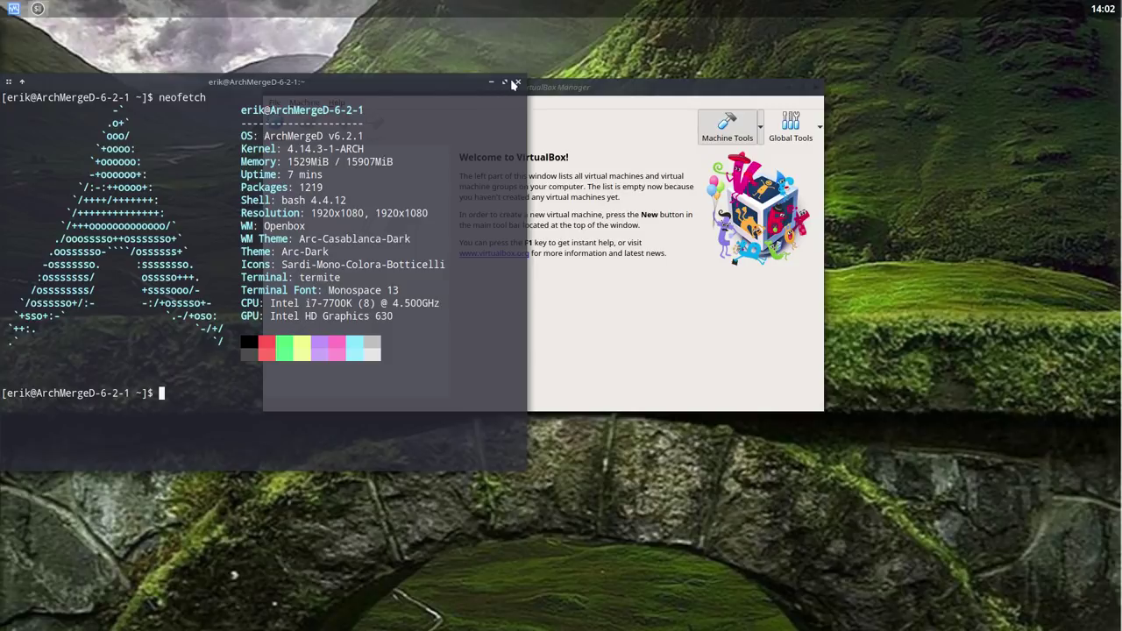
Close the terminal window showing the neofetch system information.
click(517, 81)
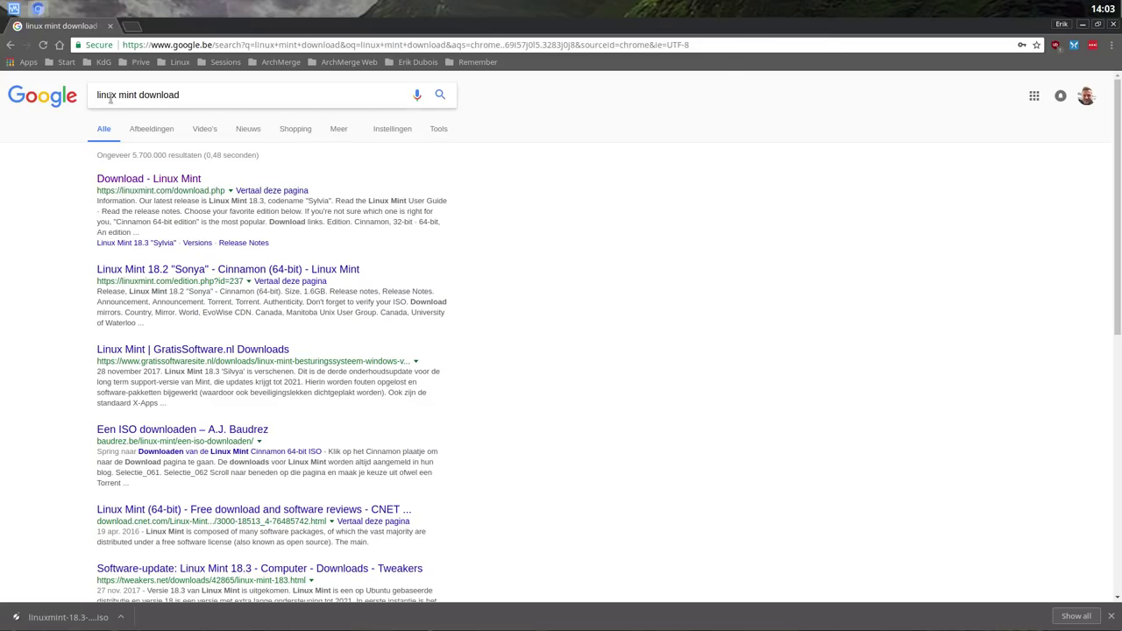
Go to the Linux Mint 18.3 'Sylvia' Cinnamon 64-bit mirrors page, then minimise Chrome.
click(171, 180)
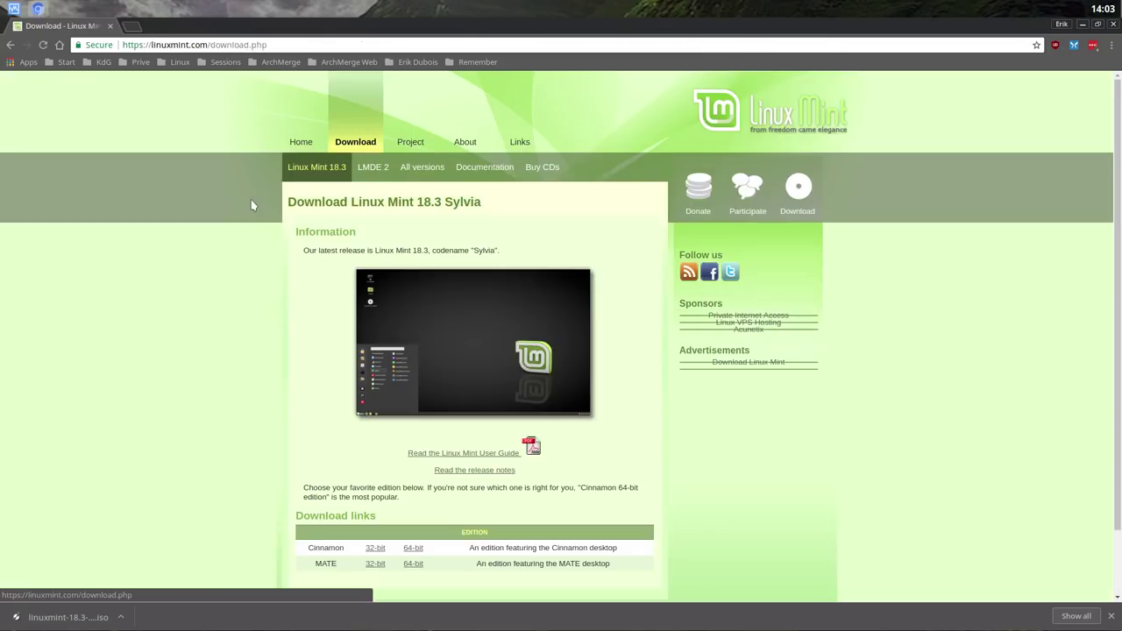
drag(417, 202, 482, 204)
scroll(226, 309, down, 2)
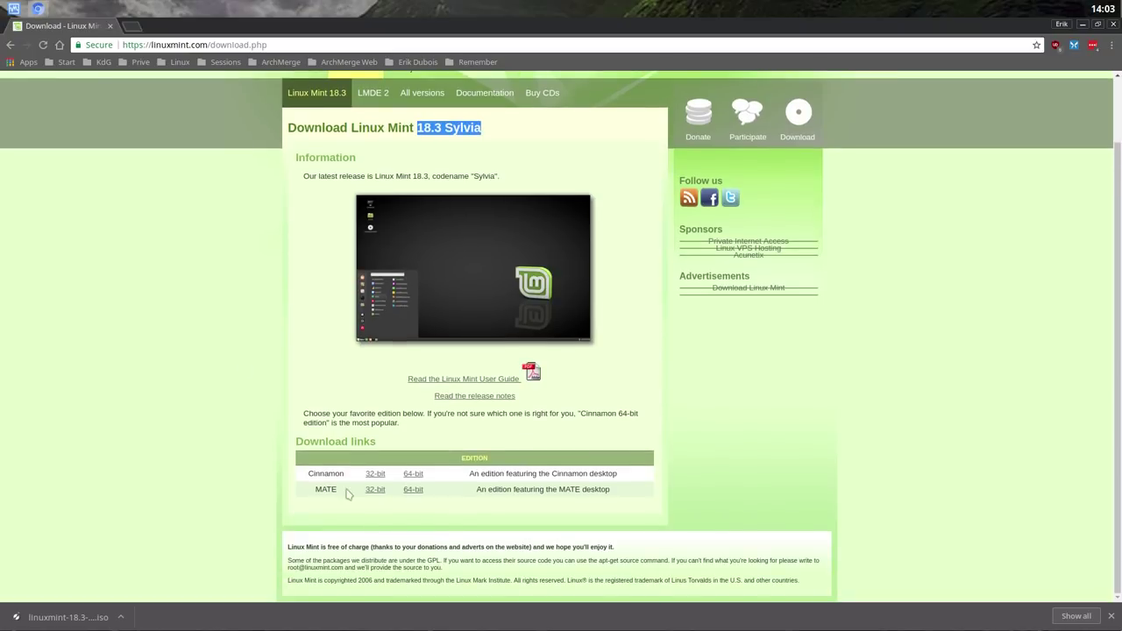
click(412, 474)
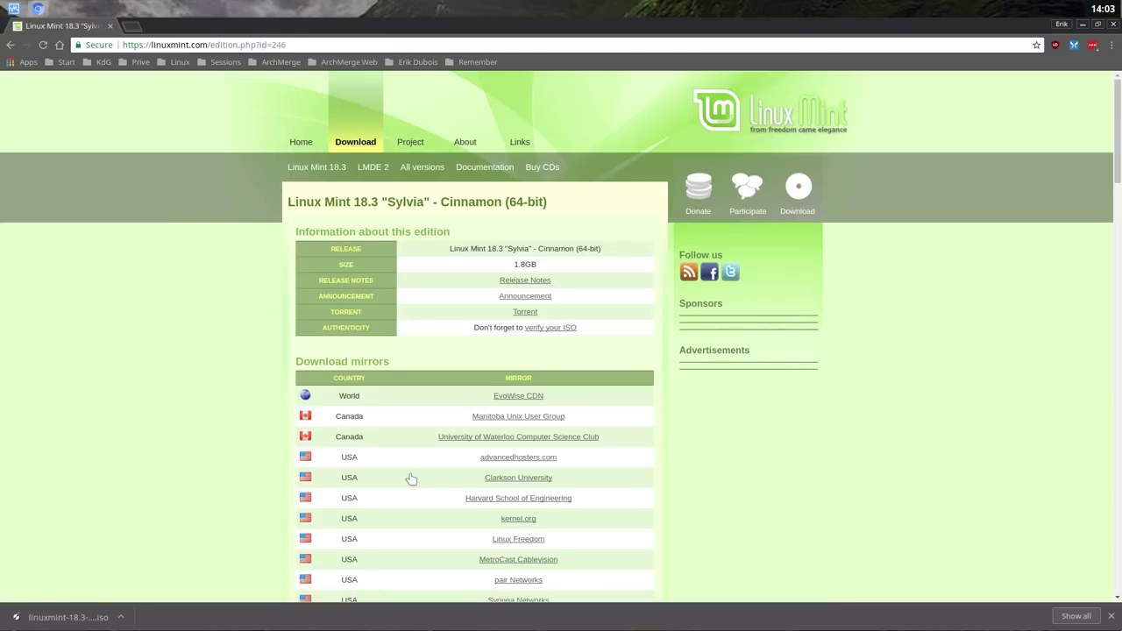
scroll(141, 337, down, 10)
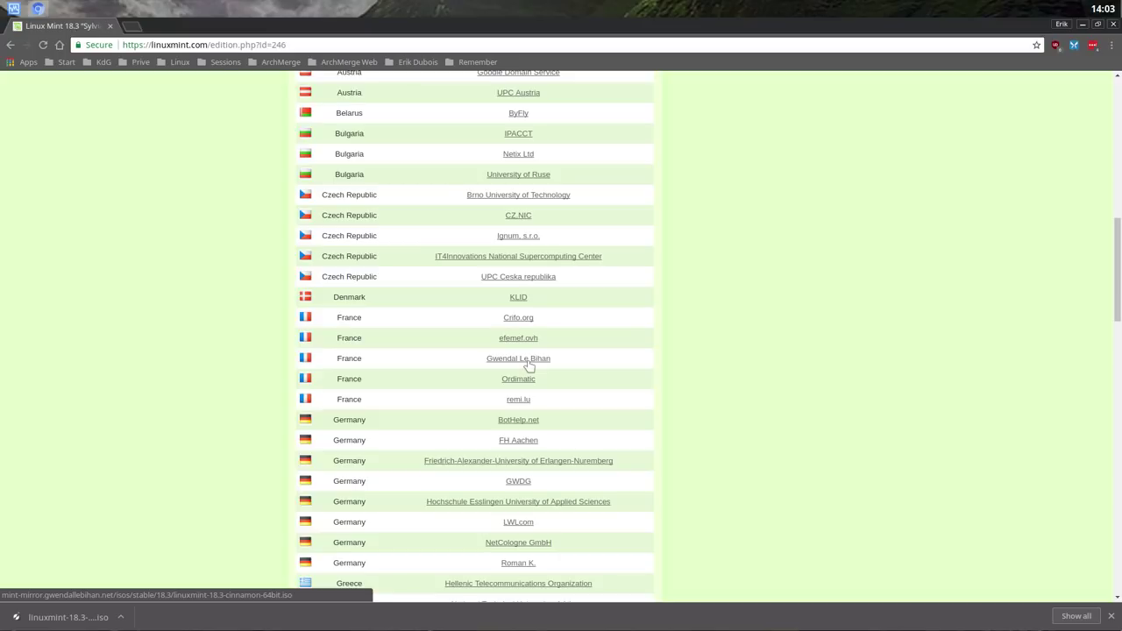
click(1083, 26)
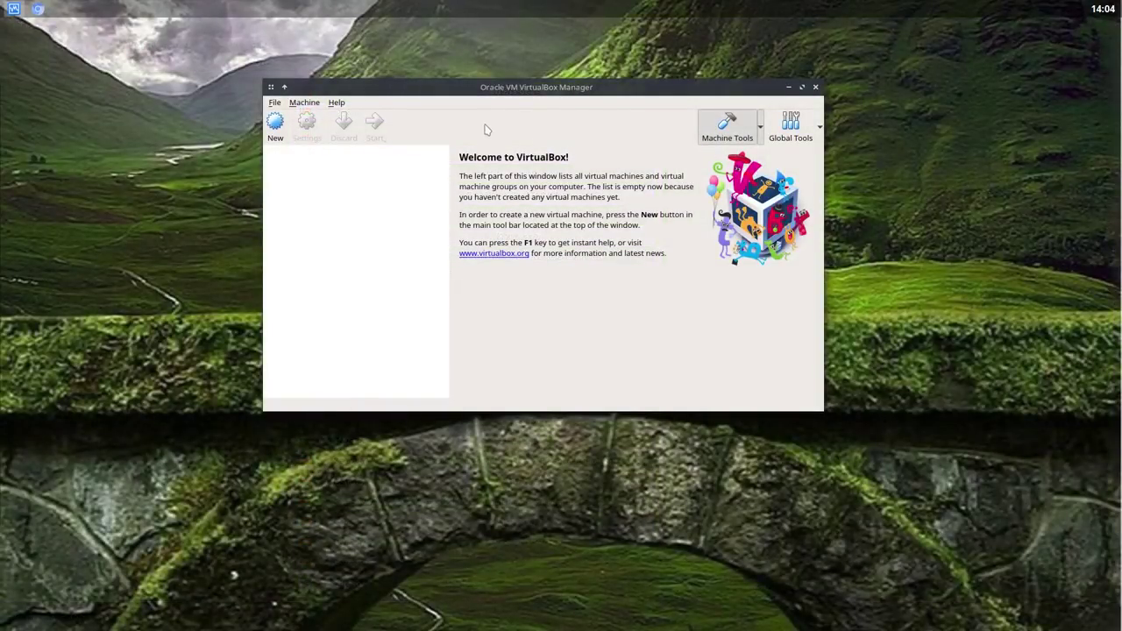
Reposition and enlarge the VirtualBox Manager window.
drag(543, 90, 515, 91)
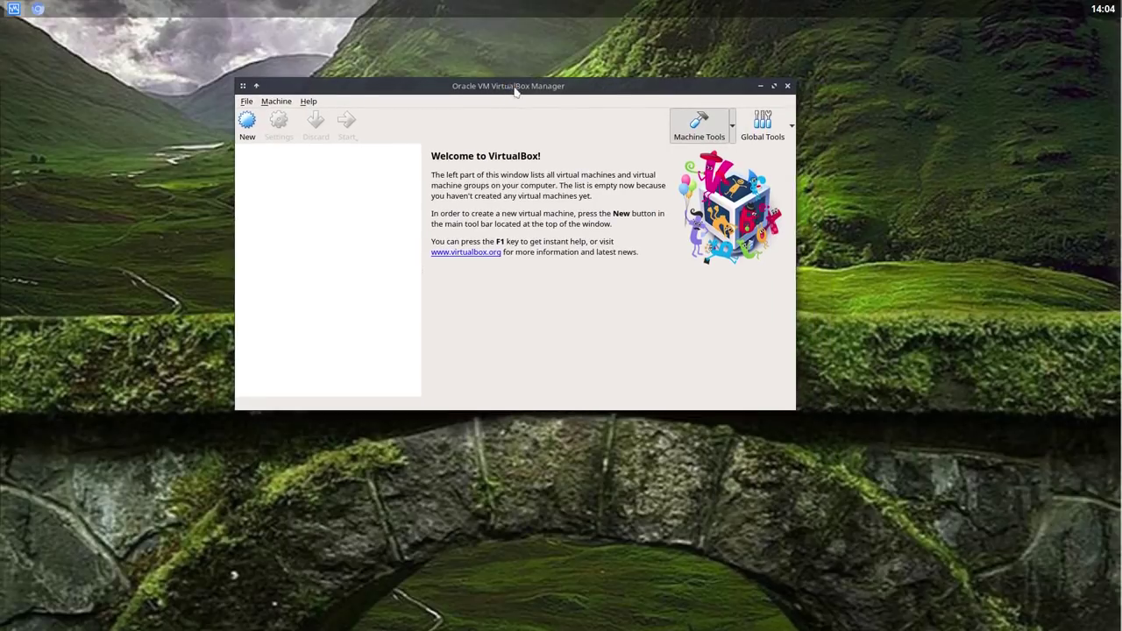
drag(794, 80, 818, 5)
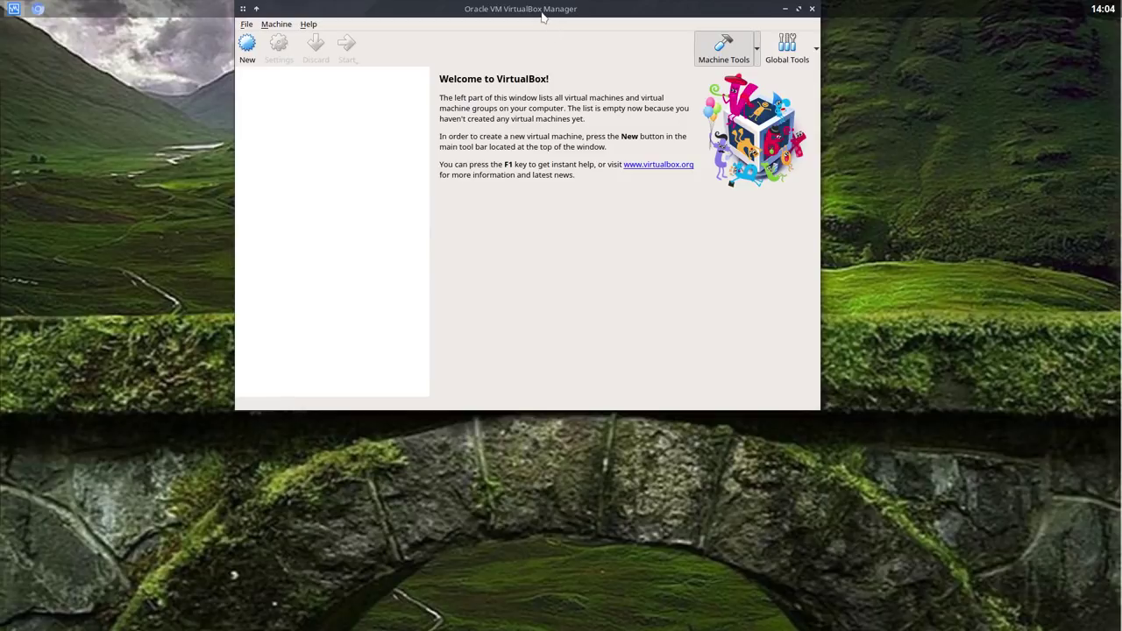
drag(542, 14, 545, 100)
Create a new VM named 'Linux mint 18.3' as Linux, Ubuntu (64-bit), and continue to memory.
click(249, 133)
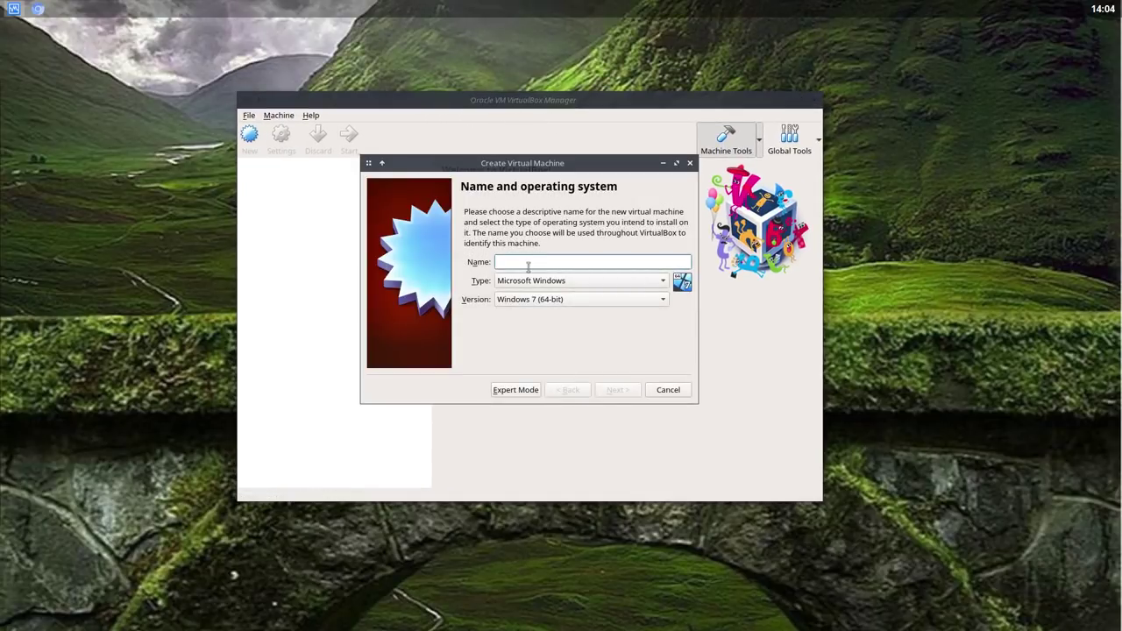
text(Linux)
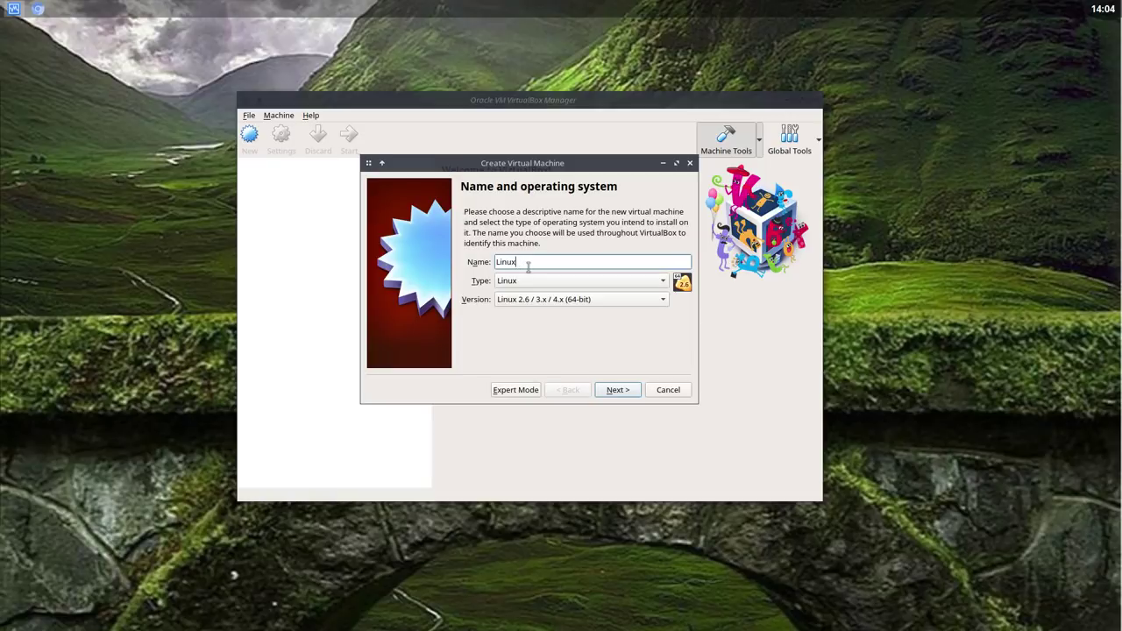
text( mint )
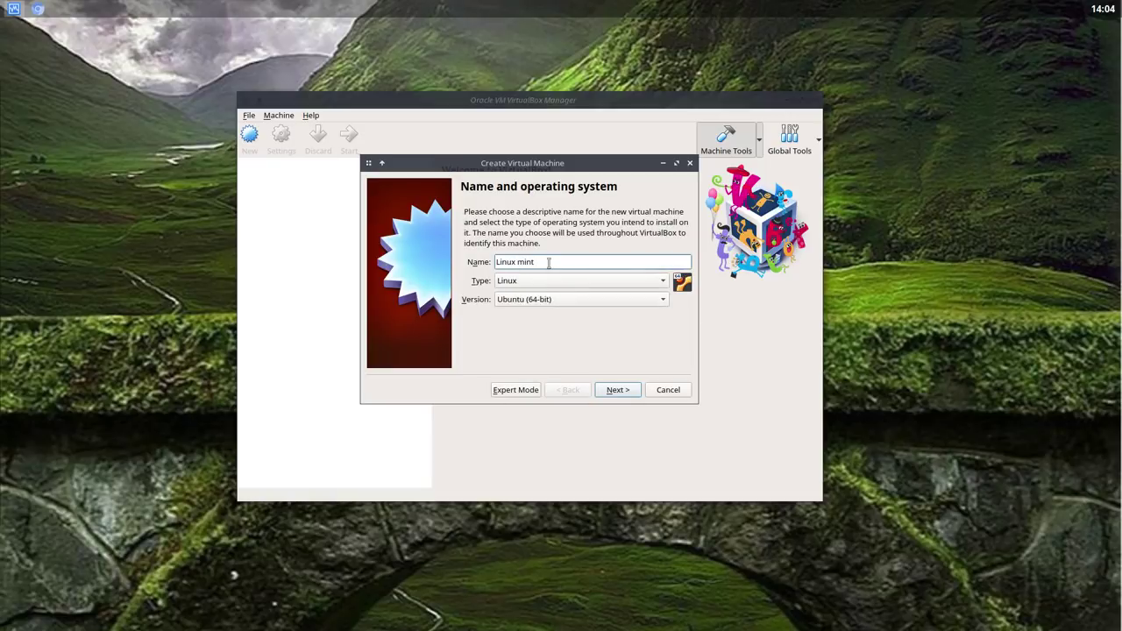
text(18.3)
click(616, 390)
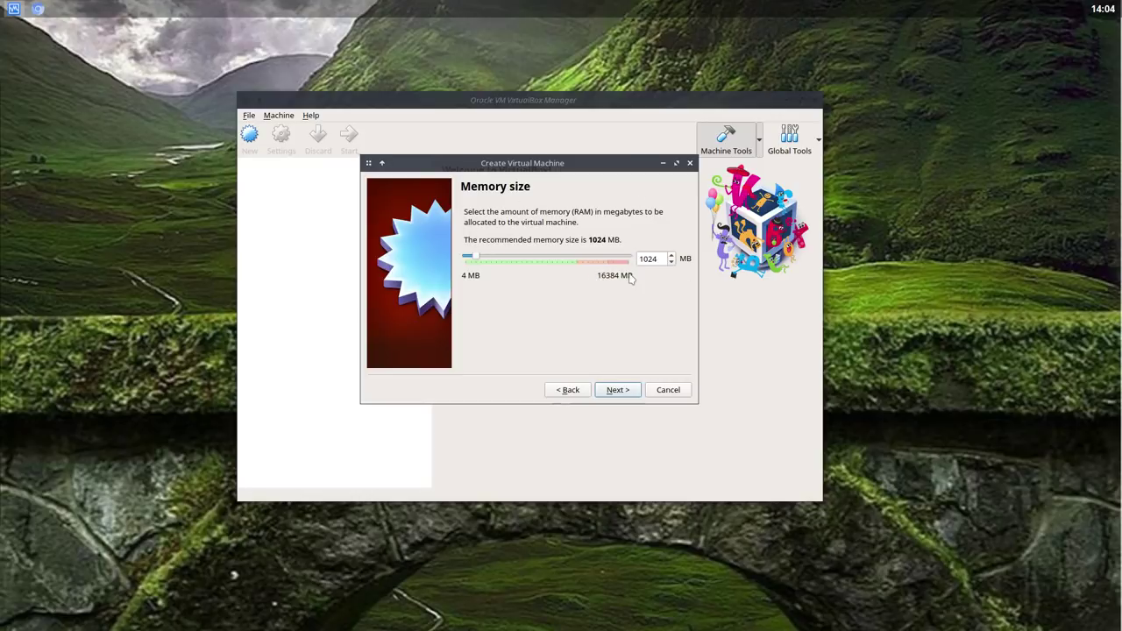
Run neofetch in the drop-down terminal to check host RAM: 15907MiB total, 1537MiB used.
key(F12)
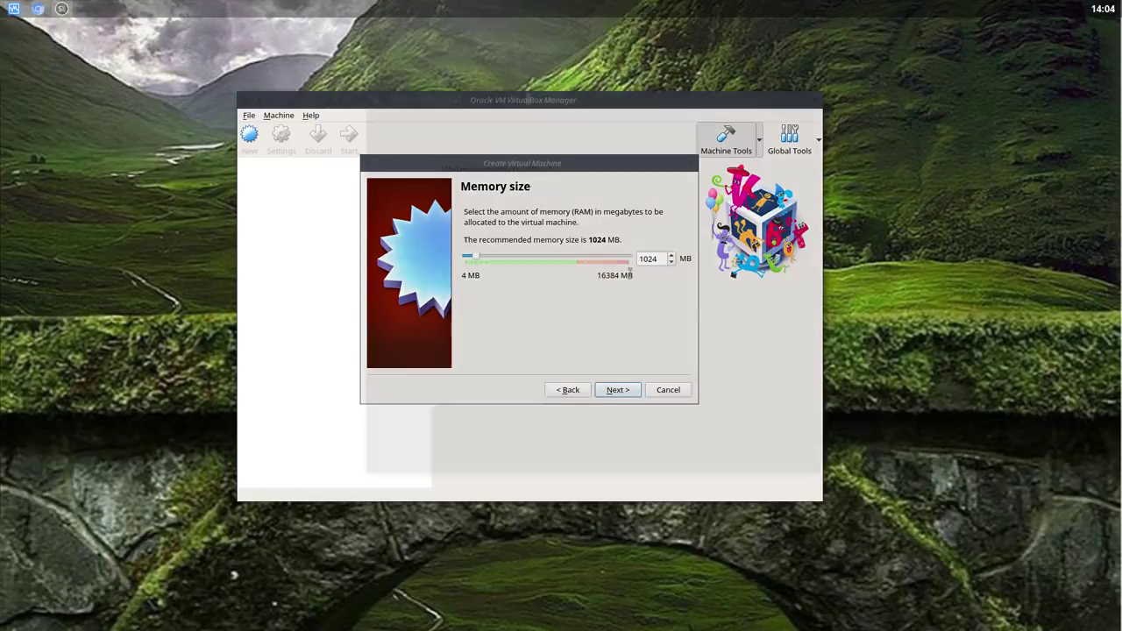
text(neofetch)
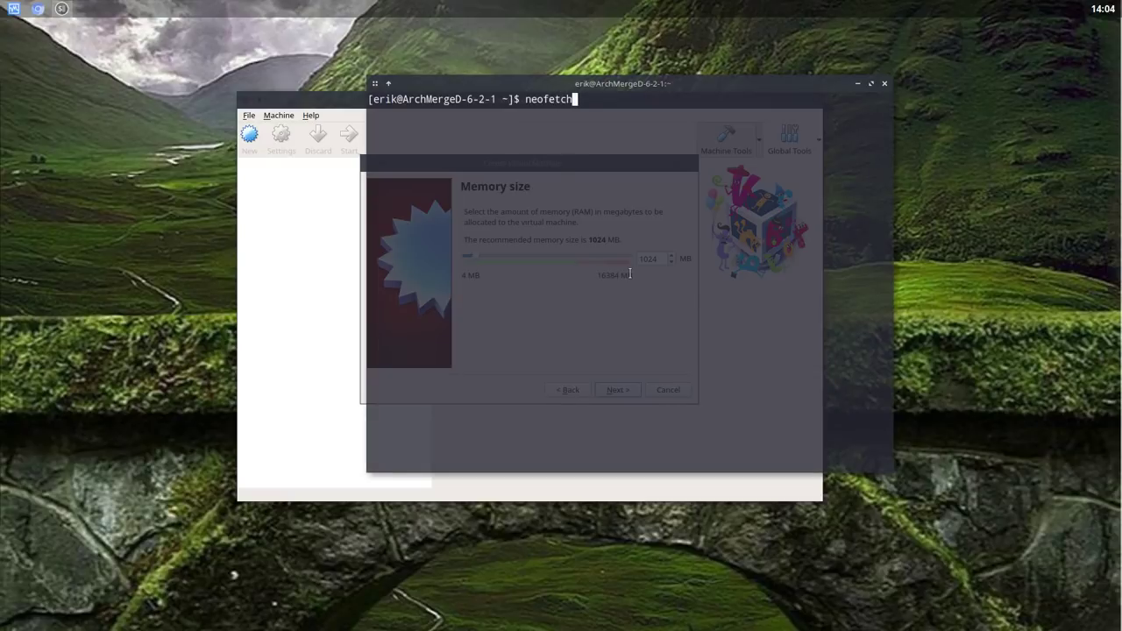
key(Return)
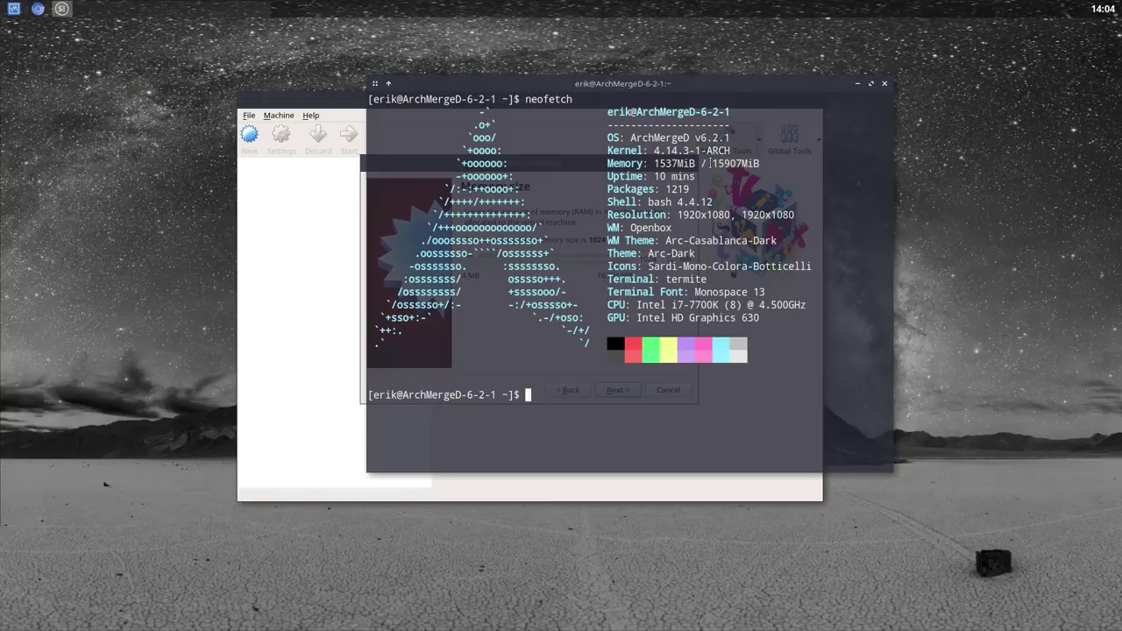
drag(713, 163, 760, 163)
click(650, 164)
drag(651, 163, 696, 163)
Close the terminal and set the VM memory slider to about 6188 MB.
click(885, 84)
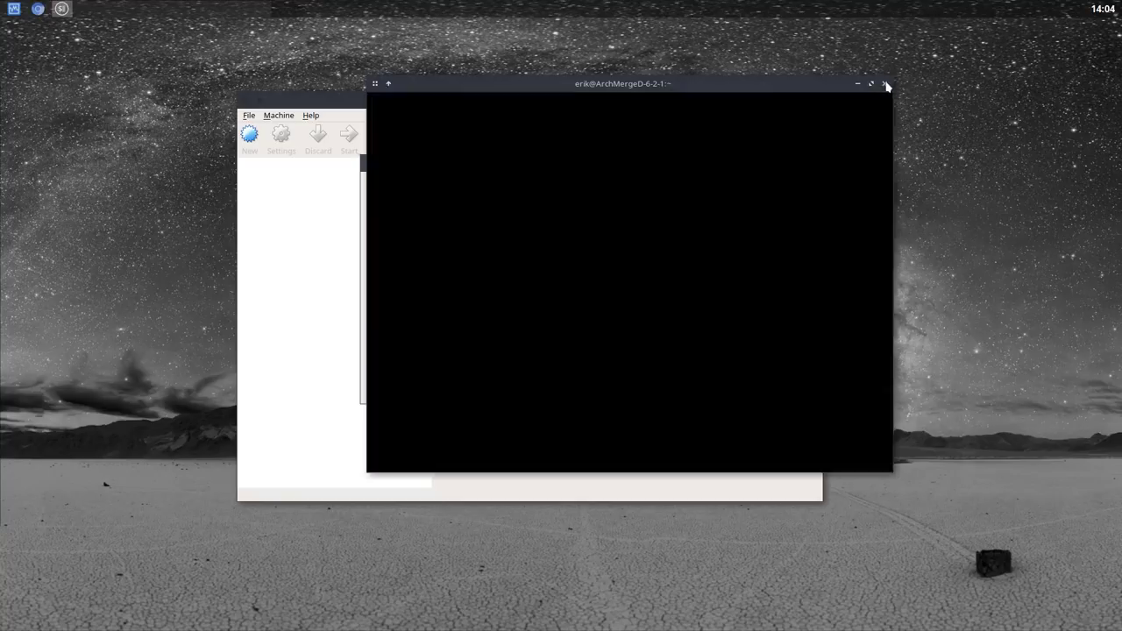
drag(477, 261, 527, 258)
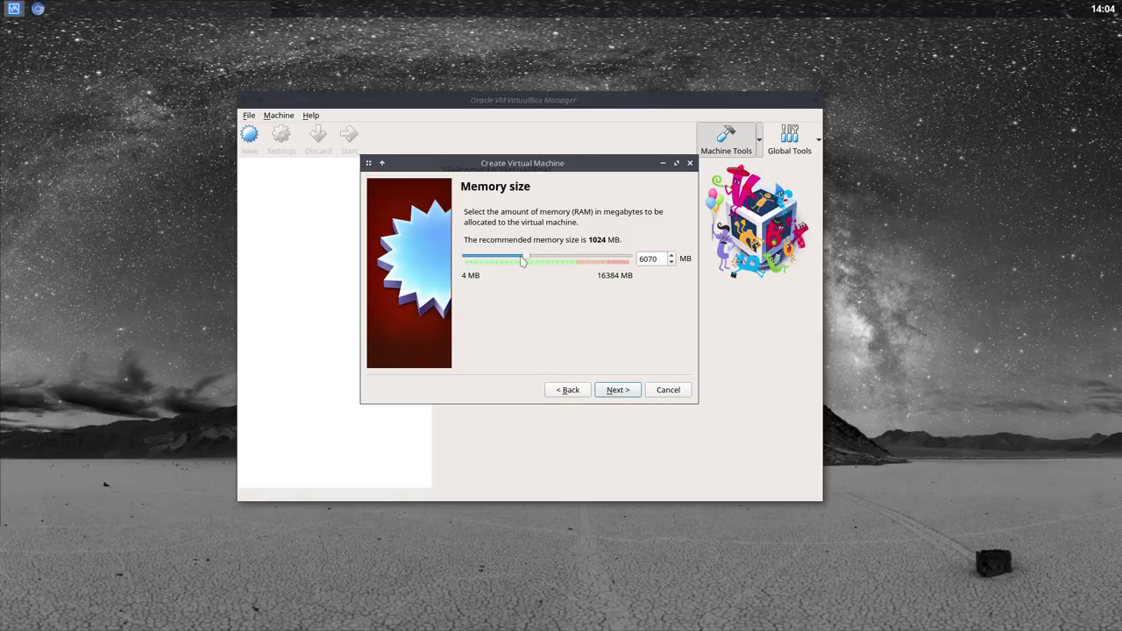
mouse_move(523, 261)
mouse_down()
mouse_move(549, 259)
mouse_move(526, 260)
mouse_up()
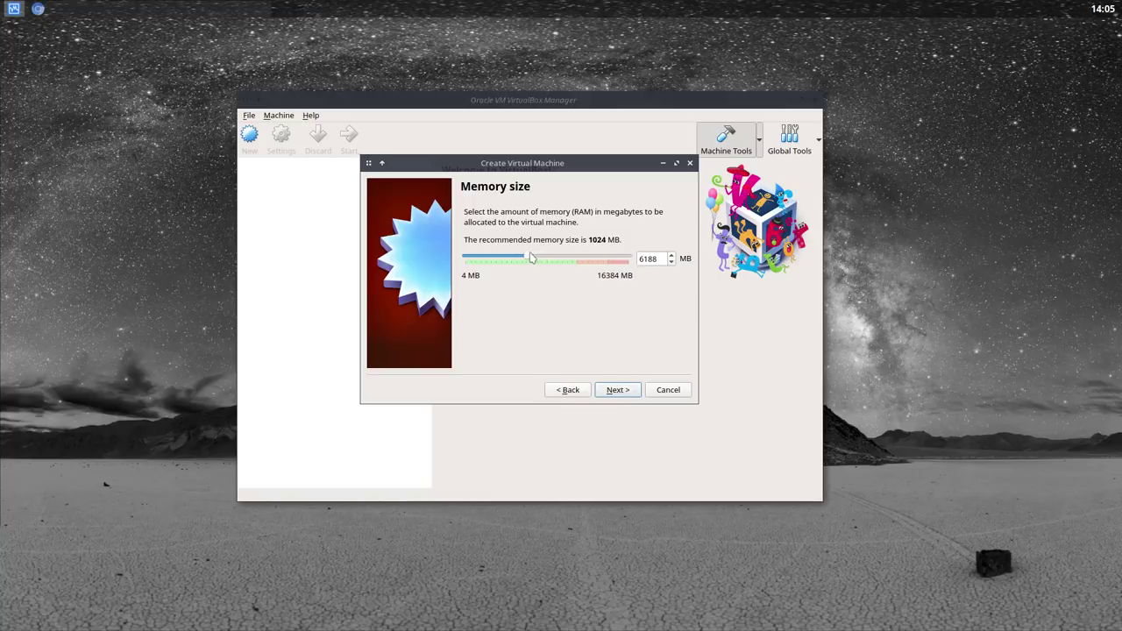
Create a new VDI virtual hard disk of about 25 GB to finish the wizard.
click(631, 393)
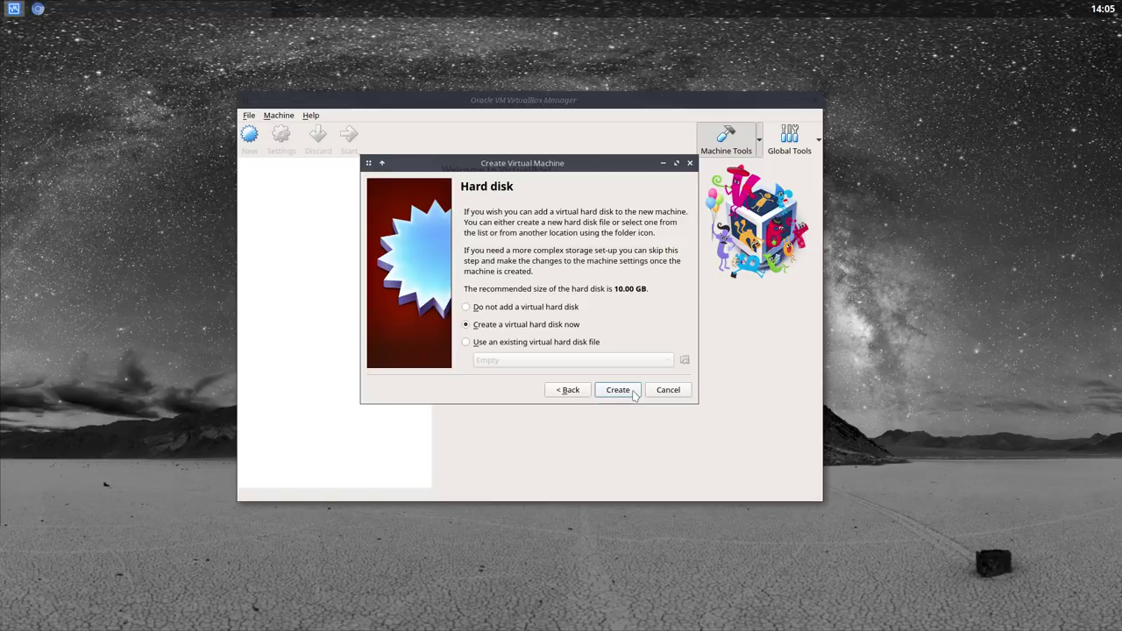
click(618, 391)
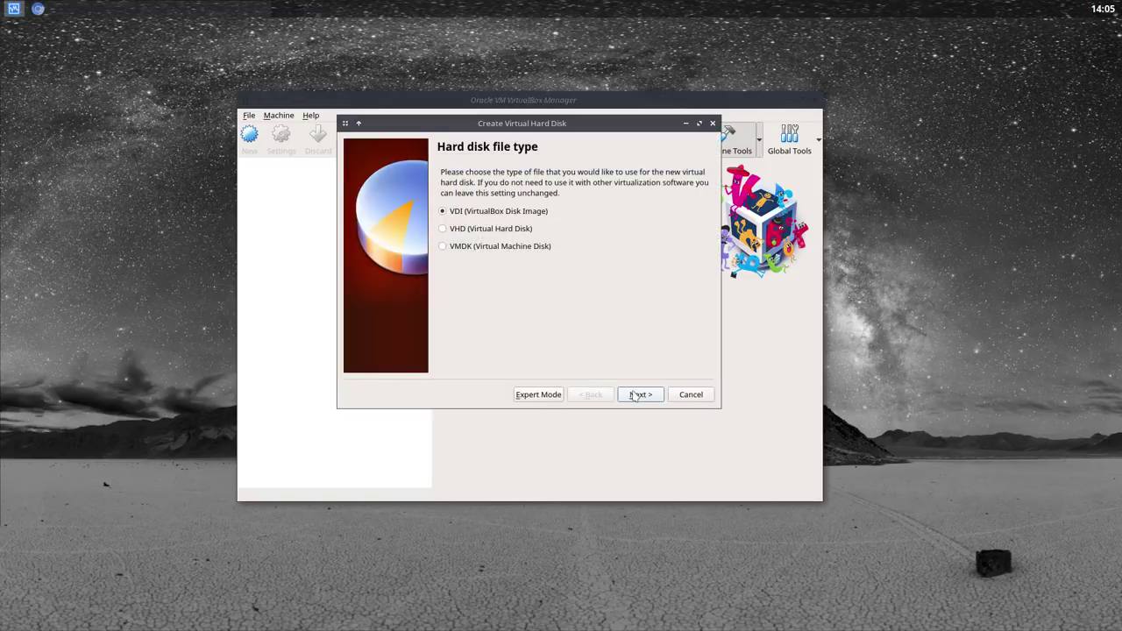
click(636, 395)
click(634, 396)
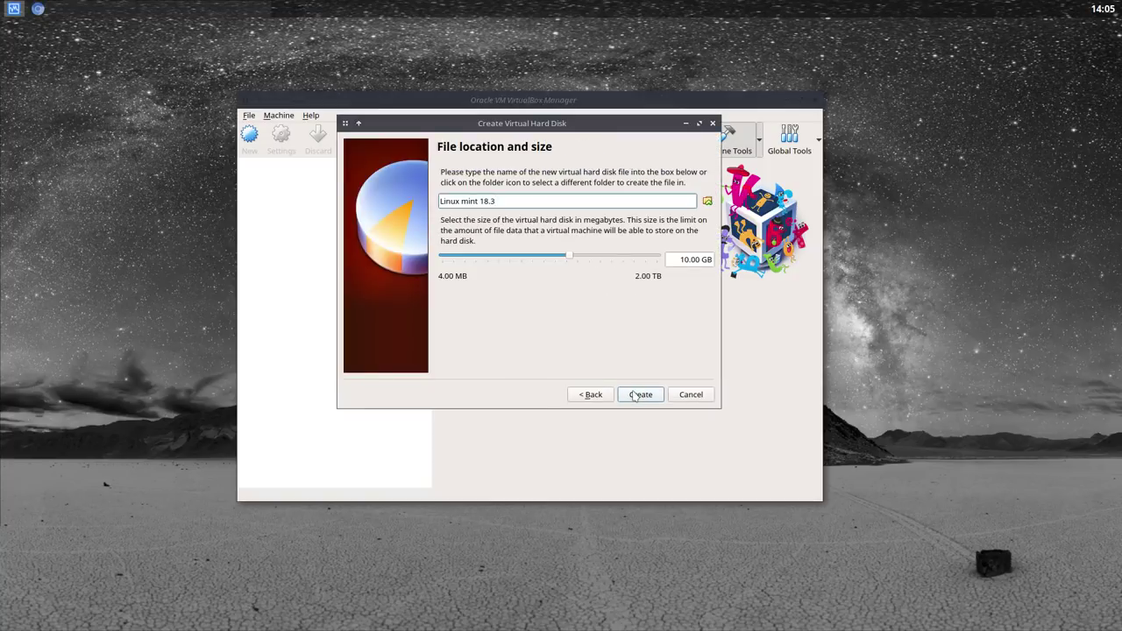
drag(570, 255, 588, 257)
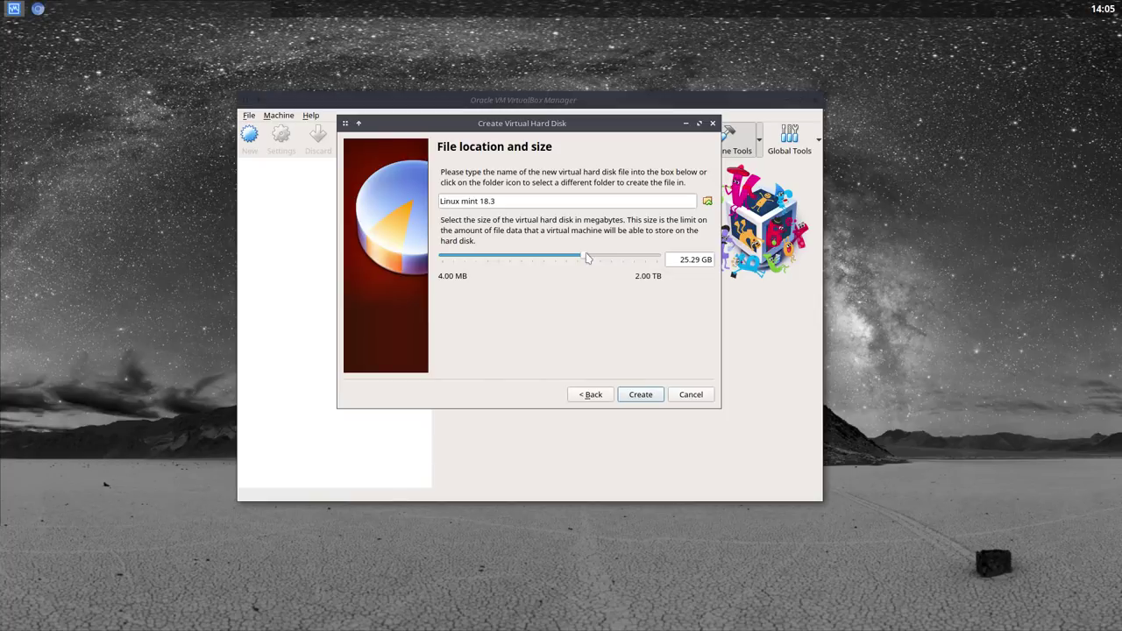
click(650, 394)
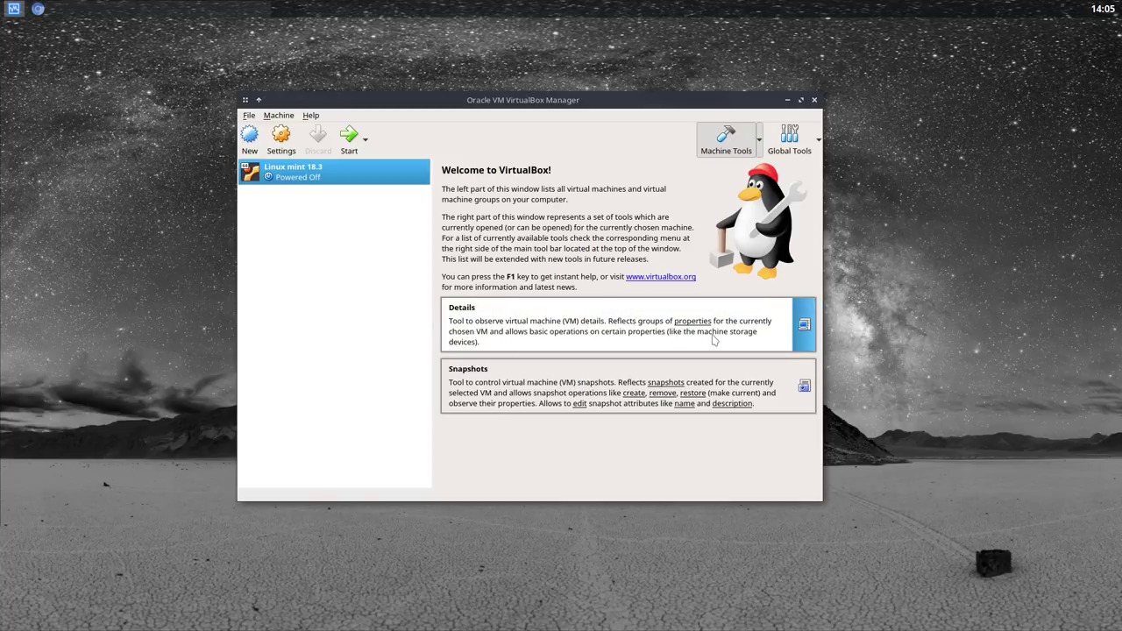
Show the Linux mint 18.3 Details pane, with the Manager window enlarged and moved up-left to fit it.
click(780, 153)
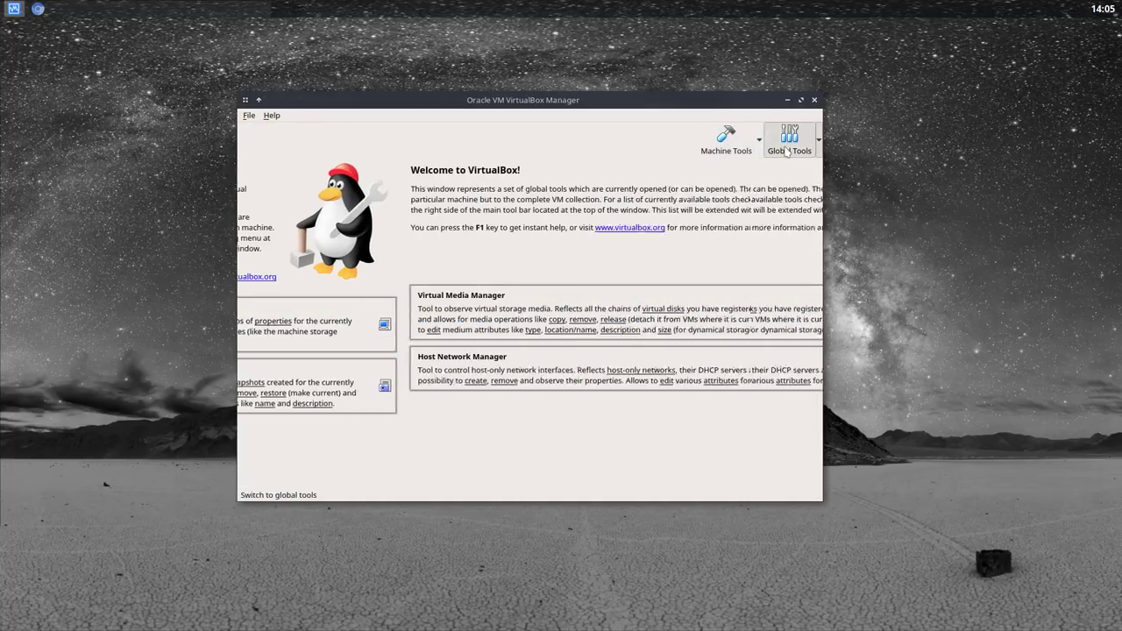
click(726, 140)
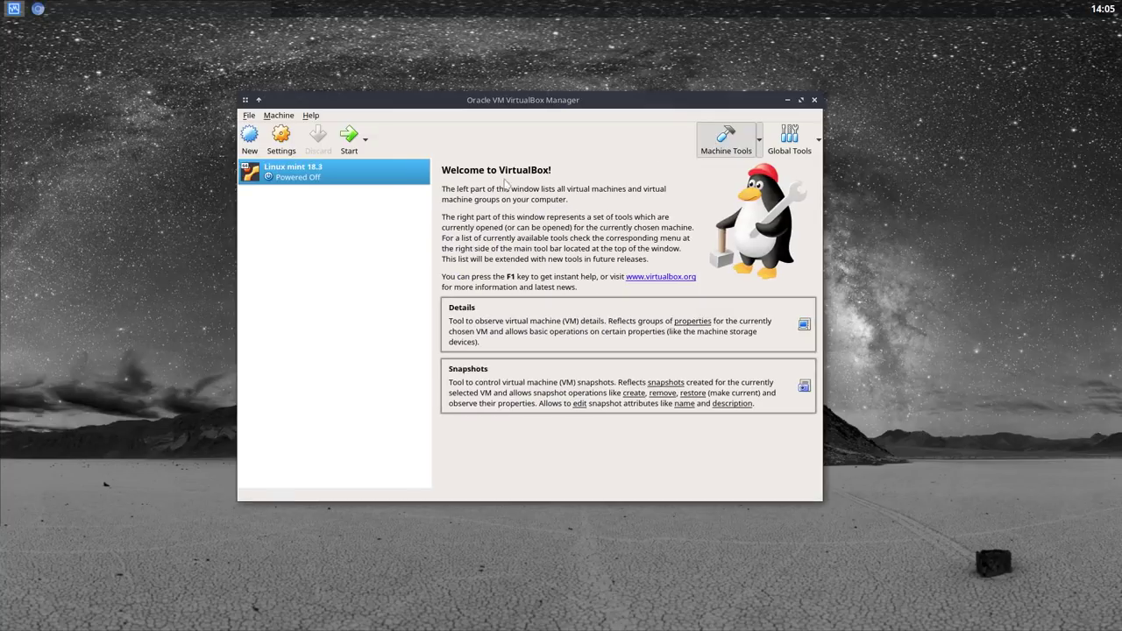
click(751, 328)
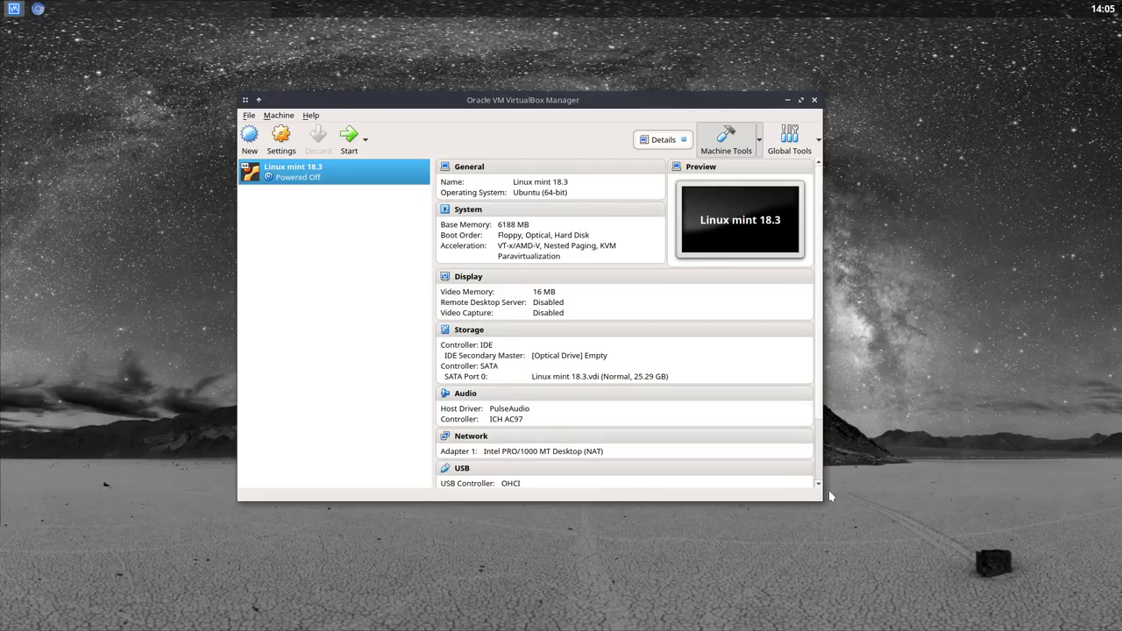
drag(818, 496, 930, 589)
drag(561, 118, 519, 65)
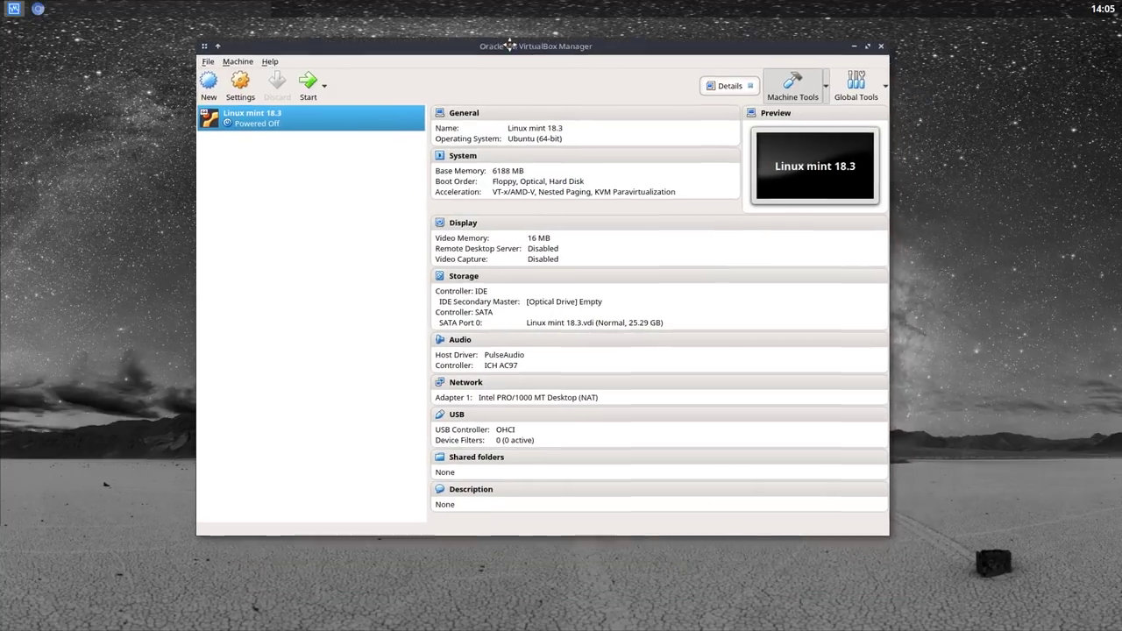
In General > Advanced settings, set Shared Clipboard and Drag'n'Drop to Bidirectional.
click(241, 85)
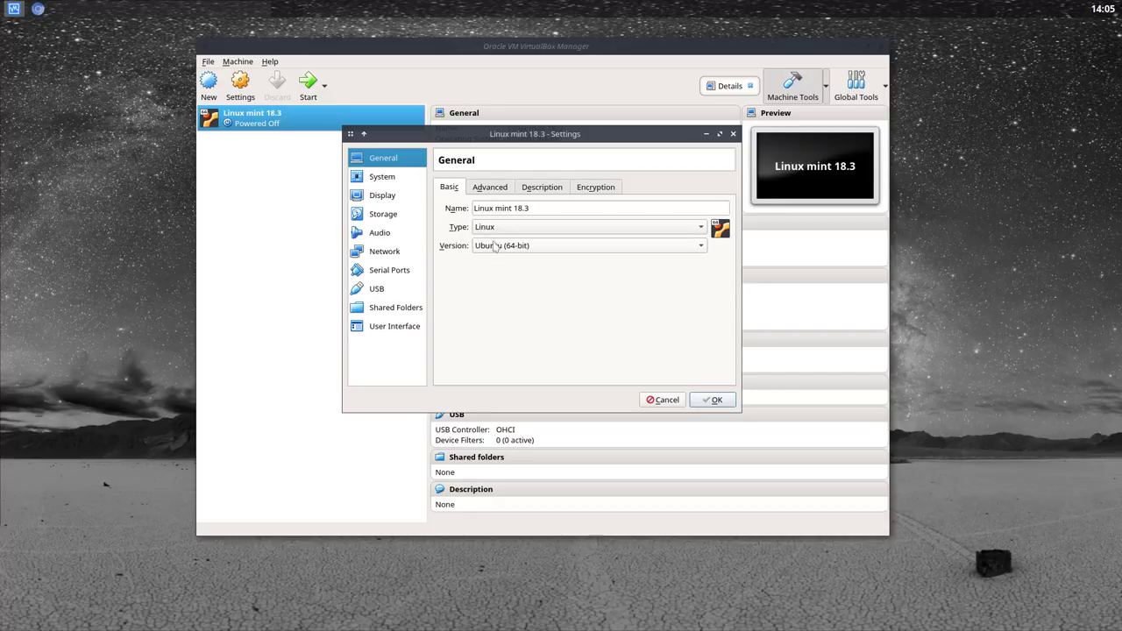
click(492, 192)
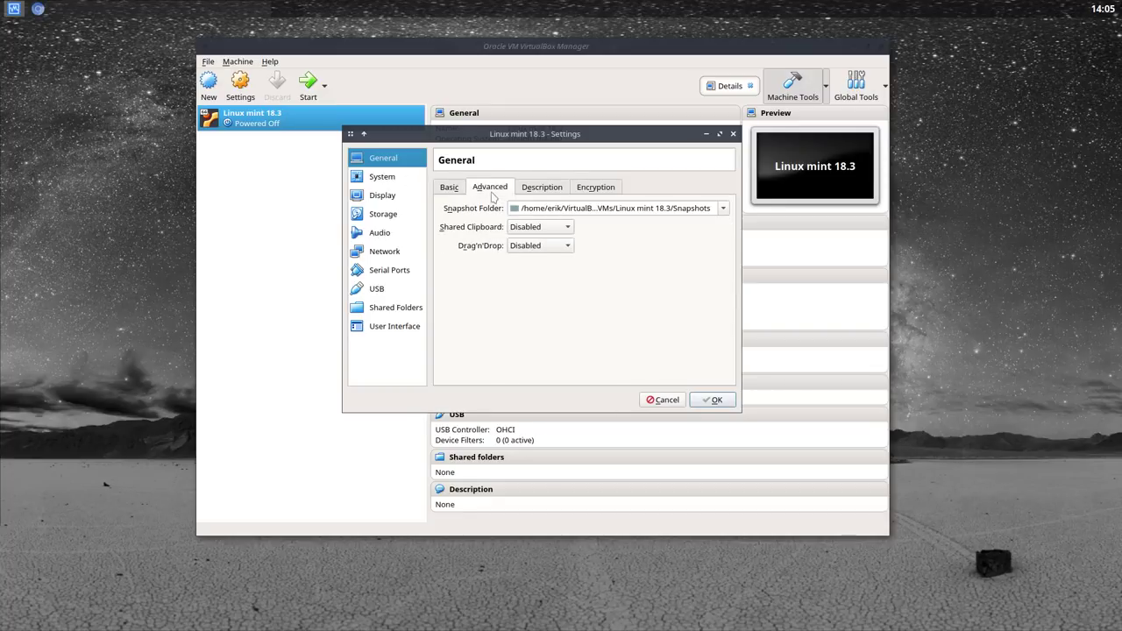
click(537, 230)
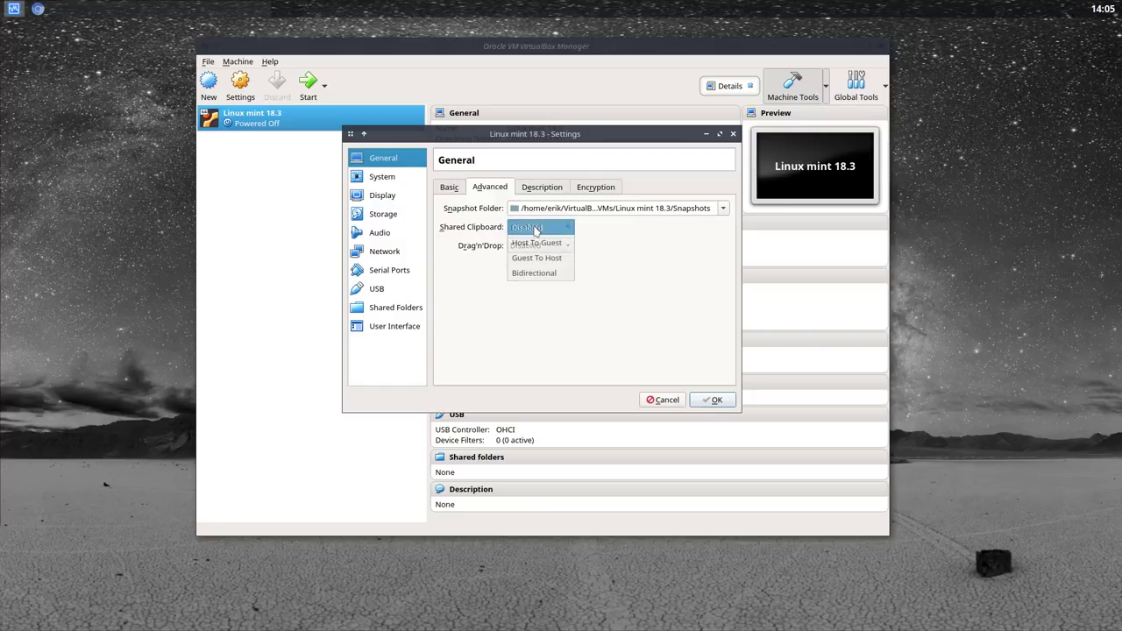
click(543, 273)
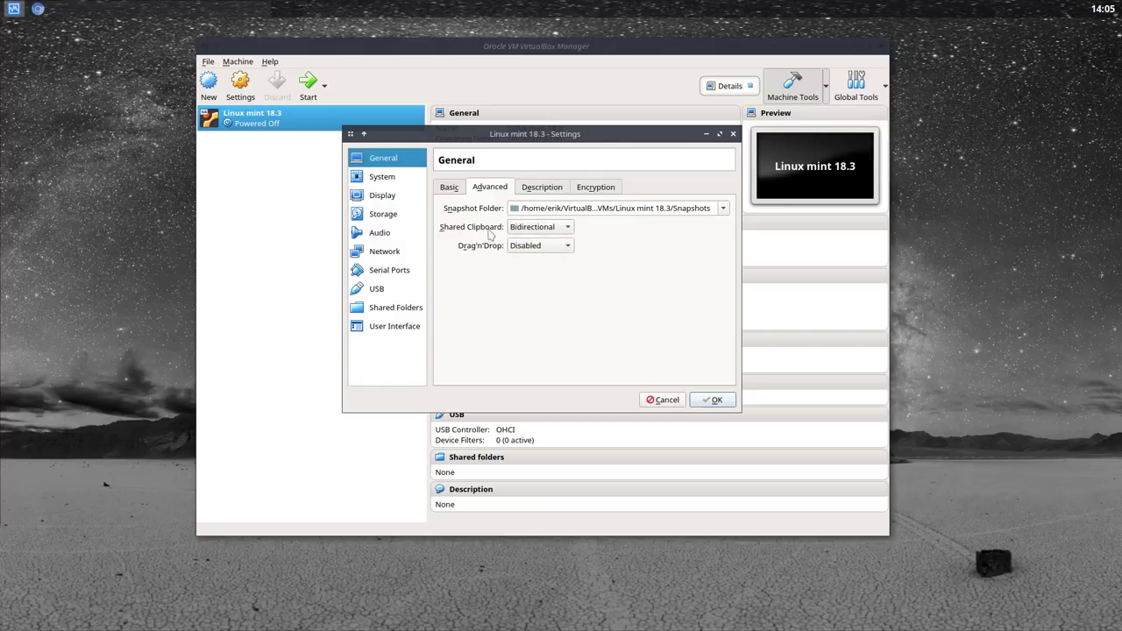
click(541, 249)
click(549, 295)
Review the Description and Encryption tabs, then go to the System settings page.
click(544, 191)
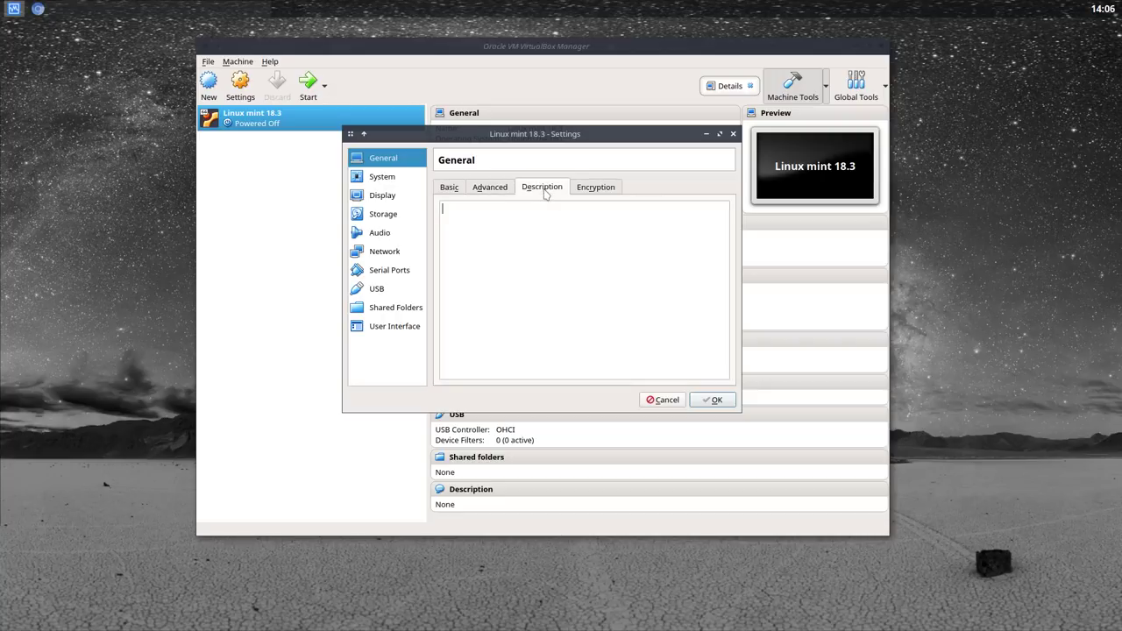
click(598, 192)
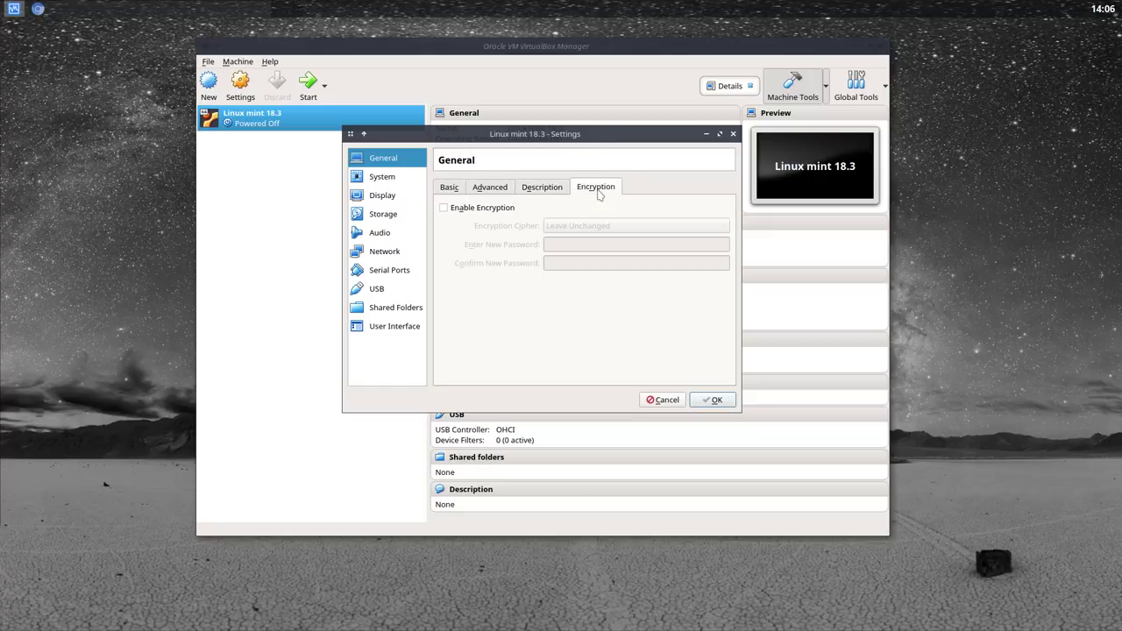
click(383, 180)
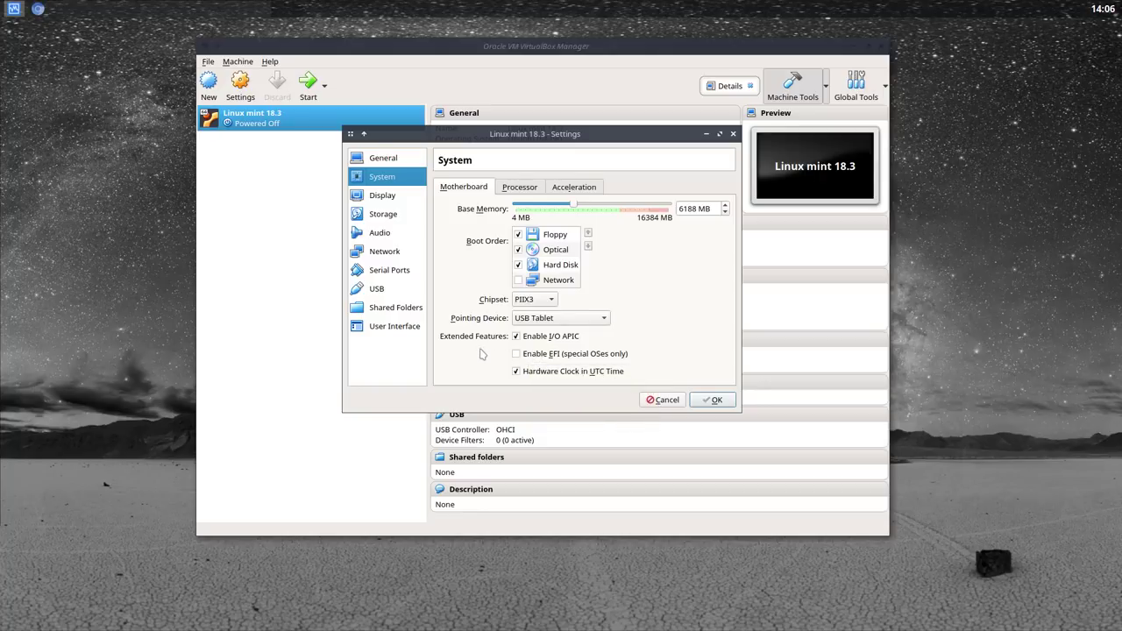
In Display settings, raise video memory to 64 MB and enable 3D acceleration.
click(377, 196)
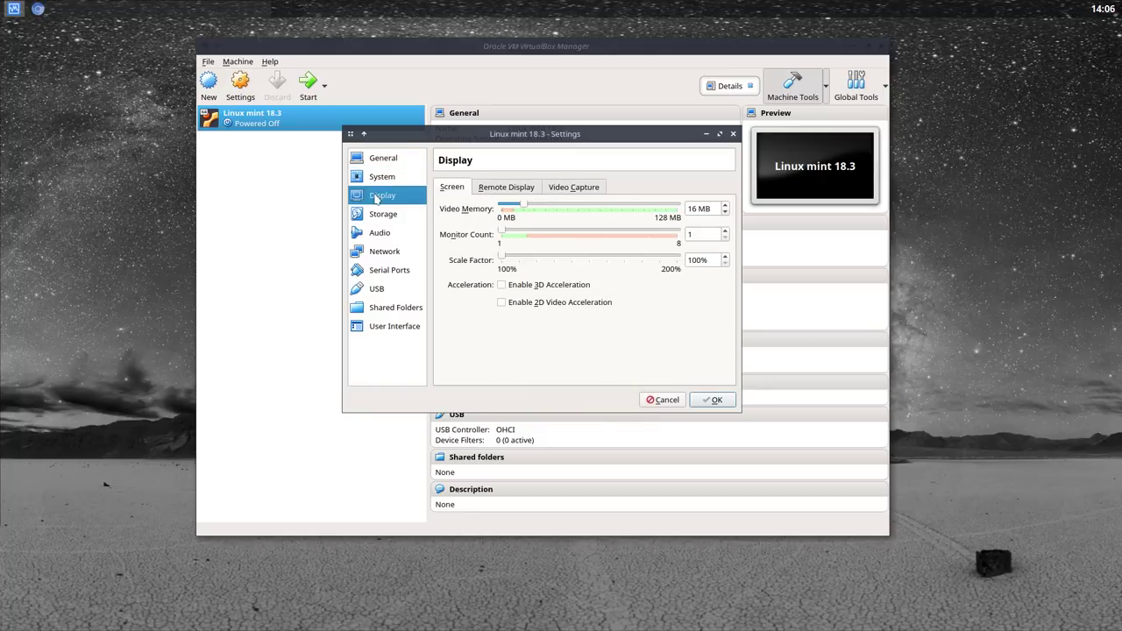
drag(529, 209, 591, 206)
click(524, 291)
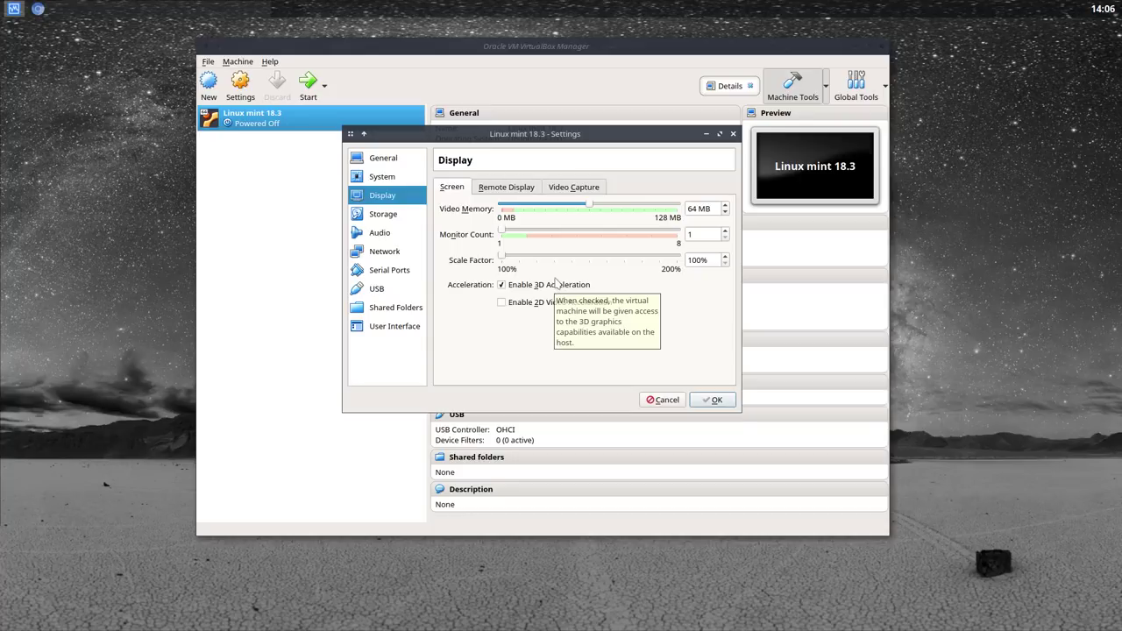
Look over the Remote Display, Video Capture, Storage and Audio pages, then save with OK.
click(506, 188)
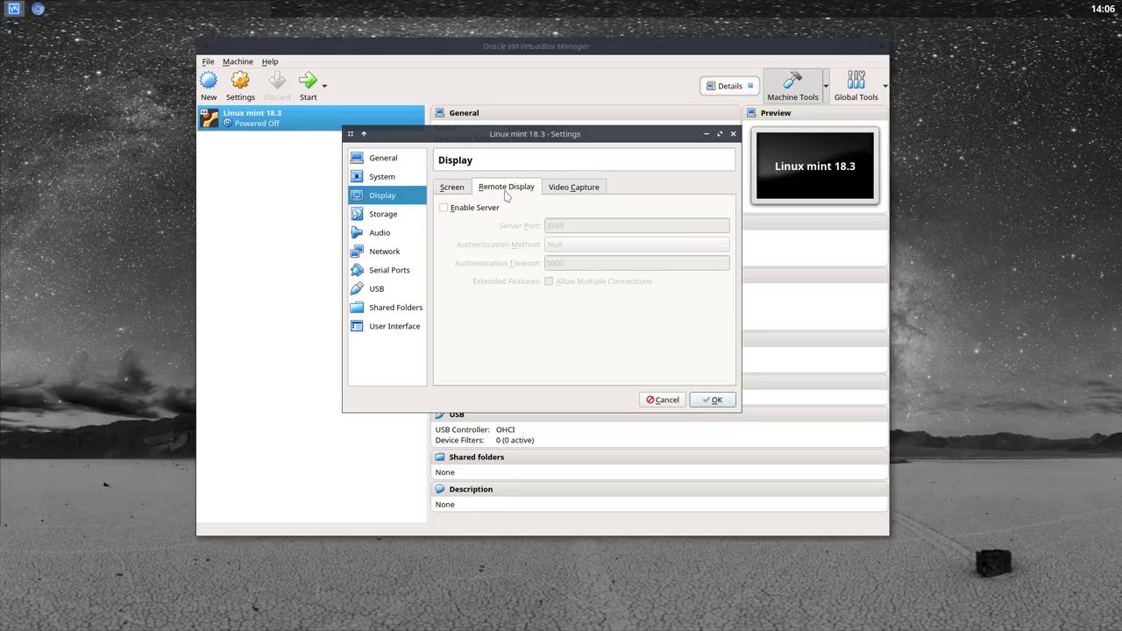
click(575, 189)
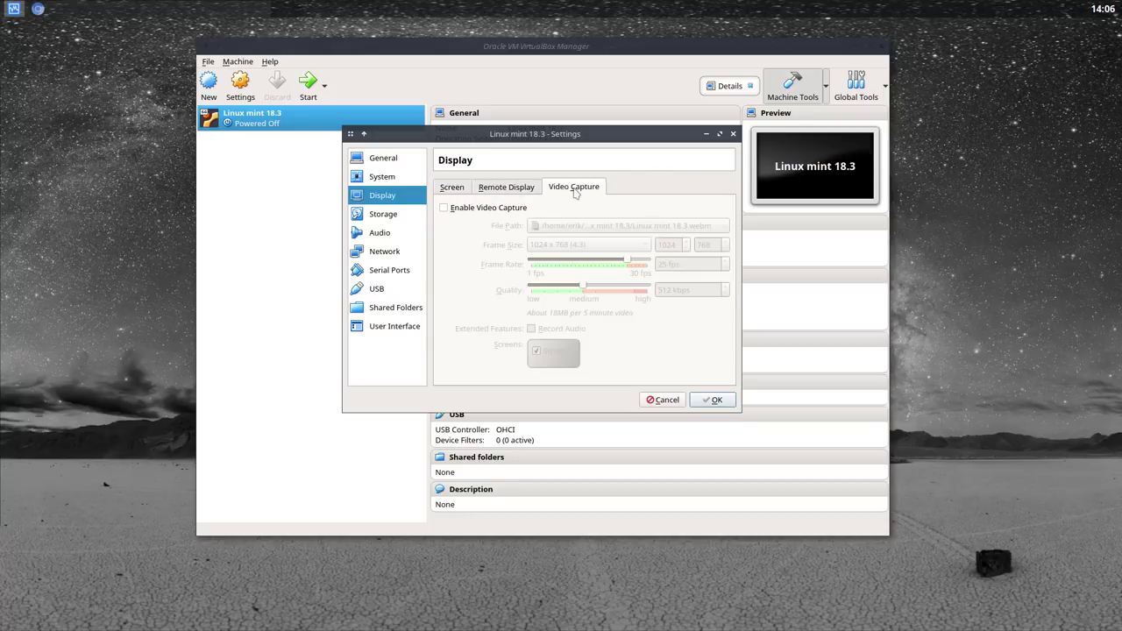
click(401, 216)
click(398, 234)
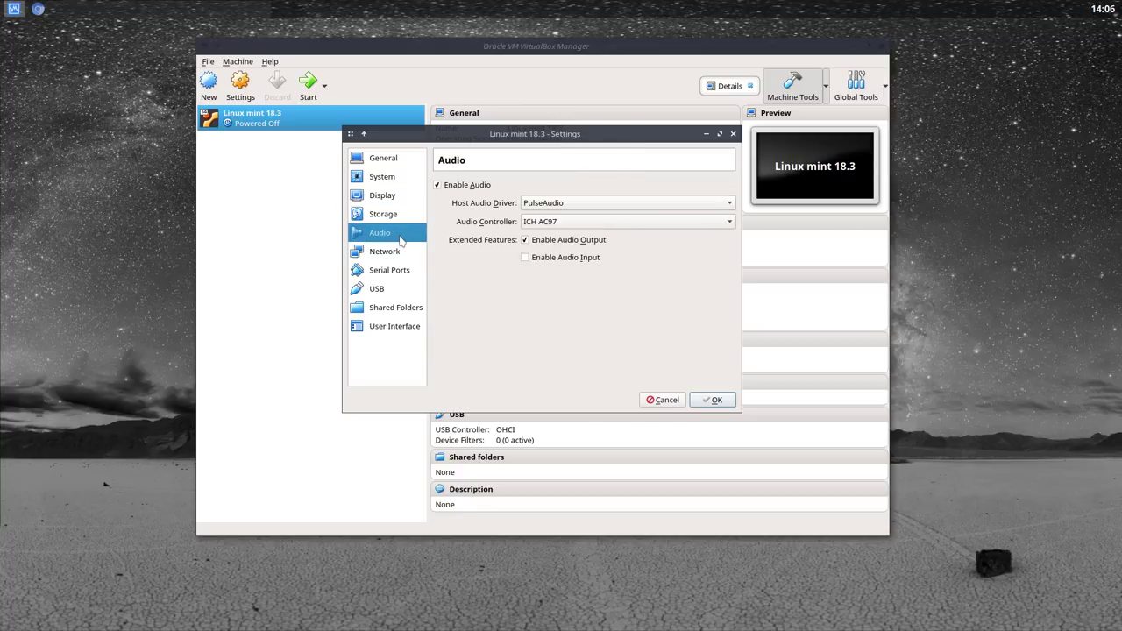
click(710, 400)
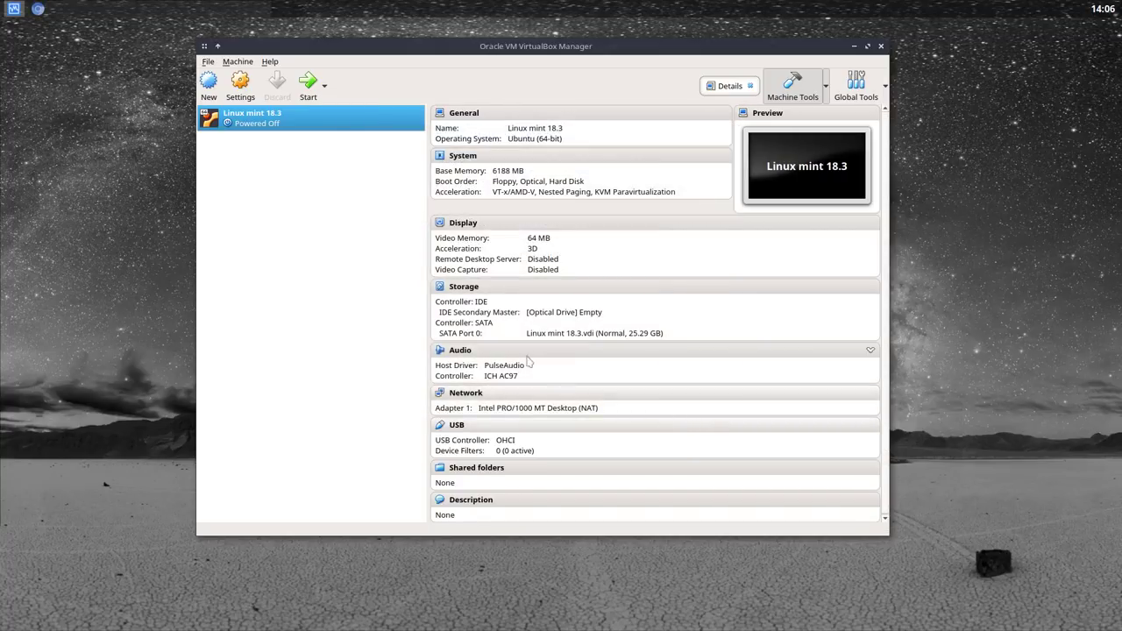
Load linuxmint-18.3-cinnamon-64bit.iso from Downloads into the empty optical drive.
click(582, 321)
click(605, 322)
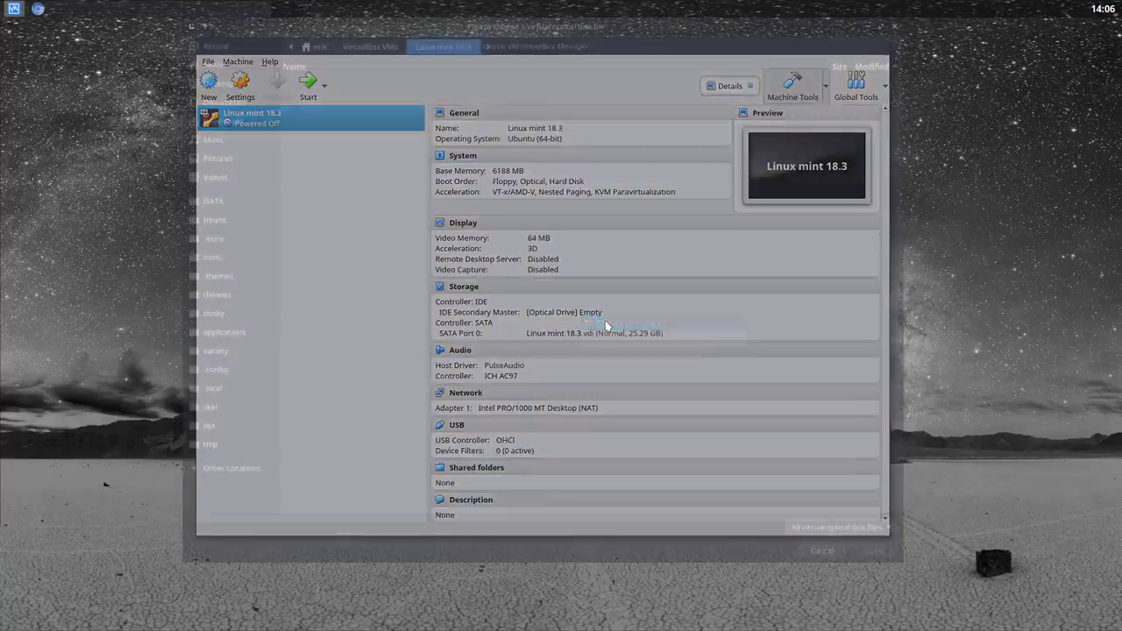
click(237, 125)
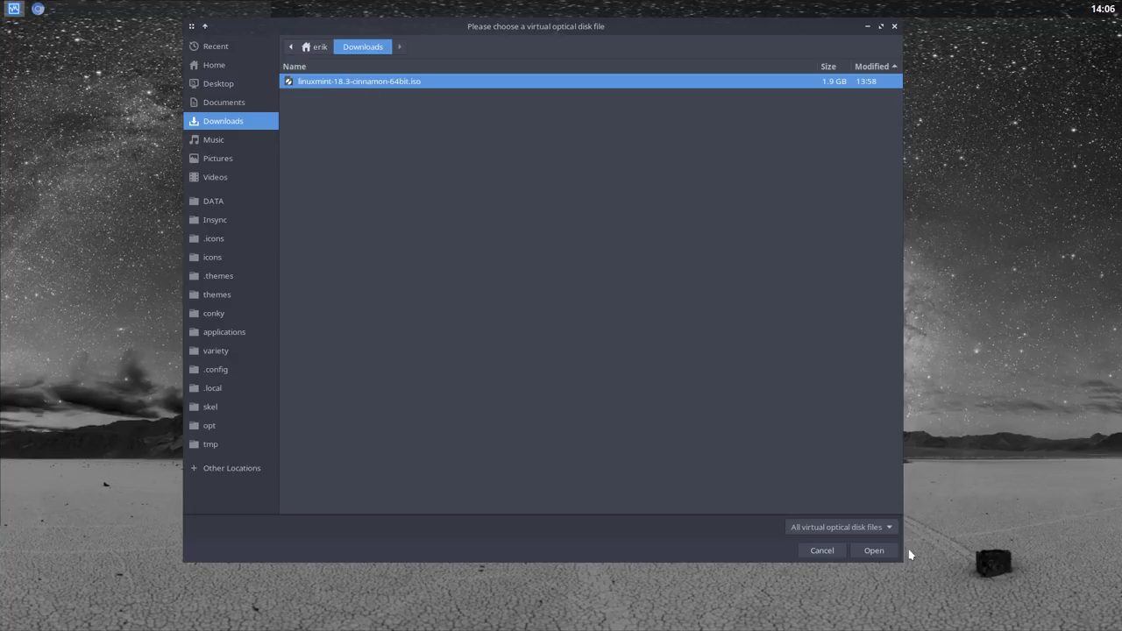
click(878, 553)
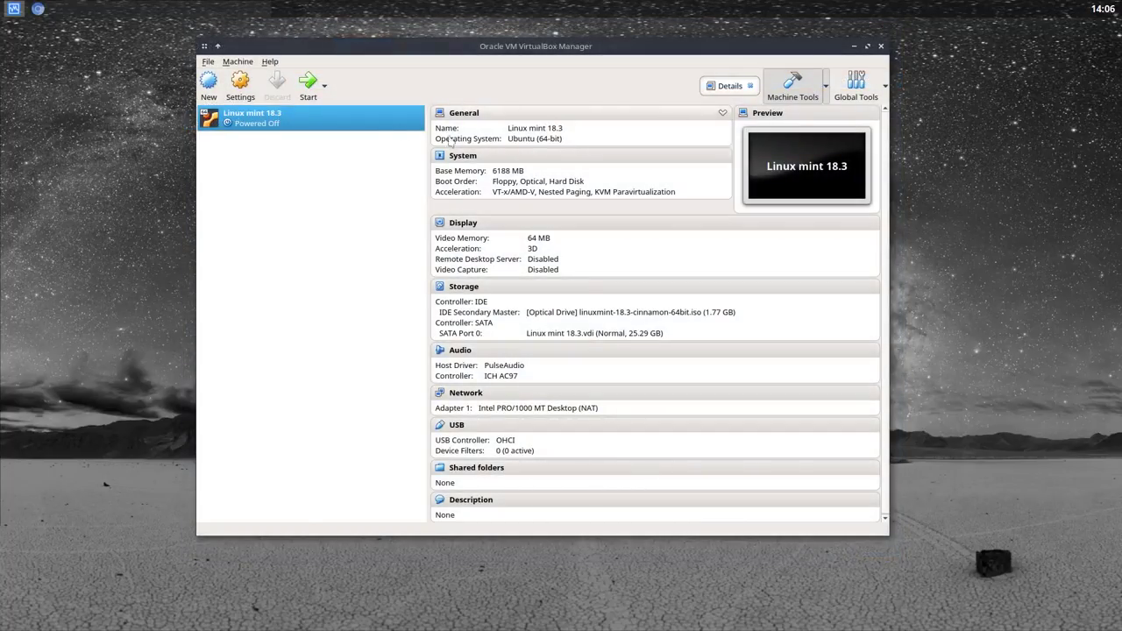
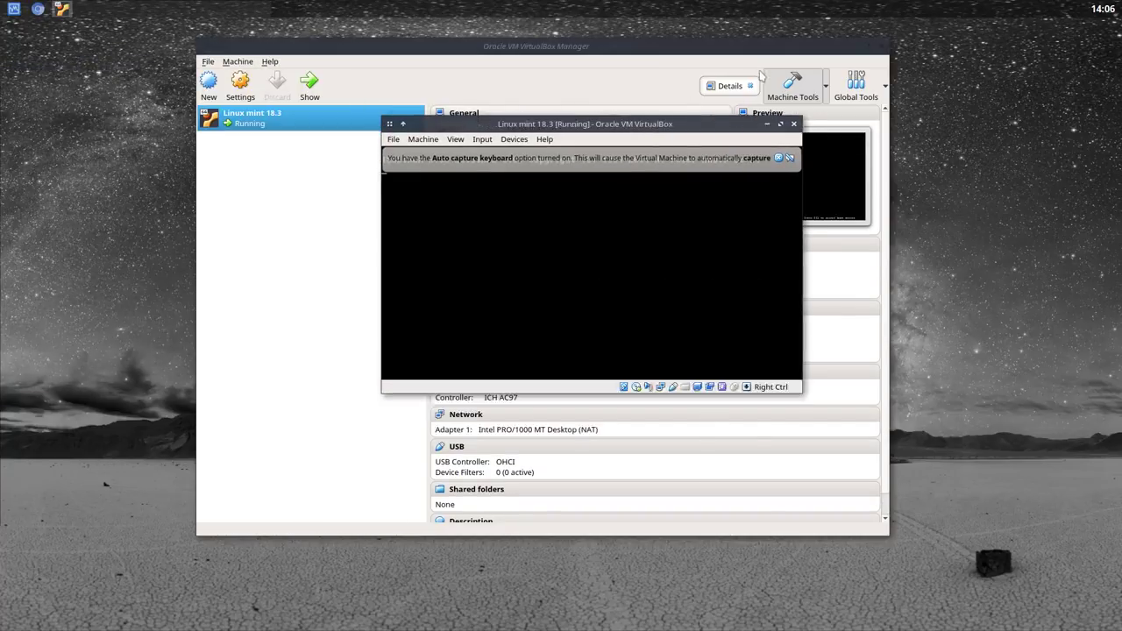
Minimize the Manager, dismiss the VM notices and switch the Mint VM to full-screen permanently.
click(861, 50)
click(856, 48)
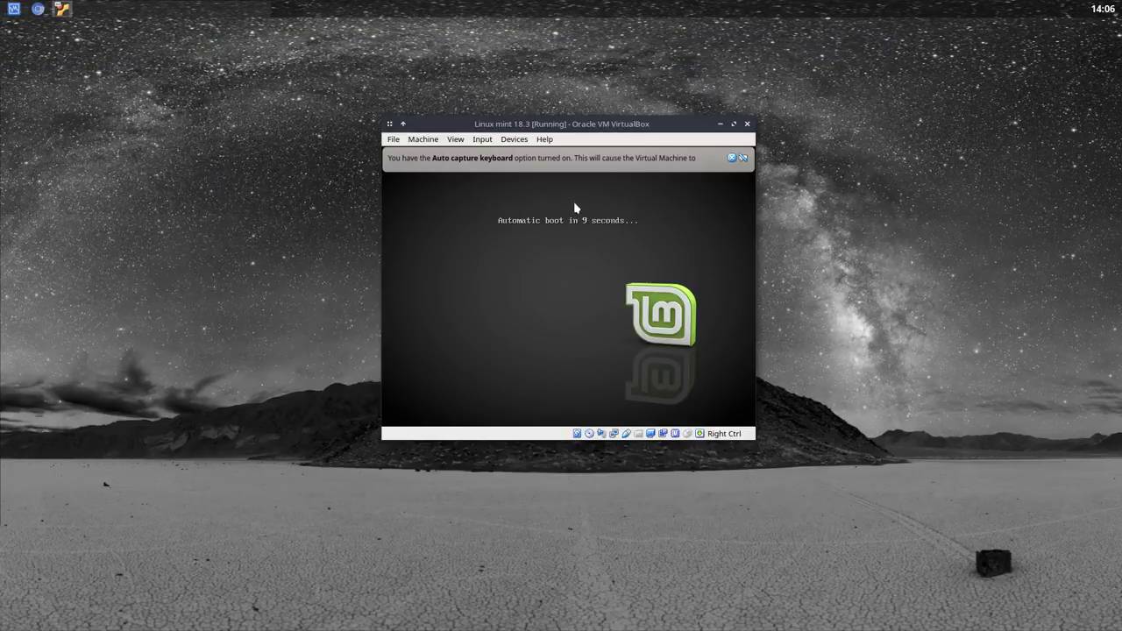
click(742, 158)
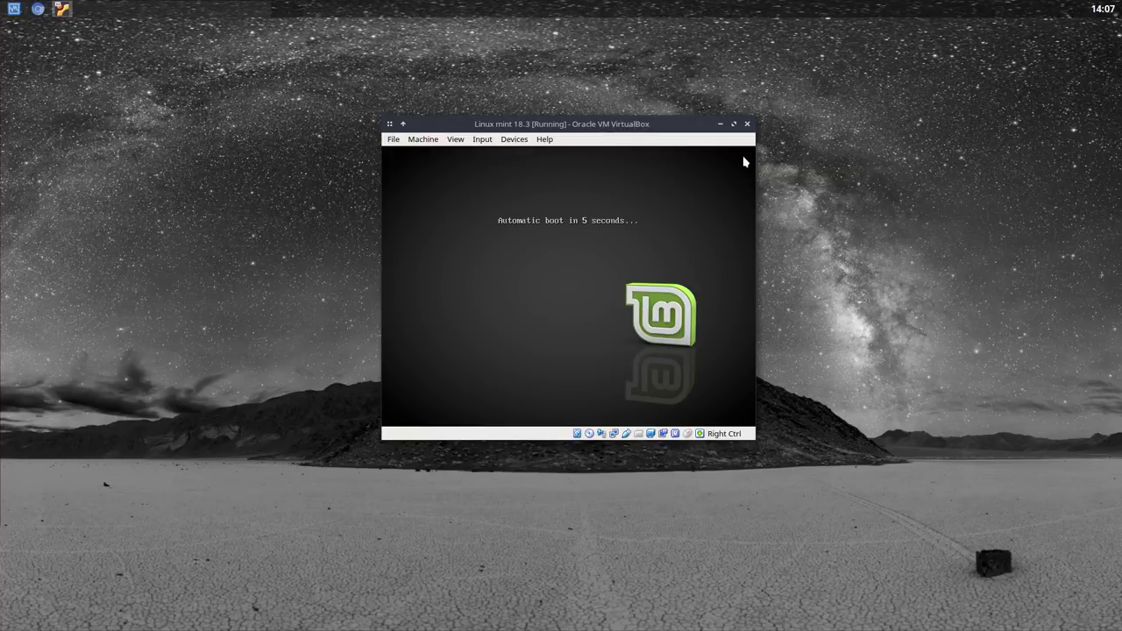
click(734, 124)
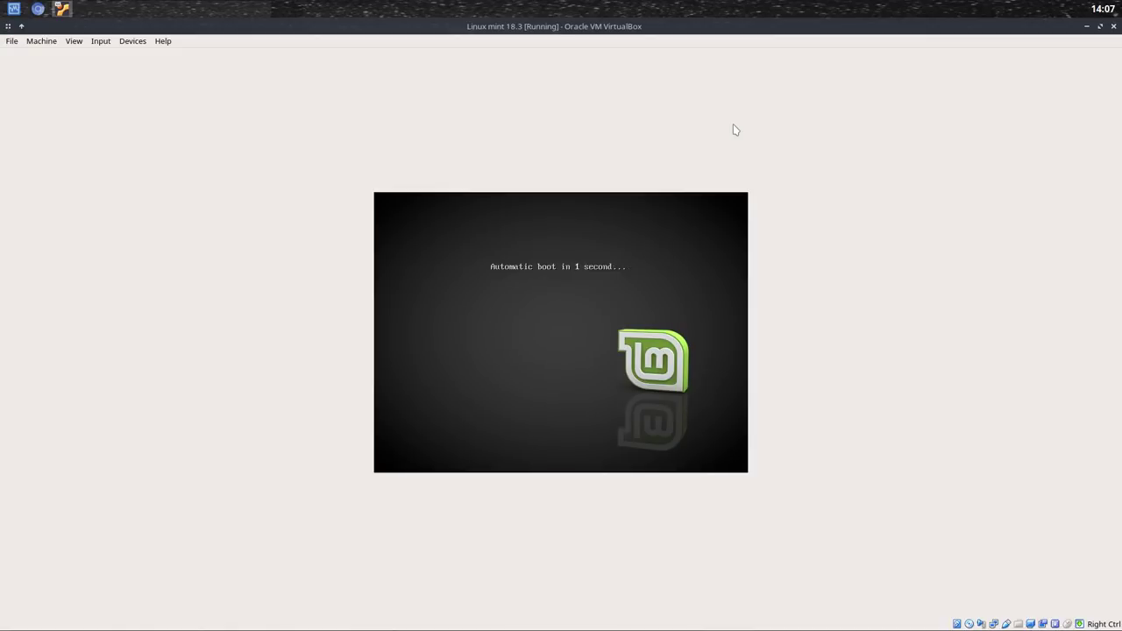
key(Control_R+f)
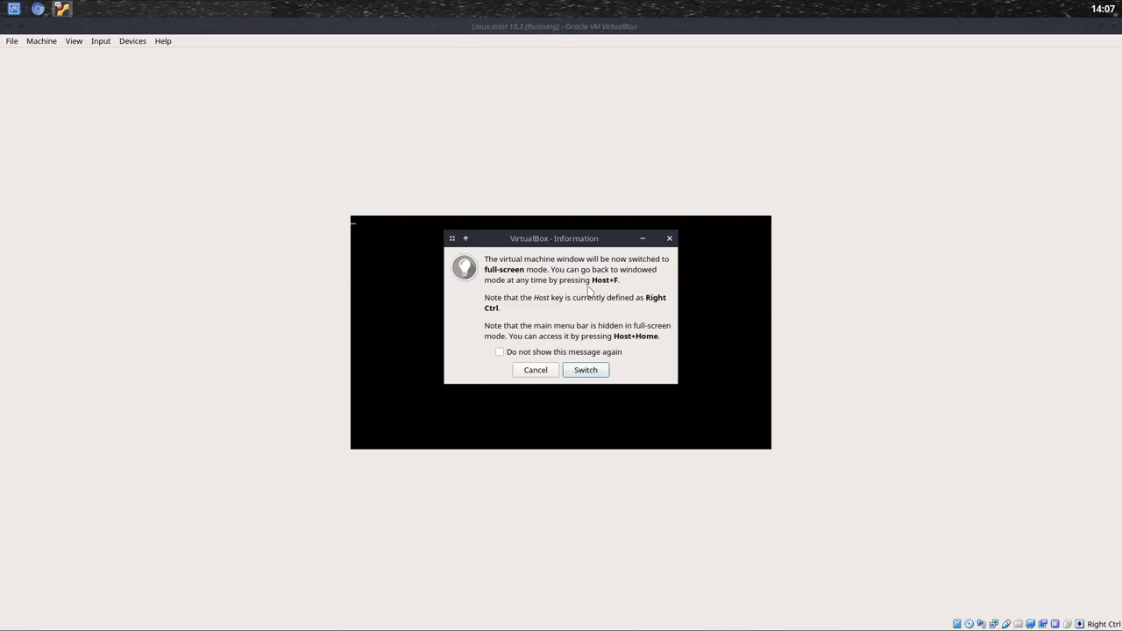
click(500, 351)
click(587, 370)
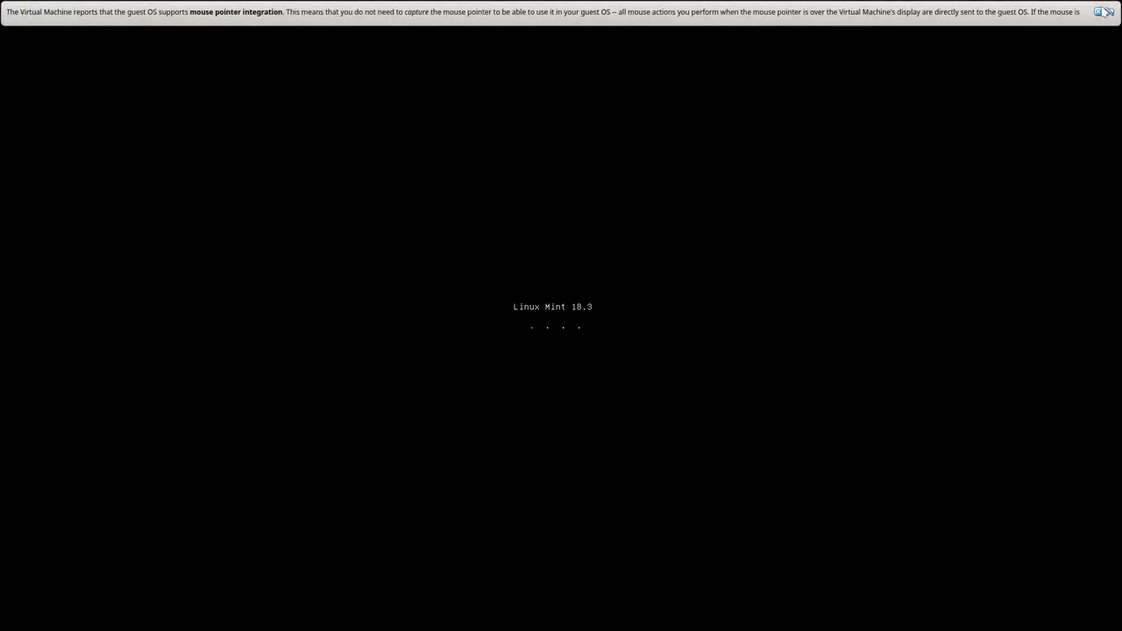
click(1110, 13)
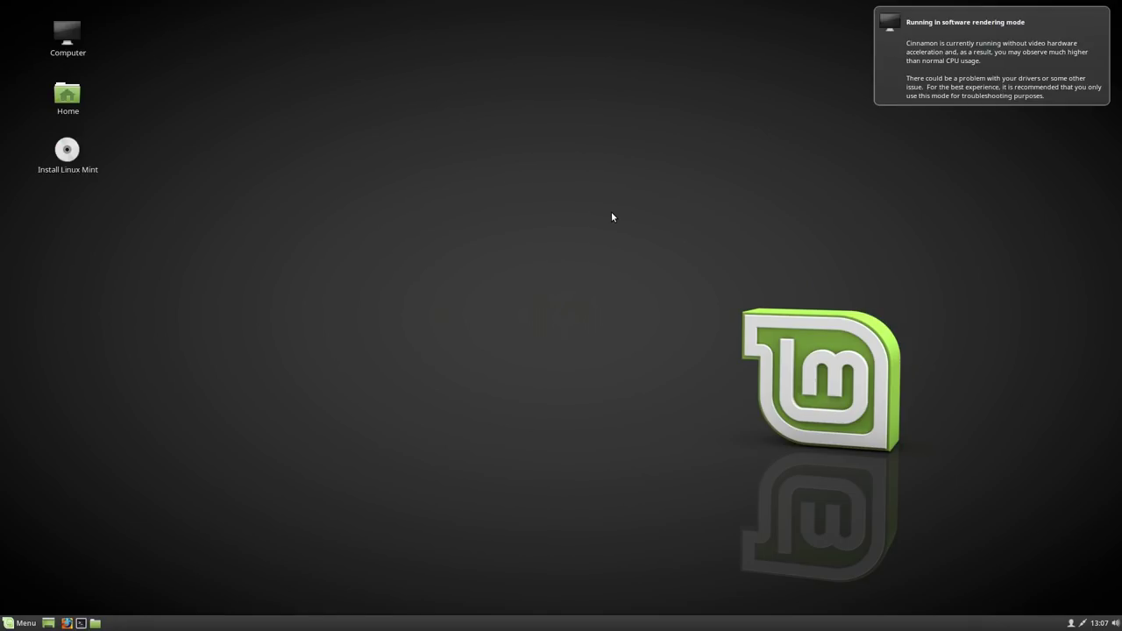
Dismiss the rendering notice, close the Mint menu, and continue past the English welcome page.
click(958, 53)
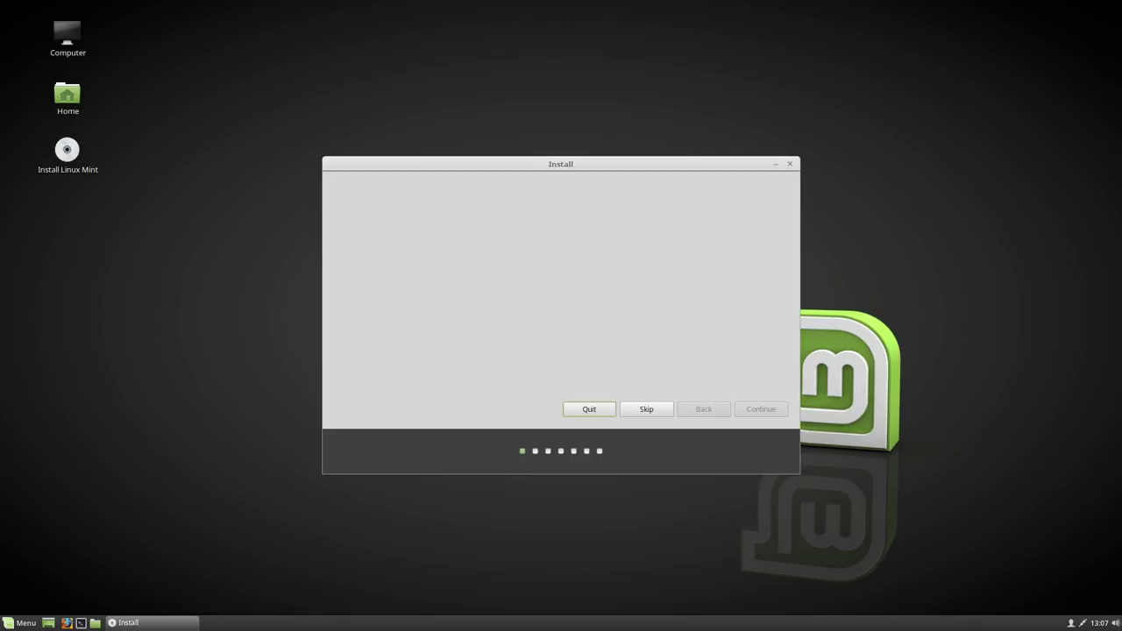
click(25, 621)
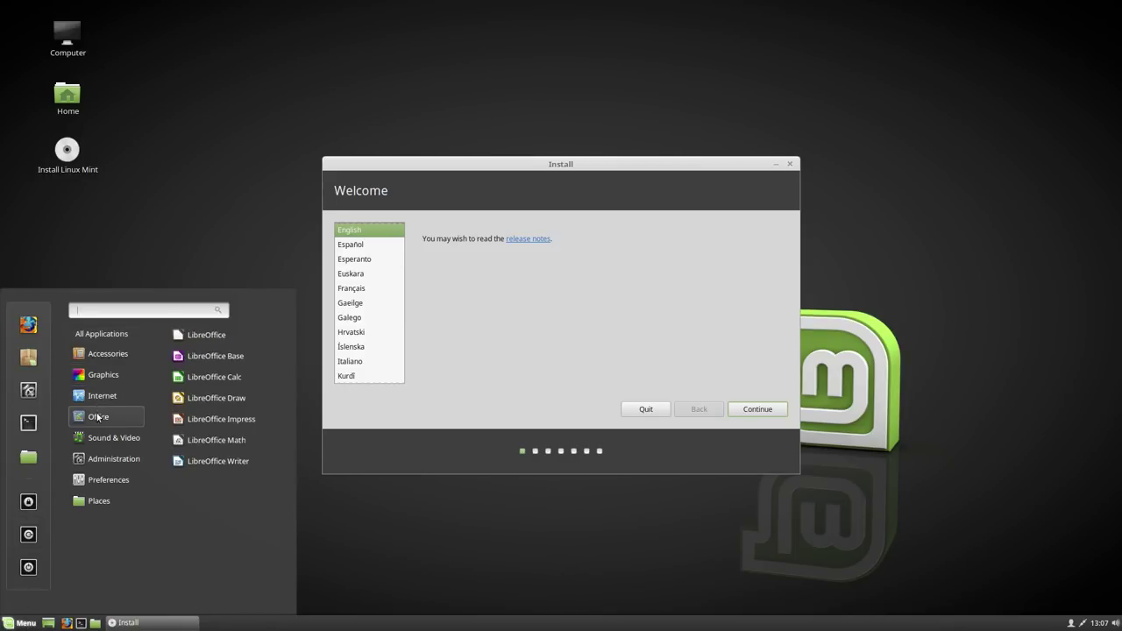
mouse_move(106, 499)
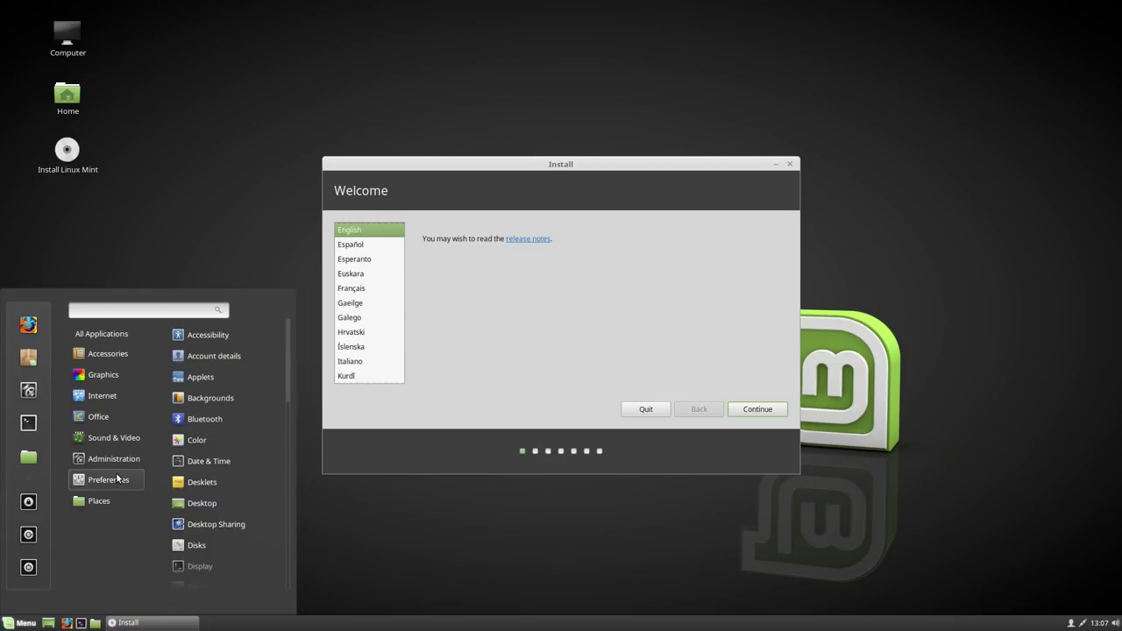
mouse_move(122, 440)
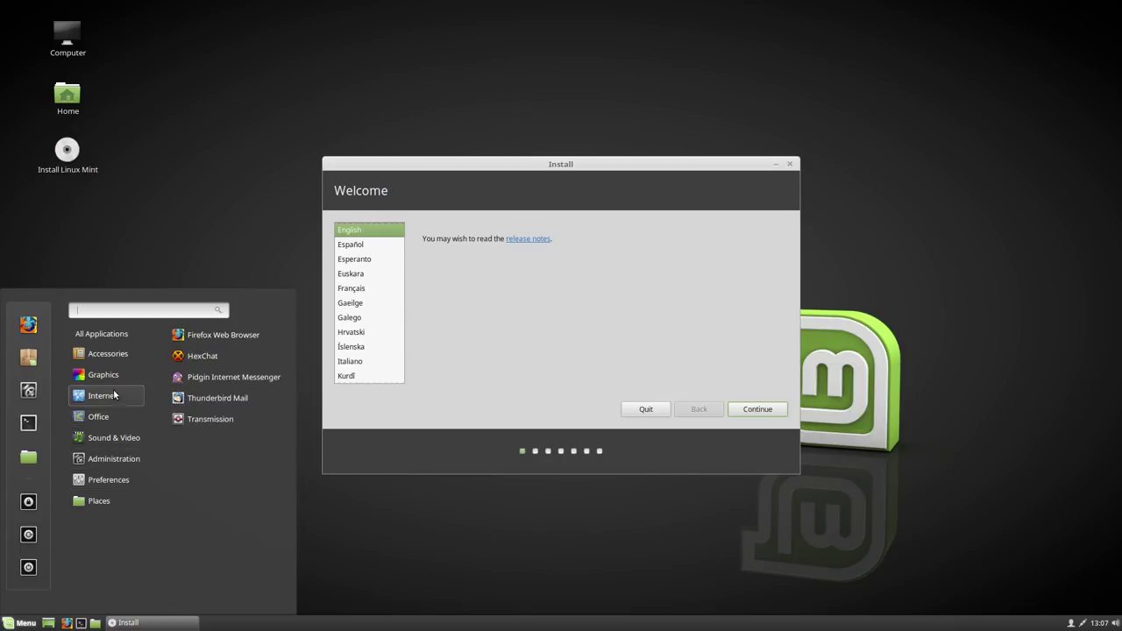
mouse_move(106, 334)
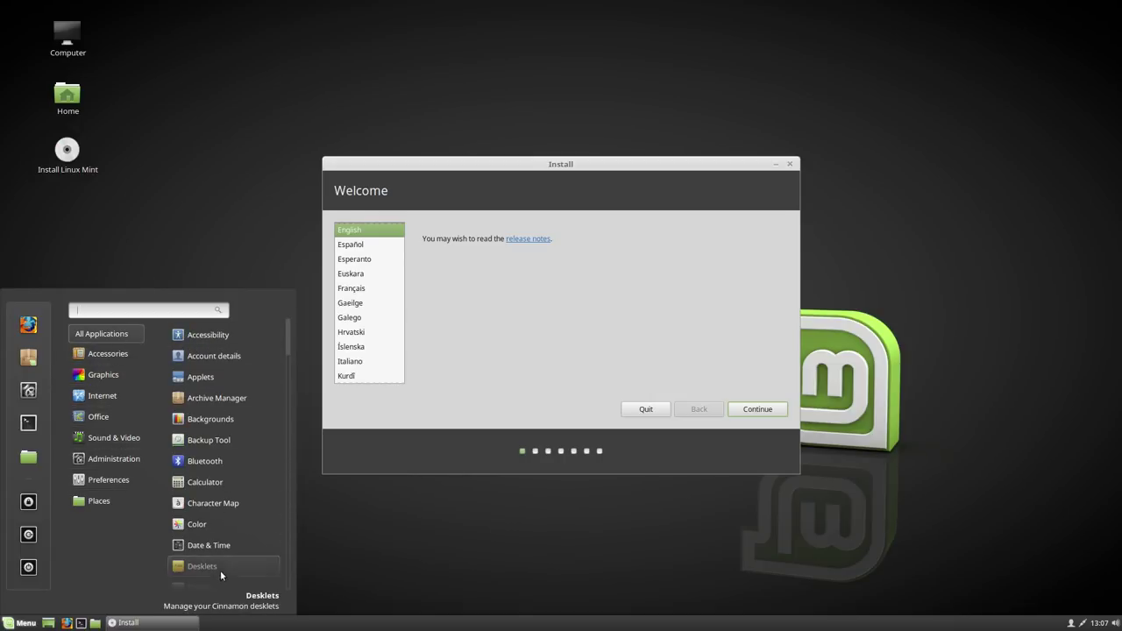
click(501, 394)
click(747, 410)
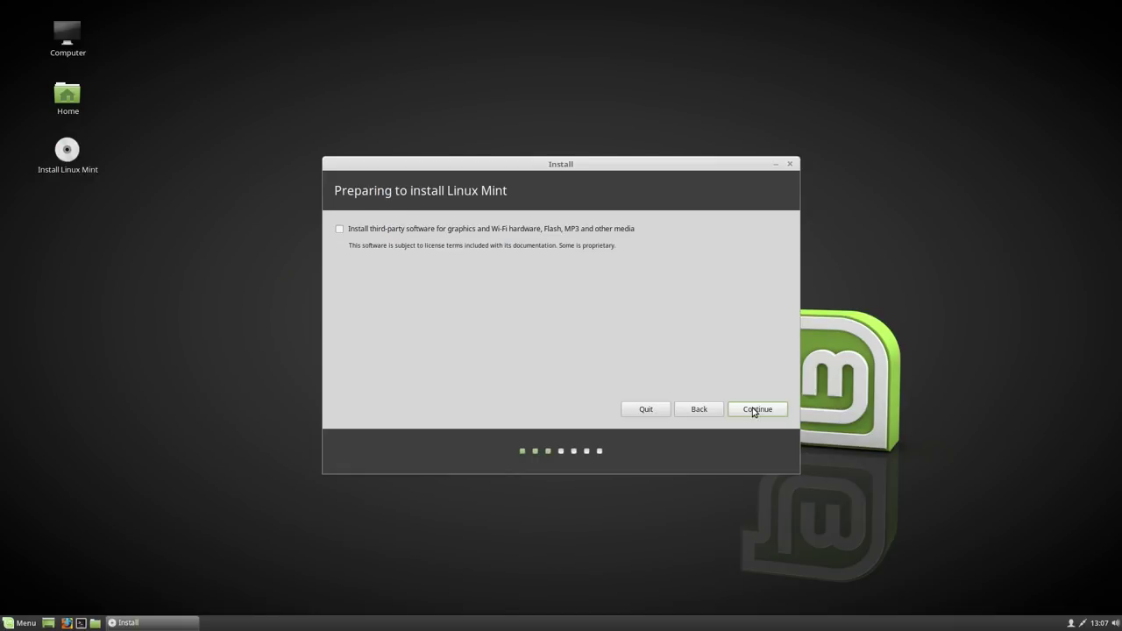
Install with Erase disk, confirm the partition changes, and accept Brussels and the default keyboard.
click(753, 410)
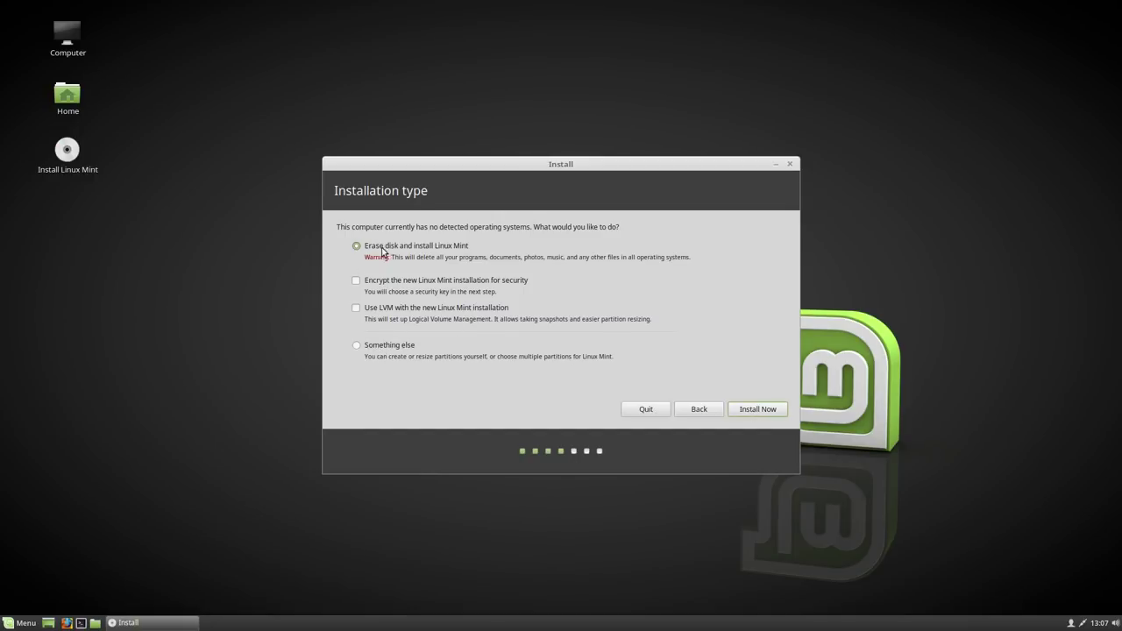
click(781, 409)
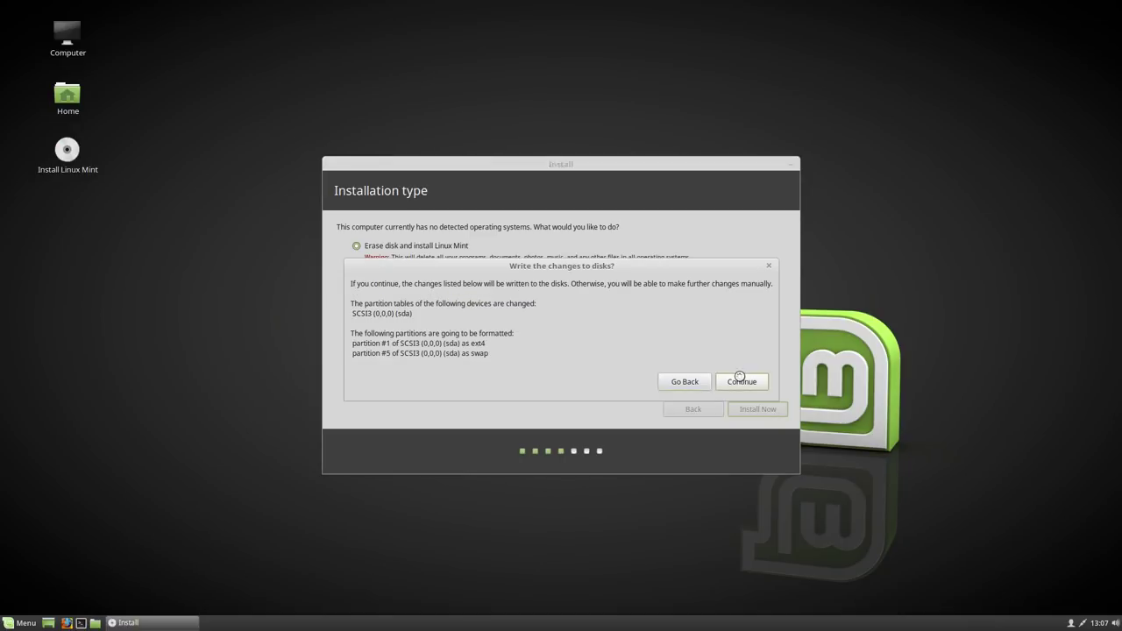
click(741, 380)
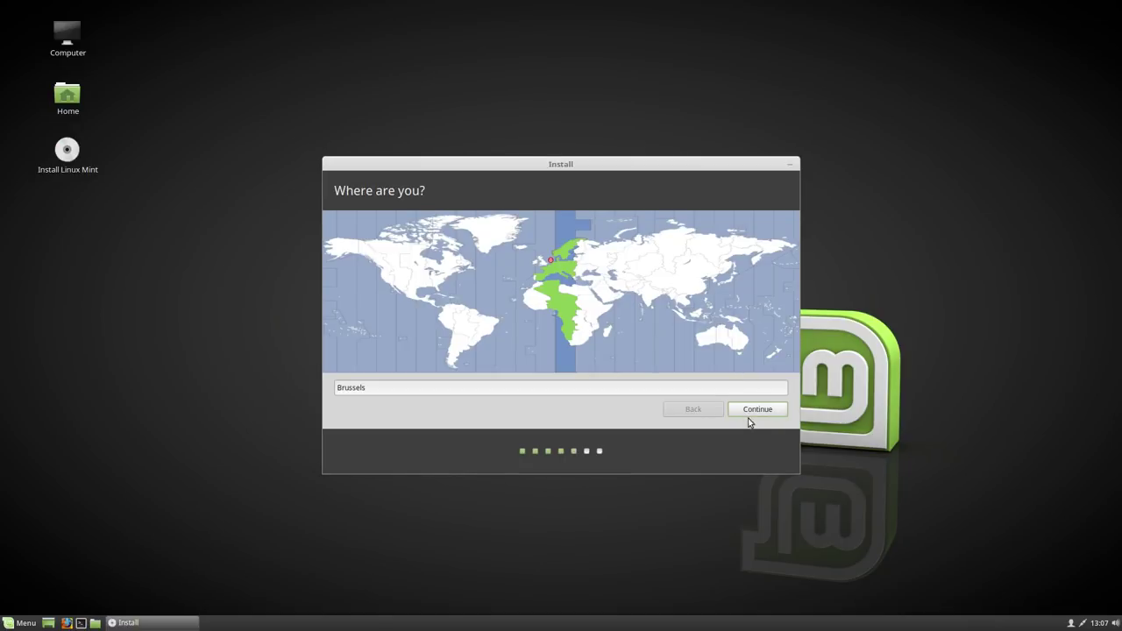
click(766, 410)
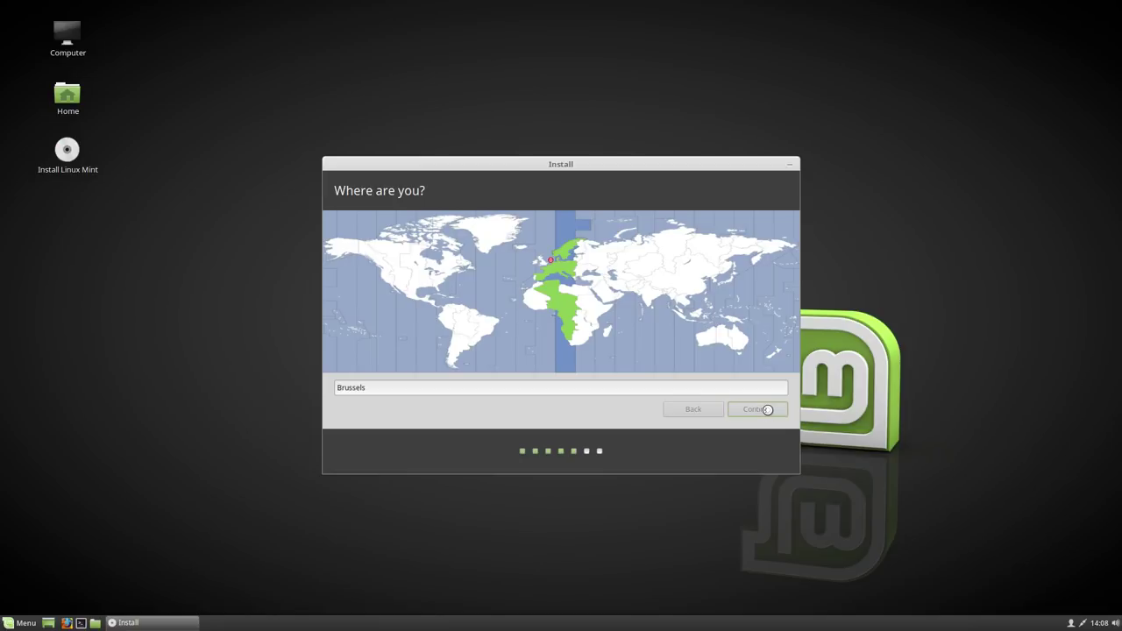
click(767, 412)
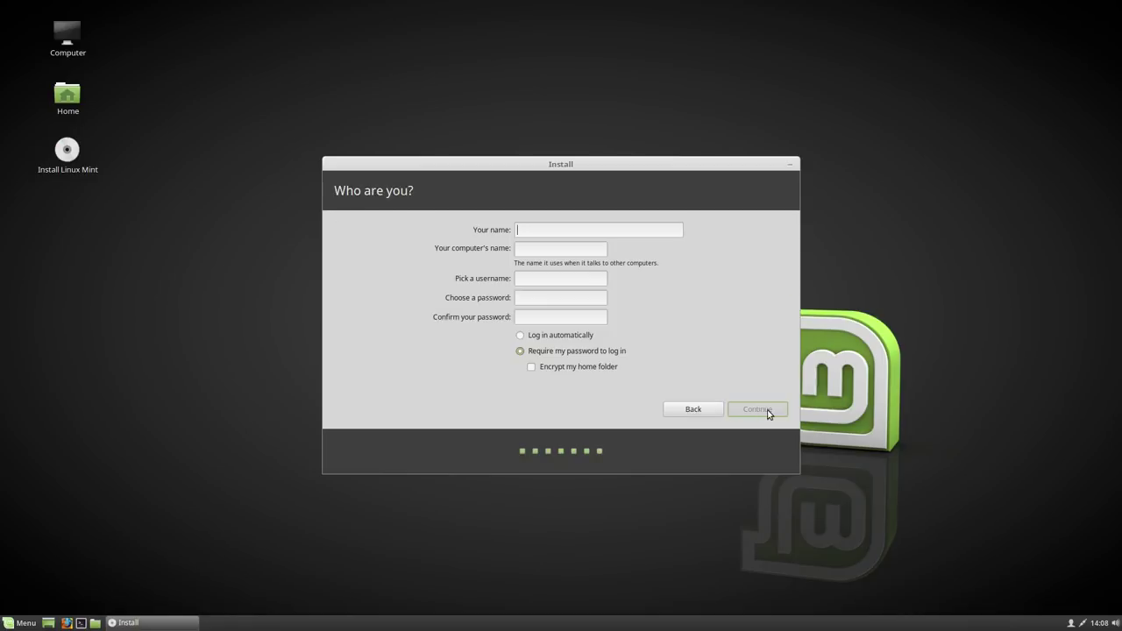
Fill in the user's name, computer name and username, choose automatic login, and start installing.
text(erik)
key(Tab)
key(Tab)
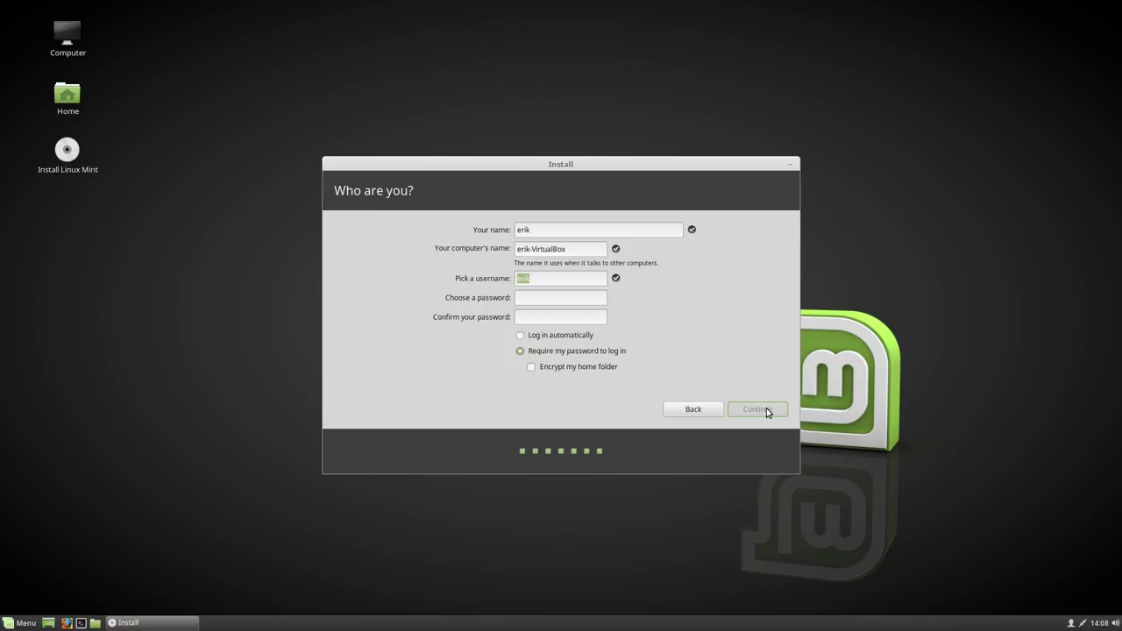
text(erik)
key(Tab)
text(erik)
click(533, 335)
click(763, 411)
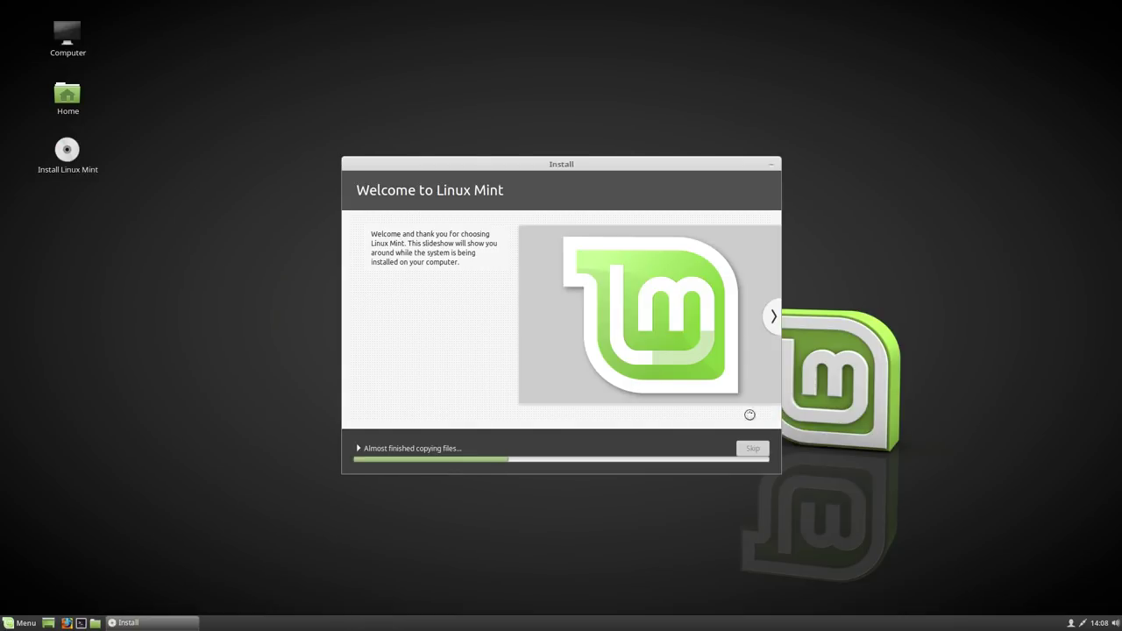
Browse the Mint application menu and launch System Reports.
click(21, 624)
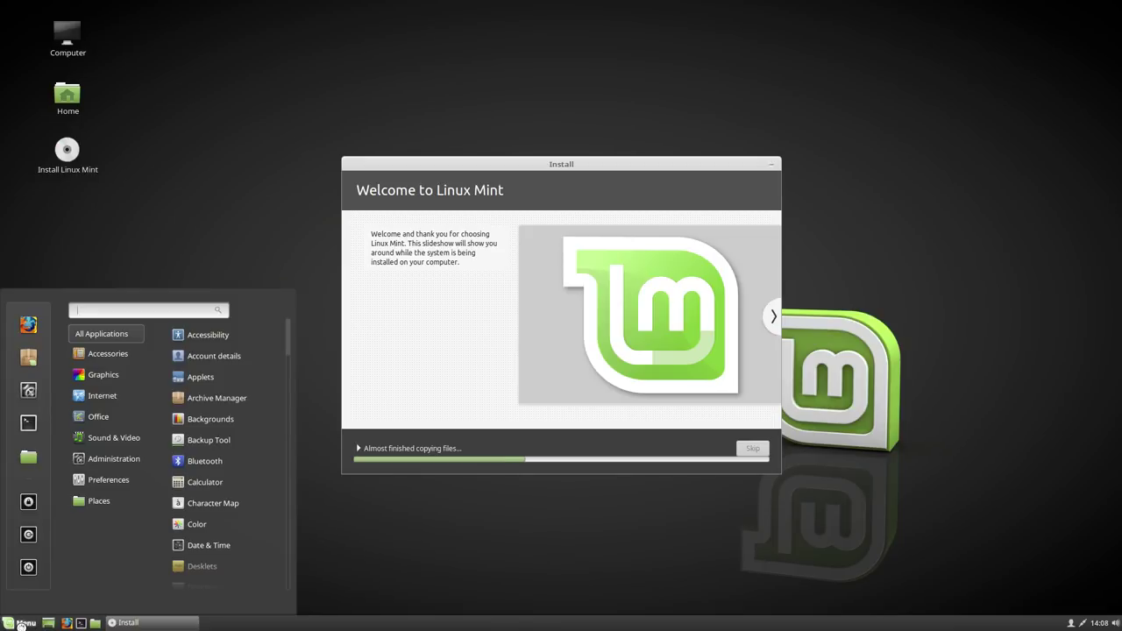
scroll(235, 434, down, 10)
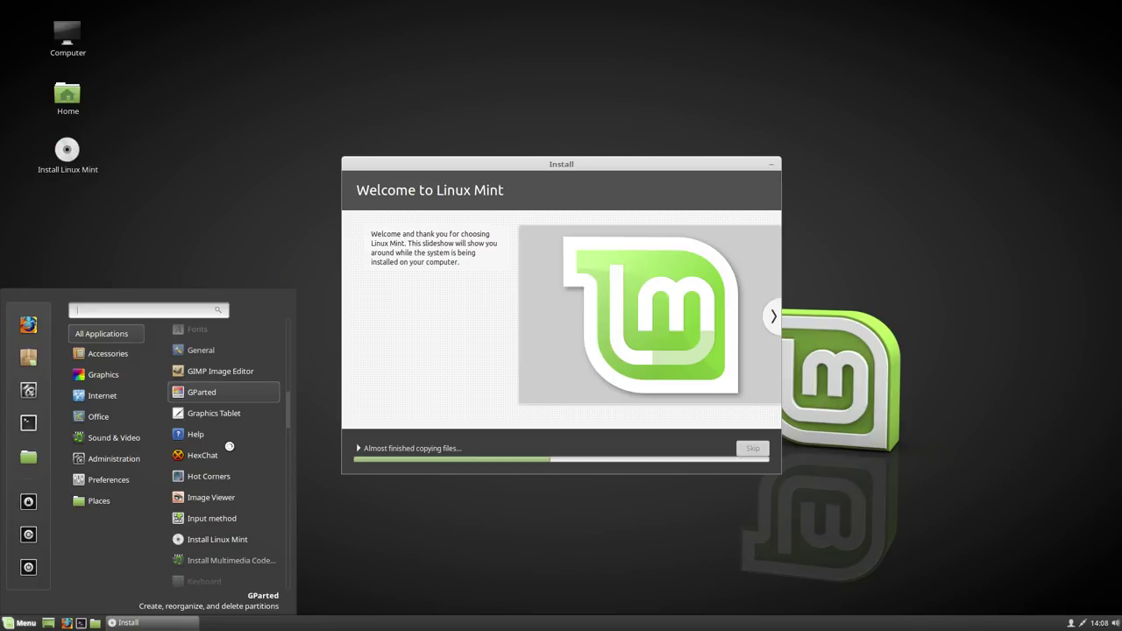
scroll(228, 447, down, 7)
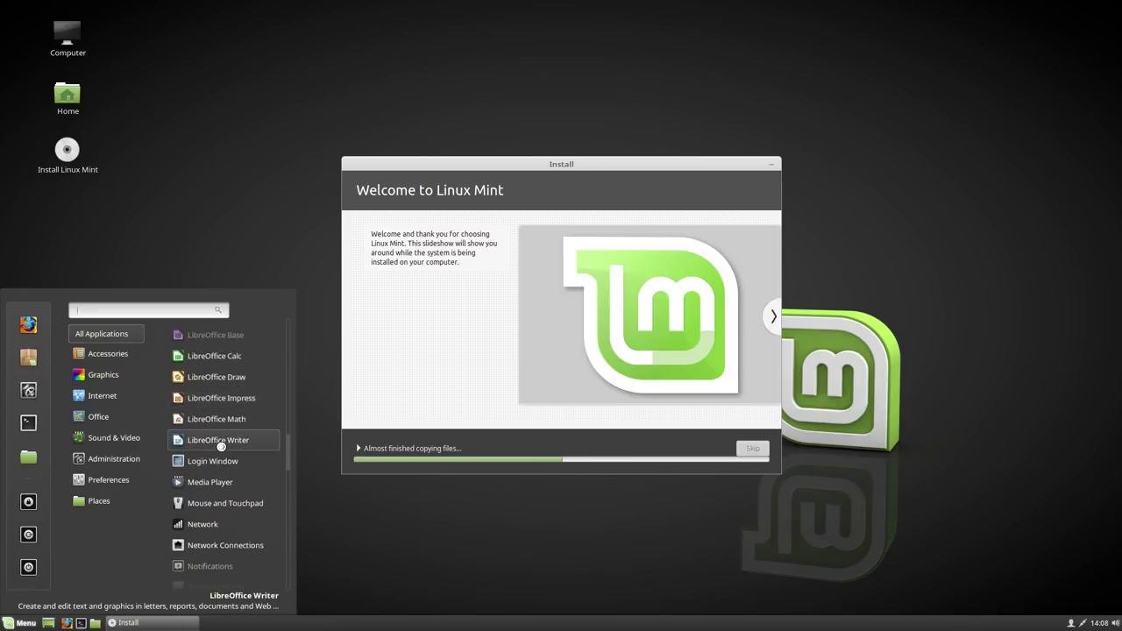
scroll(221, 447, down, 3)
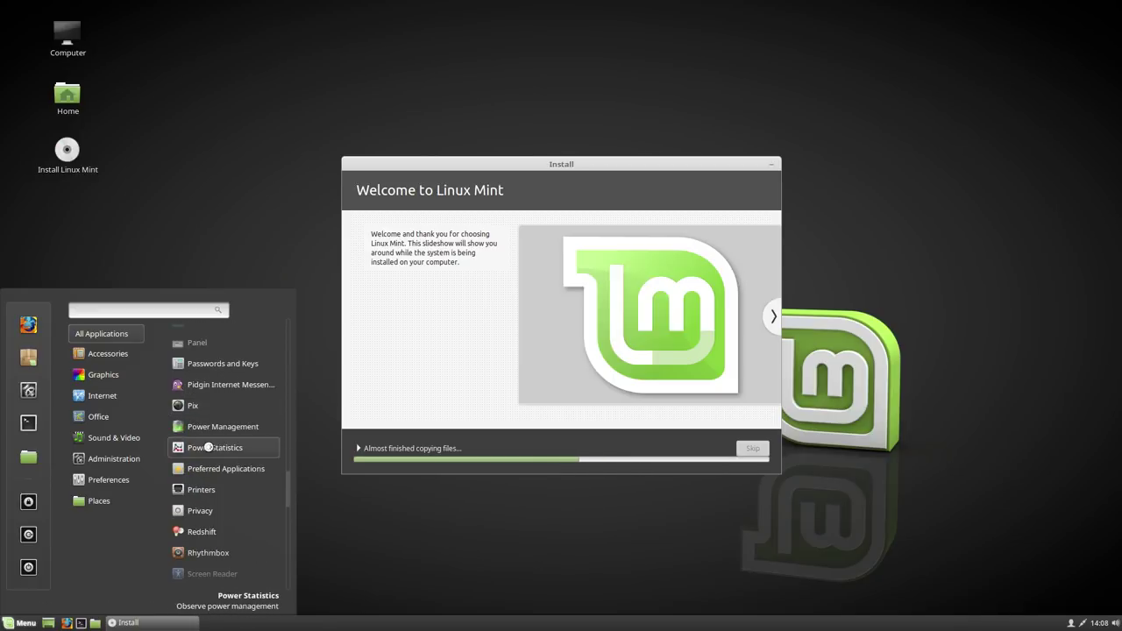
scroll(211, 447, down, 2)
scroll(209, 447, down, 2)
scroll(209, 447, down, 4)
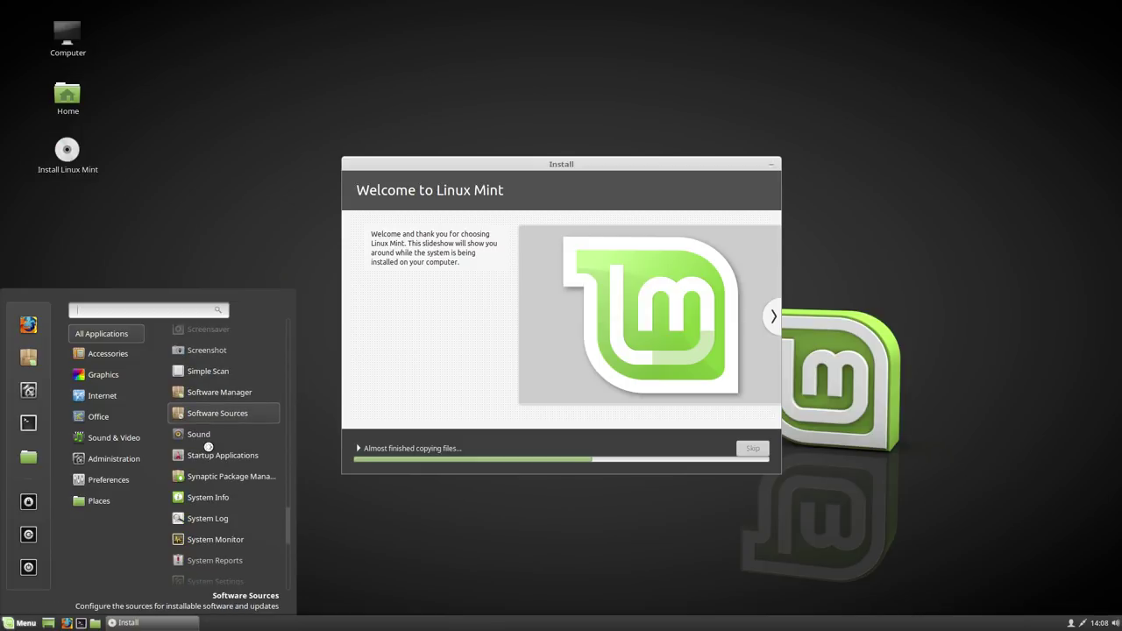
scroll(209, 447, down, 6)
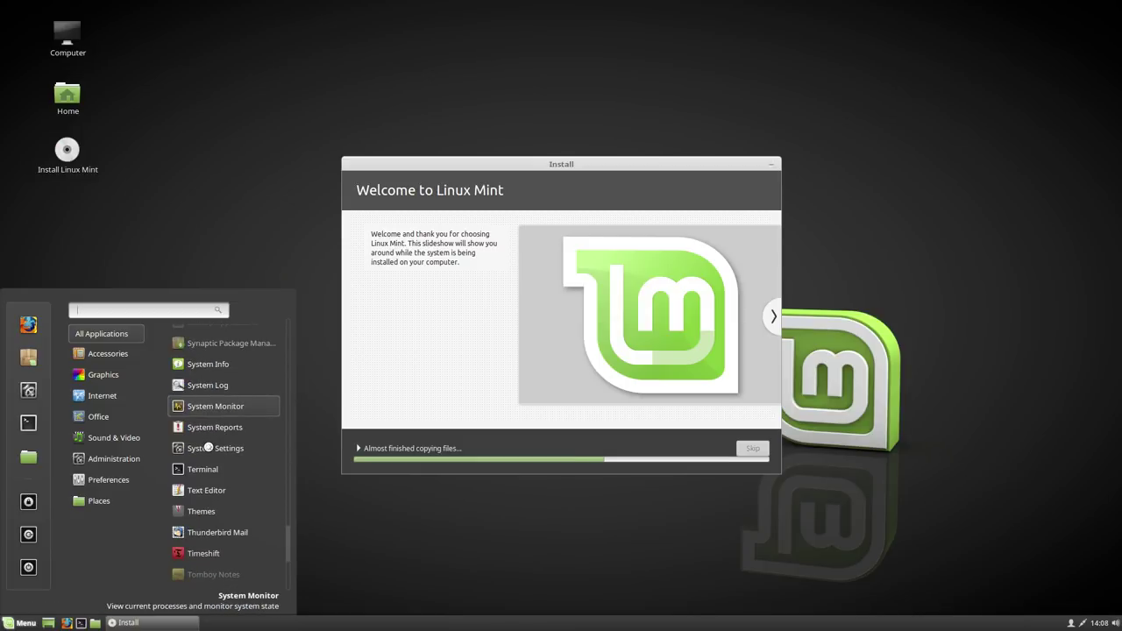
scroll(208, 448, down, 8)
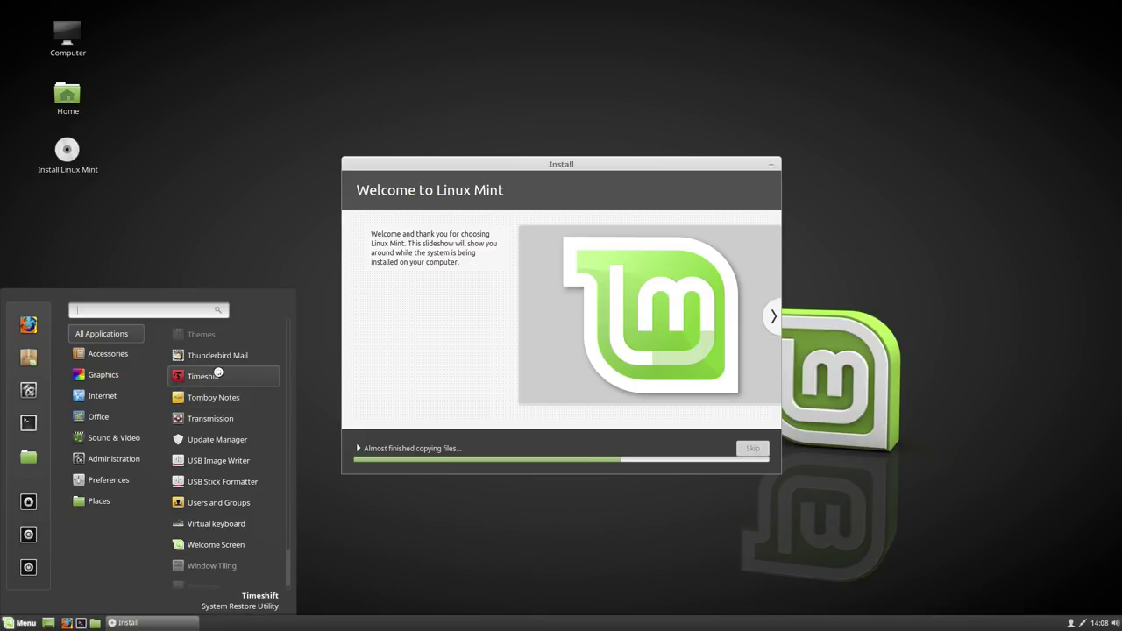
scroll(218, 374, down, 1)
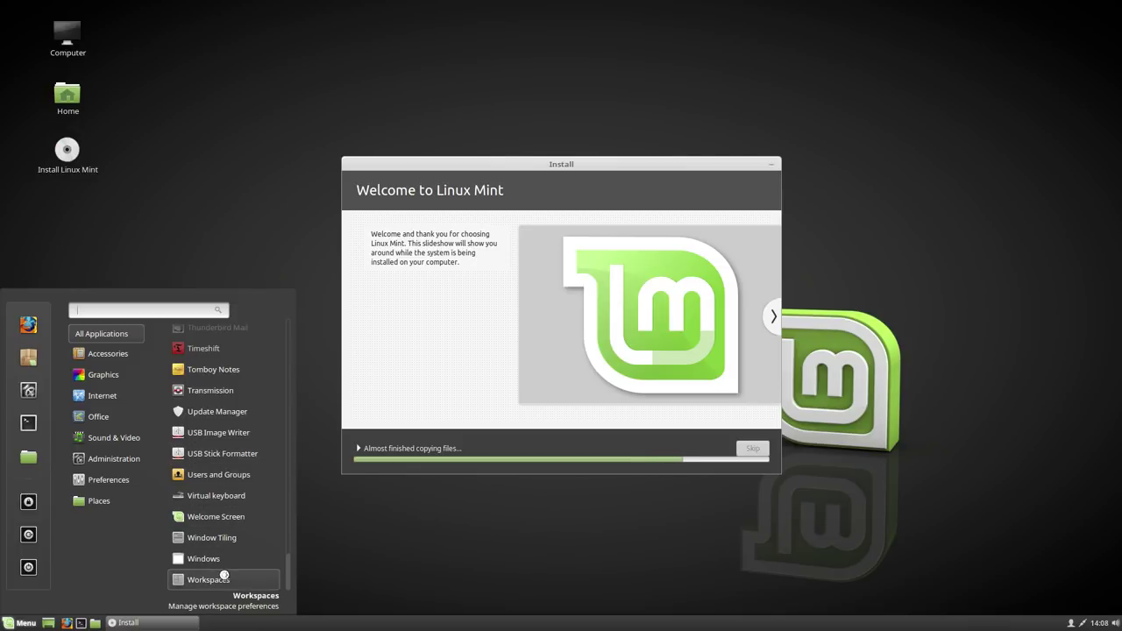
scroll(219, 474, up, 1)
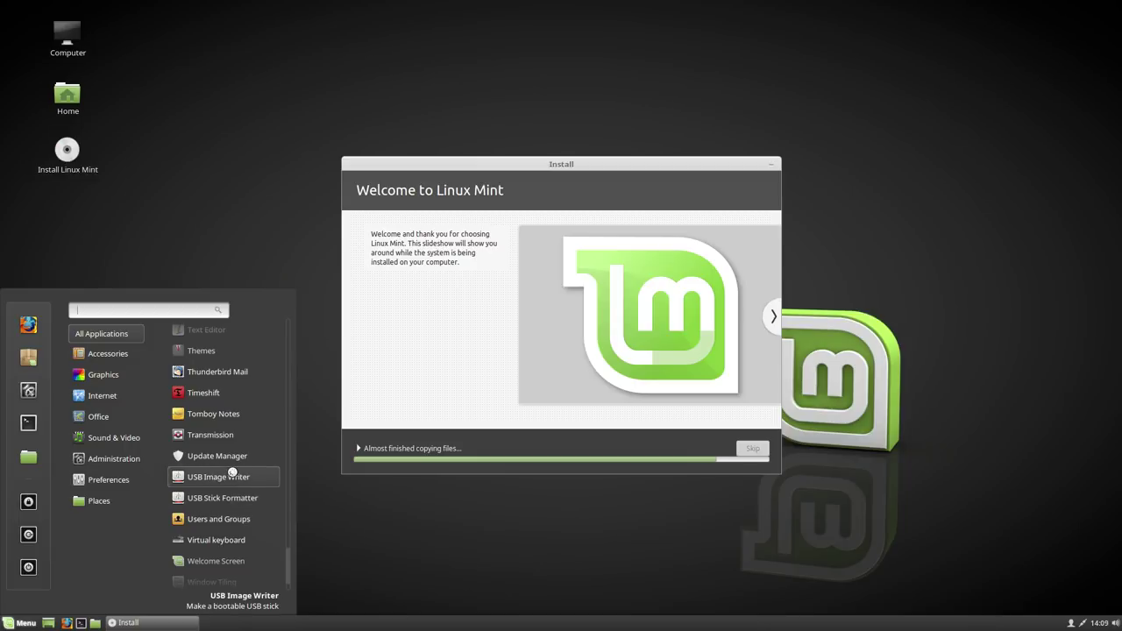
scroll(232, 474, up, 1)
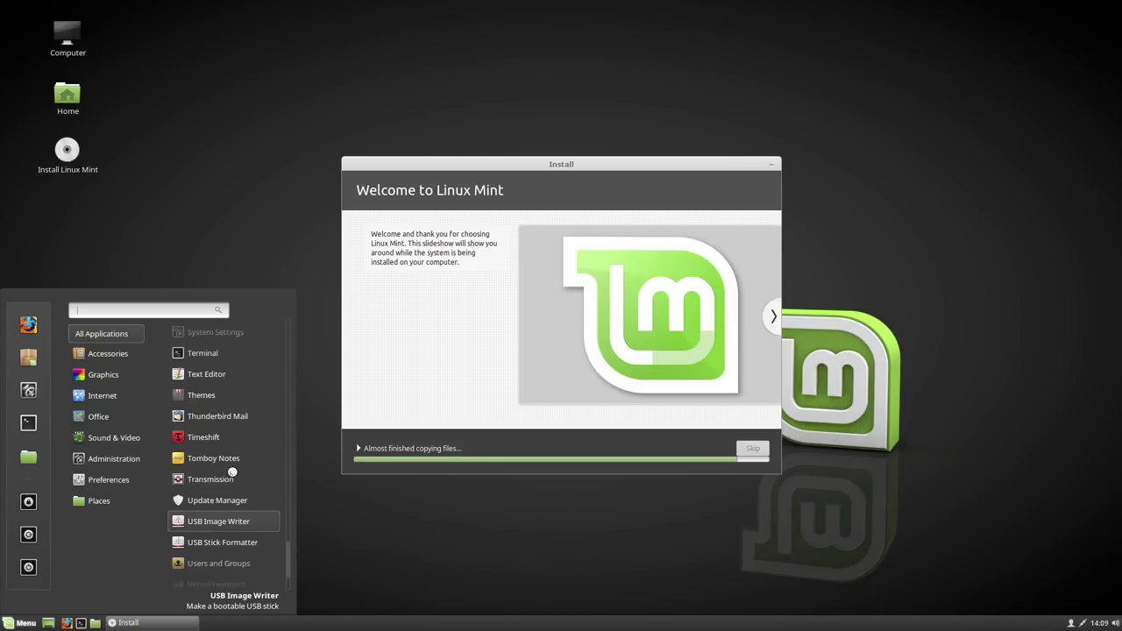
scroll(231, 475, up, 1)
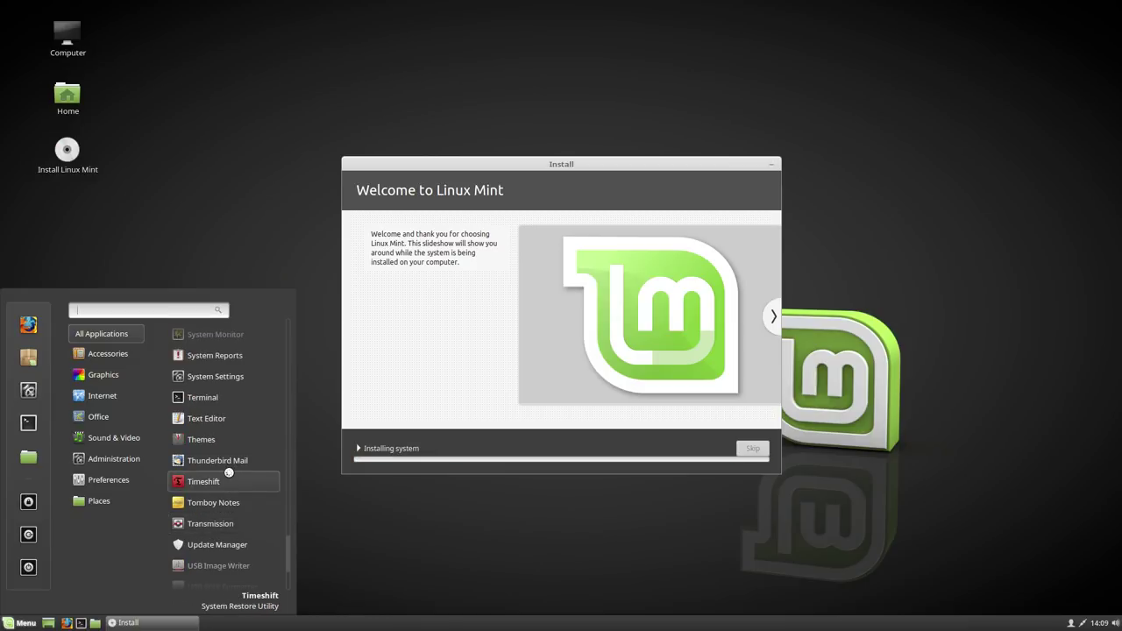
scroll(232, 482, up, 2)
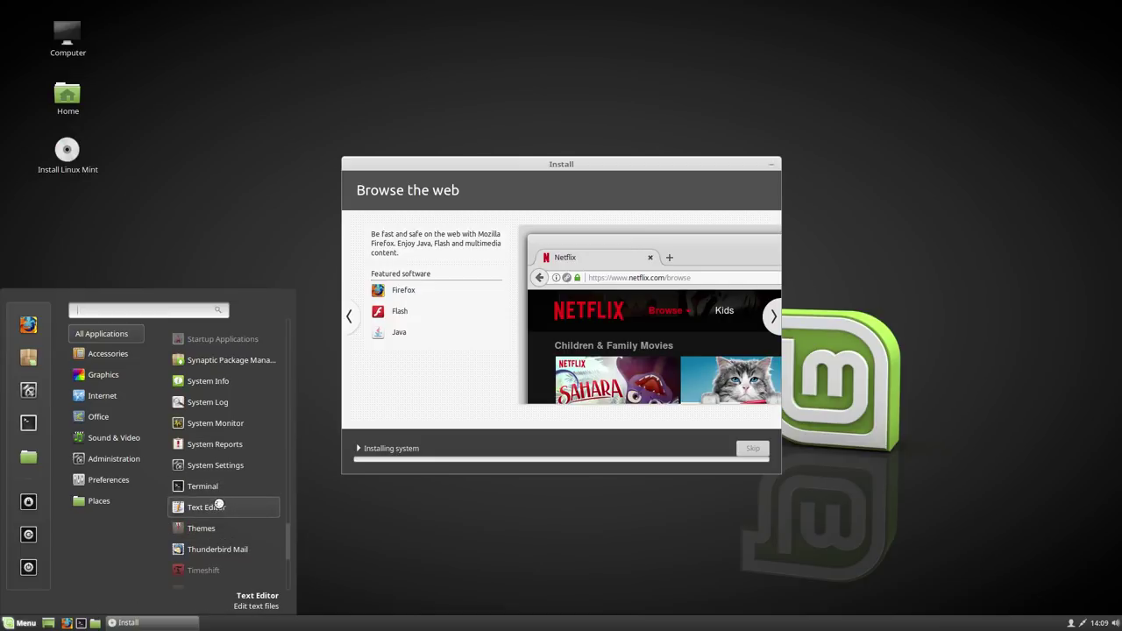
scroll(218, 482, down, 2)
scroll(218, 481, up, 2)
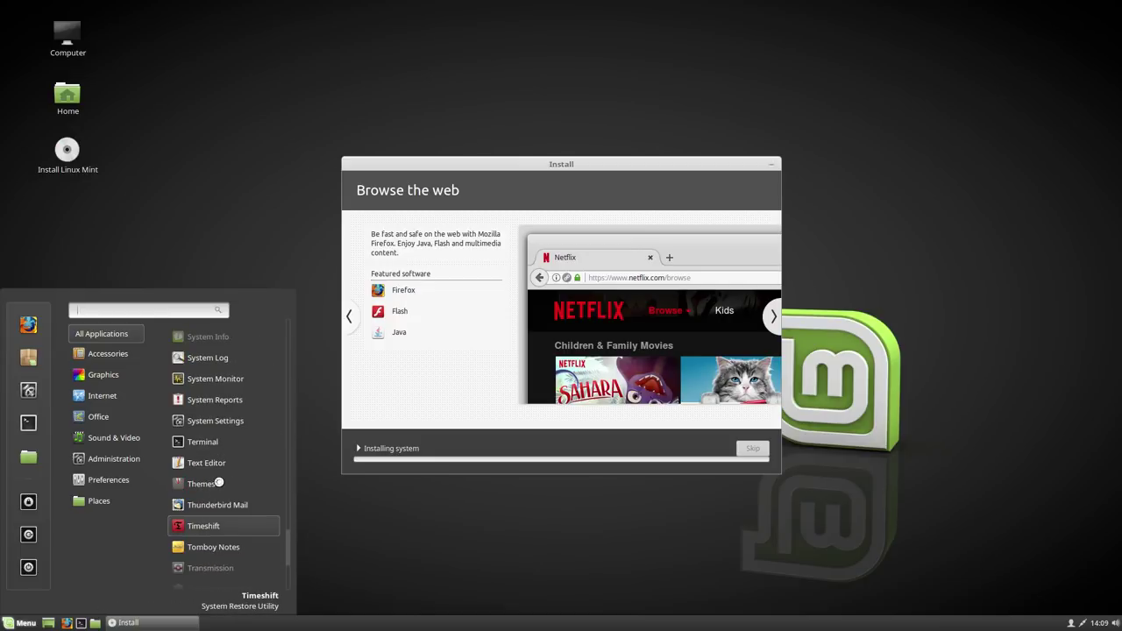
click(218, 401)
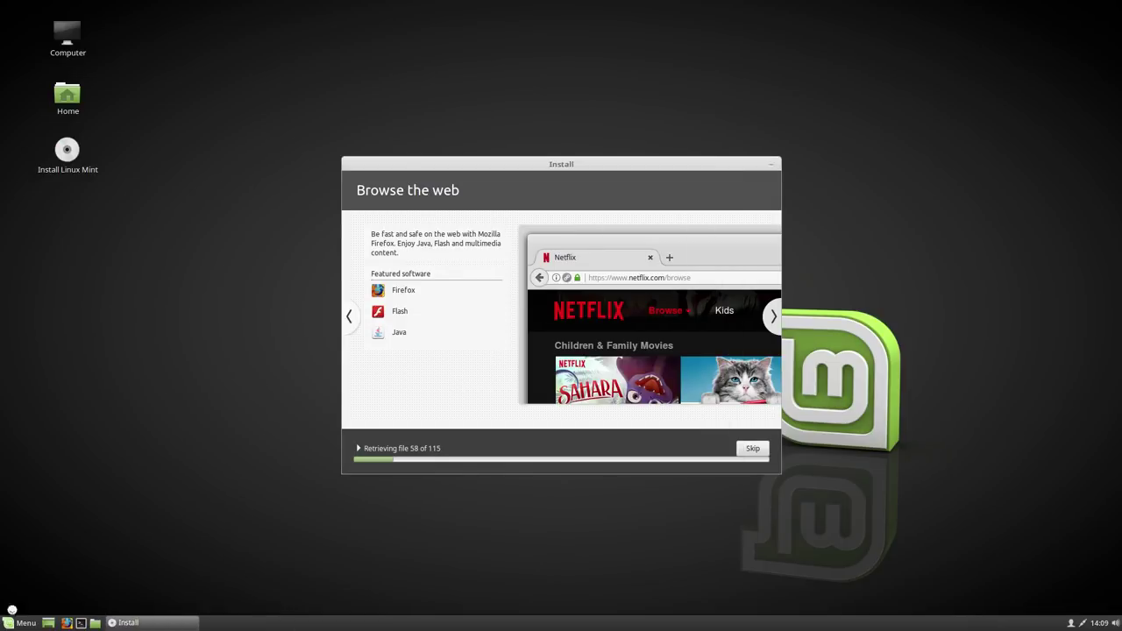
Launch Timeshift from the menu and step through its snapshot setup wizard.
click(21, 623)
mouse_move(111, 480)
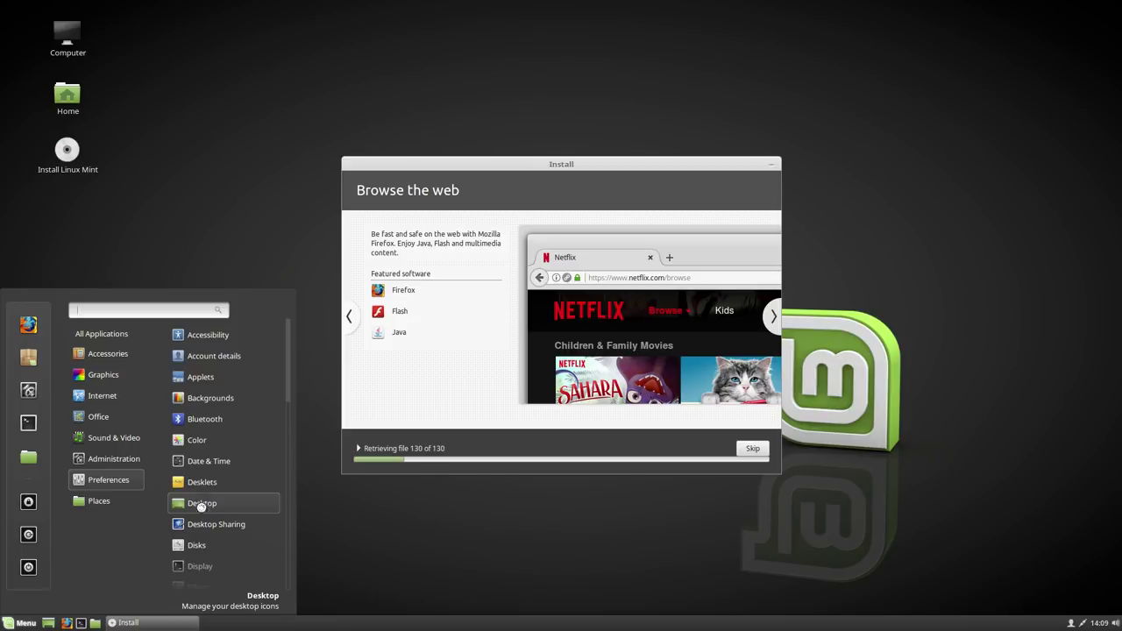
mouse_move(100, 460)
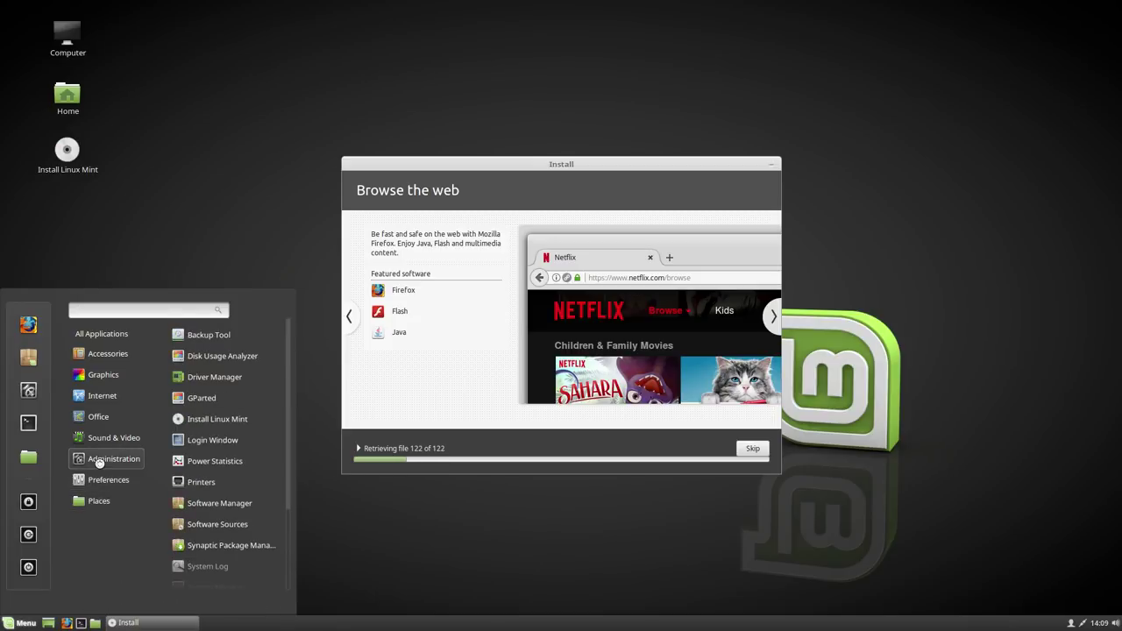
scroll(221, 370, down, 4)
scroll(217, 439, up, 4)
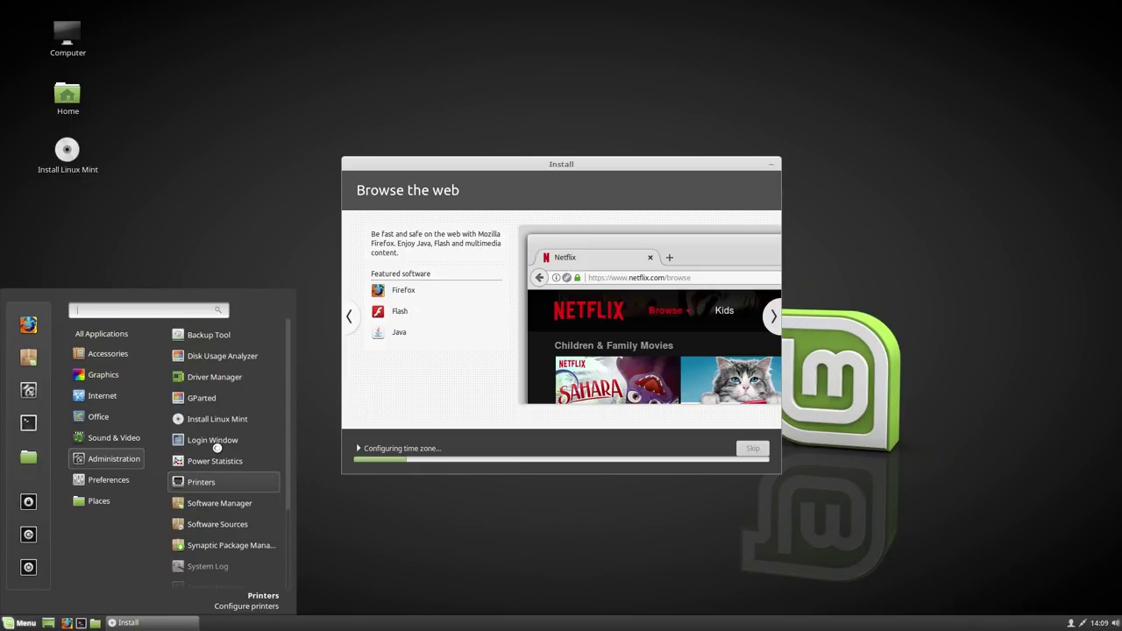
scroll(217, 449, down, 5)
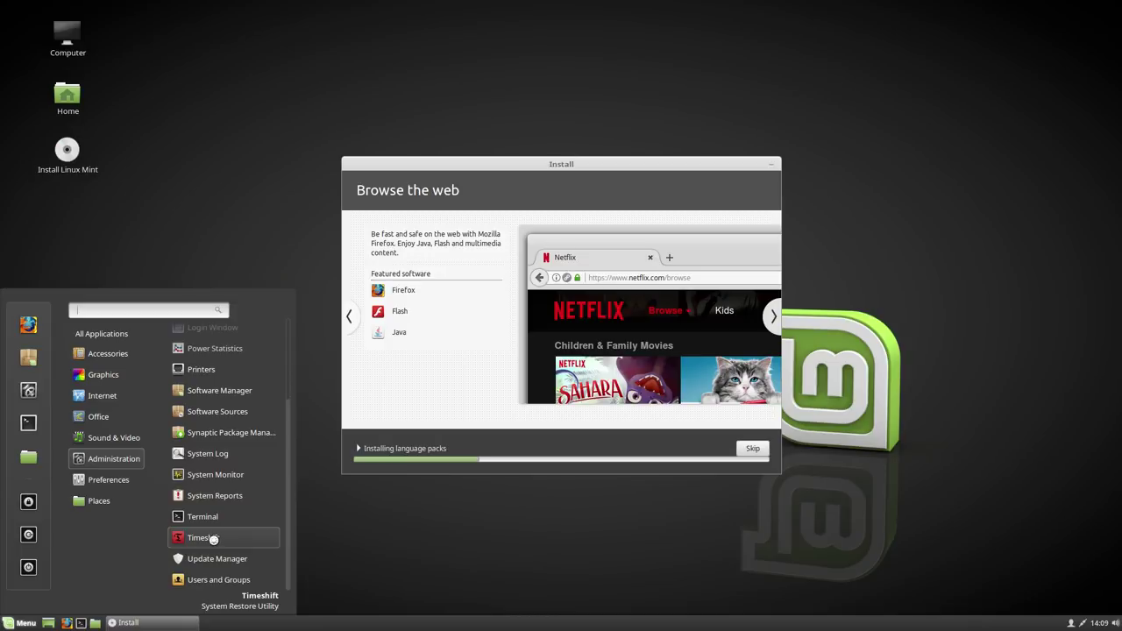
click(217, 537)
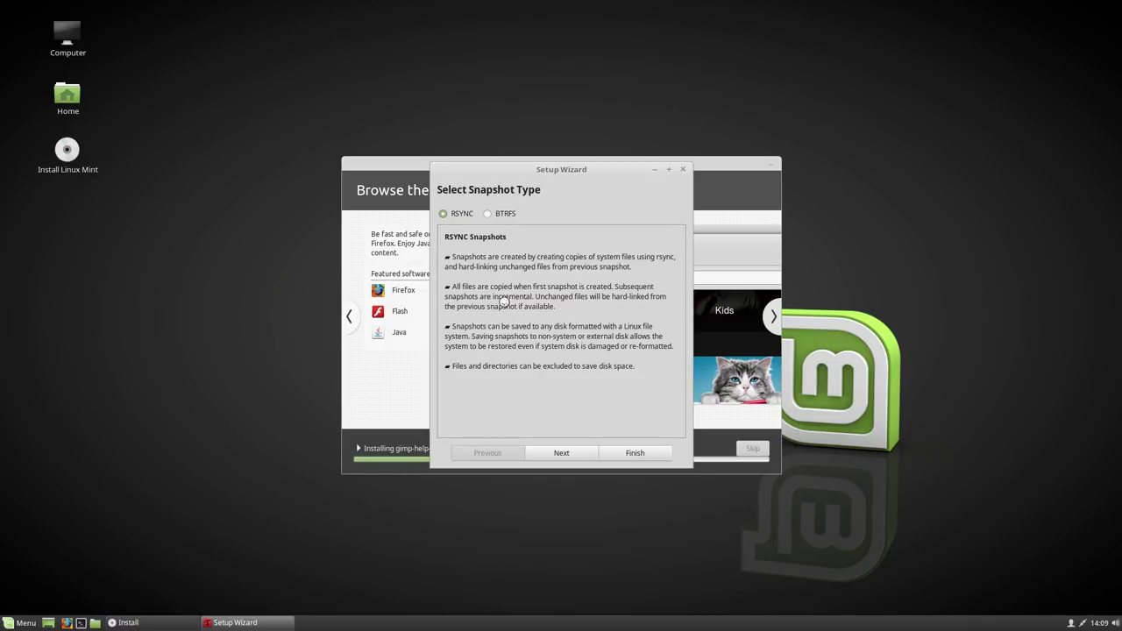
click(565, 453)
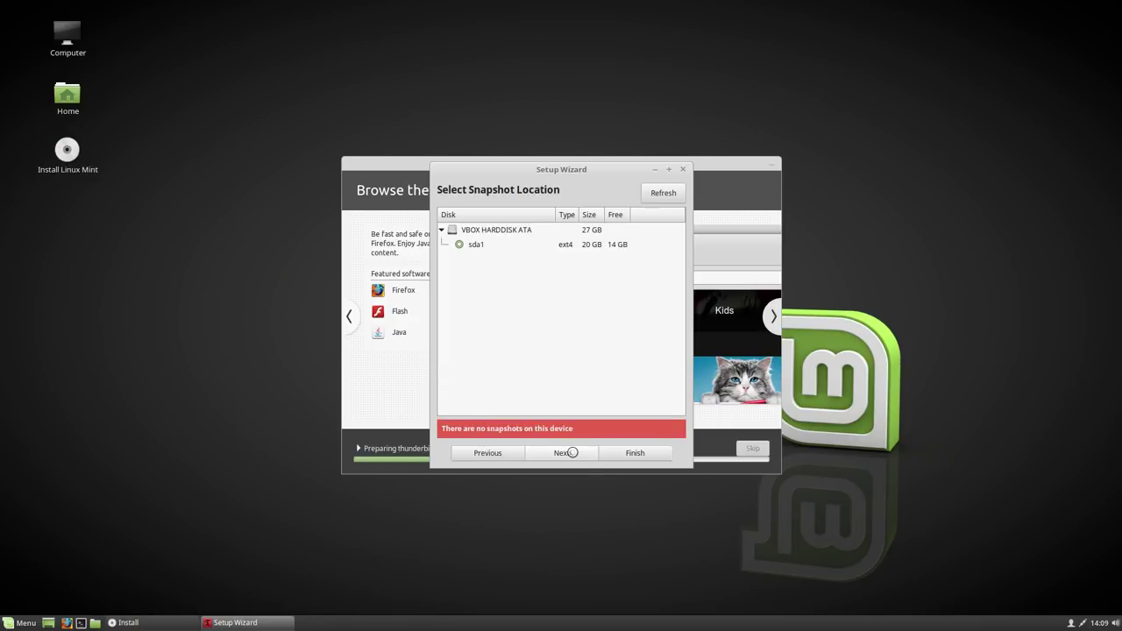
click(487, 452)
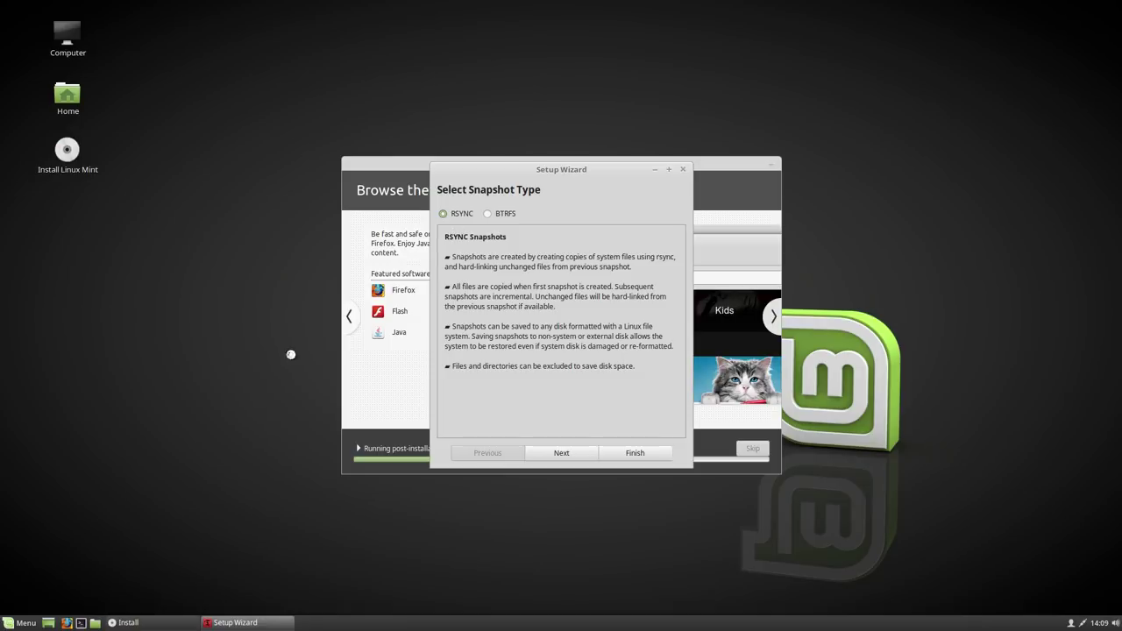
click(242, 354)
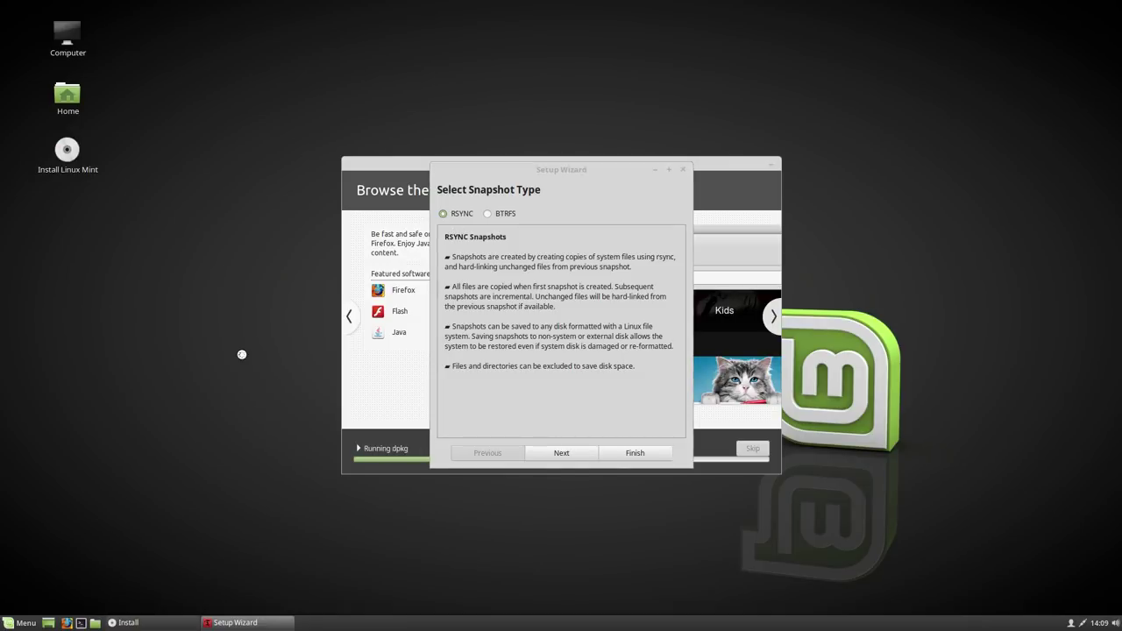
In a new terminal, display the rsync manual page with man rsync.
key(ctrl+alt+t)
text(rsy)
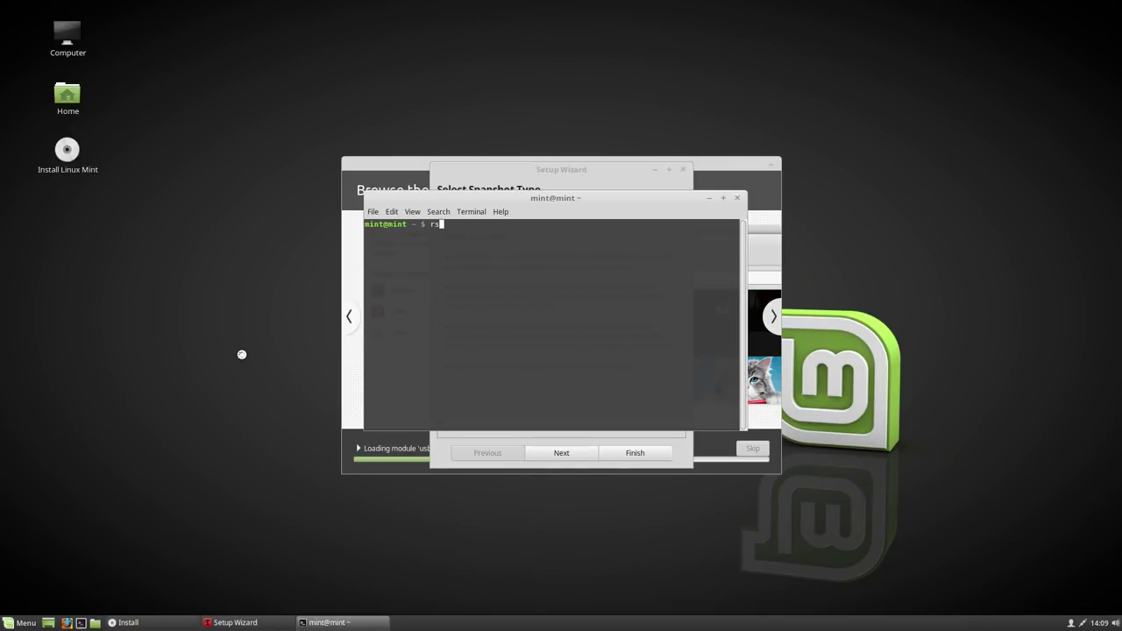
key(Tab)
key(Tab)
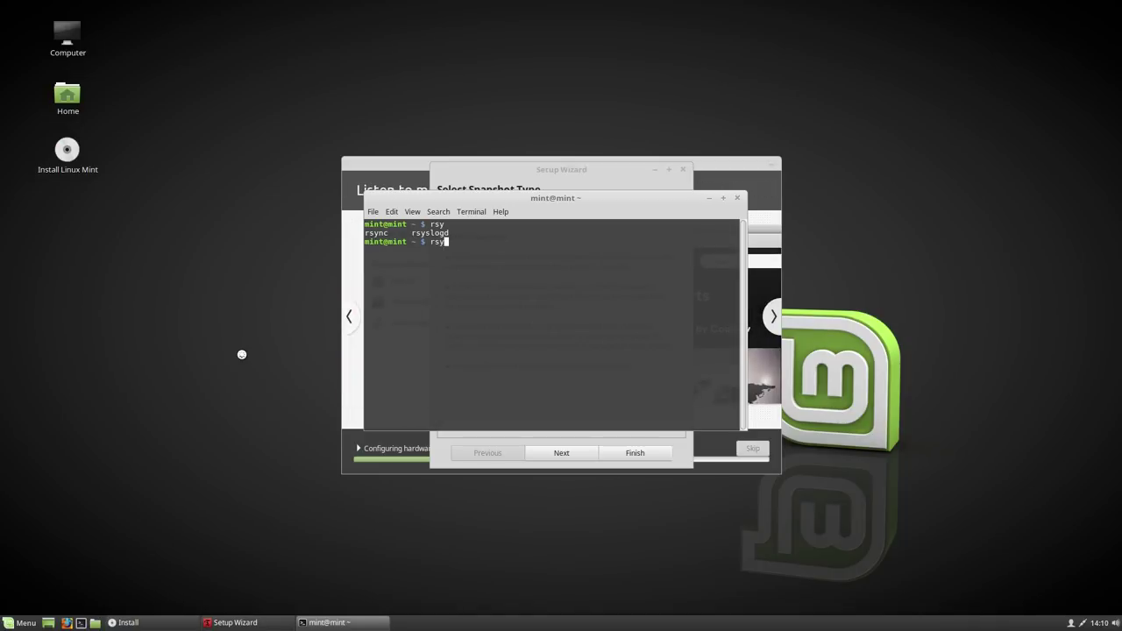
key(BackSpace)
key(BackSpace)
key(BackSpace)
text(man rsync)
key(Return)
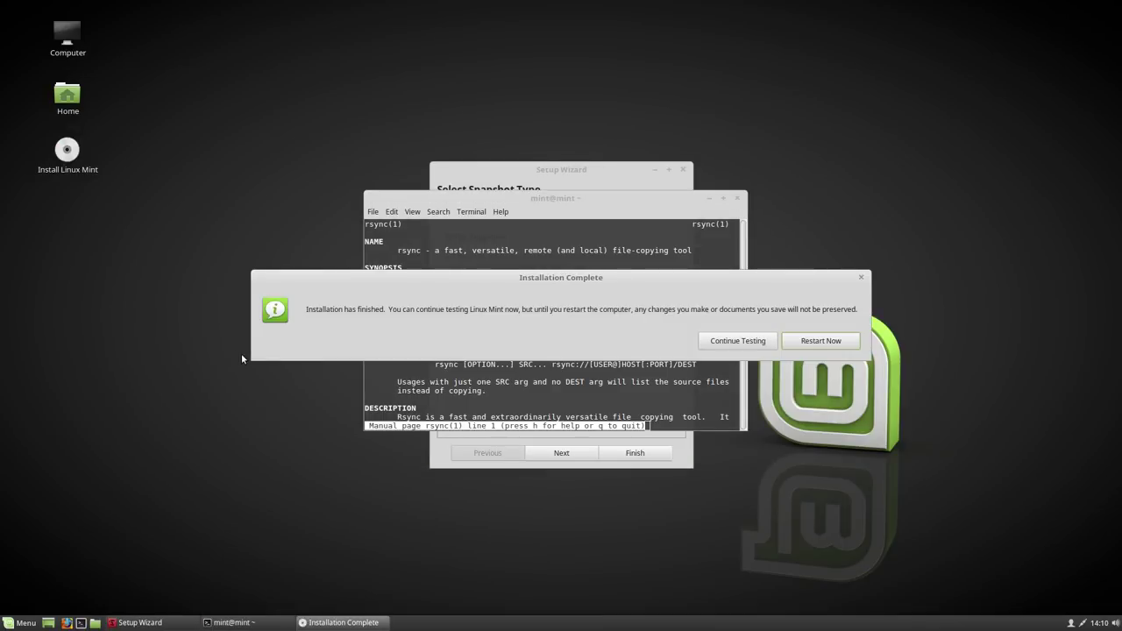
Restart now and confirm the installation medium is removed to reboot into Mint.
click(842, 341)
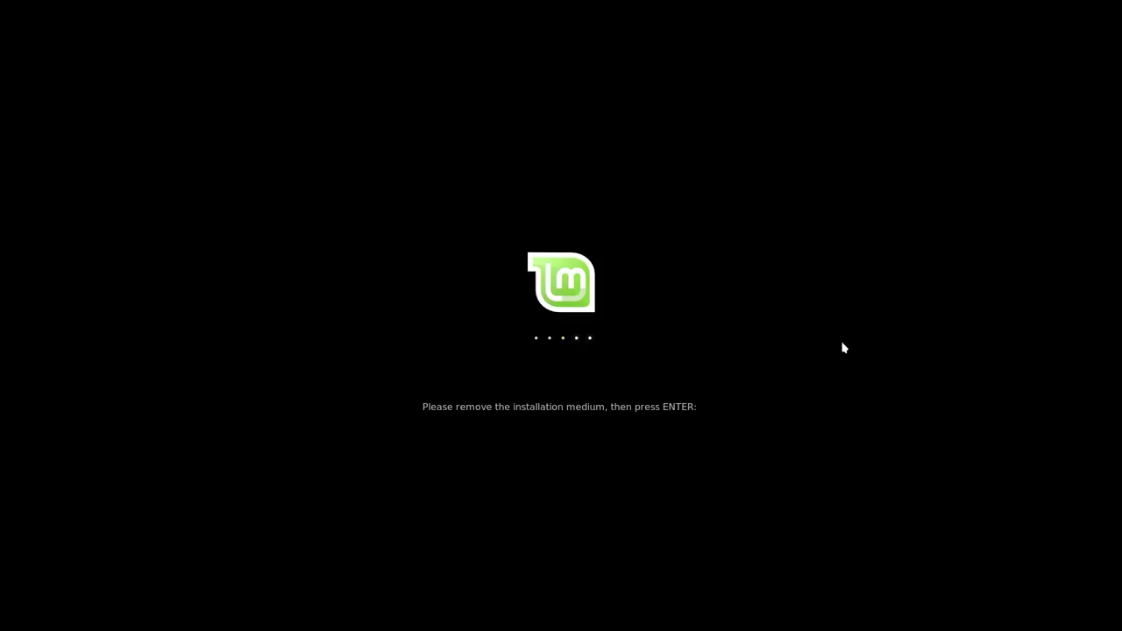
key(Return)
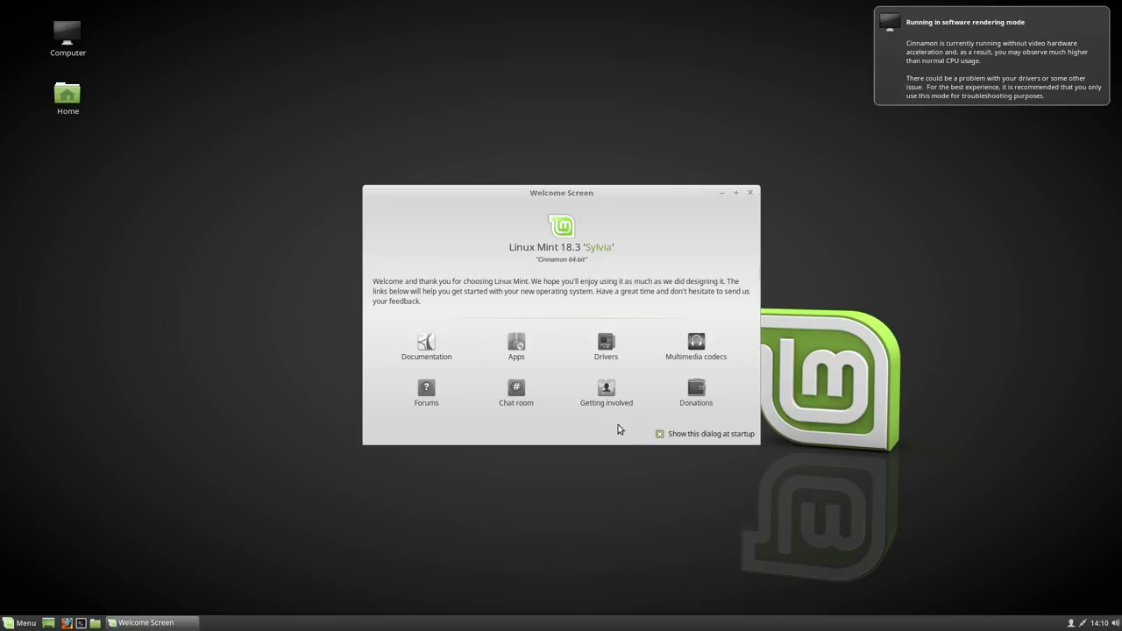
Stop the Welcome Screen showing at startup, close it, and open a terminal.
click(660, 434)
click(749, 192)
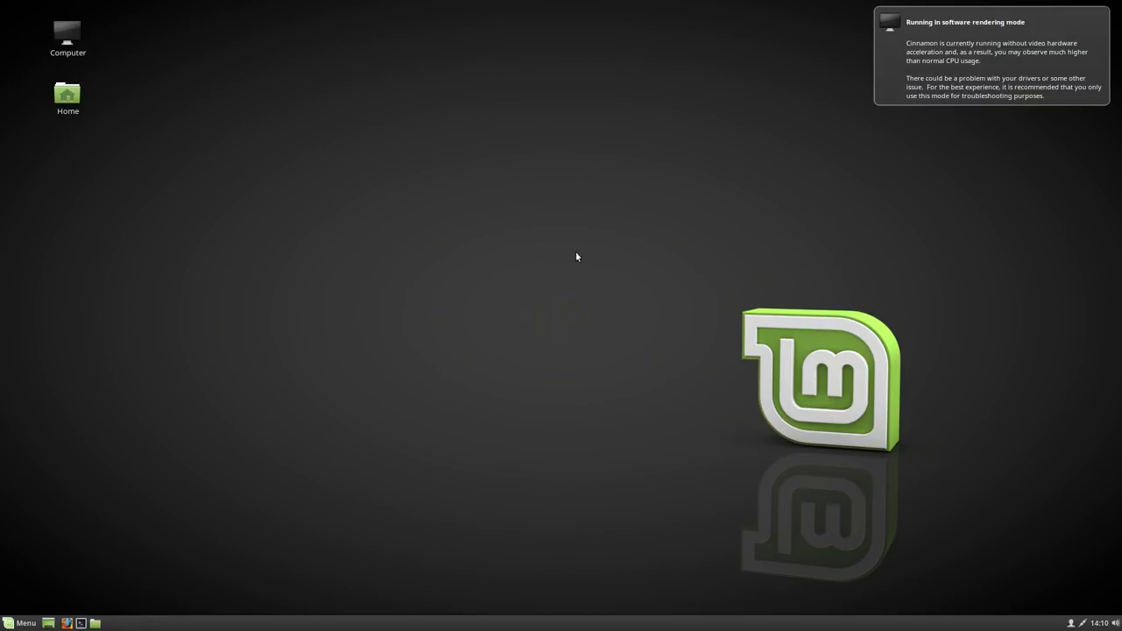
click(7, 625)
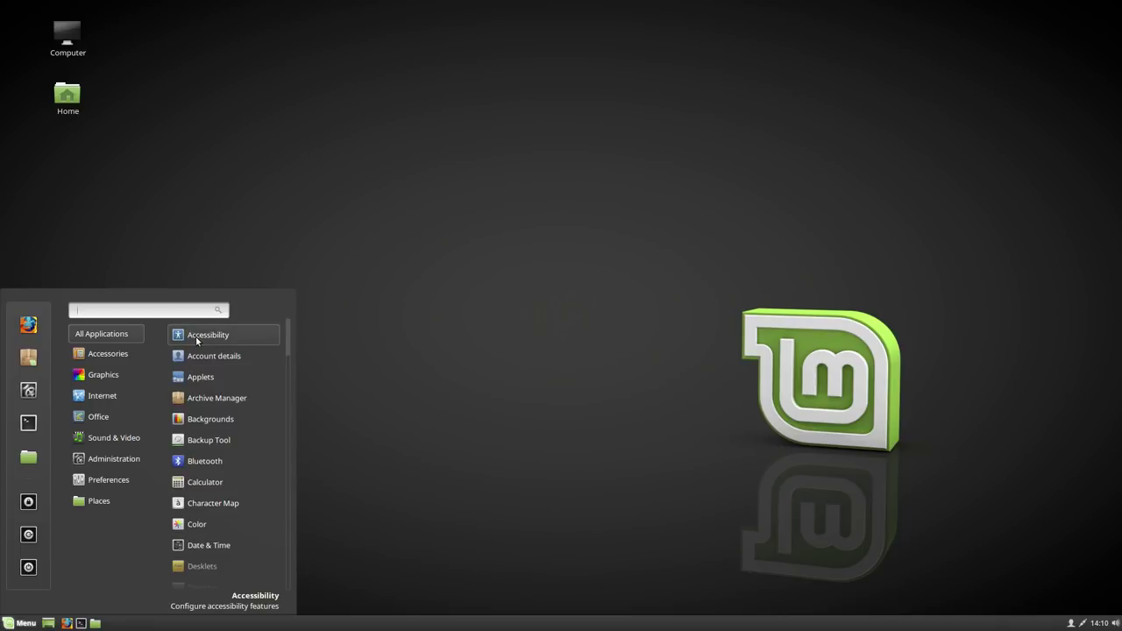
click(383, 286)
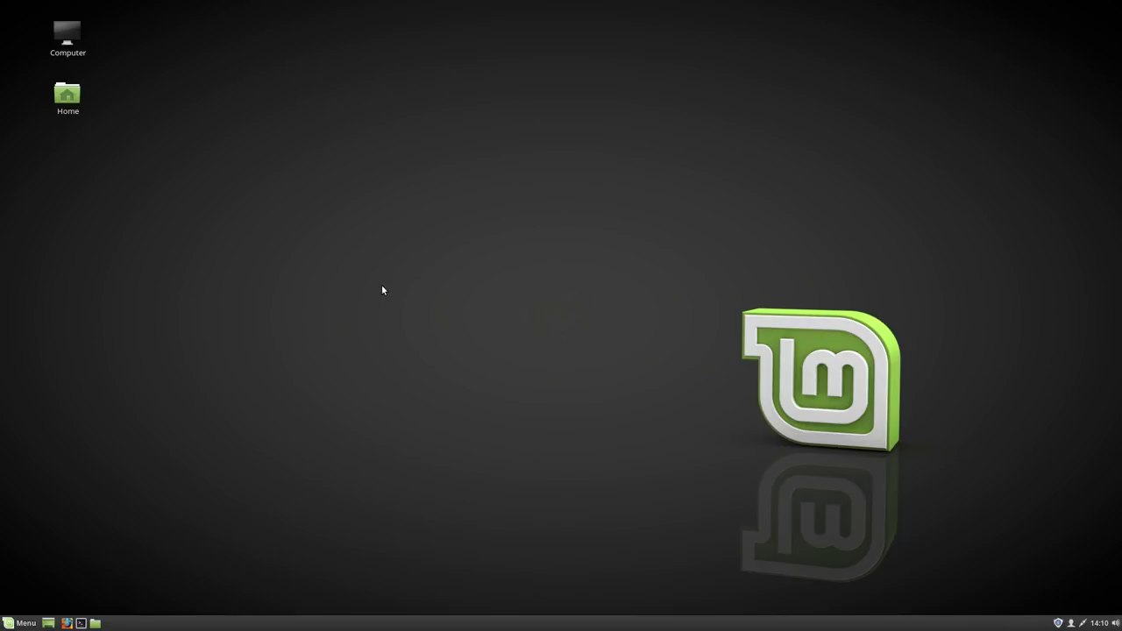
key(ctrl+alt+t)
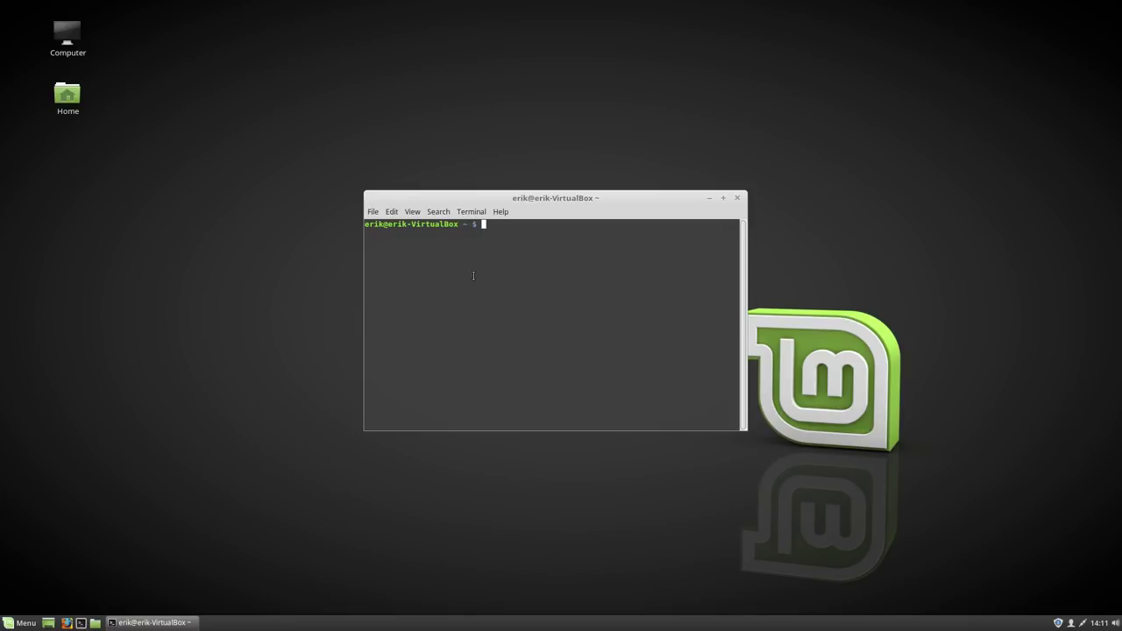
Try neofetch and screenfetch, install screenfetch with sudo apt install, and run it.
text(neofetch)
key(Return)
text(screenfetch)
key(Return)
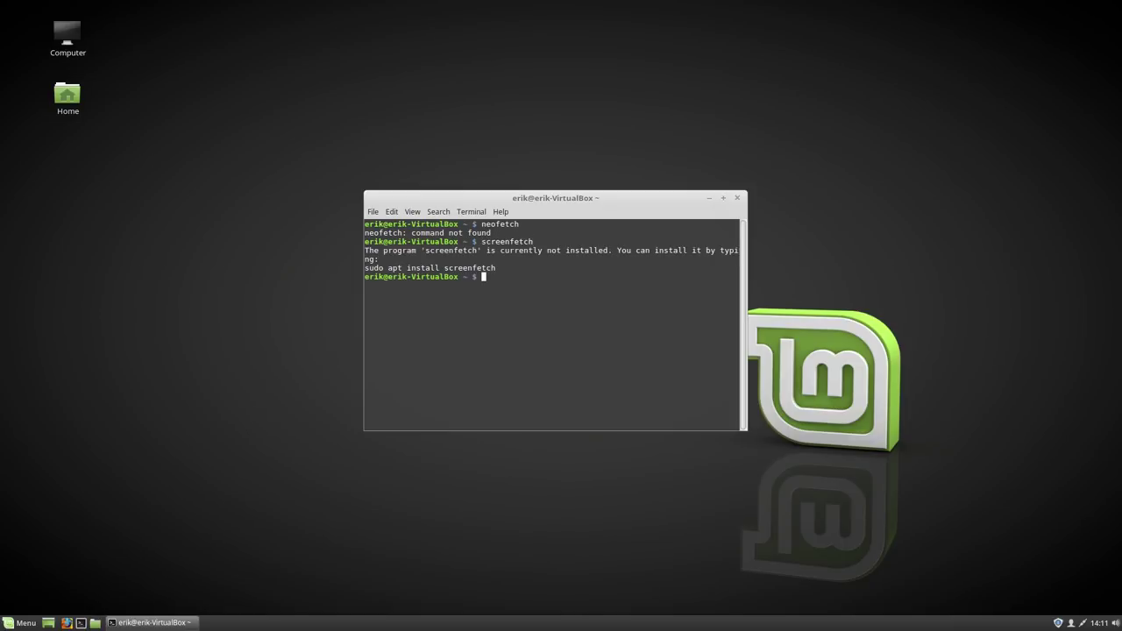
text(sudo apt install screenfetch)
key(Return)
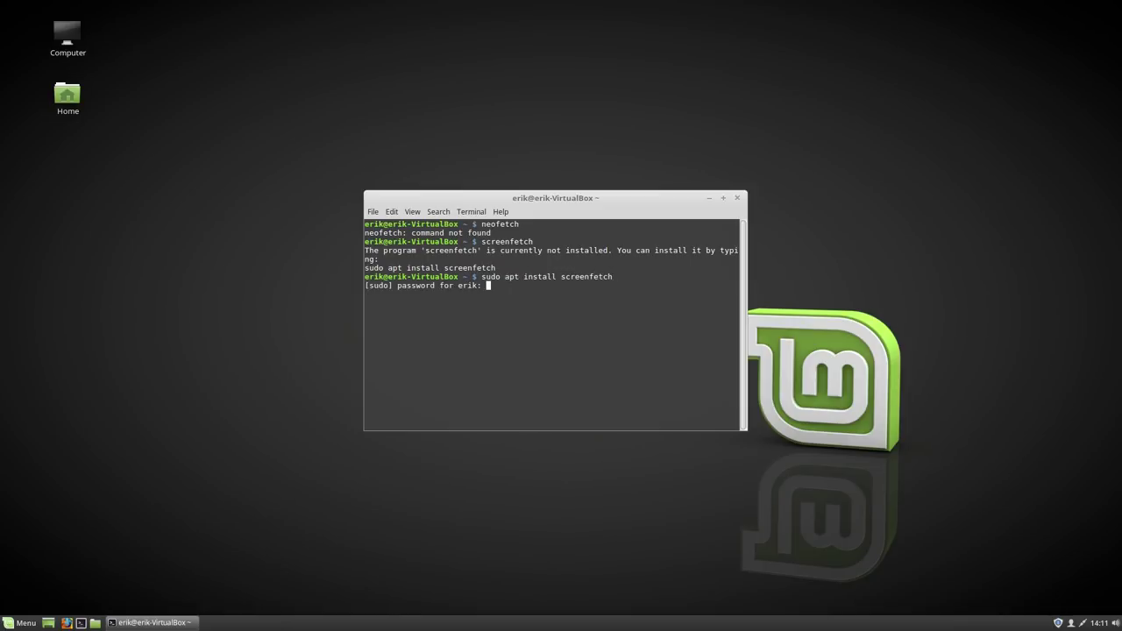
key(Return)
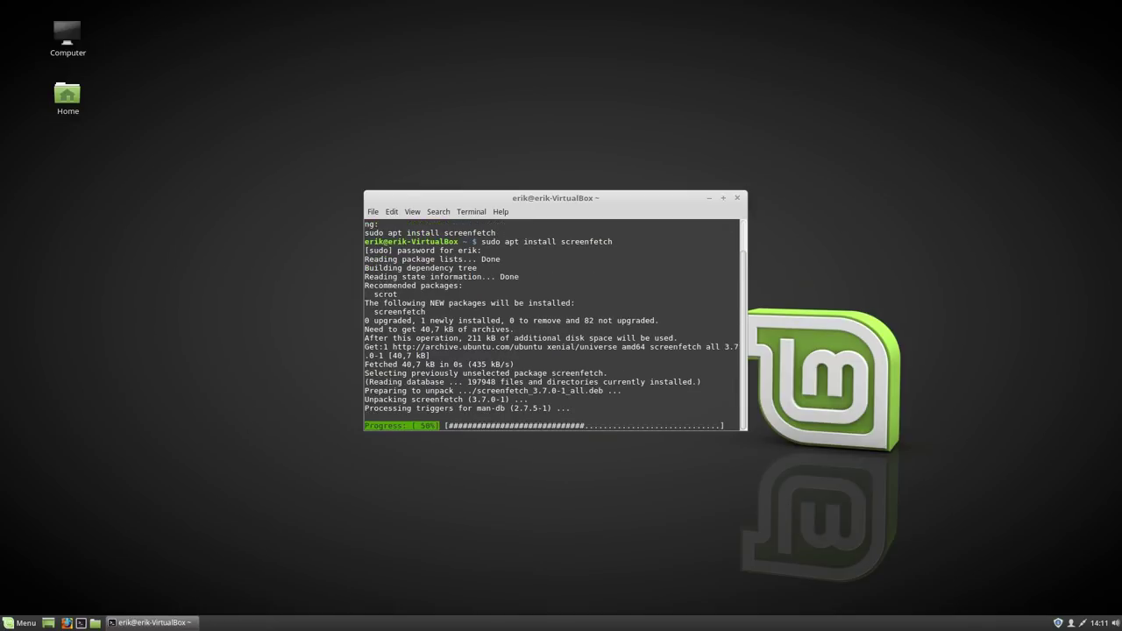
text(screenfe)
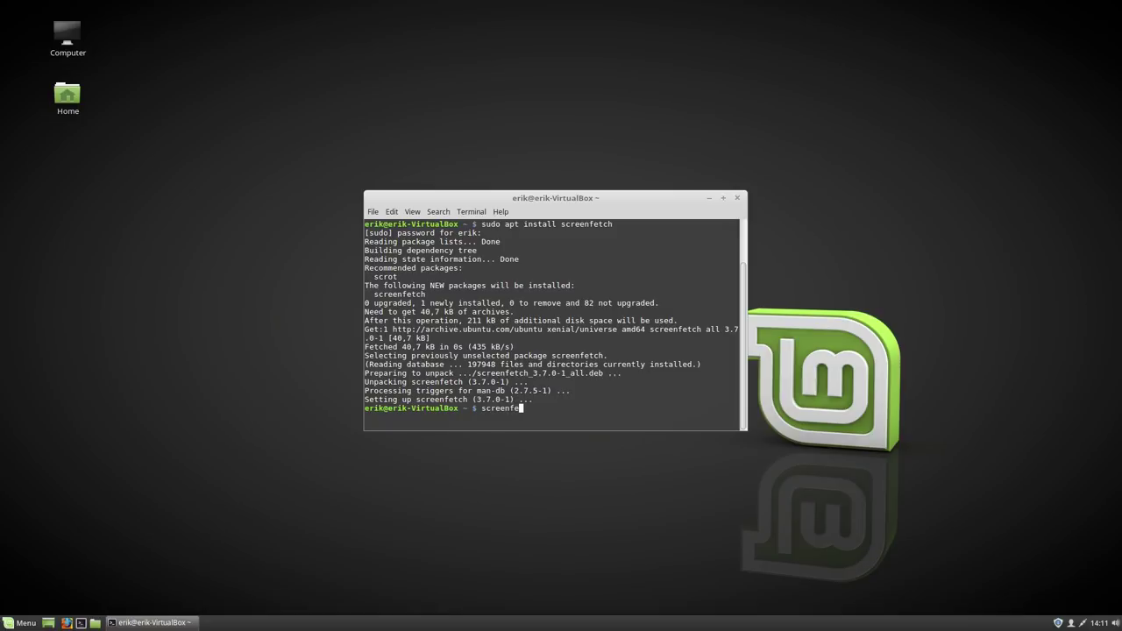
text(tch)
key(Return)
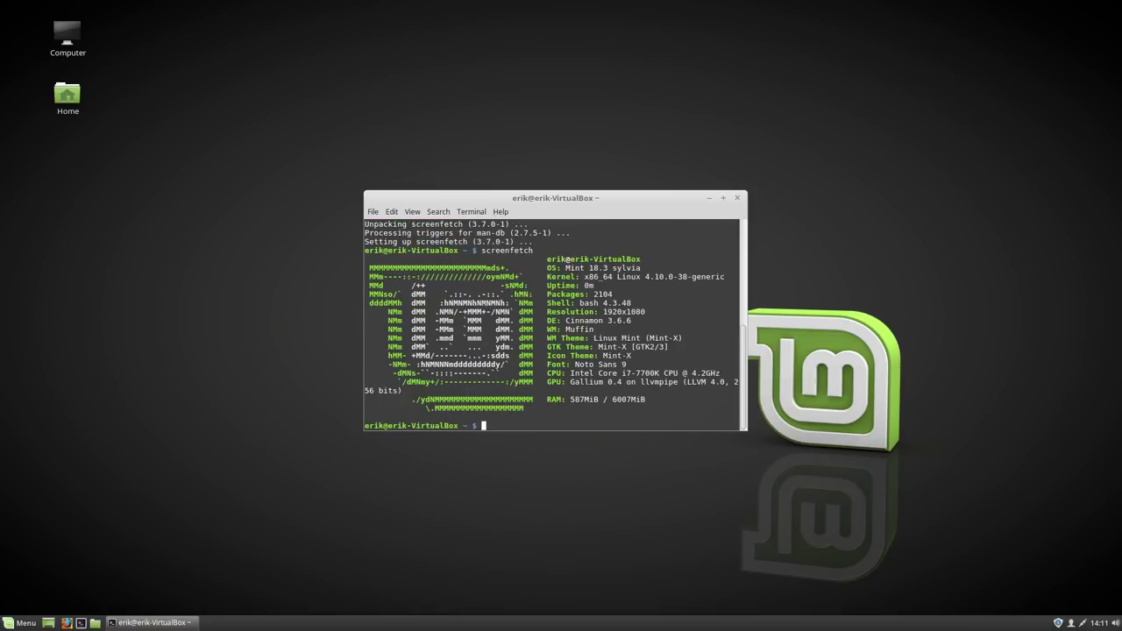
Enlarge the terminal, highlight the kernel version in the output, then close the terminal.
drag(747, 191, 849, 146)
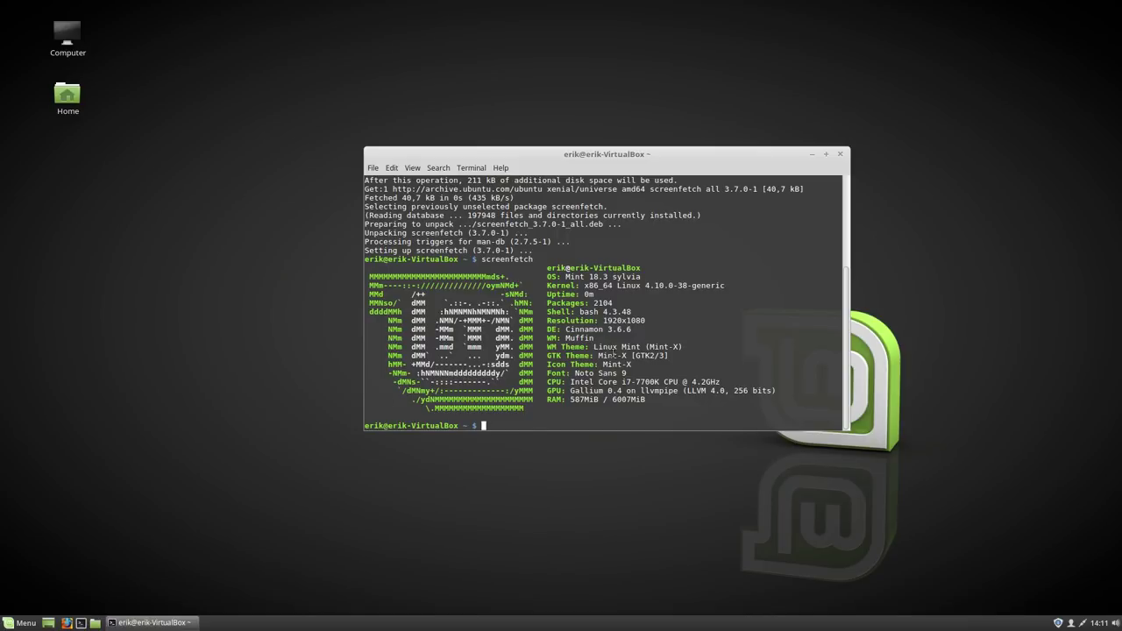
drag(641, 285, 721, 286)
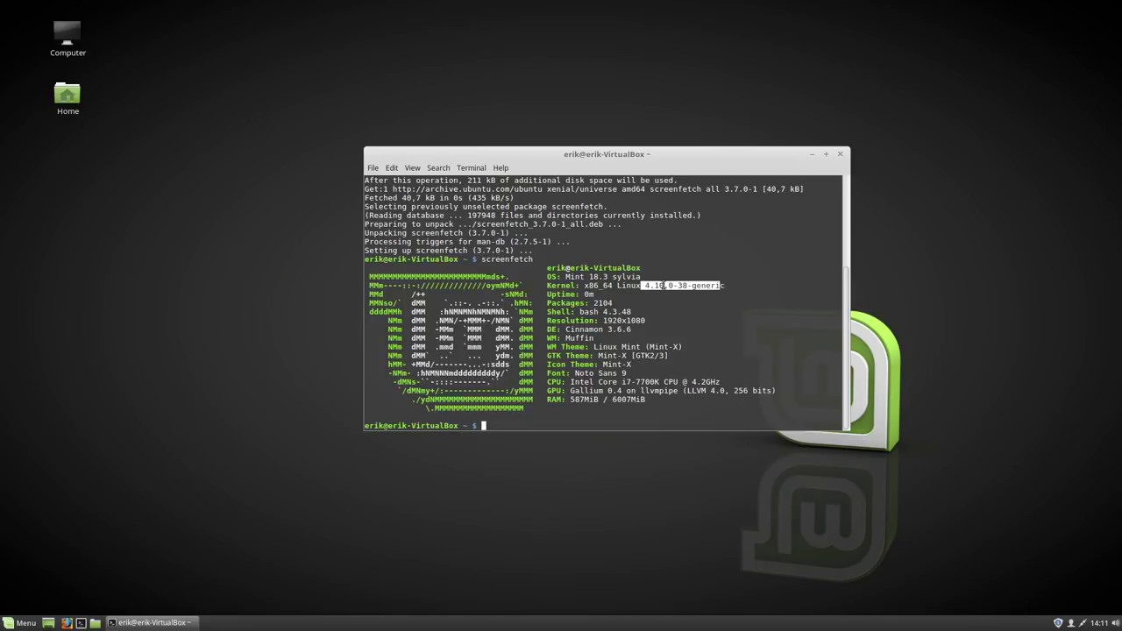
click(654, 331)
click(840, 155)
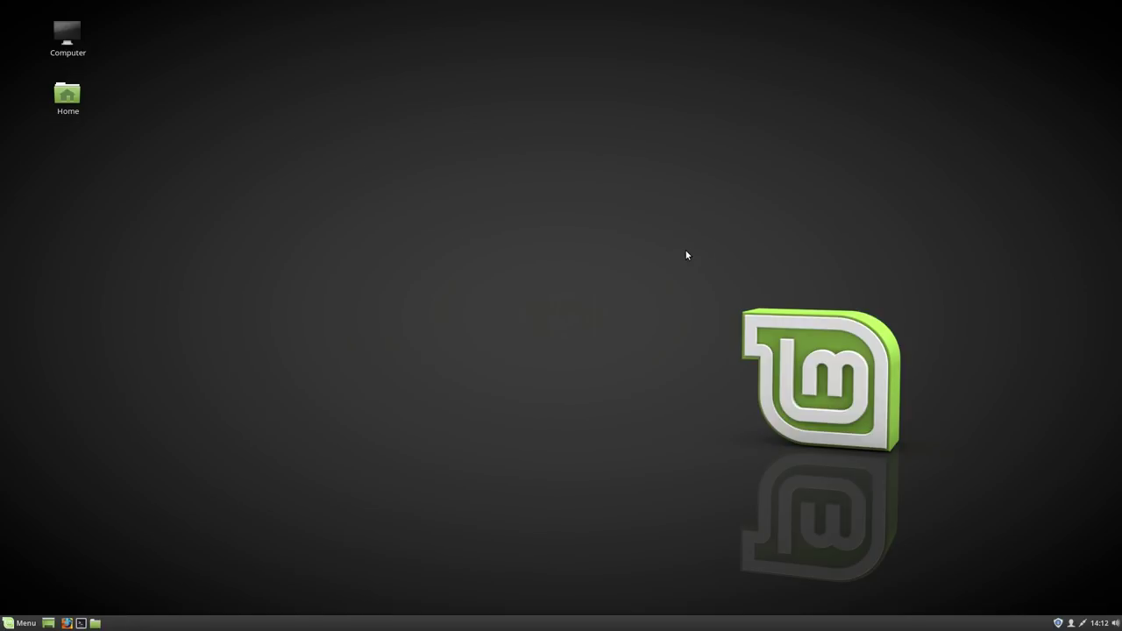
Leave full-screen with Right Ctrl+F, minimize the VM, and bring up Chrome.
key(Control_R+f)
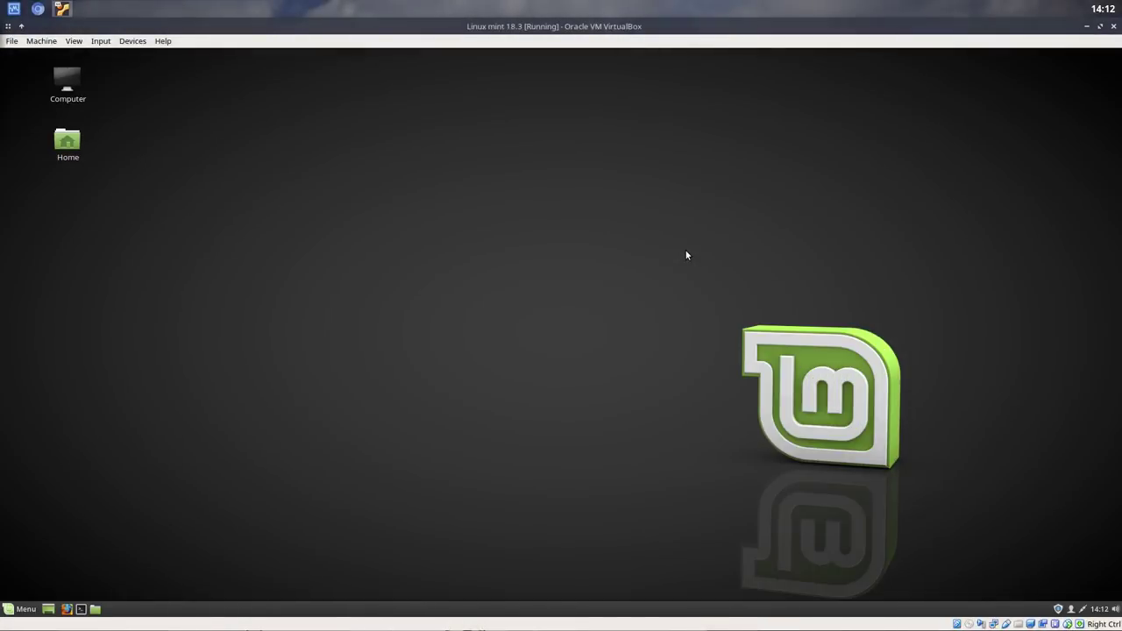
click(1086, 26)
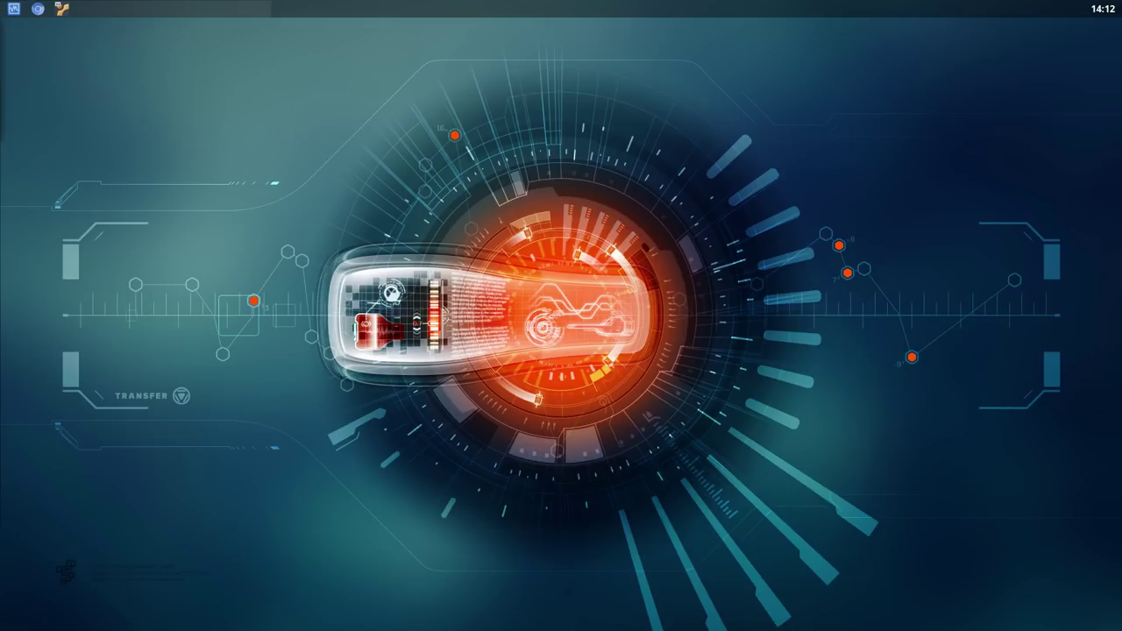
click(38, 9)
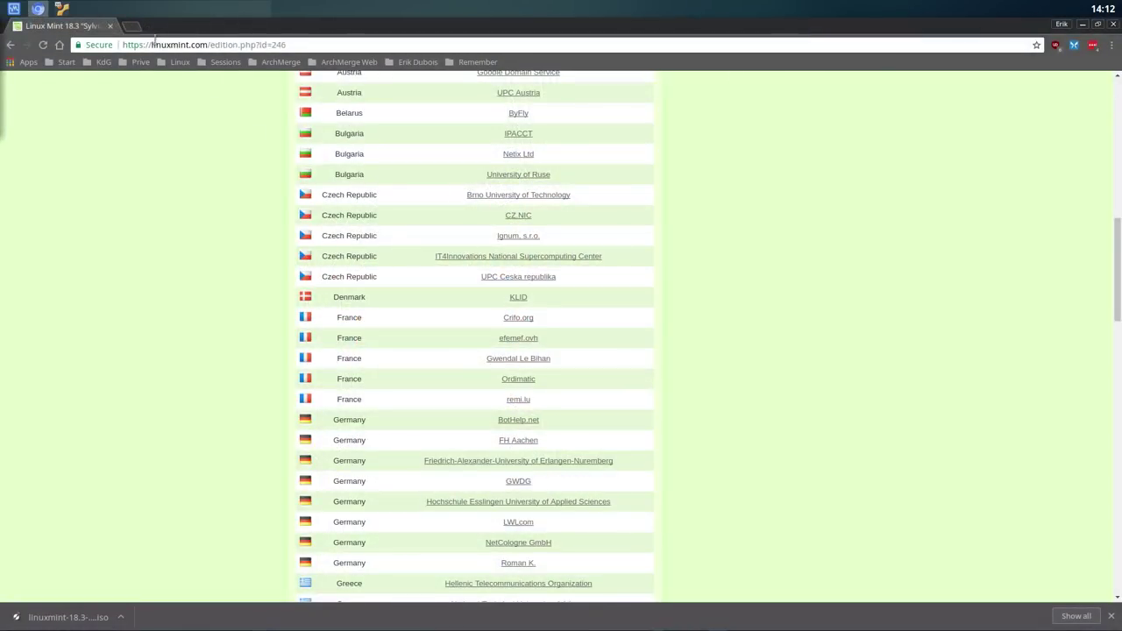
In a new tab, search for the author's GitHub and open the profile result.
click(134, 27)
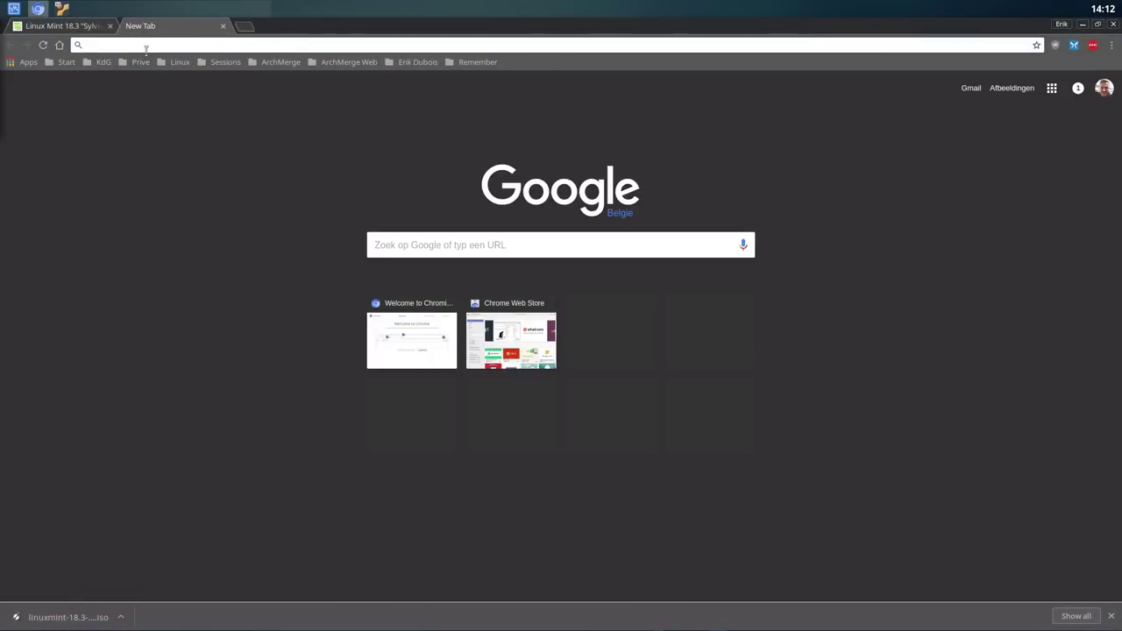
text(github erikd)
key(BackSpace)
key(BackSpace)
text(dubois)
key(Return)
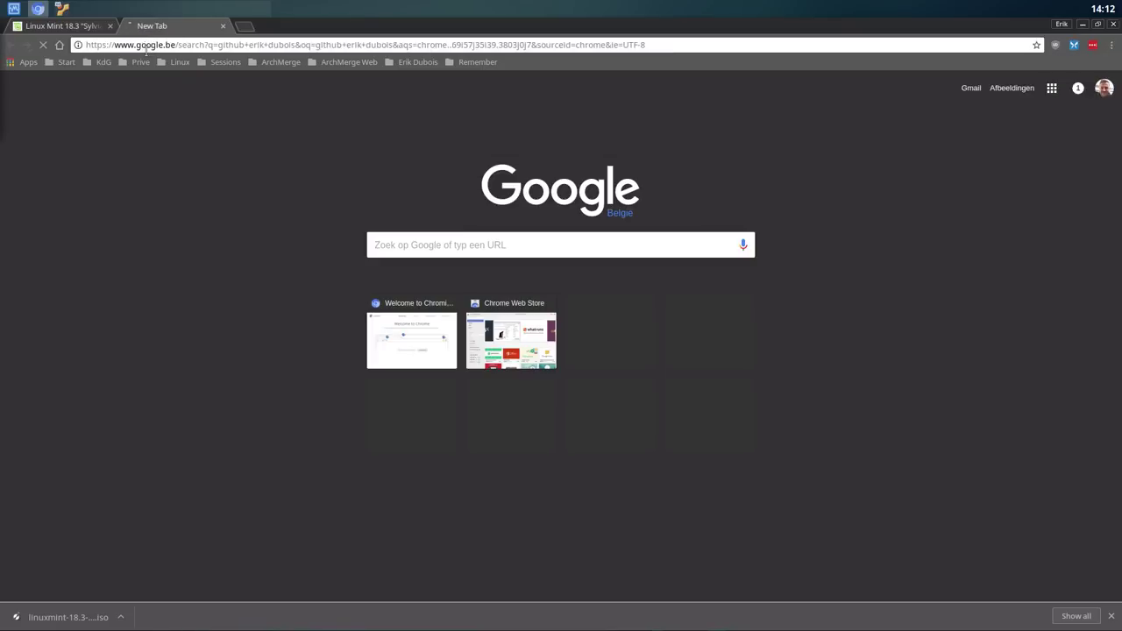
click(227, 180)
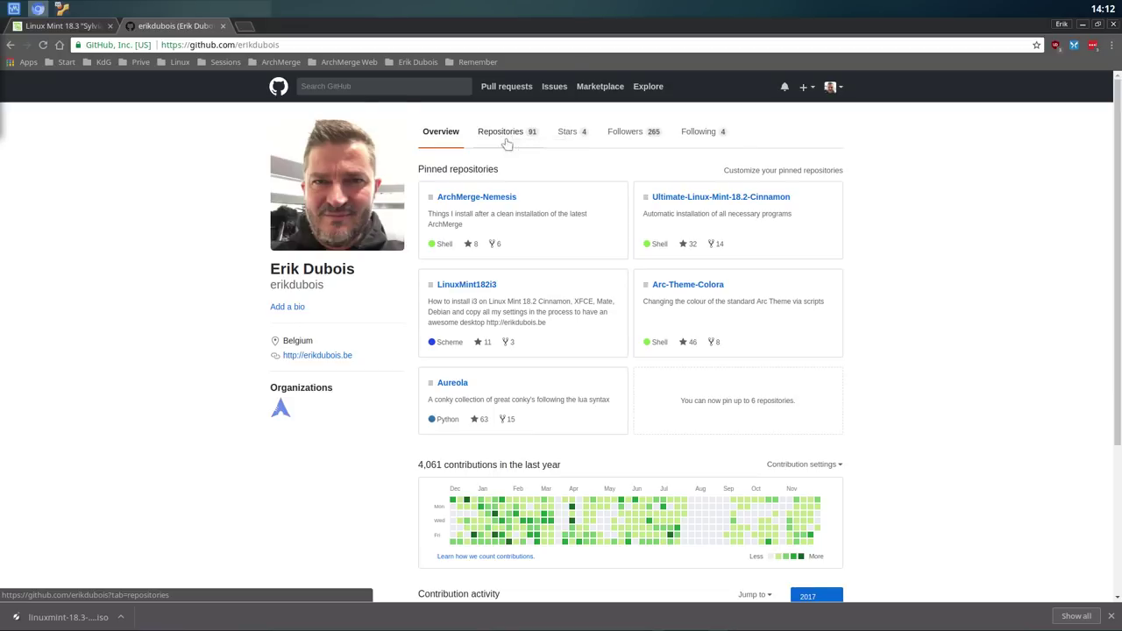
Open the profile's Repositories list and filter it by 'ultimate'.
click(340, 86)
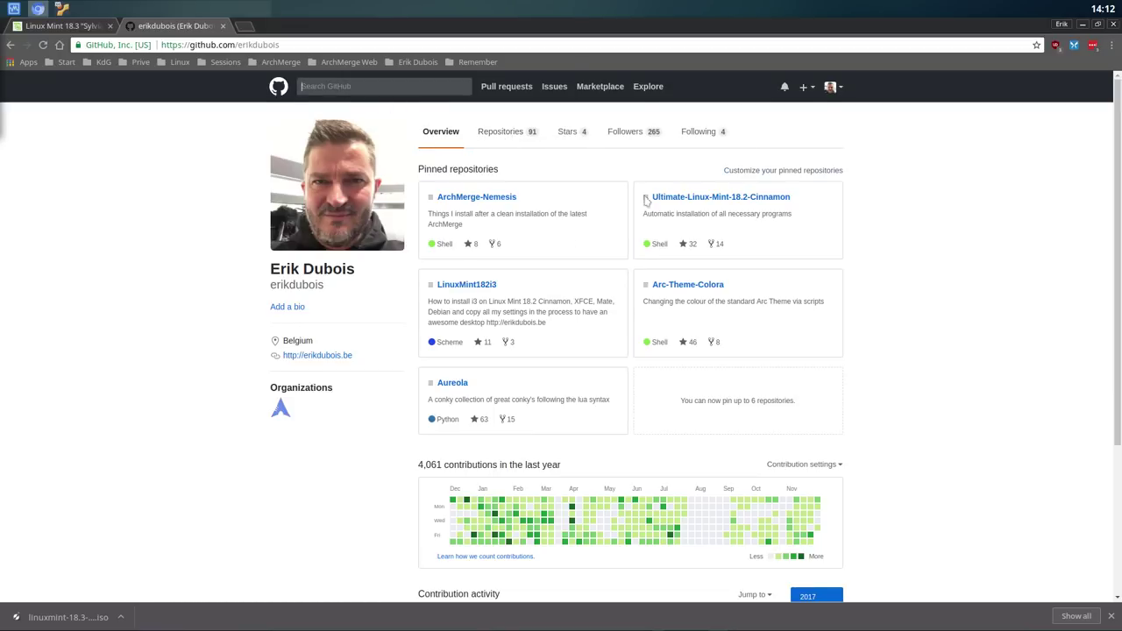
scroll(538, 259, down, 2)
scroll(539, 260, up, 2)
click(509, 133)
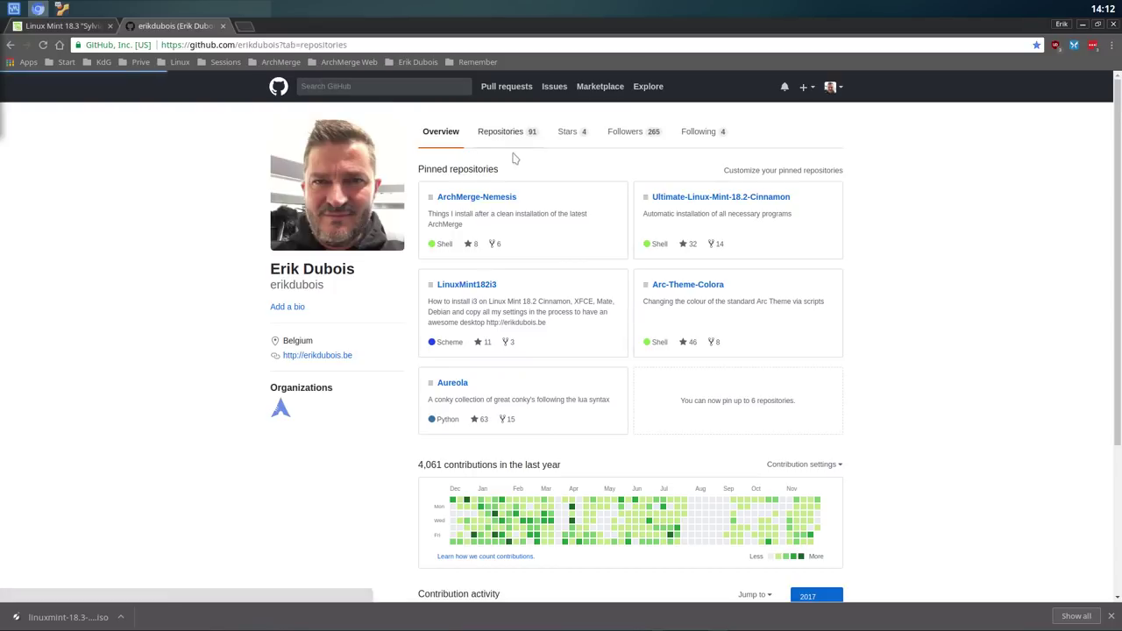
click(453, 171)
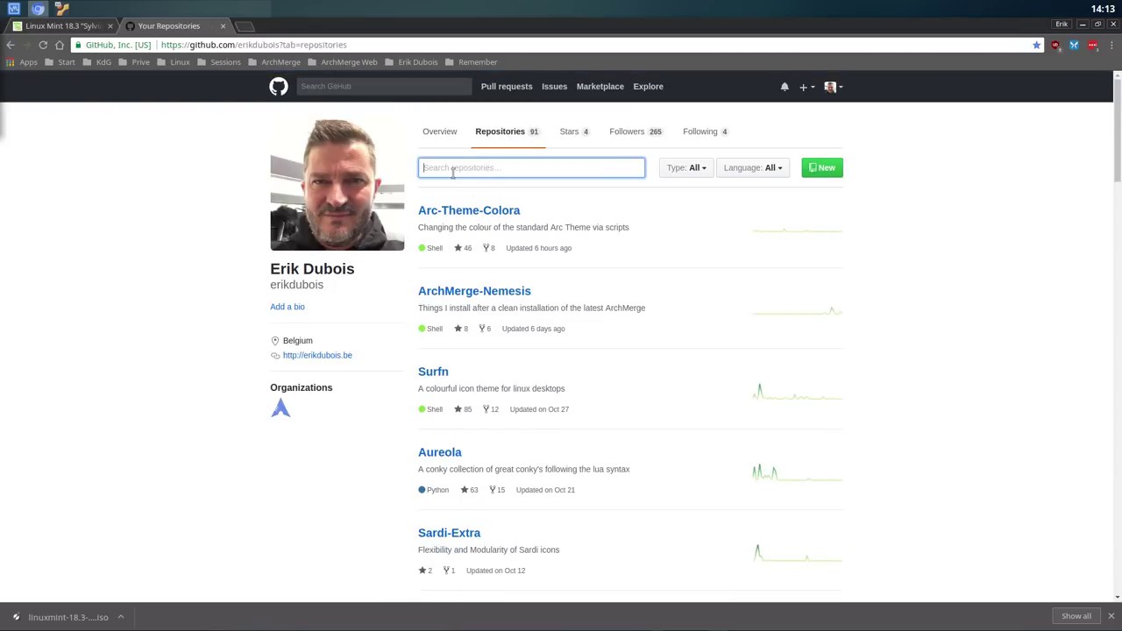
text(ultimate)
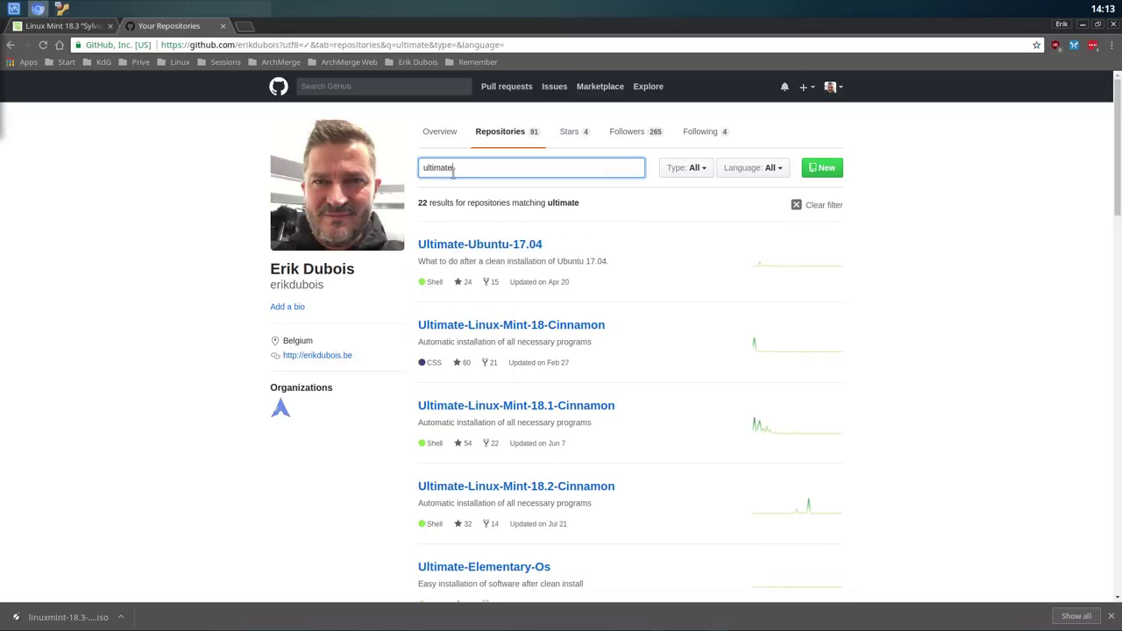
Scroll the 22 matching repositories and open Ultimate-Linux-Mint-18.2-Cinnamon.
scroll(450, 441, down, 4)
scroll(471, 341, down, 5)
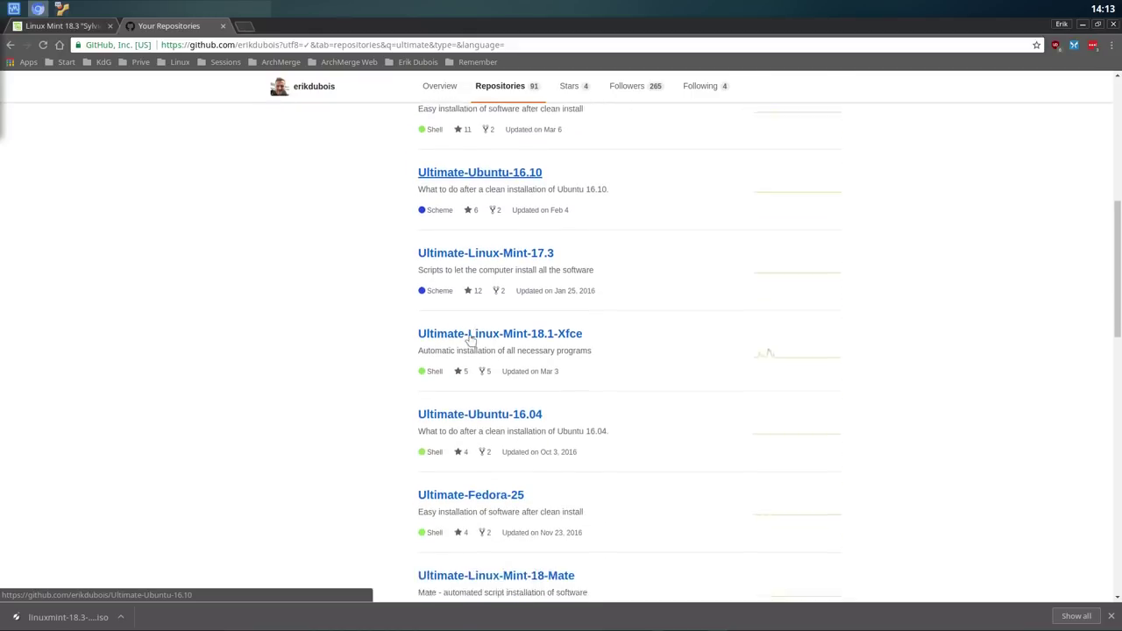
scroll(471, 341, down, 4)
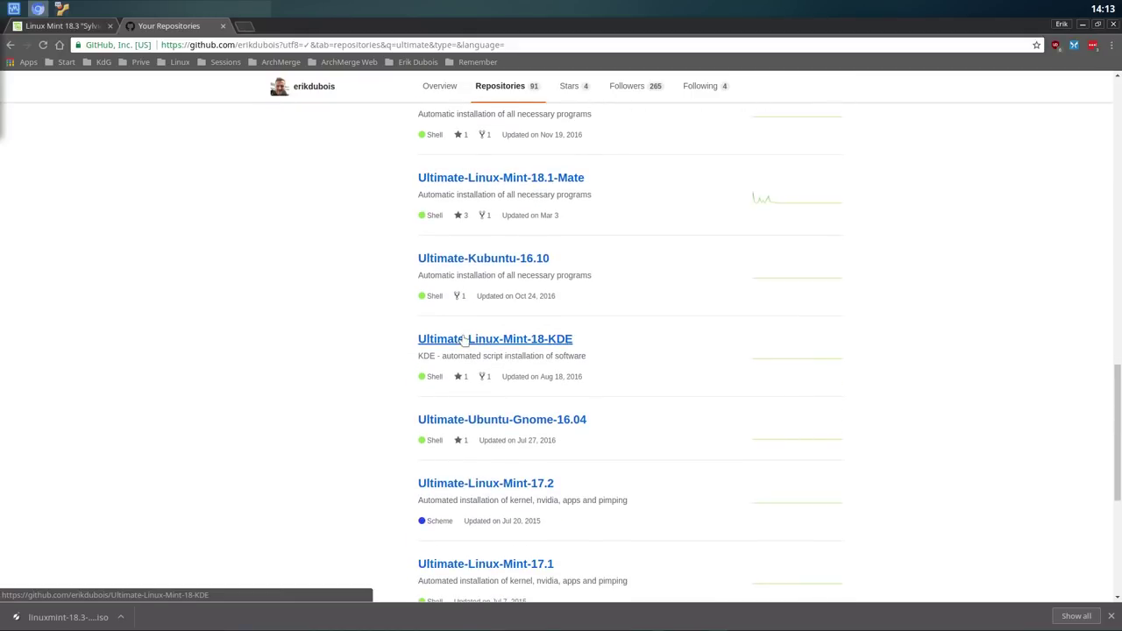
scroll(531, 457, down, 2)
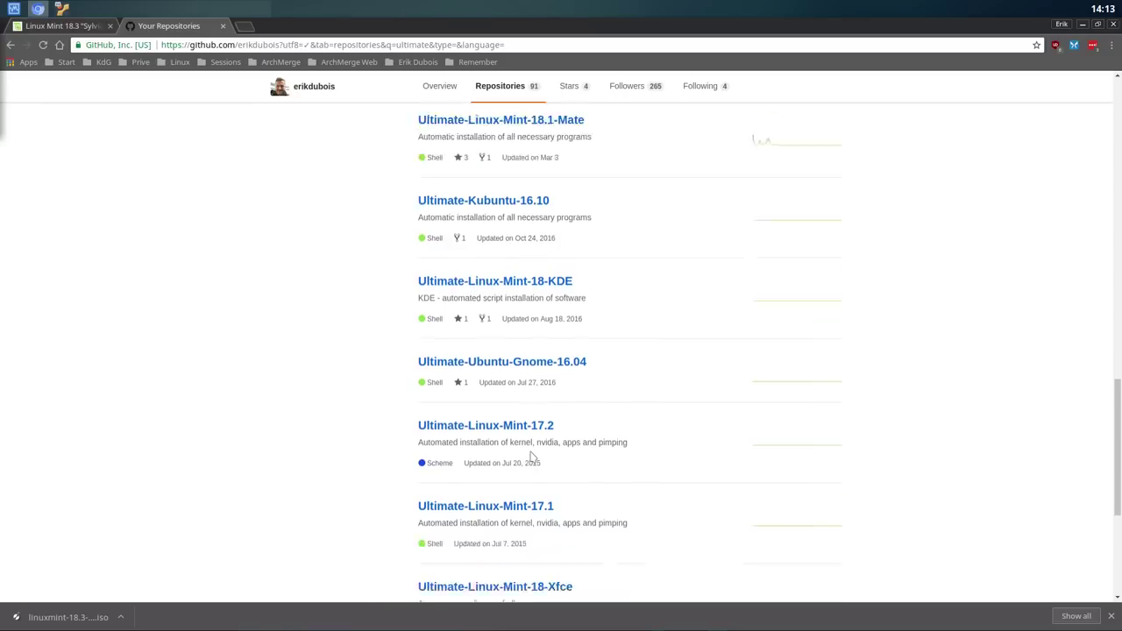
scroll(532, 457, down, 1)
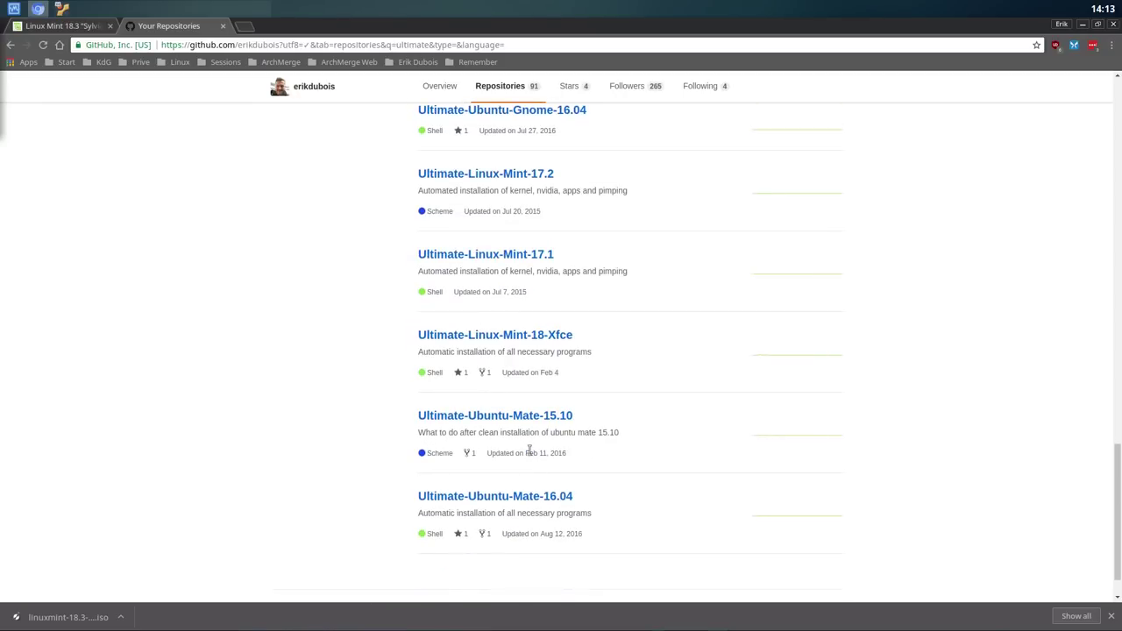
scroll(614, 447, up, 10)
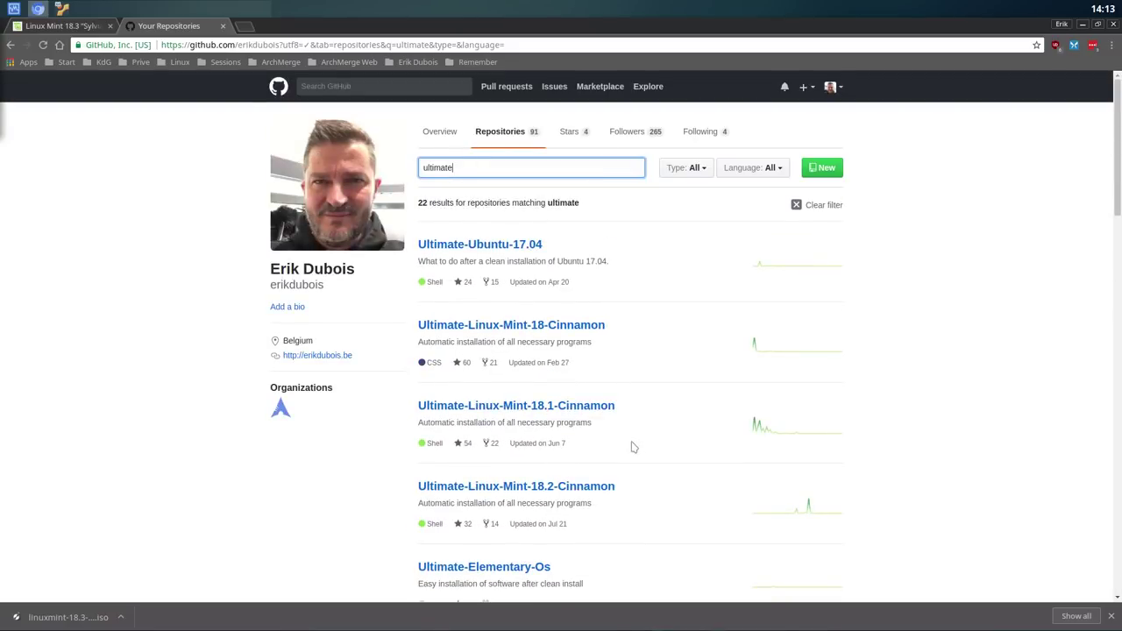
scroll(633, 447, down, 1)
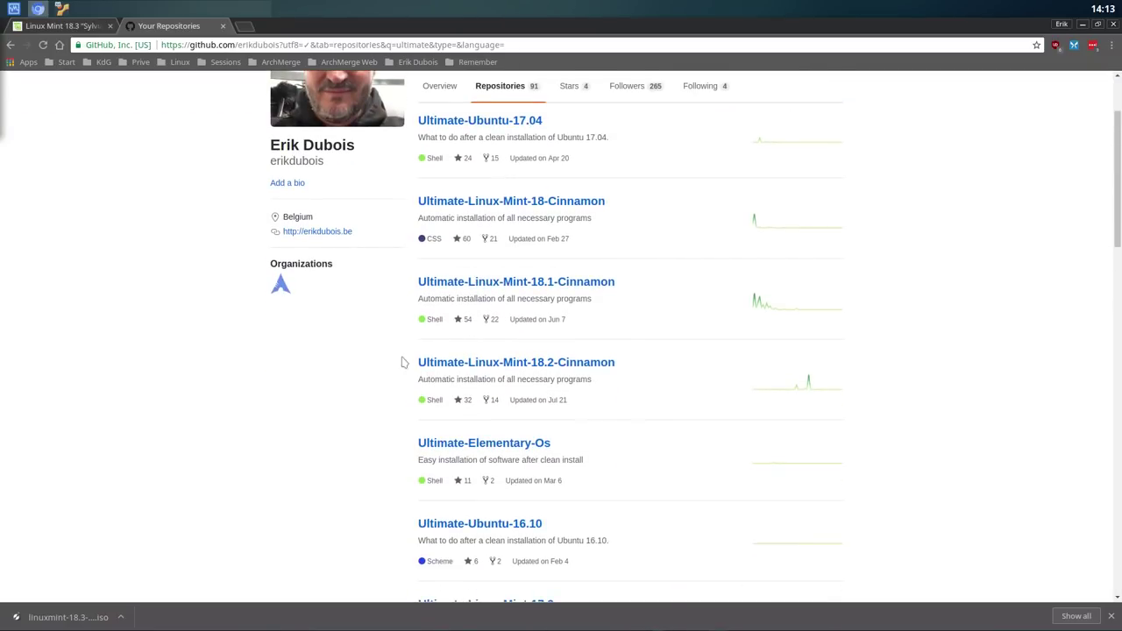
click(511, 366)
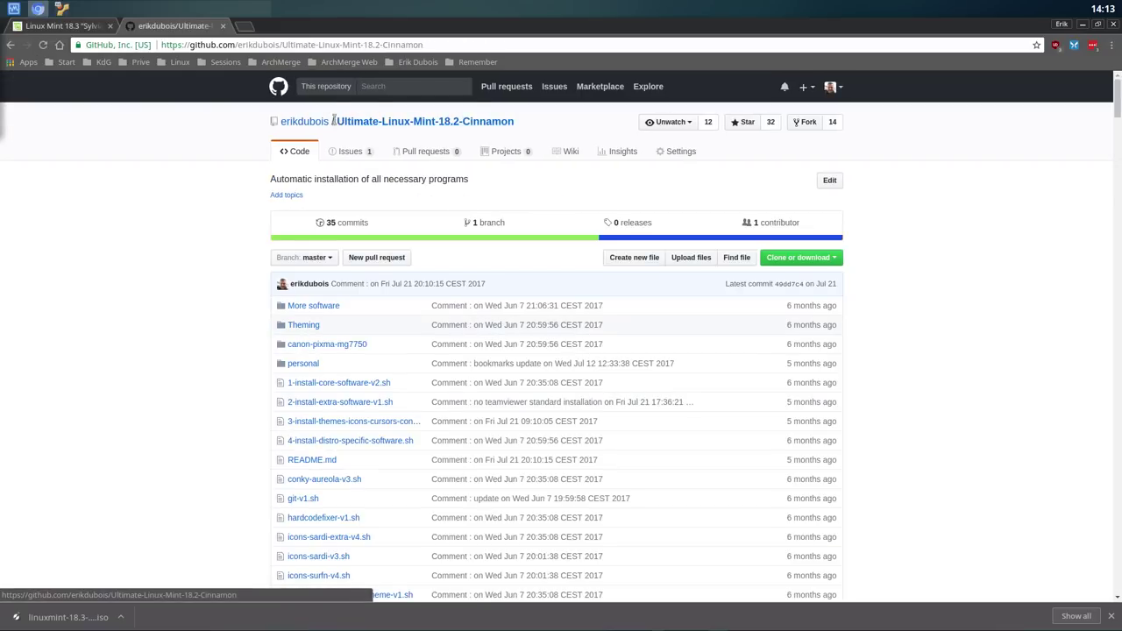
Copy the Ultimate-Linux-Mint-18.2-Cinnamon HTTPS clone URL from Clone or download, then hide the browser.
drag(524, 122, 336, 124)
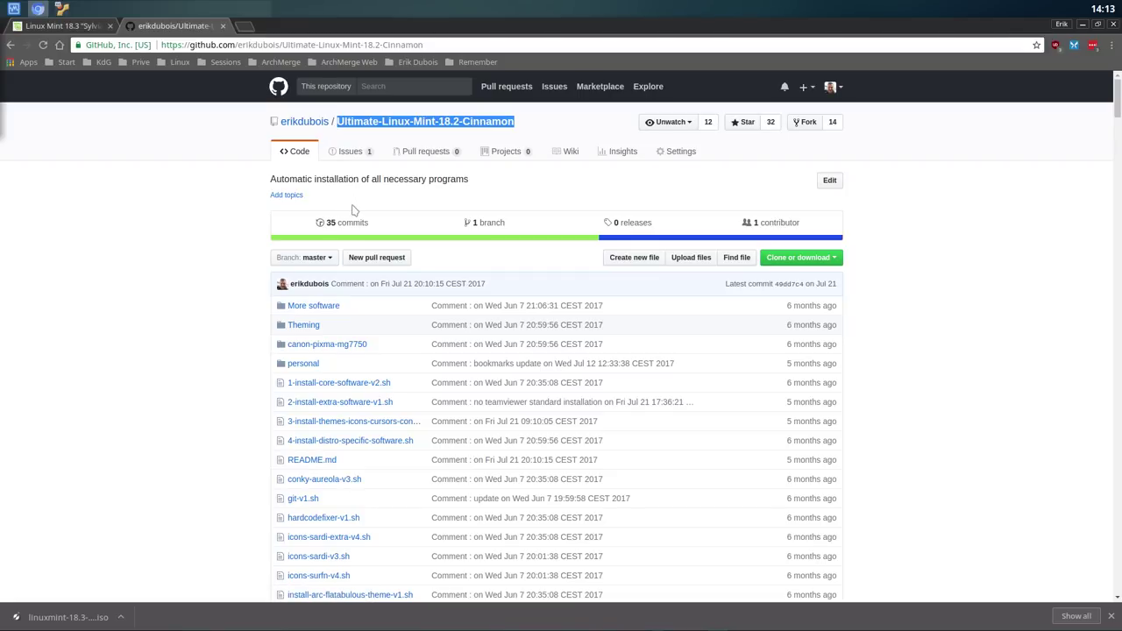
click(831, 258)
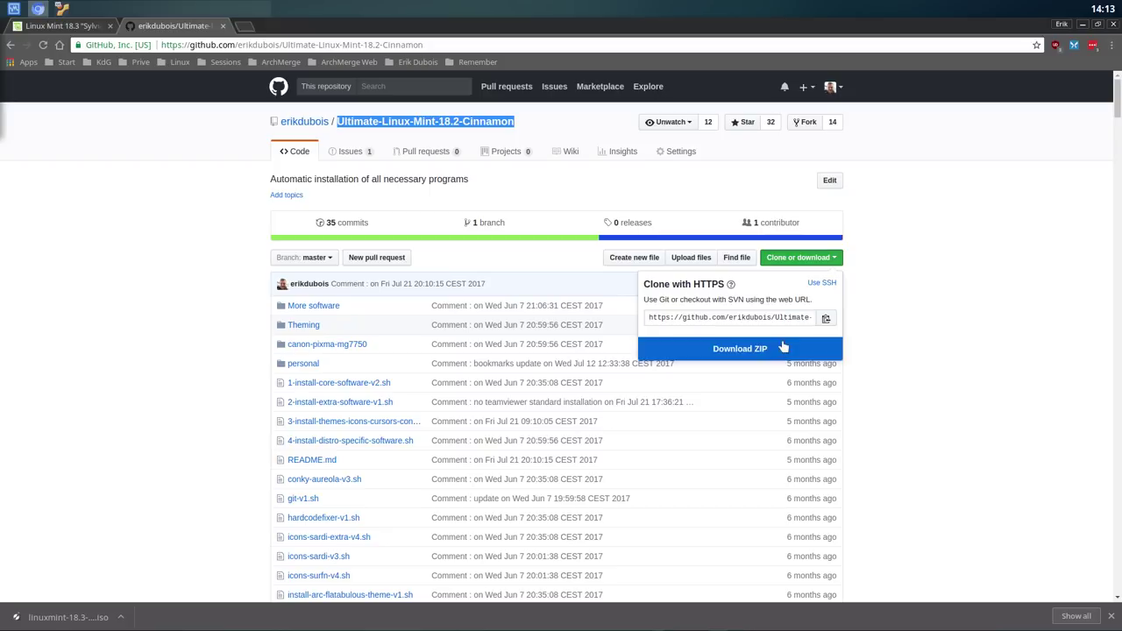
click(826, 318)
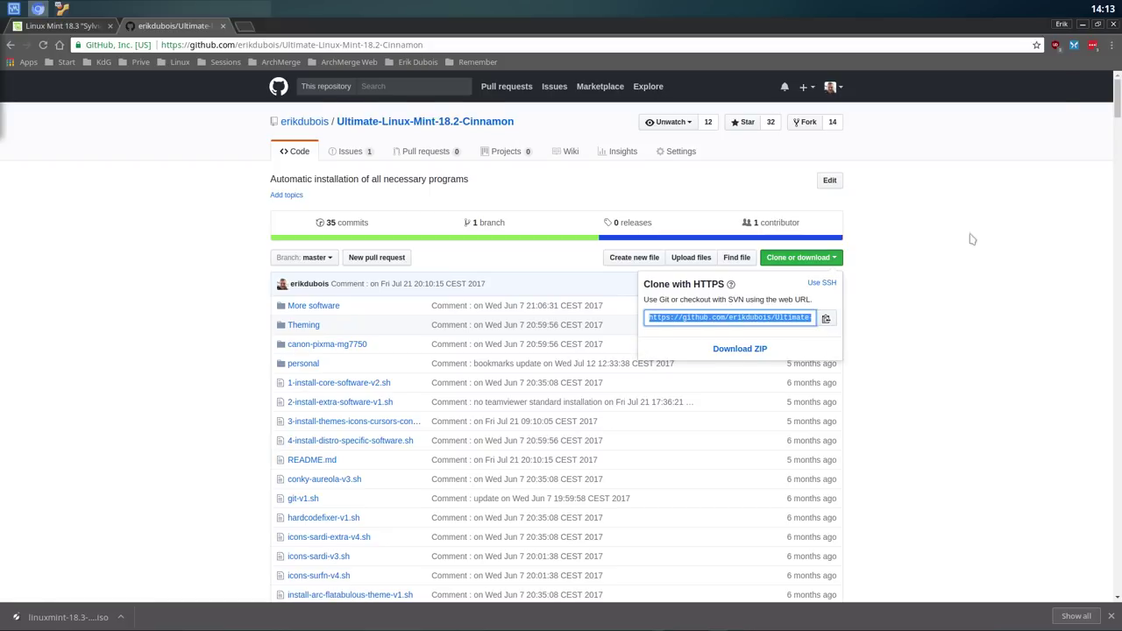
click(1083, 24)
Open a Terminal in the home folder from the File Manager's context menu.
right_click(282, 186)
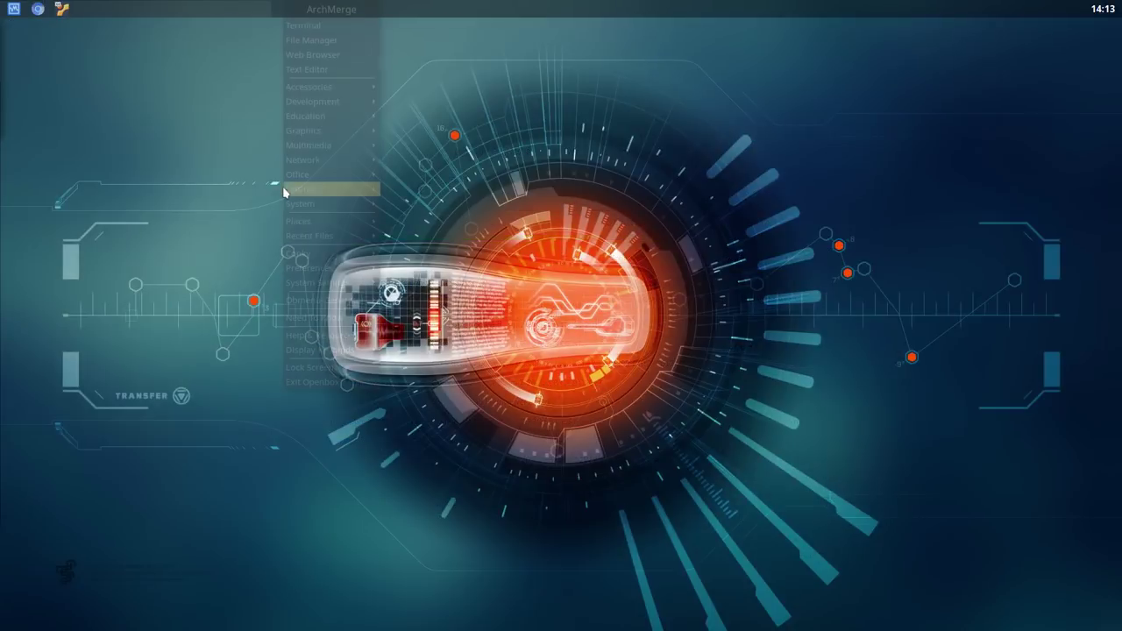
click(311, 41)
right_click(296, 241)
click(405, 320)
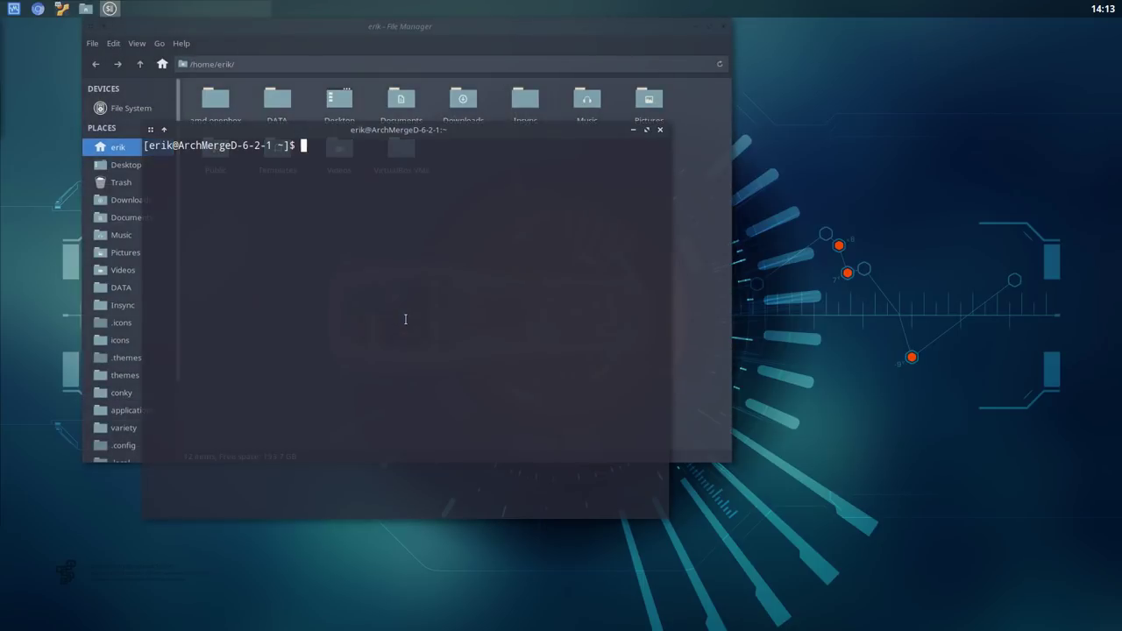
Run 'git clone' with the pasted Ultimate-Linux-Mint-18.2-Cinnamon repository URL.
text(g)
text(t clone http)
key(BackSpace)
key(BackSpace)
key(BackSpace)
key(BackSpace)
key(ctrl+shift+v)
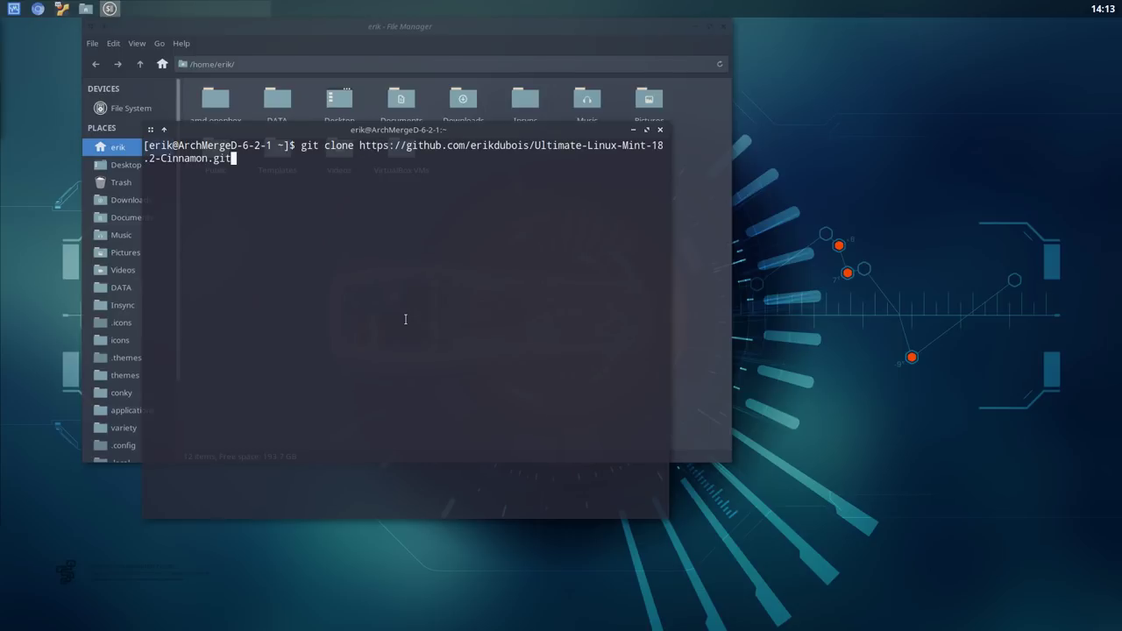
key(Return)
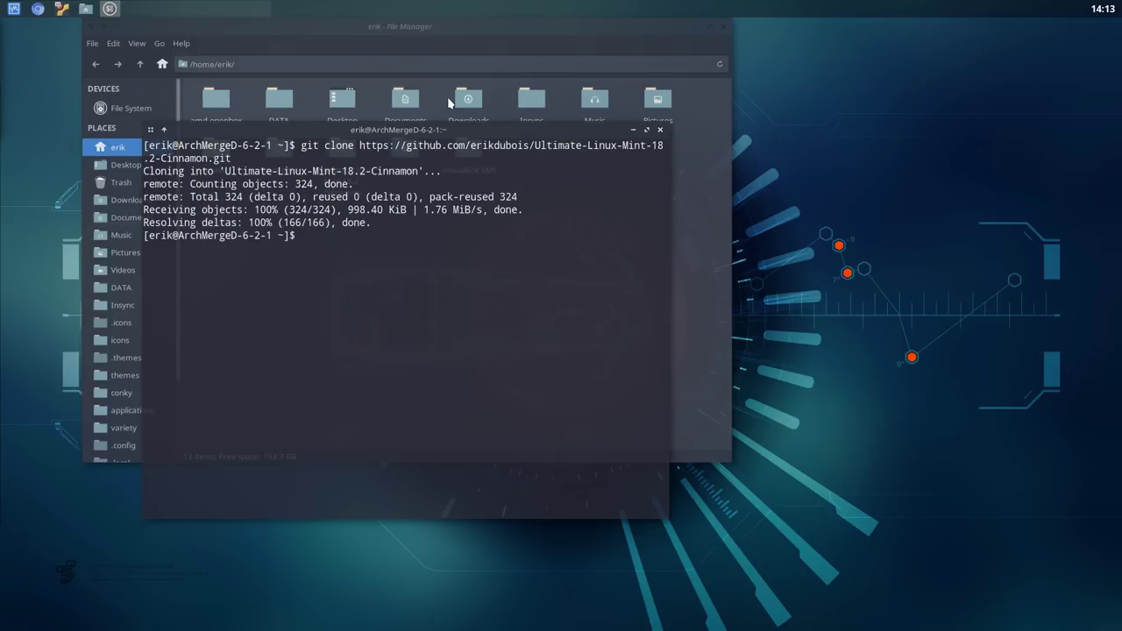
drag(439, 130, 506, 259)
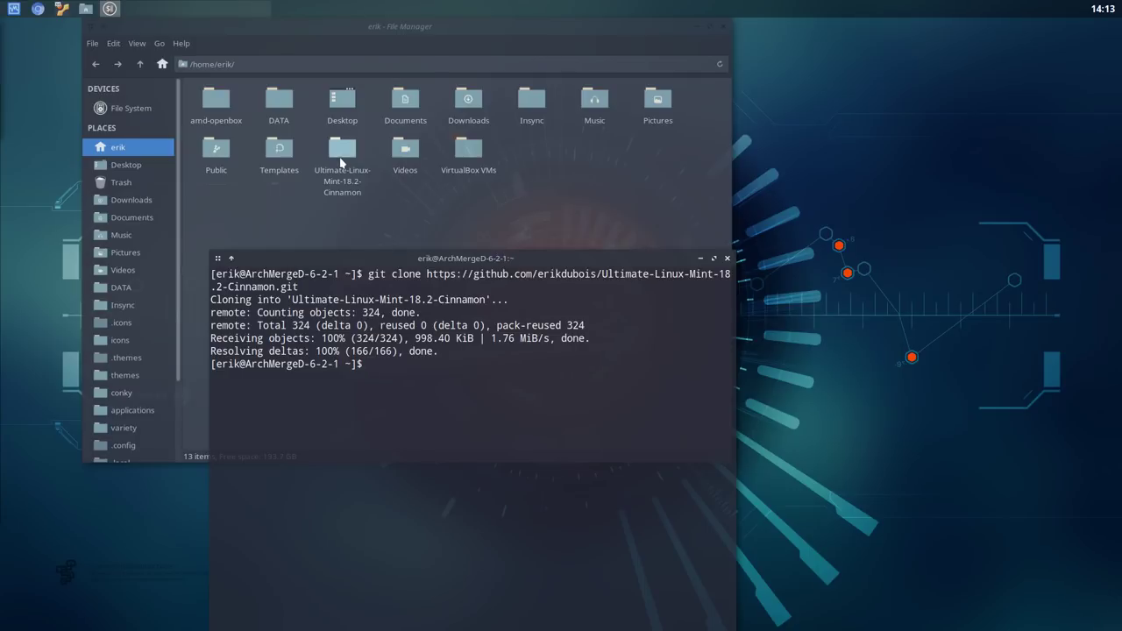
Move the cloned Ultimate-Linux-Mint-18.2-Cinnamon folder into DATA and view it there.
click(341, 162)
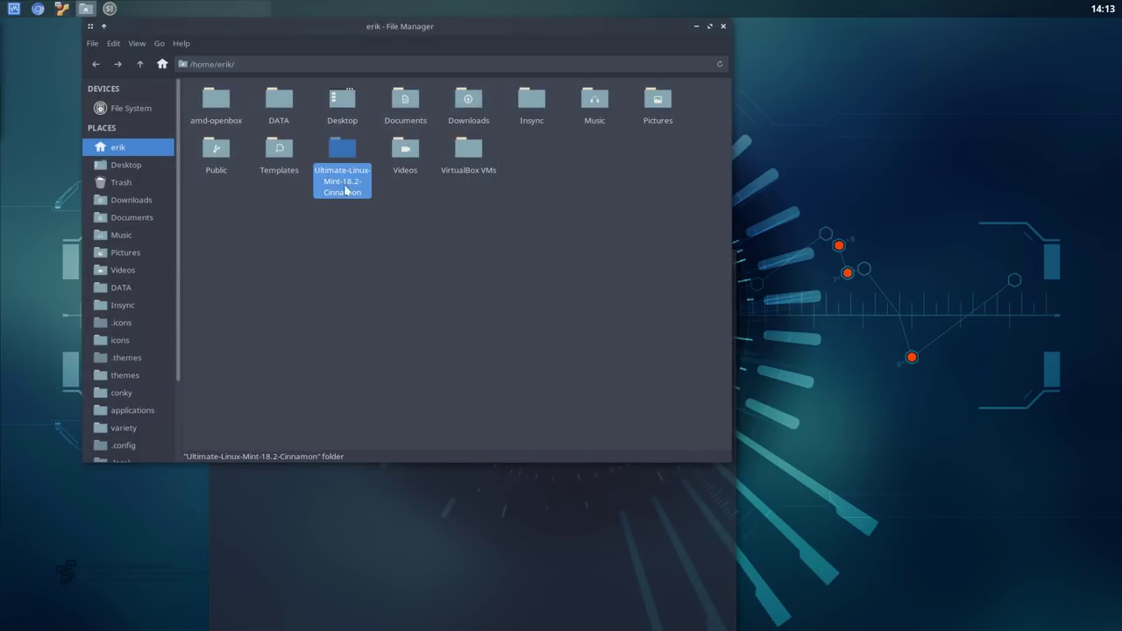
drag(345, 154, 281, 109)
double_click(279, 107)
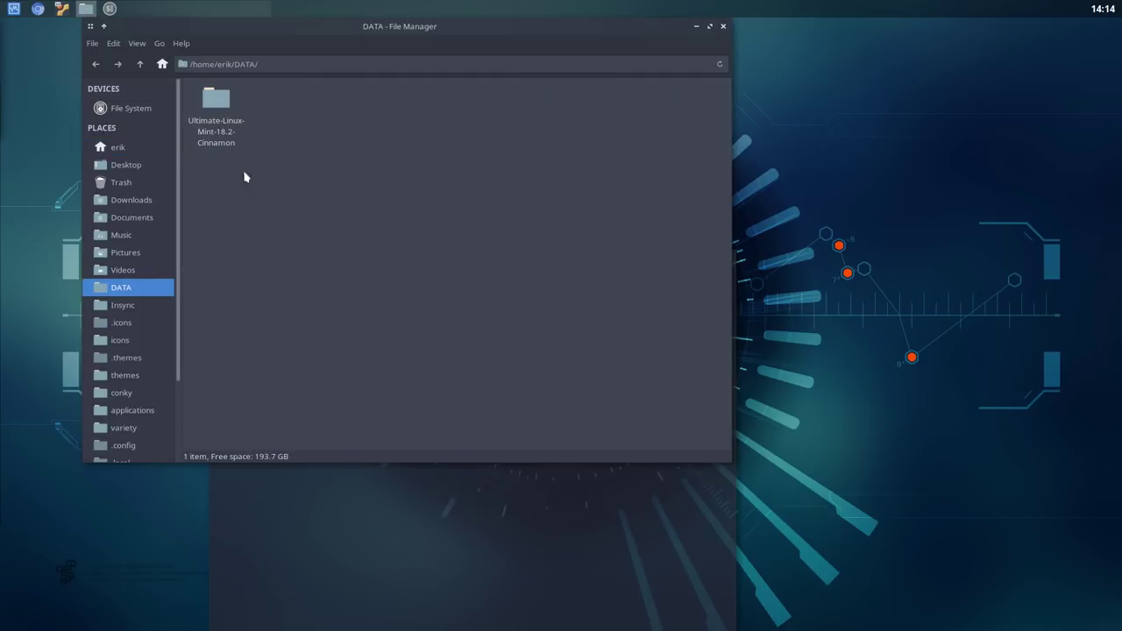
click(215, 106)
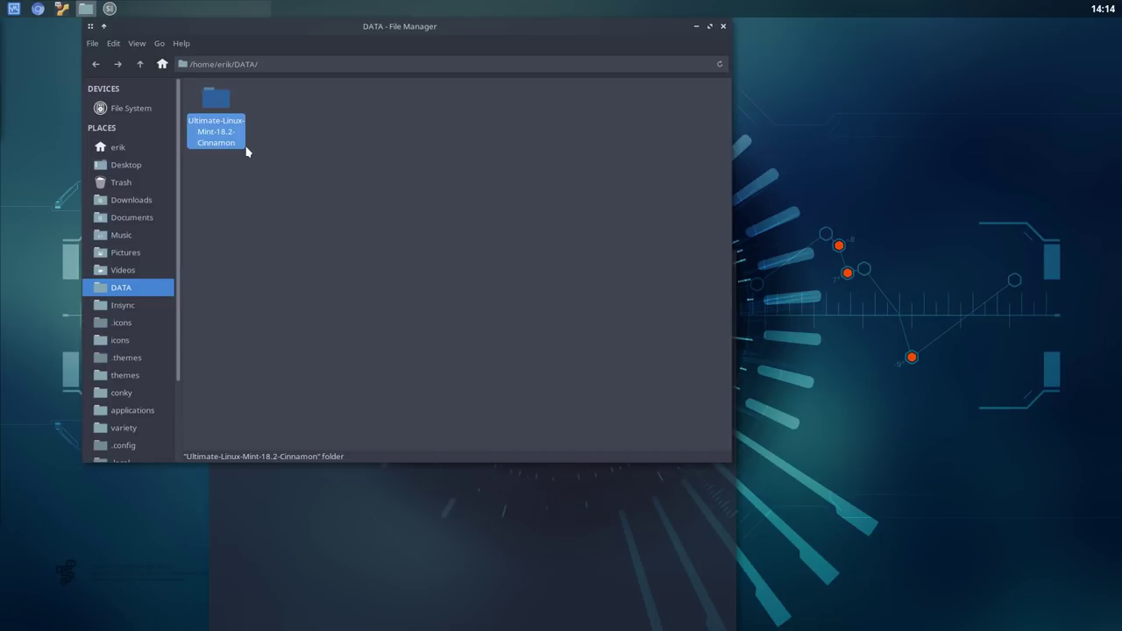
drag(664, 40, 954, 141)
click(180, 134)
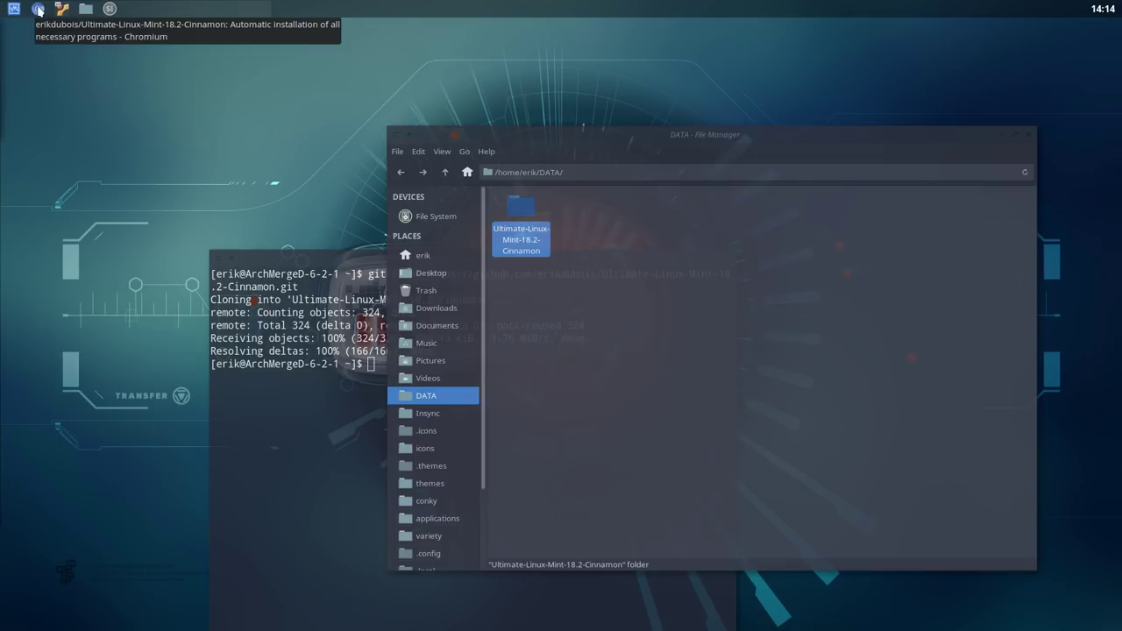
Start a new repository from the GitHub profile's Repositories list.
click(38, 11)
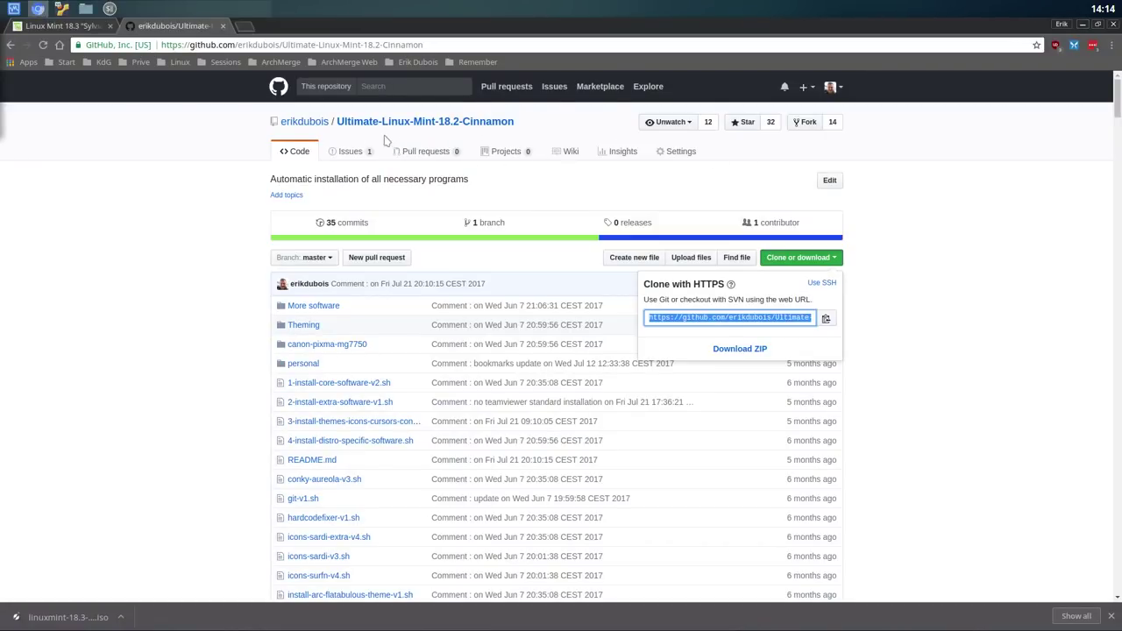
click(311, 127)
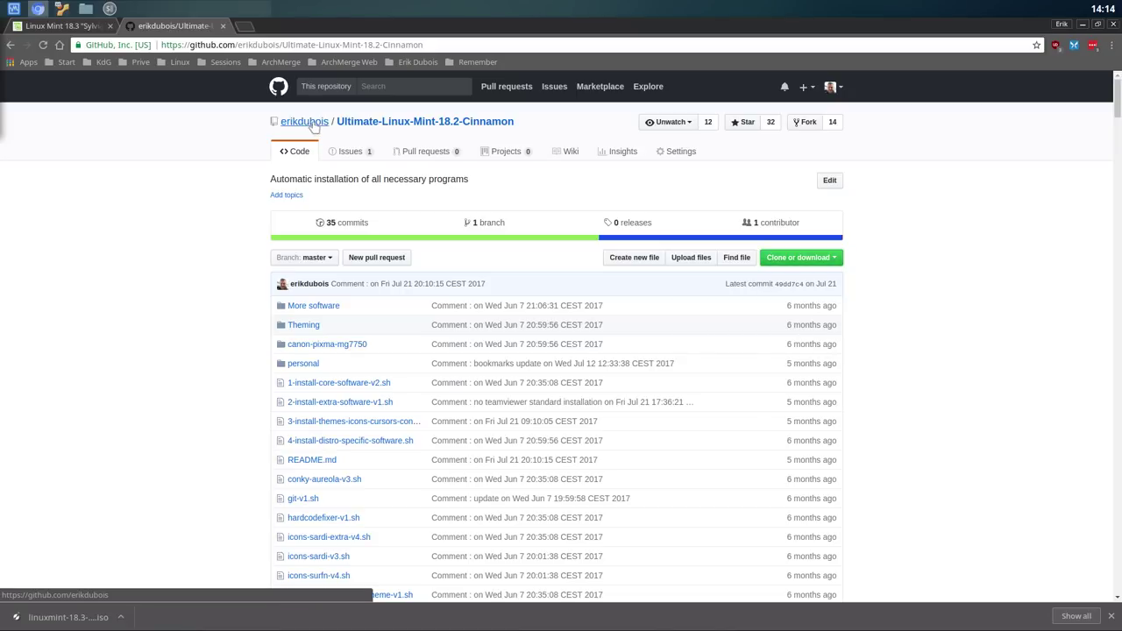
click(333, 153)
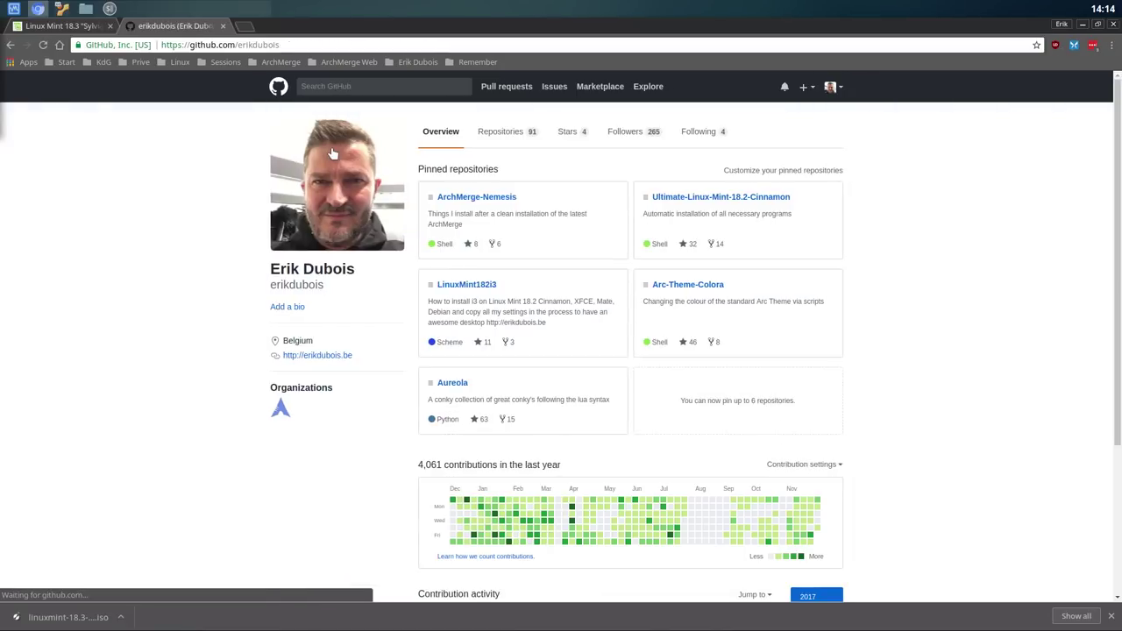
click(509, 138)
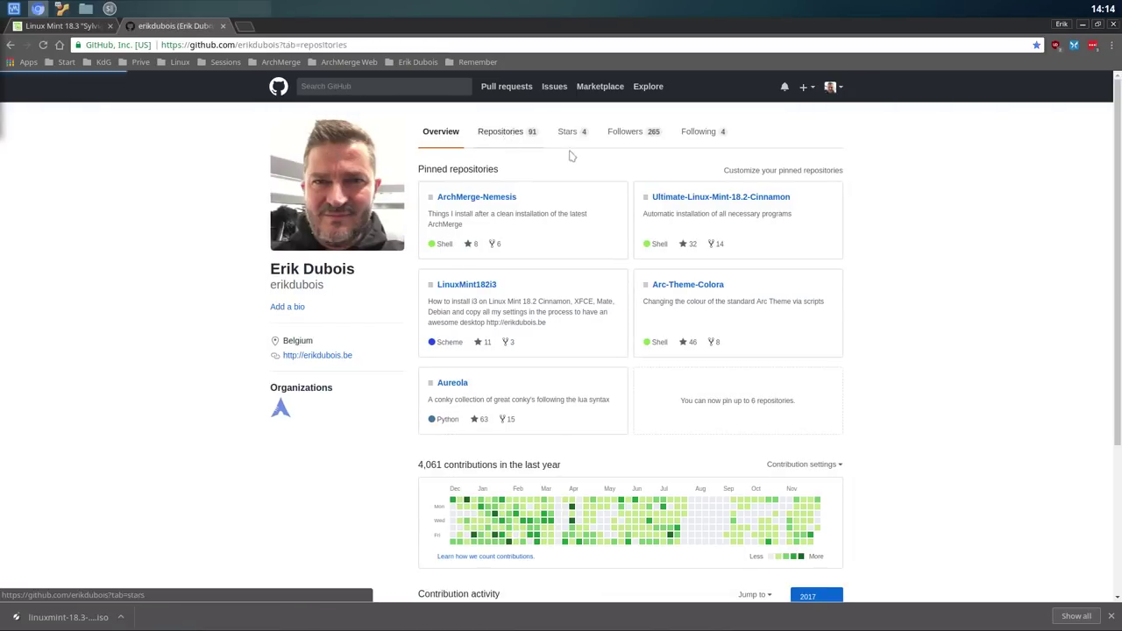
click(822, 169)
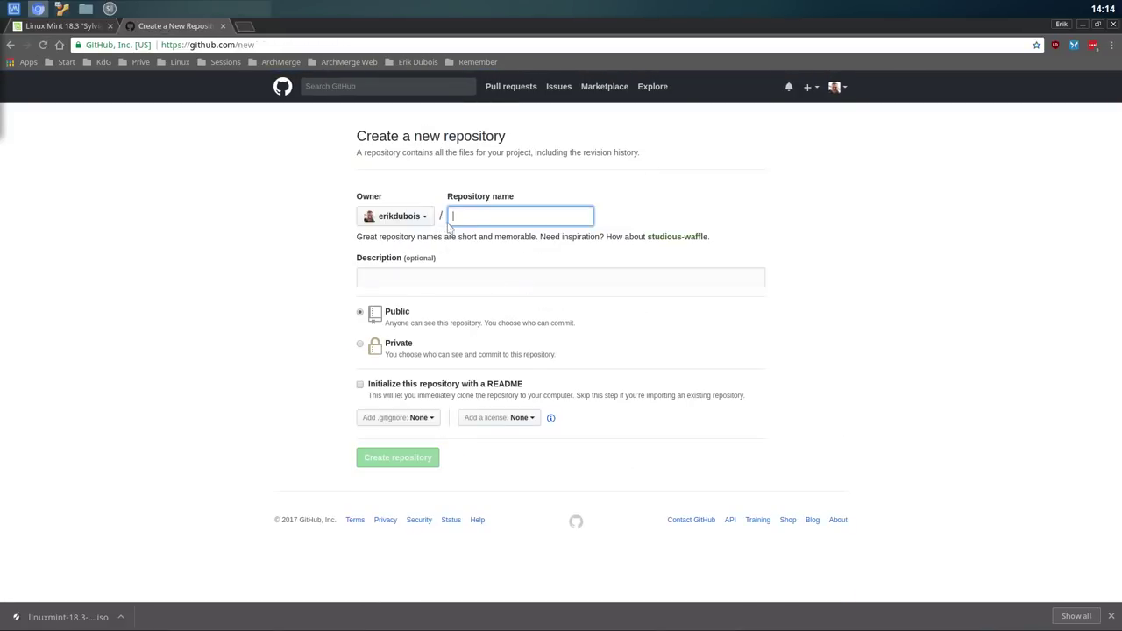
Name the repository Ultimate-Linux-Mint-18.3-Cinnamon and create it.
key(ctrl+v)
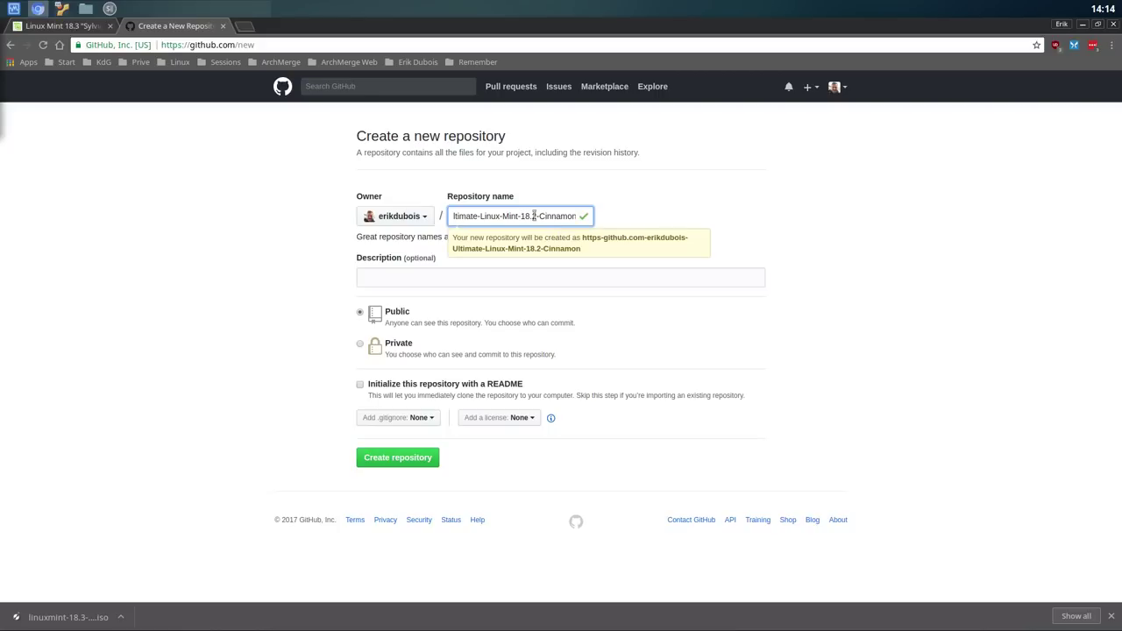
key(Left)
key(Left)
key(Left)
key(Left)
key(Left)
key(Left)
key(Left)
key(Left)
key(Left)
key(BackSpace)
text(3)
click(416, 279)
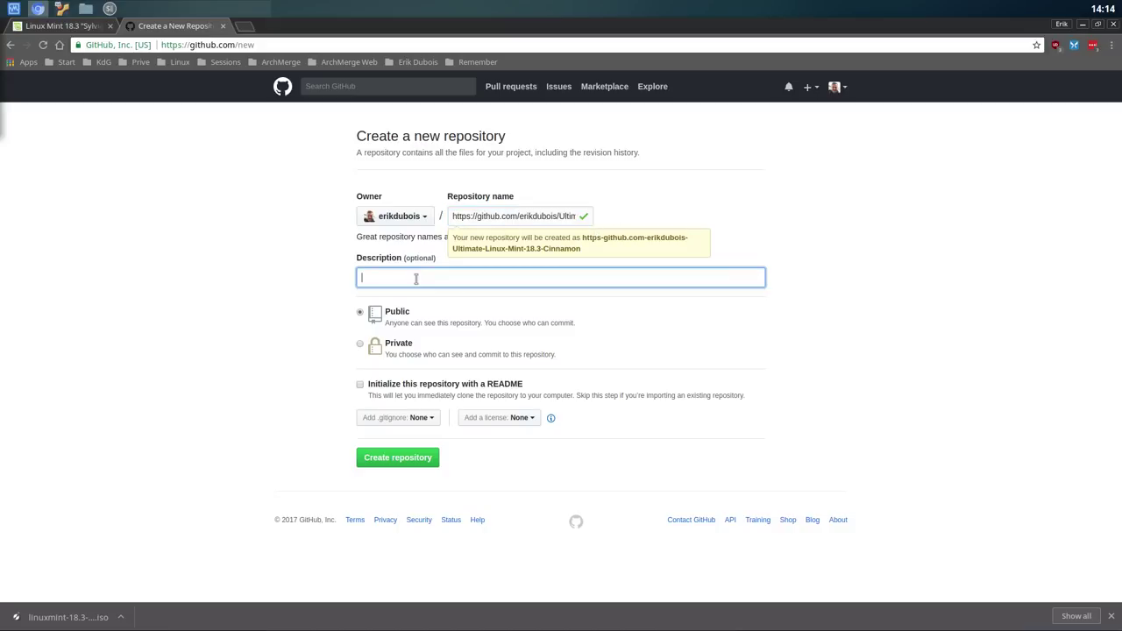
click(428, 460)
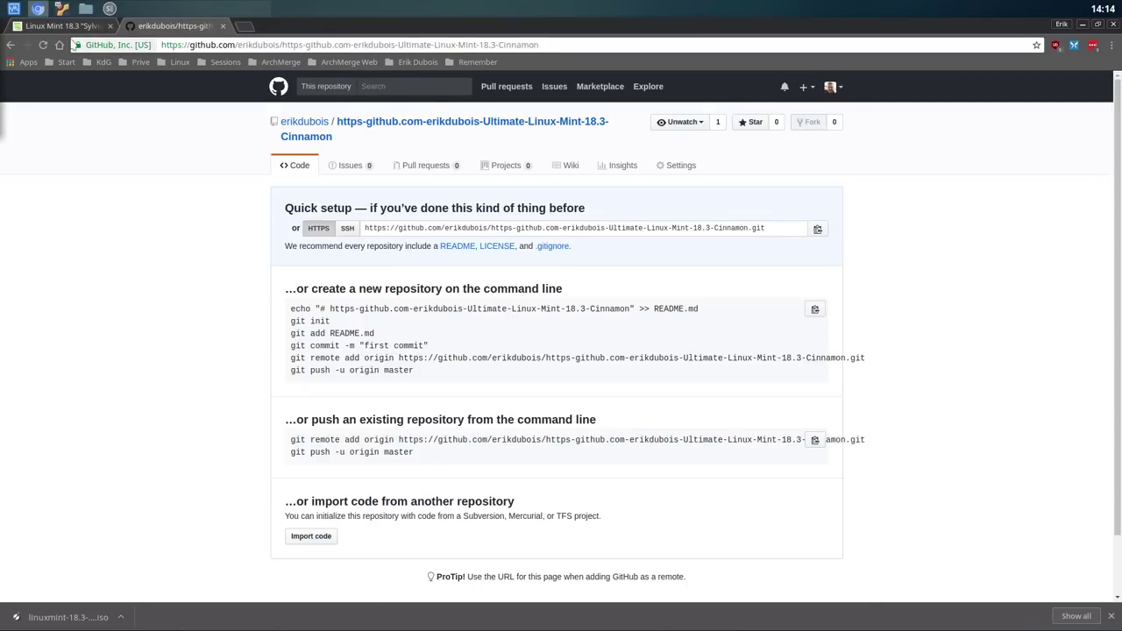
click(11, 45)
click(11, 45)
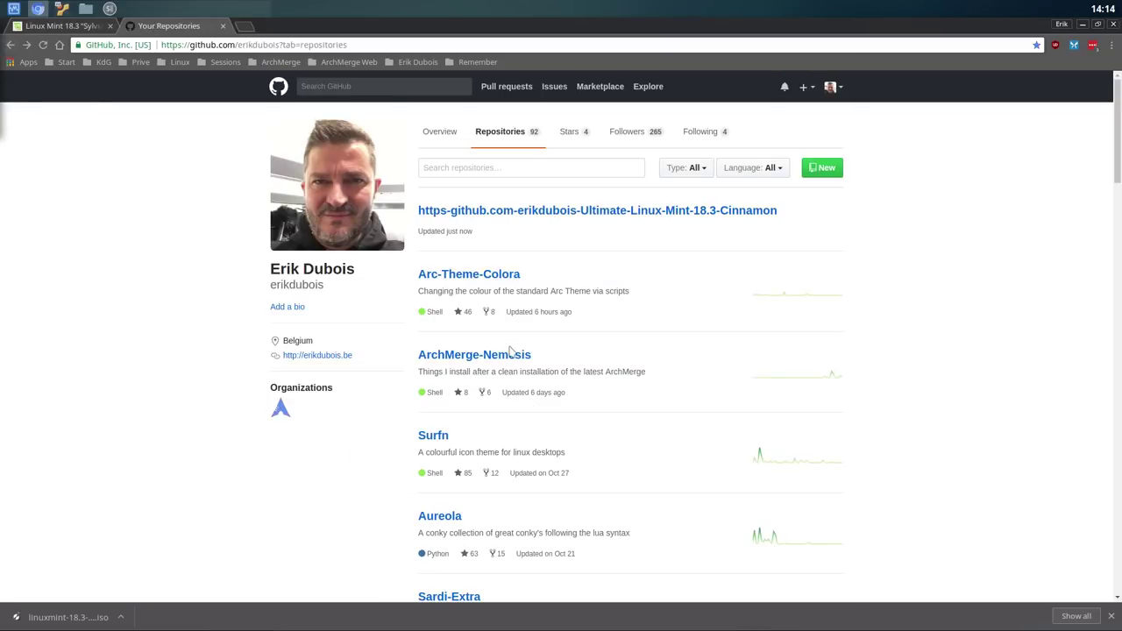
click(459, 169)
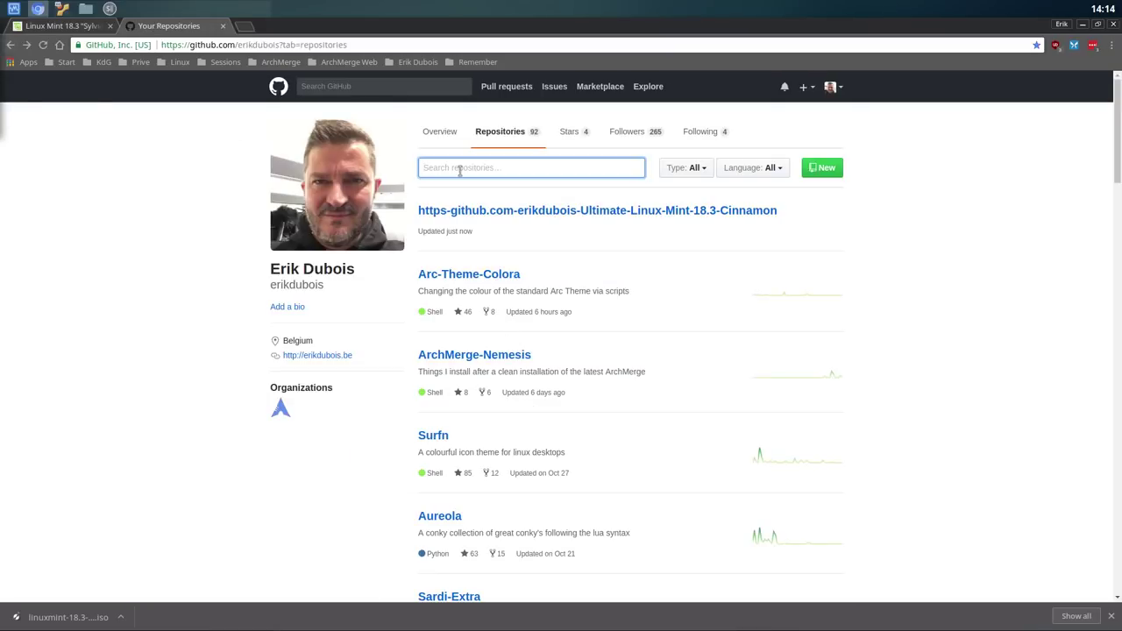
text(aulti)
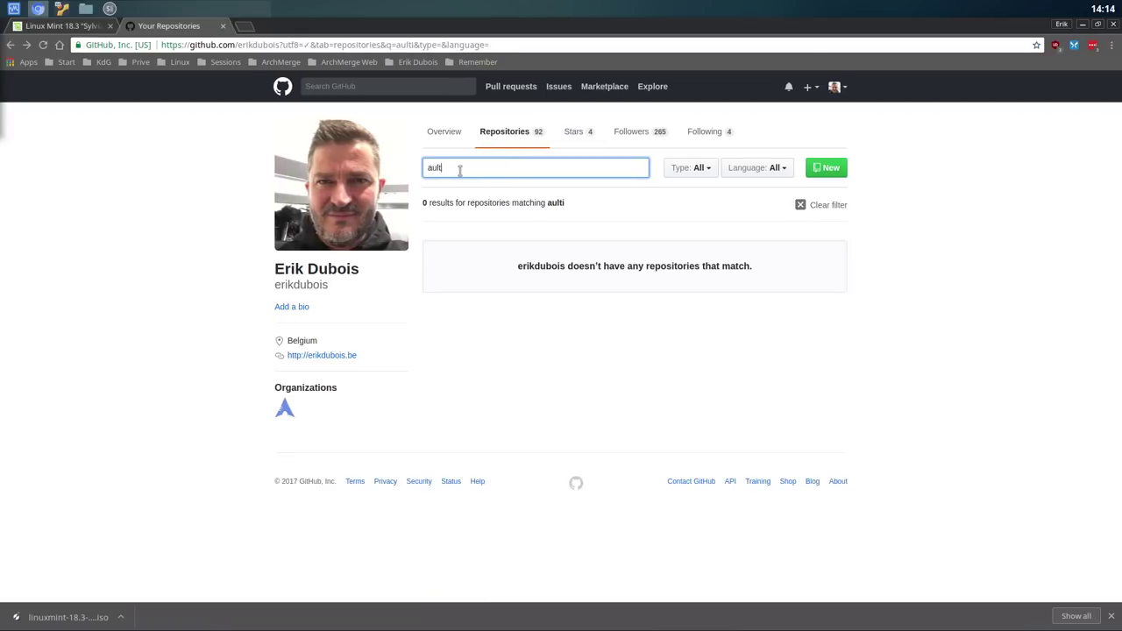
text(ut)
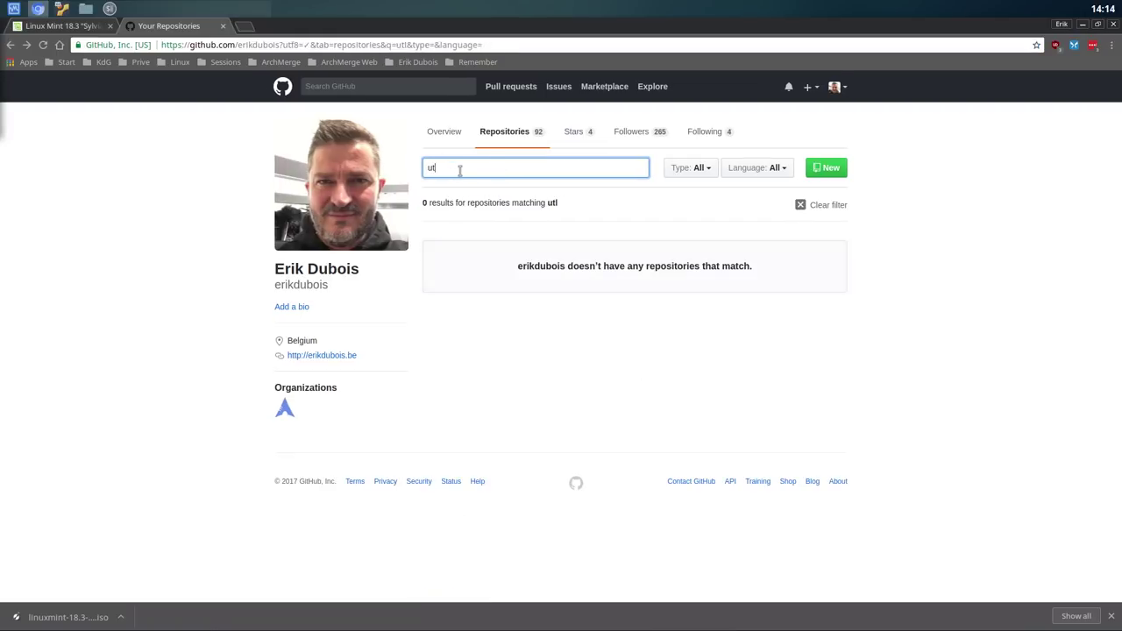
text(timate)
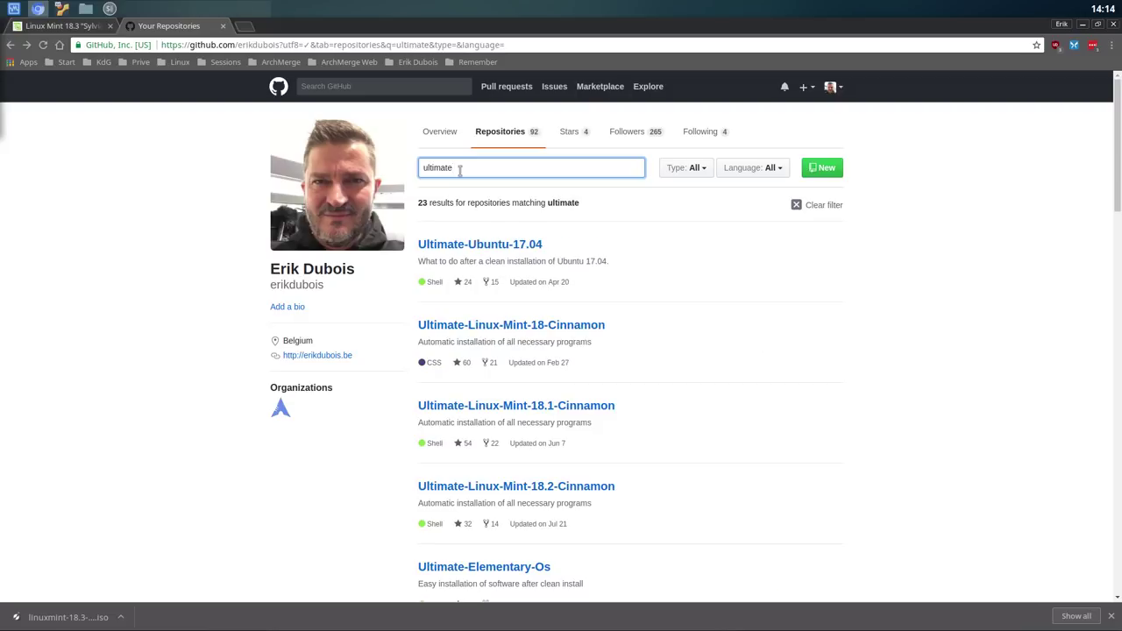
drag(594, 429, 418, 419)
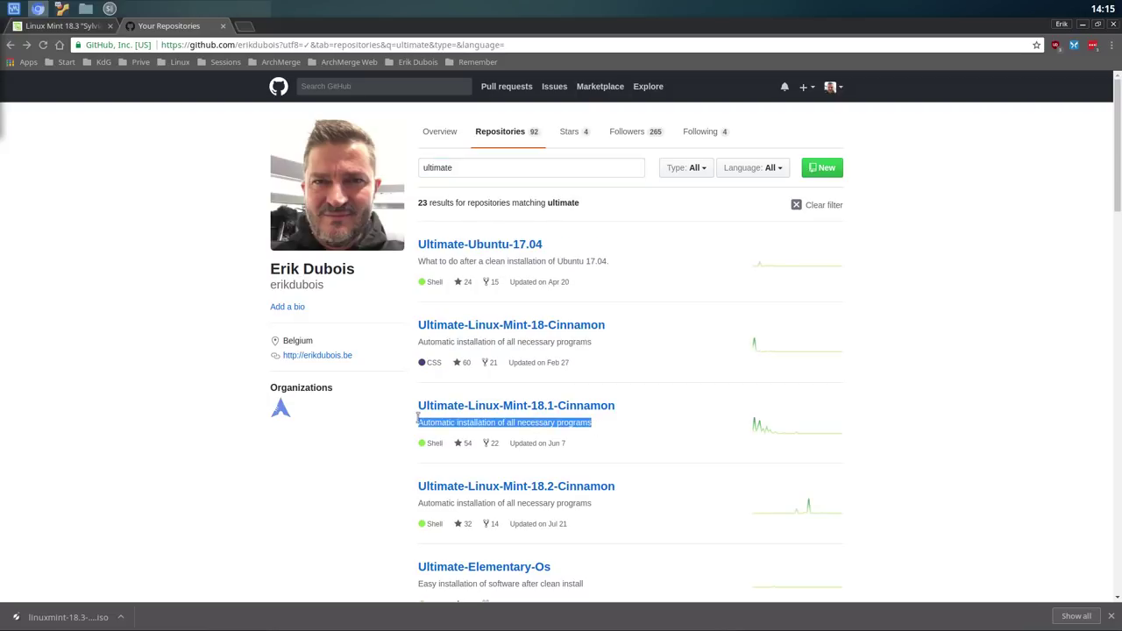
click(29, 45)
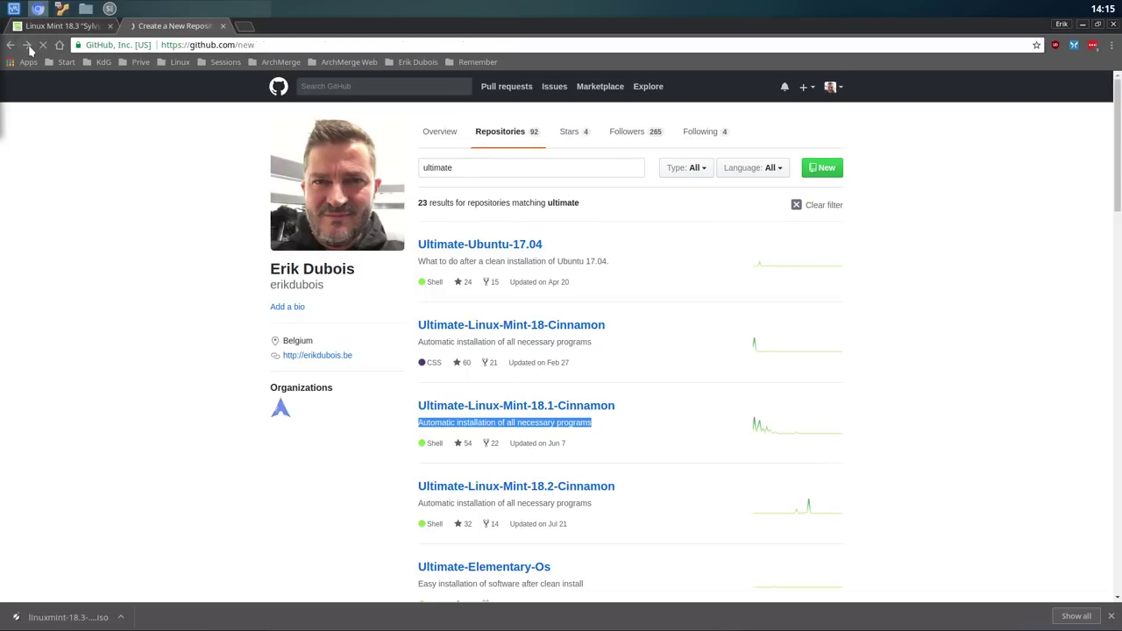
click(29, 46)
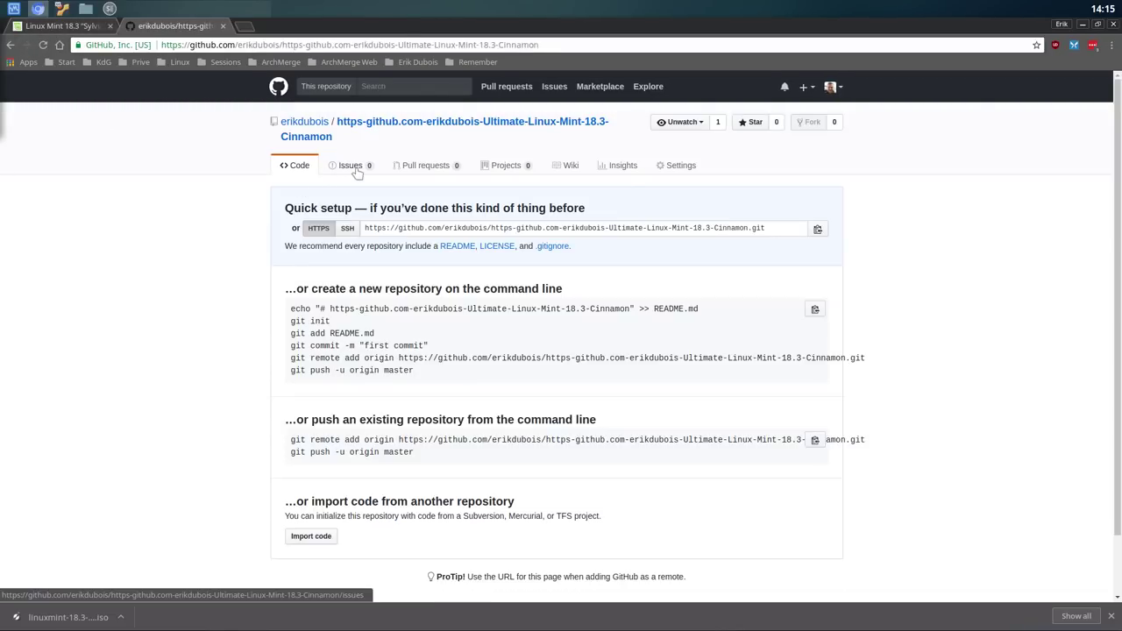
Choose Delete this repository in the repository settings' Danger Zone.
click(671, 178)
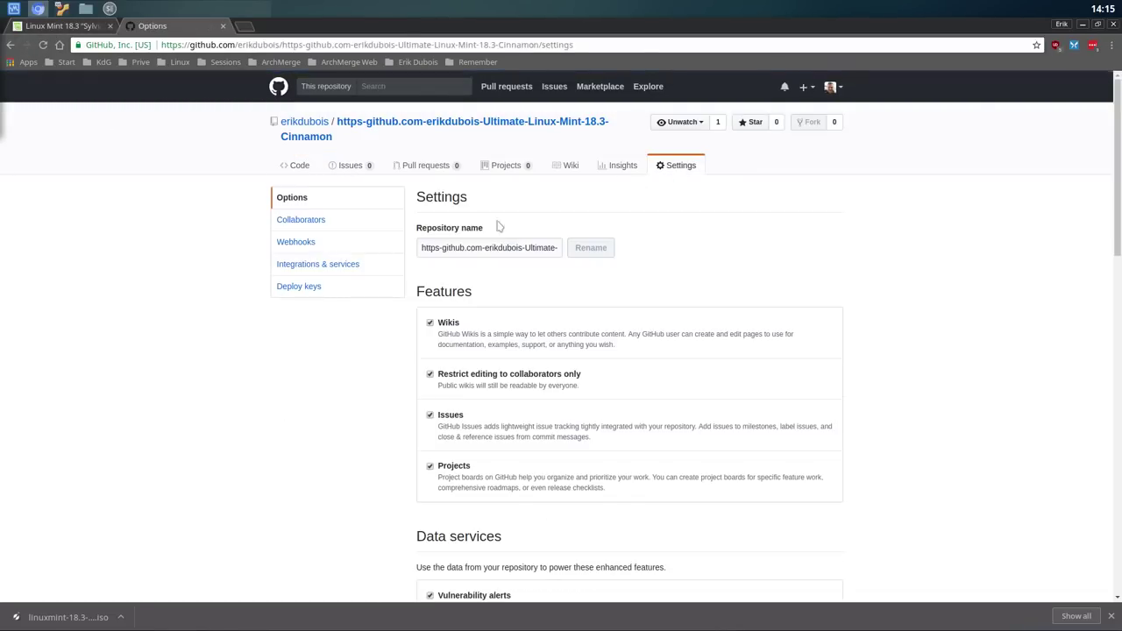
click(370, 124)
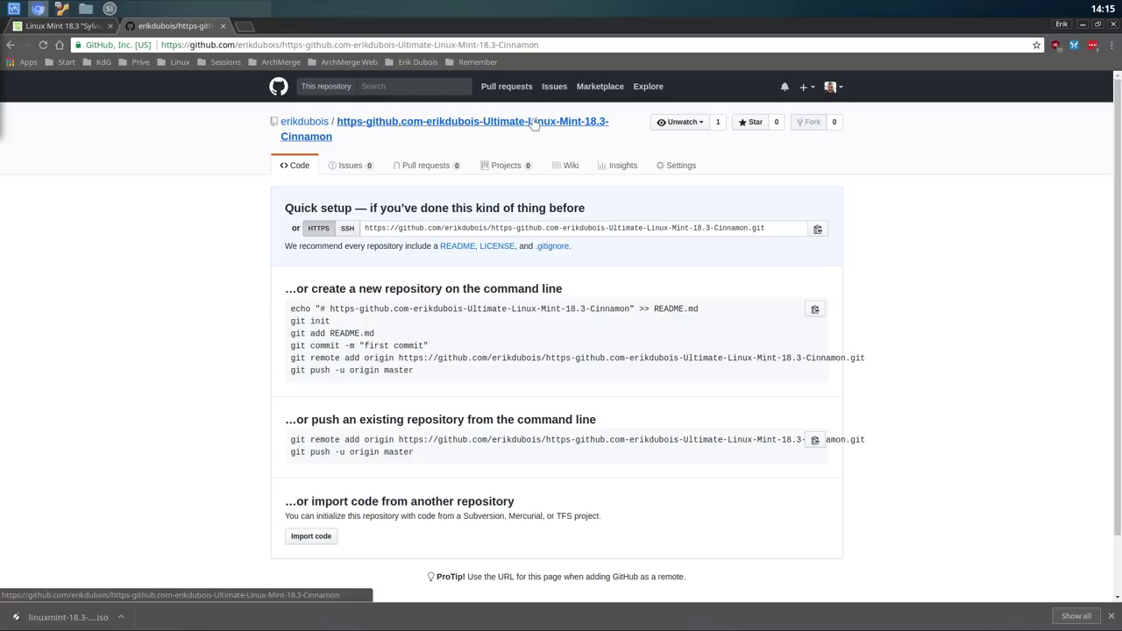
click(676, 164)
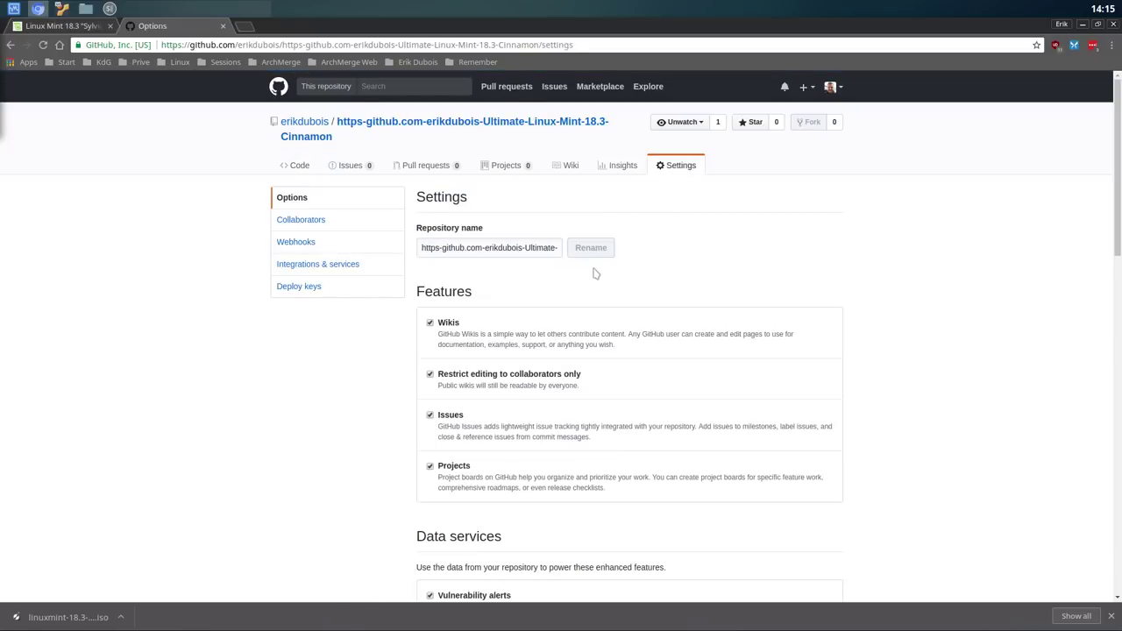
scroll(519, 399, down, 10)
scroll(519, 399, down, 3)
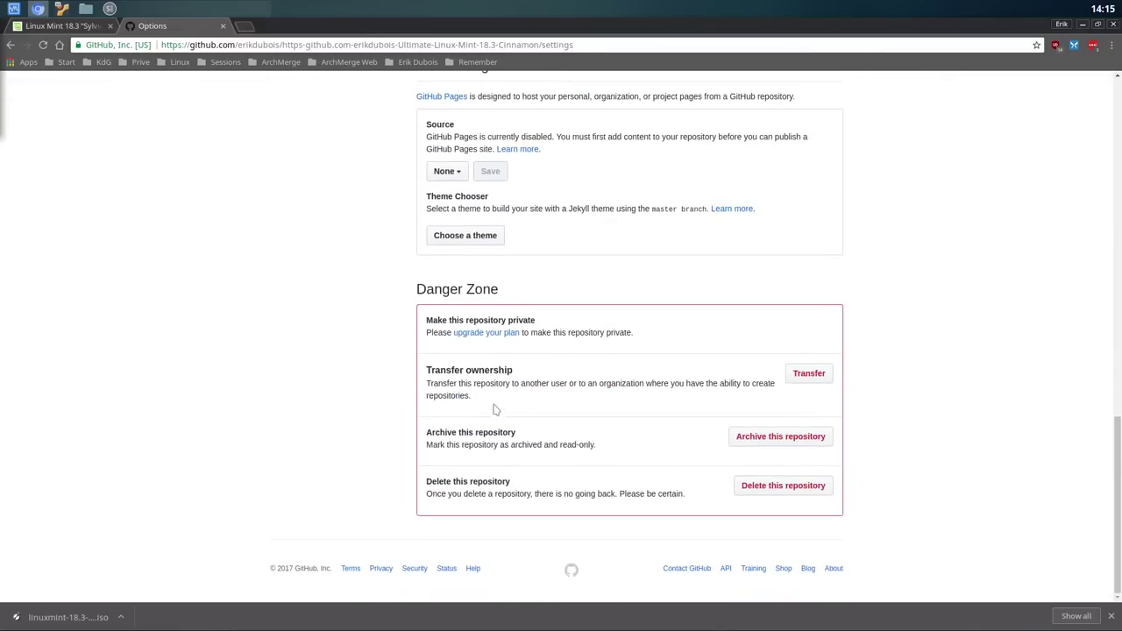
click(763, 485)
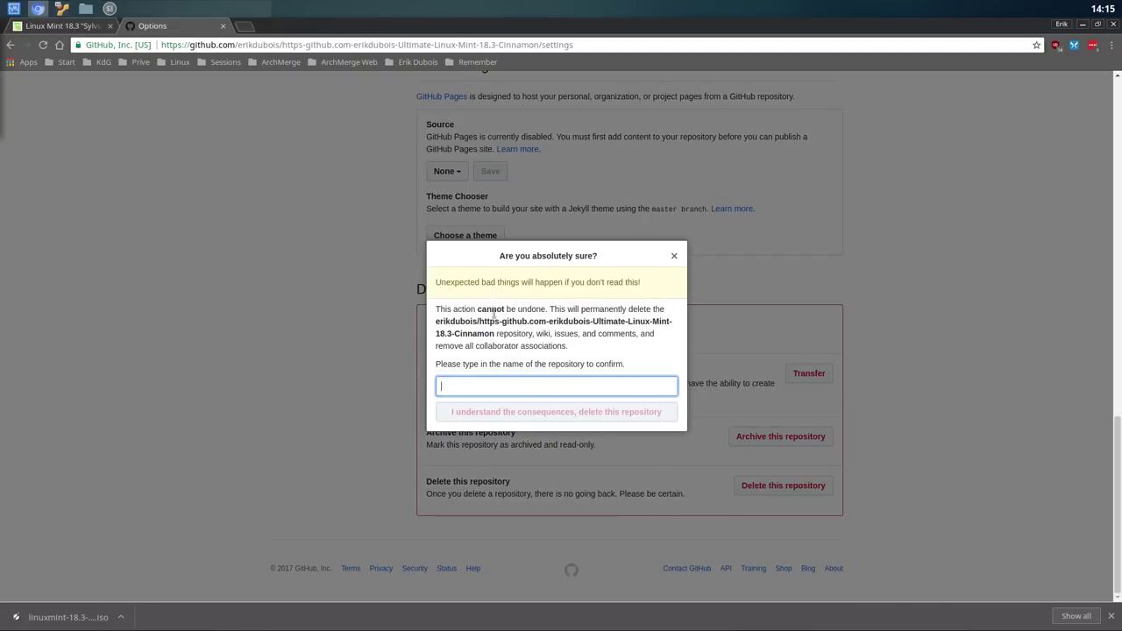
Confirm deletion by entering the repository name Ultimate-Linux-Mint-18.3-Cinnamon.
drag(435, 321, 494, 334)
key(ctrl+c)
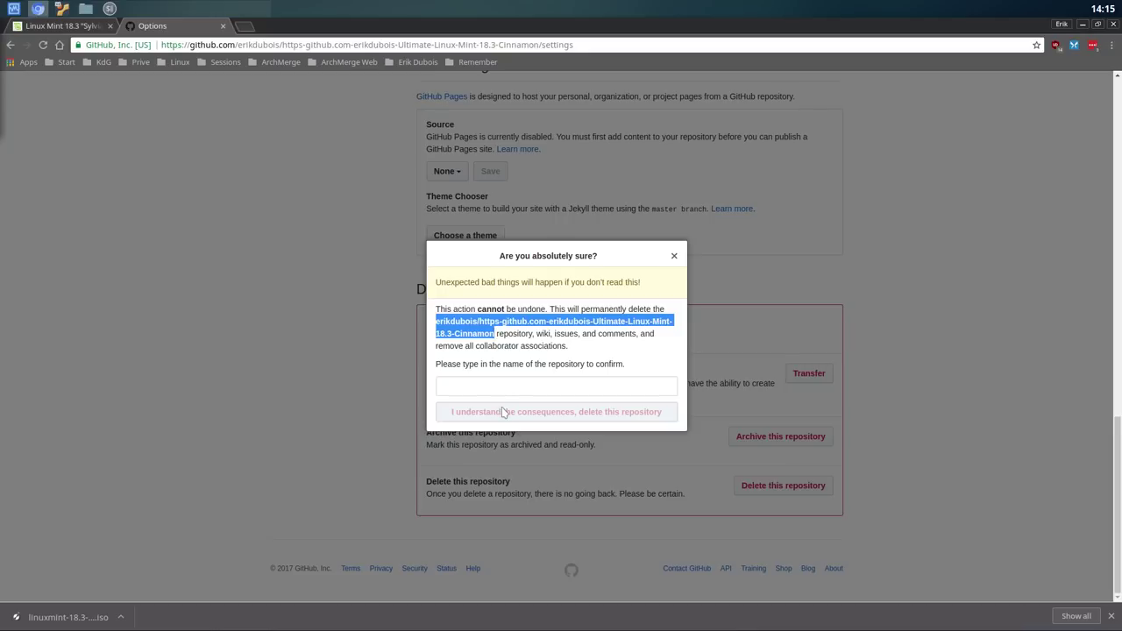
click(480, 387)
key(ctrl+v)
click(516, 413)
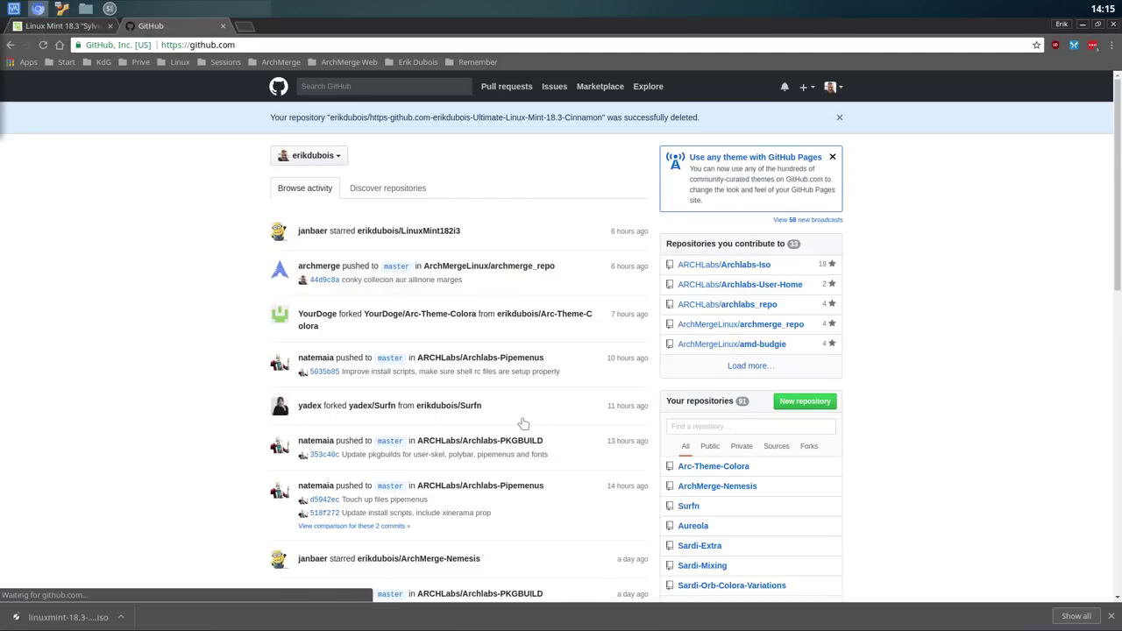
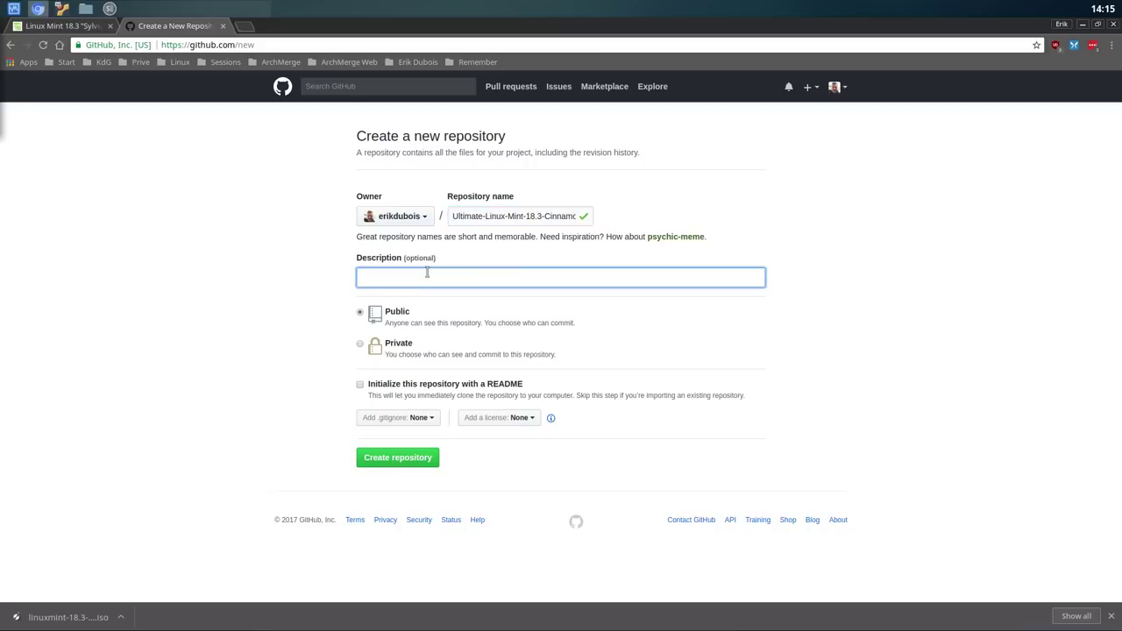
Search your GitHub repositories for 'ultim' and select the 18.2 repository's description.
click(246, 25)
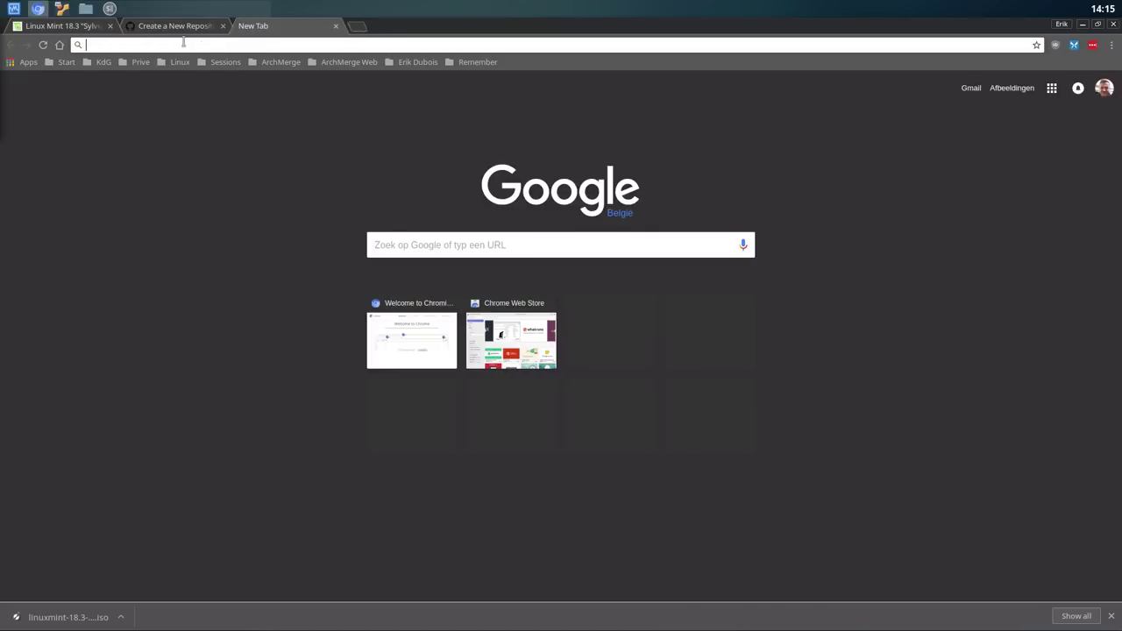
text(github)
key(Return)
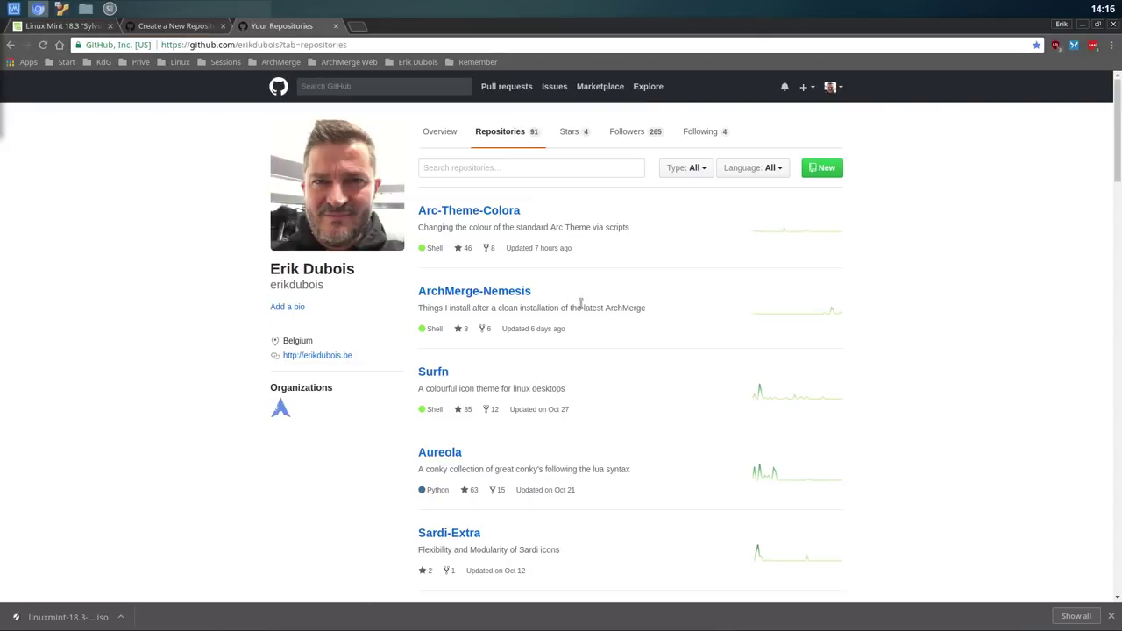
scroll(552, 352, down, 3)
scroll(551, 352, up, 3)
click(452, 167)
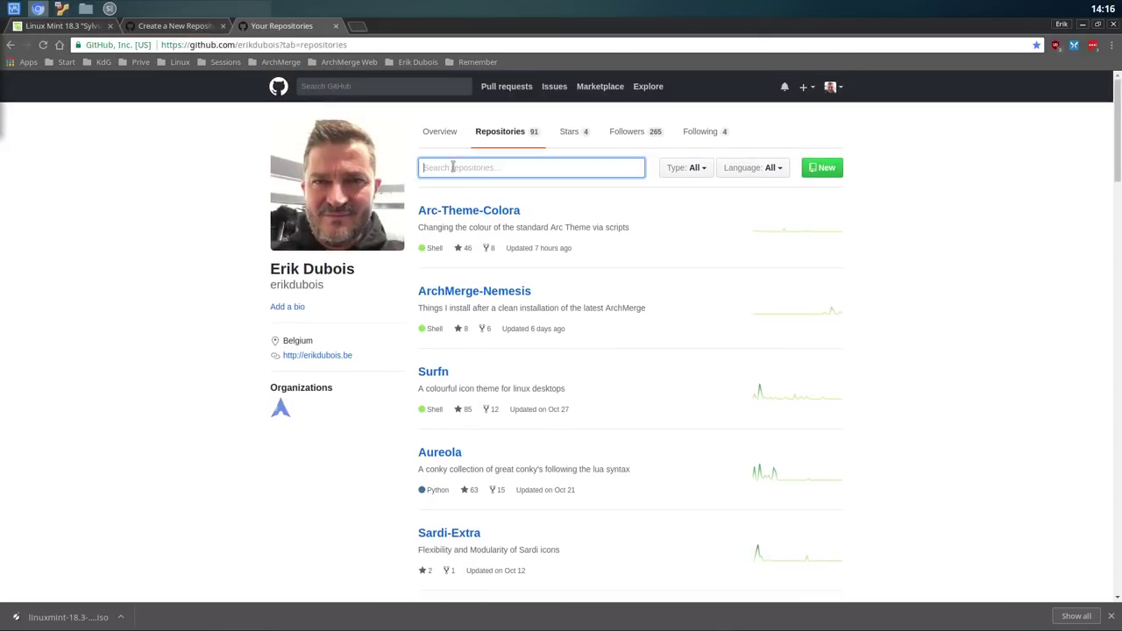
text(u)
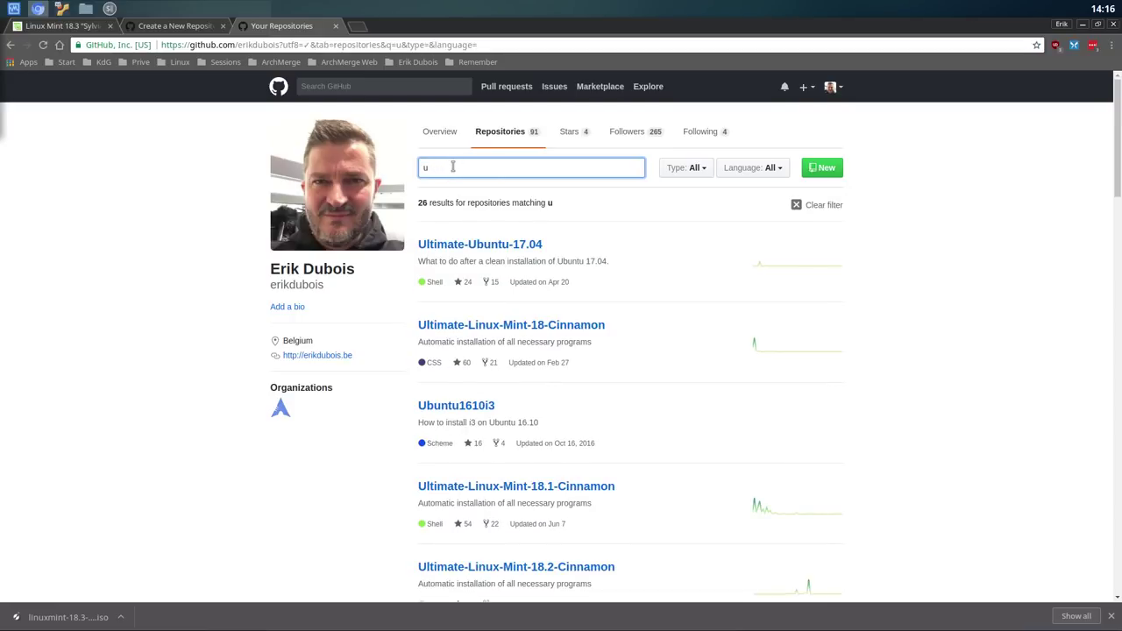
text(ltim)
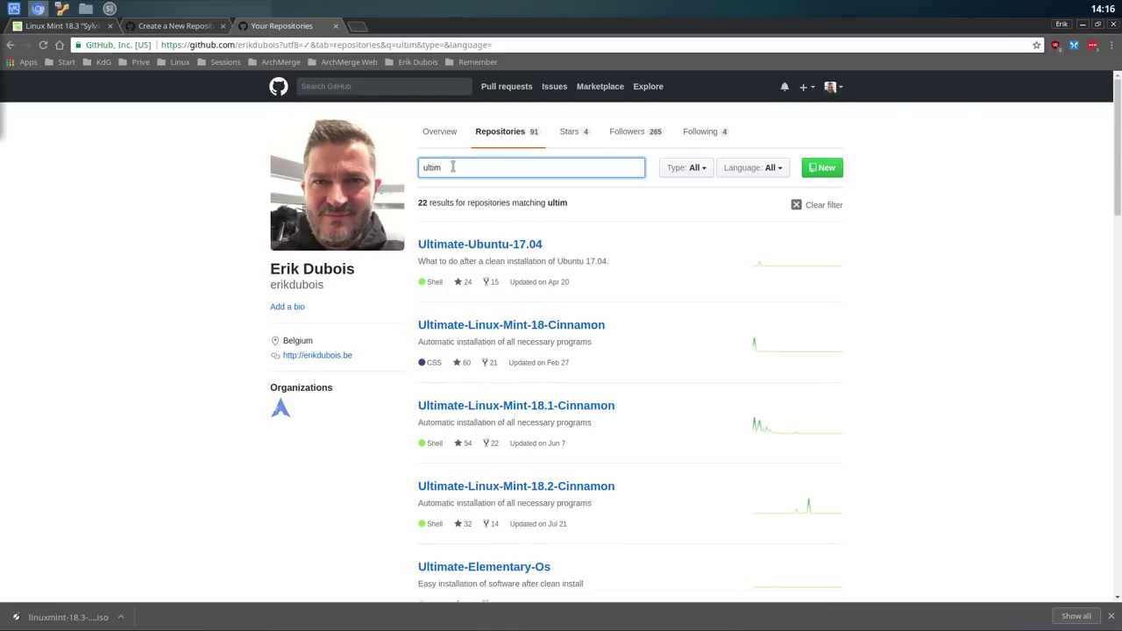
drag(596, 342, 418, 348)
key(ctrl+c)
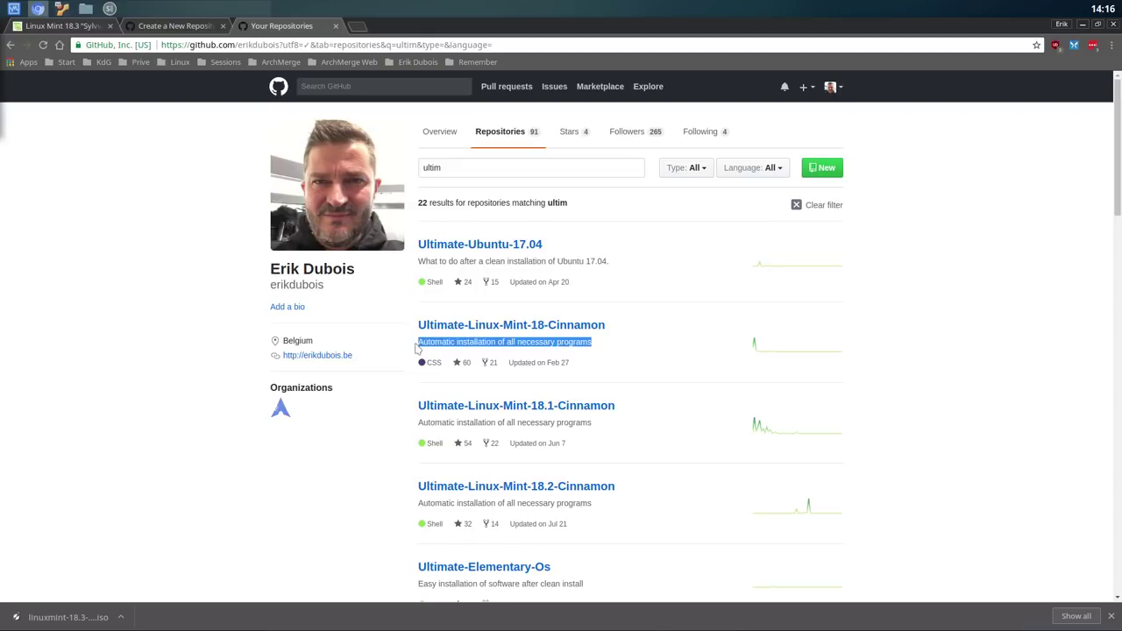
Paste that description into the new repository form, create it, and copy its clone URL.
click(172, 26)
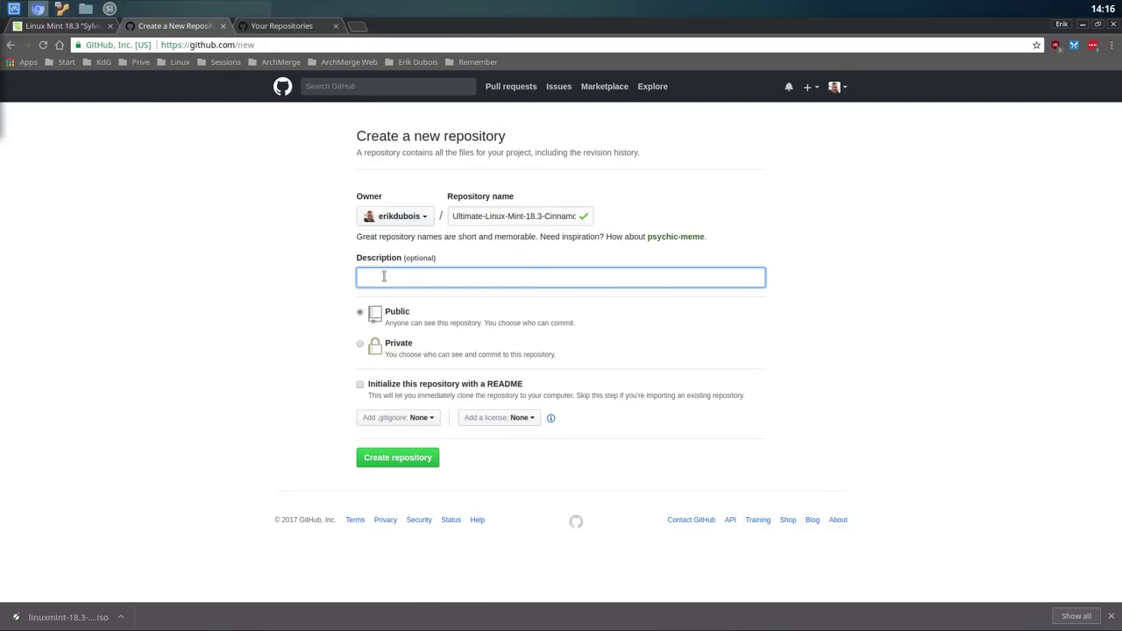
key(ctrl+v)
click(404, 458)
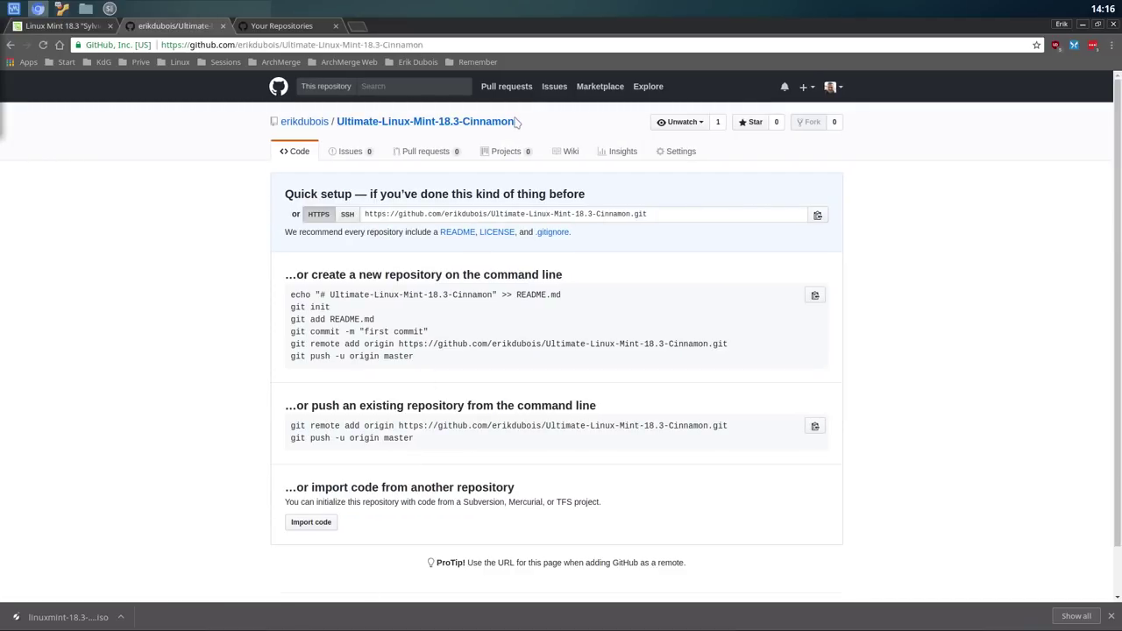
click(817, 216)
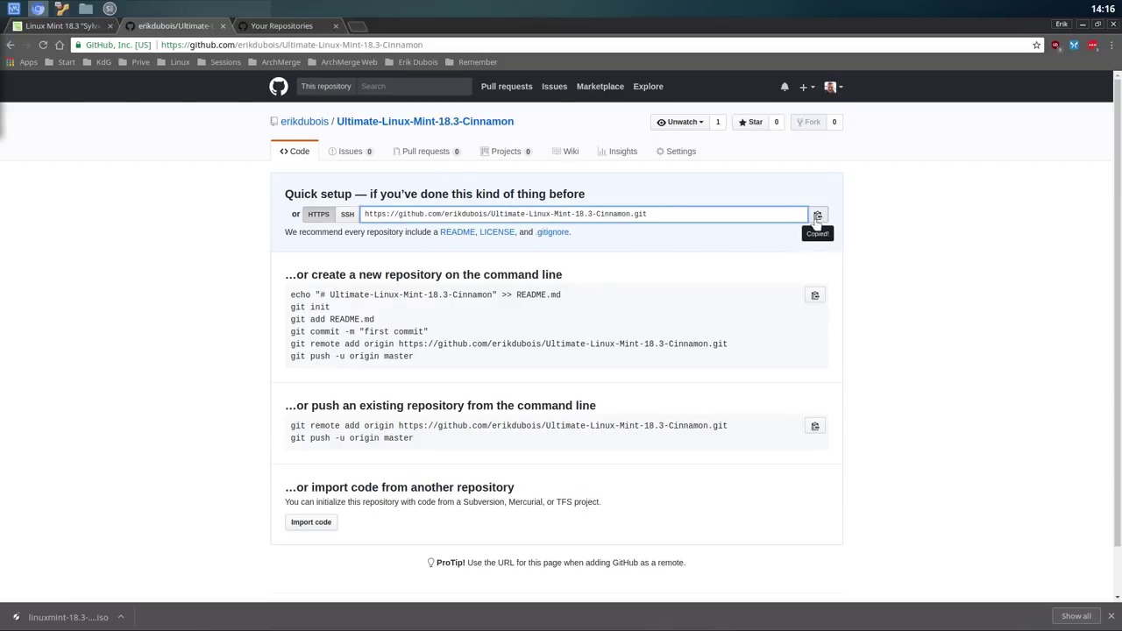
Run git clone with the copied 18.3 repository URL in a terminal opened in DATA, then close it.
click(1082, 25)
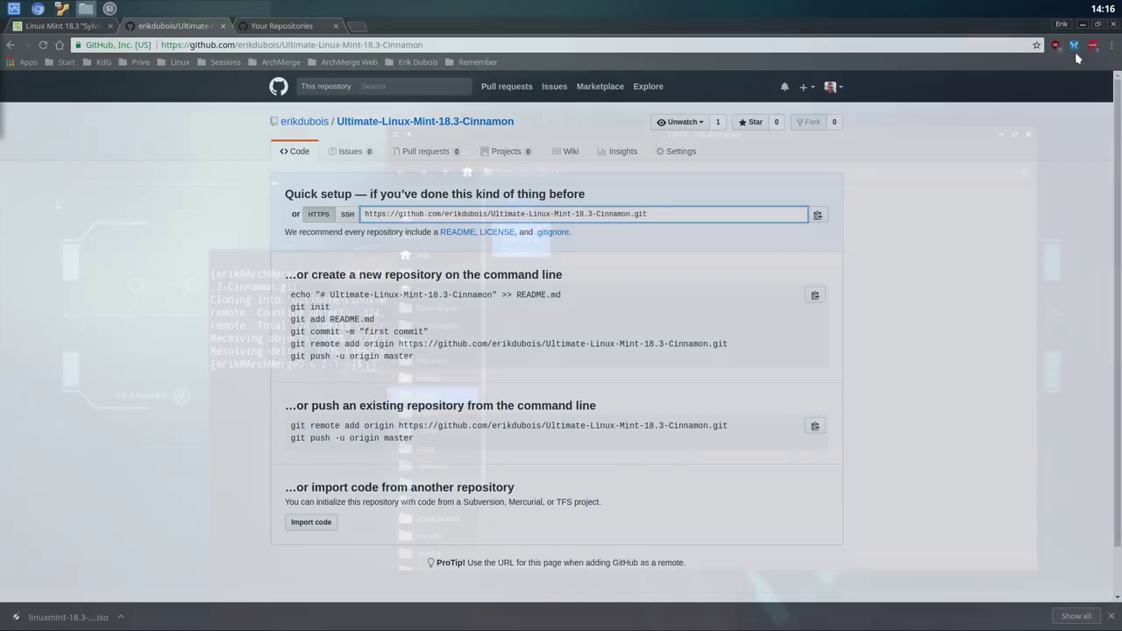
right_click(637, 300)
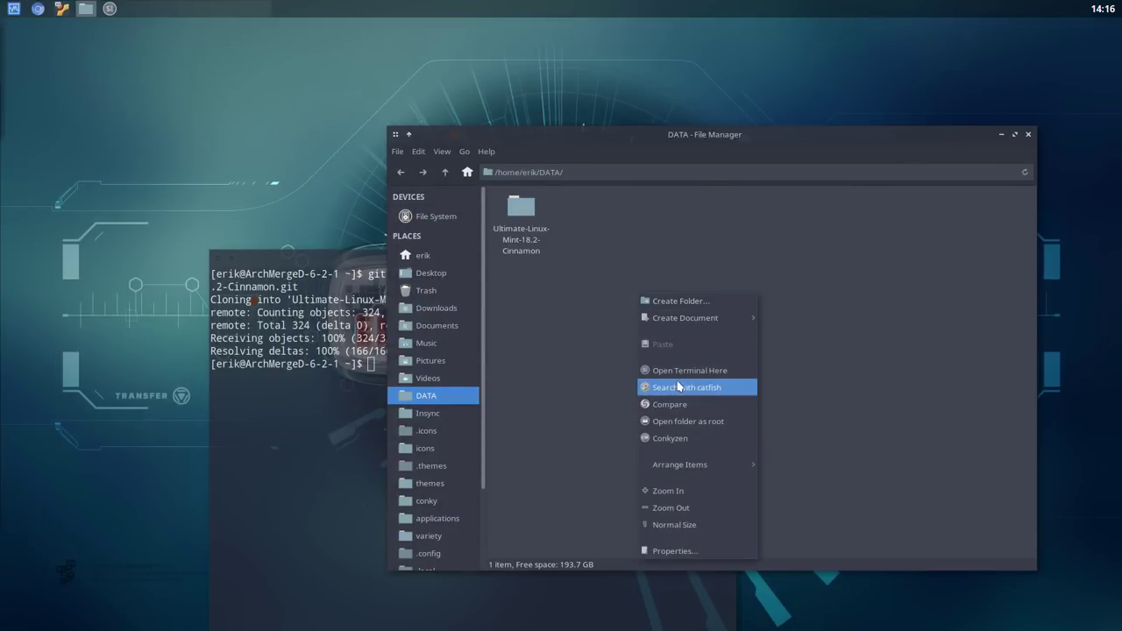
click(686, 378)
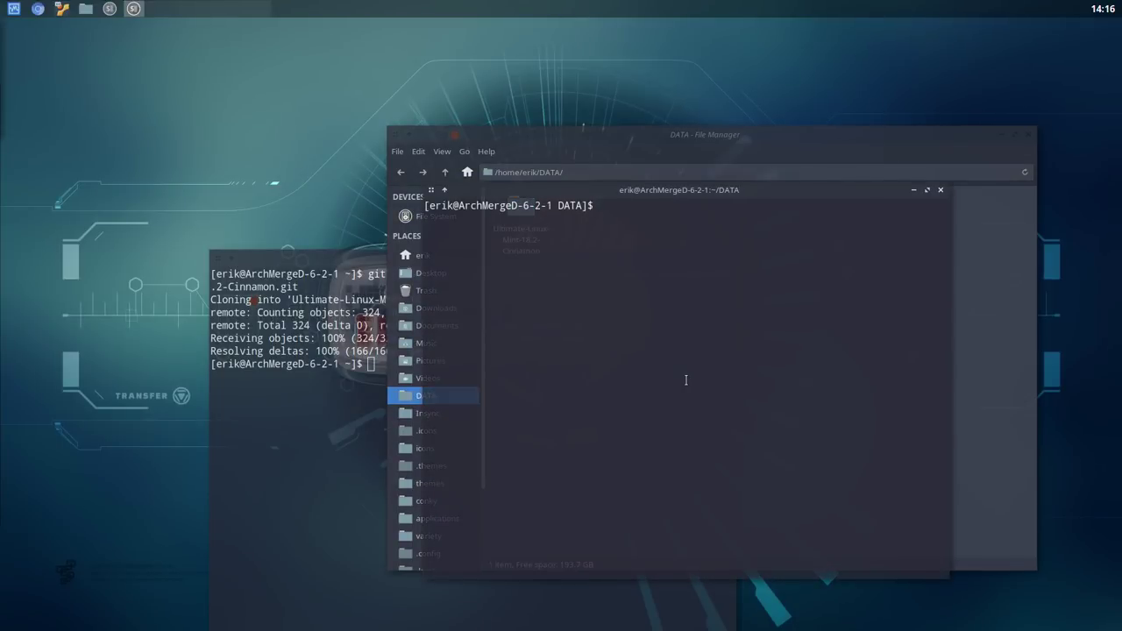
text(git clone)
key(ctrl+shift+v)
key(Return)
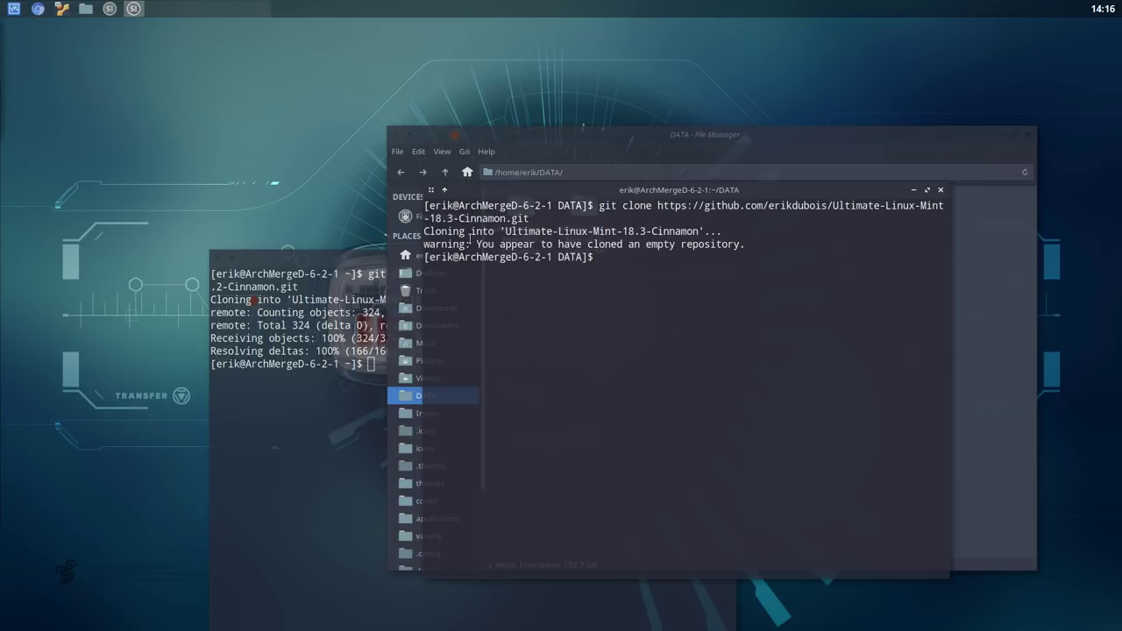
drag(476, 245, 769, 256)
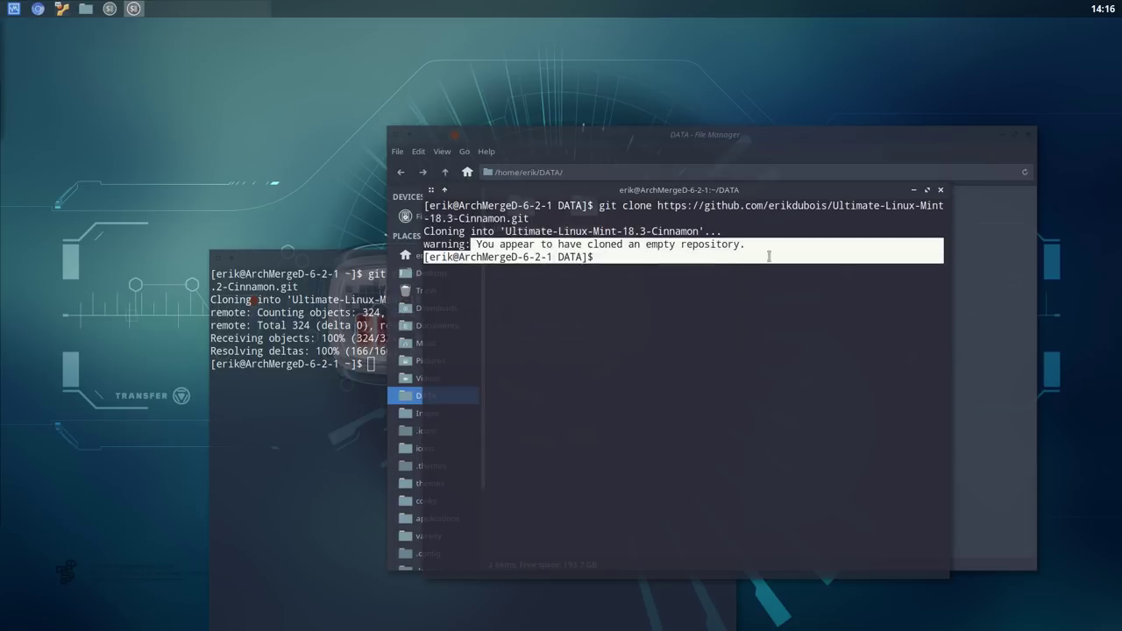
click(941, 191)
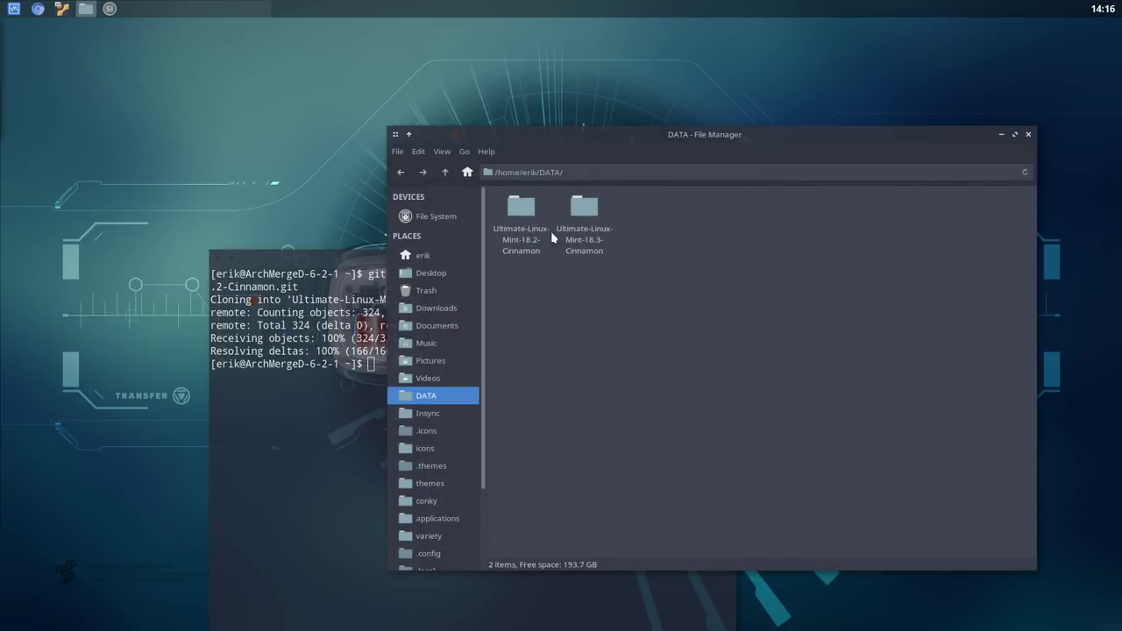
Paste all 43 items from the 18.2 folder into the 18.3 folder, then open README.md.
double_click(524, 215)
click(523, 215)
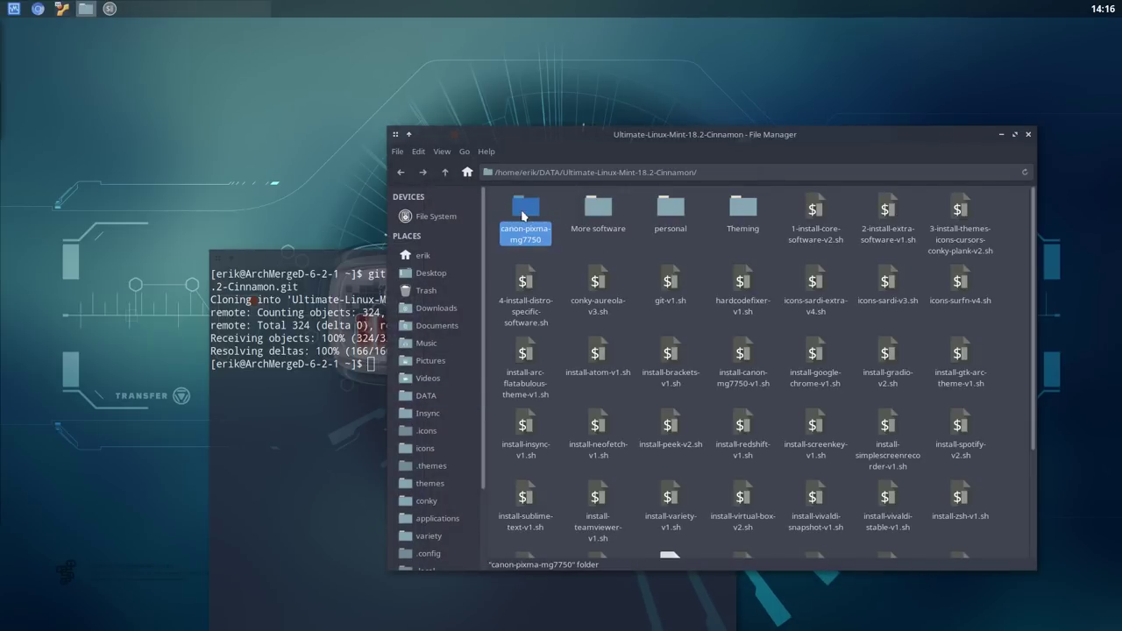
scroll(522, 214, down, 3)
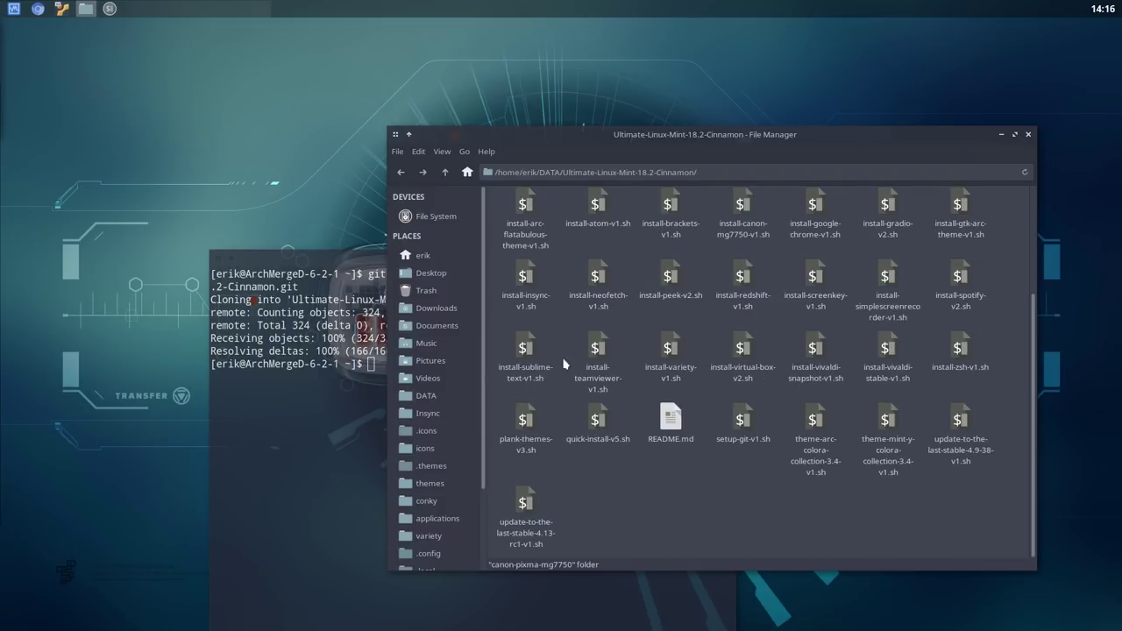
shift+click(526, 504)
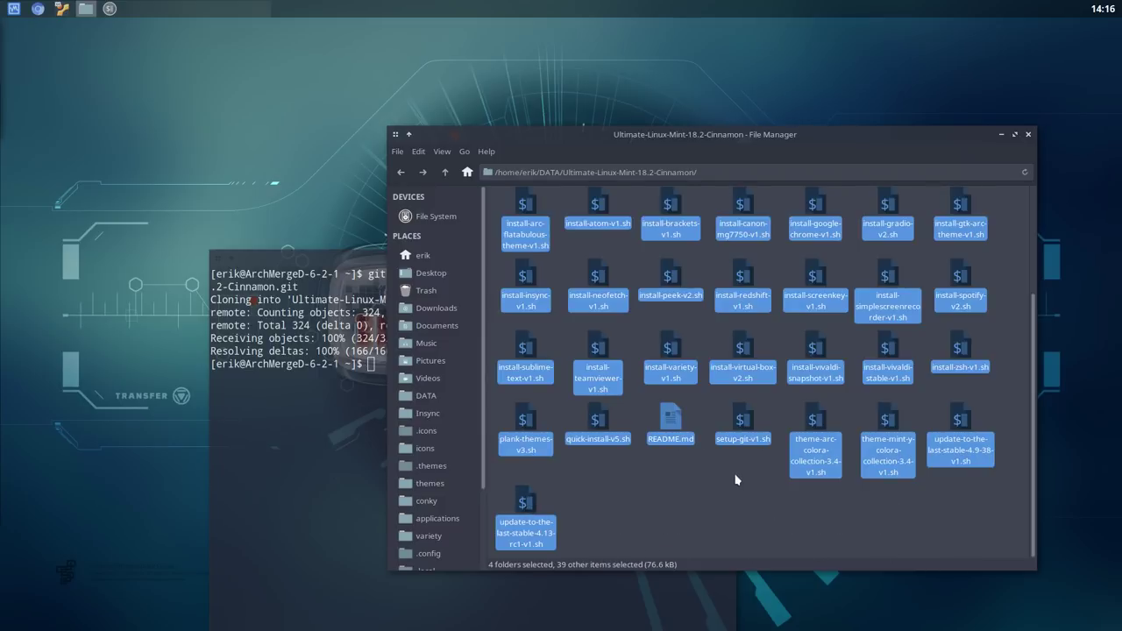
click(445, 173)
double_click(586, 215)
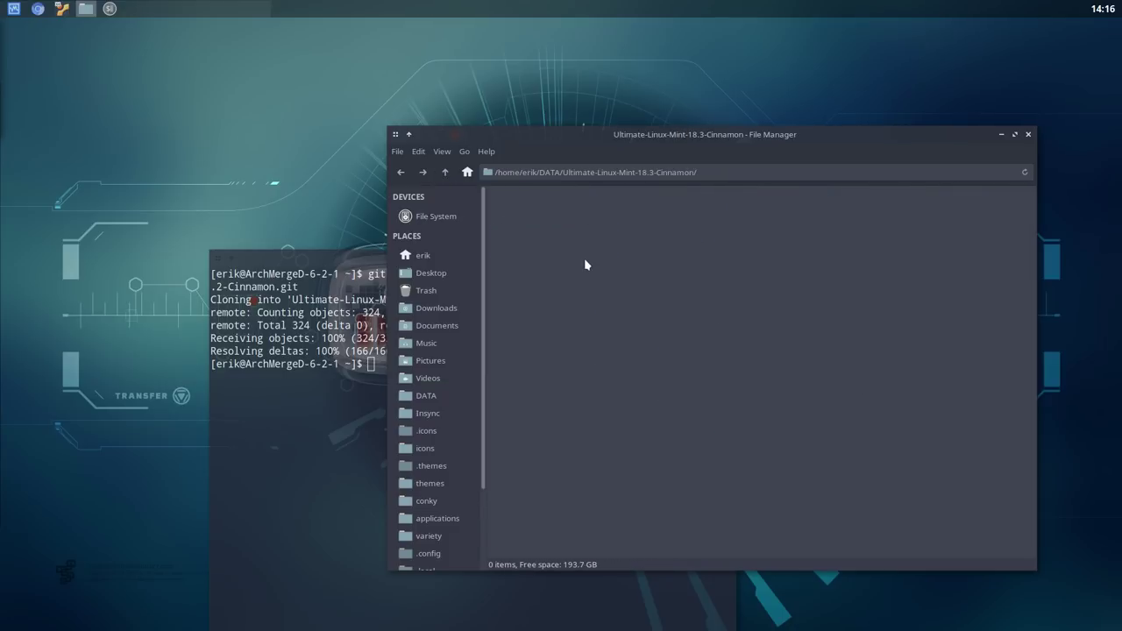
key(ctrl+v)
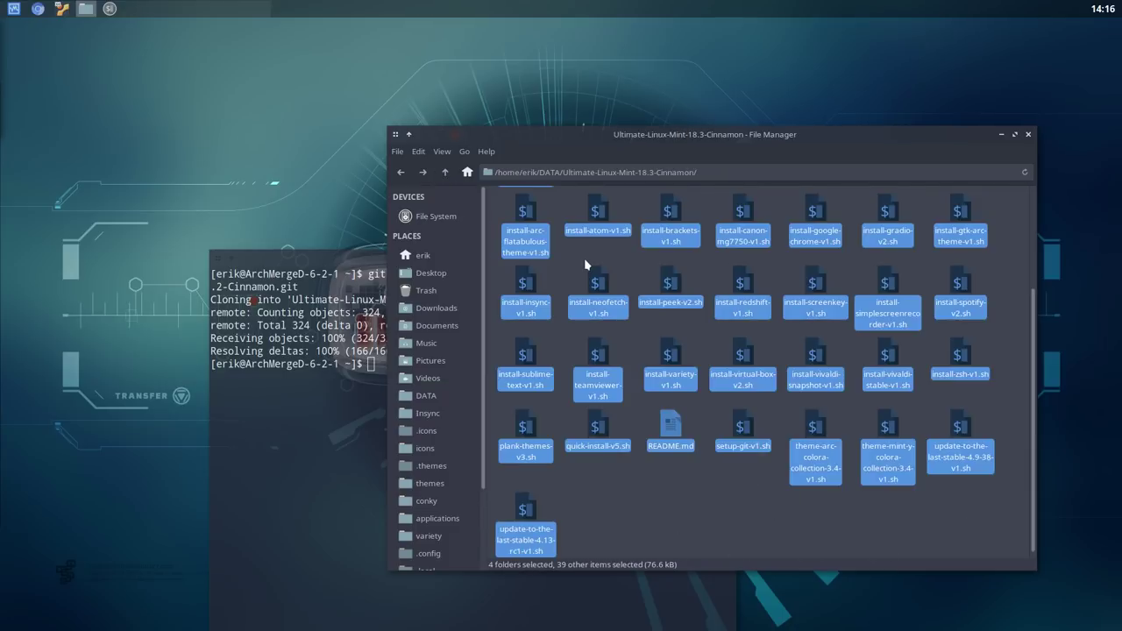
click(659, 513)
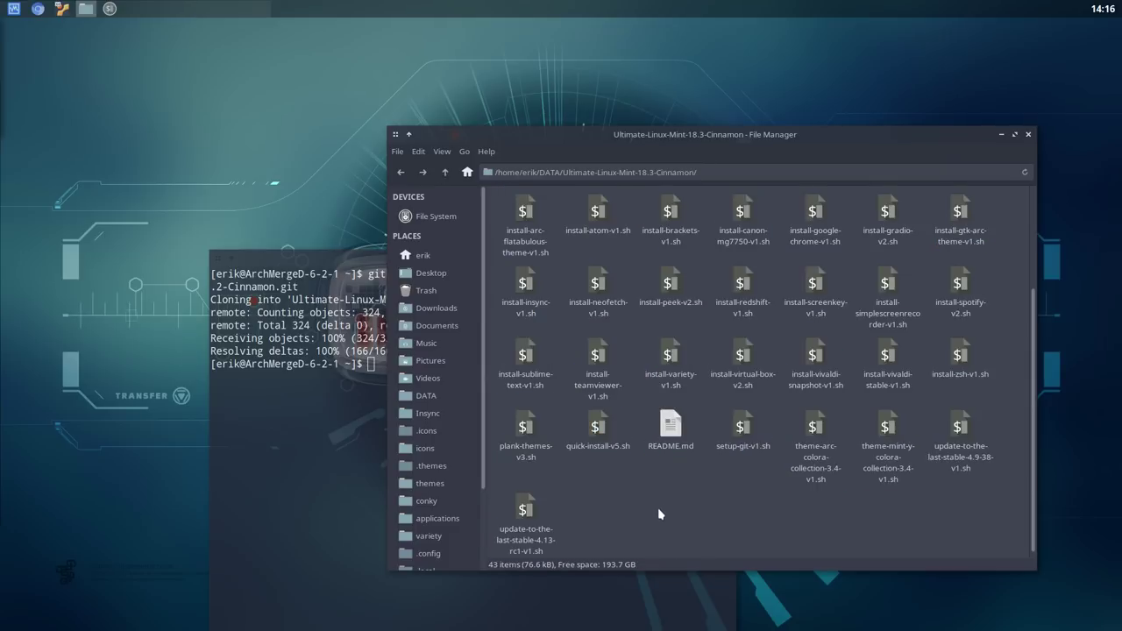
double_click(671, 427)
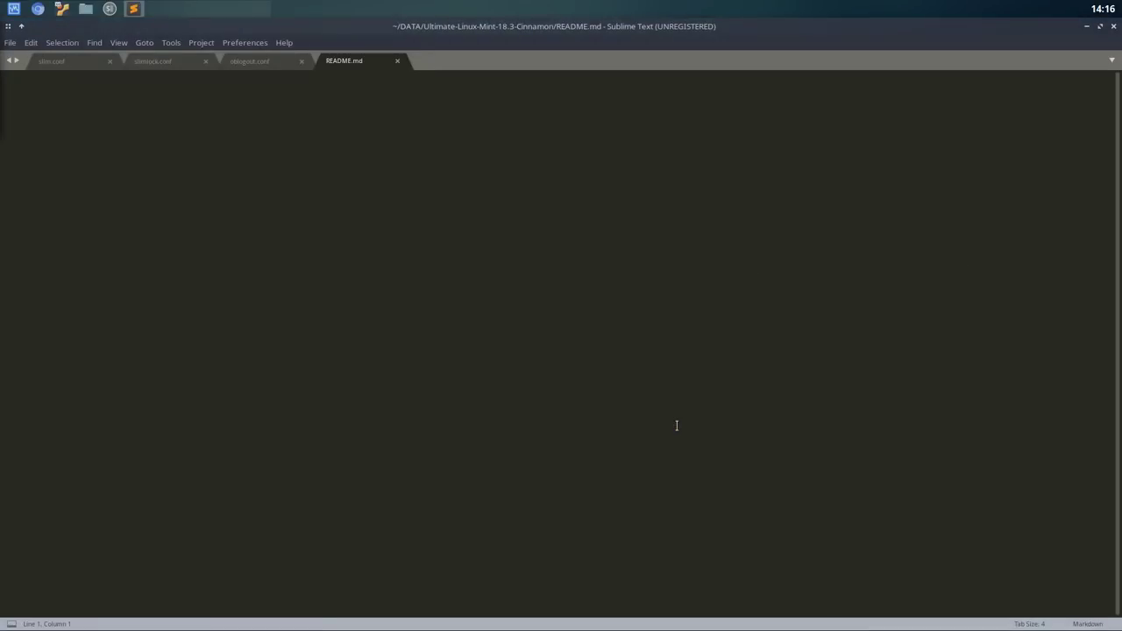
Change the README title to 18.3, removing the word Serena.
click(190, 76)
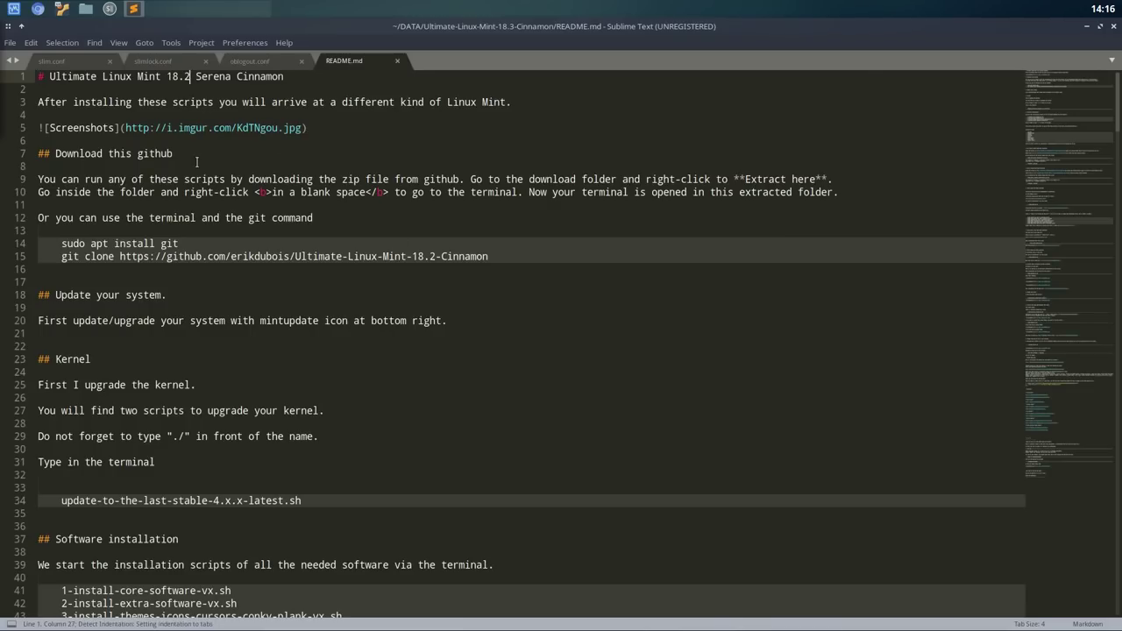
key(BackSpace)
text(3)
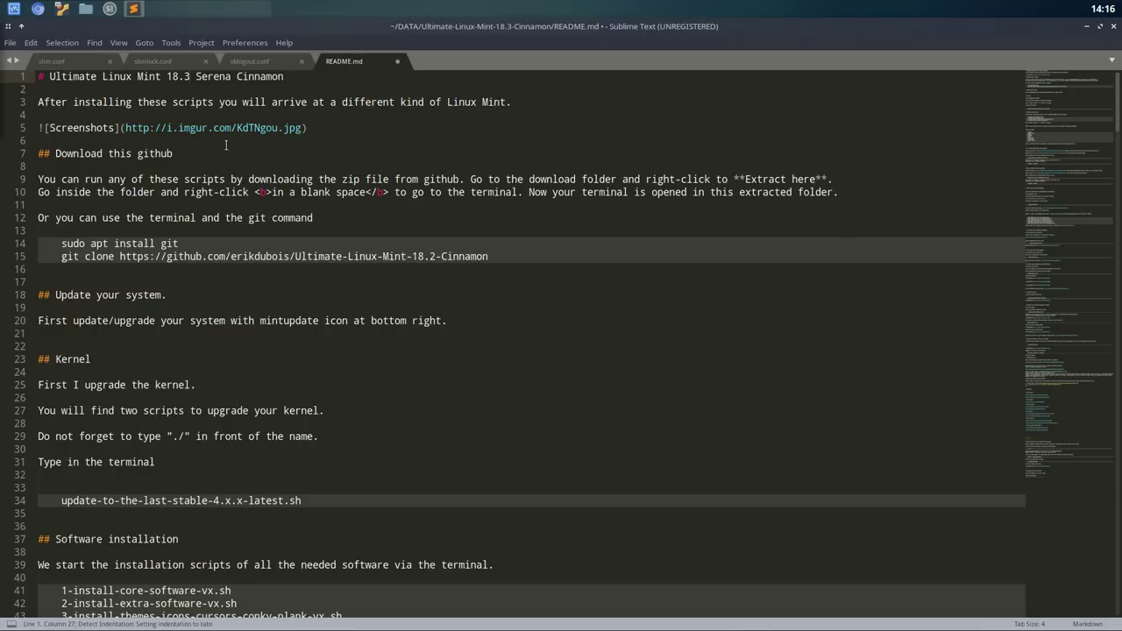
double_click(212, 76)
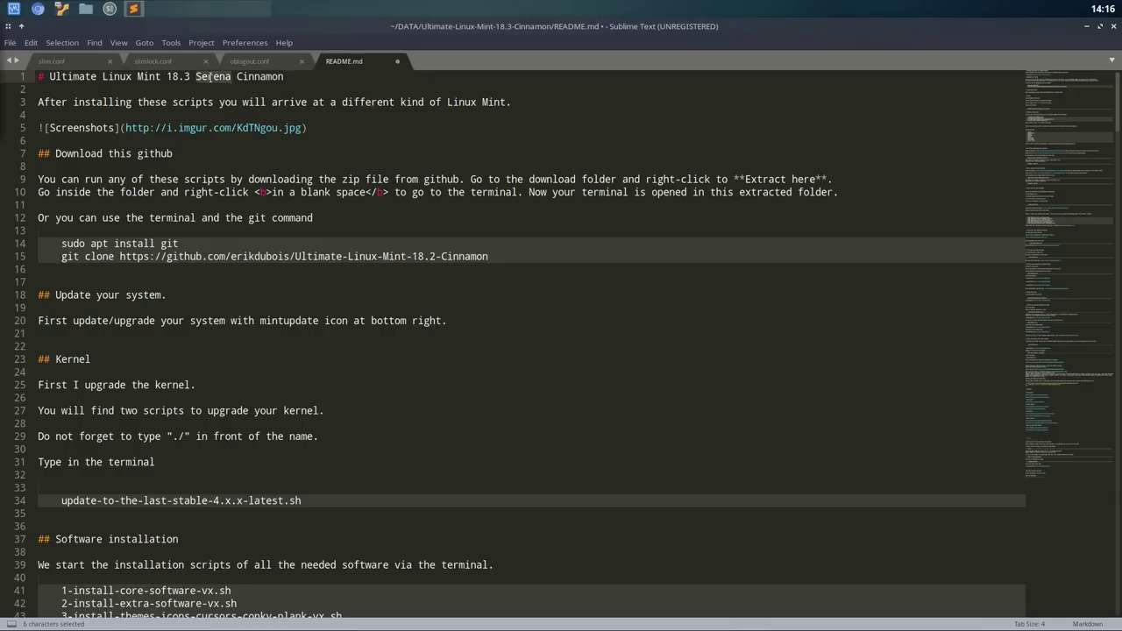
key(BackSpace)
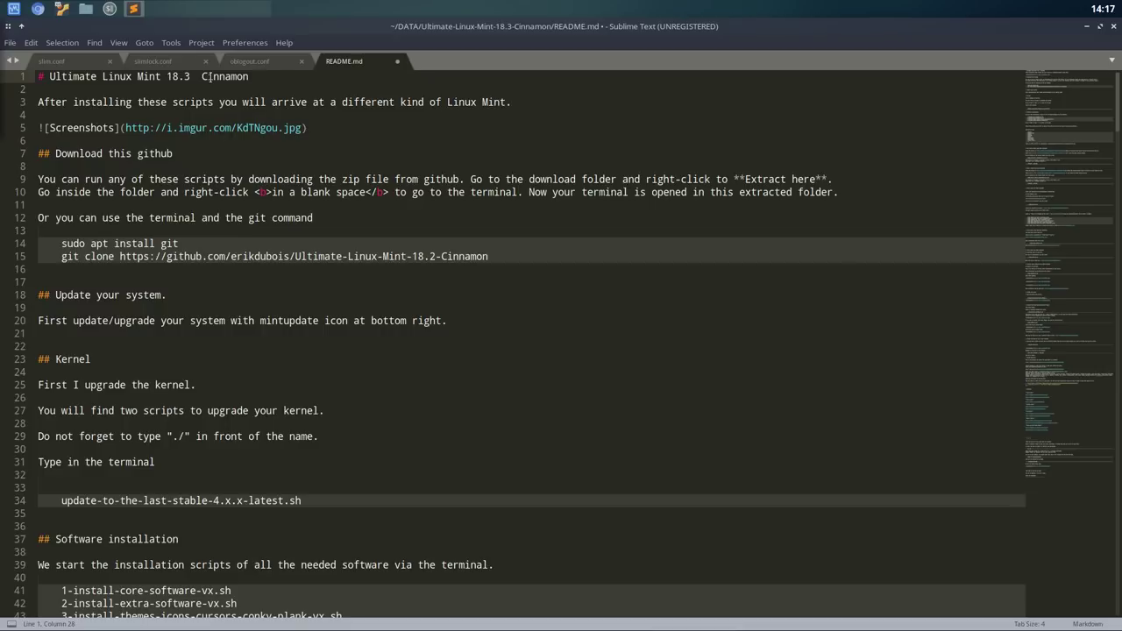
key(Delete)
click(38, 9)
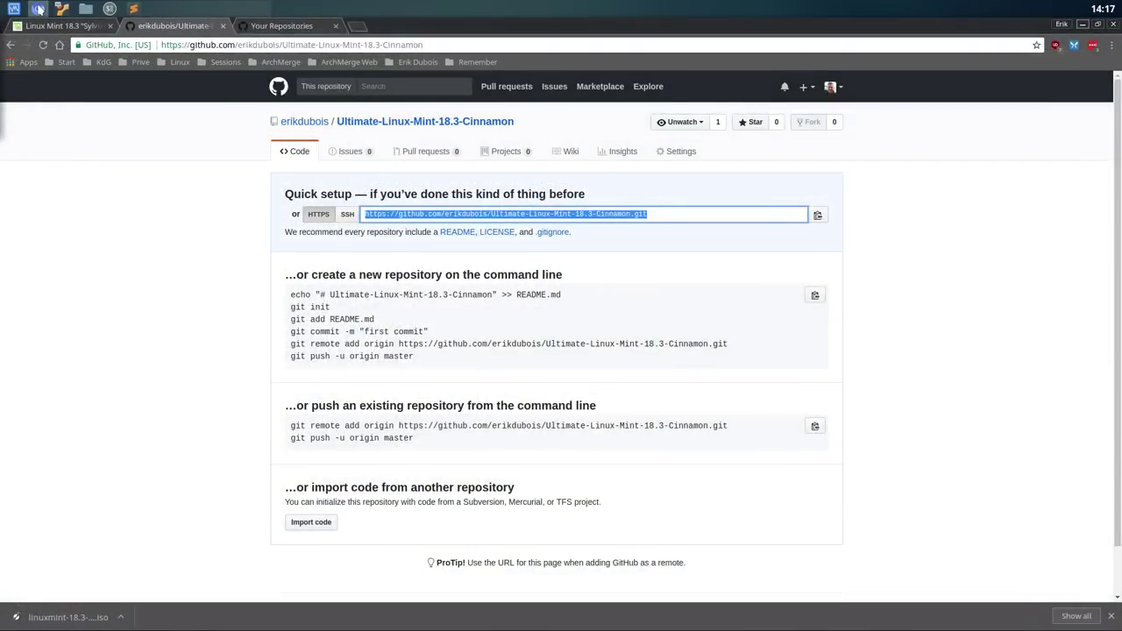
click(62, 26)
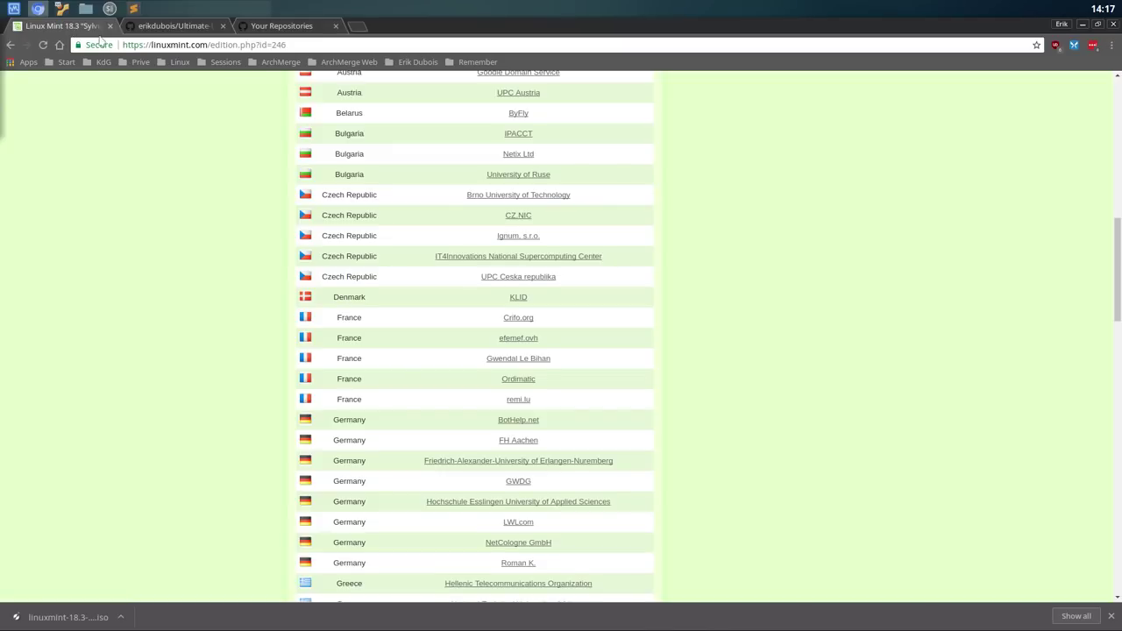
scroll(268, 255, up, 10)
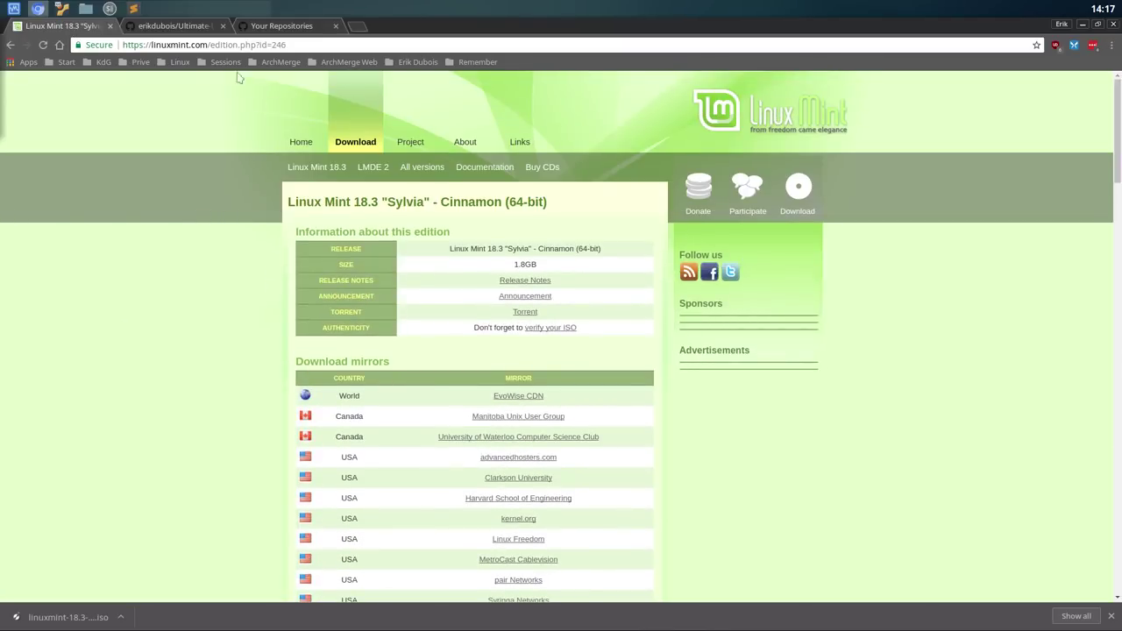
click(1082, 24)
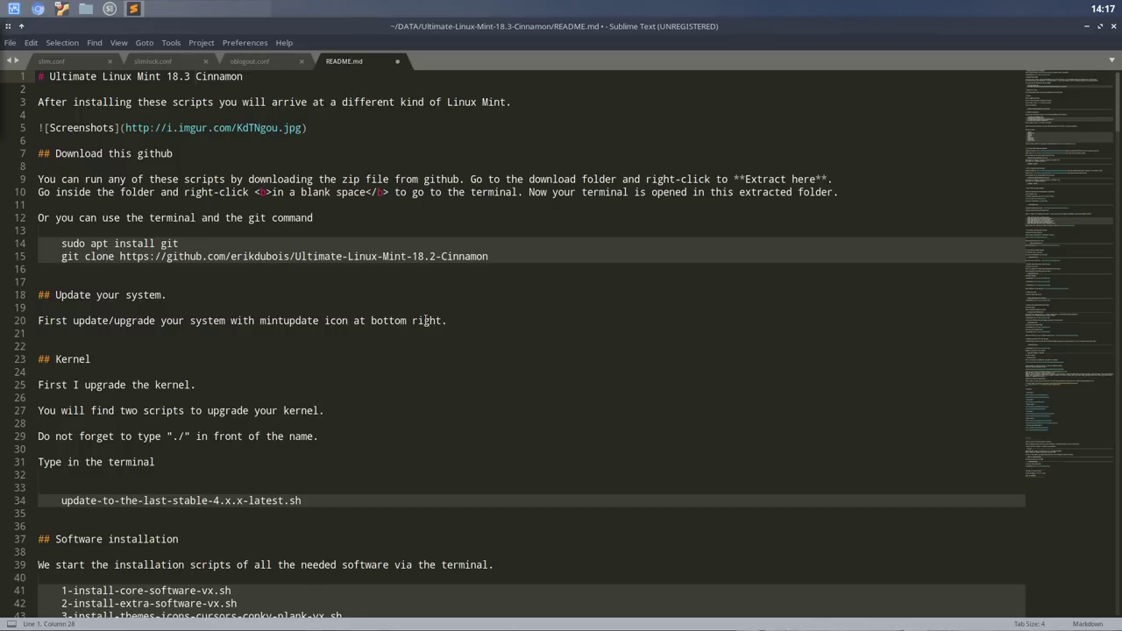
Change 18.2 to 18.3 in the git clone URL and search the file for '18.2'.
click(435, 257)
key(BackSpace)
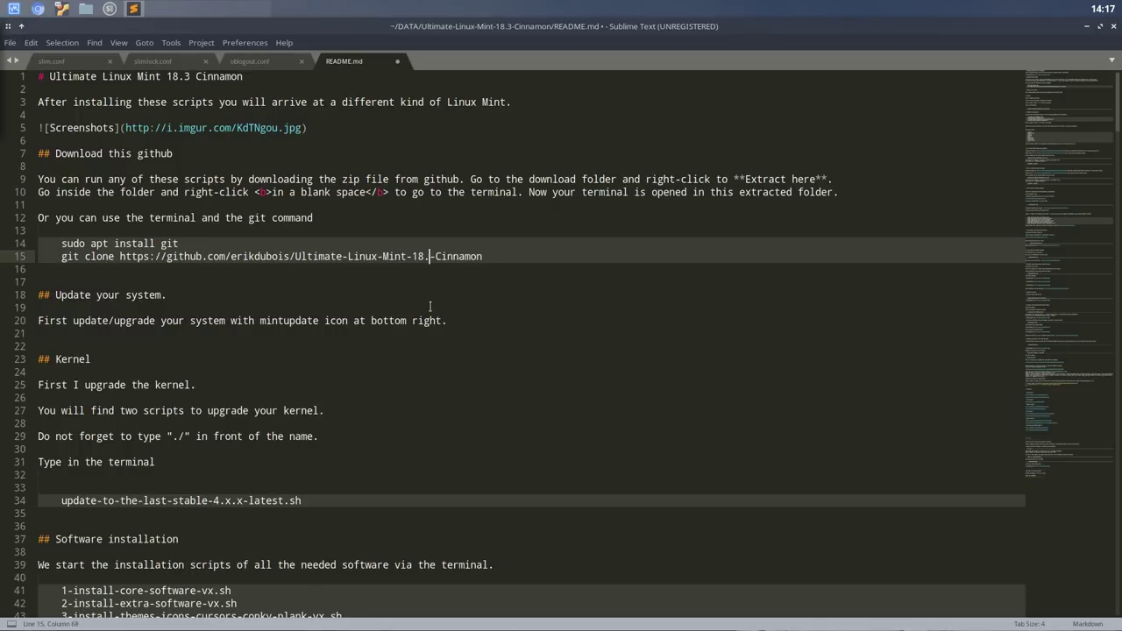
text(3)
click(427, 306)
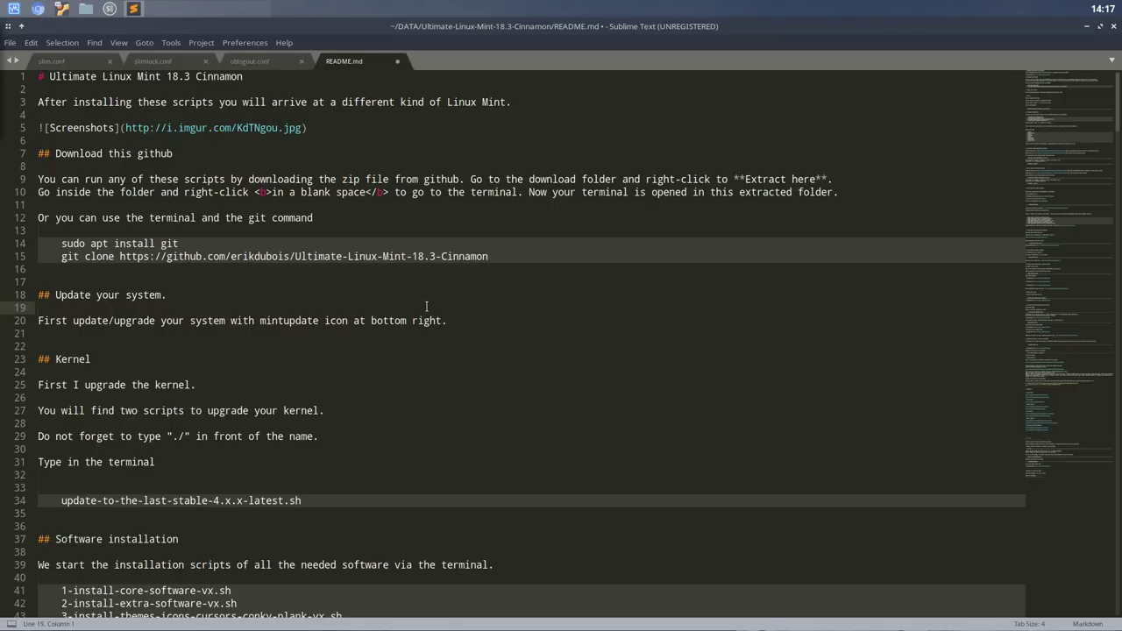
key(ctrl+f)
text(18.2)
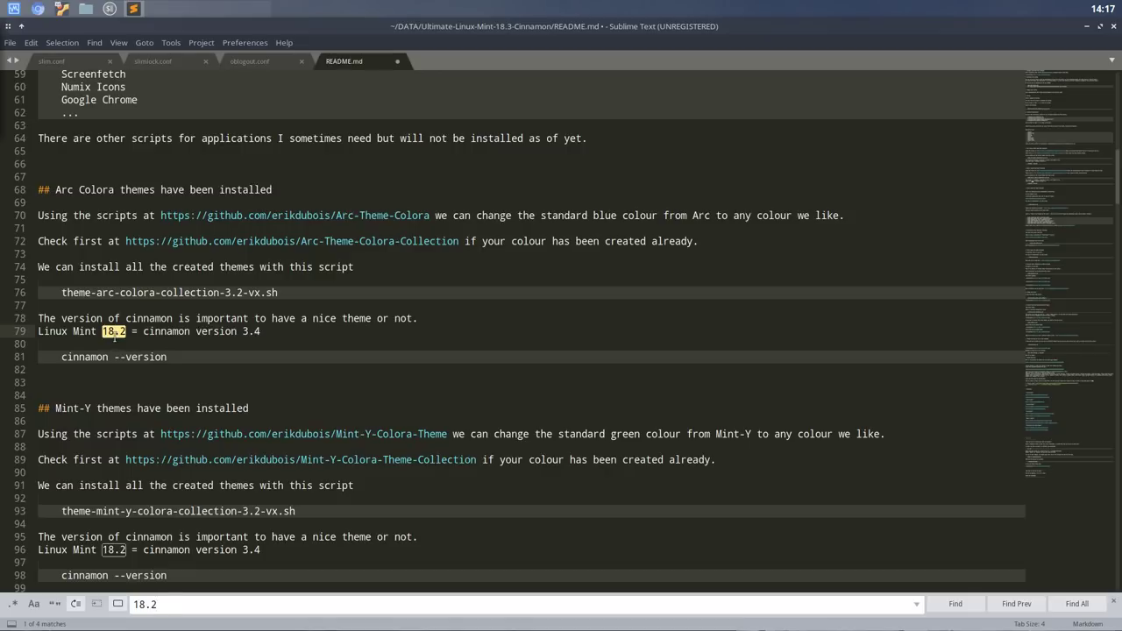
click(126, 336)
Run 'cinnamon --version' in a terminal on the Linux Mint 18.3 VM, confirming Cinnamon 3.6.6.
click(13, 9)
click(13, 9)
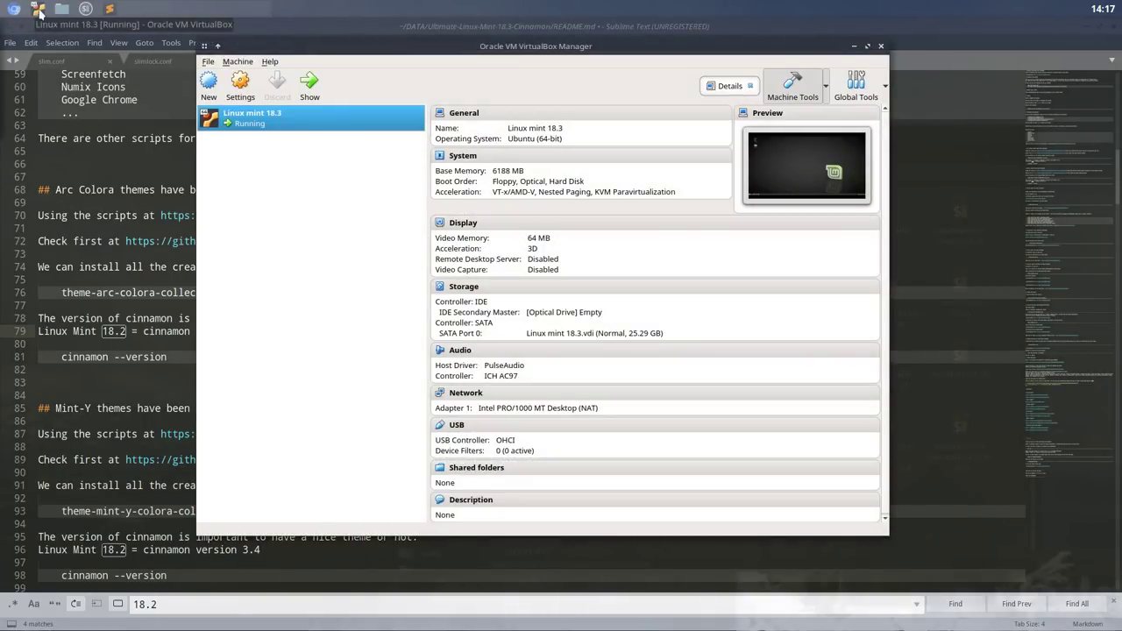
click(105, 22)
right_click(382, 271)
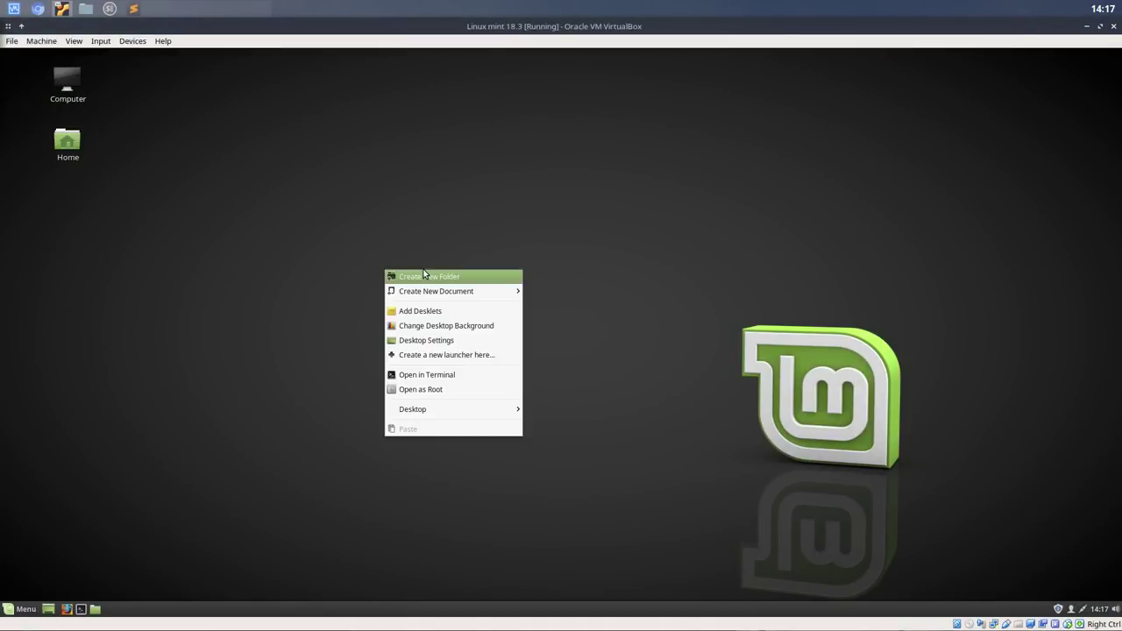
click(442, 375)
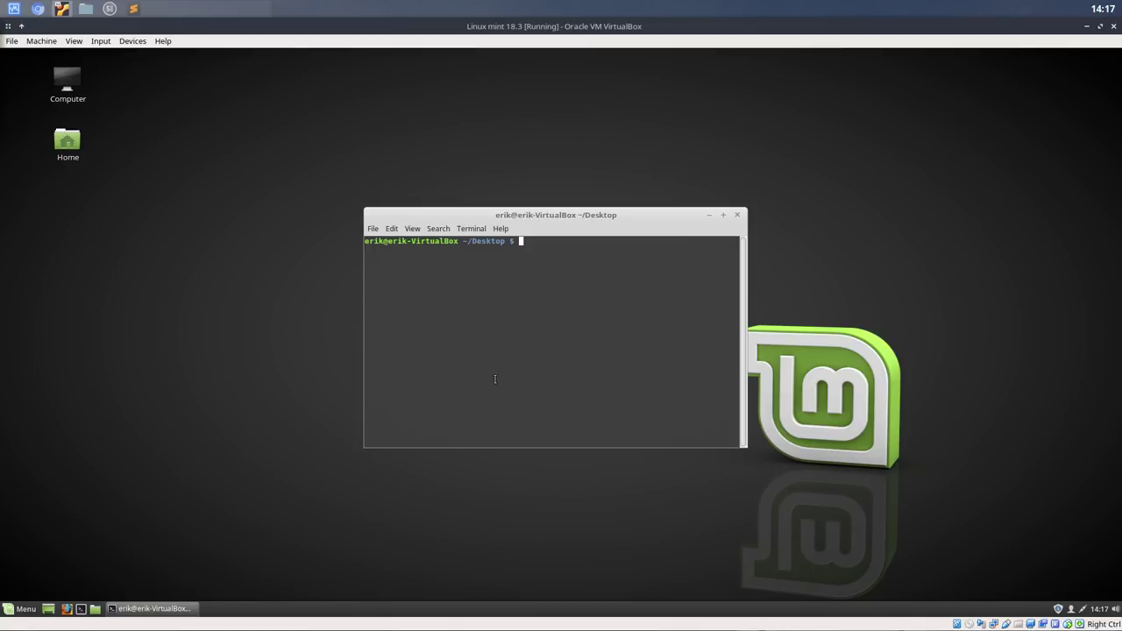
text(cinnamon --version)
key(Return)
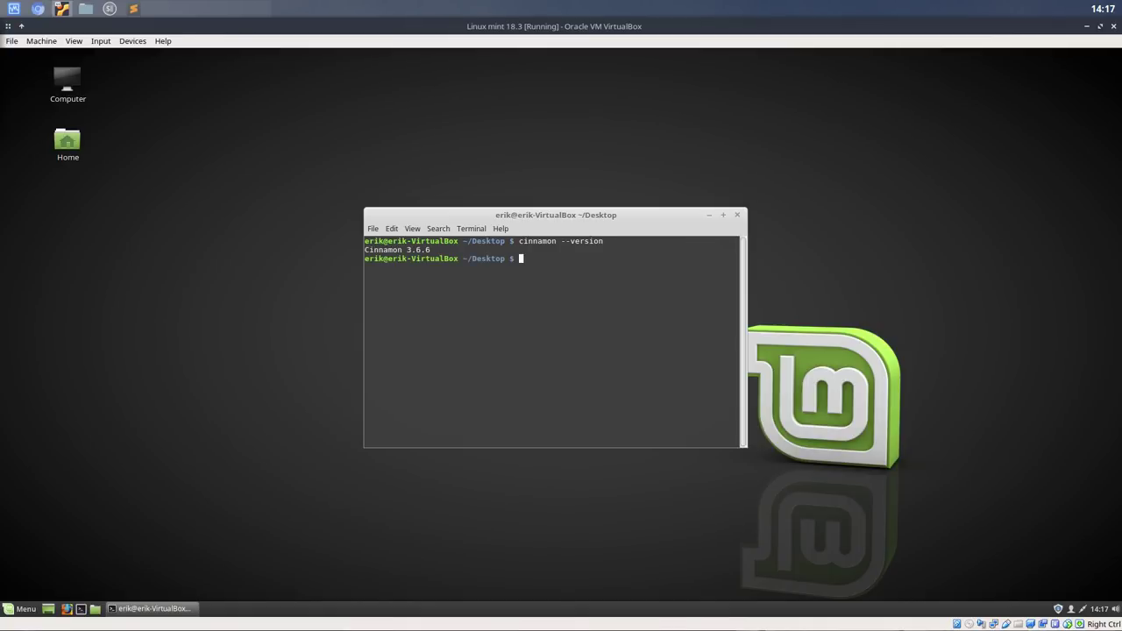
click(1087, 26)
click(102, 266)
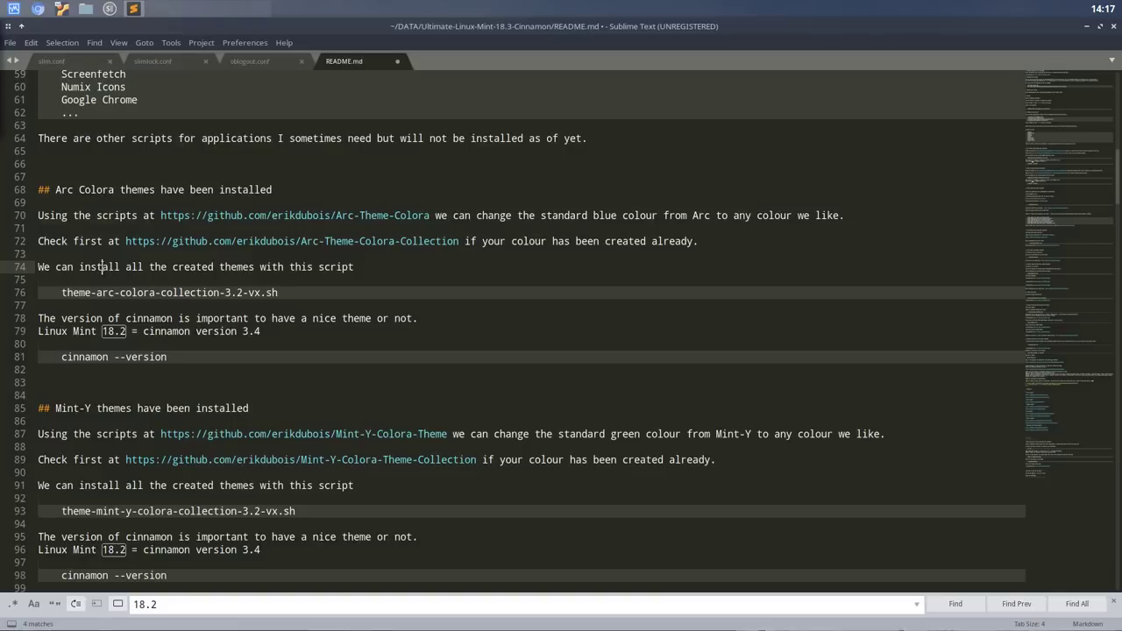
Change line 79 to 'Linux Mint 18.3 = cinnamon version 3.6.6'.
click(259, 336)
key(BackSpace)
text(6.6.)
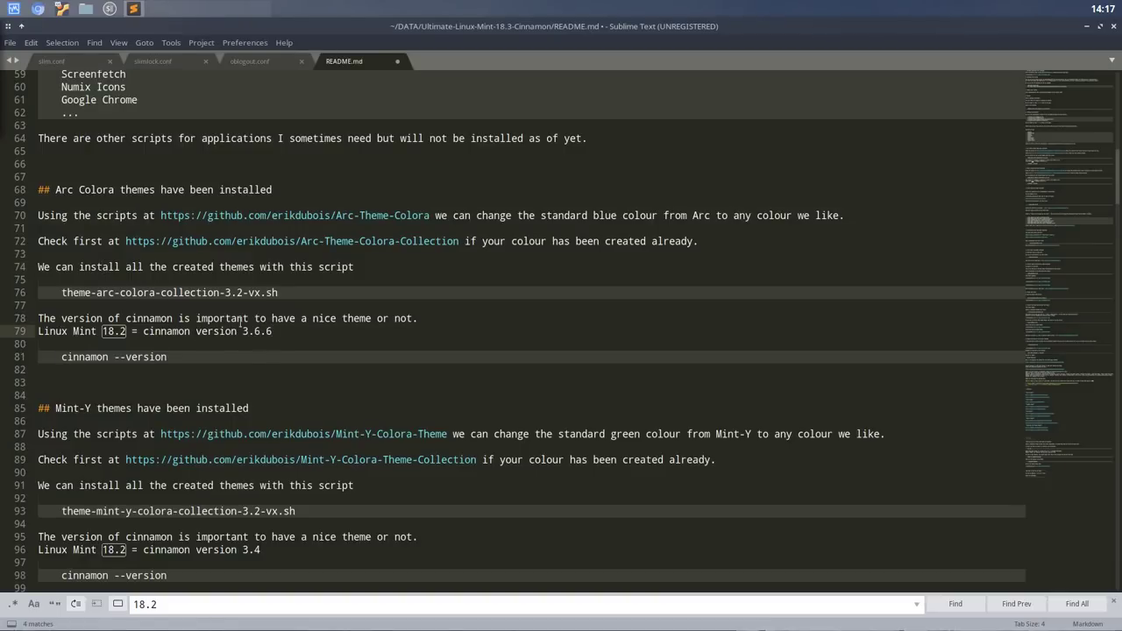
click(126, 332)
key(BackSpace)
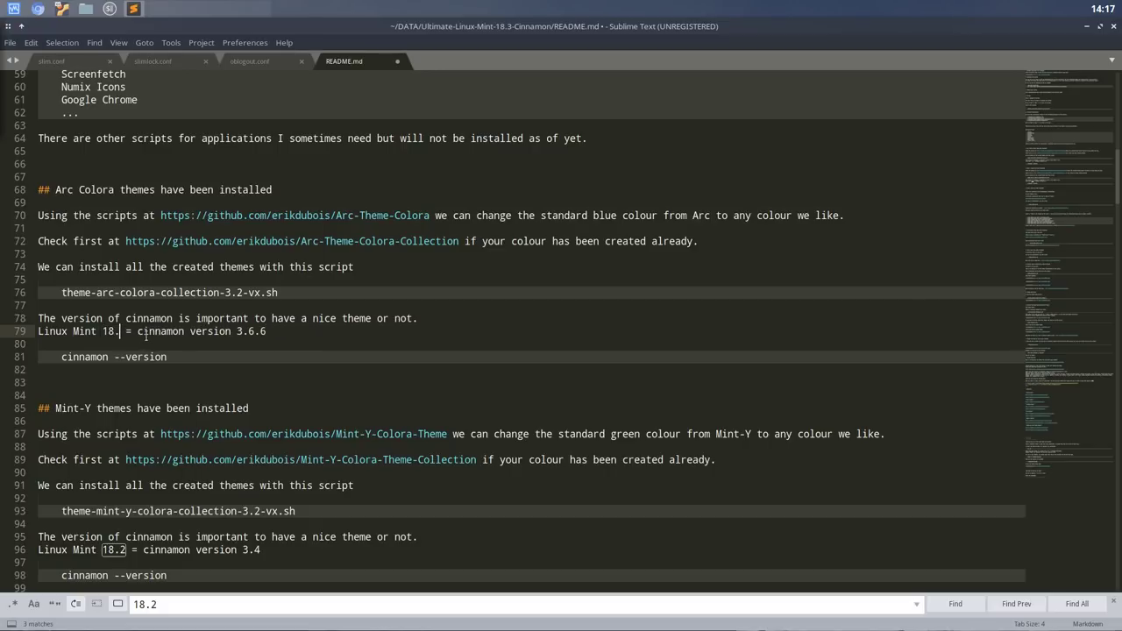
text(3)
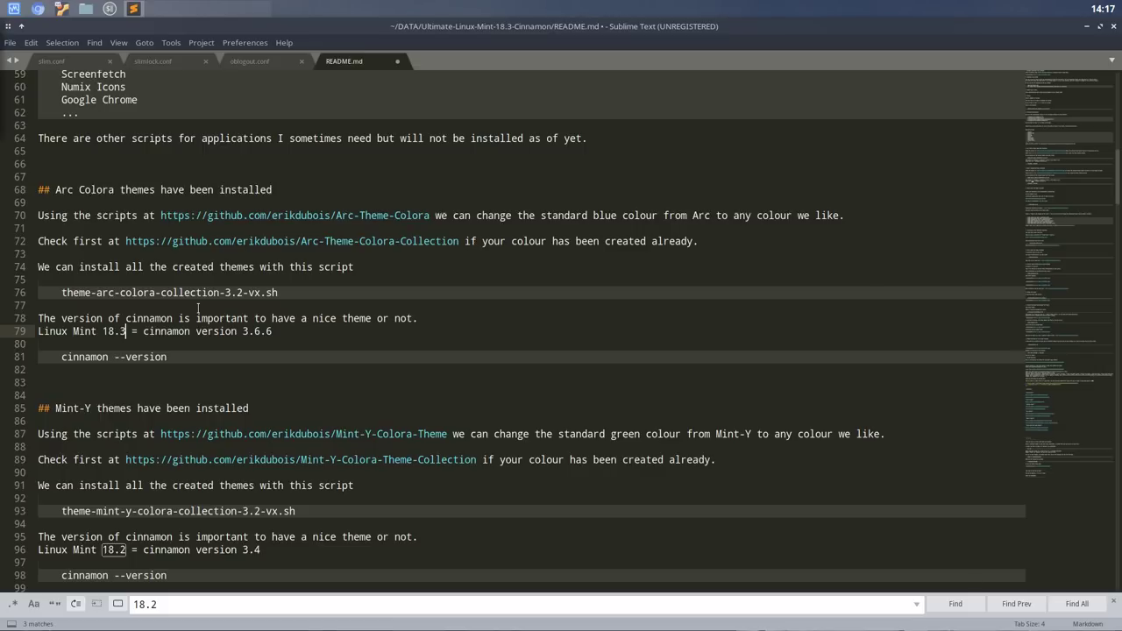
click(235, 293)
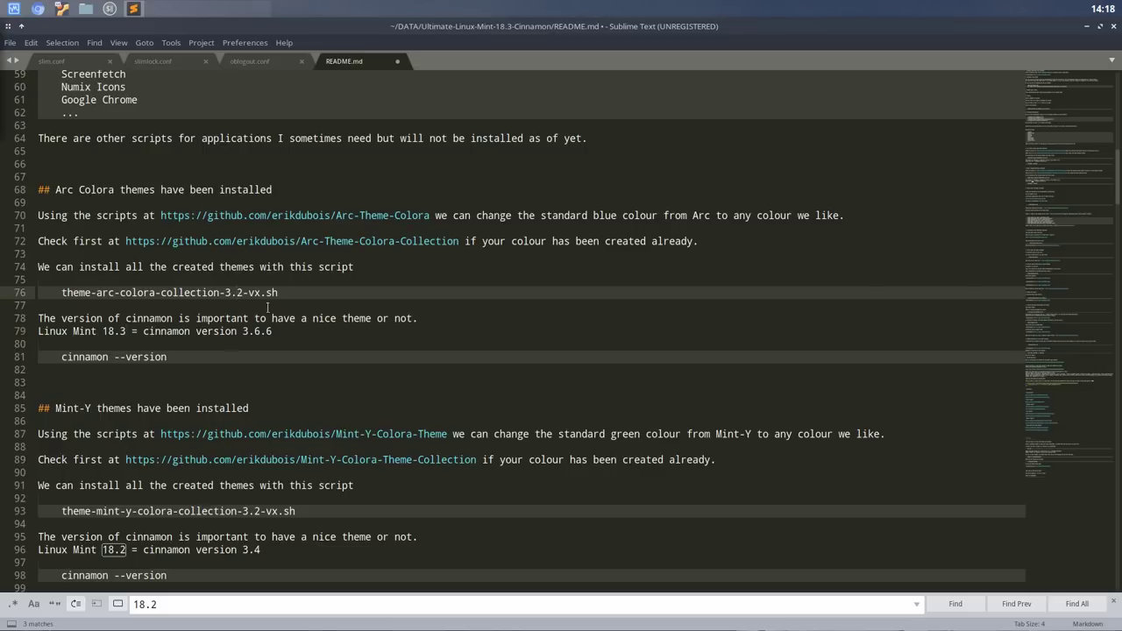
click(225, 297)
click(236, 293)
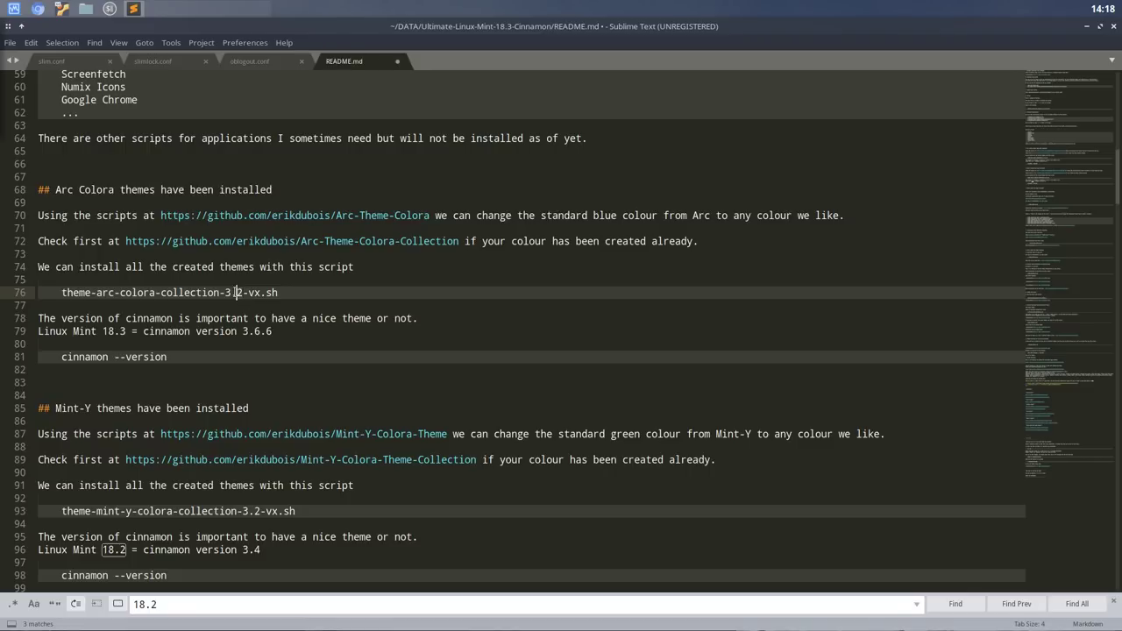
click(235, 319)
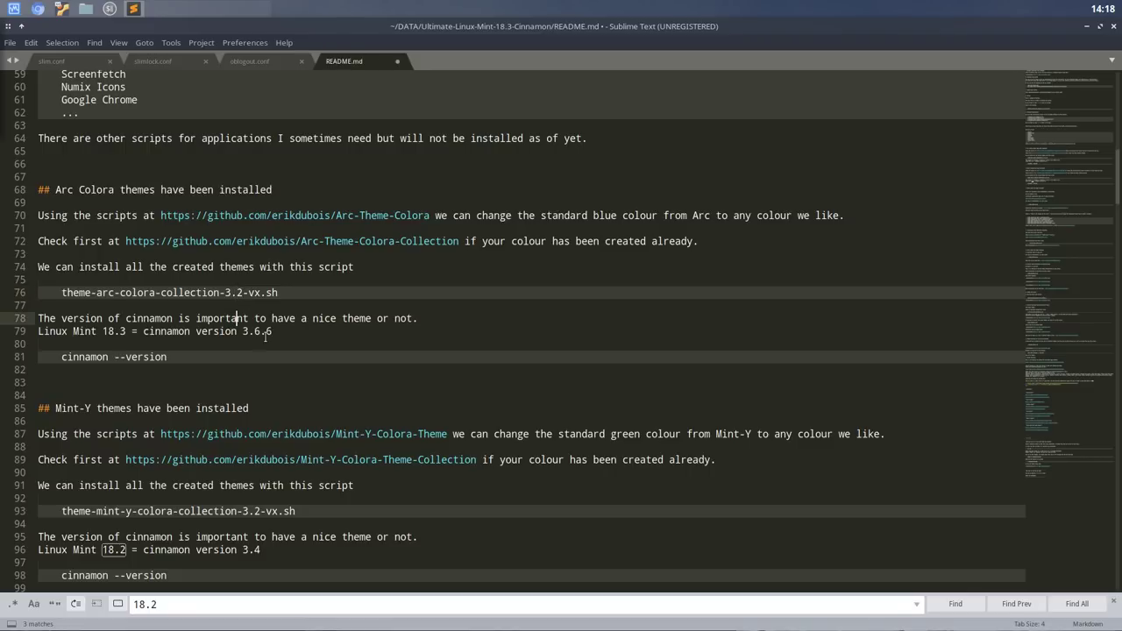
scroll(266, 335, down, 4)
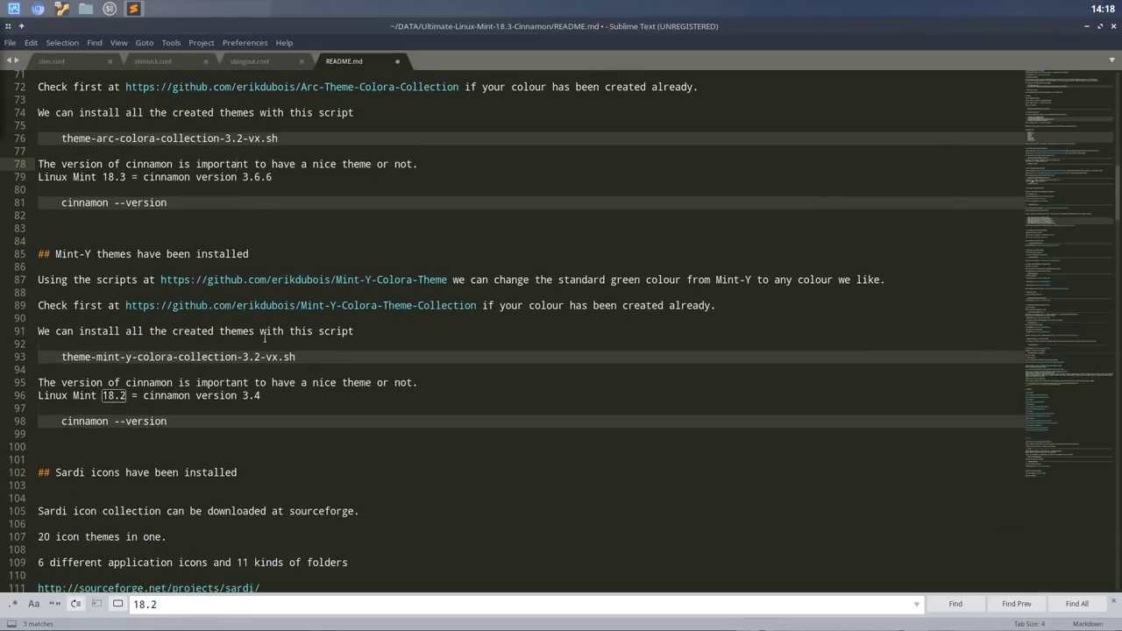
scroll(265, 338, down, 3)
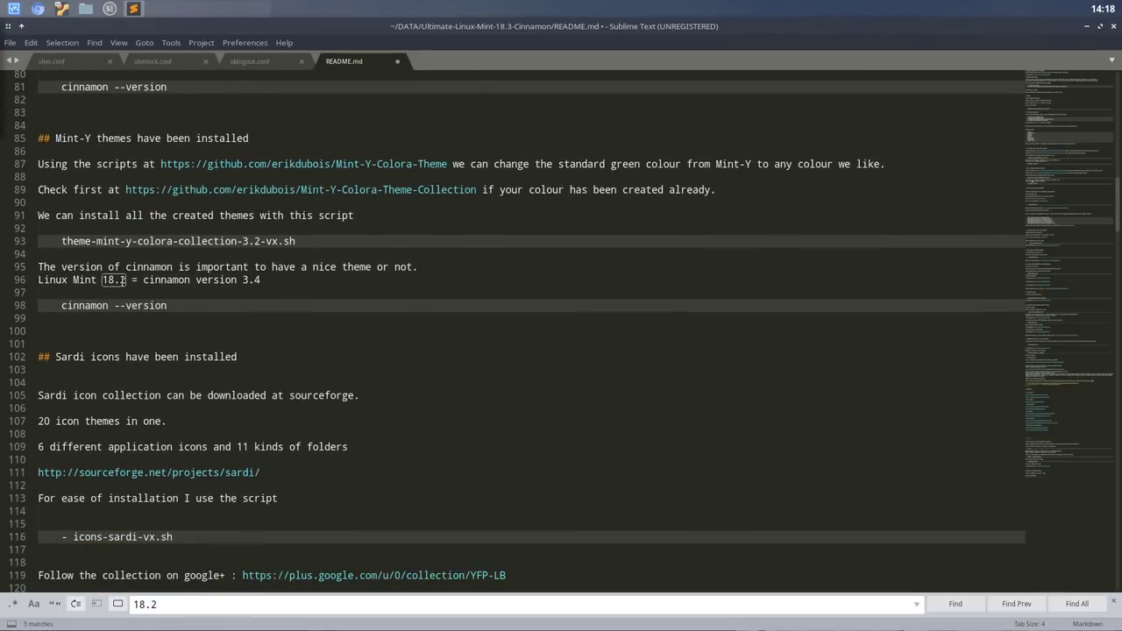
key(shift+Down)
Update the version note on line 96 from 18.2 to 18.3 and cinnamon 3.4 to 3.6.6.
click(123, 281)
key(BackSpace)
text(3)
key(BackSpace)
text(6.5)
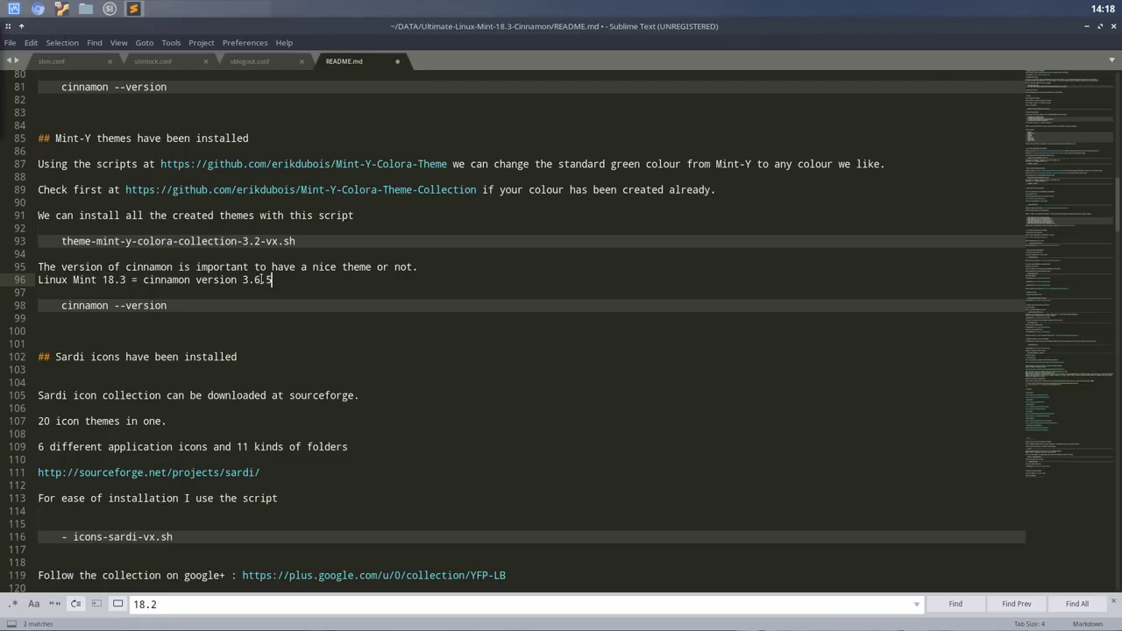
key(BackSpace)
text(6)
click(267, 305)
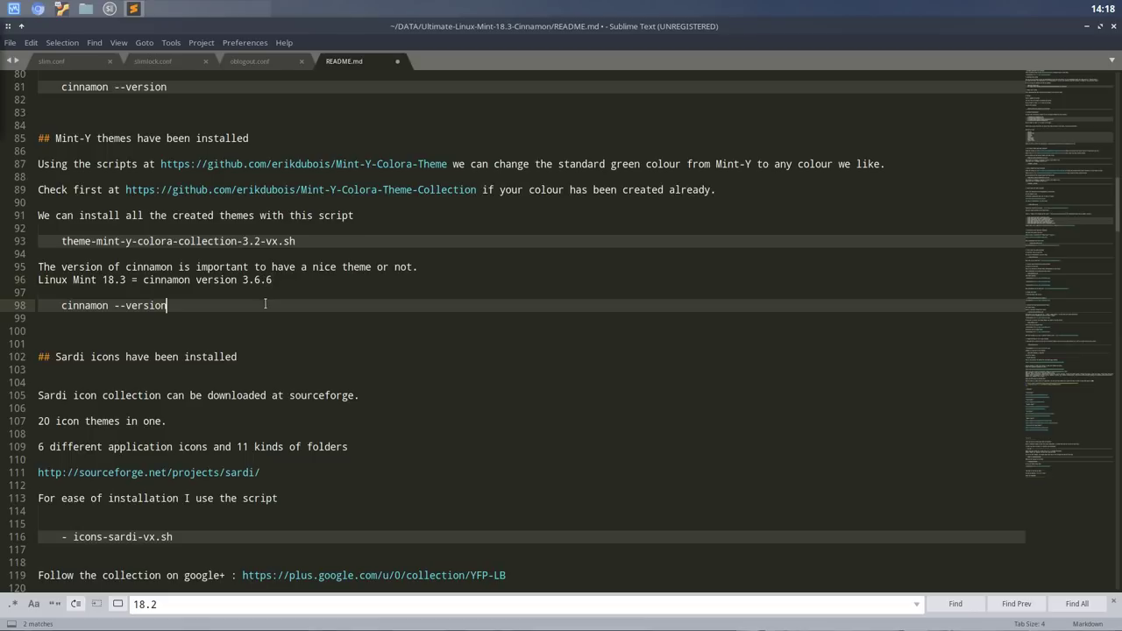
Check the remaining 18.2 mentions near line 249, then save README.md and close Sublime Text.
scroll(268, 305, down, 5)
scroll(267, 305, down, 10)
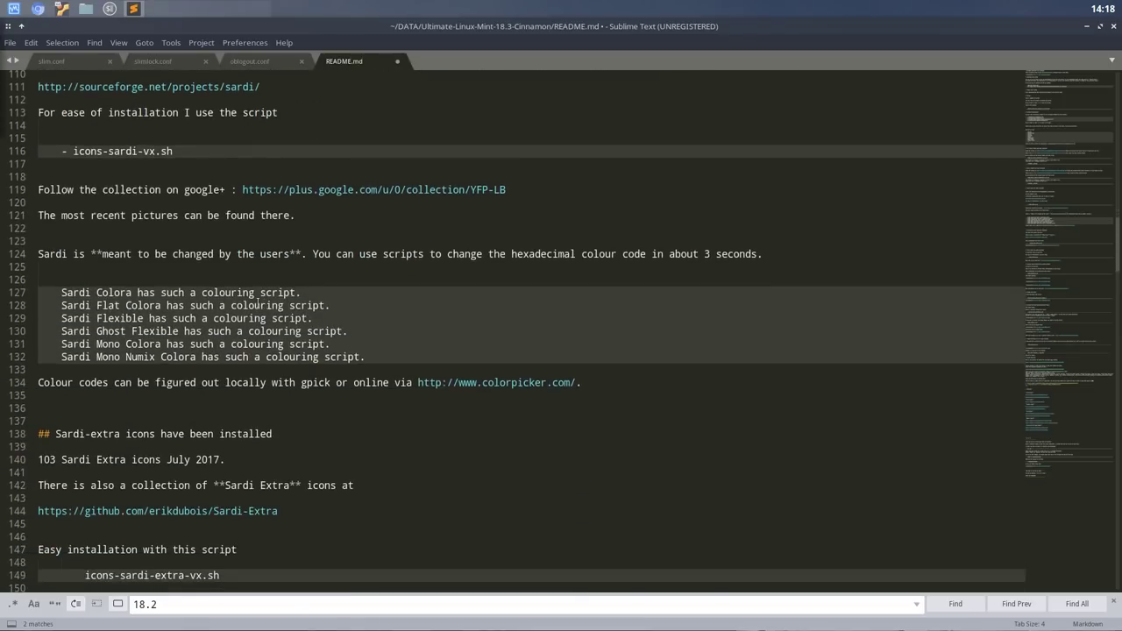
scroll(252, 302, down, 9)
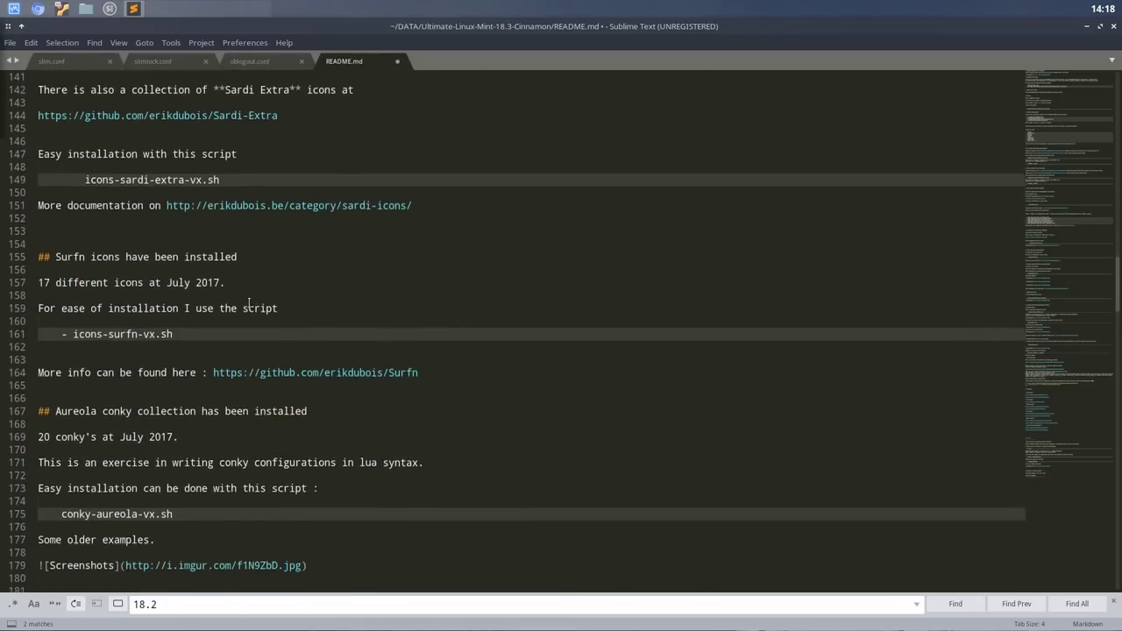
scroll(249, 303, down, 16)
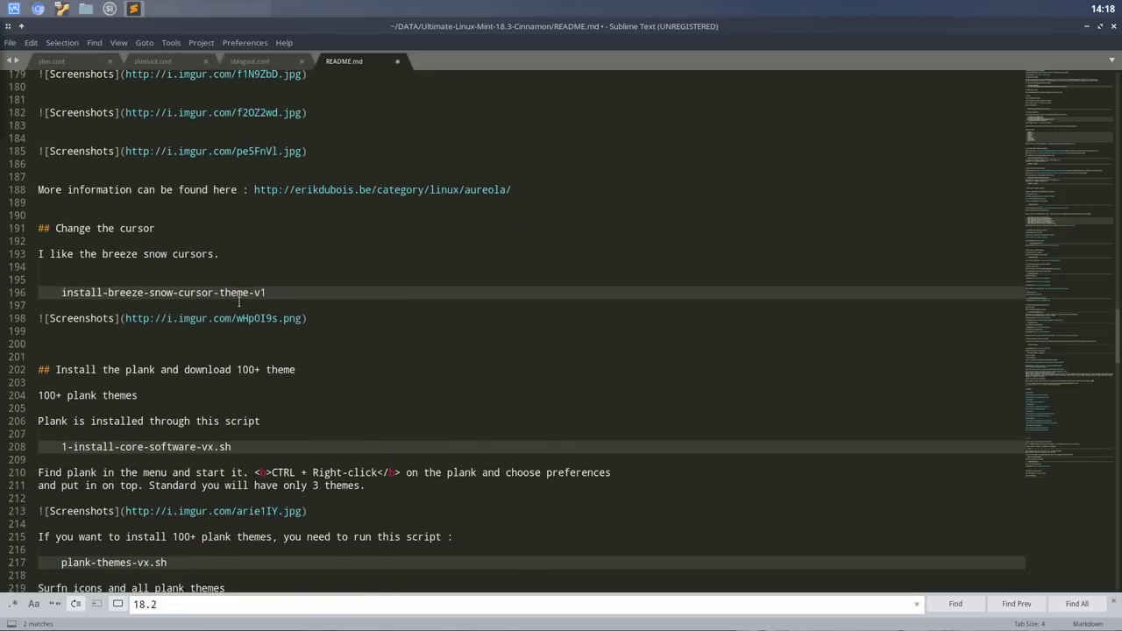
scroll(238, 301, down, 15)
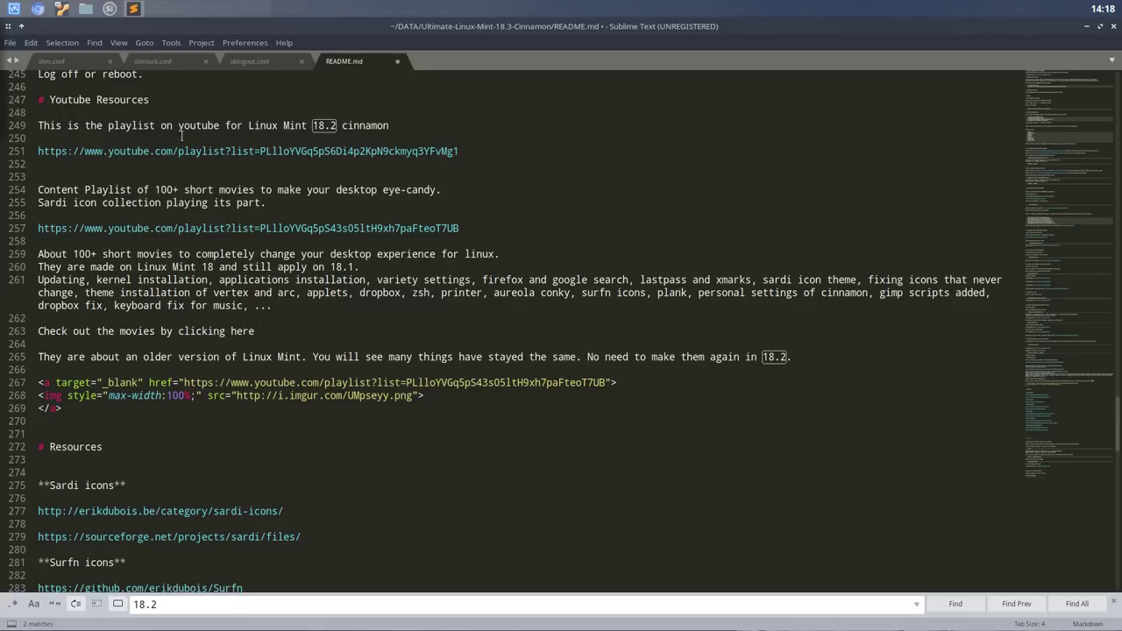
click(339, 126)
scroll(276, 259, down, 10)
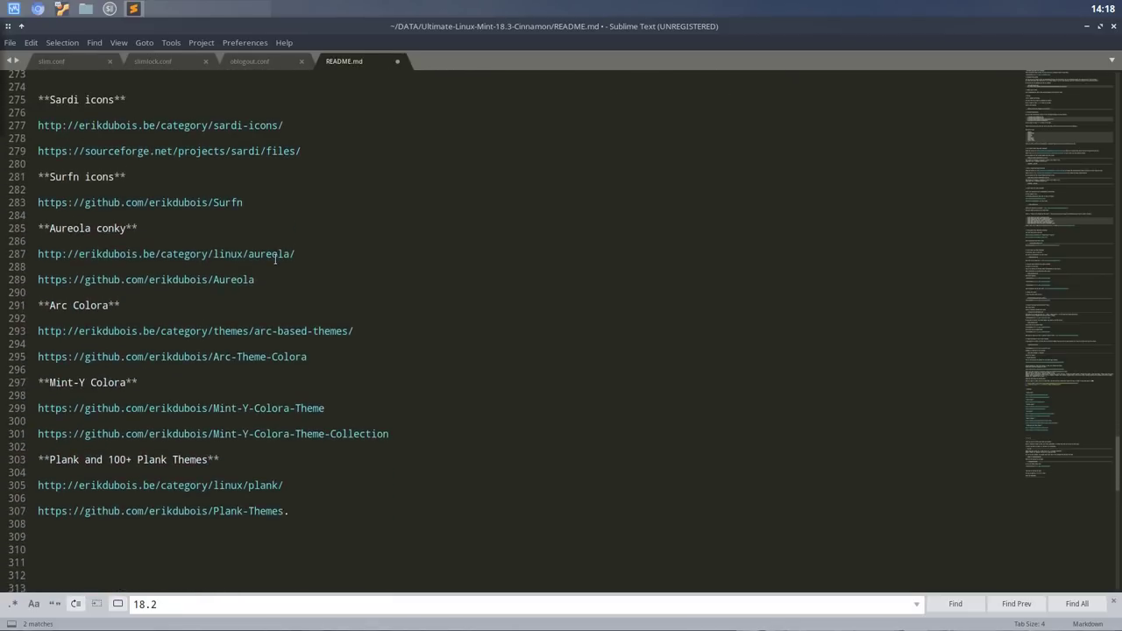
scroll(275, 259, down, 10)
scroll(275, 258, up, 20)
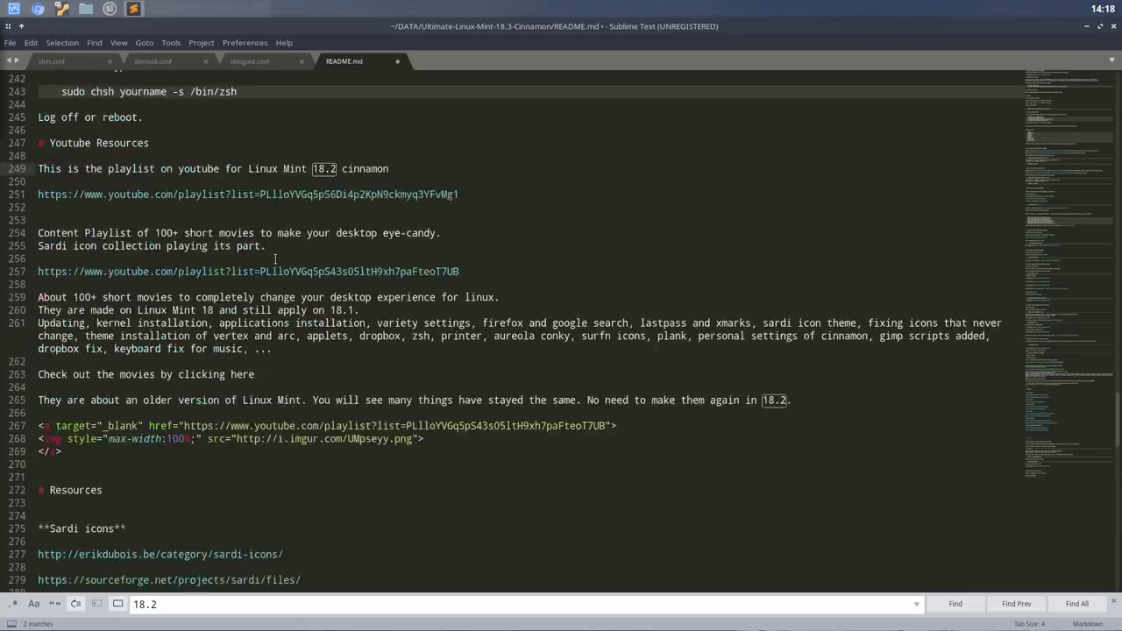
scroll(276, 259, up, 20)
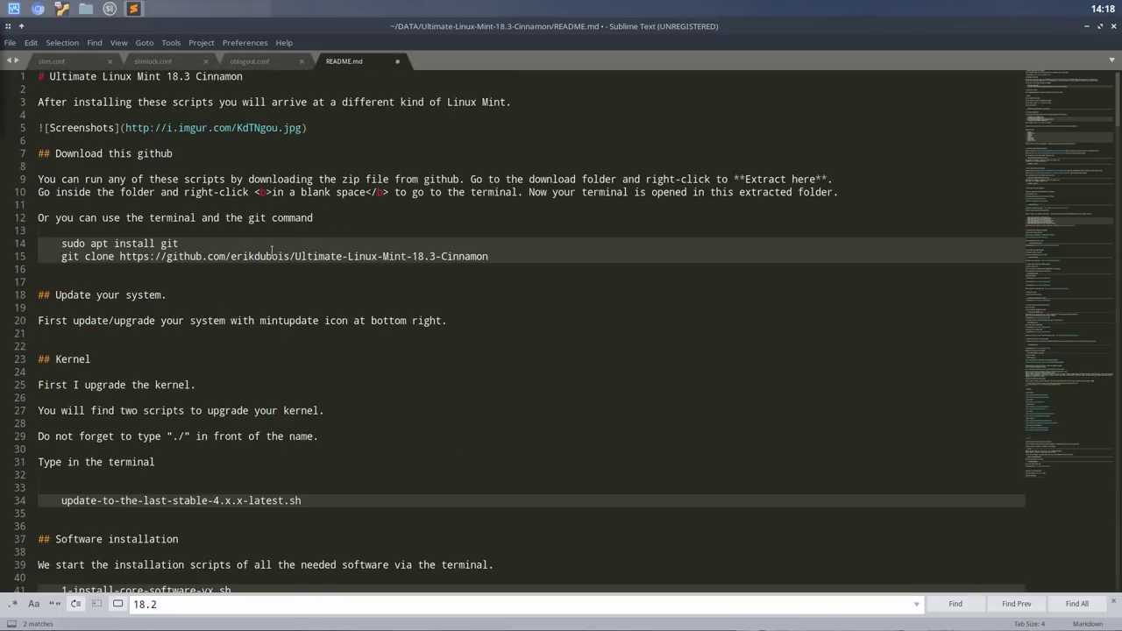
click(144, 137)
key(ctrl+s)
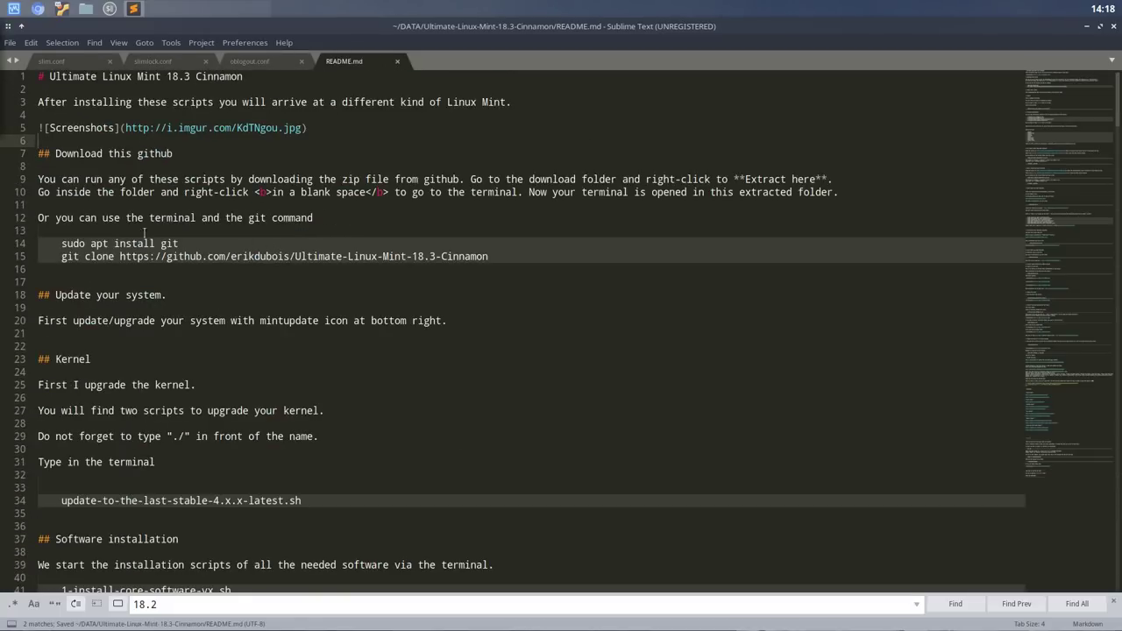
click(1115, 28)
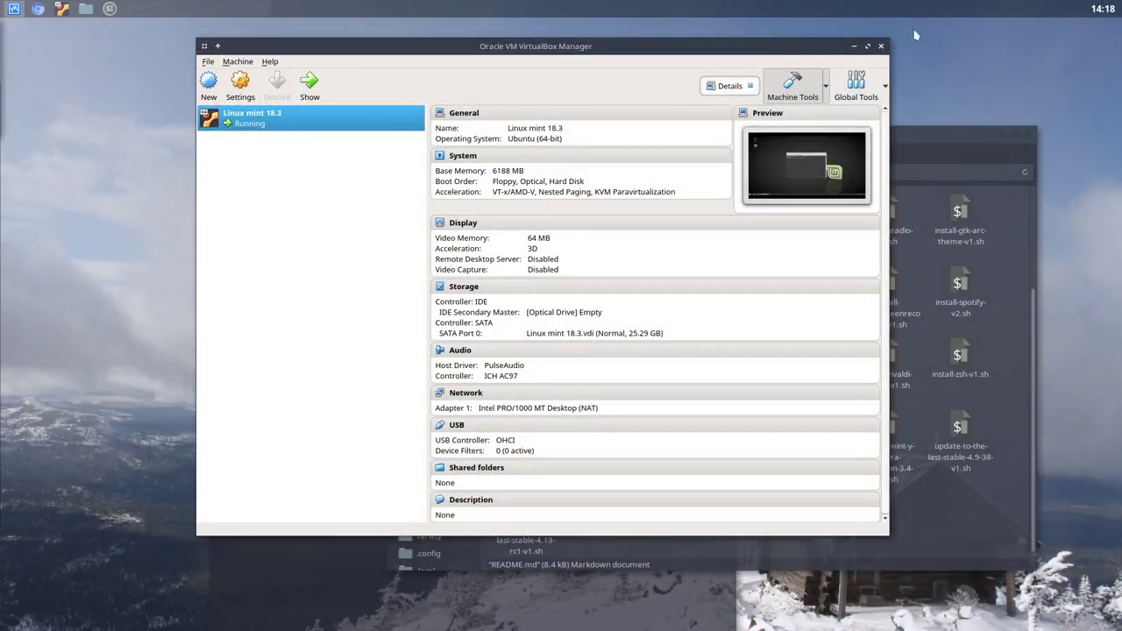
Briefly reopen README.md, close it, and move the file manager window up and left.
click(913, 556)
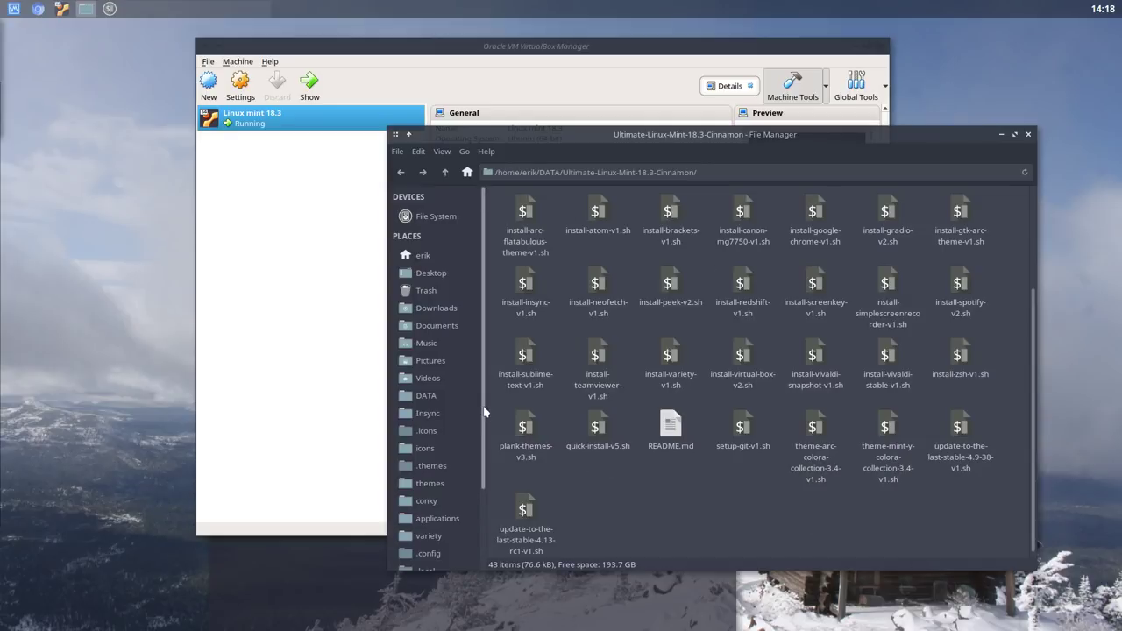
double_click(673, 445)
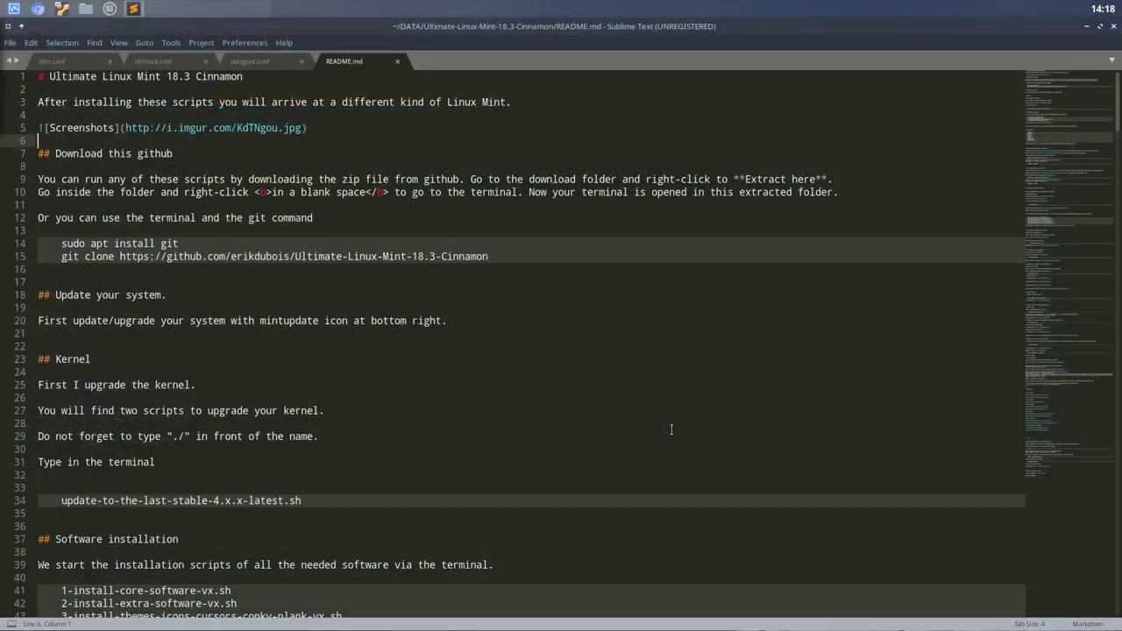
click(185, 75)
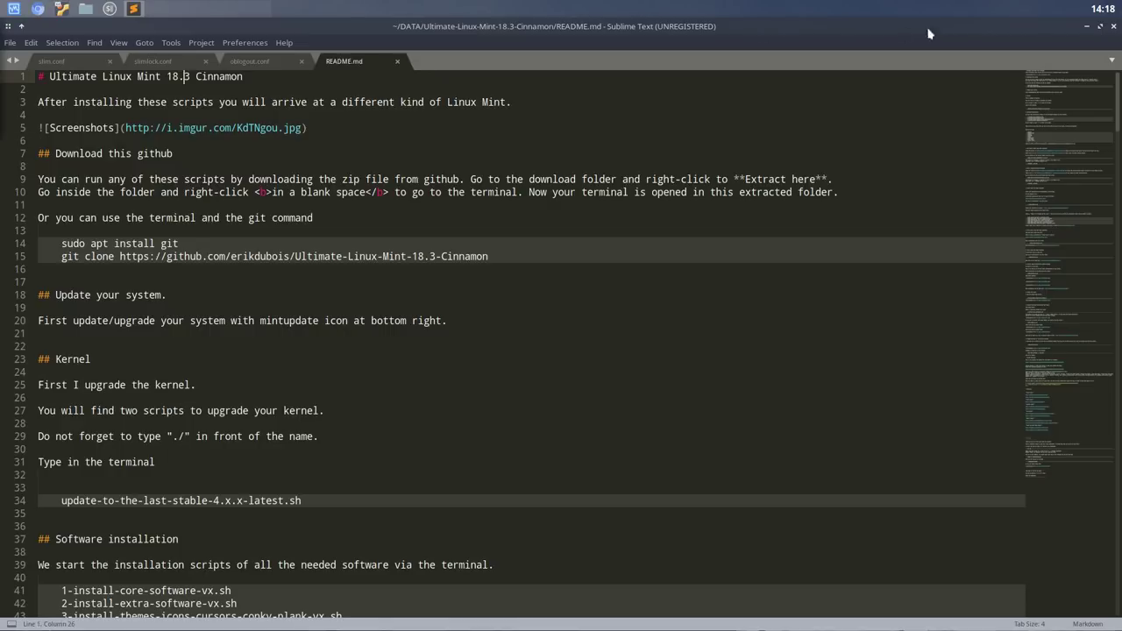
click(1112, 27)
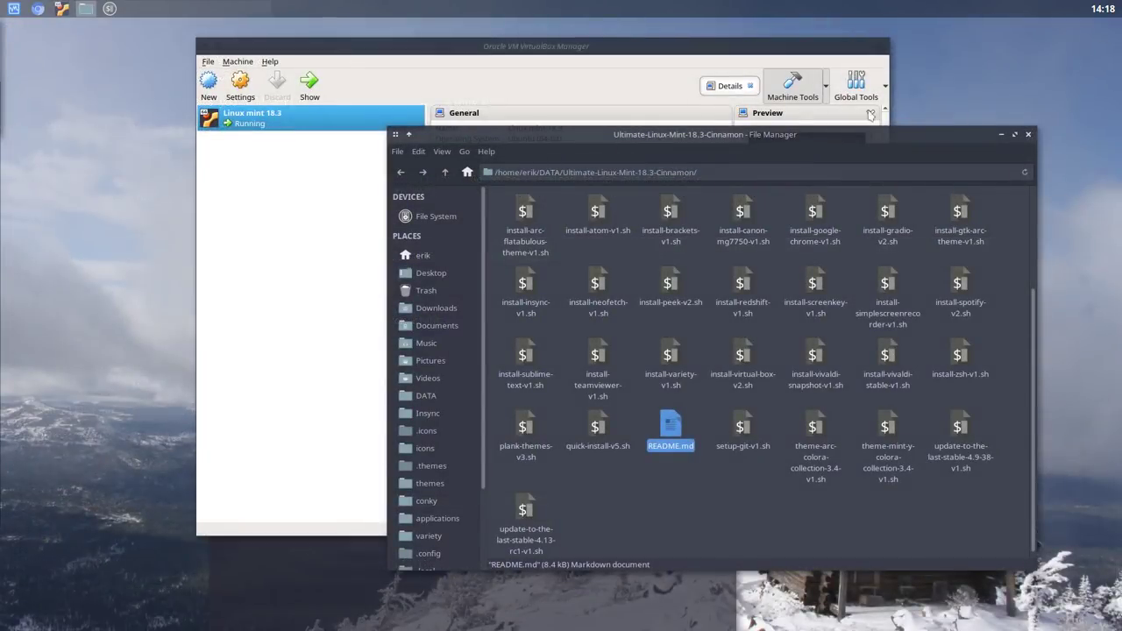
drag(750, 126, 413, 58)
click(371, 441)
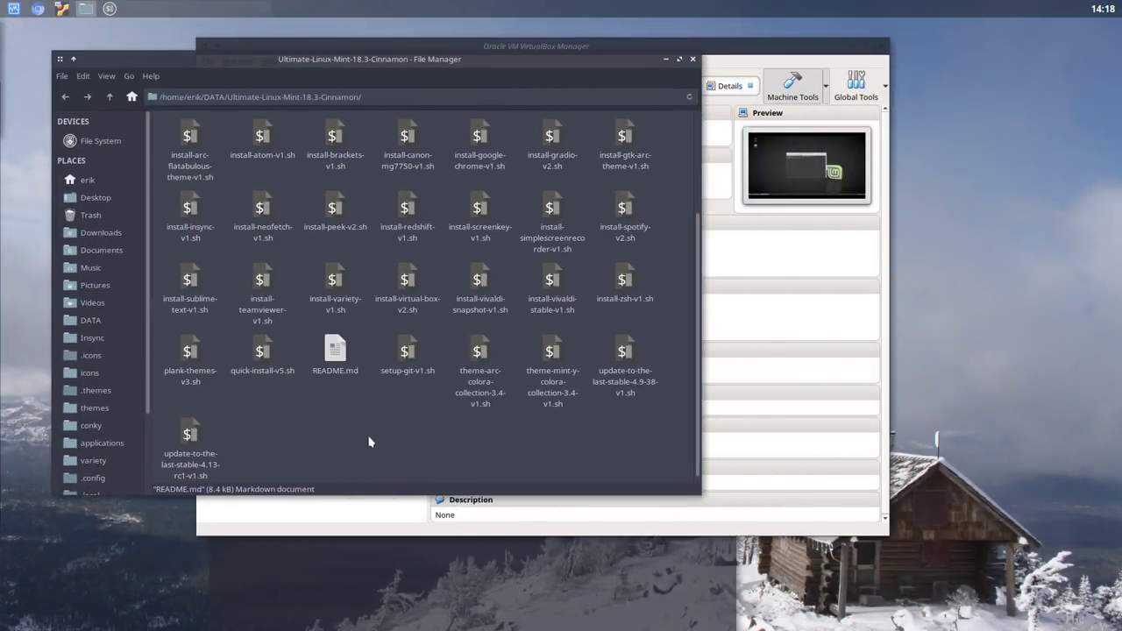
Open setup-git-v1.sh and review its git user name and e-mail settings.
click(407, 355)
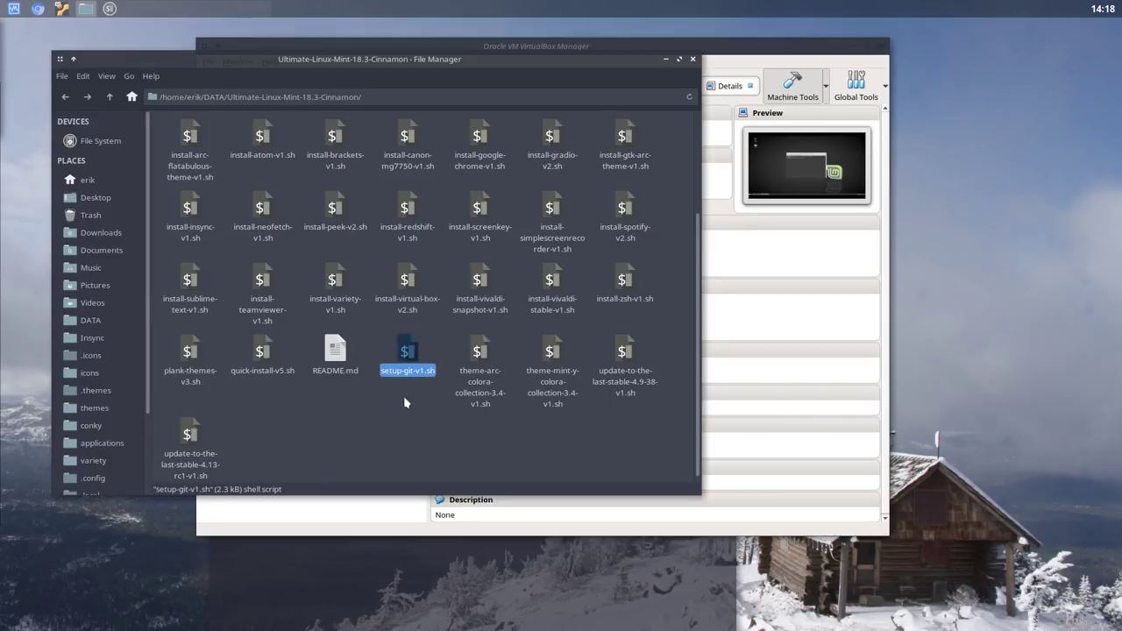
double_click(408, 362)
scroll(394, 356, down, 13)
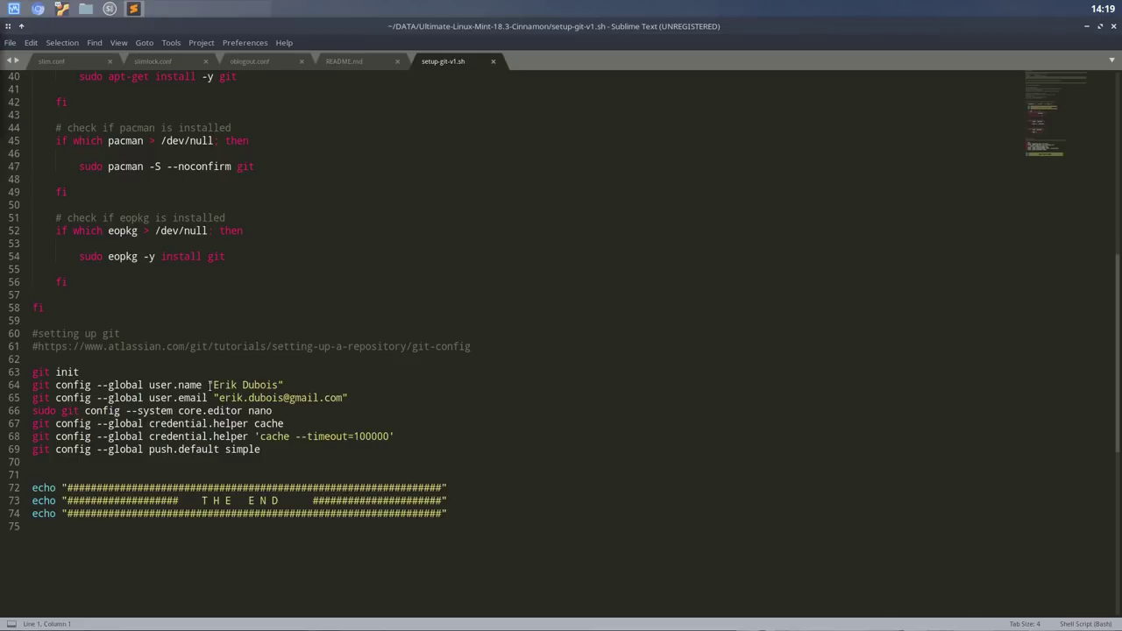
drag(209, 385, 305, 378)
drag(218, 400, 348, 398)
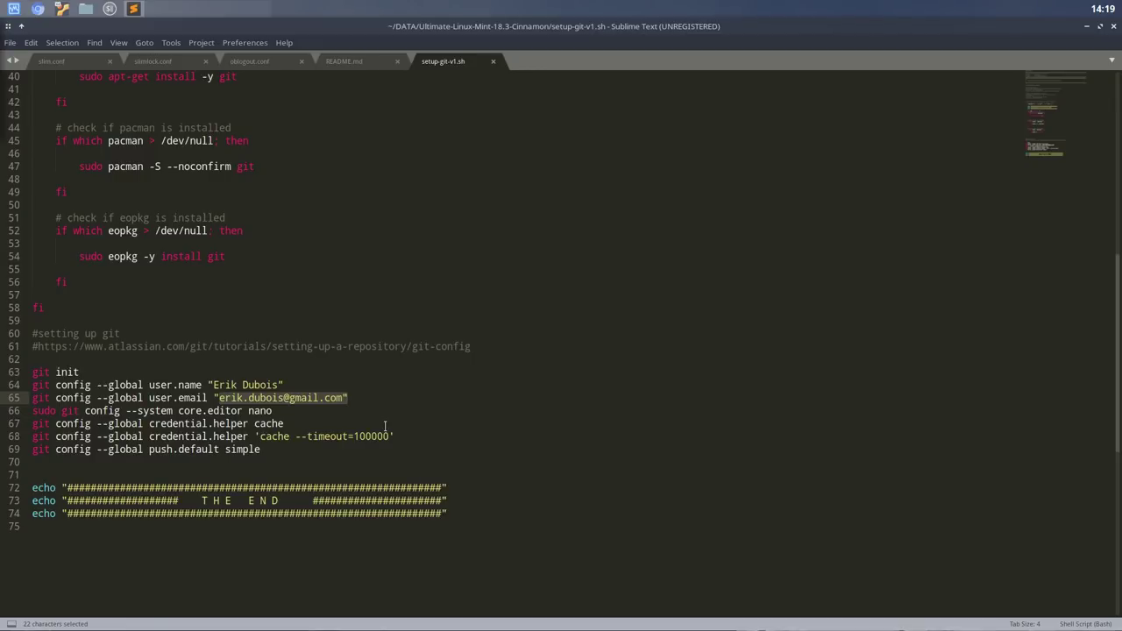
click(1113, 27)
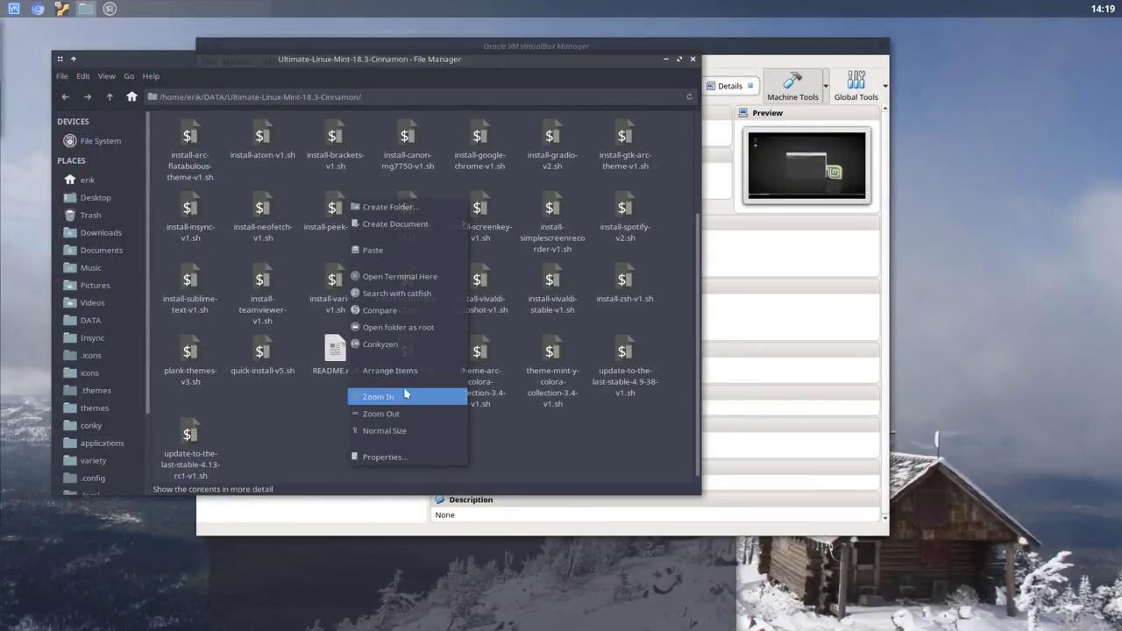
Run ./setup-git-v1.sh from a terminal in the 18.3 folder, entering the sudo password.
click(399, 276)
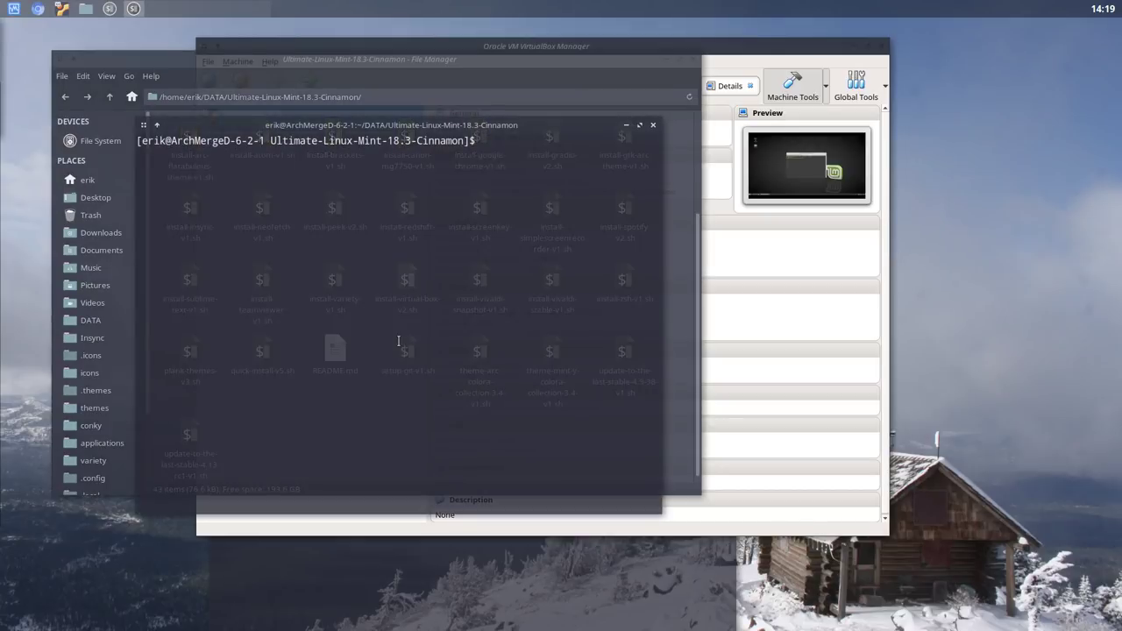
text(./set)
key(Tab)
key(Return)
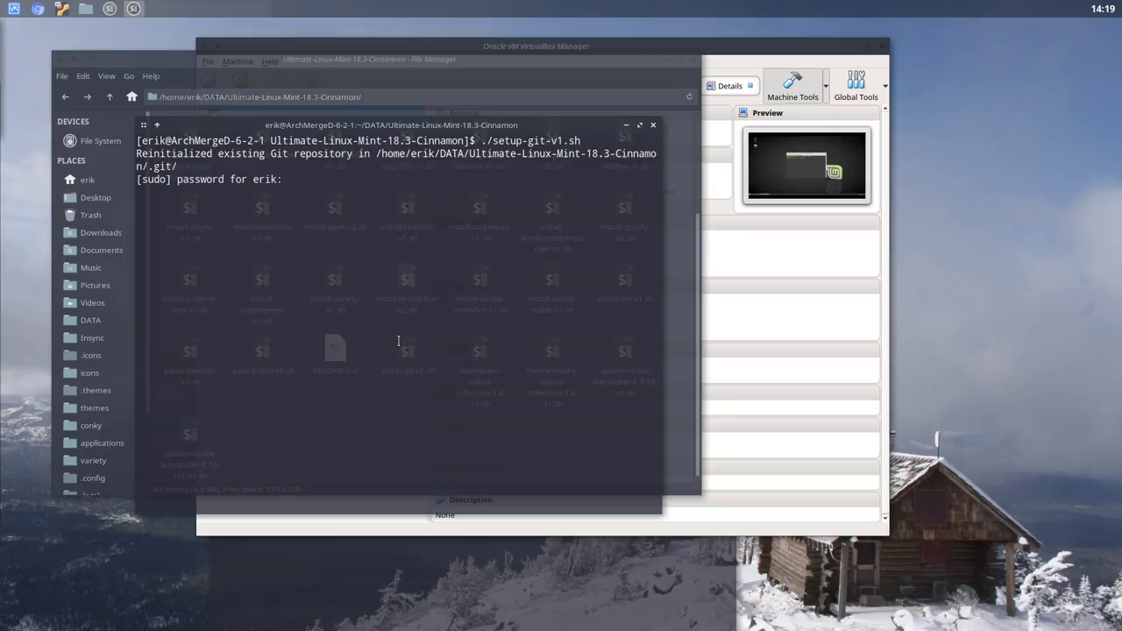
key(Return)
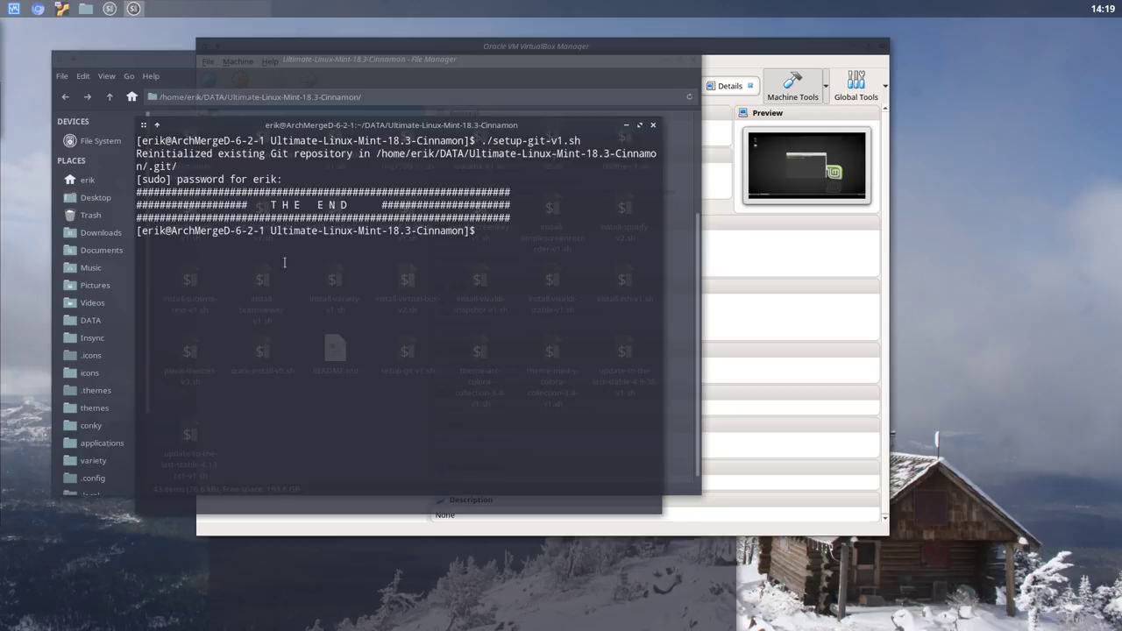
Reload the GitHub repository page in the browser, then minimize it.
click(38, 9)
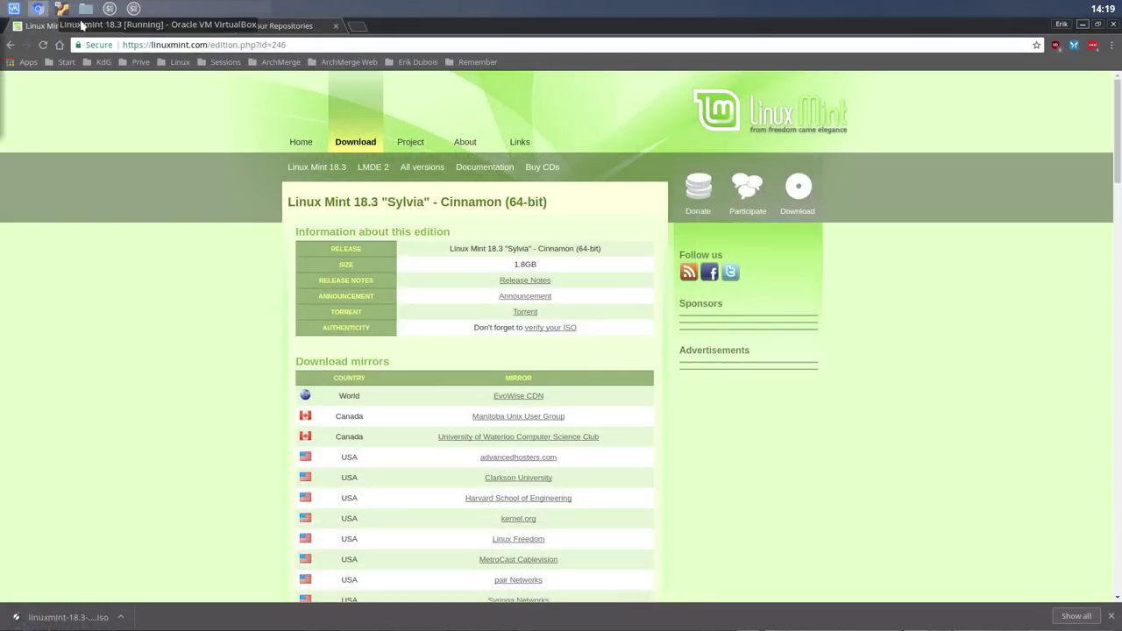
click(190, 29)
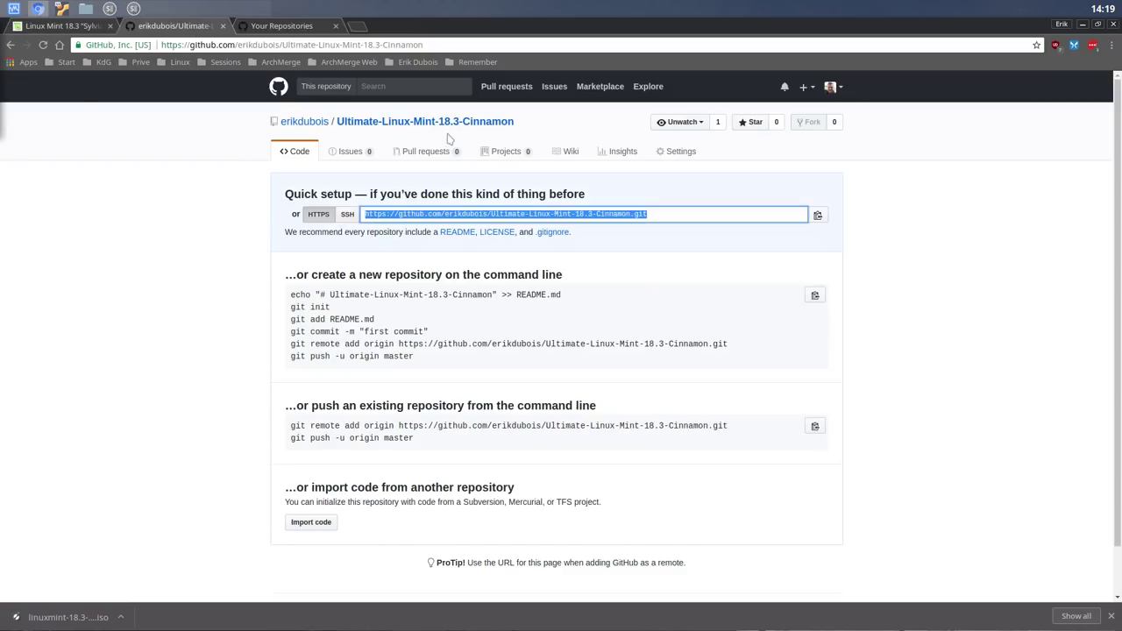
click(42, 45)
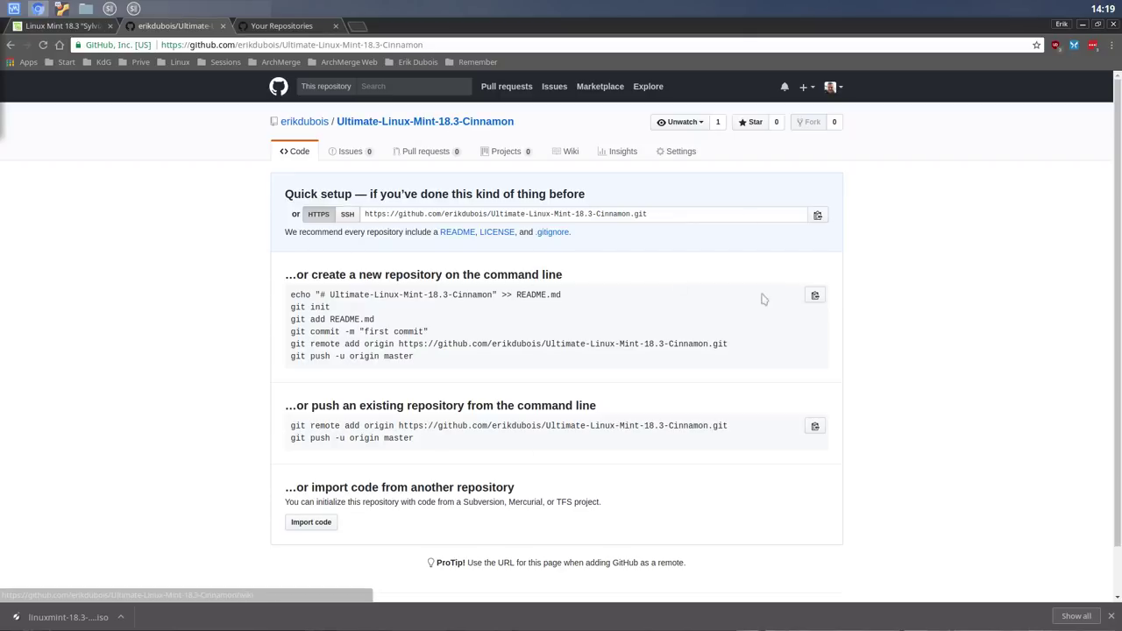
click(1083, 24)
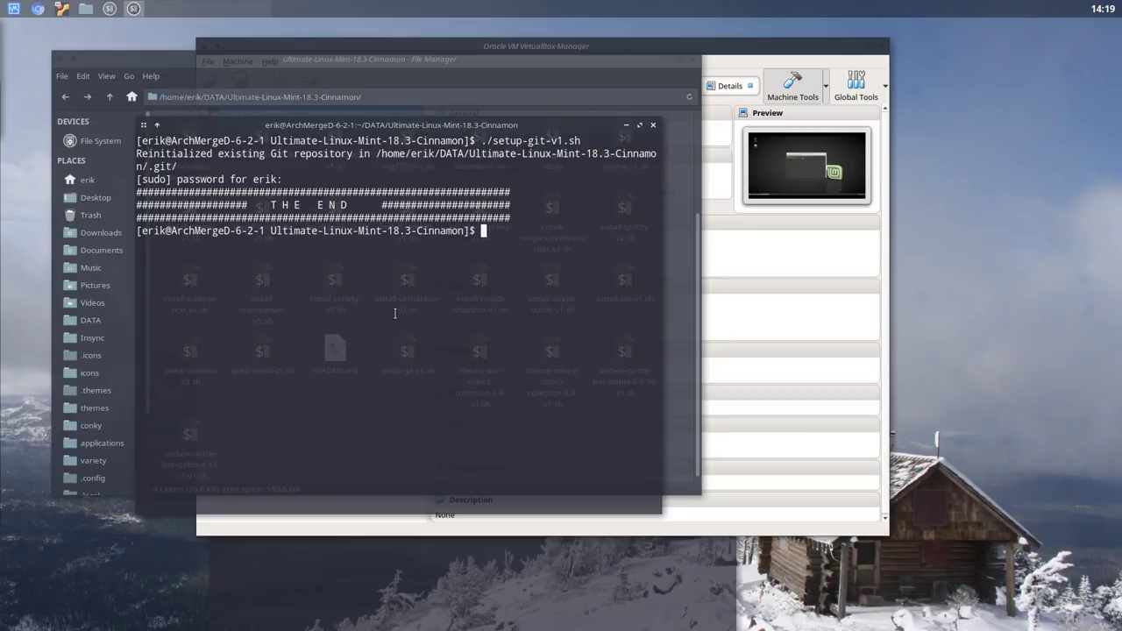
Run ./git-v1.sh with comment 'first commit' and push using the GitHub username and password.
text(./git-v1.sh)
key(Return)
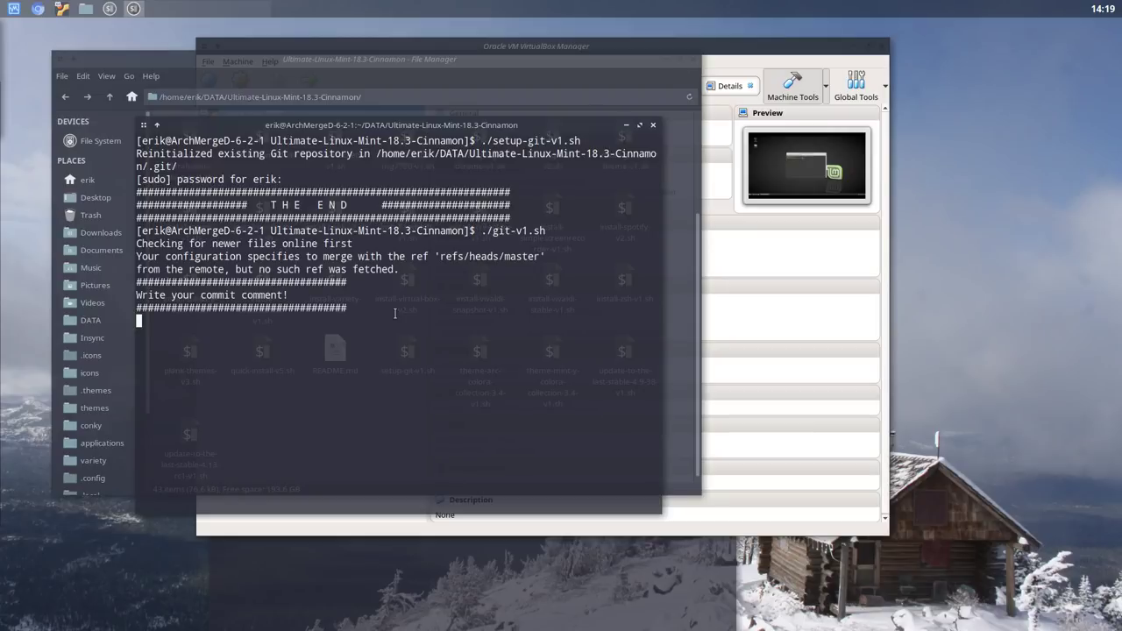
text(first)
text(commit)
key(Return)
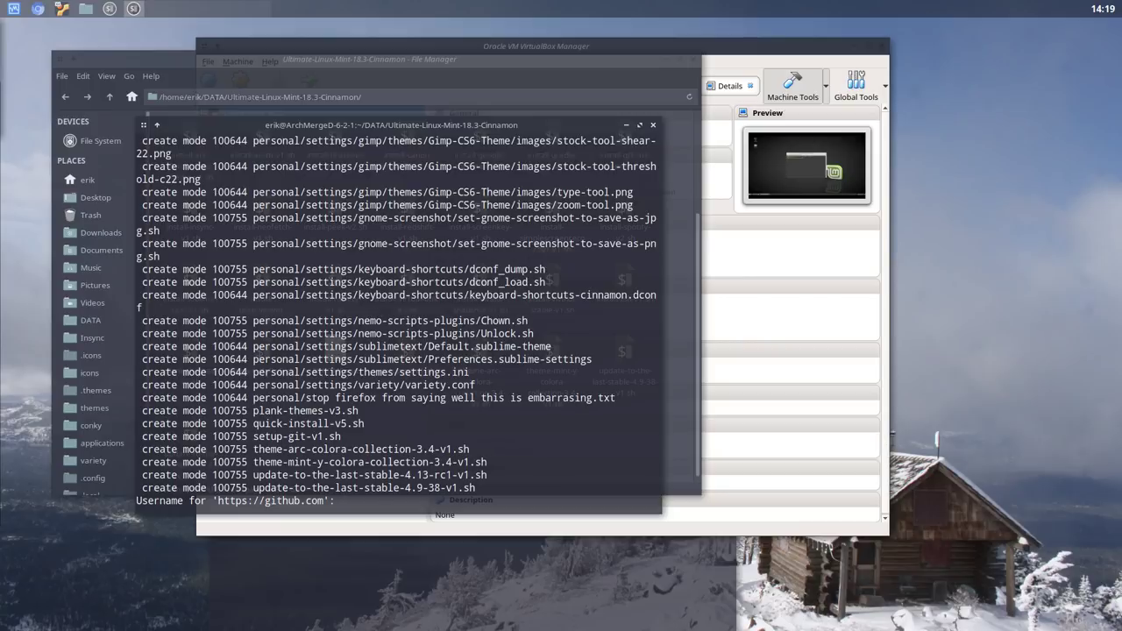
text(erikdubois)
key(Return)
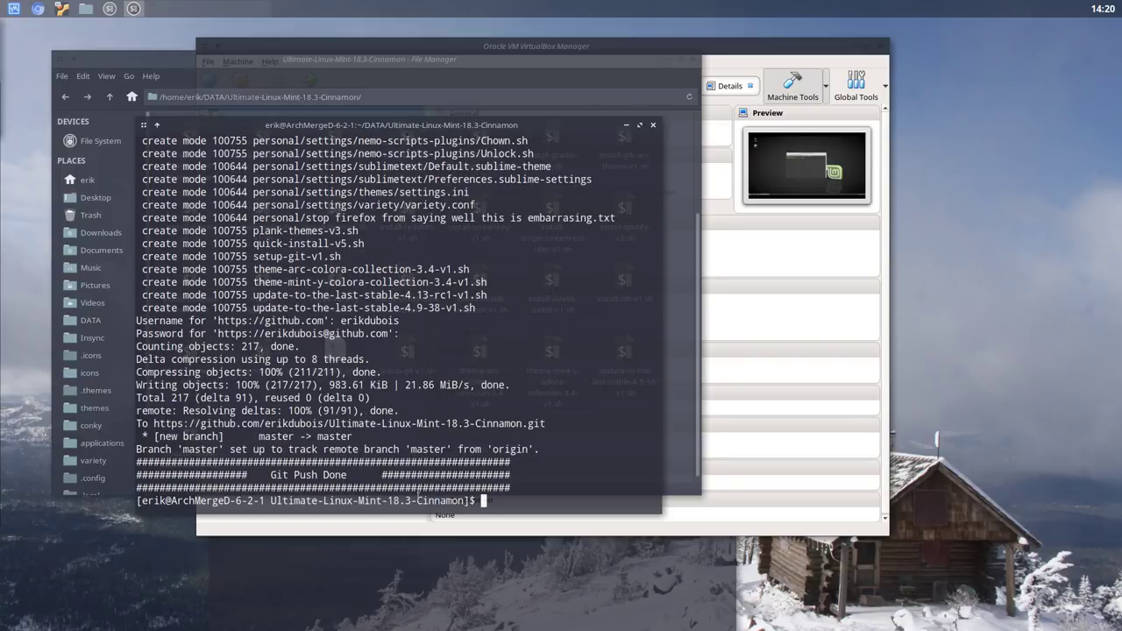
drag(261, 477, 358, 478)
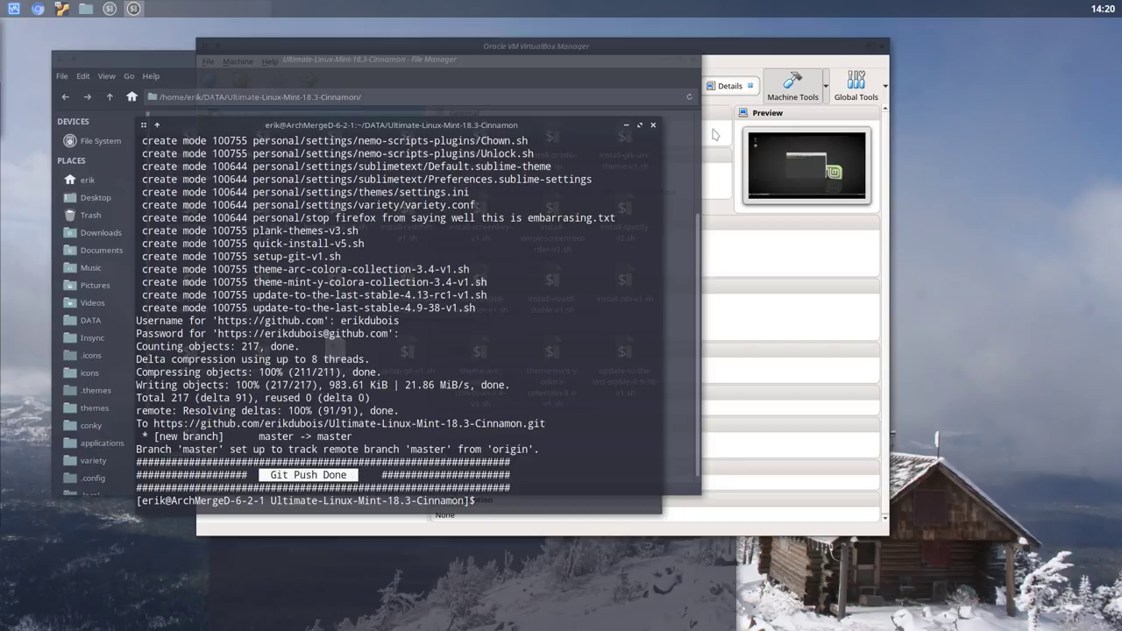
click(37, 8)
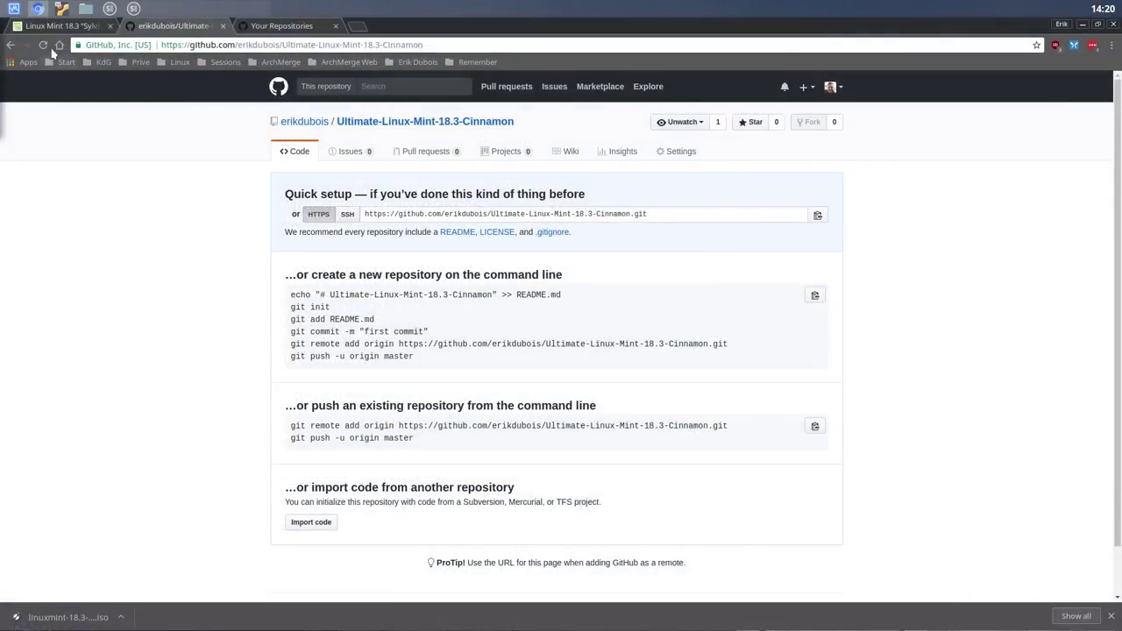
Reload the repository page, check the clone options, and view the README screenshot at full size.
click(43, 45)
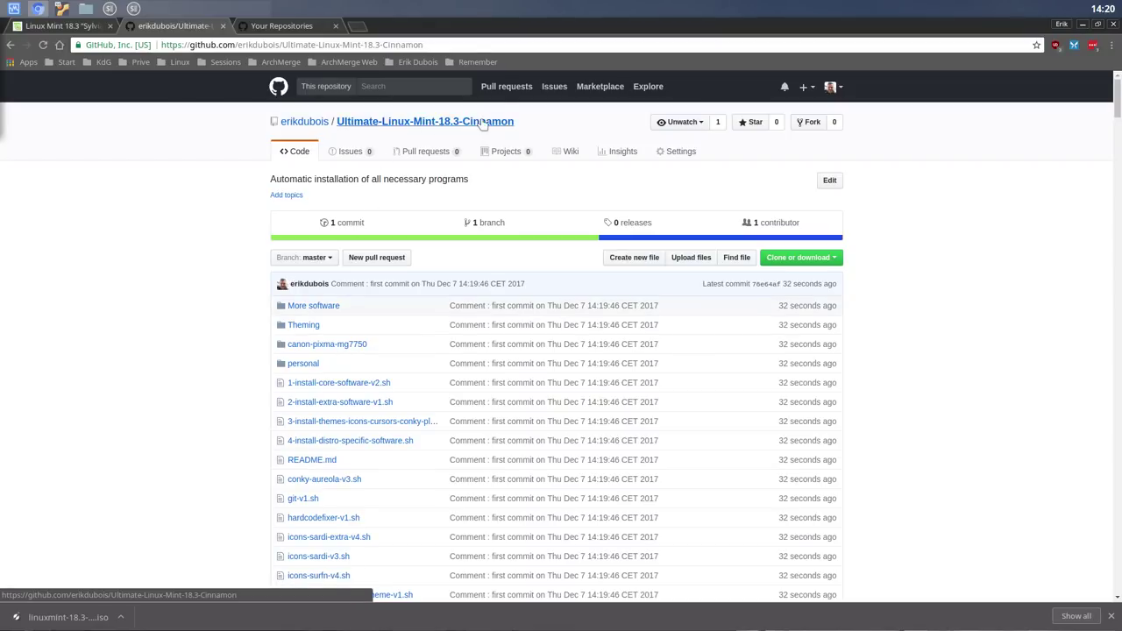
click(798, 256)
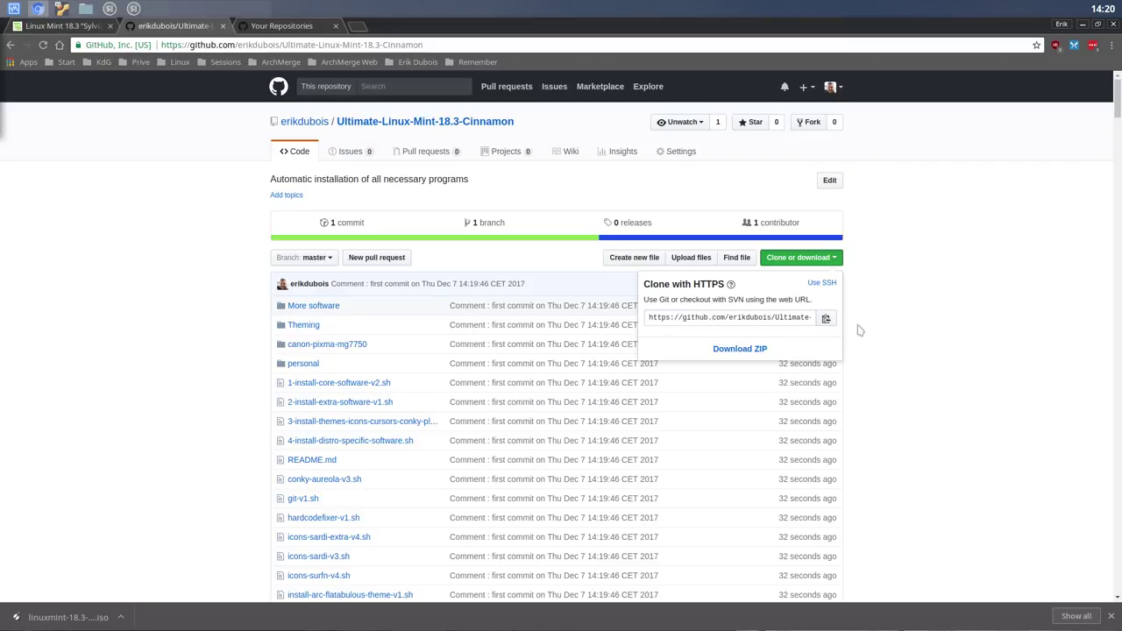
click(865, 368)
scroll(789, 547, down, 3)
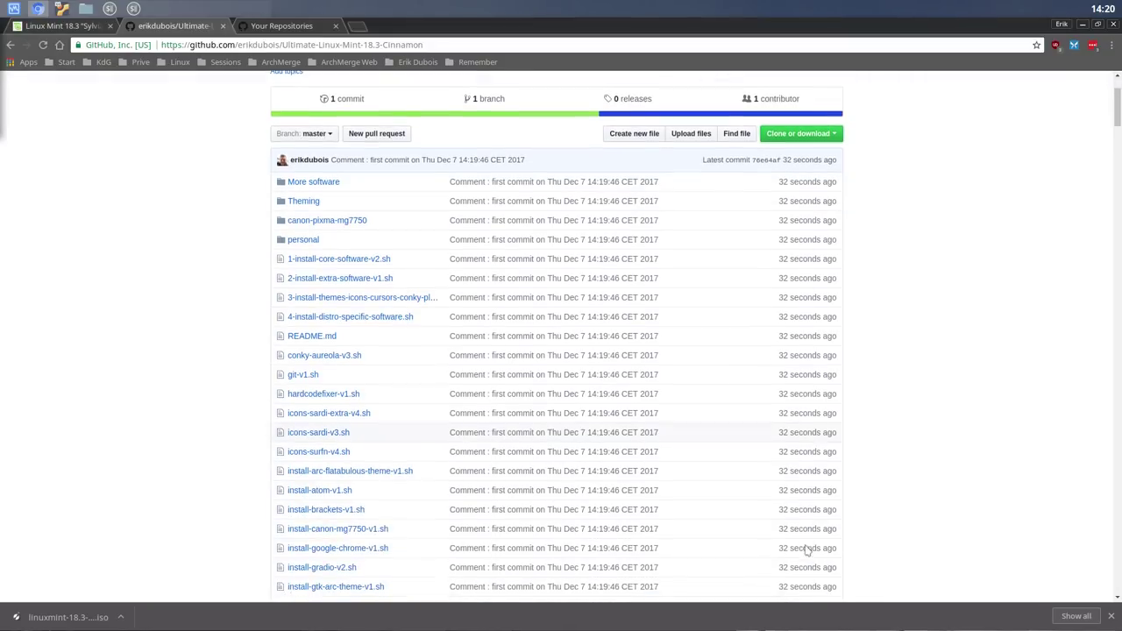
scroll(805, 546, down, 10)
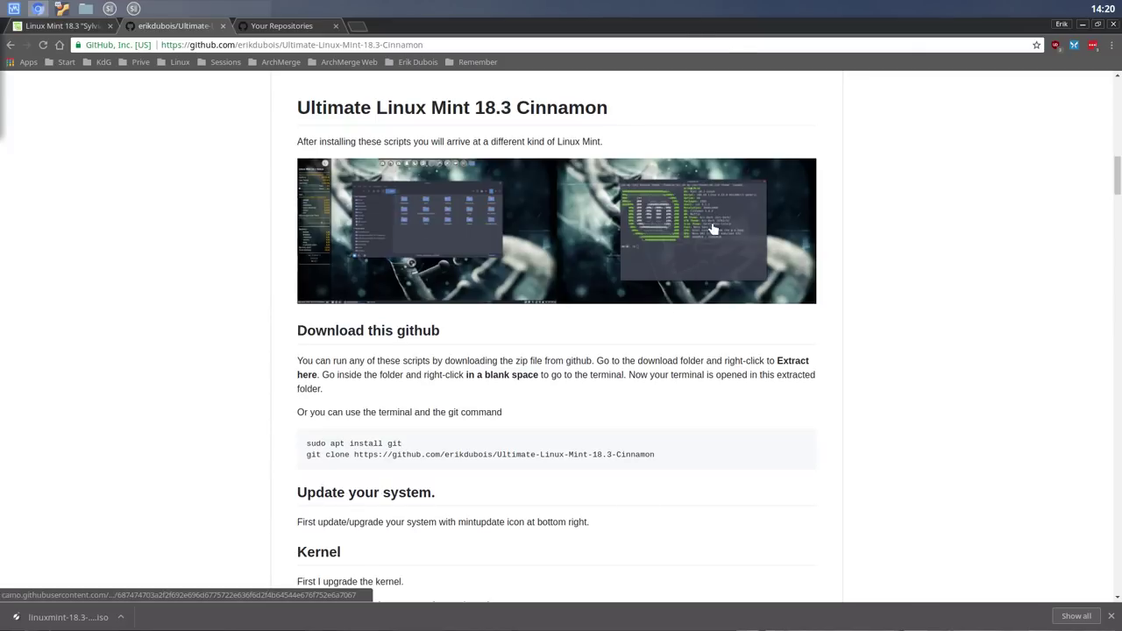
click(701, 283)
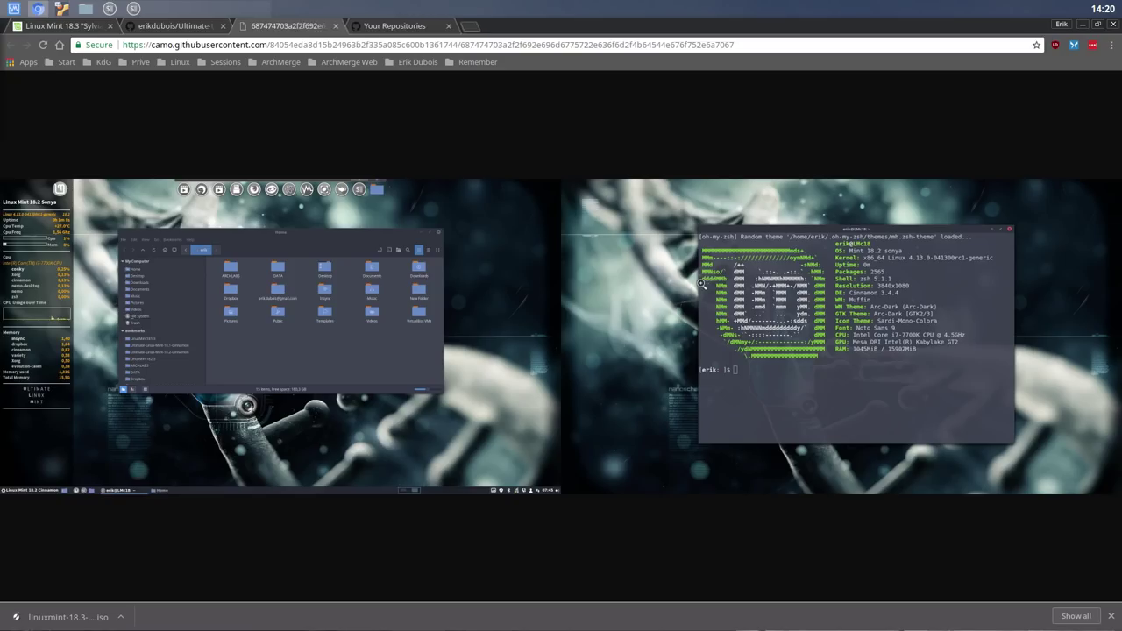
click(881, 252)
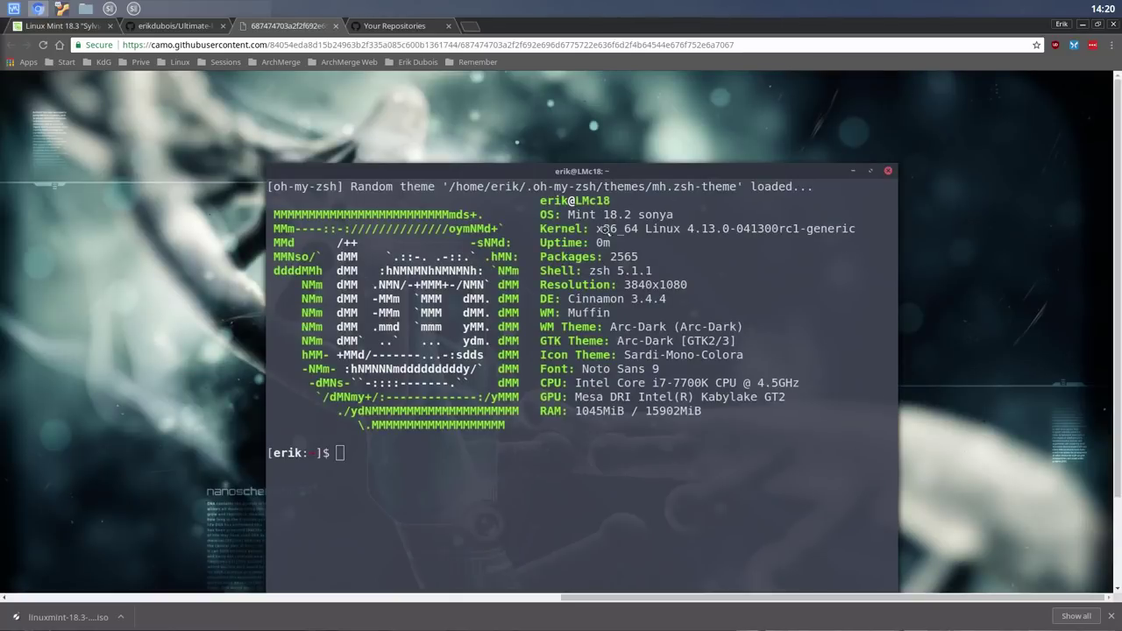
click(335, 26)
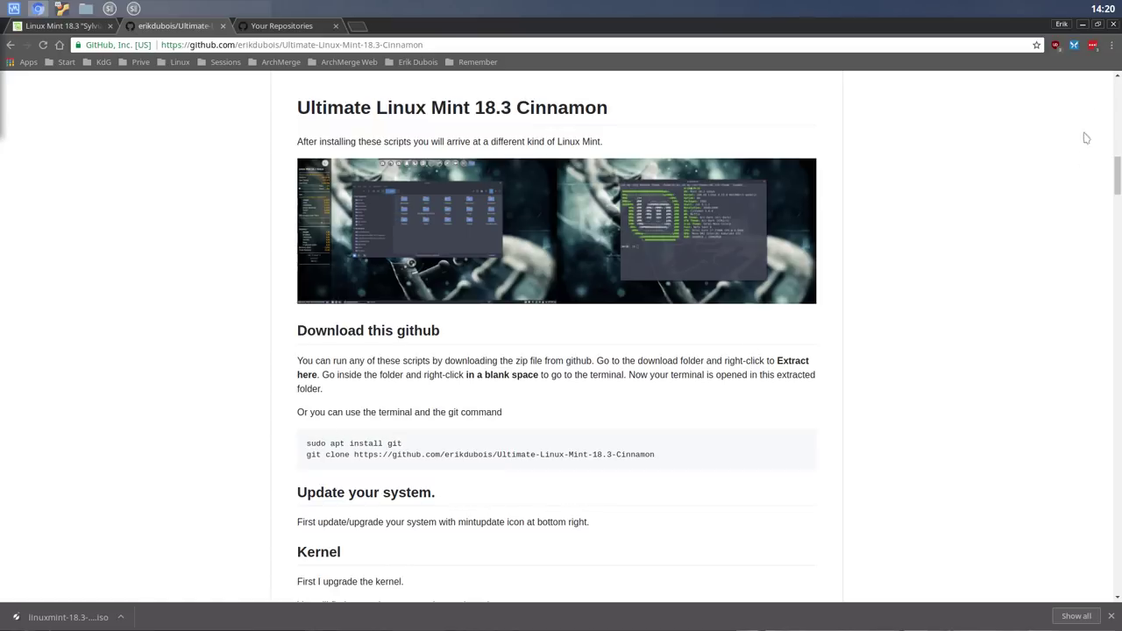
click(1084, 26)
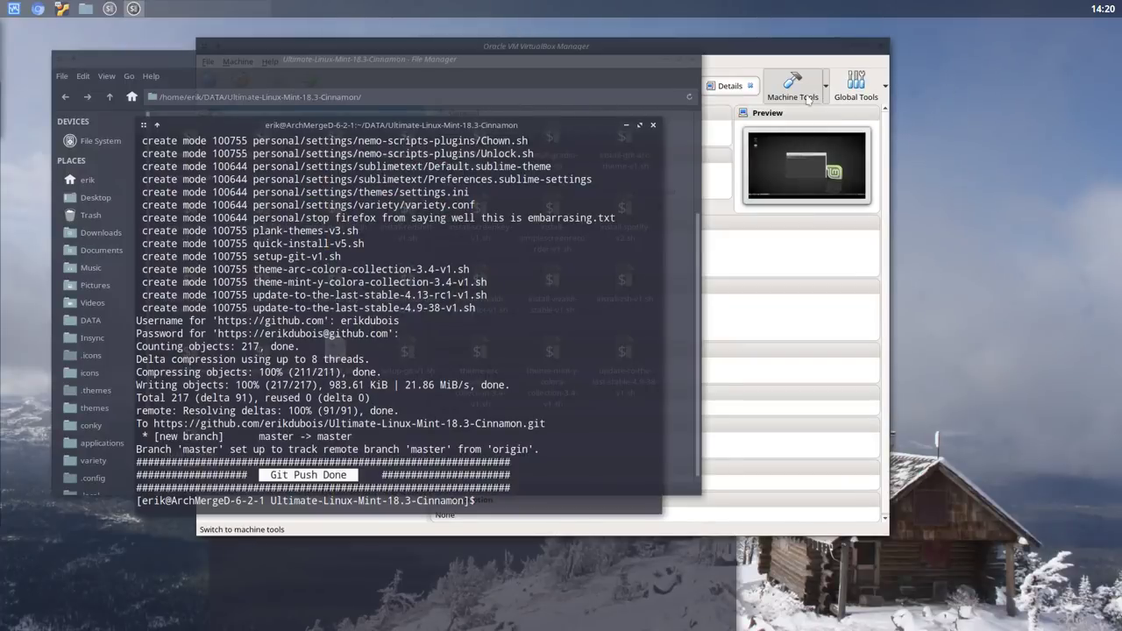
Install git in the Linux Mint VM with apt install git, confirming the dependencies.
click(72, 14)
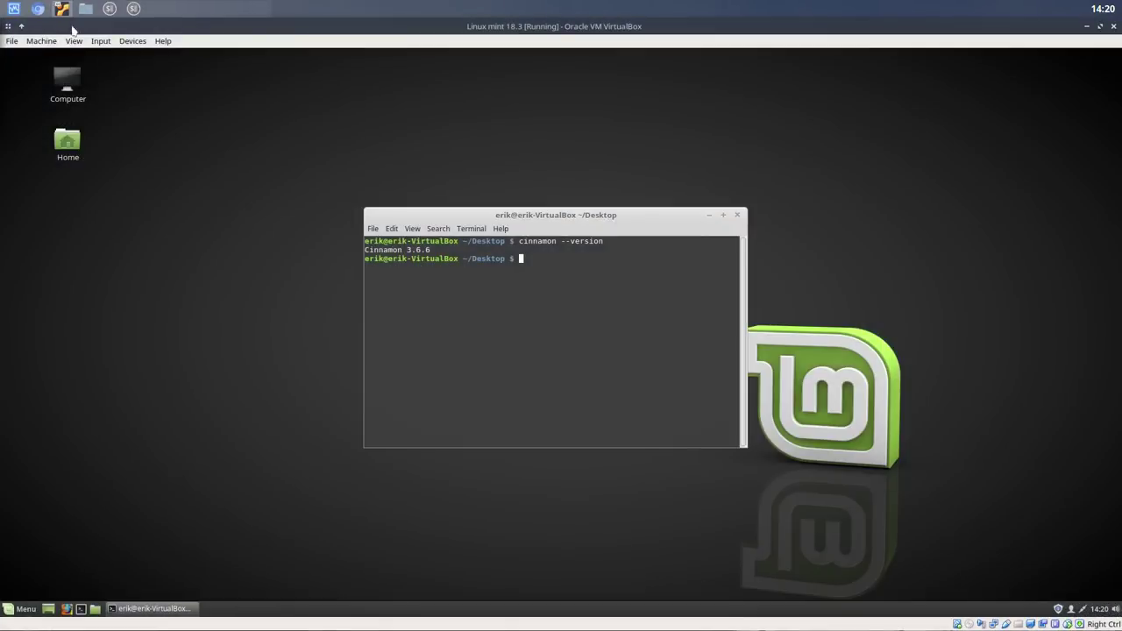
text(gi)
key(Tab)
key(Tab)
key(Tab)
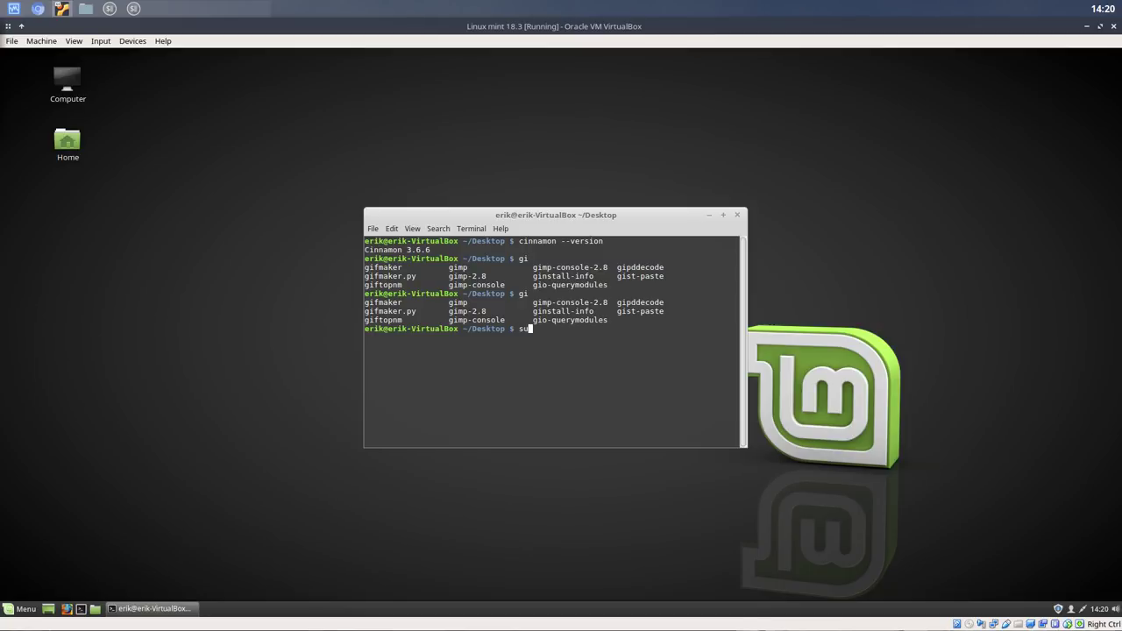
text(apt install git)
key(Return)
key(Return)
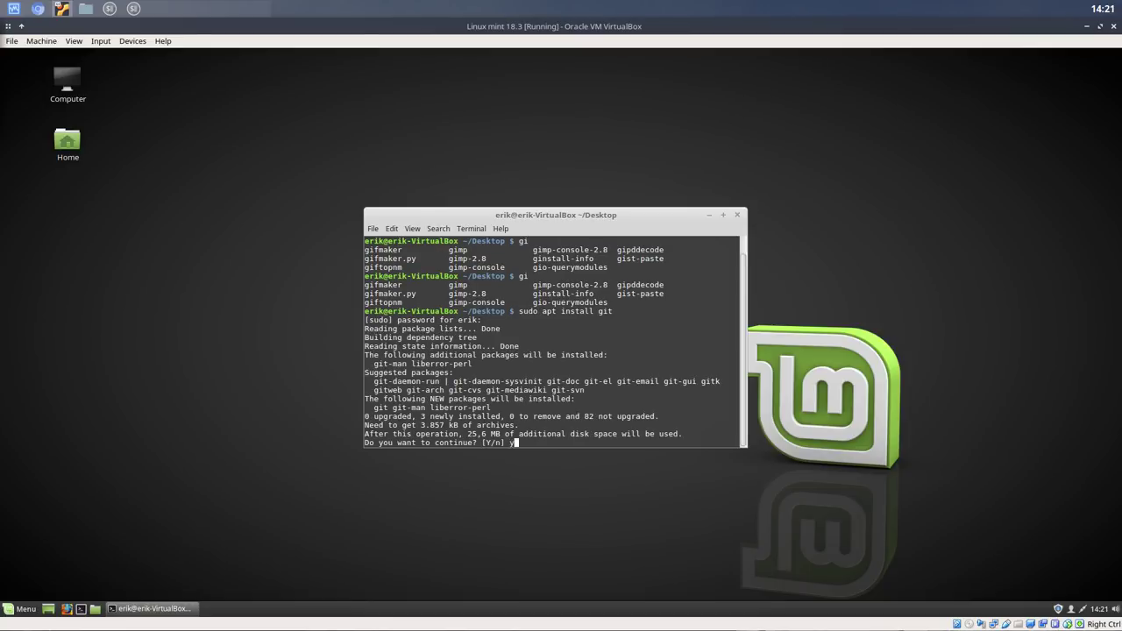
key(Return)
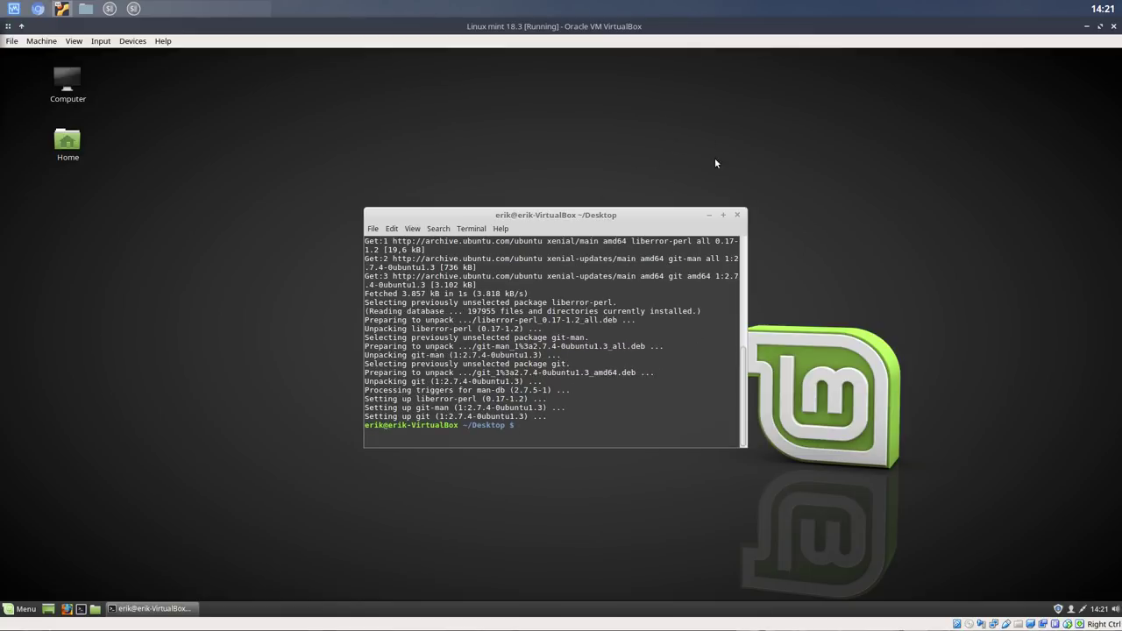
Close the VM and host terminals, restore the Linux Mint VM and open Home.
click(738, 214)
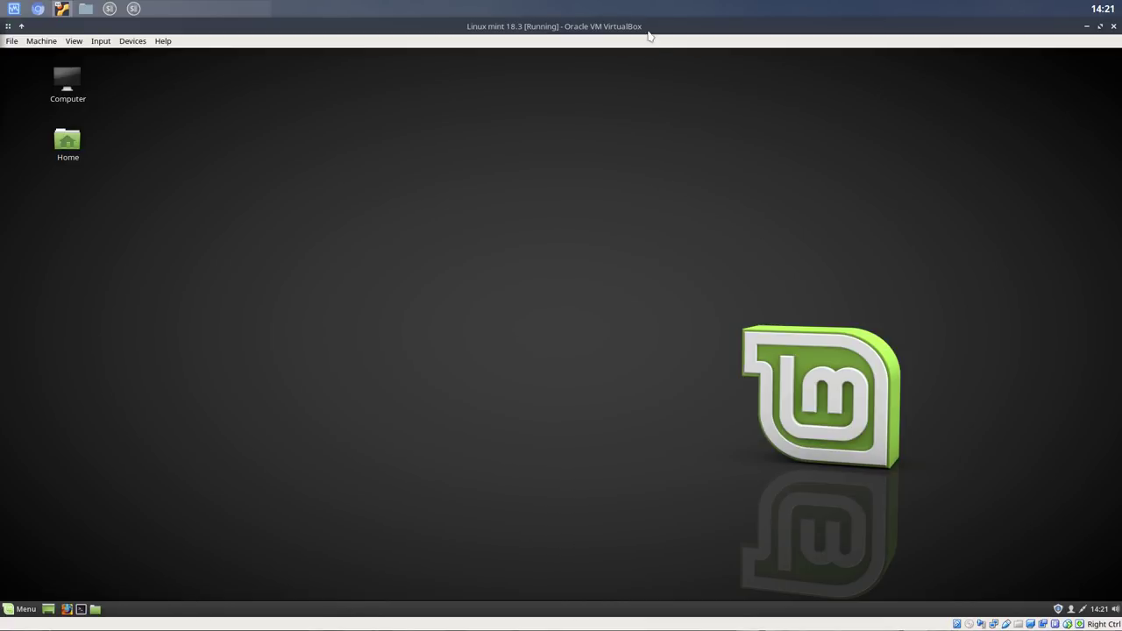
click(1089, 31)
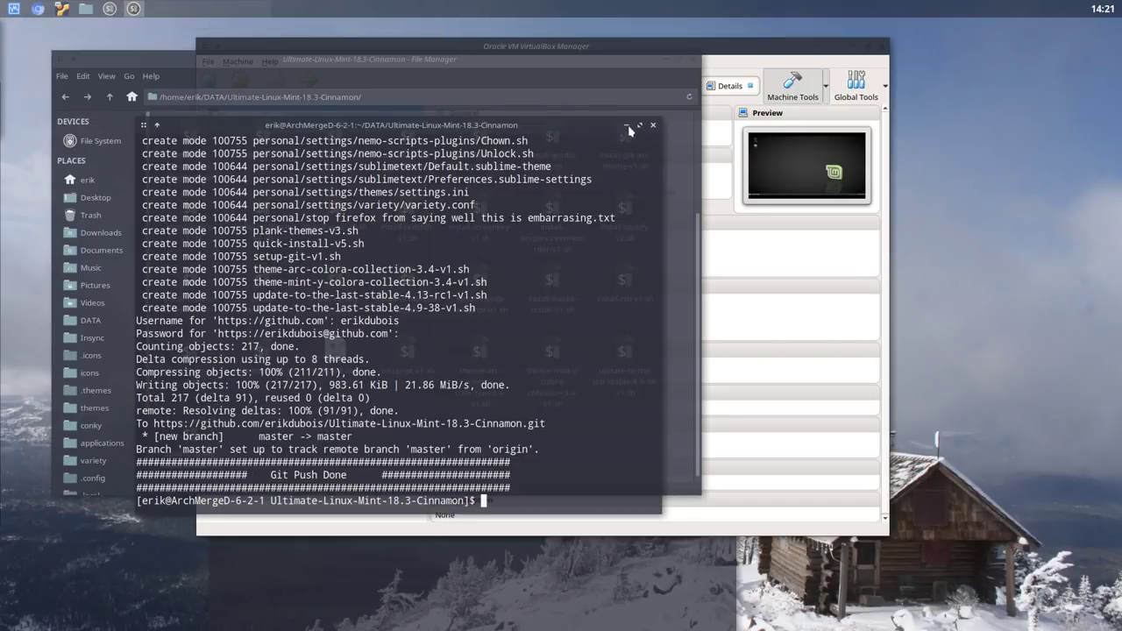
click(653, 128)
click(362, 59)
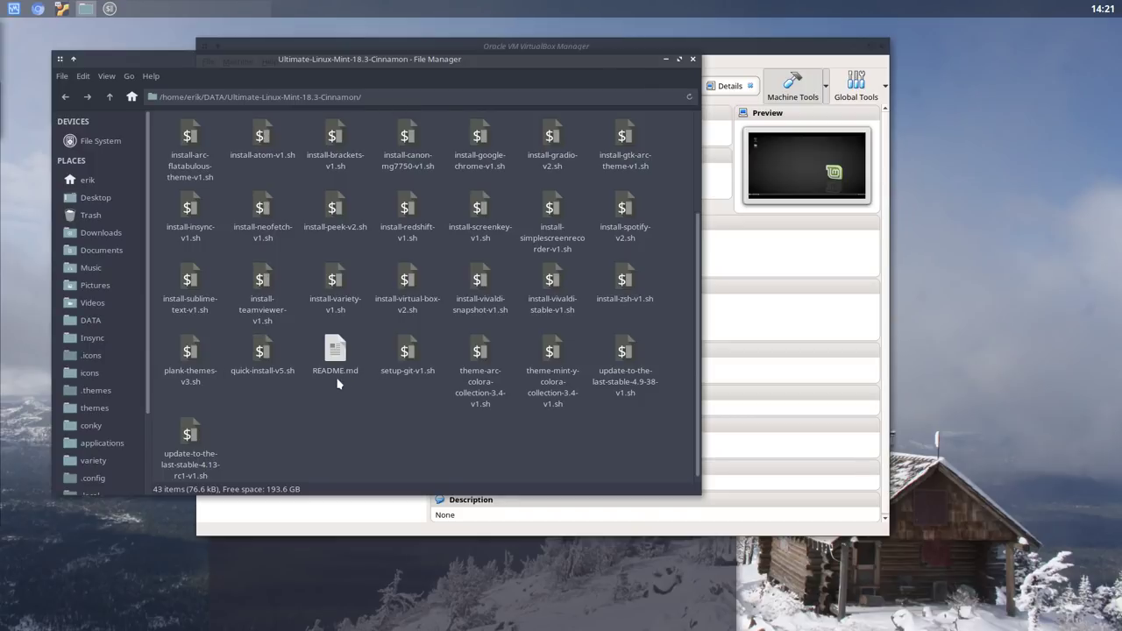
click(59, 9)
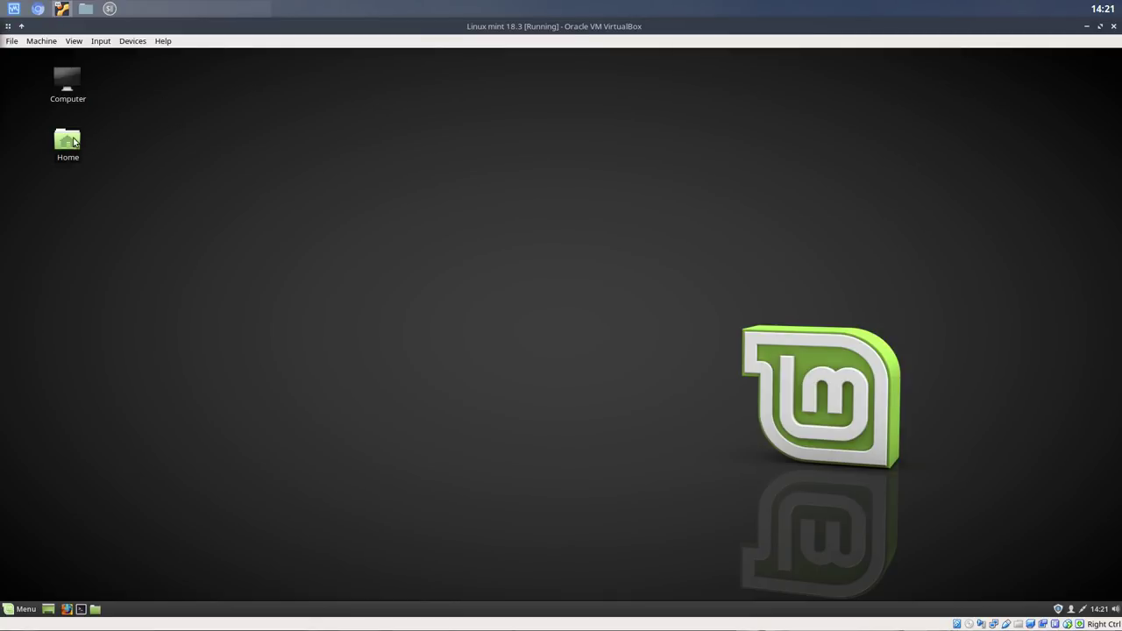
double_click(70, 142)
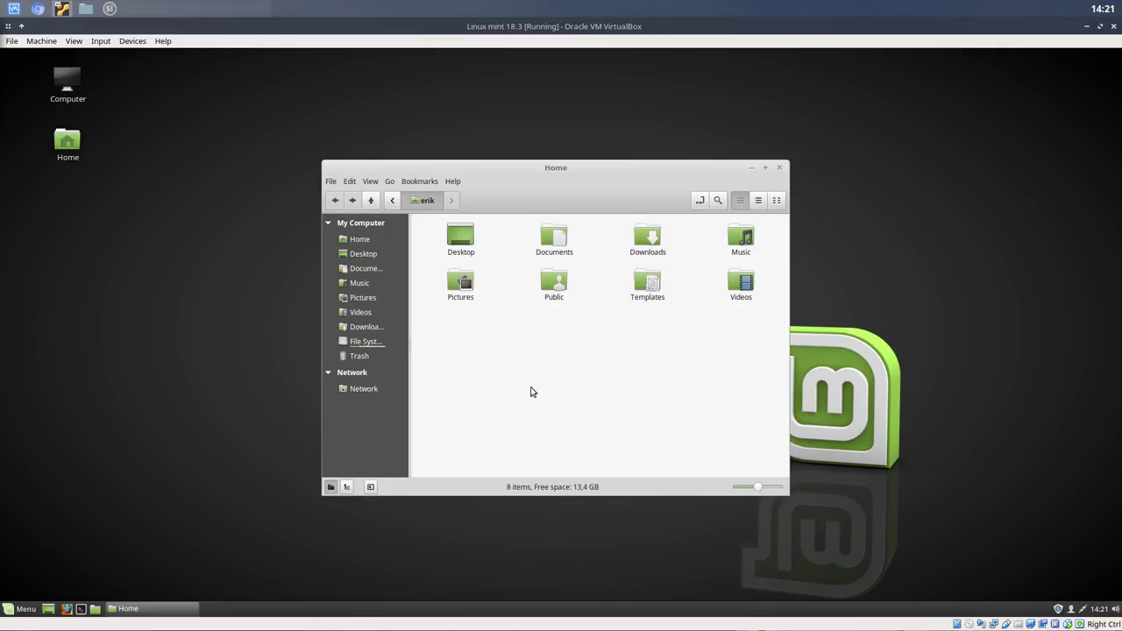
Create a new folder named DATA in Home and open it.
right_click(530, 392)
click(590, 402)
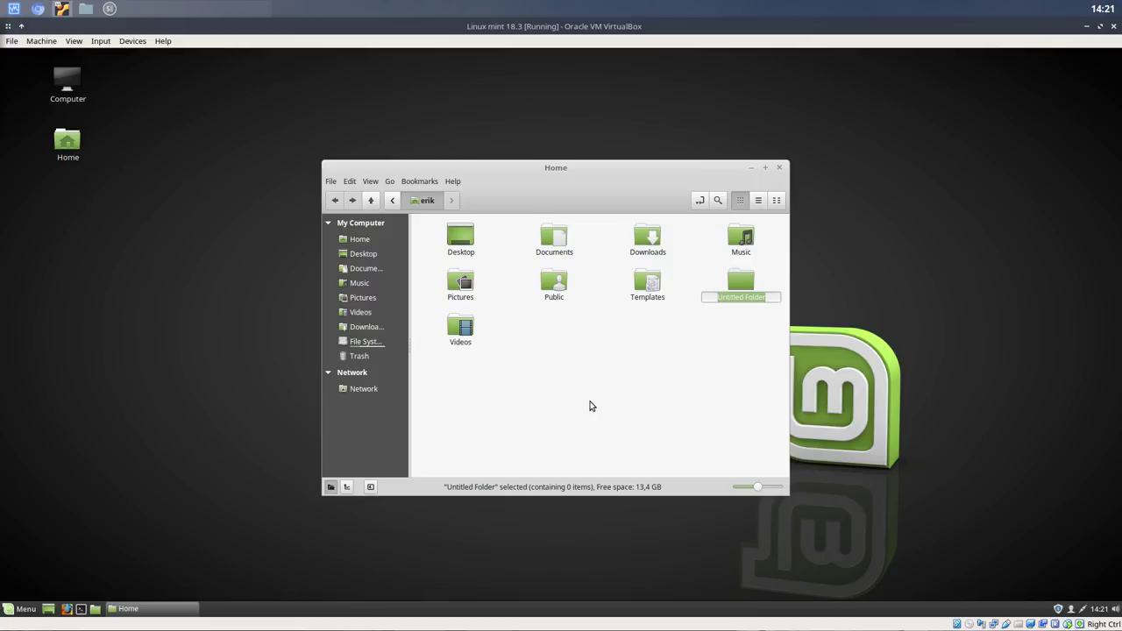
text(DATA)
key(Return)
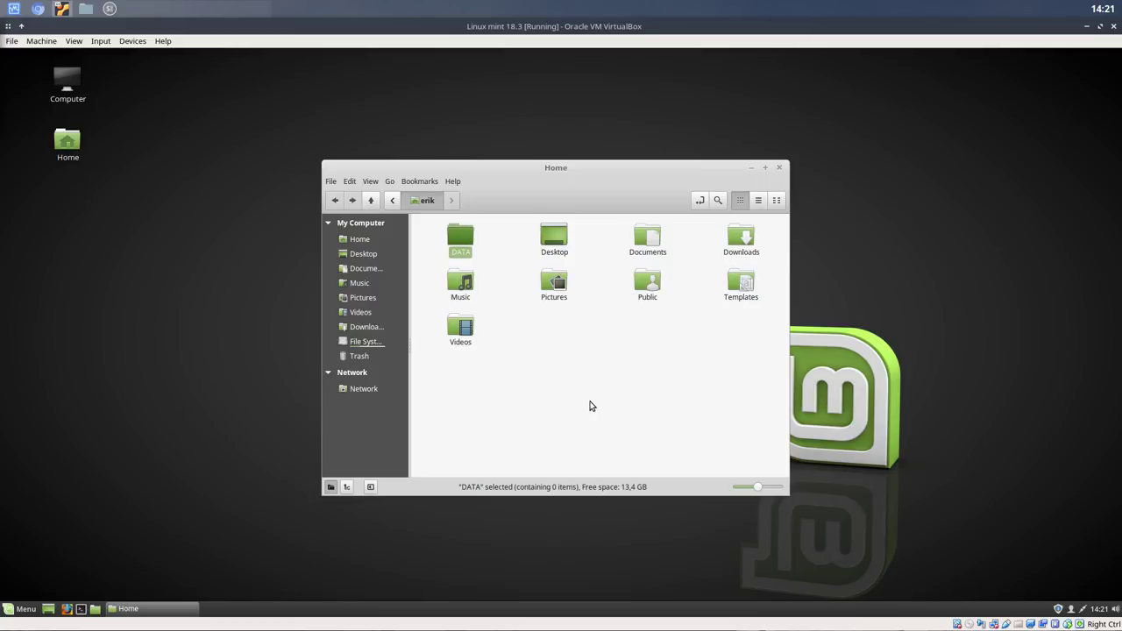
double_click(461, 241)
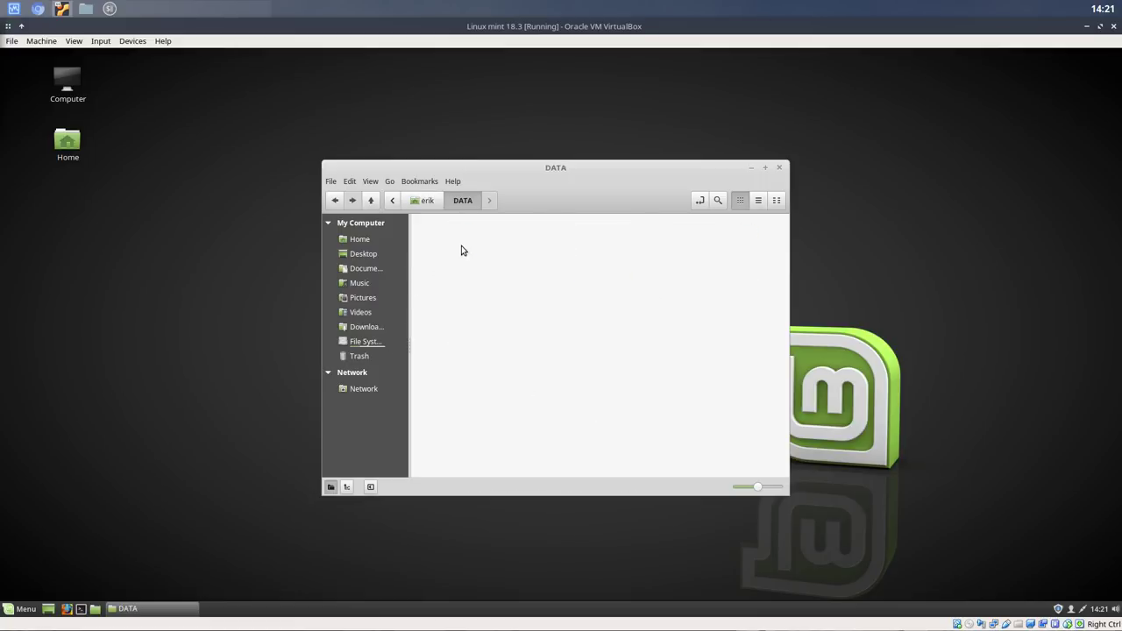
Open a terminal in DATA and begin a git clone from github.com/erikdubois, checking the repository name in the browser.
right_click(483, 291)
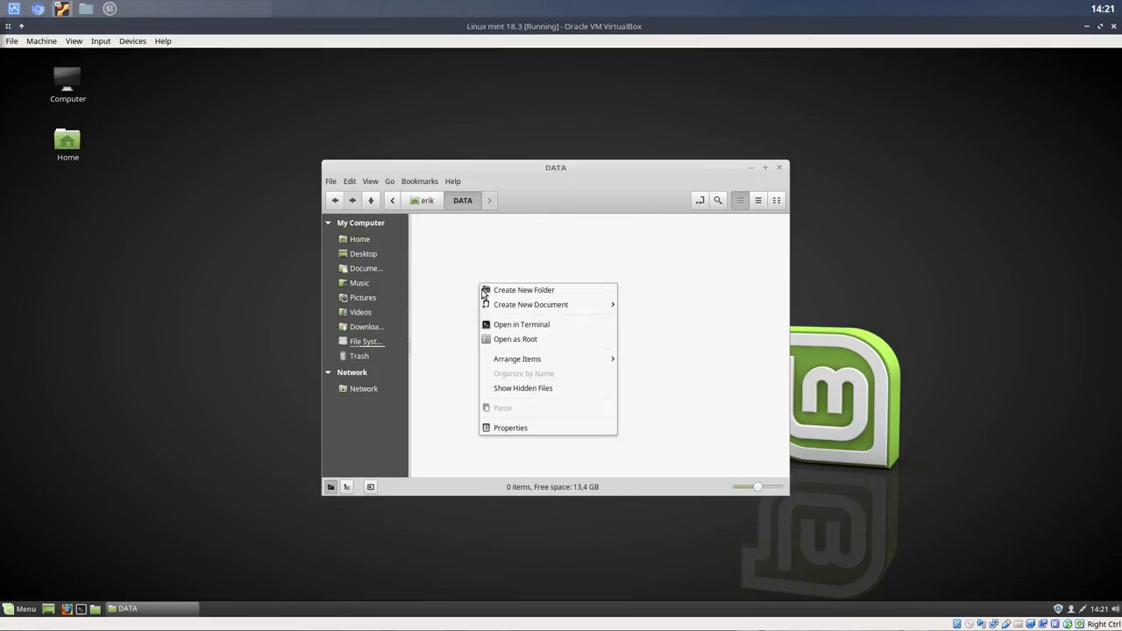
click(531, 326)
text(git)
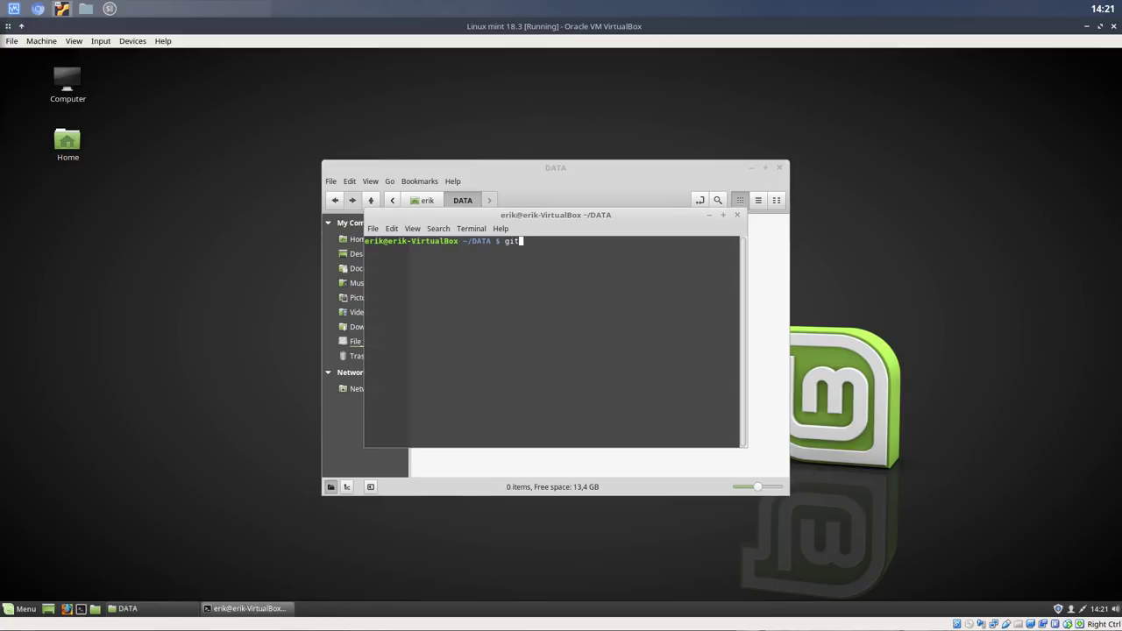
text( clone https://github.com/erikdubois/)
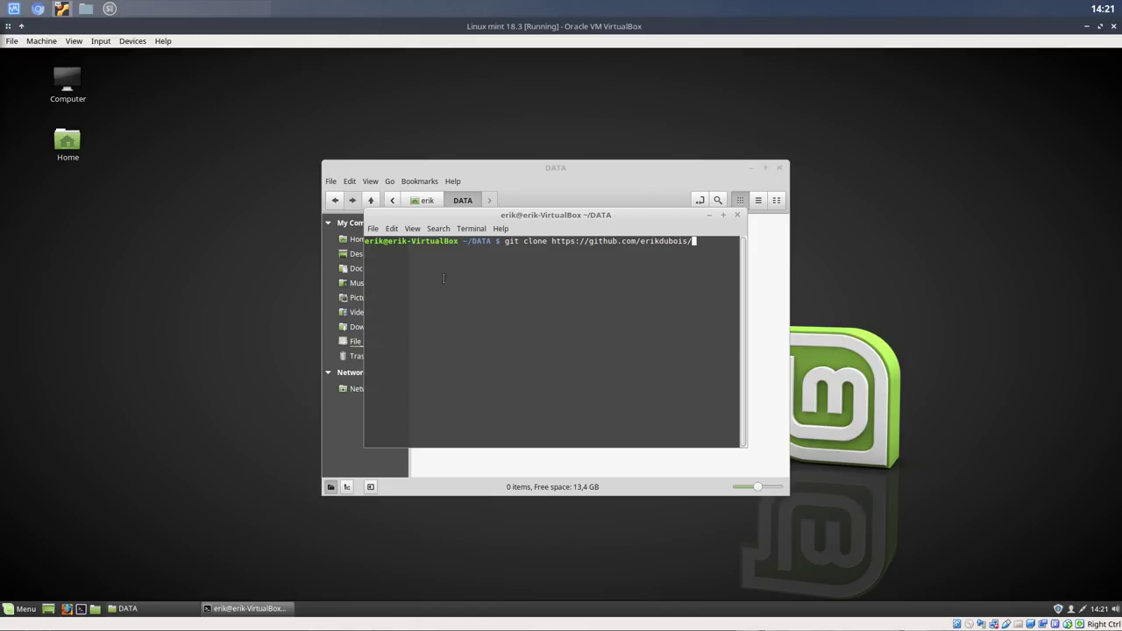
click(37, 9)
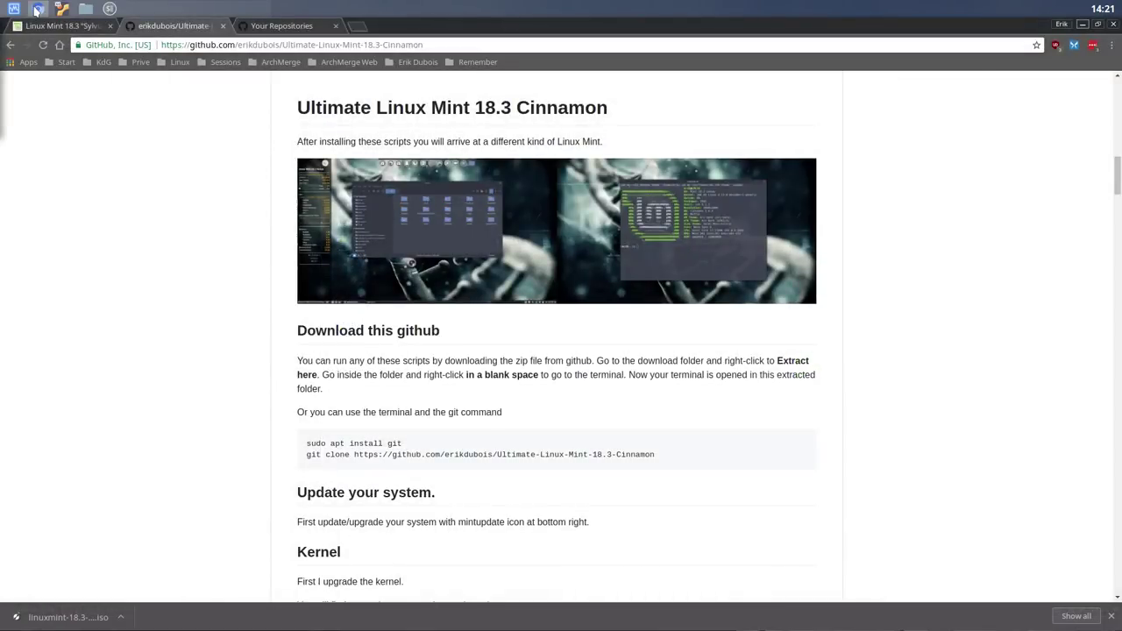
click(279, 45)
click(285, 45)
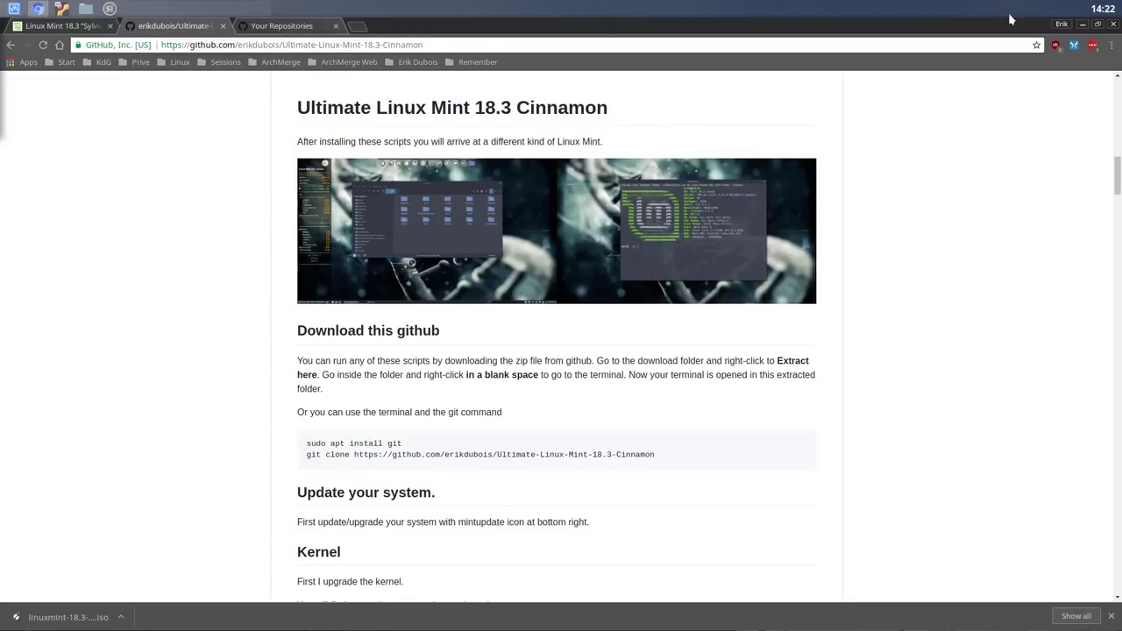
key(alt+Tab)
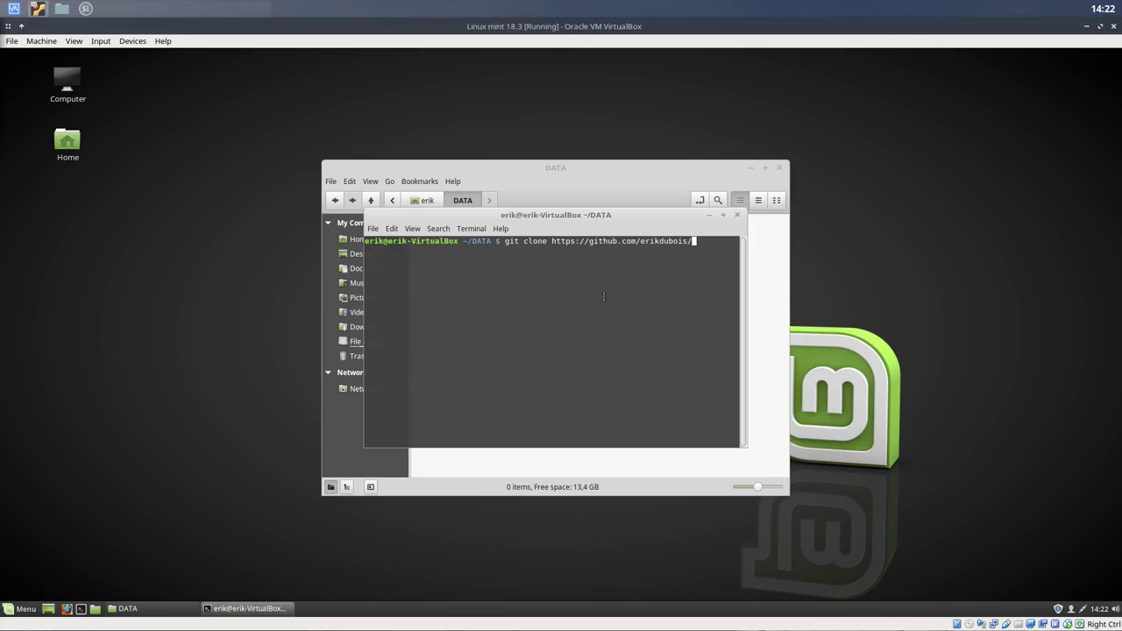
Clone ultimate-linux-mint-18.3-cinnamon after correcting the mistyped repository name, then close the terminal.
text(utttimate)
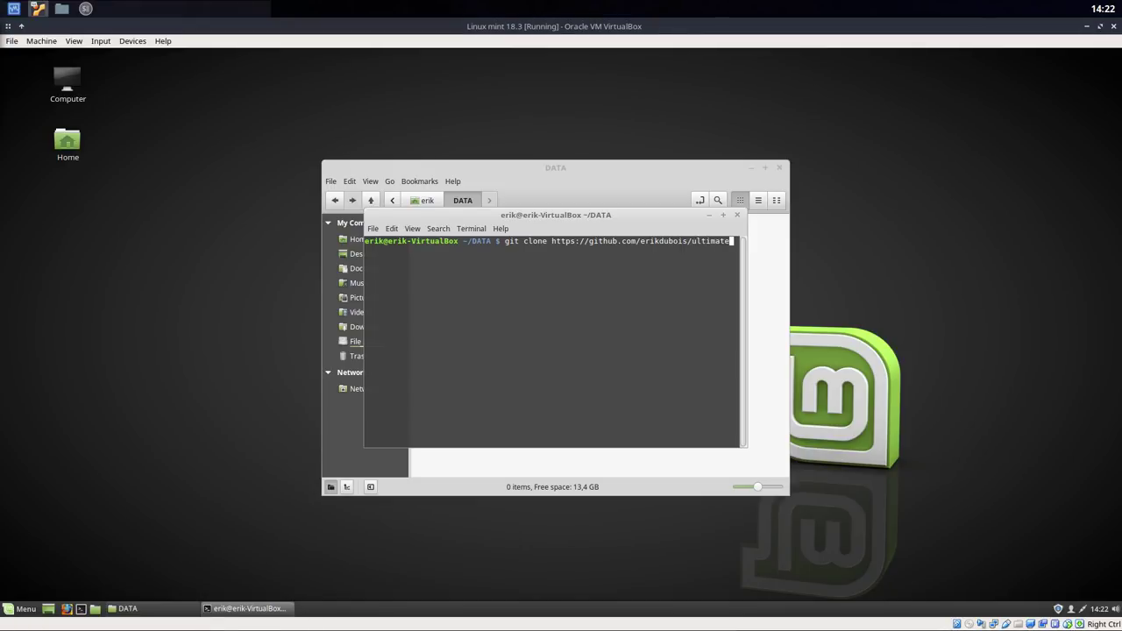
text(-linux-mint18.3-cinnamon)
key(Return)
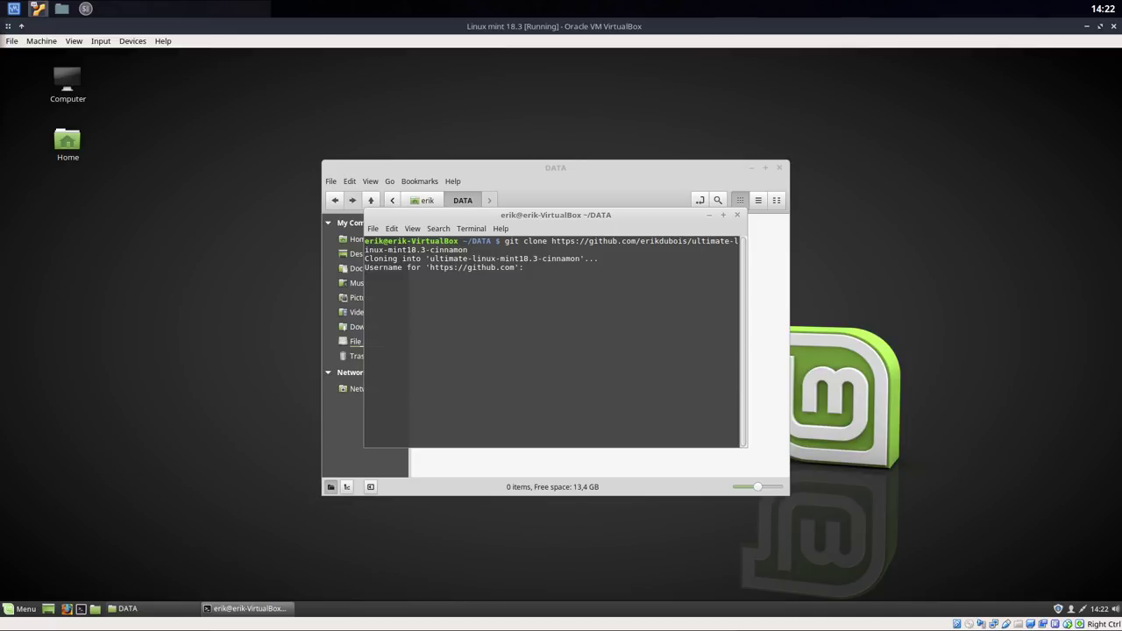
key(ctrl+c)
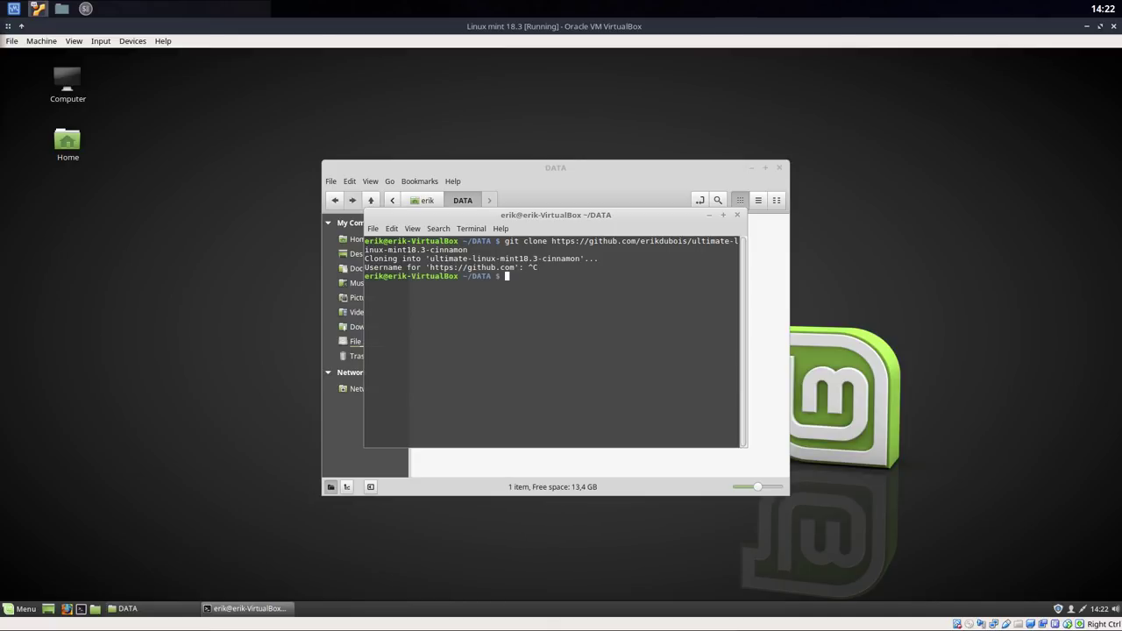
key(Up)
key(Left)
key(Left)
key(Left)
key(Left)
key(Left)
key(Left)
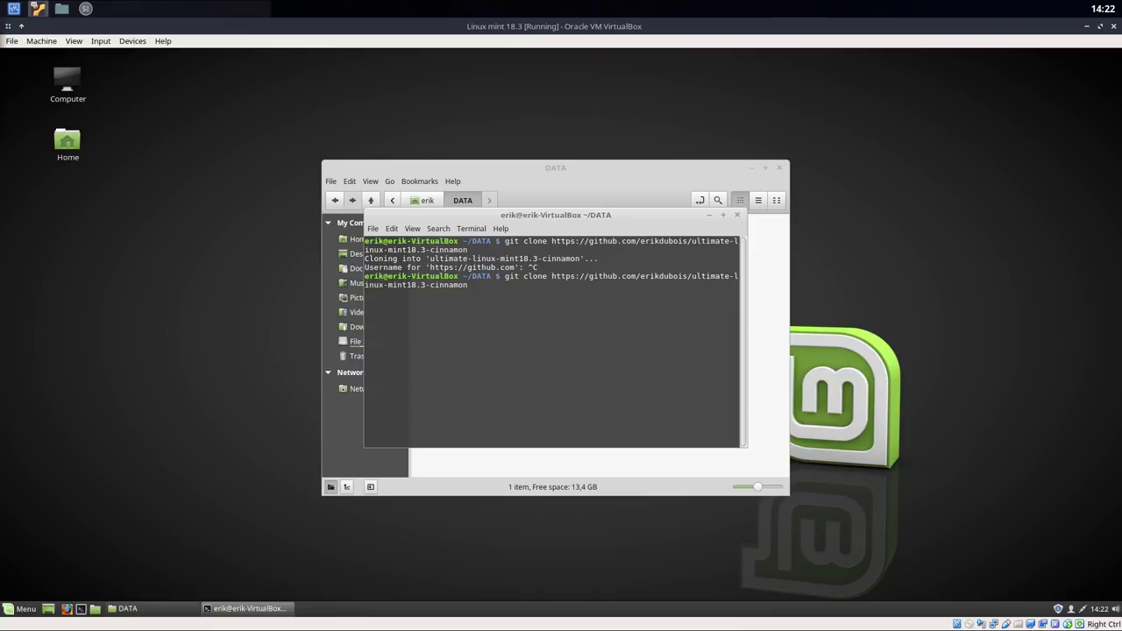
text(-)
key(Return)
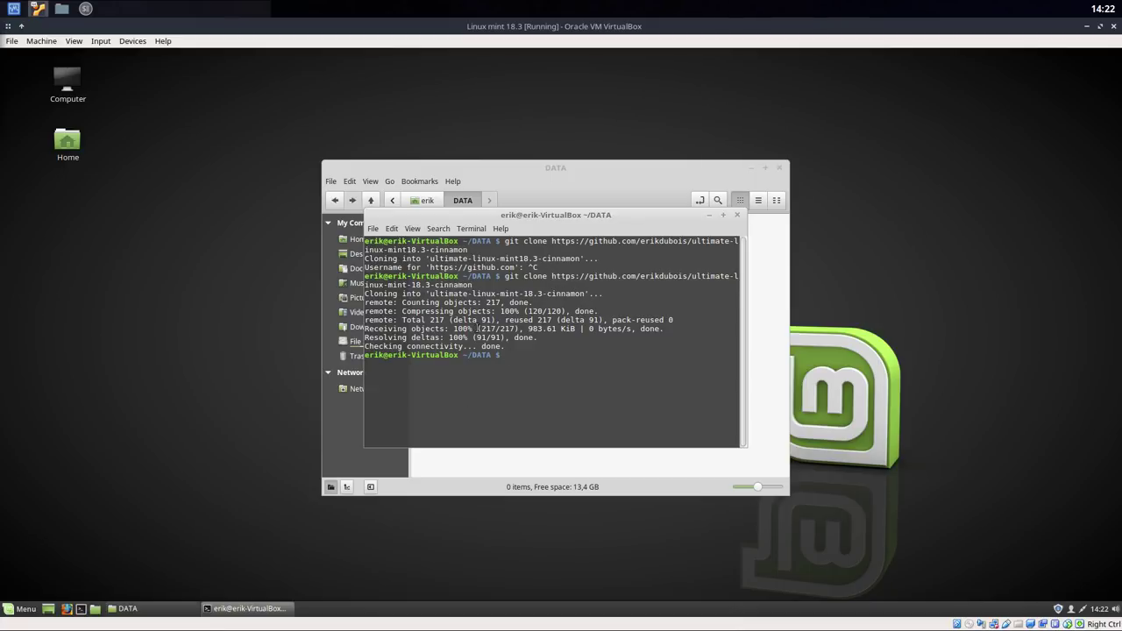
click(736, 215)
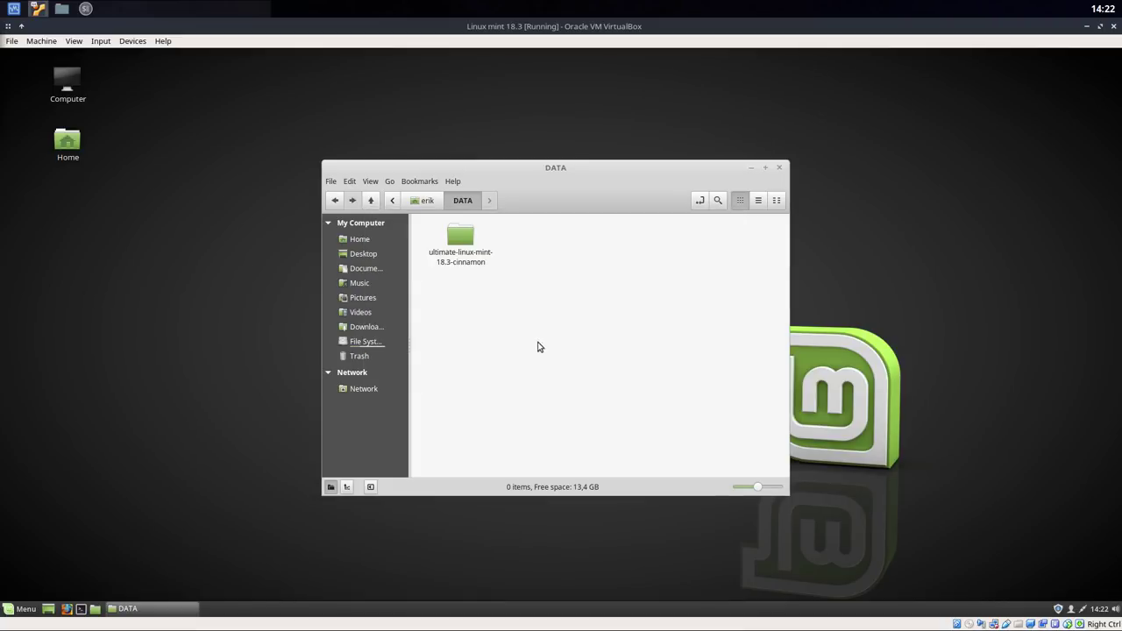
Open the cloned repository folder and display 1-install-core-software-v2.sh in Xed.
click(452, 236)
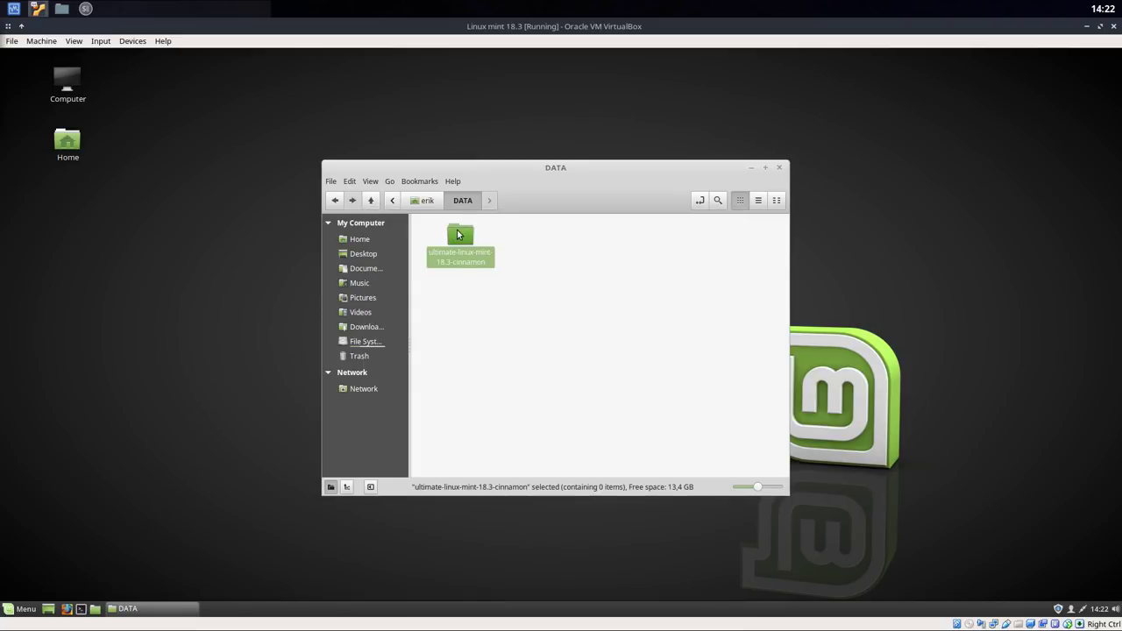
double_click(457, 234)
drag(641, 170, 1120, 149)
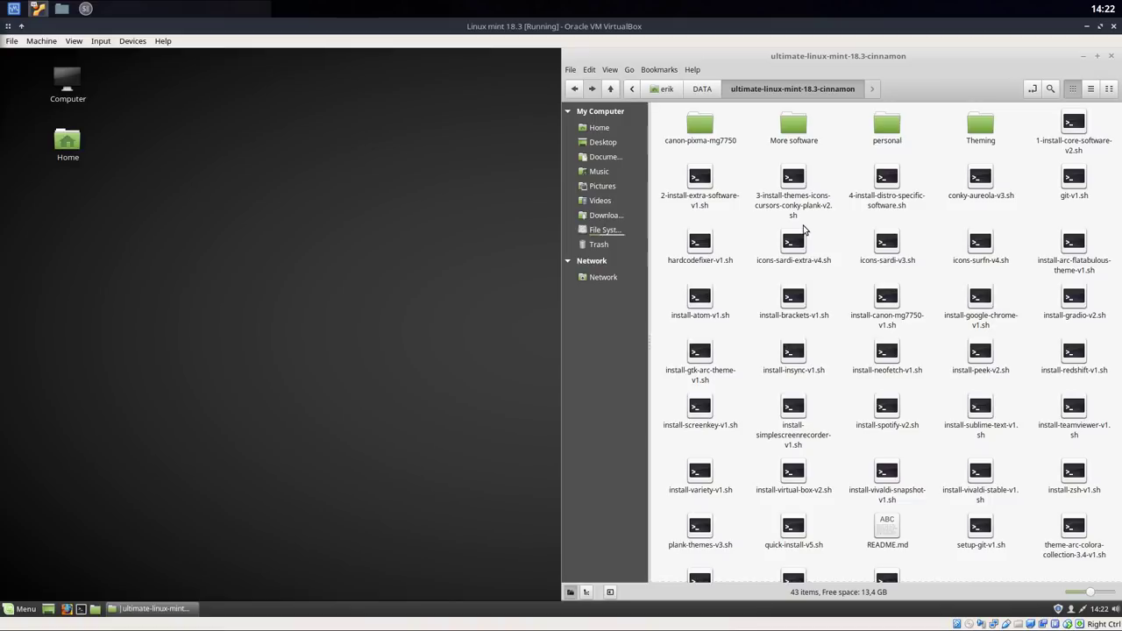
click(1076, 124)
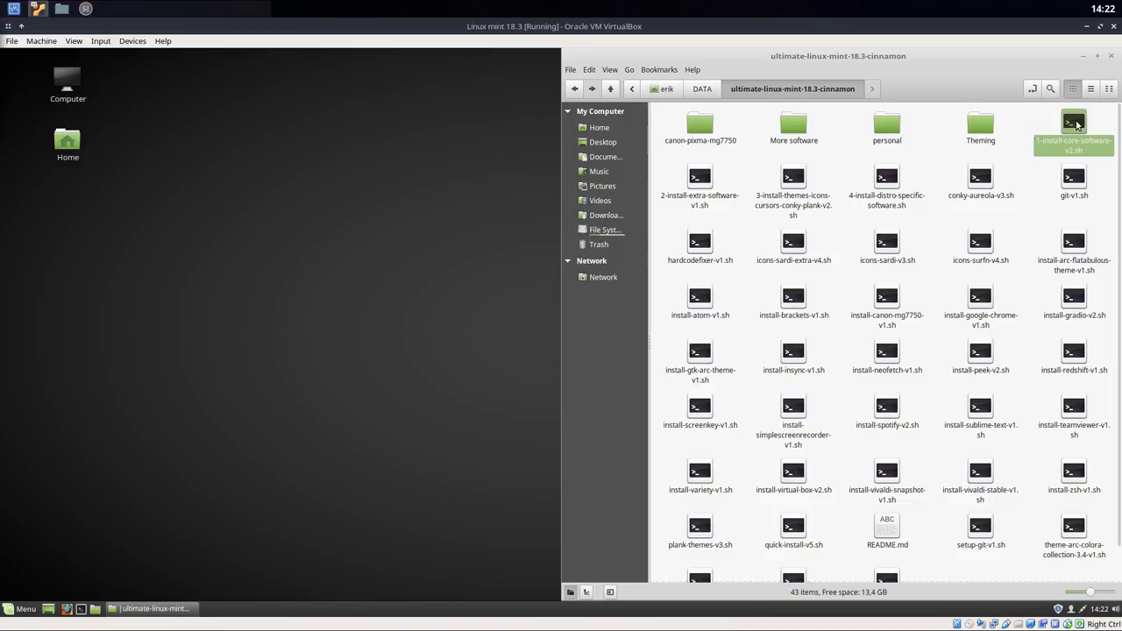
double_click(1077, 124)
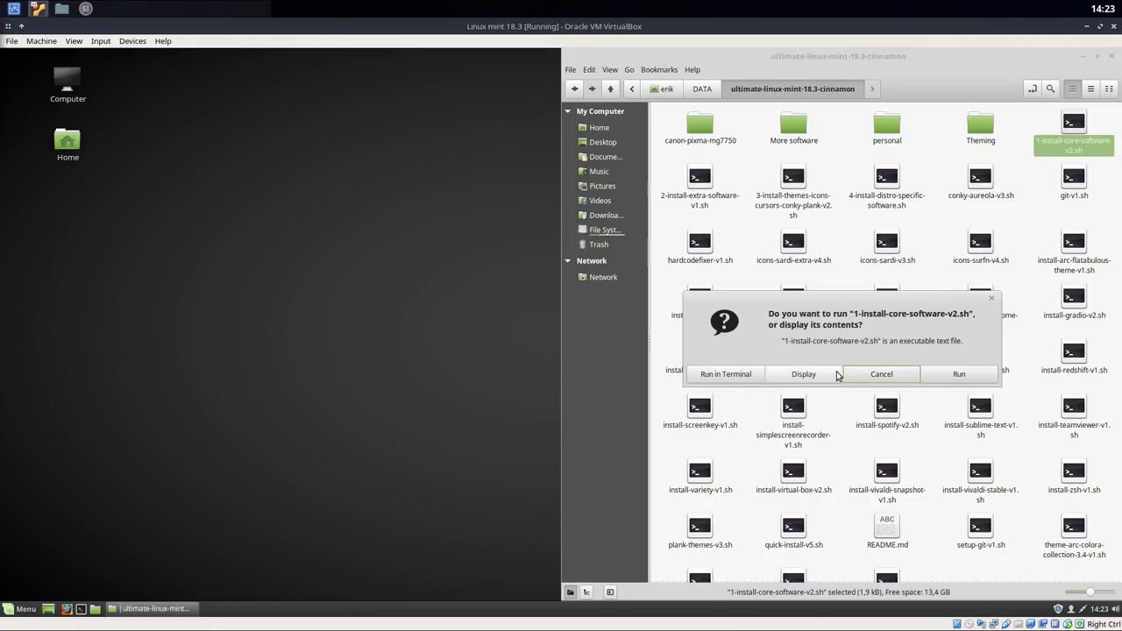
click(810, 375)
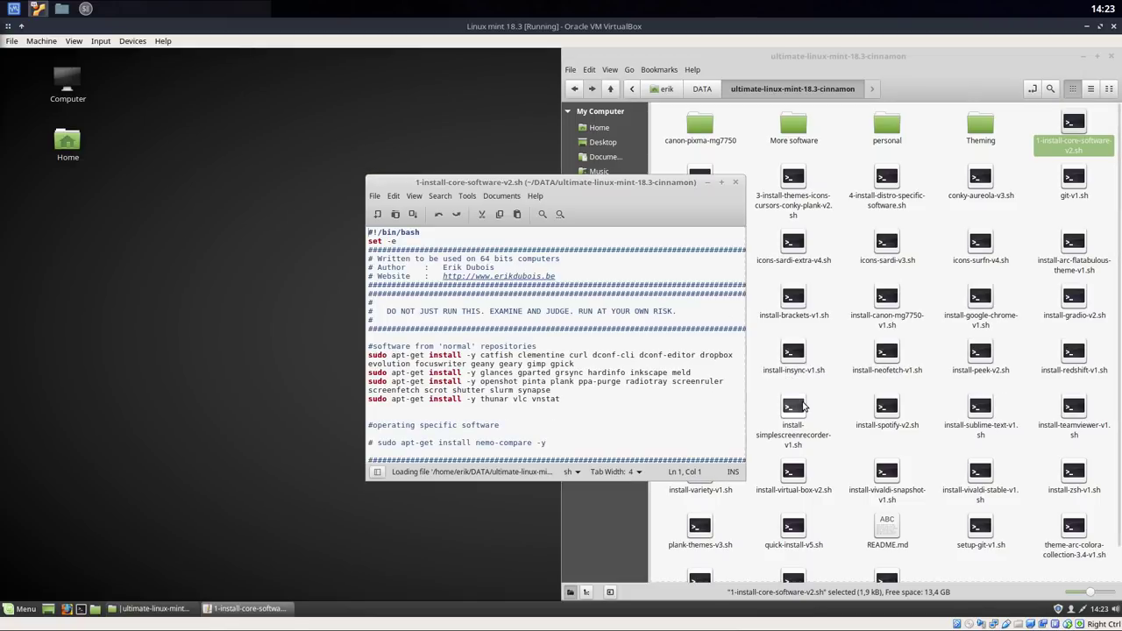
Maximize Xed to read the script's apt-get install lines, then close the script.
click(720, 182)
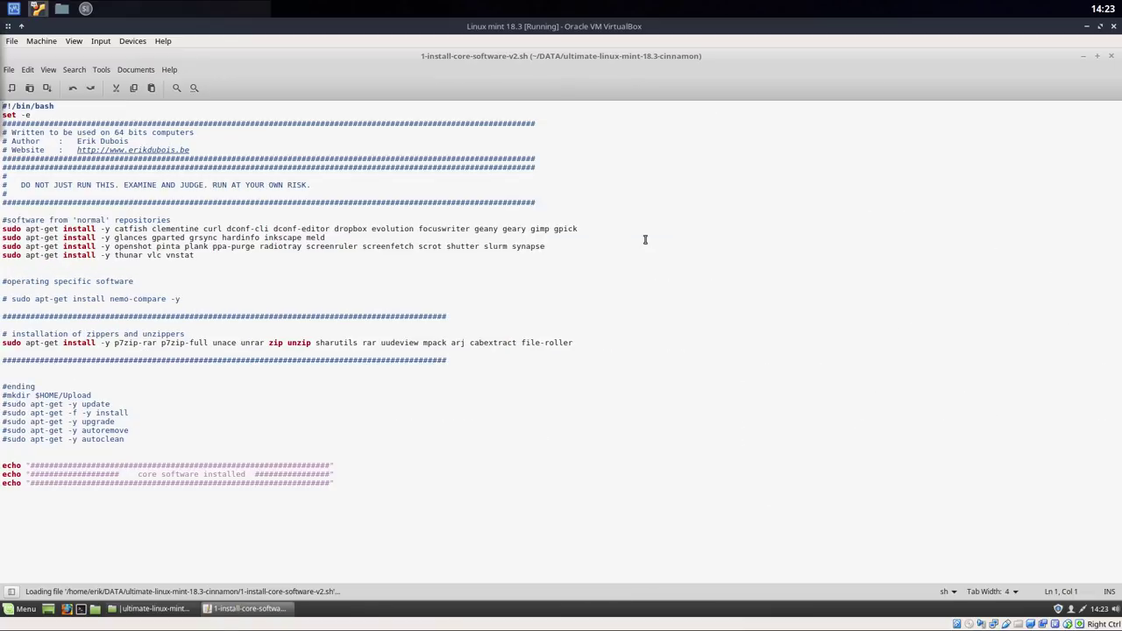
click(57, 229)
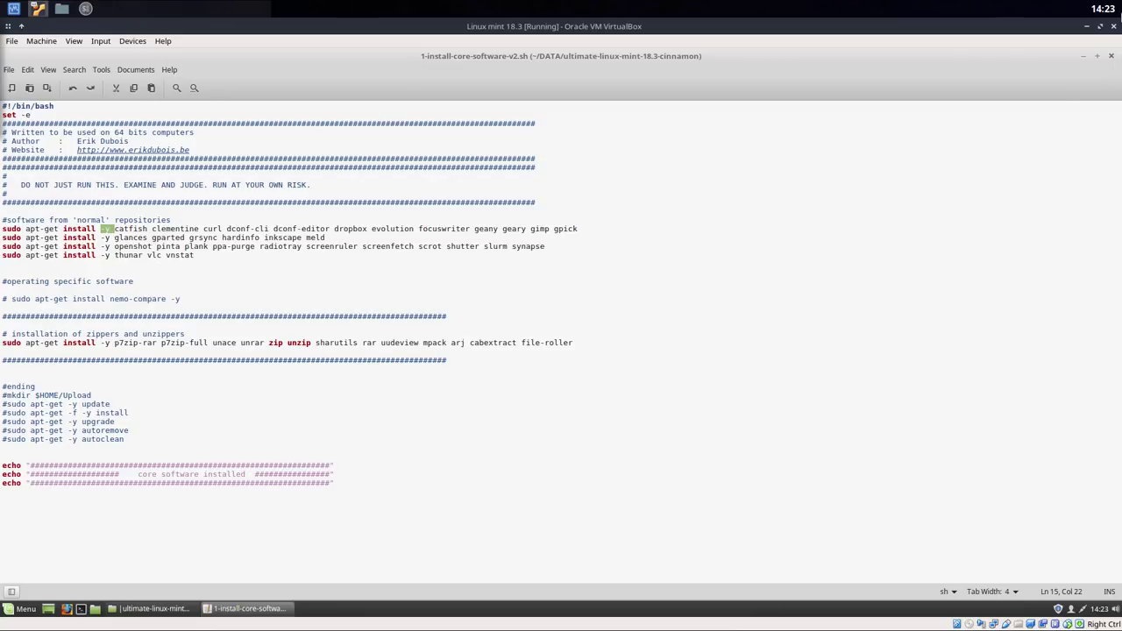
click(1113, 26)
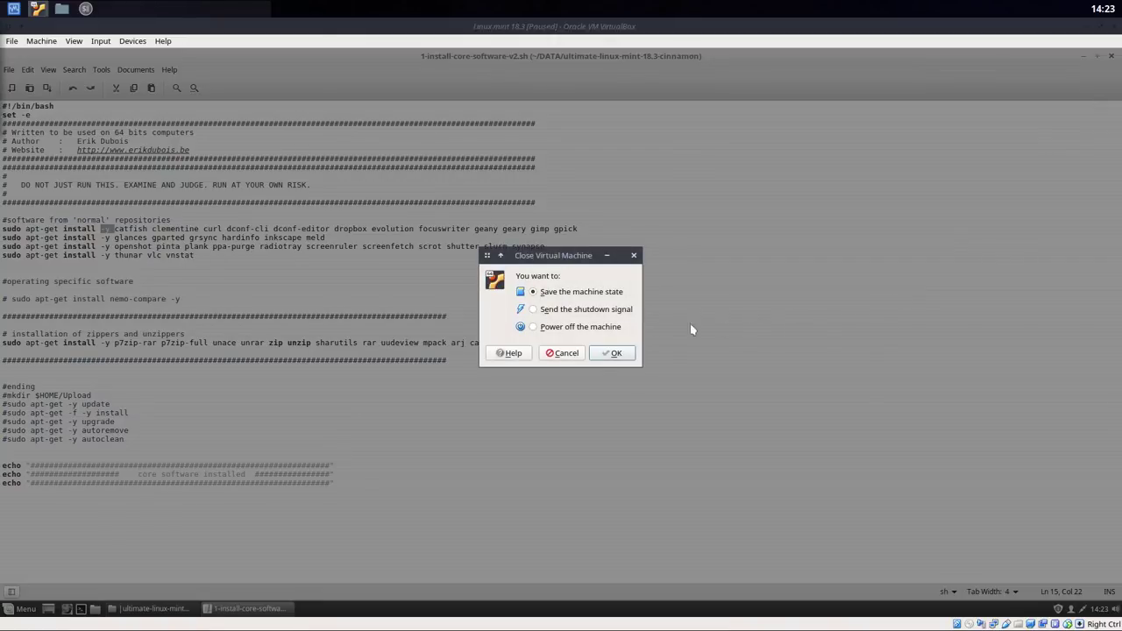
click(567, 353)
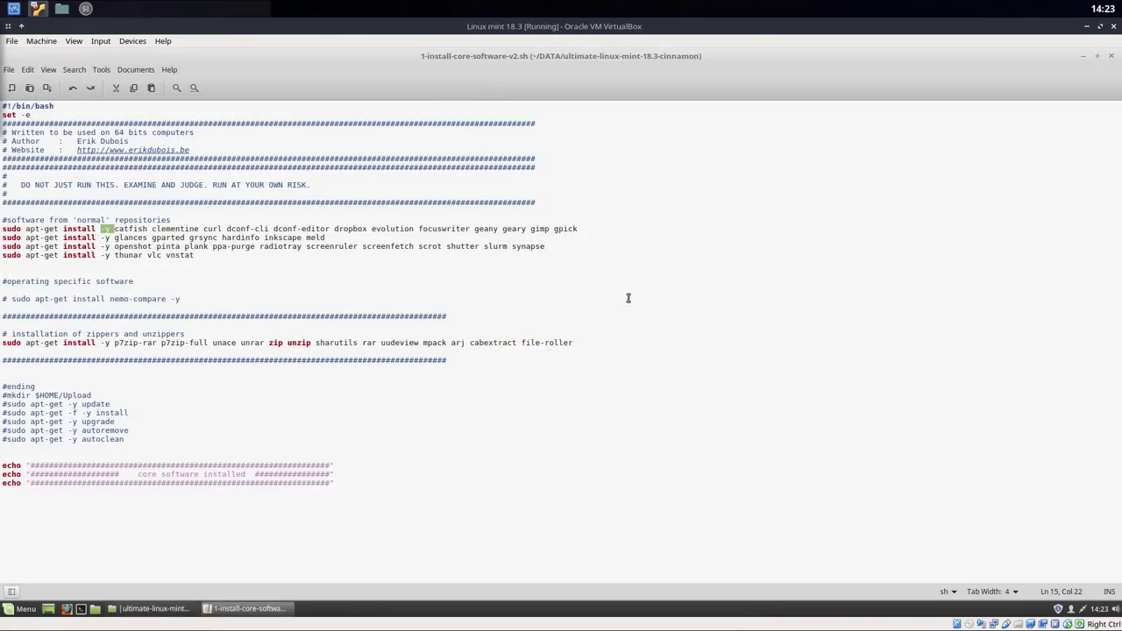
click(1110, 58)
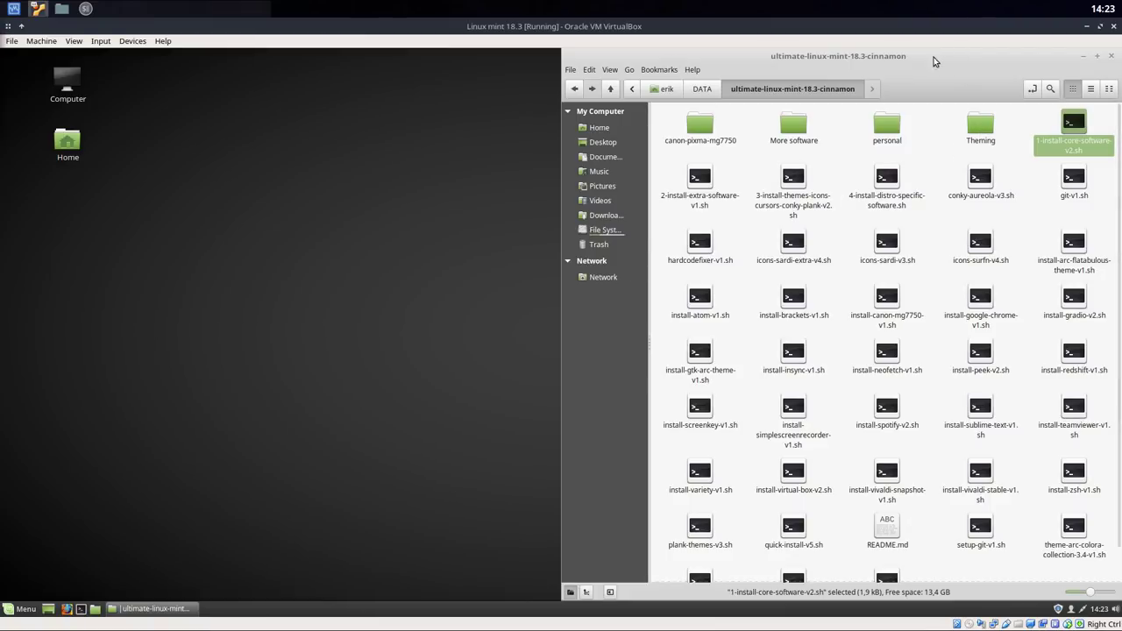
drag(912, 57, 0, 234)
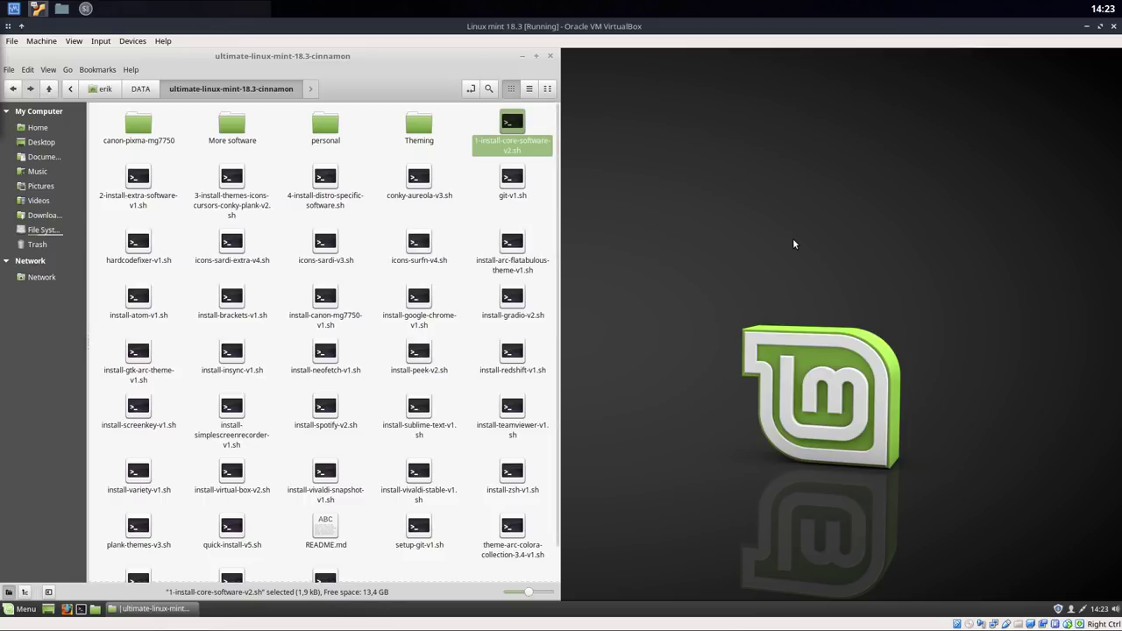
Open a right-half terminal in the repo folder and run ./1-install-core-software-v2.sh with the admin password.
key(ctrl+f)
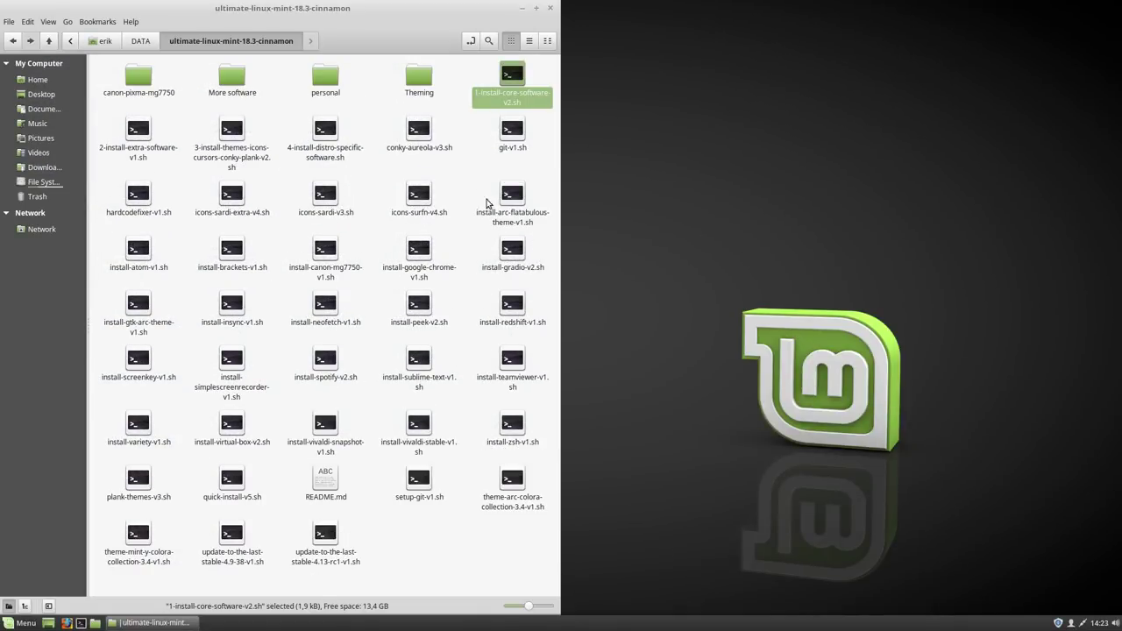
right_click(464, 114)
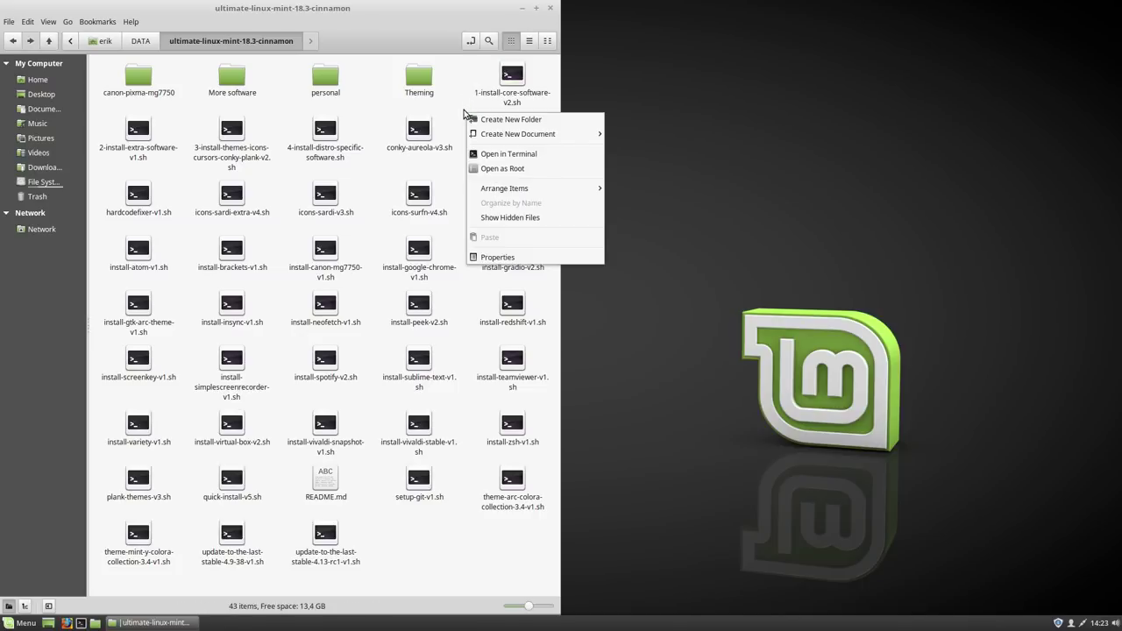
click(516, 153)
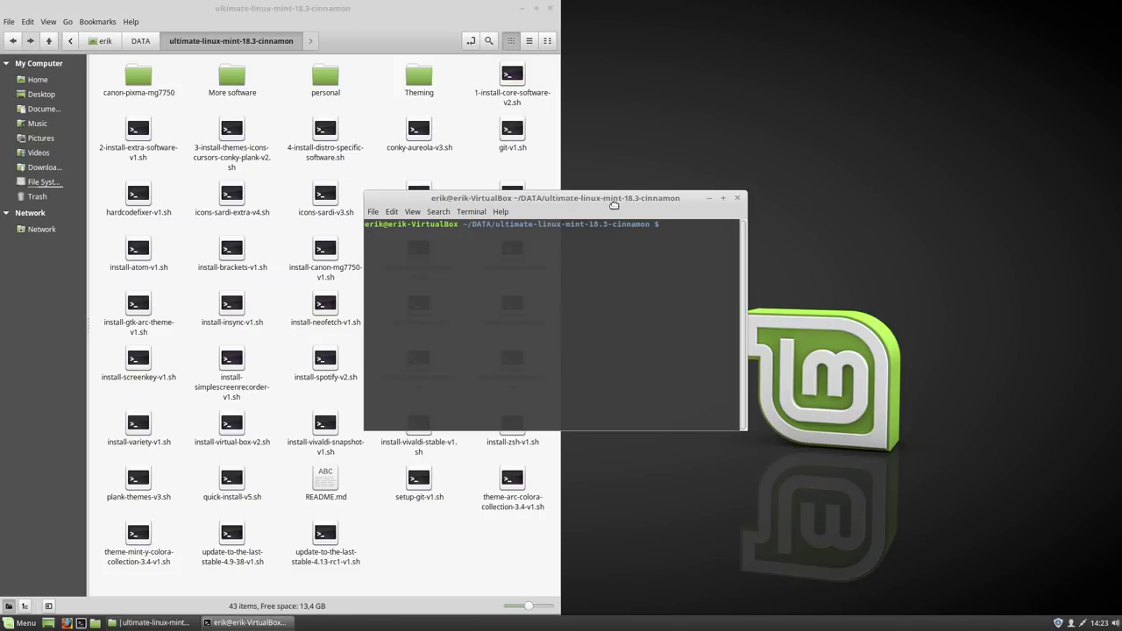
drag(612, 198, 1120, 230)
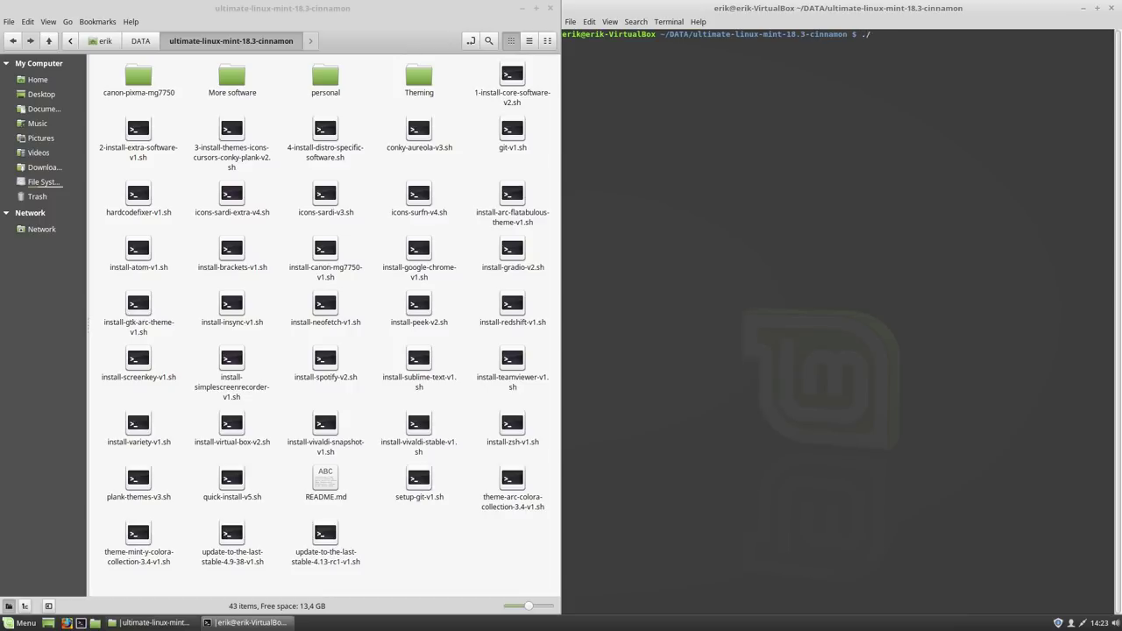
text(./1)
key(Tab)
key(Return)
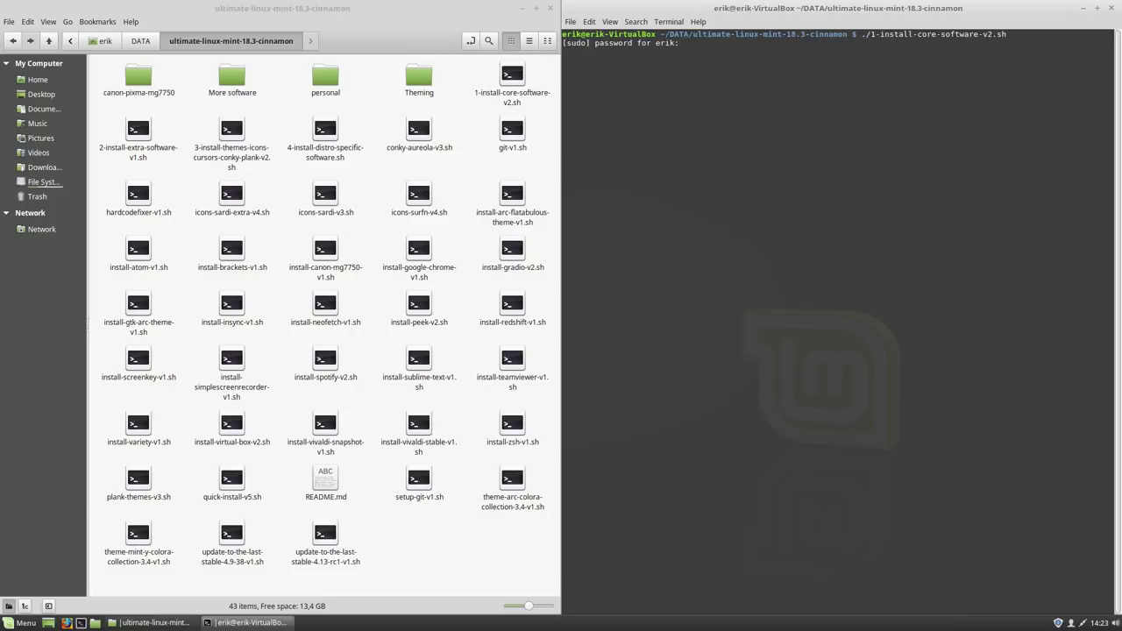
key(Return)
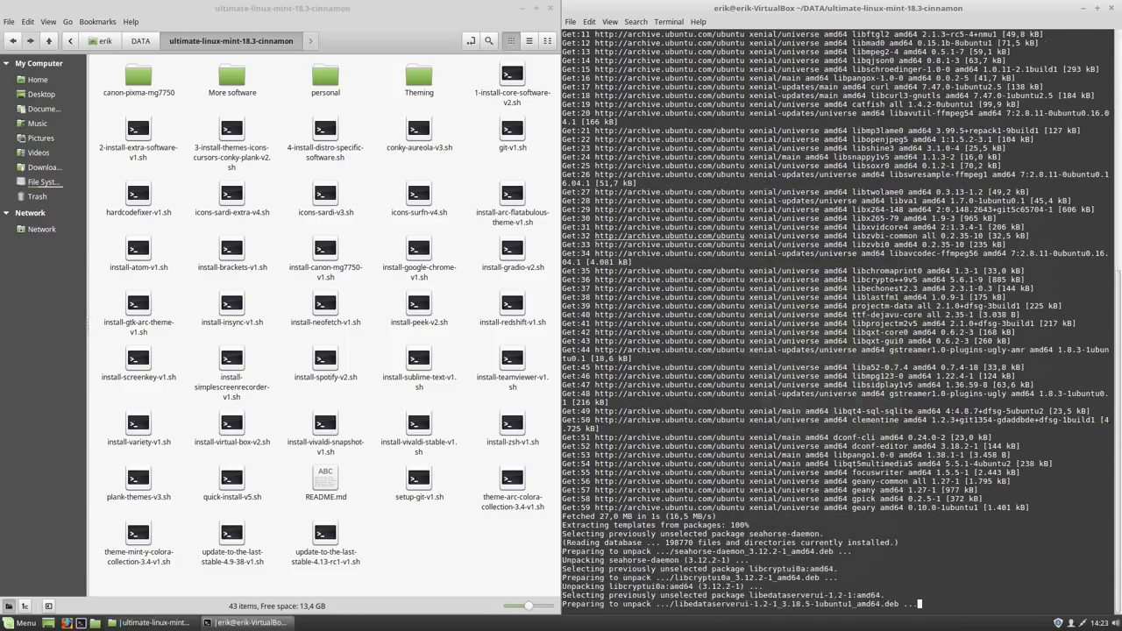
Open the terminal's Profile Preferences and enable a custom font.
click(595, 22)
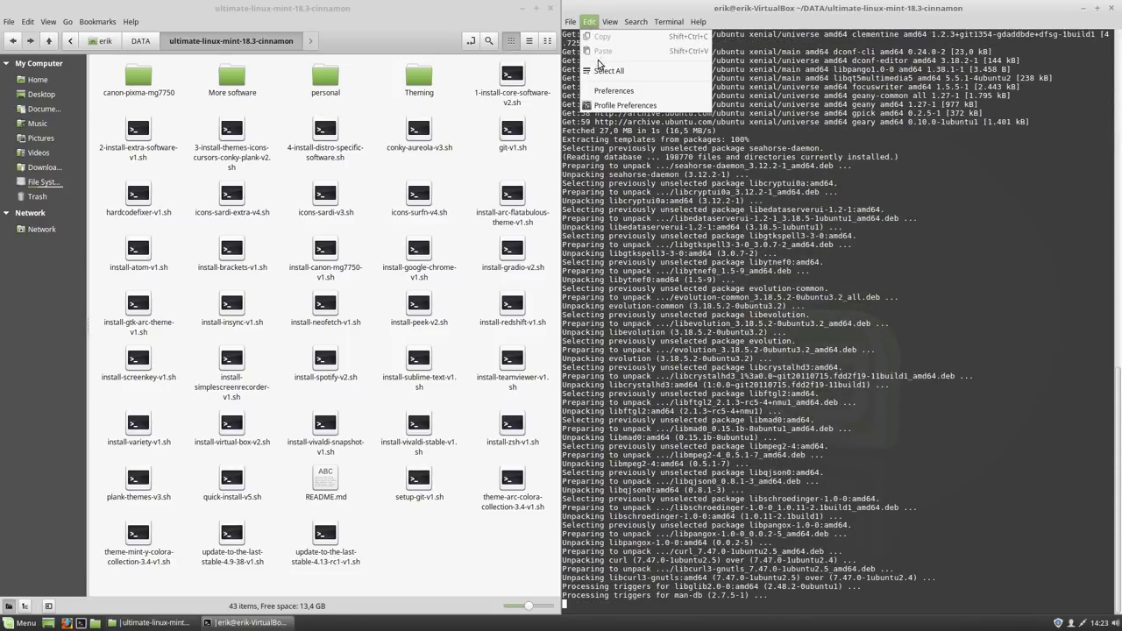
click(622, 105)
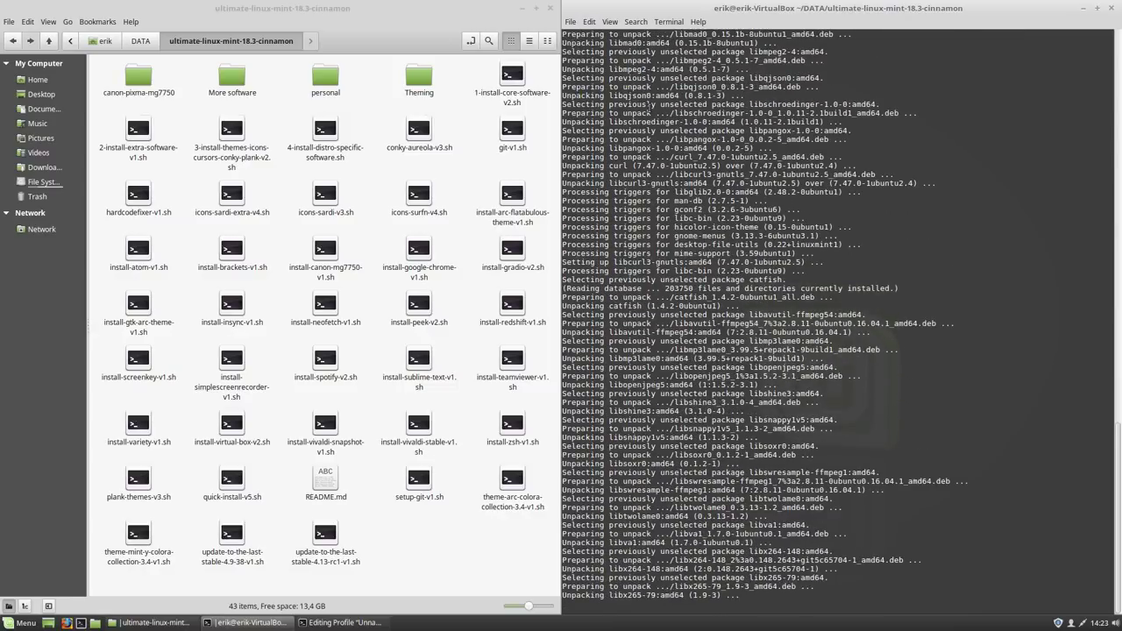
drag(581, 180, 356, 163)
click(221, 397)
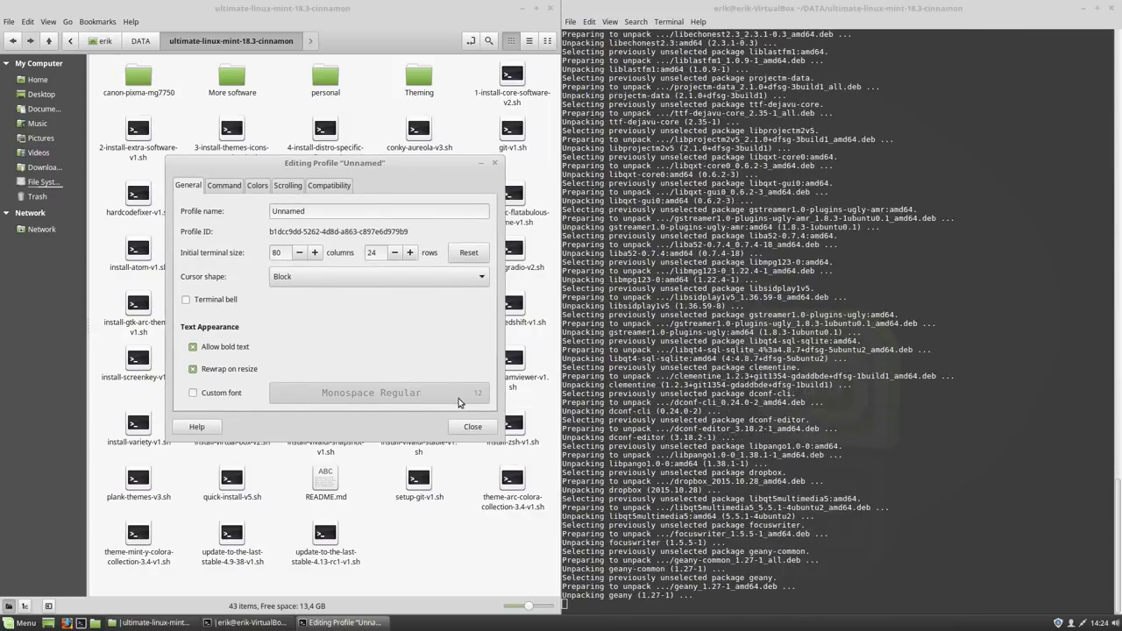
Set the terminal profile font to Monospace Regular 14.
click(477, 401)
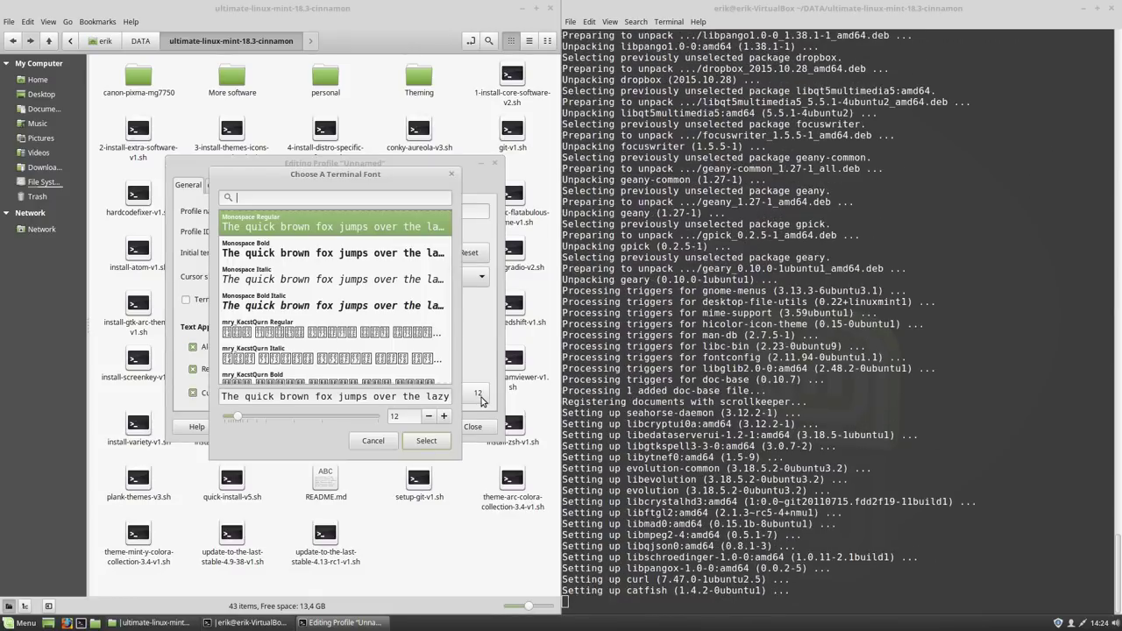
click(444, 417)
click(444, 416)
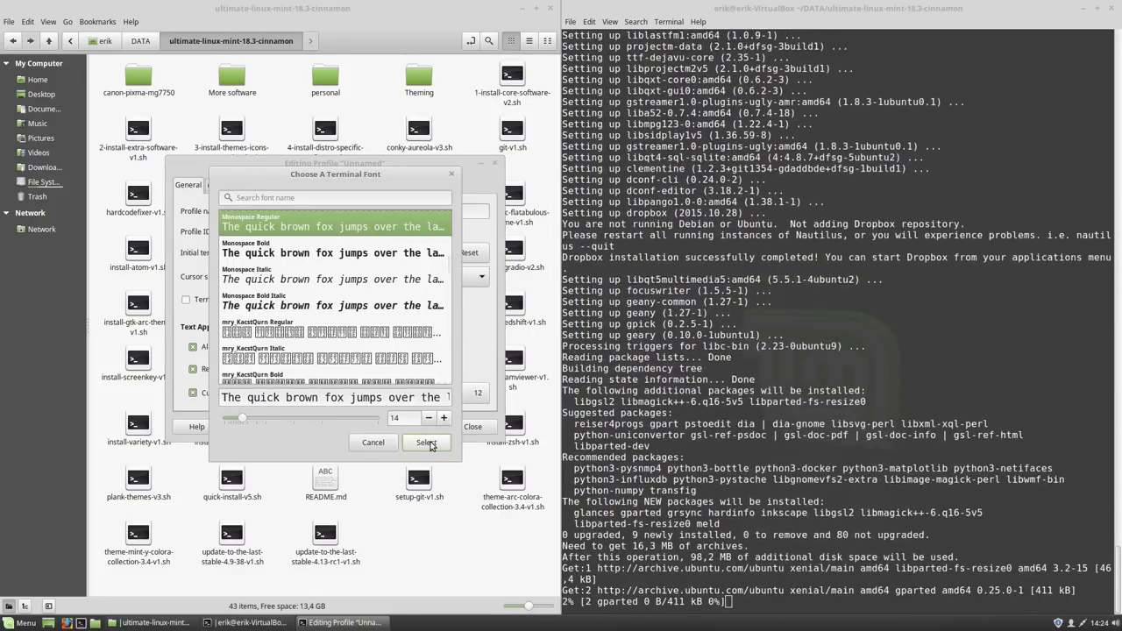
click(426, 443)
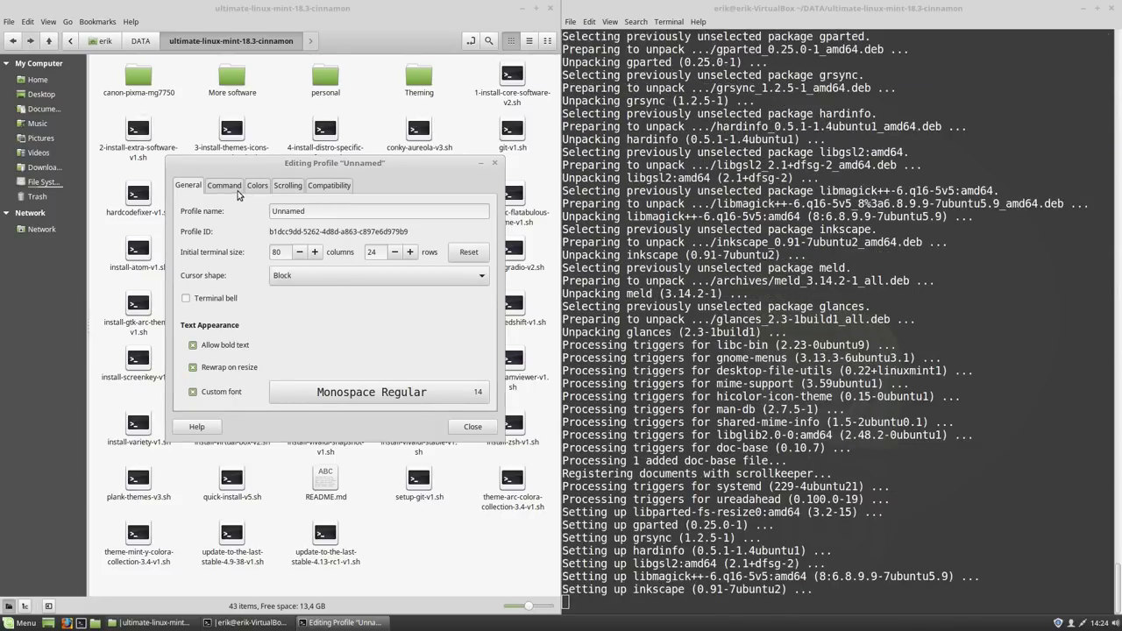
Make the terminal background more transparent and hide the scrollbar, then close the profile settings.
click(226, 184)
click(259, 186)
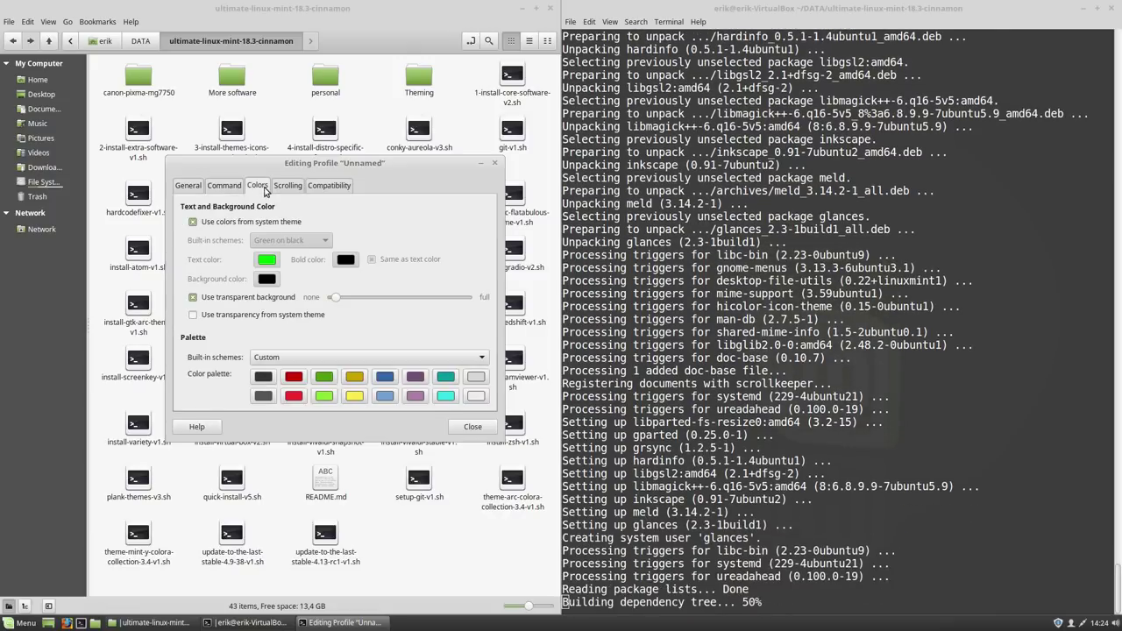
drag(339, 300, 368, 303)
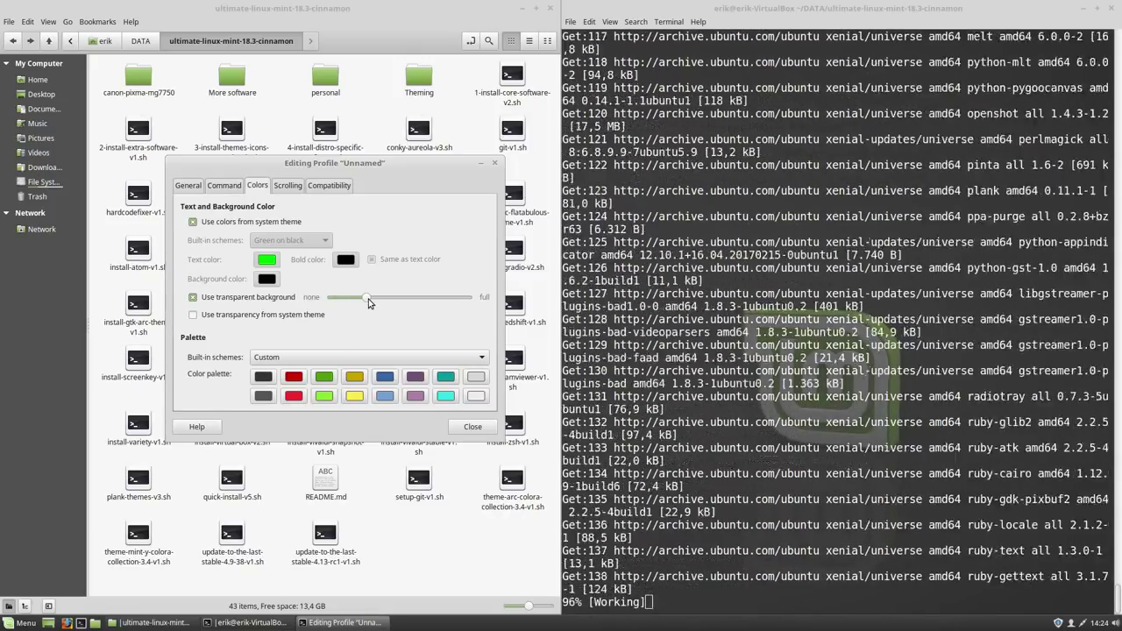
click(287, 185)
click(221, 209)
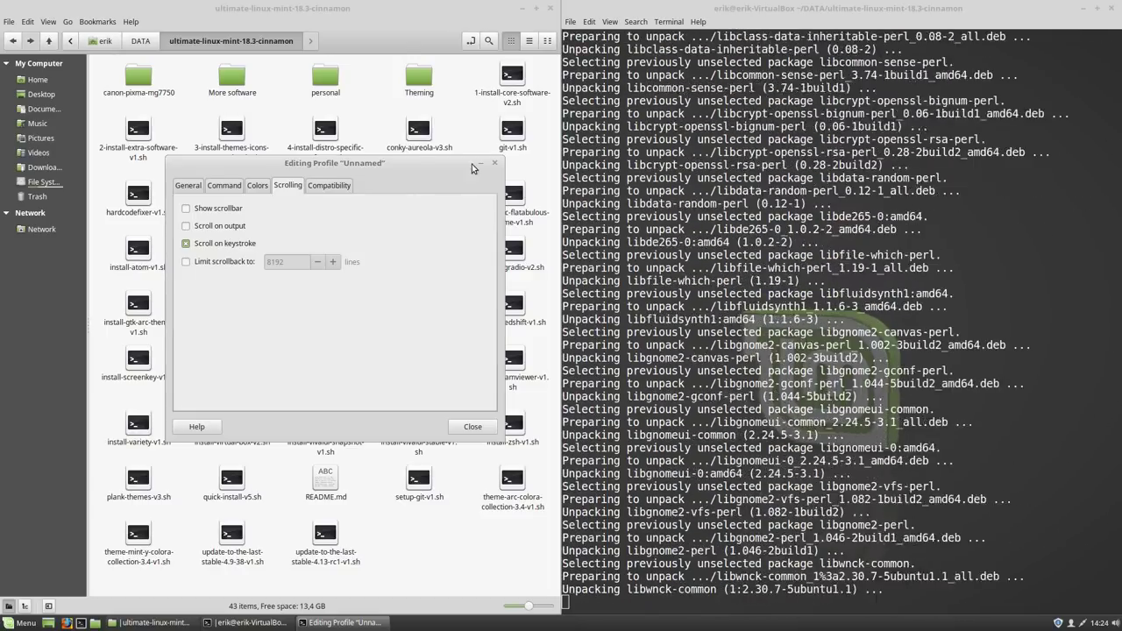
click(495, 164)
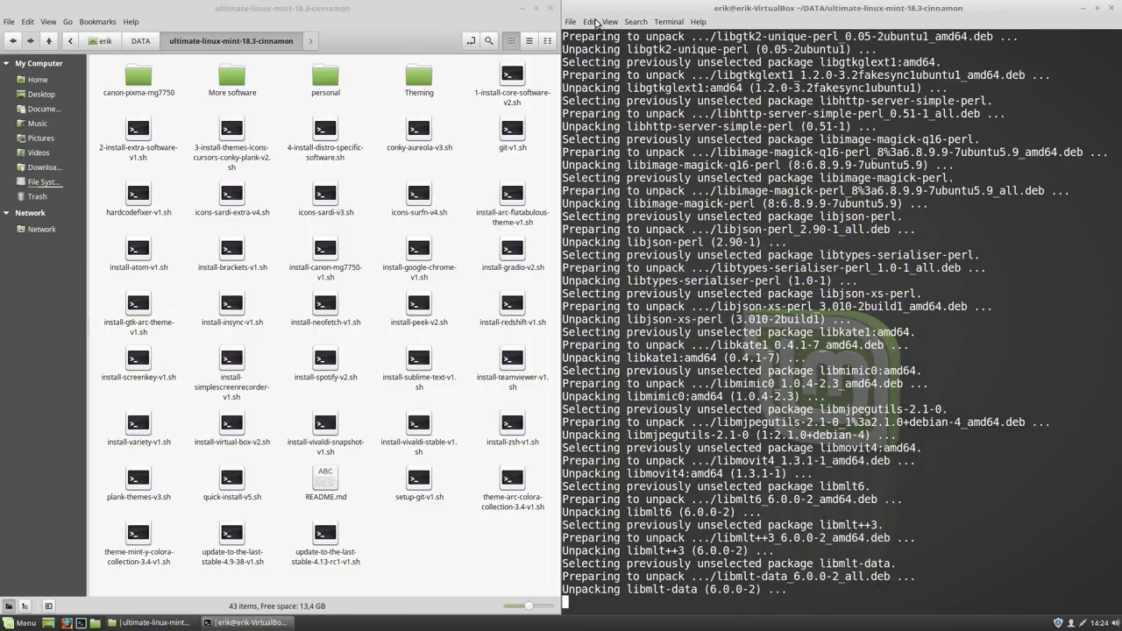
Open and close the general terminal Preferences without changes.
click(589, 21)
click(612, 91)
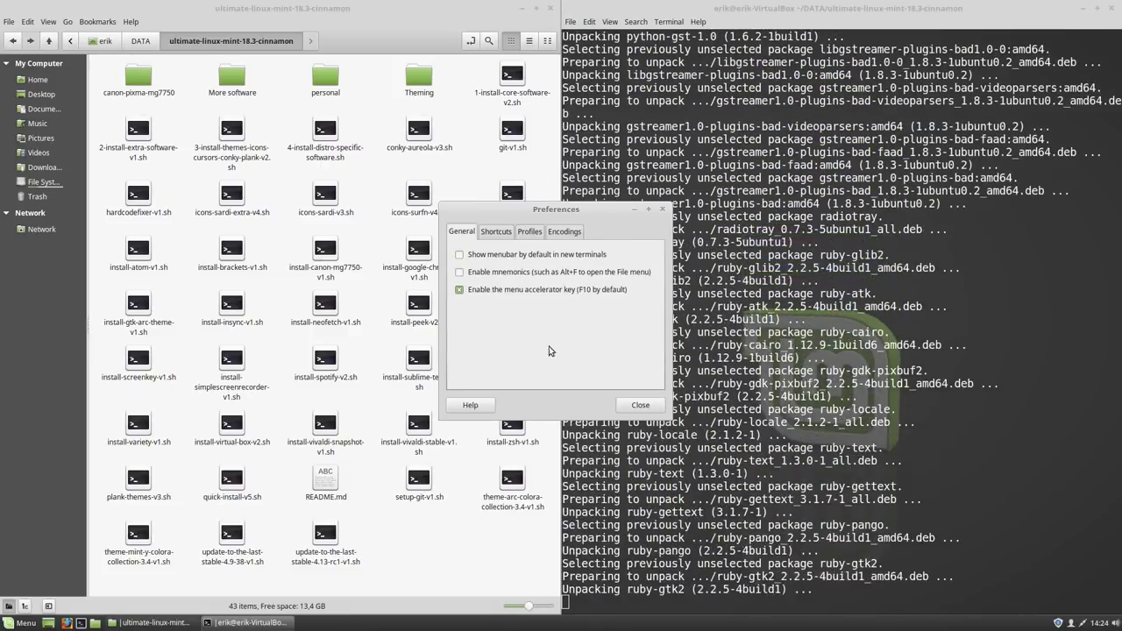
click(640, 405)
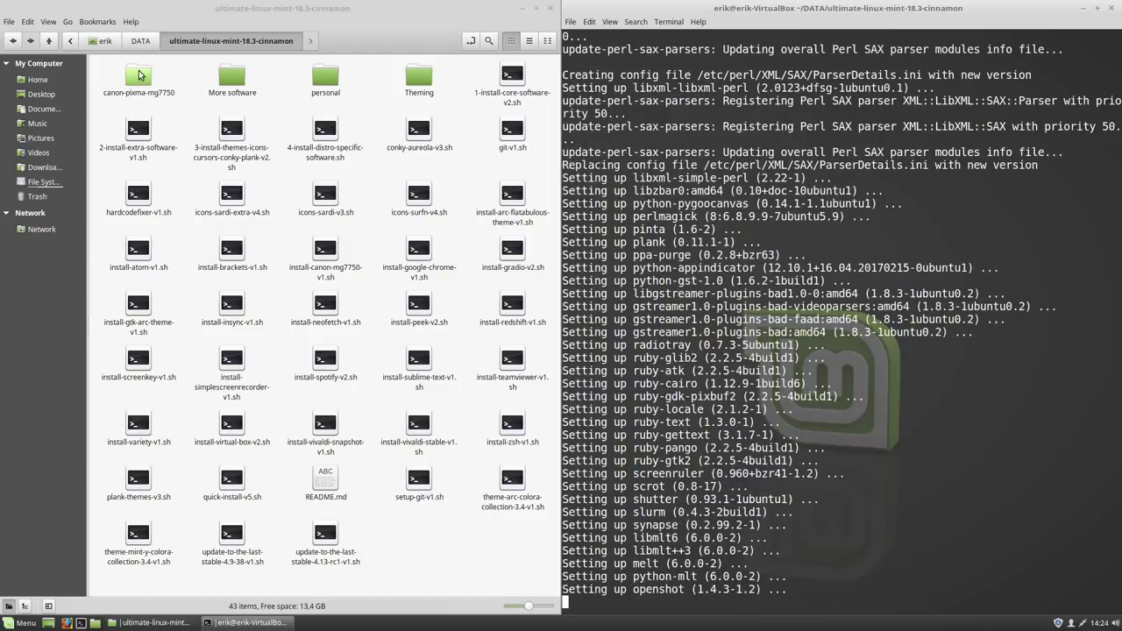
click(138, 77)
double_click(219, 79)
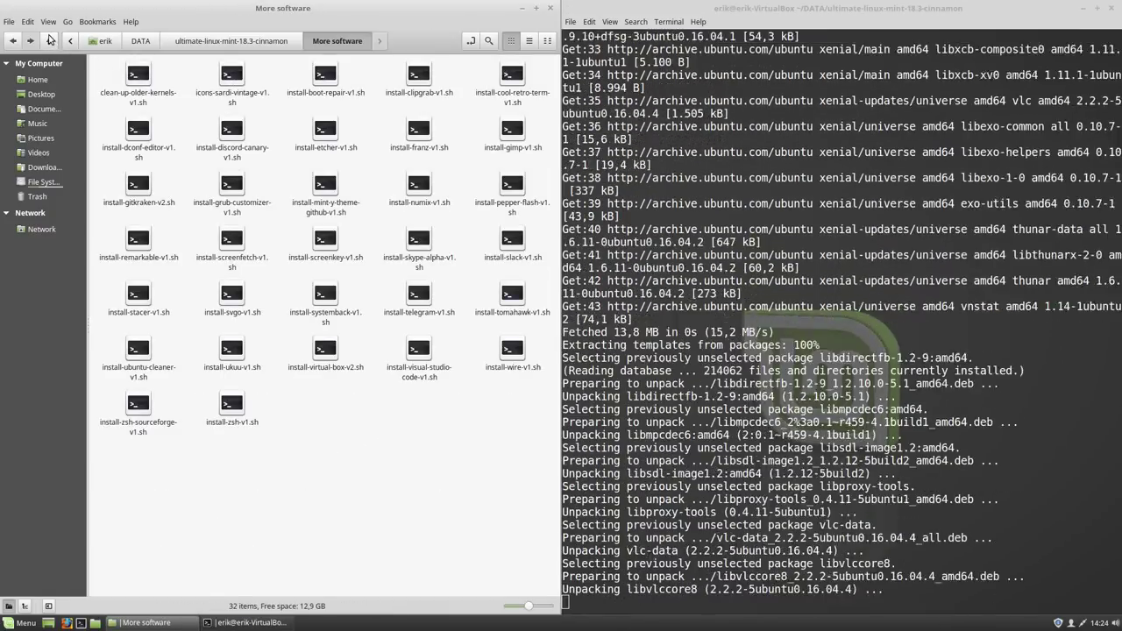
key(BackSpace)
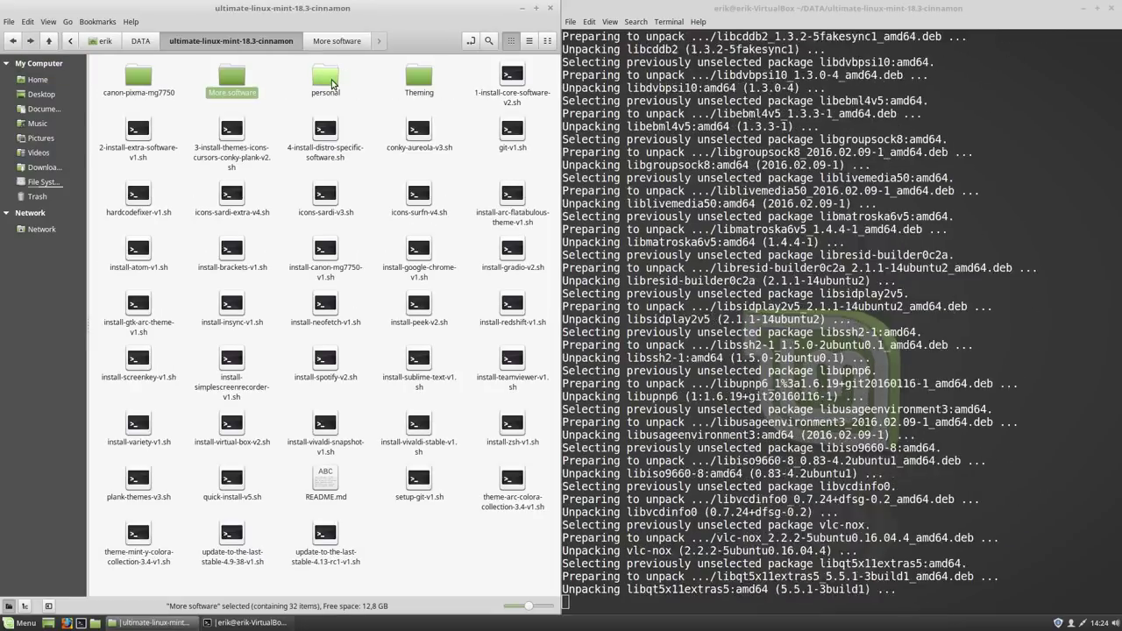
double_click(326, 79)
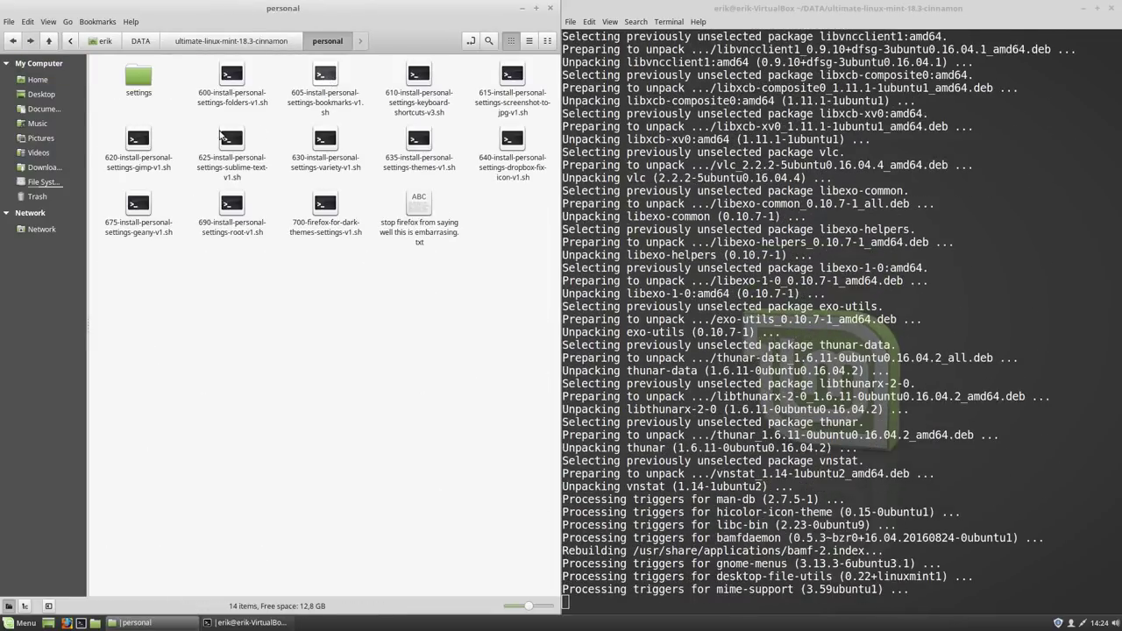
key(BackSpace)
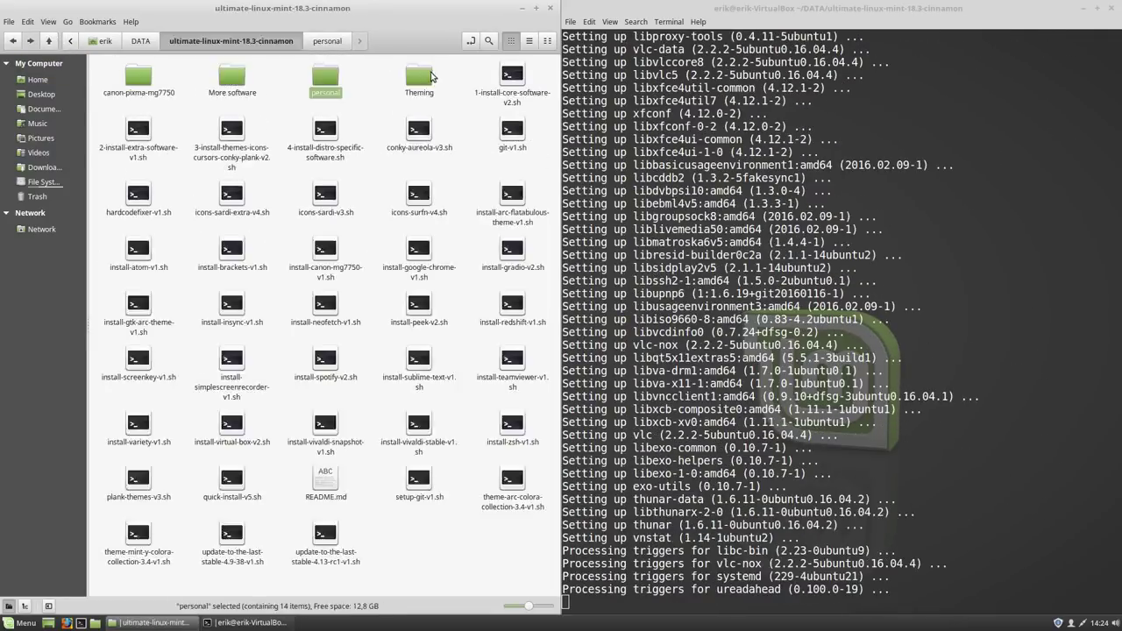
double_click(421, 79)
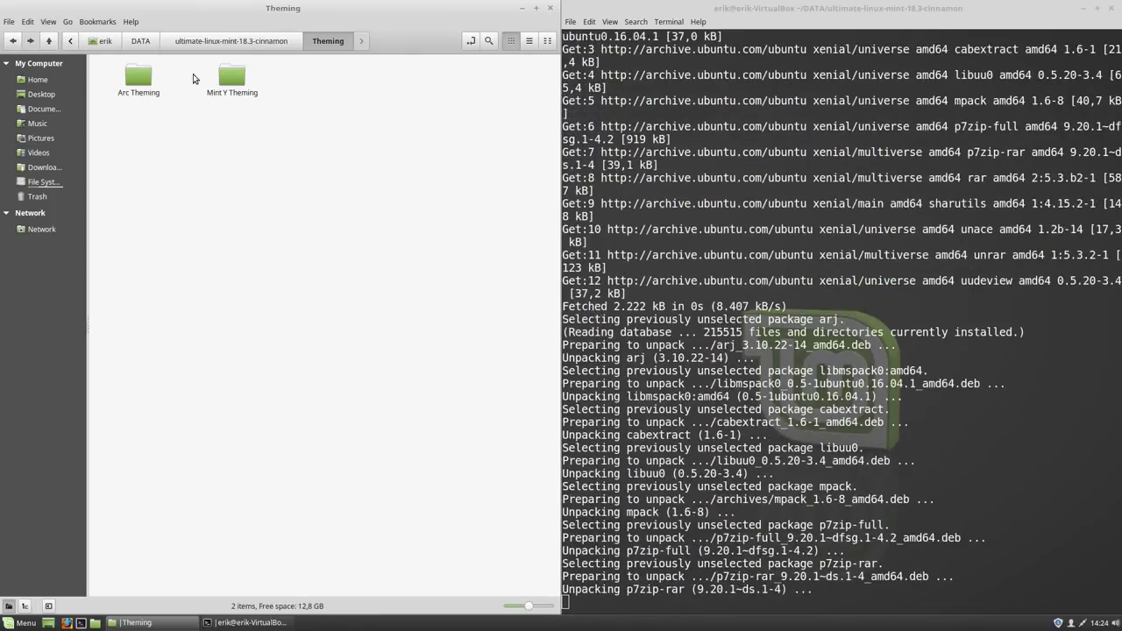
double_click(142, 79)
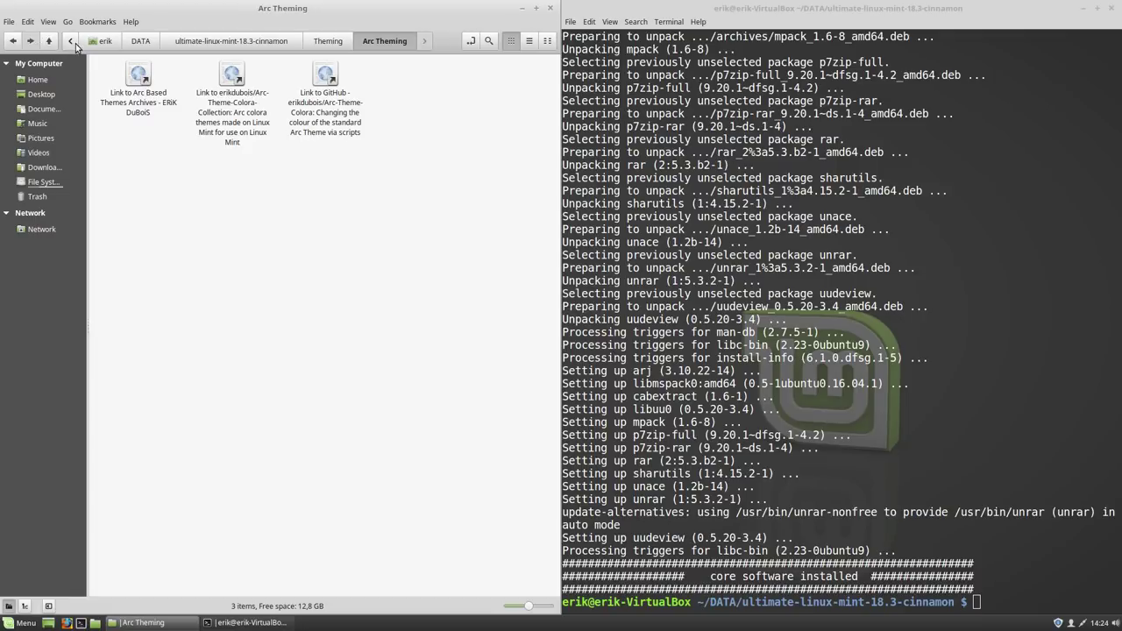
click(327, 42)
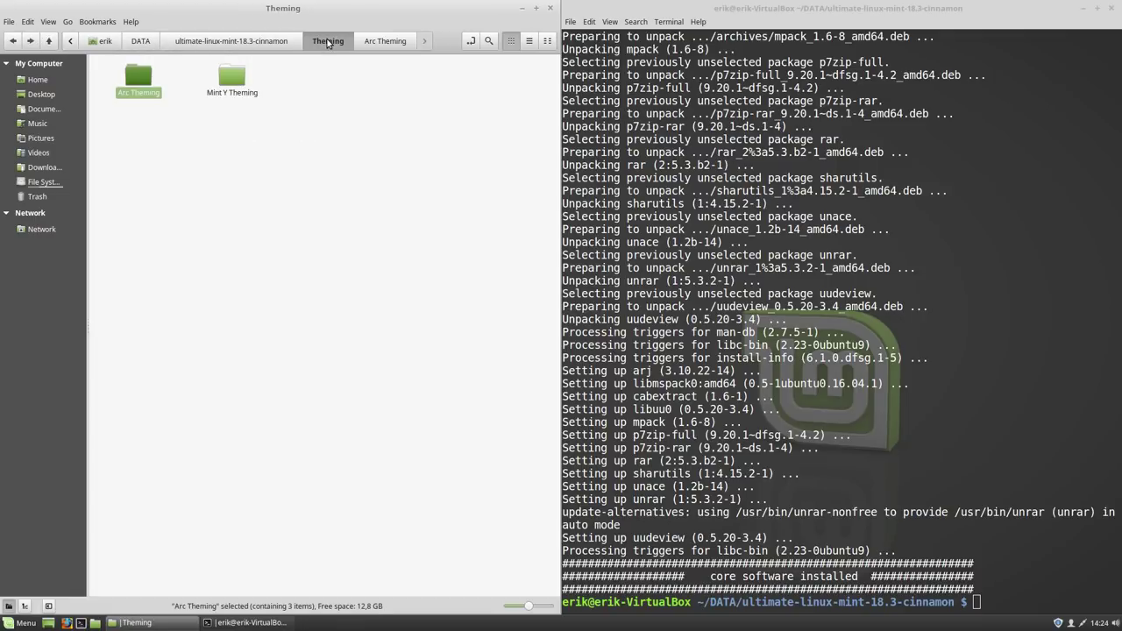
click(267, 42)
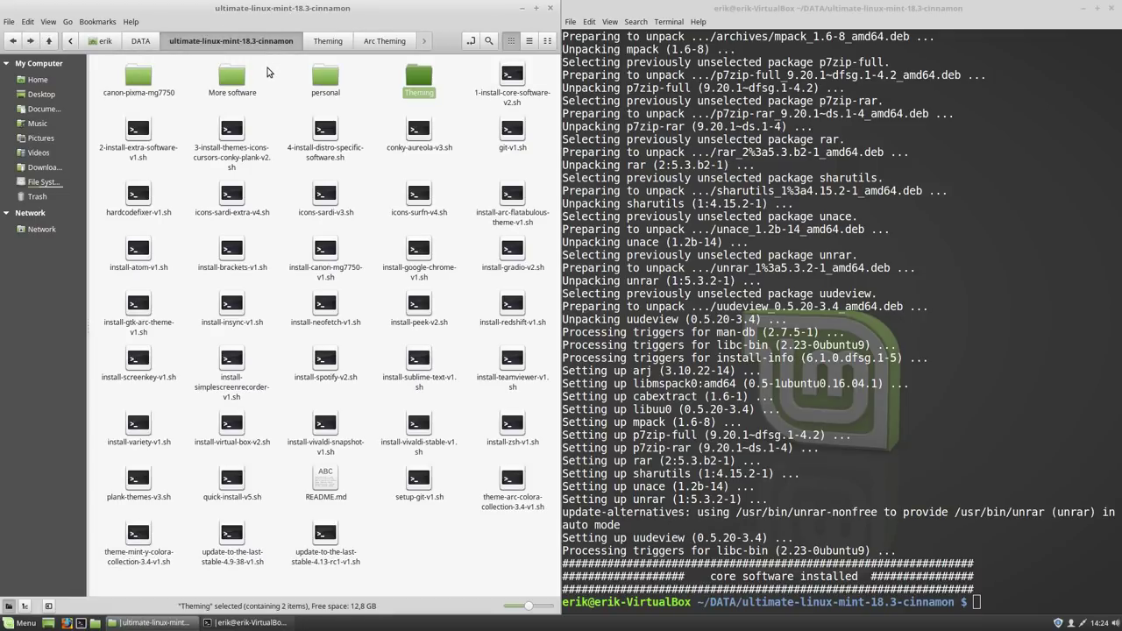
click(823, 541)
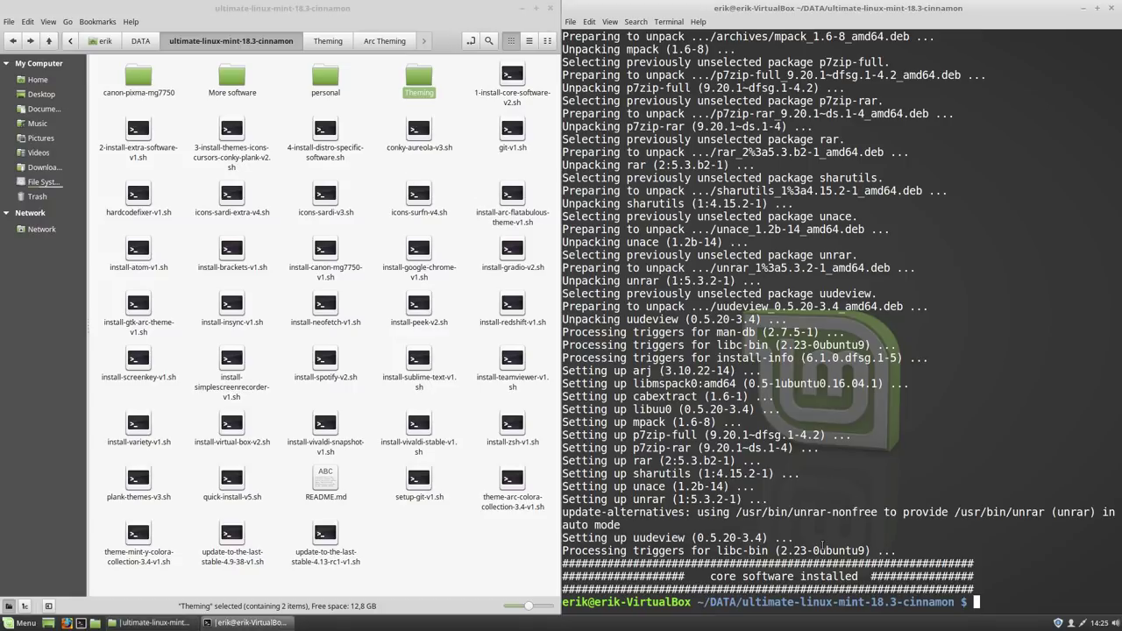
text(ls)
key(Return)
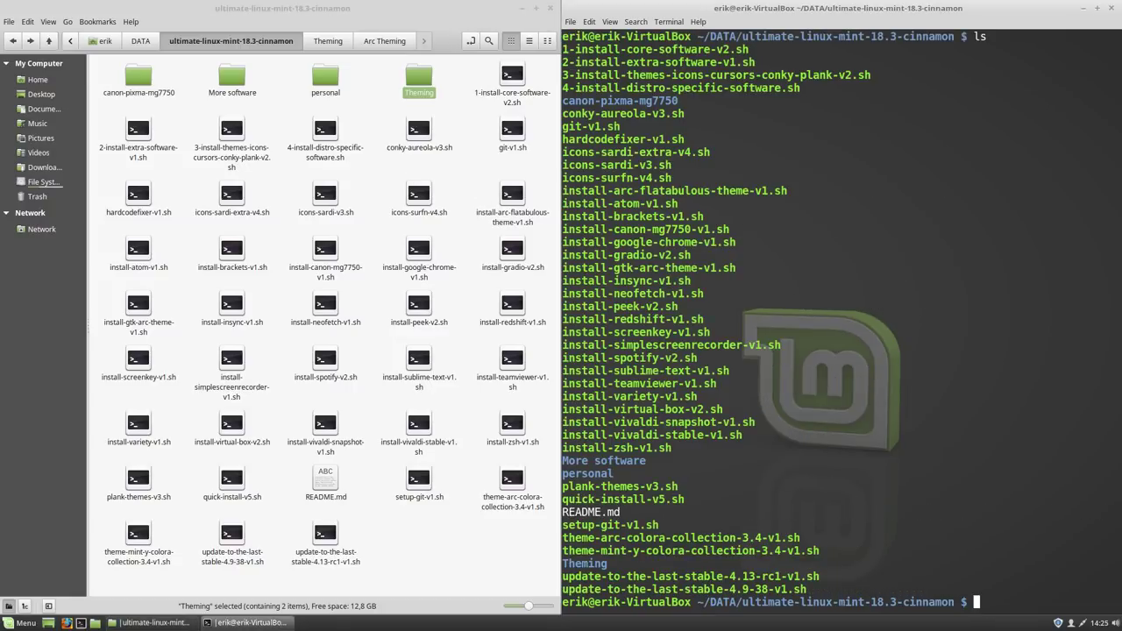
Run ./2-install-extra-software-v1.sh in the terminal, then display the same script from Nemo.
text(./2)
key(Tab)
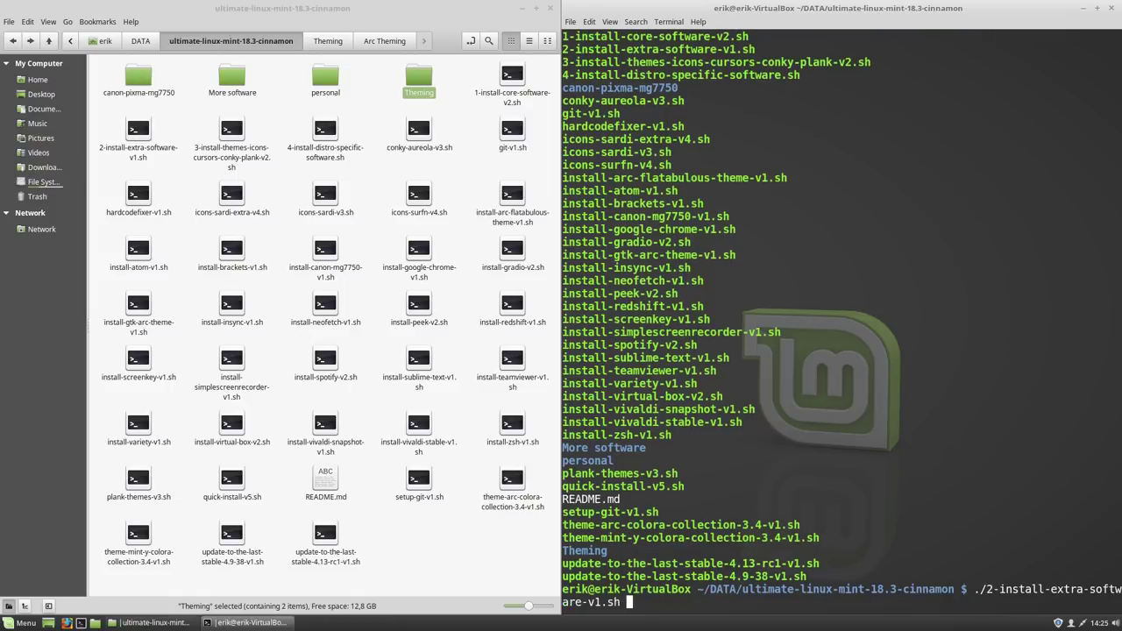
key(Return)
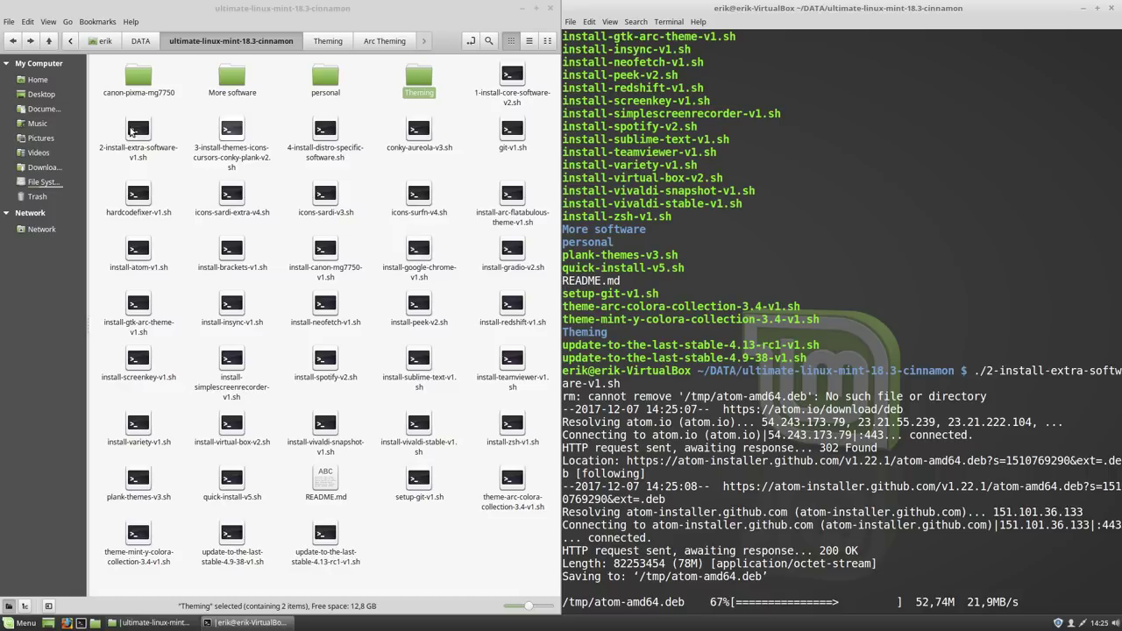
click(130, 132)
double_click(131, 131)
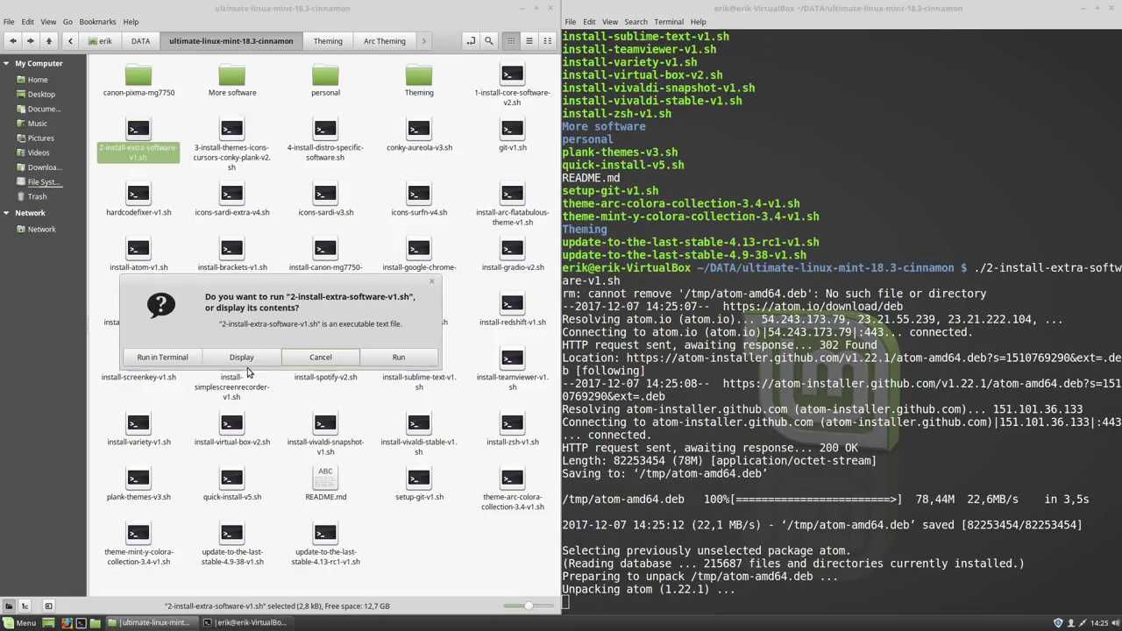
click(249, 359)
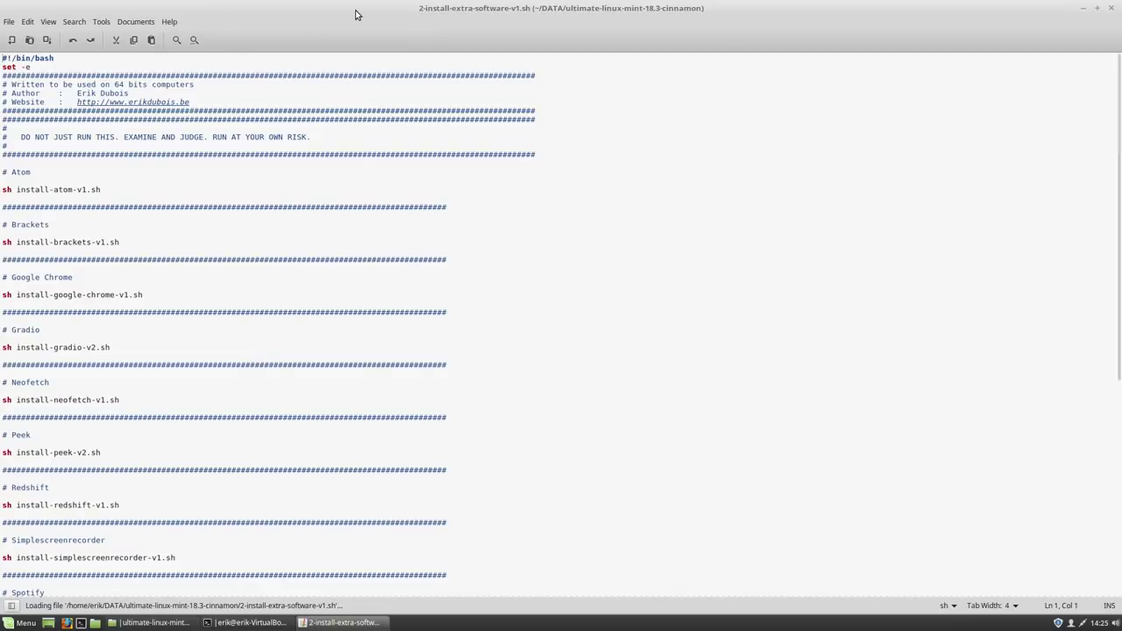
Dock the 2-install-extra-software-v1.sh editor in the right half and open install-atom-v1.sh from Nemo.
drag(726, 24, 1118, 195)
click(662, 189)
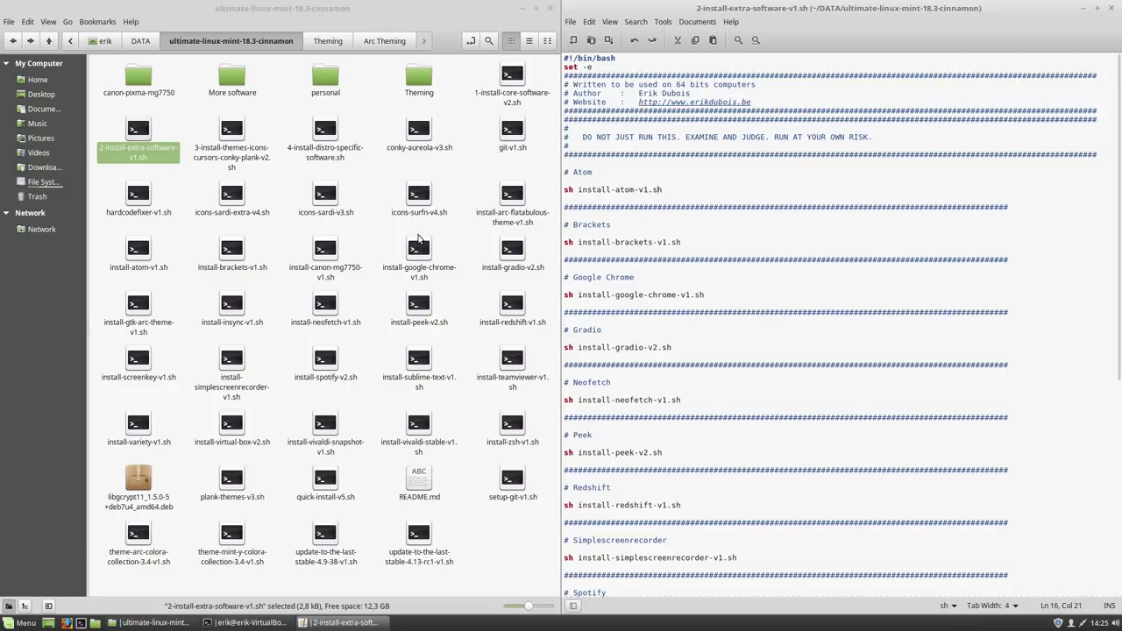
click(138, 255)
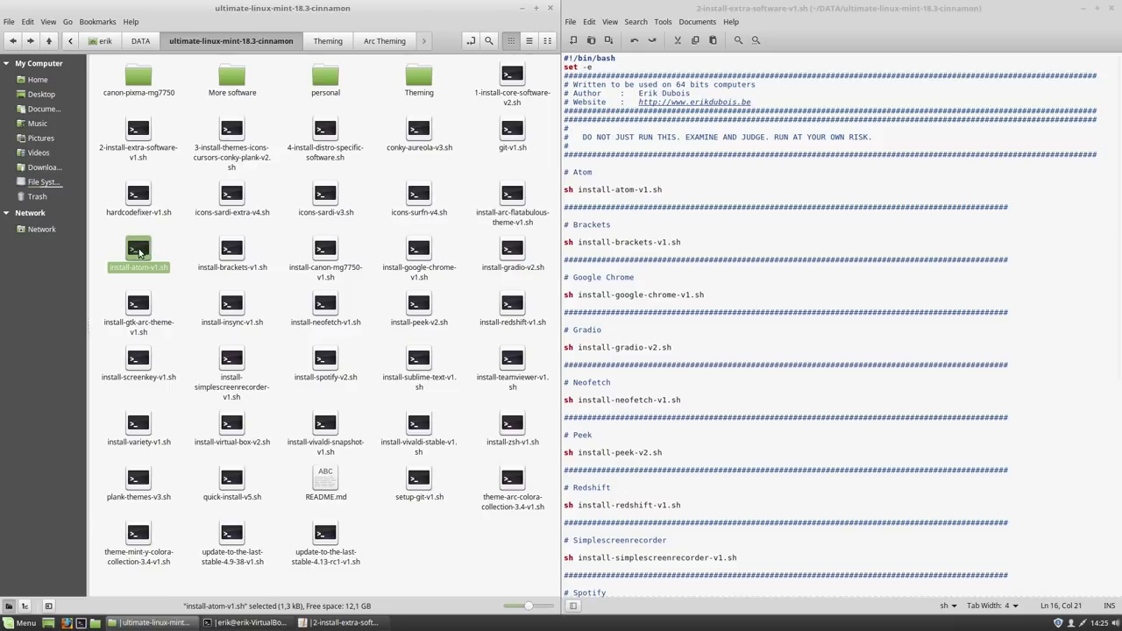
double_click(138, 253)
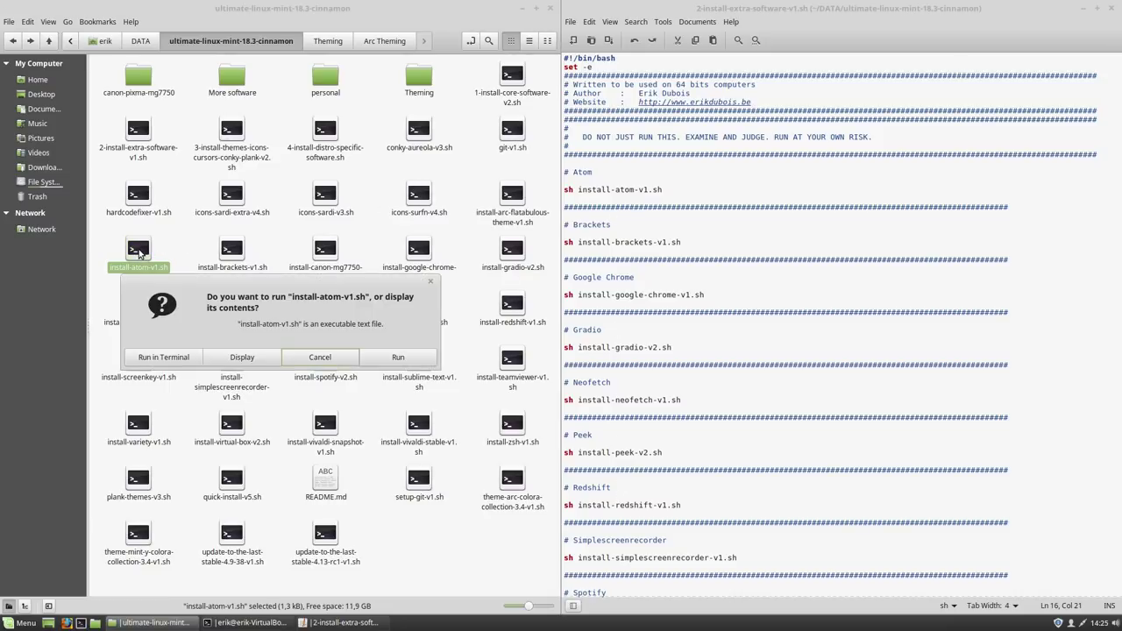
Display install-atom-v1.sh in Xed, then bookmark the root tmp folder in Nemo's sidebar and open it.
click(265, 359)
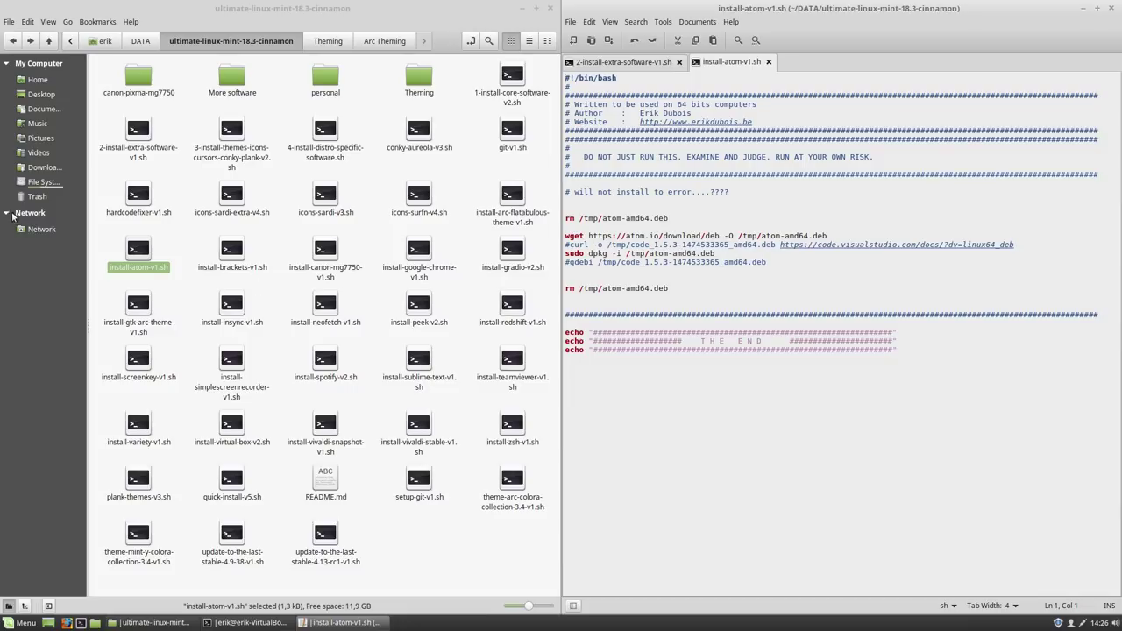
click(43, 182)
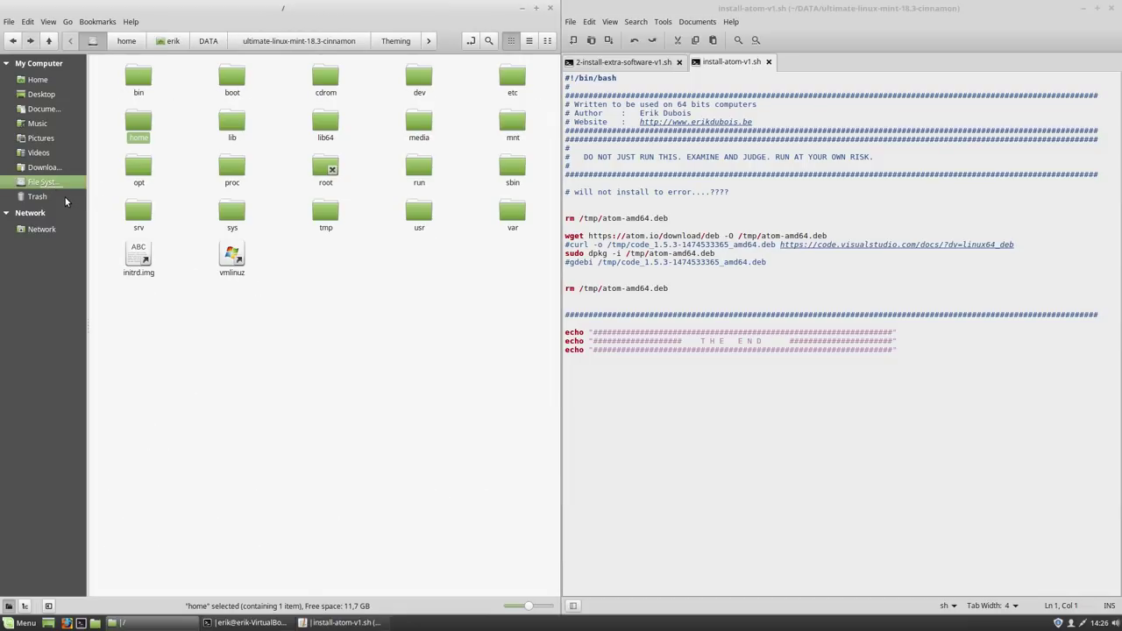
drag(101, 204, 34, 215)
click(45, 231)
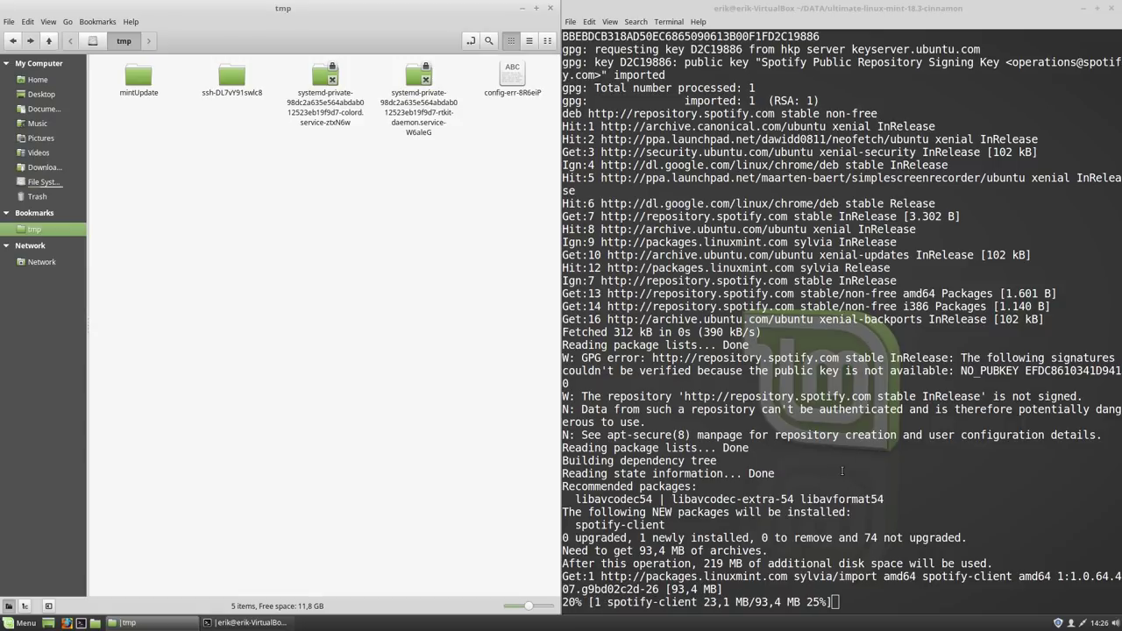
Go back from tmp to the repo folder and select 2-install-extra-software-v1.sh.
click(11, 41)
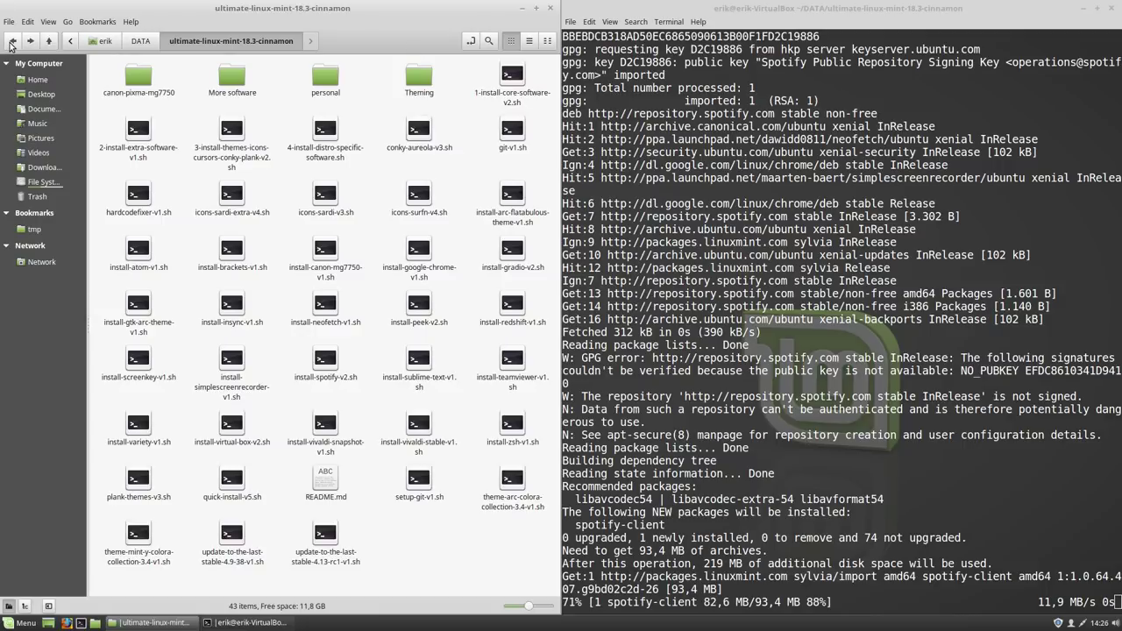
click(138, 134)
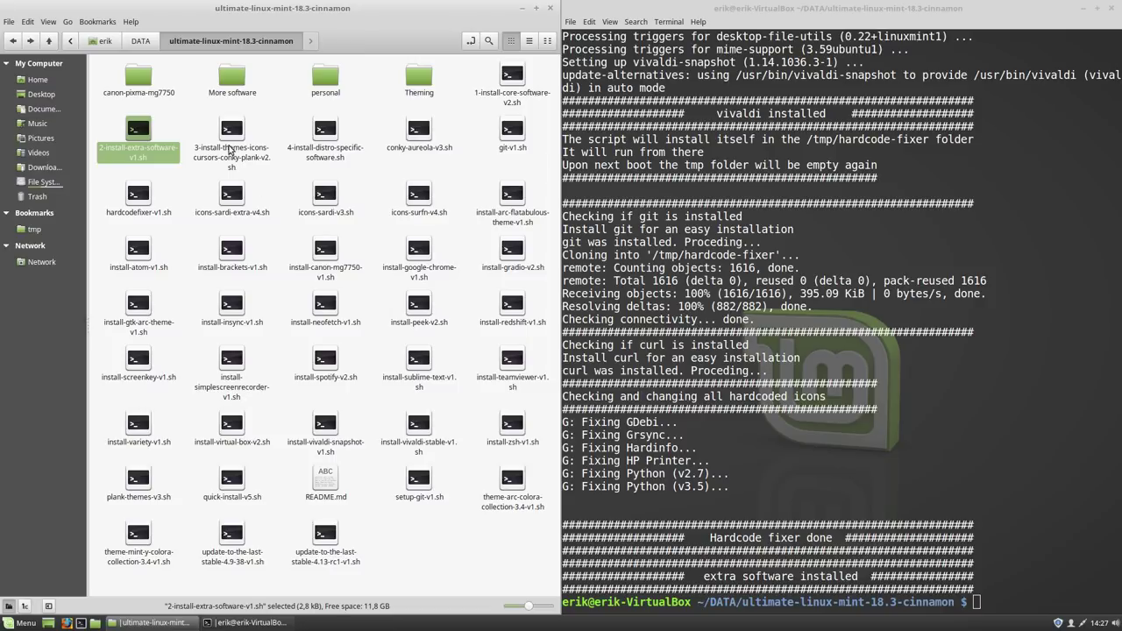
Run ./3-install-themes-icons-cursors-conky-plank-v2.sh in the terminal and display the script from Nemo.
click(231, 145)
click(659, 448)
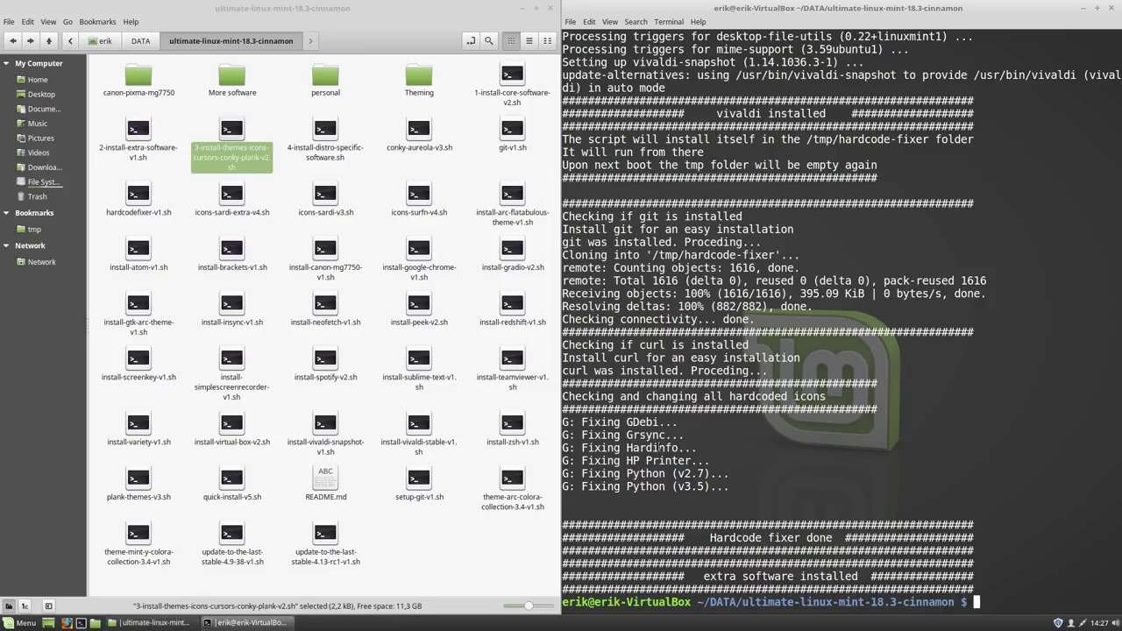
text(./3)
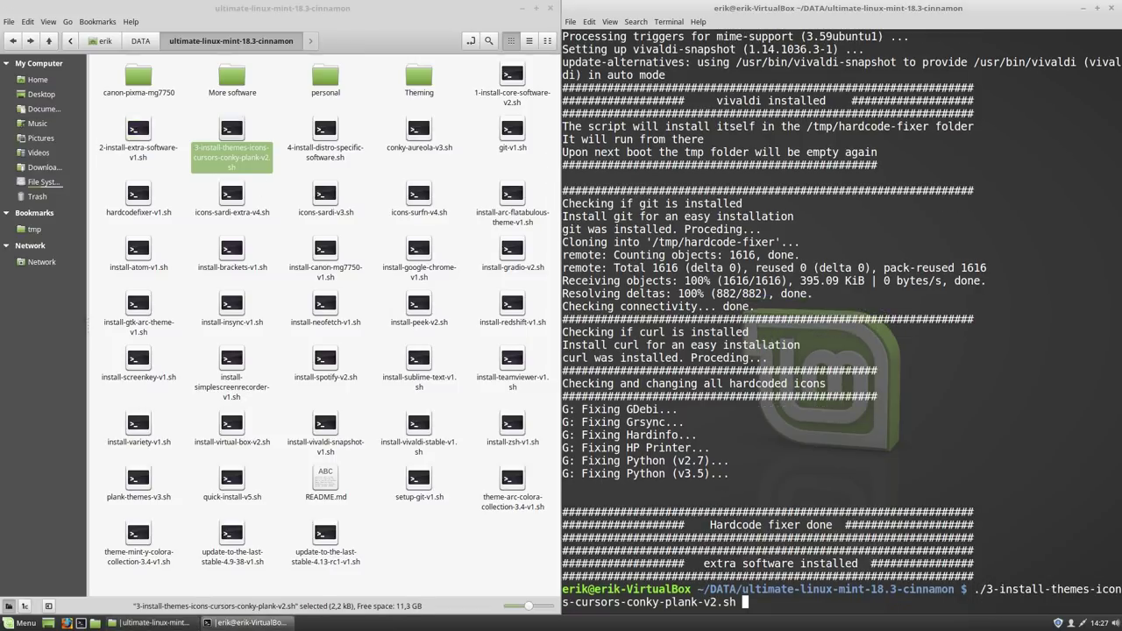
key(Tab)
key(Return)
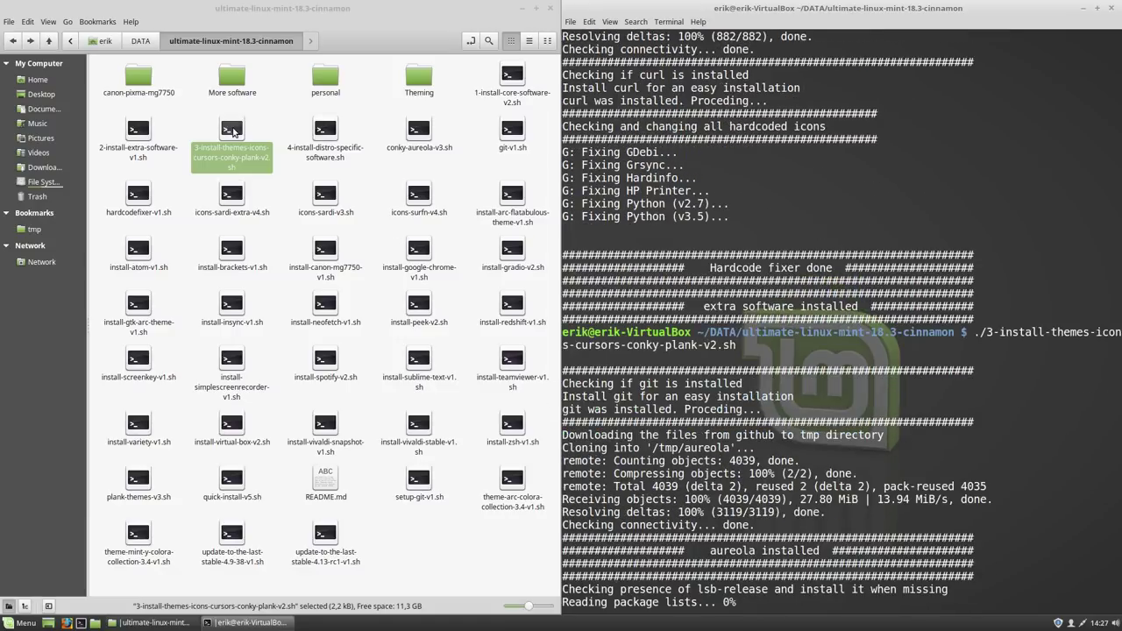
double_click(269, 162)
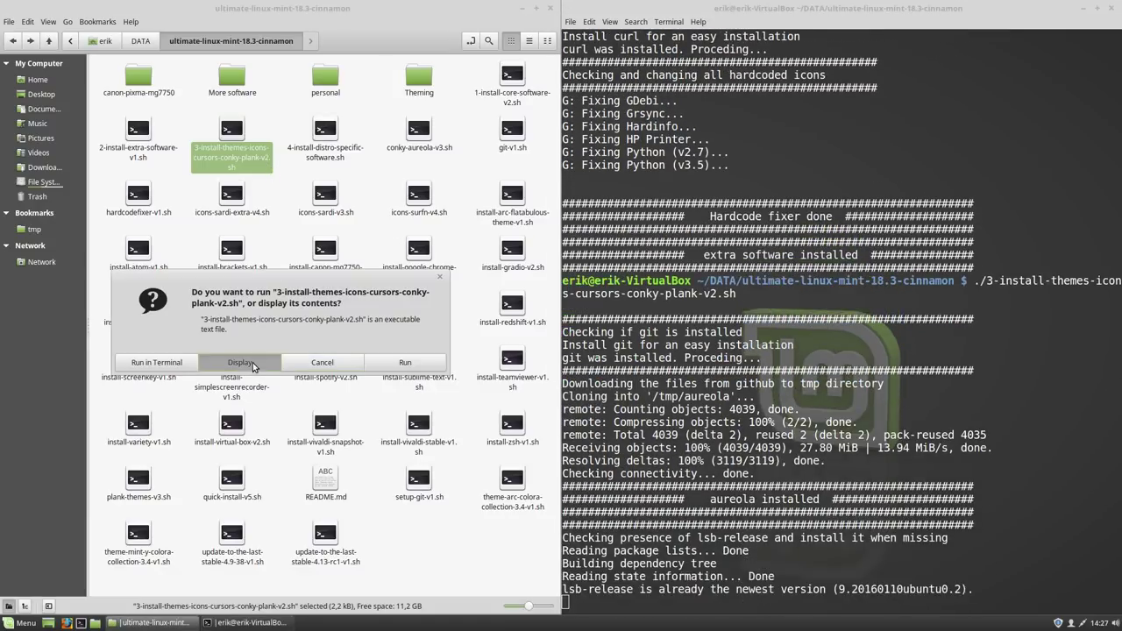
click(252, 365)
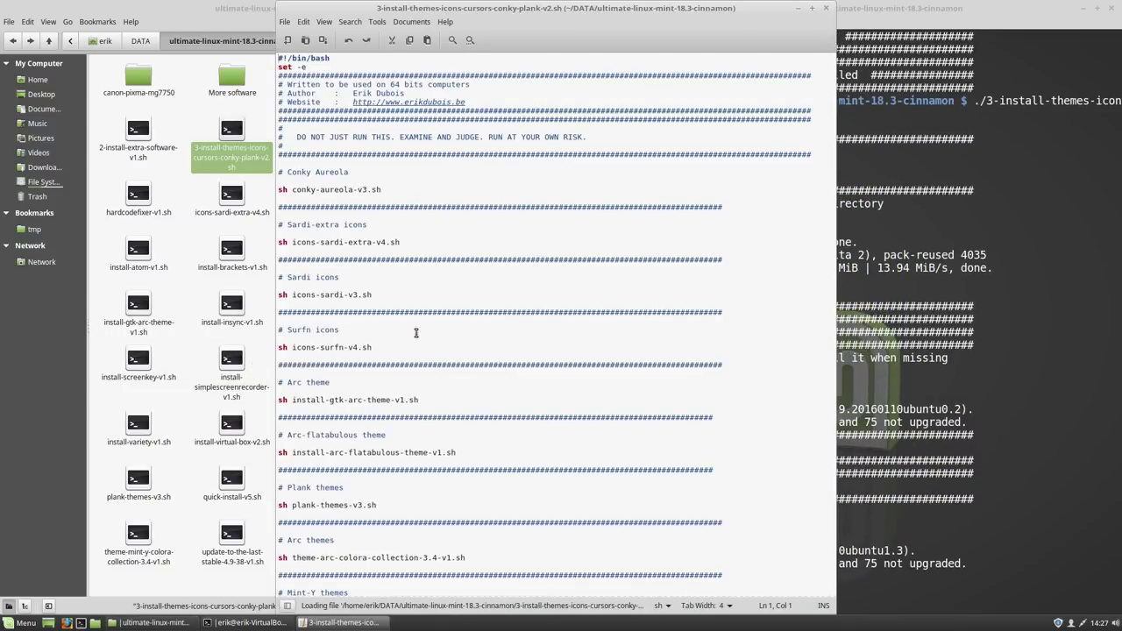
Review the icons-sardi-extra-v4.sh and icons-sardi-v3.sh commands in the themes script.
click(344, 242)
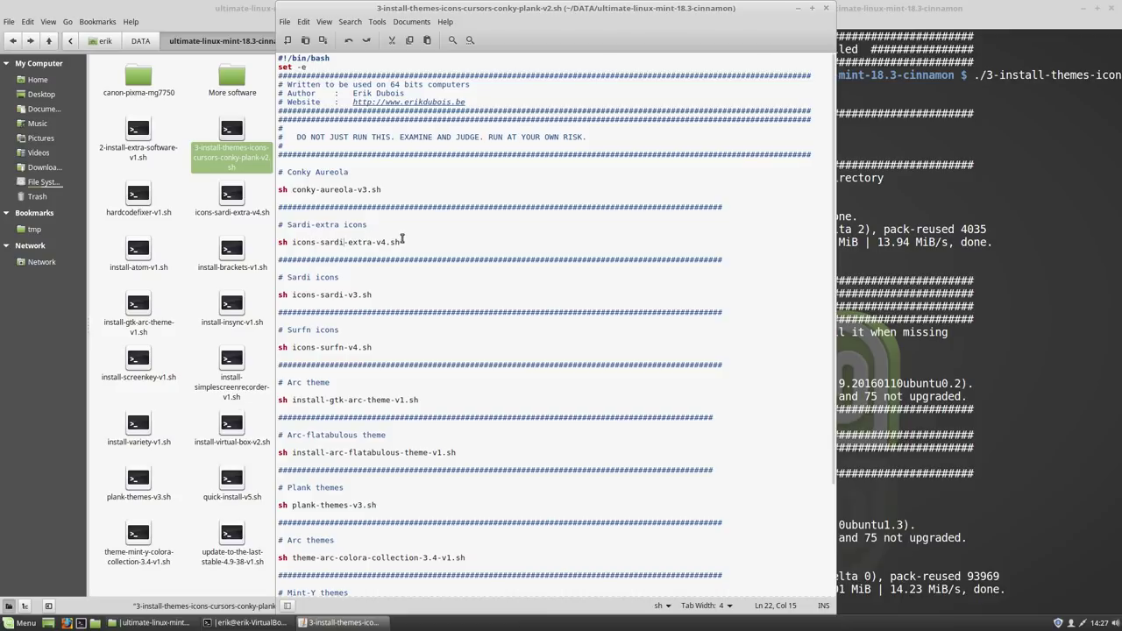
drag(401, 242, 268, 242)
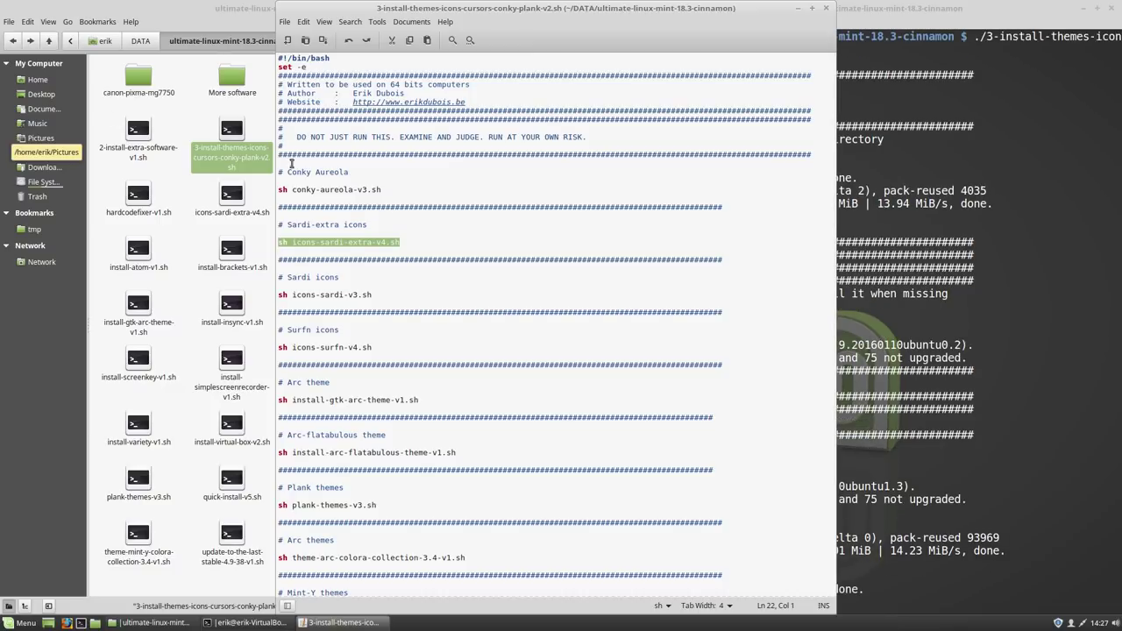
drag(396, 295, 277, 294)
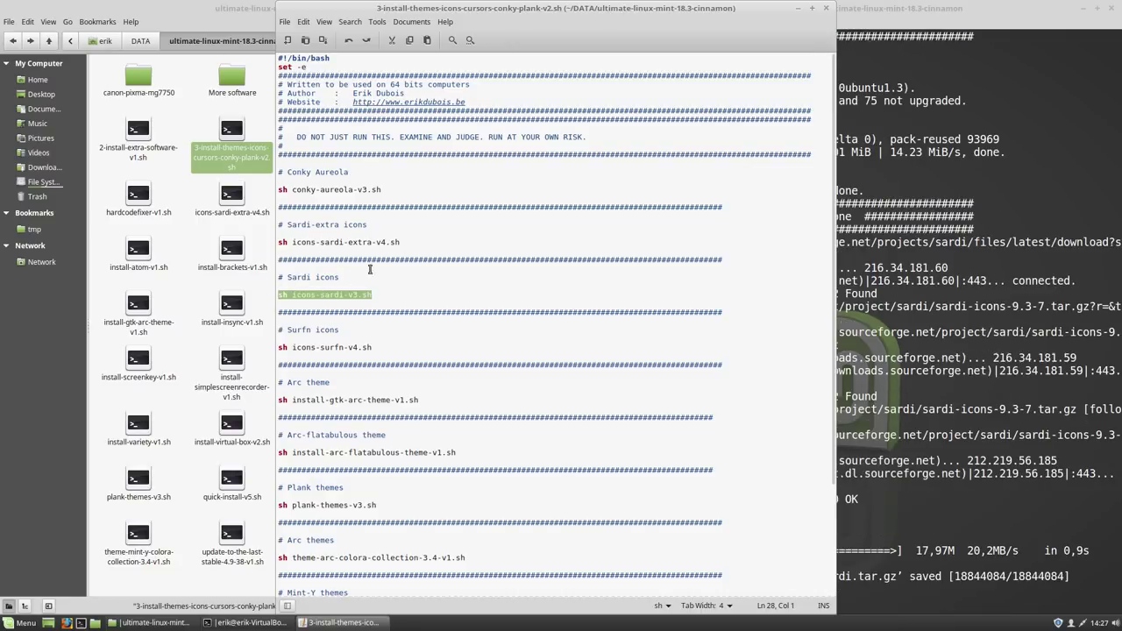
click(334, 348)
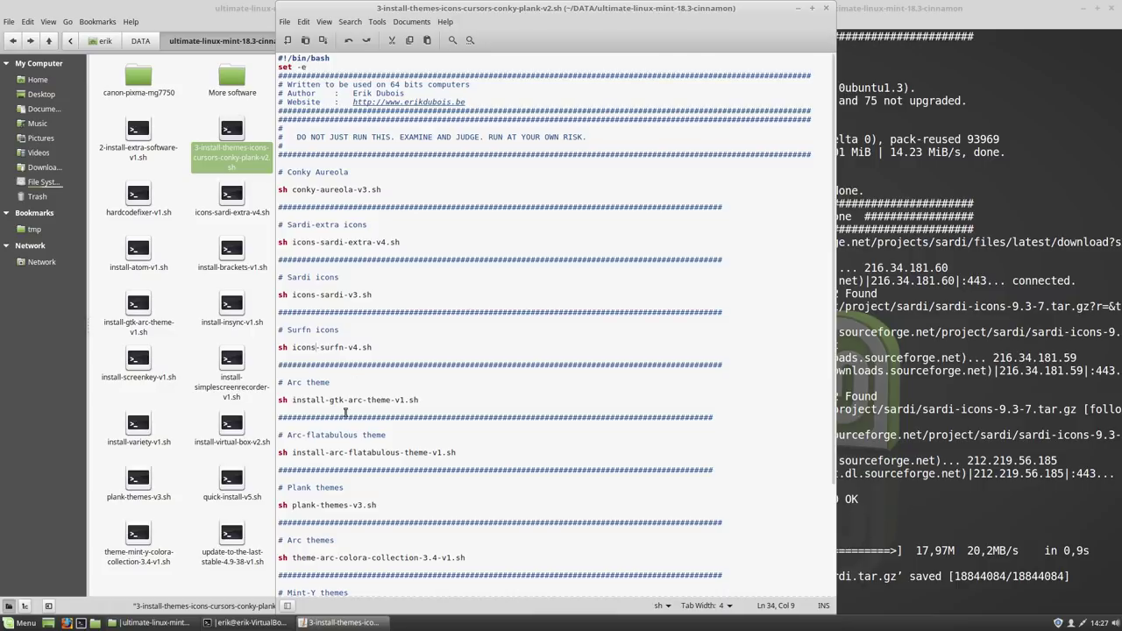
Check the 3.4 versions in the arc-colora and mint-y-colora commands, then close Xed.
click(363, 443)
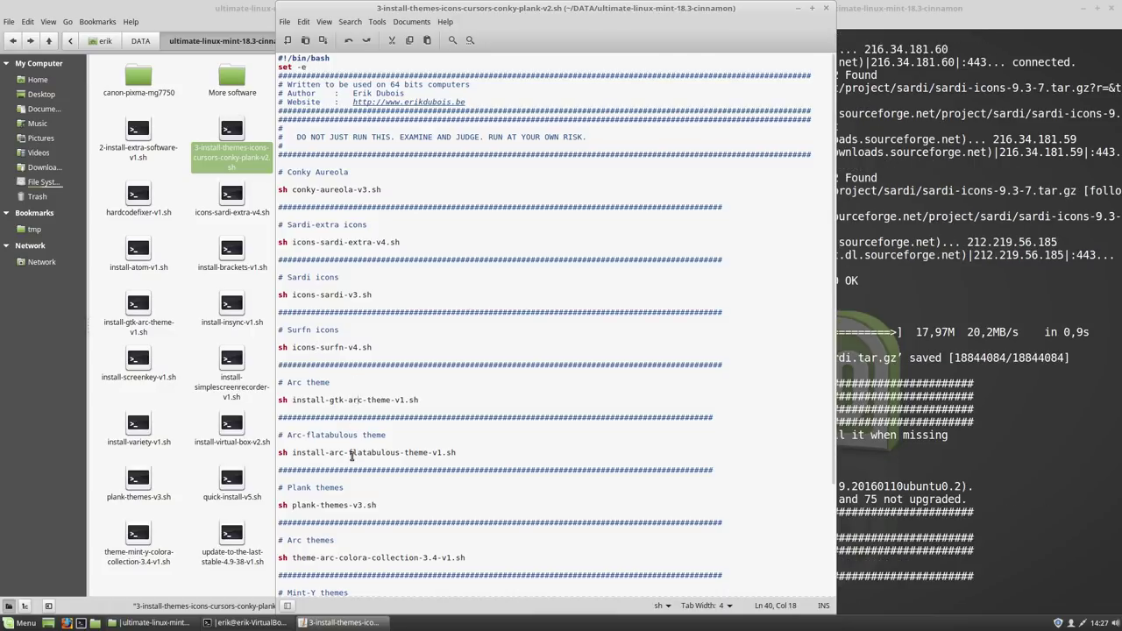
scroll(364, 442, down, 4)
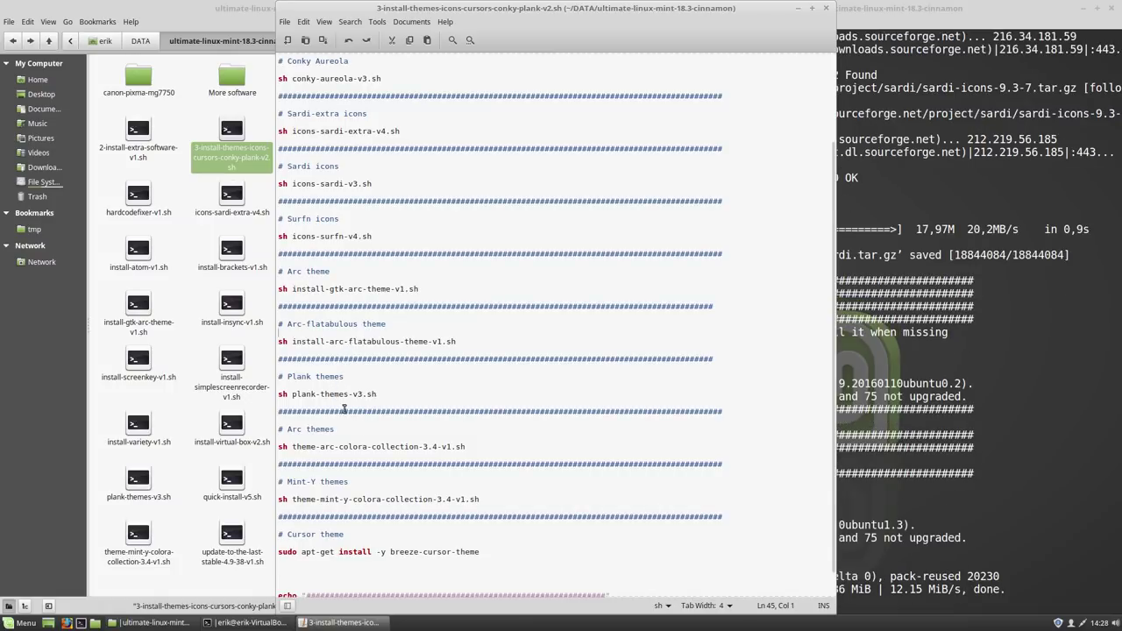
click(340, 446)
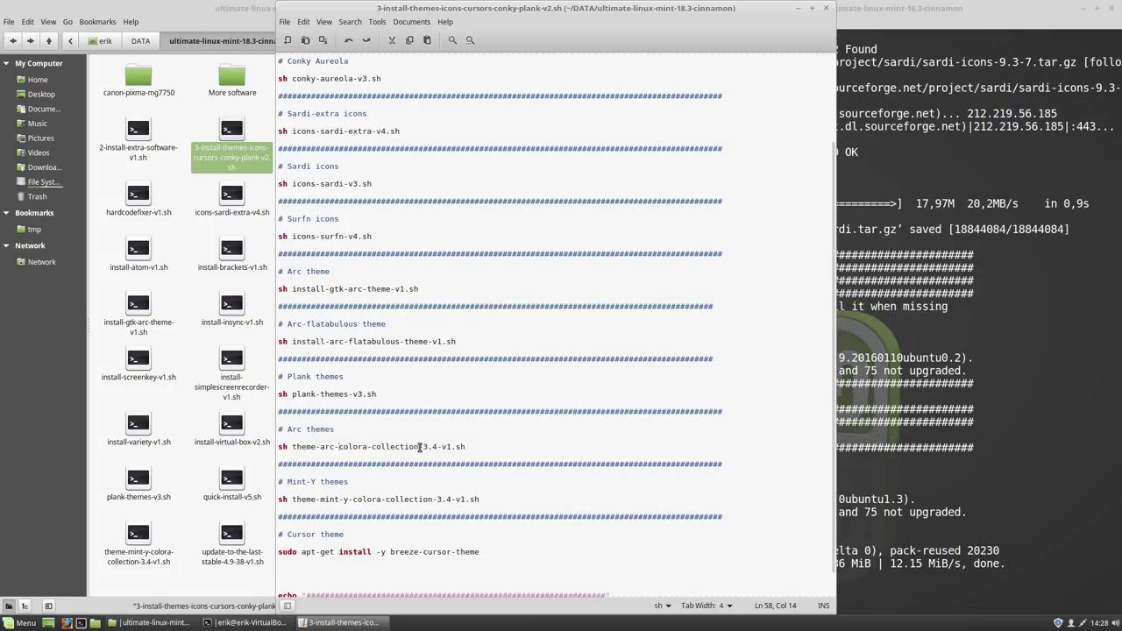
drag(419, 447, 462, 448)
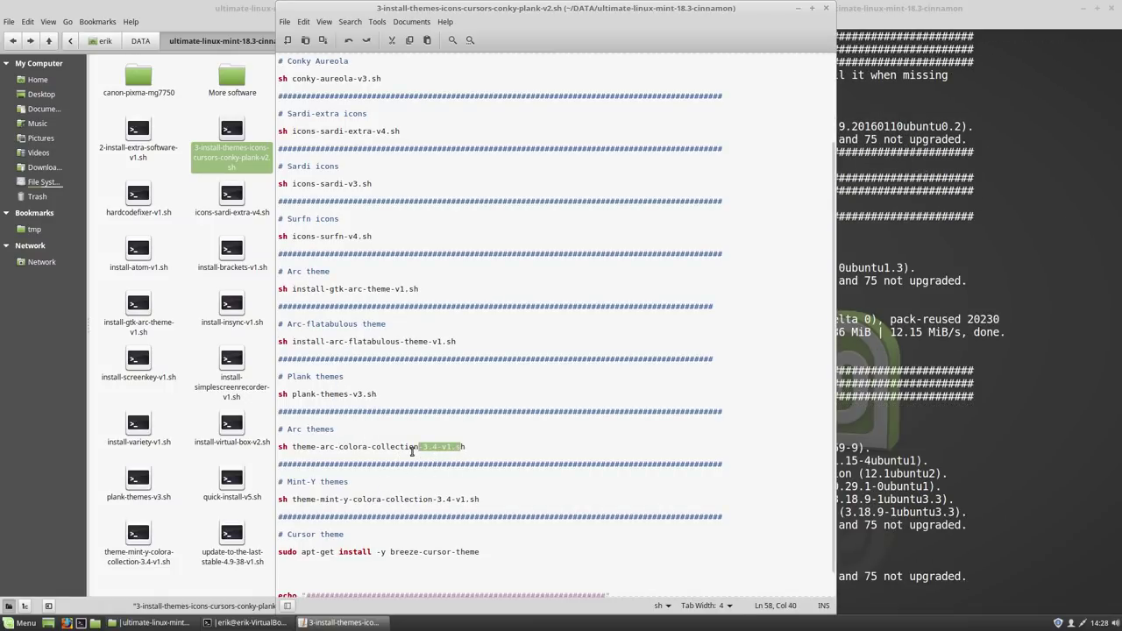
click(326, 447)
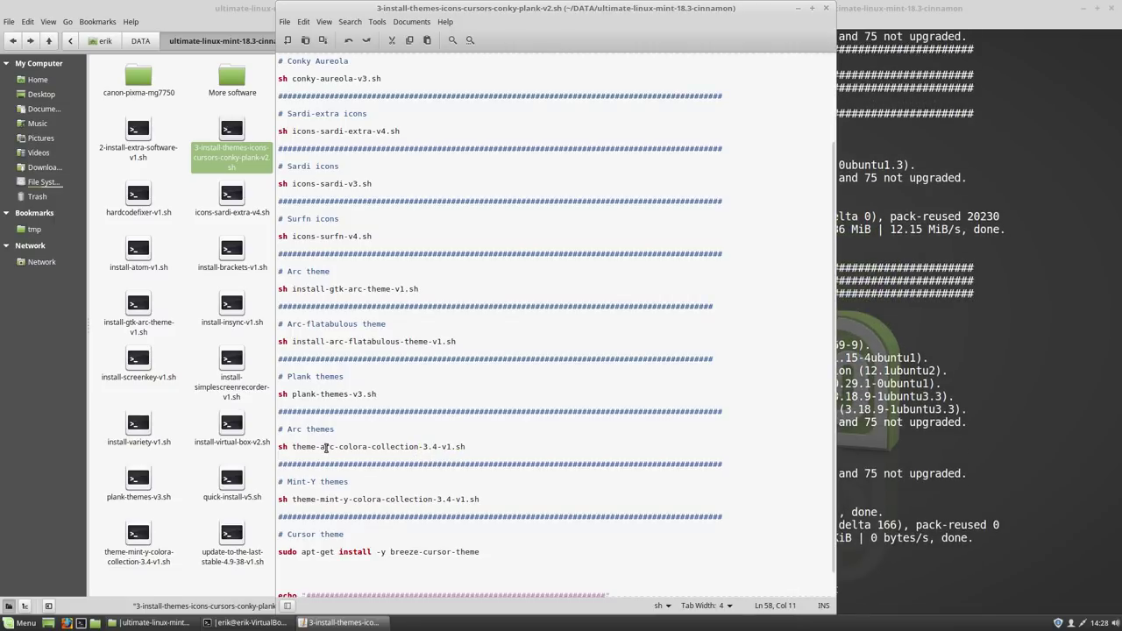
click(417, 447)
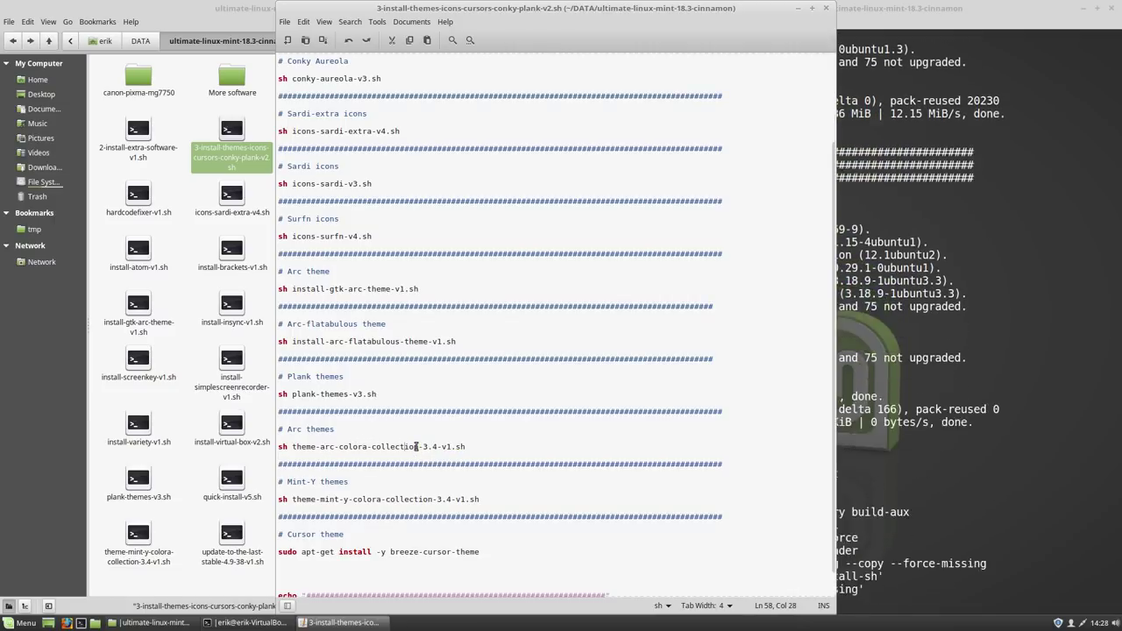
drag(418, 447, 449, 447)
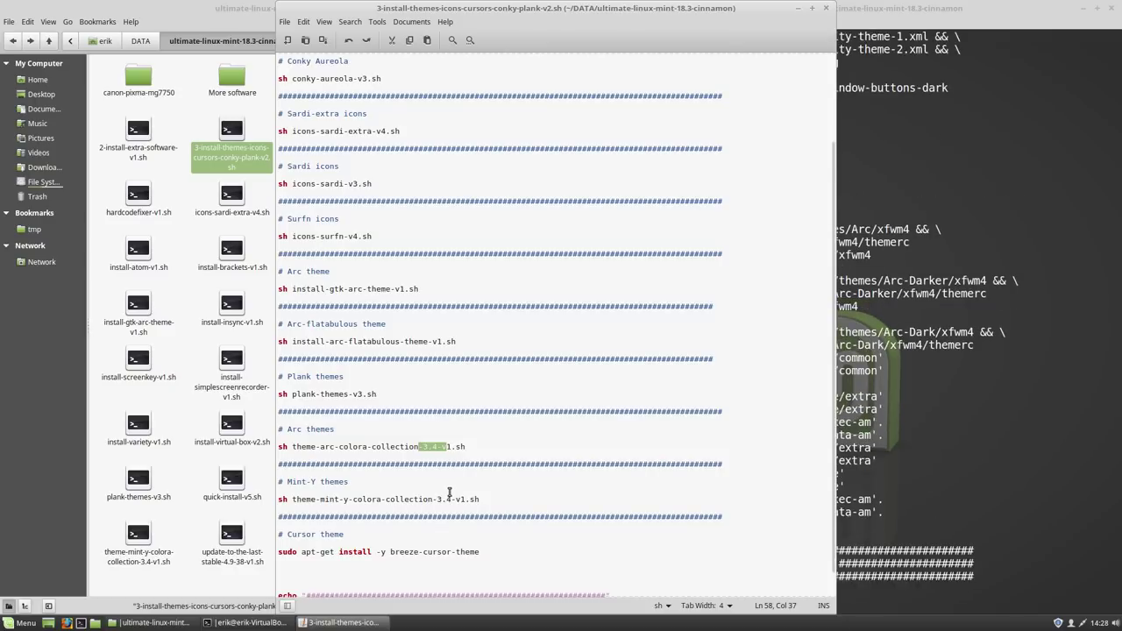
drag(435, 499, 451, 499)
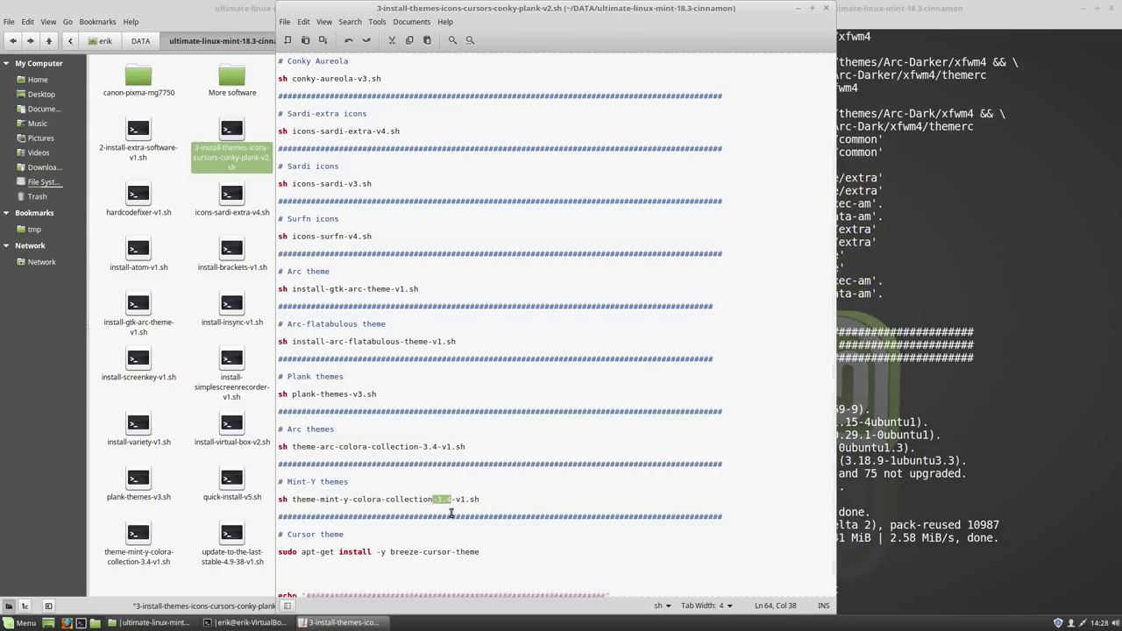
scroll(450, 511, down, 1)
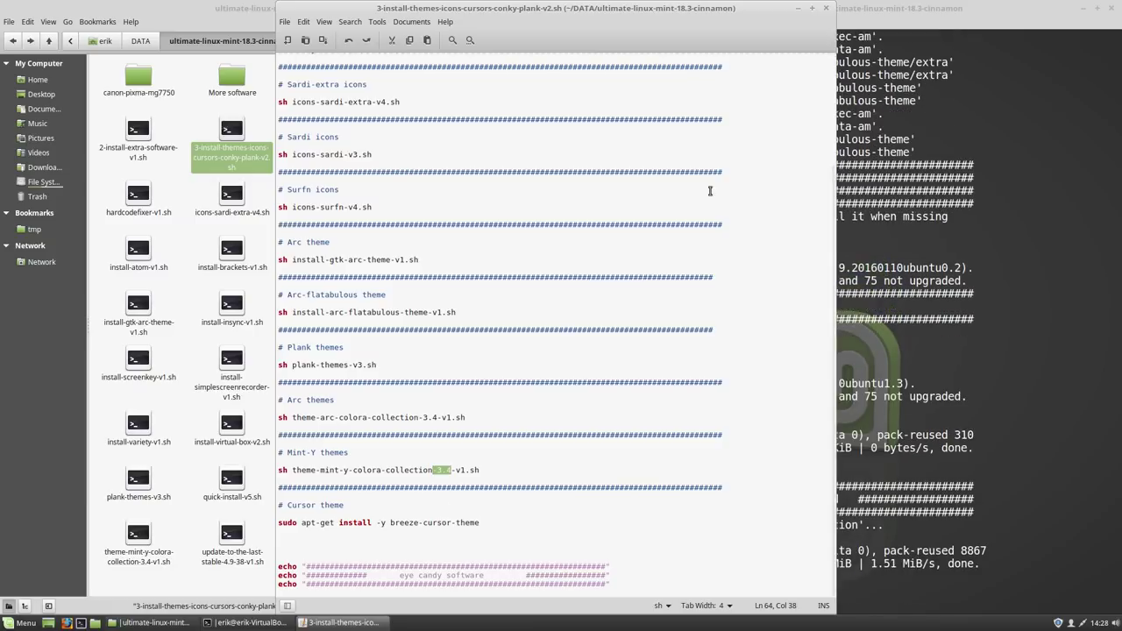
click(828, 10)
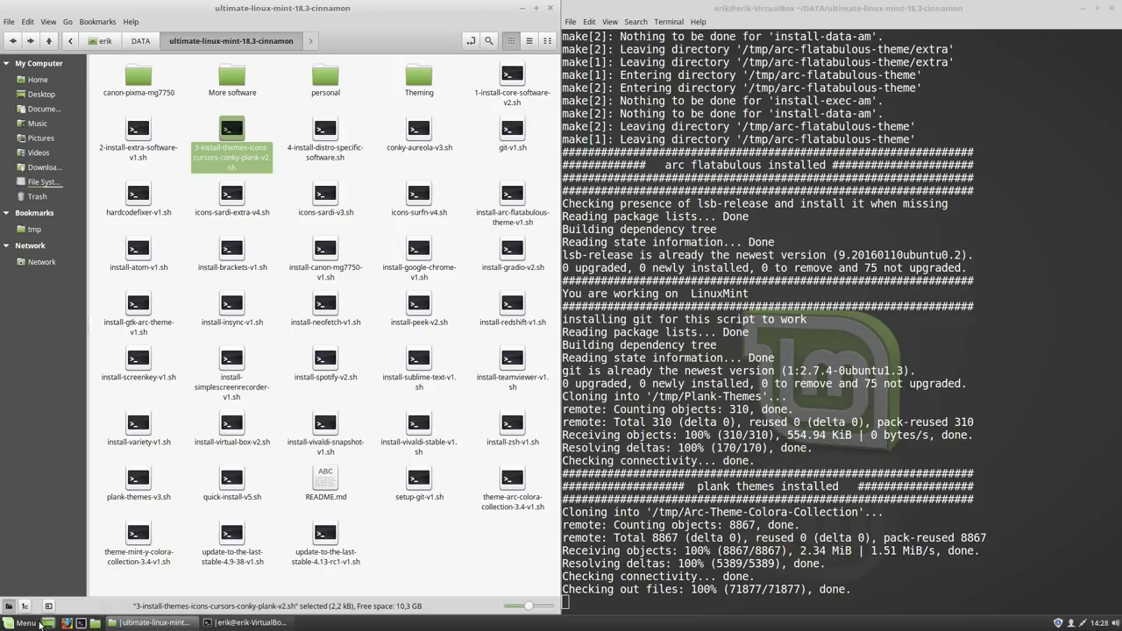
click(16, 624)
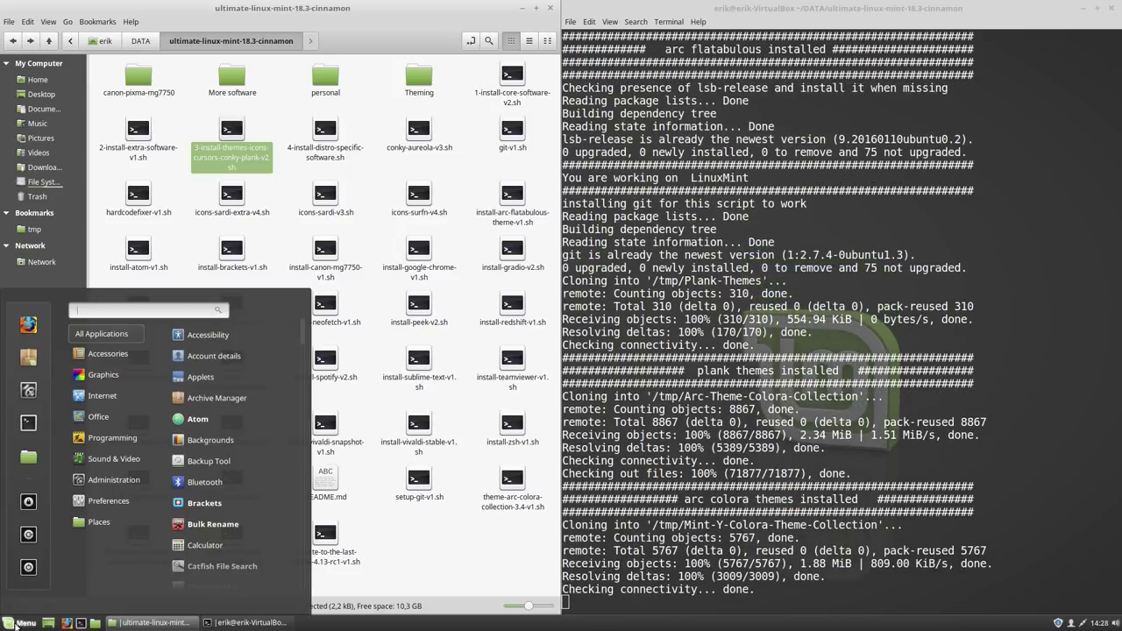
Enable a custom panel-menu icon and change the menu label to 'Linux Mint 18.3 Cinnamon'.
click(27, 624)
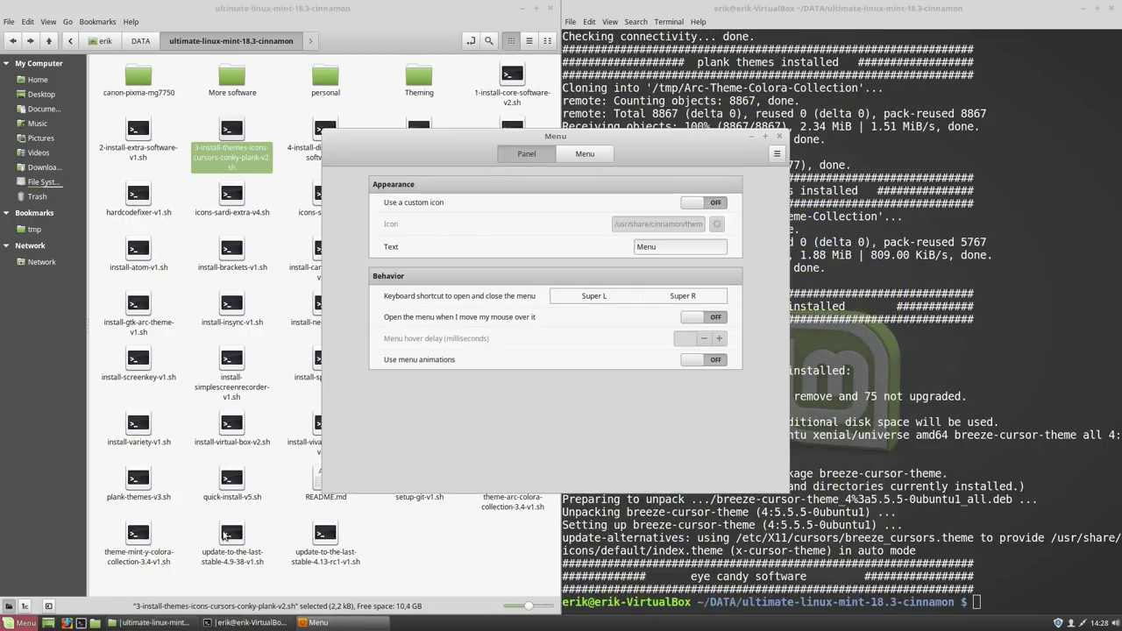
click(710, 204)
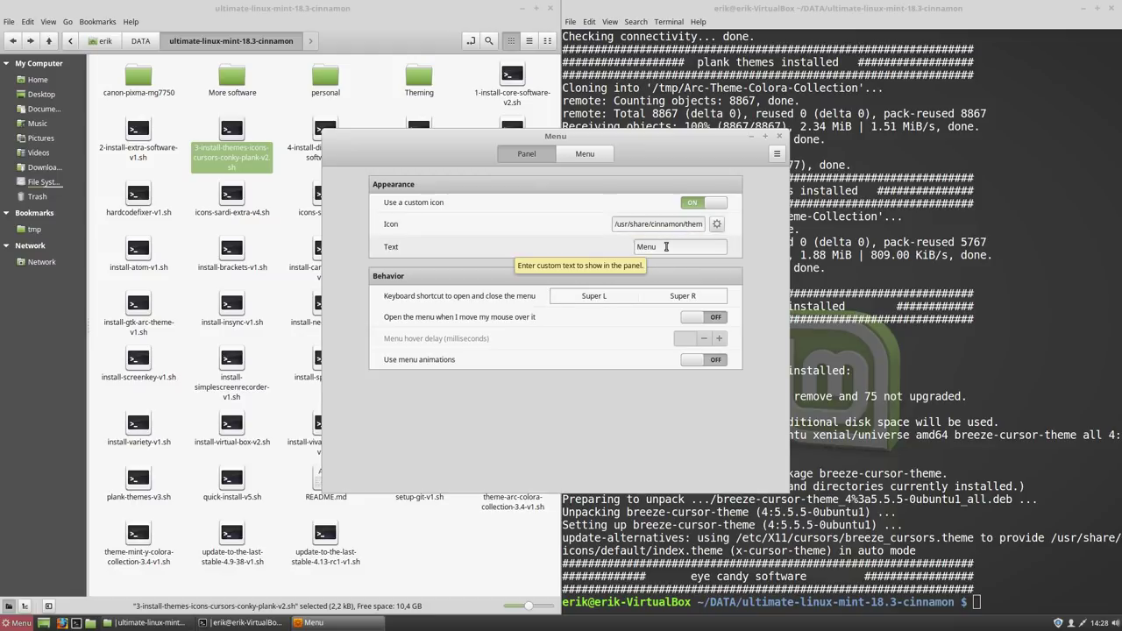
key(Tab)
text(Linux min)
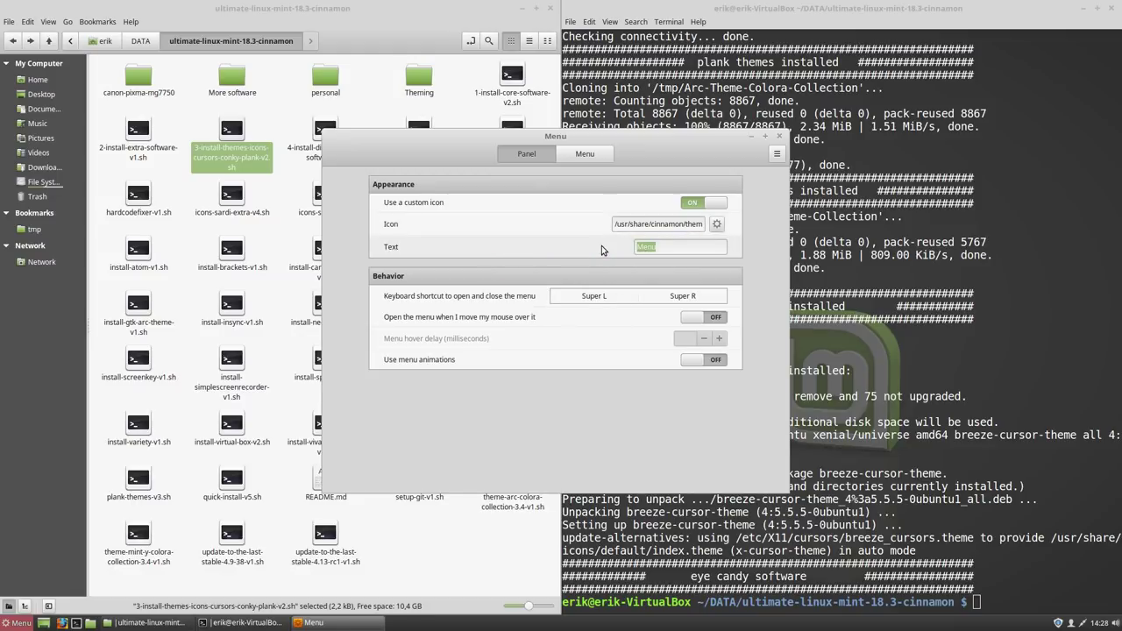
key(BackSpace)
key(BackSpace)
key(BackSpace)
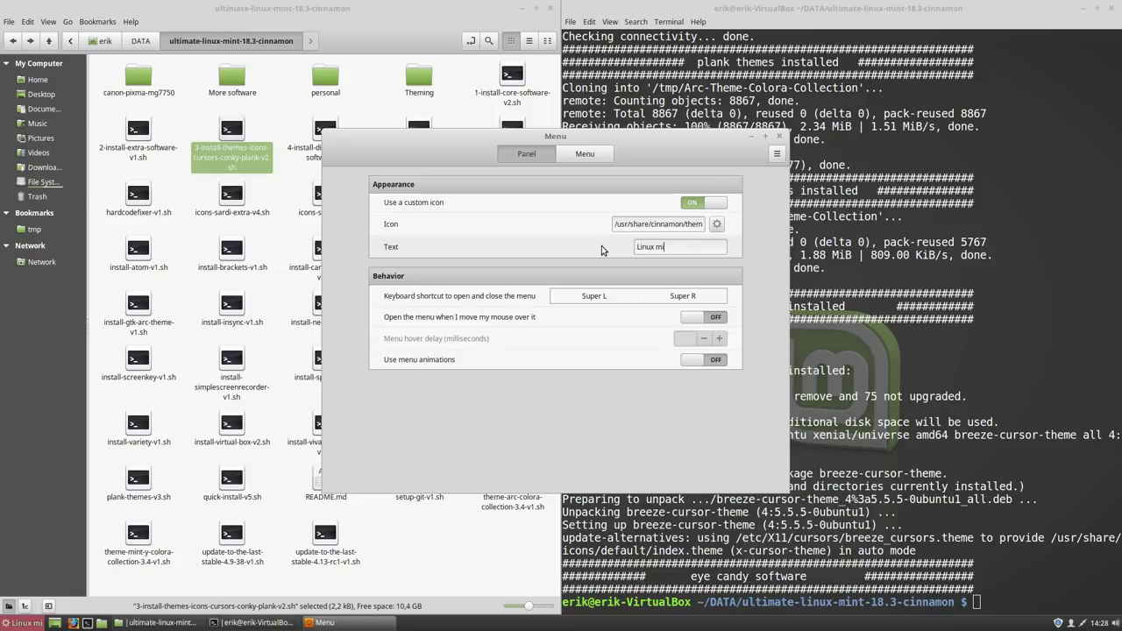
text(Mint 18)
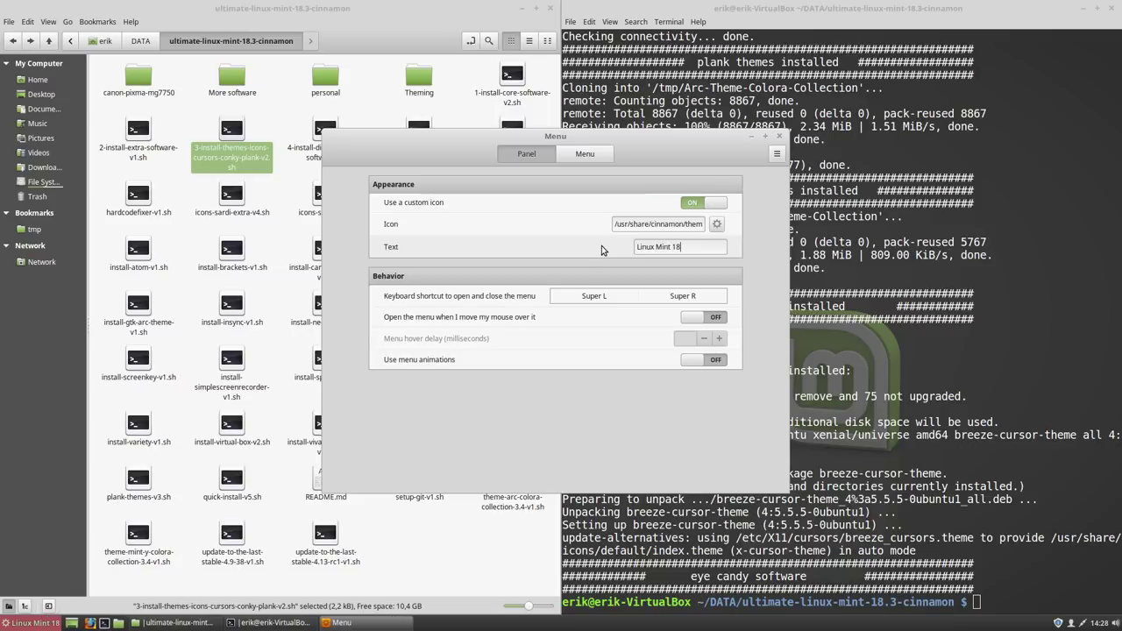
text(.3 Cinnamon)
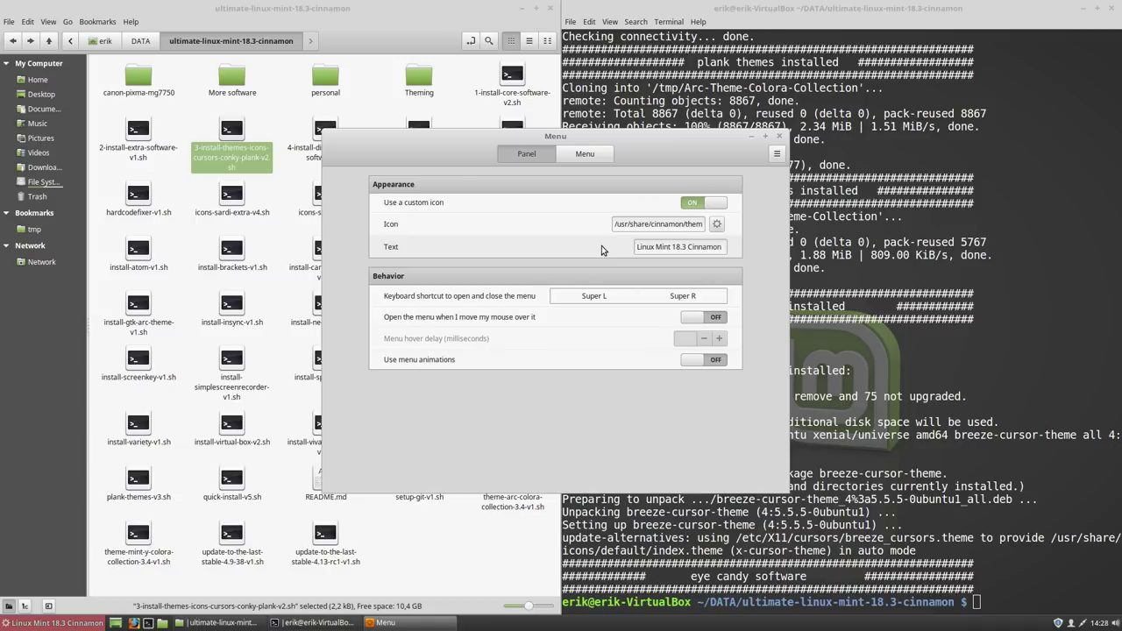
click(778, 136)
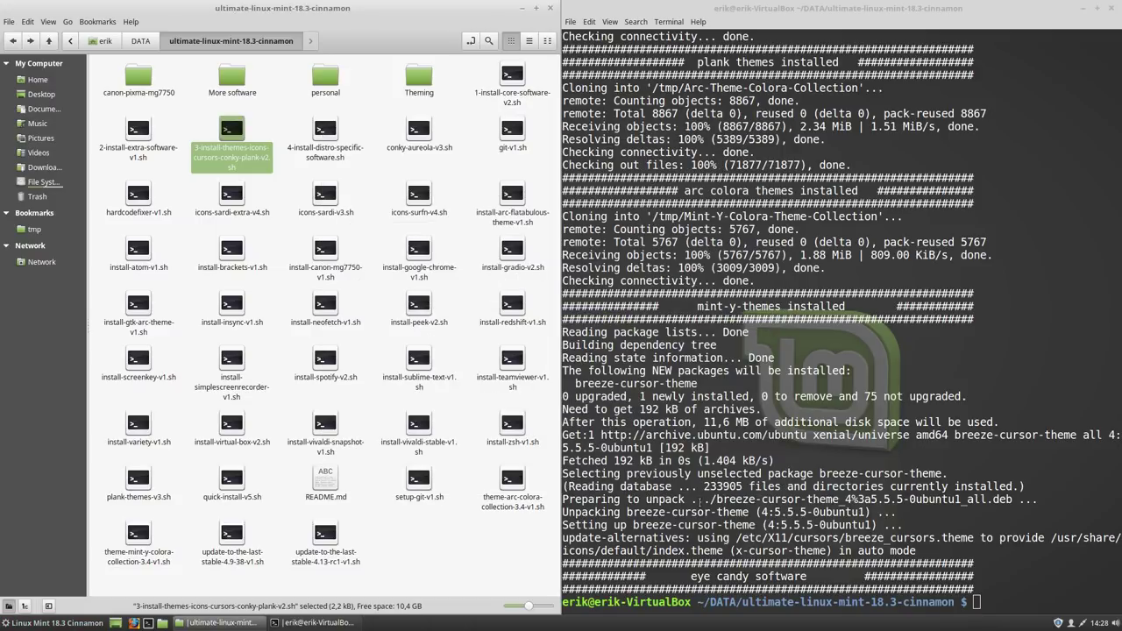
Display 4-install-distro-specific-software.sh in Xed to read it, then close it.
click(321, 130)
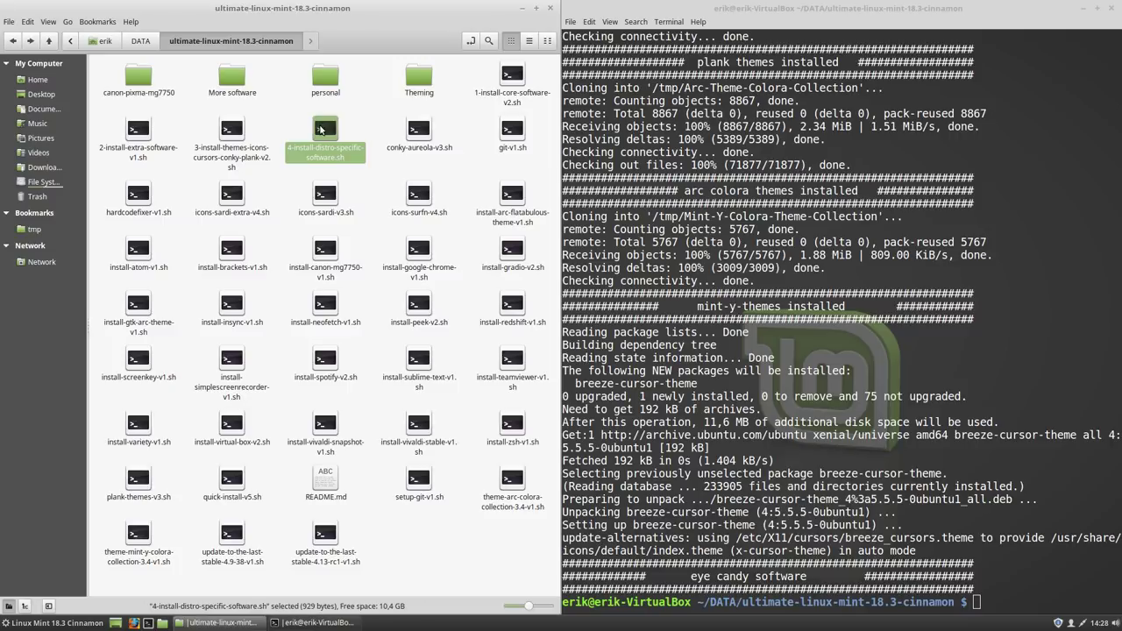
double_click(321, 130)
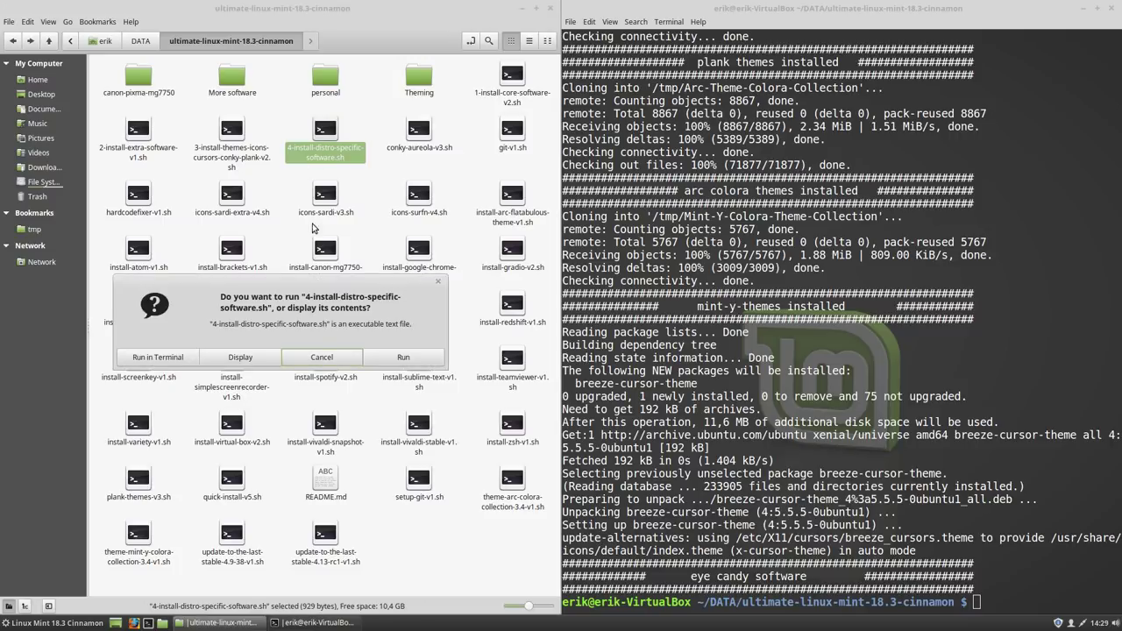
click(240, 358)
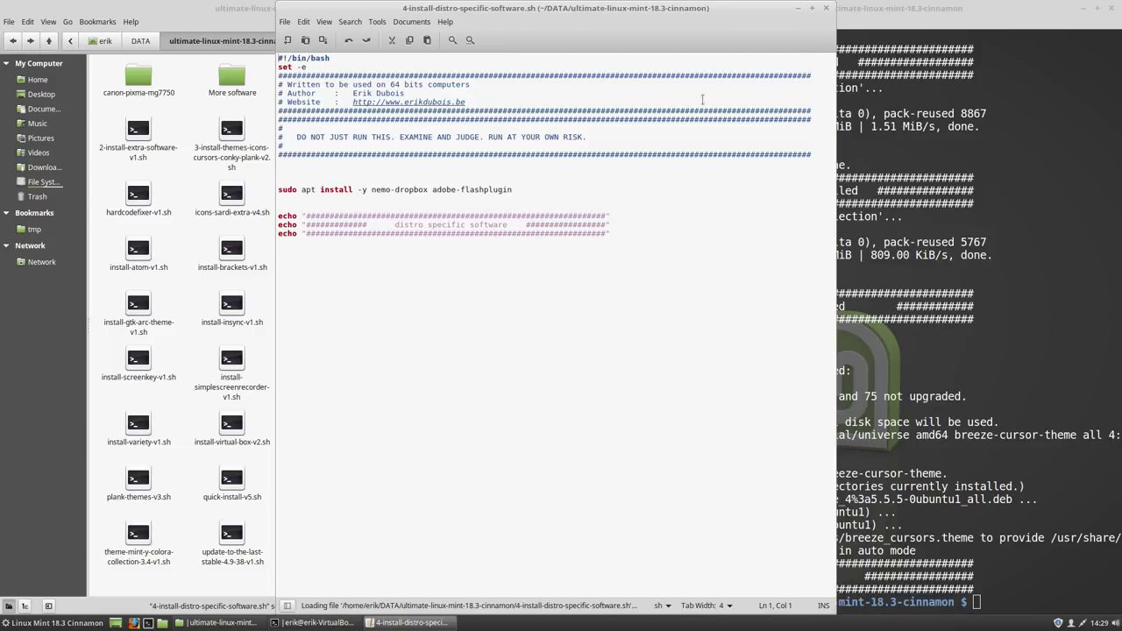
click(826, 8)
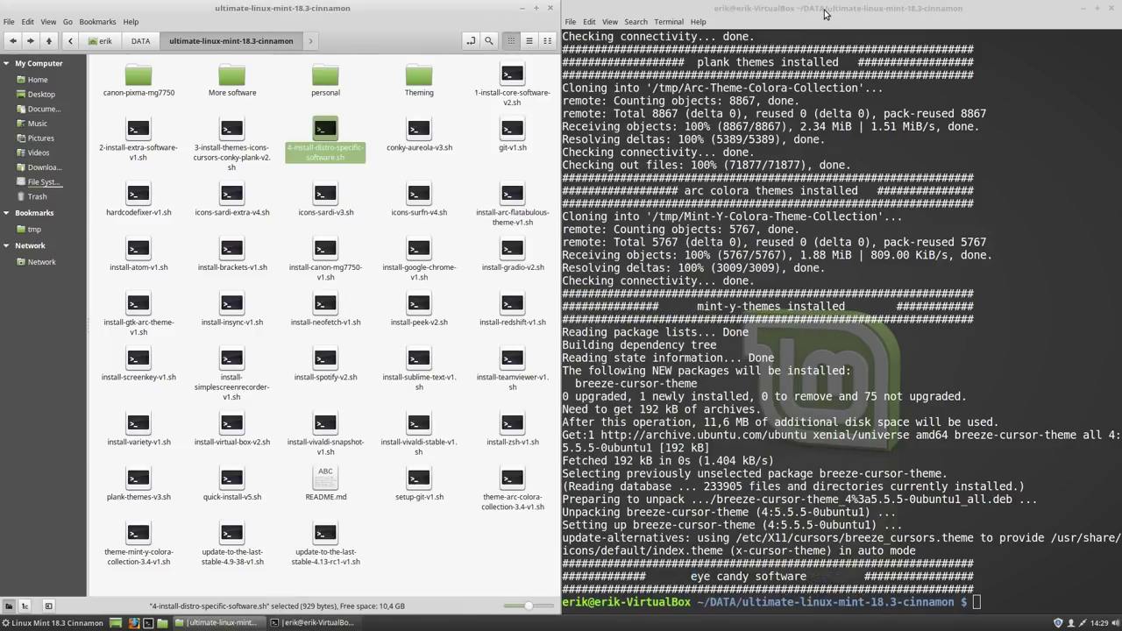
Run ./4-install-distro-specific-software.sh in the terminal, rechecking the script while it installs.
click(778, 418)
text(./4-)
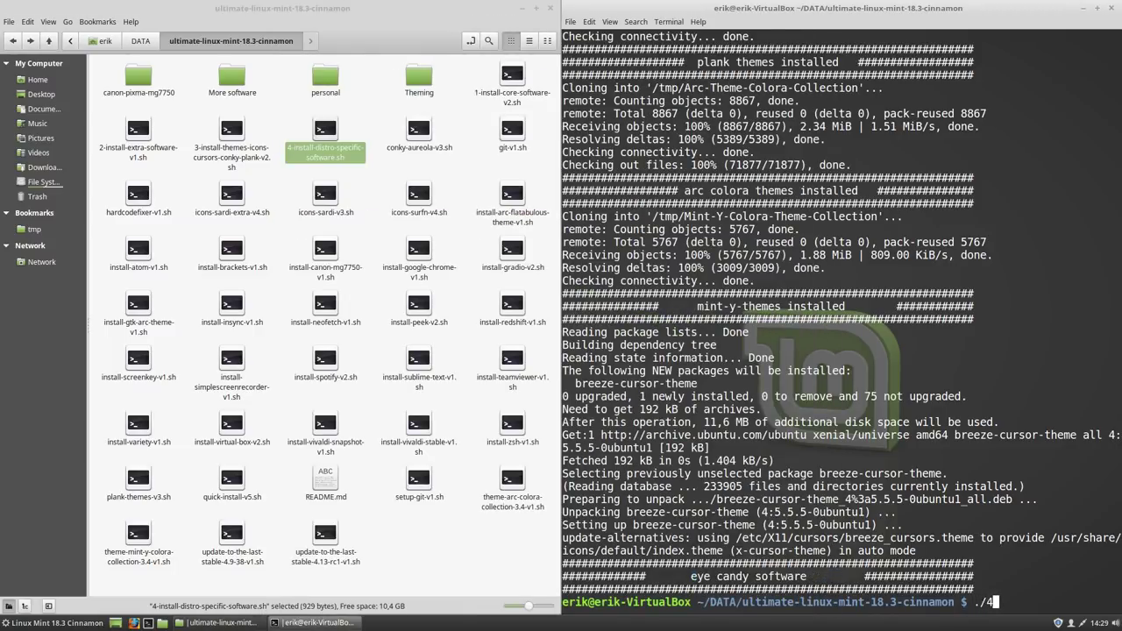
key(Tab)
key(Return)
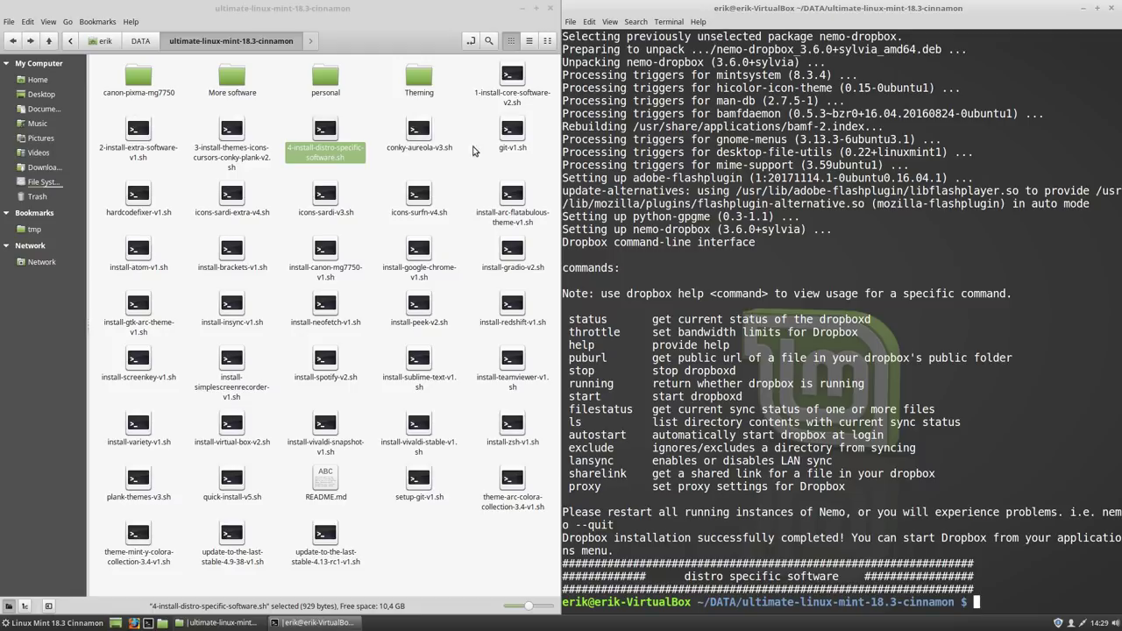
double_click(324, 130)
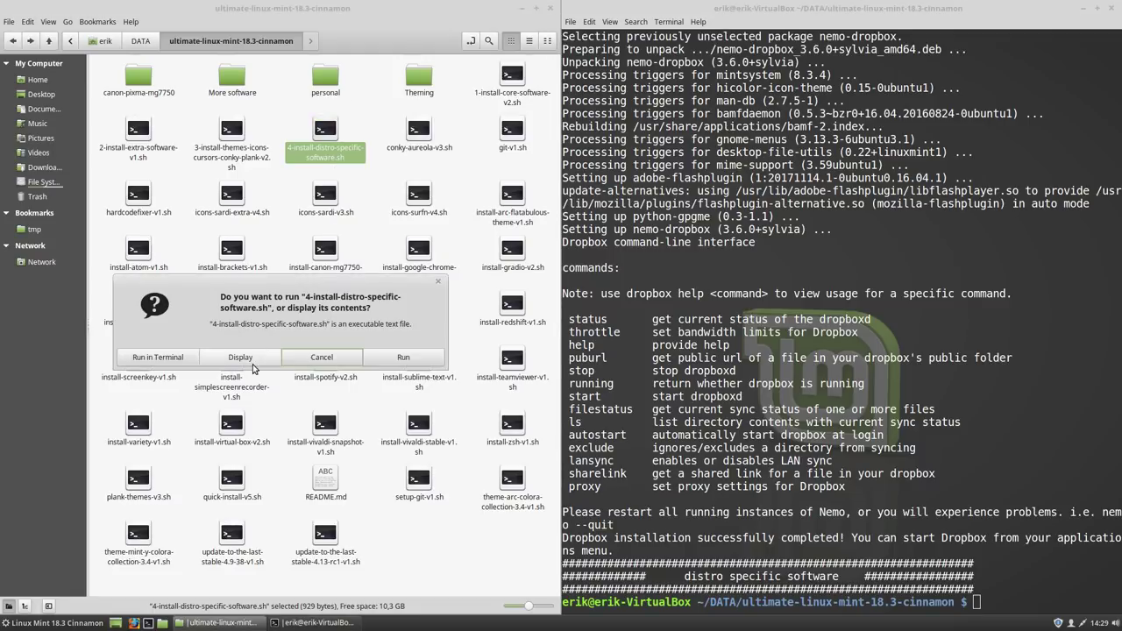
click(252, 363)
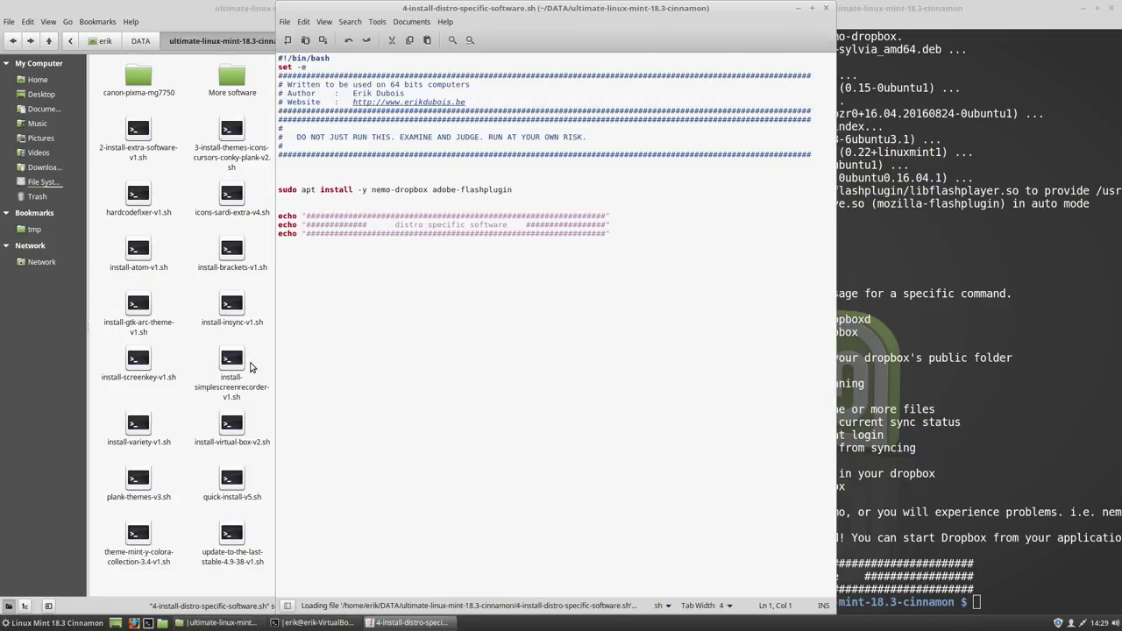
click(826, 8)
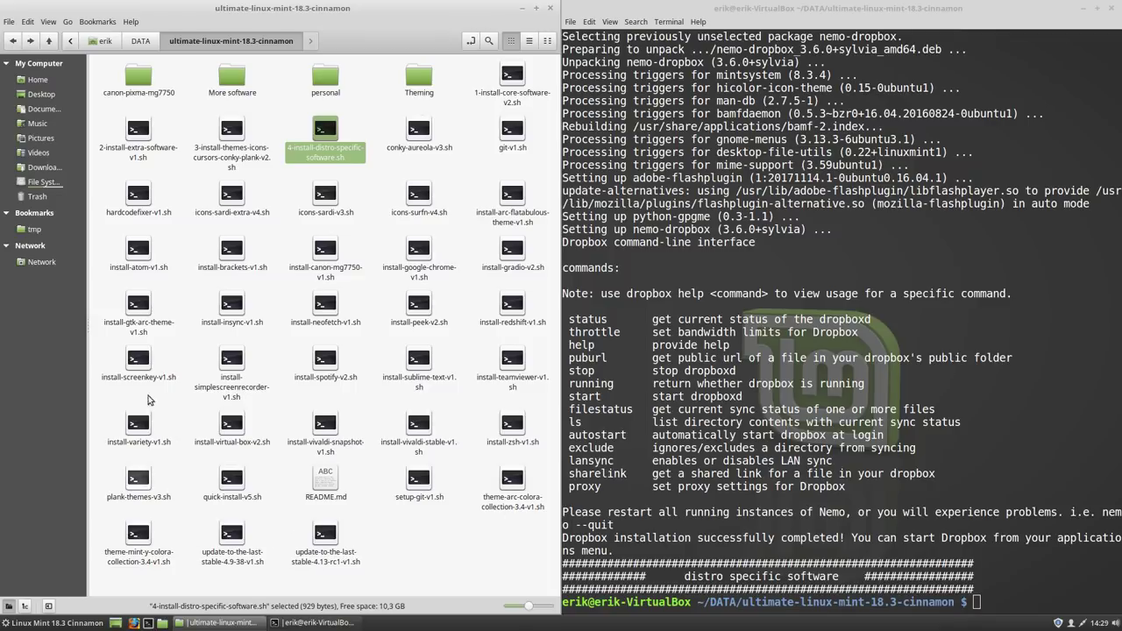
click(670, 187)
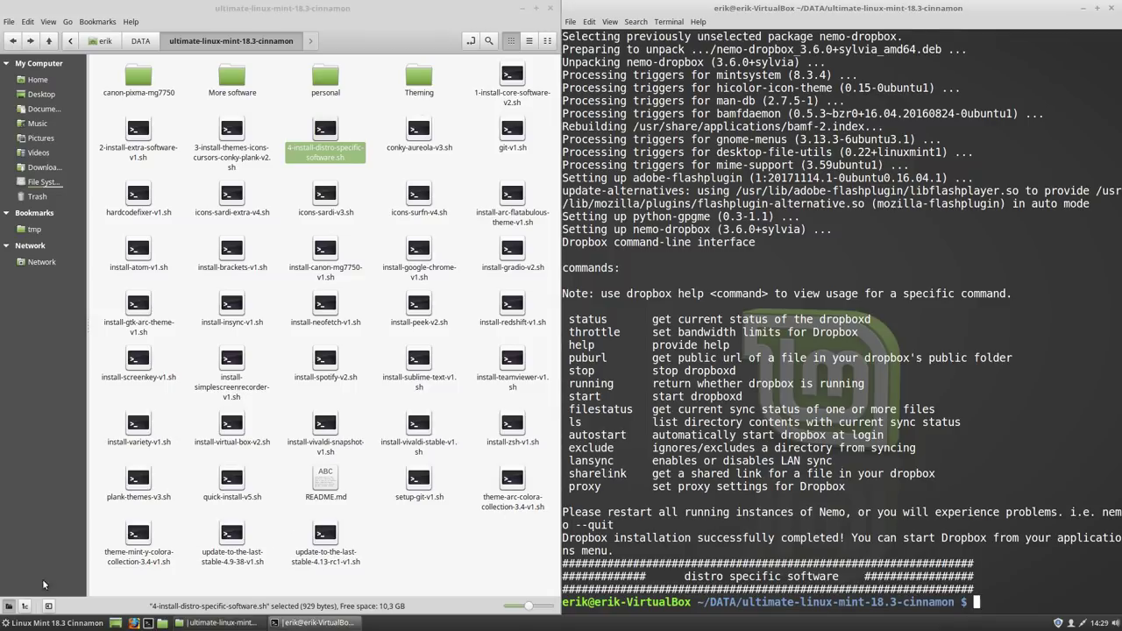
In the Menu applet's Configure settings, test 'Open the menu when I move my mouse over it', then turn it off.
right_click(53, 622)
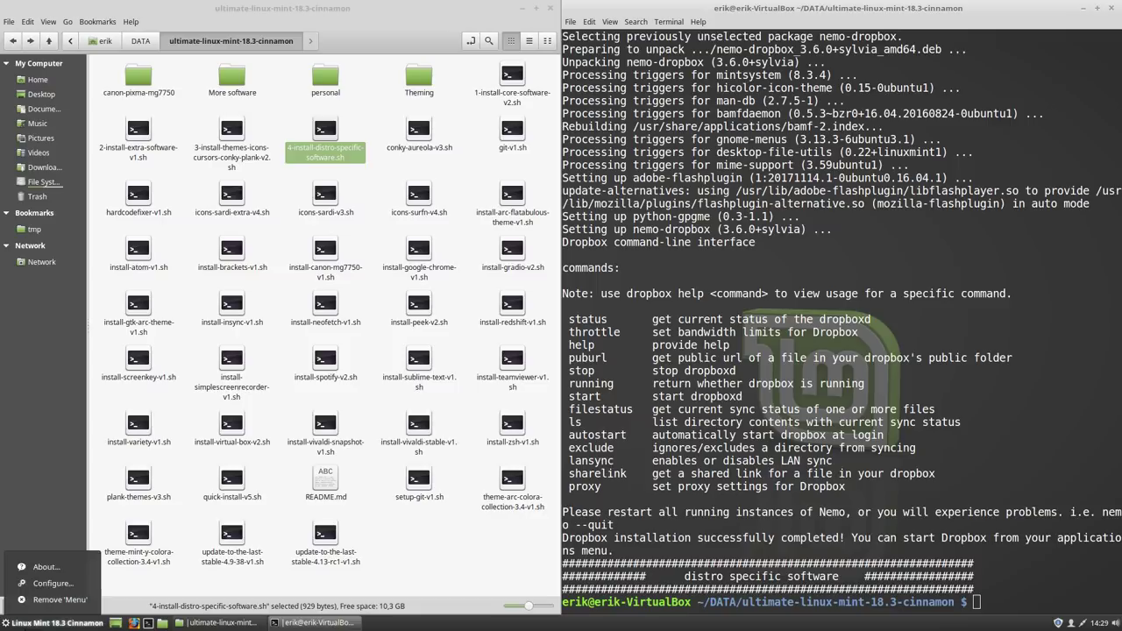
click(53, 583)
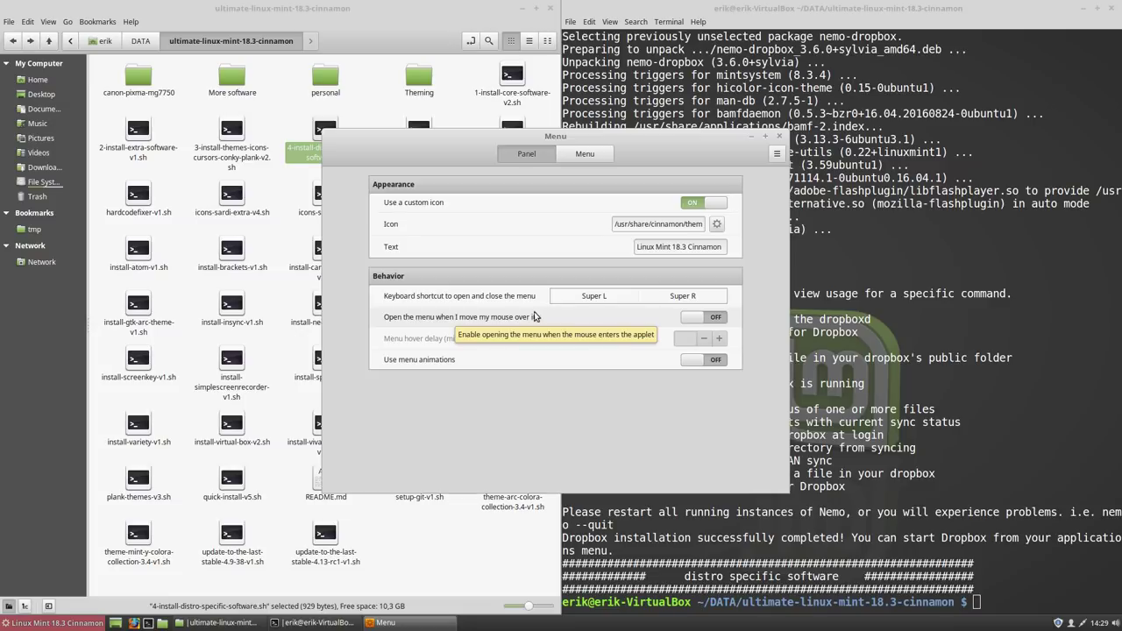
click(707, 318)
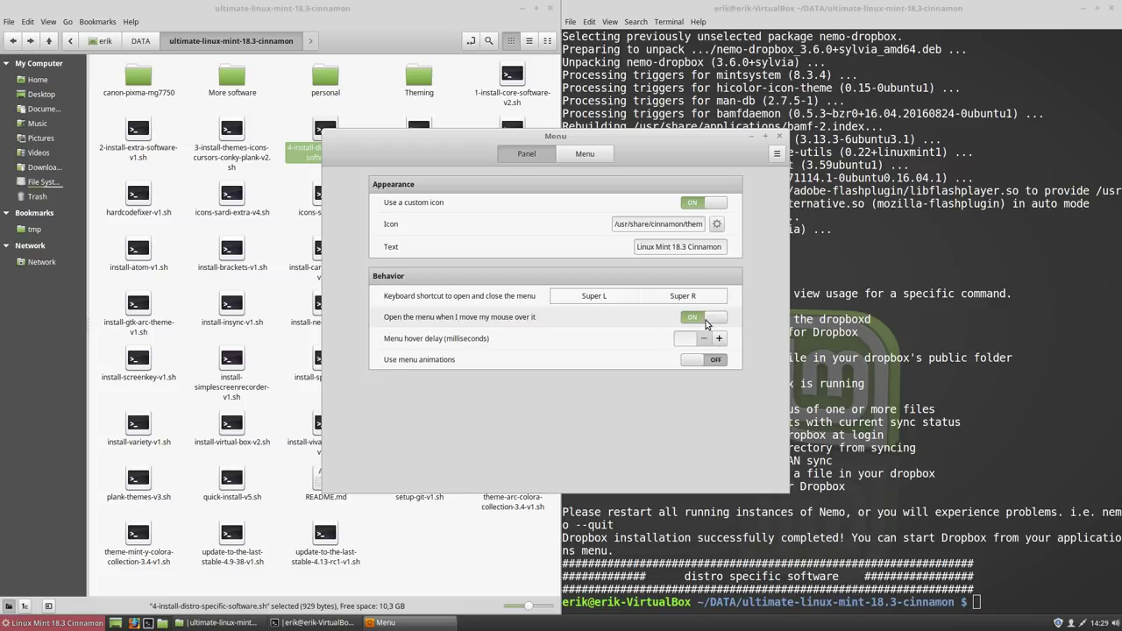
mouse_move(24, 614)
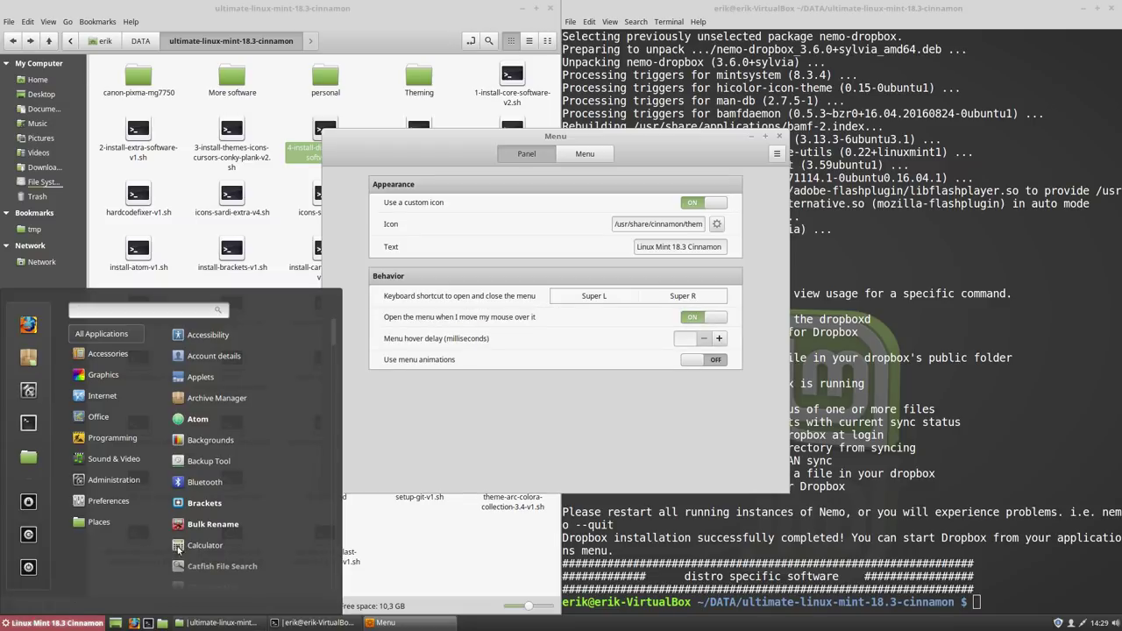
click(398, 554)
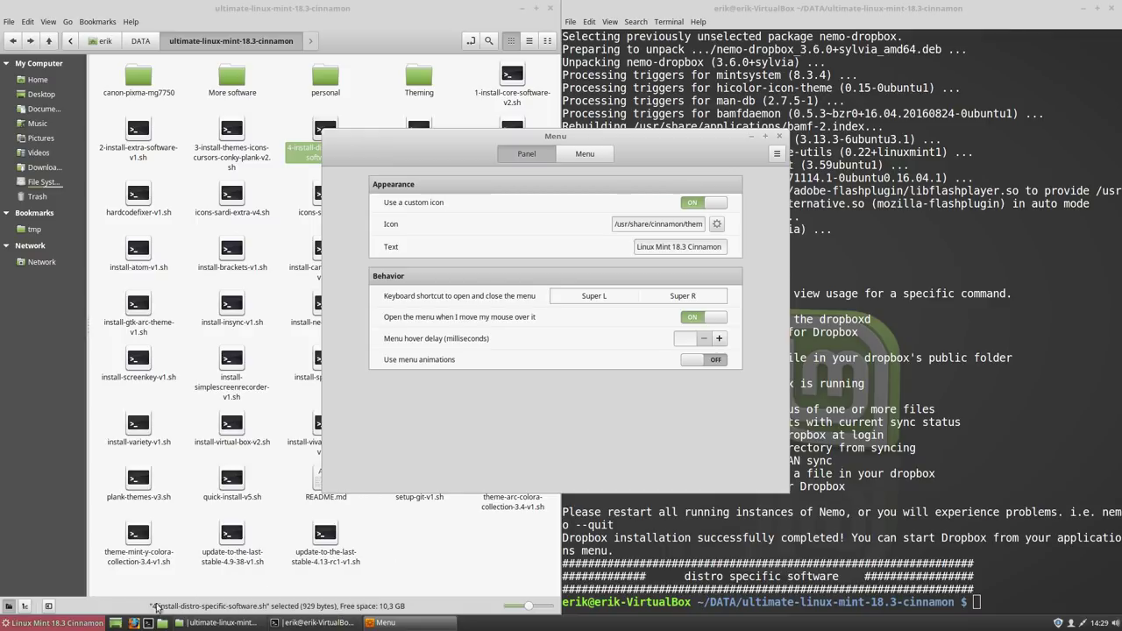
mouse_move(81, 617)
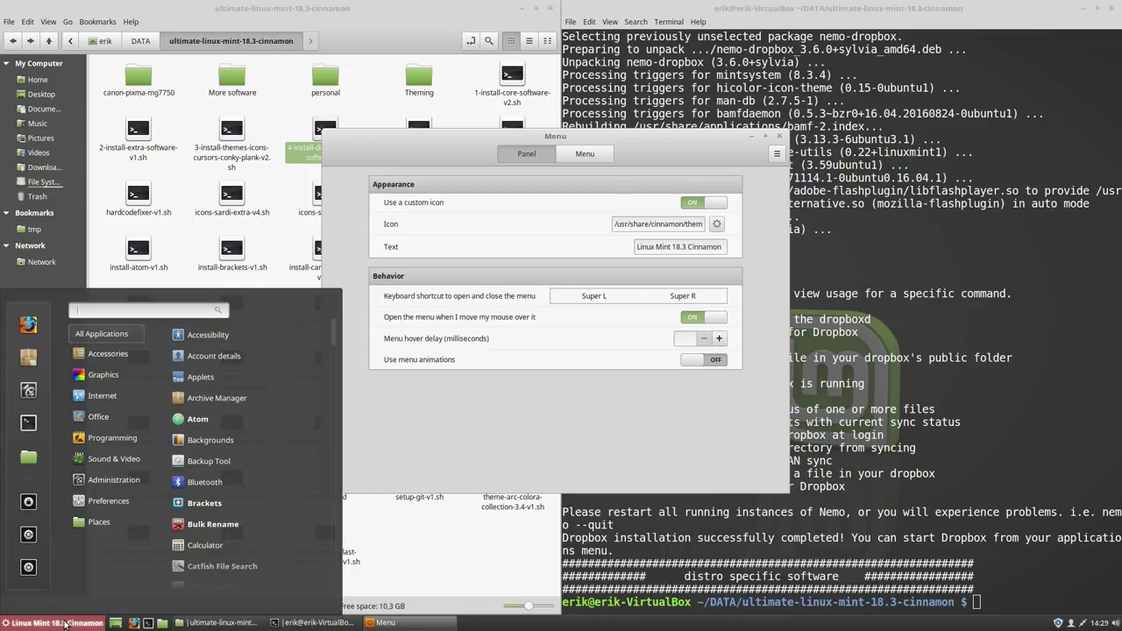
click(689, 322)
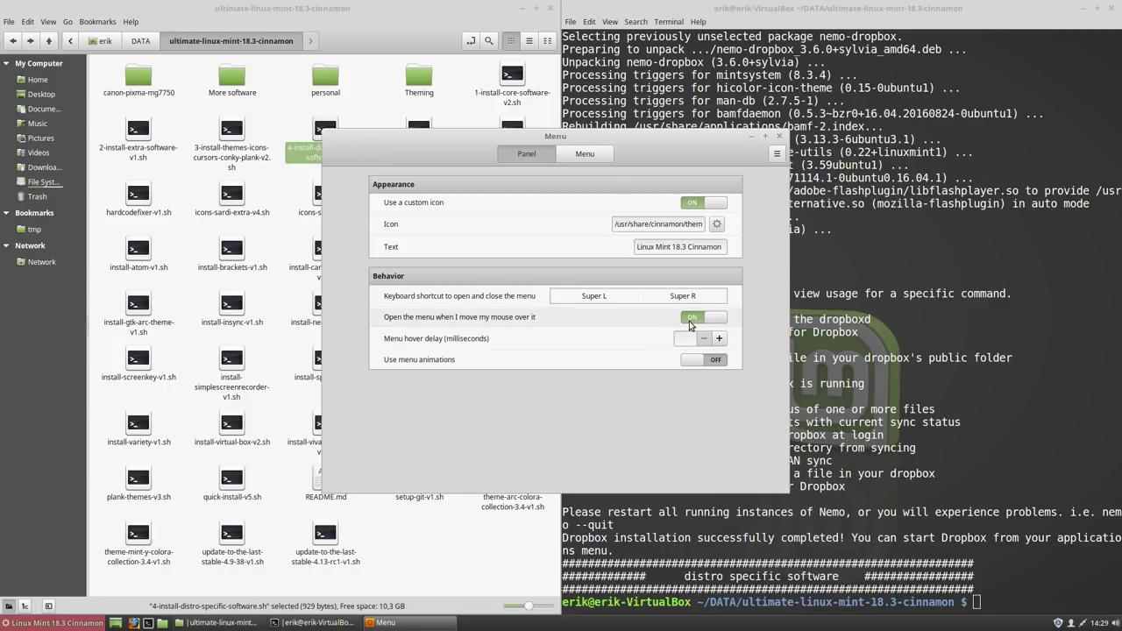
click(691, 321)
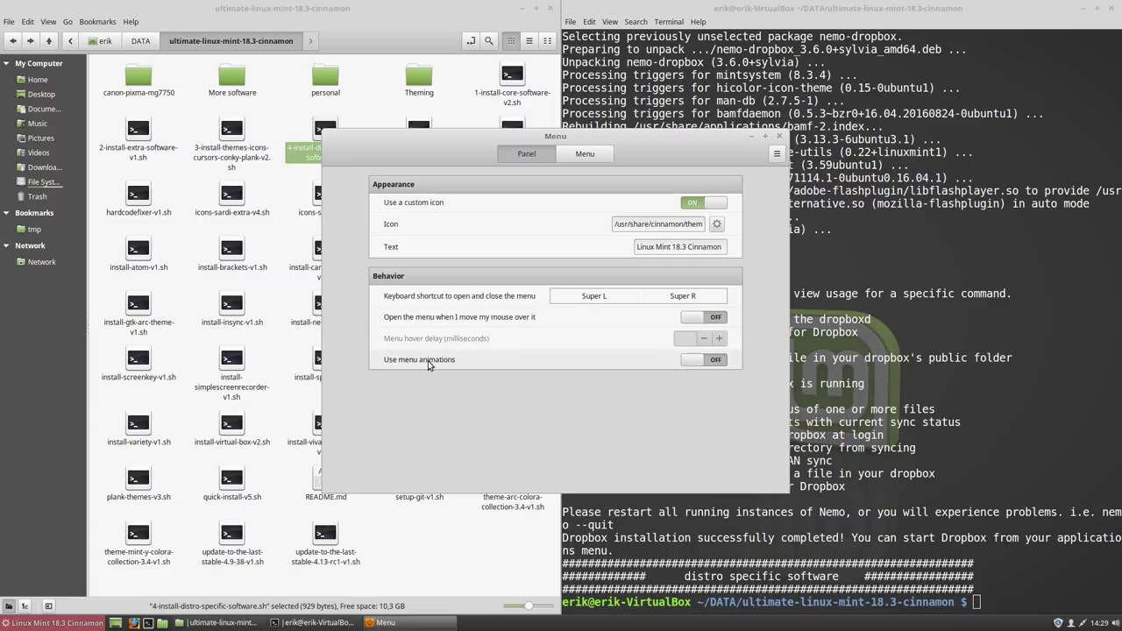
click(602, 155)
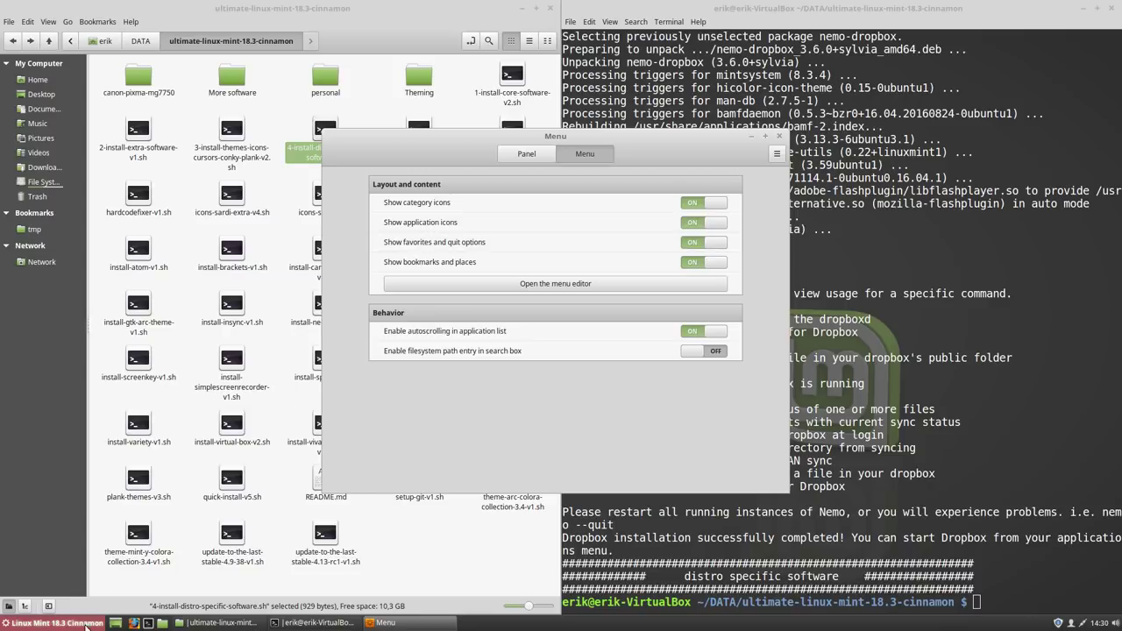
Preview the start menu with category and application icons switched off.
click(52, 624)
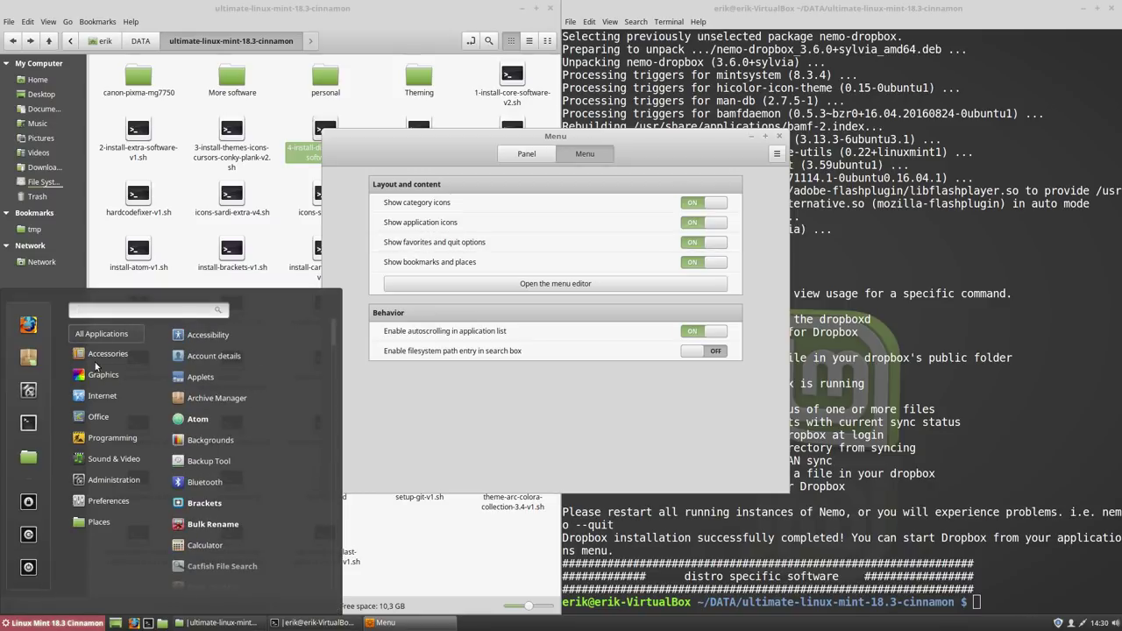
mouse_move(95, 523)
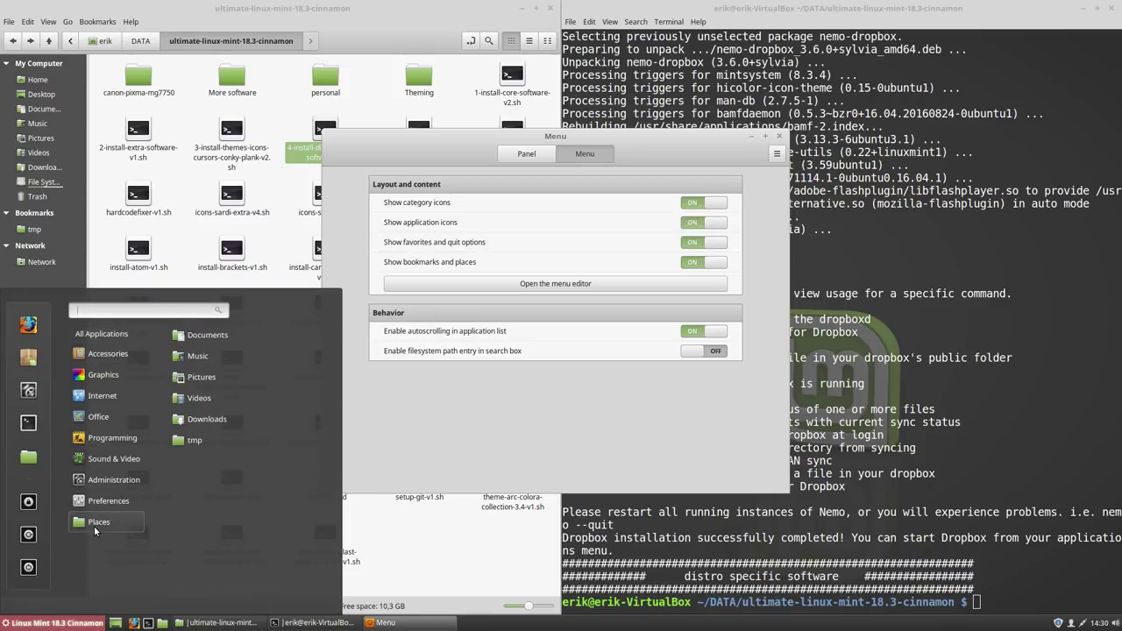
click(689, 213)
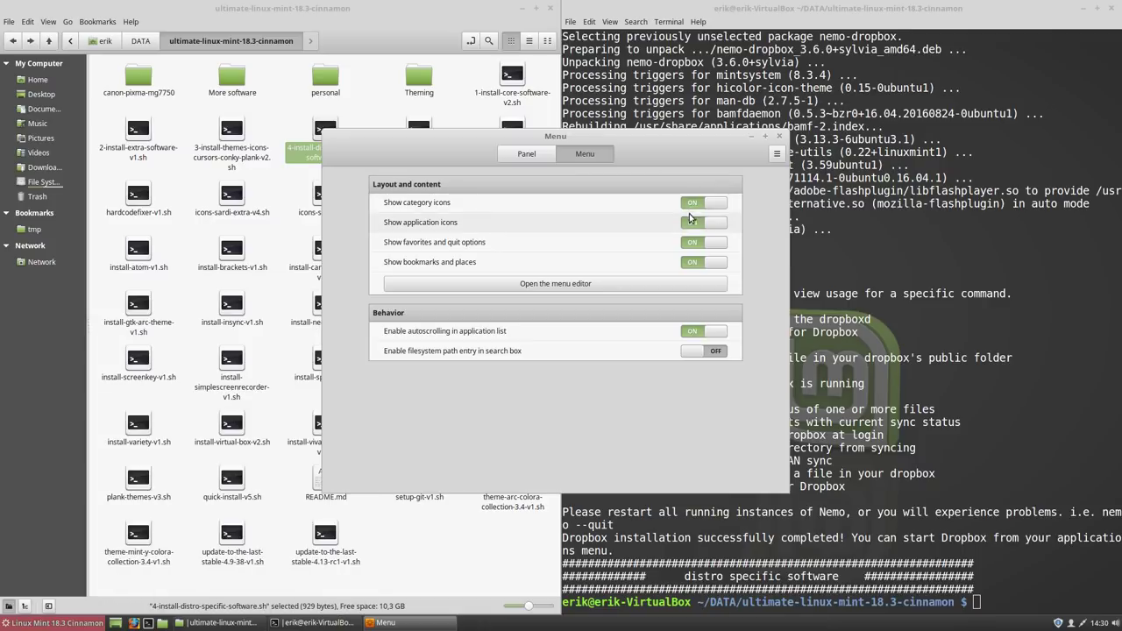
click(691, 222)
click(692, 203)
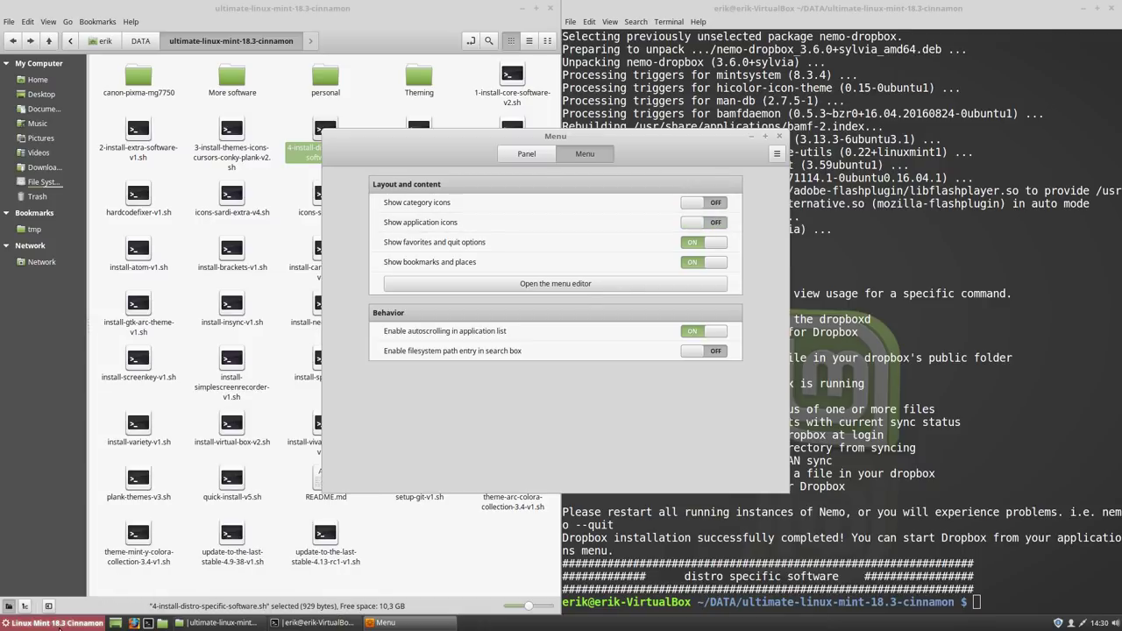
click(54, 623)
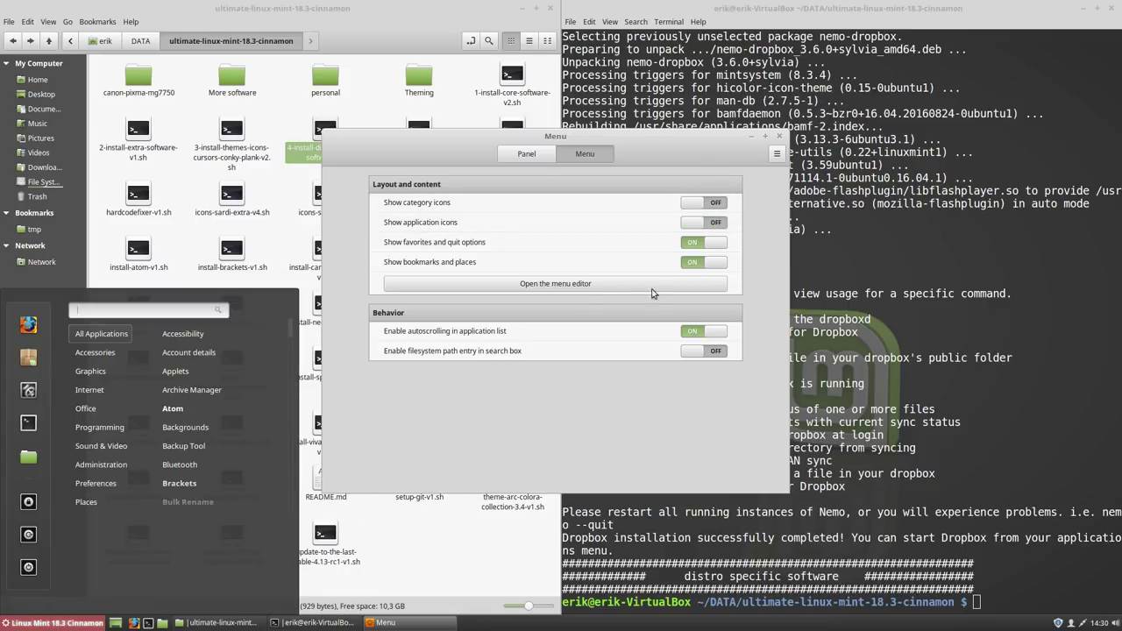
click(715, 222)
Turn application and category icons back on, verify them in the menu, and close settings.
click(715, 223)
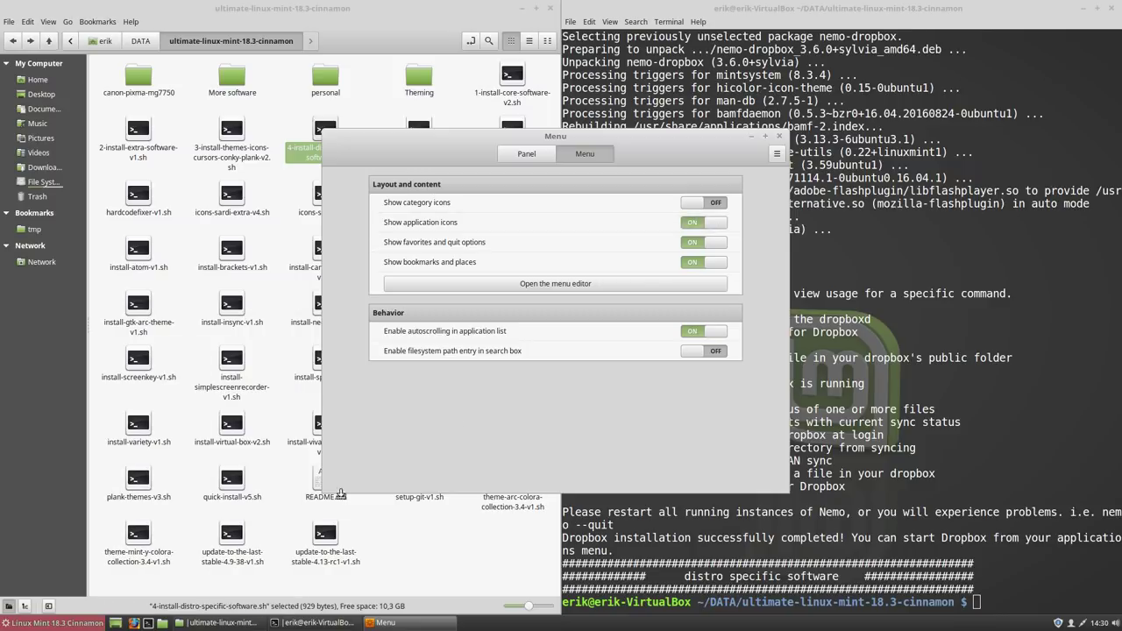
click(55, 623)
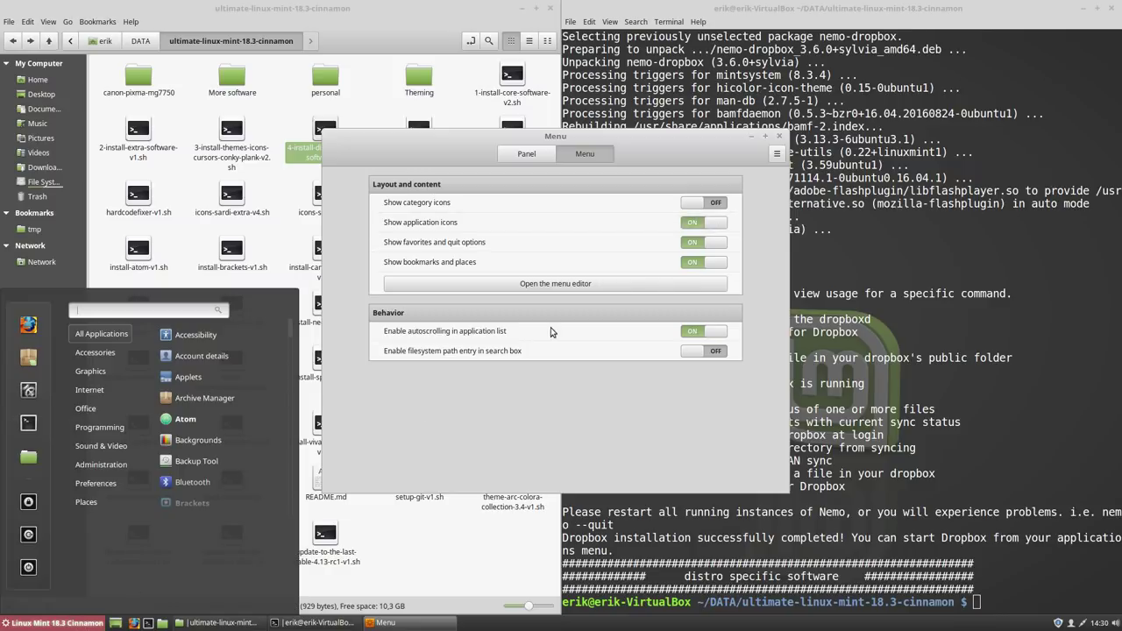
click(713, 204)
click(713, 204)
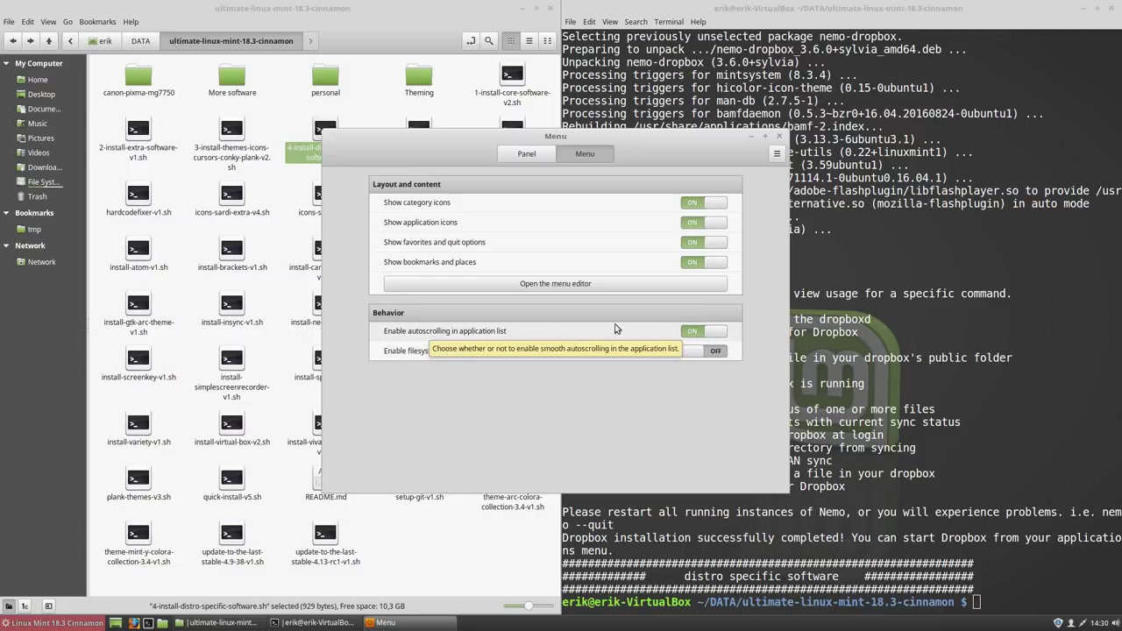
click(33, 624)
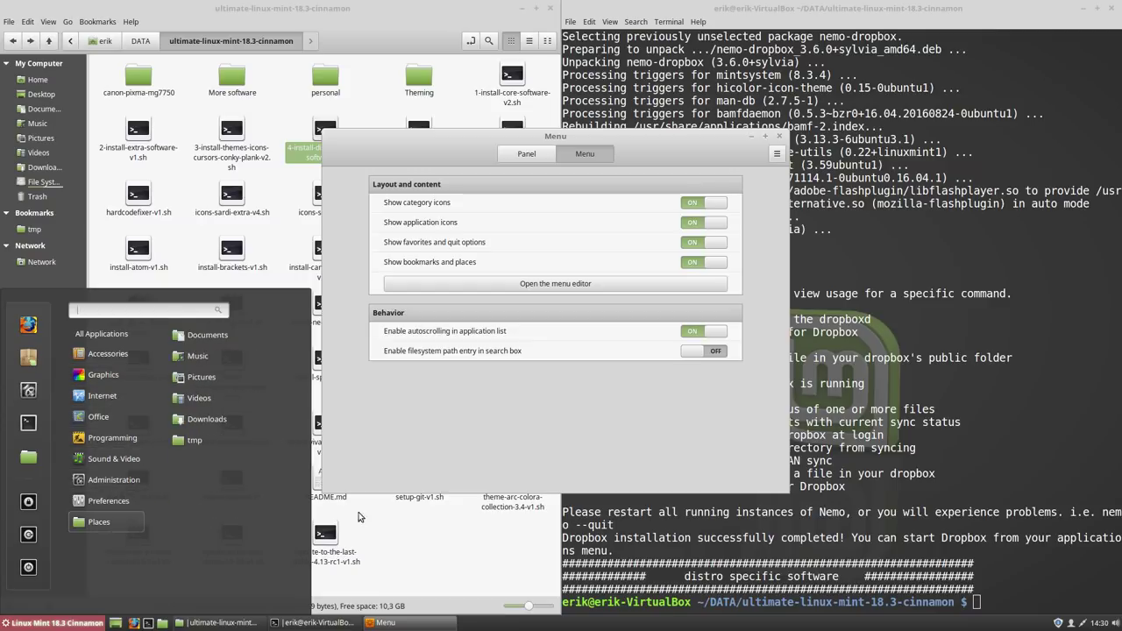
click(644, 443)
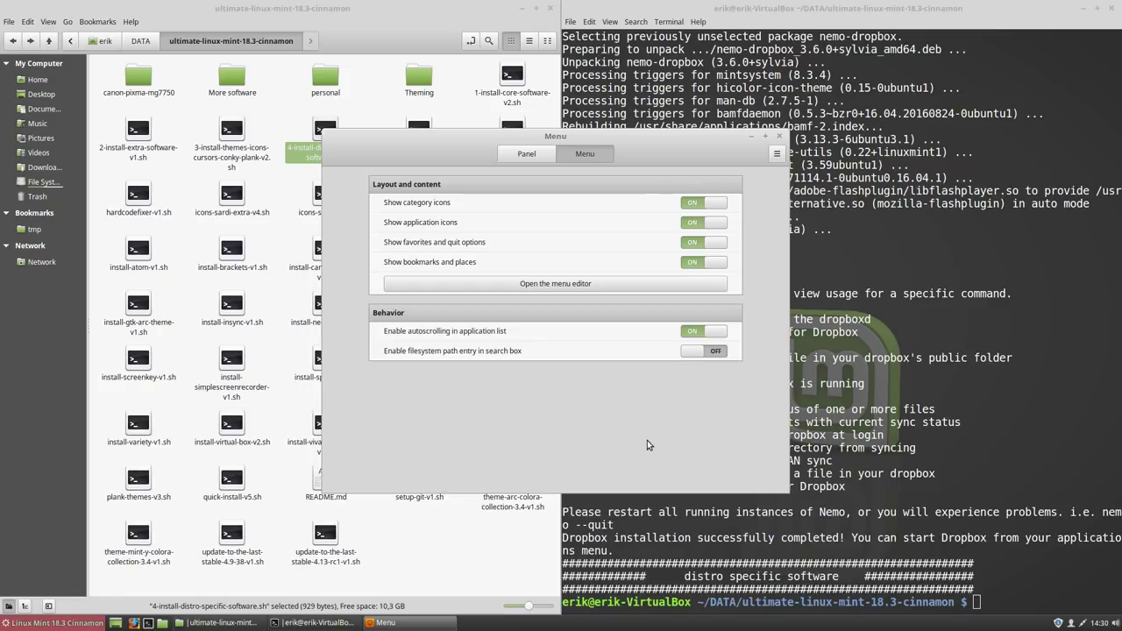
click(531, 155)
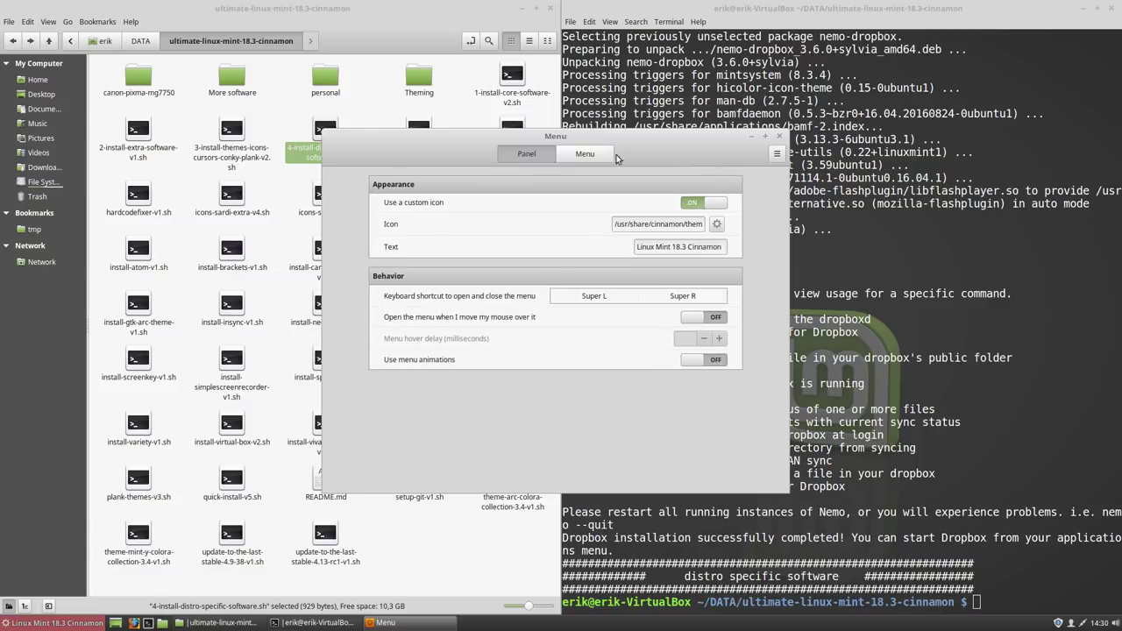
click(783, 140)
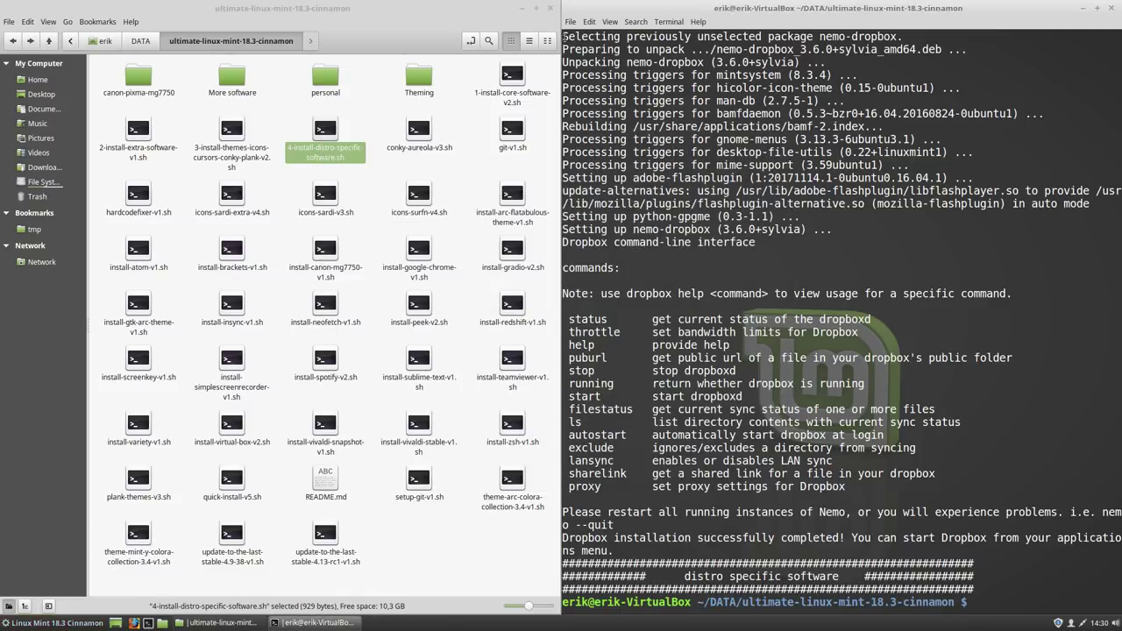
Close Nemo and the terminal, then browse All Applications in the start menu.
click(552, 9)
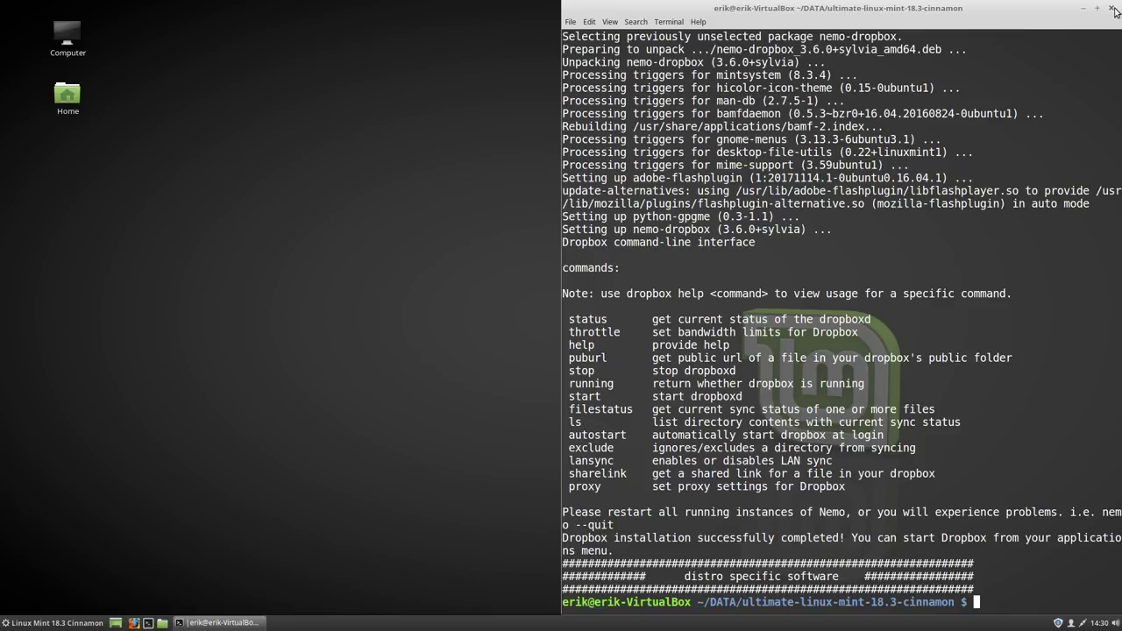
click(1111, 8)
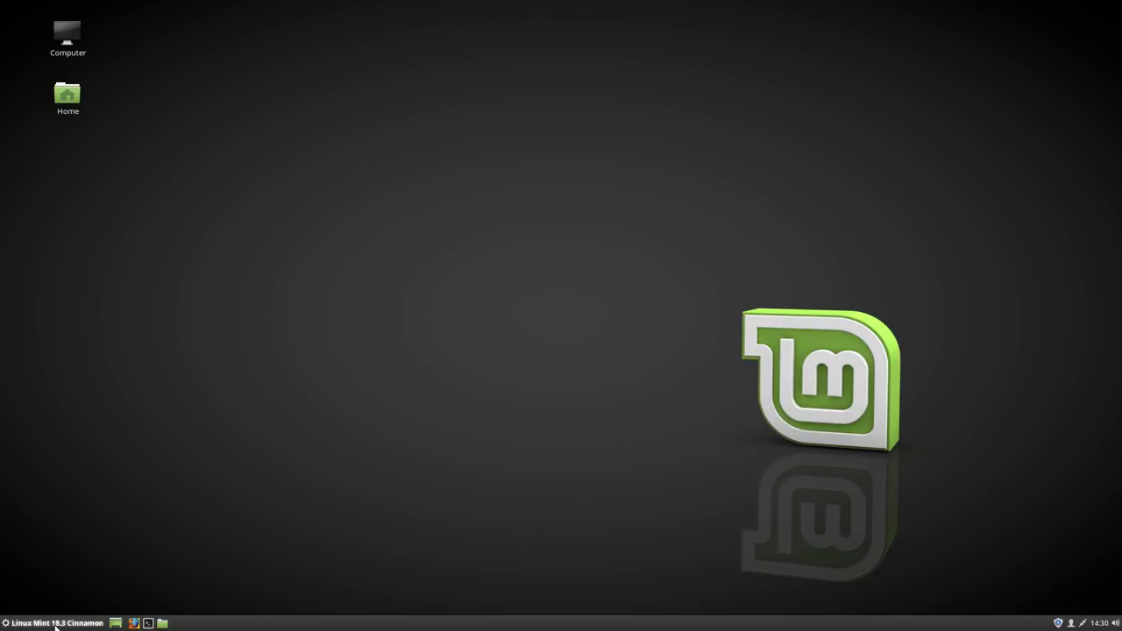
click(55, 623)
mouse_move(103, 522)
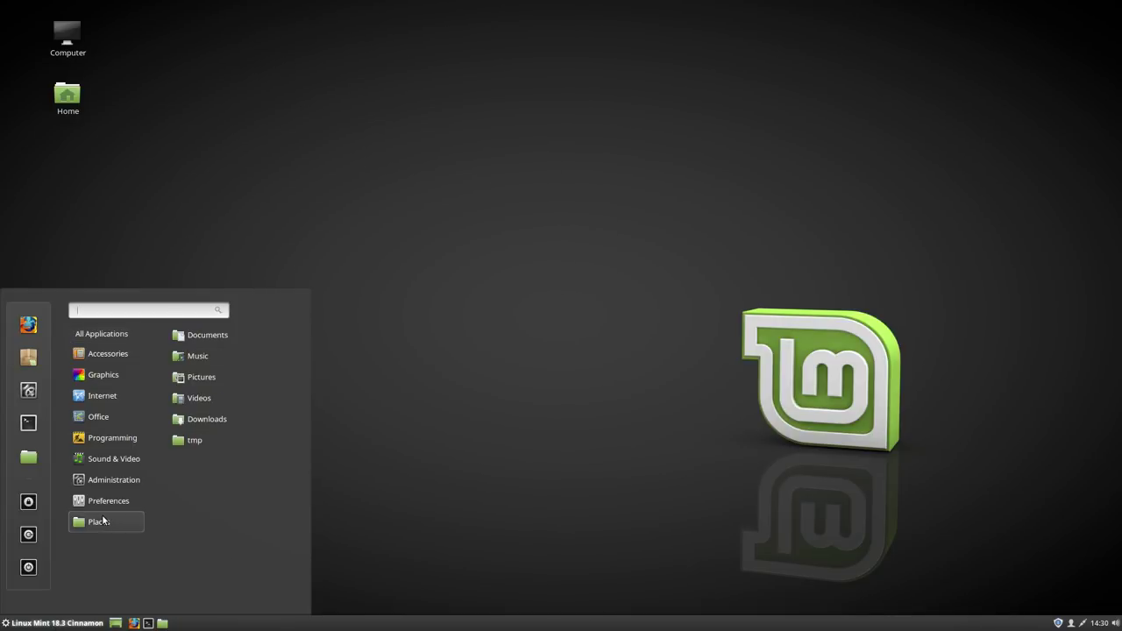
mouse_move(118, 337)
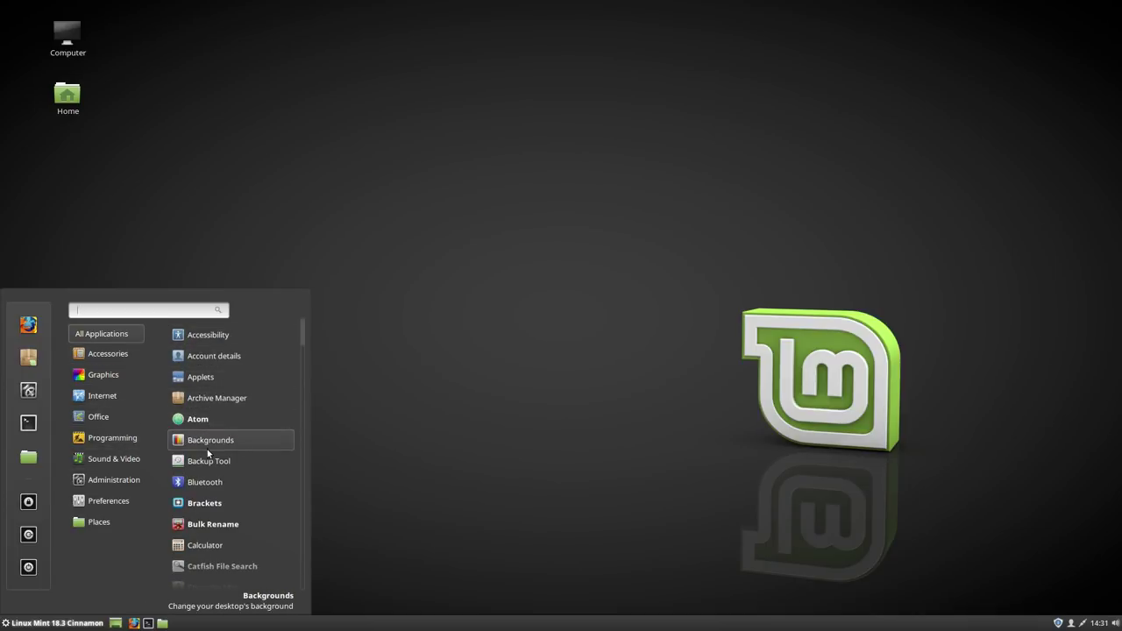
scroll(210, 465, down, 1)
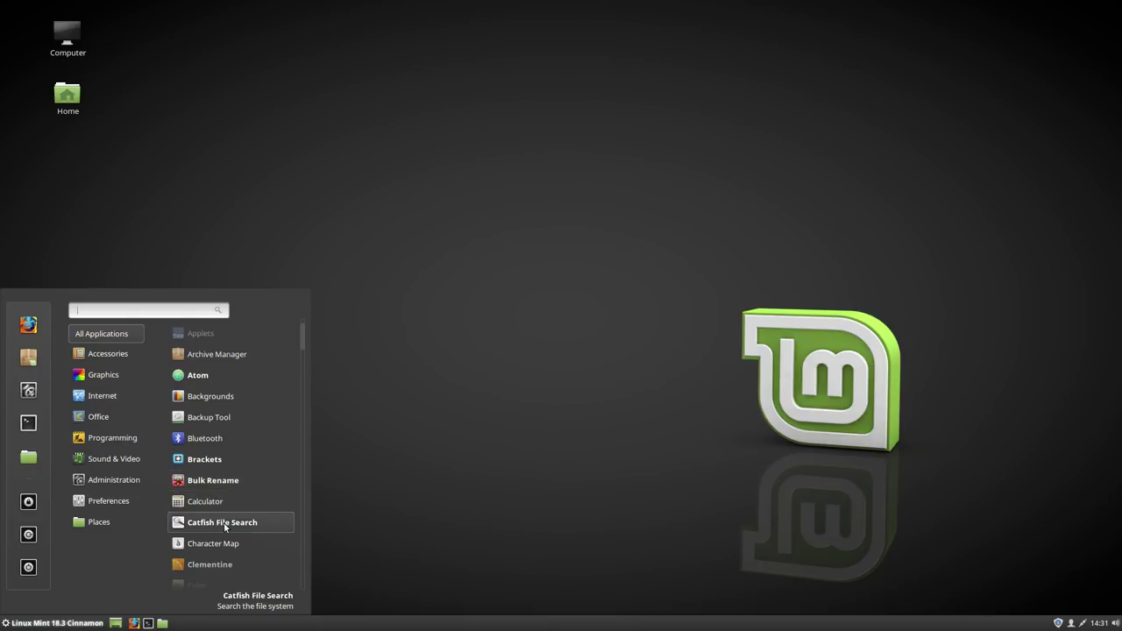
scroll(225, 526, down, 2)
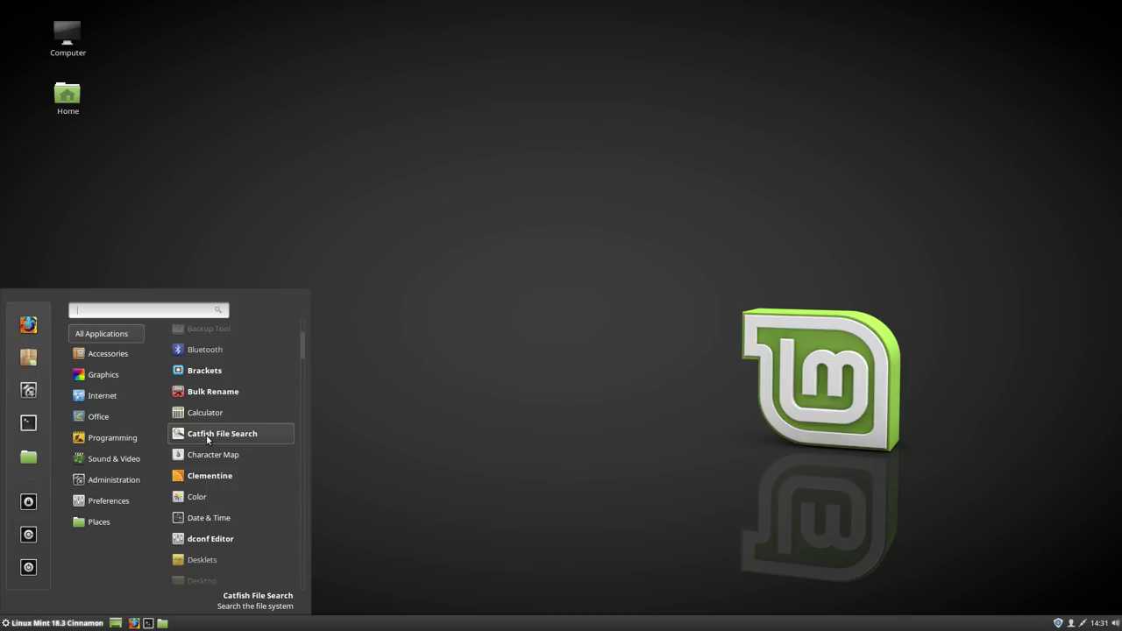
scroll(212, 497, down, 2)
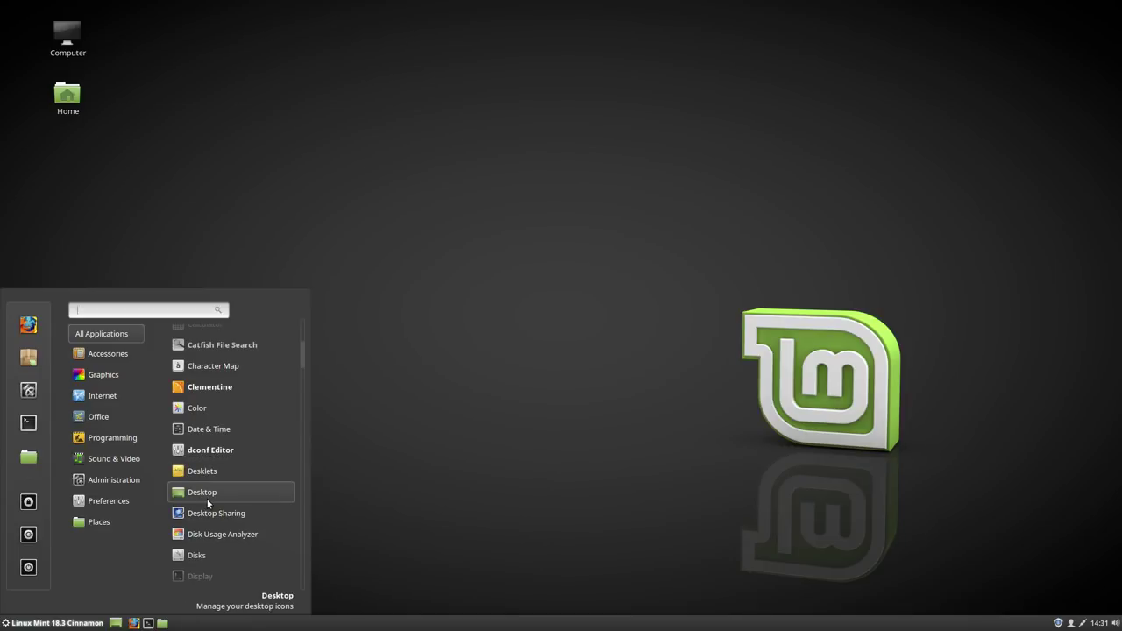
scroll(207, 499, down, 3)
scroll(207, 504, down, 2)
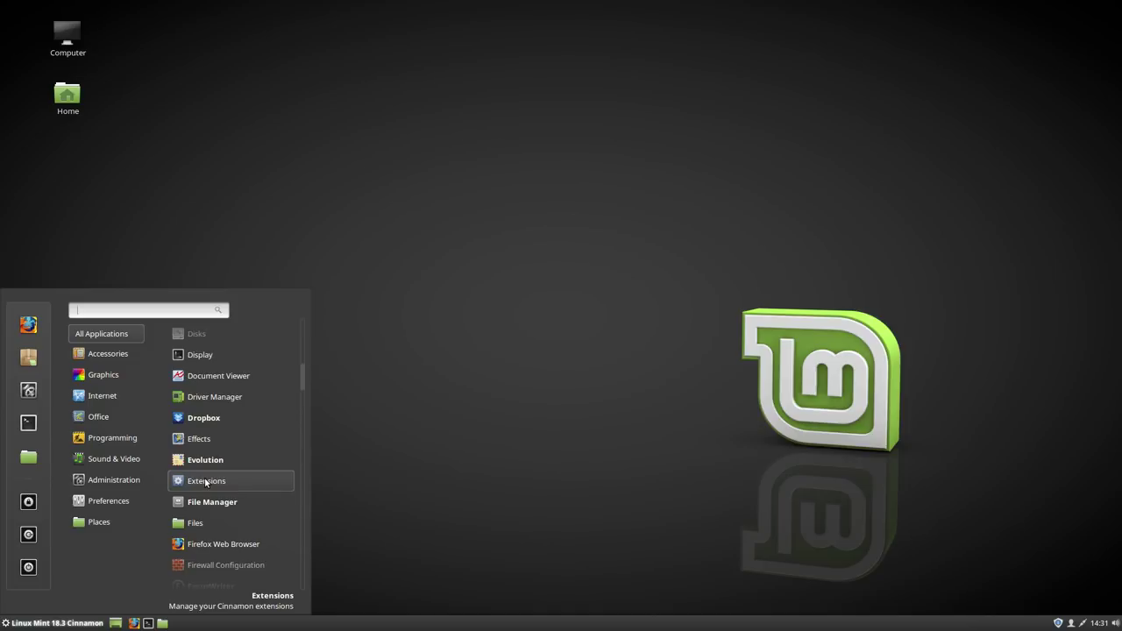
mouse_move(121, 465)
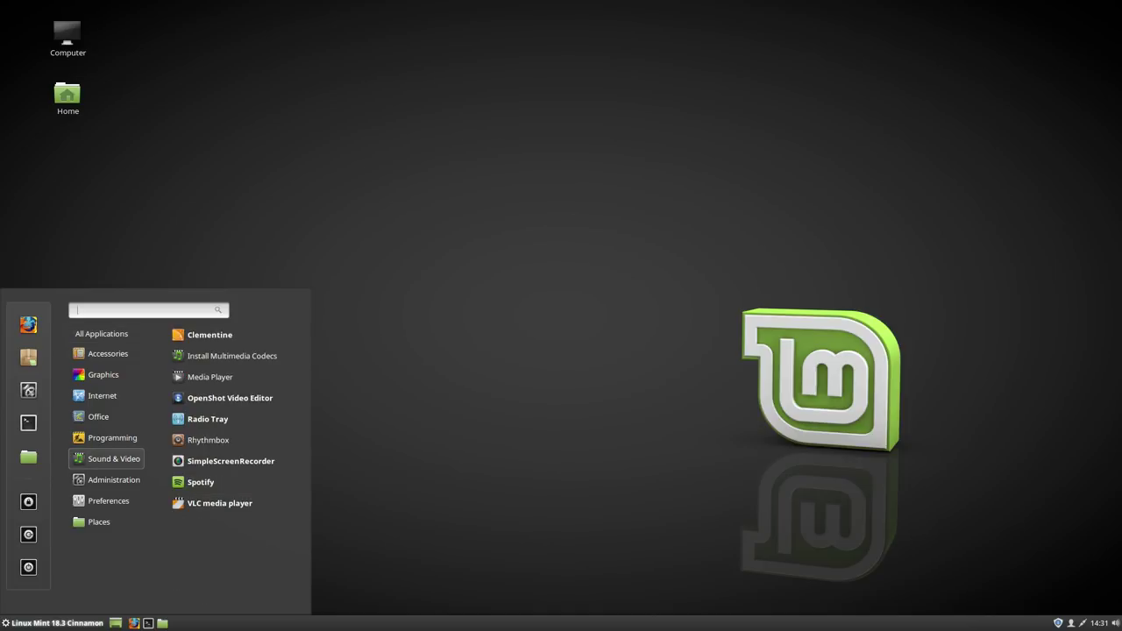
click(352, 181)
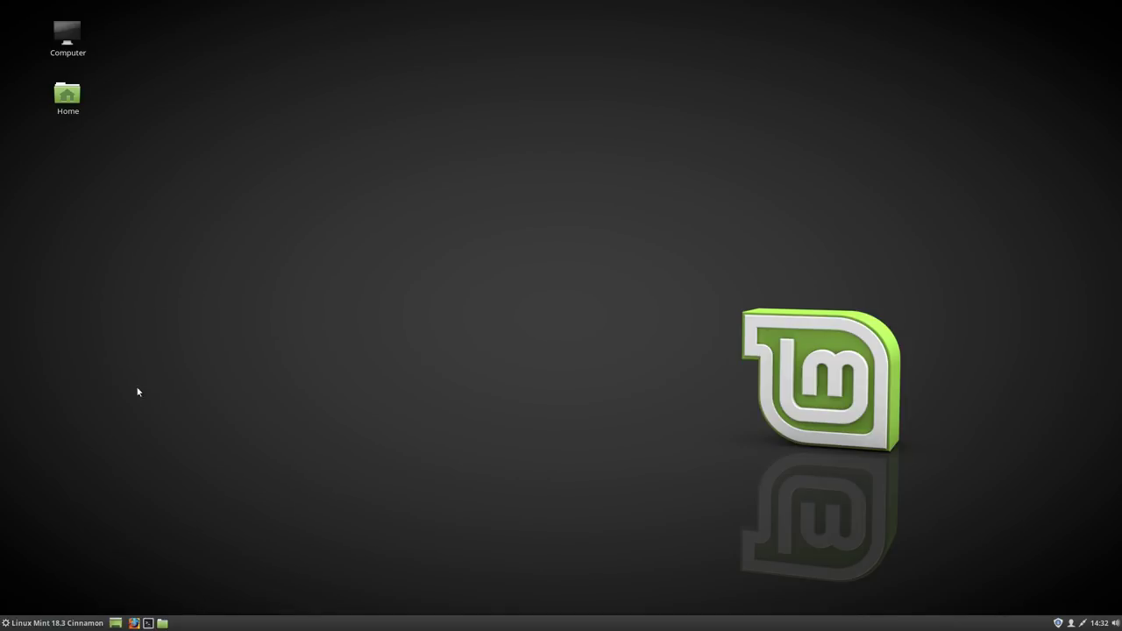
Find Variety under Accessories in the start menu and launch it.
click(55, 623)
mouse_move(129, 356)
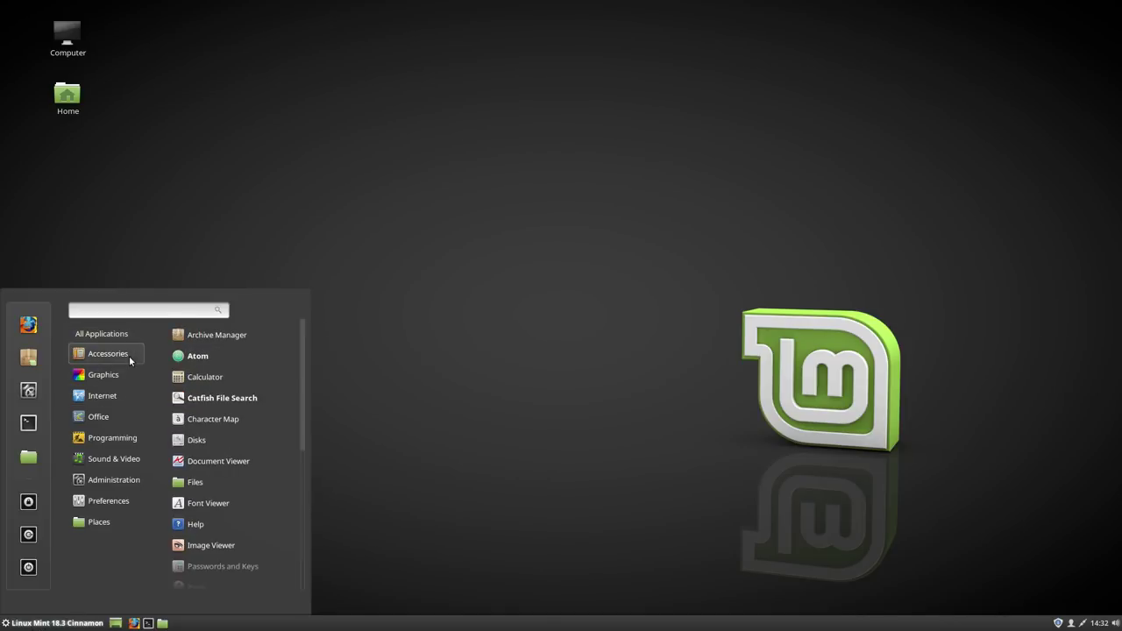
scroll(214, 475, down, 6)
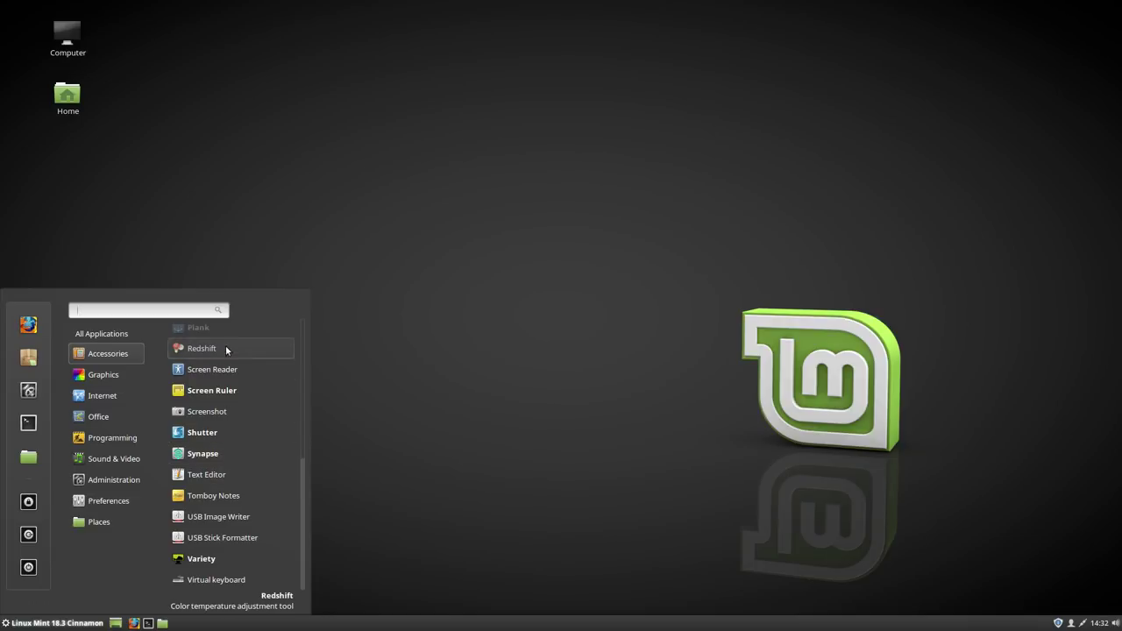
scroll(224, 368, up, 3)
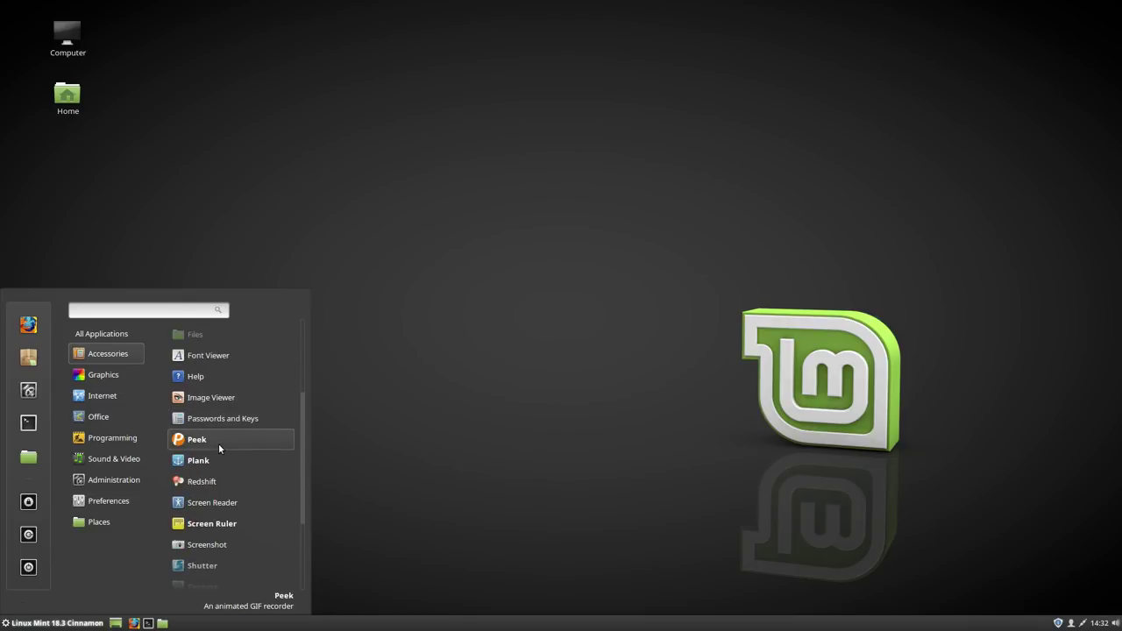
scroll(218, 444, up, 3)
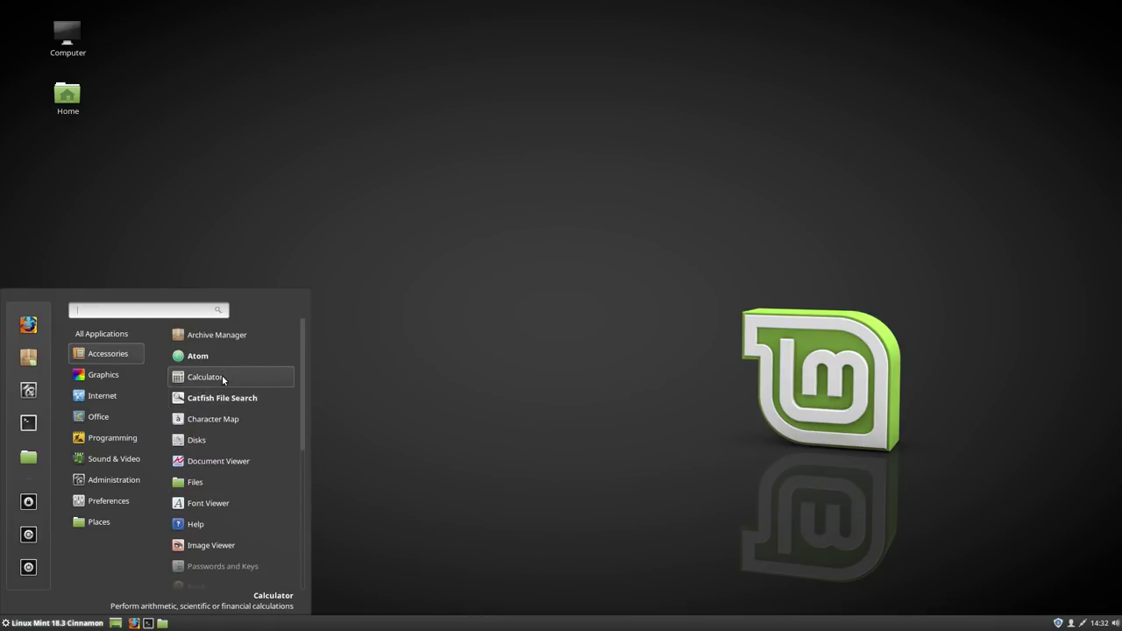
scroll(218, 516, down, 5)
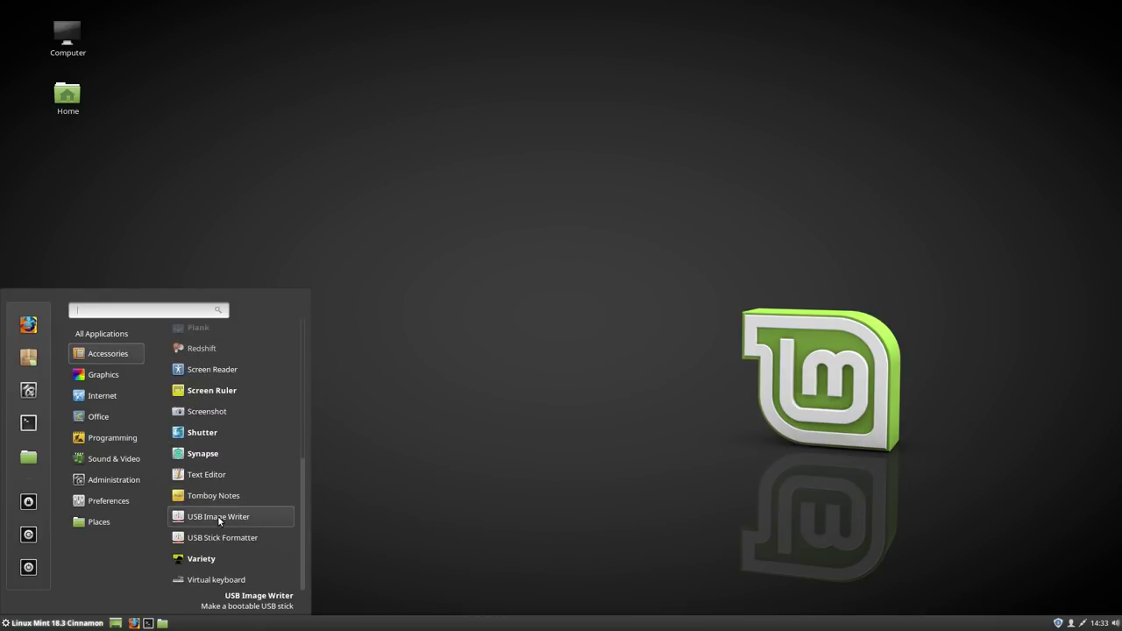
click(289, 559)
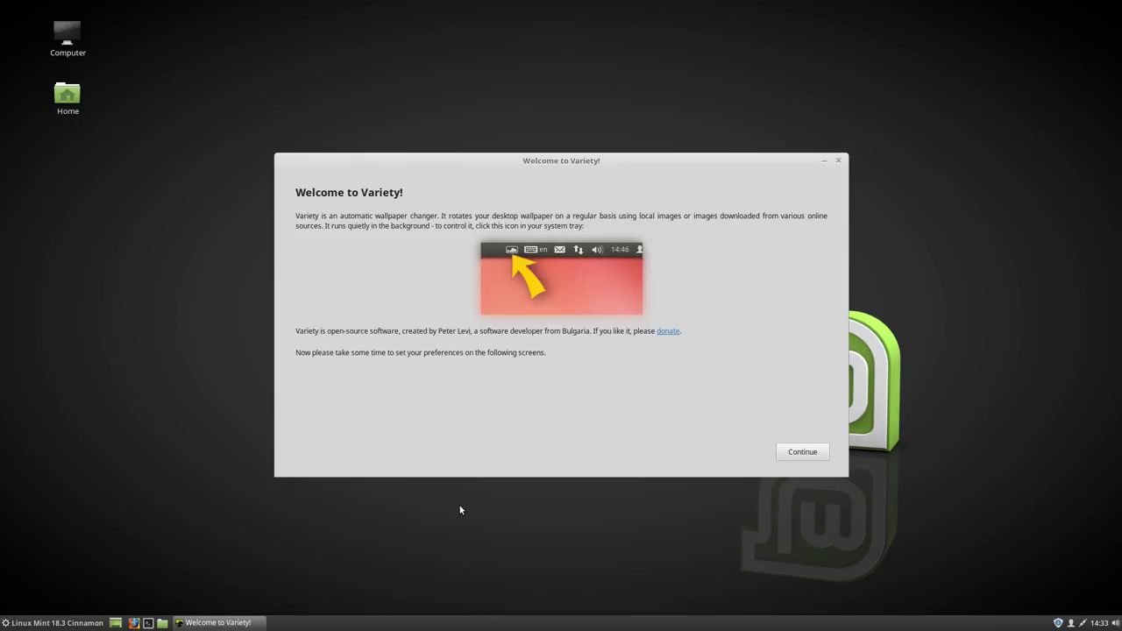
Continue past the Welcome to Variety screen and choose 'No, thanks' for VRTY.ORG.
click(795, 452)
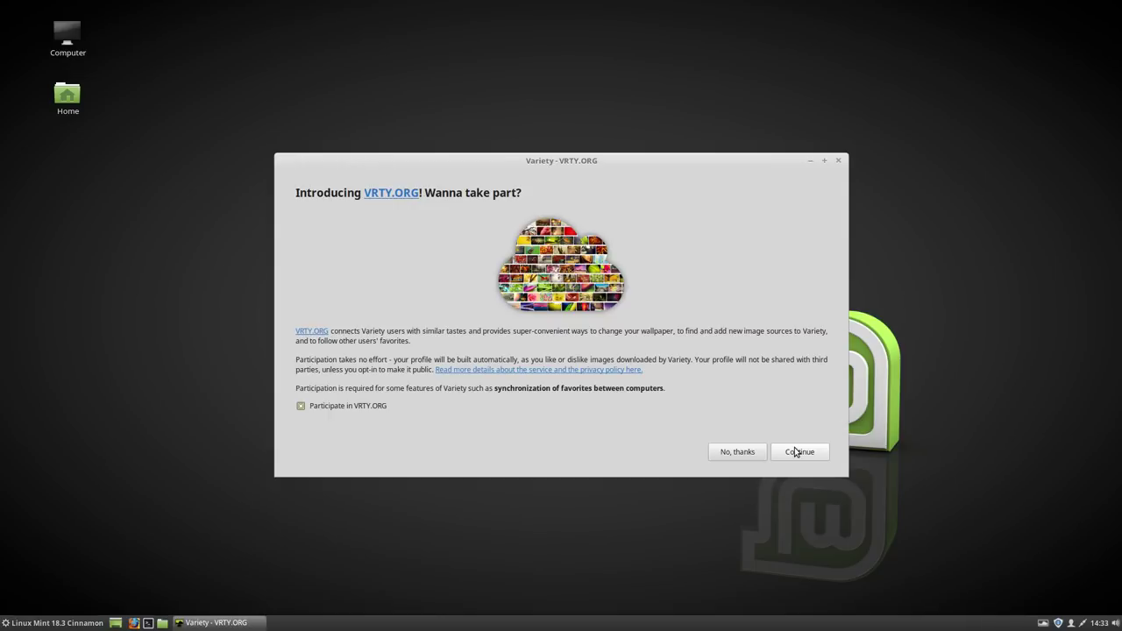
click(731, 451)
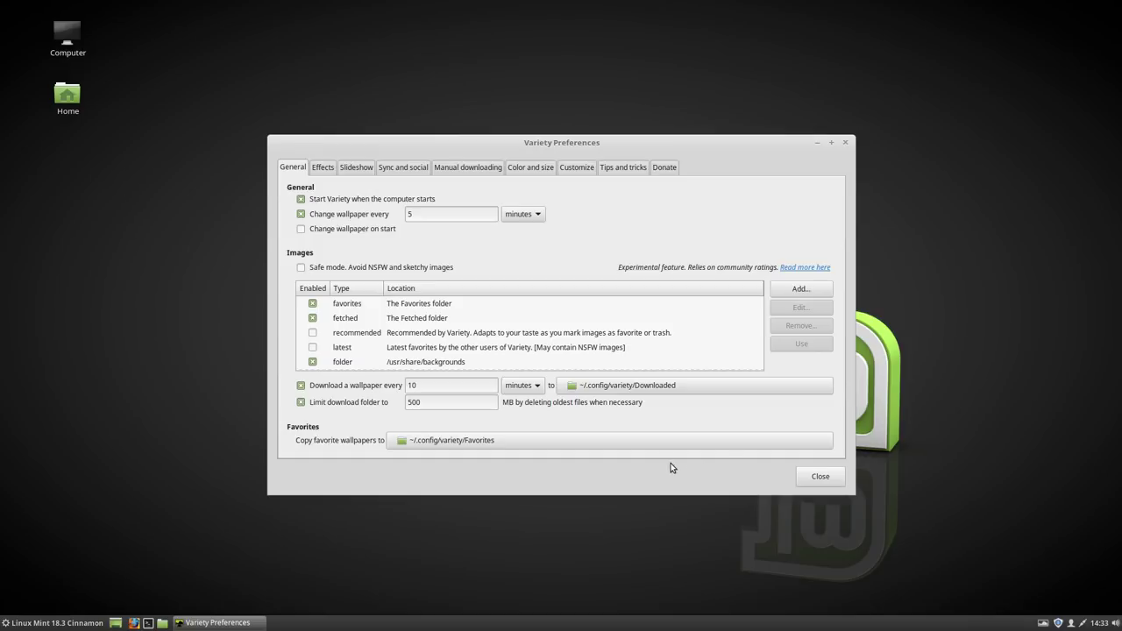
Make wallpaper change on start; disable the favorites, fetched and /usr/share/backgrounds sources.
click(333, 231)
click(313, 304)
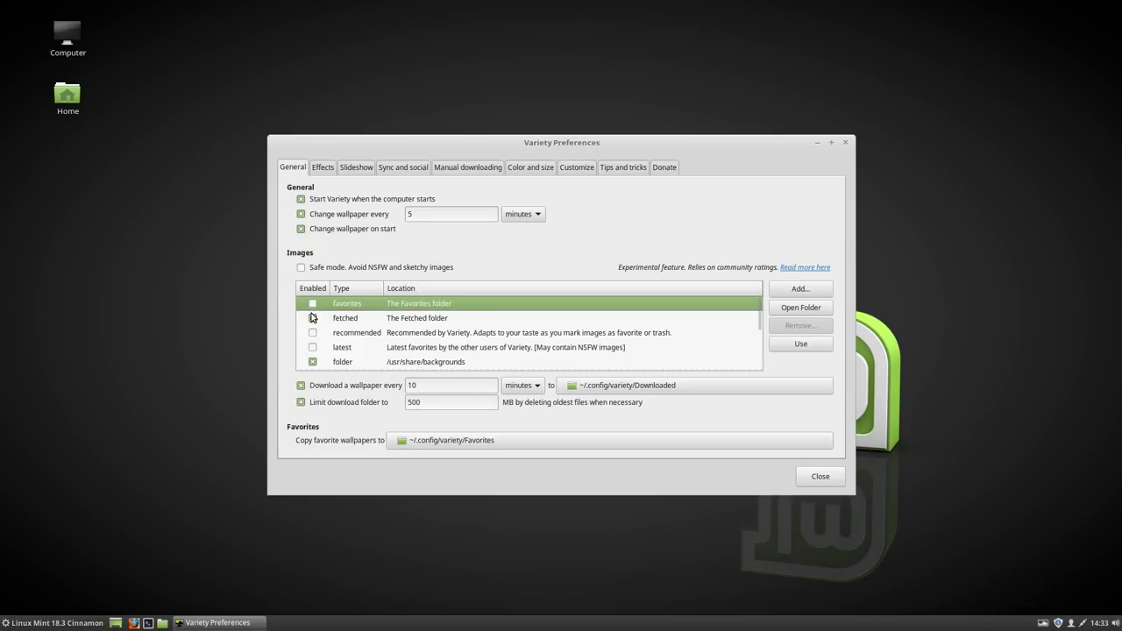
click(312, 318)
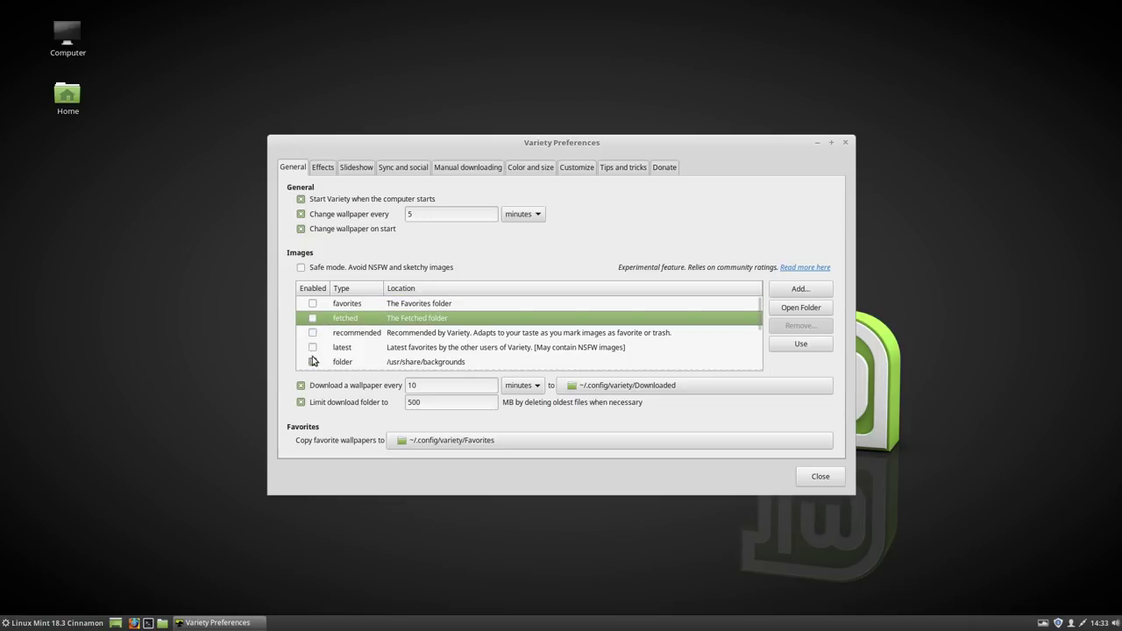
click(313, 361)
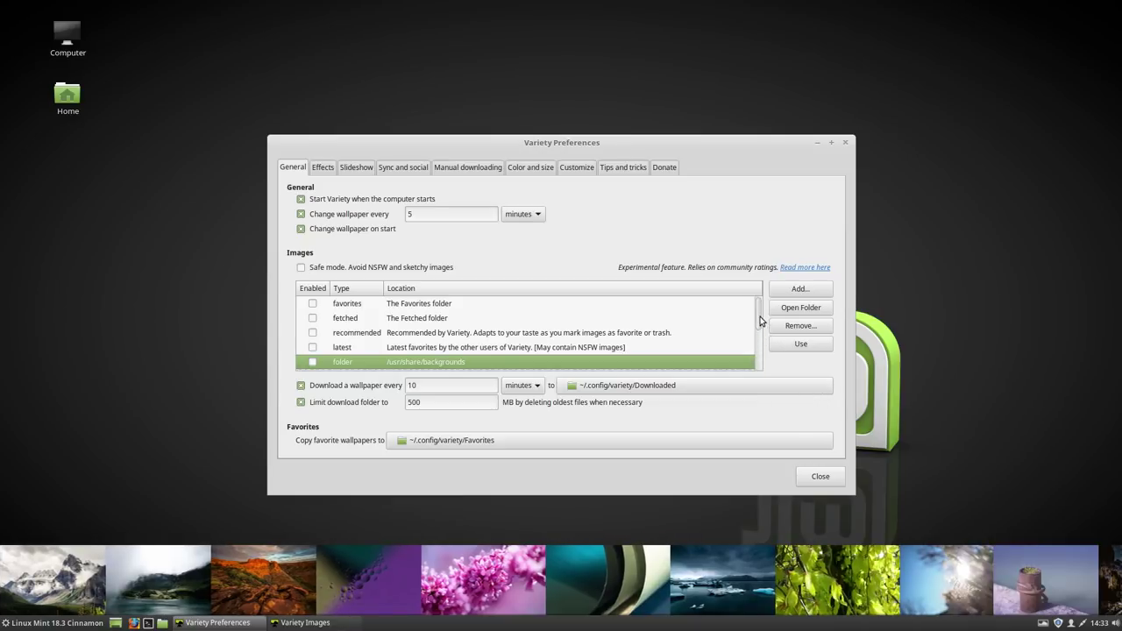
Disable the bing, unsplash, apod and flickr image sources, leaving desktoppr enabled.
scroll(761, 321, down, 3)
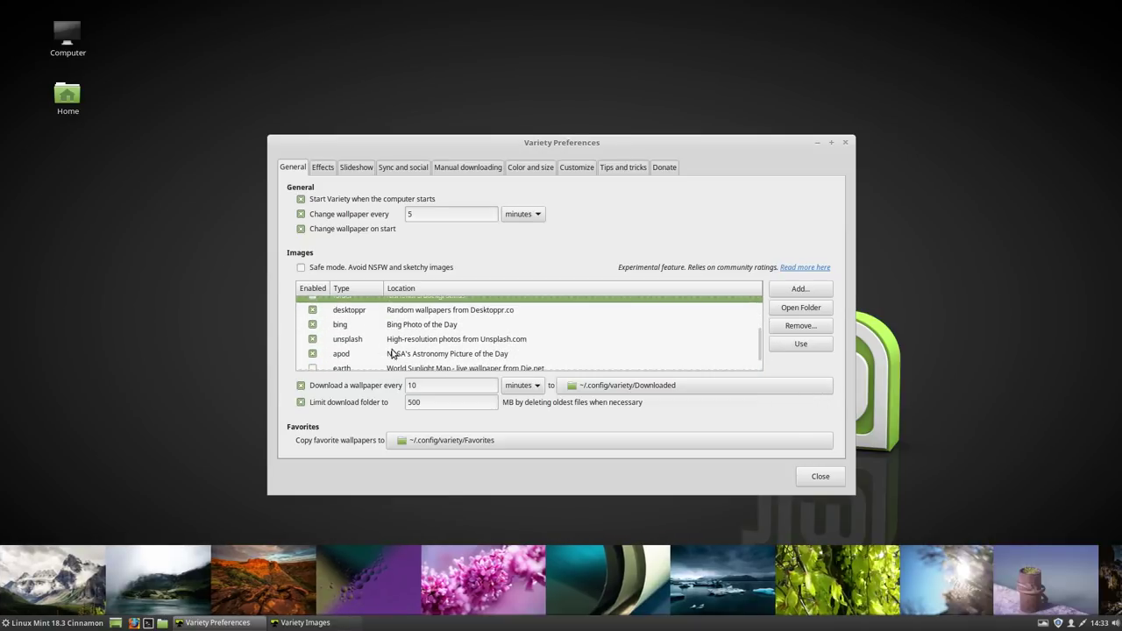
click(313, 324)
click(312, 339)
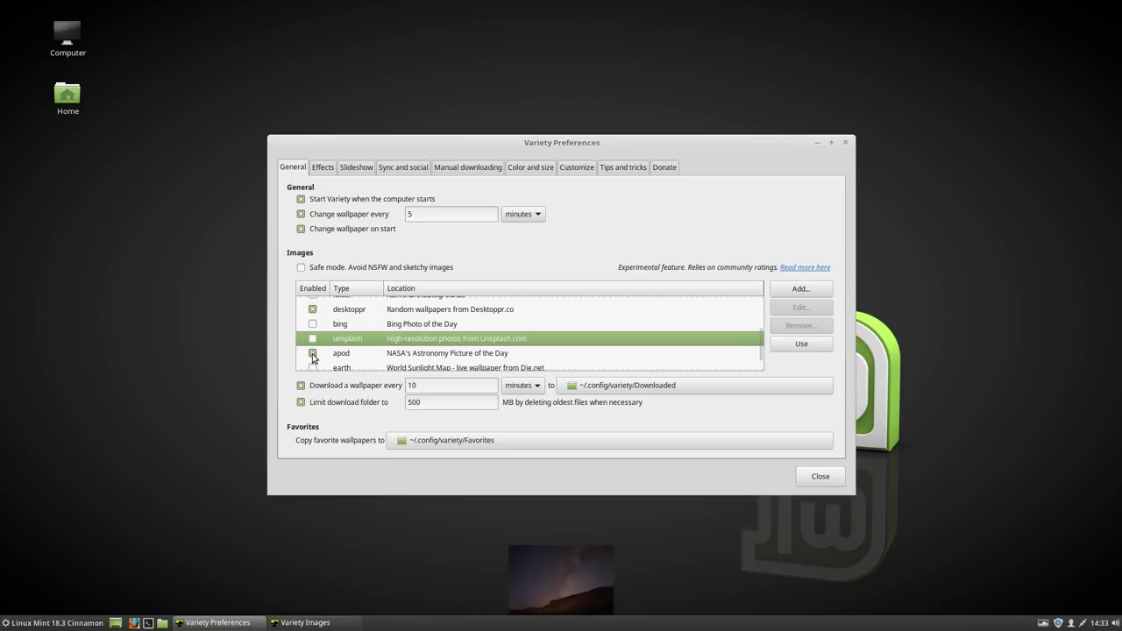
click(313, 354)
scroll(316, 361, down, 1)
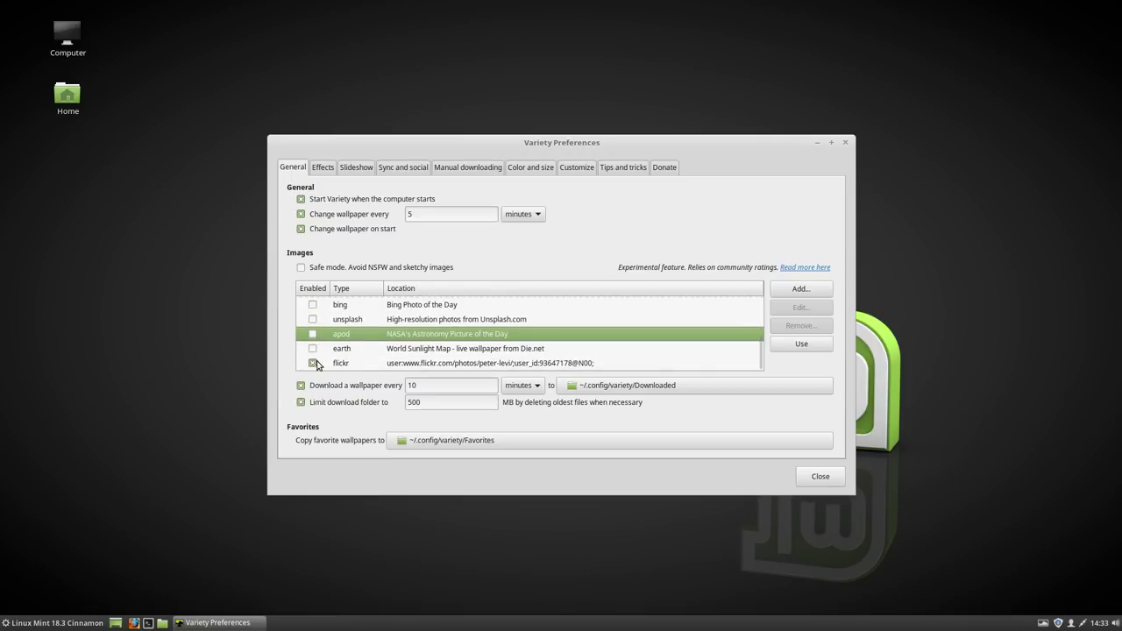
click(313, 363)
scroll(337, 360, up, 3)
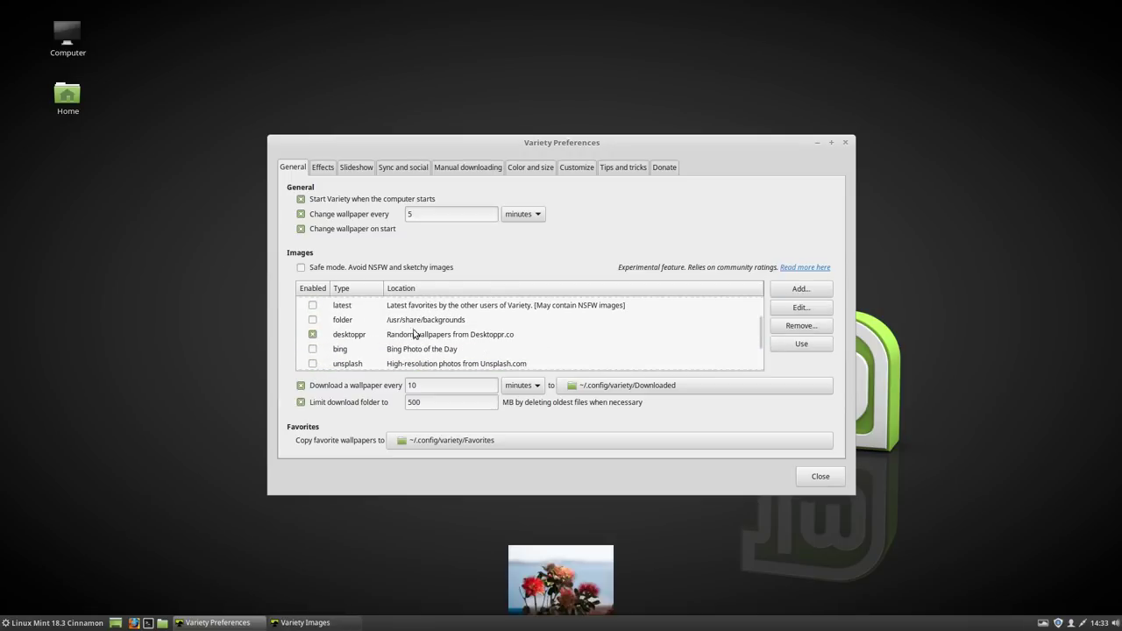
scroll(449, 340, up, 1)
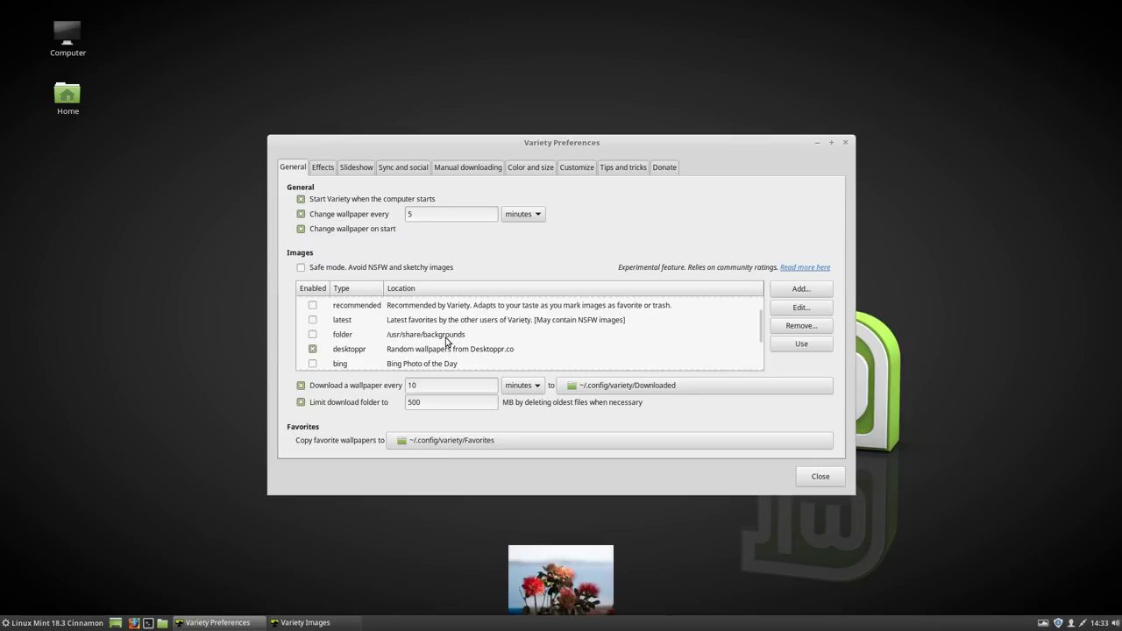
scroll(447, 341, up, 2)
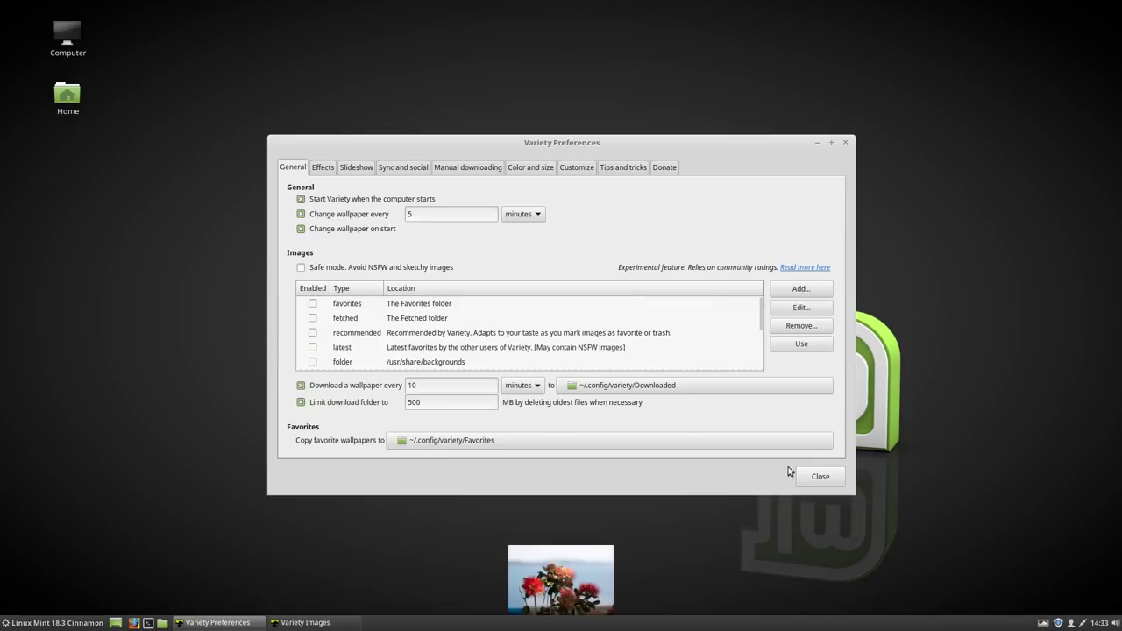
click(580, 579)
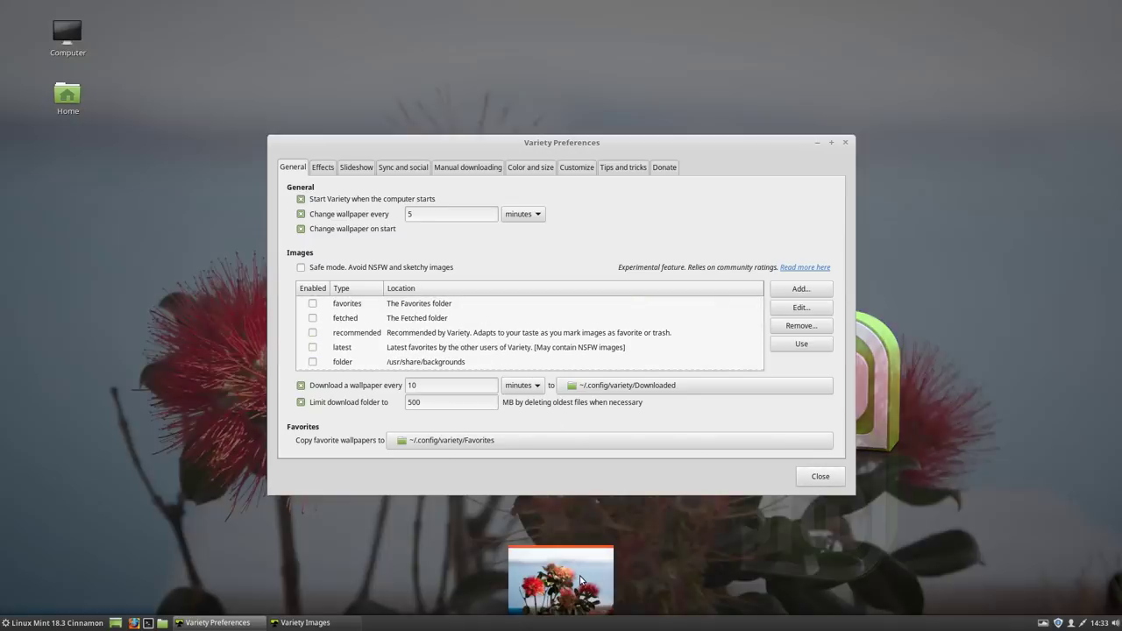
Set Variety to download a wallpaper every 1 minute.
right_click(581, 579)
click(824, 475)
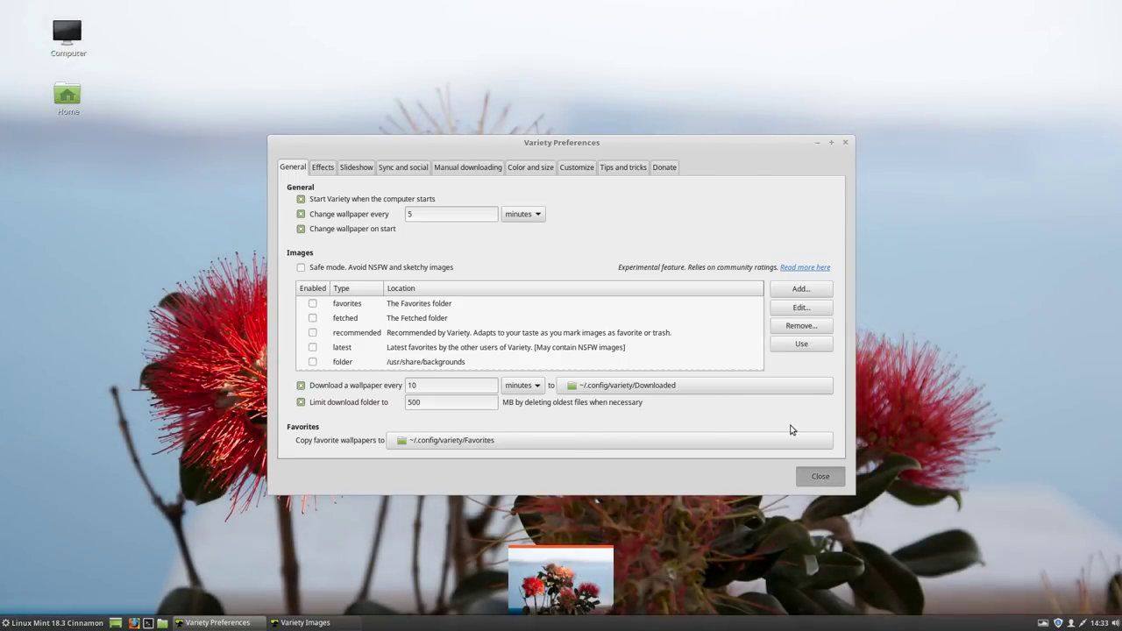
text(1)
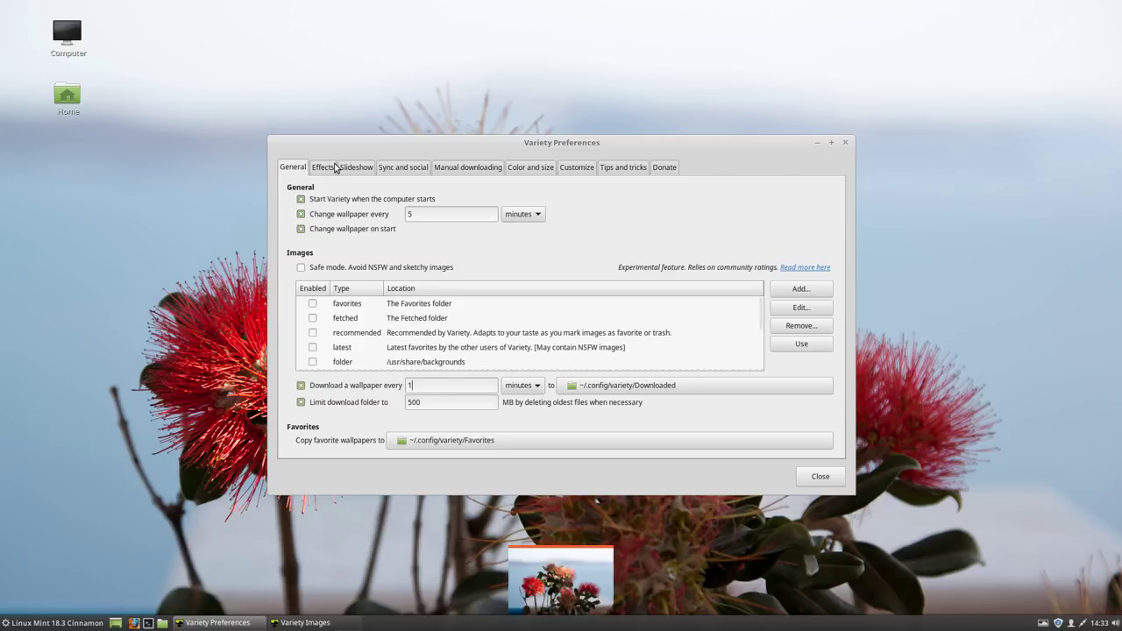
Use only images at least 80% of screen resolution, then close Variety's preferences and thumbnail strip.
click(529, 168)
click(338, 241)
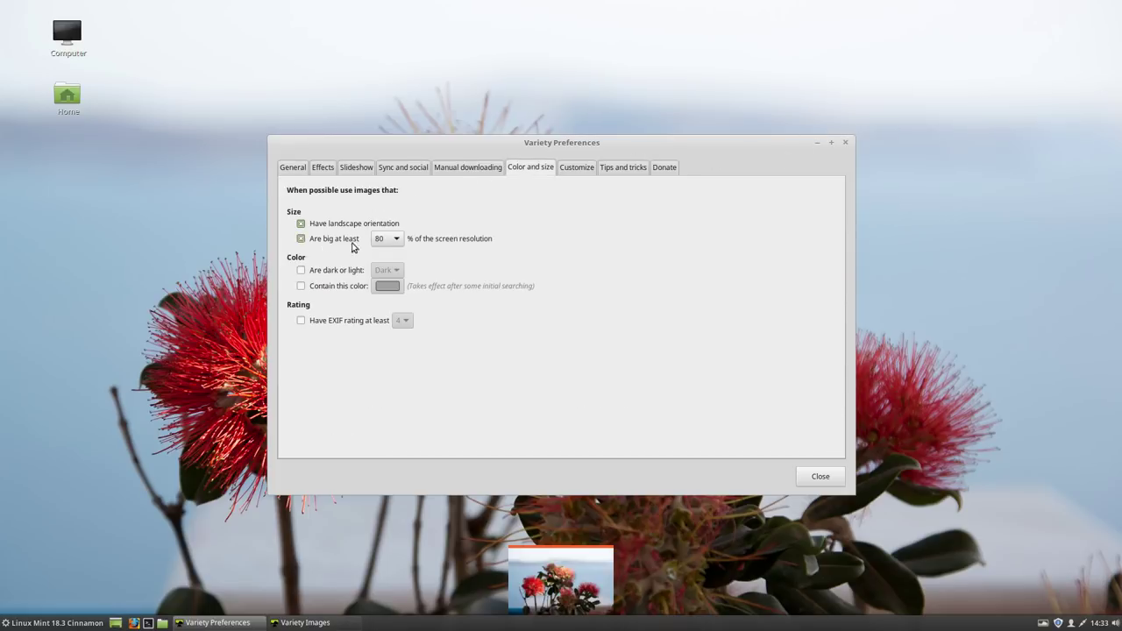
click(821, 477)
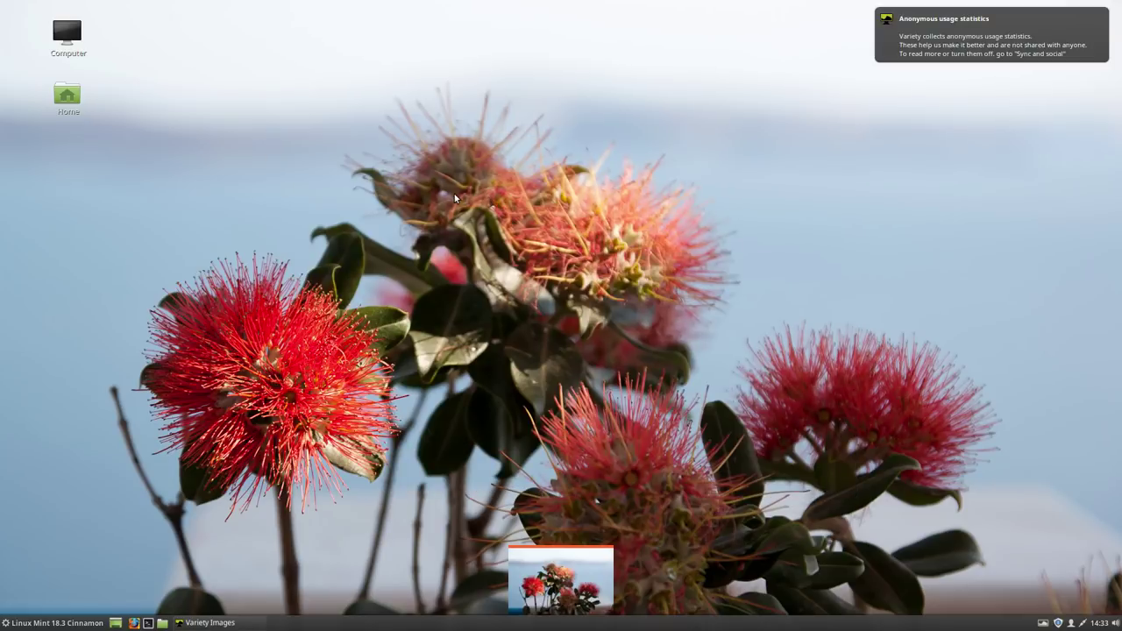
right_click(570, 572)
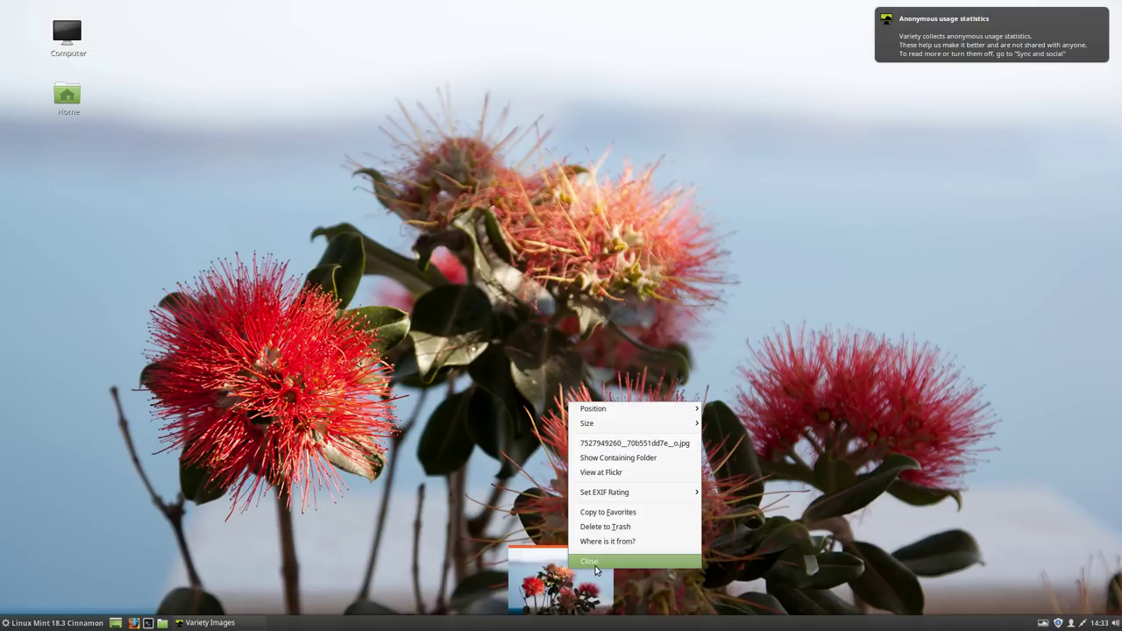
click(596, 563)
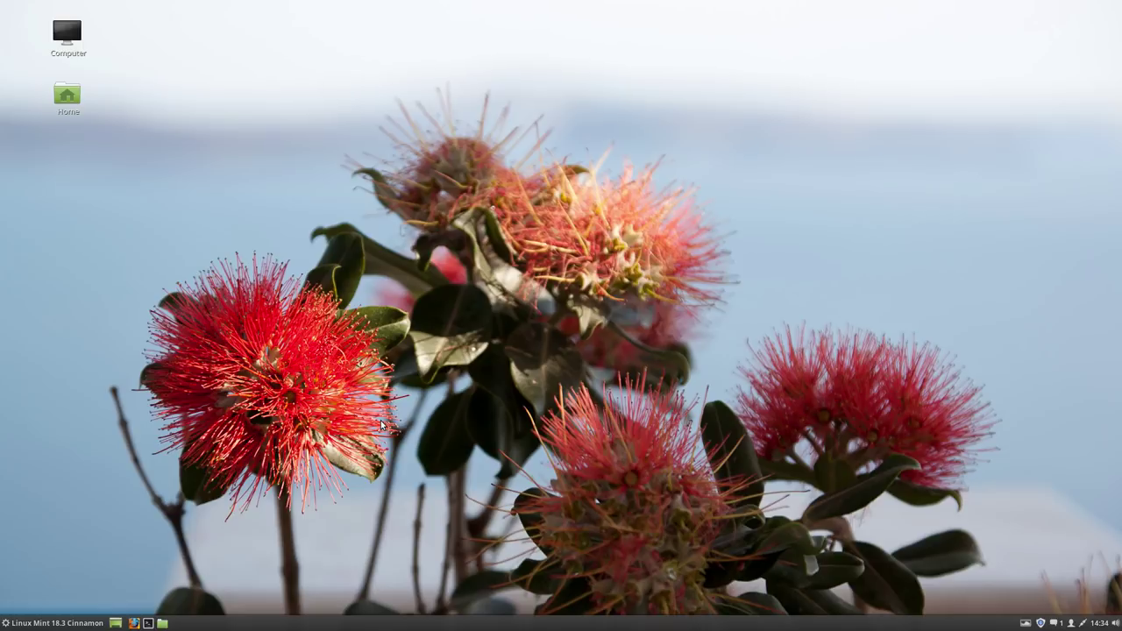
click(1042, 624)
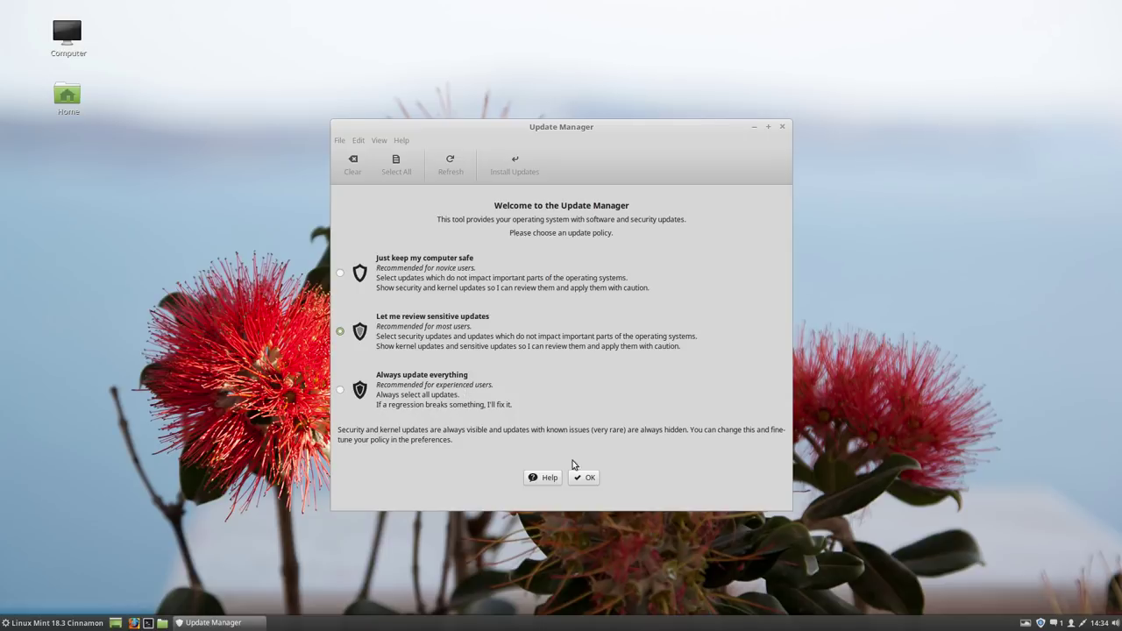
Accept 'Let me review sensitive updates' and inspect the mint-upgrade-info 1.1.0 update.
click(589, 481)
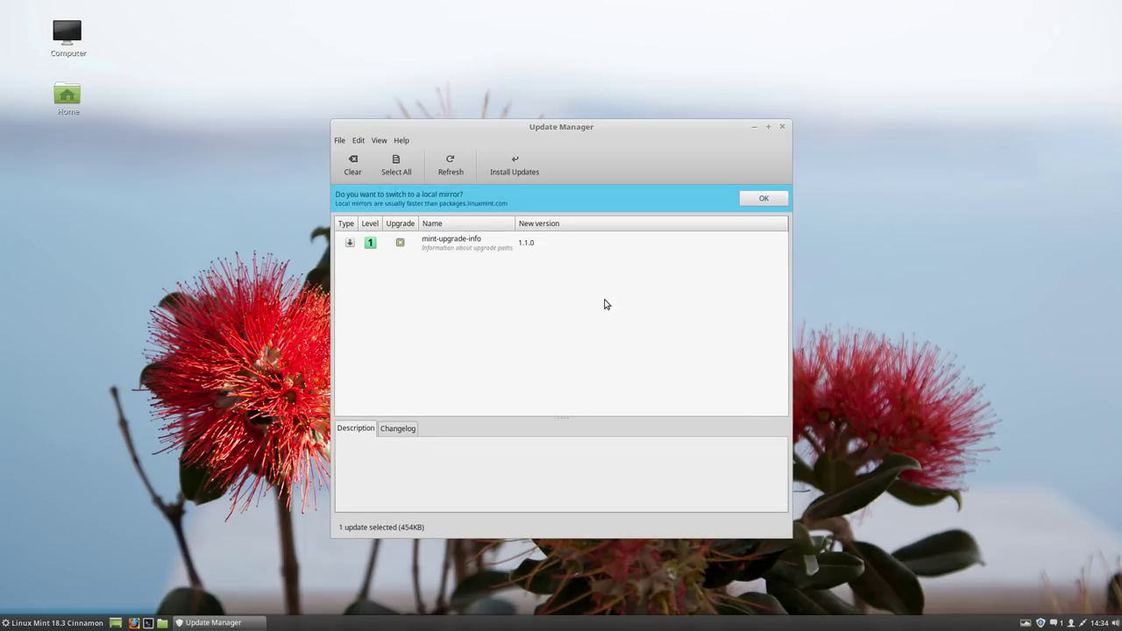
click(453, 245)
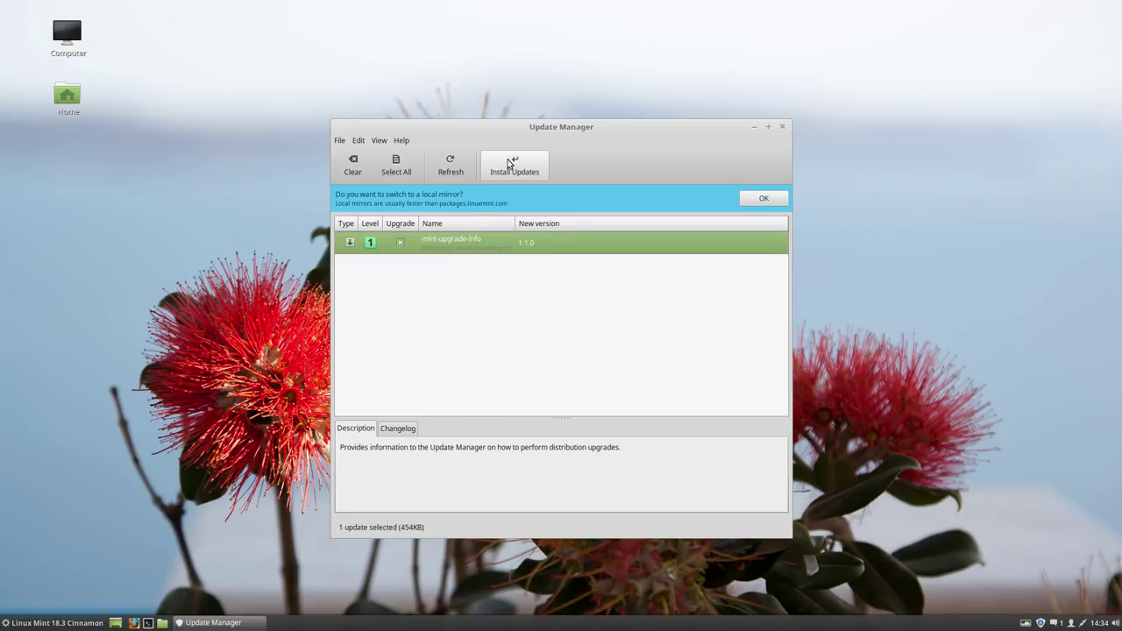
Install the selected mint-upgrade-info update, authenticating with the administrator password.
click(514, 165)
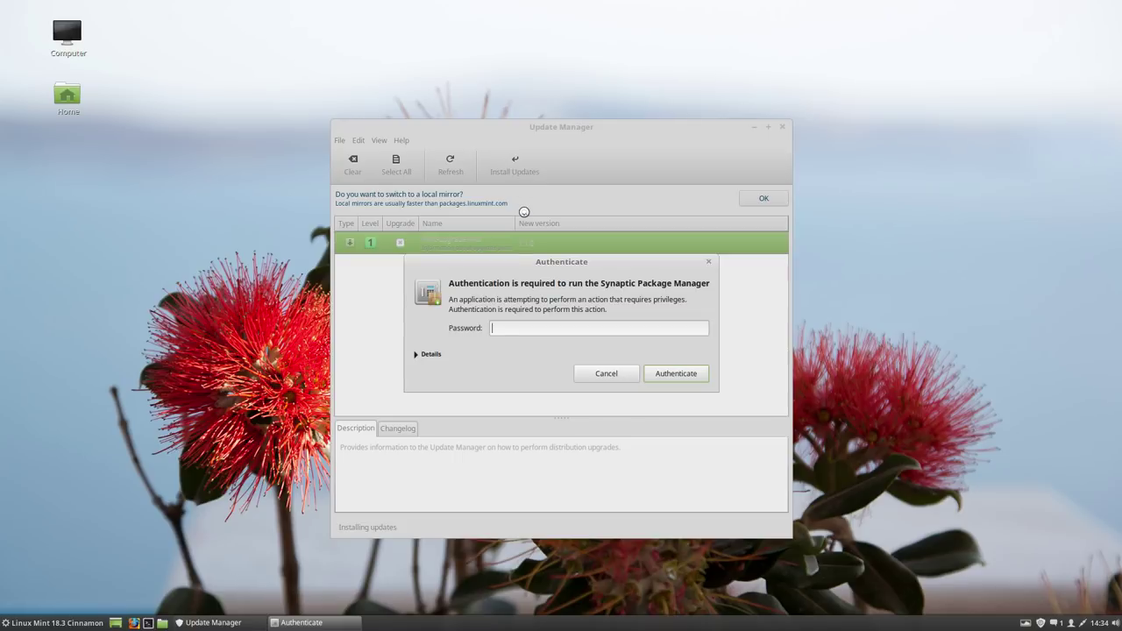
text(•)
key(Return)
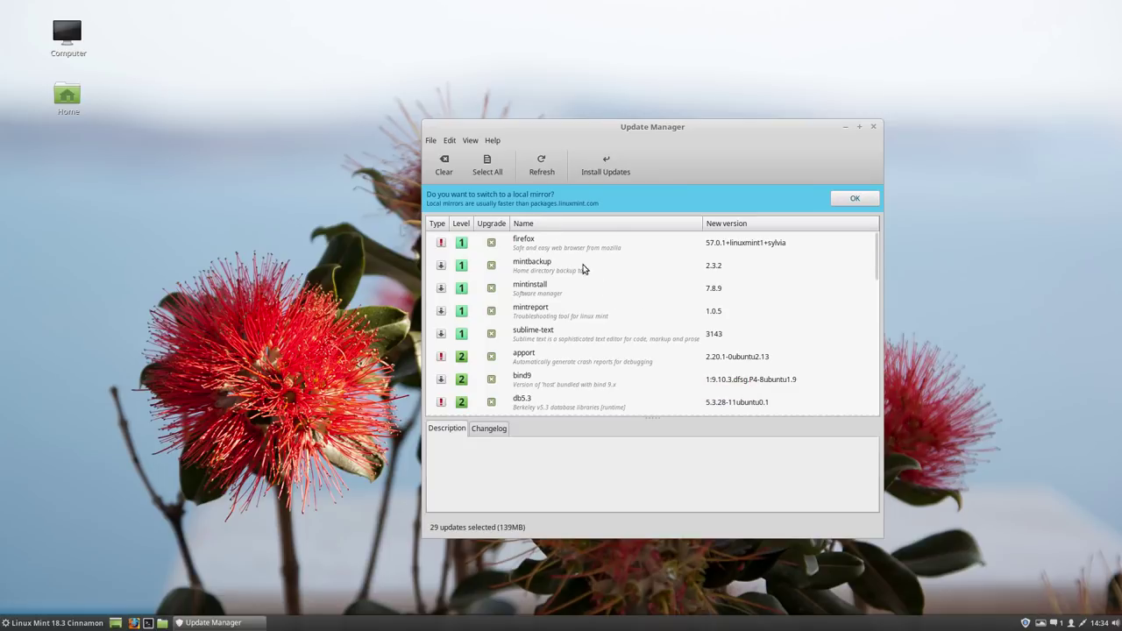
click(536, 252)
click(544, 271)
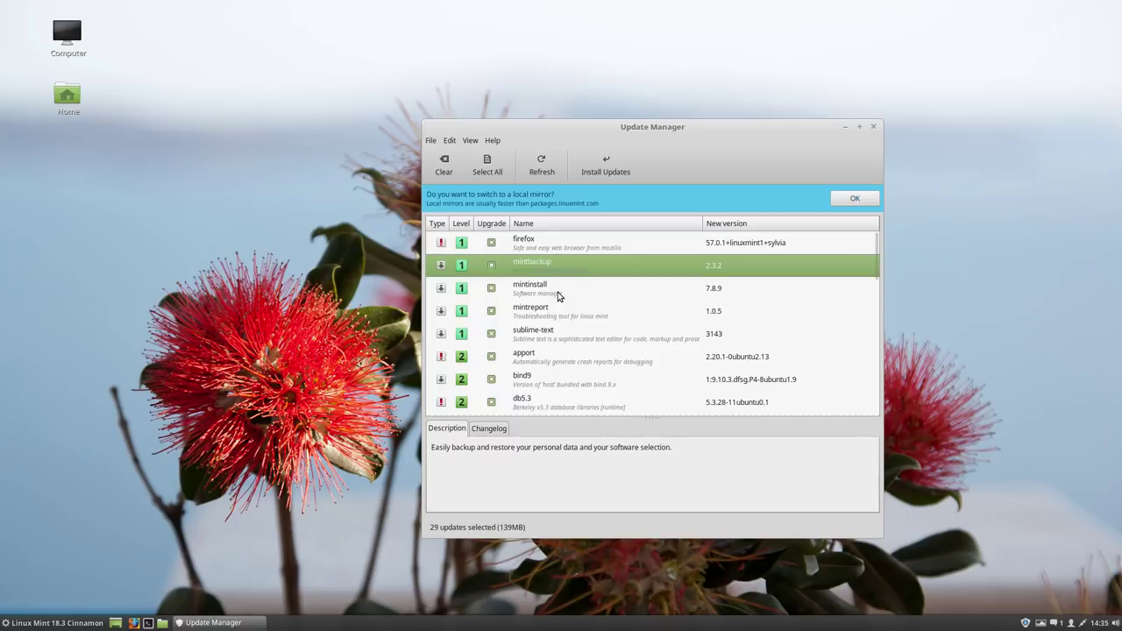
click(556, 293)
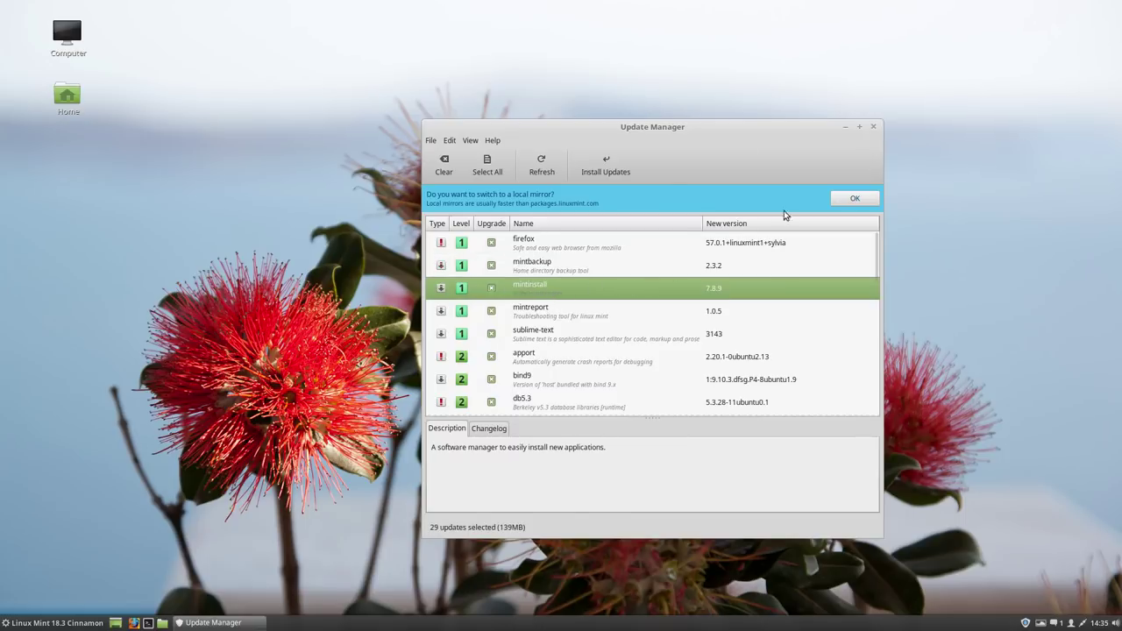
click(491, 141)
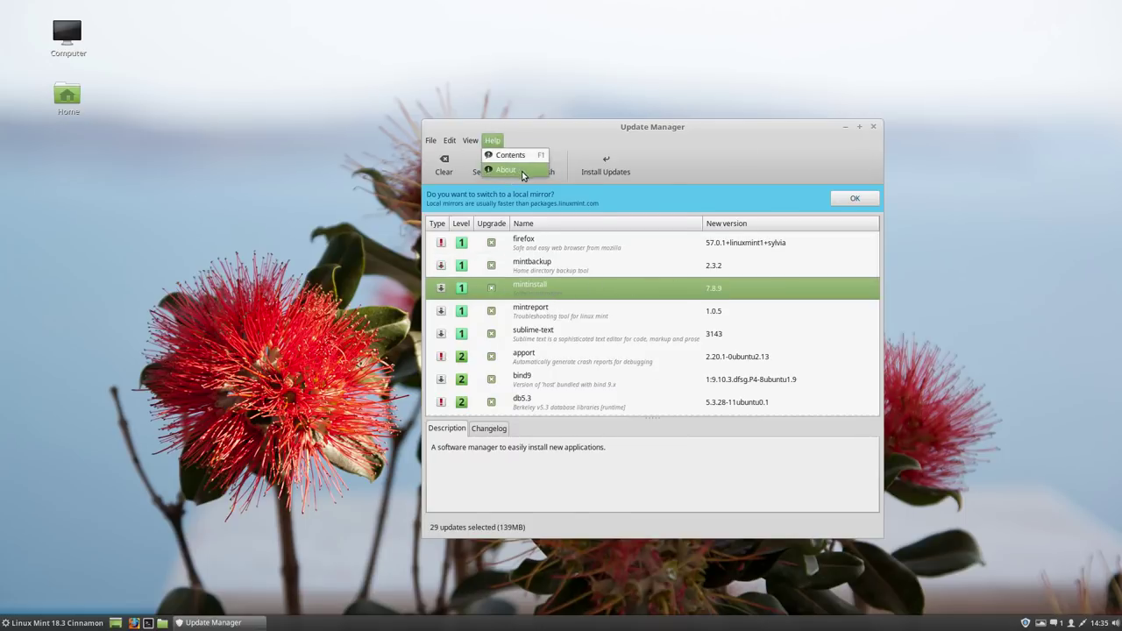
click(506, 170)
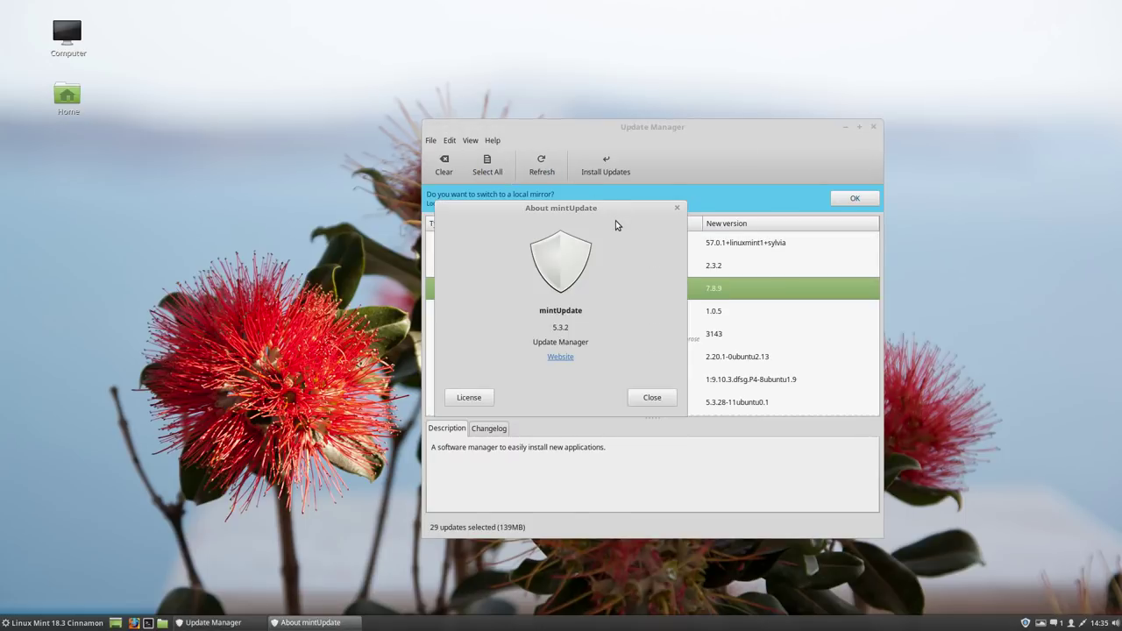
click(678, 210)
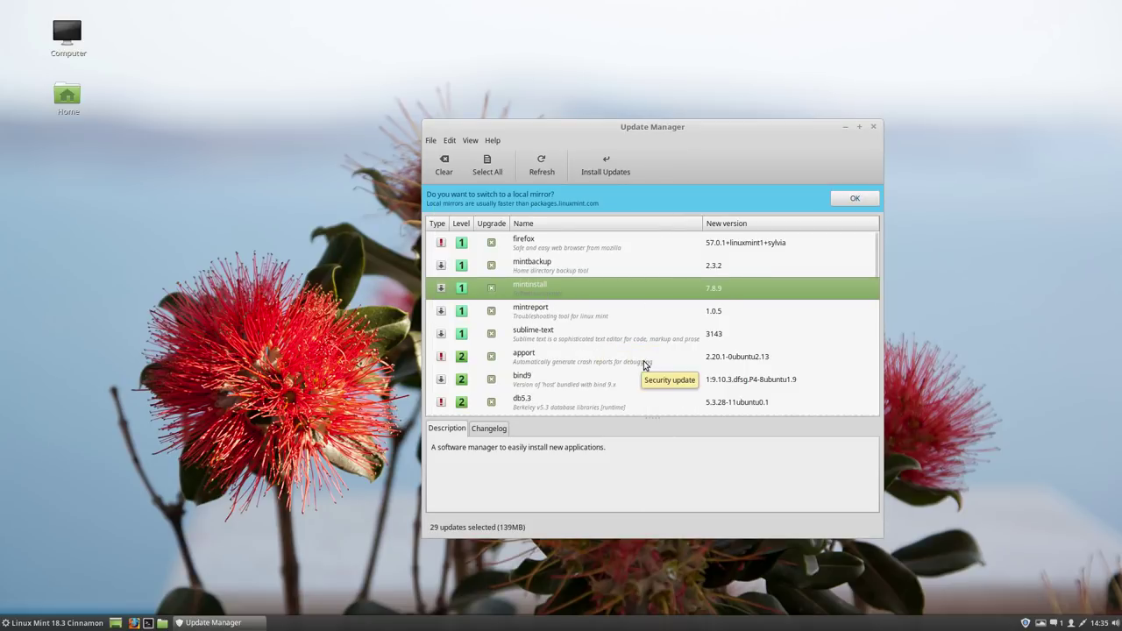
click(589, 321)
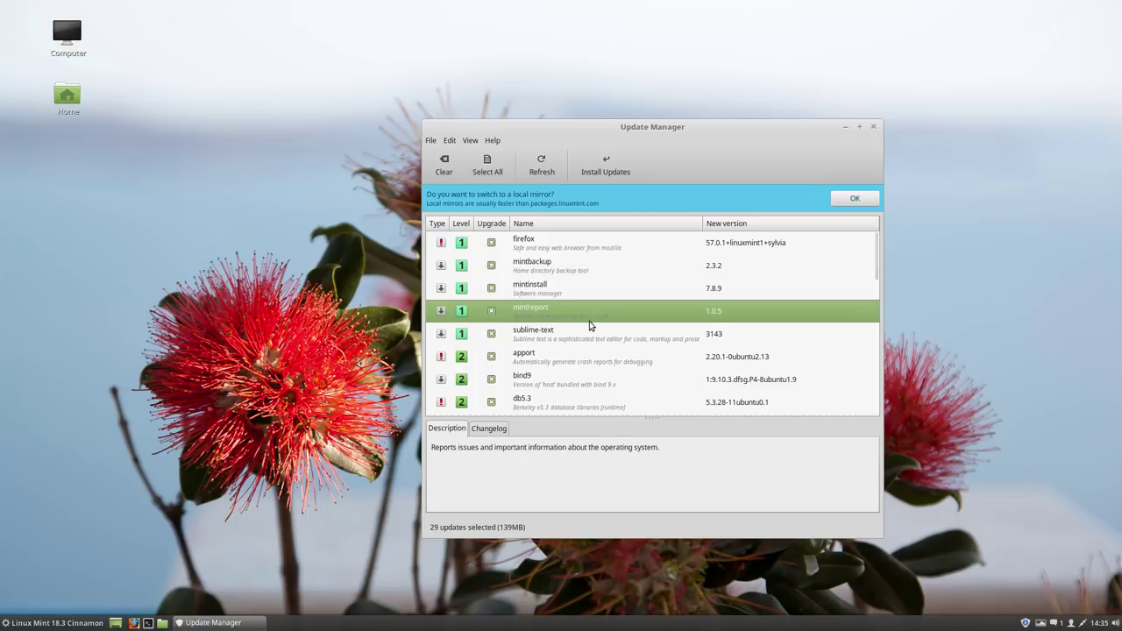
scroll(612, 353, down, 10)
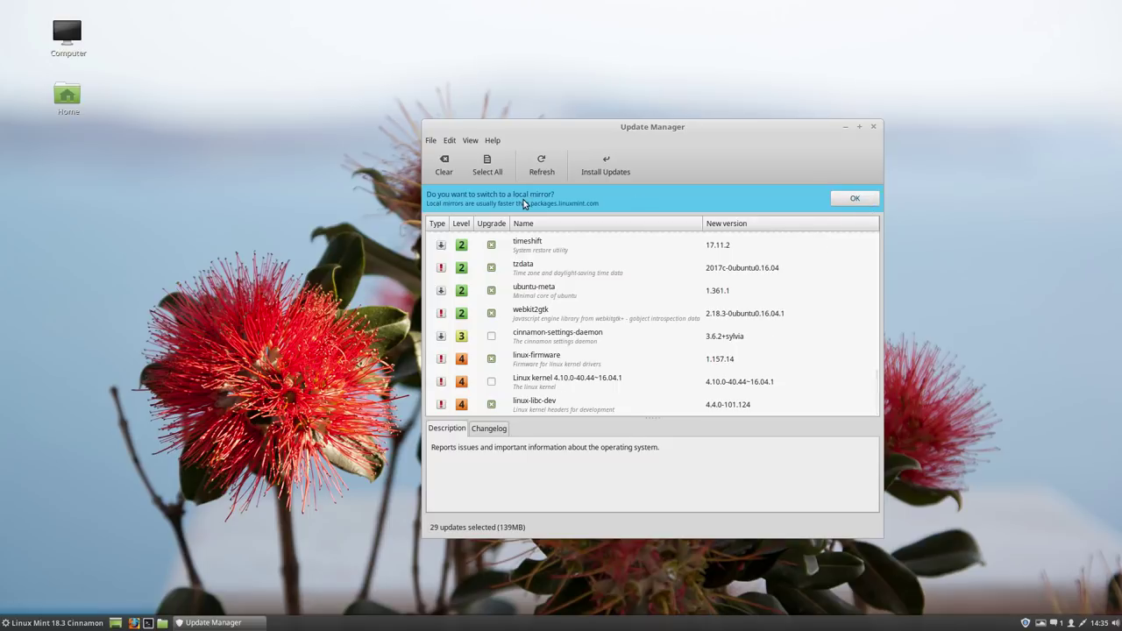
click(852, 198)
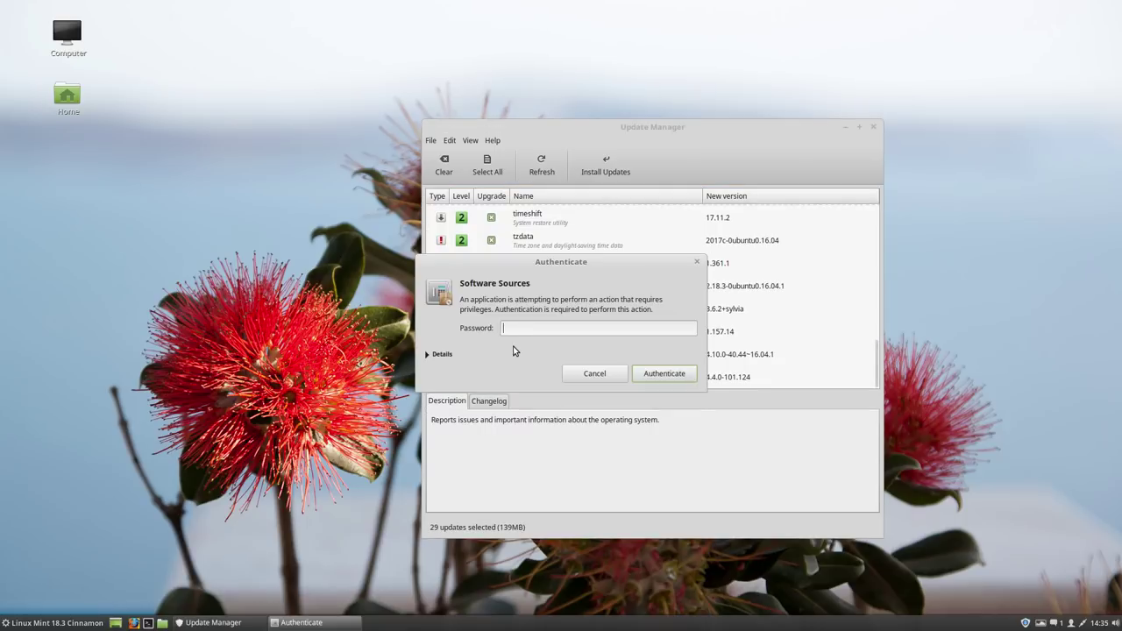
Authenticate with the account password and open the mirror list for the Main (sylvia) repository.
key(Return)
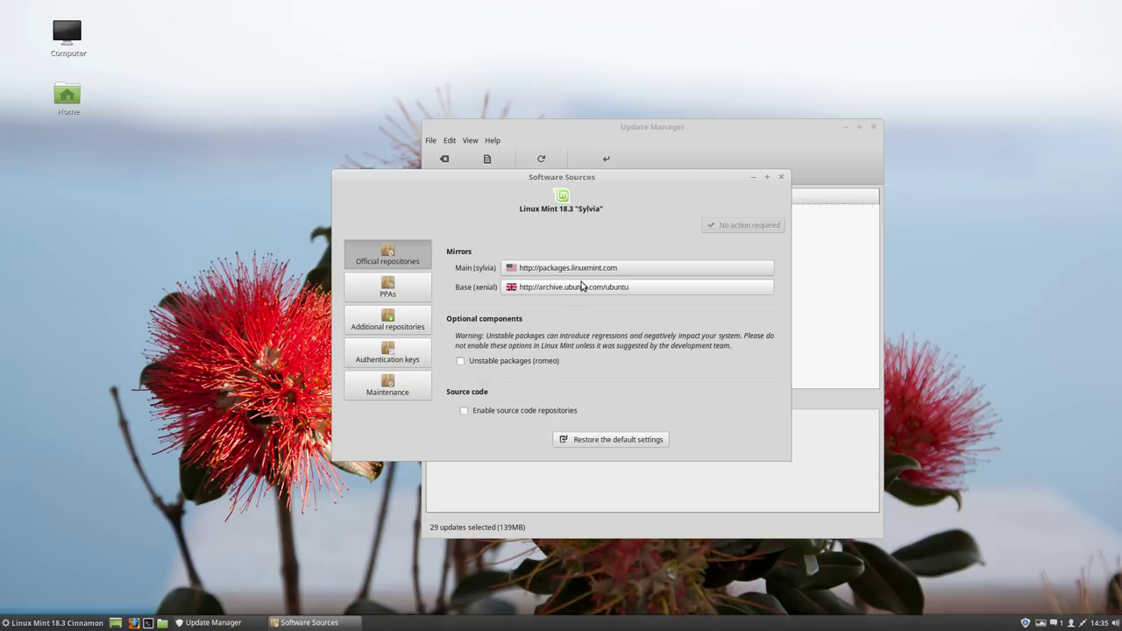
click(586, 273)
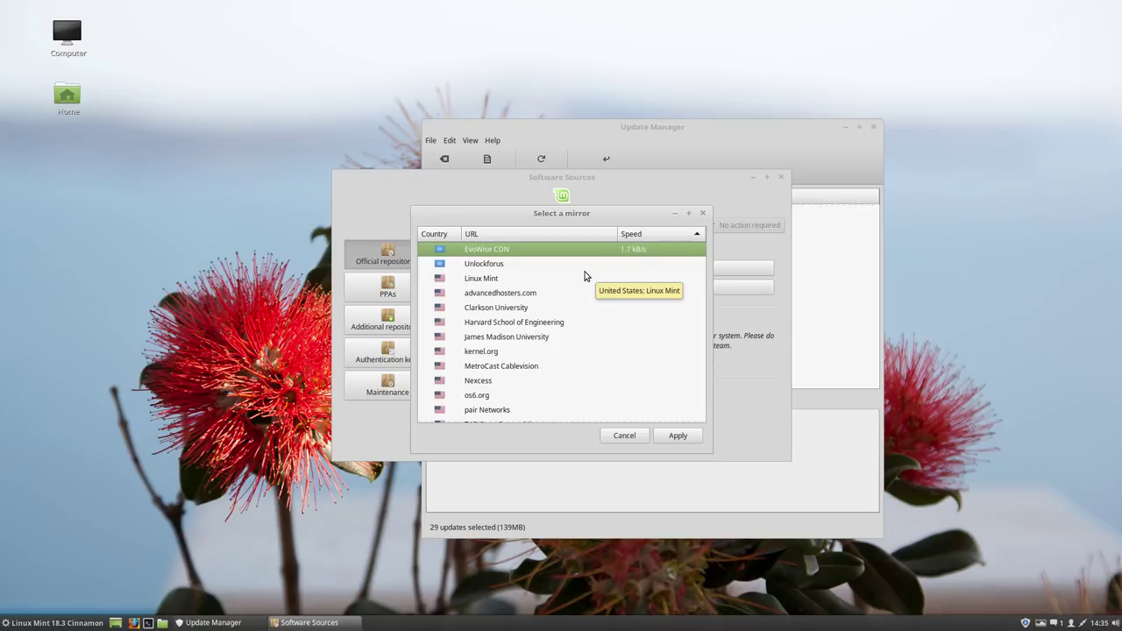
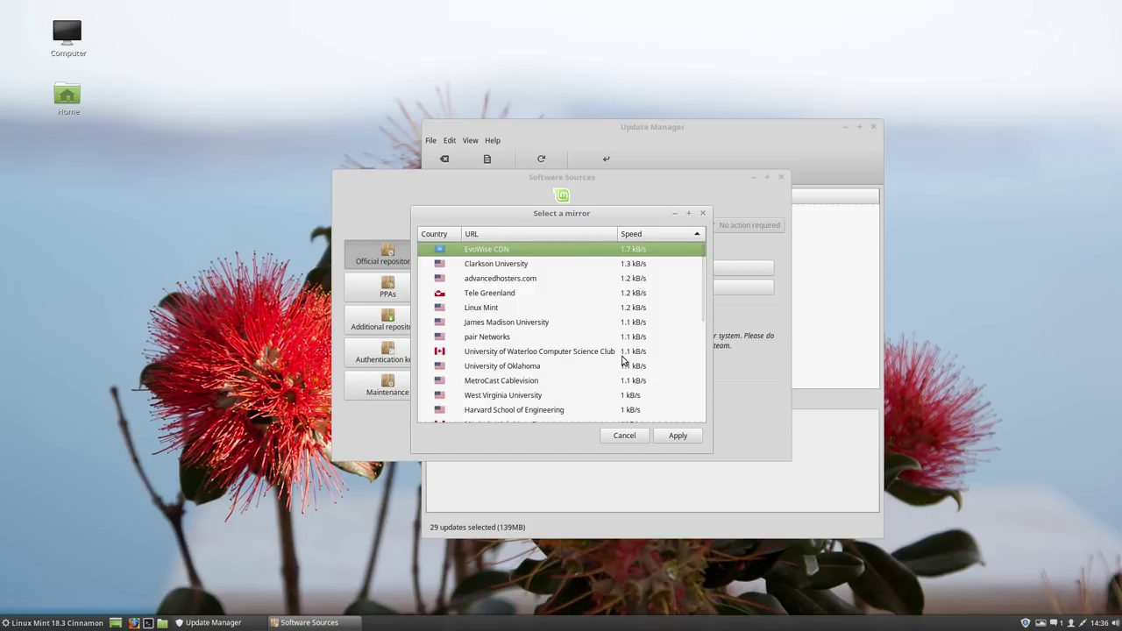
Leave the default and Base mirrors unchanged and close Software Sources.
click(624, 436)
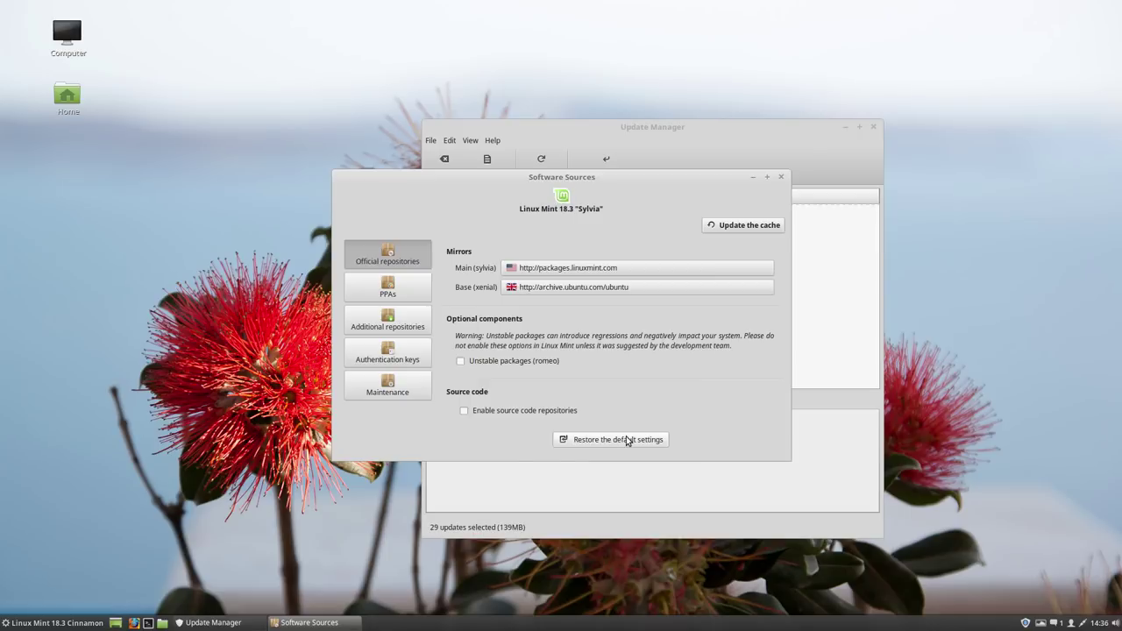
click(640, 287)
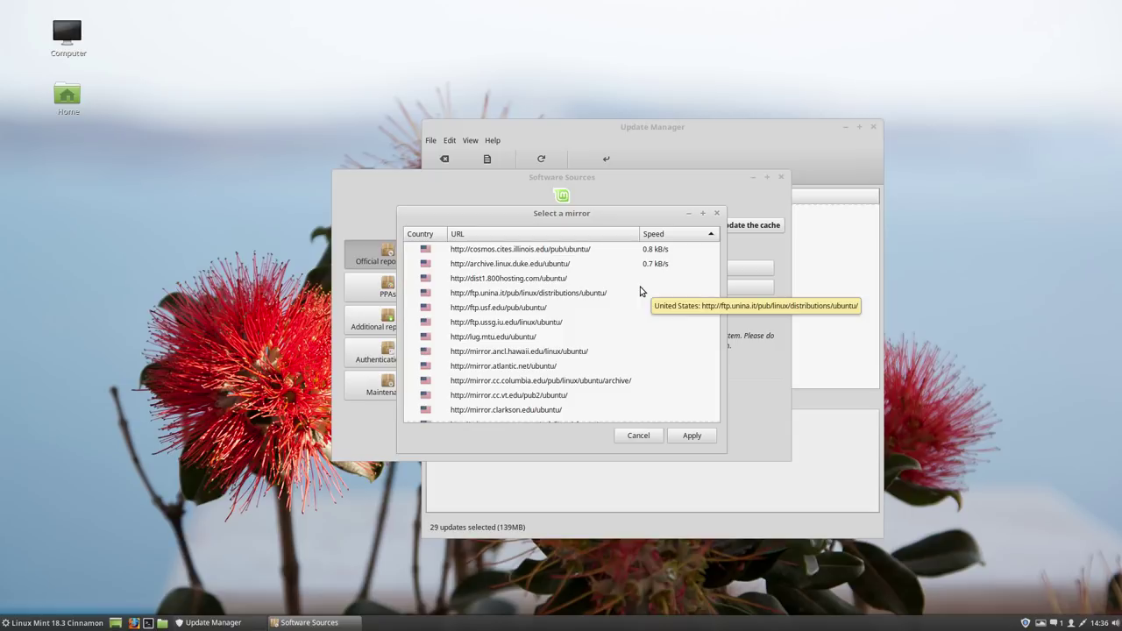
click(639, 437)
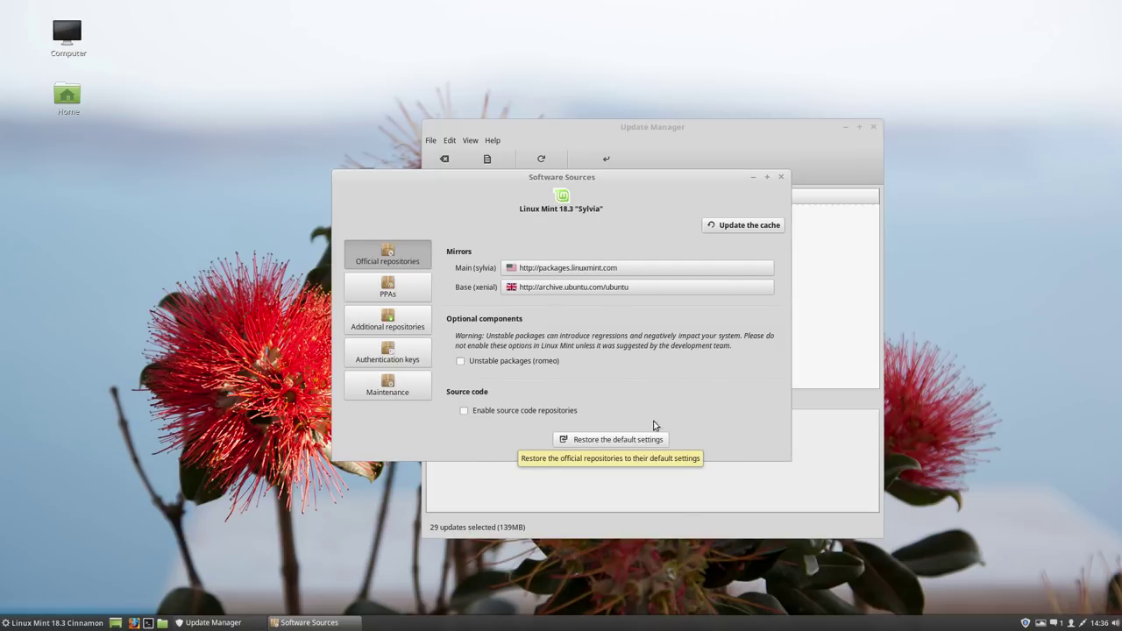
click(782, 177)
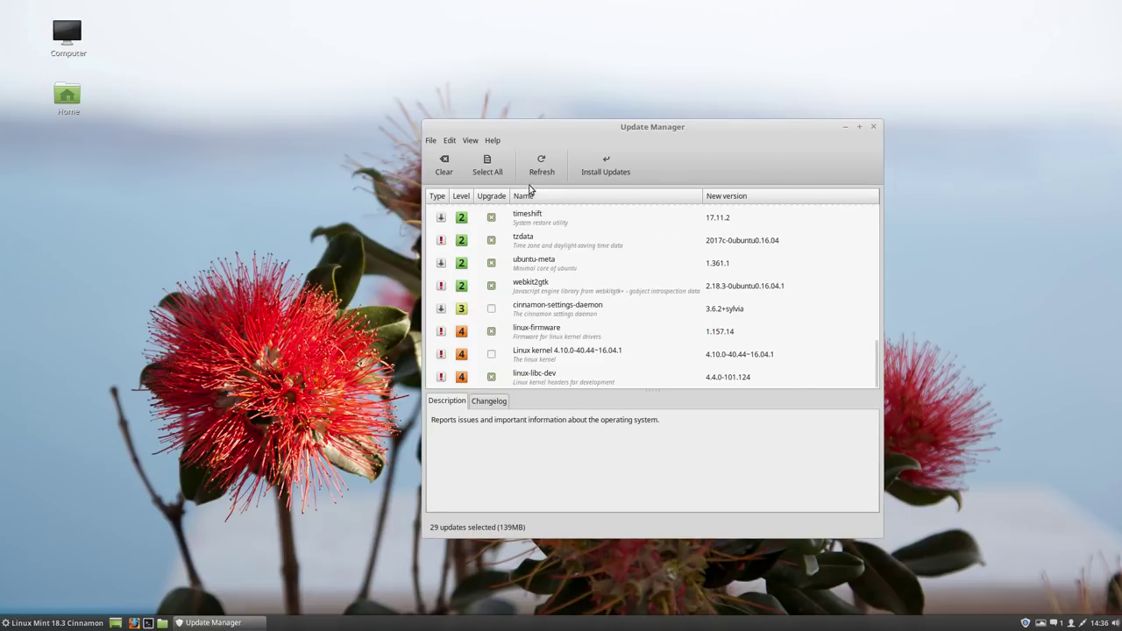
Start installing the 29 selected updates, authorising with the account password.
click(606, 169)
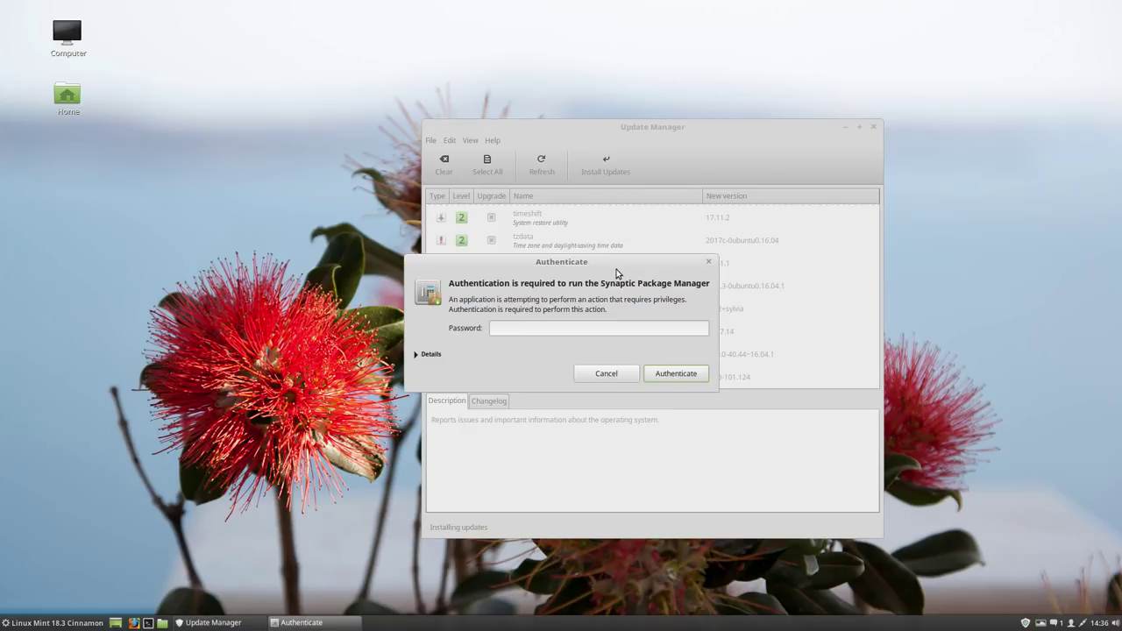
text(****)
key(Return)
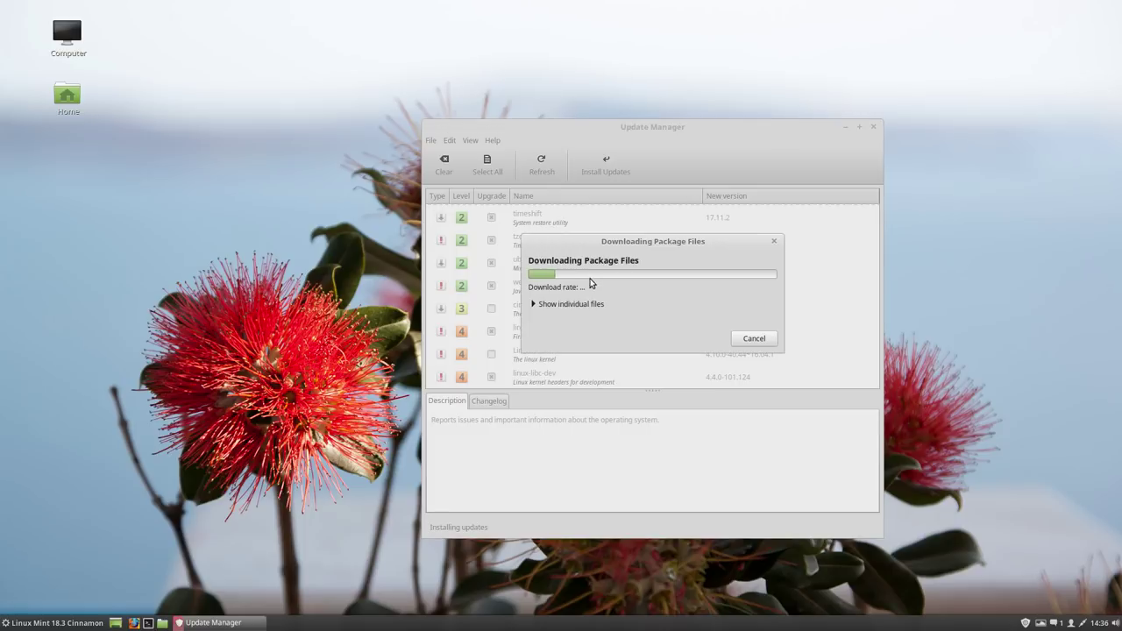
Expand the download and installation details to follow the log until installation finishes.
click(537, 304)
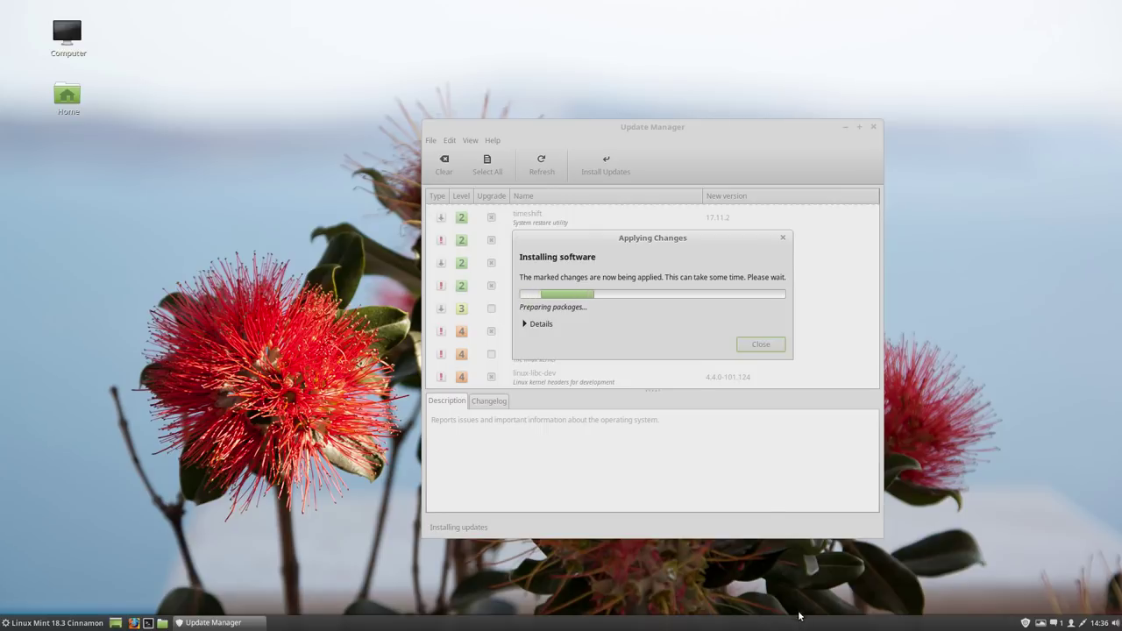
click(526, 324)
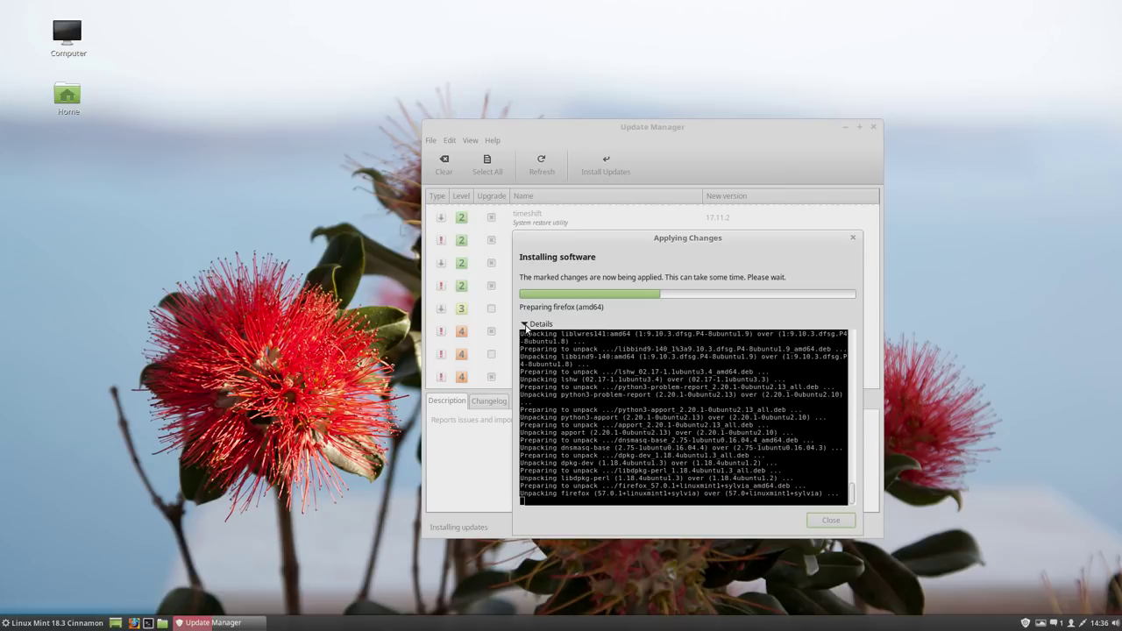
click(525, 325)
click(526, 324)
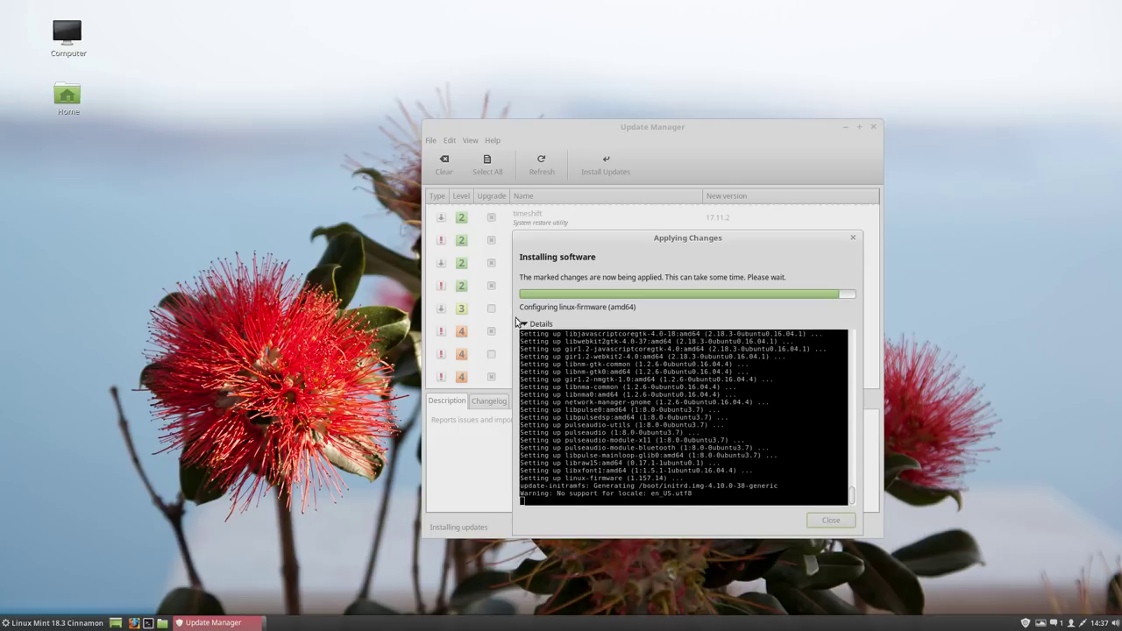
click(112, 462)
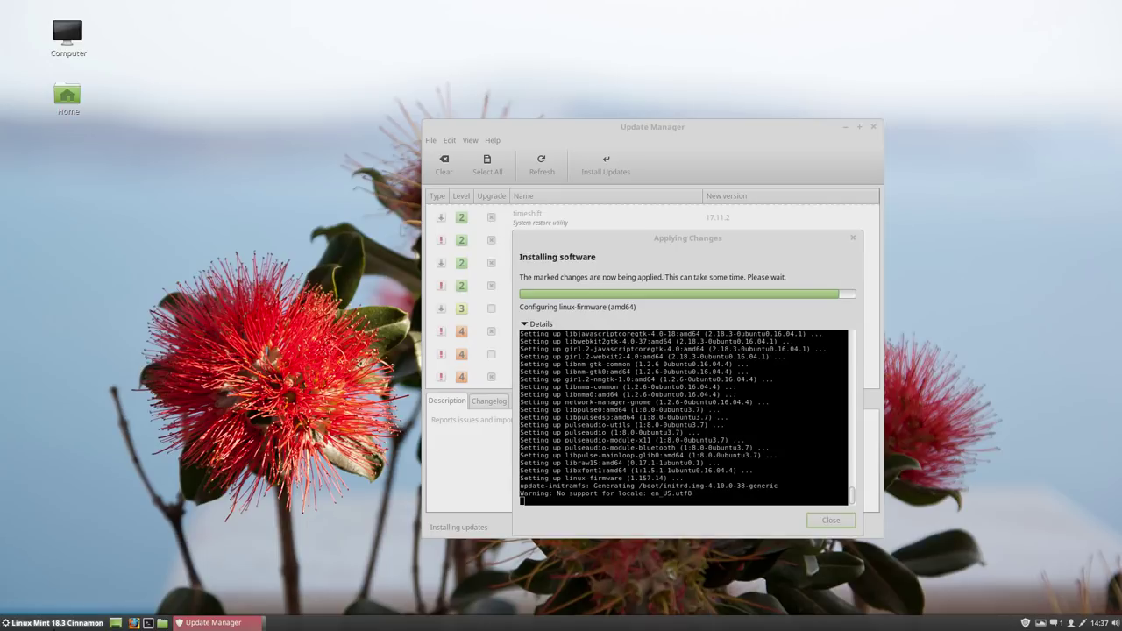
click(52, 622)
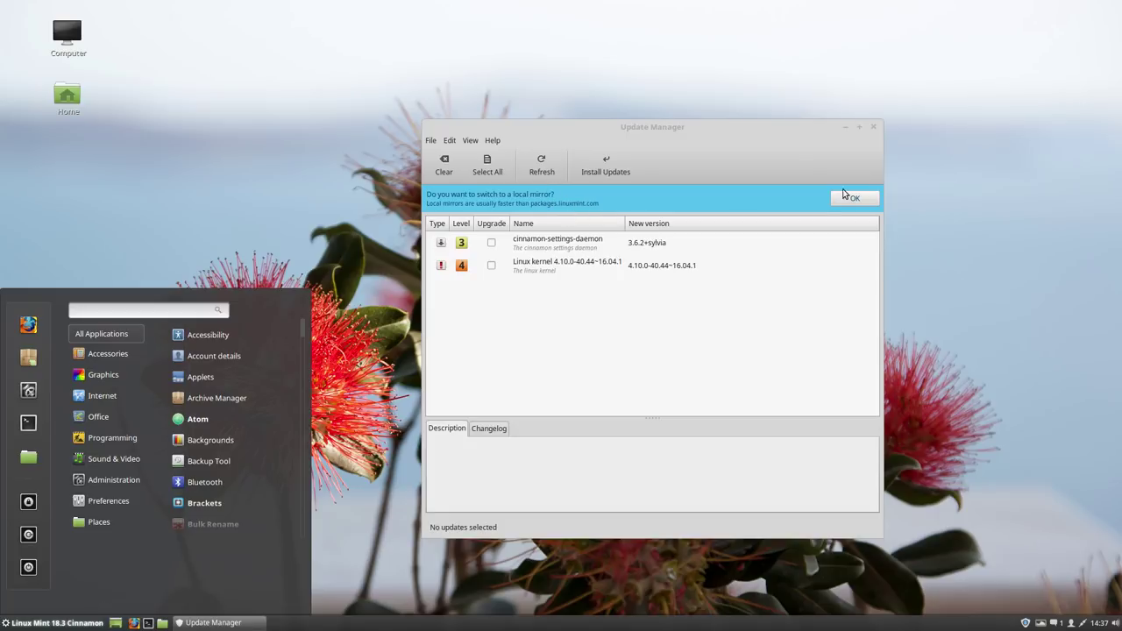
Turn on 'Don't suggest to switch to a local mirror' in Update Manager preferences.
click(454, 151)
click(450, 141)
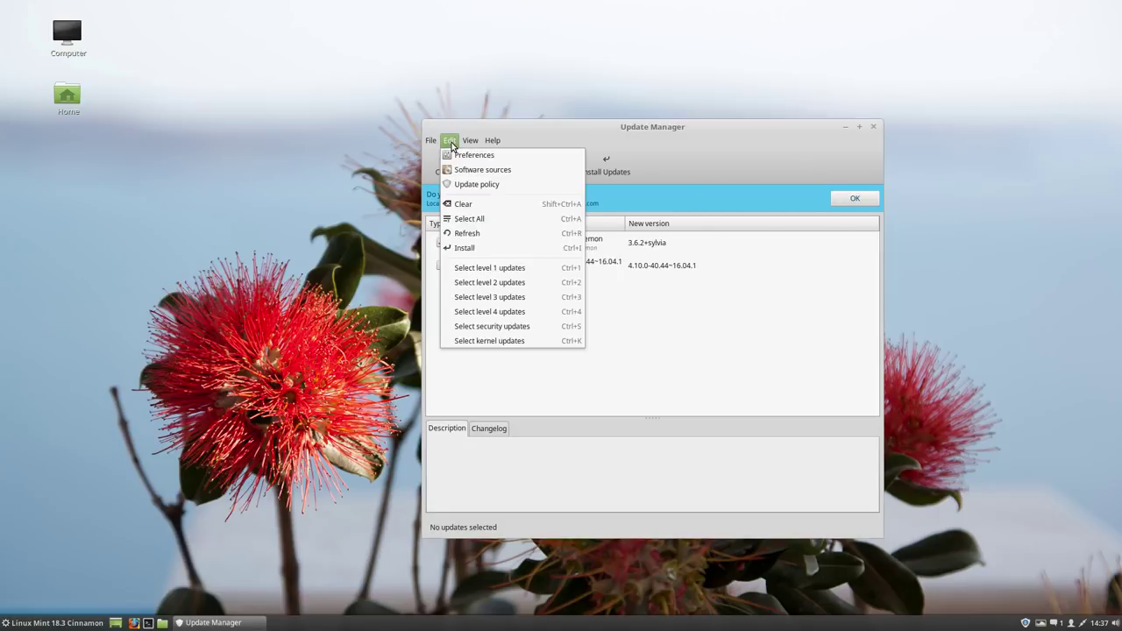
click(470, 140)
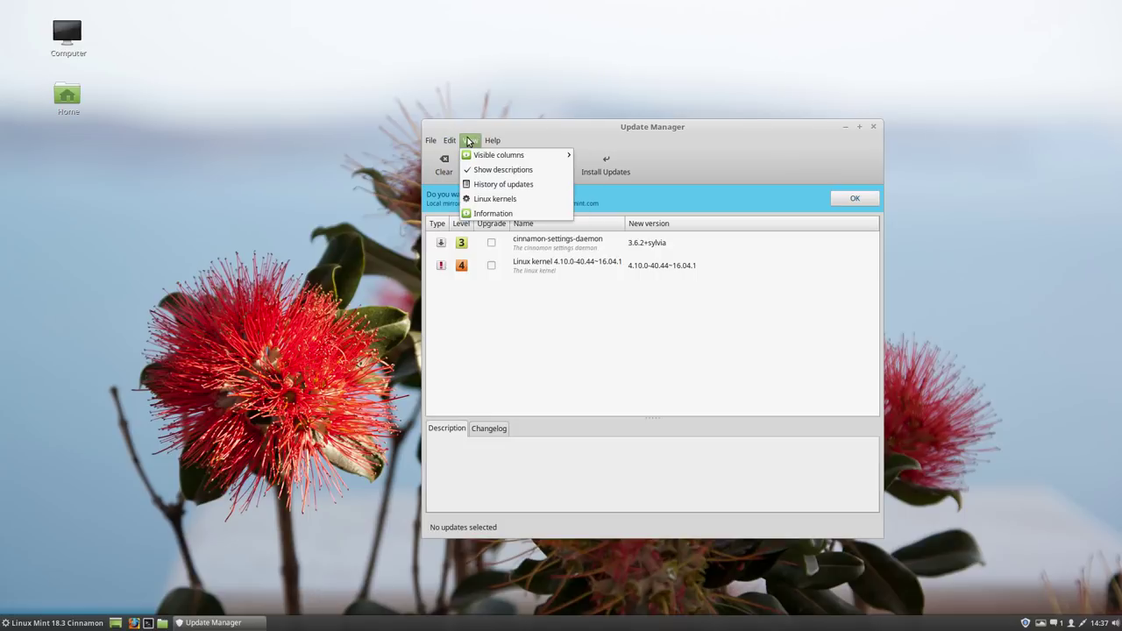
mouse_move(466, 158)
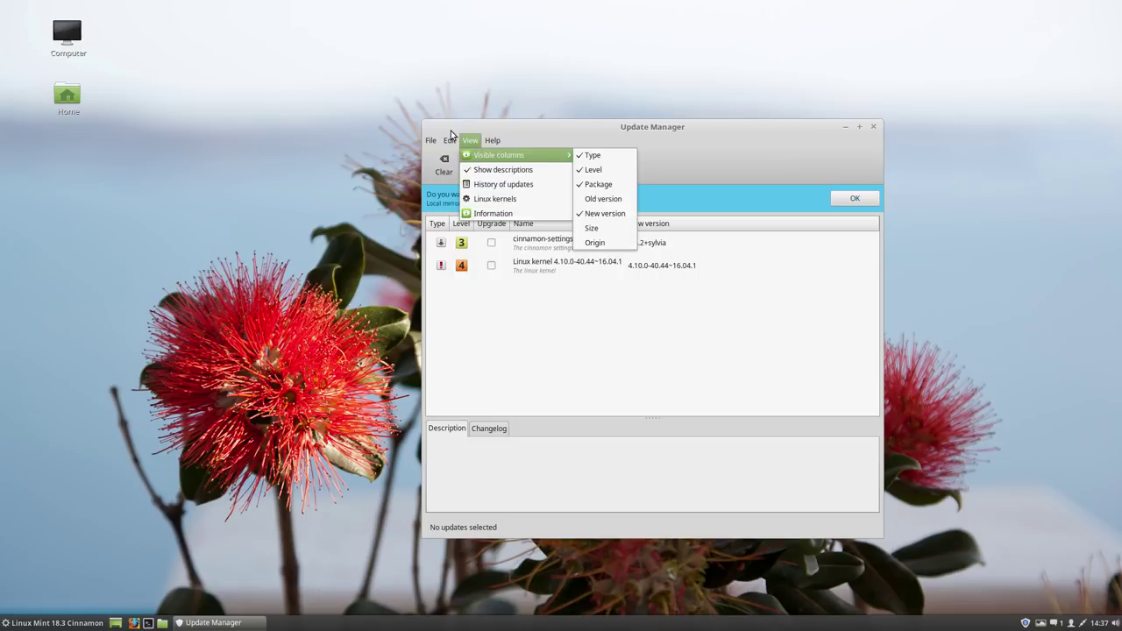
click(449, 140)
click(500, 155)
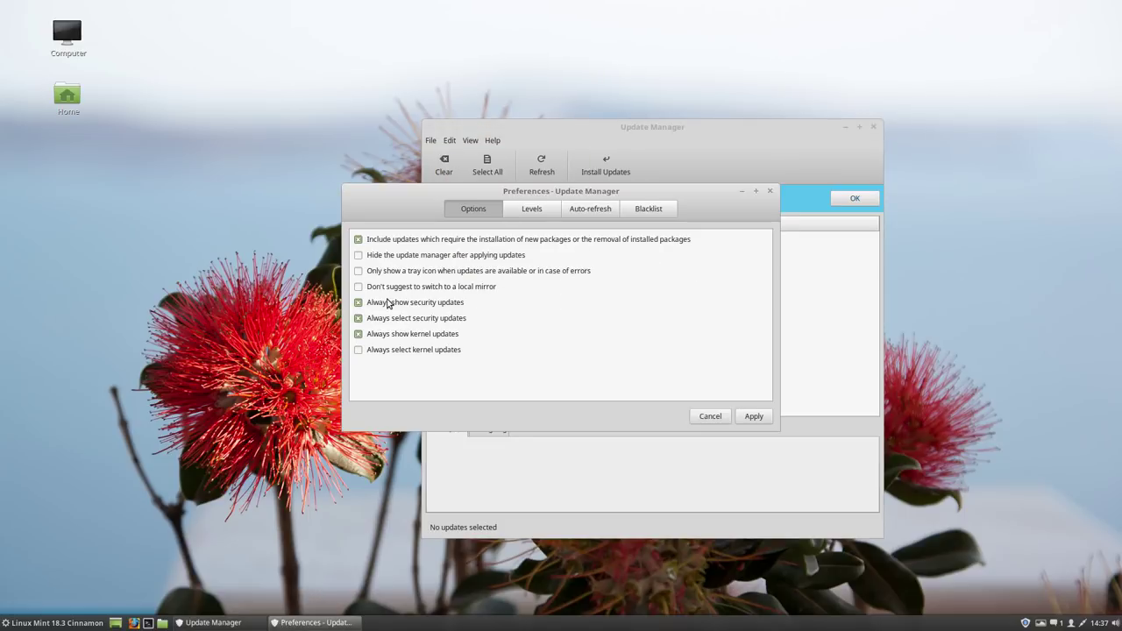
click(359, 288)
click(752, 416)
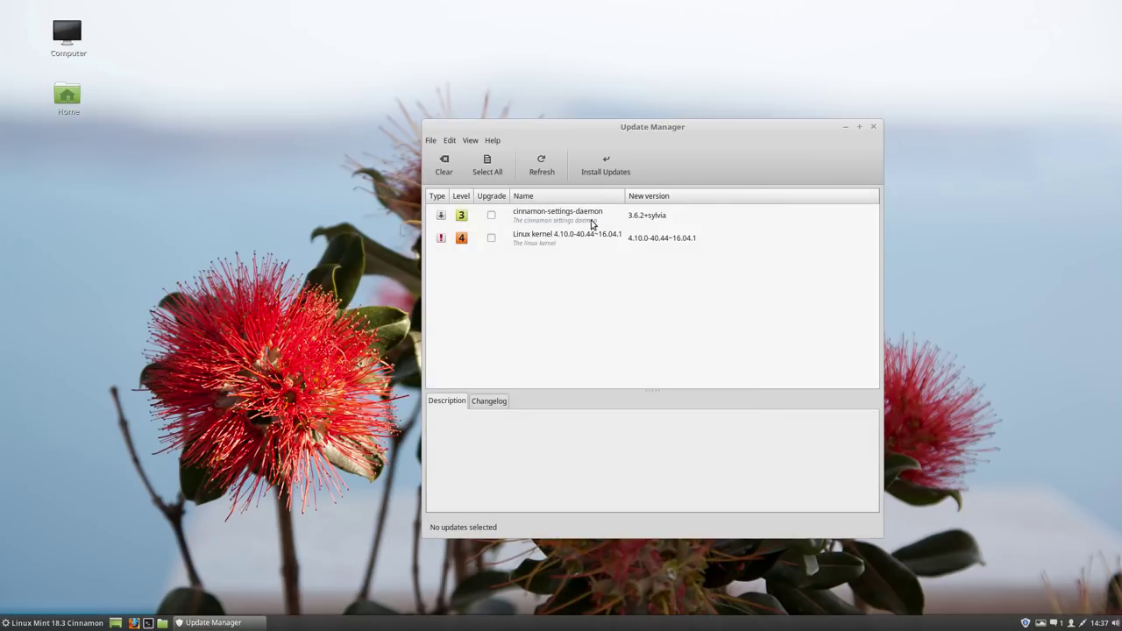
Mark cinnamon-settings-daemon and the Linux kernel update, then close Update Manager.
click(492, 216)
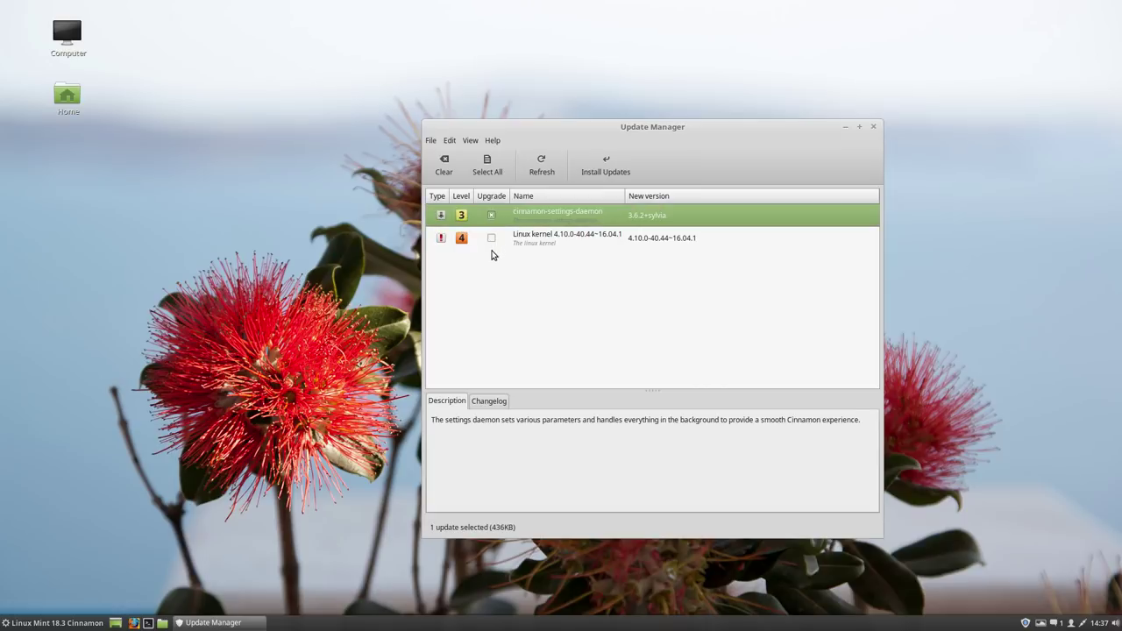
click(492, 238)
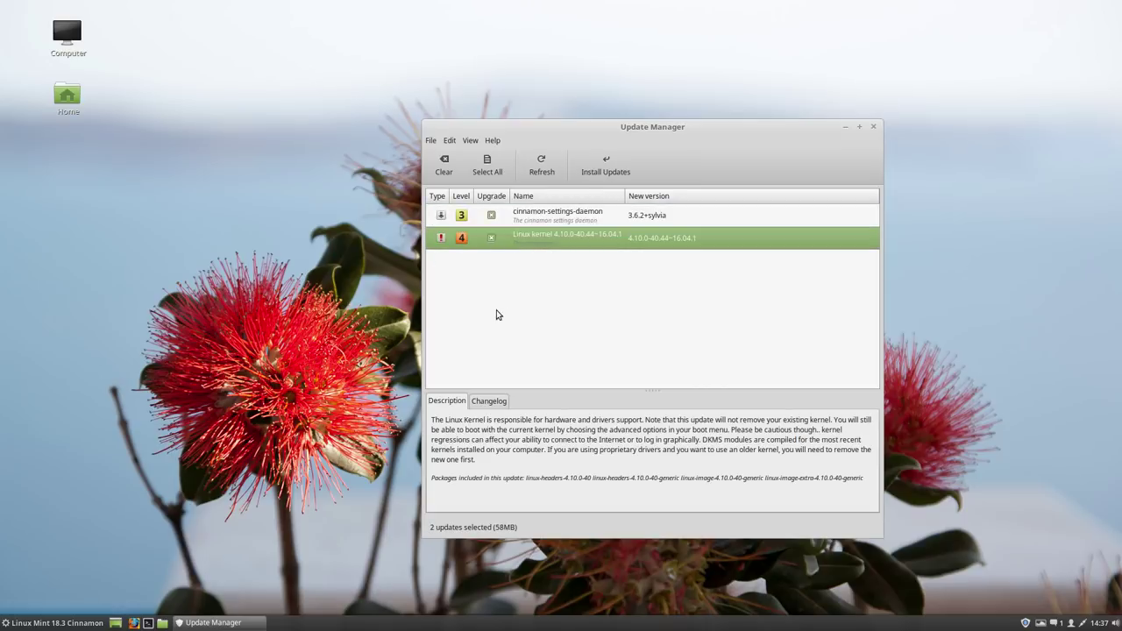
click(873, 127)
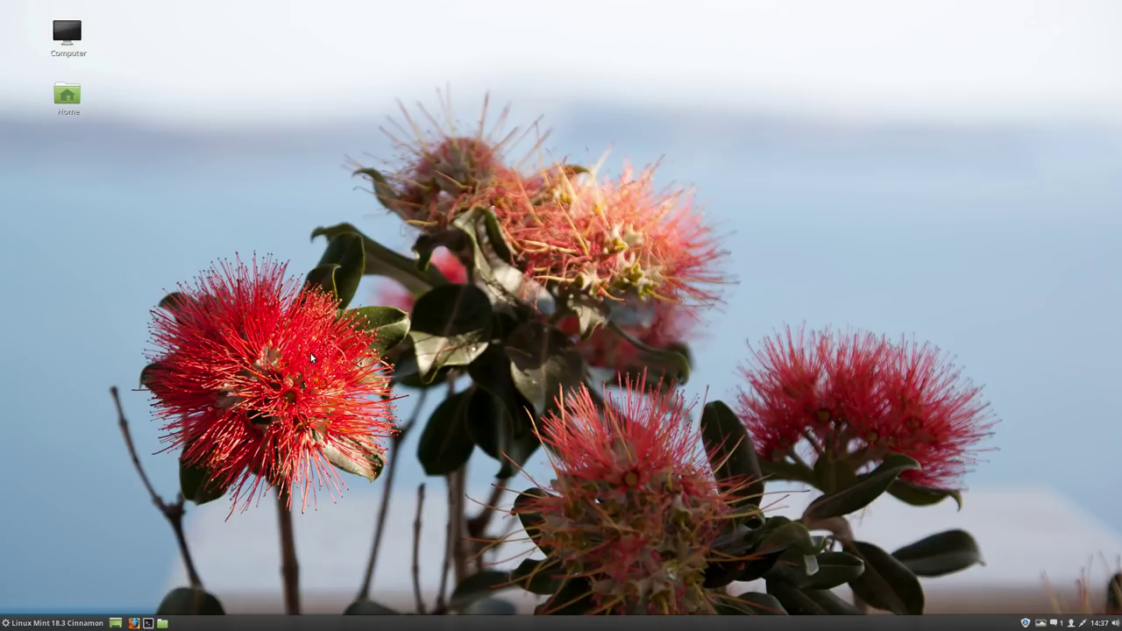
Drag Themes from the menu into favourites and launch it to view the window border themes.
click(35, 624)
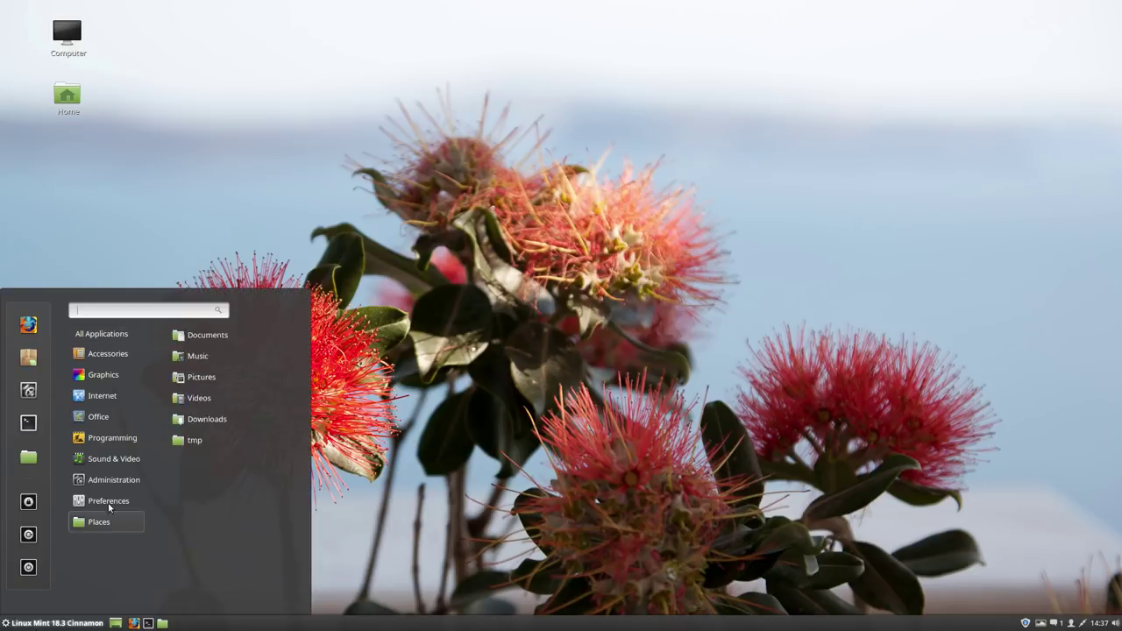
mouse_move(111, 502)
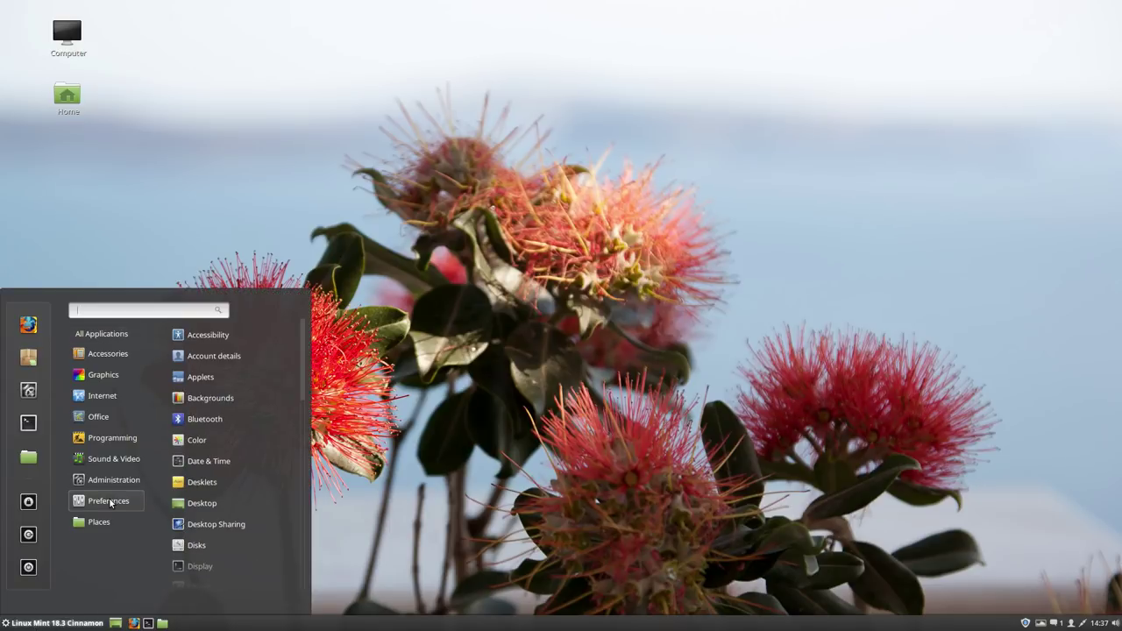
scroll(230, 540, down, 10)
scroll(229, 544, up, 4)
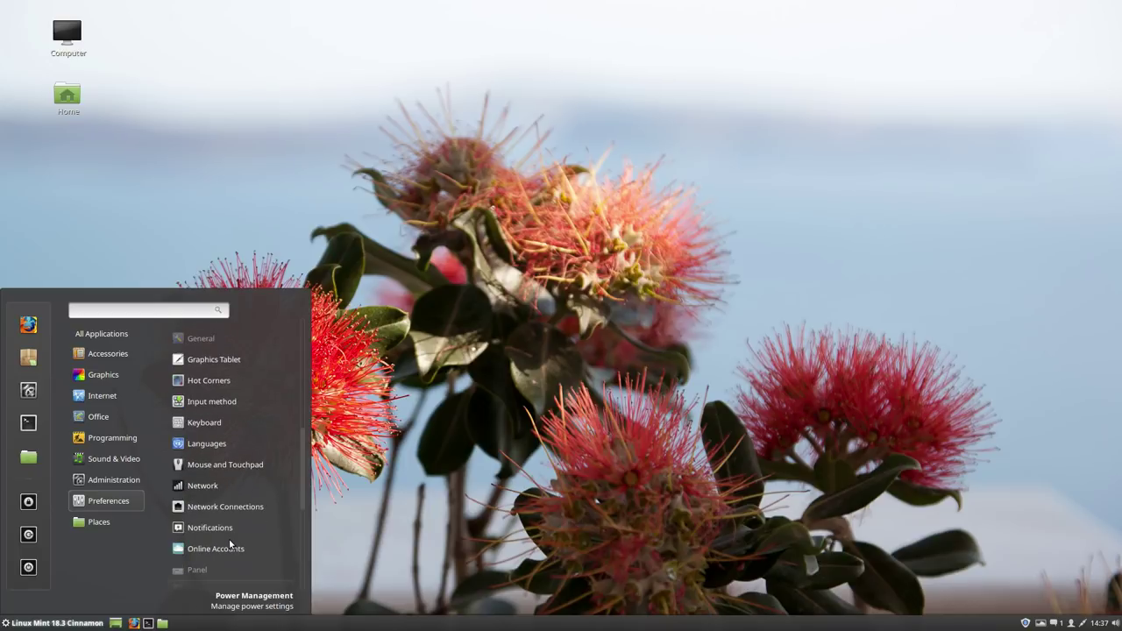
scroll(230, 544, down, 5)
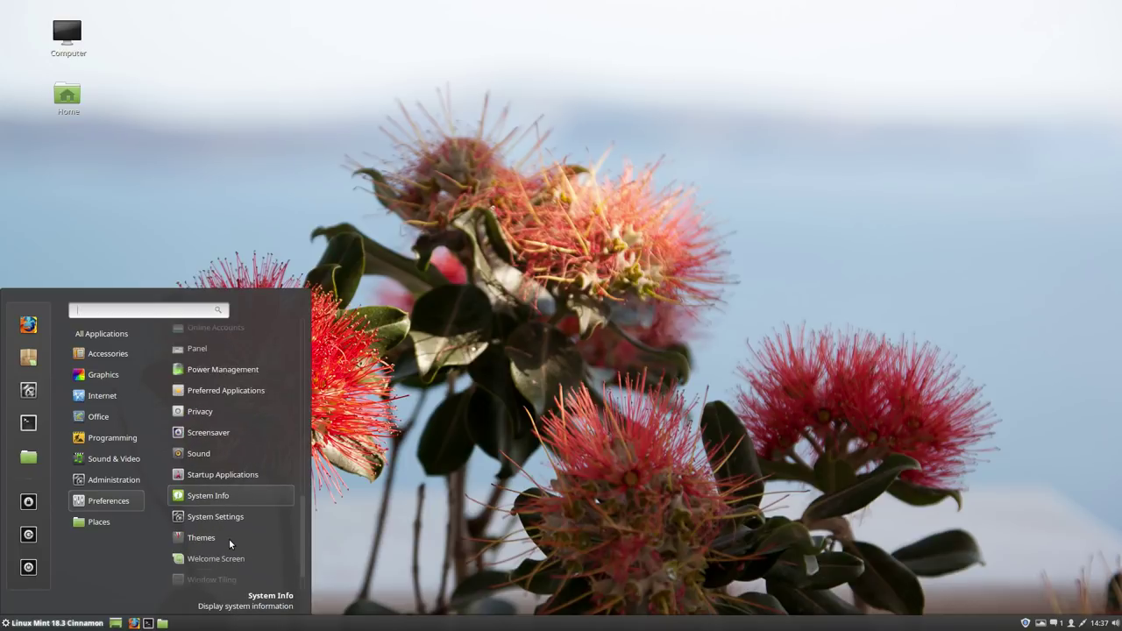
scroll(230, 545, down, 2)
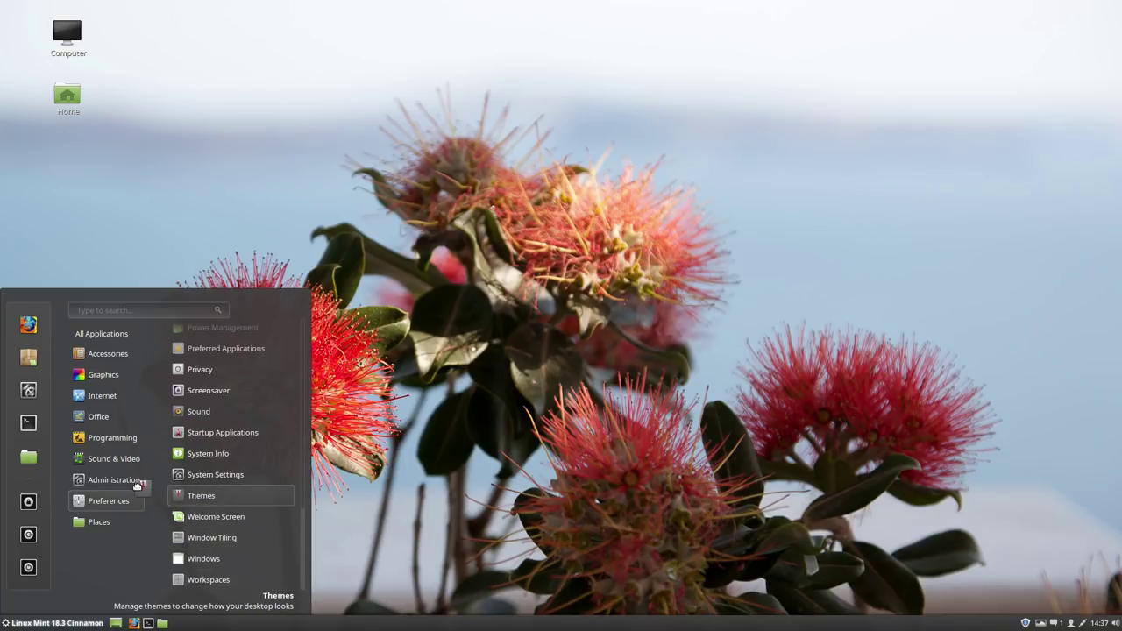
drag(138, 484, 29, 317)
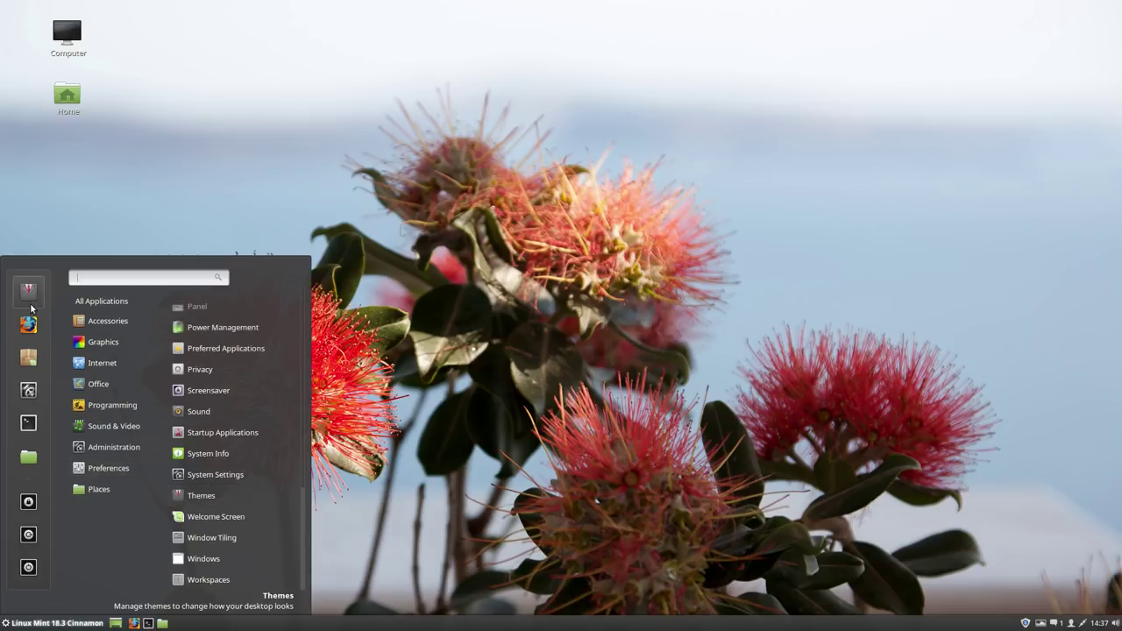
click(28, 289)
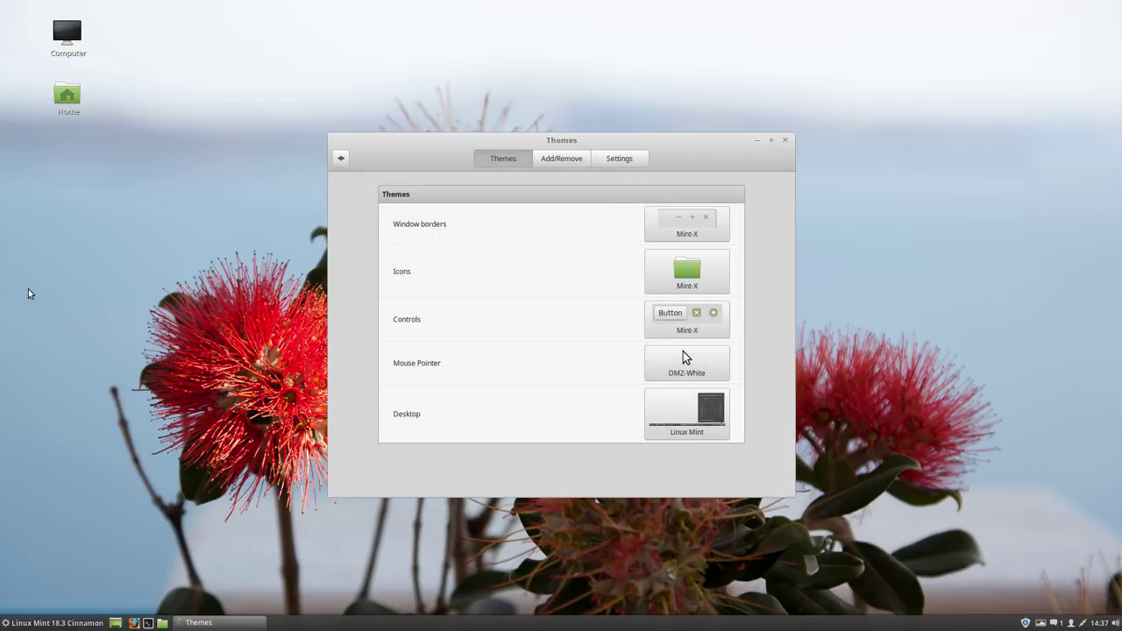
click(683, 220)
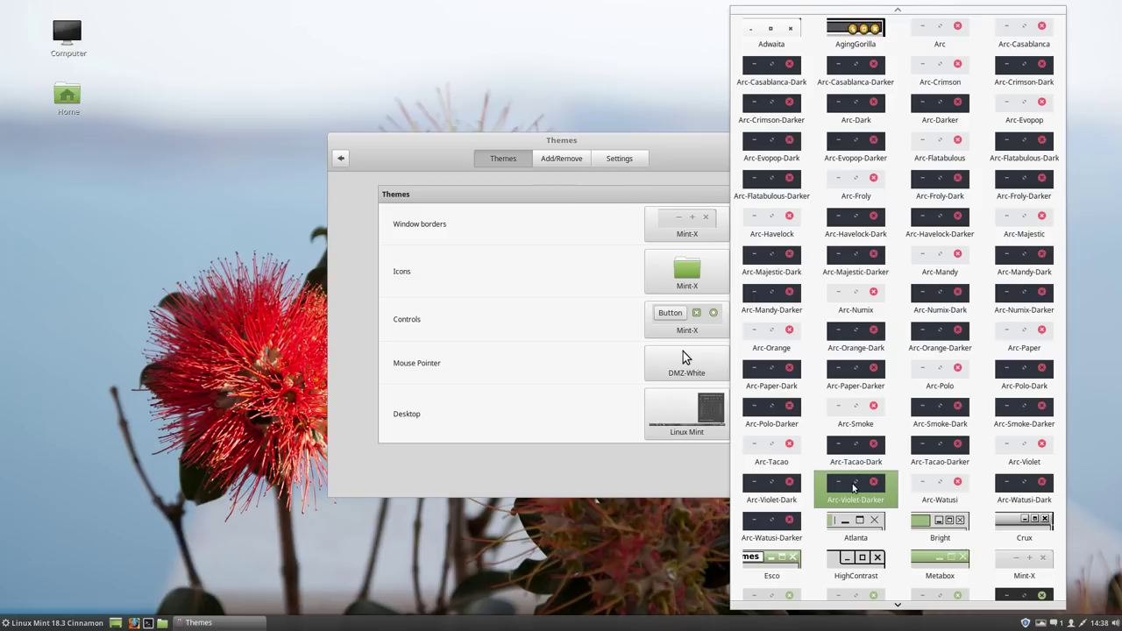
Apply Arc-Froly-Dark window borders and Sardi-Flat-Colora-Carissma icons, then open Home on the right.
click(961, 191)
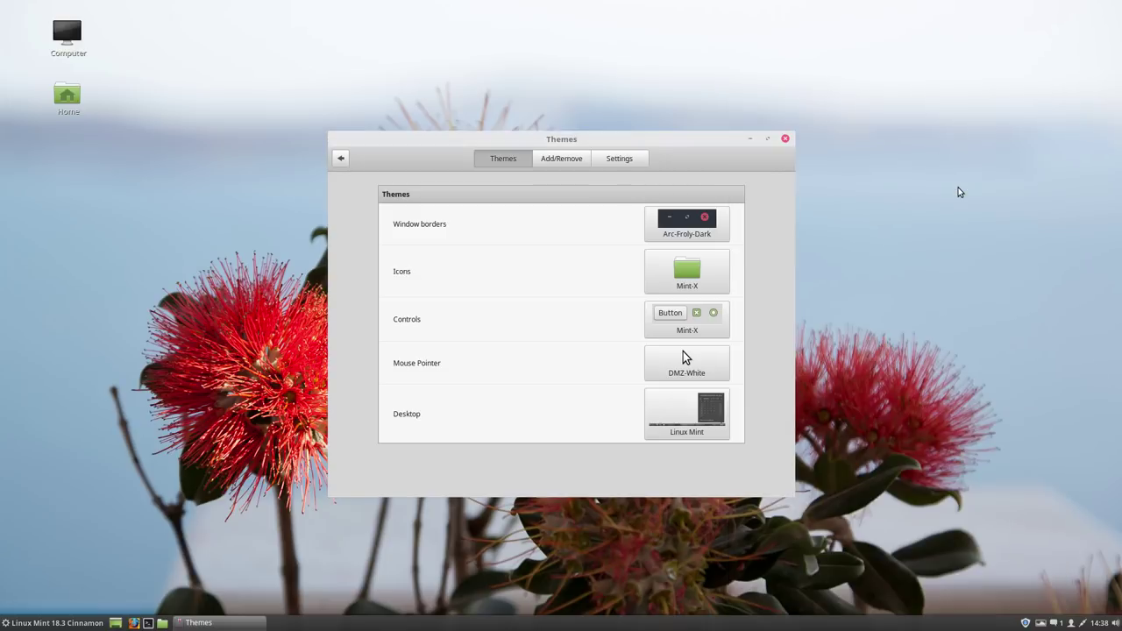
click(688, 279)
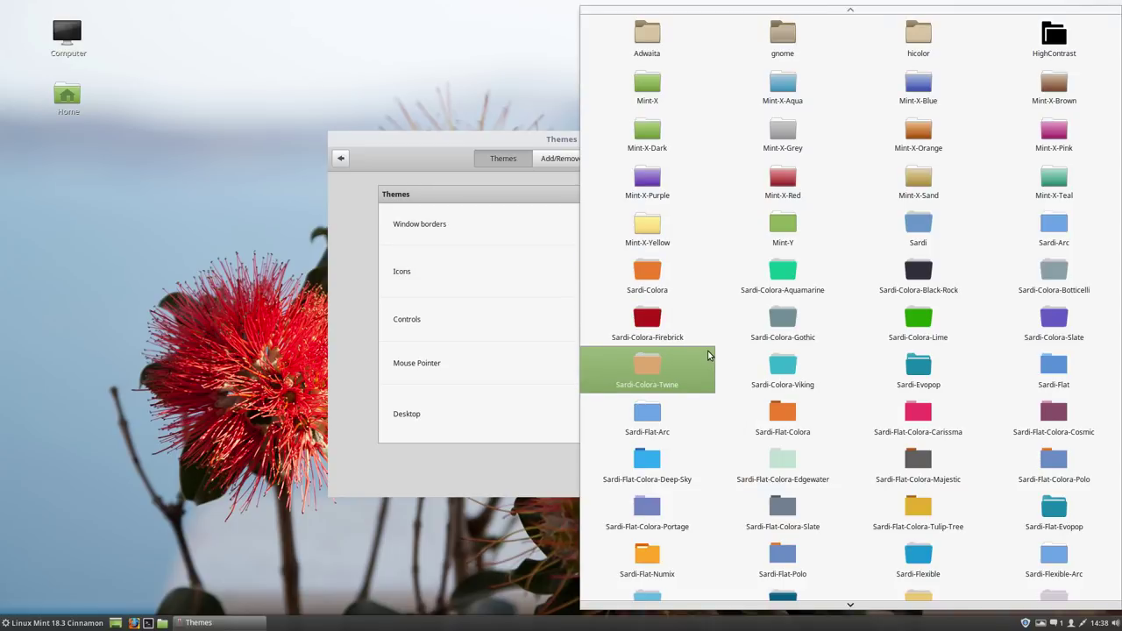
scroll(709, 356, down, 1)
scroll(789, 289, up, 1)
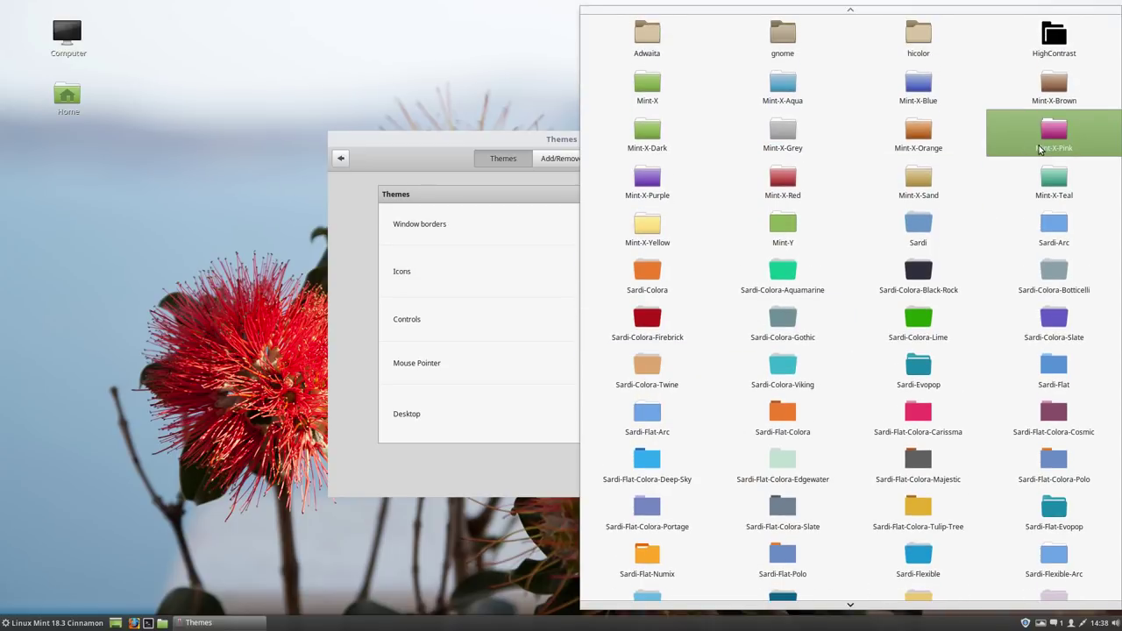
click(926, 425)
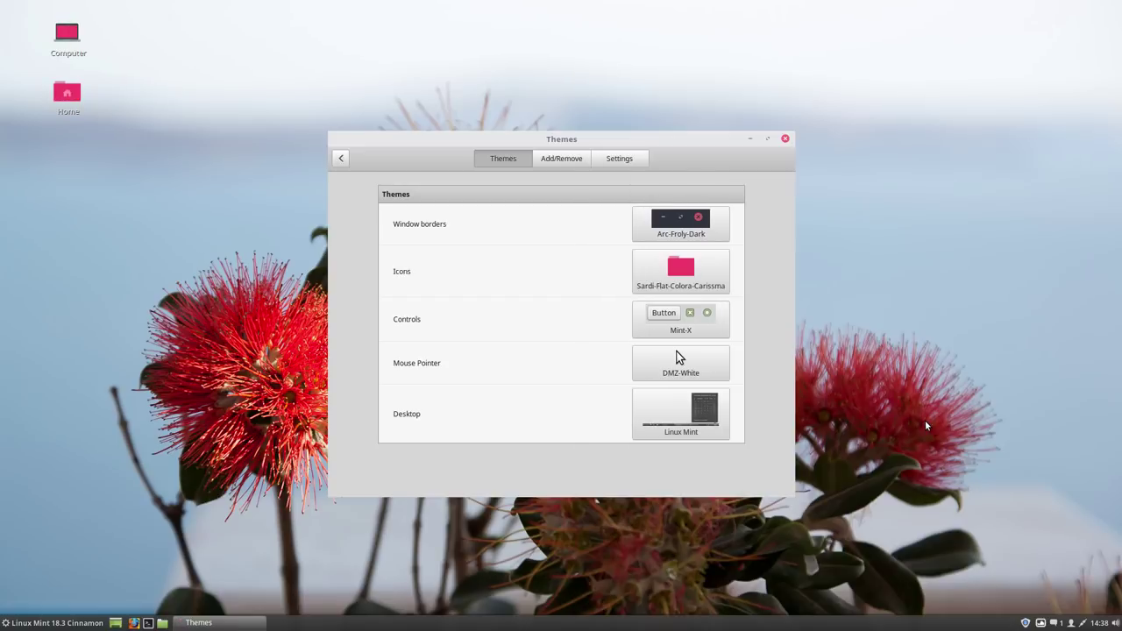
double_click(77, 93)
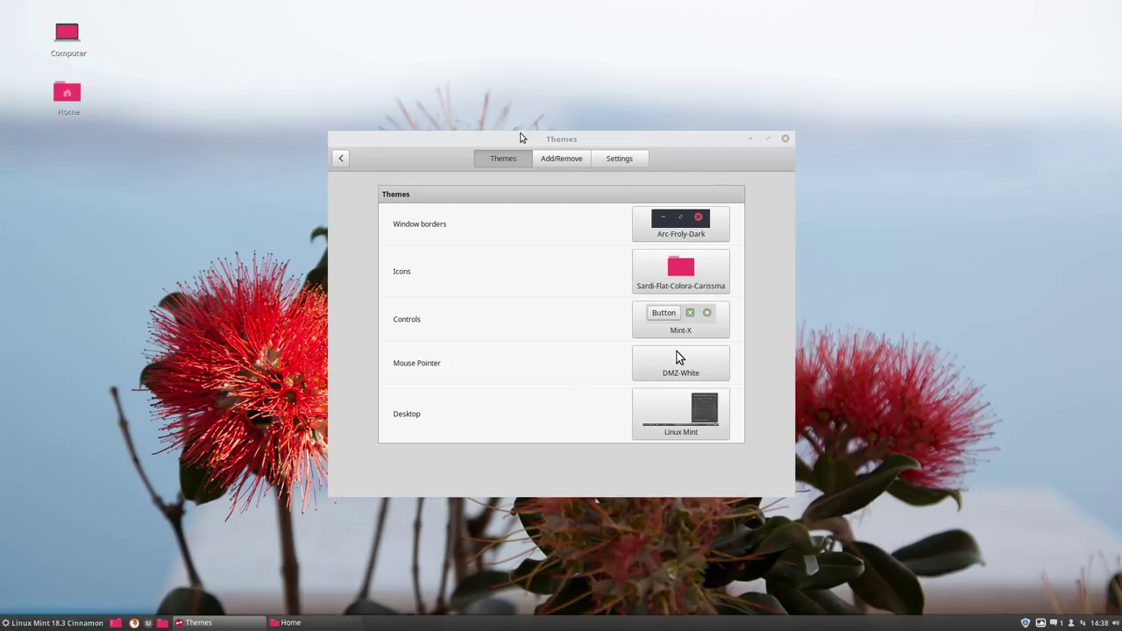
drag(608, 12, 936, 87)
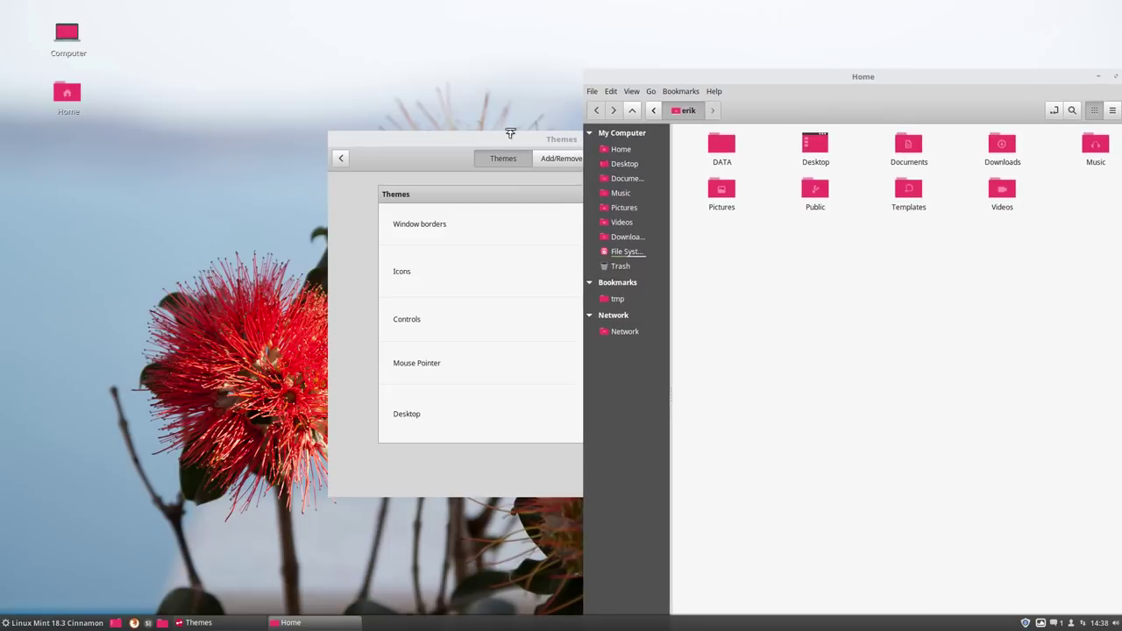
Set the Controls theme to Arc-Froly-Dark and check the darkened Home file manager.
drag(488, 156, 235, 171)
click(425, 350)
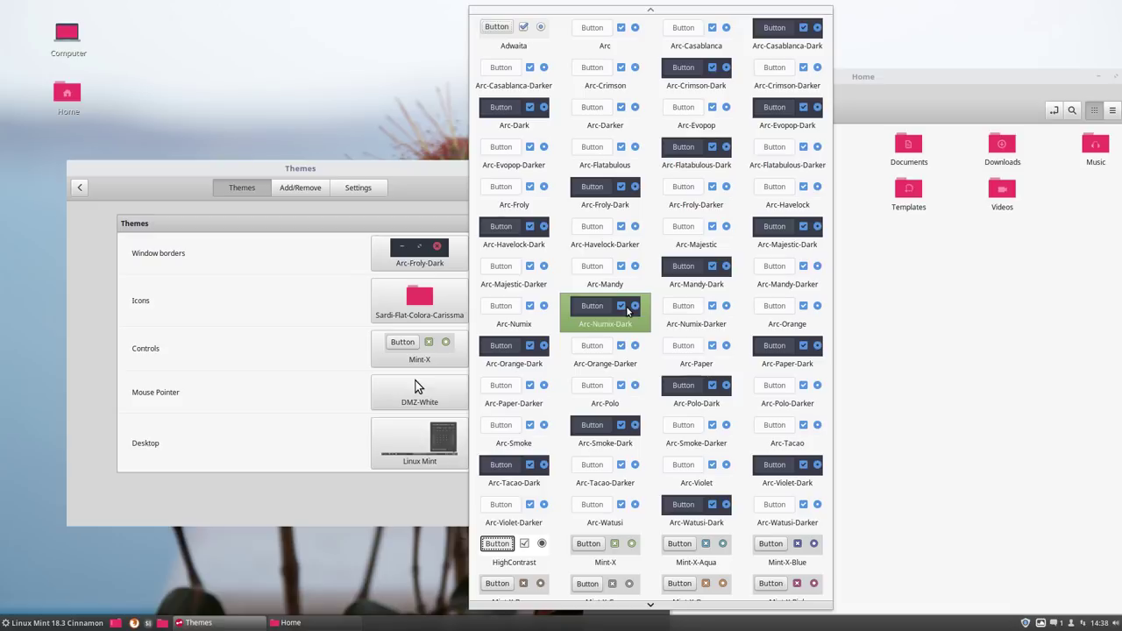
click(620, 187)
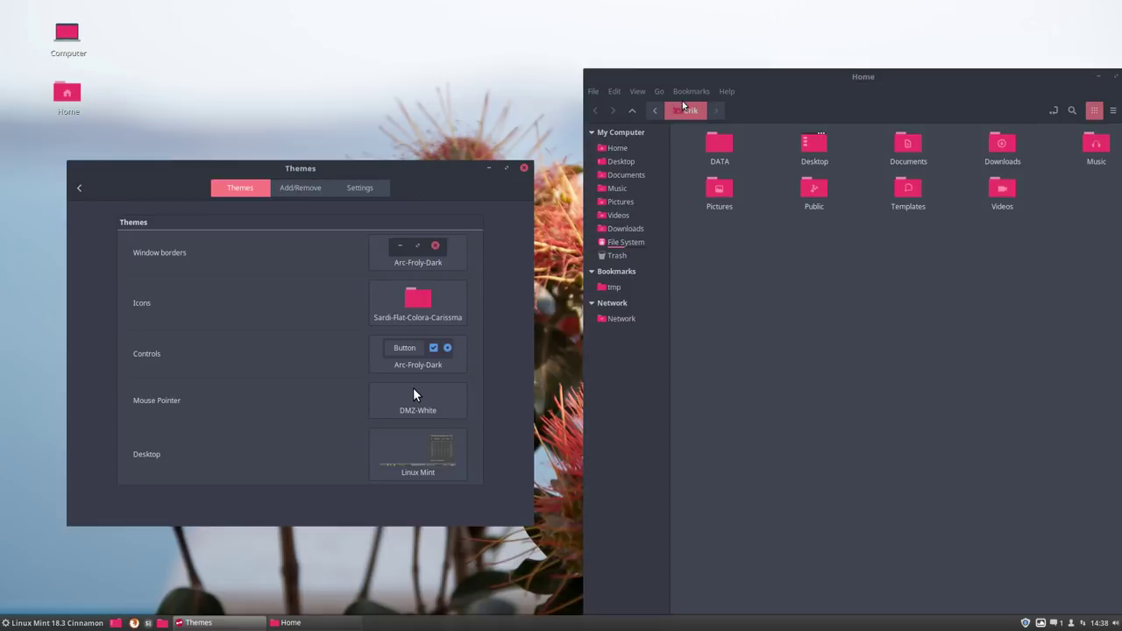
click(763, 101)
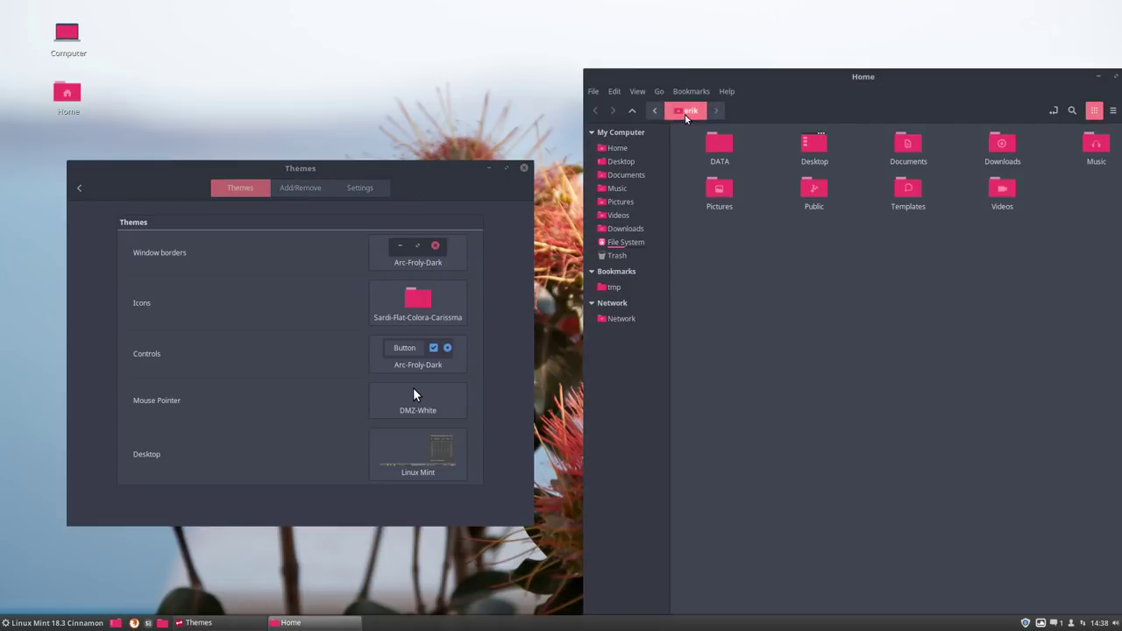
click(614, 93)
mouse_move(595, 92)
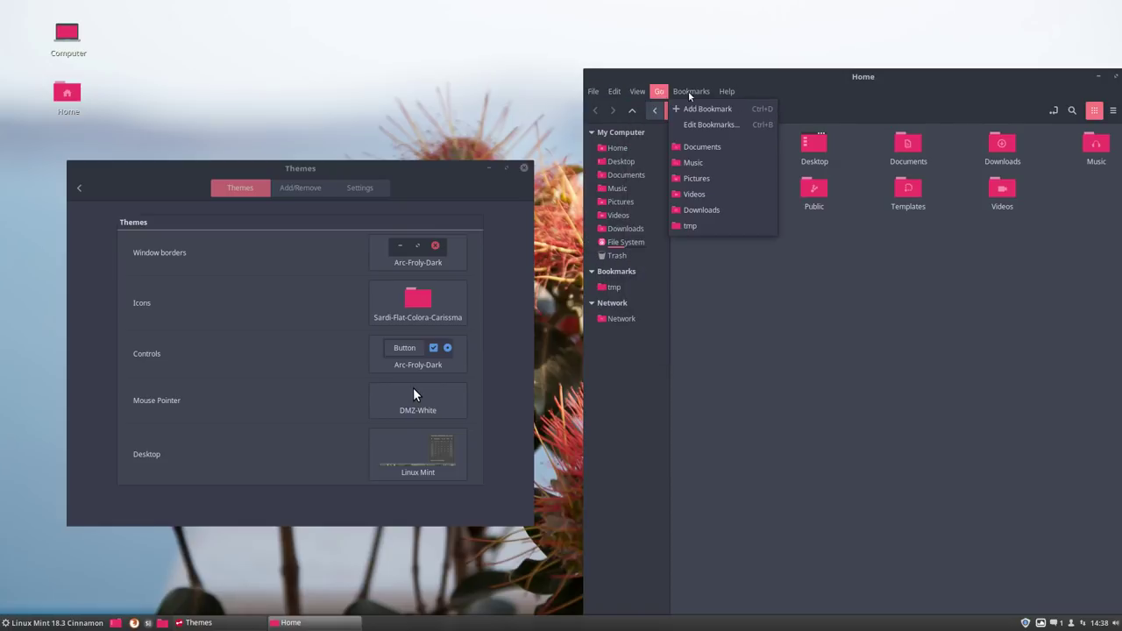
click(815, 292)
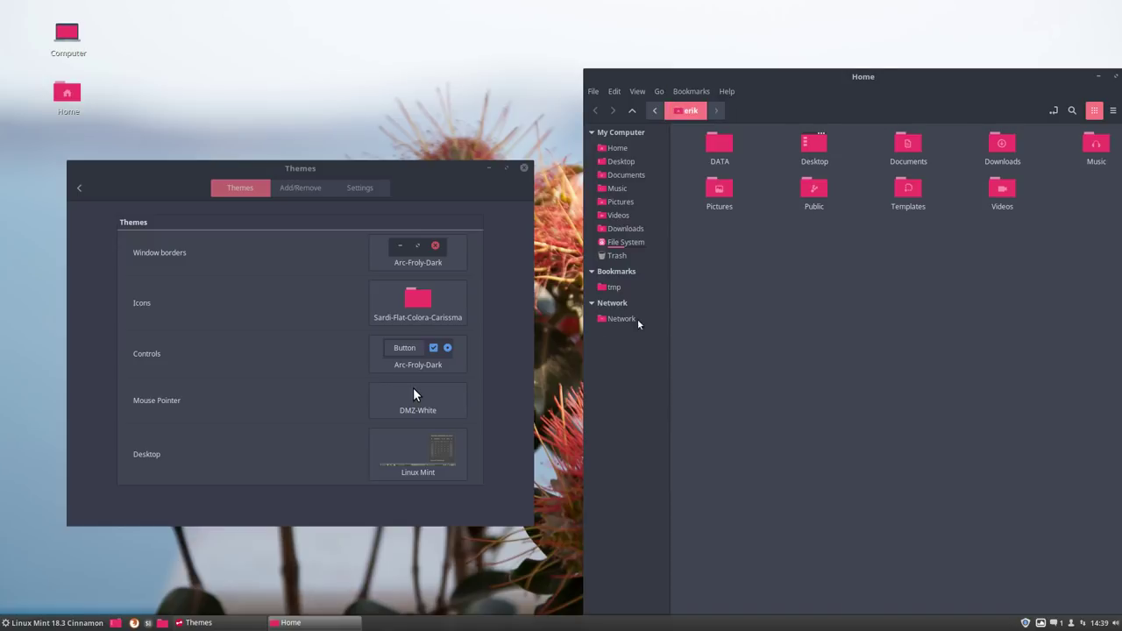
Set the Mouse Pointer theme to Breeze_Snow.
click(412, 409)
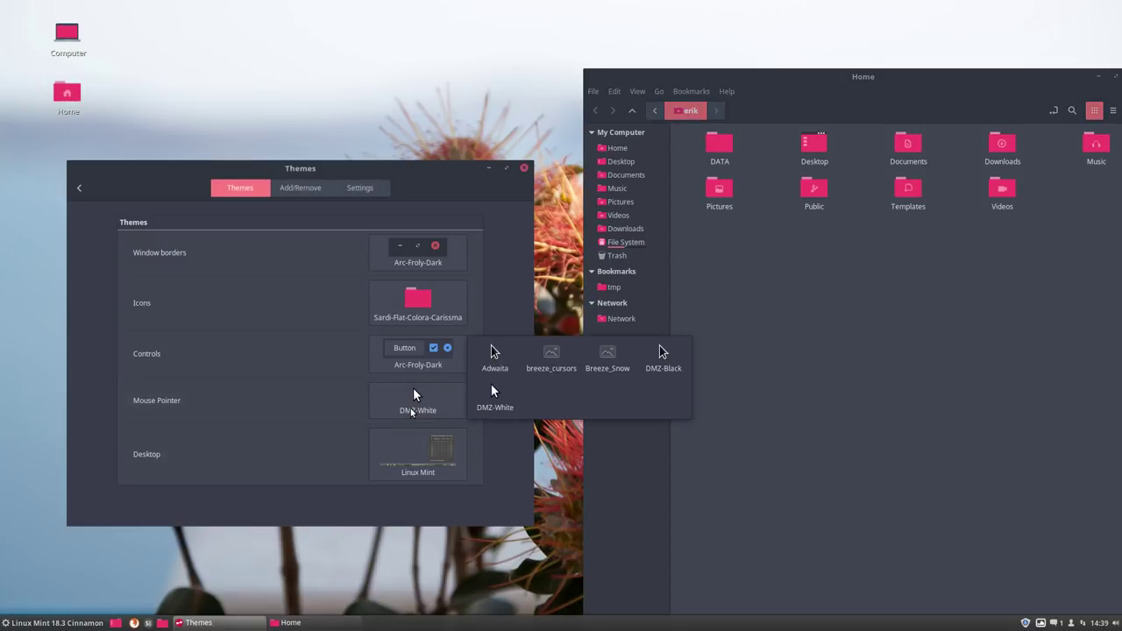
click(610, 360)
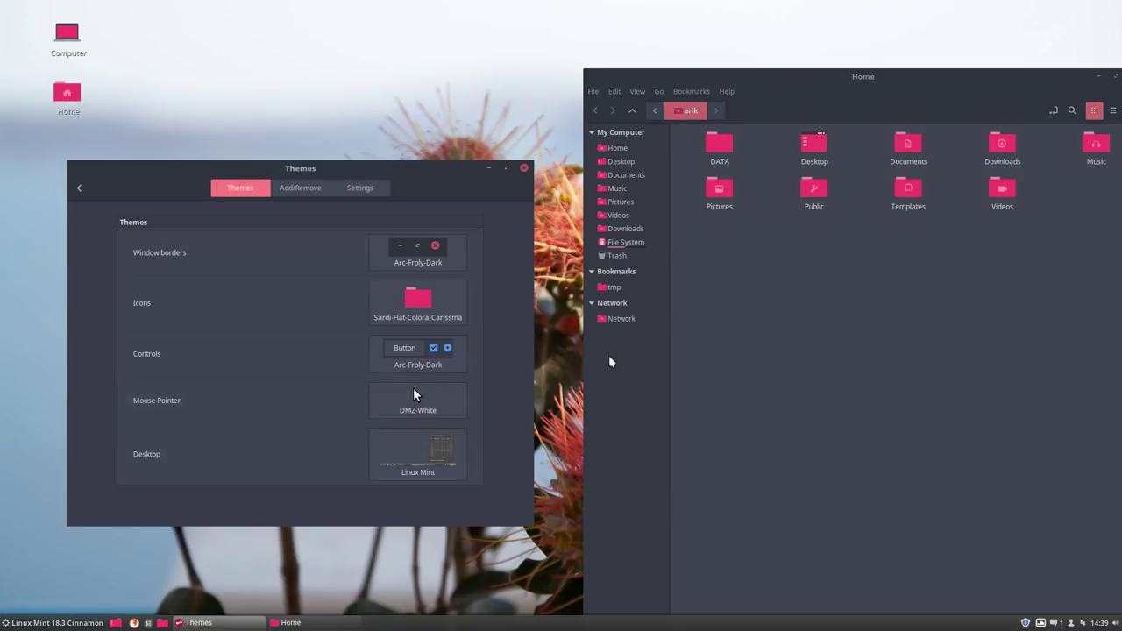
click(773, 269)
click(413, 389)
Set the Desktop theme to Arc-Mandy-Dark and check the darkened application menu.
click(437, 446)
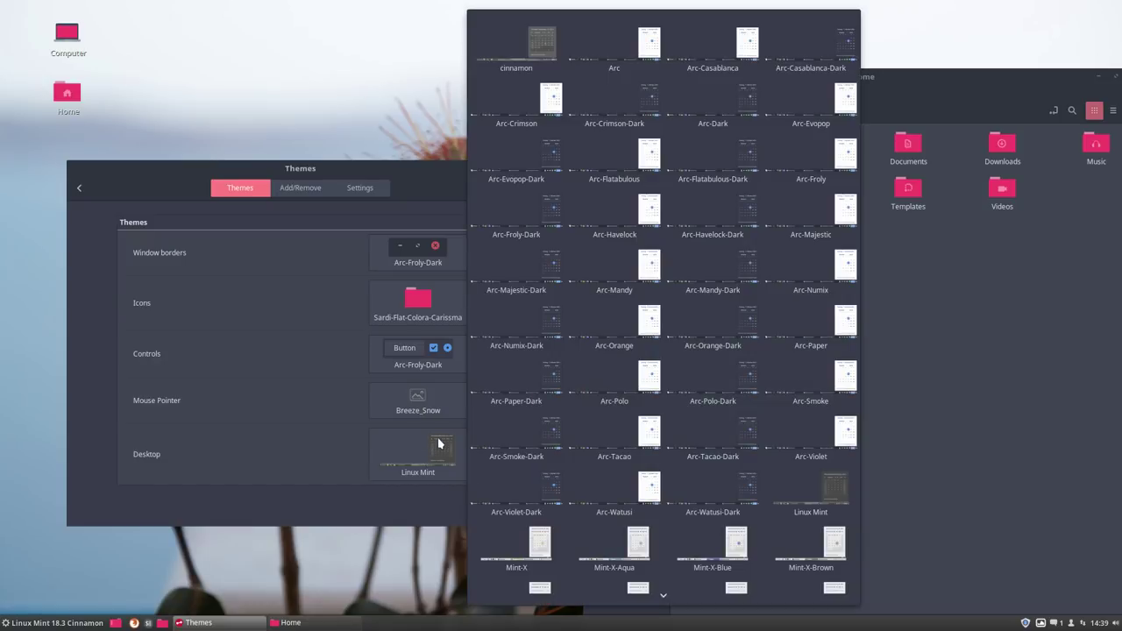
key(Escape)
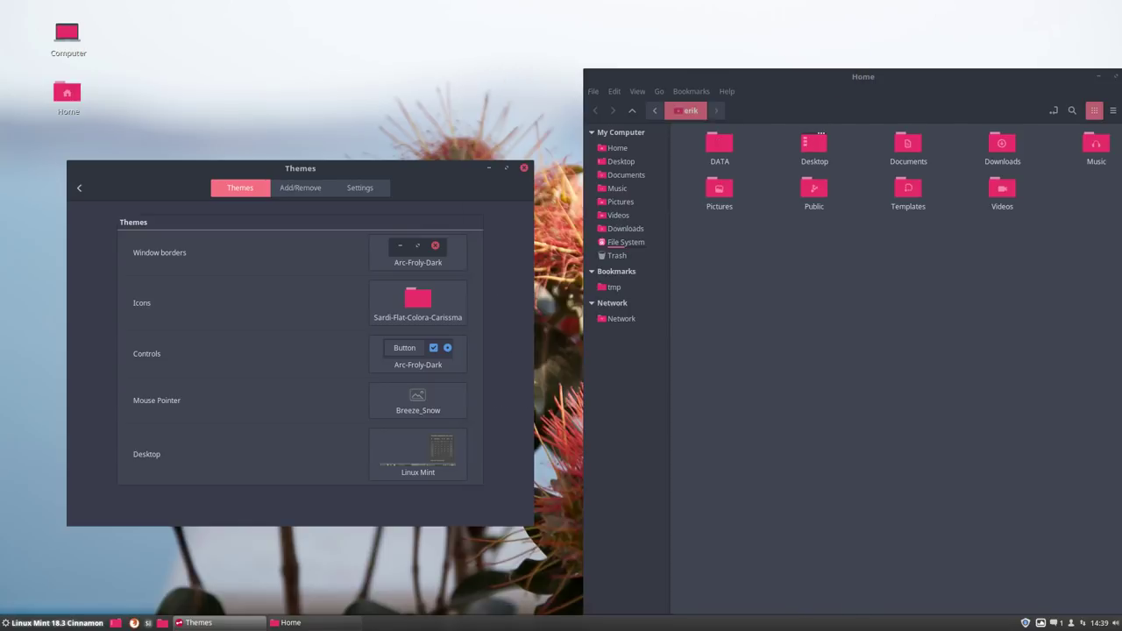
click(16, 624)
click(17, 626)
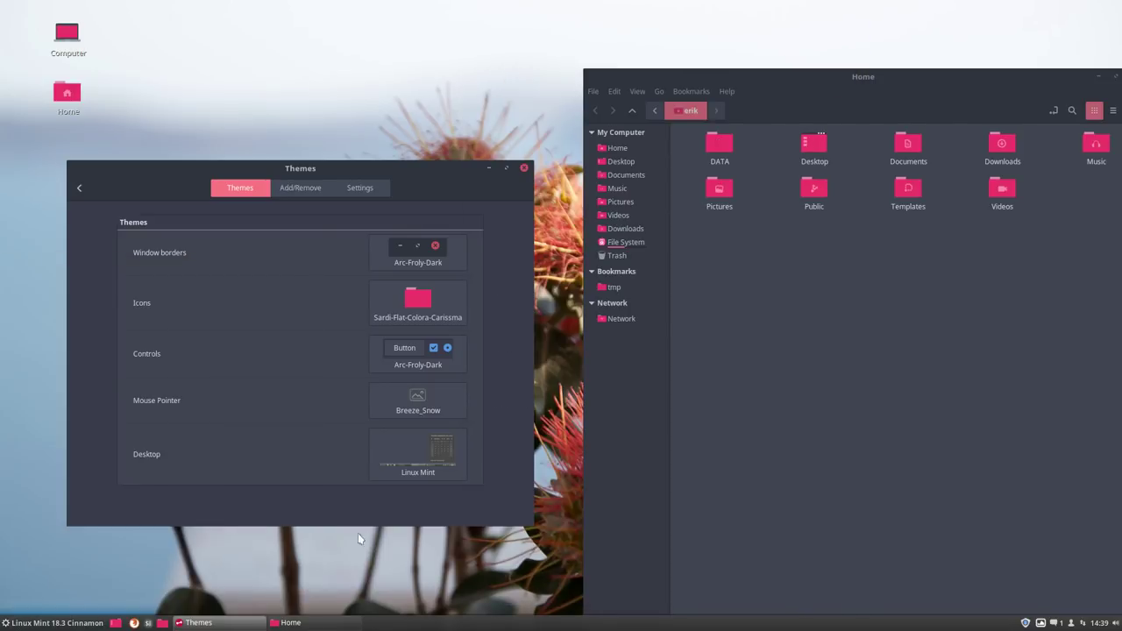
click(437, 457)
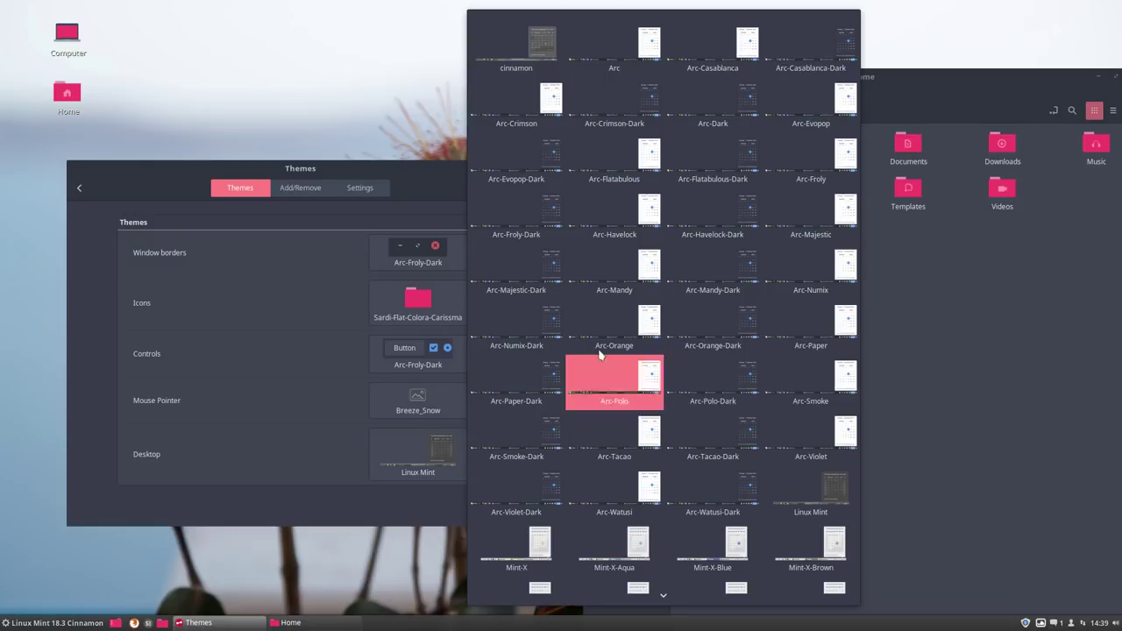
click(712, 264)
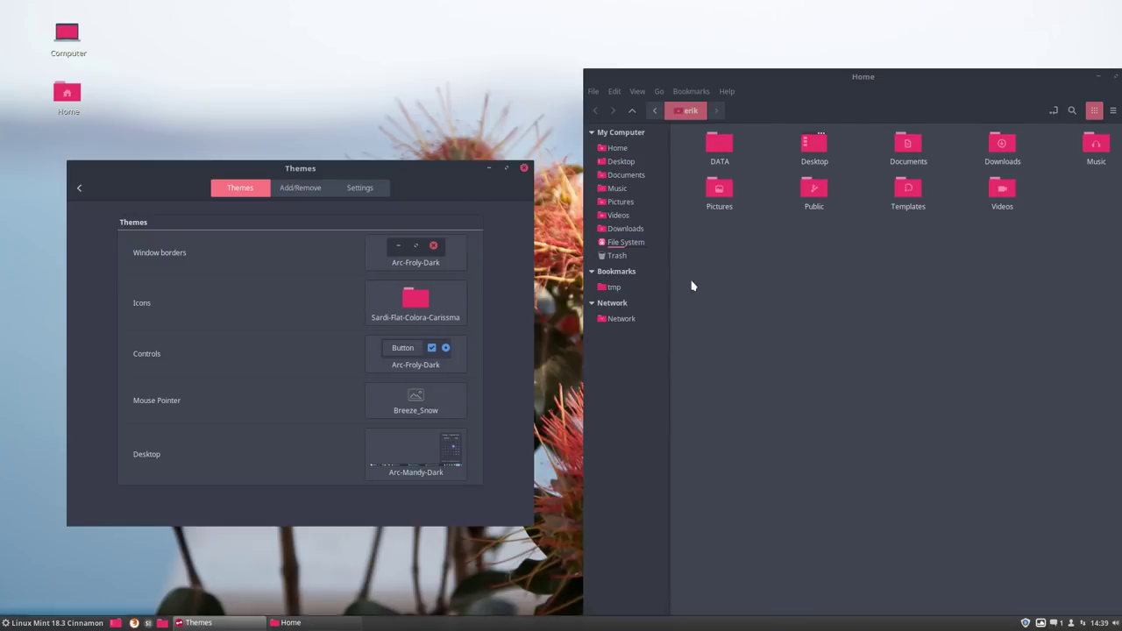
click(79, 623)
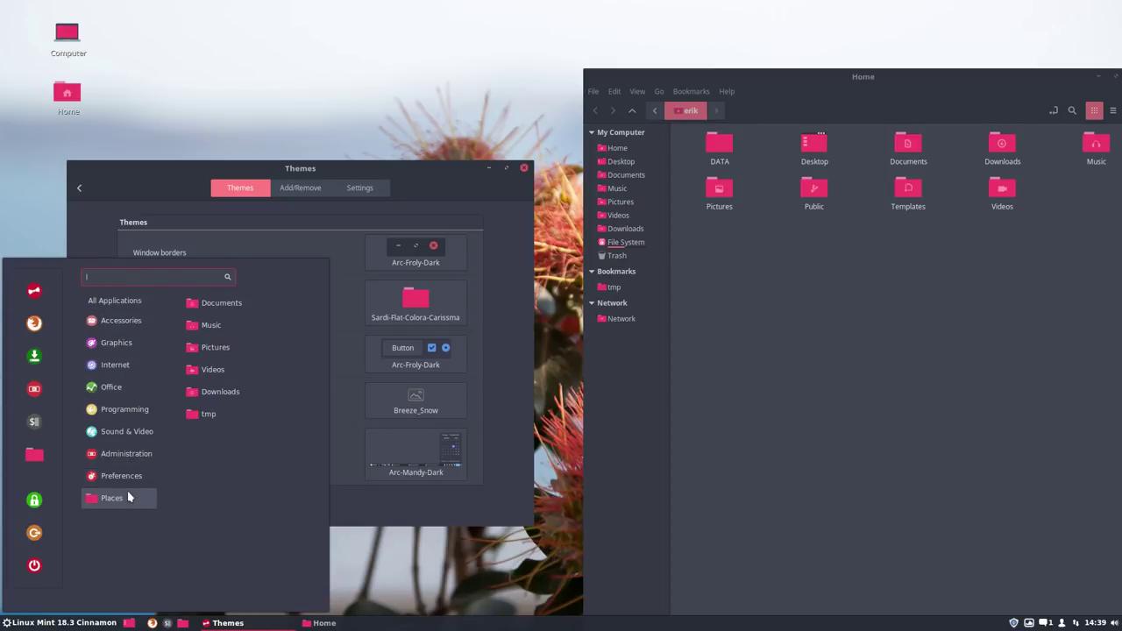
click(340, 88)
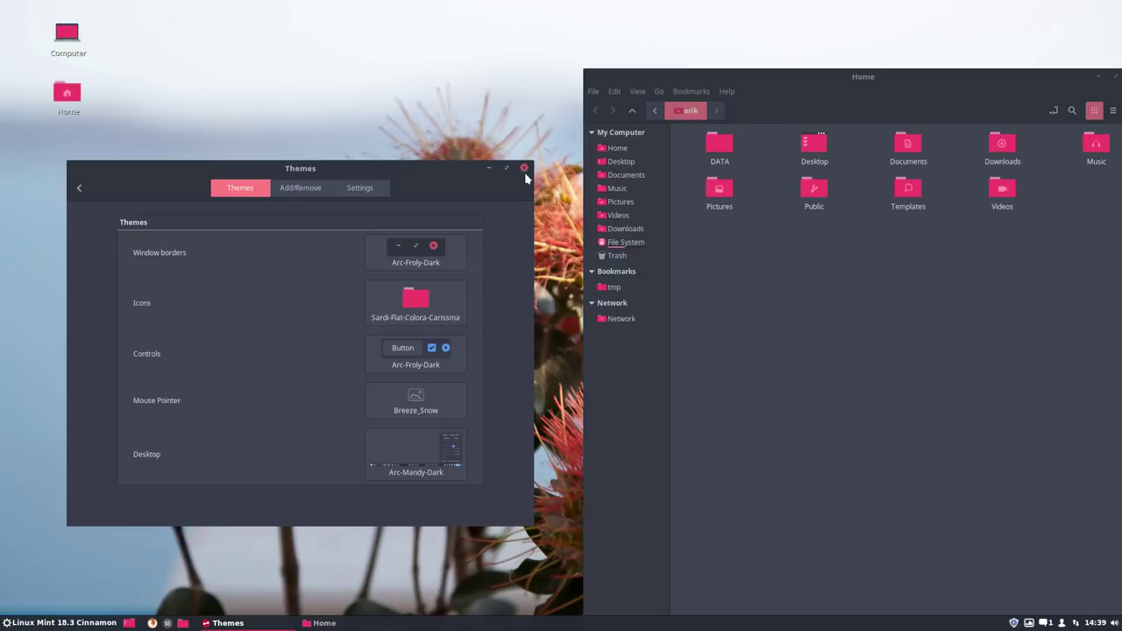
Try refreshing the online themes cache, dismiss the download error and close Themes.
drag(461, 170, 471, 106)
click(328, 115)
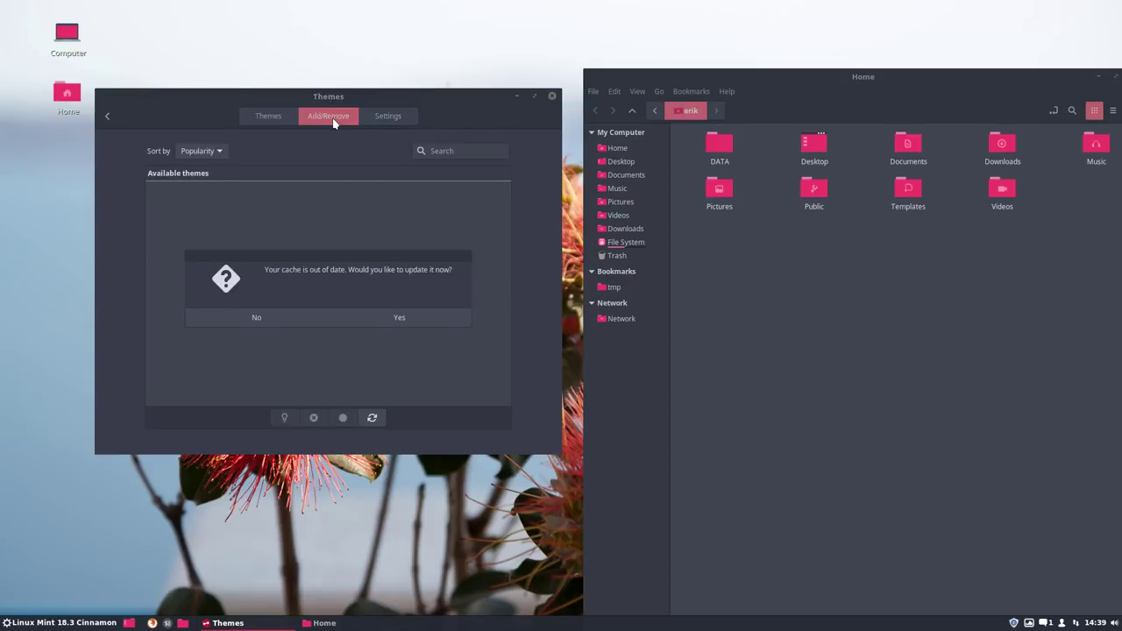
click(397, 316)
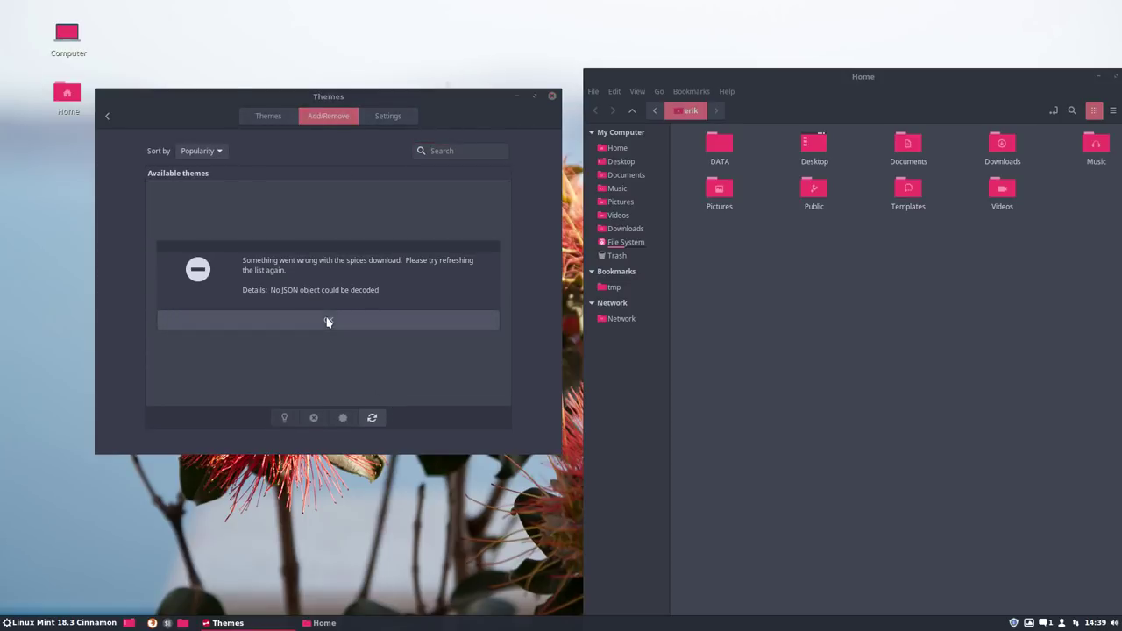
click(326, 322)
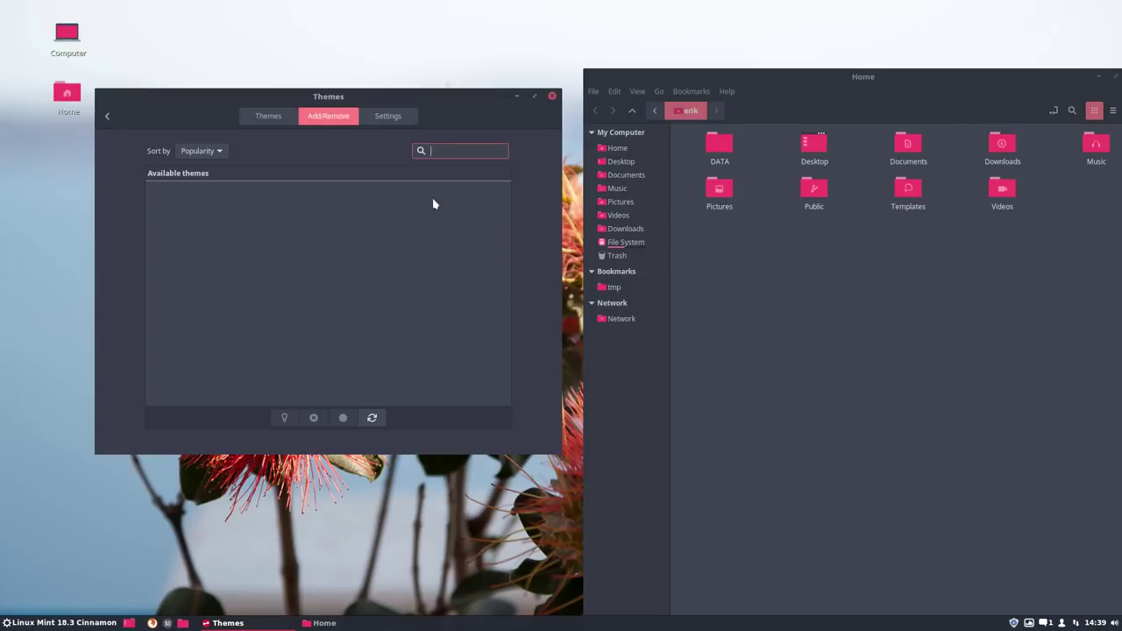
click(552, 96)
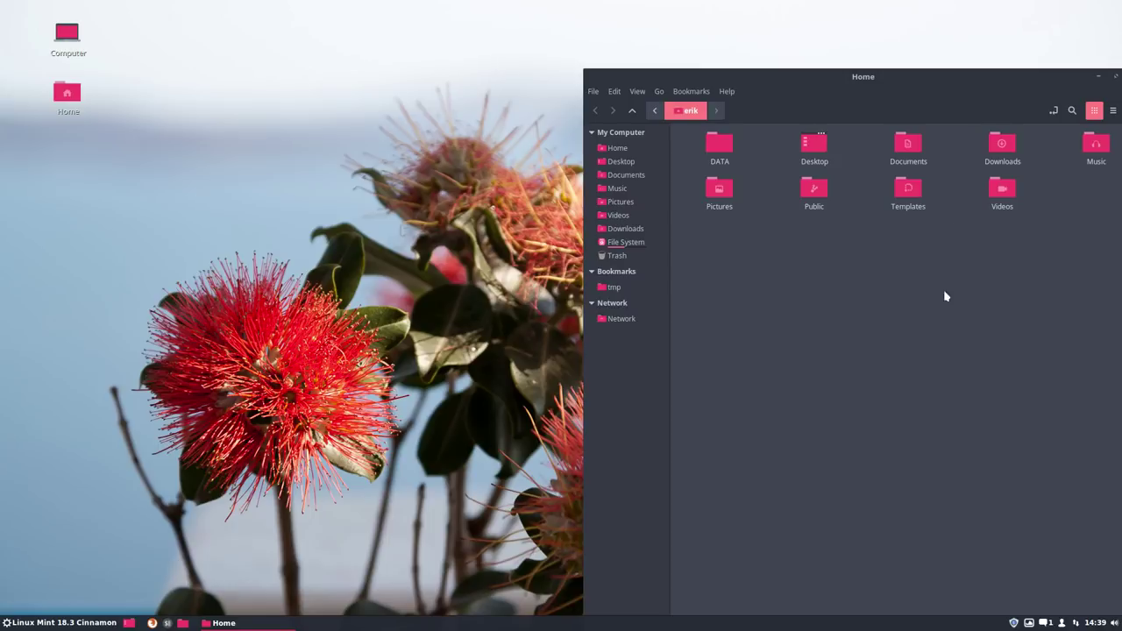
Untile and close the old Home window, then open a fresh Home folder window.
drag(931, 74, 735, 43)
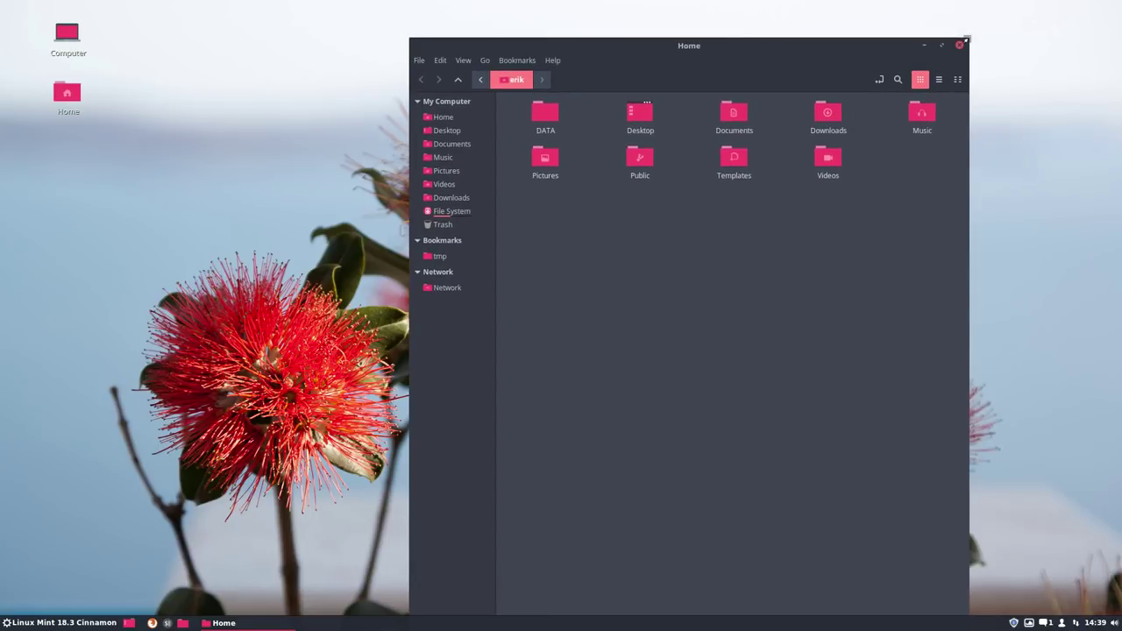
drag(964, 40, 992, 288)
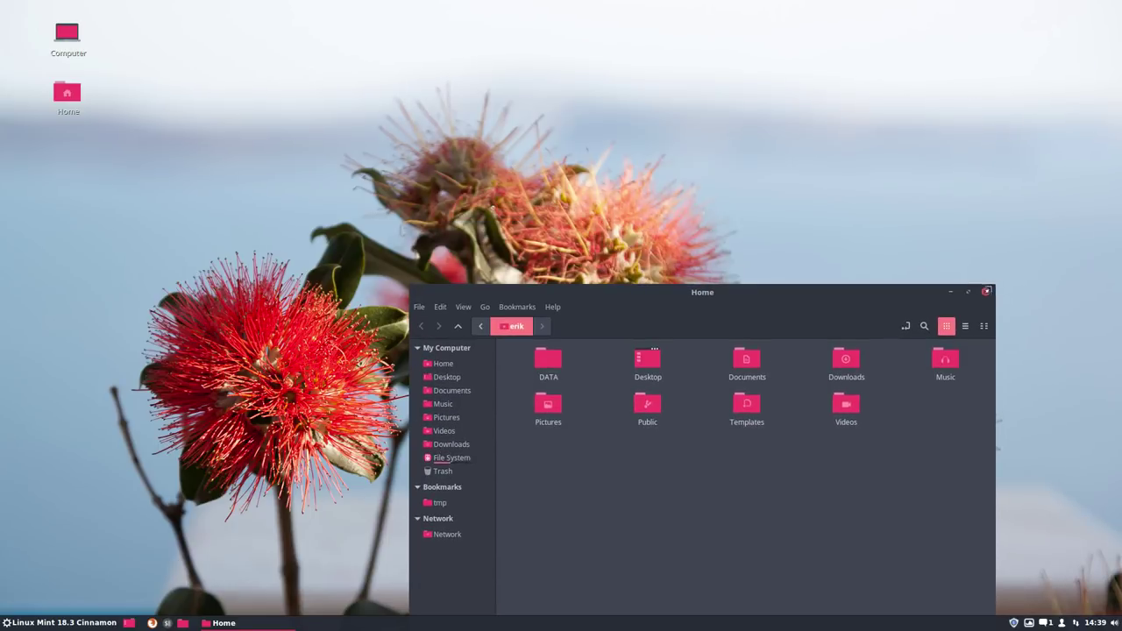
click(986, 292)
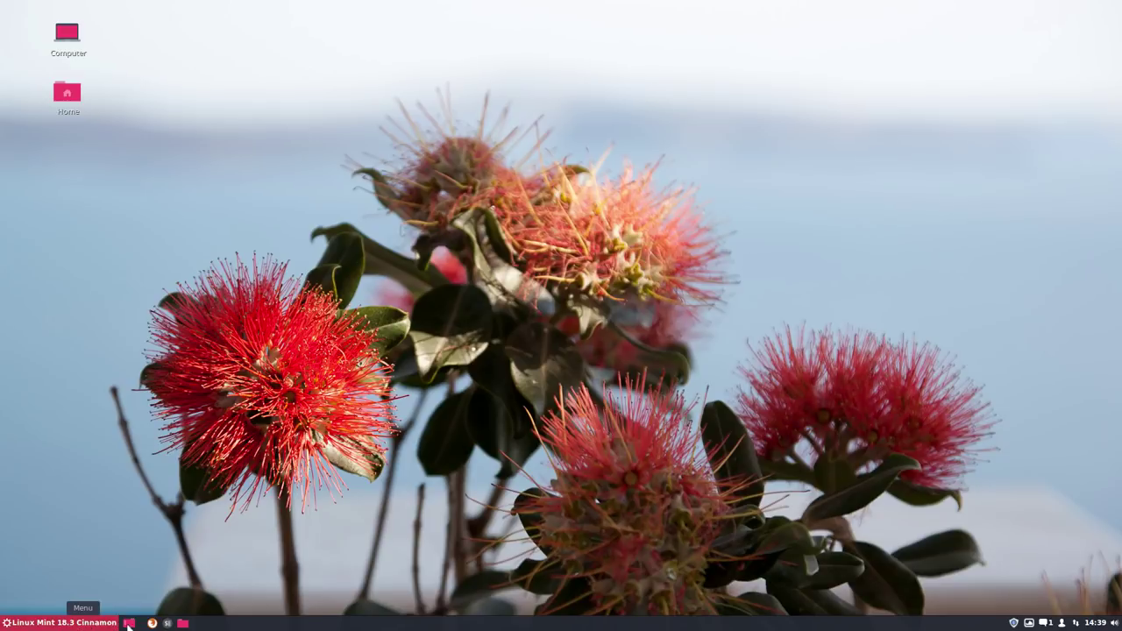
click(182, 623)
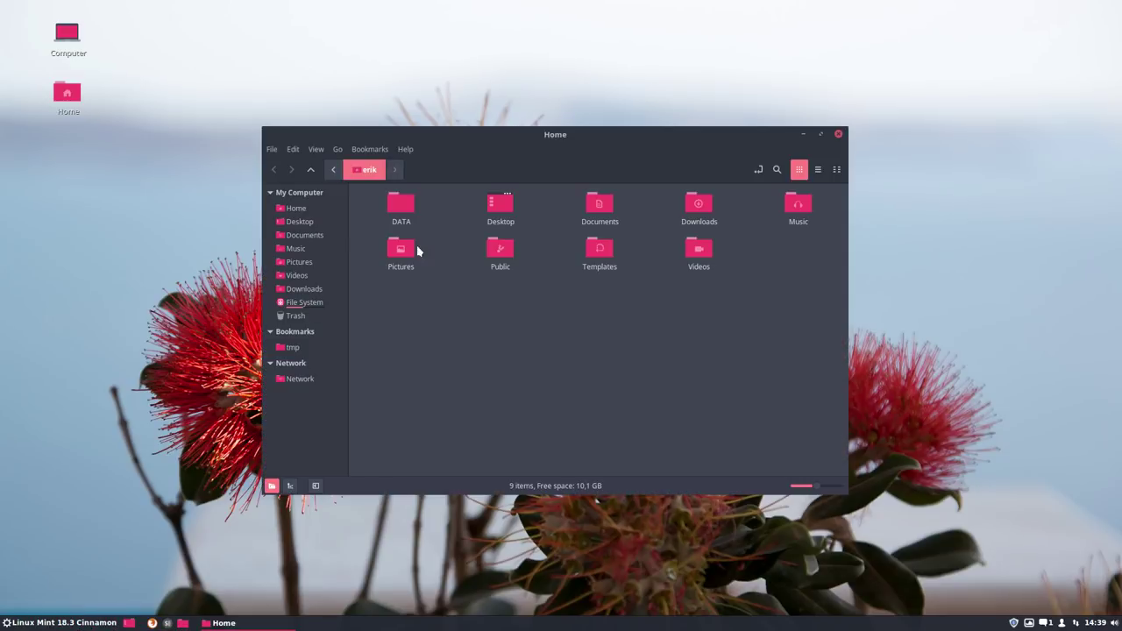
Display 1-install-core-software-v2.sh from DATA/ultimate-linux-mint-18.3-cinnamon in the text editor.
double_click(401, 204)
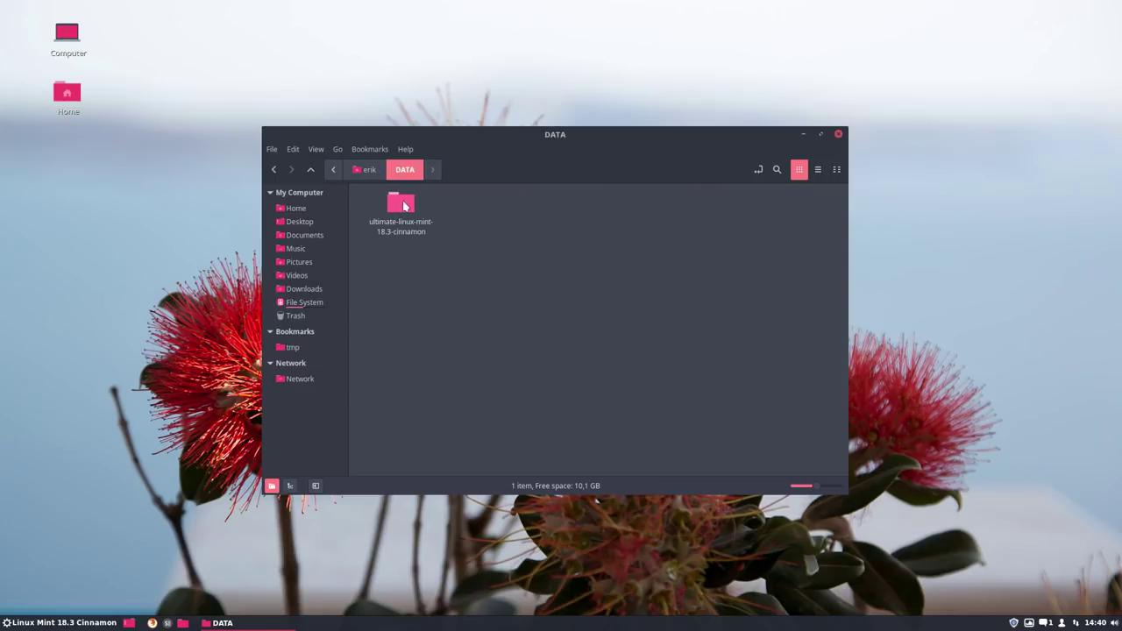
double_click(404, 204)
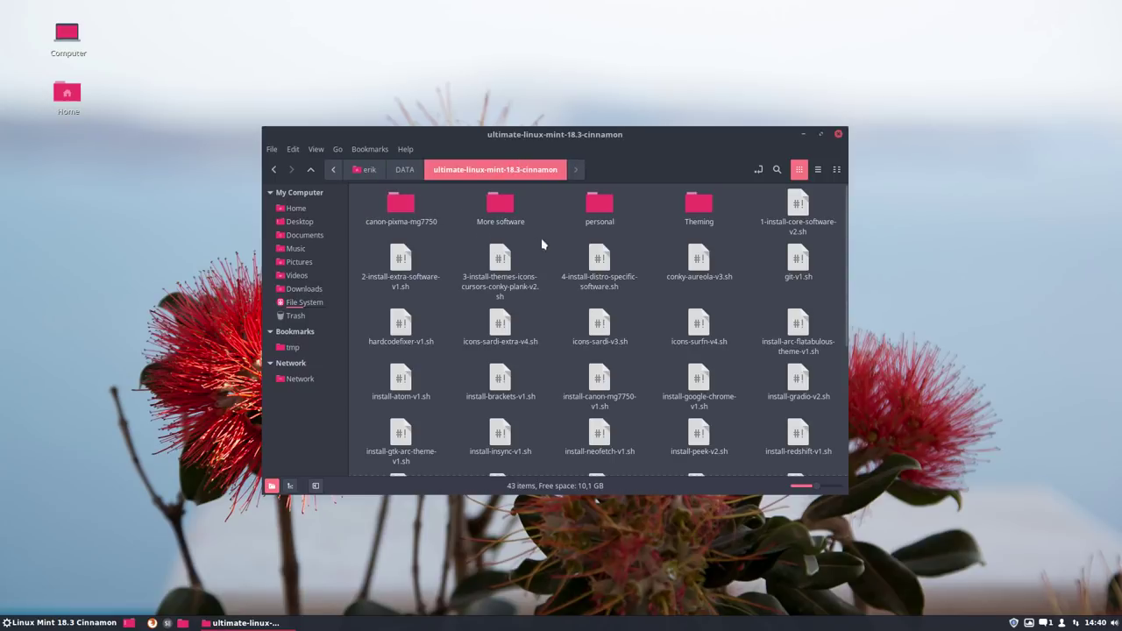
drag(612, 131, 845, 39)
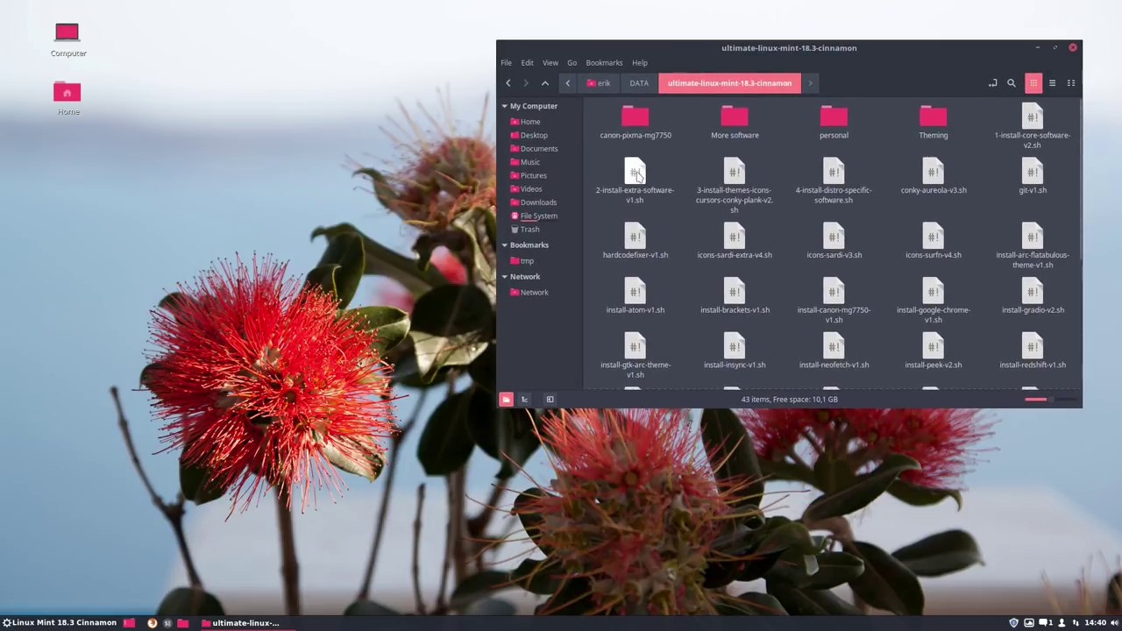
click(638, 175)
double_click(1026, 121)
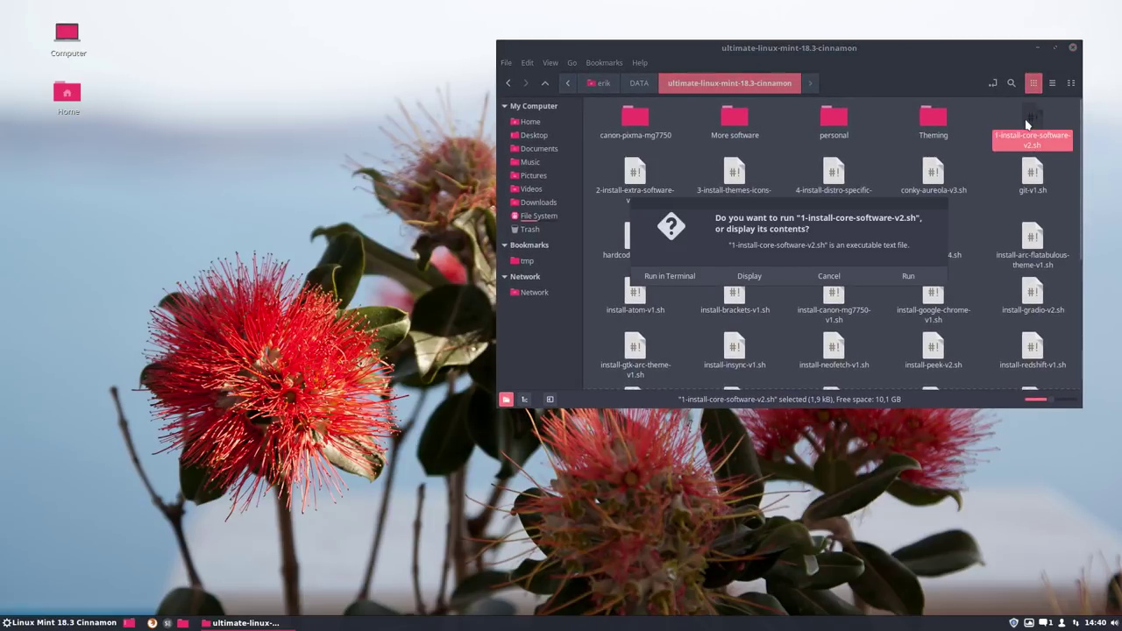
click(763, 275)
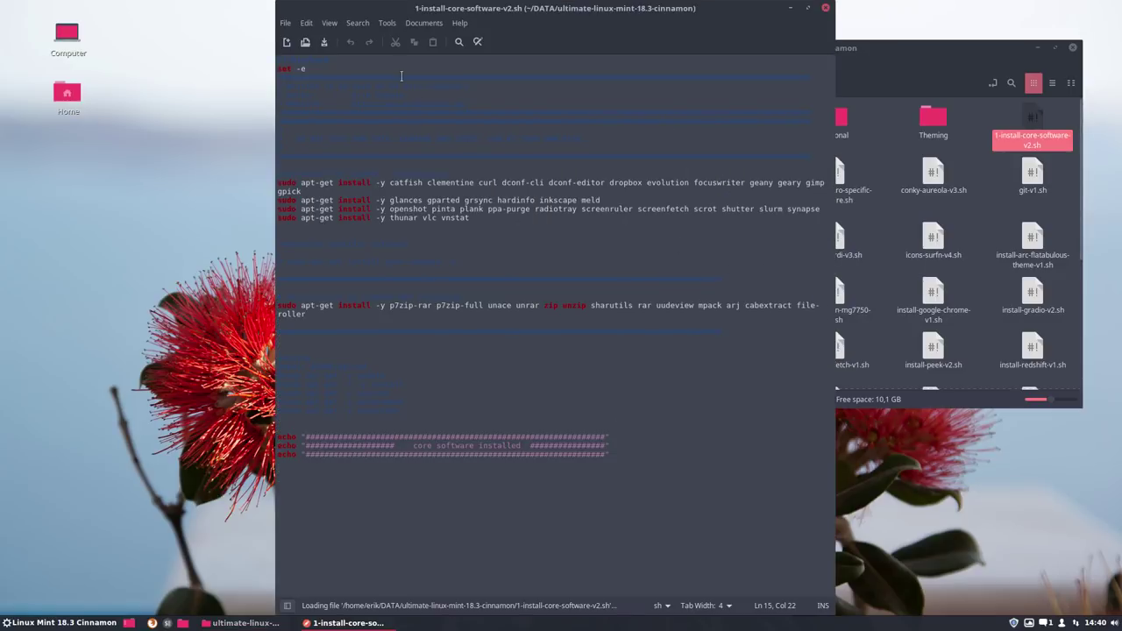
click(417, 26)
Switch Xed's colour scheme to Solarized Light in the editor preferences.
click(387, 25)
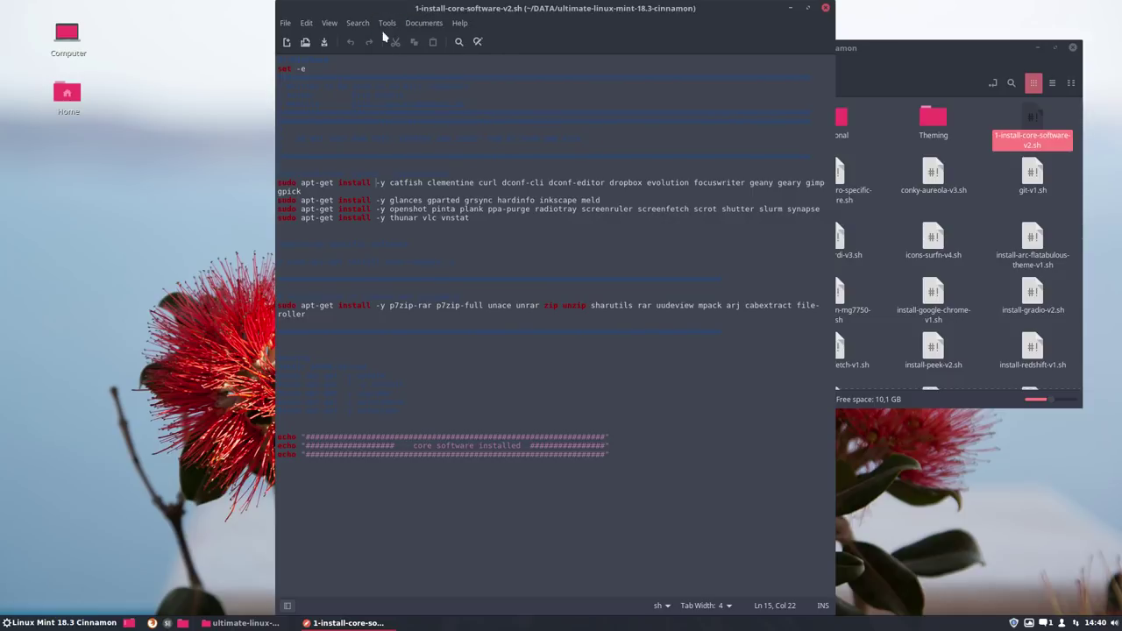
click(304, 25)
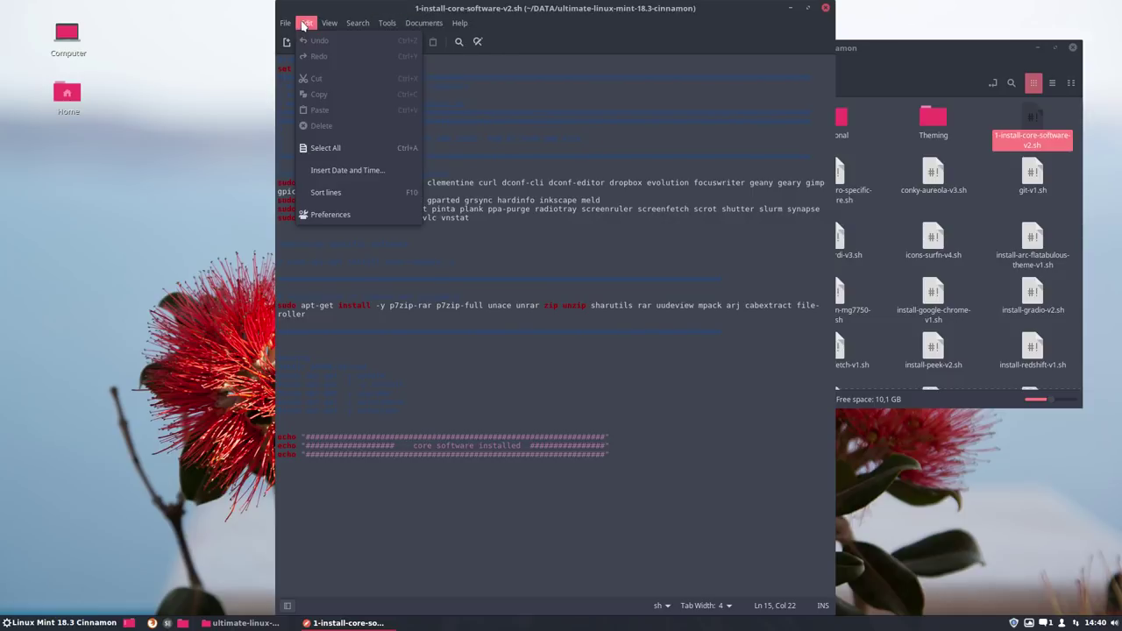
click(342, 215)
click(564, 183)
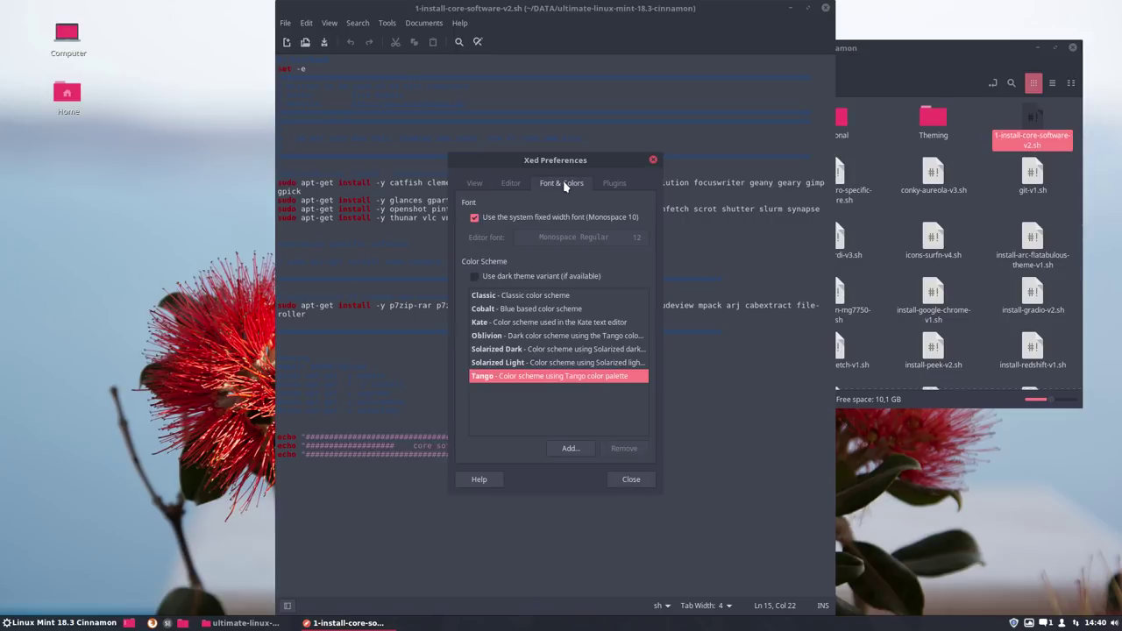
click(542, 363)
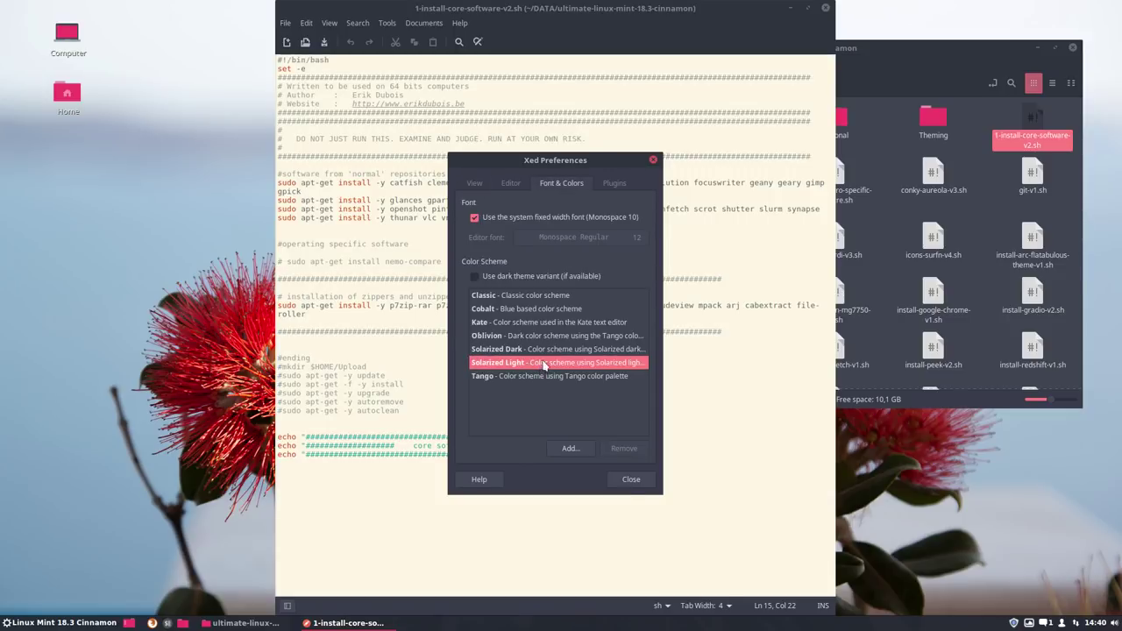
click(630, 479)
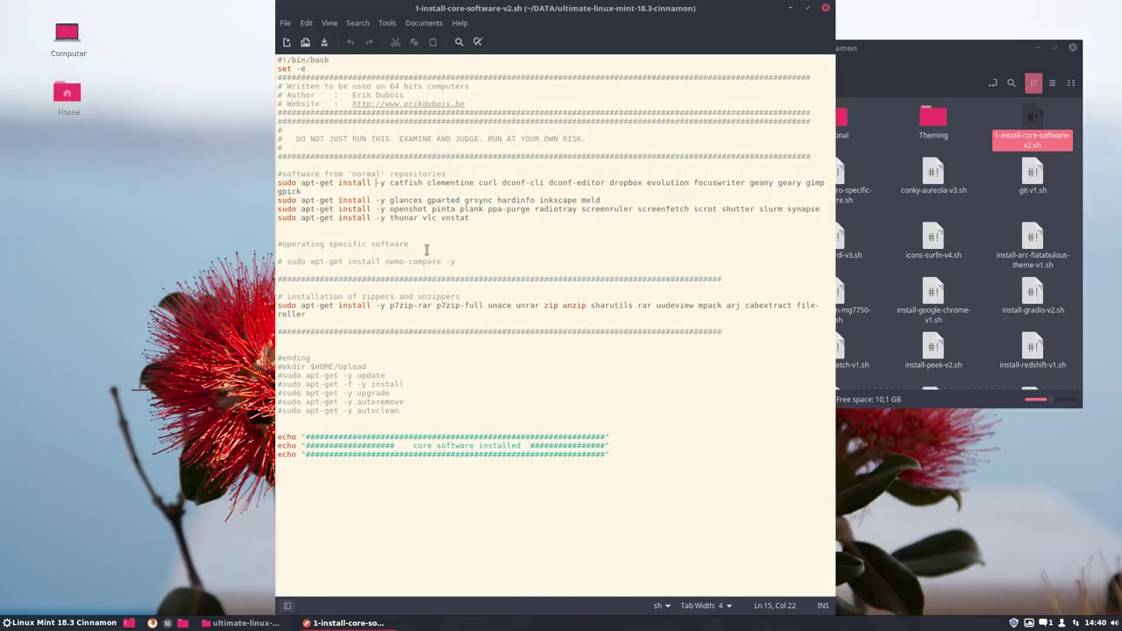
click(427, 251)
Zoom the script text larger and scroll to show the author lines.
scroll(431, 237, up, 2)
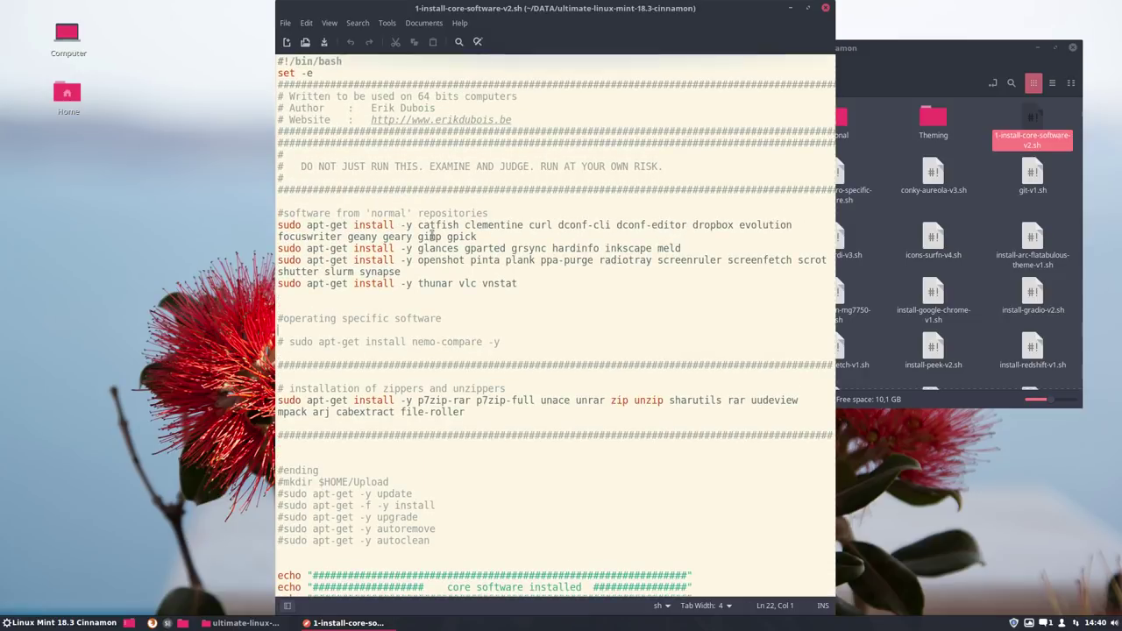
scroll(431, 237, up, 2)
scroll(431, 237, down, 2)
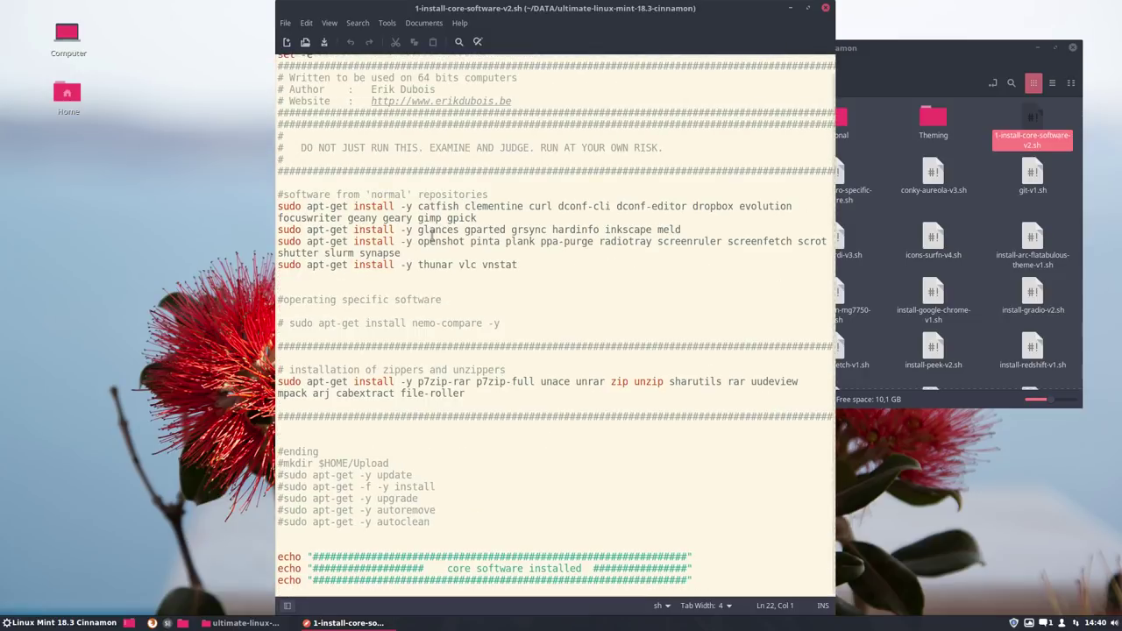
scroll(430, 235, up, 1)
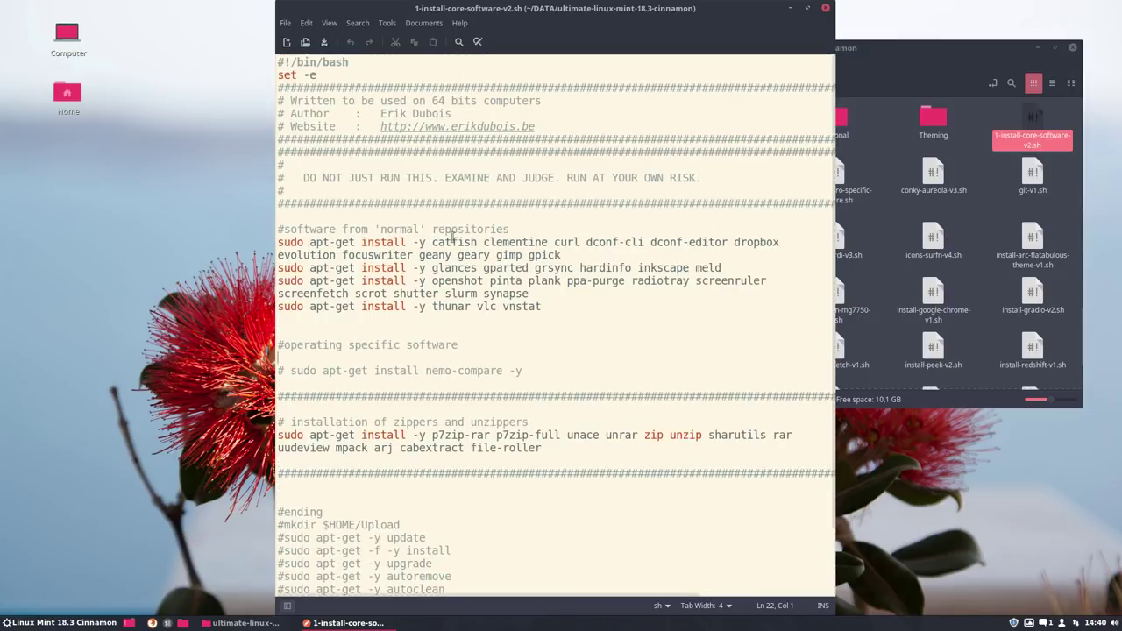
scroll(452, 235, down, 1)
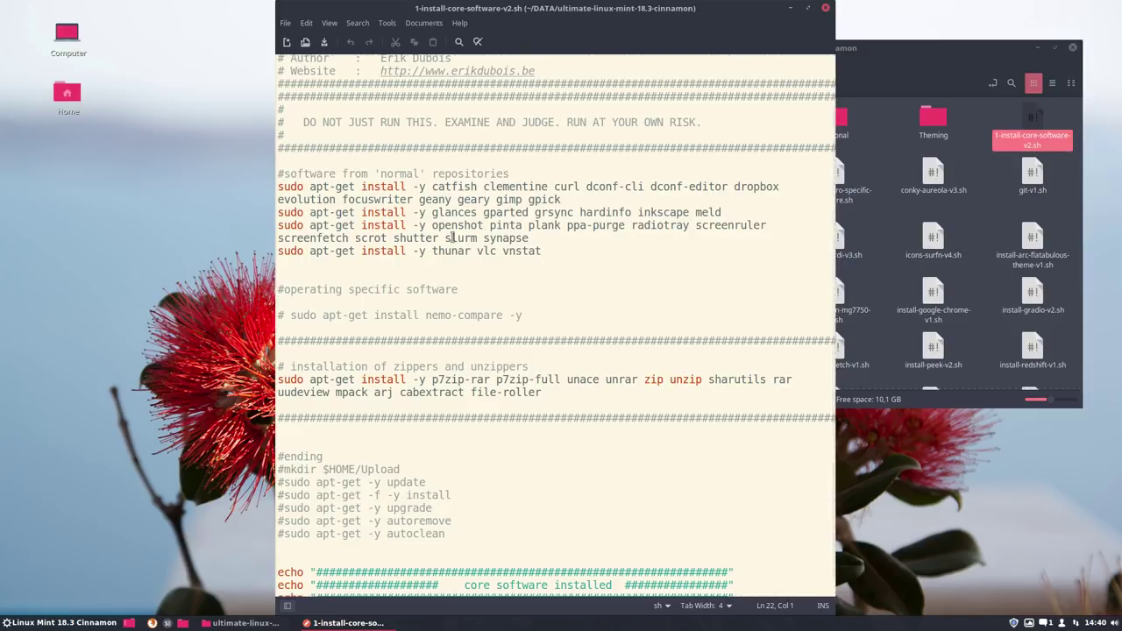
Run glances in a new terminal and maximise it over the minimised editor and file manager.
key(ctrl+alt+t)
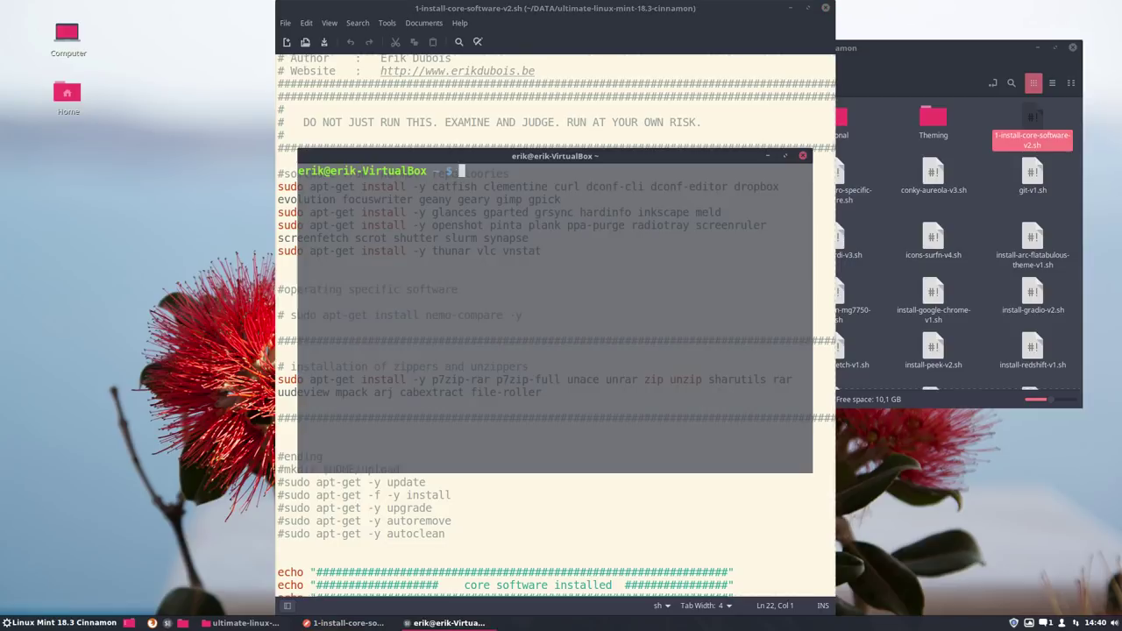
text(glances)
key(Return)
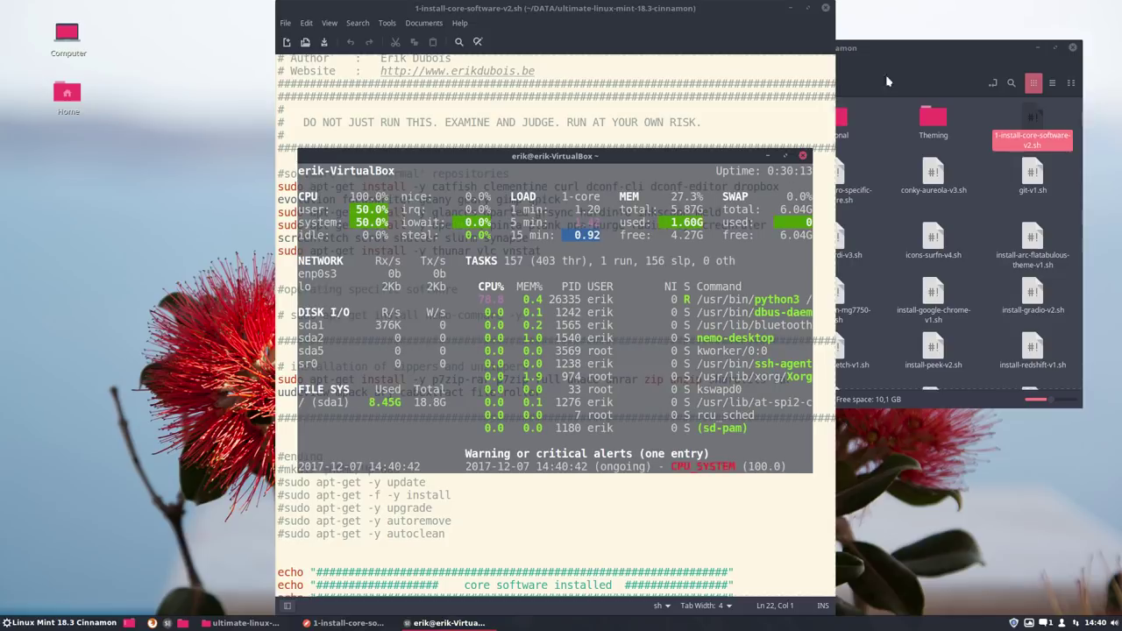
drag(702, 159, 533, 143)
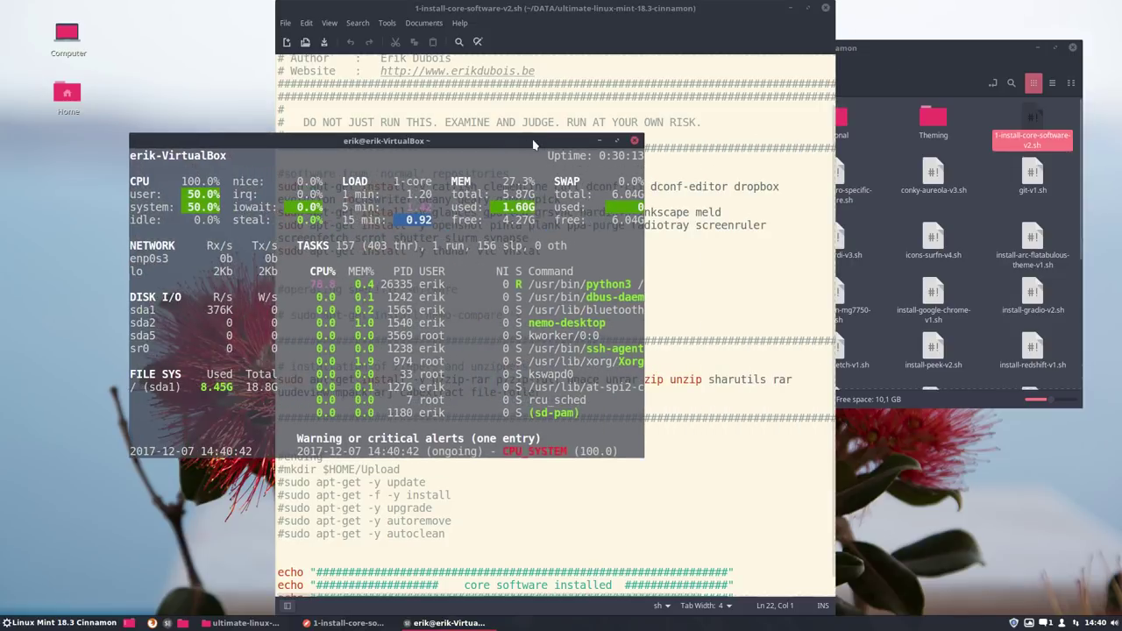
click(790, 8)
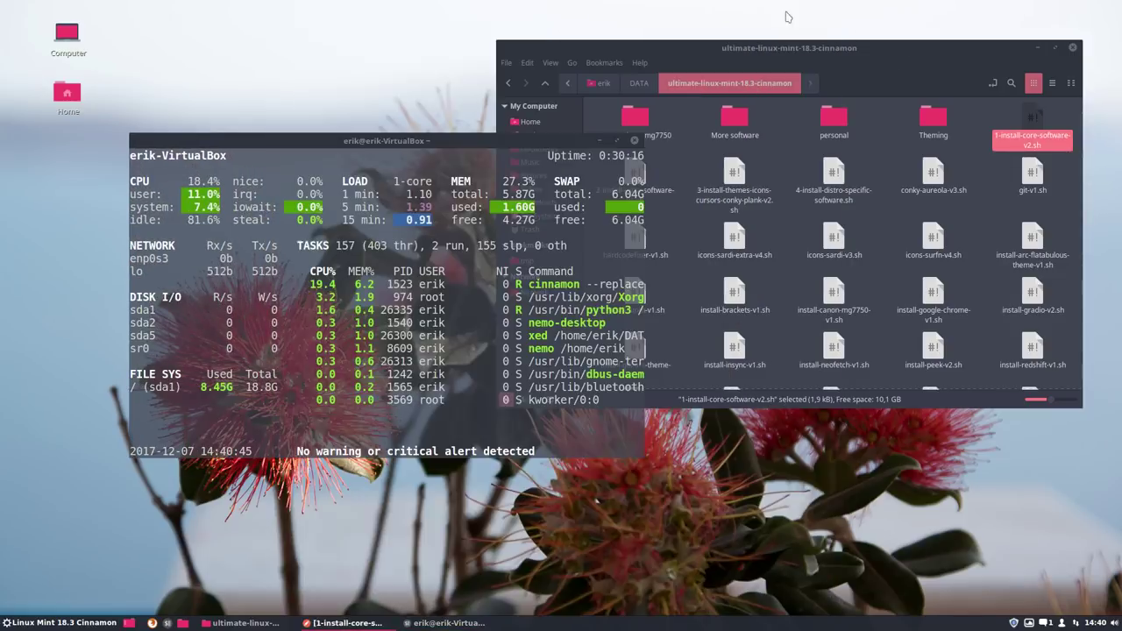
click(1037, 49)
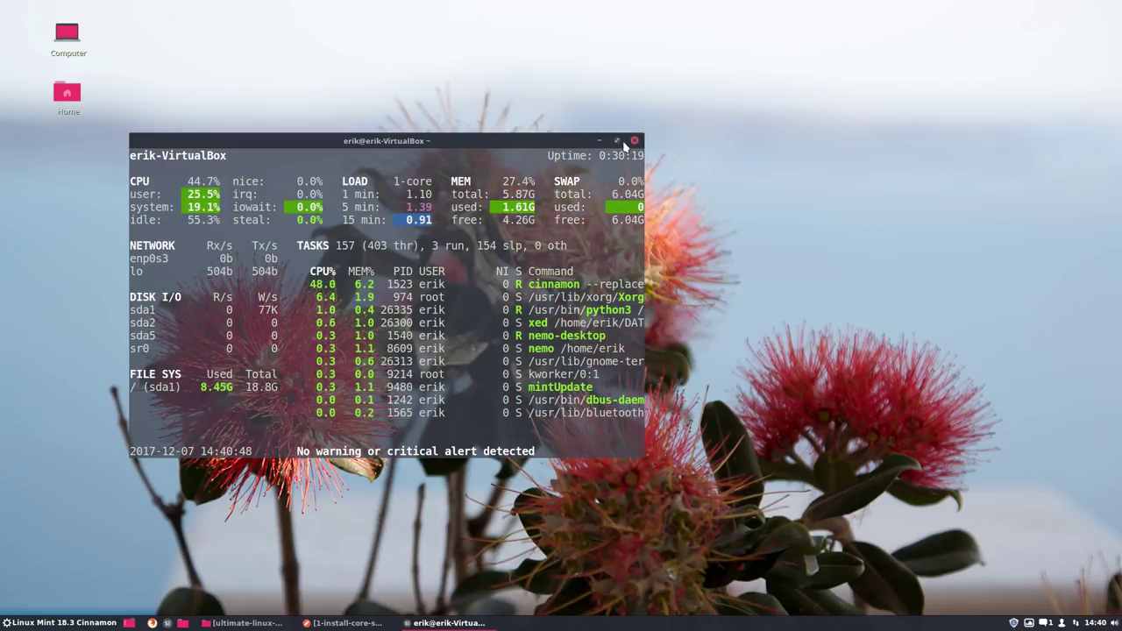
click(616, 141)
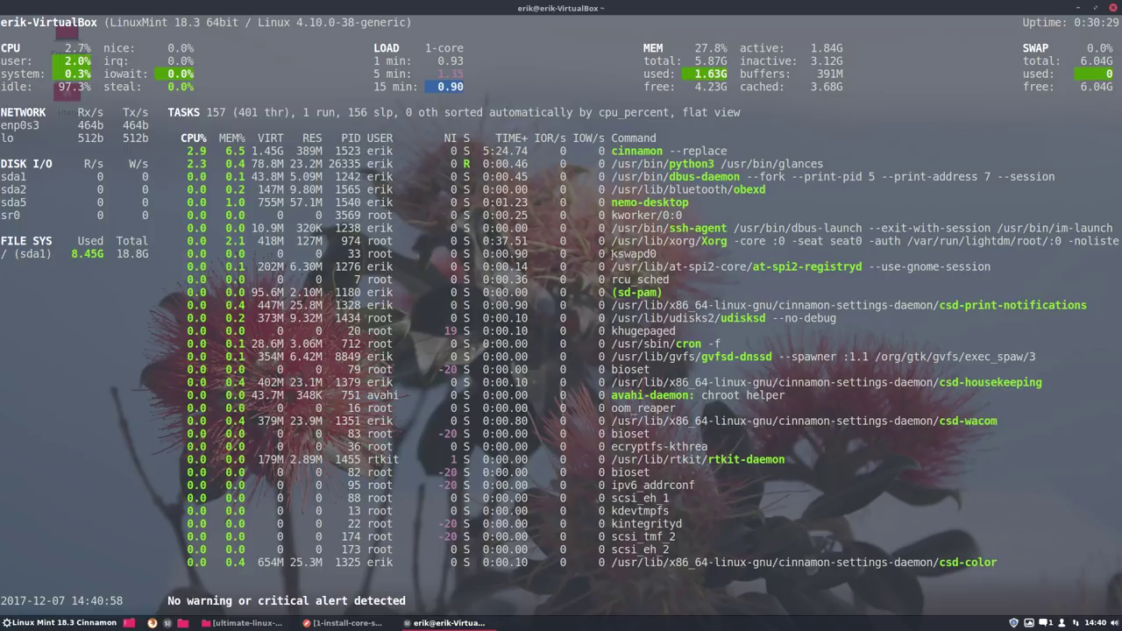
Close the running glances terminal, confirm Close Terminal, and restore the script editor.
click(1111, 7)
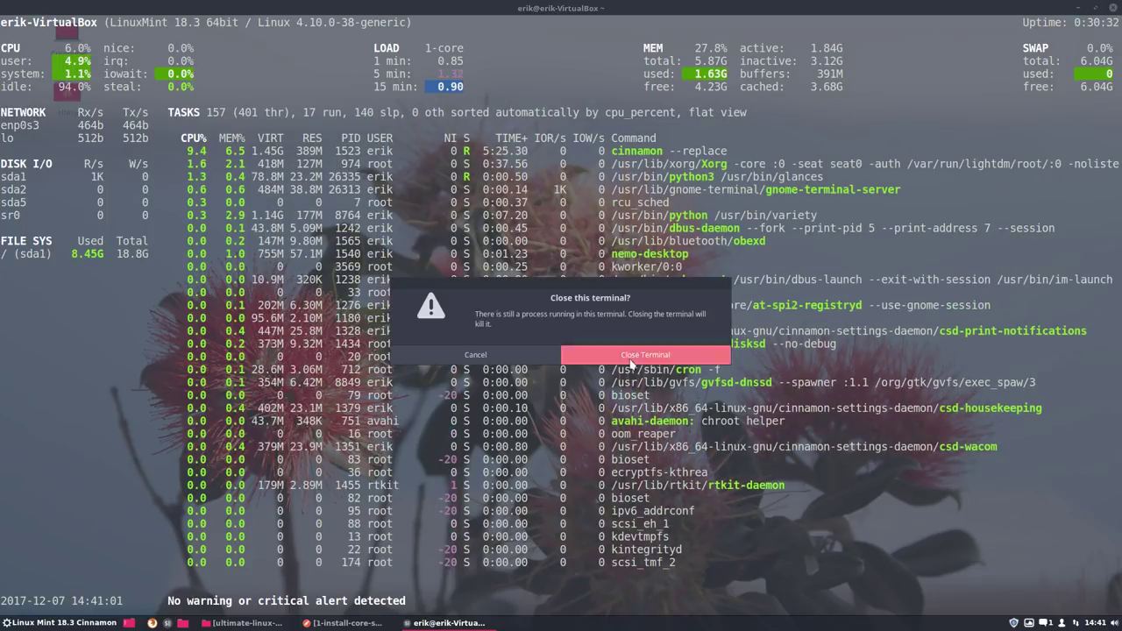
click(631, 355)
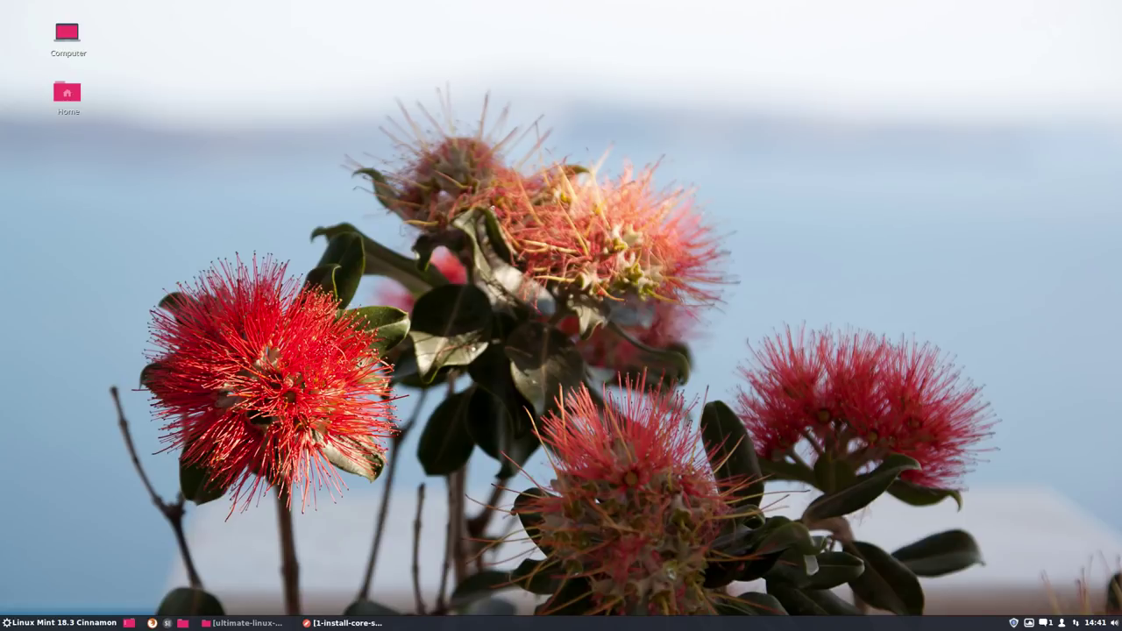
click(344, 623)
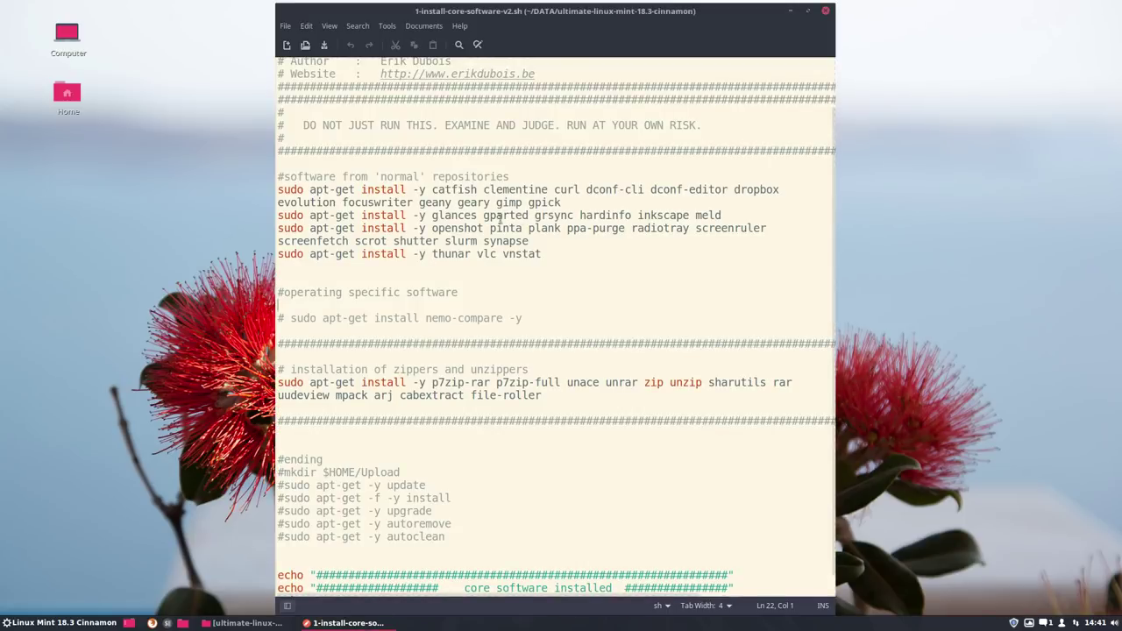
Start Plank by searching 'plan' in the Cinnamon menu, then minimise the script editor.
drag(682, 13, 907, 138)
click(63, 621)
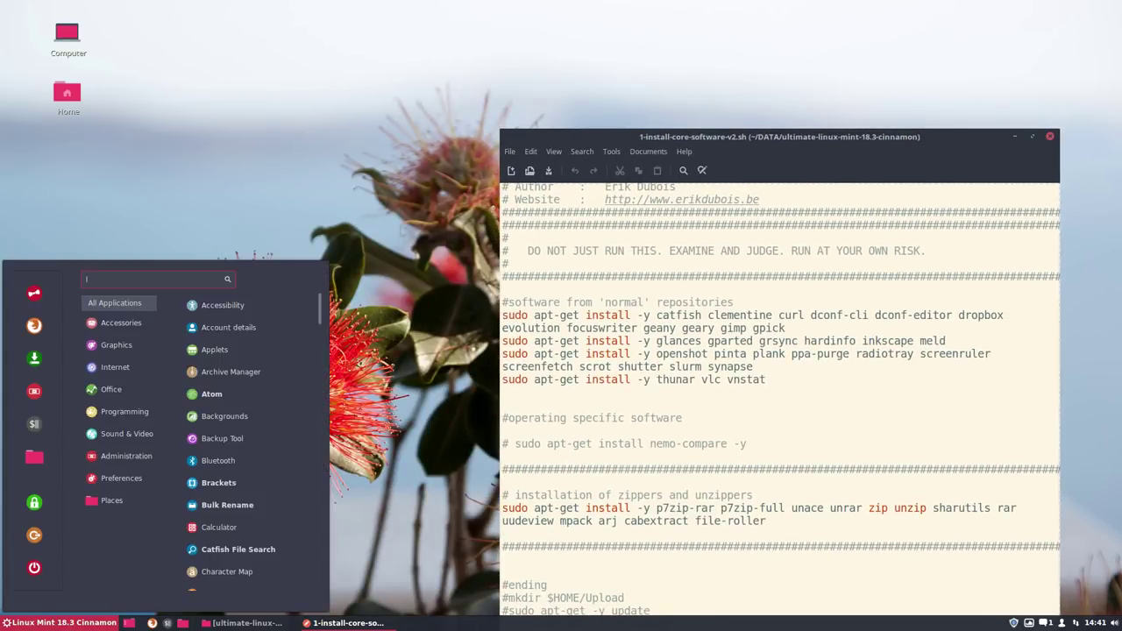
text(plank)
key(Return)
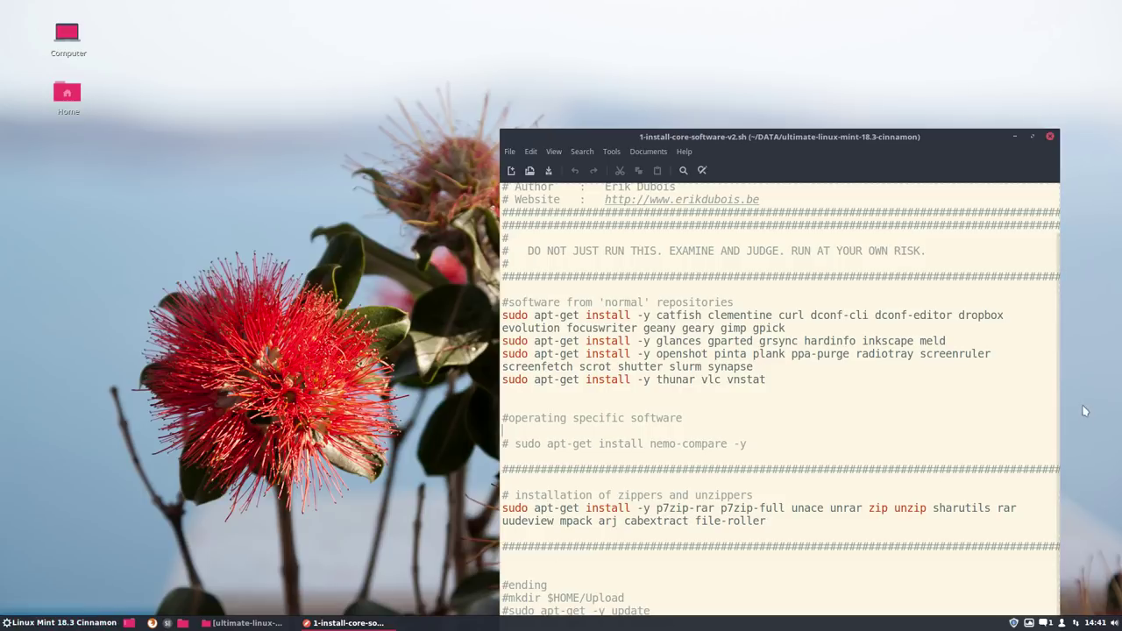
click(1015, 136)
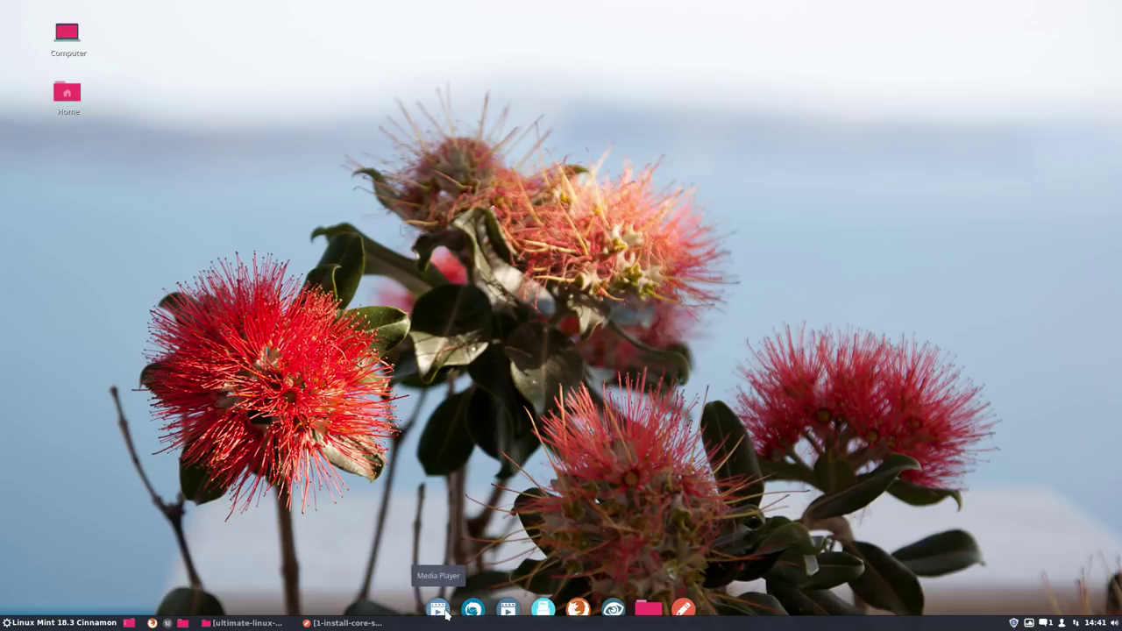
right_click(445, 614)
In Plank preferences, move the dock to the top and enable icon zoom.
click(496, 567)
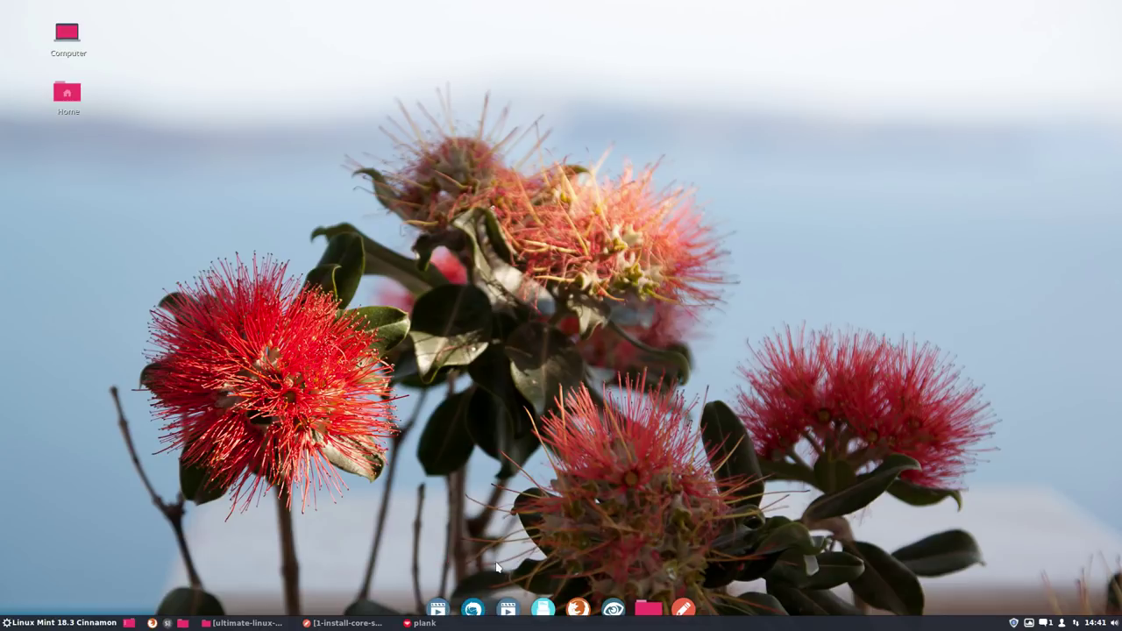
click(497, 270)
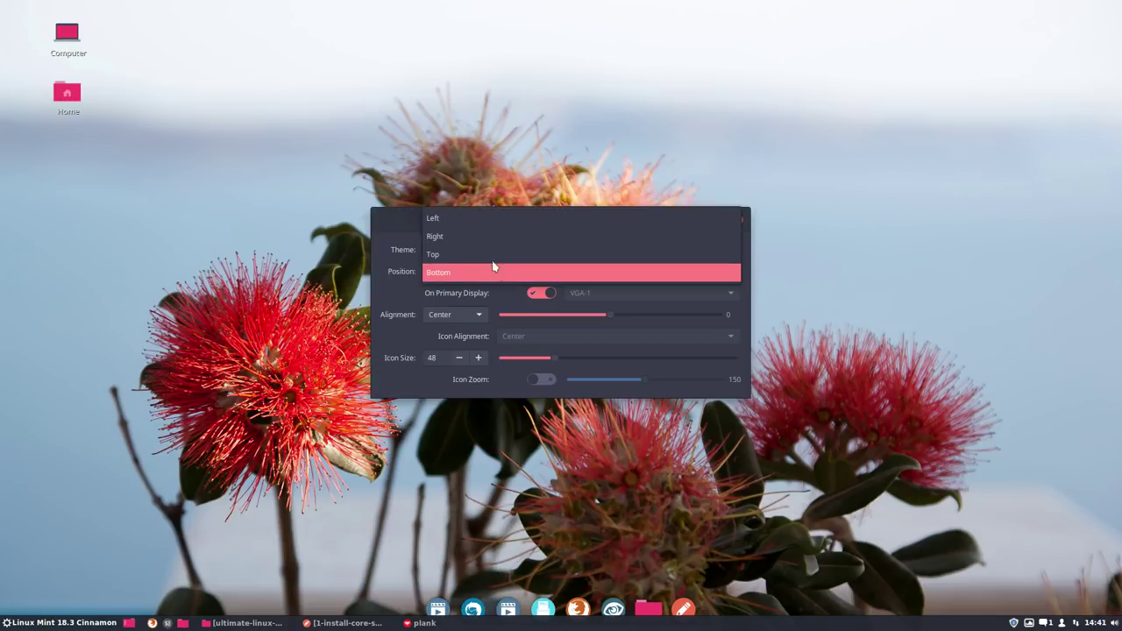
click(496, 255)
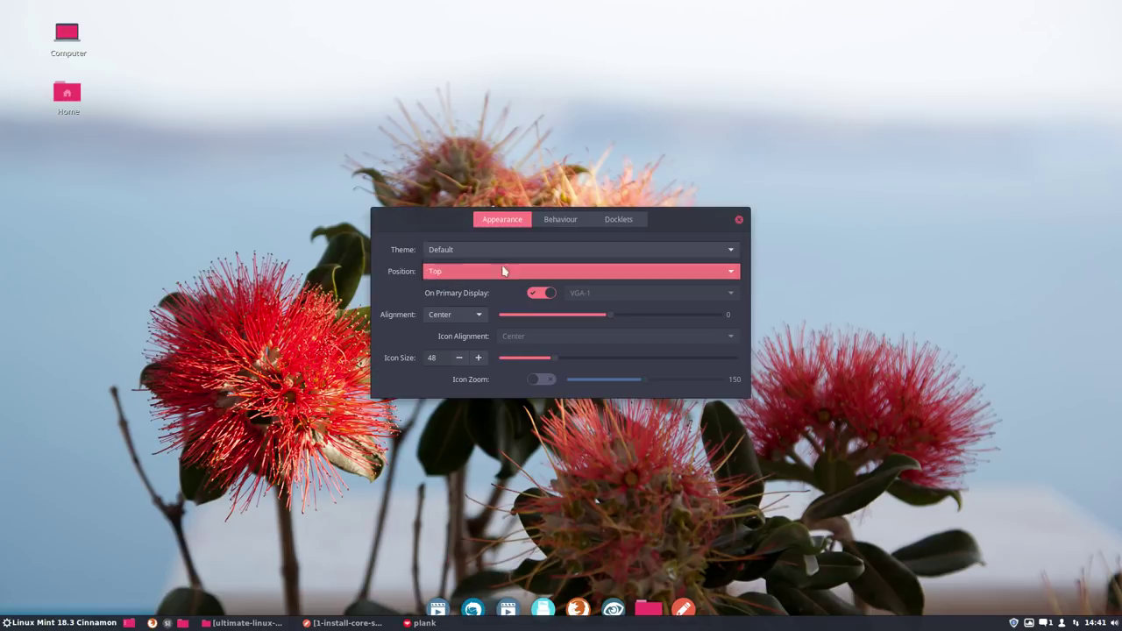
click(542, 380)
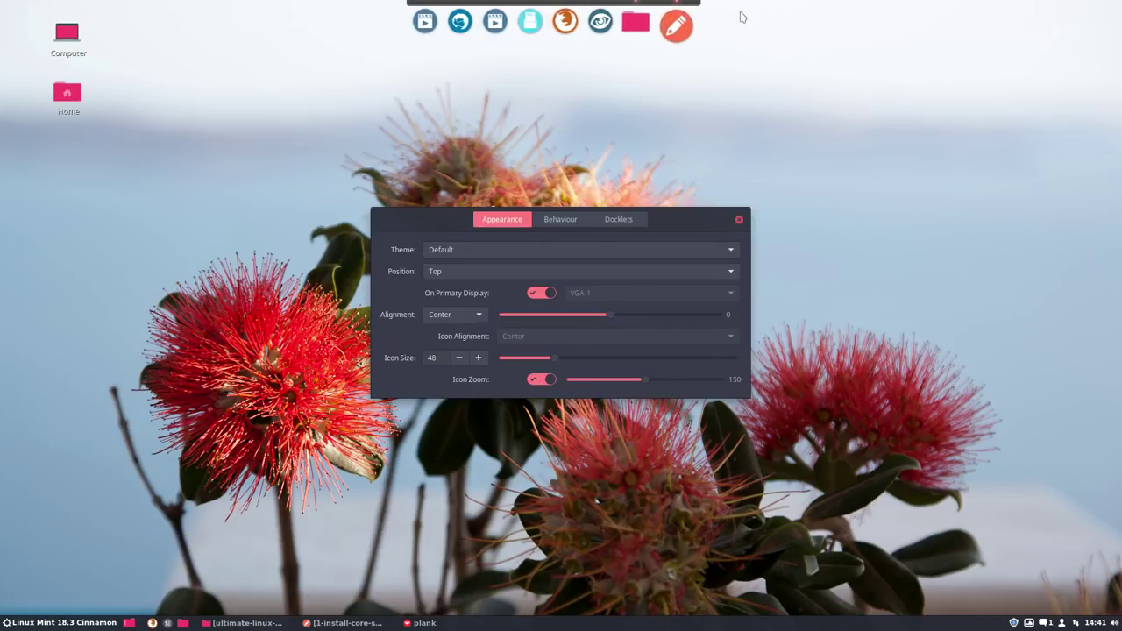
click(535, 377)
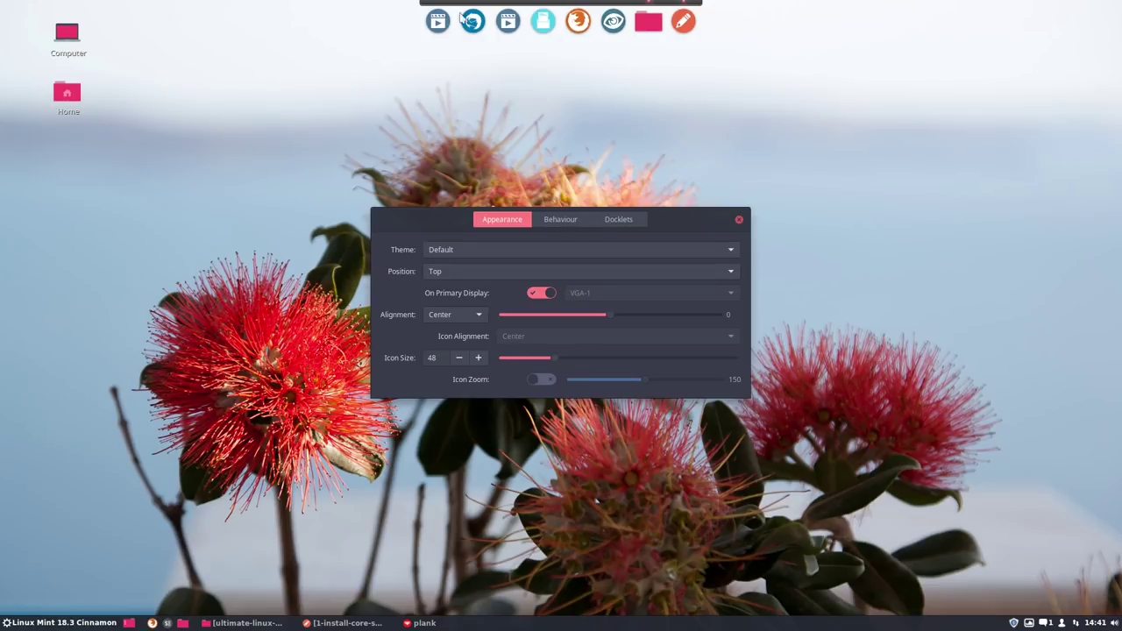
click(541, 378)
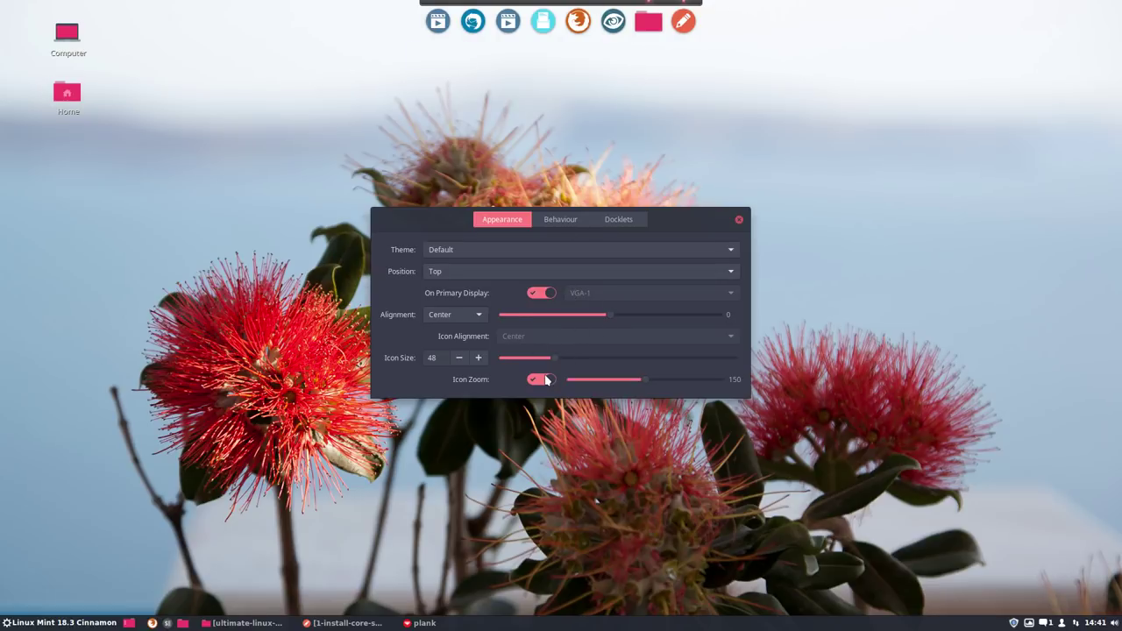
Preview the dock themes, settle on the dark Arc theme, and close the preferences.
click(476, 250)
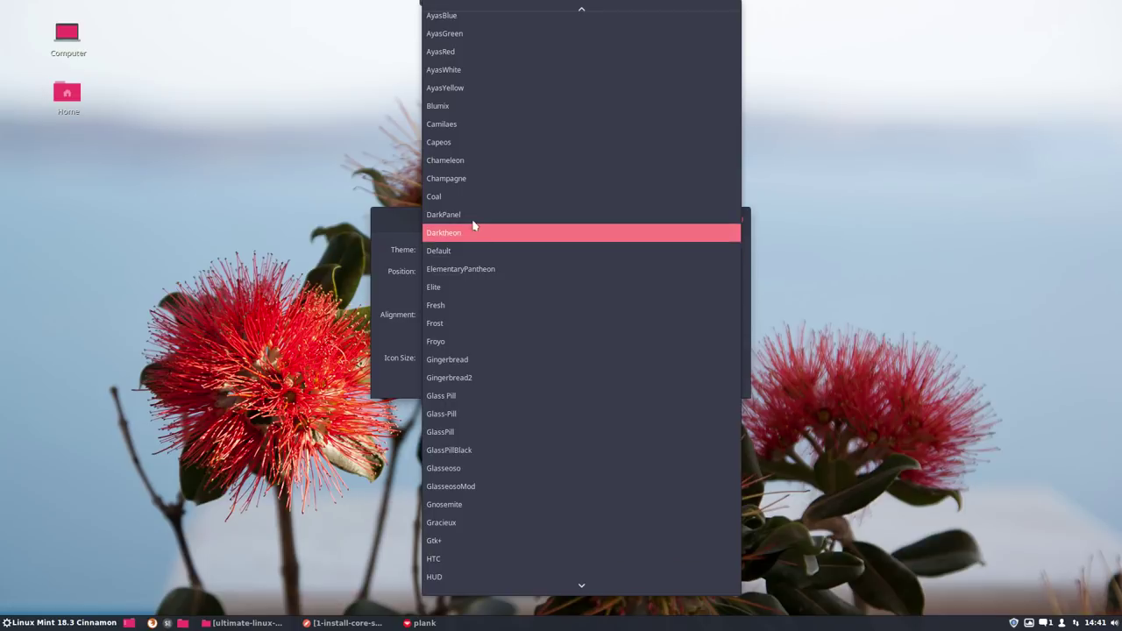
click(473, 219)
key(Up)
key(Up)
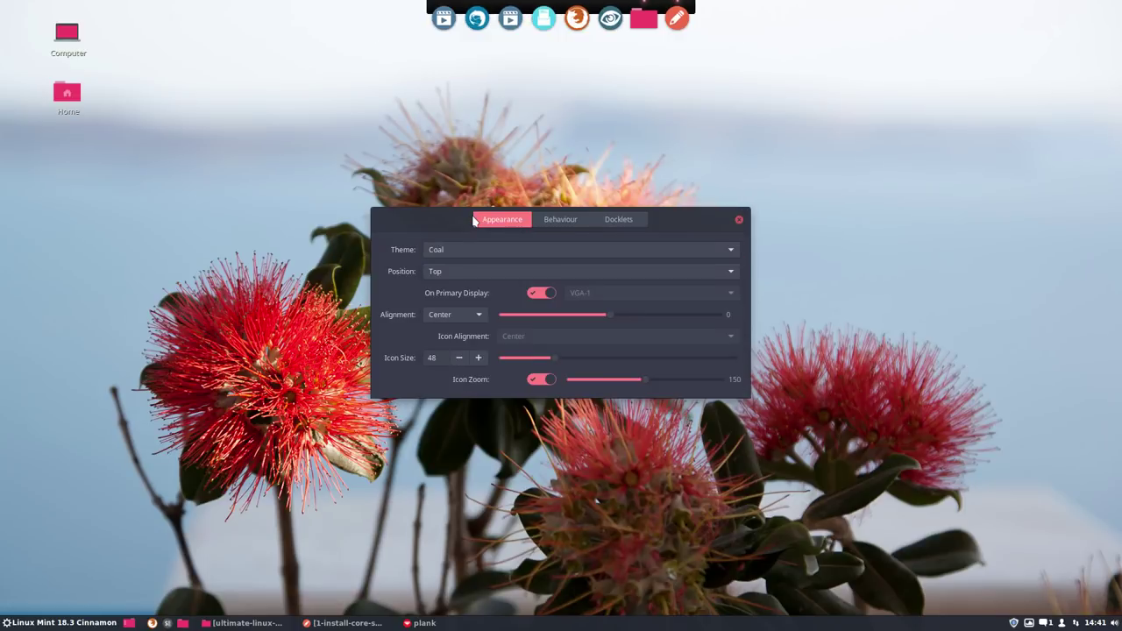
key(Up)
key(Up)
key(Up)
key(Up)
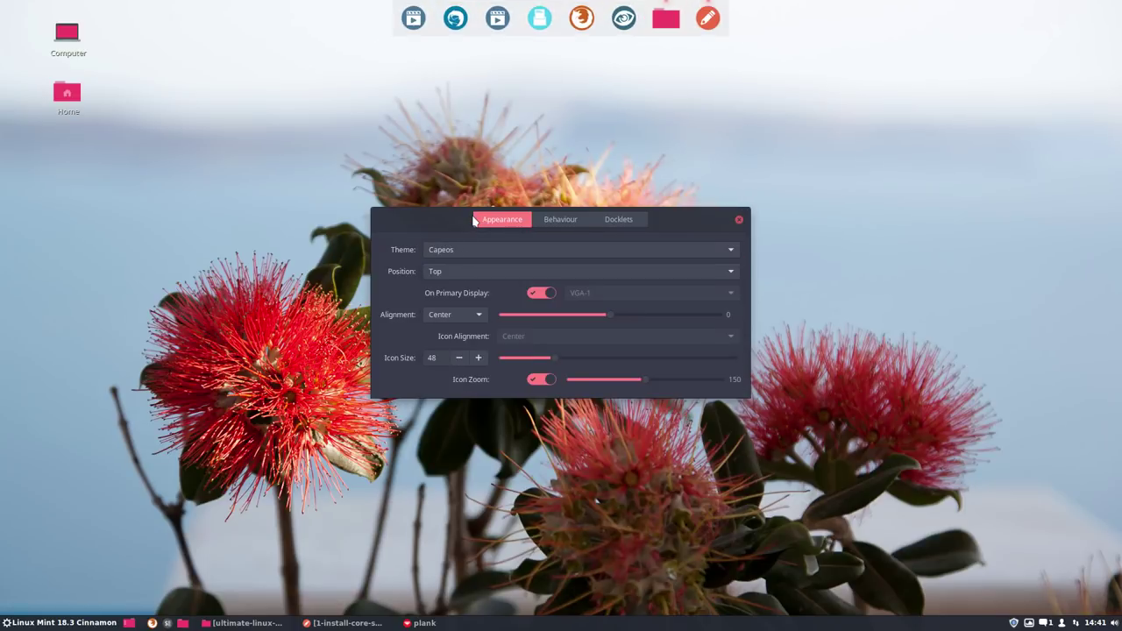
key(Up)
key(Up)
key(Up)
key(Up)
key(Up)
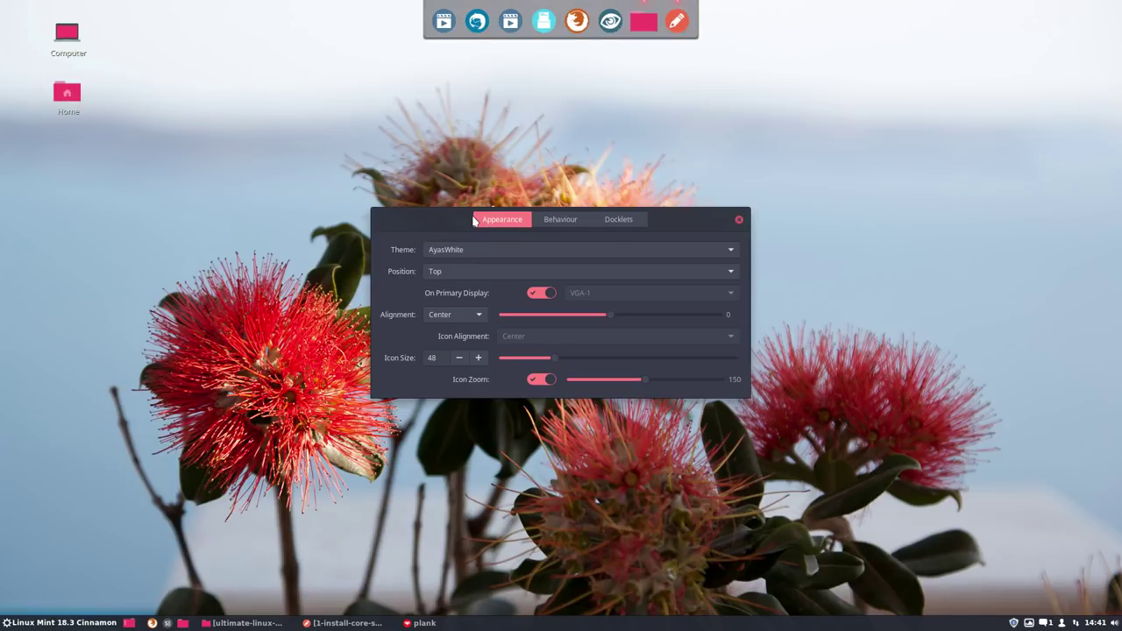
key(Up)
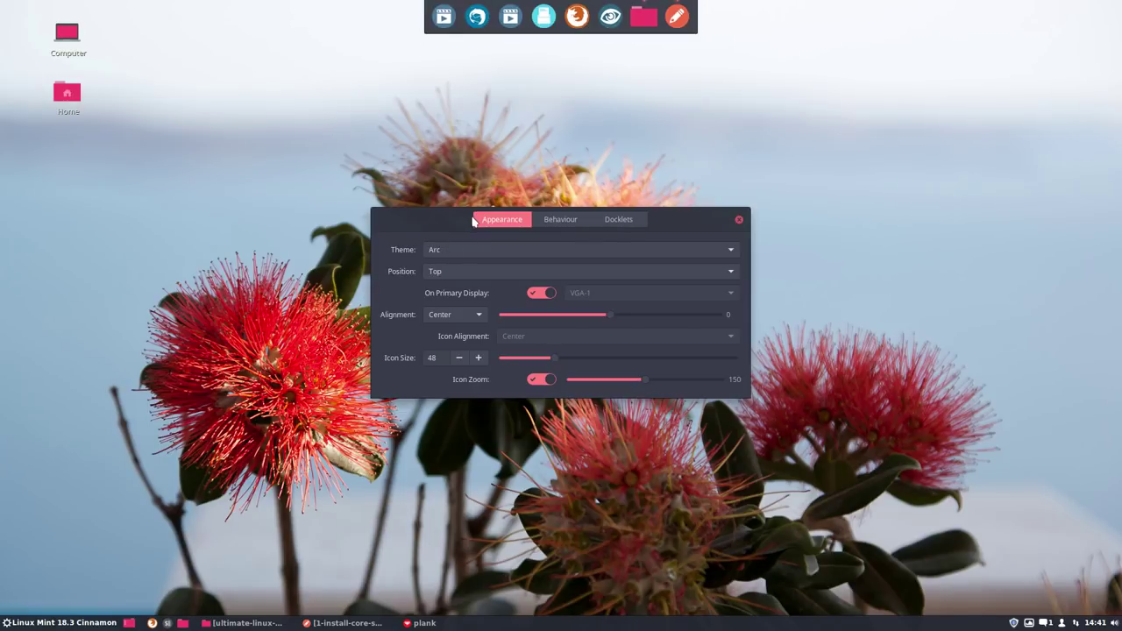
click(739, 221)
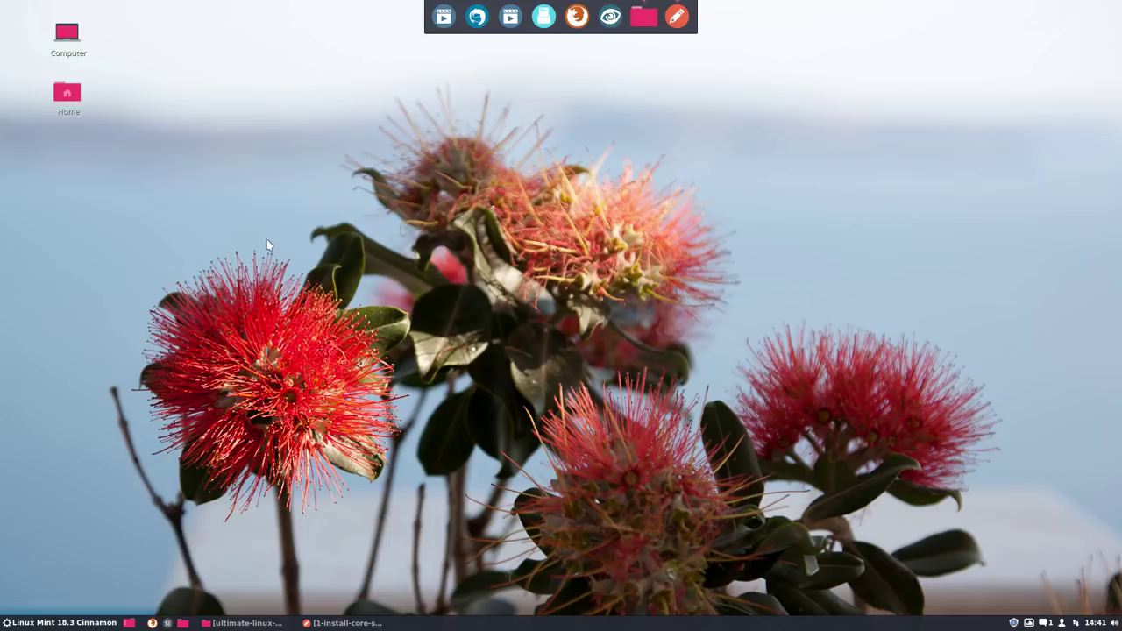
Pin the file manager and text editor to the dock and restore the script editor.
right_click(644, 16)
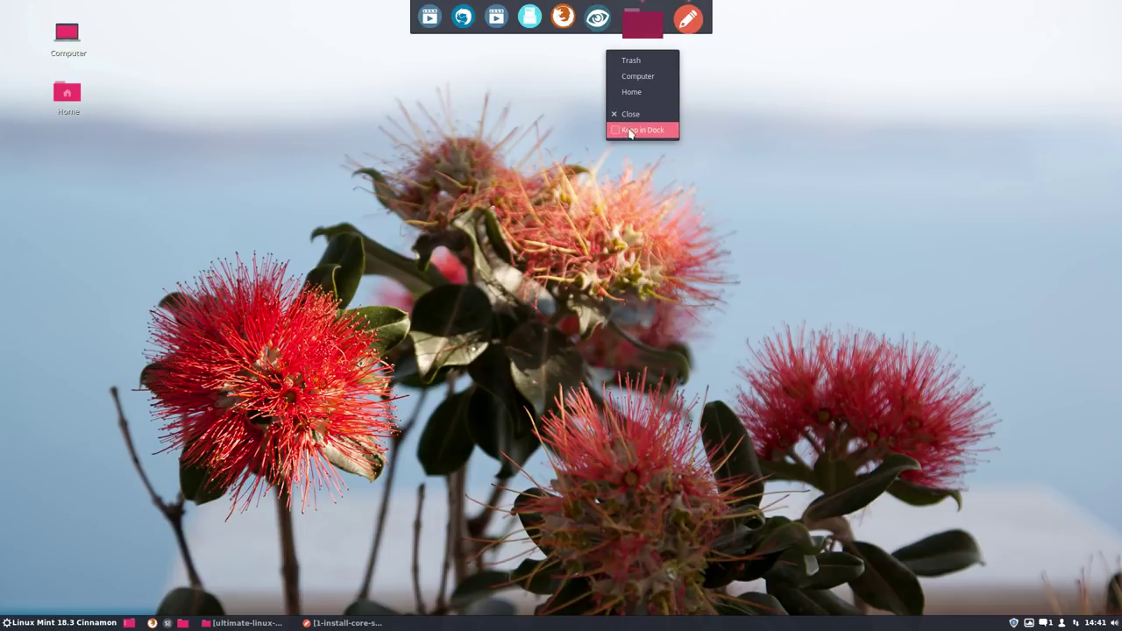
click(629, 131)
right_click(676, 21)
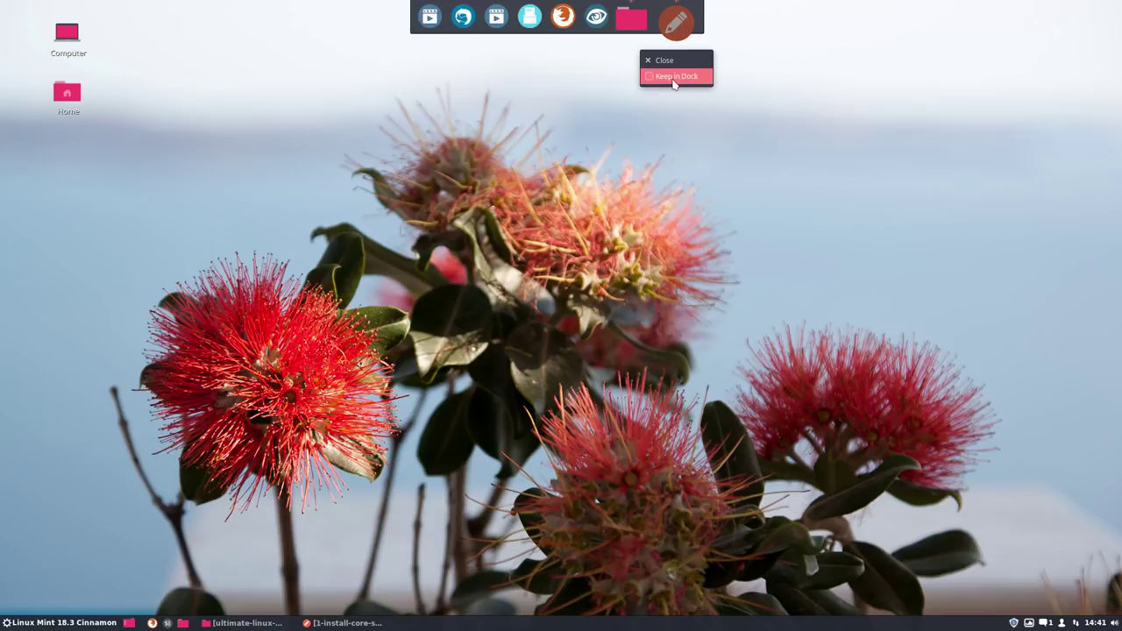
click(674, 78)
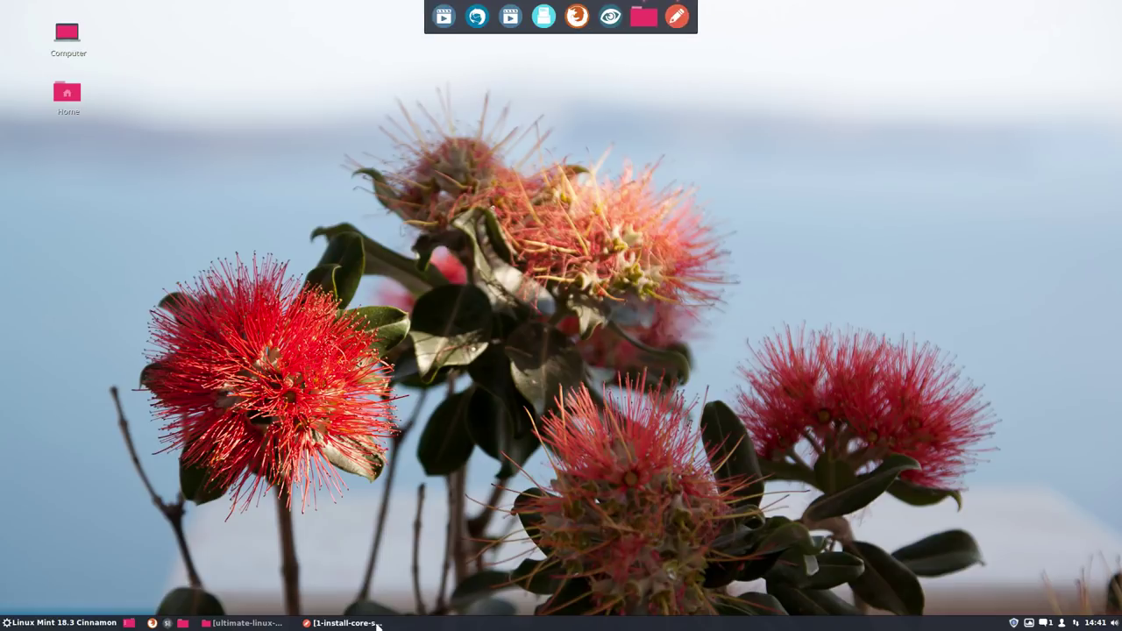
click(377, 624)
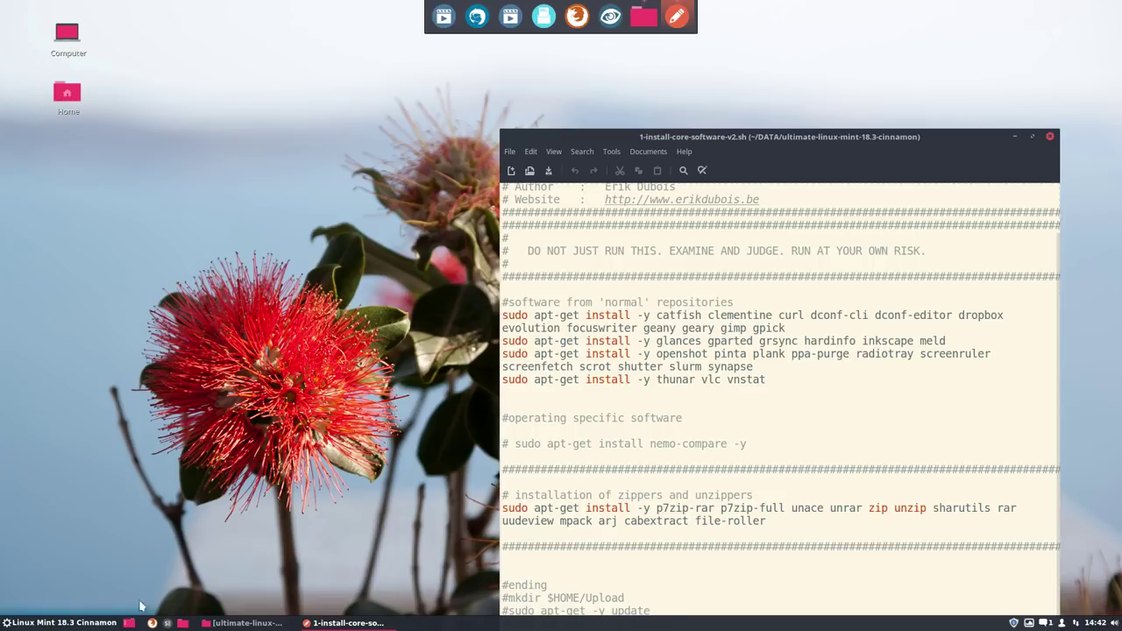
Launch Thunar File Manager from the menu with 'thu', then close it.
click(63, 623)
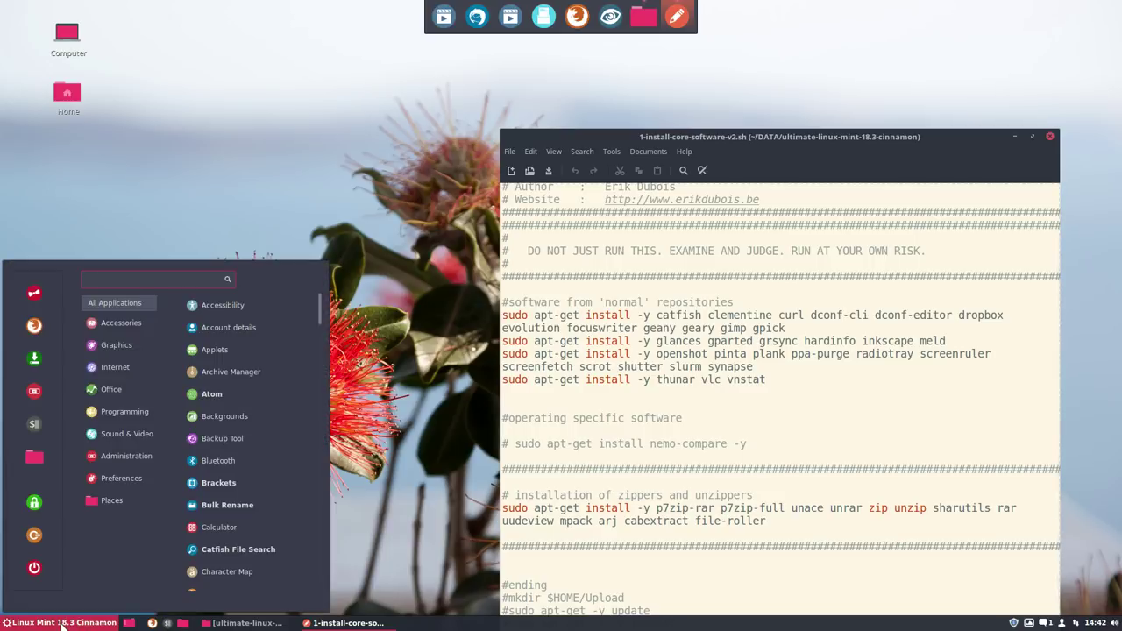
text(thuna)
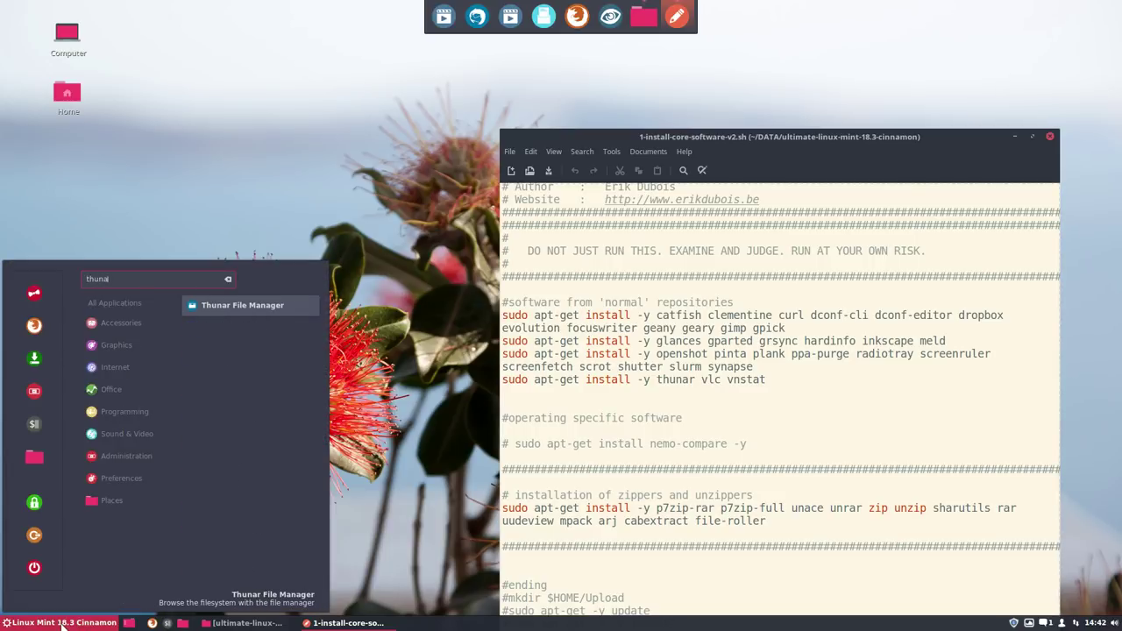
key(Return)
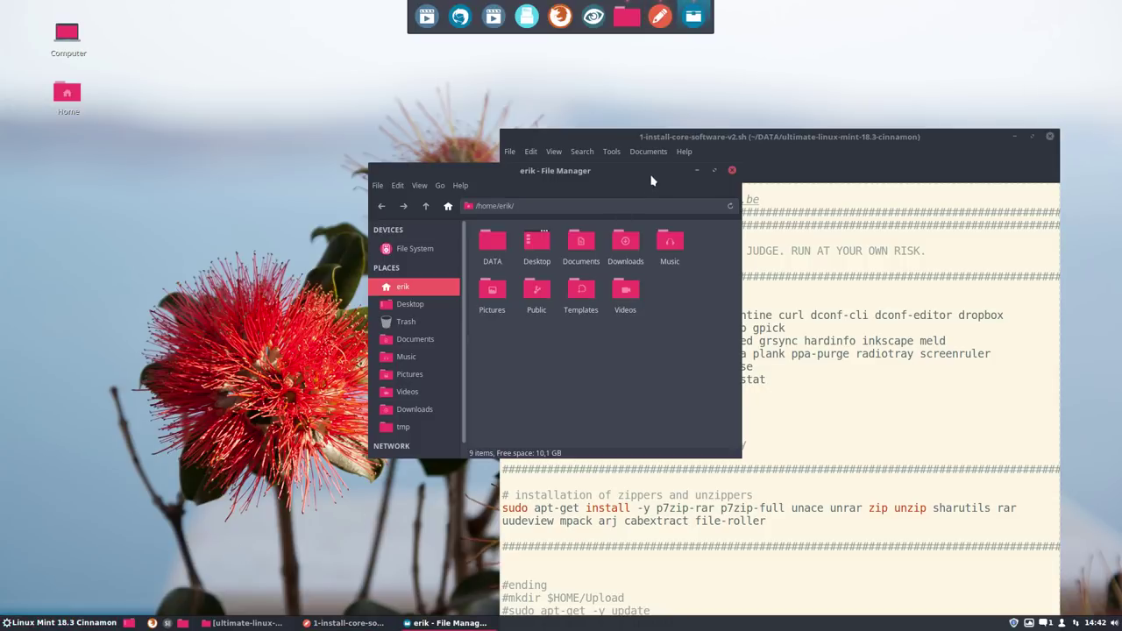
drag(604, 173, 421, 195)
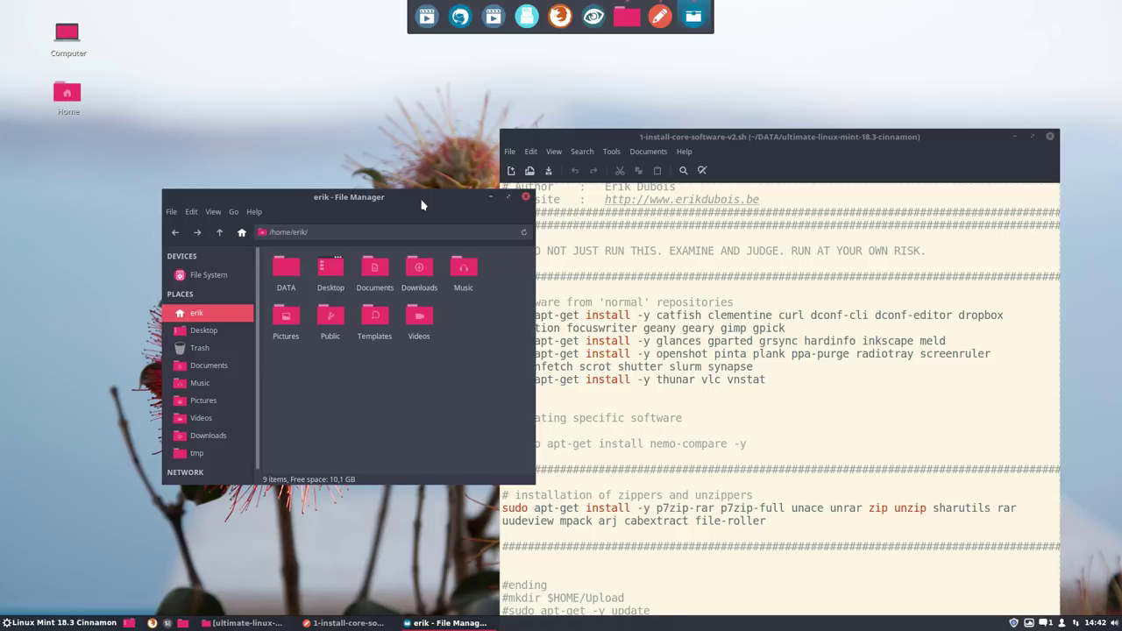
click(525, 196)
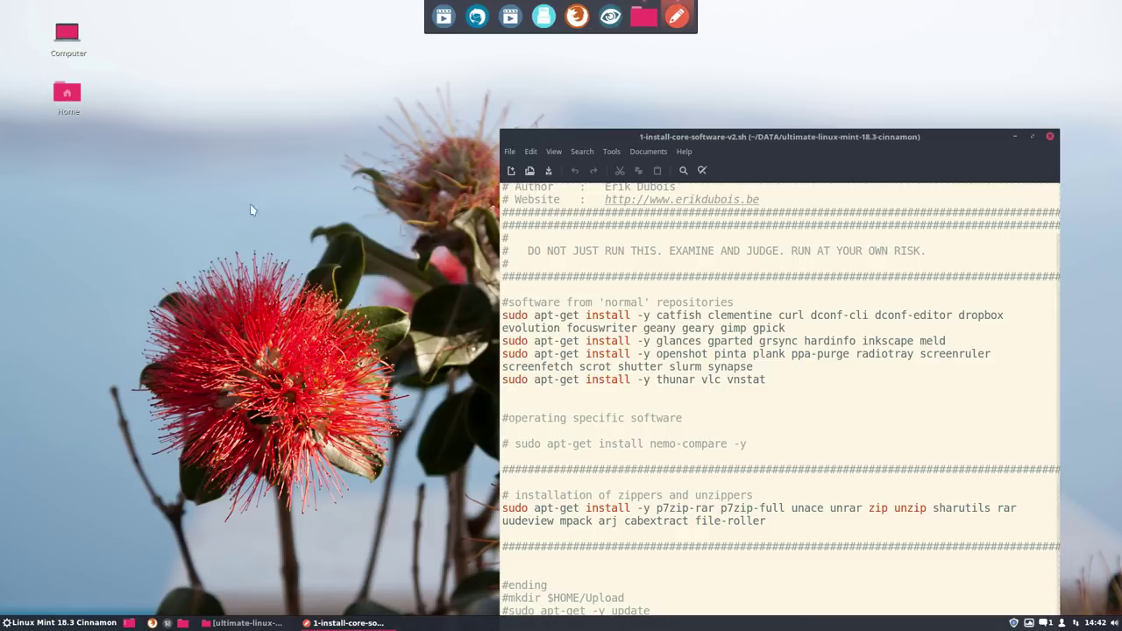
Open Home from the desktop icon and check About Nemo shows version 3.6.4.
double_click(67, 93)
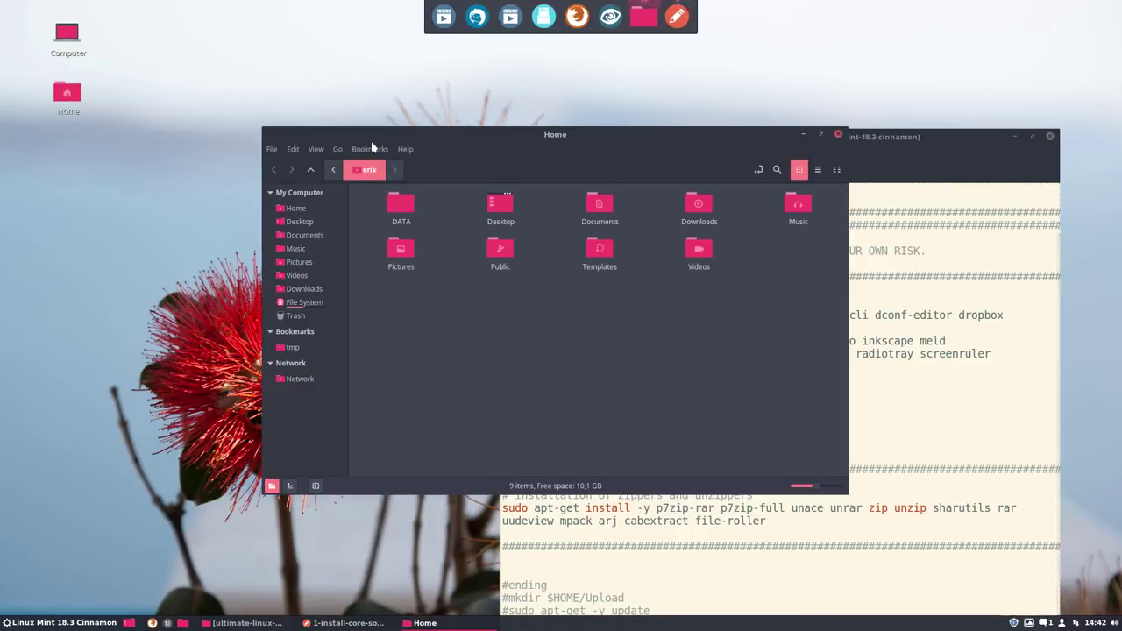
click(405, 150)
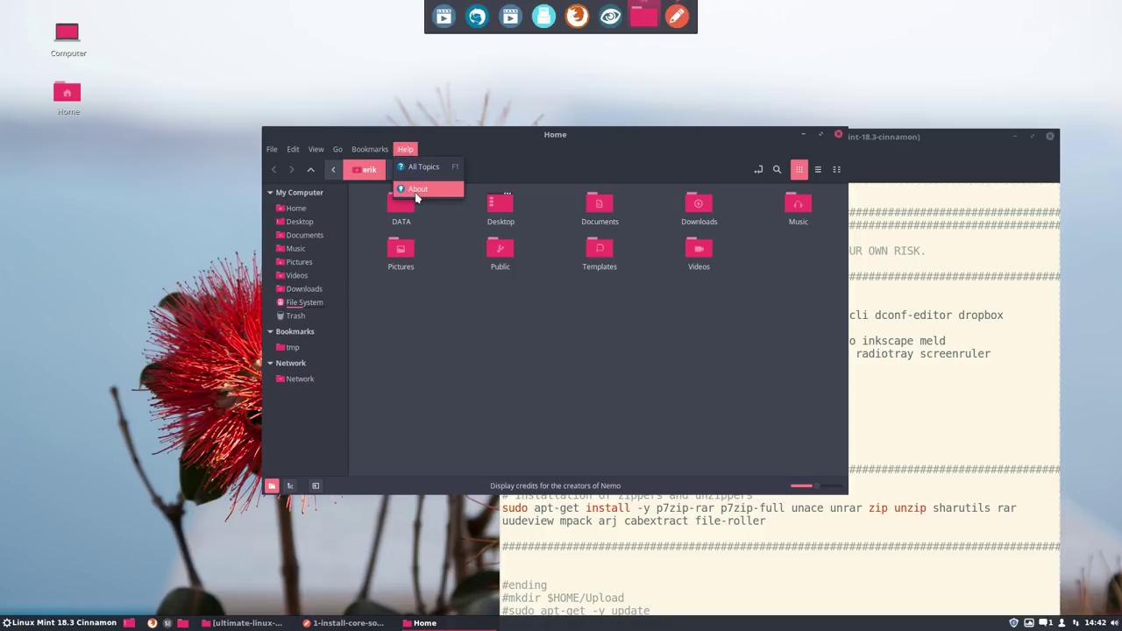
click(416, 192)
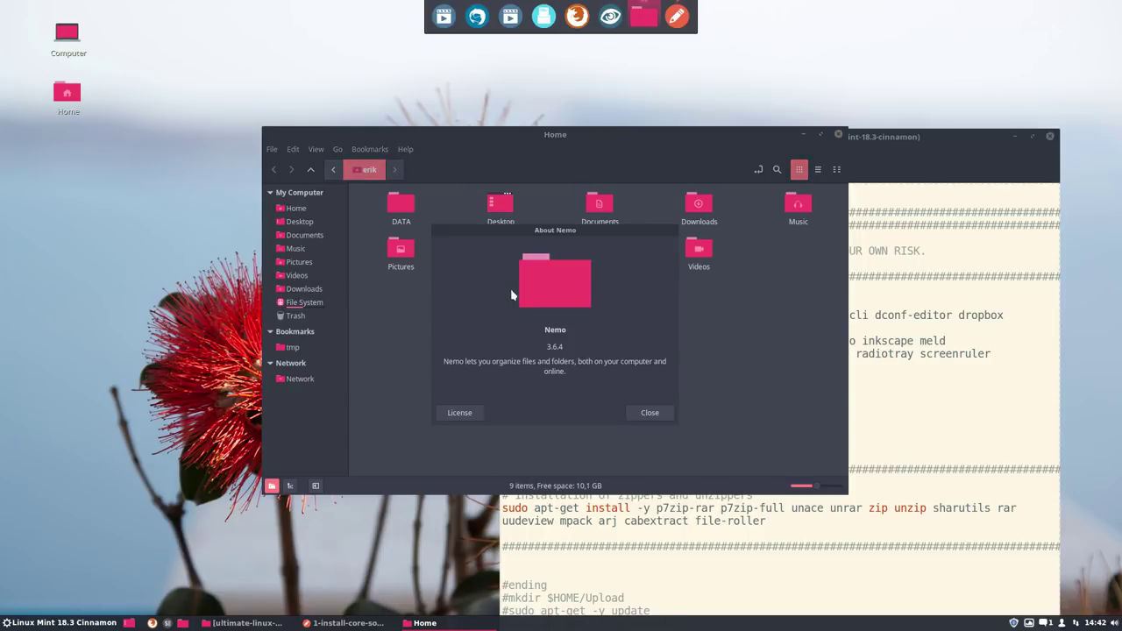
click(642, 415)
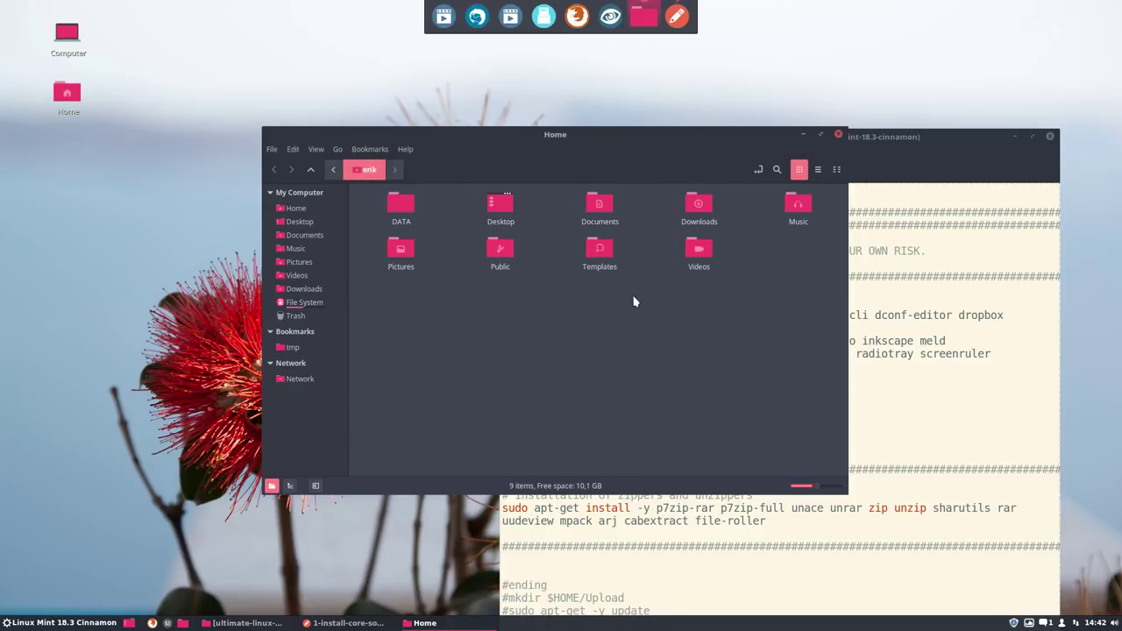
click(293, 149)
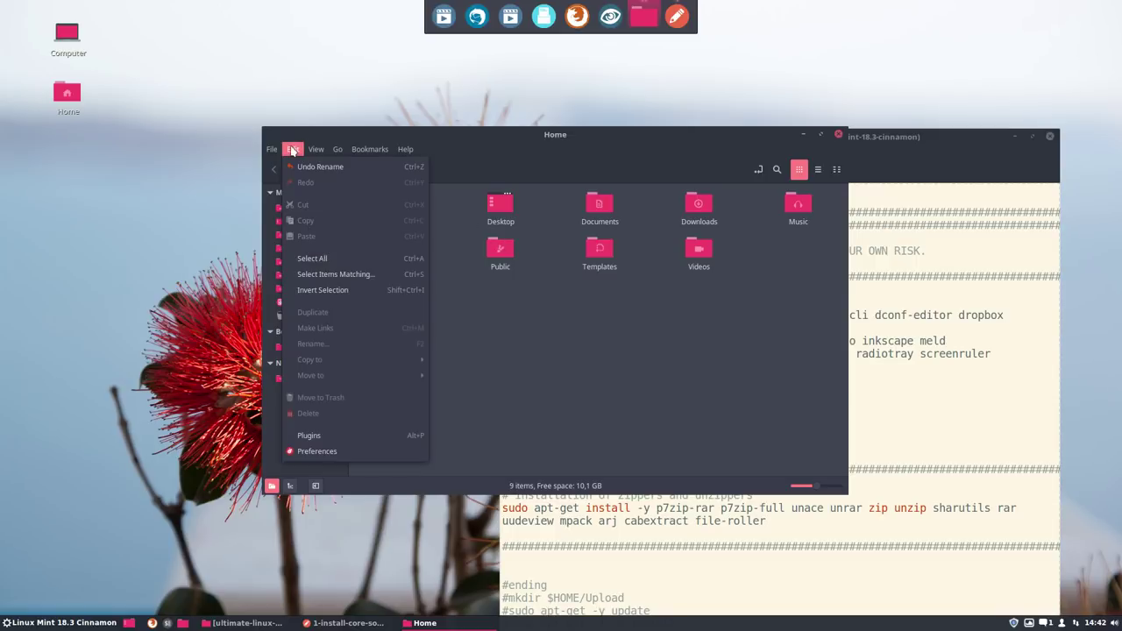
click(335, 450)
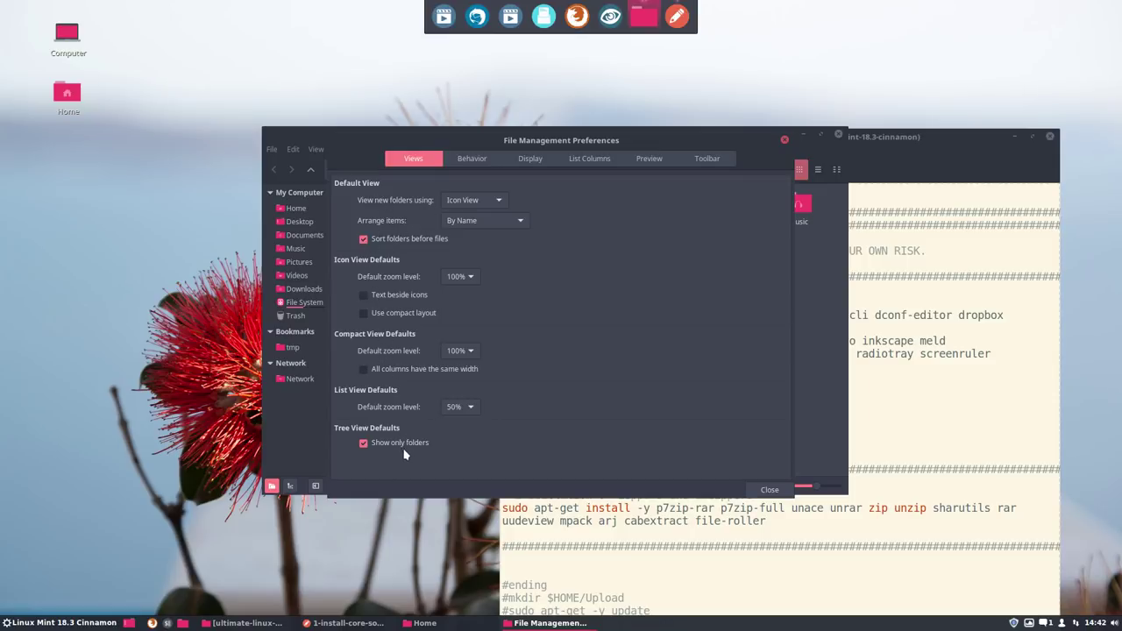
click(473, 160)
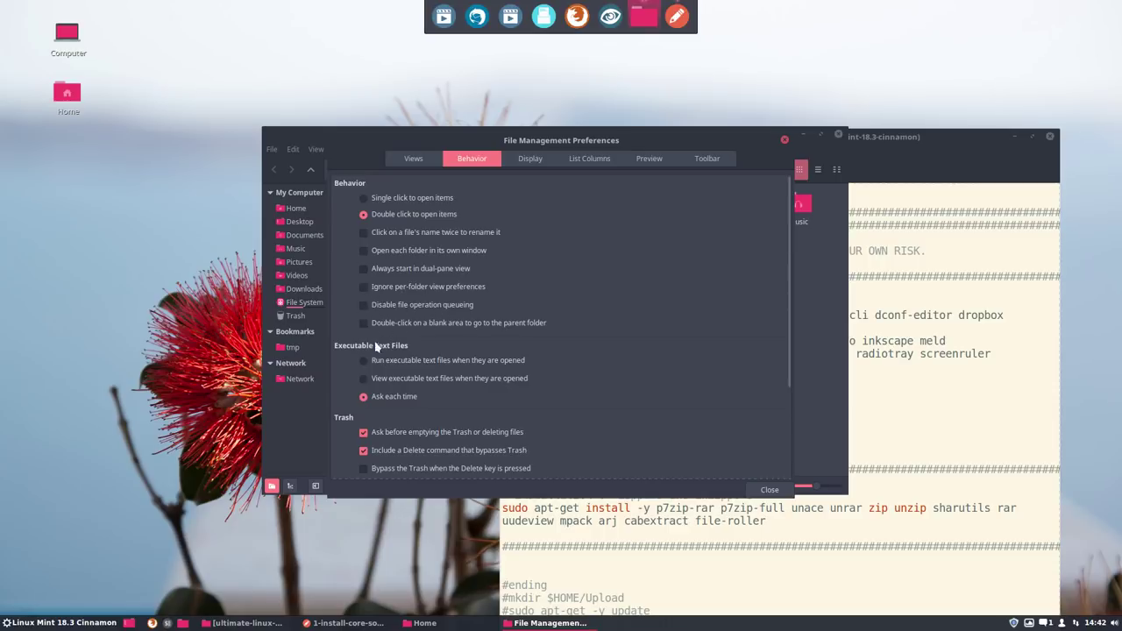
click(529, 162)
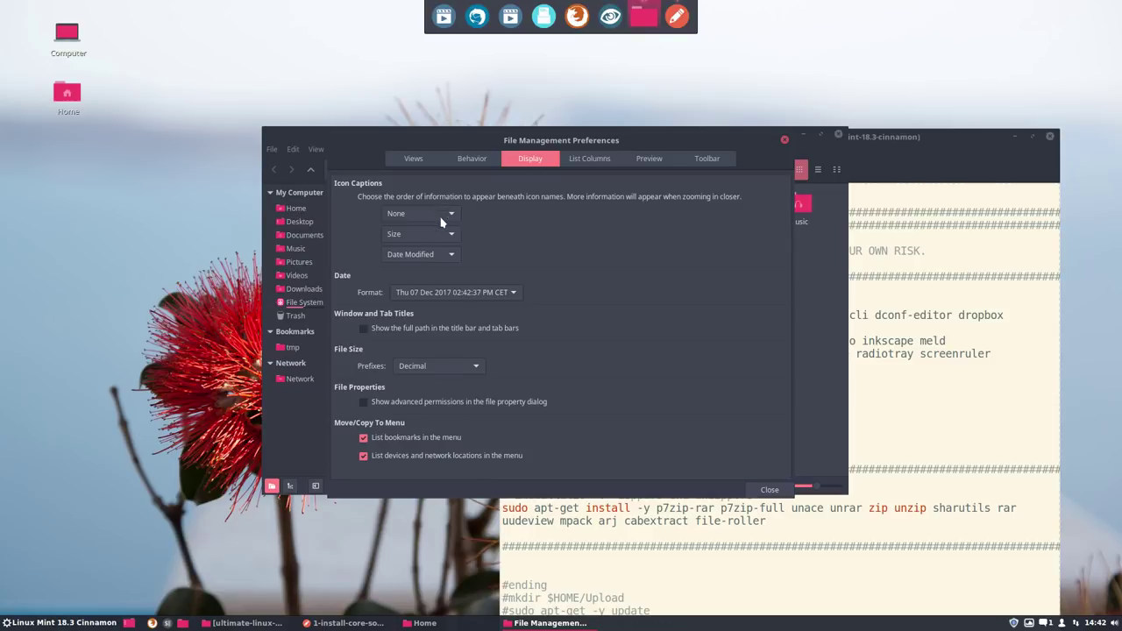
click(477, 296)
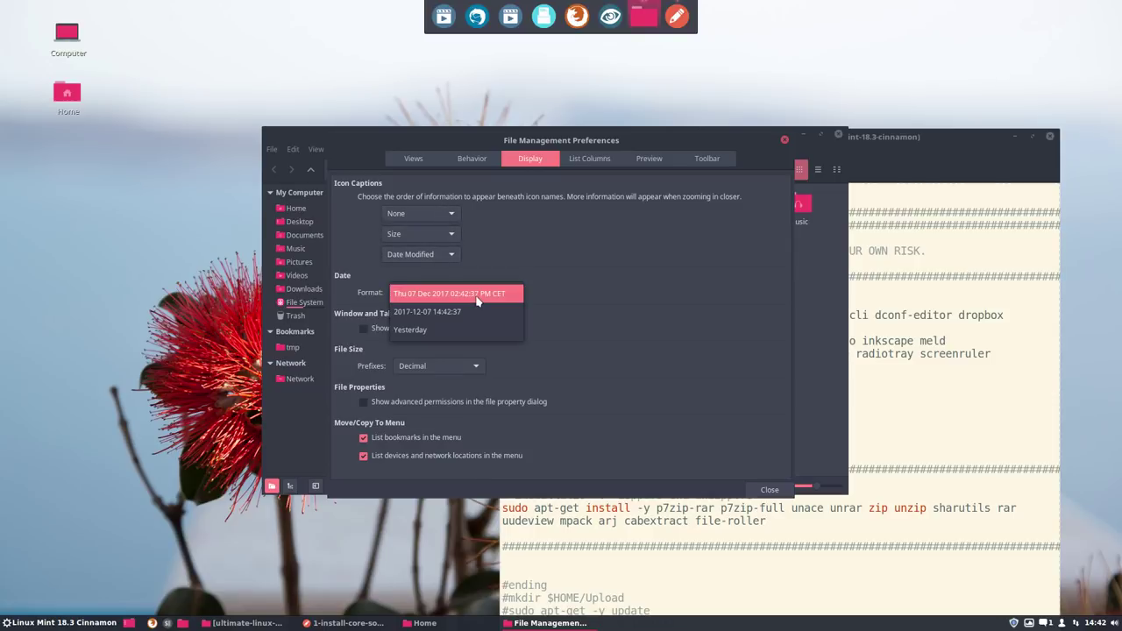
click(450, 311)
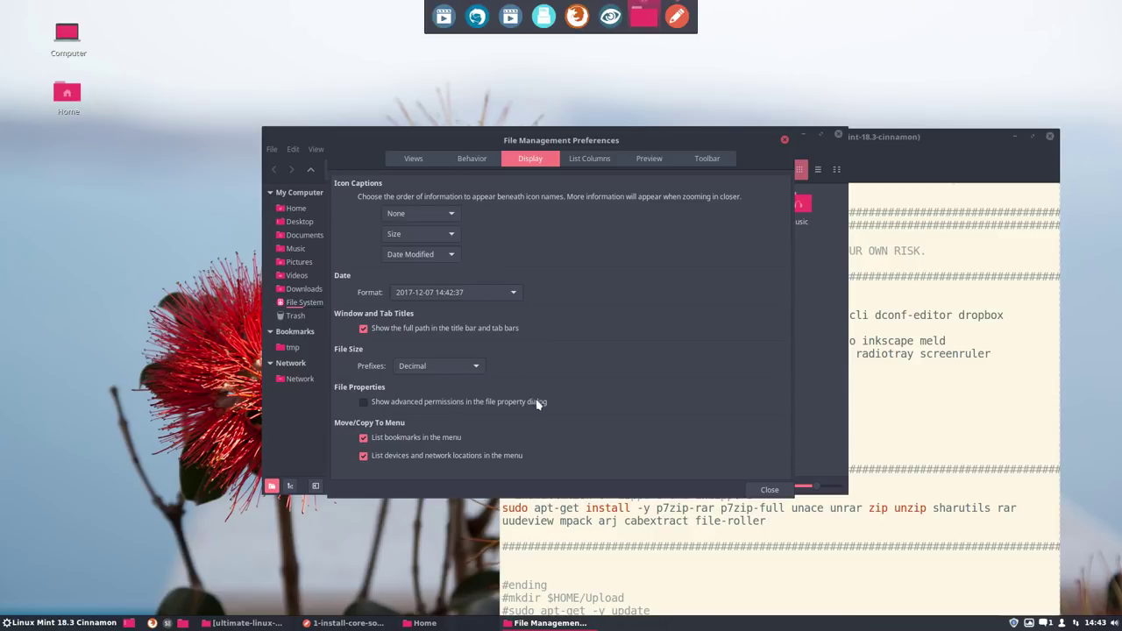
click(590, 159)
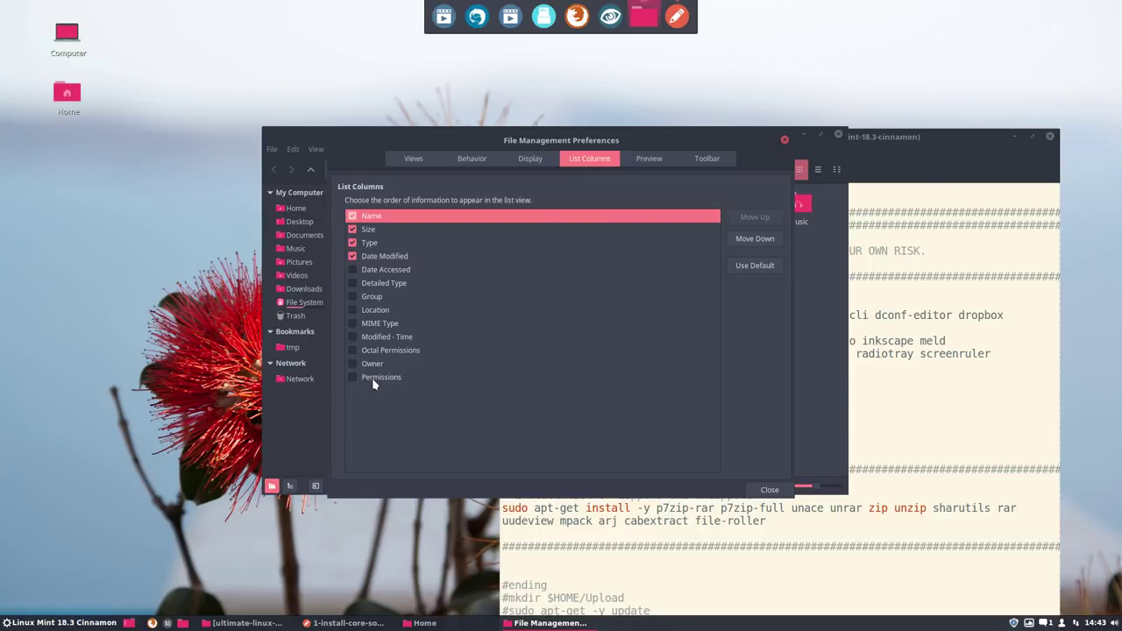
click(353, 351)
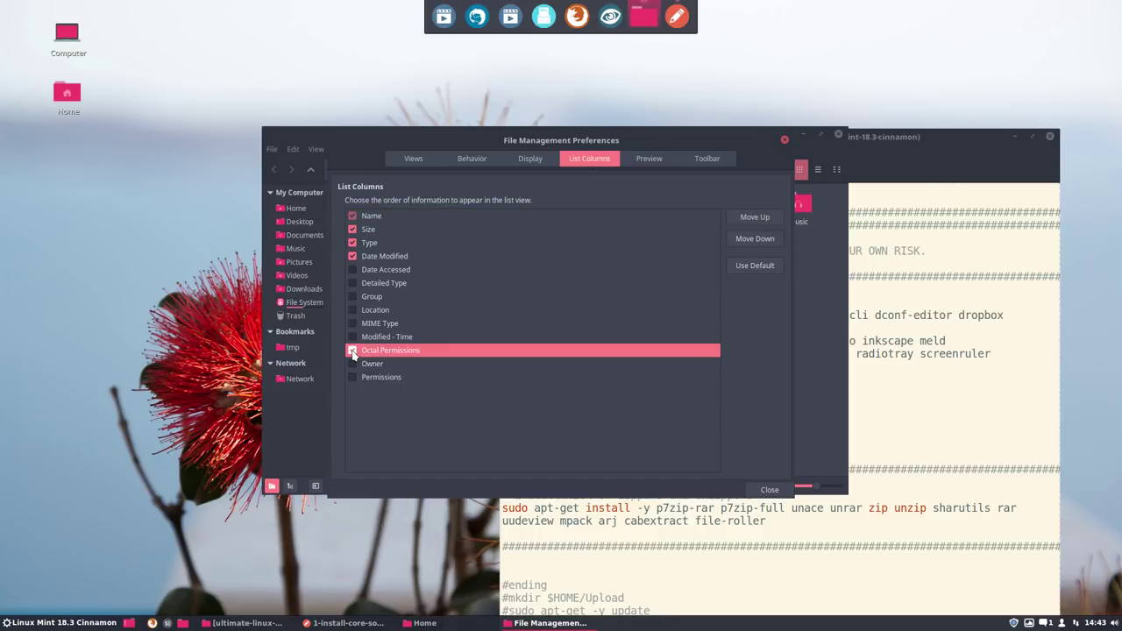
Add computer, open-in-terminal and new-folder toolbar buttons, then close the preferences.
click(649, 159)
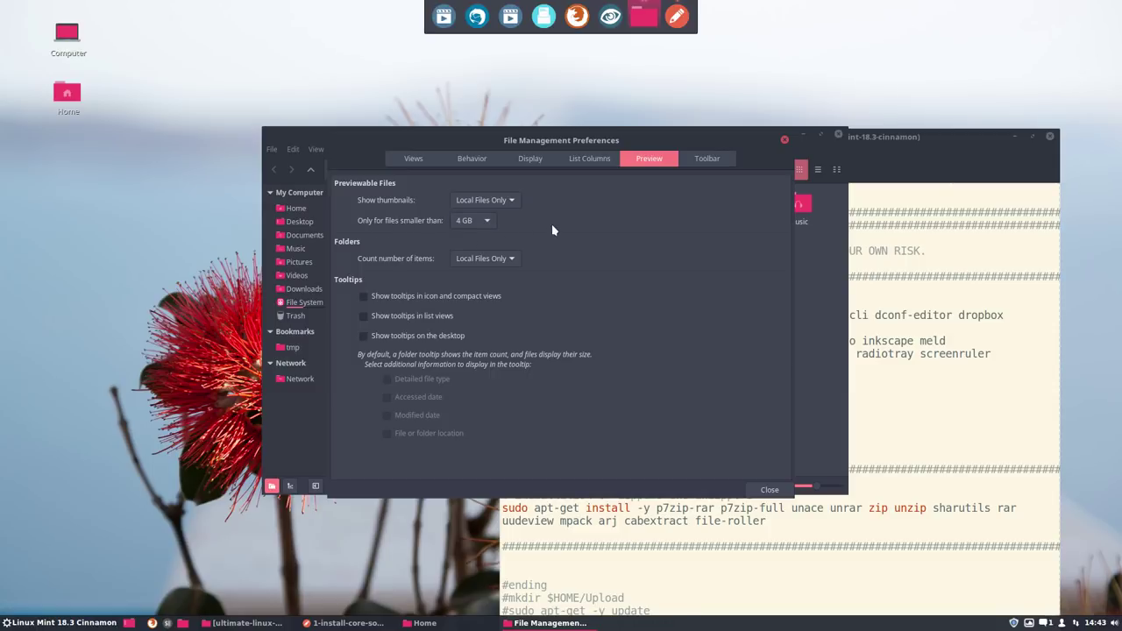
click(706, 162)
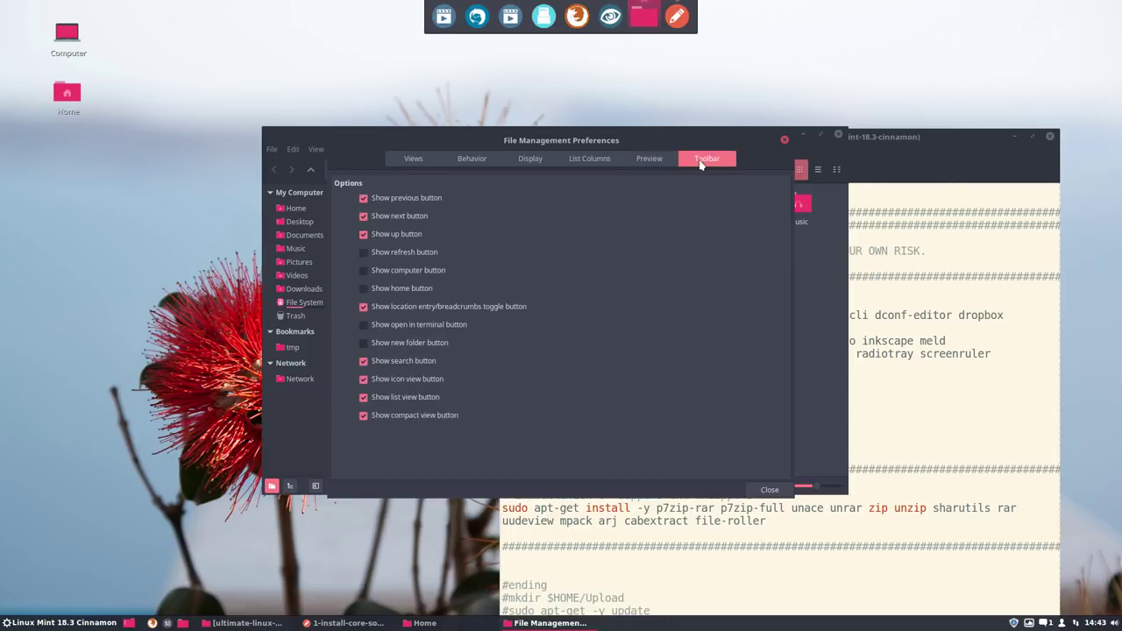
click(361, 271)
click(363, 325)
click(363, 343)
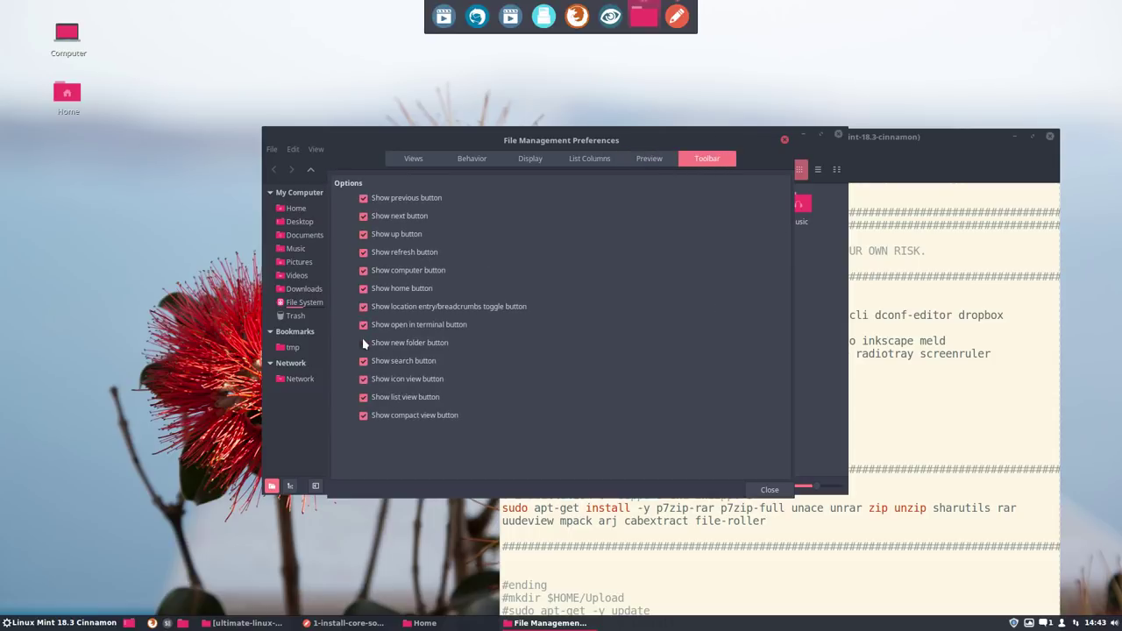
click(772, 493)
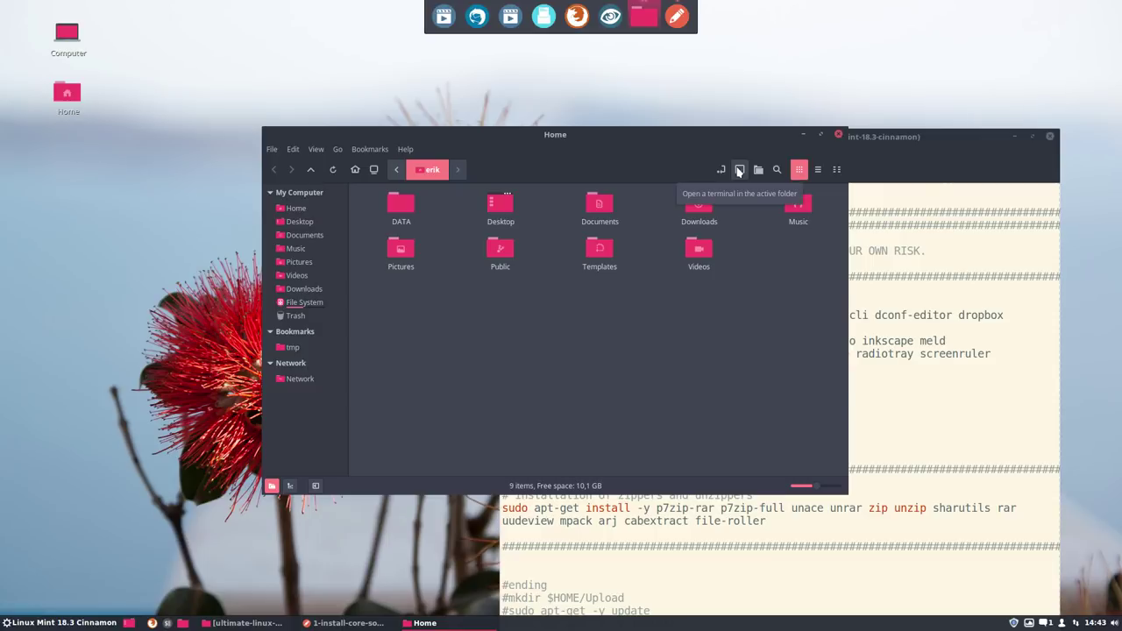
click(739, 170)
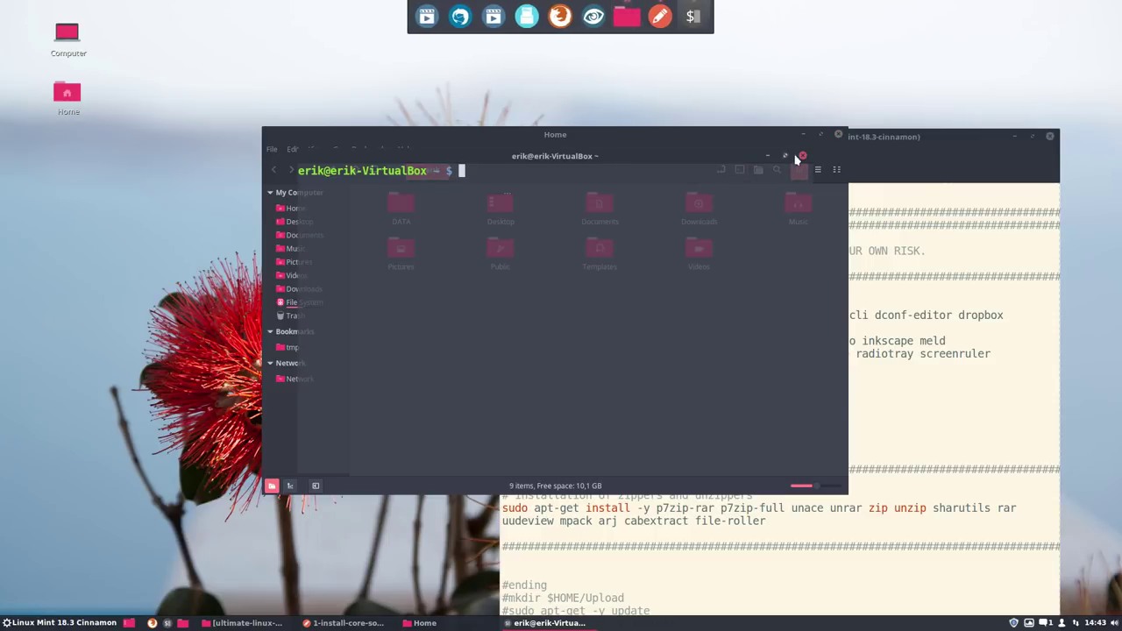
drag(742, 151, 569, 229)
text(sc)
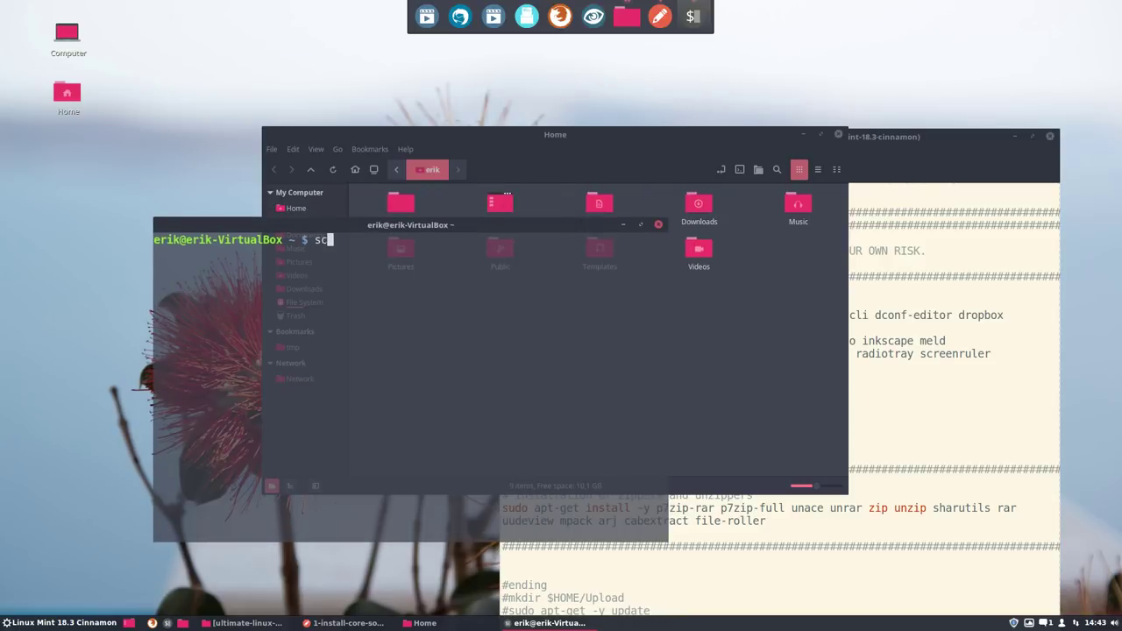
text(reenfetch)
key(Return)
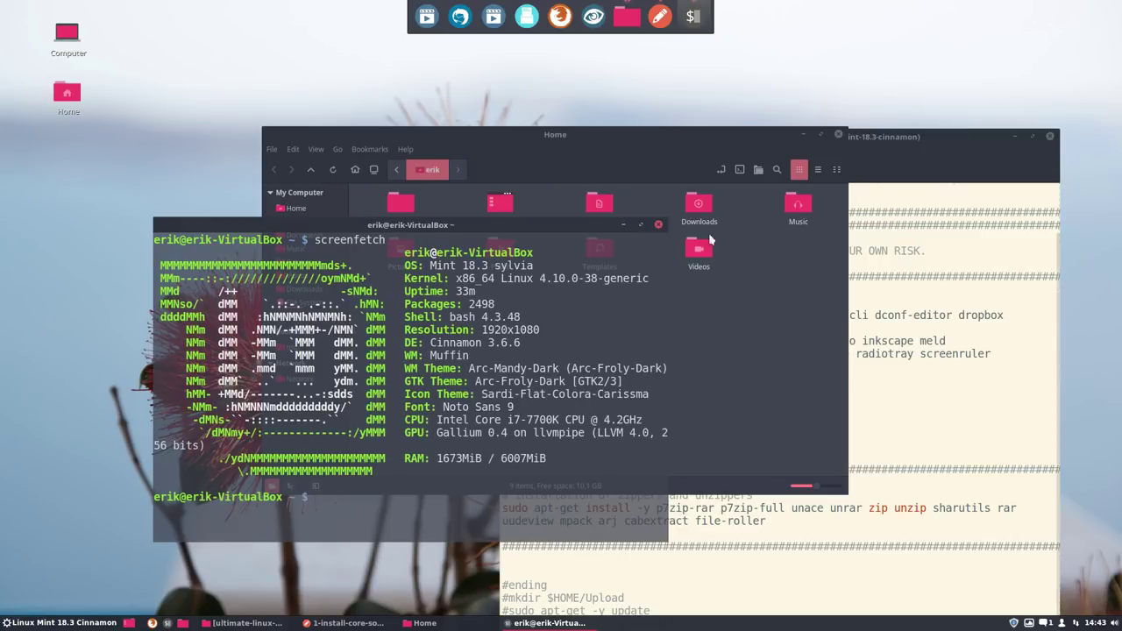
drag(659, 225, 693, 165)
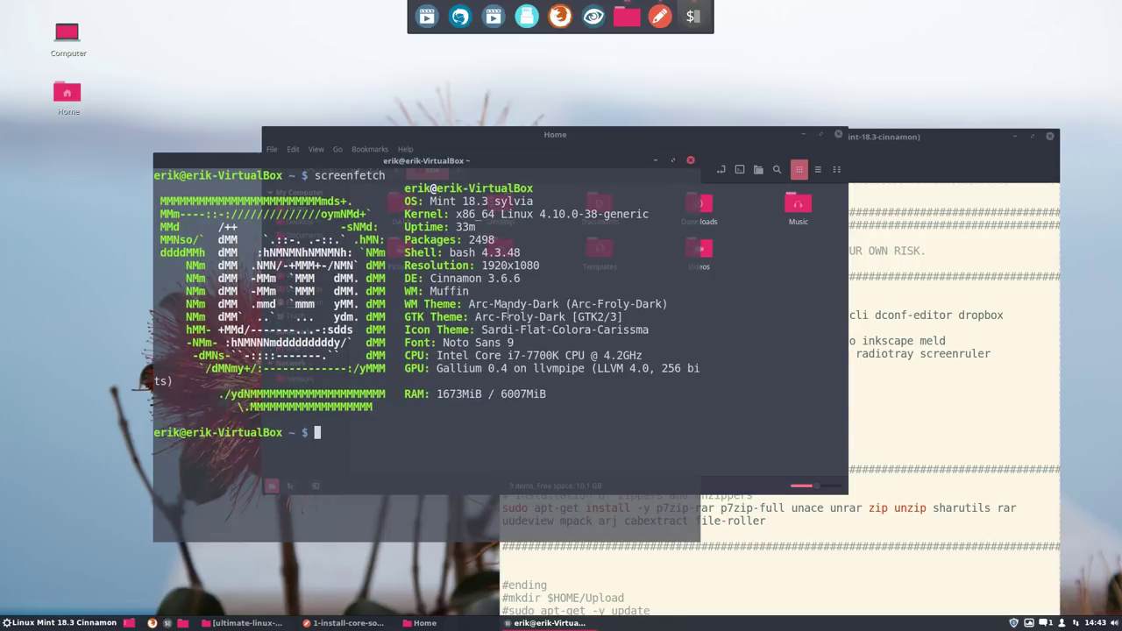
drag(471, 304, 560, 304)
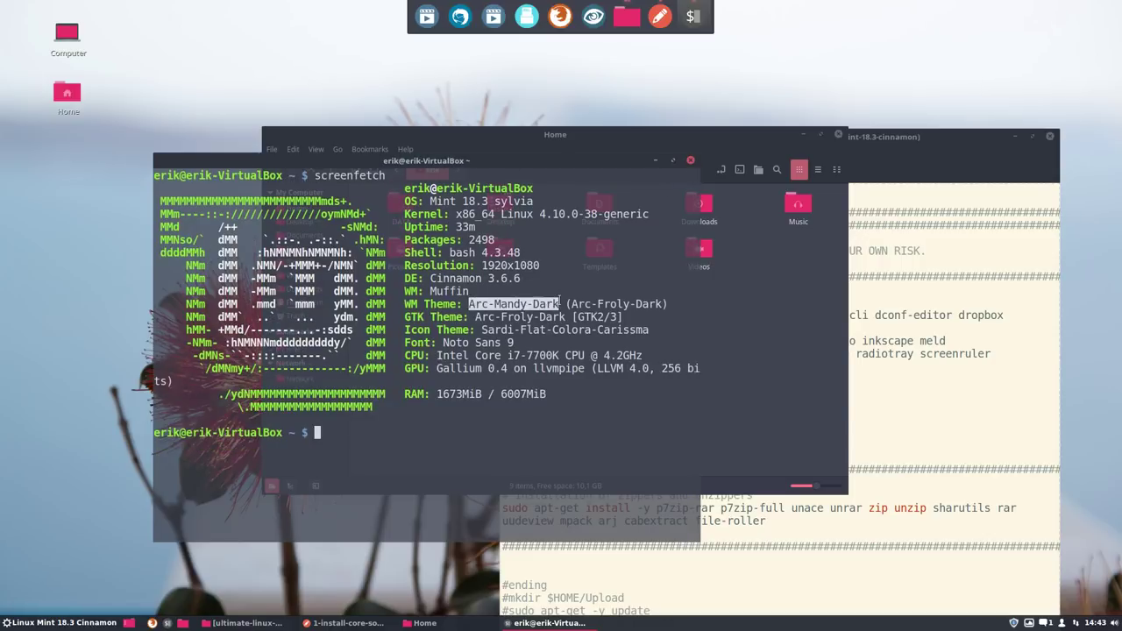
click(487, 330)
drag(487, 329, 700, 330)
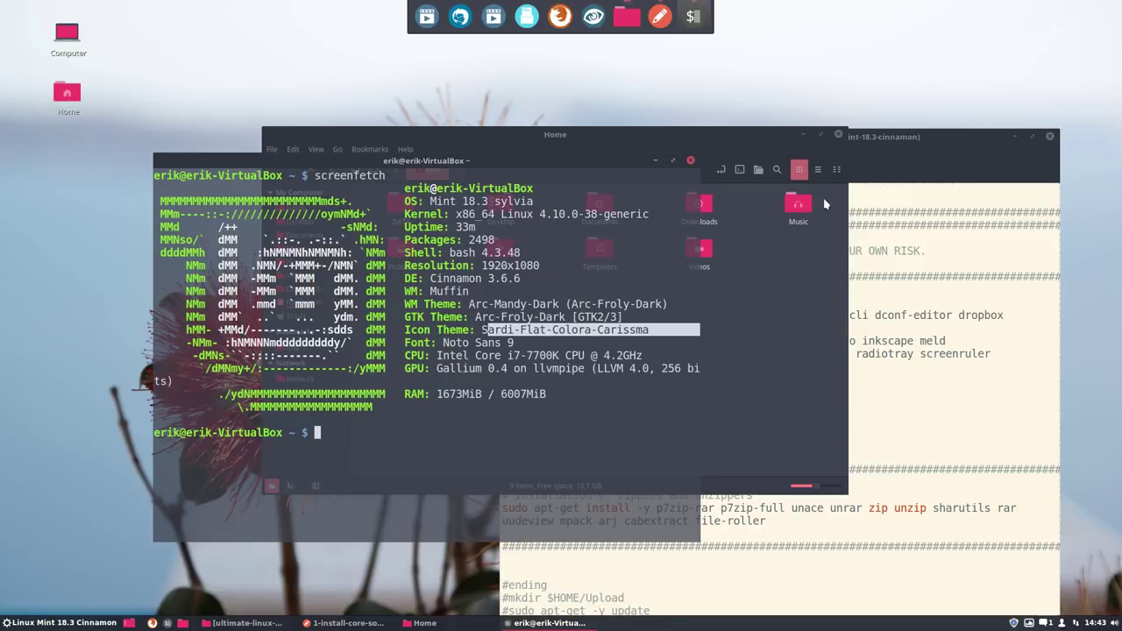
click(689, 161)
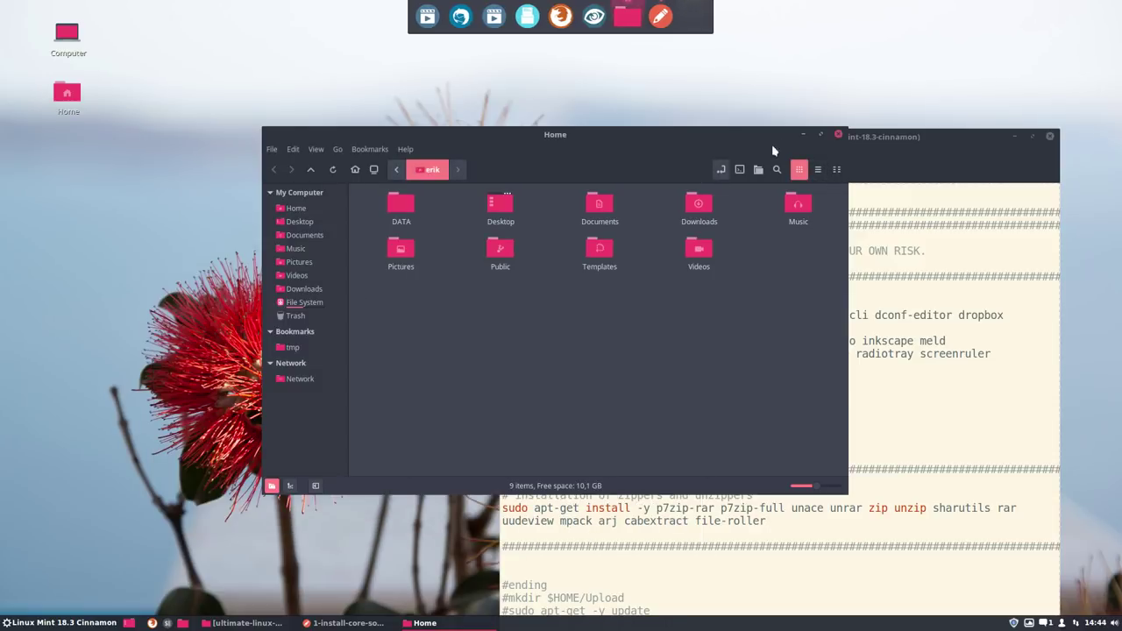
click(838, 134)
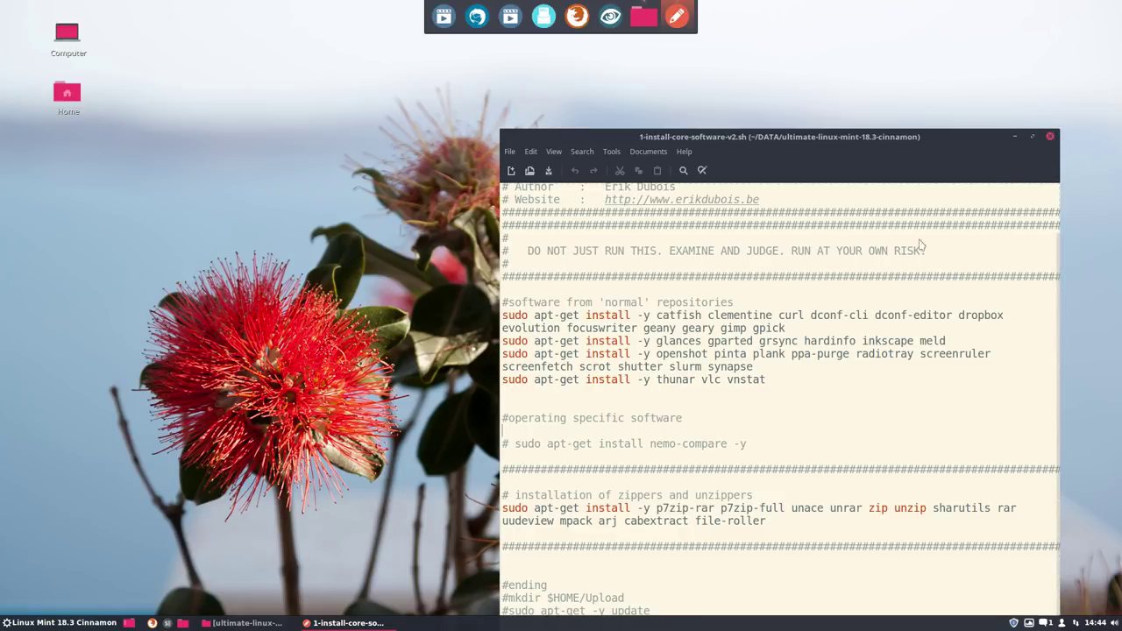
Close the text editor, restore Nemo, and select 2-install-extra-software-v1.sh.
click(1051, 139)
click(258, 623)
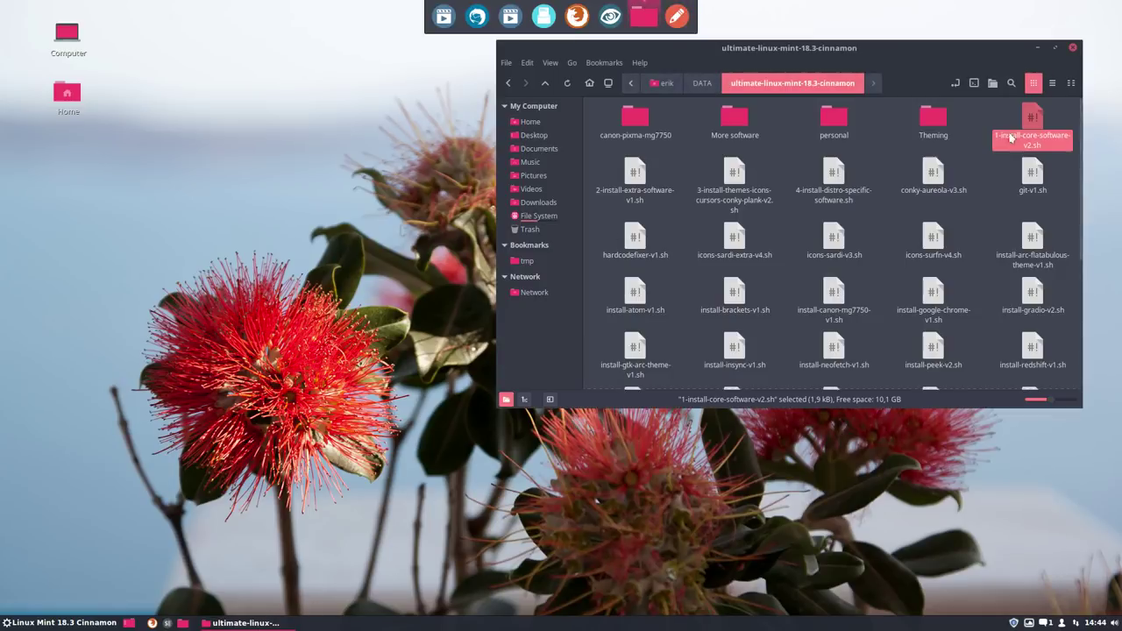
click(605, 205)
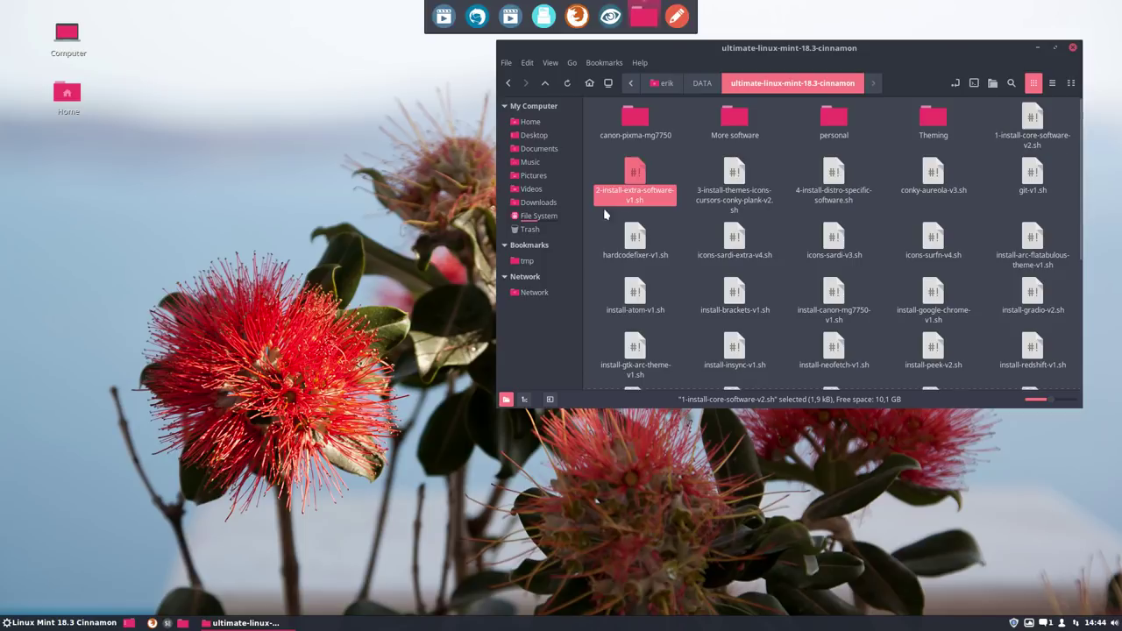
click(119, 338)
Launch Themes from the Preferences category of the Linux Mint menu.
click(57, 623)
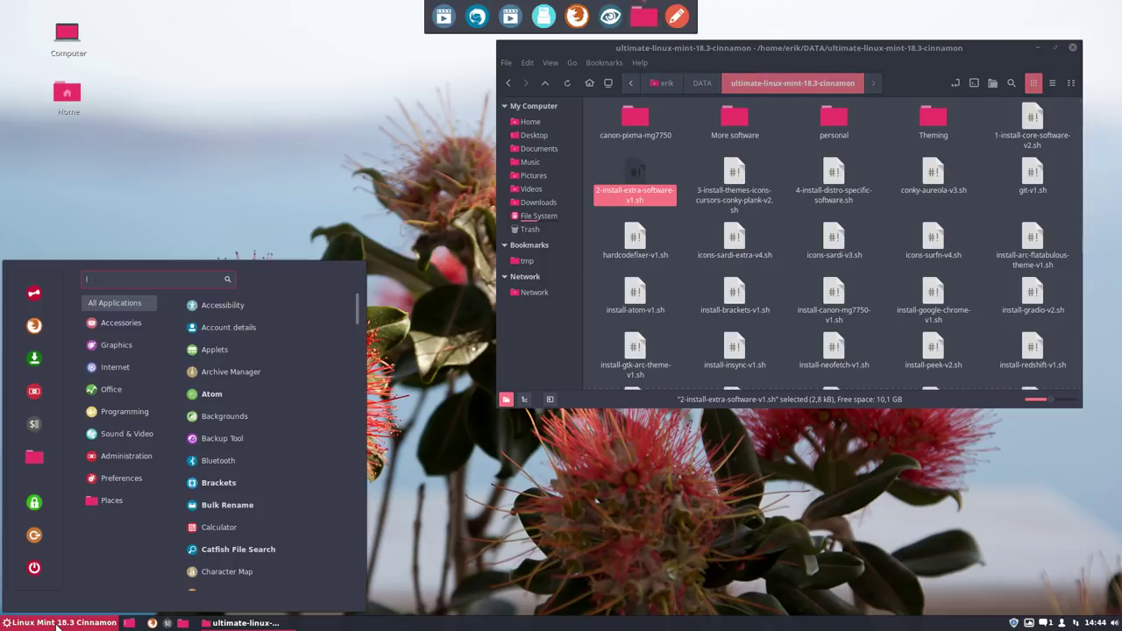
mouse_move(120, 485)
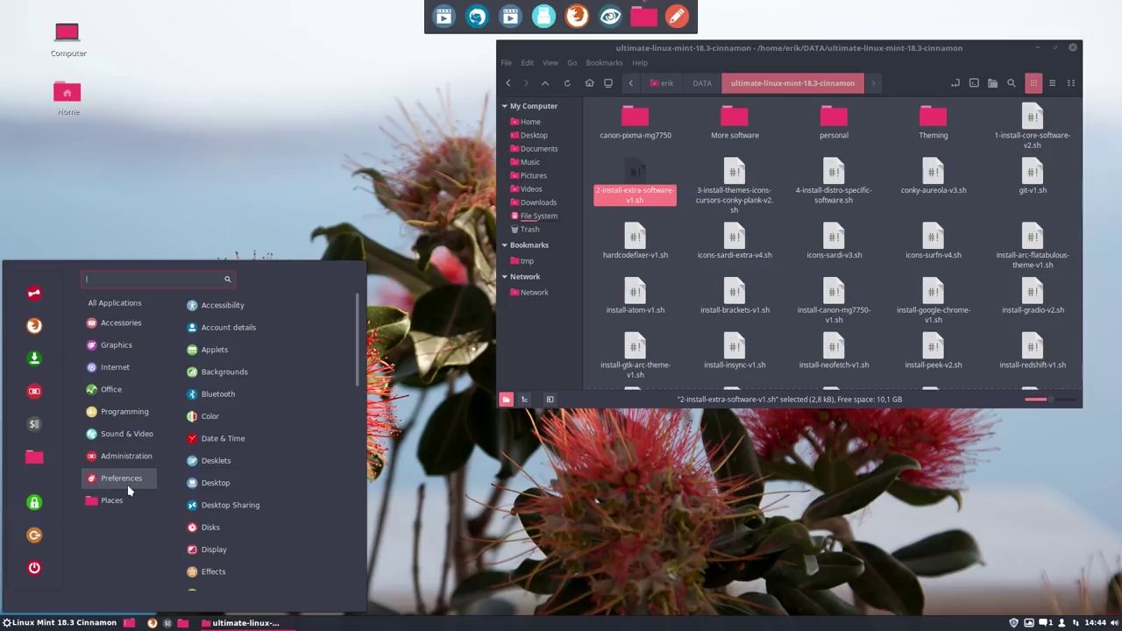
scroll(252, 500, down, 4)
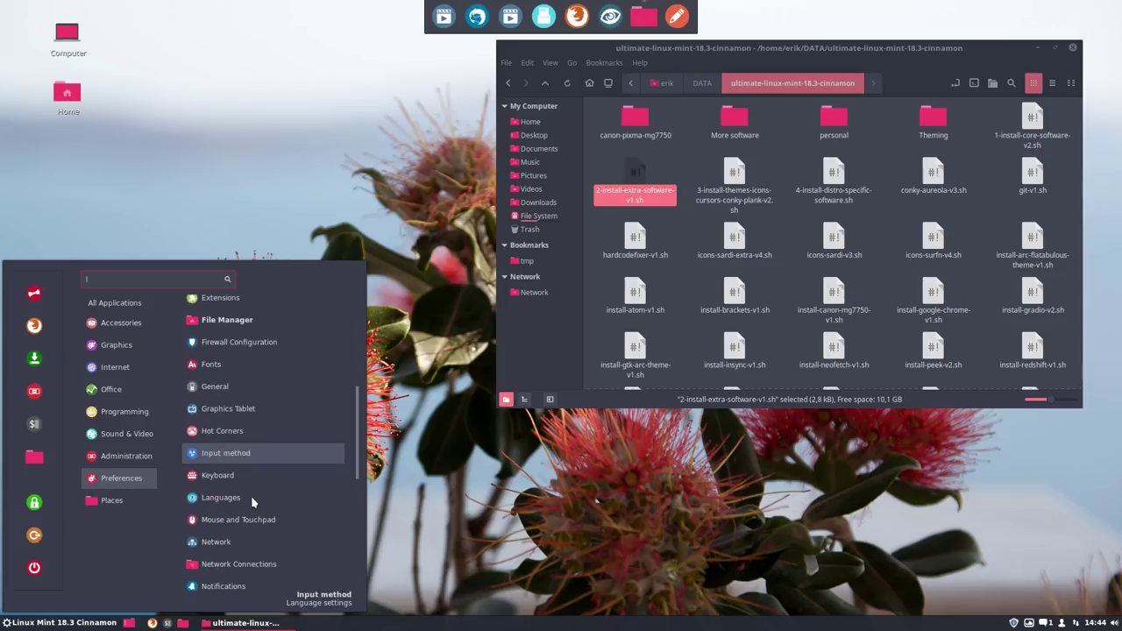
scroll(252, 502, down, 3)
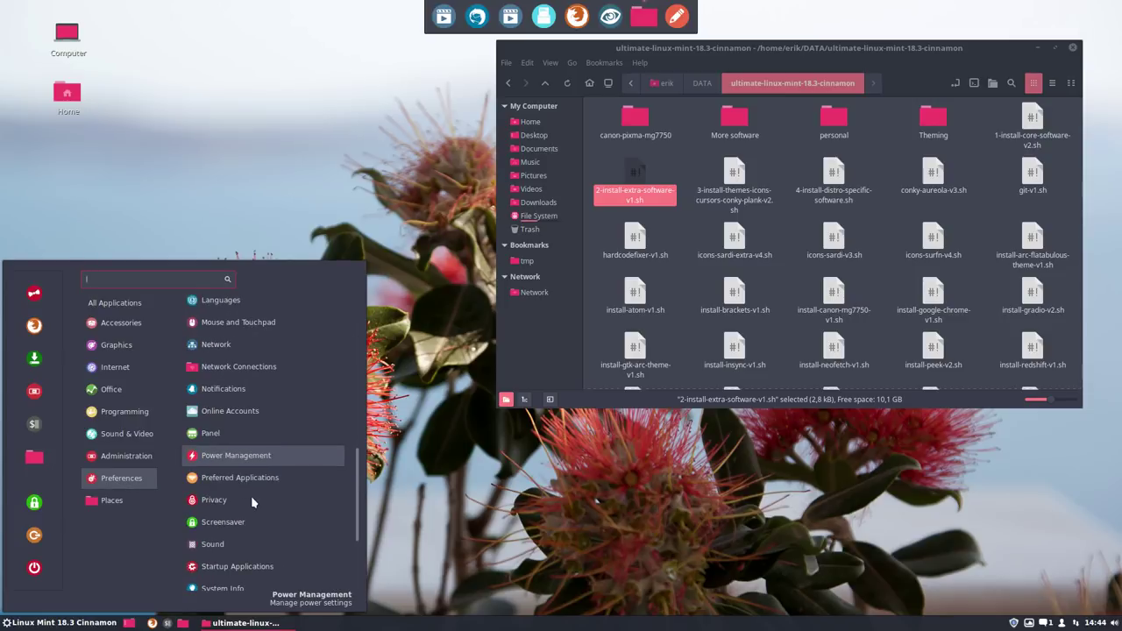
scroll(252, 501, down, 3)
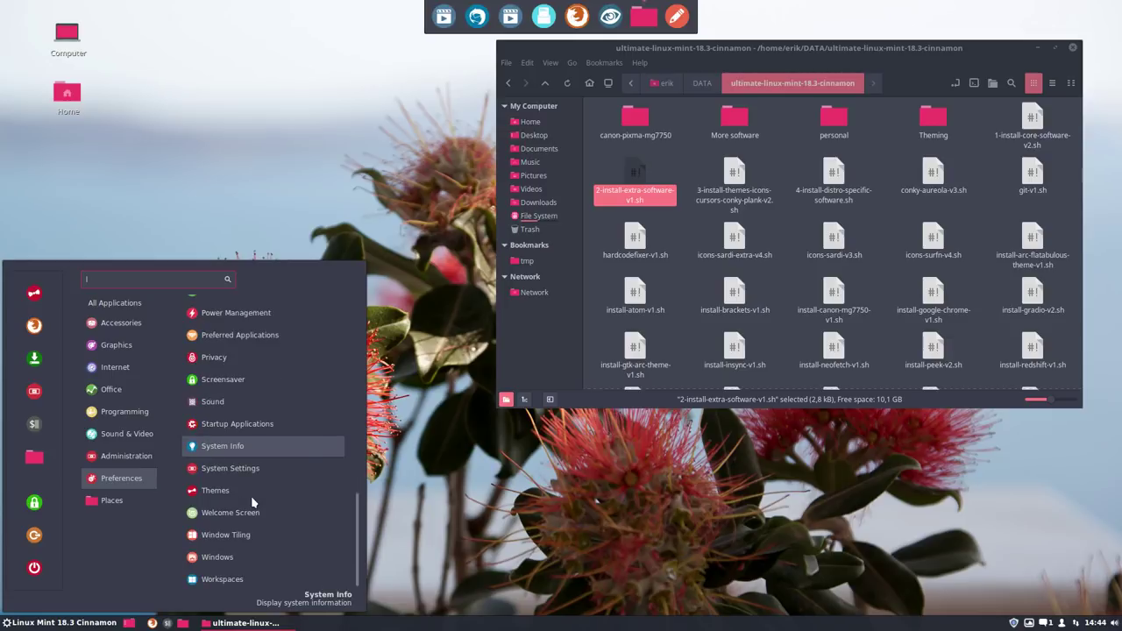
click(241, 497)
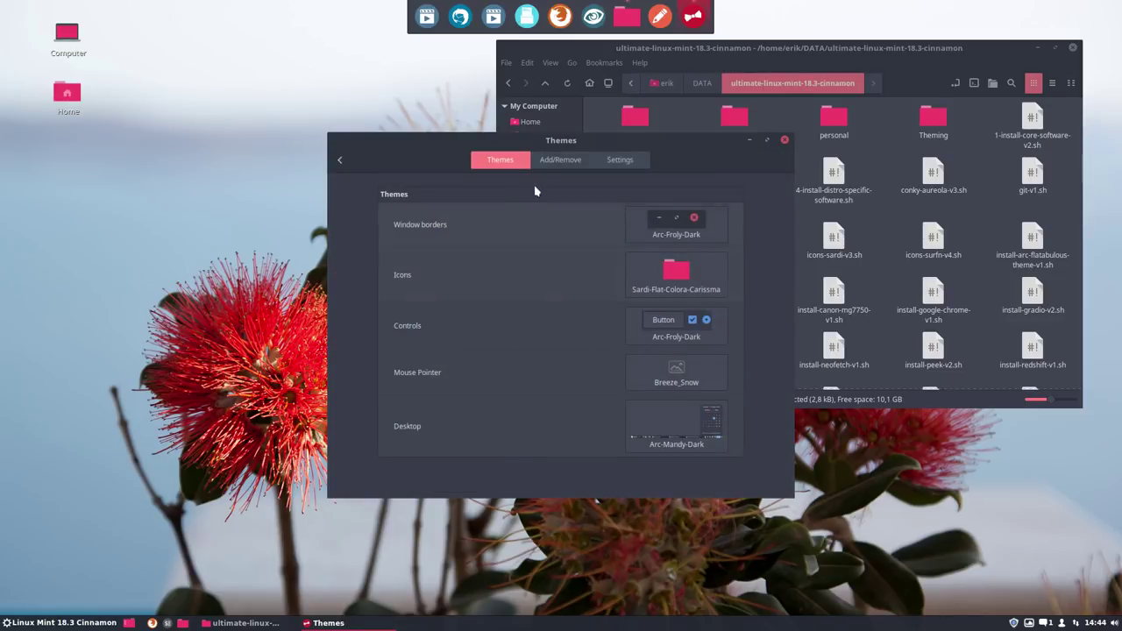
Look over the Themes add/remove and other pages without updating the cache, then open Fonts.
click(575, 165)
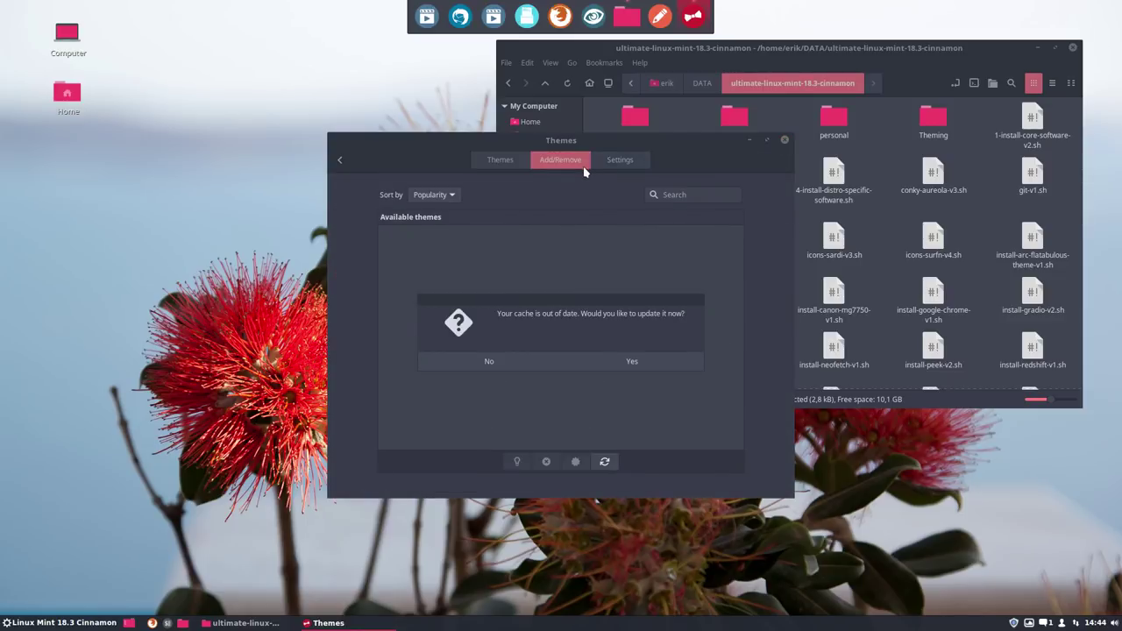
click(512, 362)
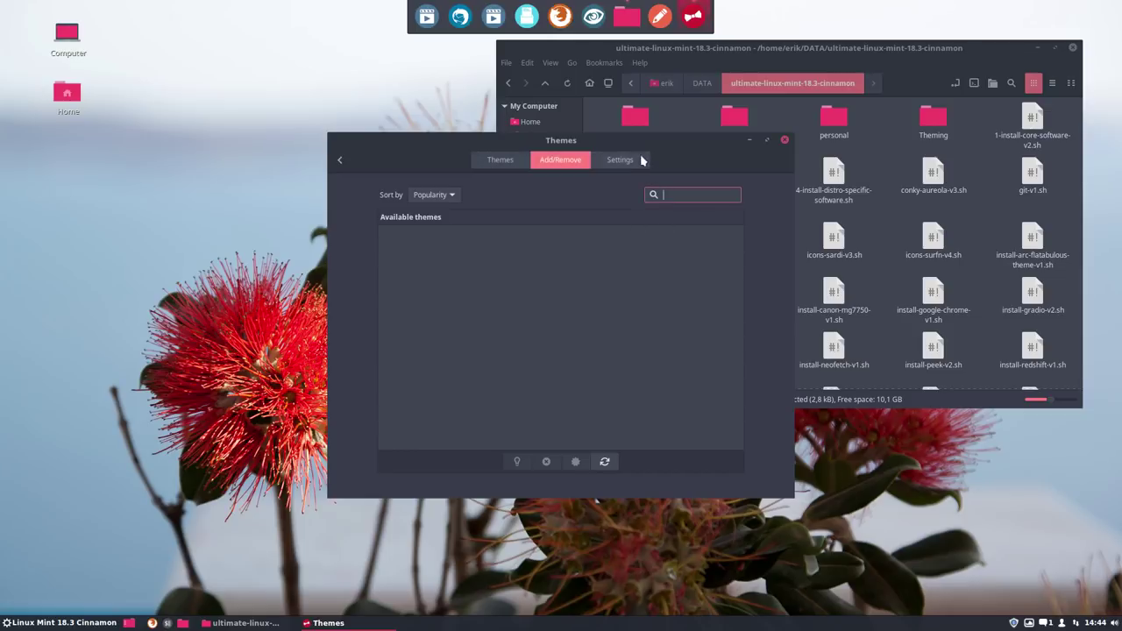
click(633, 160)
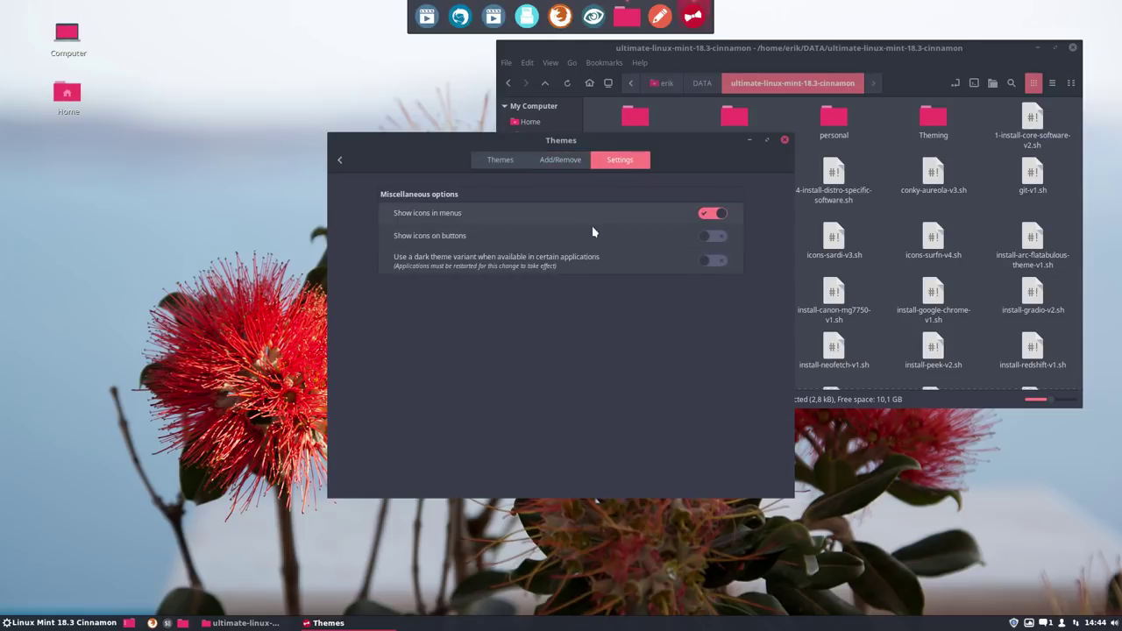
click(339, 161)
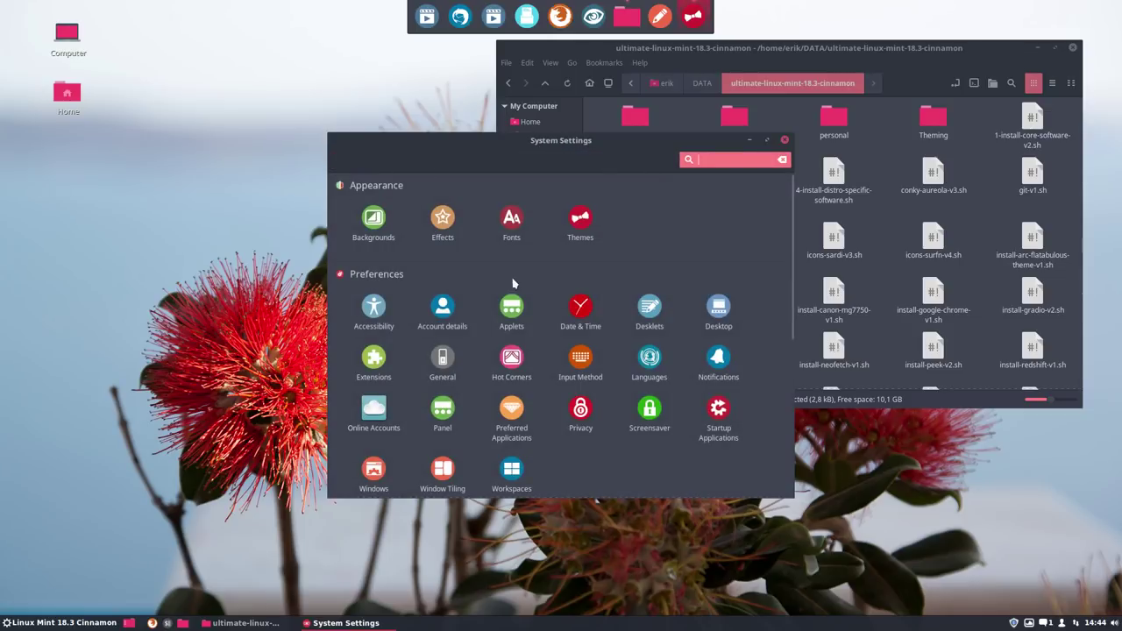
drag(572, 153, 355, 151)
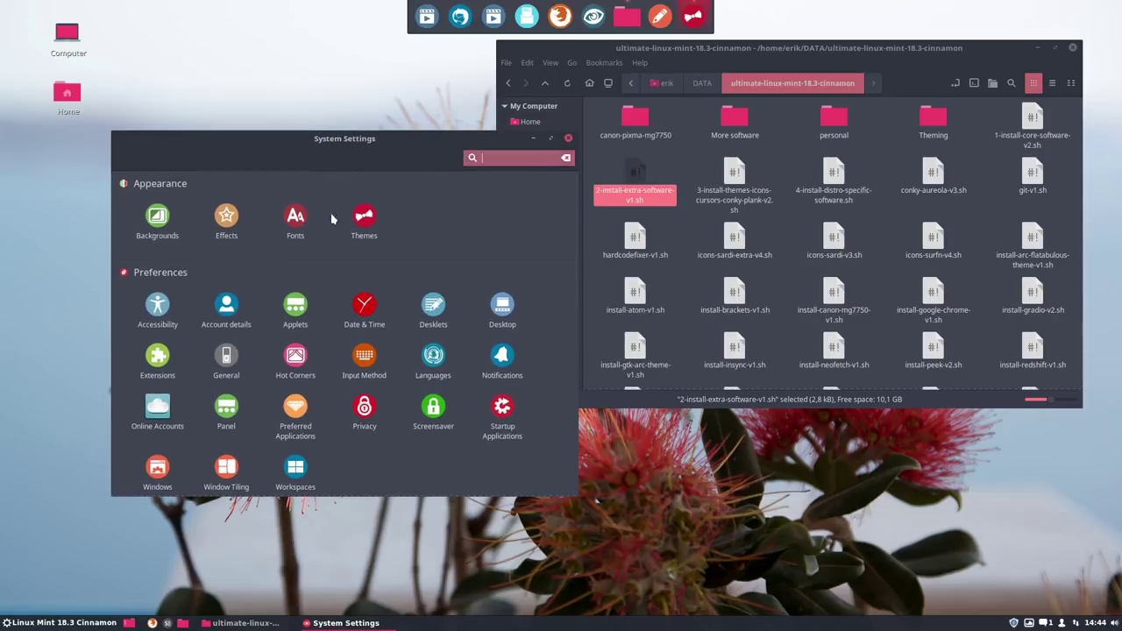
click(307, 229)
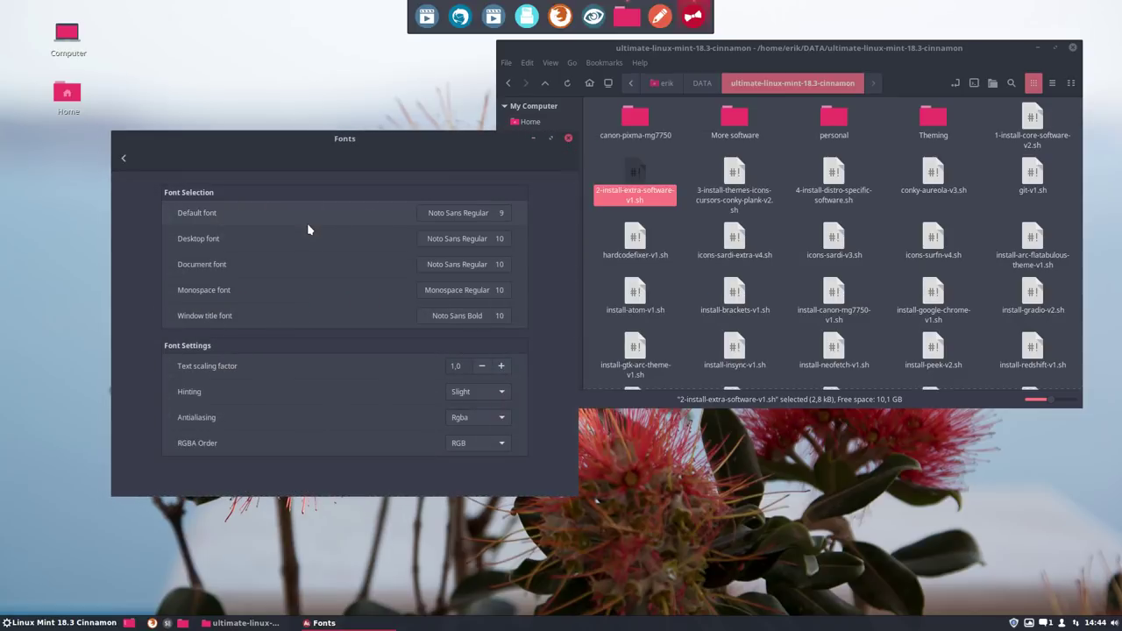
Set the default, desktop and document fonts to size 11.
click(492, 213)
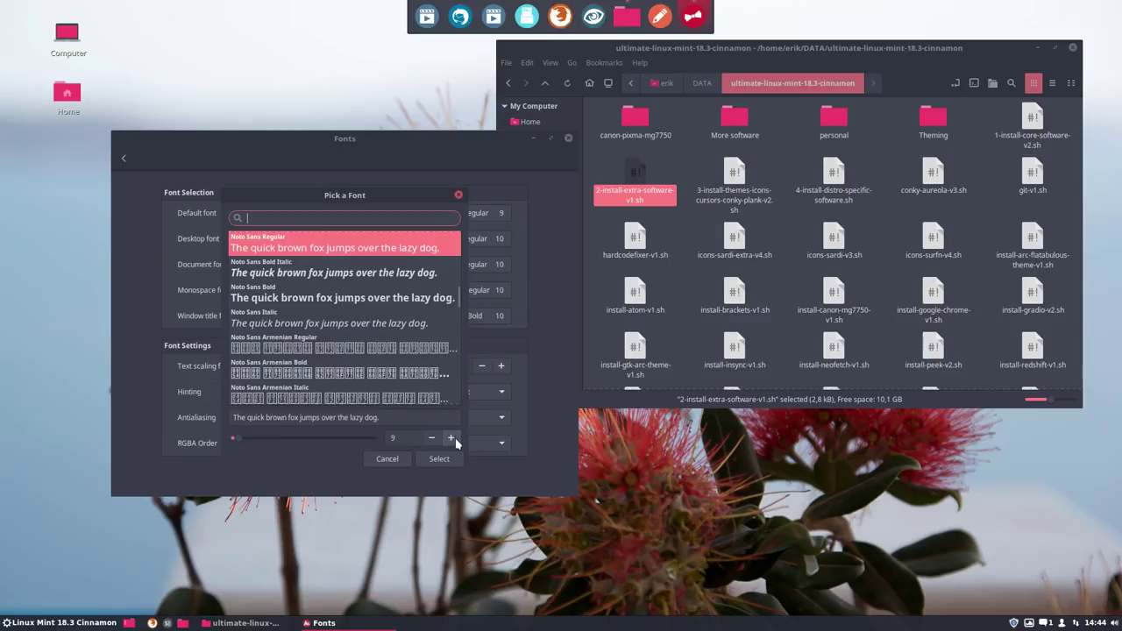
click(452, 437)
click(453, 437)
click(445, 460)
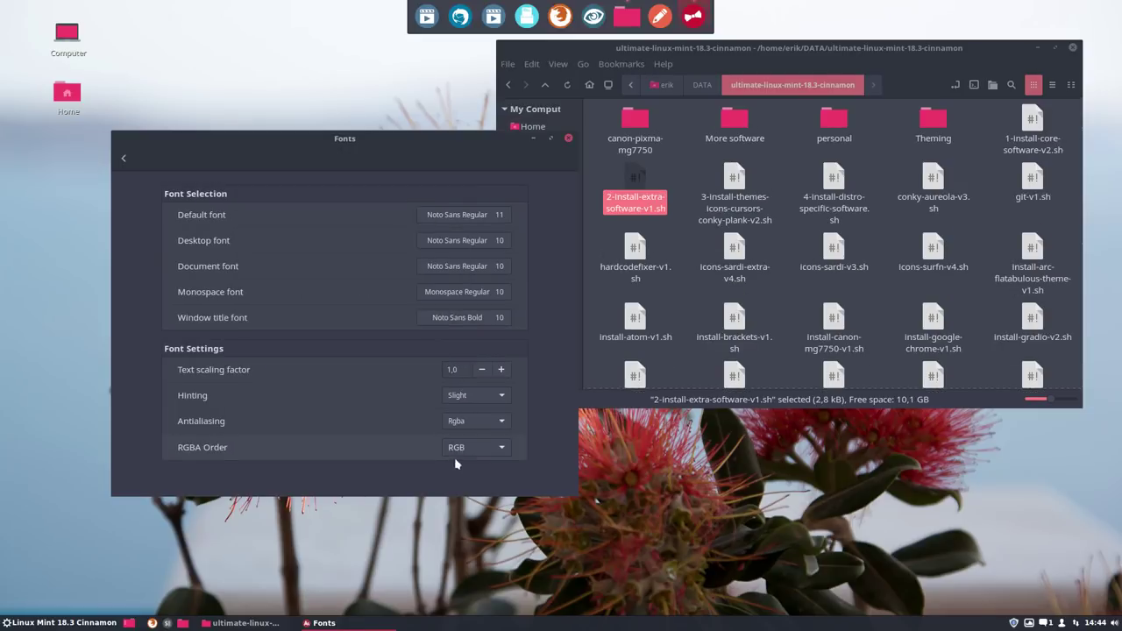
click(499, 246)
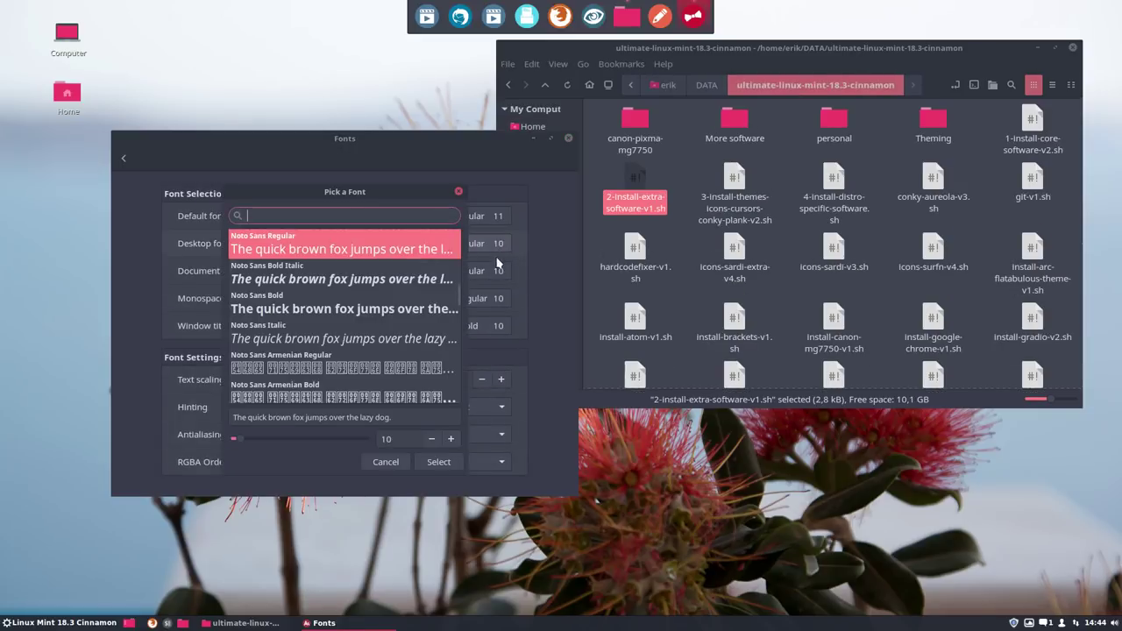
click(451, 438)
click(438, 462)
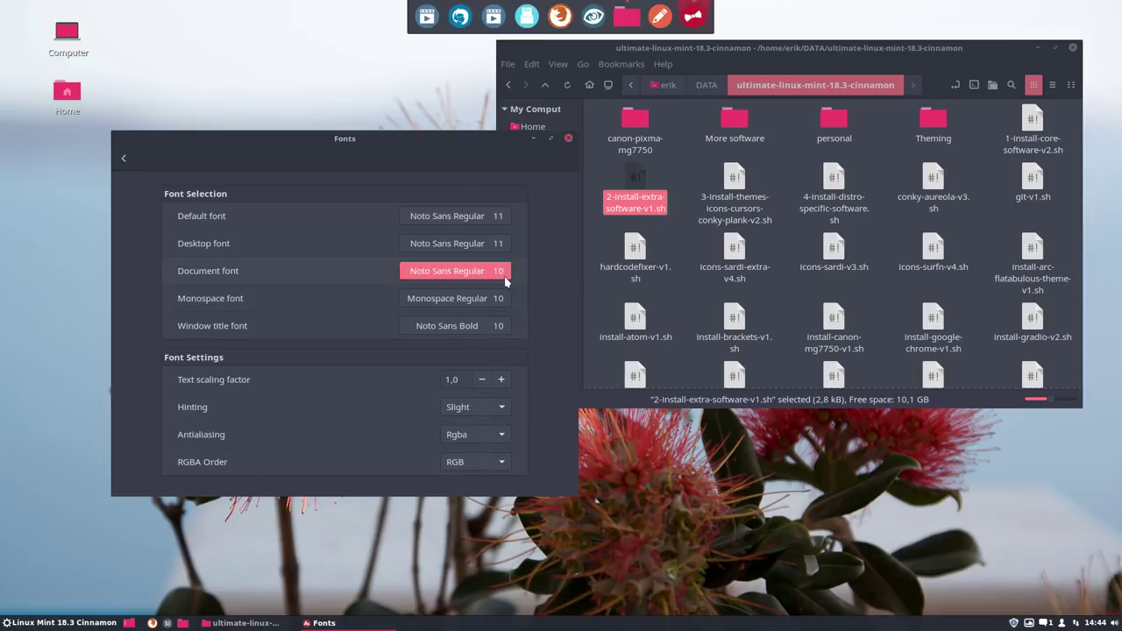
click(491, 271)
click(450, 438)
click(438, 462)
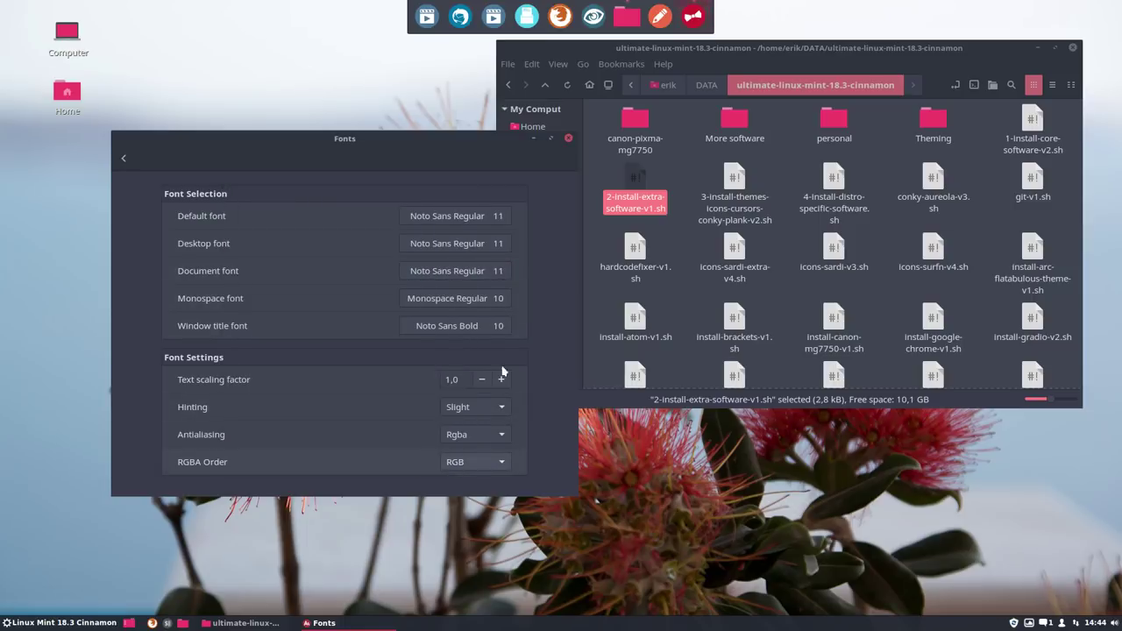
Set the monospace and window title fonts to size 11.
click(496, 299)
click(450, 438)
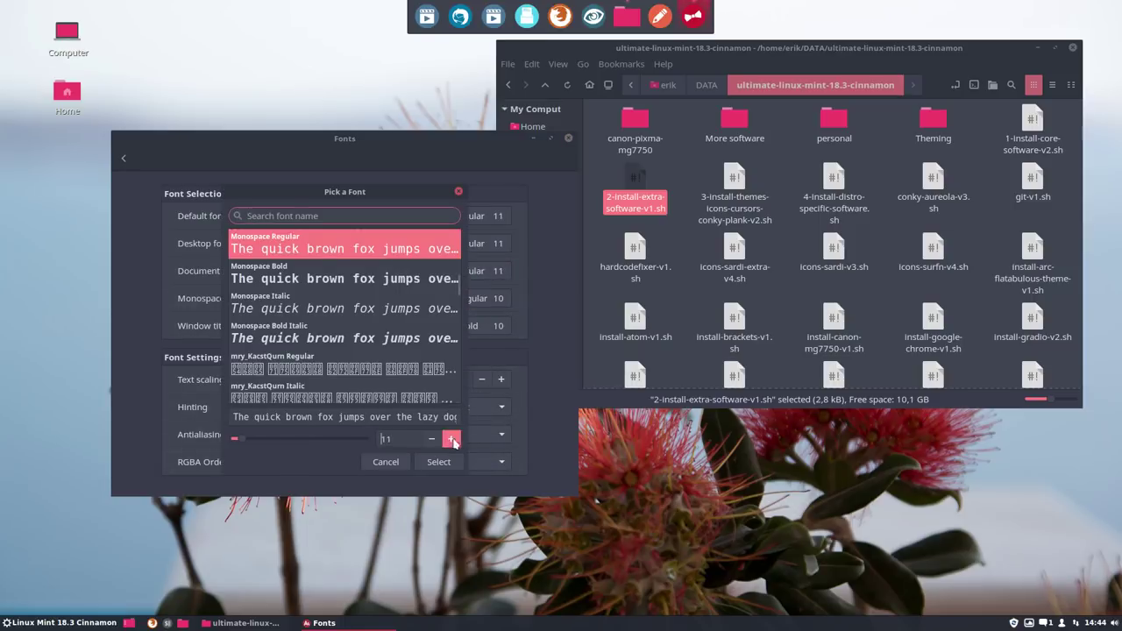
click(438, 461)
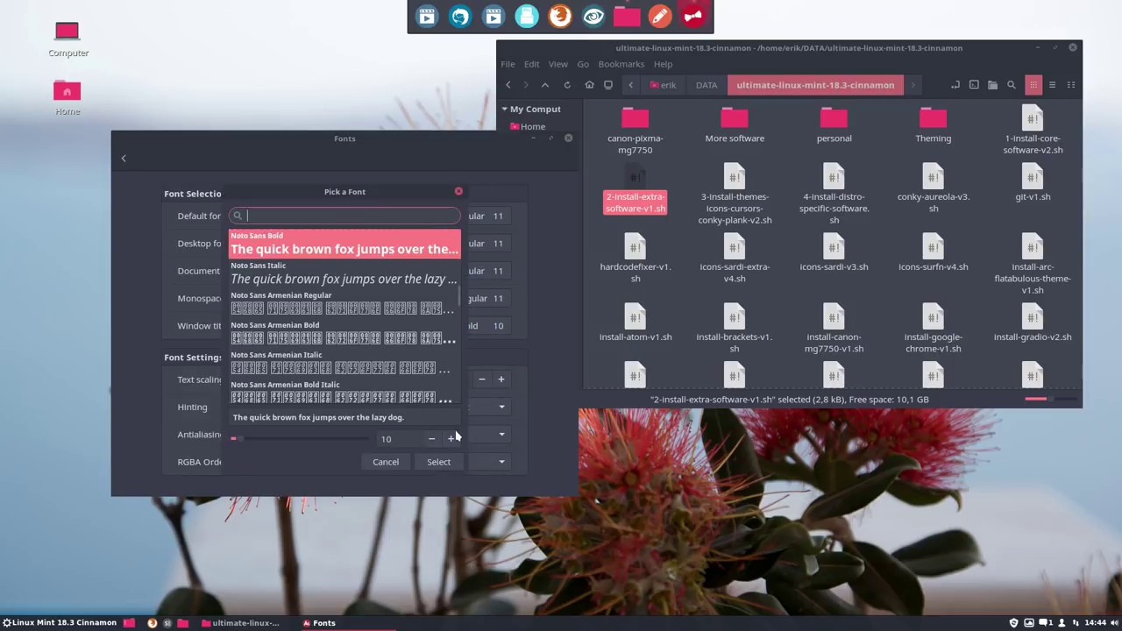
click(451, 438)
click(438, 461)
Try the default font at size 10, restore it to 11, and return to the overview.
click(498, 216)
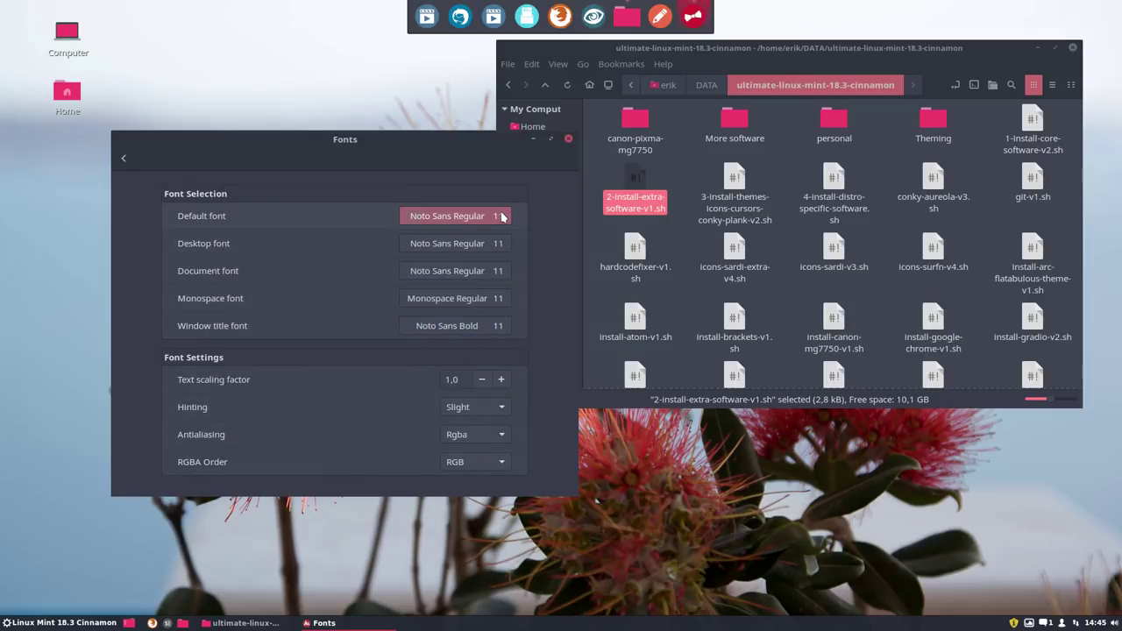
click(431, 442)
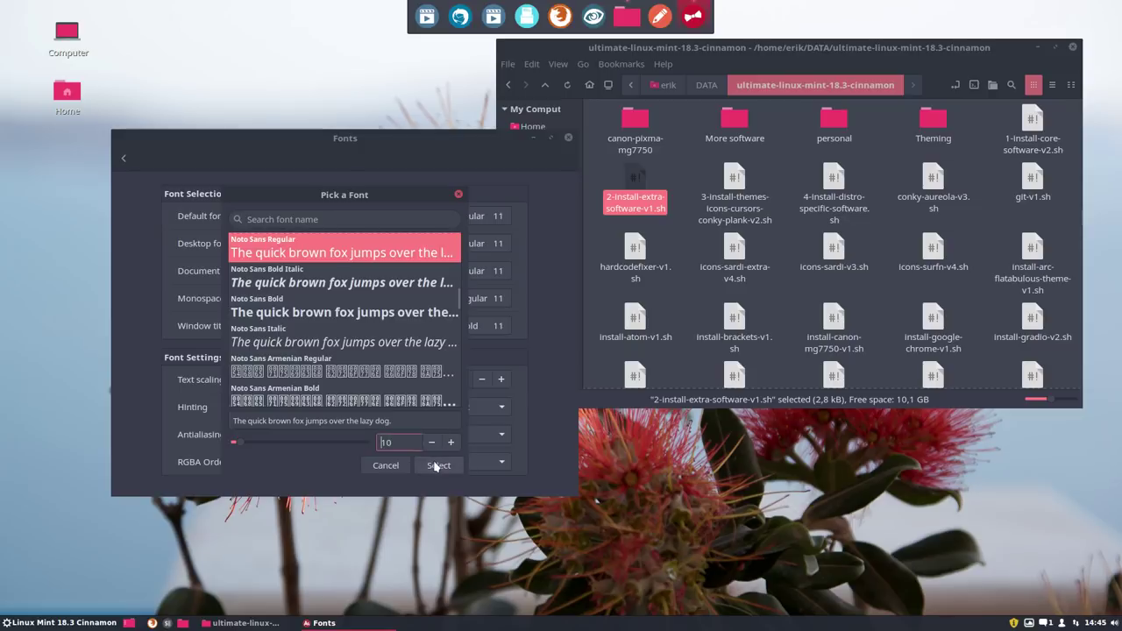
click(438, 466)
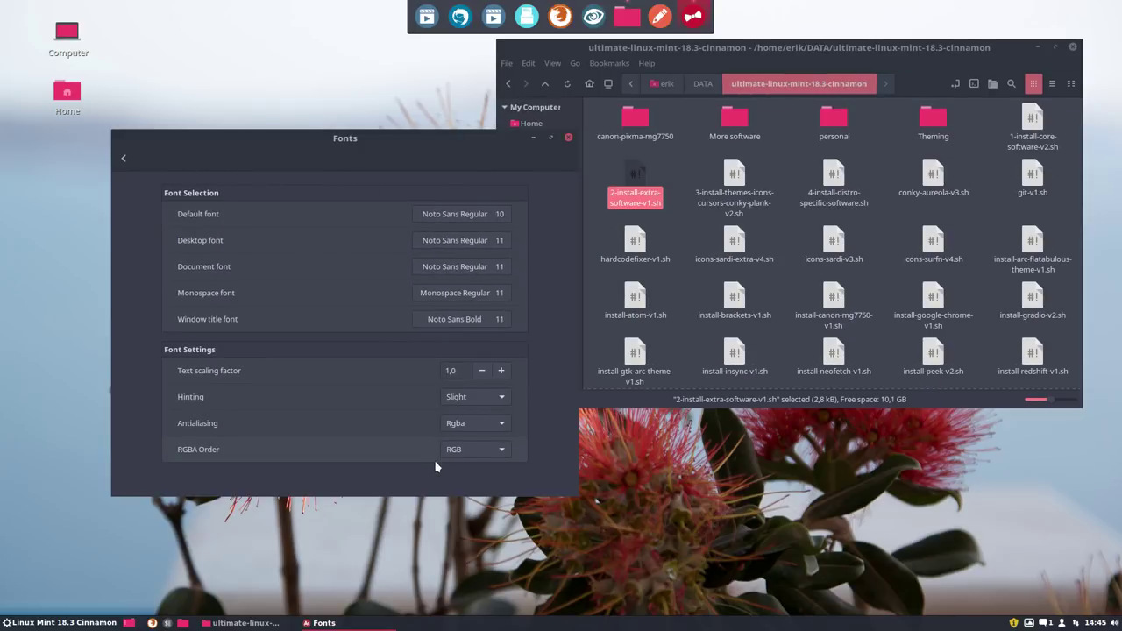
click(501, 216)
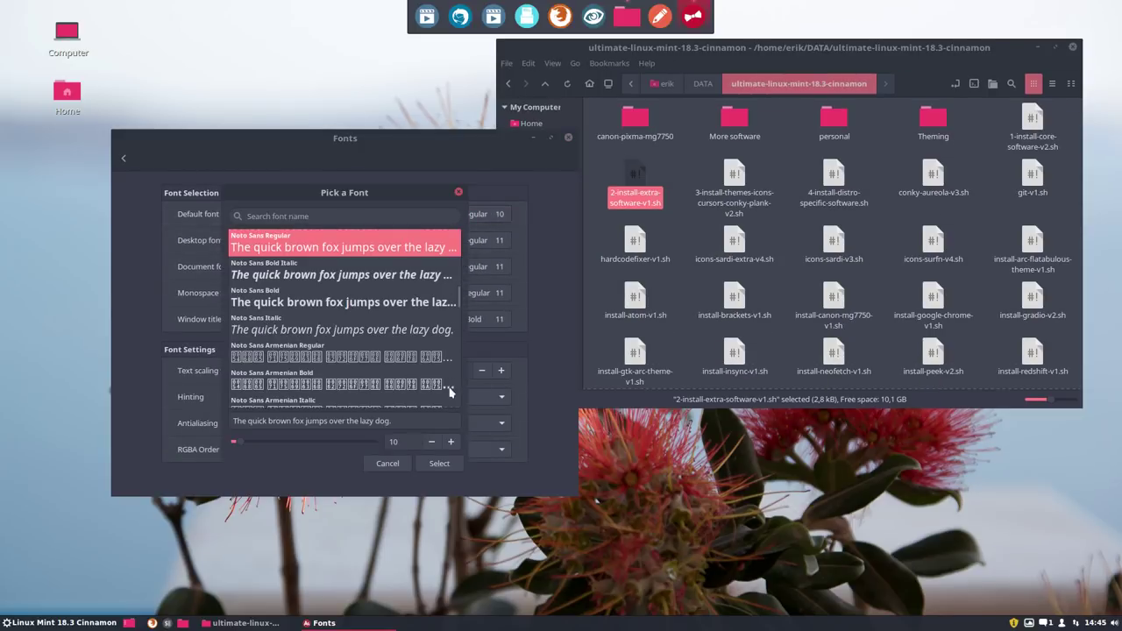
click(448, 442)
click(437, 462)
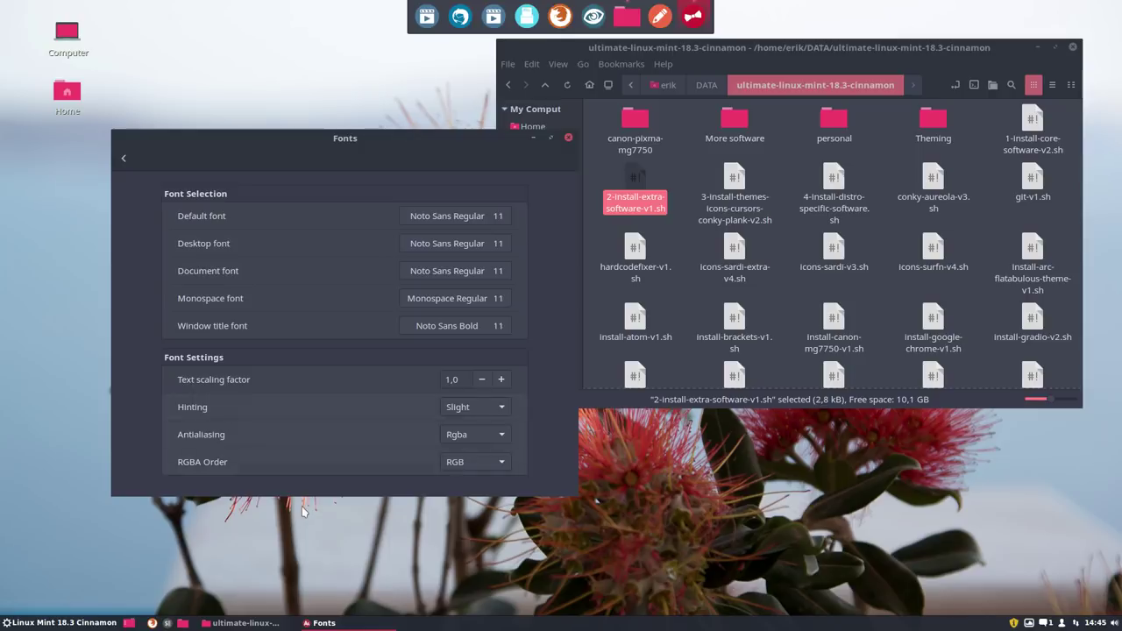
click(125, 159)
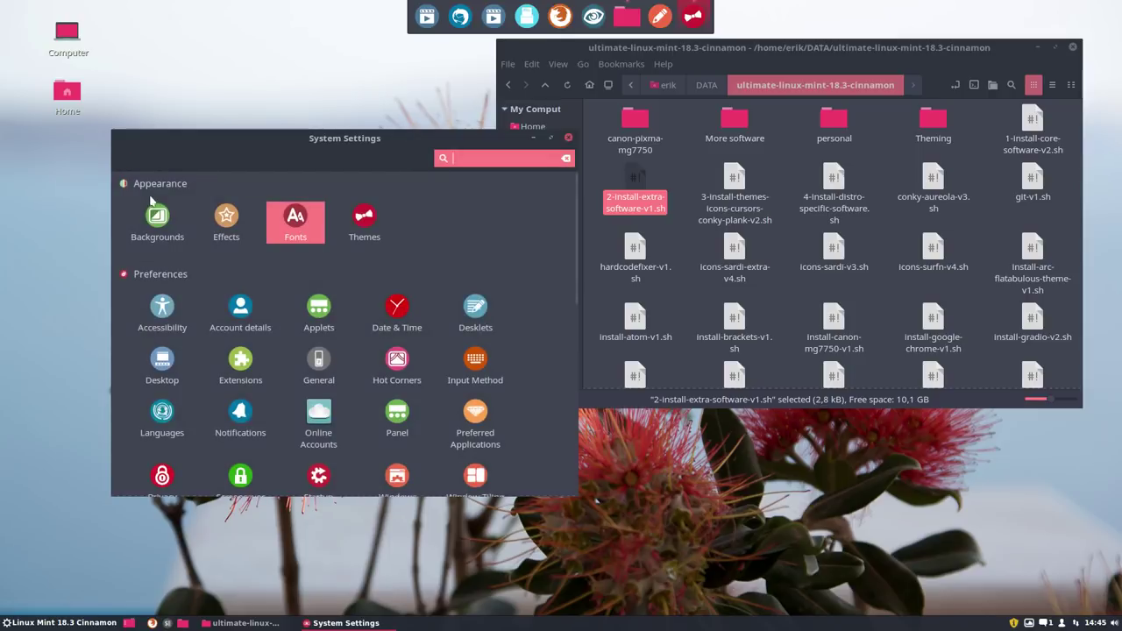
Browse Backgrounds, toggle Variety's wallpaper selector, close the settings and minimise Nemo.
click(158, 233)
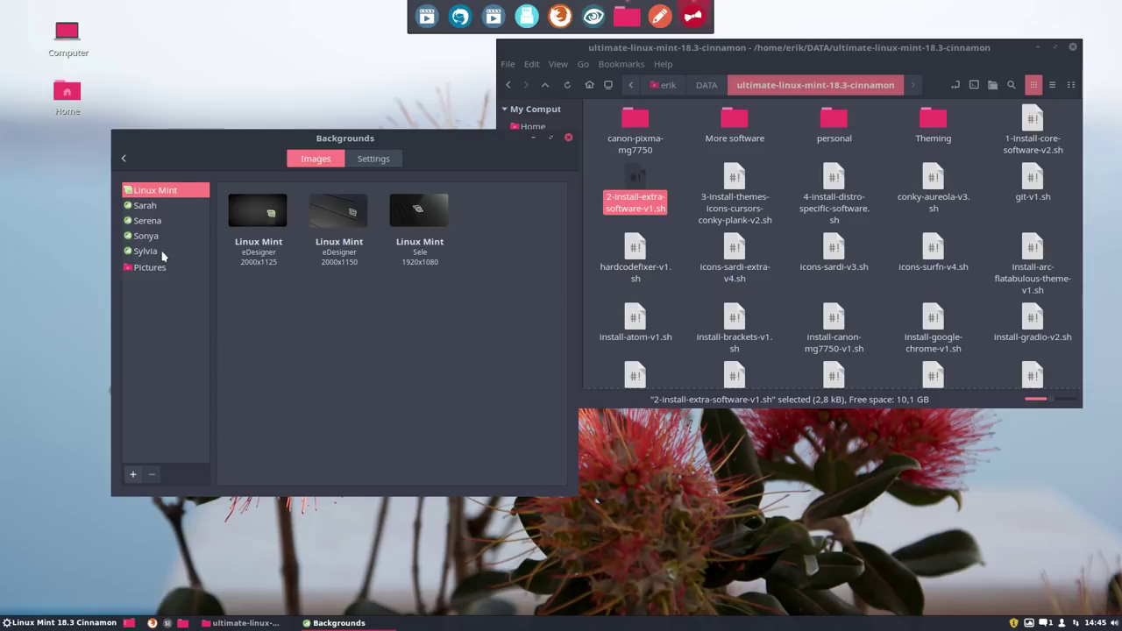
click(1029, 623)
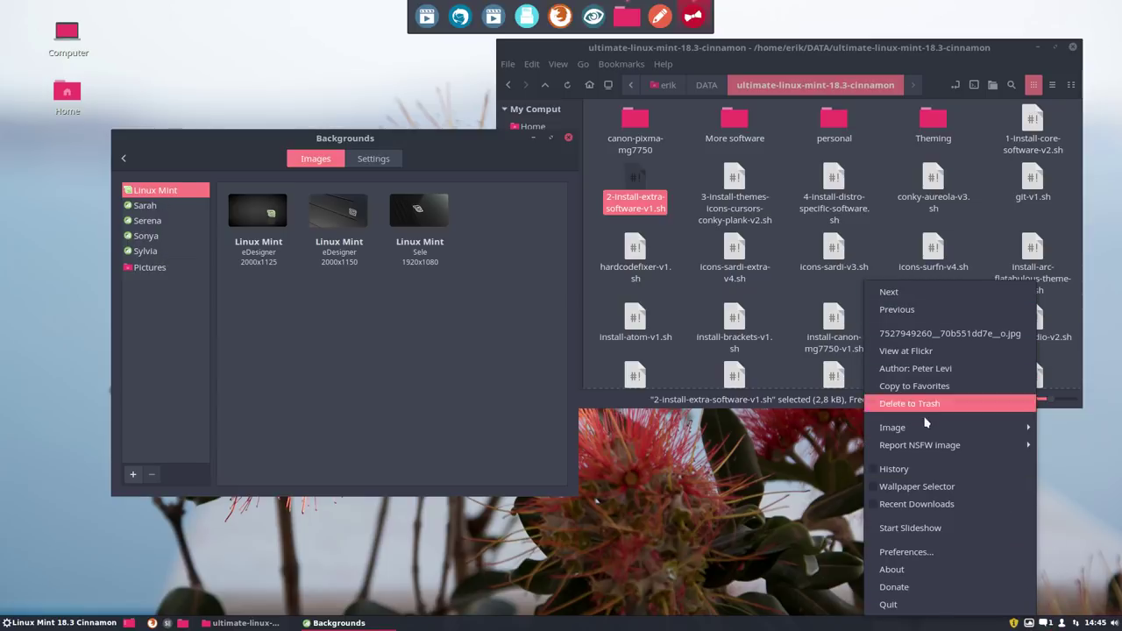
click(905, 487)
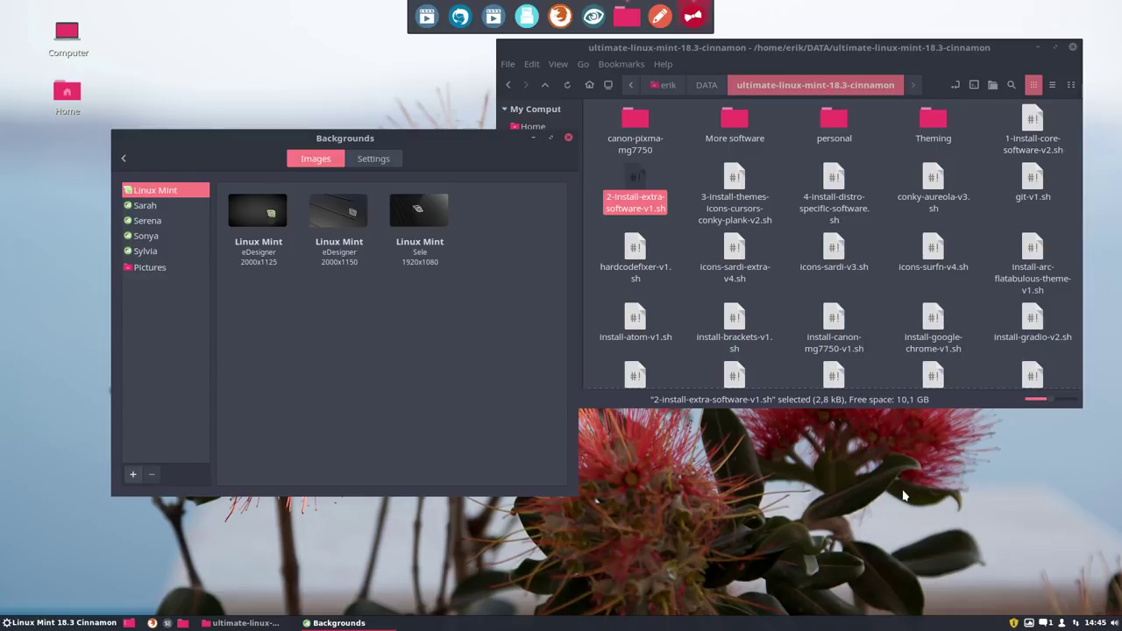
click(568, 138)
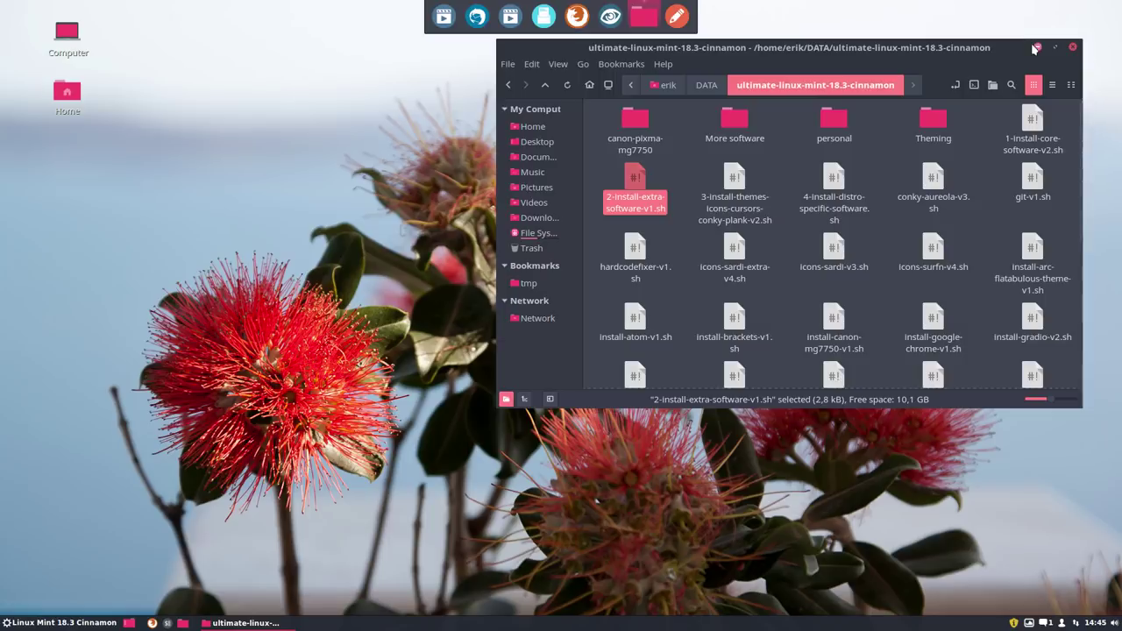
click(1039, 47)
Toggle Variety's wallpaper selector off and on, then quit Variety from its tray menu.
click(1032, 624)
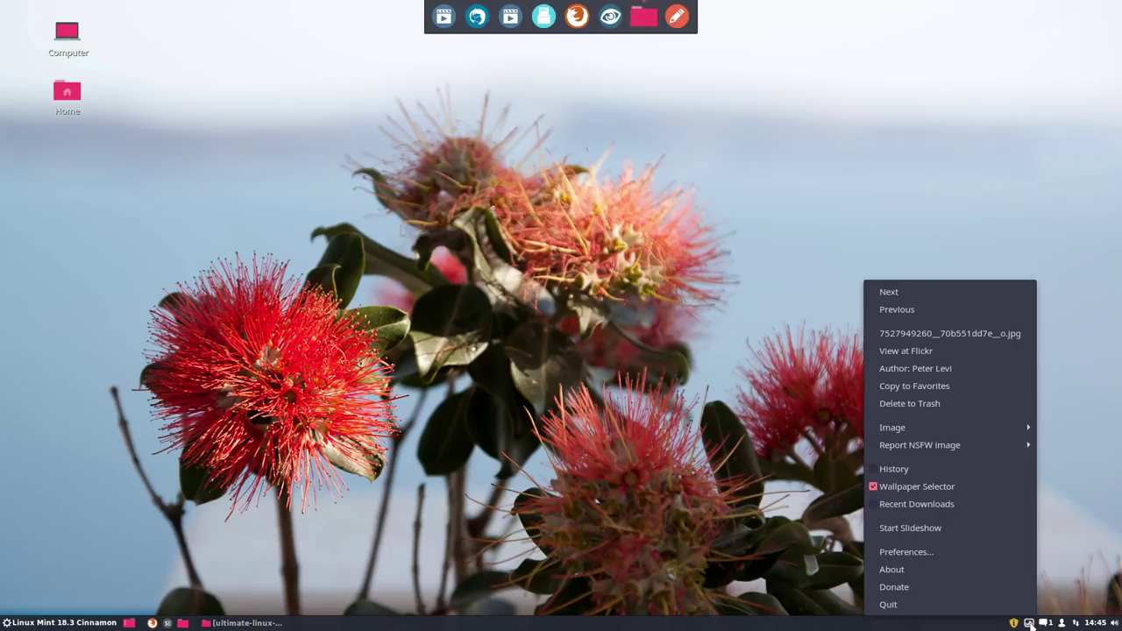
click(873, 488)
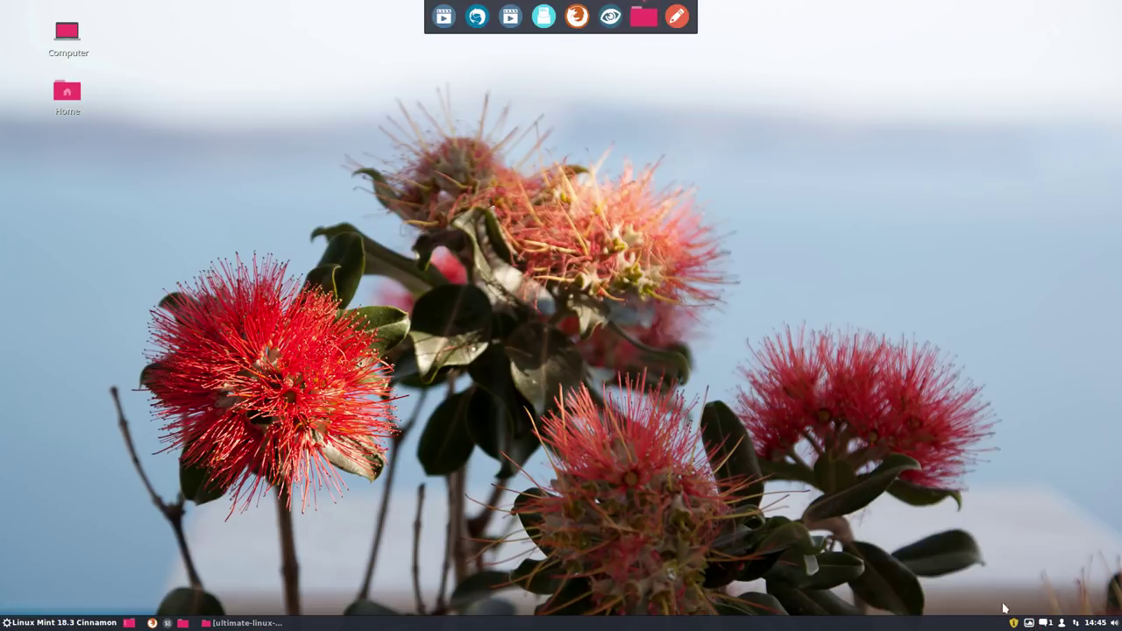
click(1029, 624)
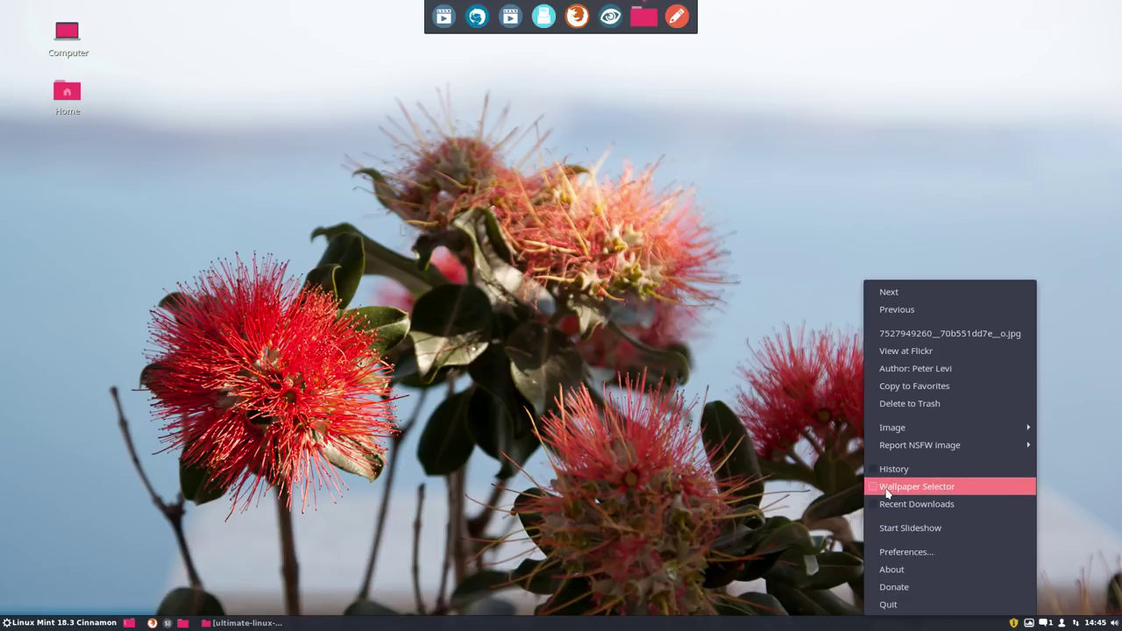
click(880, 490)
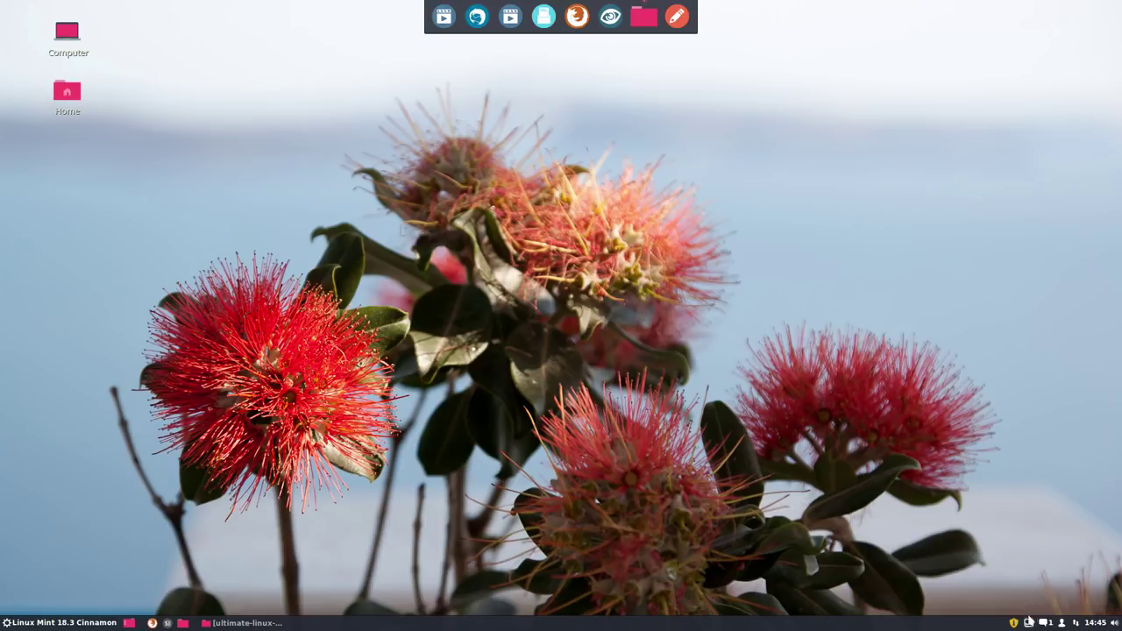
click(1030, 623)
click(1030, 624)
click(1028, 623)
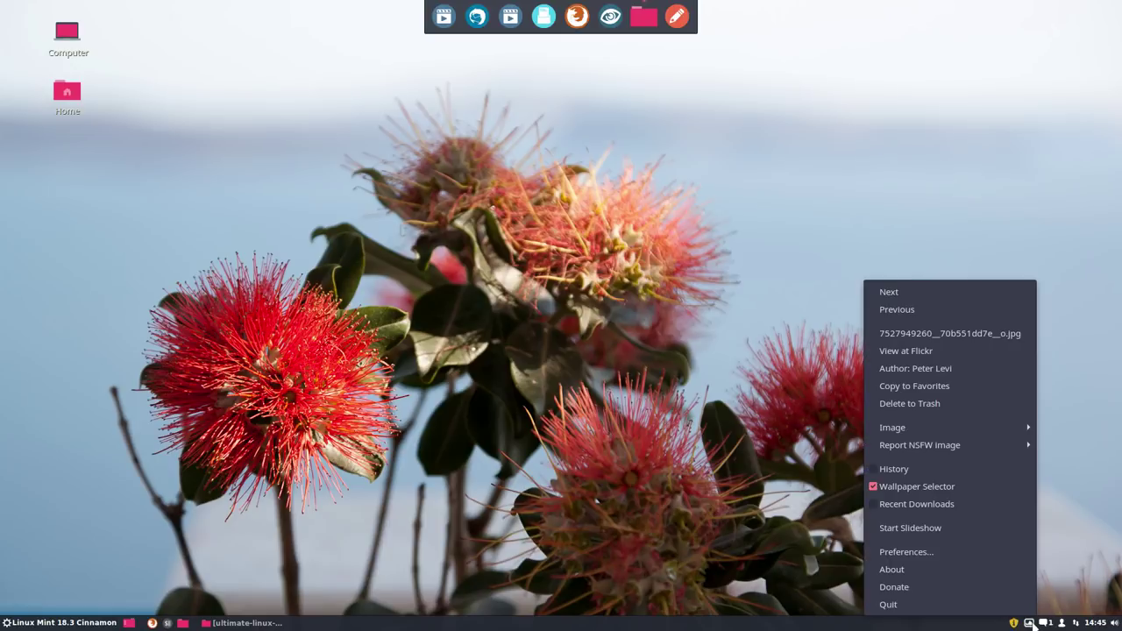
click(935, 605)
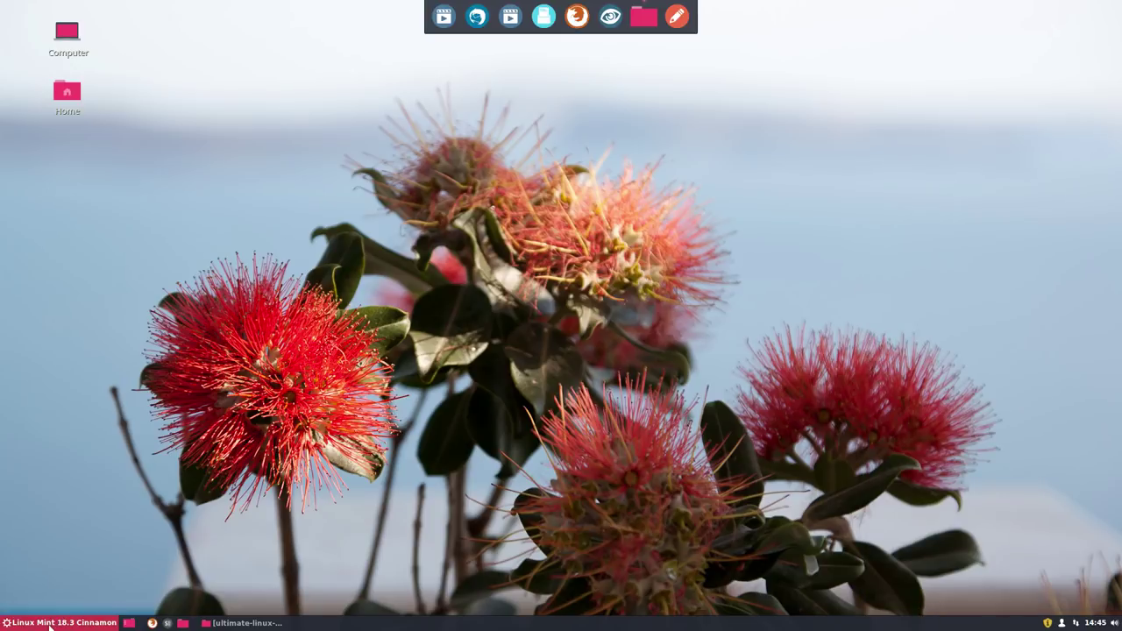
Relaunch Variety via 'vari', enable its wallpaper selector, and go back to the previous wallpaper.
click(50, 626)
text(vari)
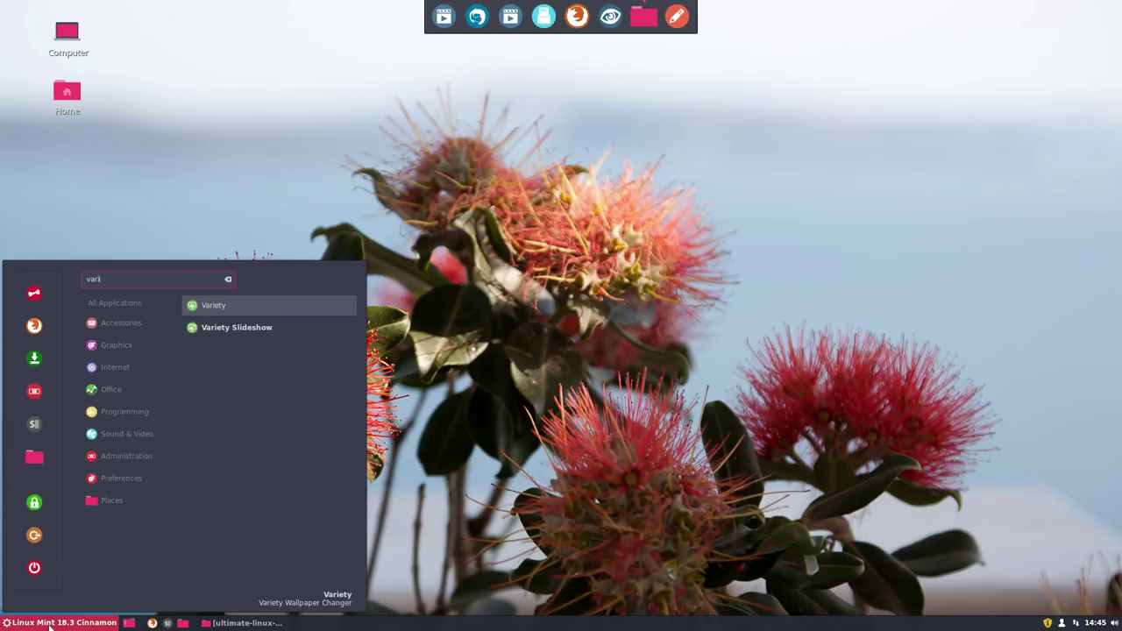
key(Return)
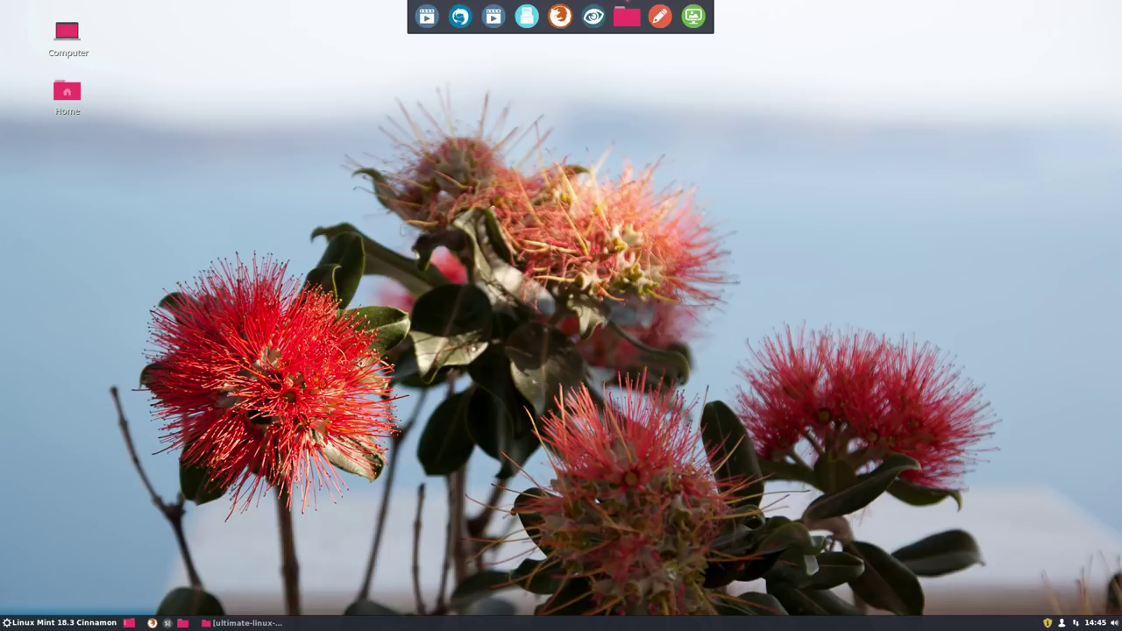
click(1032, 623)
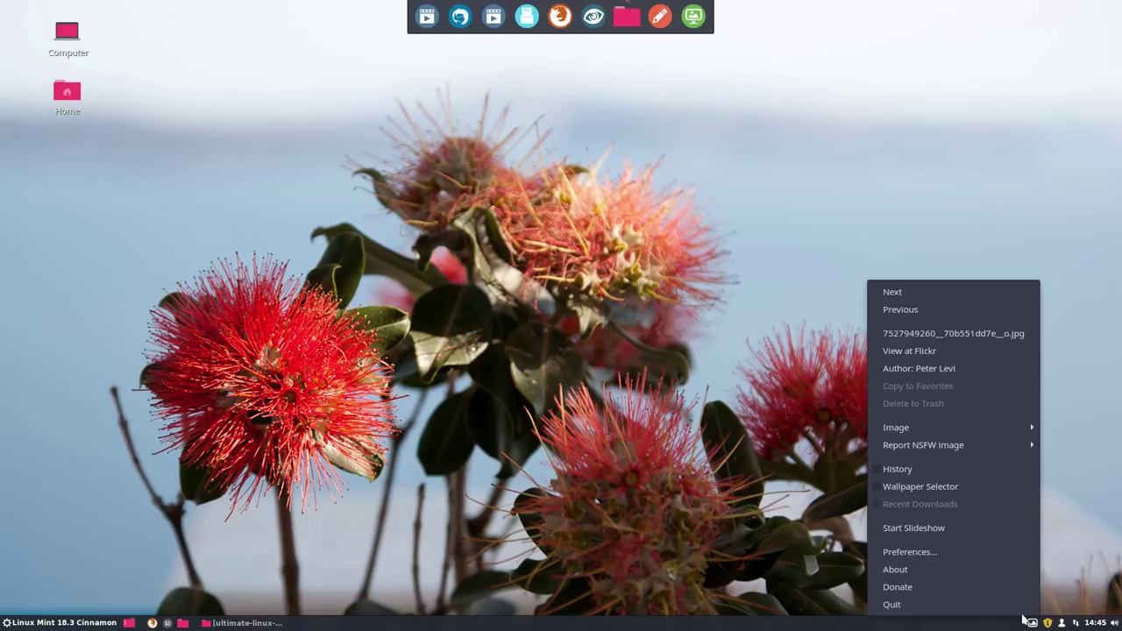
click(876, 489)
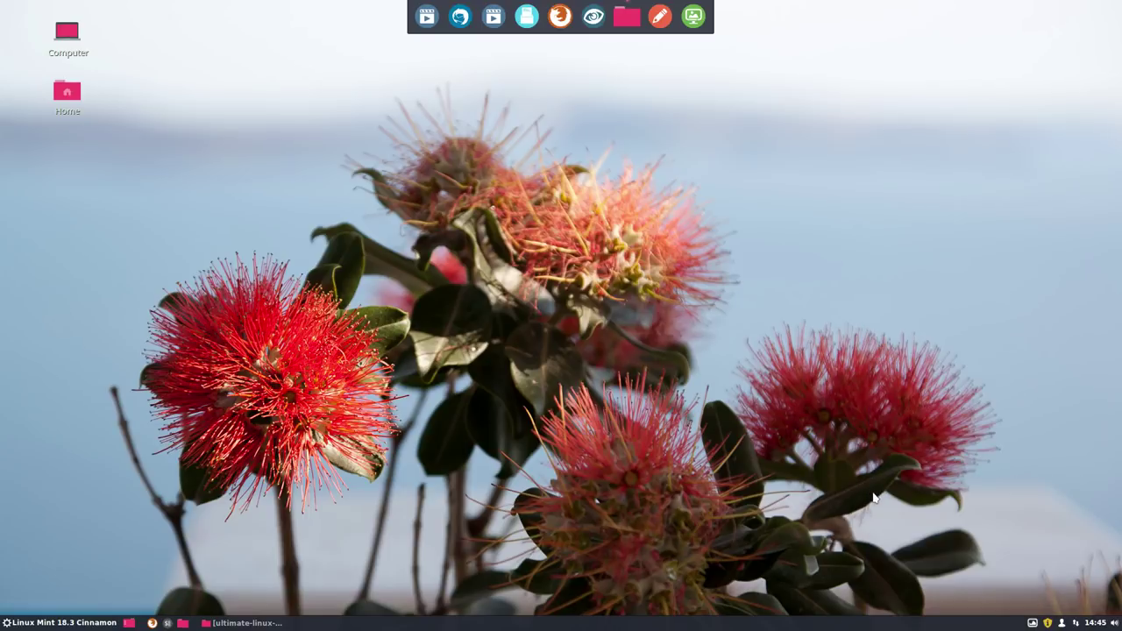
click(1036, 622)
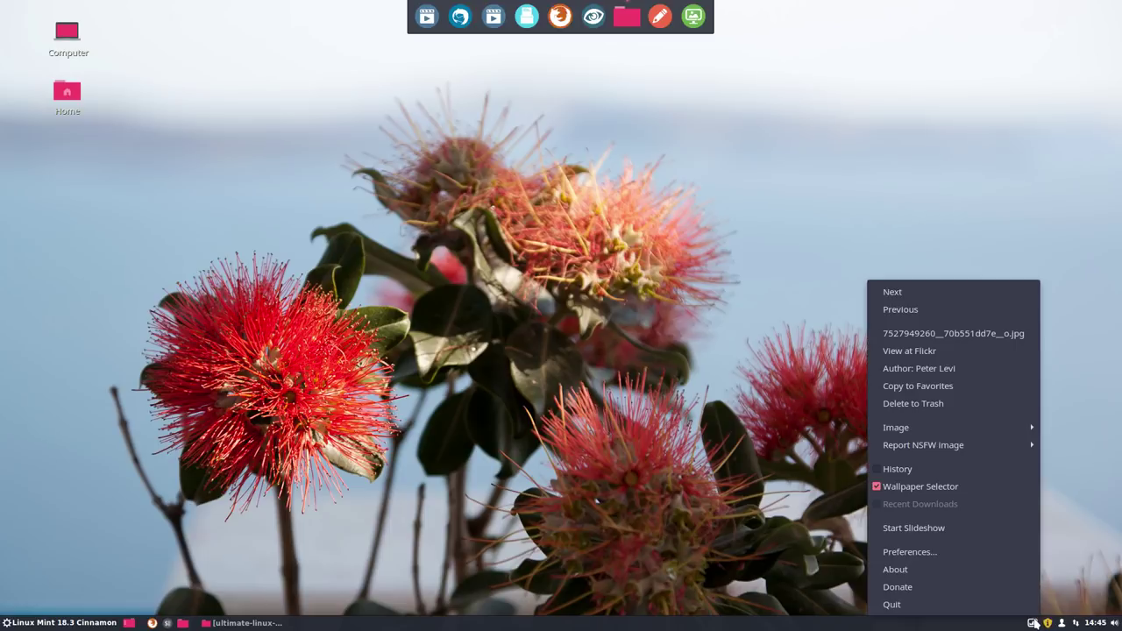
click(909, 304)
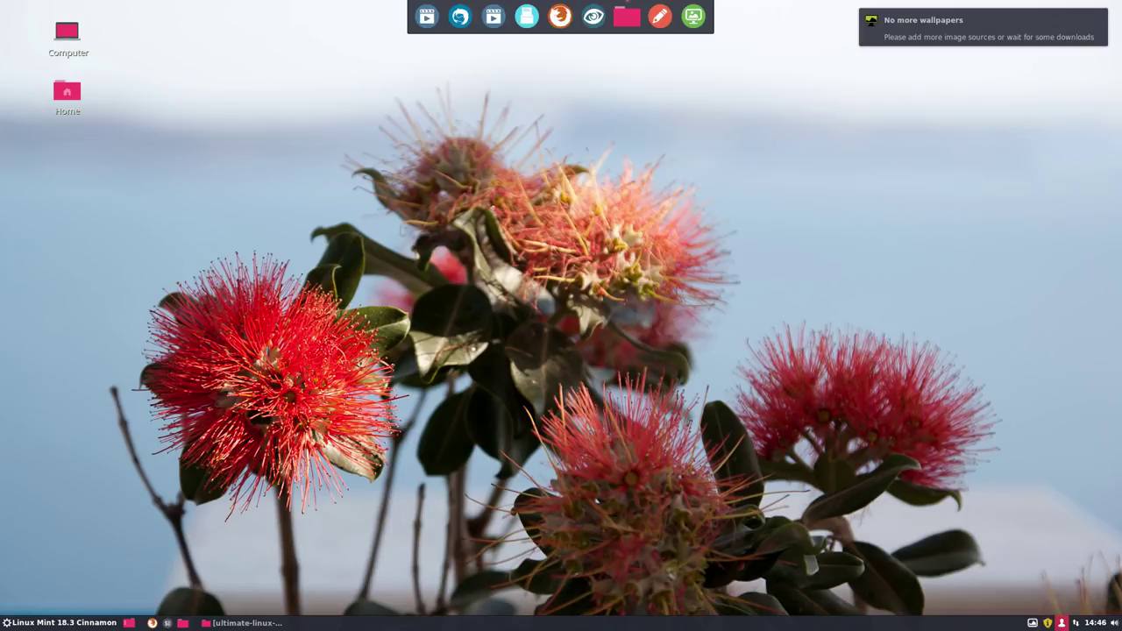
View the current wallpaper image in a viewer, close it, and open Variety's Preferences.
click(1036, 623)
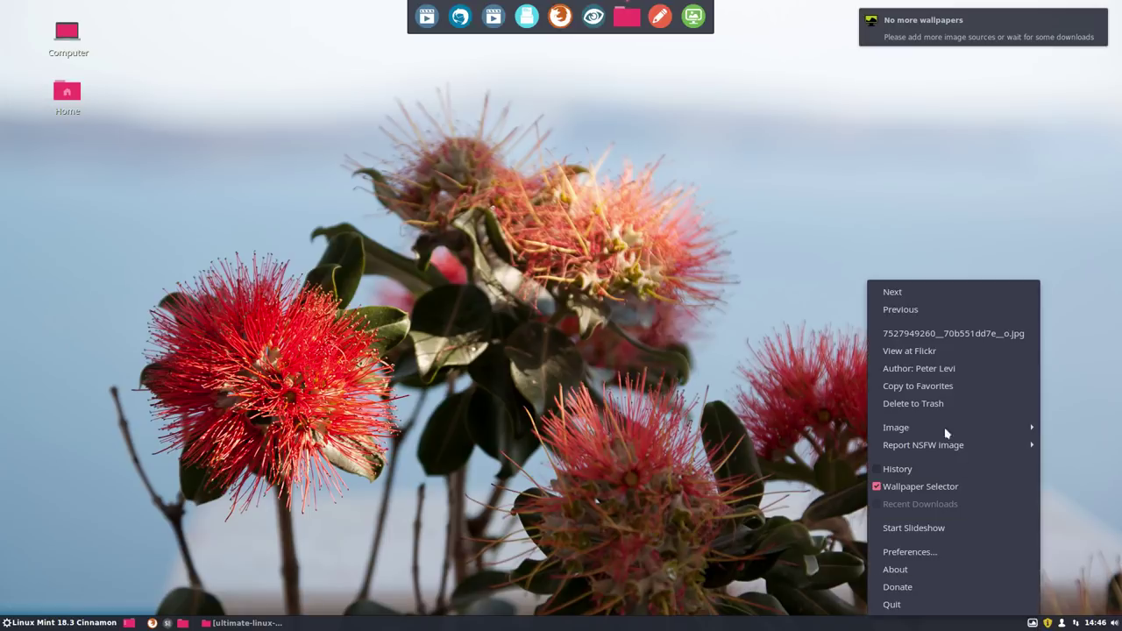
click(903, 334)
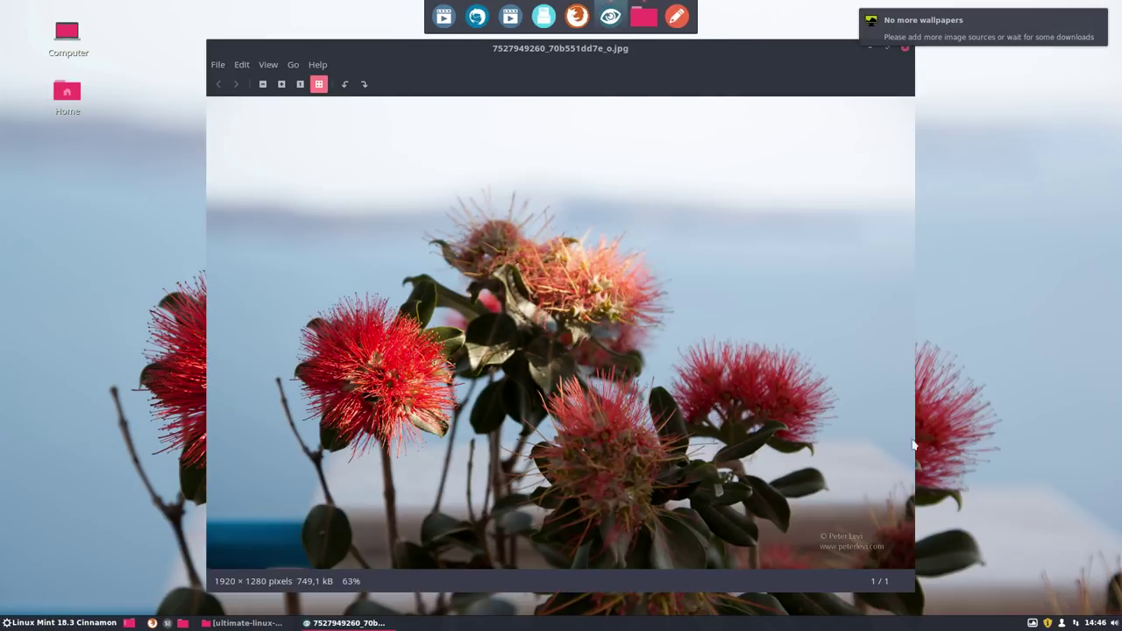
click(906, 51)
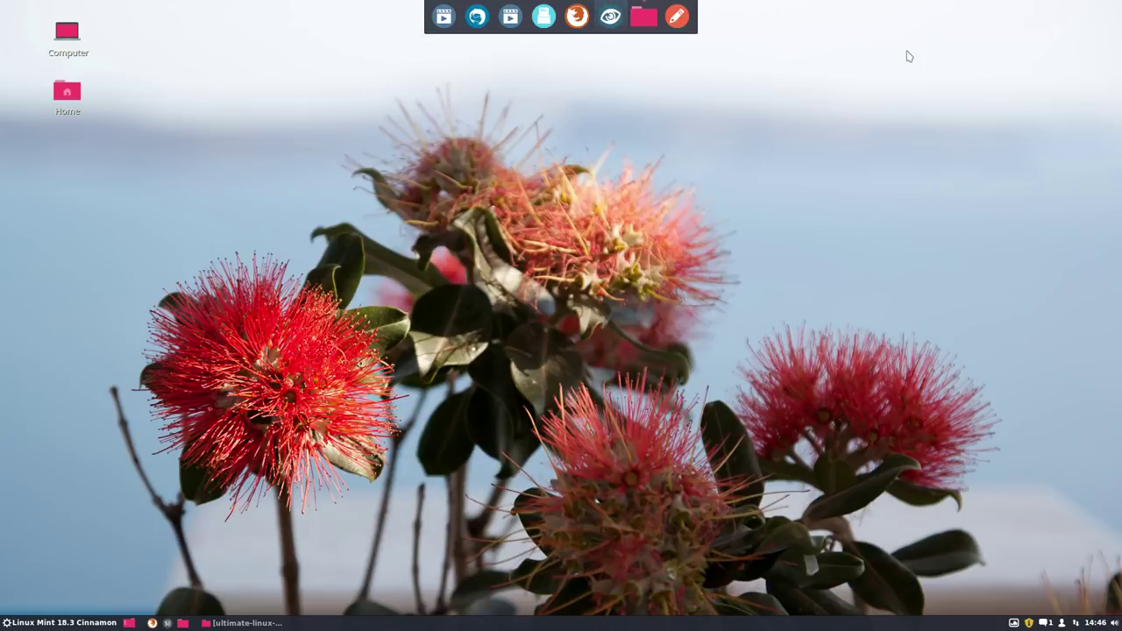
click(1014, 625)
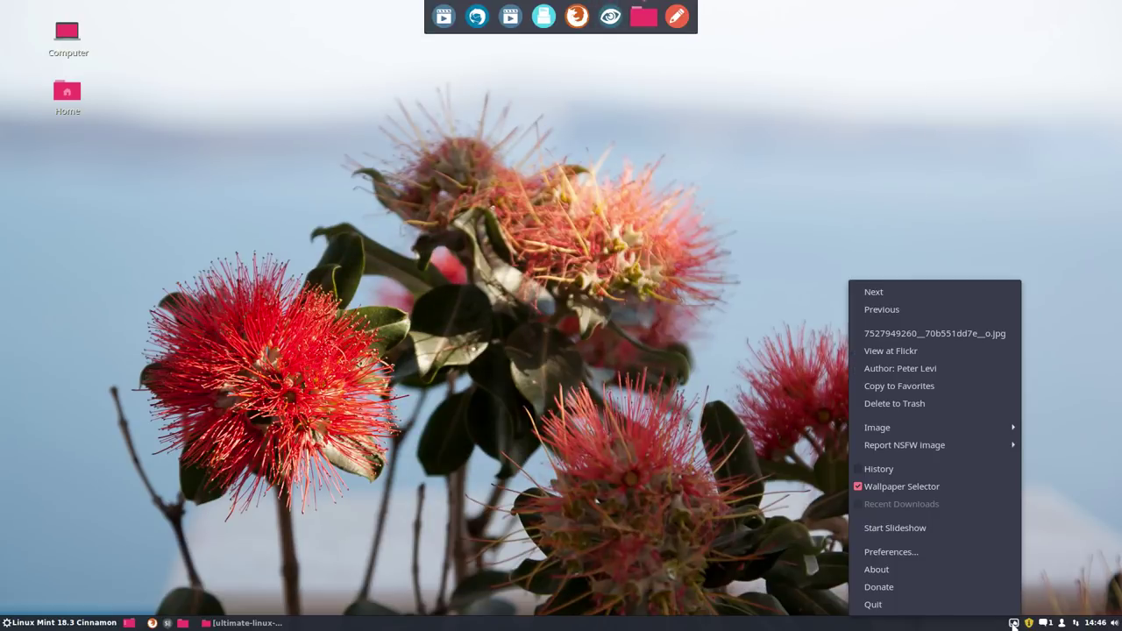
click(920, 550)
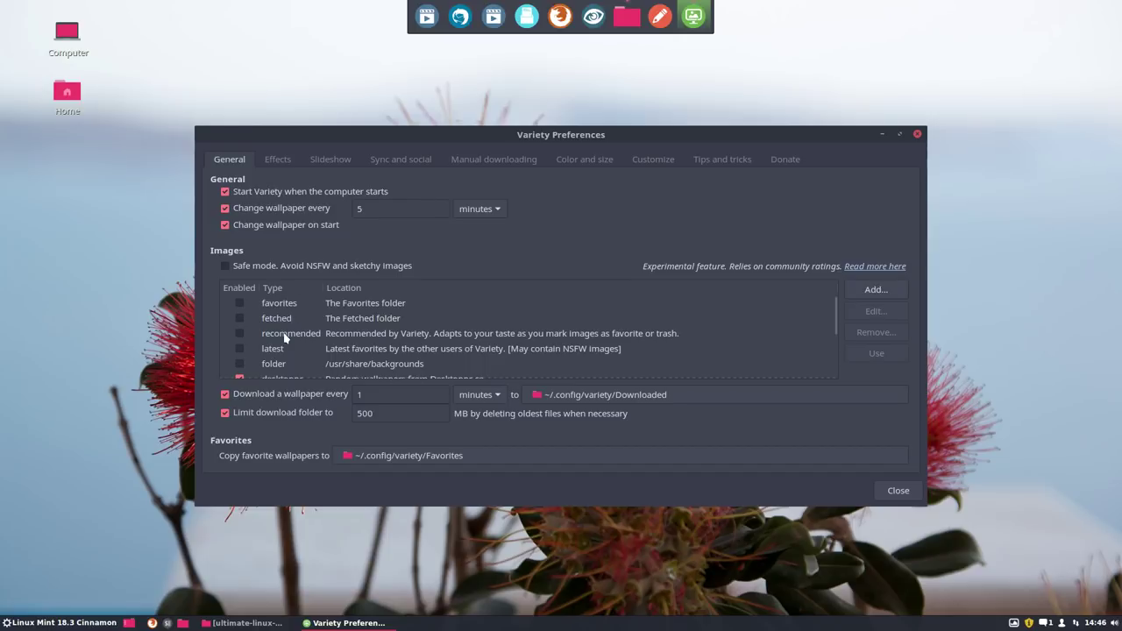
Enable favorites and fetched image sources, leave recommended off, and close Preferences.
scroll(285, 338, down, 2)
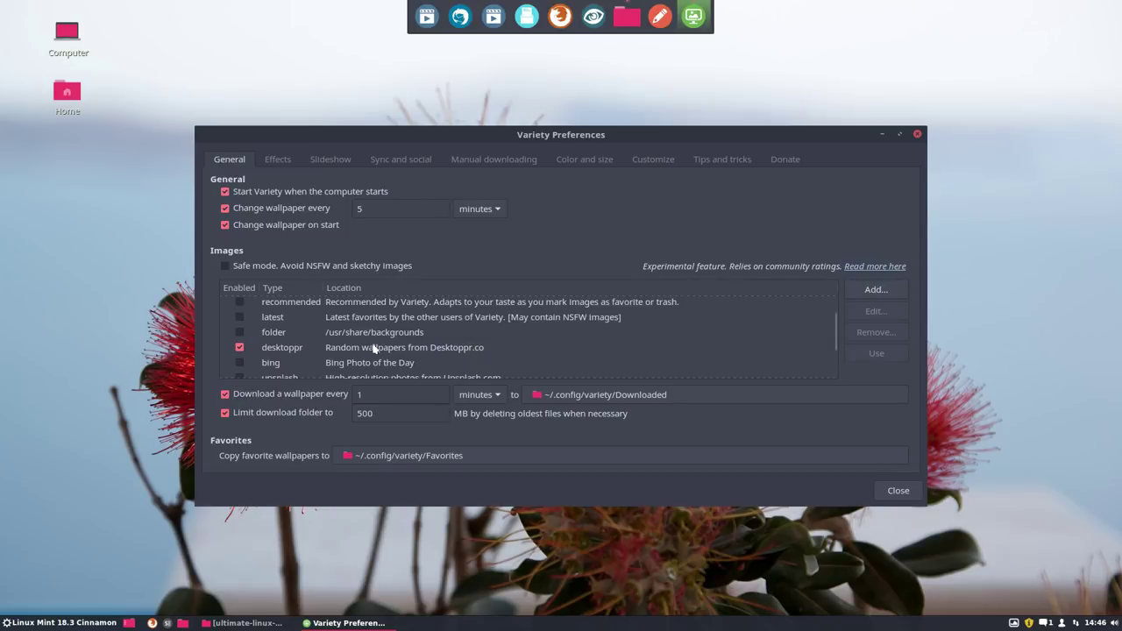
click(239, 303)
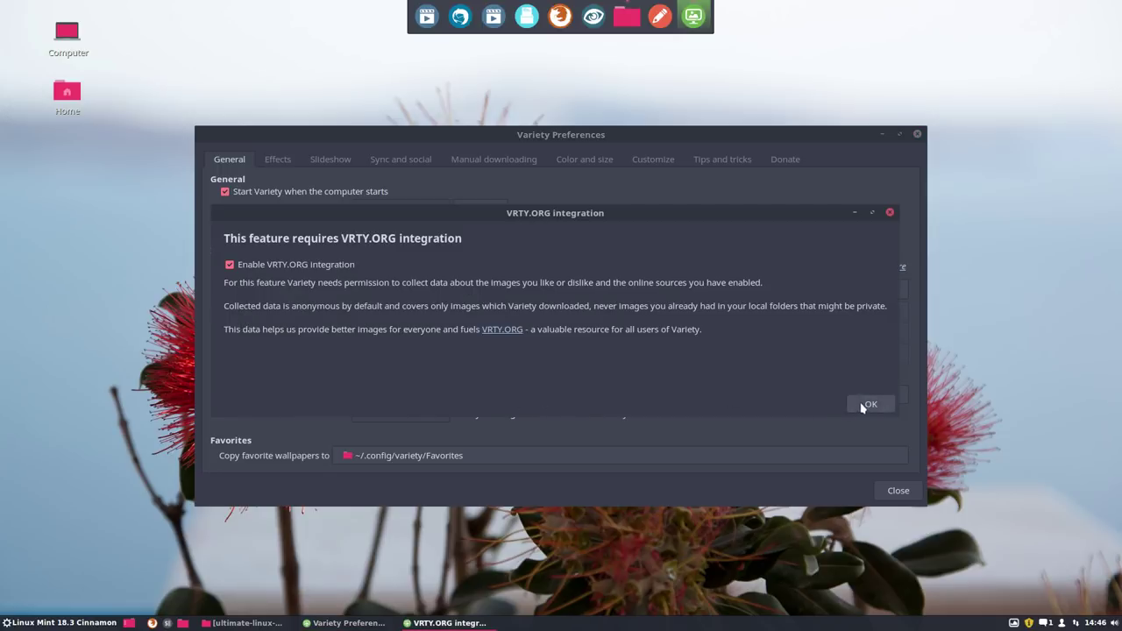
click(867, 405)
click(244, 336)
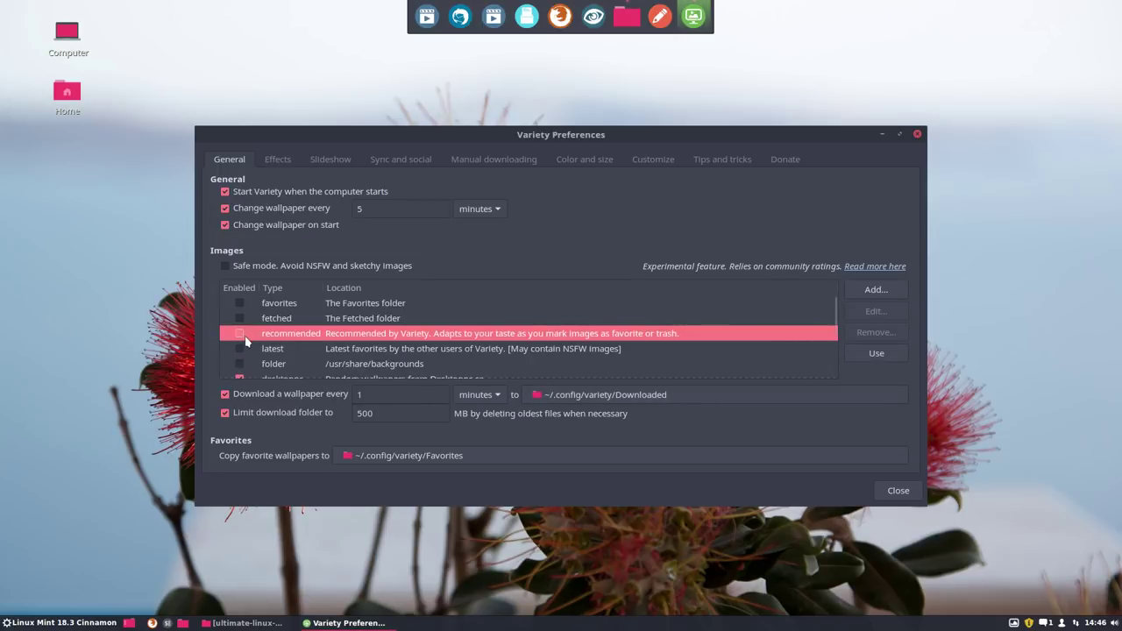
click(237, 304)
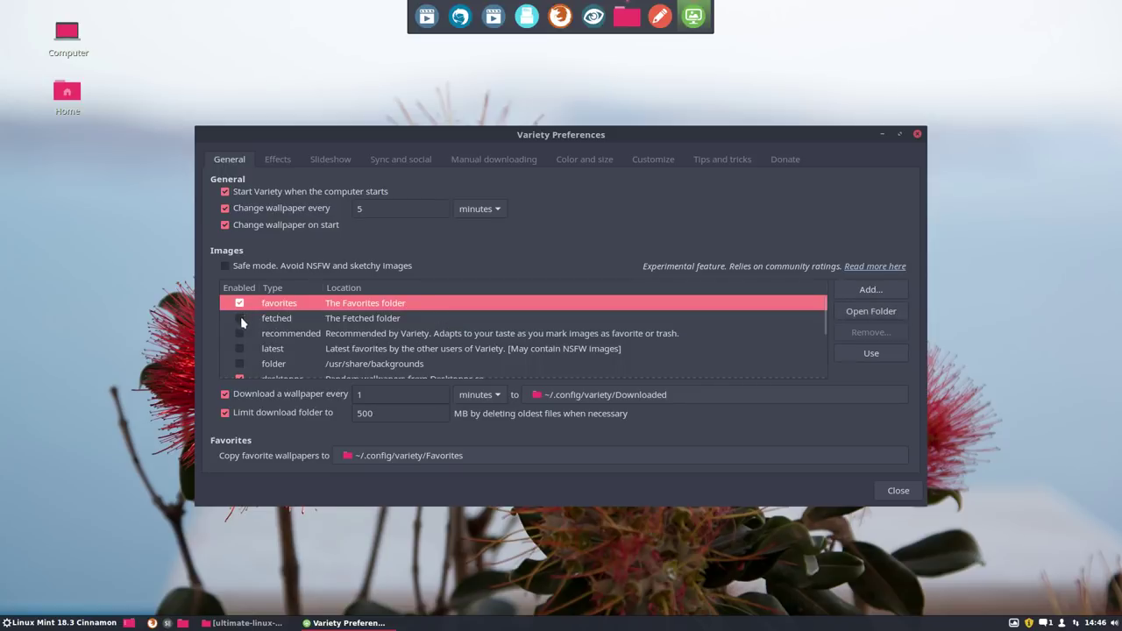
click(240, 320)
click(874, 491)
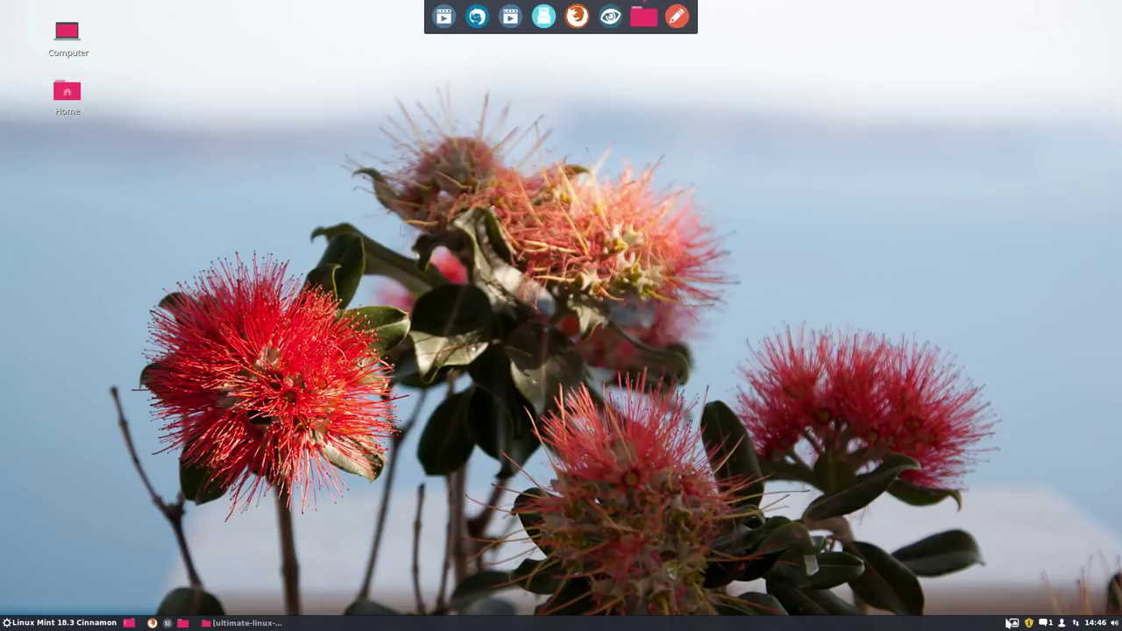
Toggle Variety's wallpaper selector off and back on, then restore the file manager.
click(1014, 624)
click(1013, 623)
click(1014, 623)
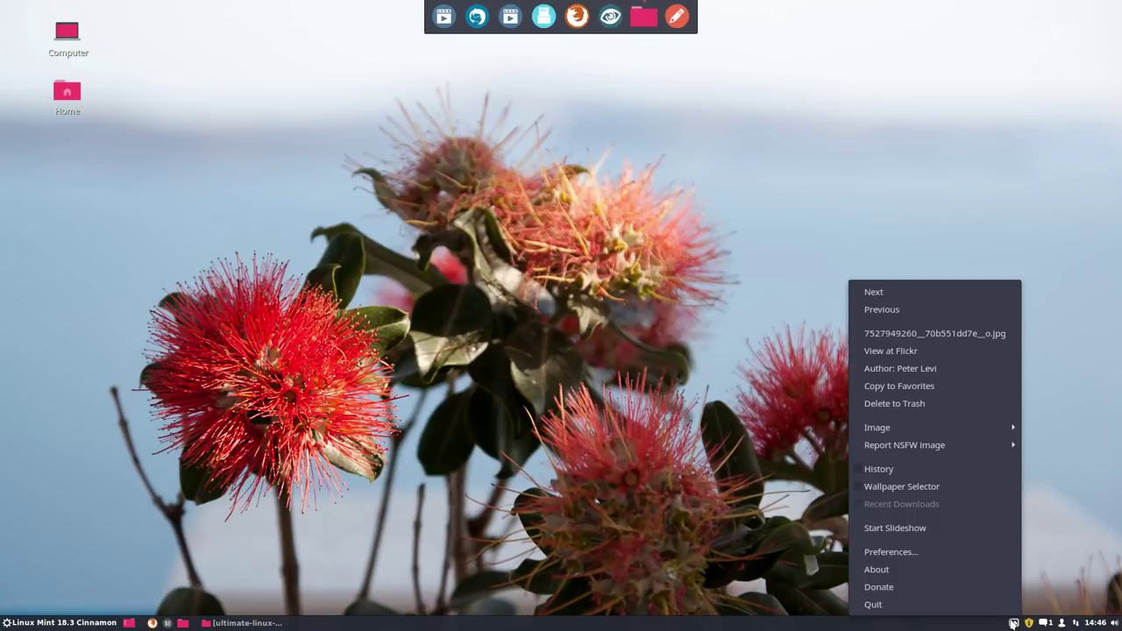
click(918, 490)
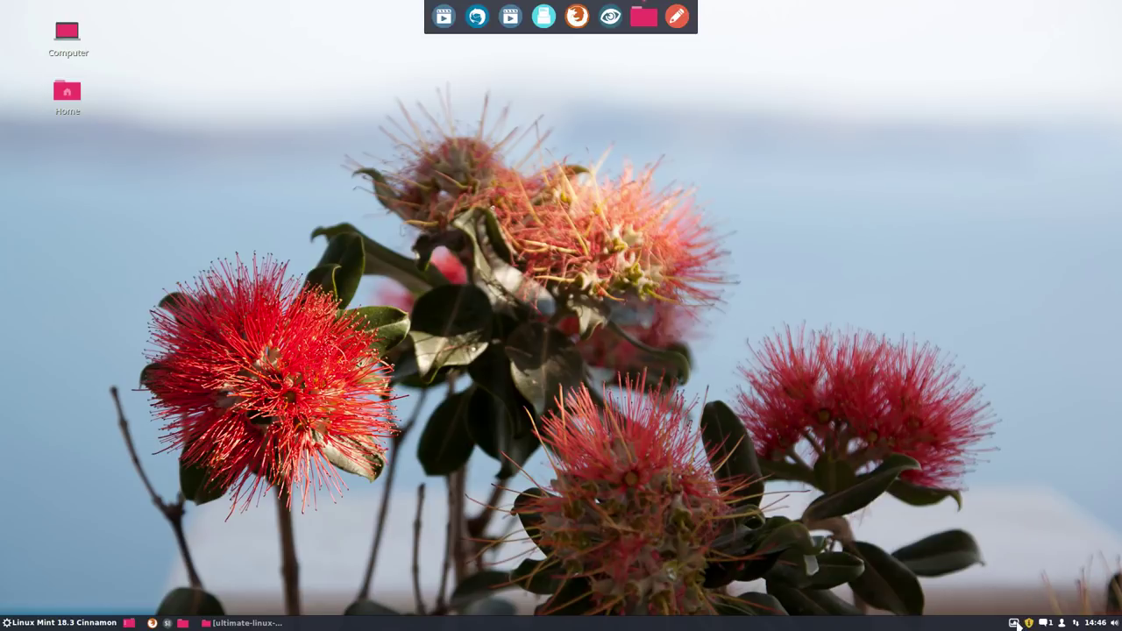
click(1014, 624)
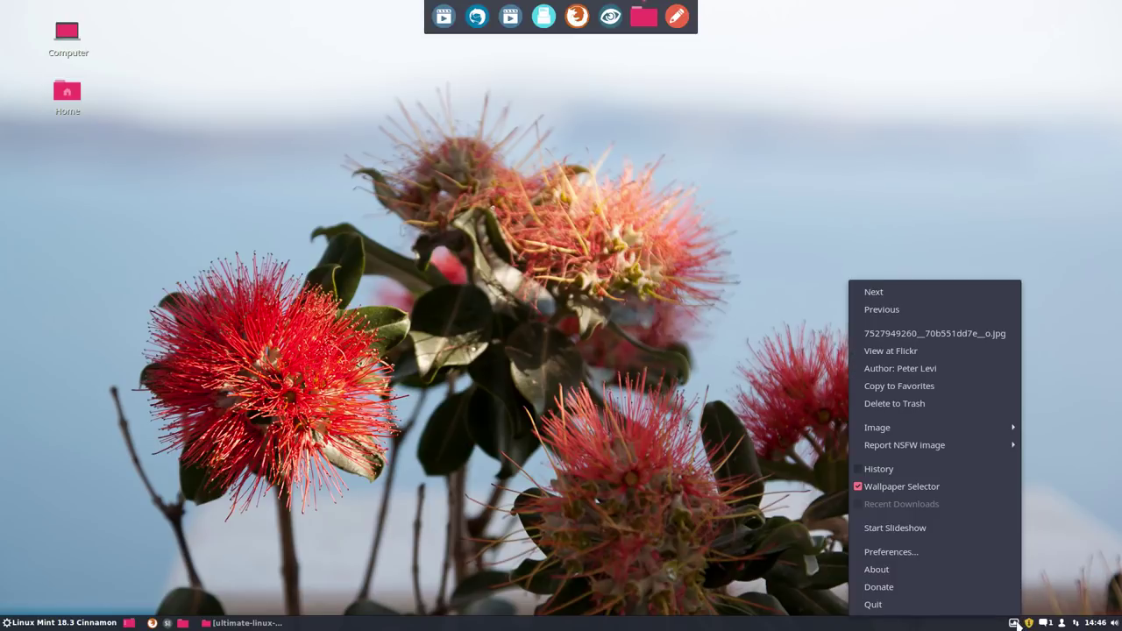
click(860, 493)
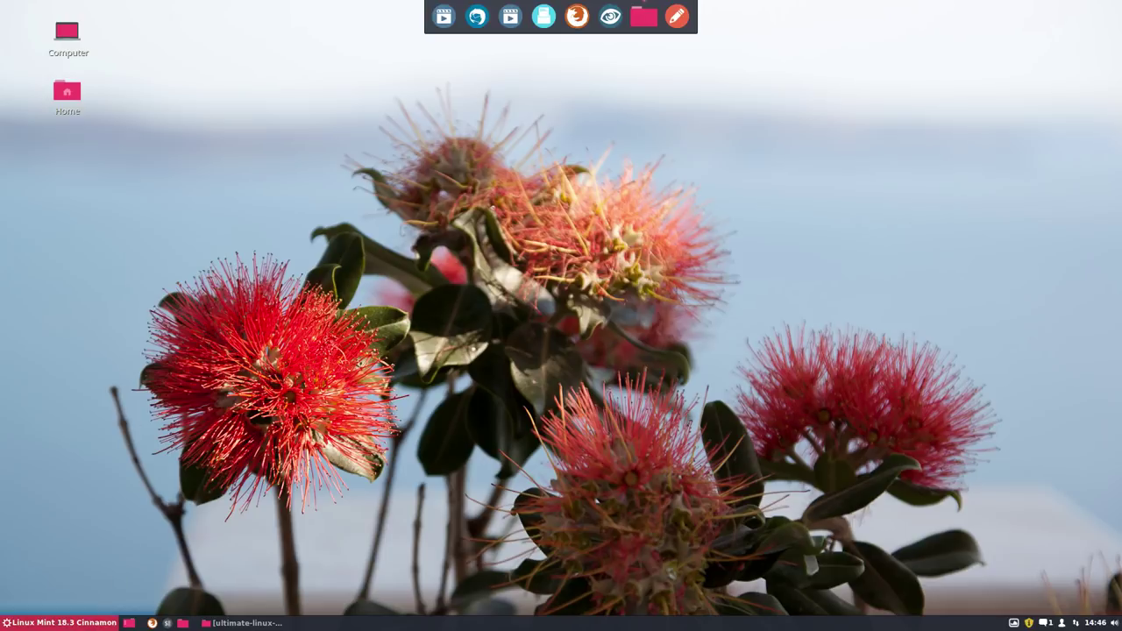
click(225, 624)
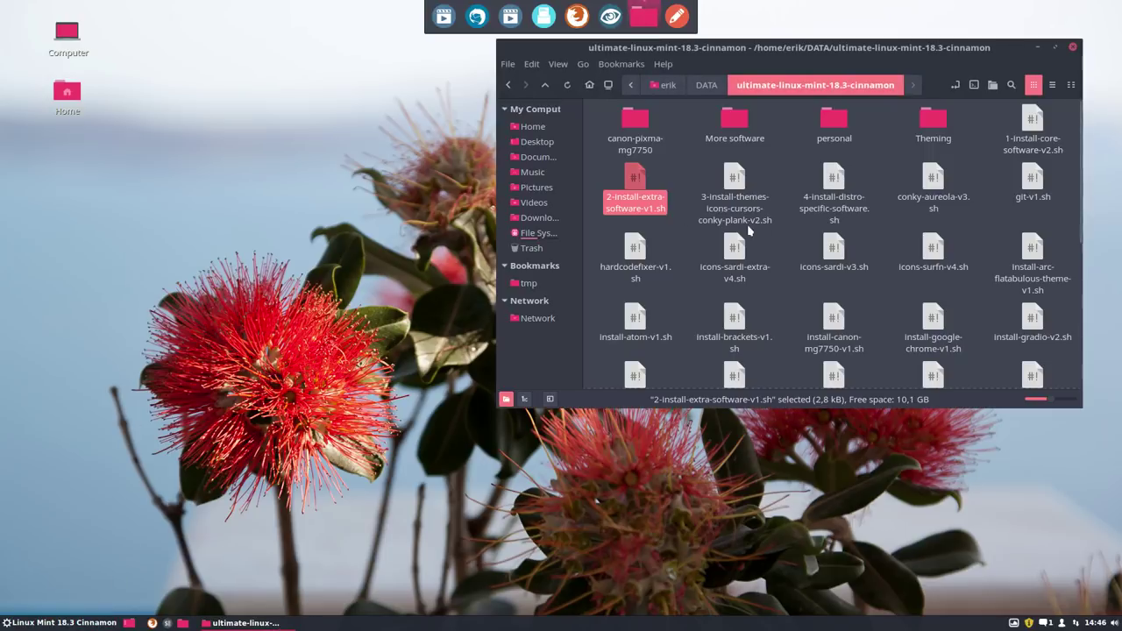
Display 2-install-extra-software-v1.sh in Xed and scroll through its installer list.
double_click(638, 175)
click(740, 280)
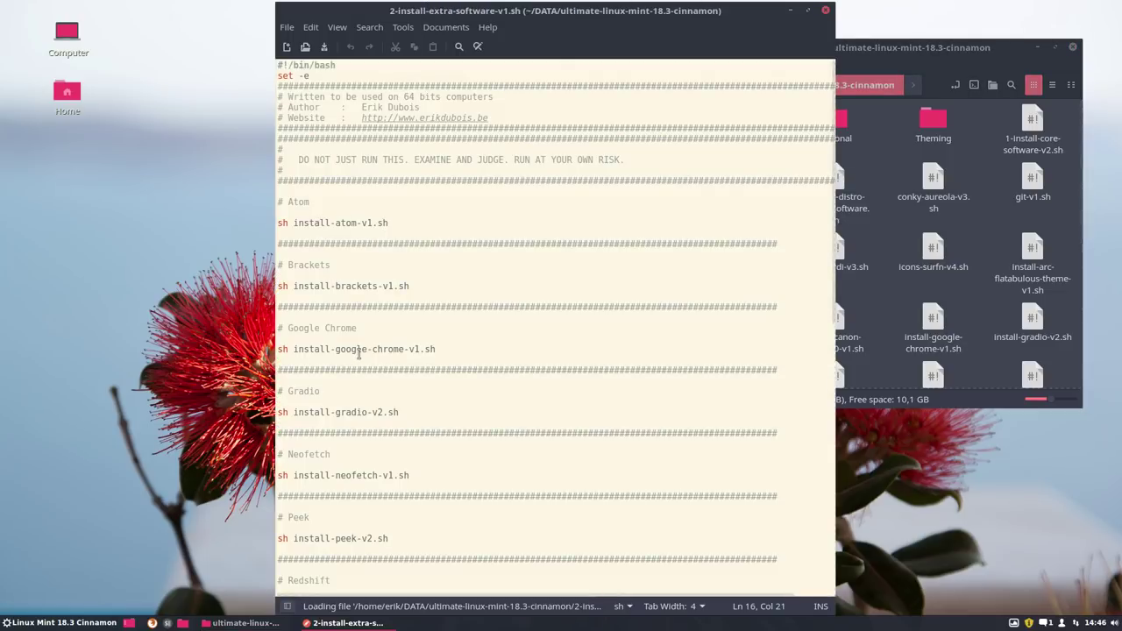
scroll(383, 386, down, 2)
scroll(394, 493, down, 4)
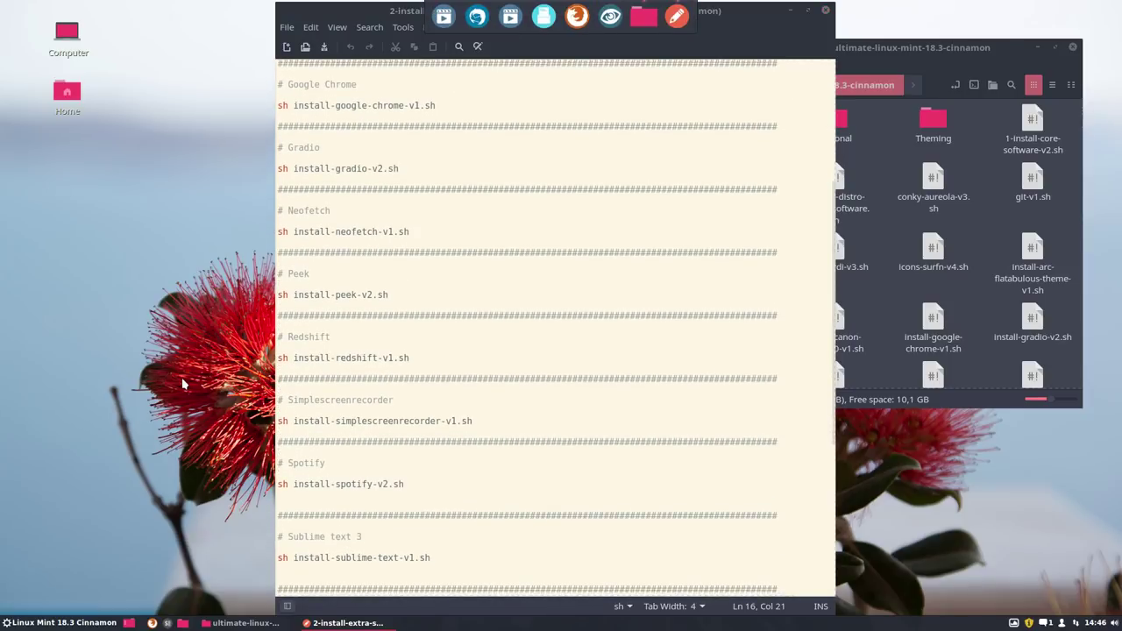
In a new terminal, run neofetch to show system information.
key(ctrl+alt+t)
text(ne)
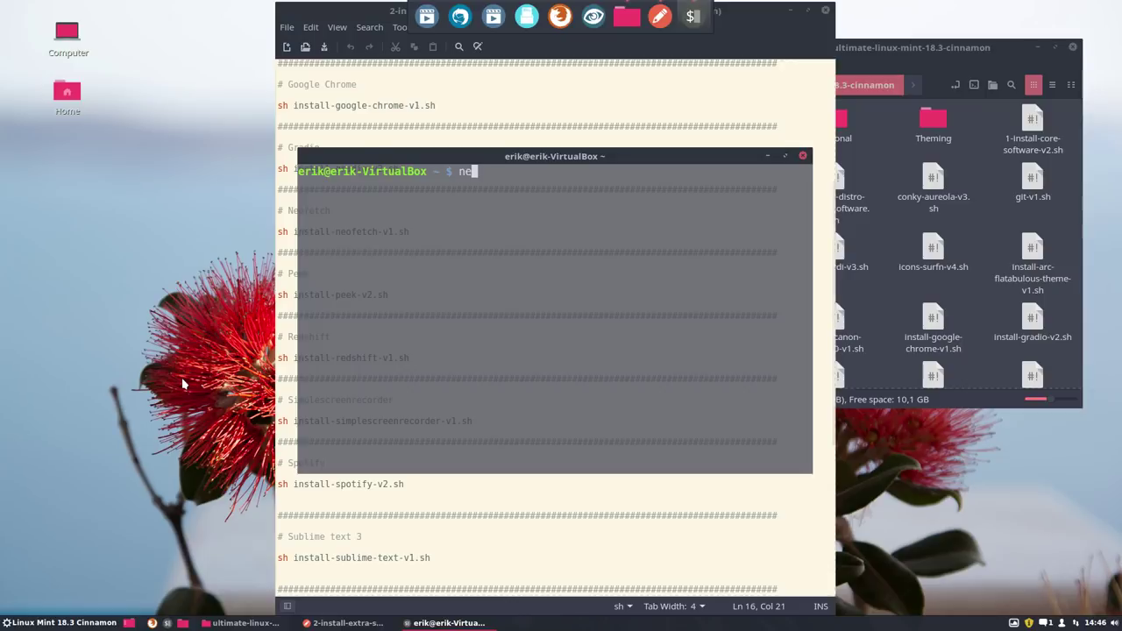
text(oftetch)
key(BackSpace)
key(BackSpace)
key(BackSpace)
key(BackSpace)
key(BackSpace)
text(etch)
key(Return)
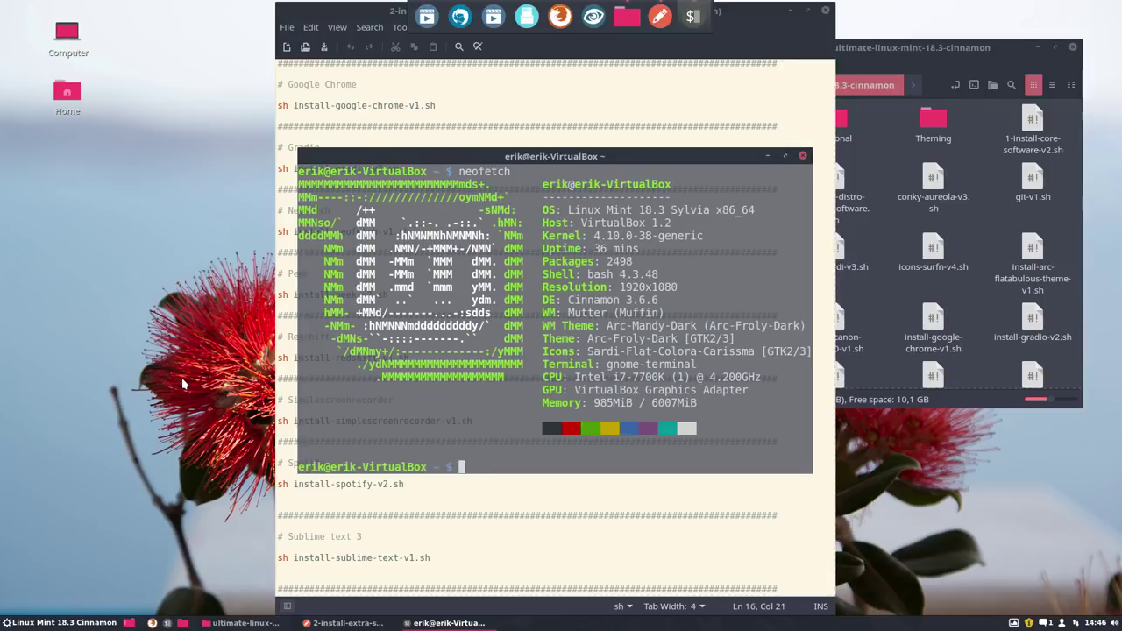
Try gtop, install it with 'sudo apt install gtop', then close the terminal.
text(gtop)
key(Return)
text(su)
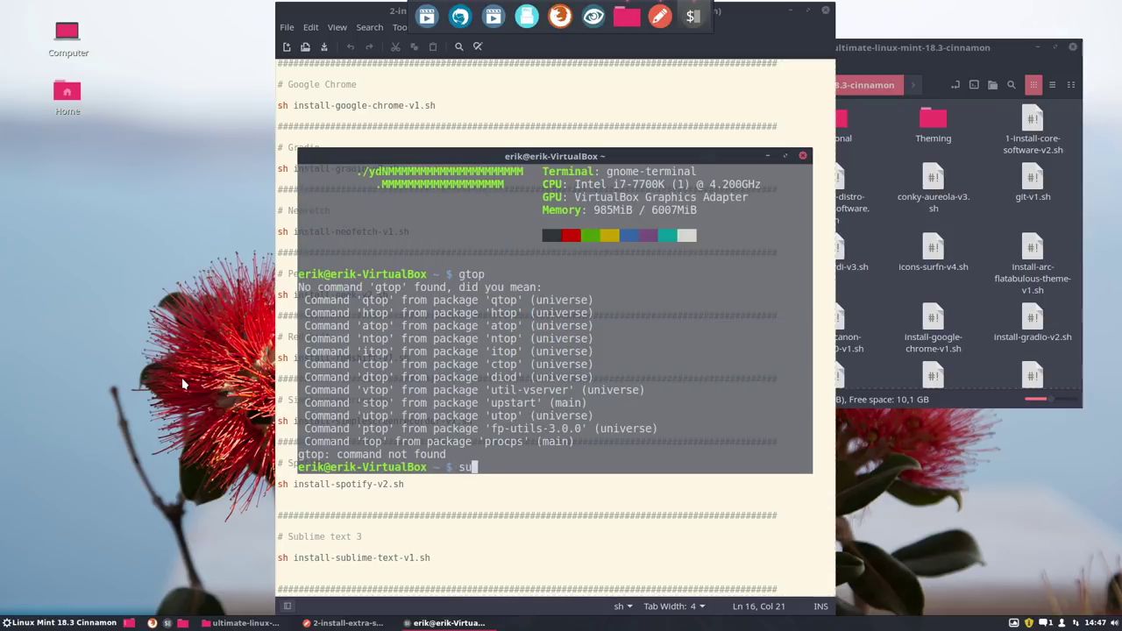
text(do apt install gtop)
key(Return)
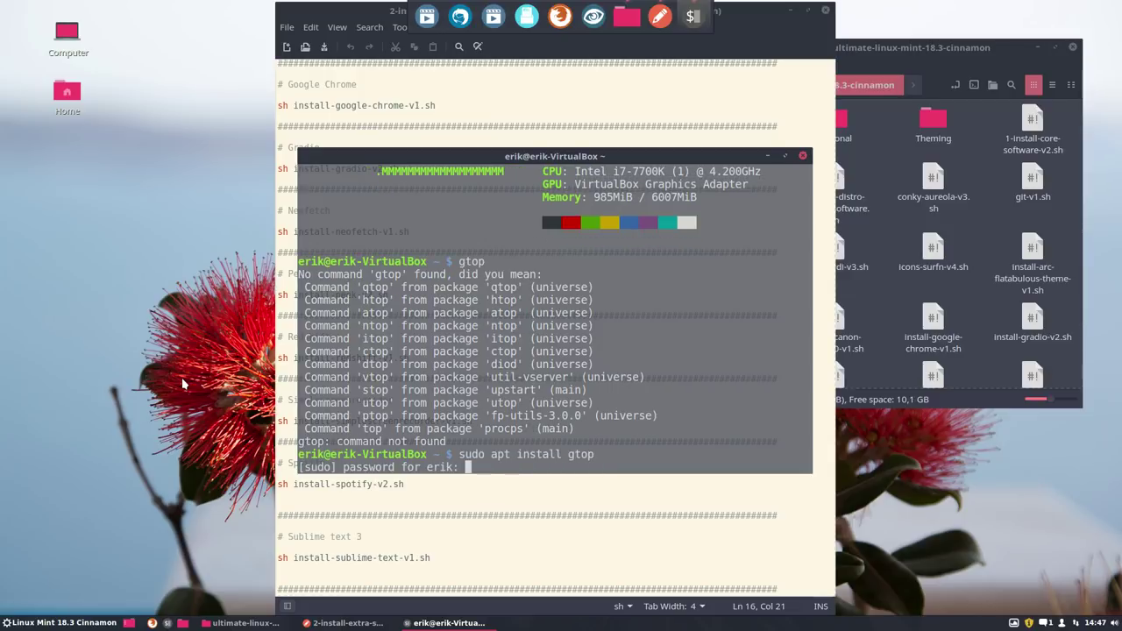
key(Return)
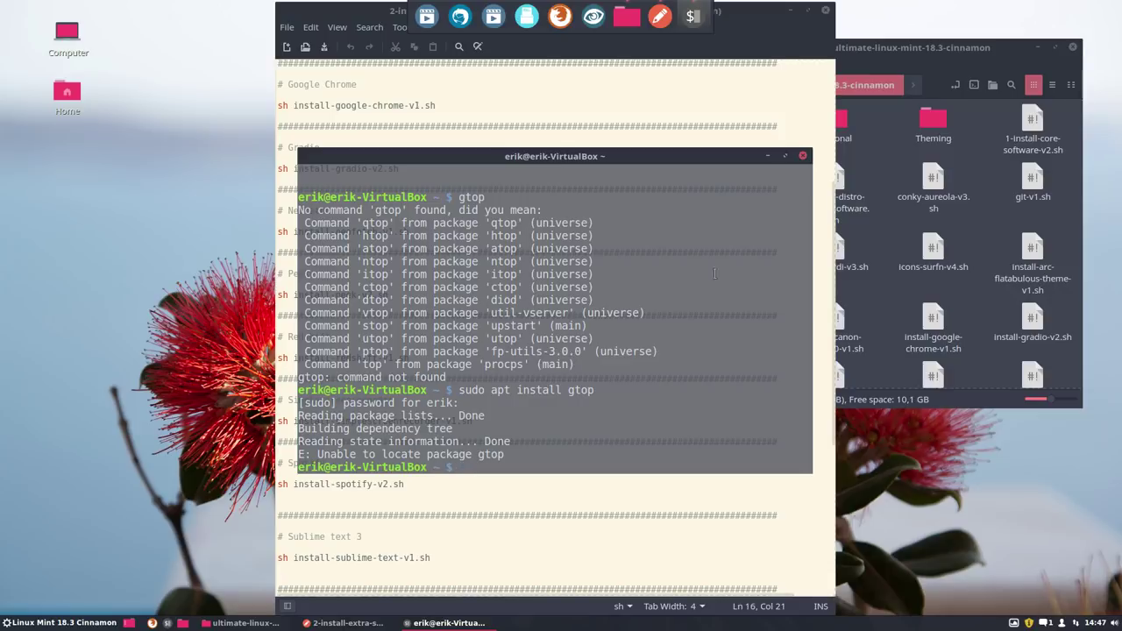
click(803, 157)
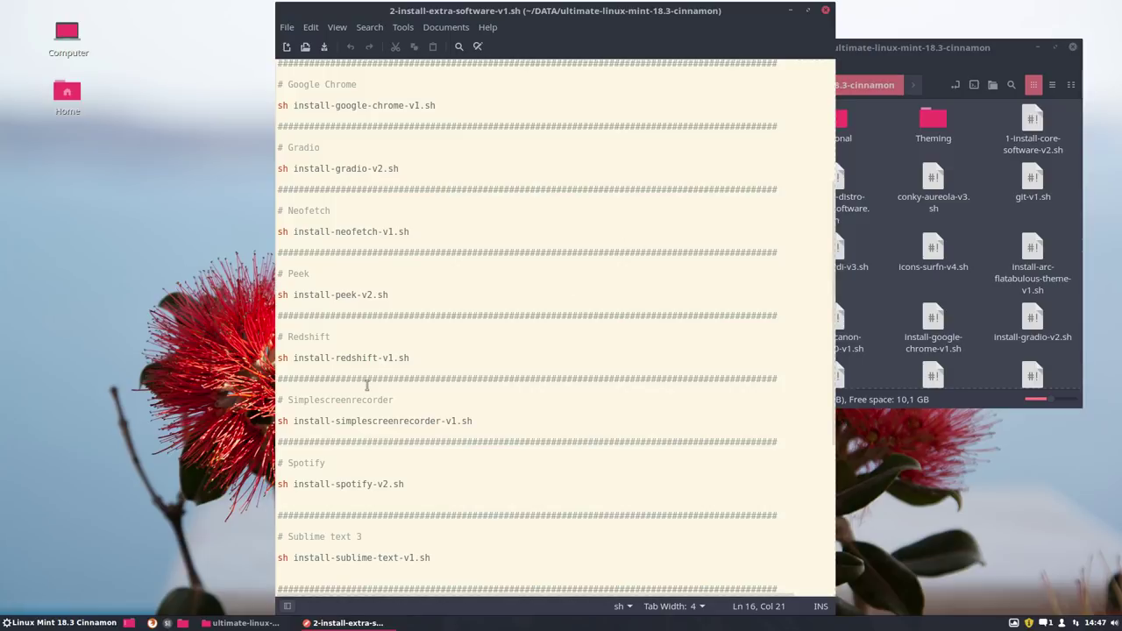
Scroll further through the extra-software script and search the launcher for 'spot'.
scroll(366, 386, down, 3)
scroll(366, 386, down, 2)
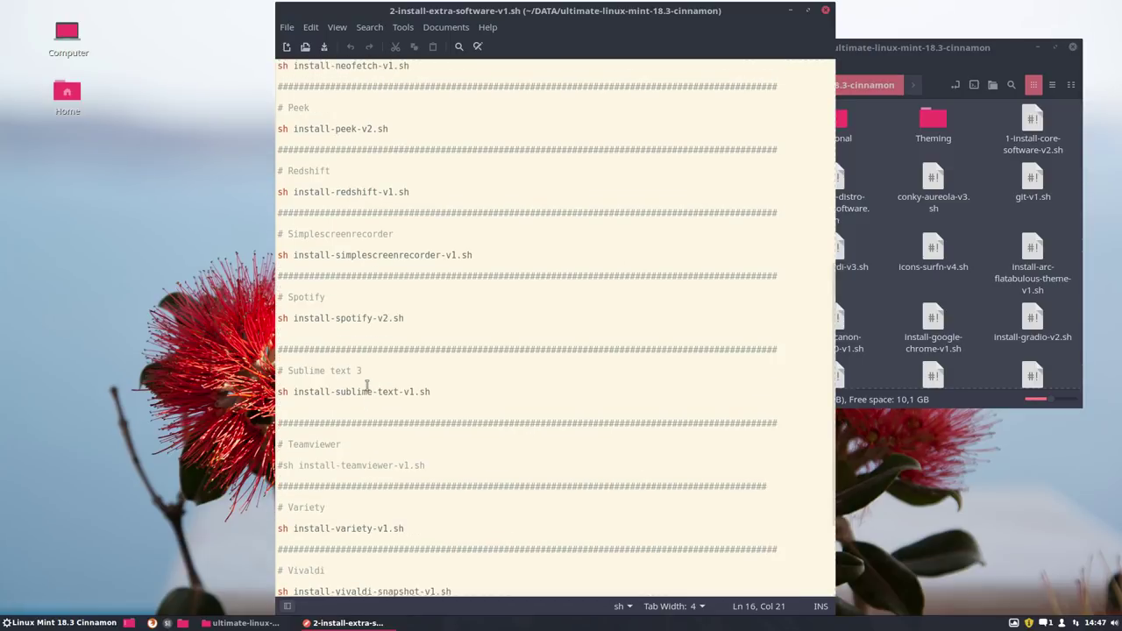
scroll(367, 386, down, 1)
click(37, 623)
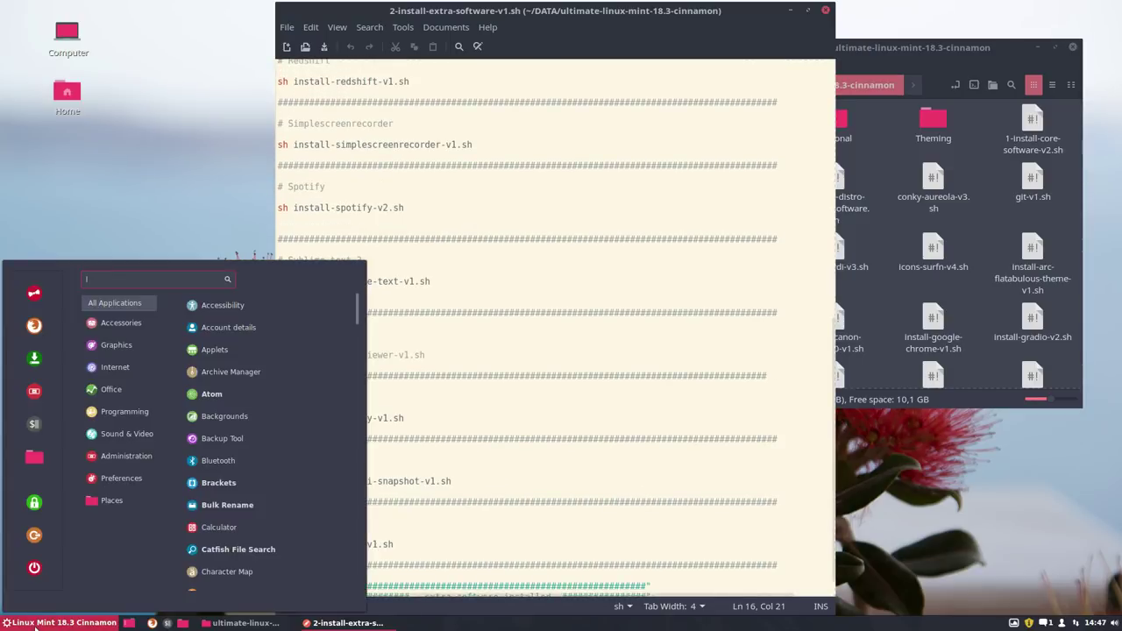
text(spot)
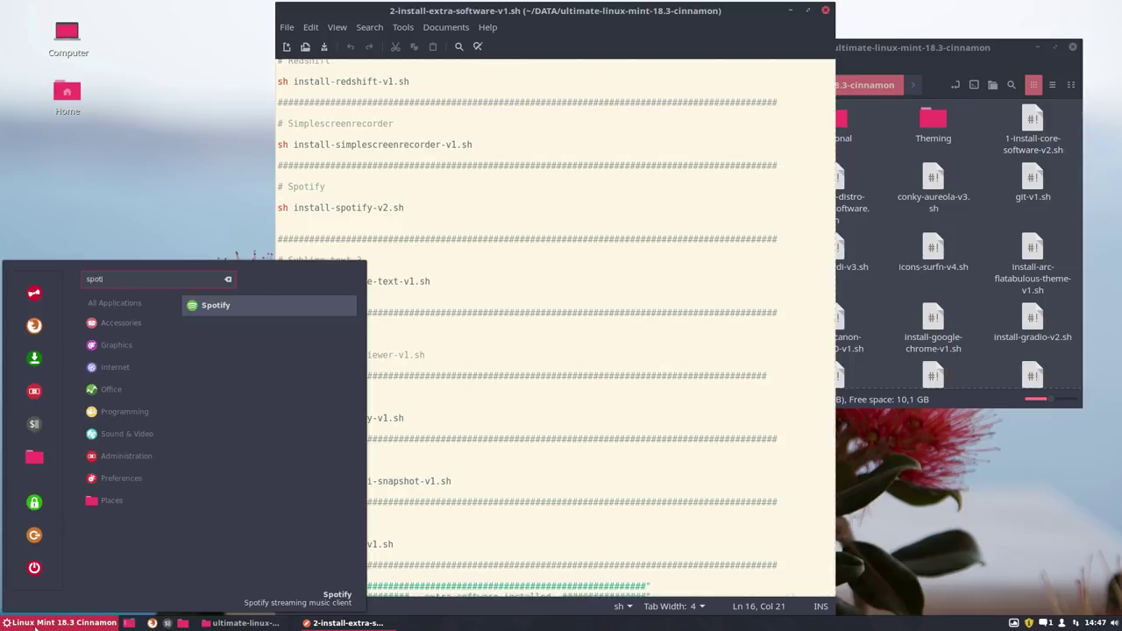
key(Return)
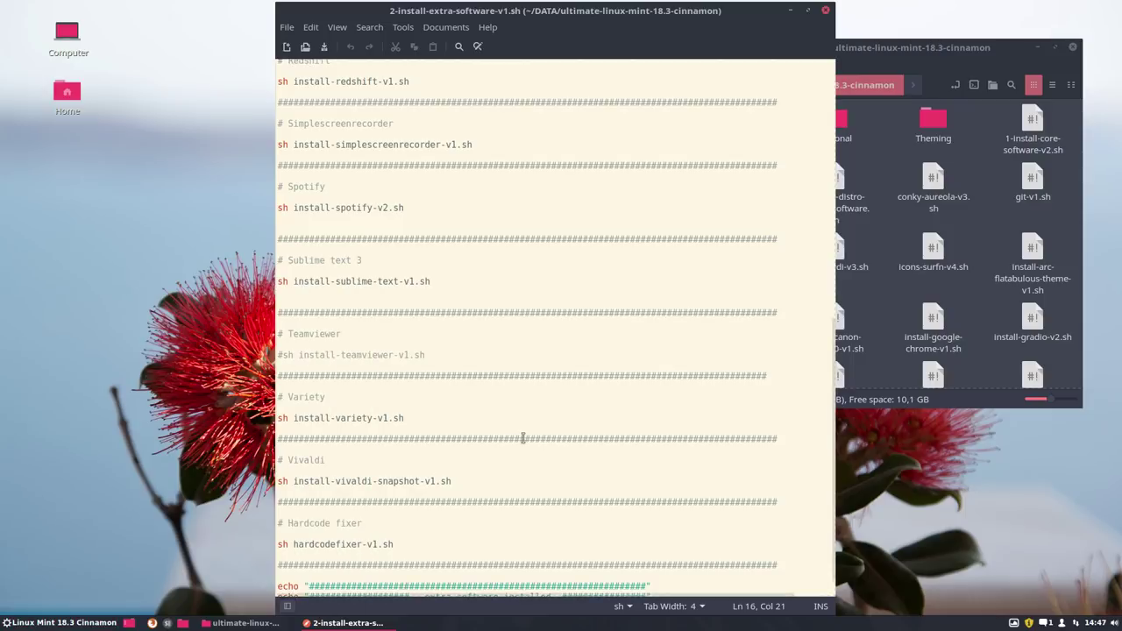
Mark the teamviewer line's comment sign, search 'vivl', then close Xed and open the themes script.
click(285, 354)
key(shift+Home)
scroll(353, 450, down, 1)
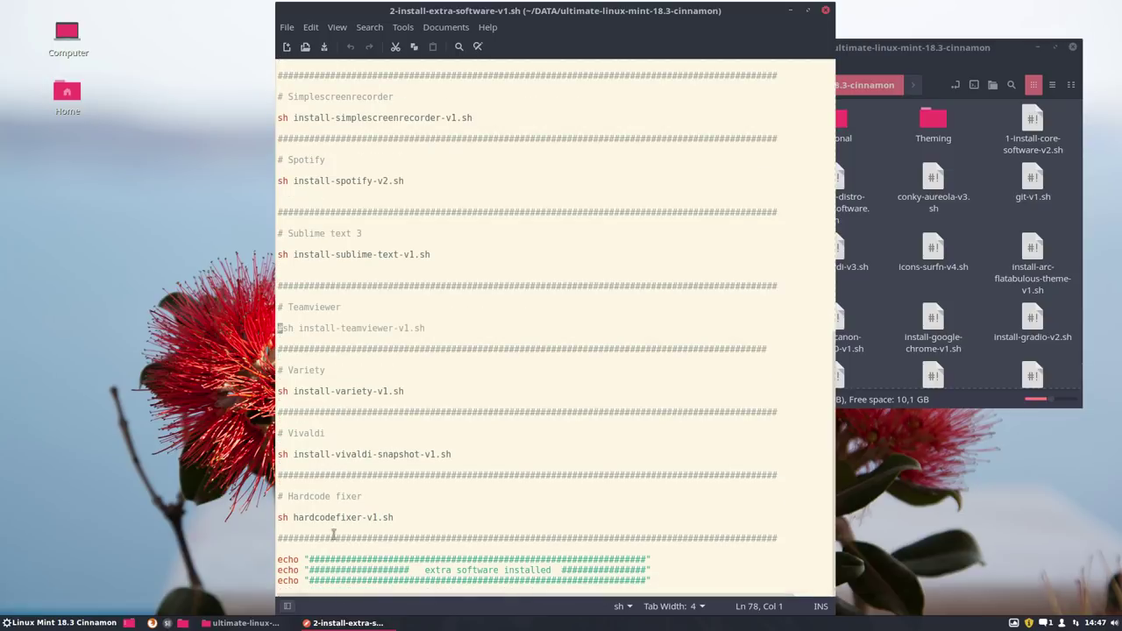
click(26, 620)
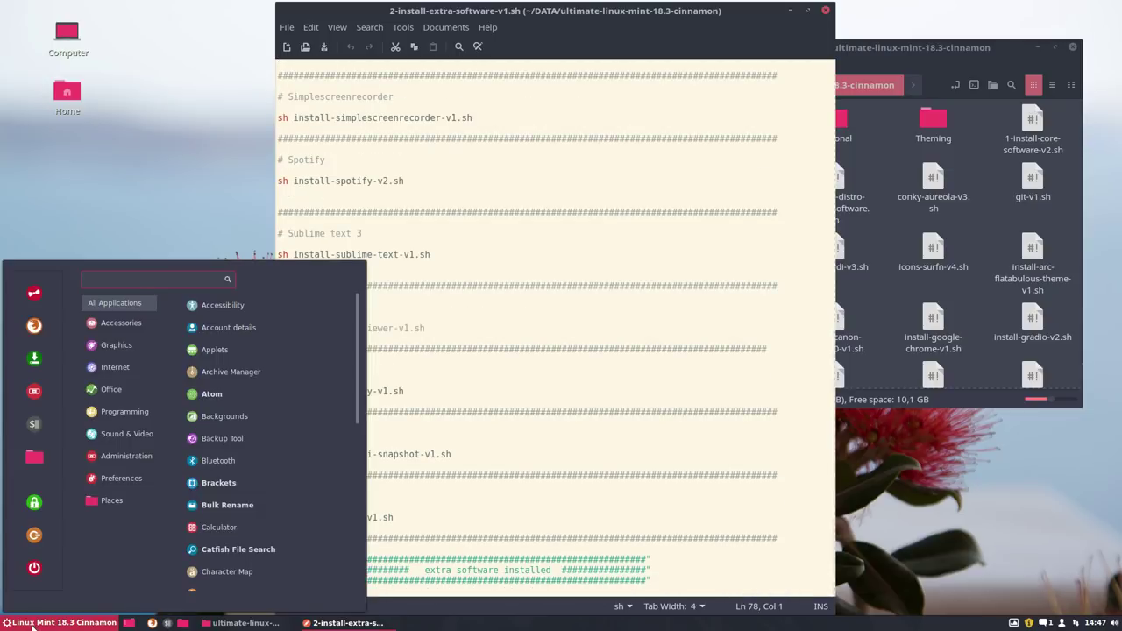
text(vivl)
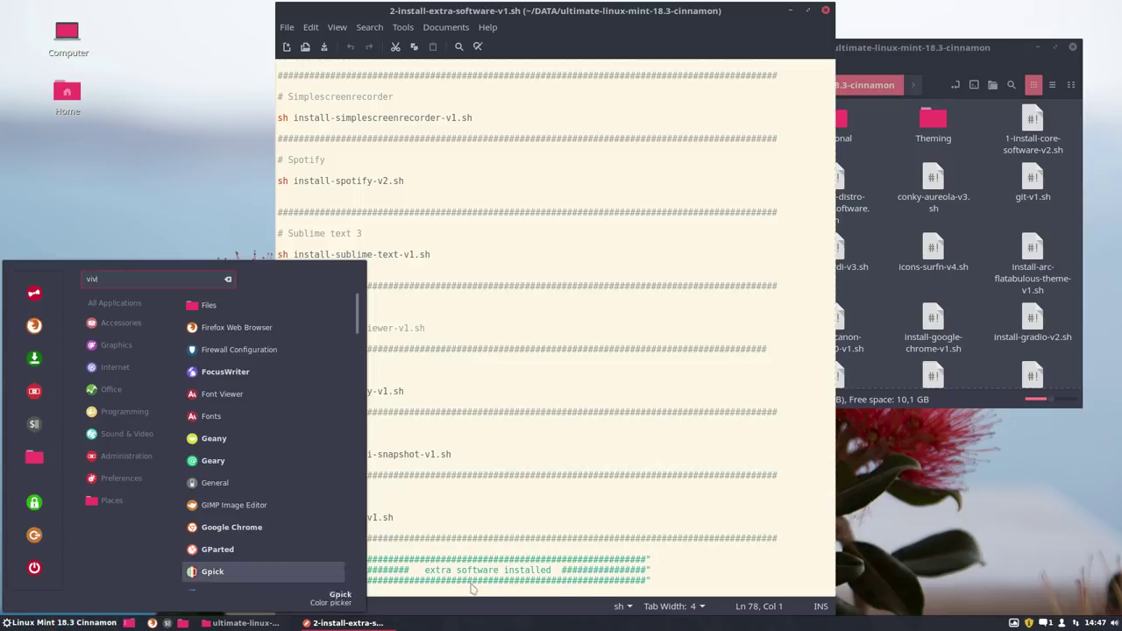
click(741, 453)
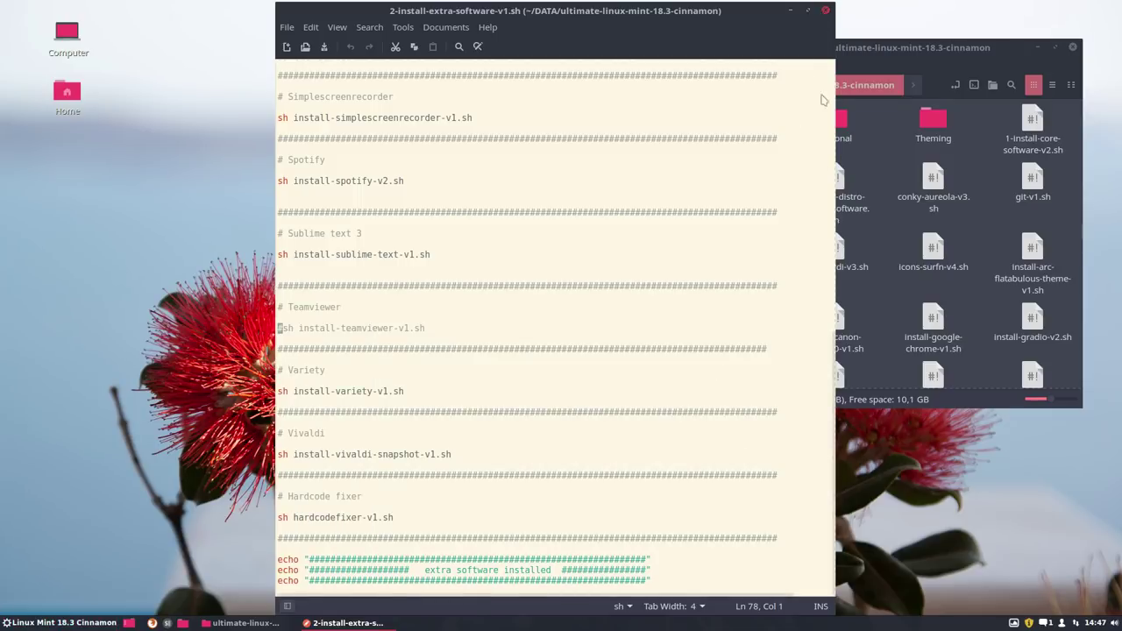
click(825, 9)
double_click(734, 180)
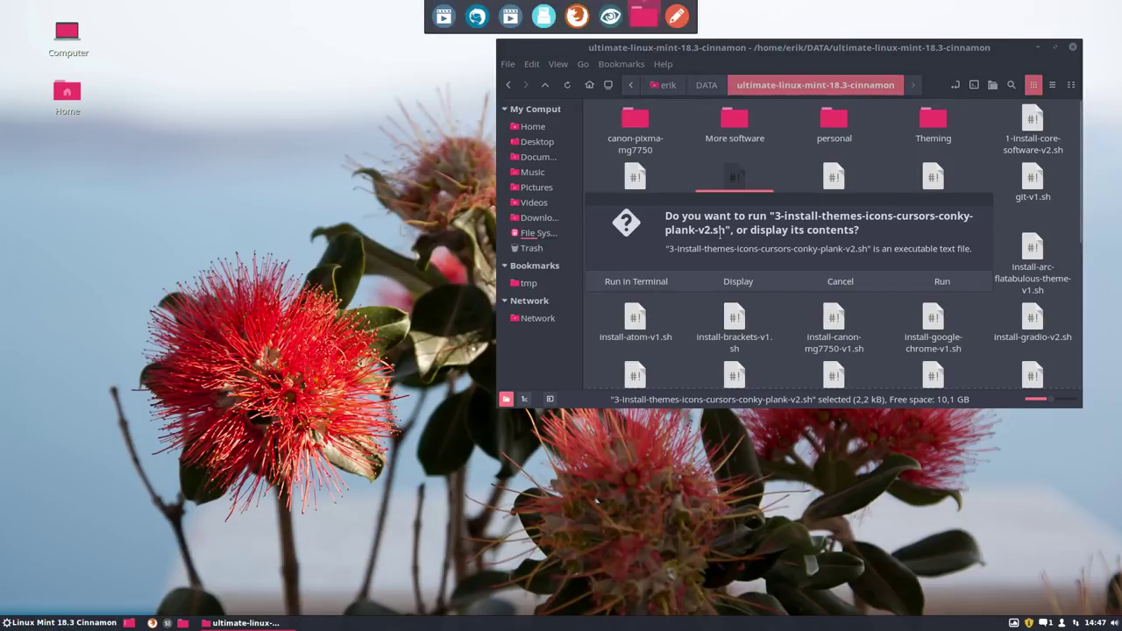
Display the themes install script in Xed, positioned over the file manager.
click(741, 282)
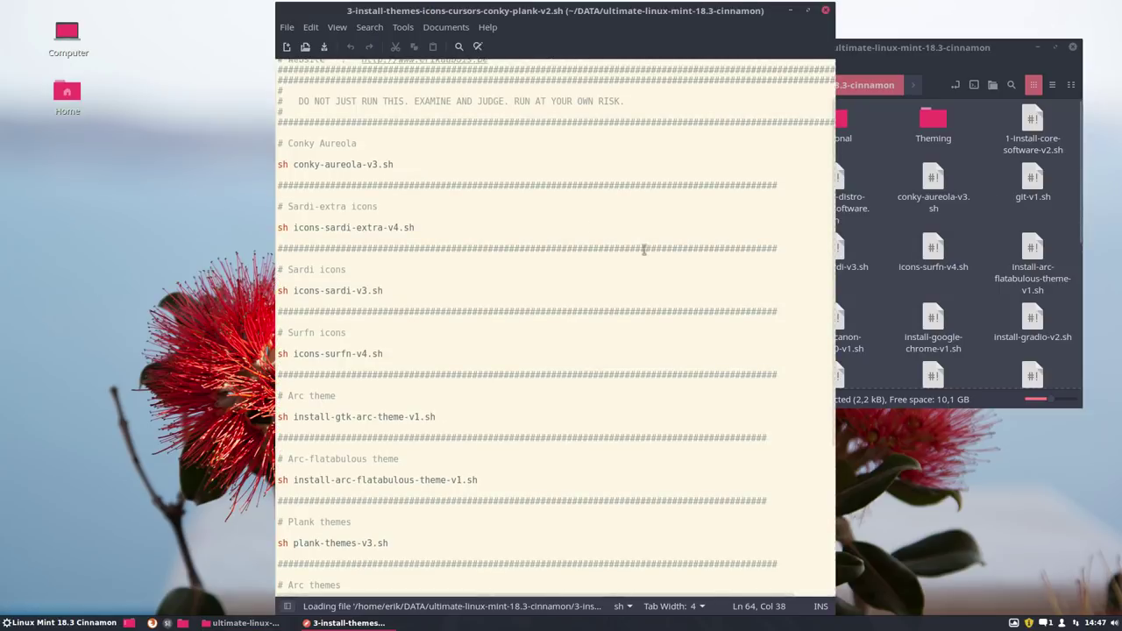
drag(561, 13, 782, 212)
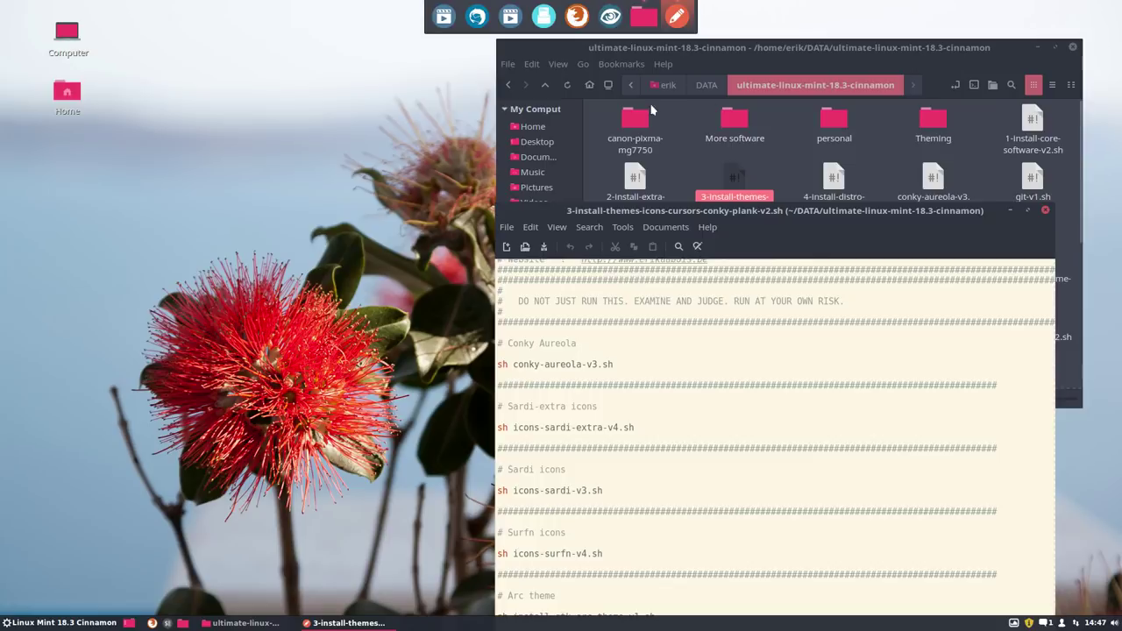
click(761, 45)
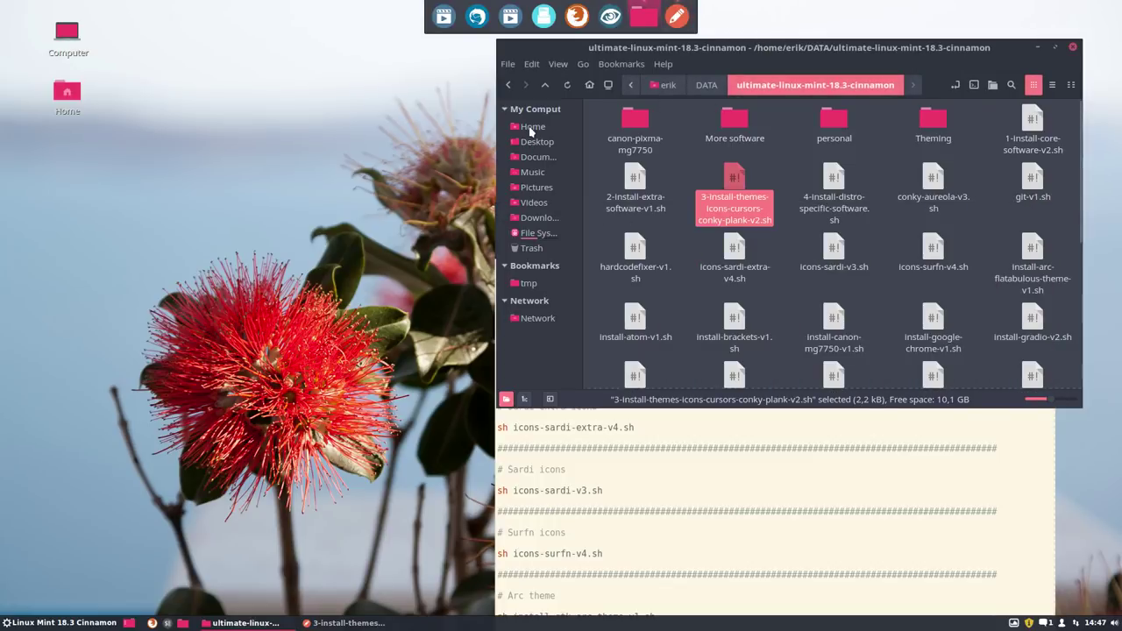
Go to Home, show hidden files with Ctrl+H, and open the .aureola folder.
click(531, 127)
click(644, 233)
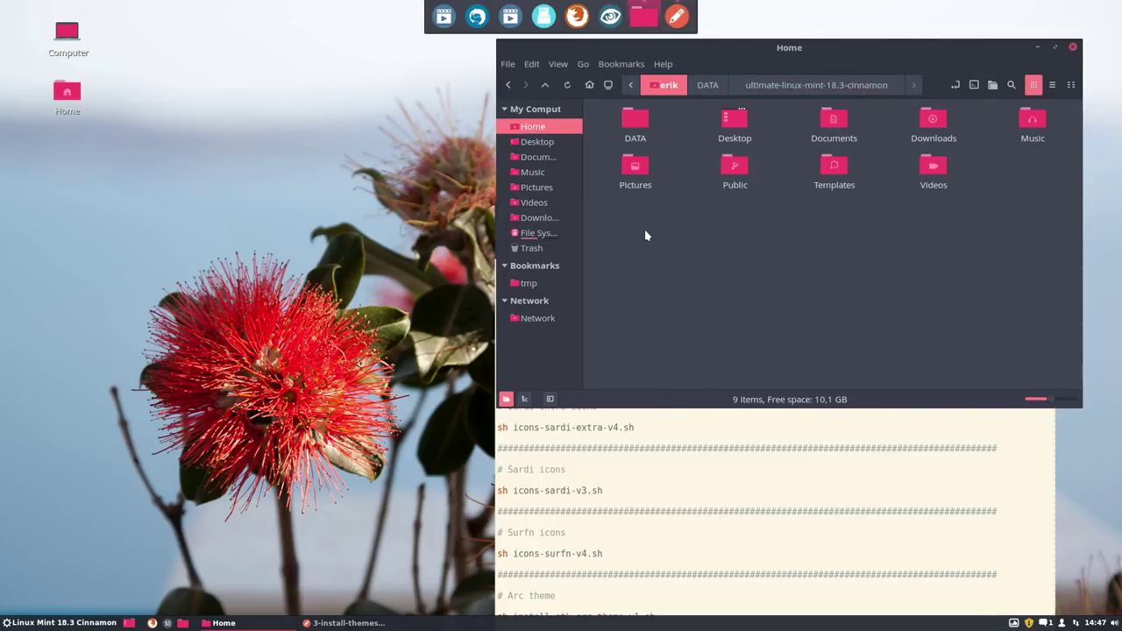
key(ctrl+h)
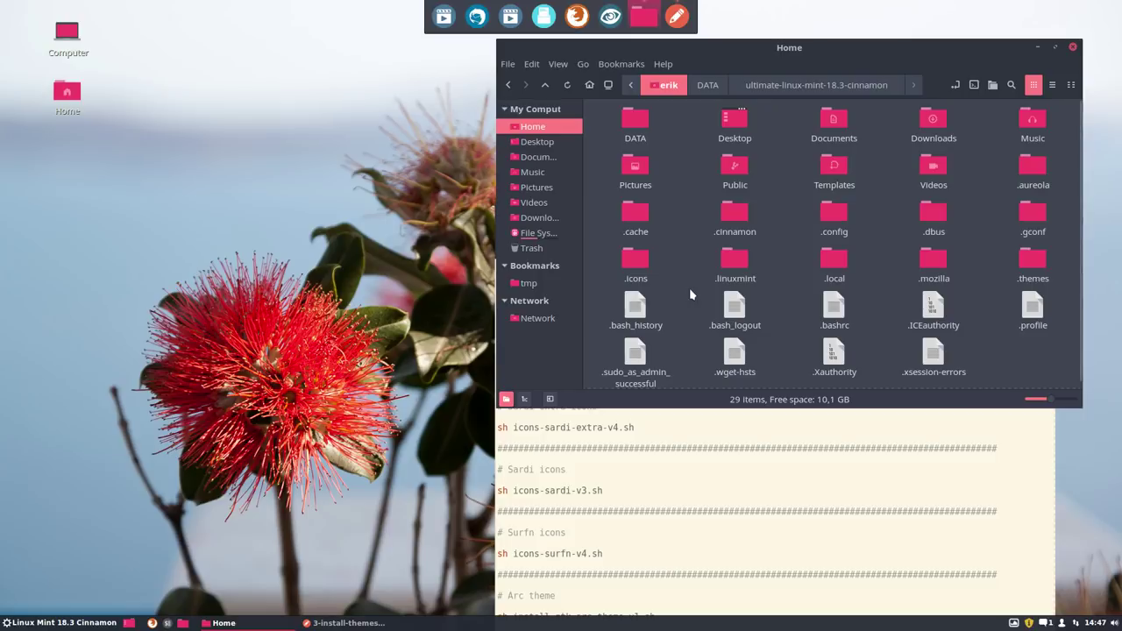
click(1033, 171)
double_click(1033, 173)
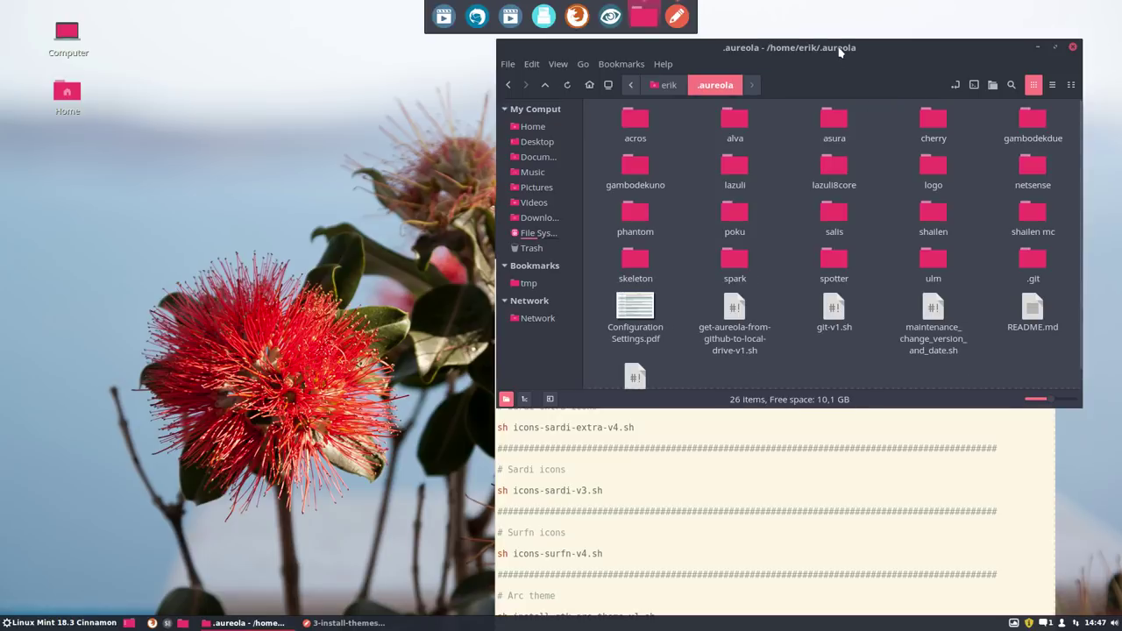
Arrange the file manager and script editor windows side by side.
drag(833, 49, 360, 78)
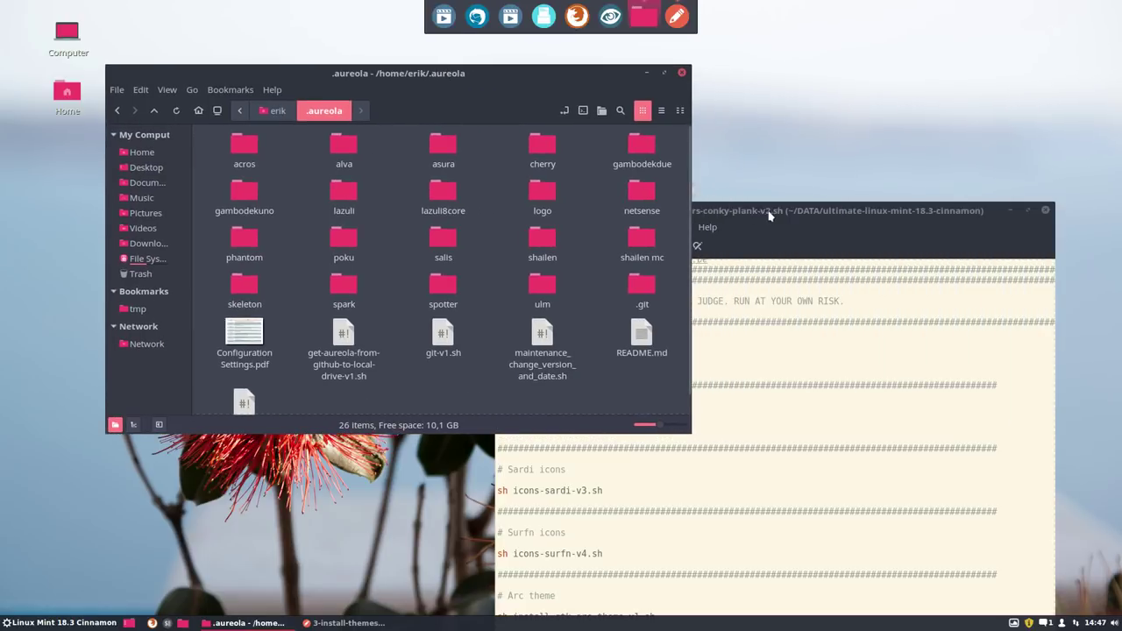
click(901, 214)
drag(920, 213, 975, 320)
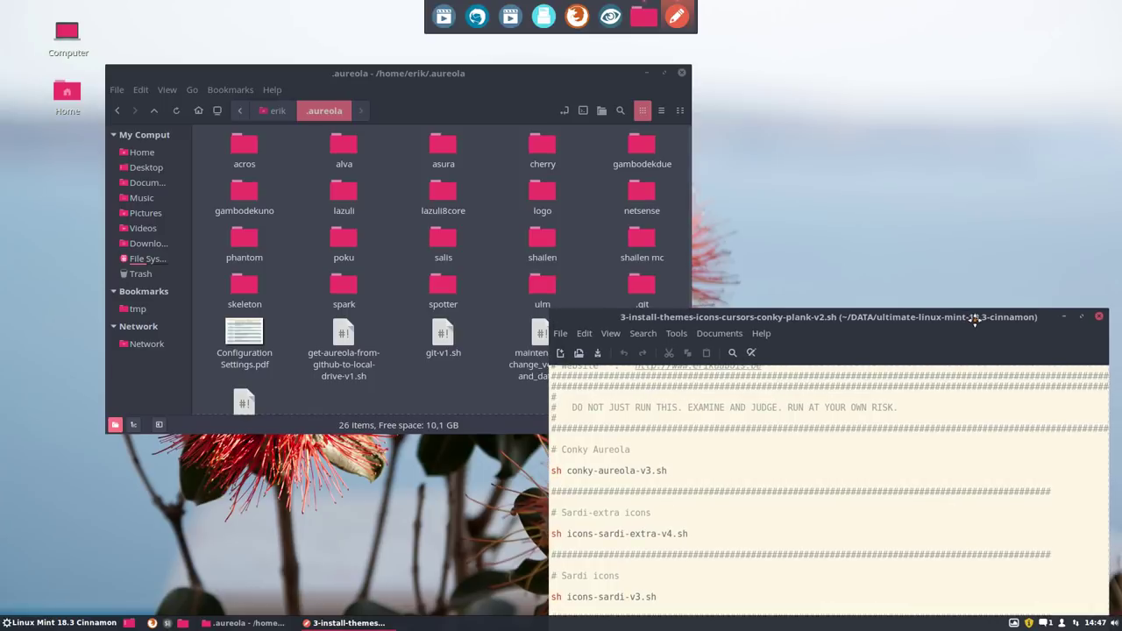
click(411, 376)
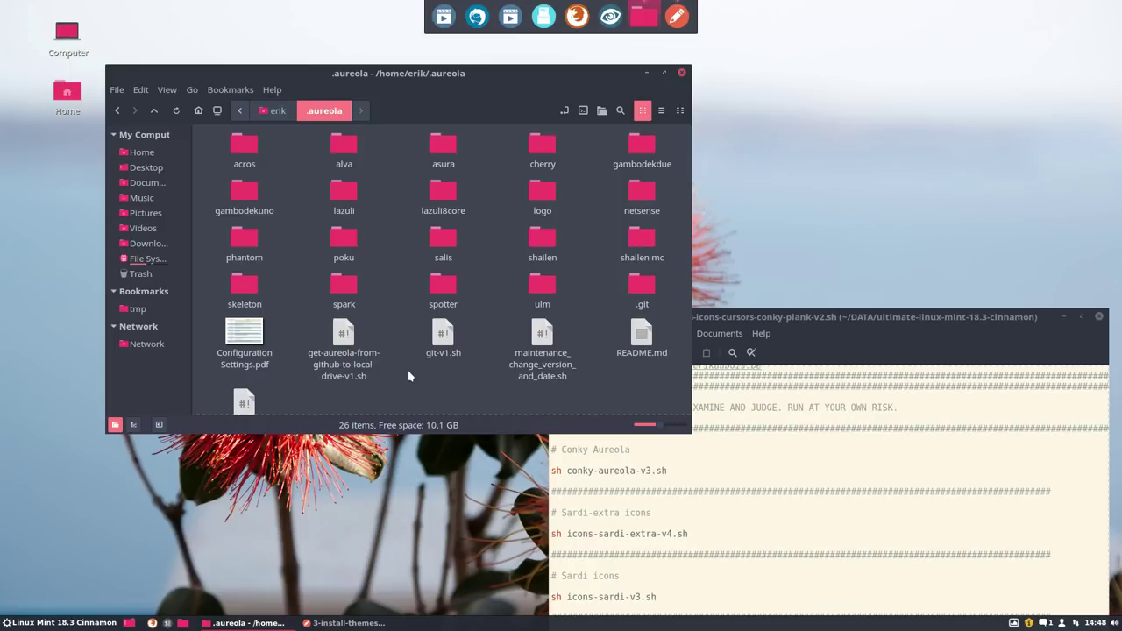
Open the acros folder and preview acros-preview.jpg.
double_click(250, 154)
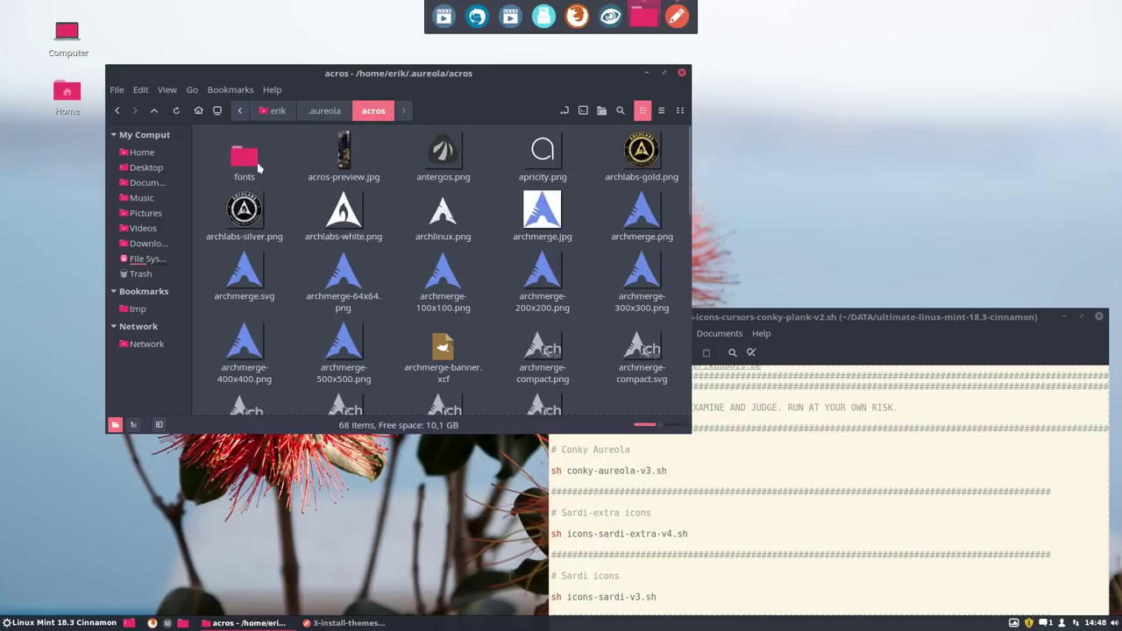
double_click(344, 158)
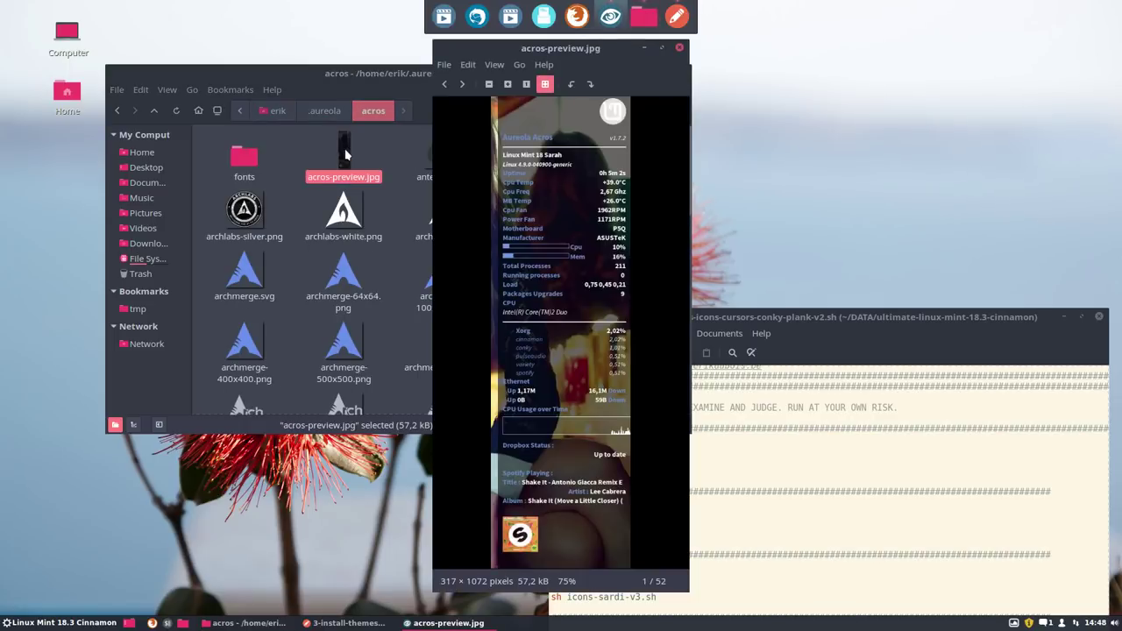
click(681, 50)
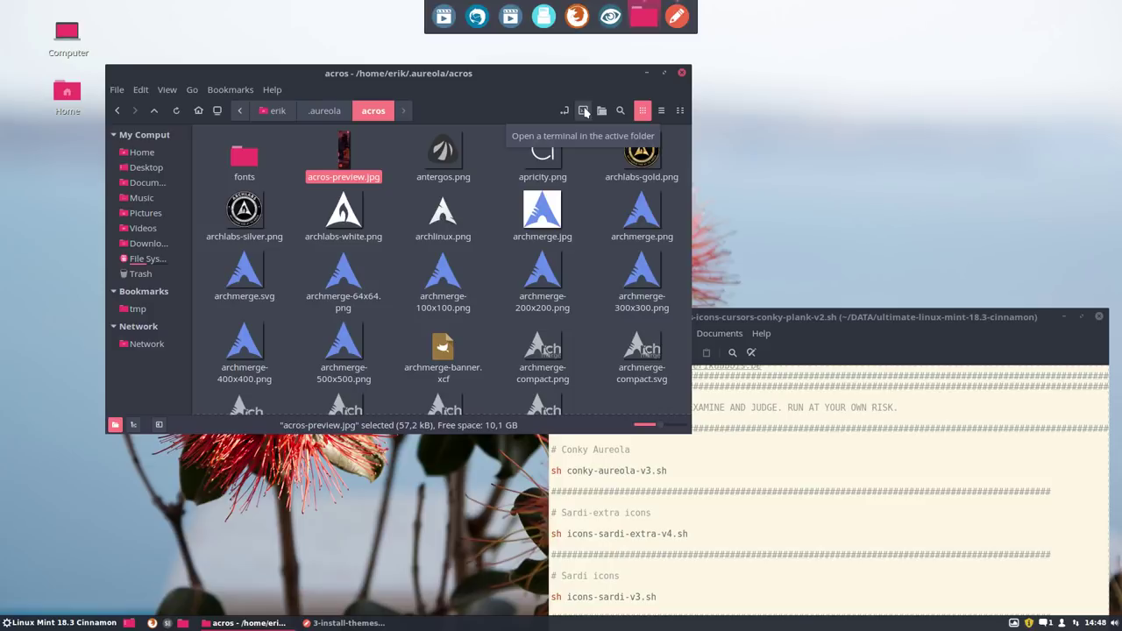
Open a terminal in the acros folder and list its files with 'ls -al'.
click(584, 112)
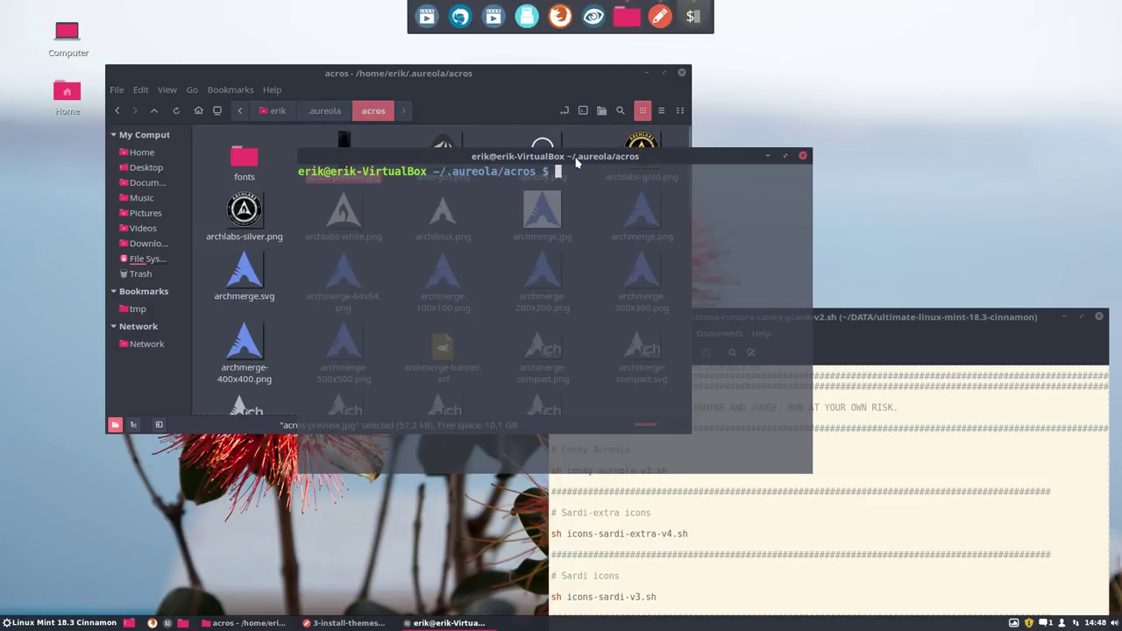
text(ls -al)
key(Return)
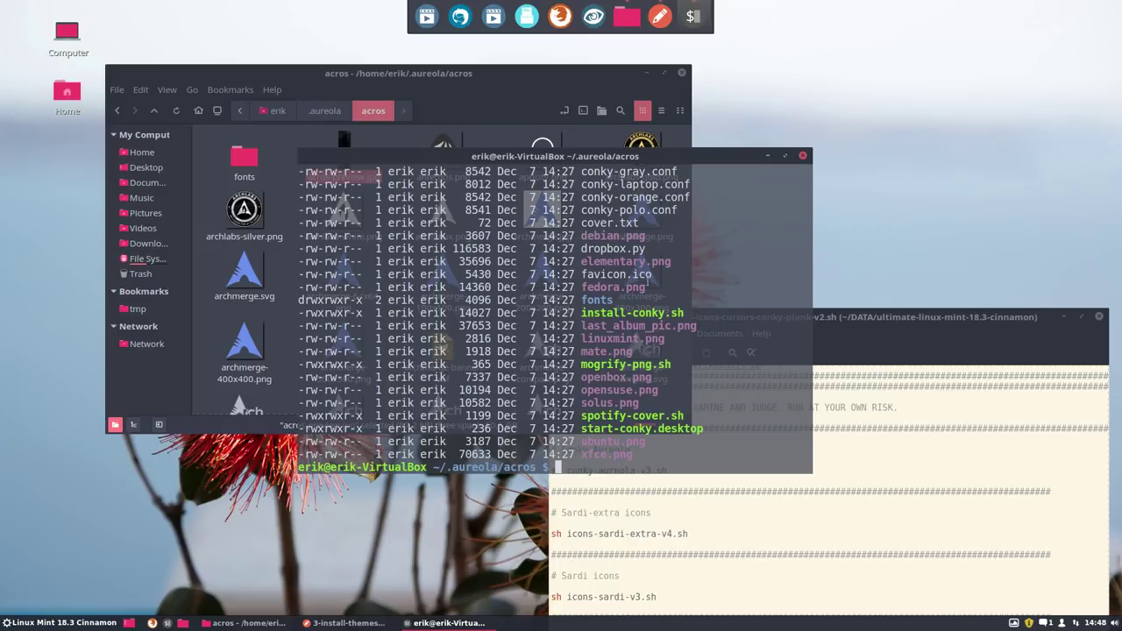
drag(806, 313, 294, 313)
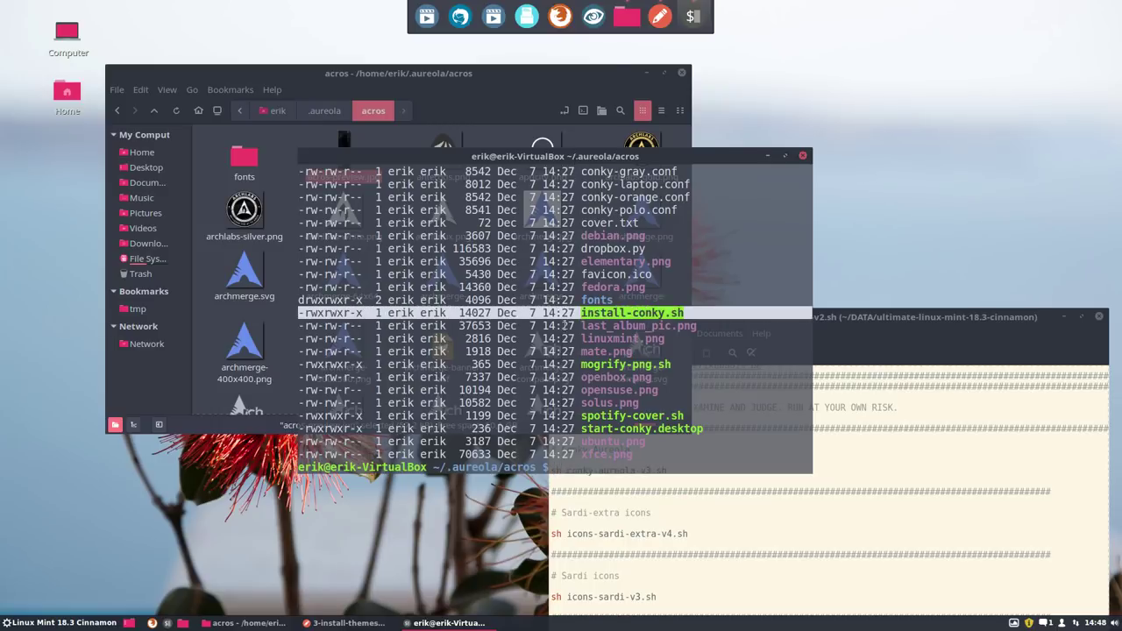
click(539, 363)
Run ./install-conky.sh, confirming the missing font install and entering the administrator password.
text(./install-conky.sh)
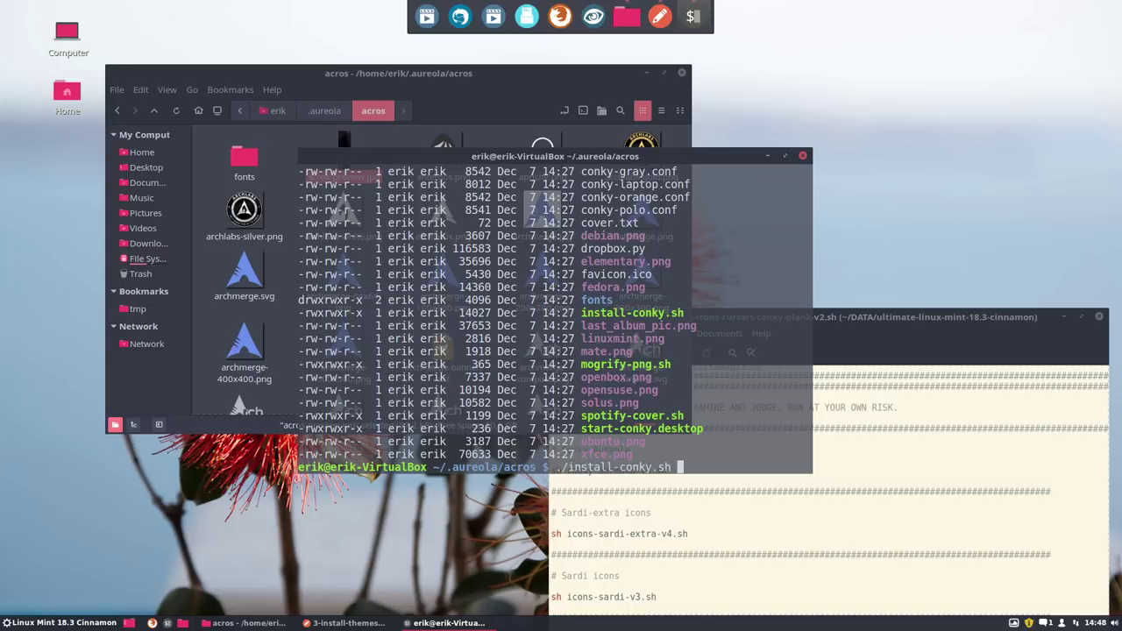
key(Return)
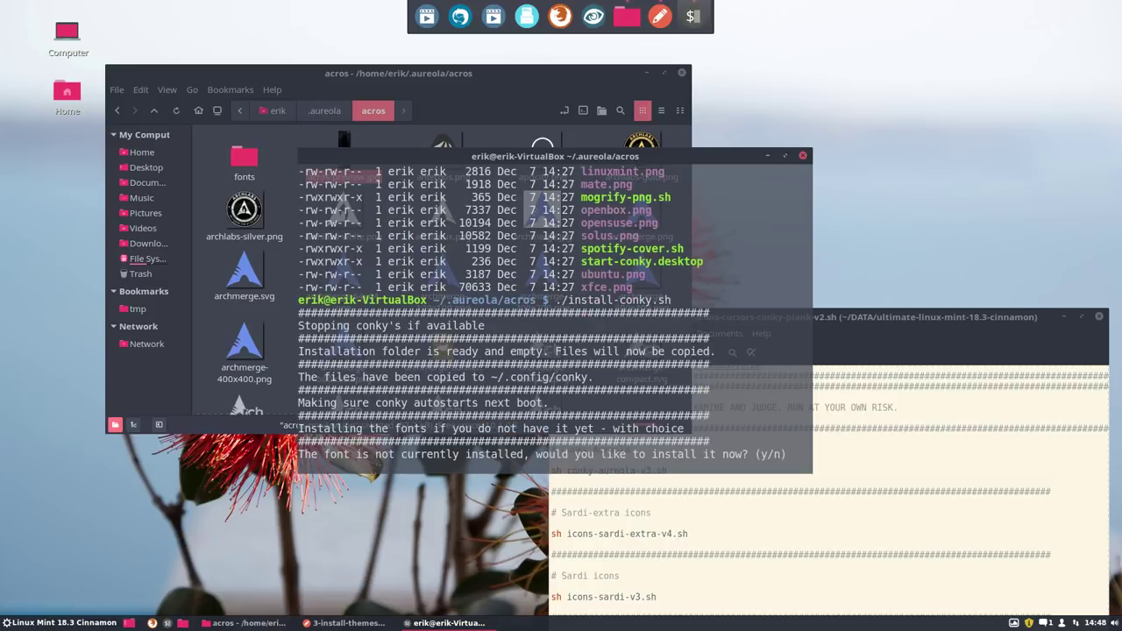
text(y)
key(Return)
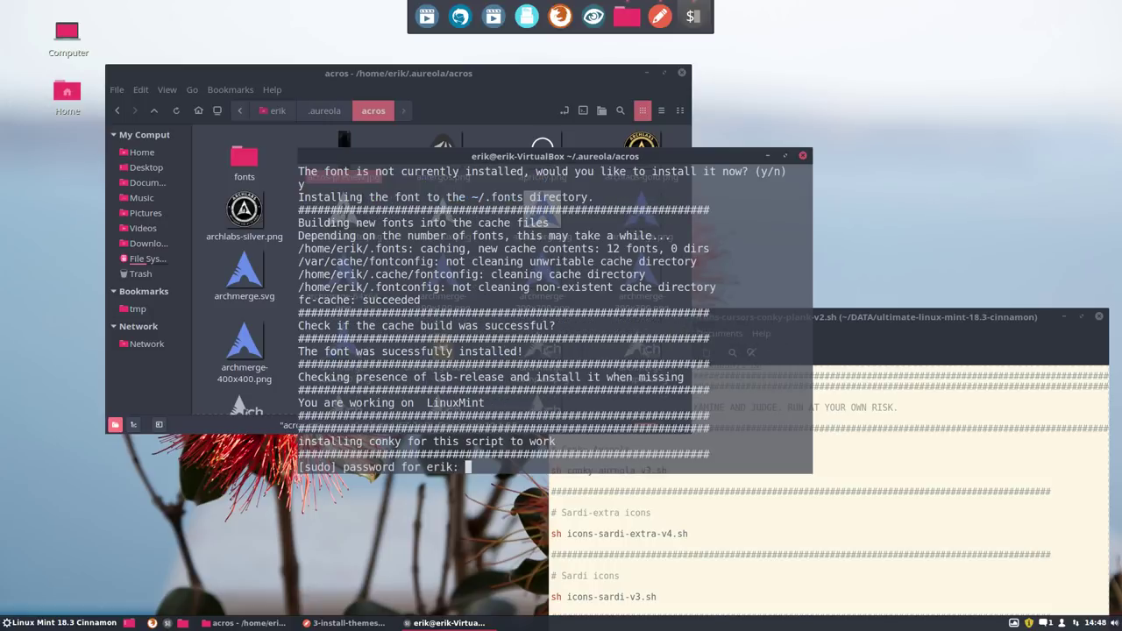
key(Return)
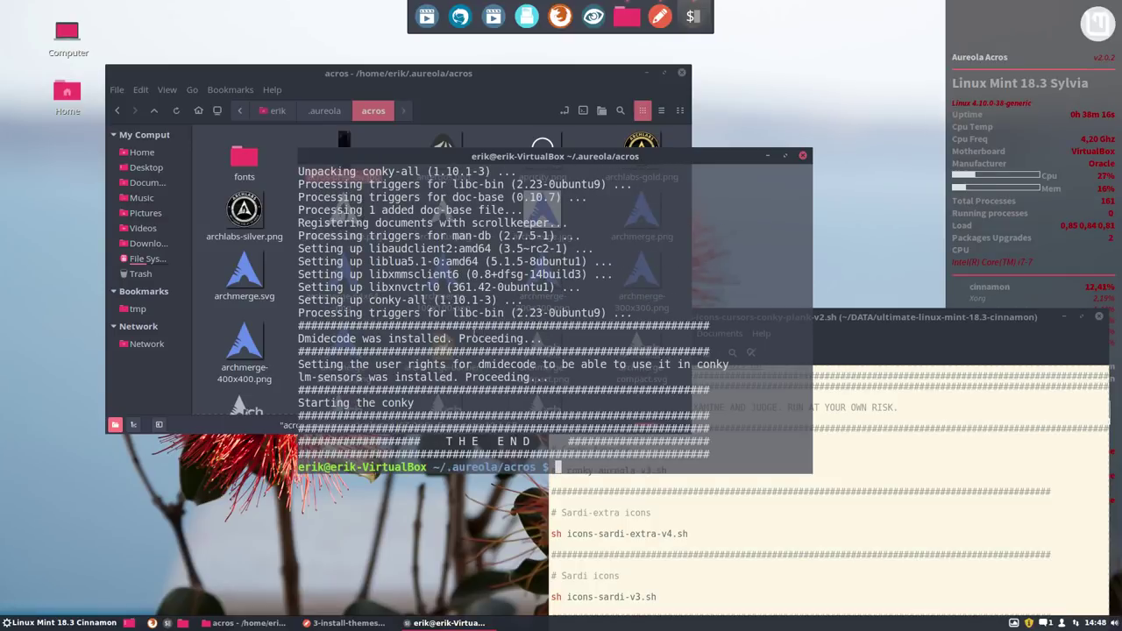
Review the install output mentioning Dmidecode and lm-sensors, then close the terminal.
drag(363, 338, 298, 340)
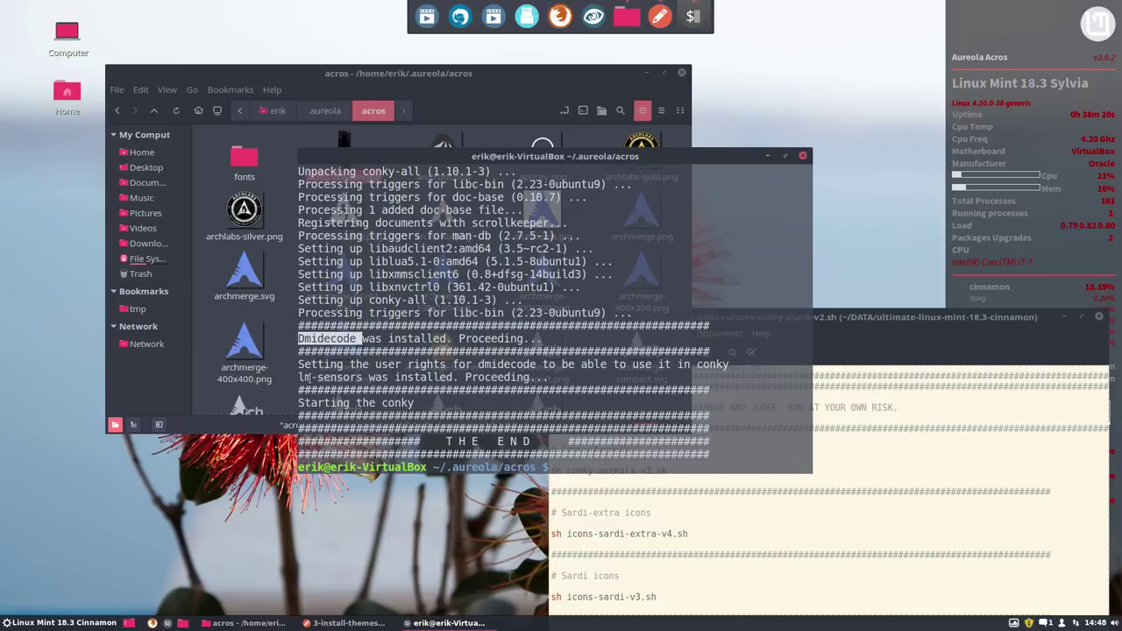
drag(363, 377, 298, 377)
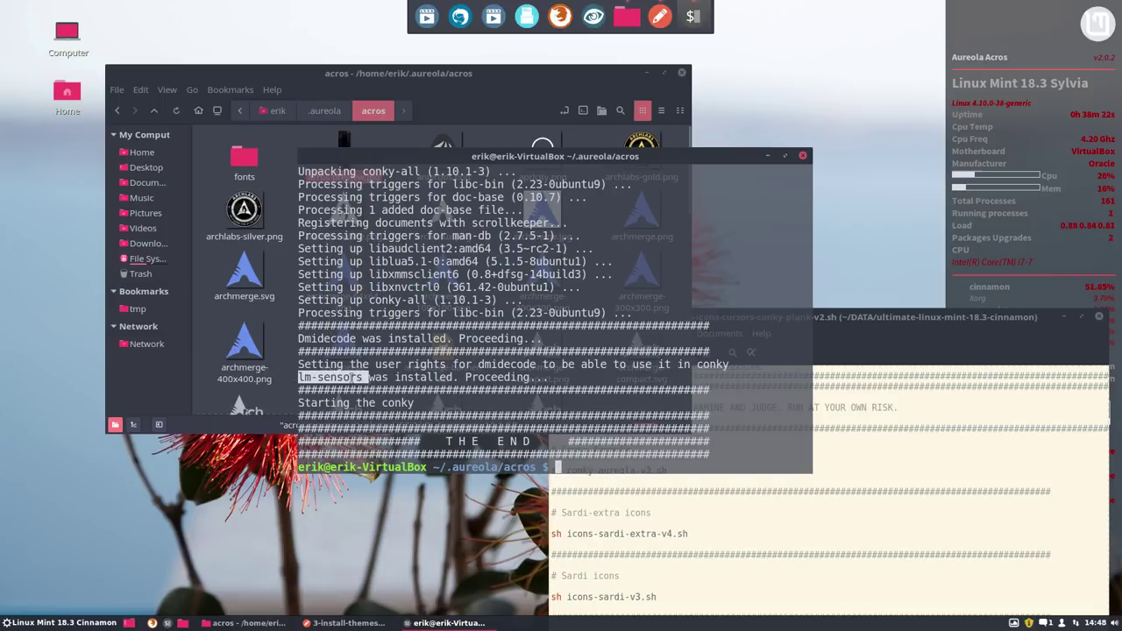
scroll(378, 377, up, 10)
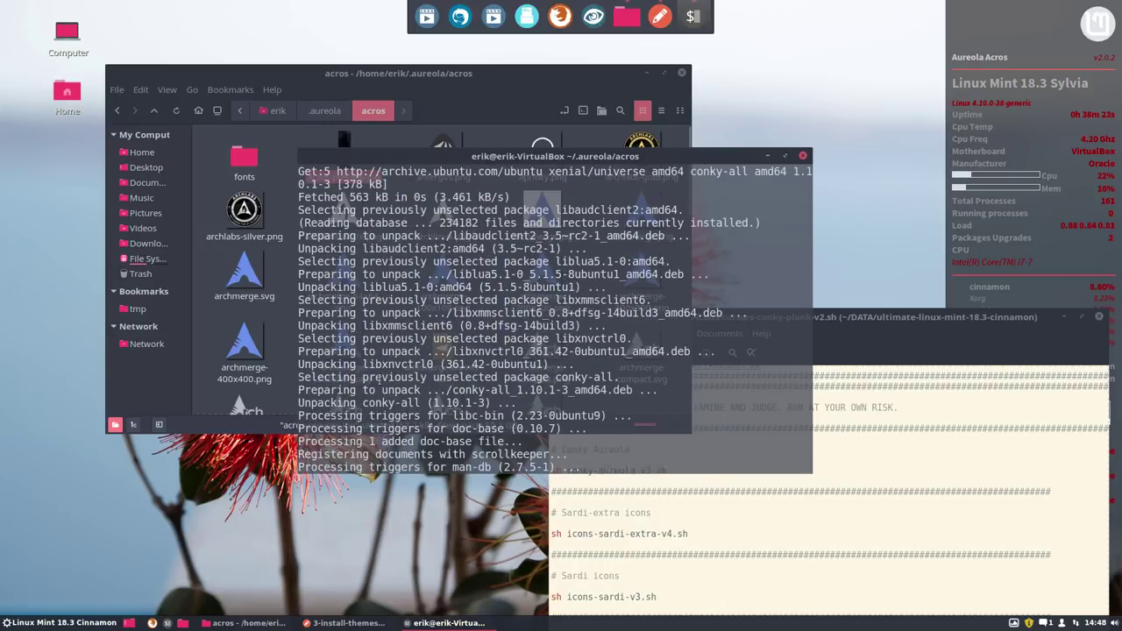
scroll(378, 377, up, 4)
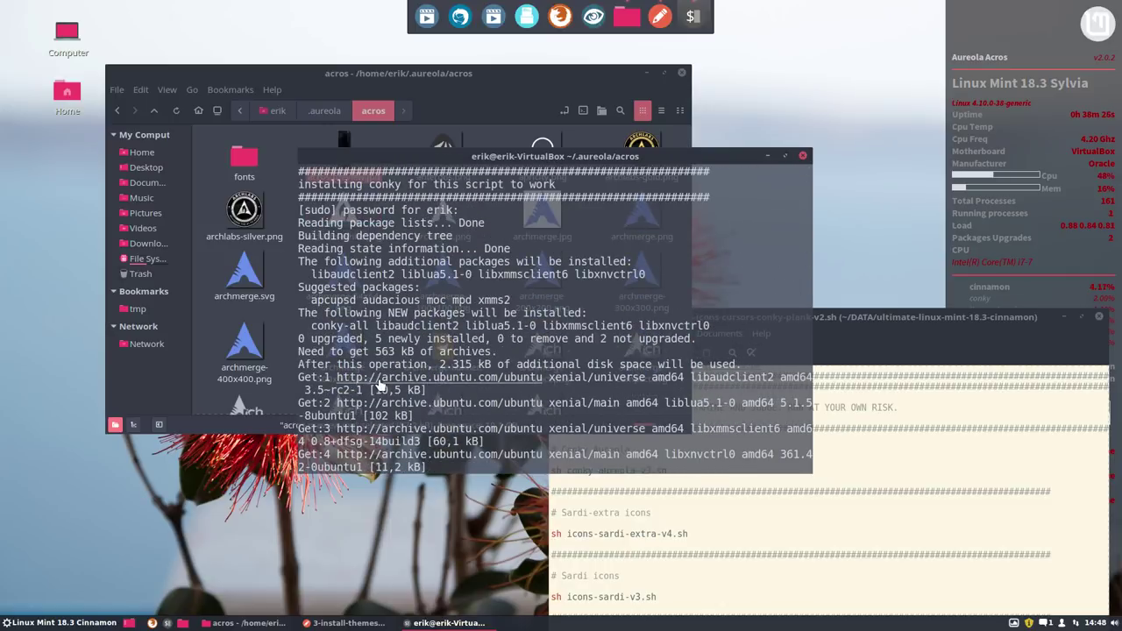
scroll(379, 386, up, 4)
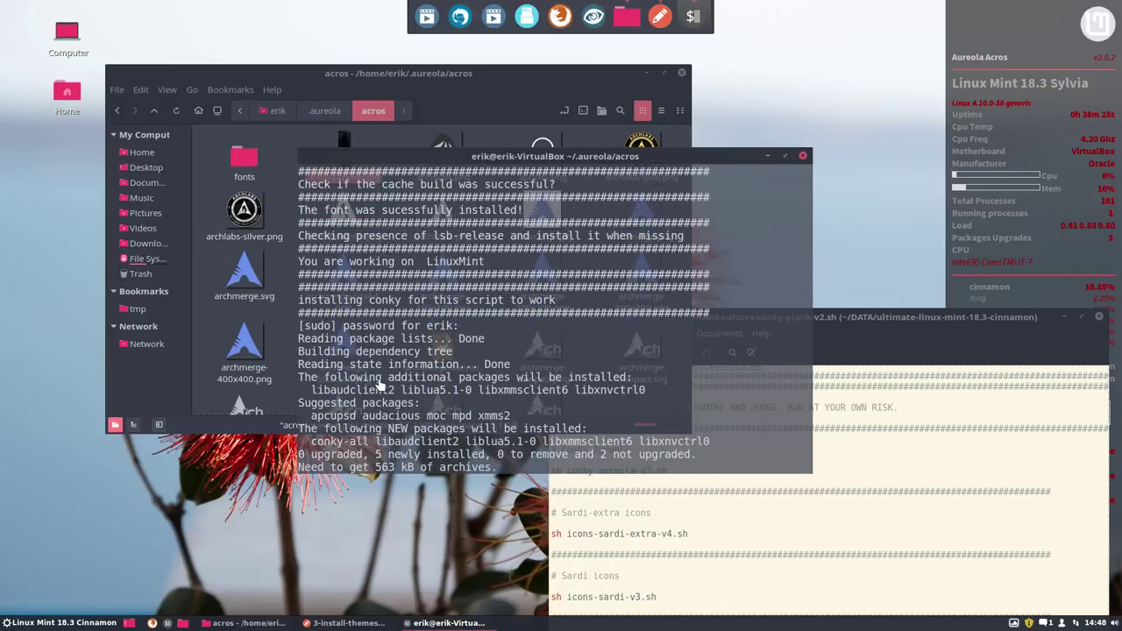
scroll(380, 386, up, 4)
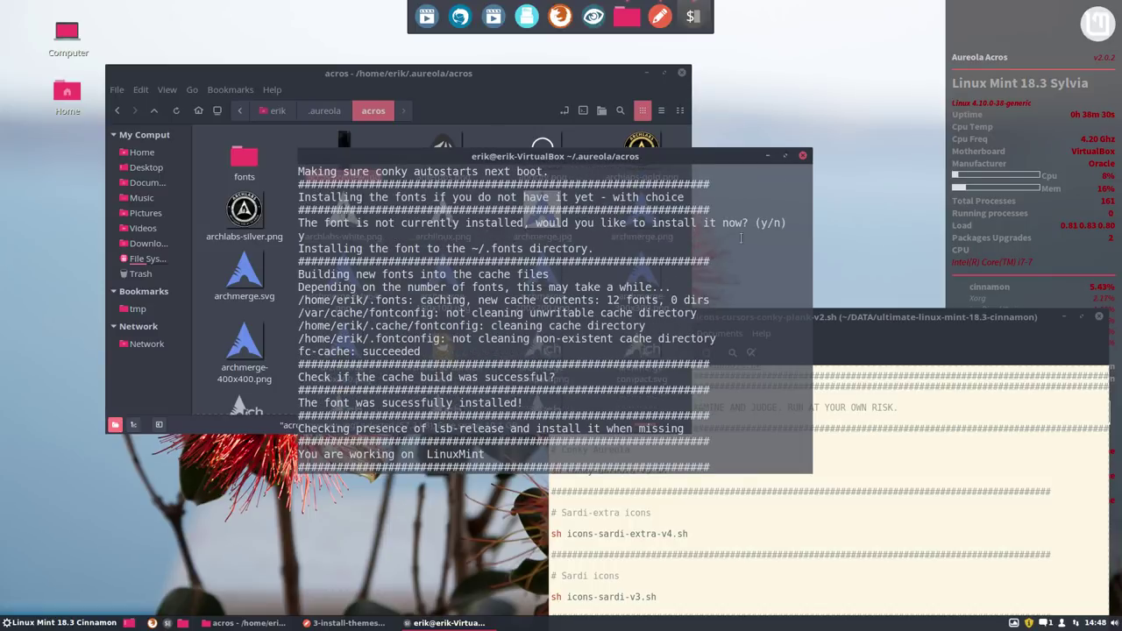
click(804, 157)
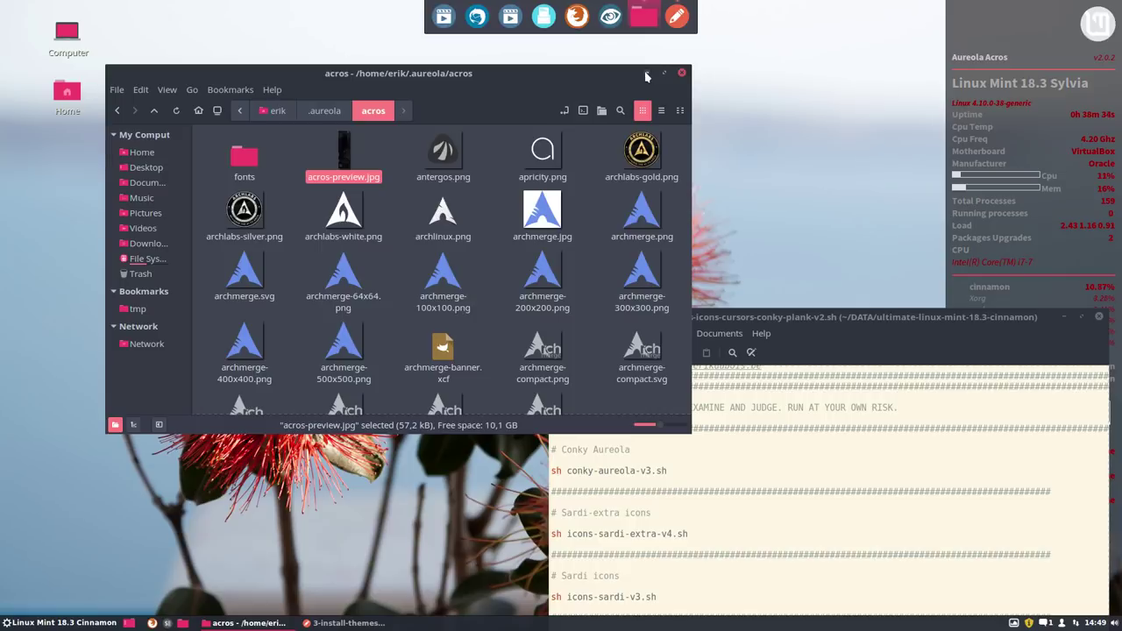
Browse the .aureola folder, checking the poku and ulm conky folders.
click(324, 110)
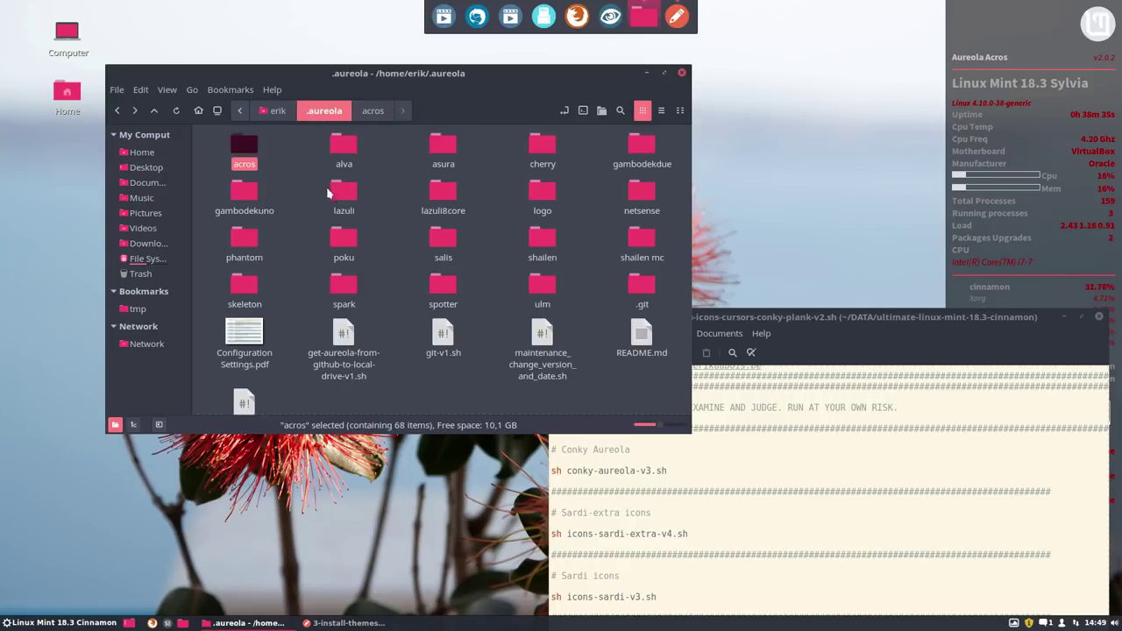
click(343, 238)
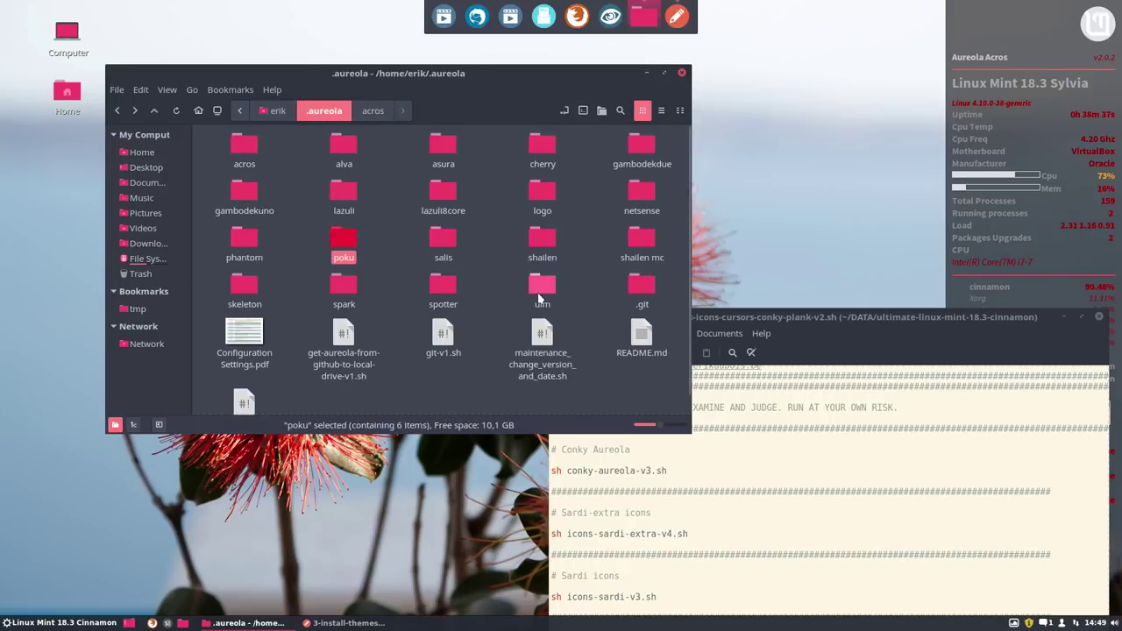
click(539, 292)
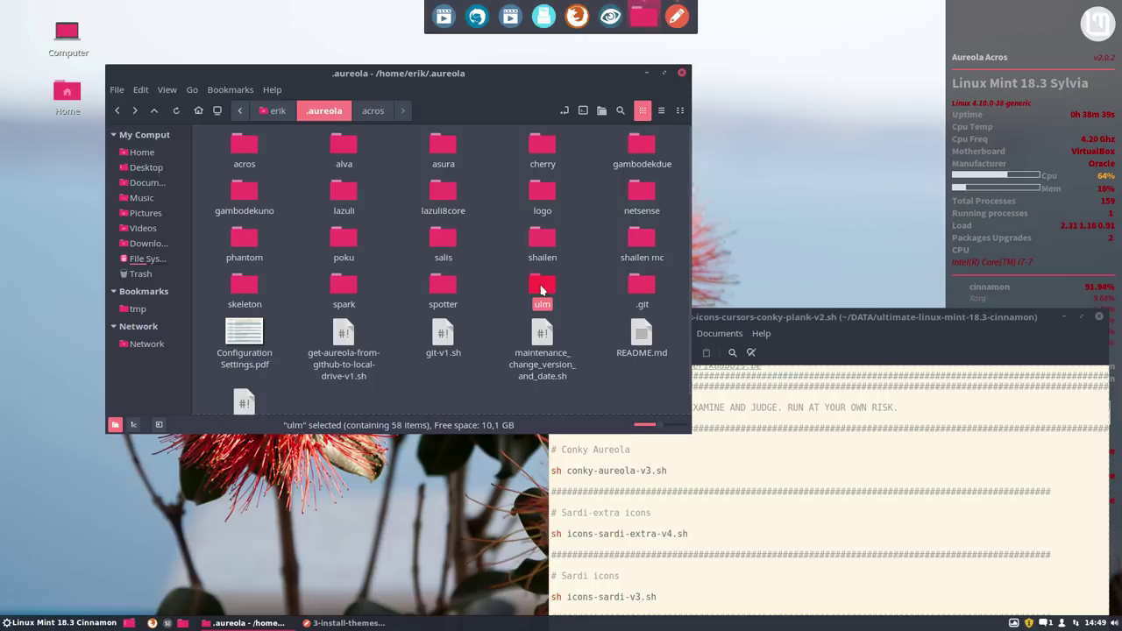
double_click(541, 291)
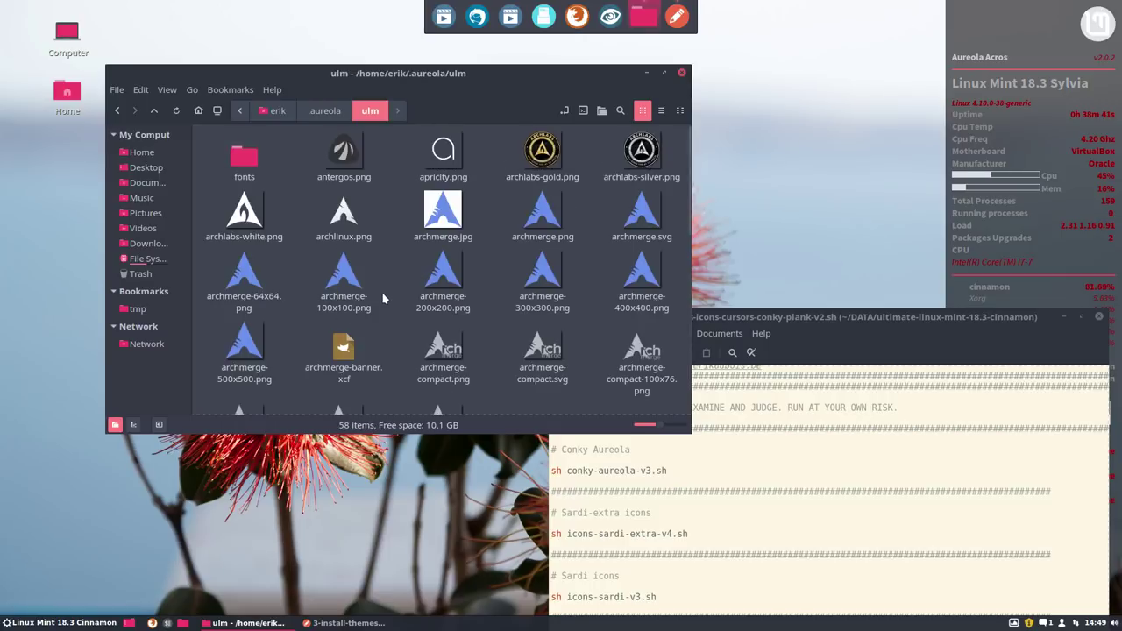
click(329, 114)
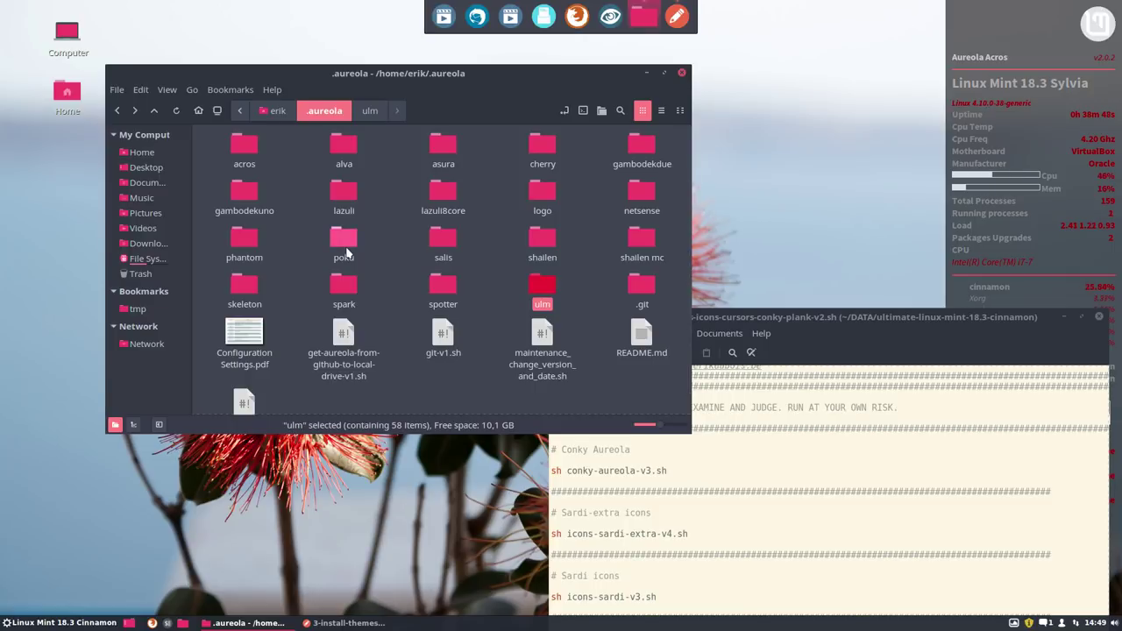
From Home, open .config/conky and select conky.conf.
click(267, 119)
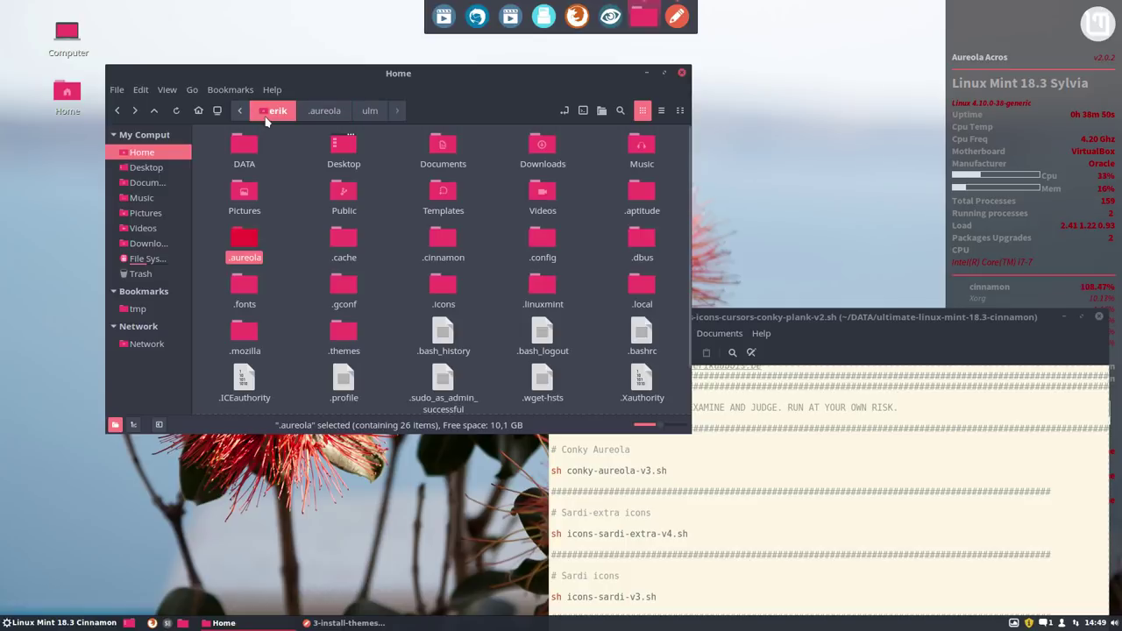
click(295, 345)
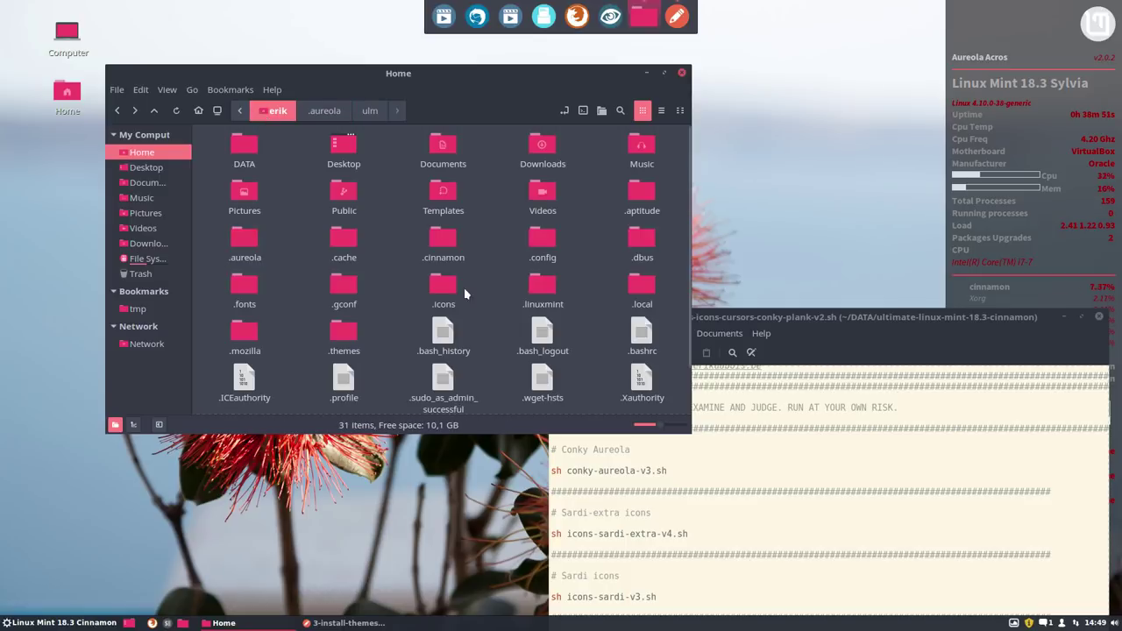
double_click(543, 244)
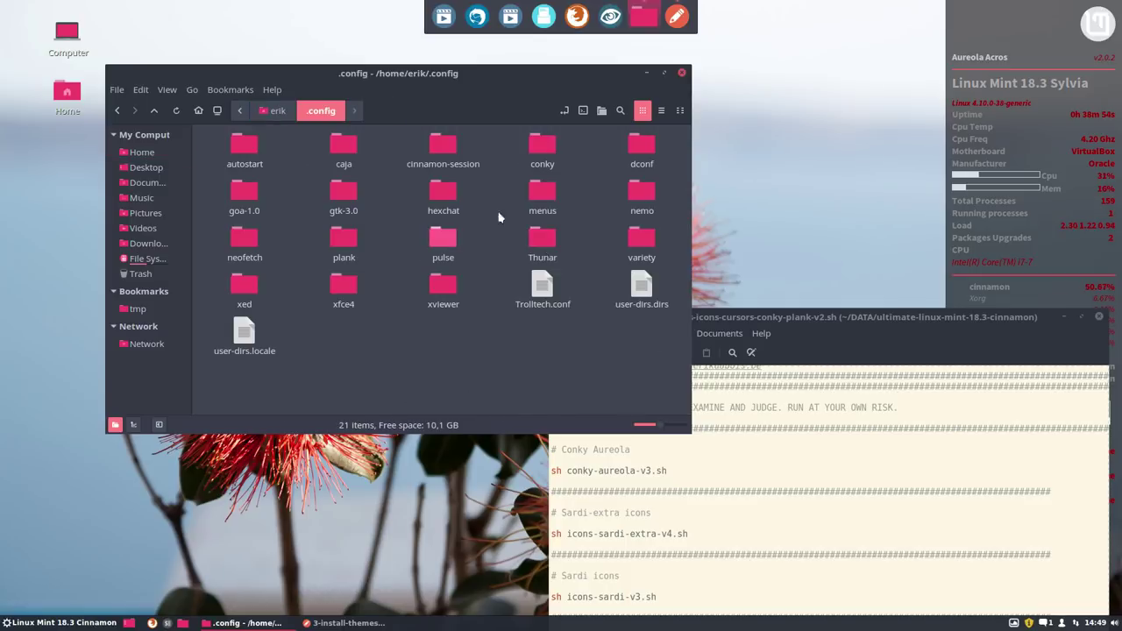
double_click(542, 147)
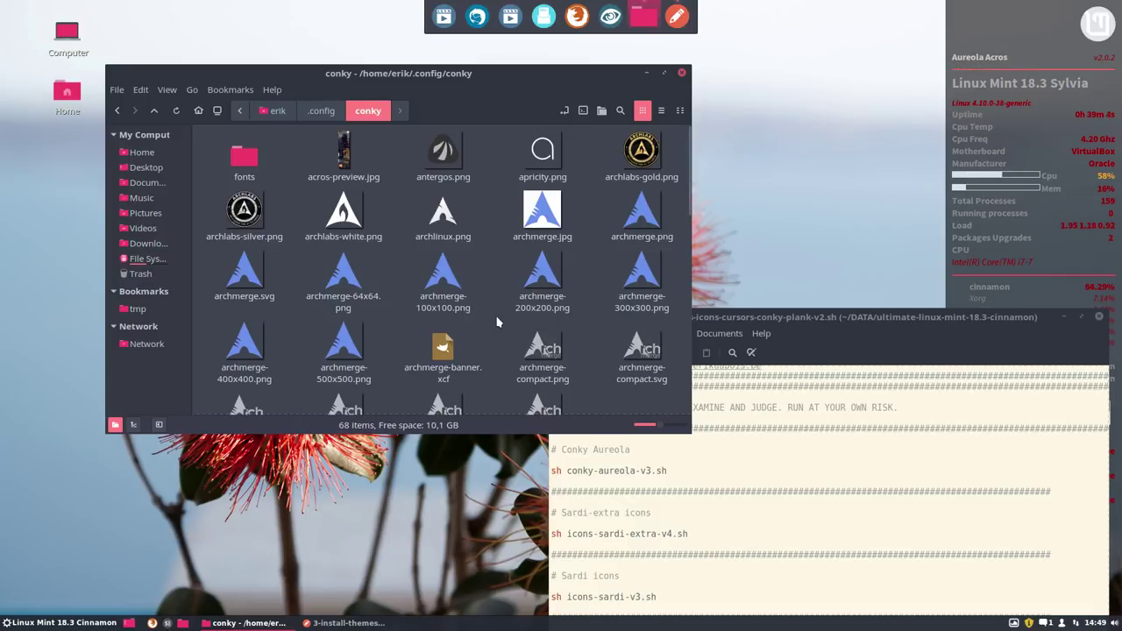
scroll(496, 323, down, 2)
scroll(496, 323, down, 2)
scroll(497, 323, down, 1)
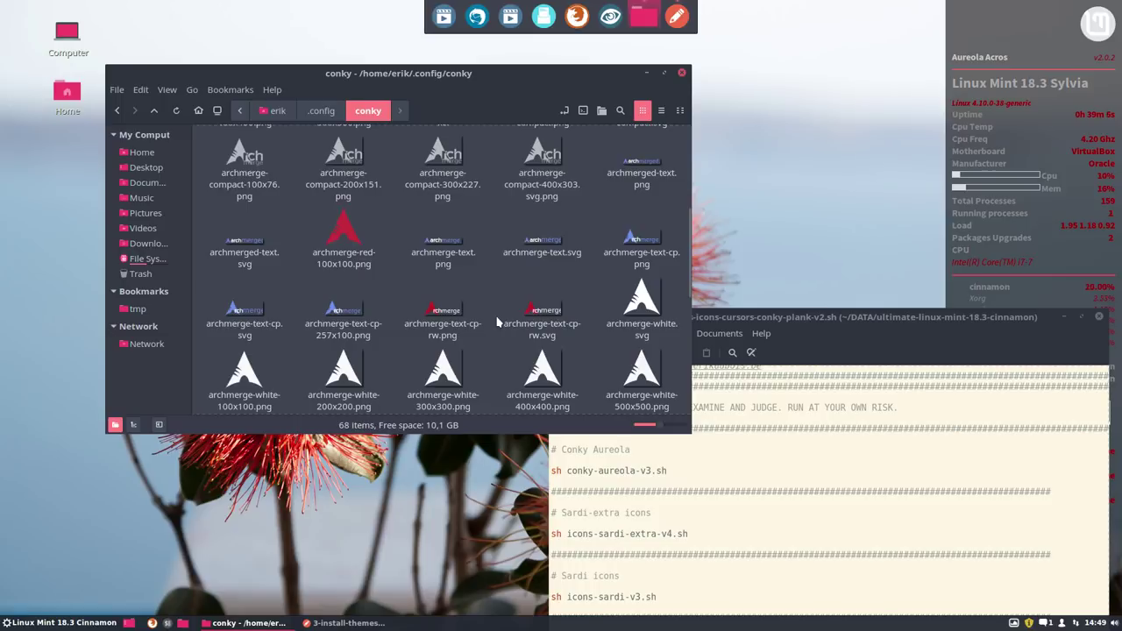
scroll(497, 323, down, 2)
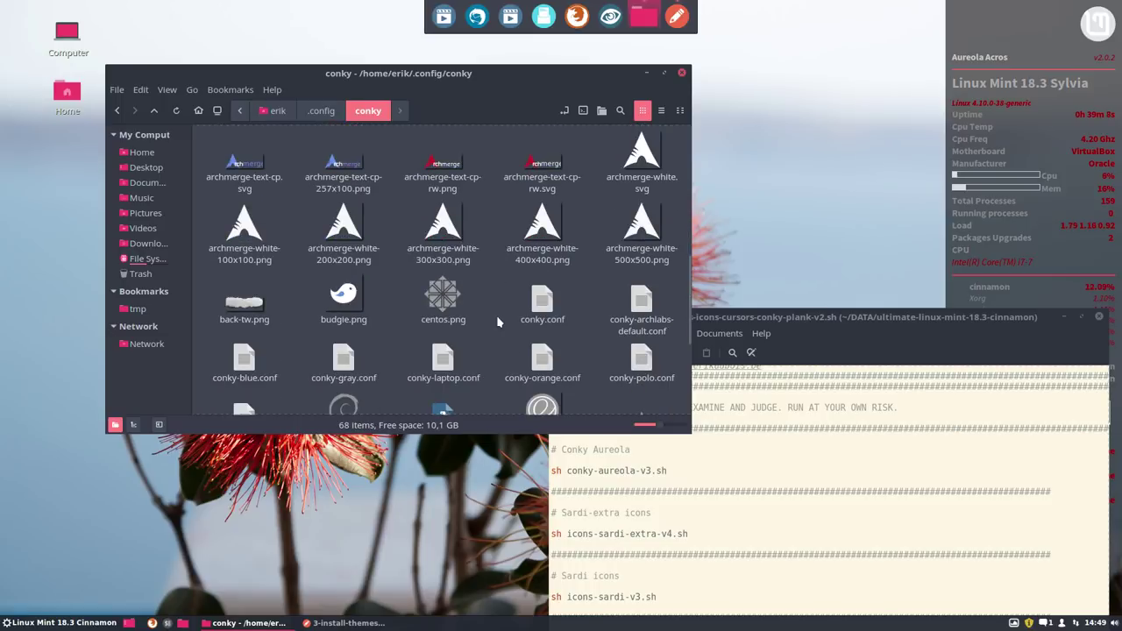
click(539, 307)
Open conky.conf in Xed, snap it left and widen it beside the conky panel.
double_click(539, 307)
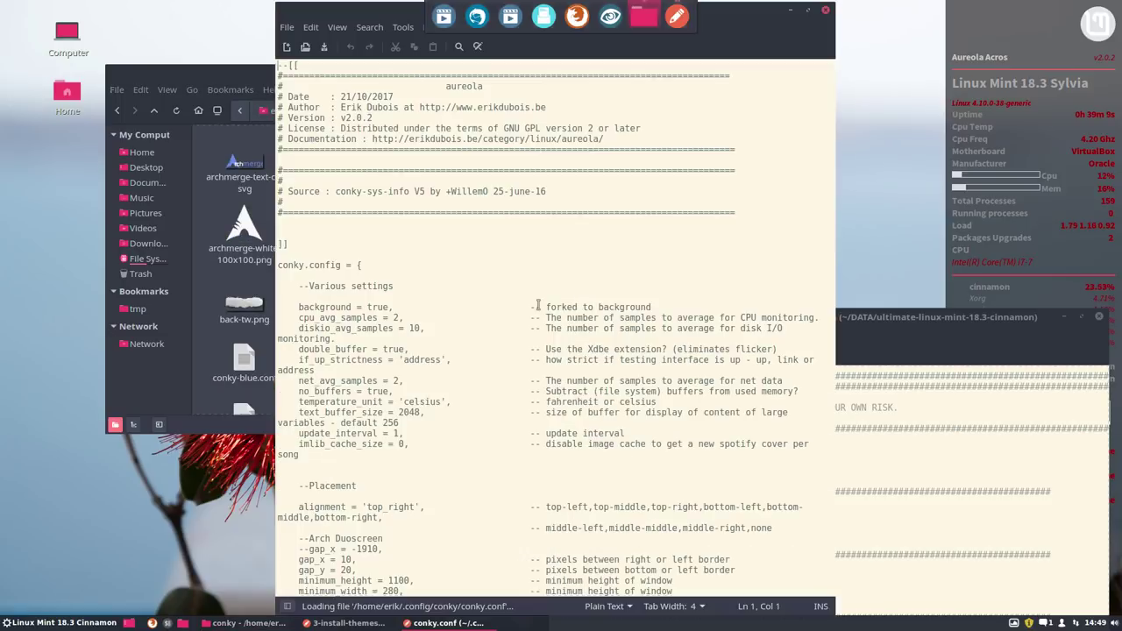
scroll(537, 302, down, 5)
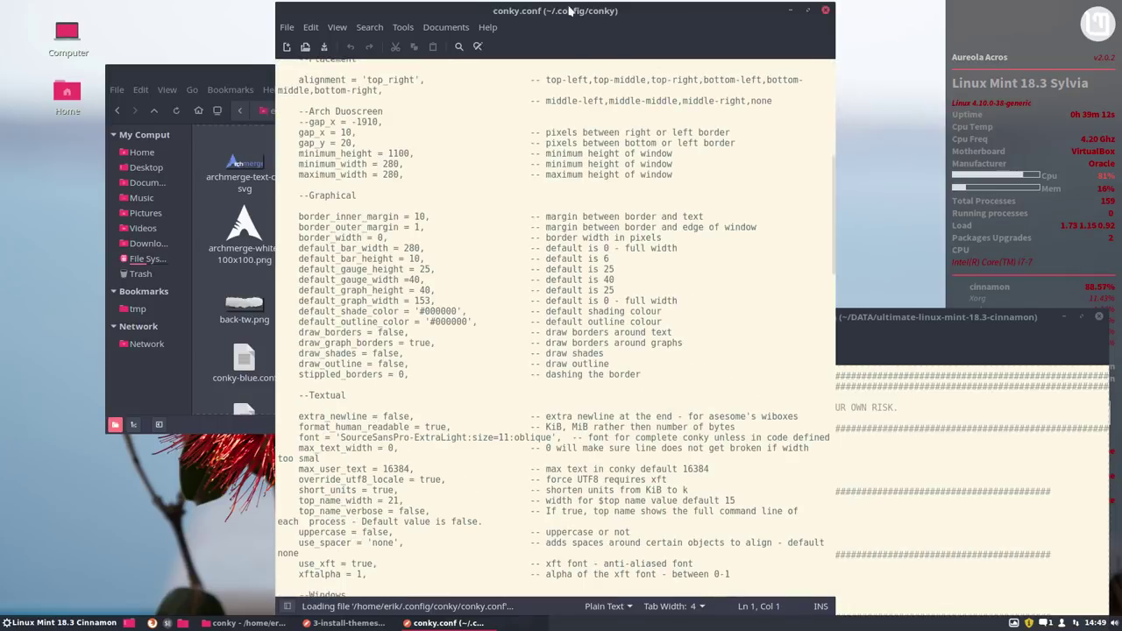
drag(604, 17, 2, 175)
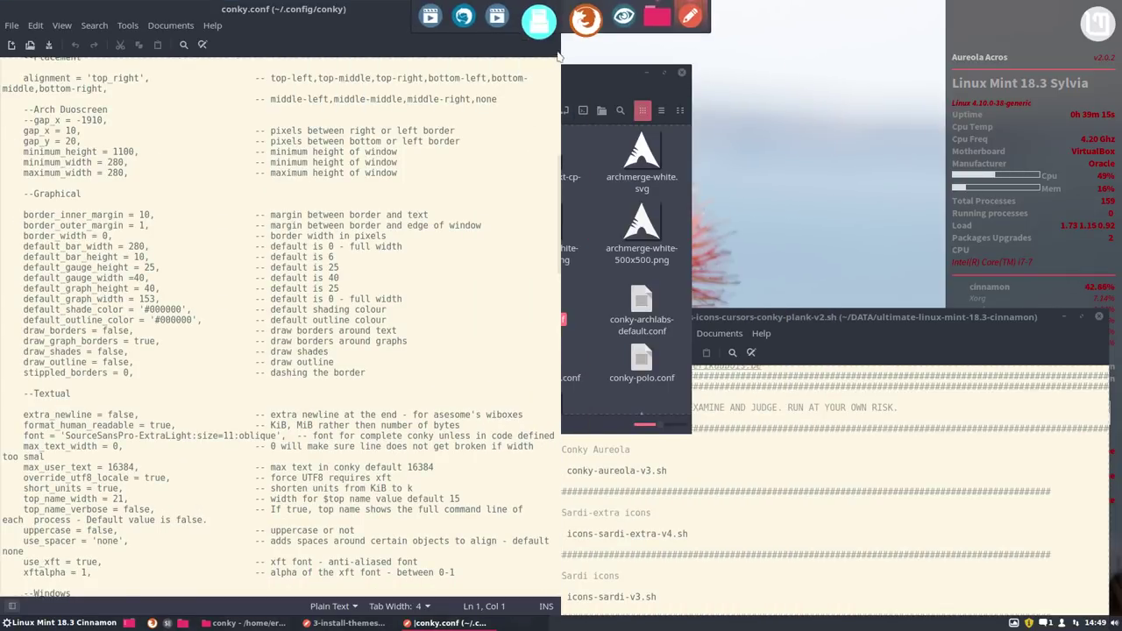
drag(562, 58, 895, 87)
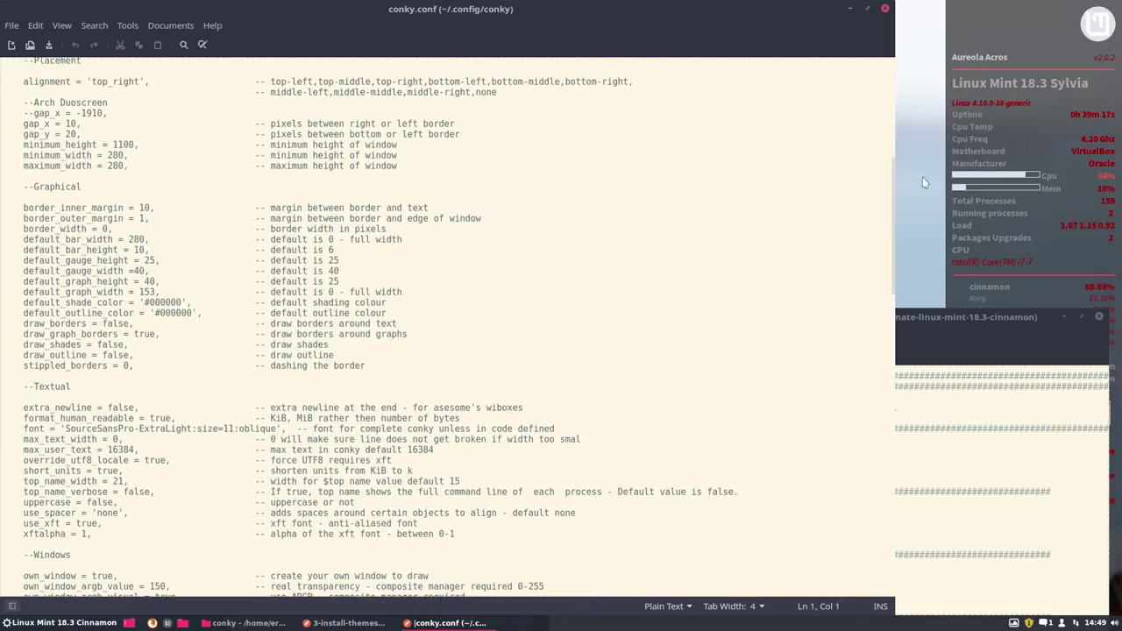
click(1064, 318)
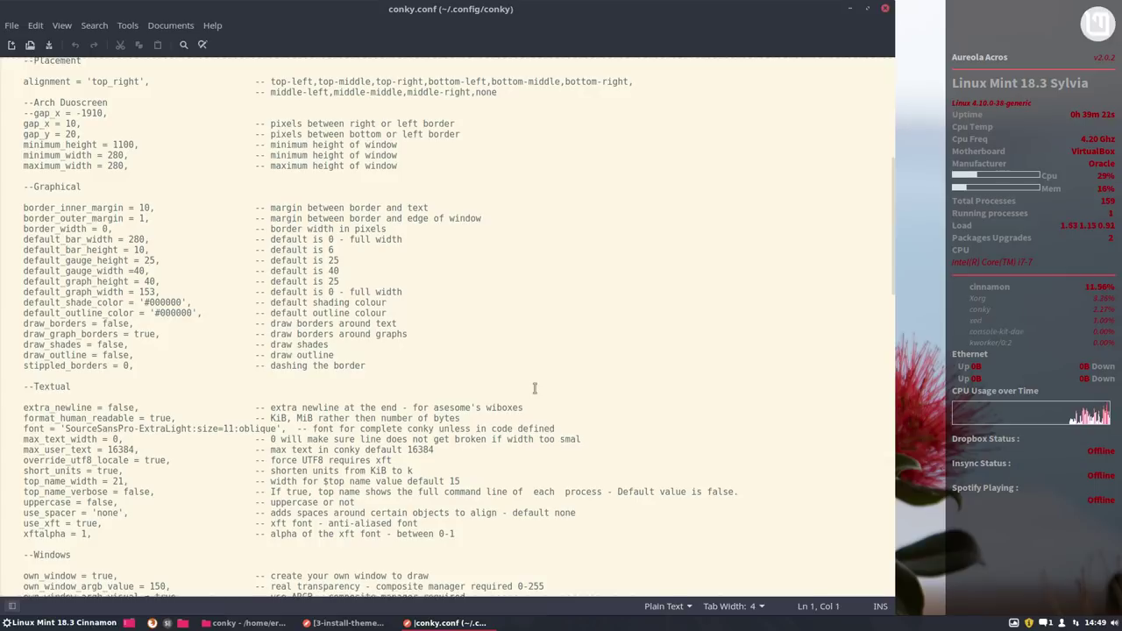
Scroll to the Colours section and select color6's value #aa0000.
scroll(535, 389, down, 6)
scroll(535, 389, down, 2)
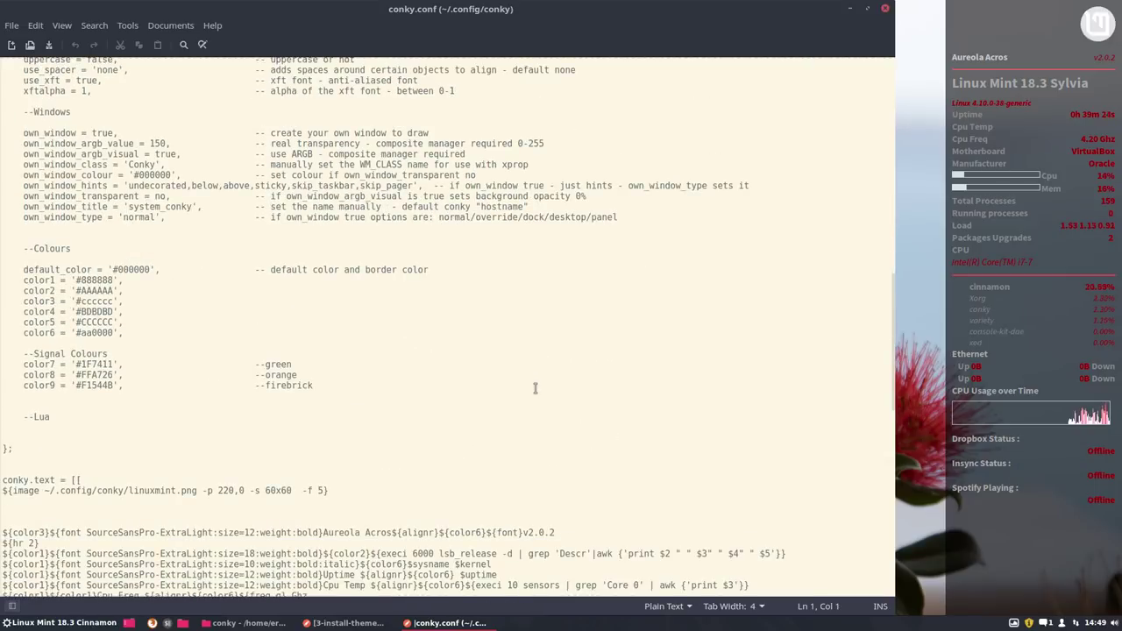
drag(125, 333, 71, 333)
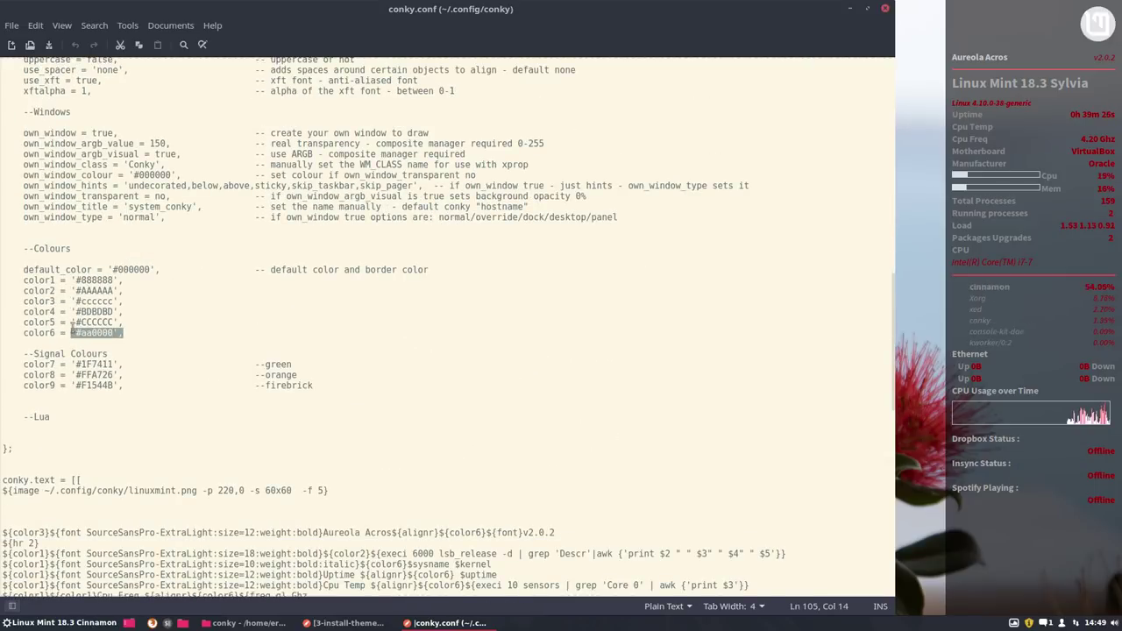
click(28, 622)
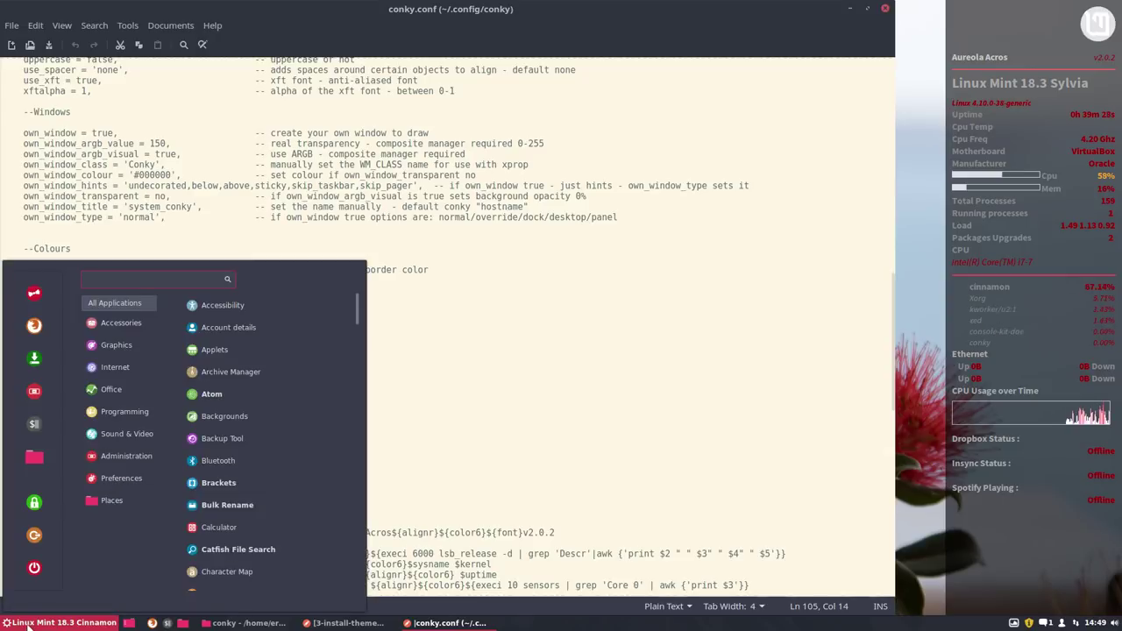
Launch Gpick and sample the editor's cream background colour.
text(gpick)
key(Return)
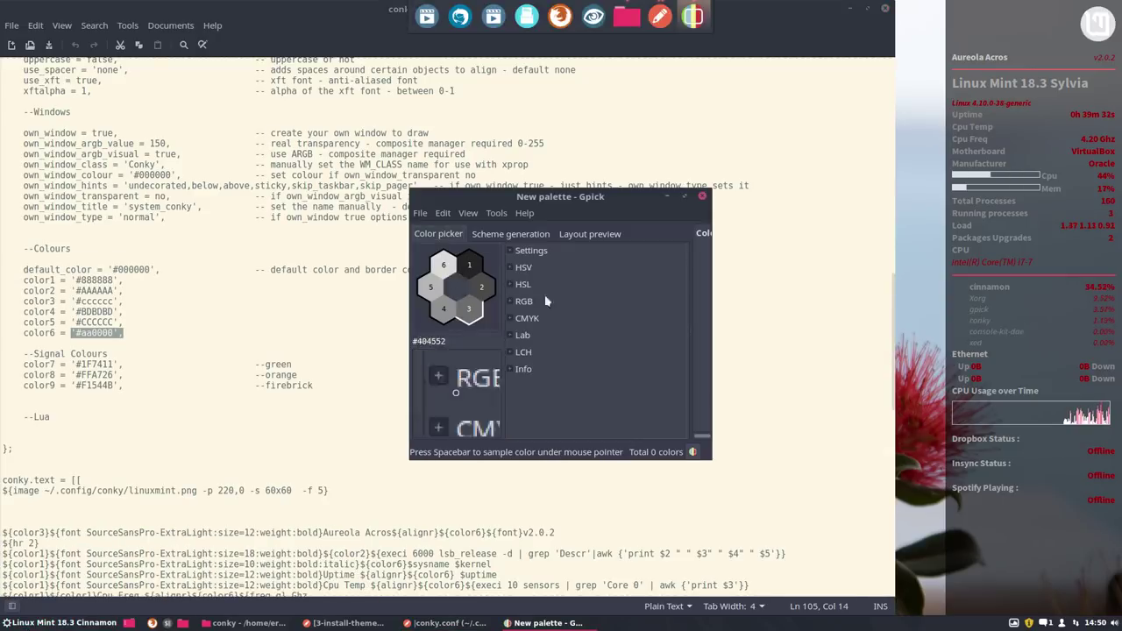
key(space)
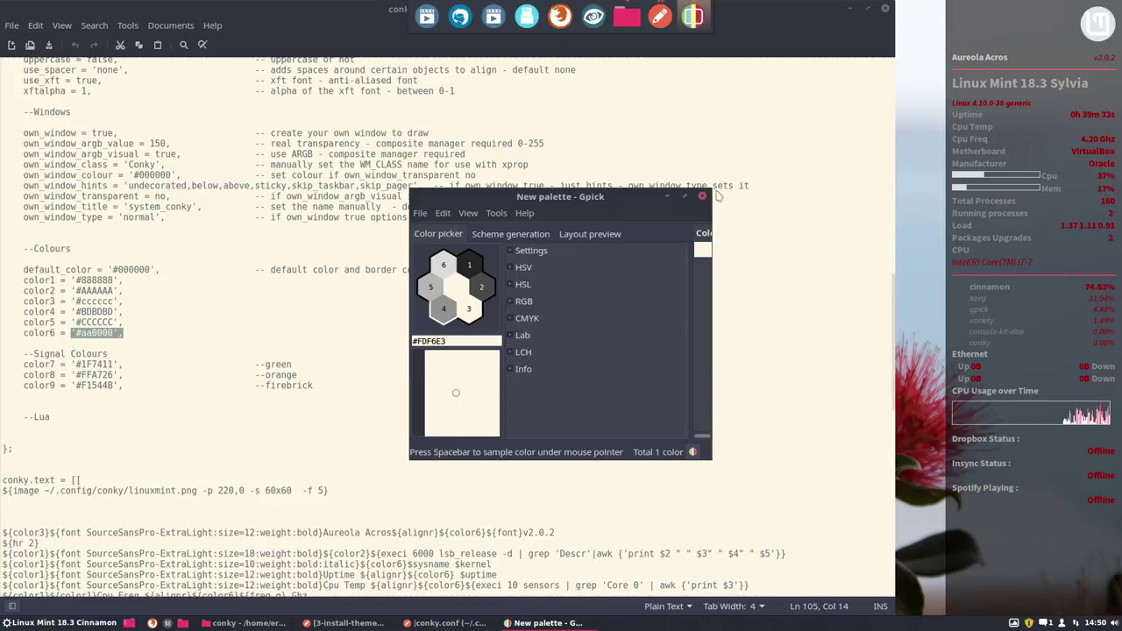
drag(711, 190, 833, 176)
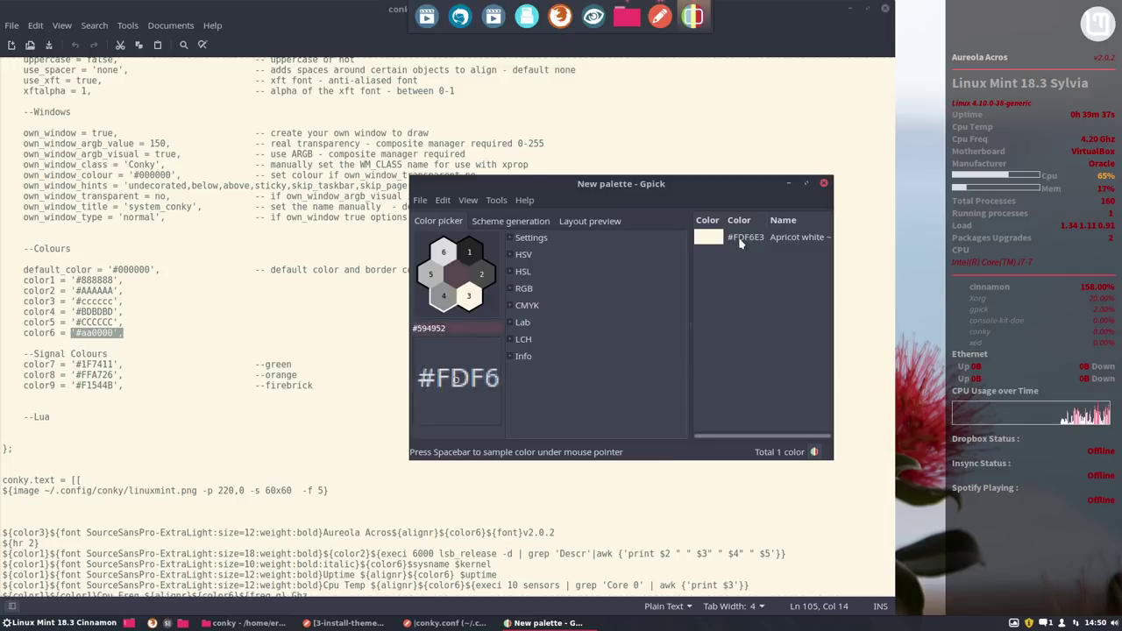
Copy Apricot white's #FDF6E3 hex code, close Gpick, and select color1's #888888 value.
click(738, 238)
right_click(739, 238)
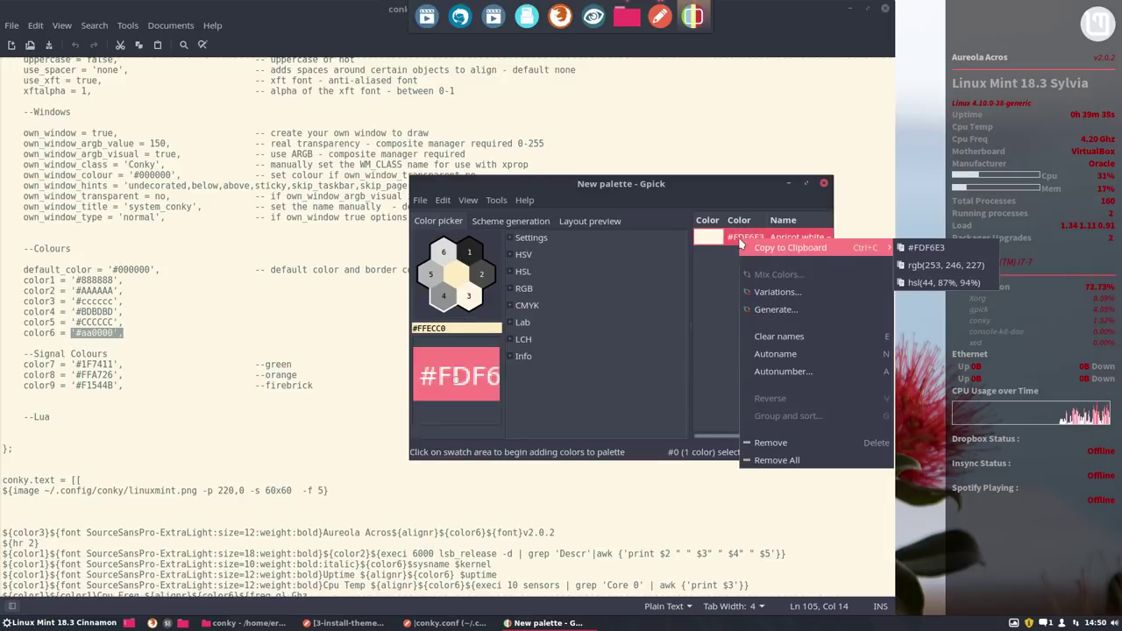
click(927, 249)
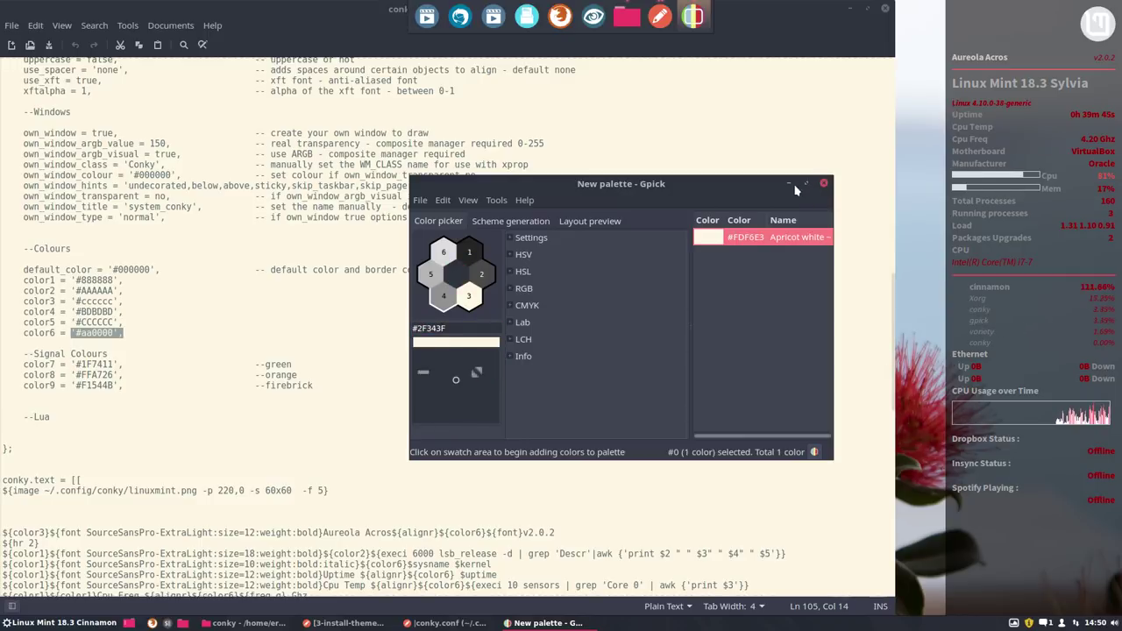
click(824, 185)
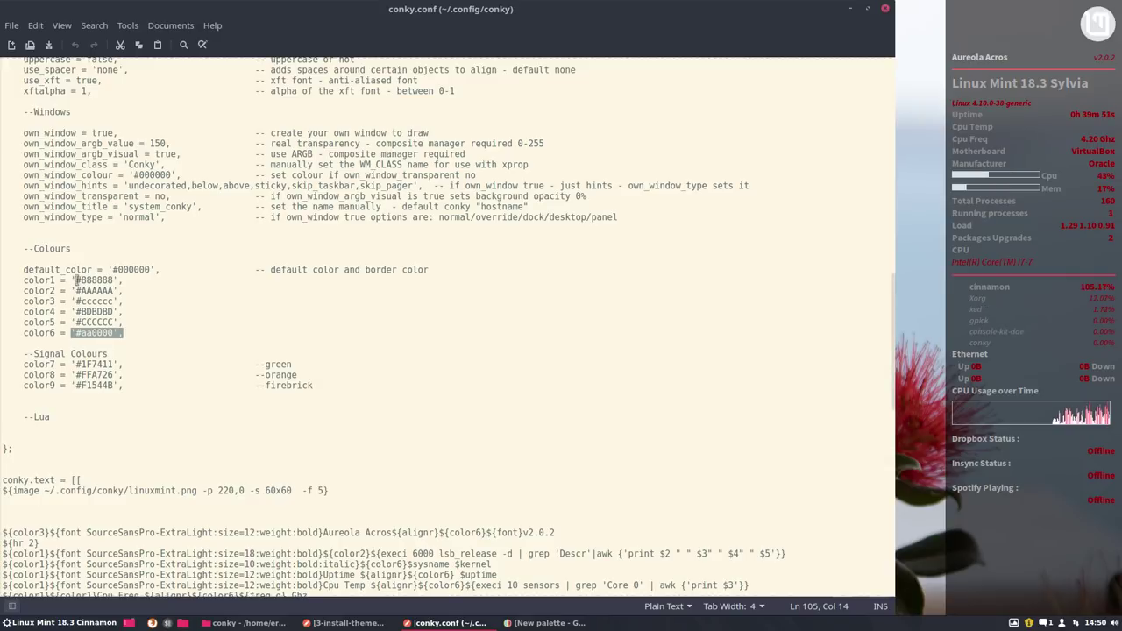
drag(76, 281, 114, 279)
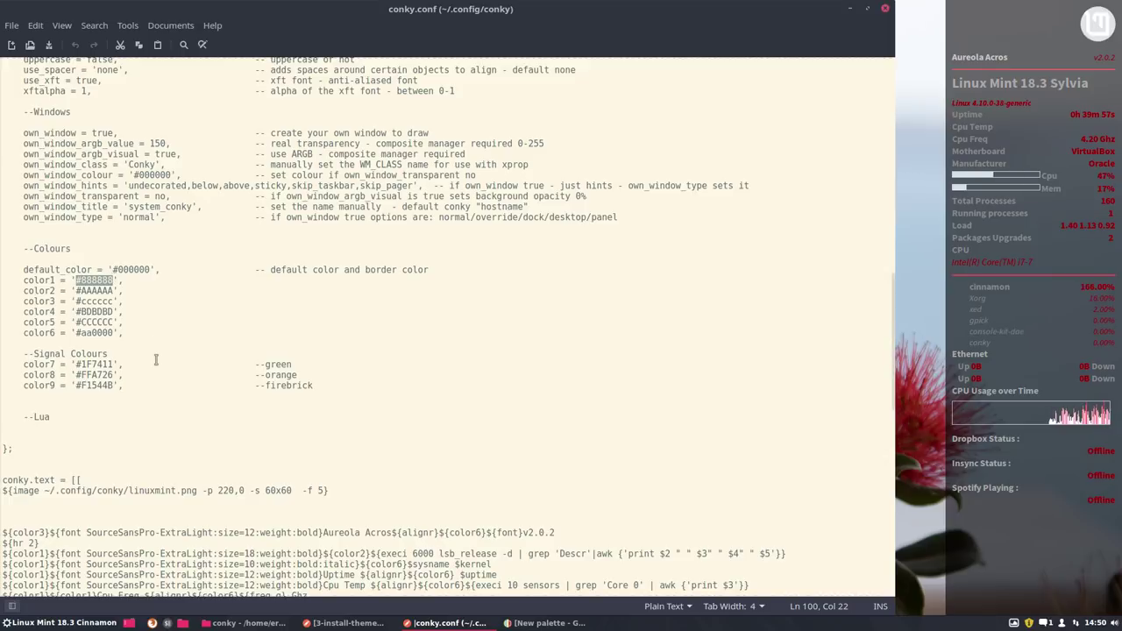
Paste #FDF6E3 over color1, save conky.conf, and select color2's AAAAAA value.
text(#FDF6E3)
key(ctrl+s)
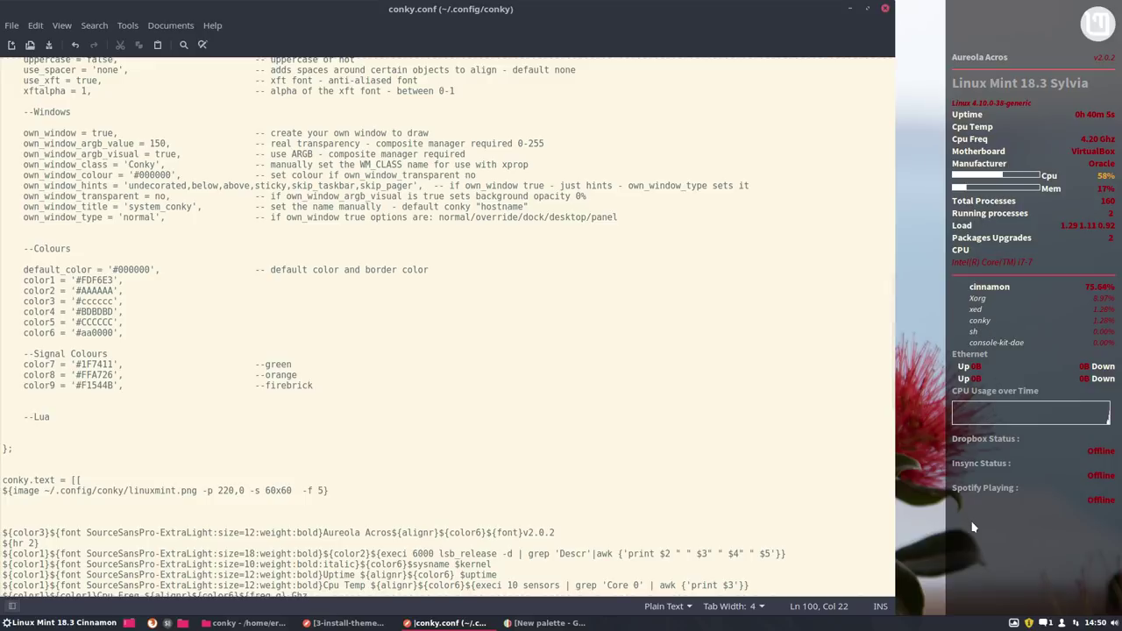
click(97, 290)
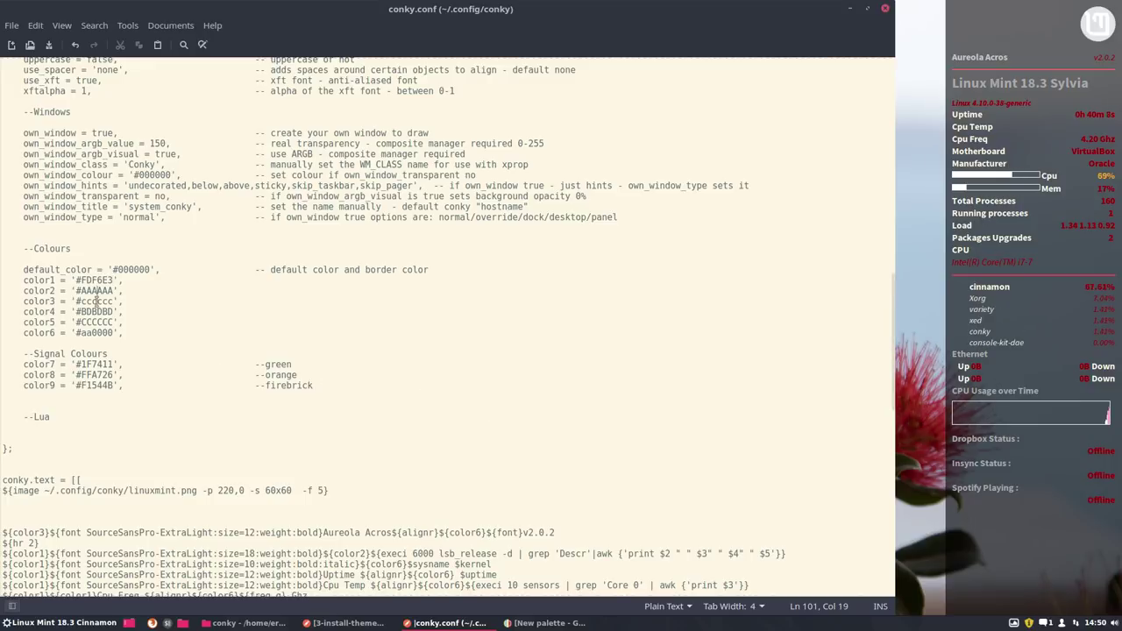
key(Down)
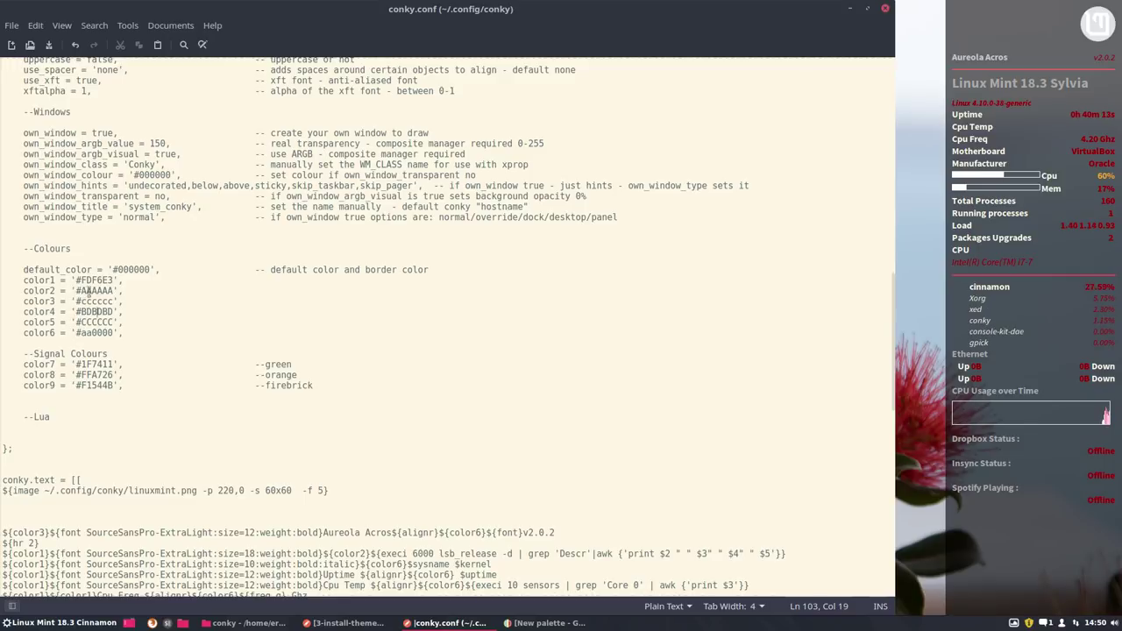
drag(81, 291, 113, 291)
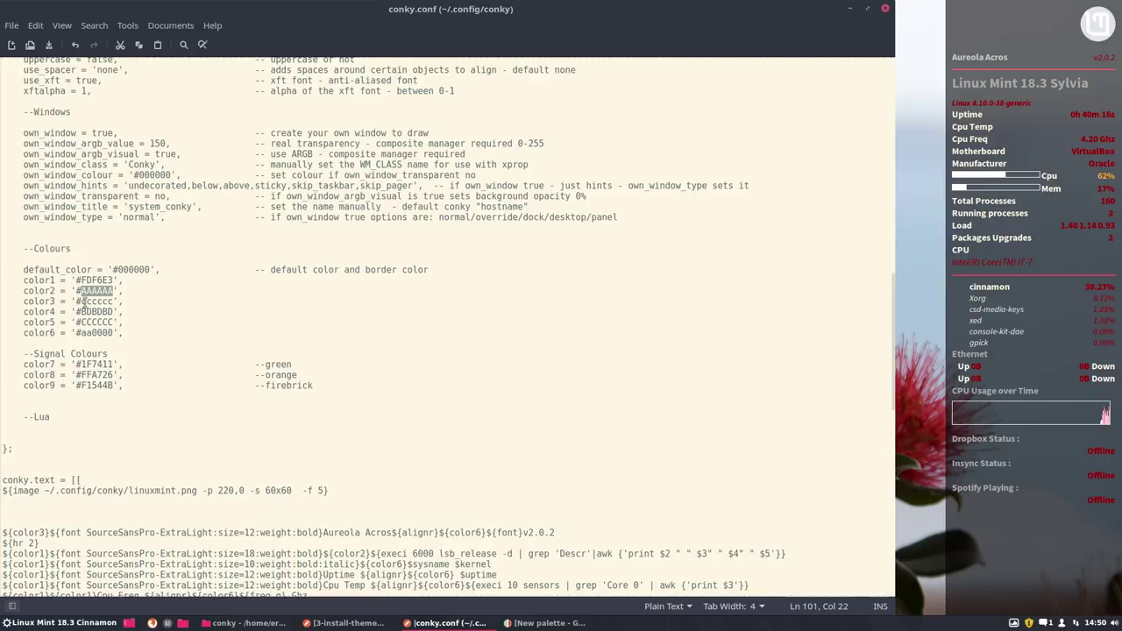
click(86, 322)
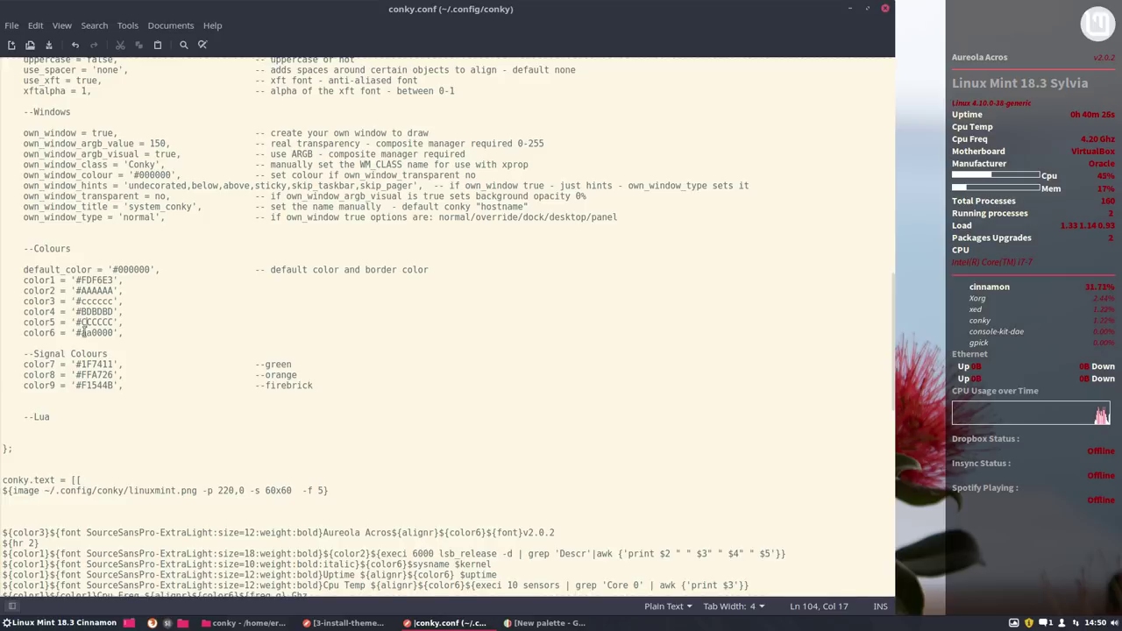
Replace color6's #aa0000 with #FDF6E3, save the config, and close Xed.
drag(81, 333, 112, 333)
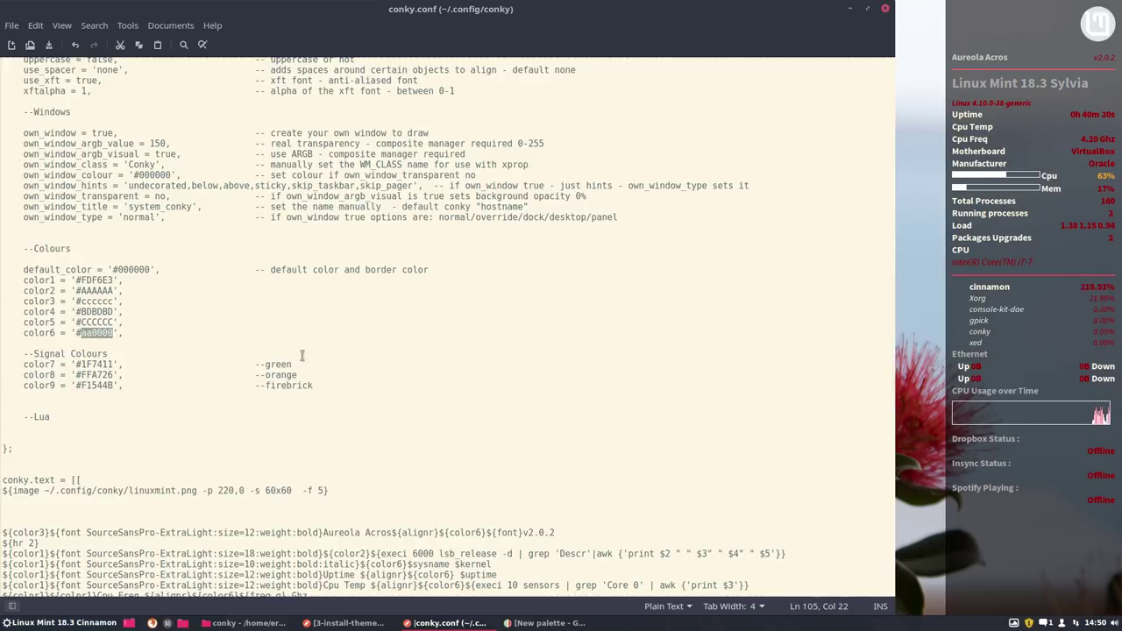
click(179, 354)
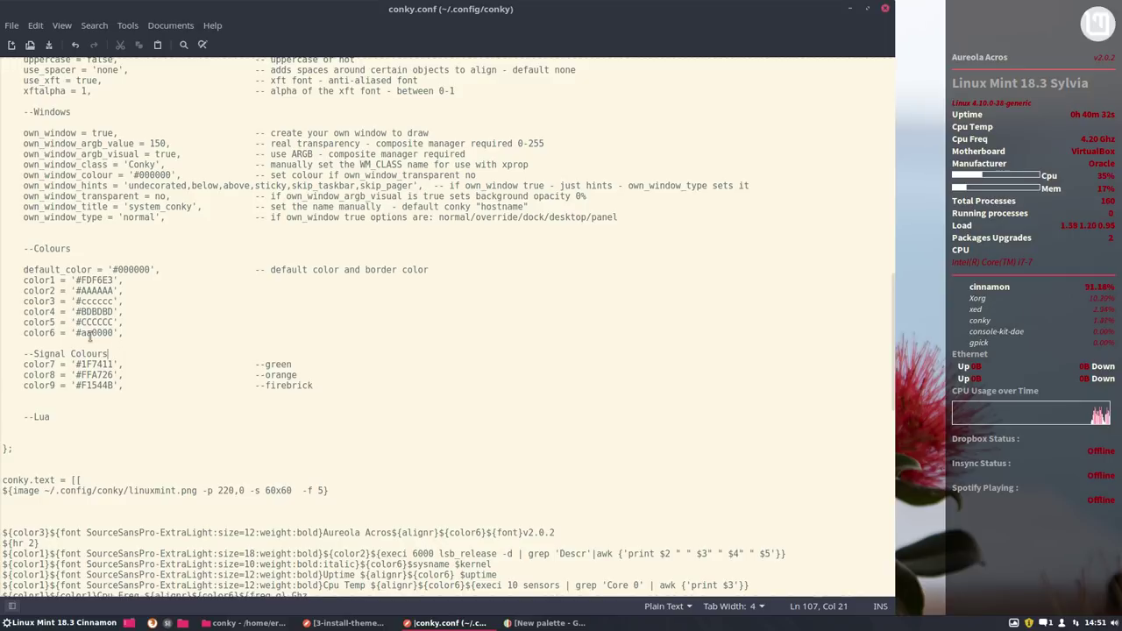
drag(77, 333, 115, 332)
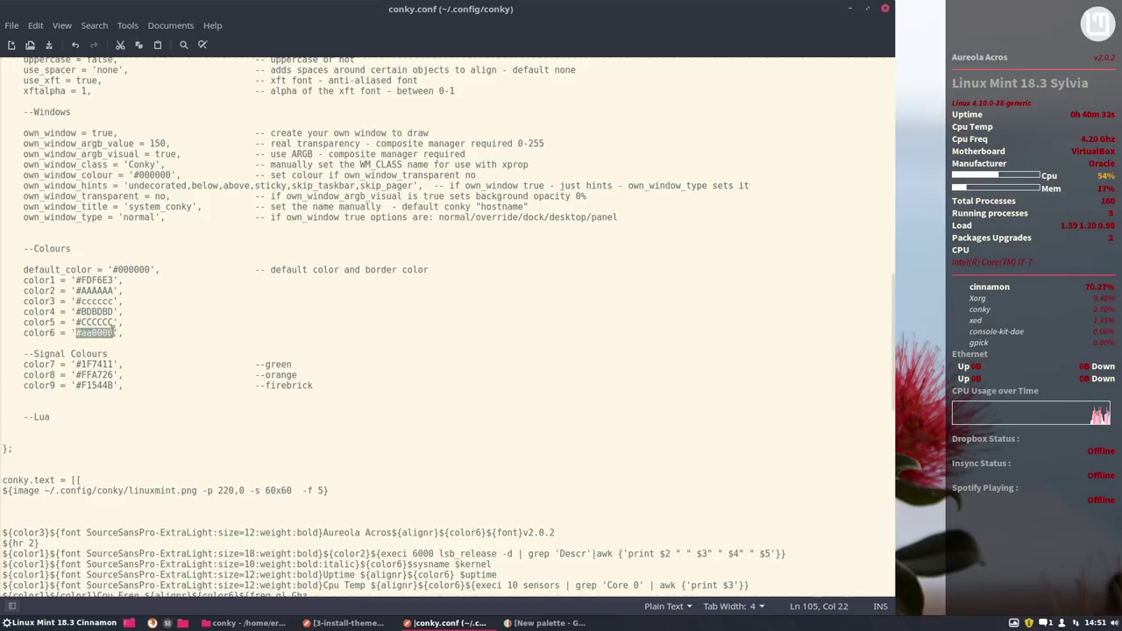
text(#FDF6E3)
key(ctrl+s)
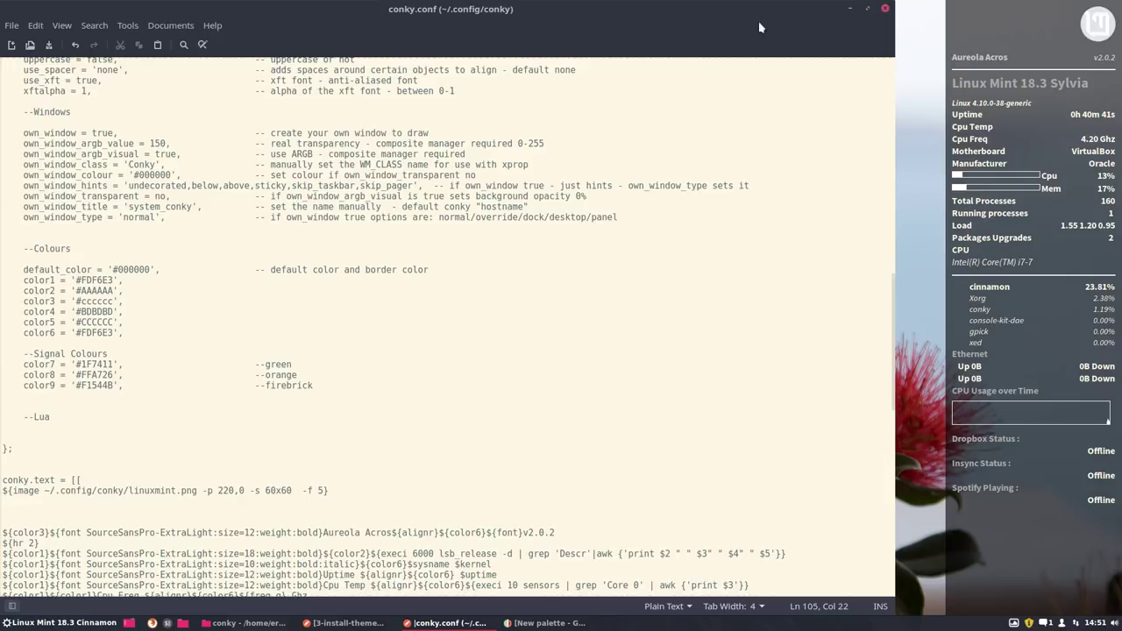
click(886, 9)
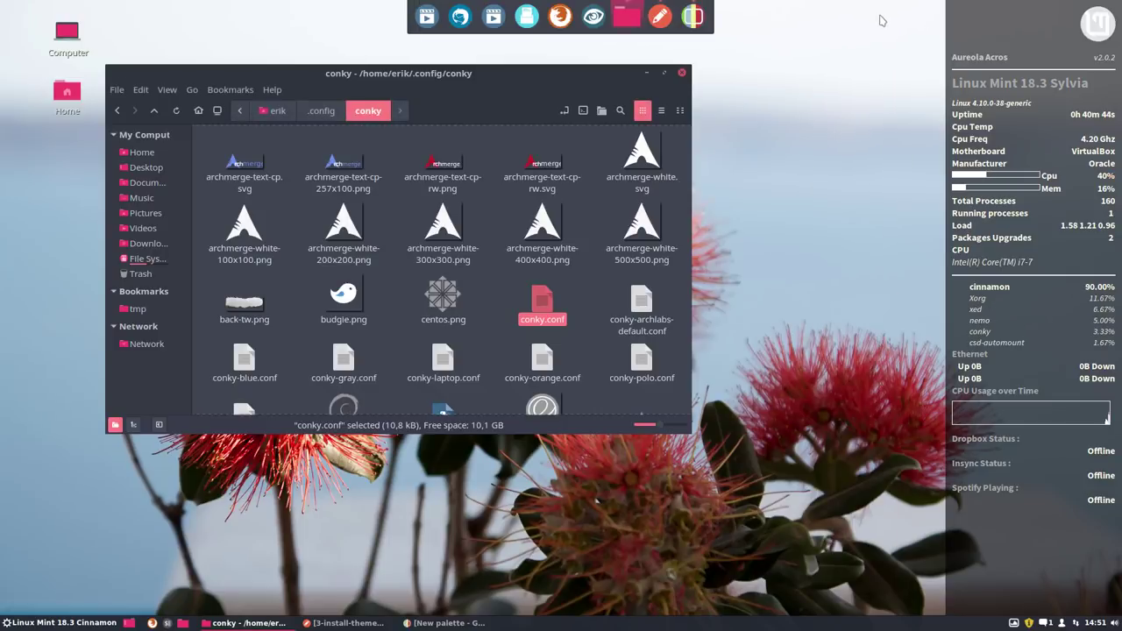
Reopen the conky folder and browse the fedora, debian, elementary and solus logo images.
click(319, 114)
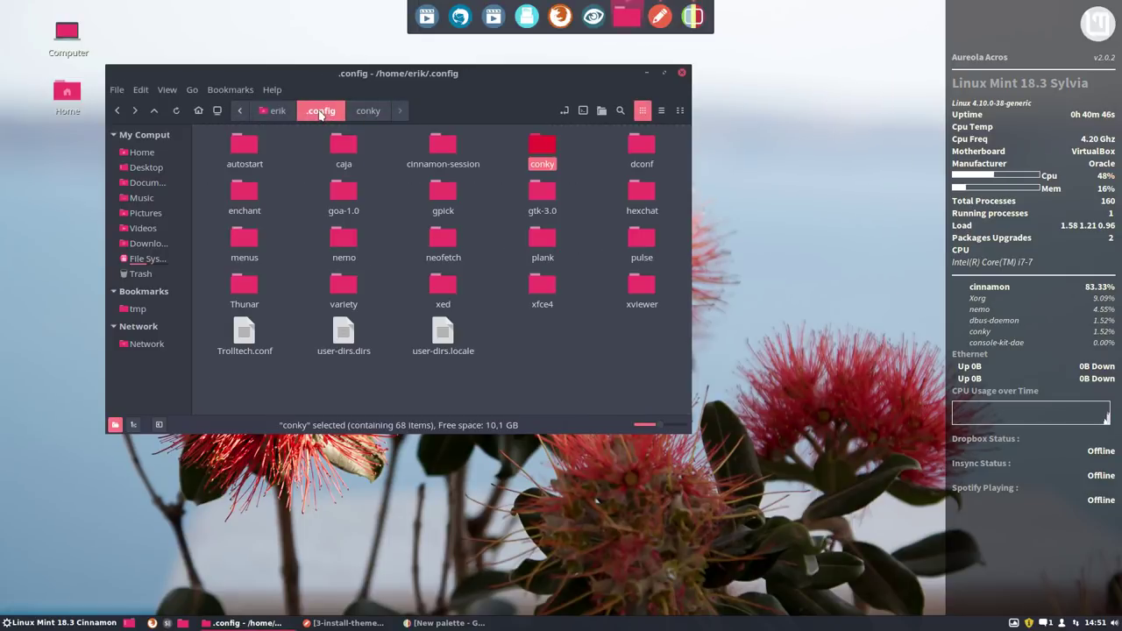
double_click(543, 146)
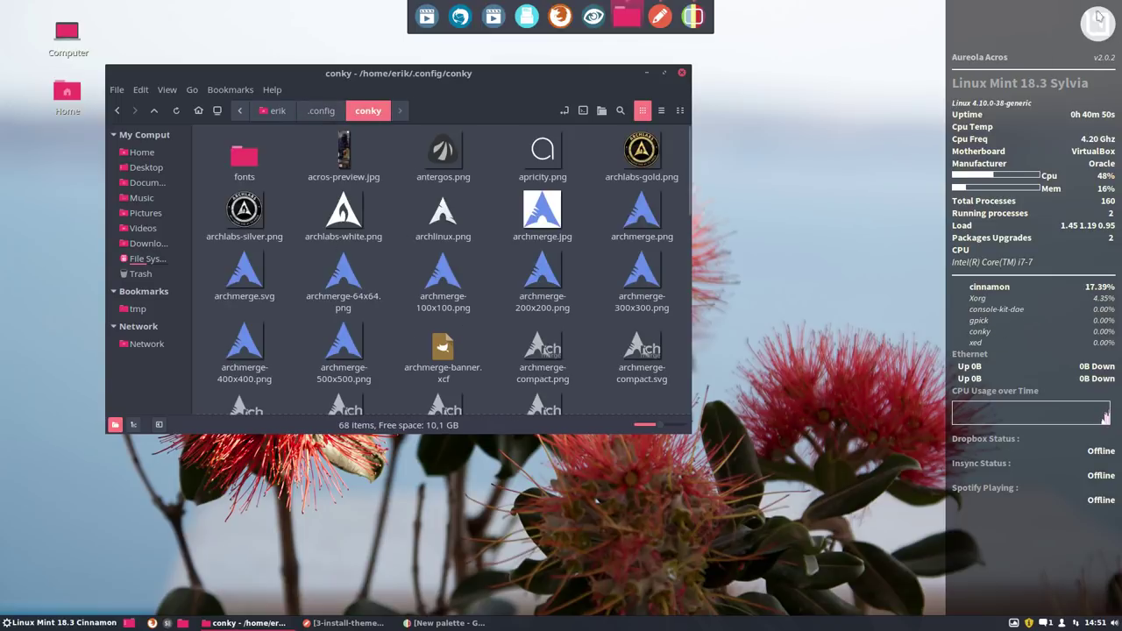
scroll(511, 248, down, 10)
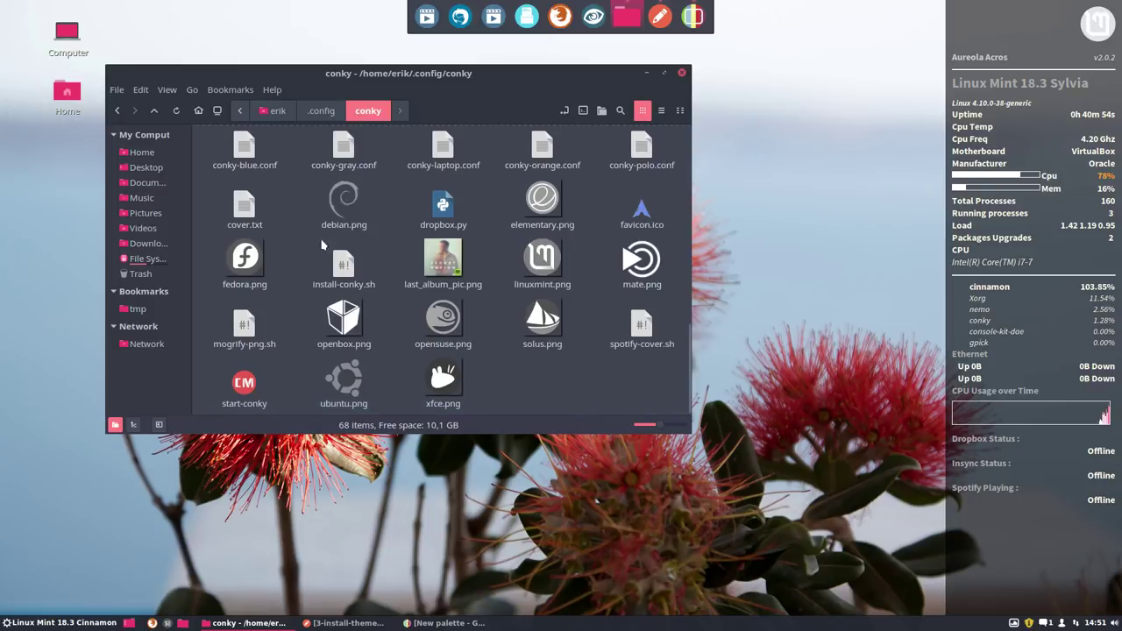
click(247, 266)
click(344, 202)
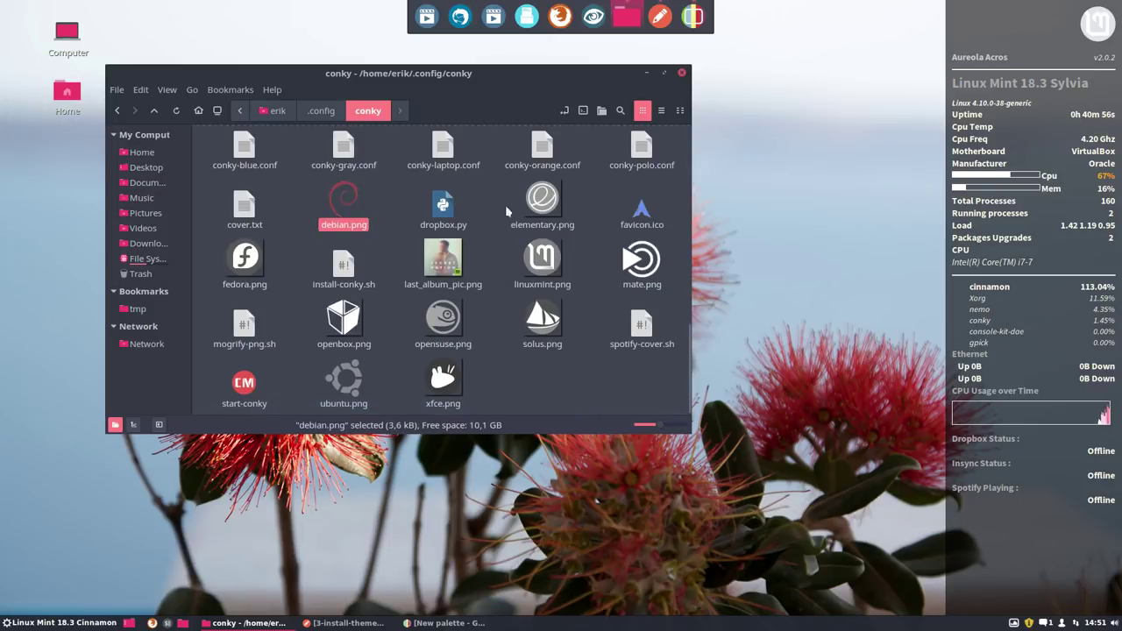
click(542, 200)
click(544, 321)
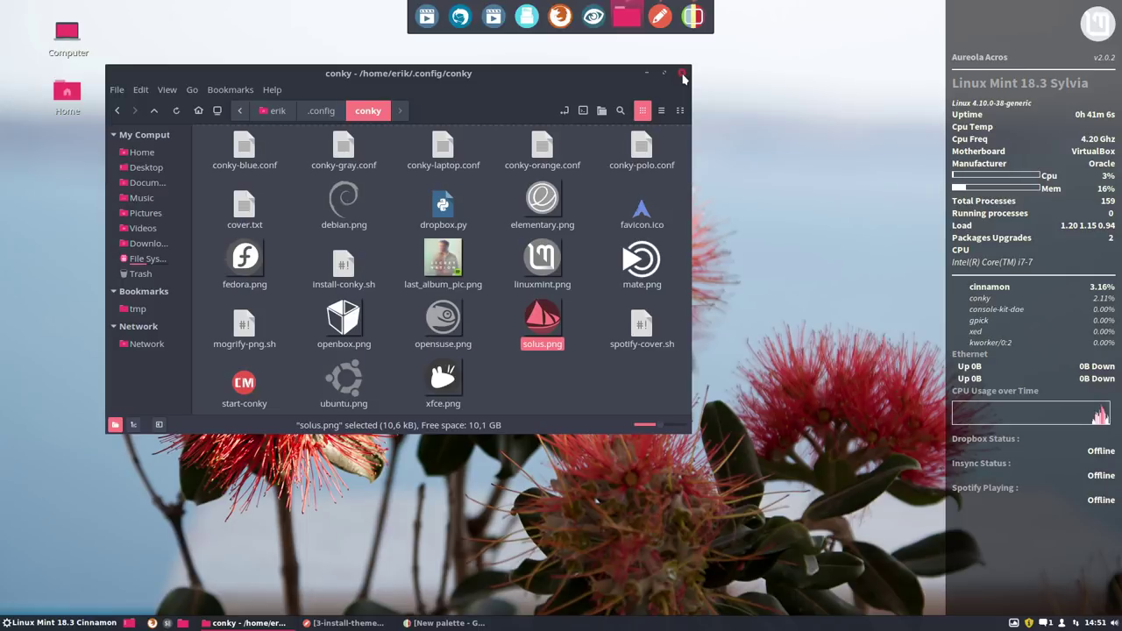
Close Nemo and the Gpick palette, bringing the theme install script forward.
click(683, 76)
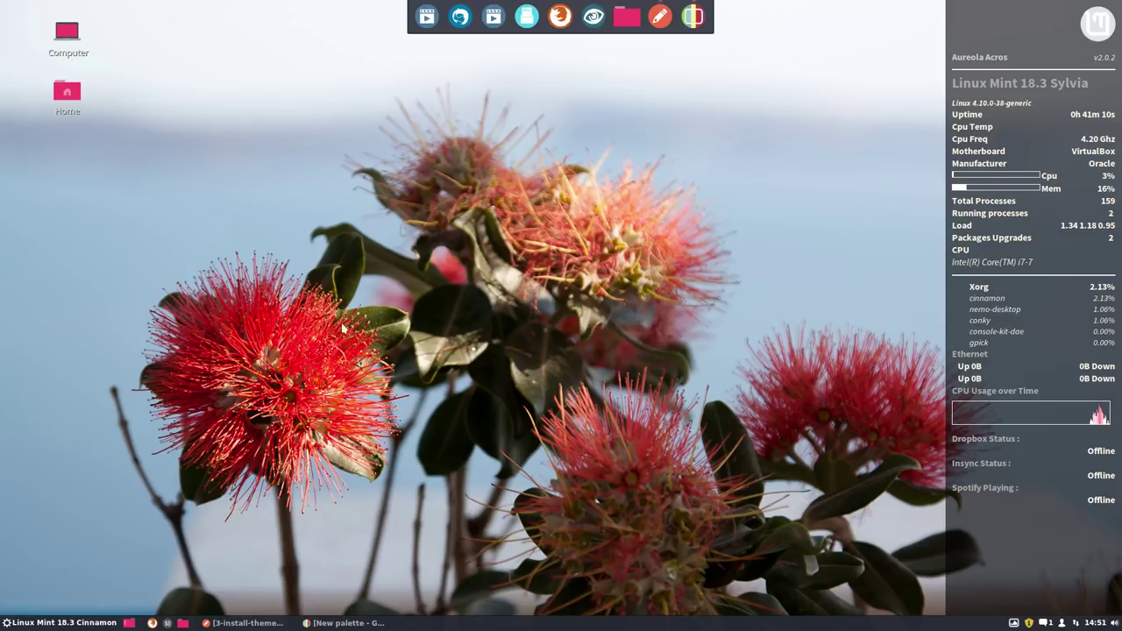
click(346, 622)
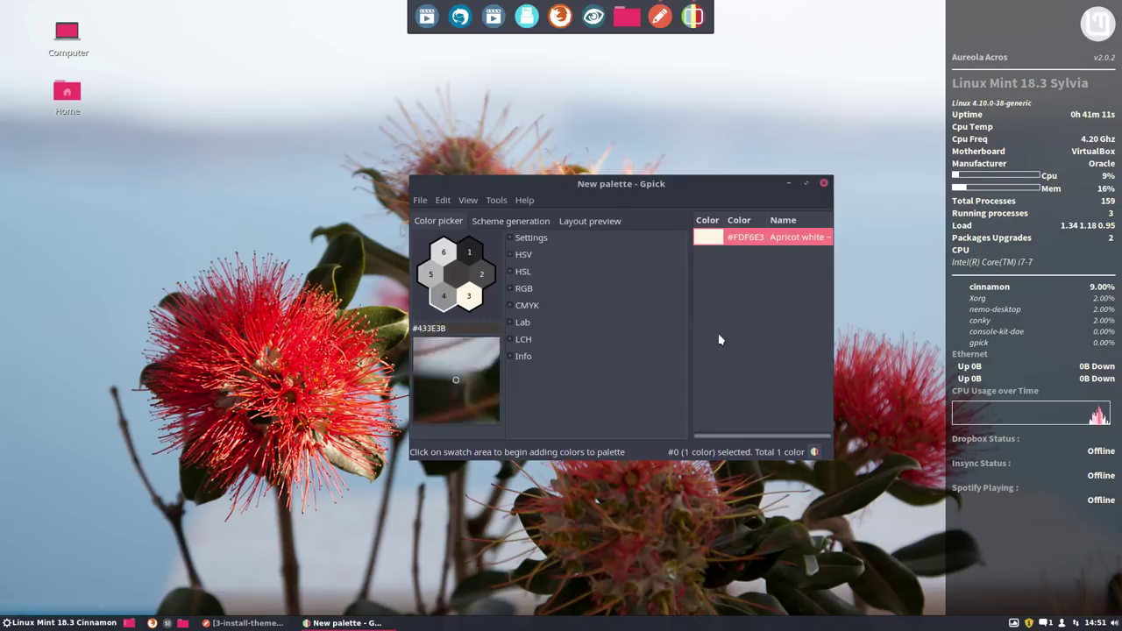
click(823, 182)
click(268, 623)
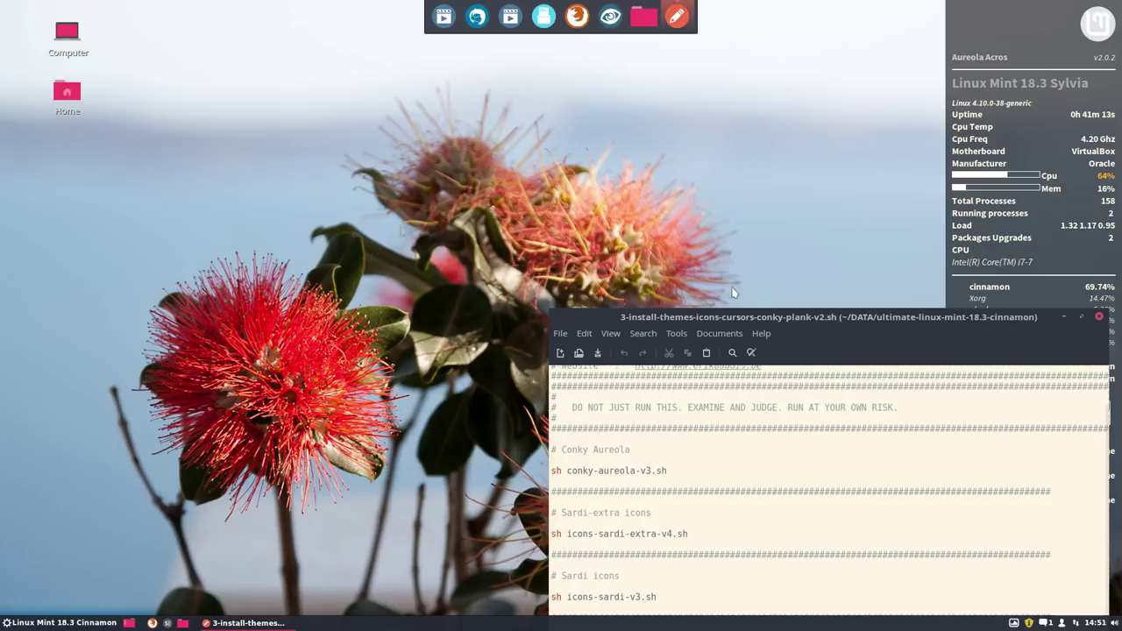
Launch Themes settings from the menu and bring up the icon theme choices.
scroll(663, 456, down, 3)
scroll(663, 456, up, 1)
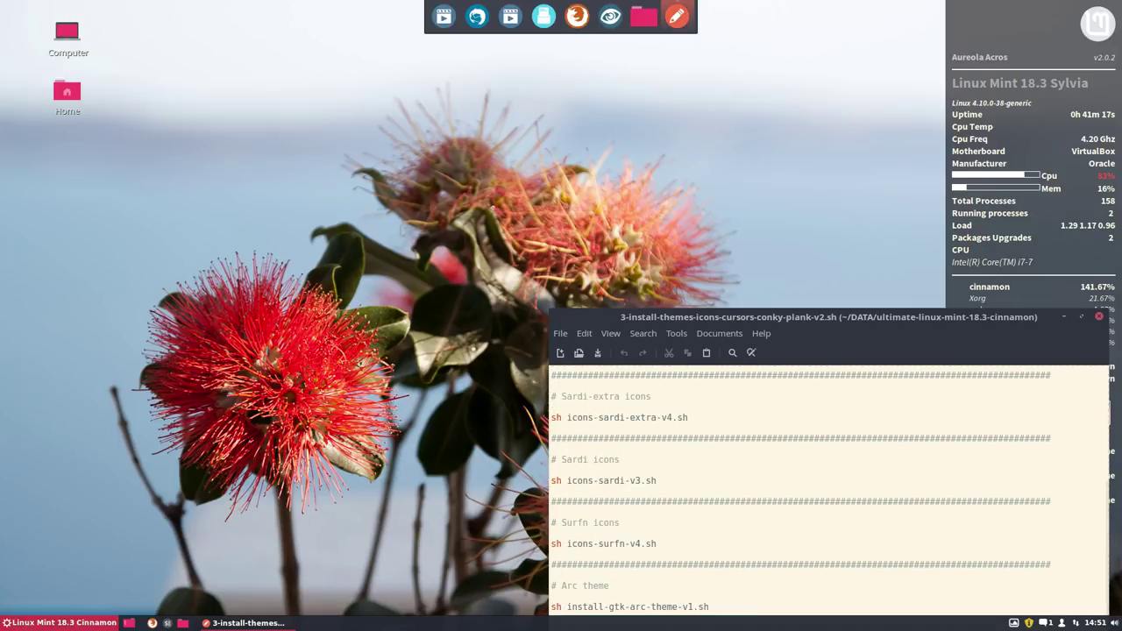
click(63, 623)
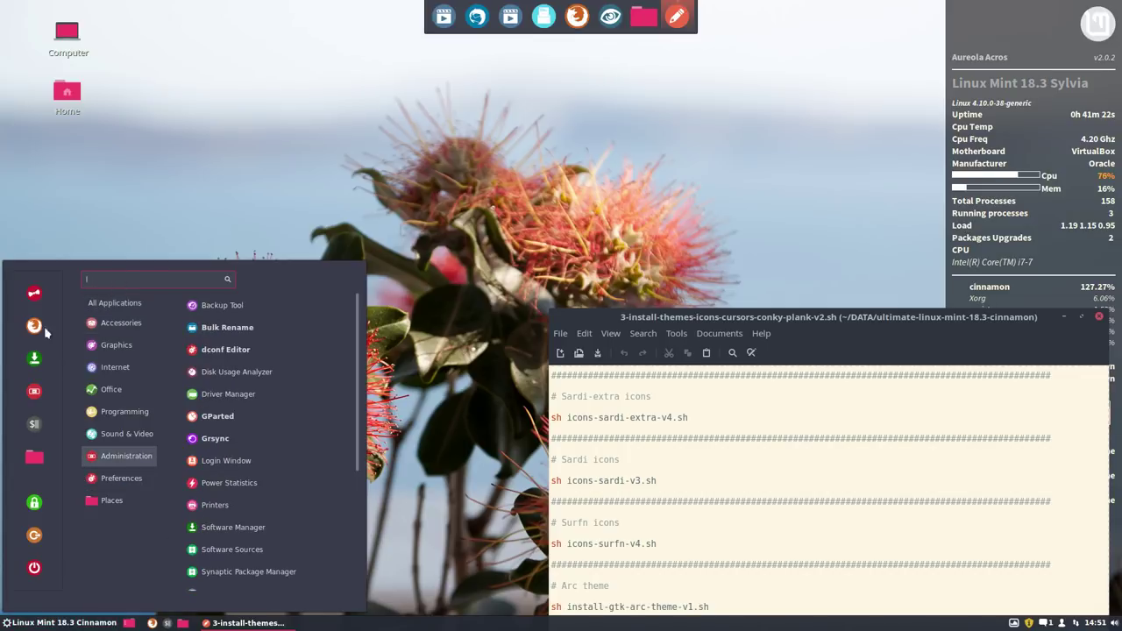
click(32, 303)
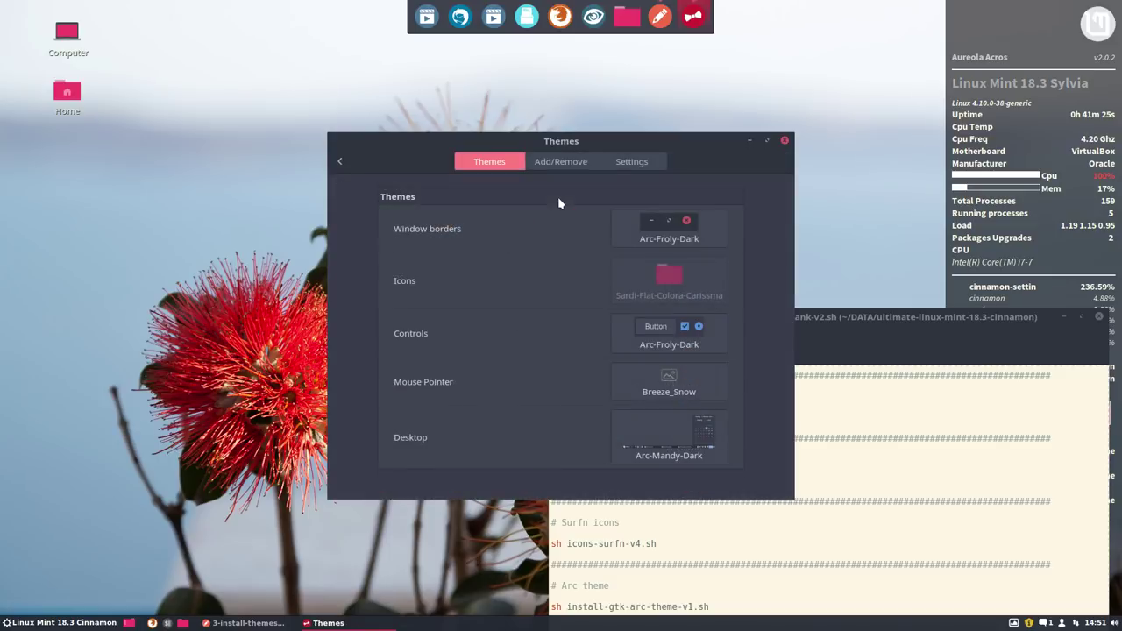
click(669, 276)
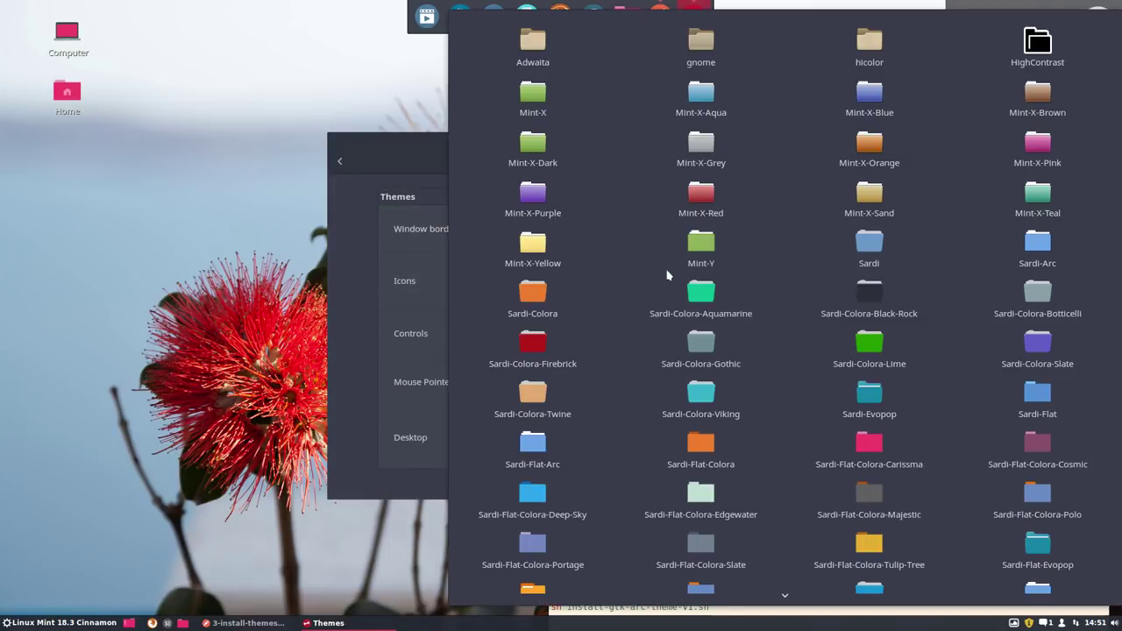
Scroll through the grid of installed Sardi and Surfn icon themes.
scroll(660, 355, down, 5)
scroll(660, 355, down, 20)
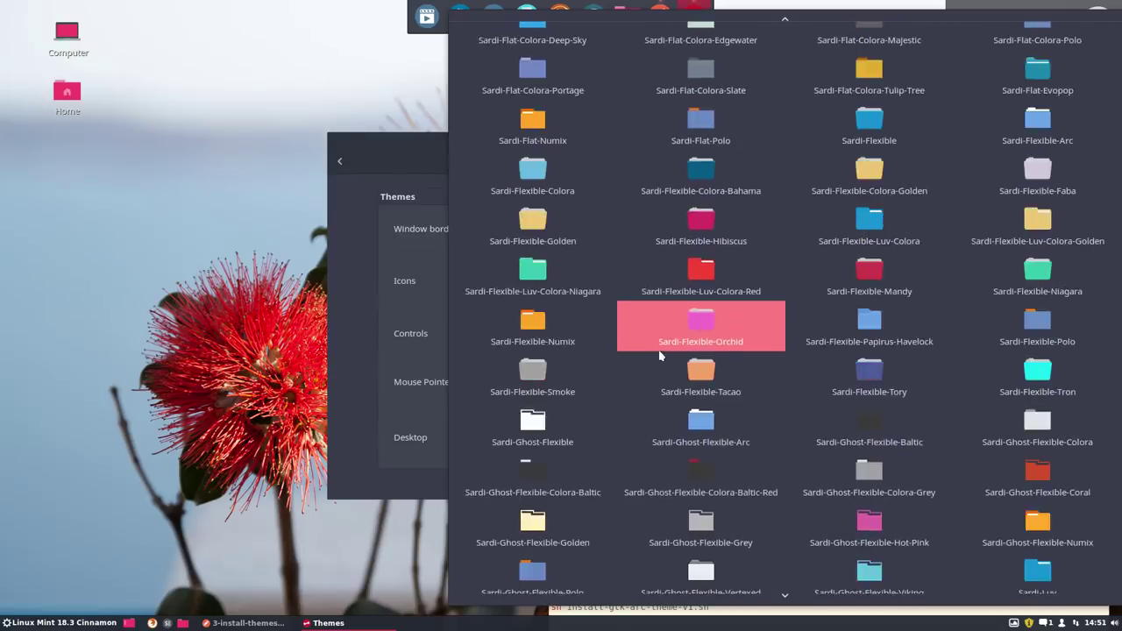
scroll(660, 355, down, 5)
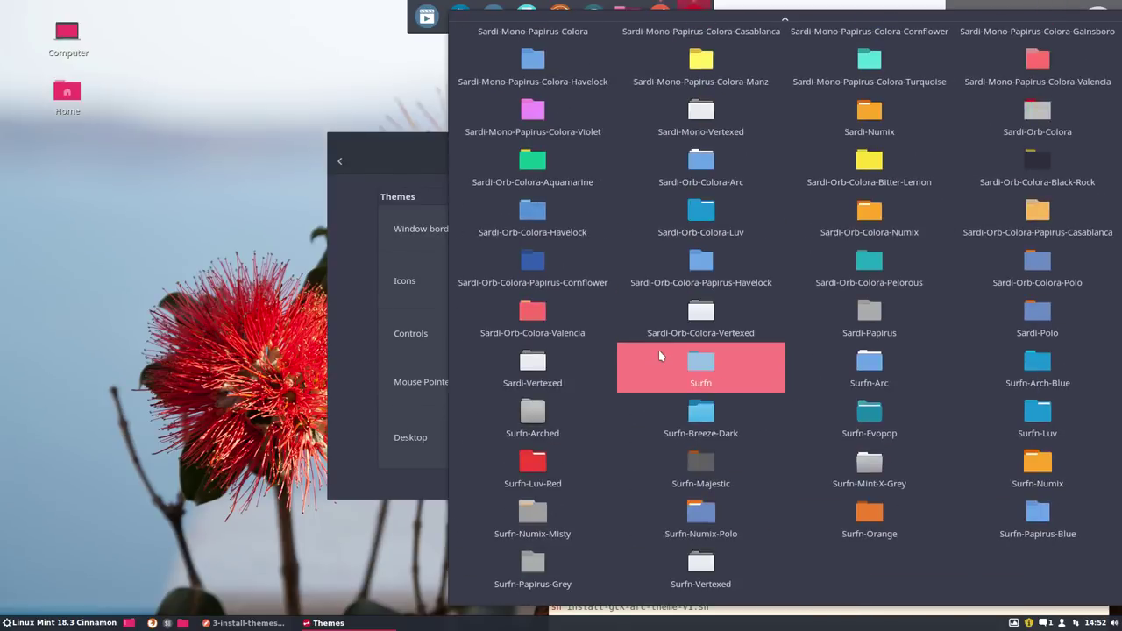
scroll(660, 355, up, 9)
scroll(661, 355, up, 13)
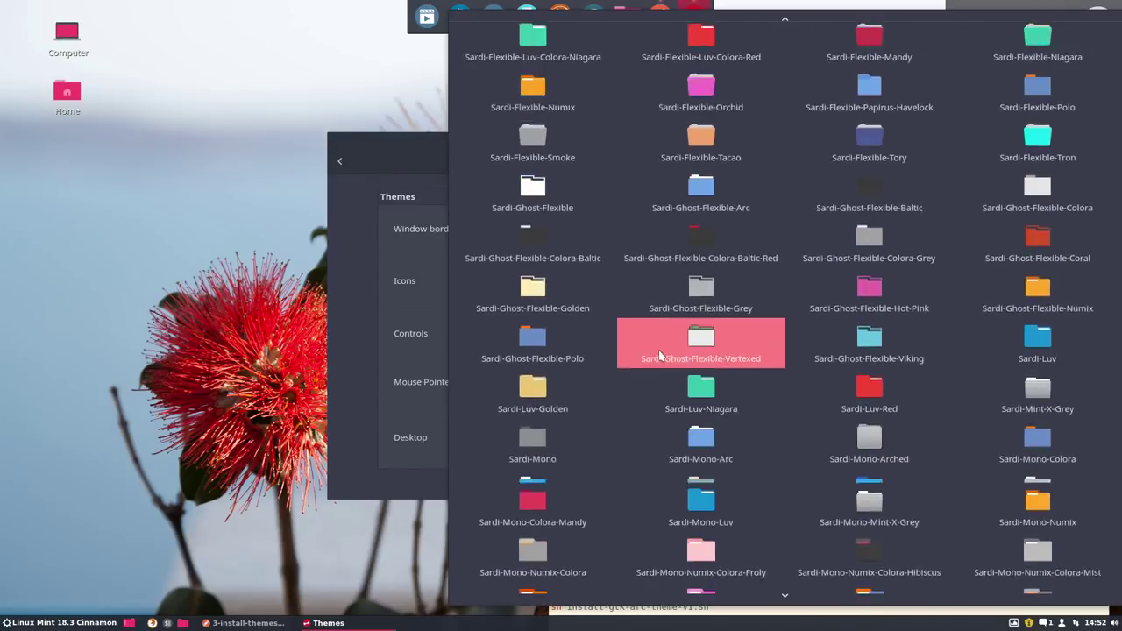
scroll(660, 355, down, 4)
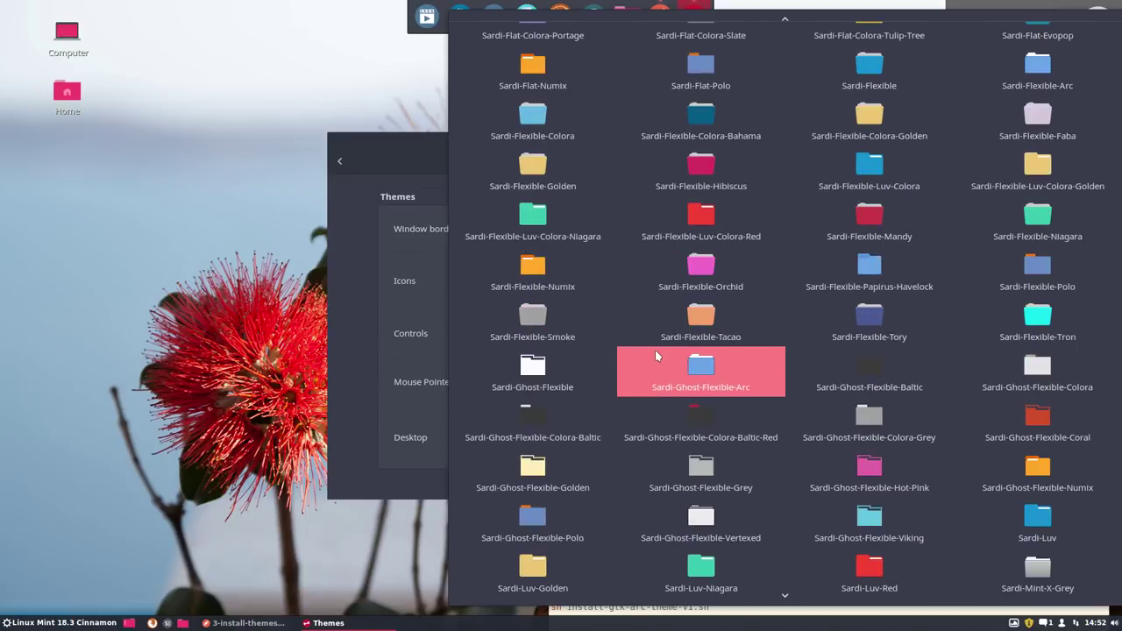
scroll(658, 355, down, 1)
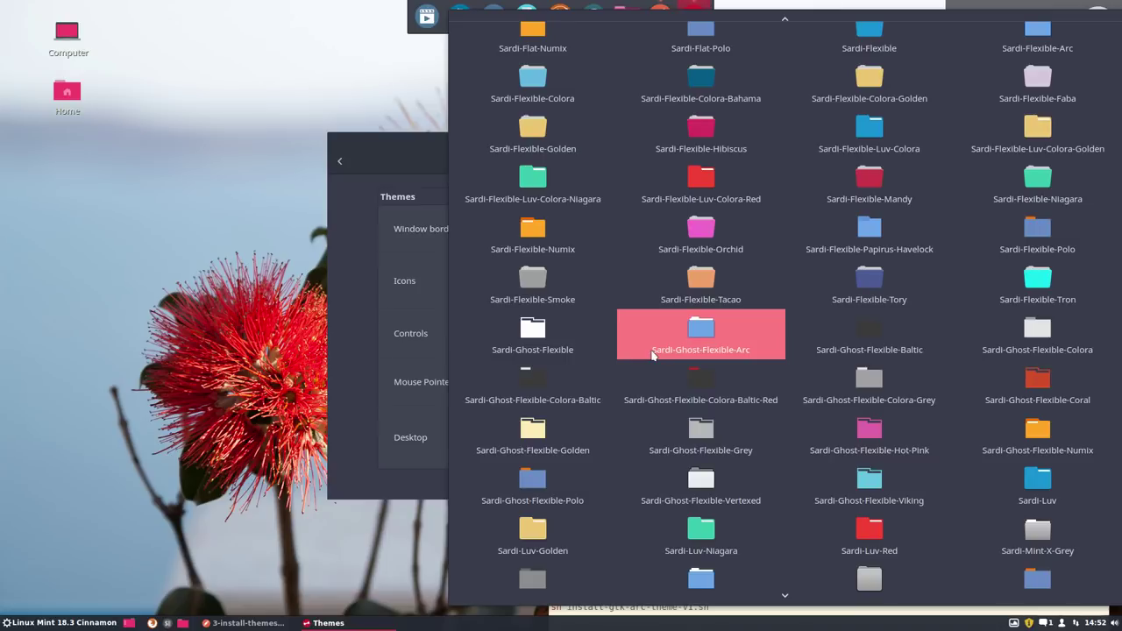
scroll(650, 355, up, 2)
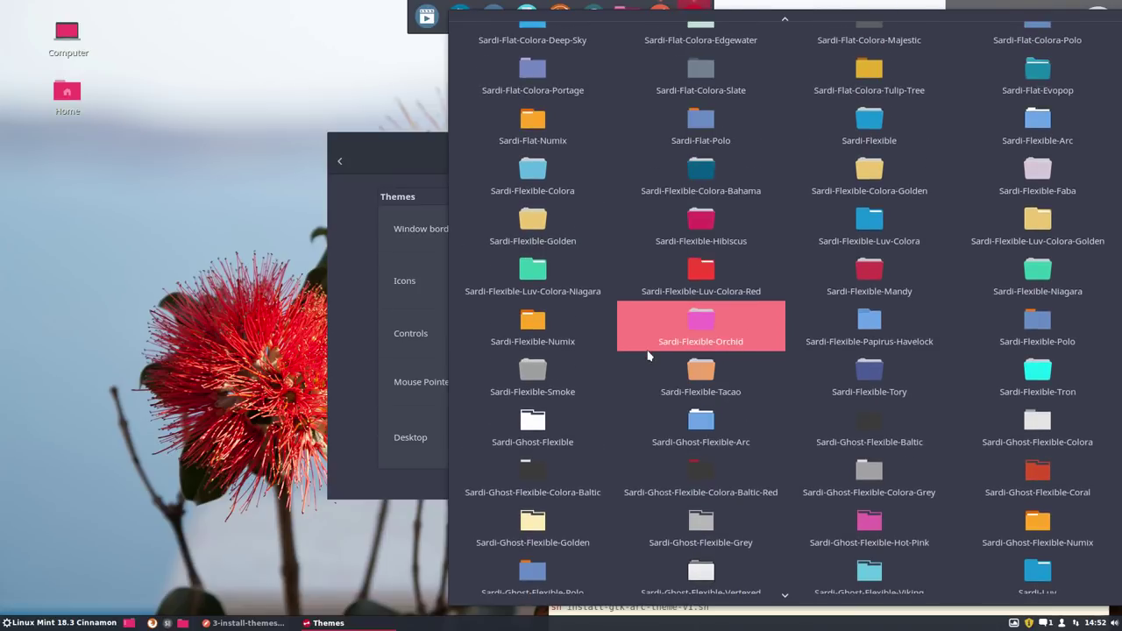
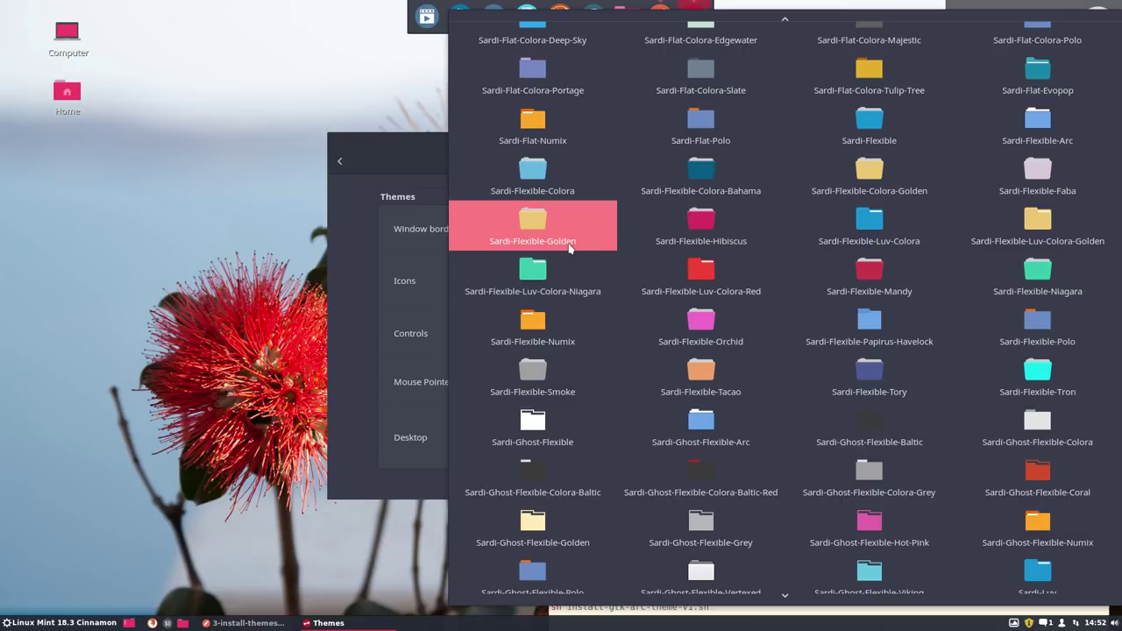
Try the Sardi-Ghost-Flexible icon theme and preview its icons in the applications menu.
click(536, 426)
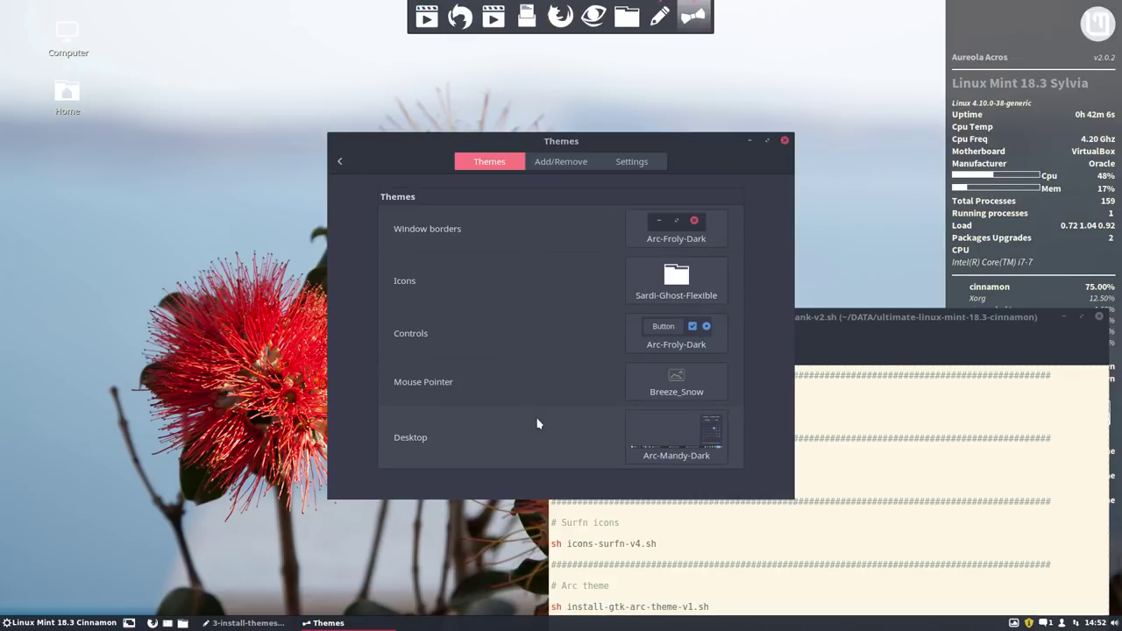
click(36, 624)
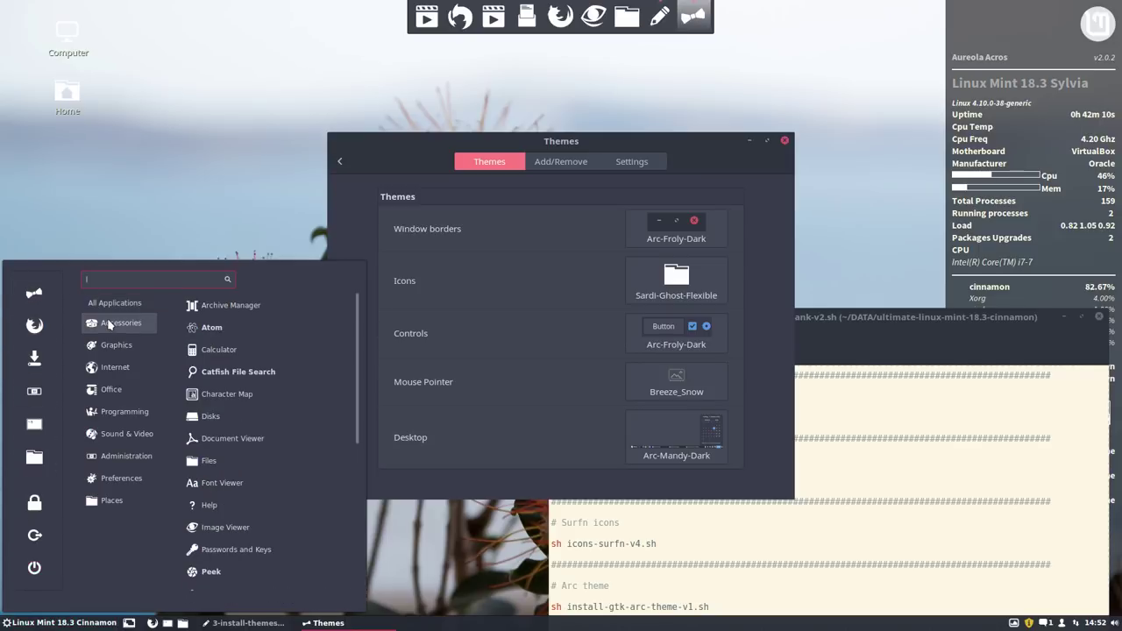
mouse_move(112, 344)
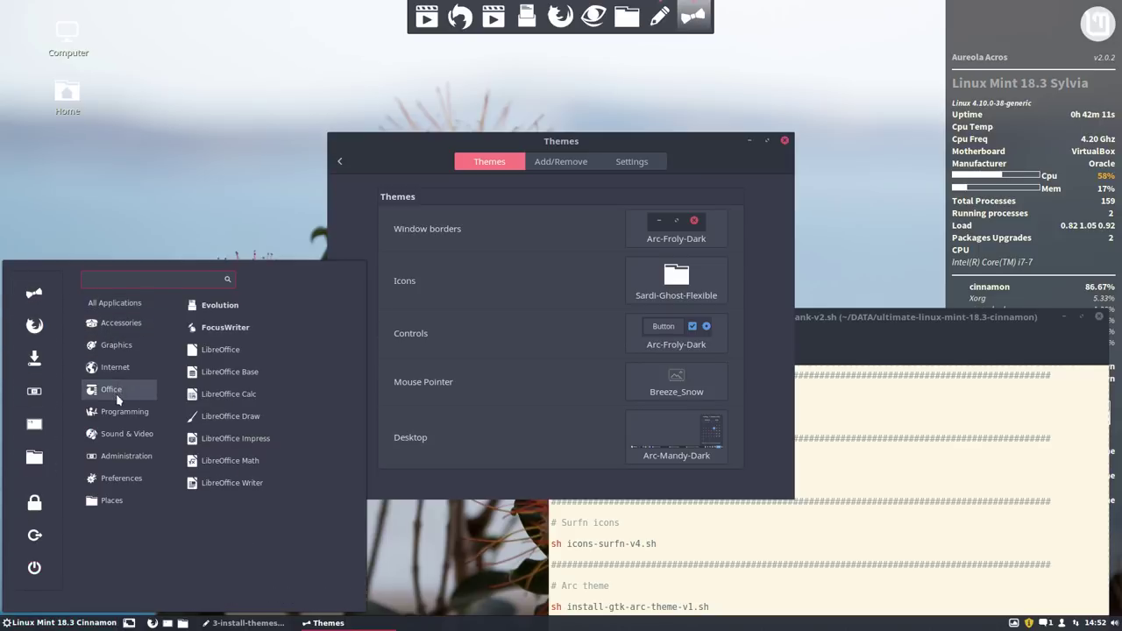
mouse_move(117, 410)
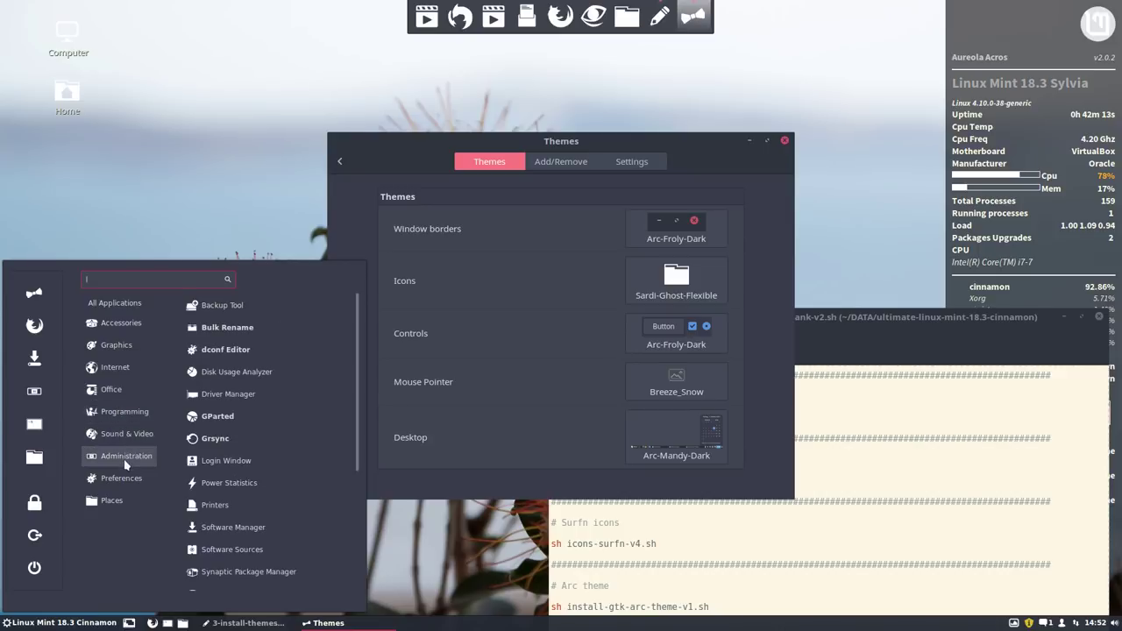
mouse_move(126, 482)
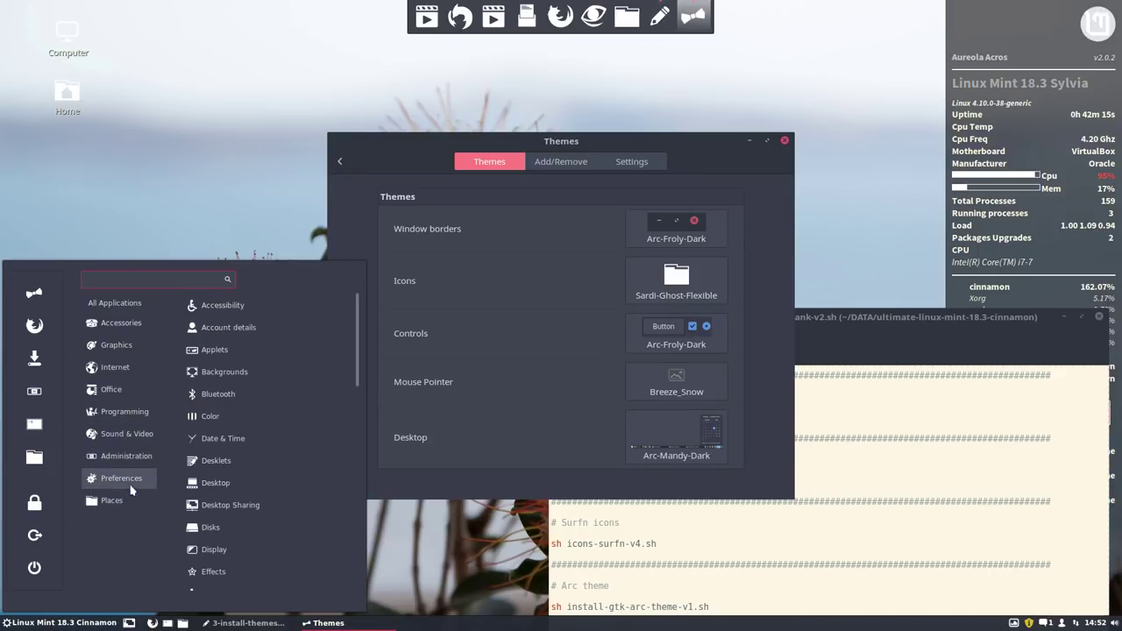
mouse_move(122, 323)
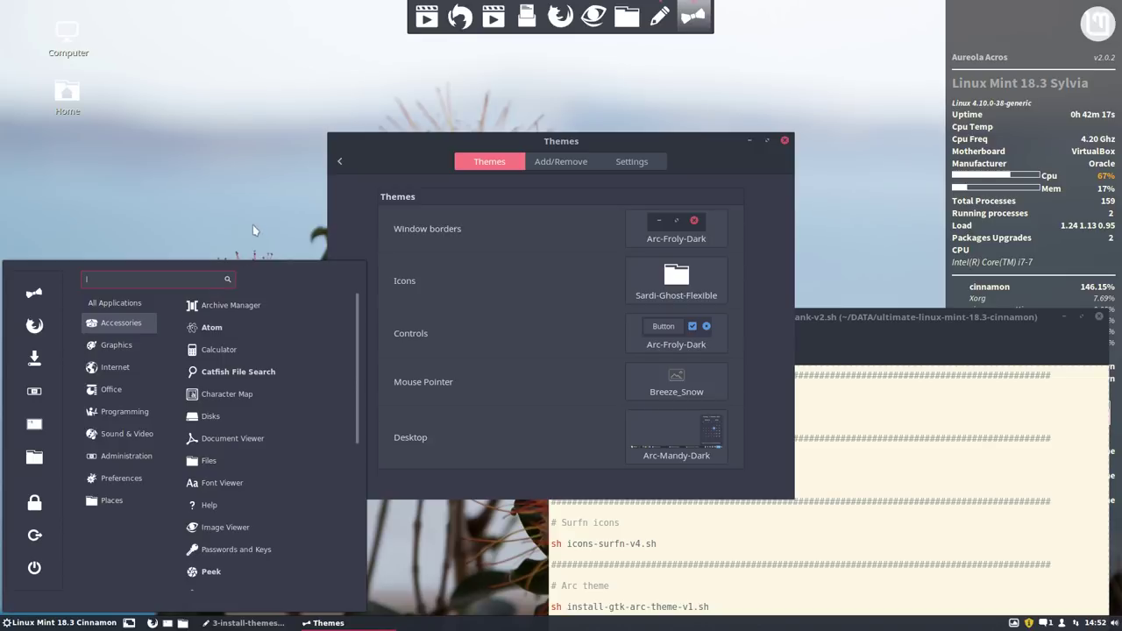
Try Sardi-Flat-Colora-Edgewater icons and preview them in the applications menu.
click(649, 286)
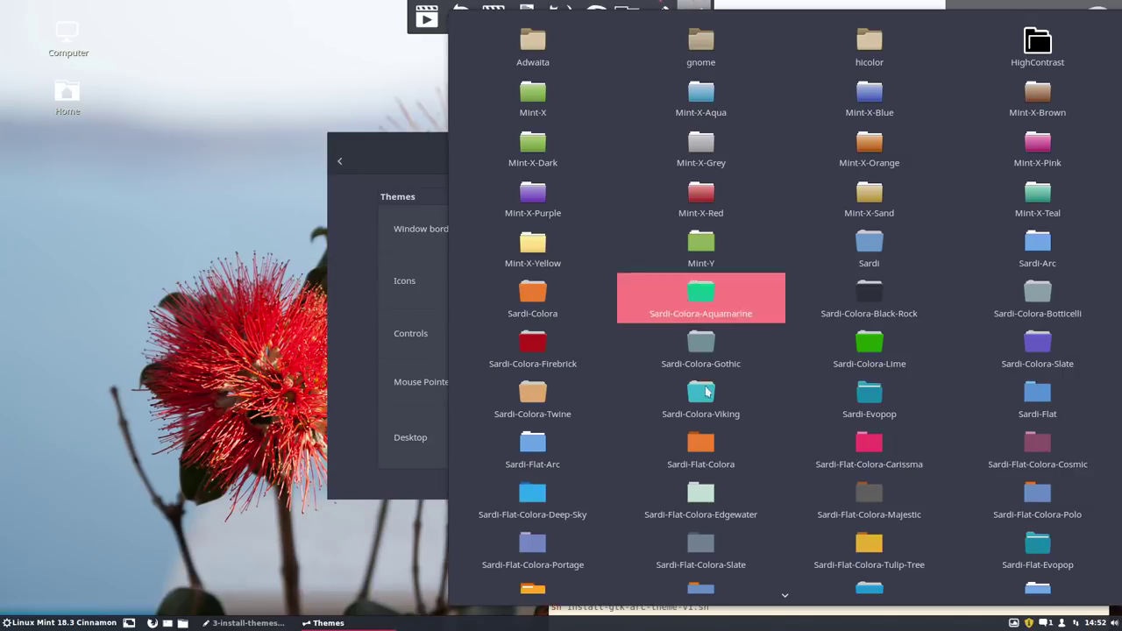
click(705, 500)
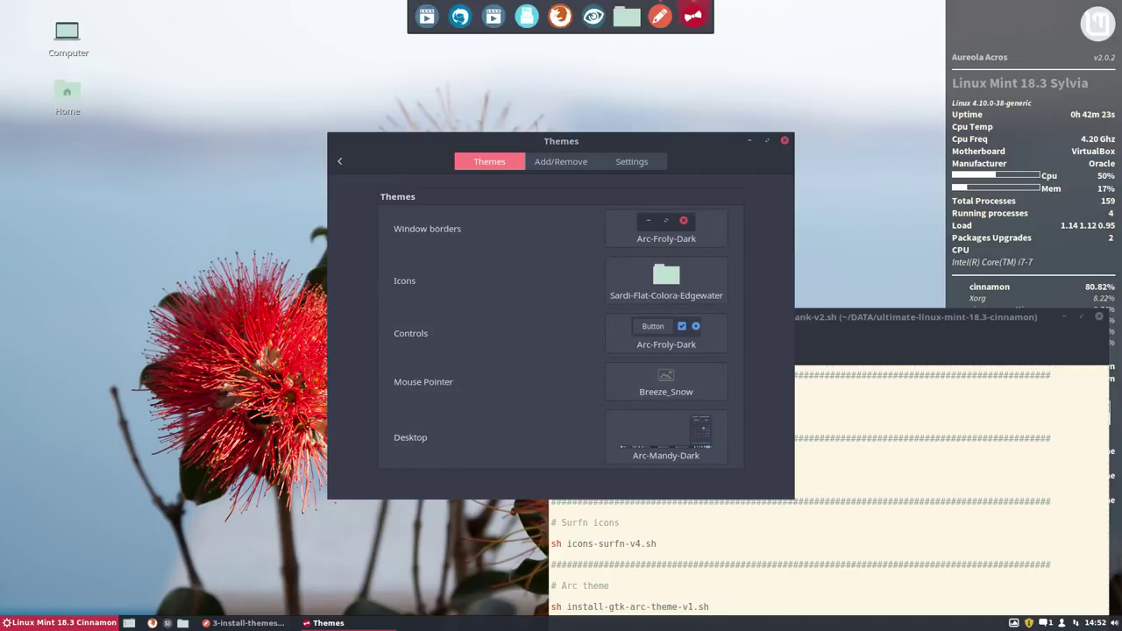
click(60, 622)
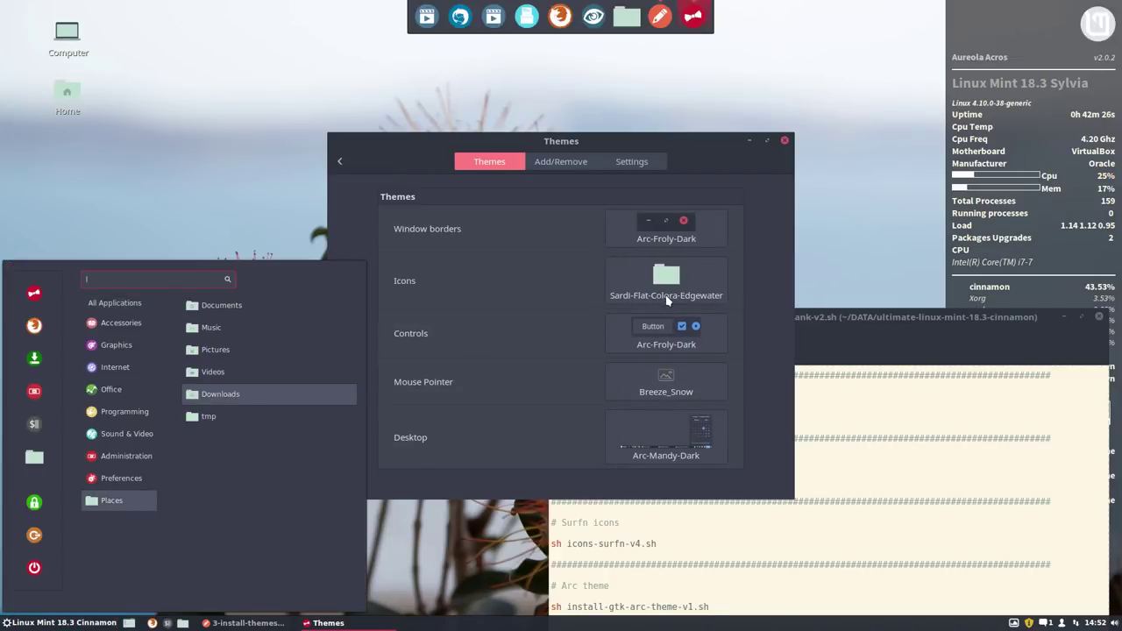
Apply Sardi-Mono-Numix-Colora-Vampire icons and check them on the desktop's Home folder.
click(666, 299)
scroll(706, 526, down, 2)
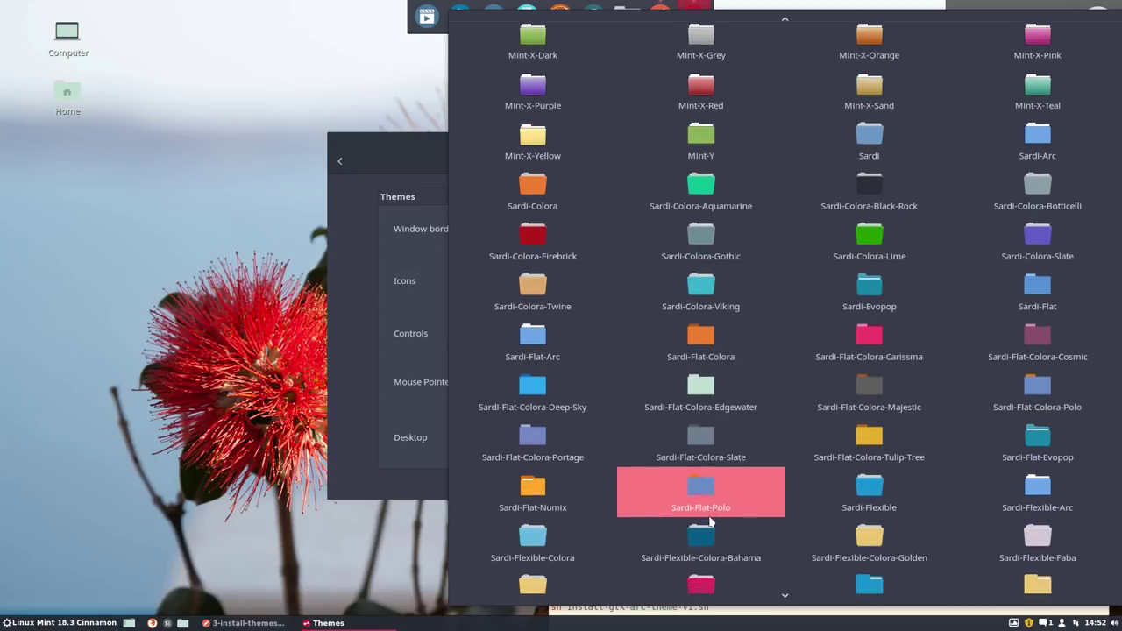
scroll(710, 523, down, 5)
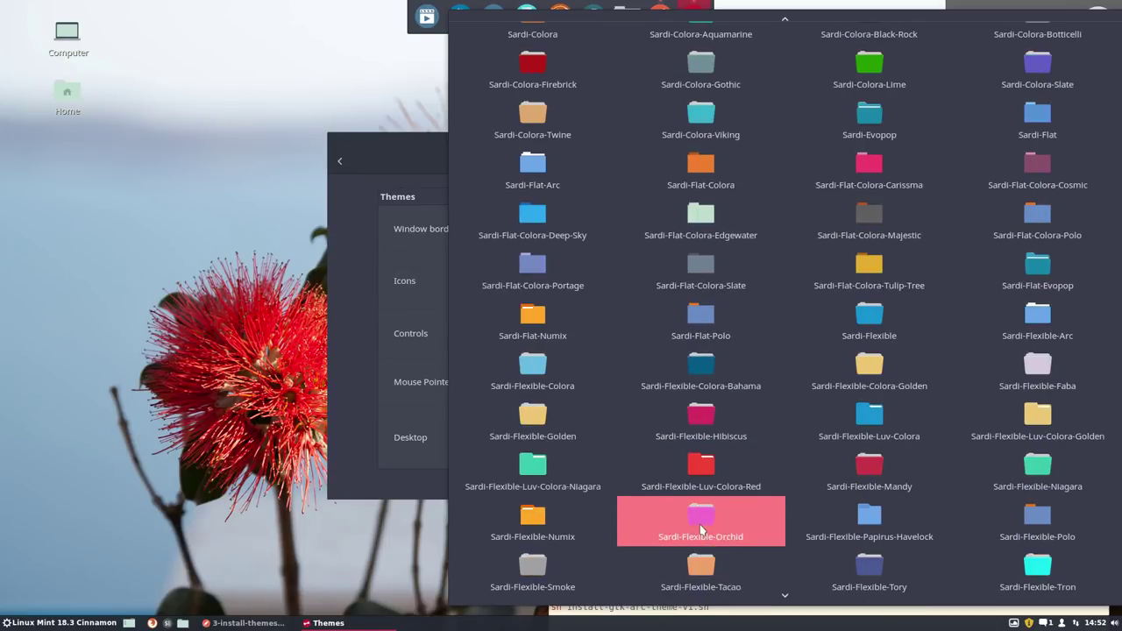
scroll(701, 529, down, 3)
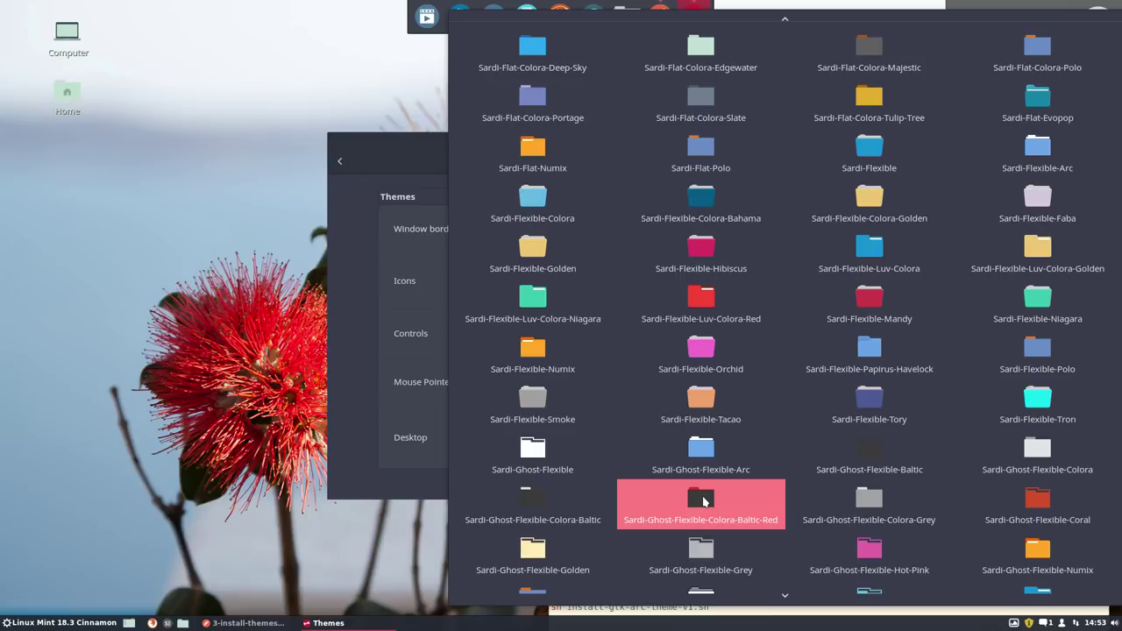
scroll(706, 526, down, 2)
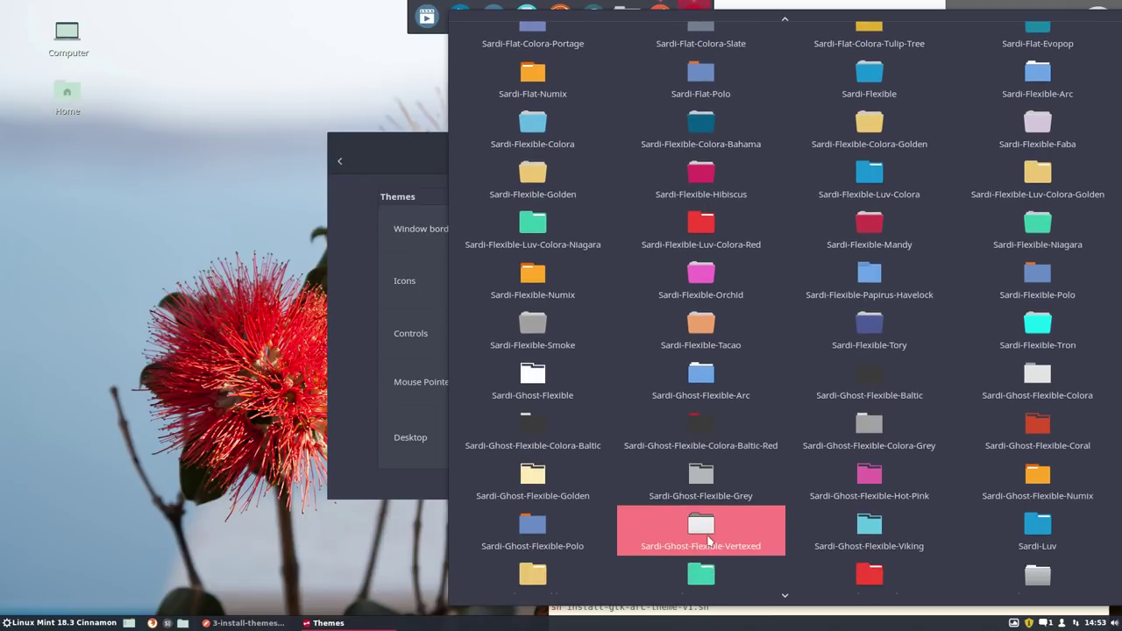
scroll(708, 542, down, 3)
scroll(708, 542, down, 5)
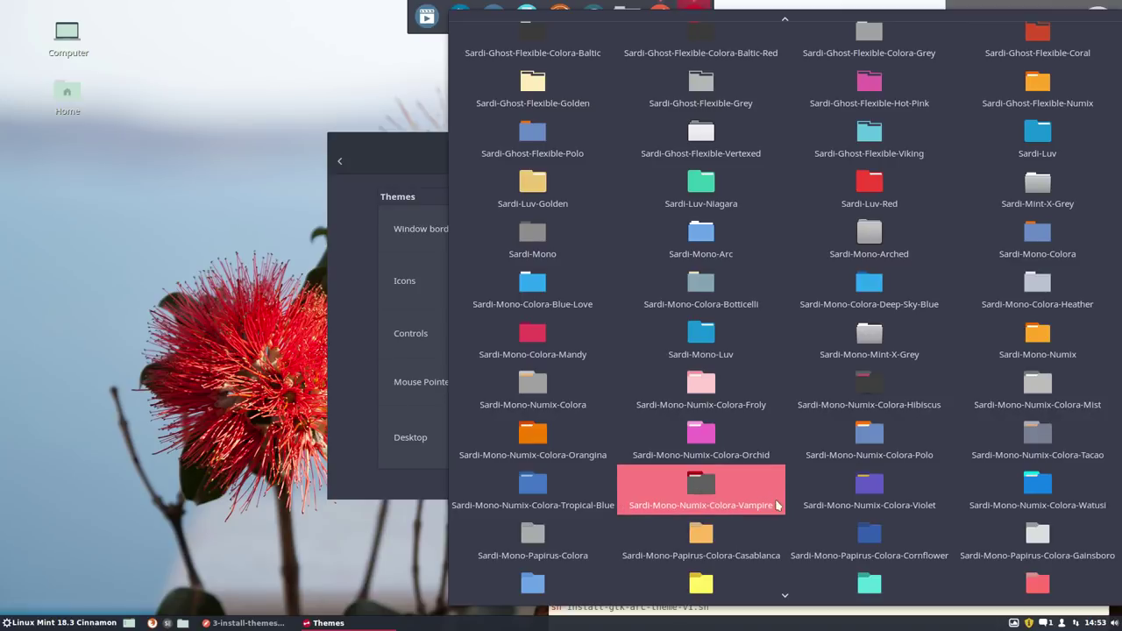
click(700, 498)
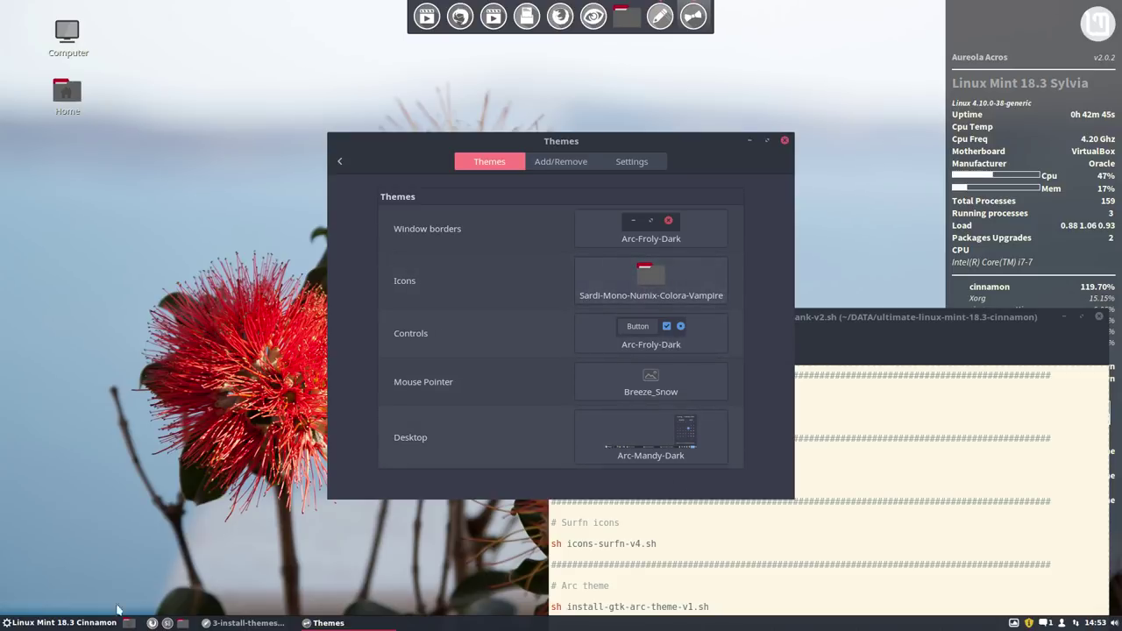
click(64, 98)
double_click(64, 97)
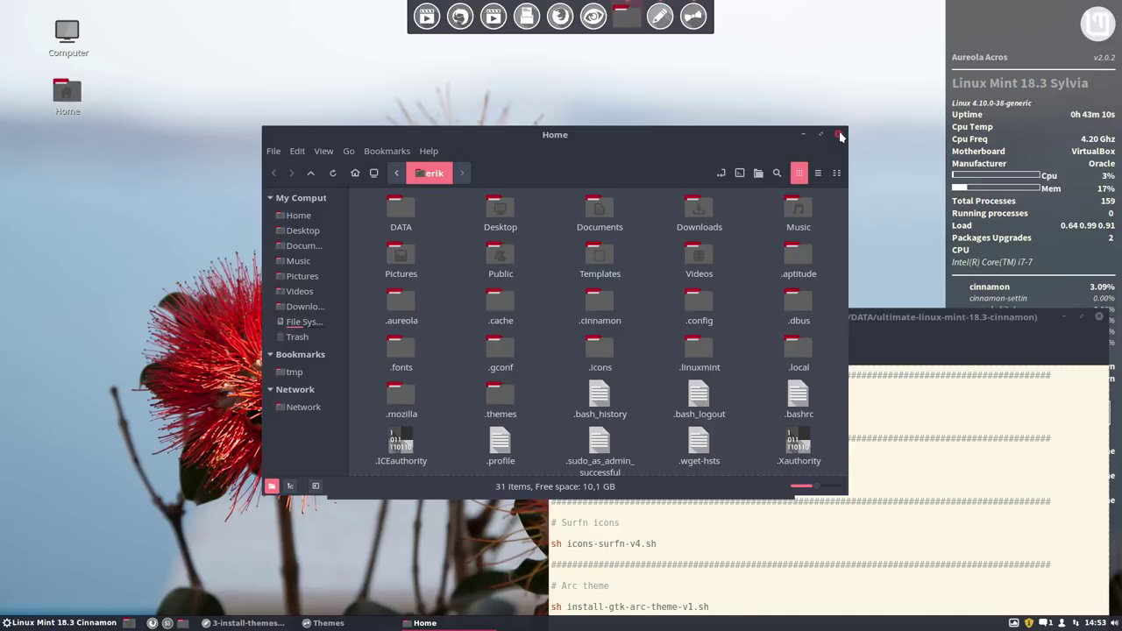
click(839, 136)
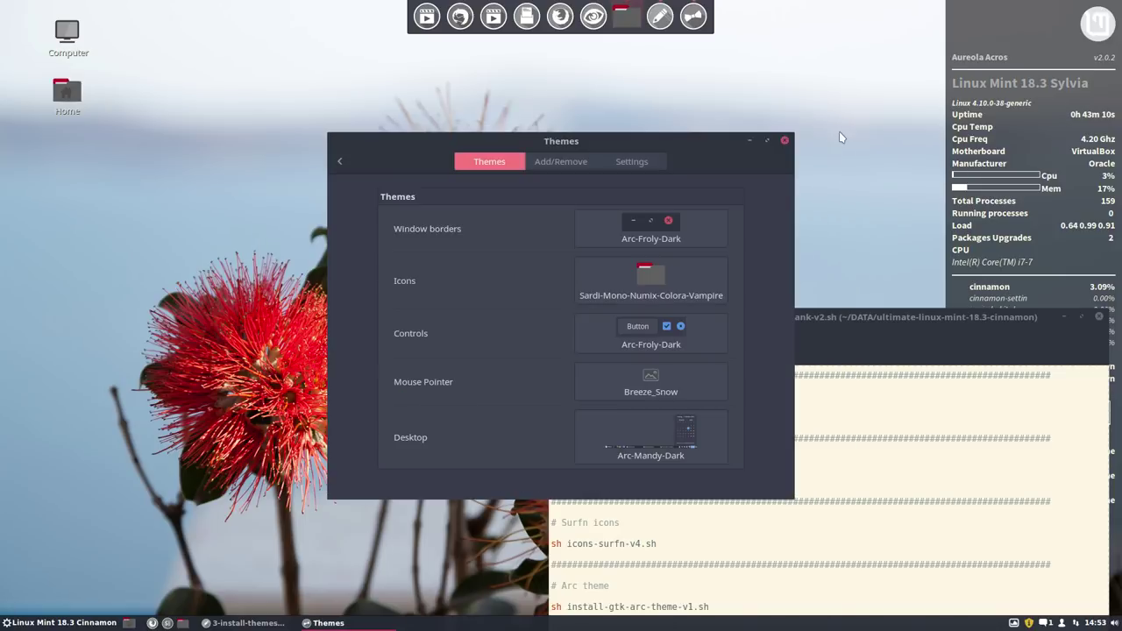
Apply Surfn-Numix-Polo icons, preview them in the menu, then close the Themes window.
click(664, 289)
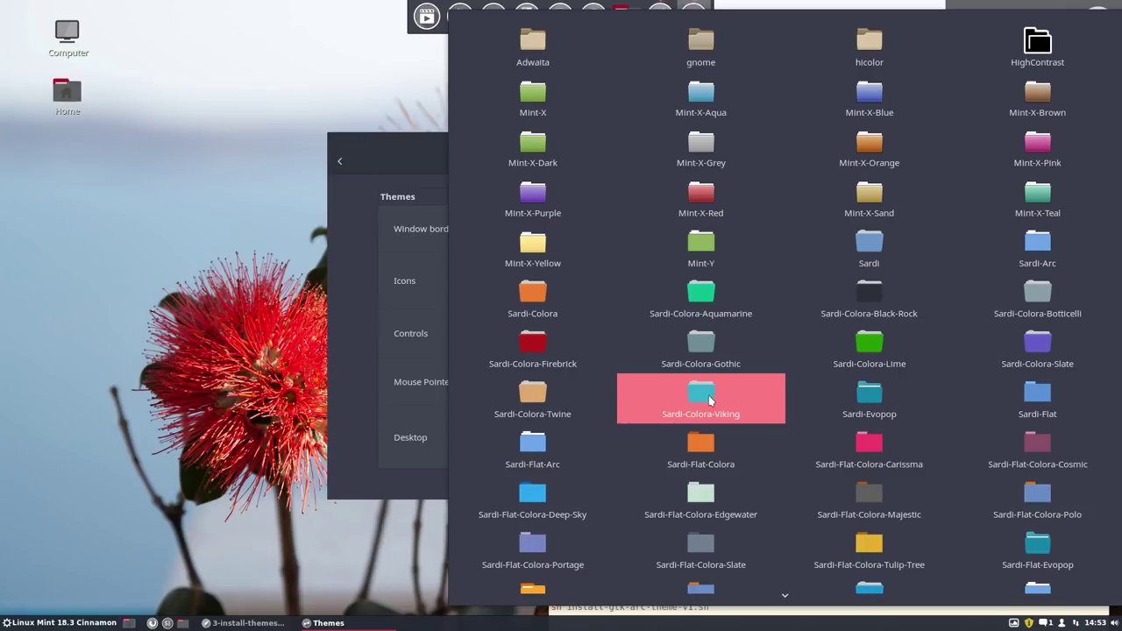
scroll(710, 400, down, 3)
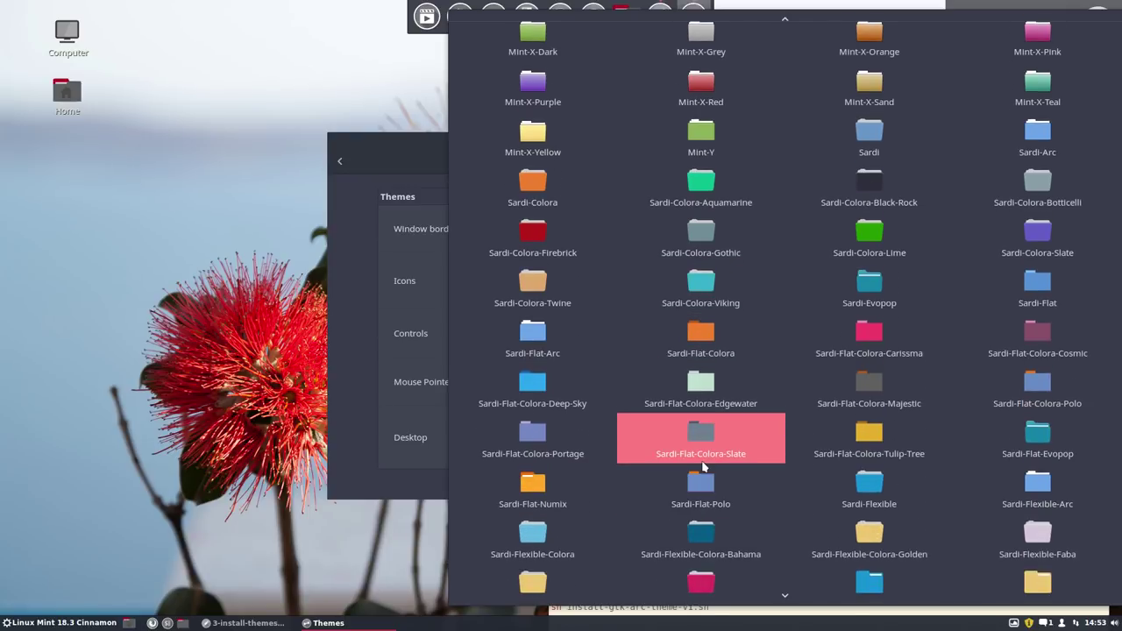
scroll(706, 438, down, 20)
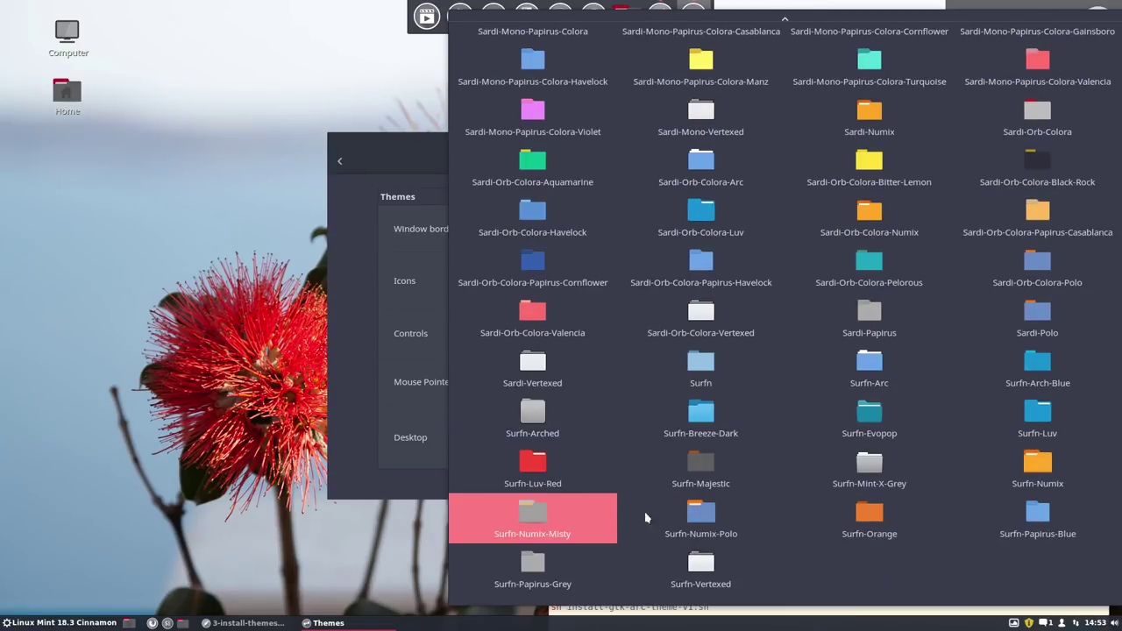
click(707, 518)
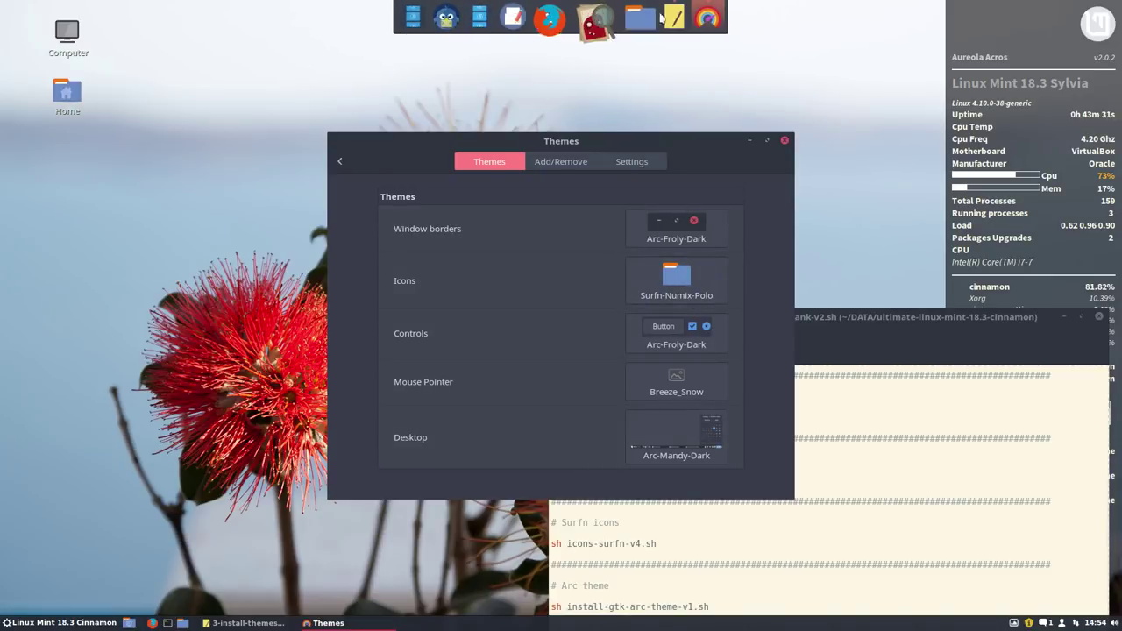
click(103, 623)
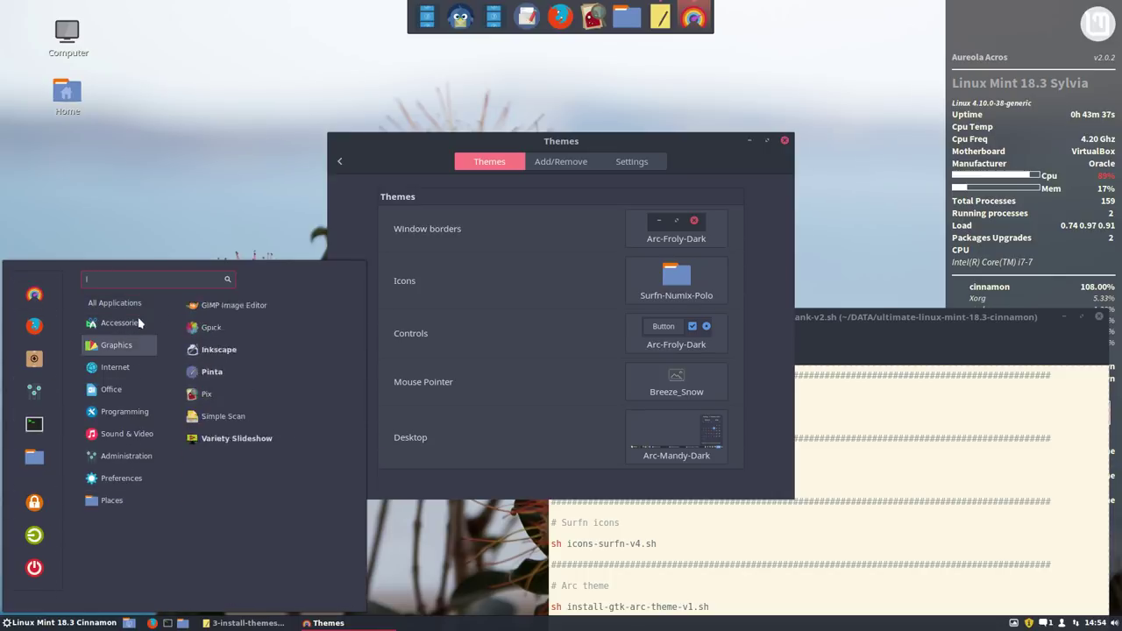
click(610, 489)
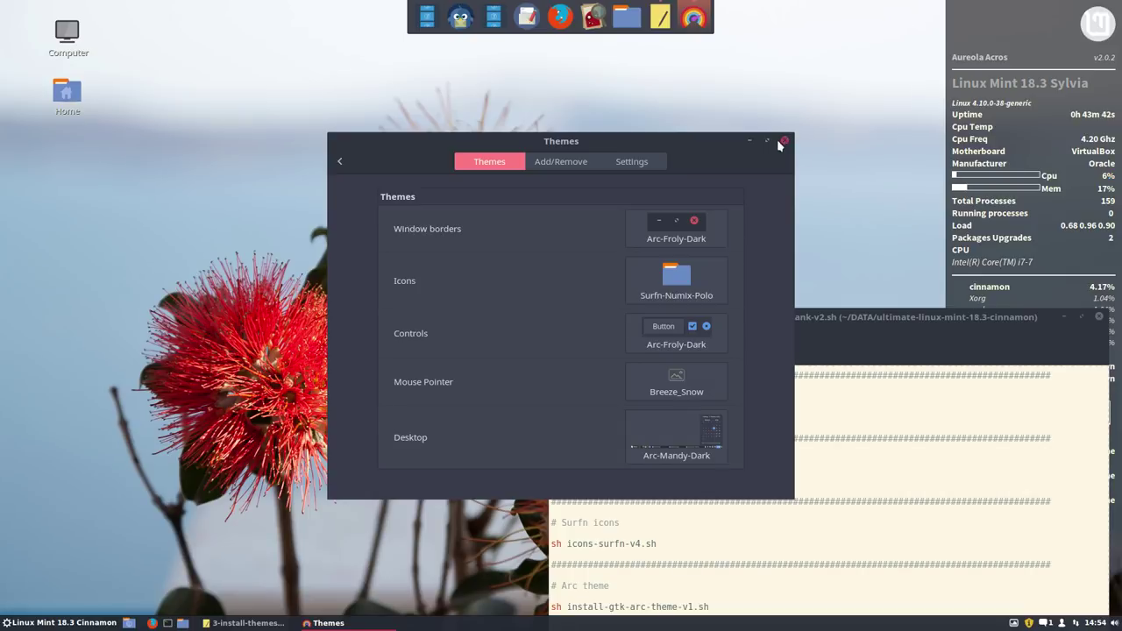
click(779, 141)
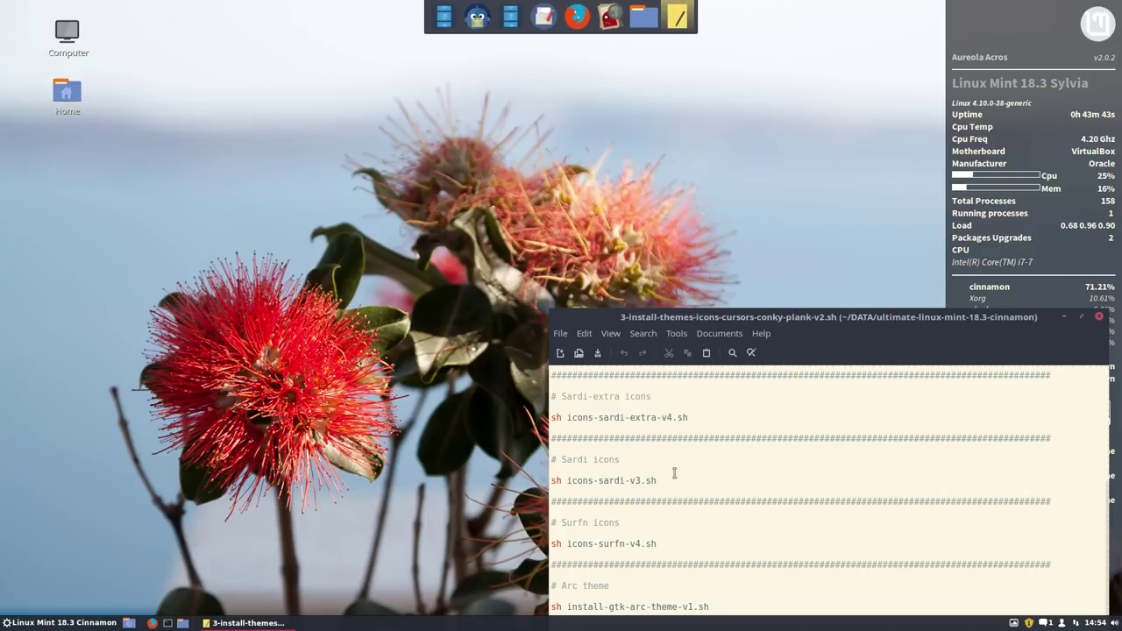
scroll(674, 472, down, 2)
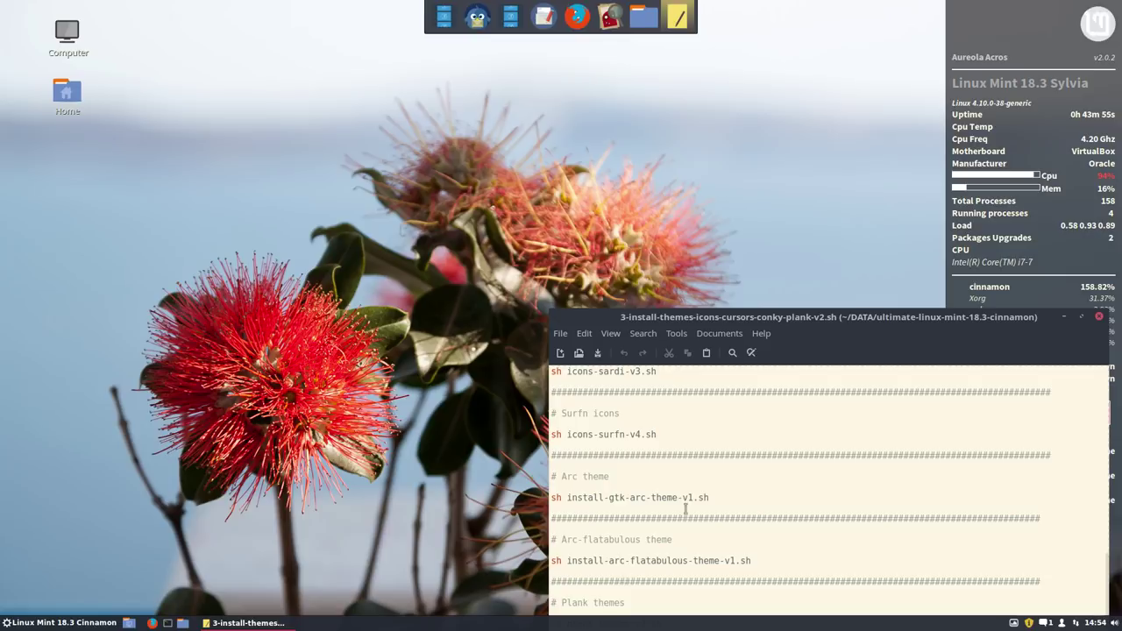
Stretch the Xed script window upward and relaunch Themes from the menu favourites.
drag(789, 314, 813, 37)
click(63, 623)
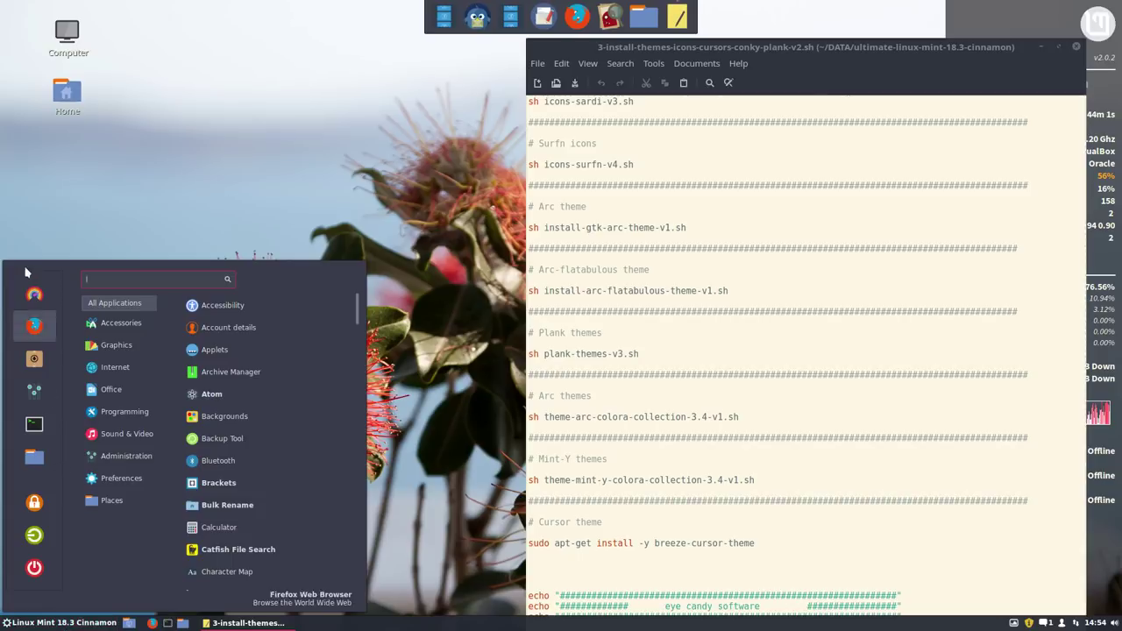
click(35, 296)
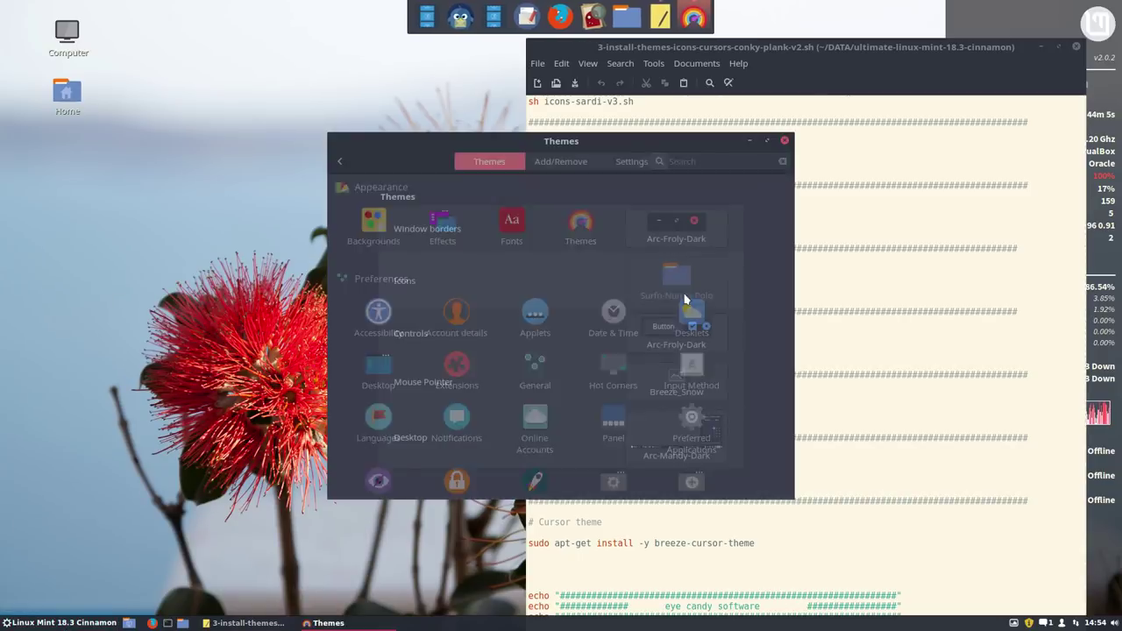
Set the window borders theme to Arc-Flatabulous-Dark.
click(683, 233)
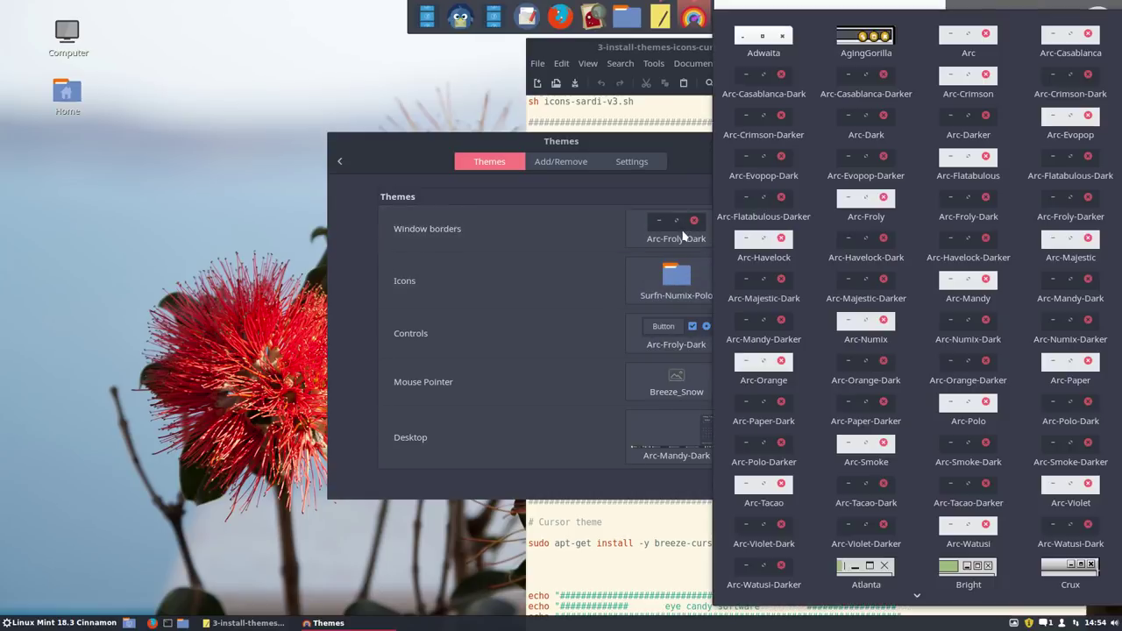
click(1084, 165)
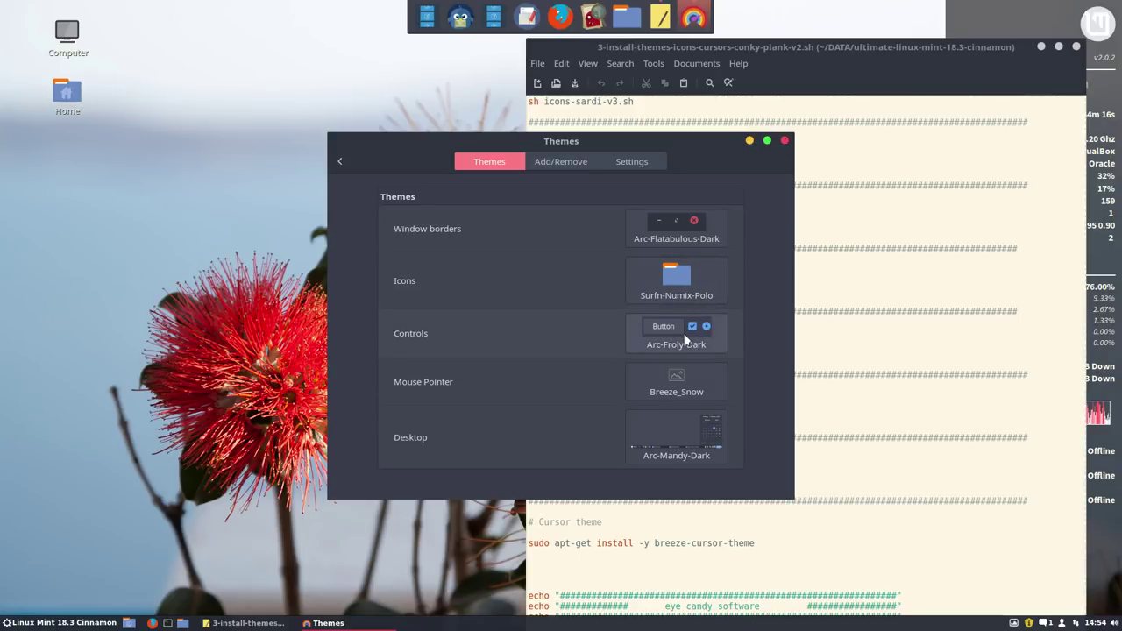
click(124, 323)
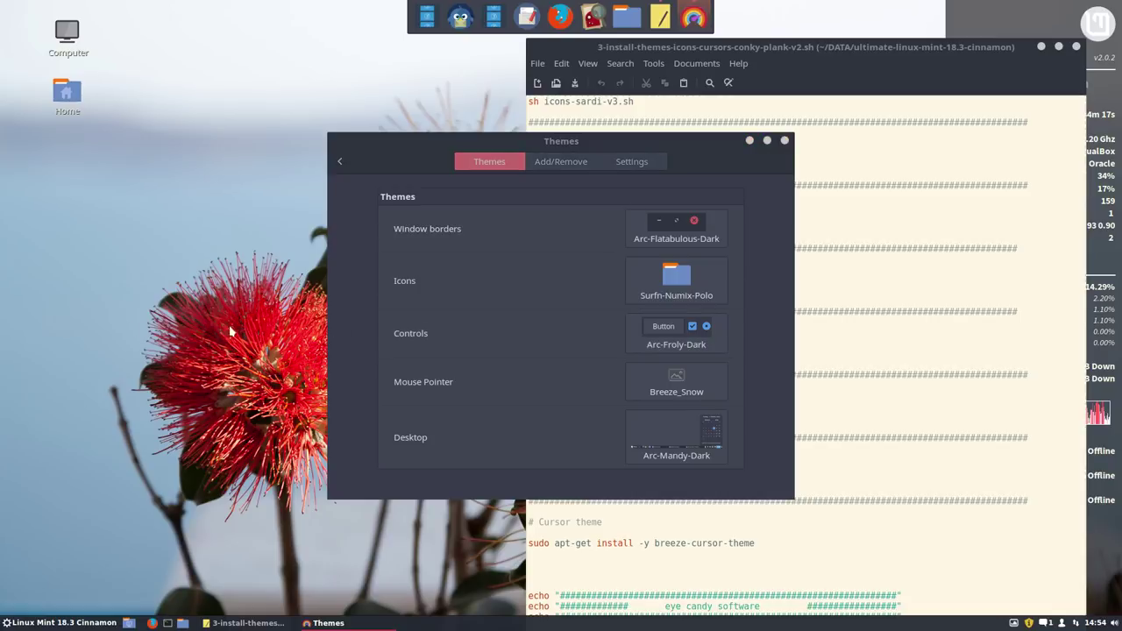
Apply Arc-Flatabulous-Dark as both the Controls and Desktop themes.
click(692, 326)
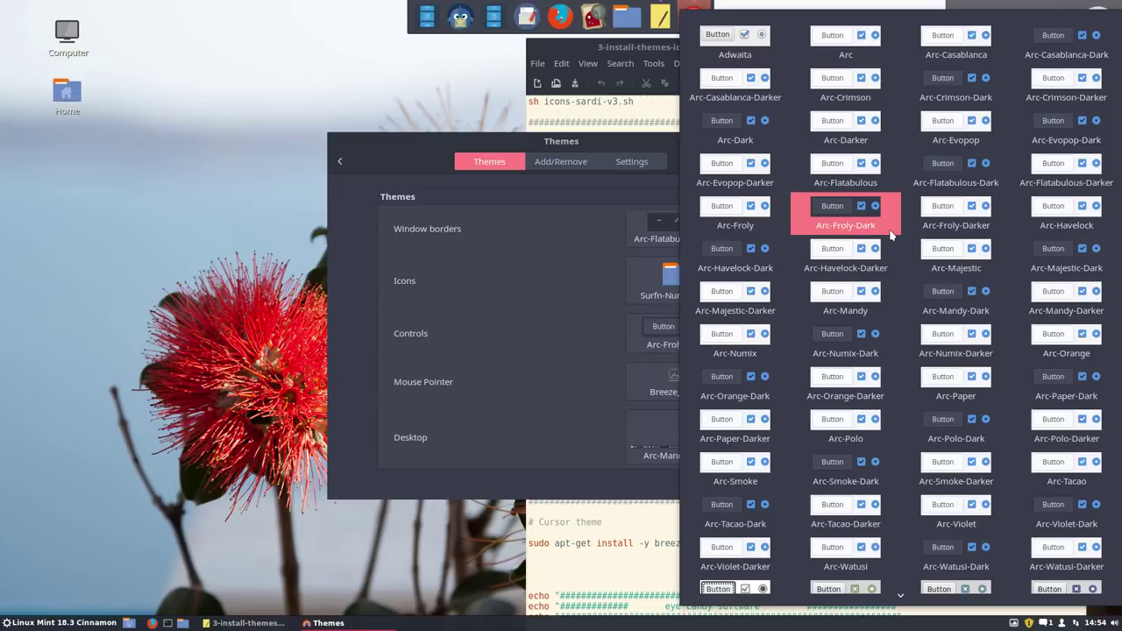
click(963, 171)
click(705, 432)
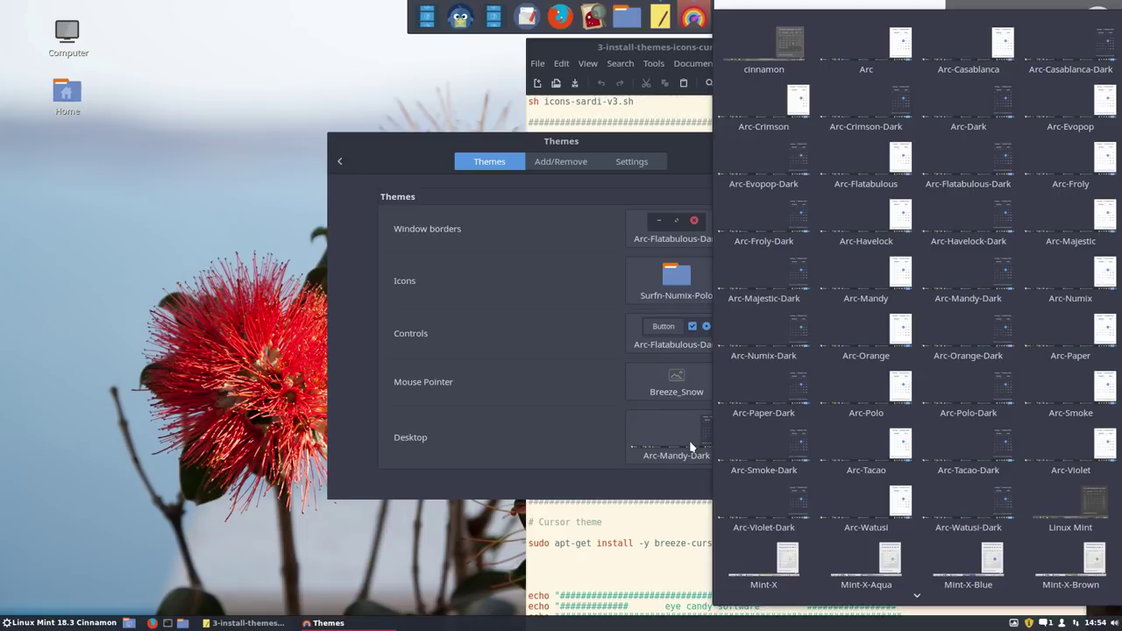
click(984, 152)
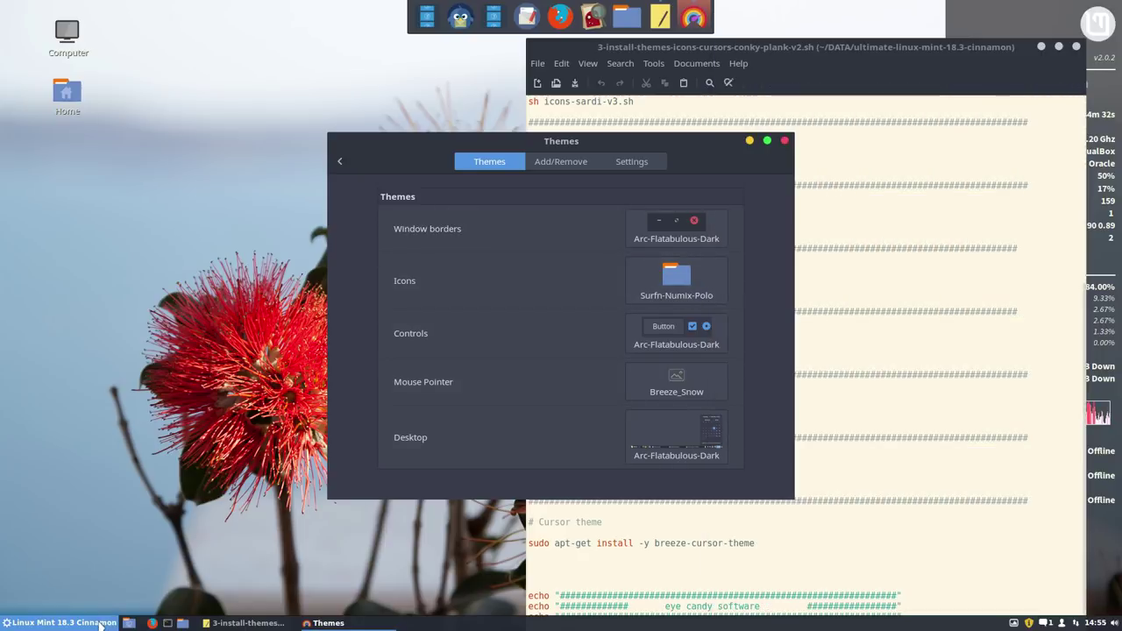
click(59, 623)
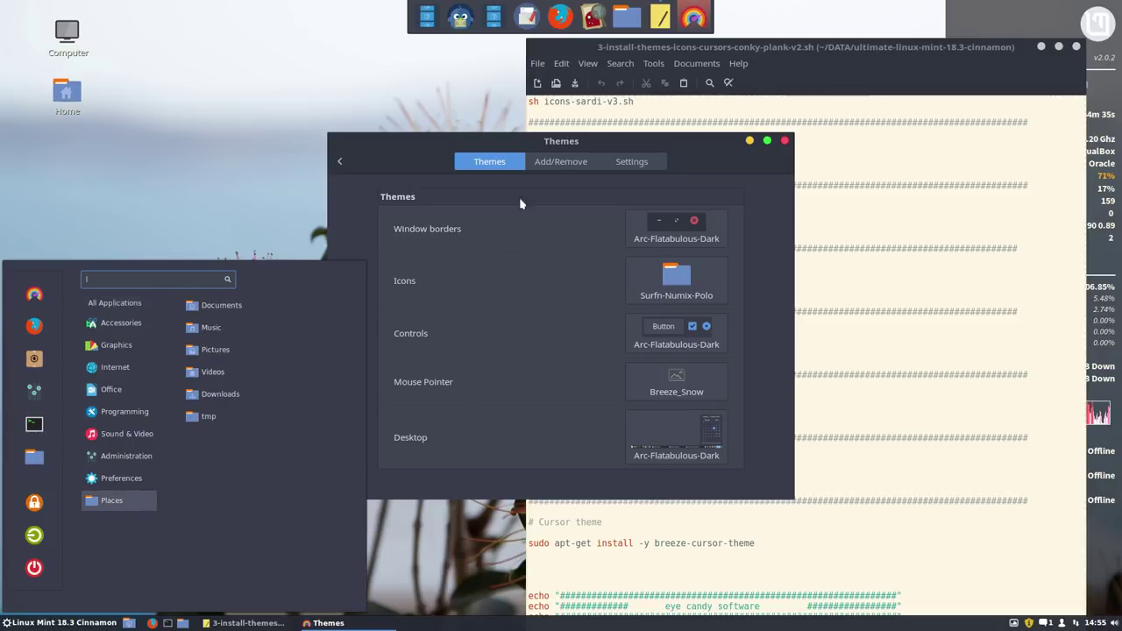
Check the Add/Remove themes page, declining the theme cache update.
click(557, 164)
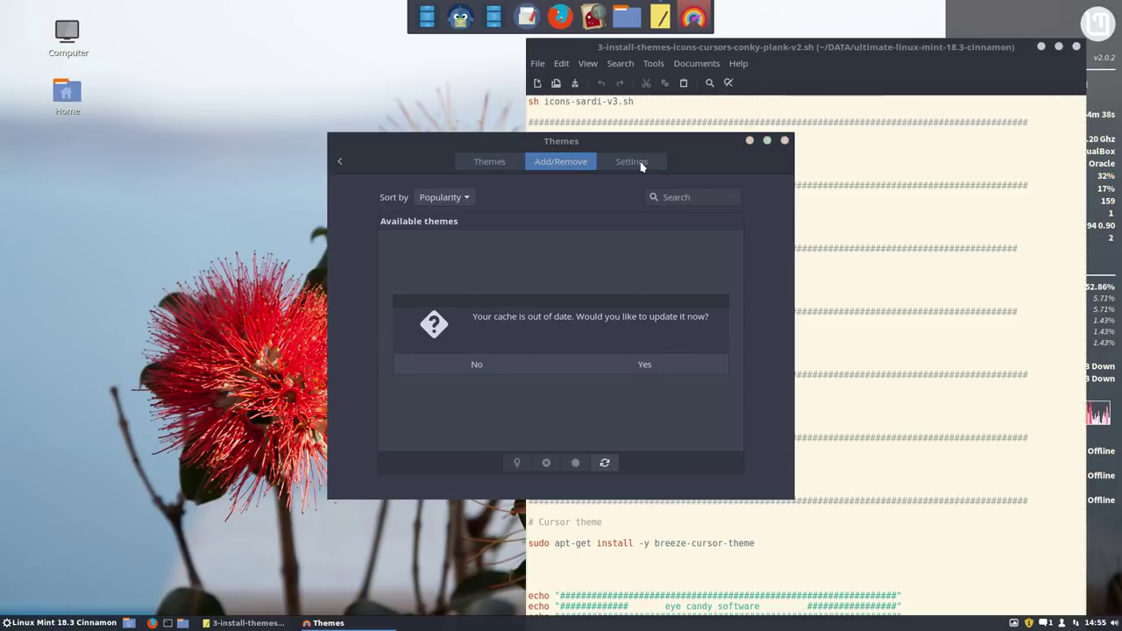
click(493, 362)
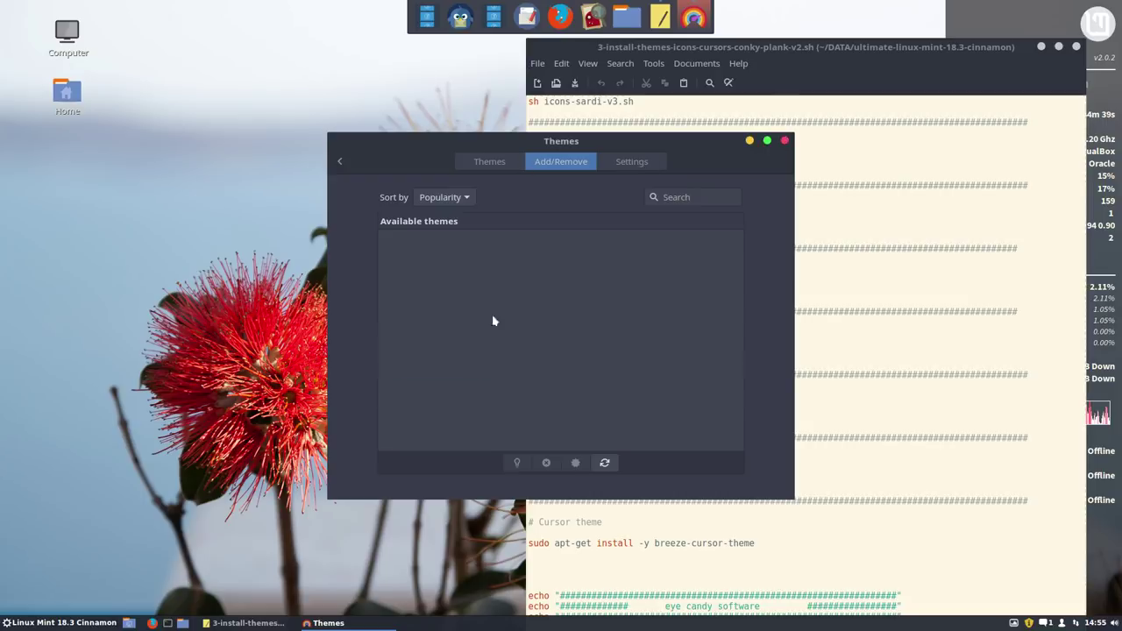
click(491, 164)
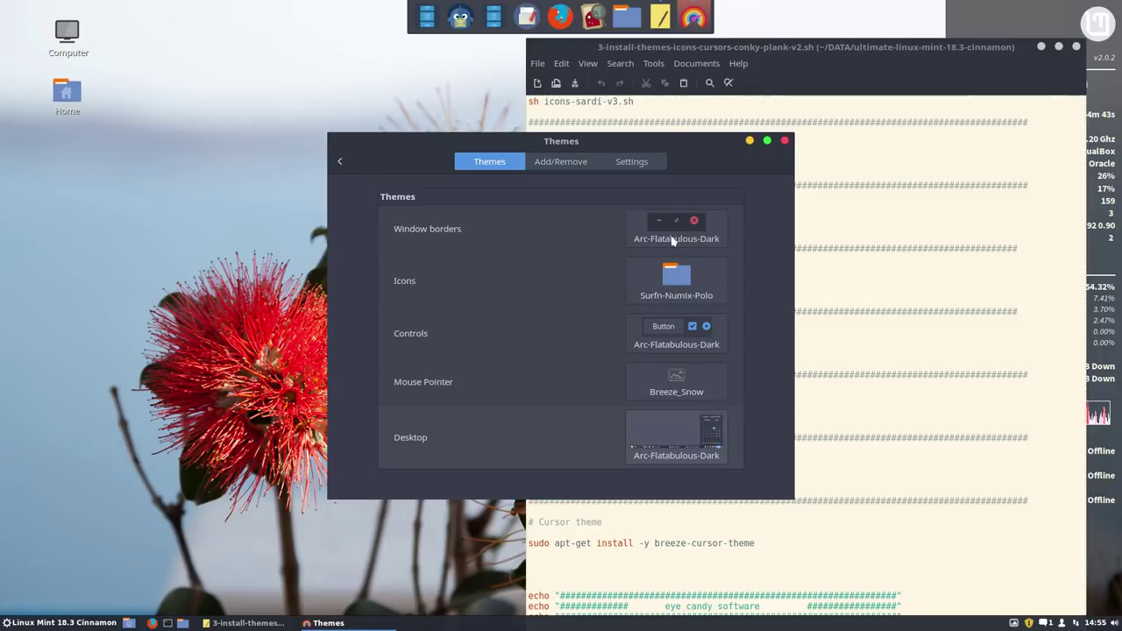
Move Themes aside and review the Arc and Mint-Y colora collection lines in the script.
drag(611, 141, 319, 136)
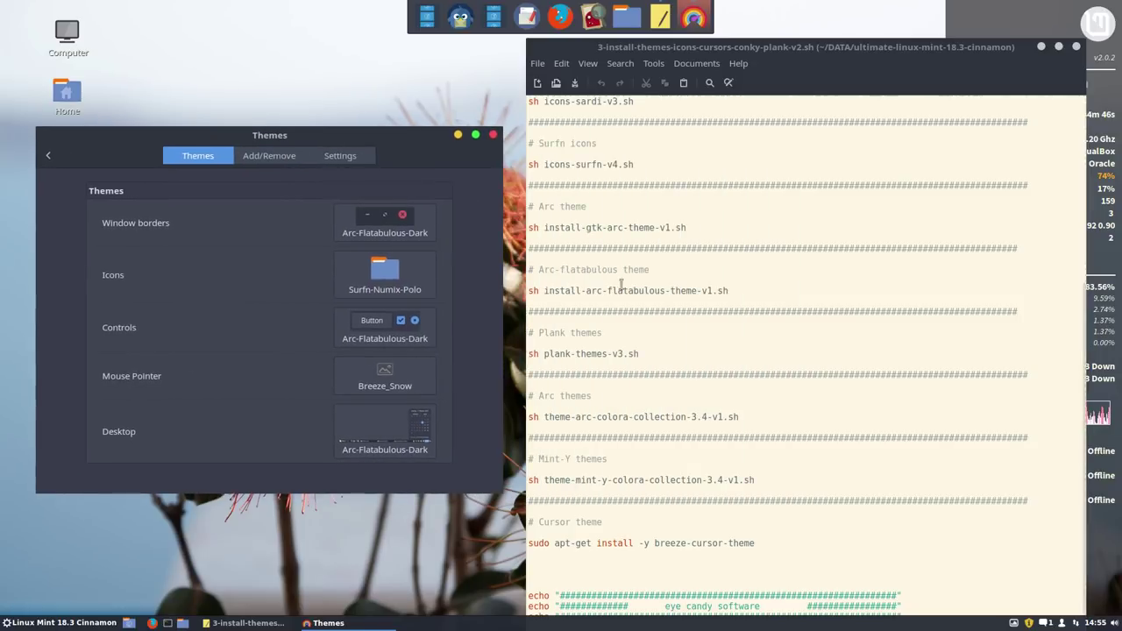
click(577, 355)
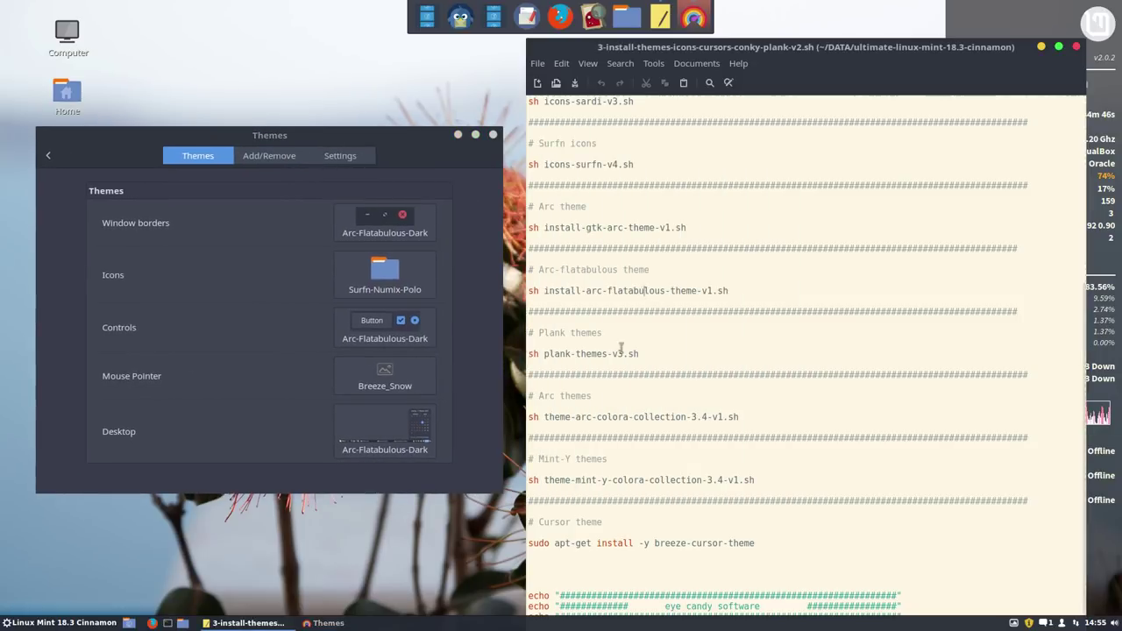
click(613, 418)
click(613, 479)
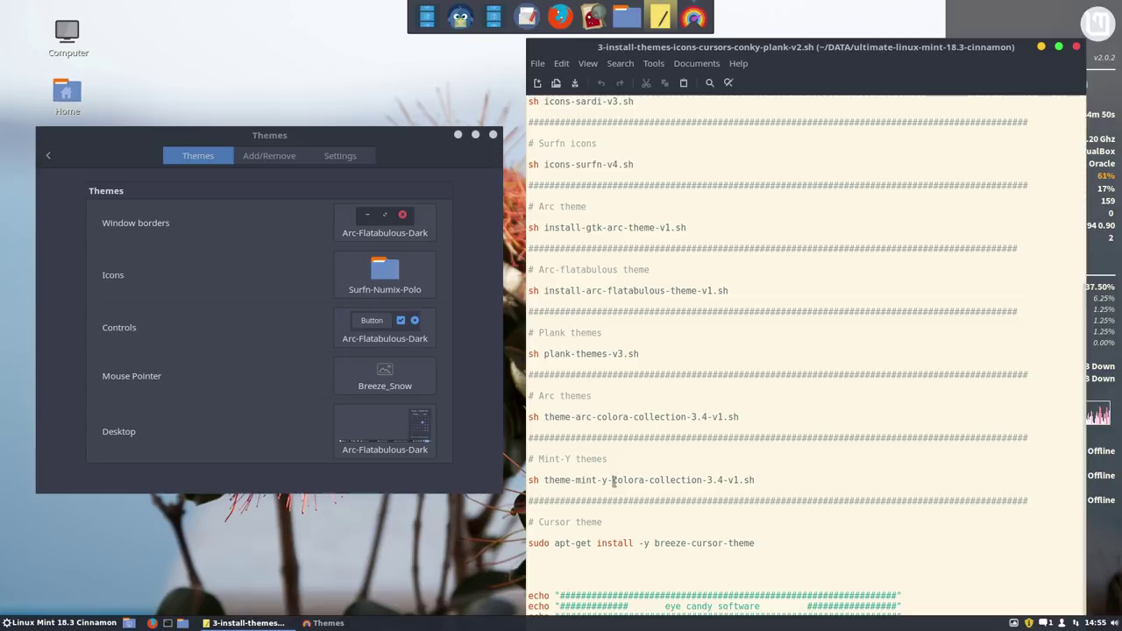
Choose Mint-Y-Dark-Crimson for Window borders, Controls and Desktop.
click(385, 222)
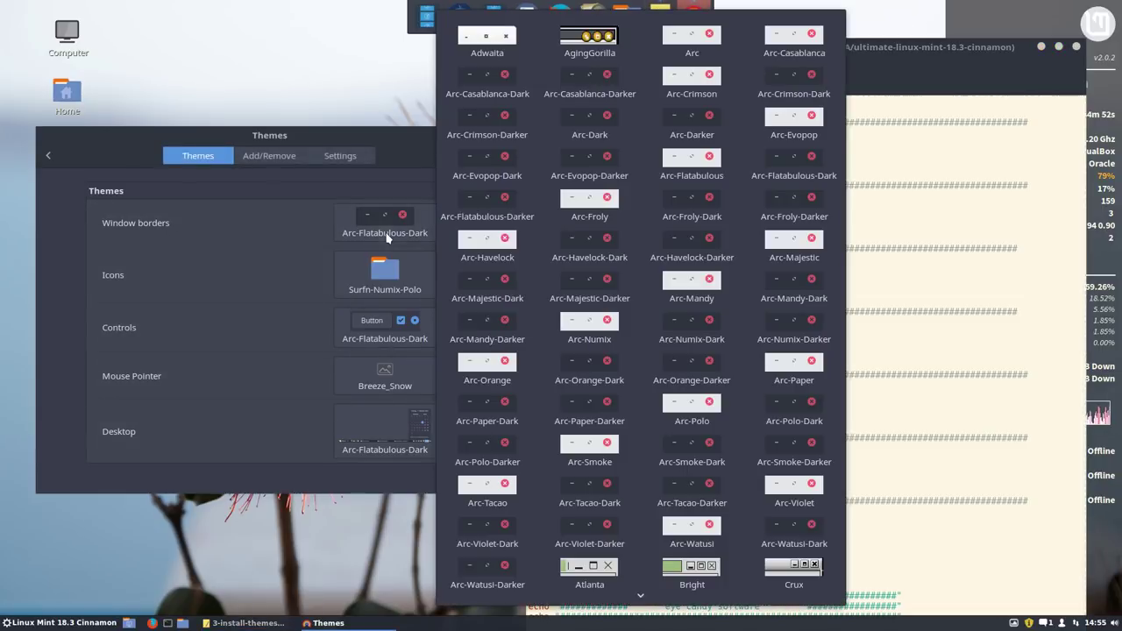
scroll(578, 351, down, 5)
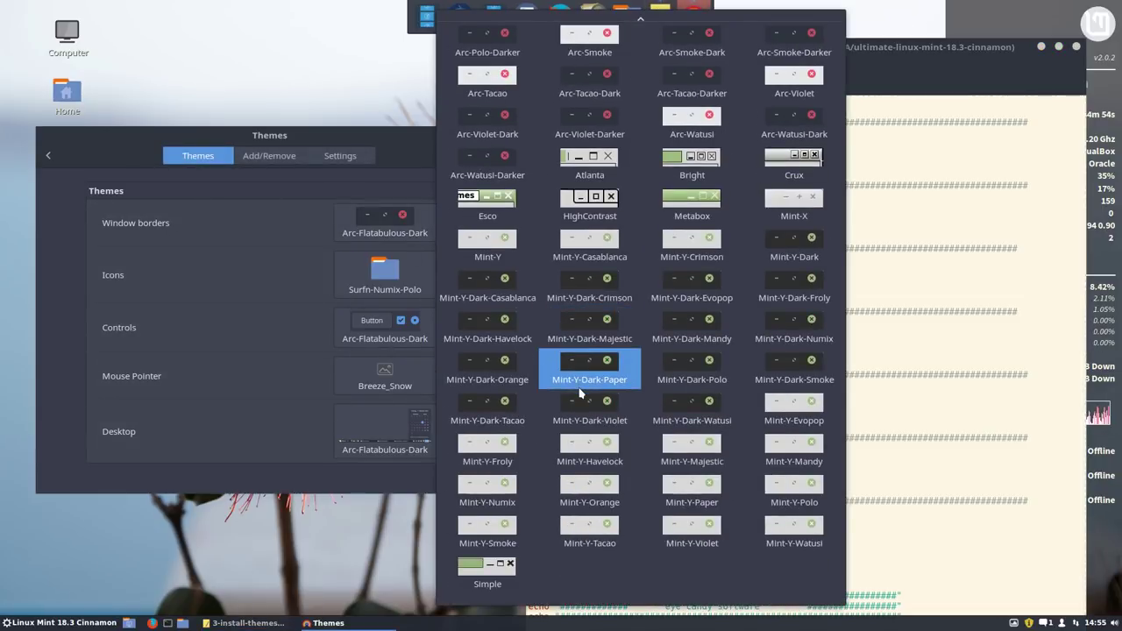
click(596, 286)
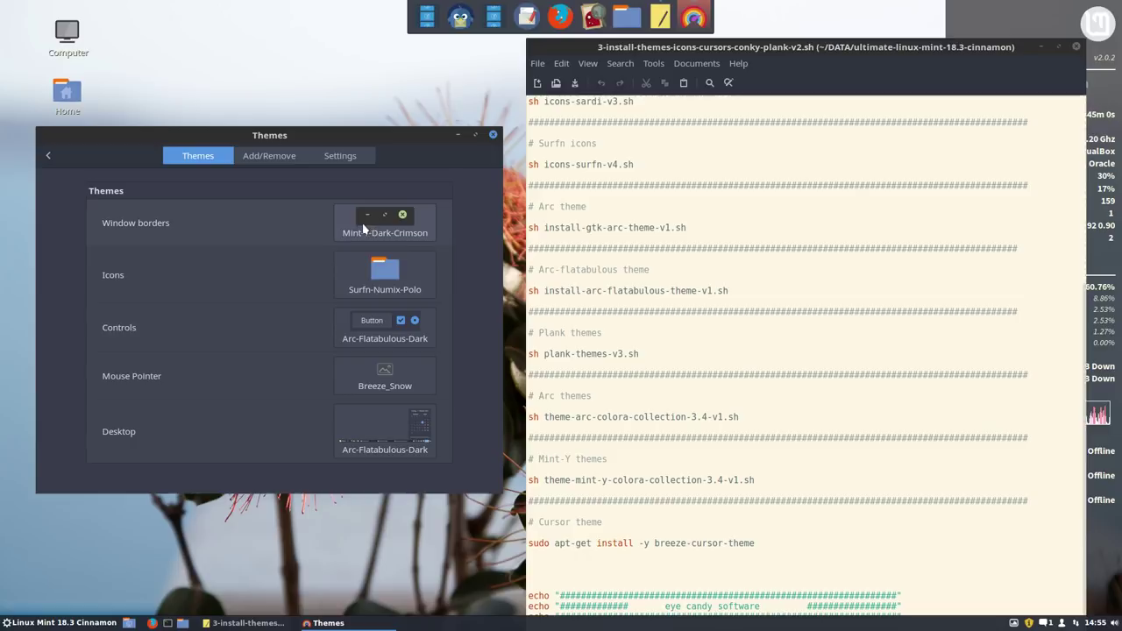
click(392, 324)
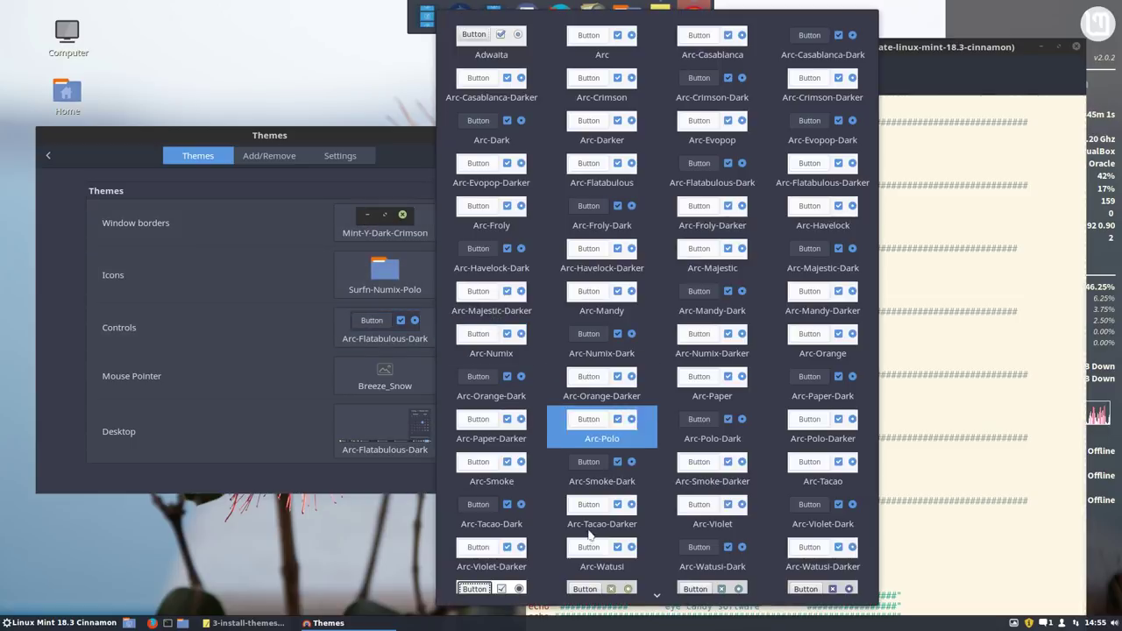
scroll(602, 465, down, 10)
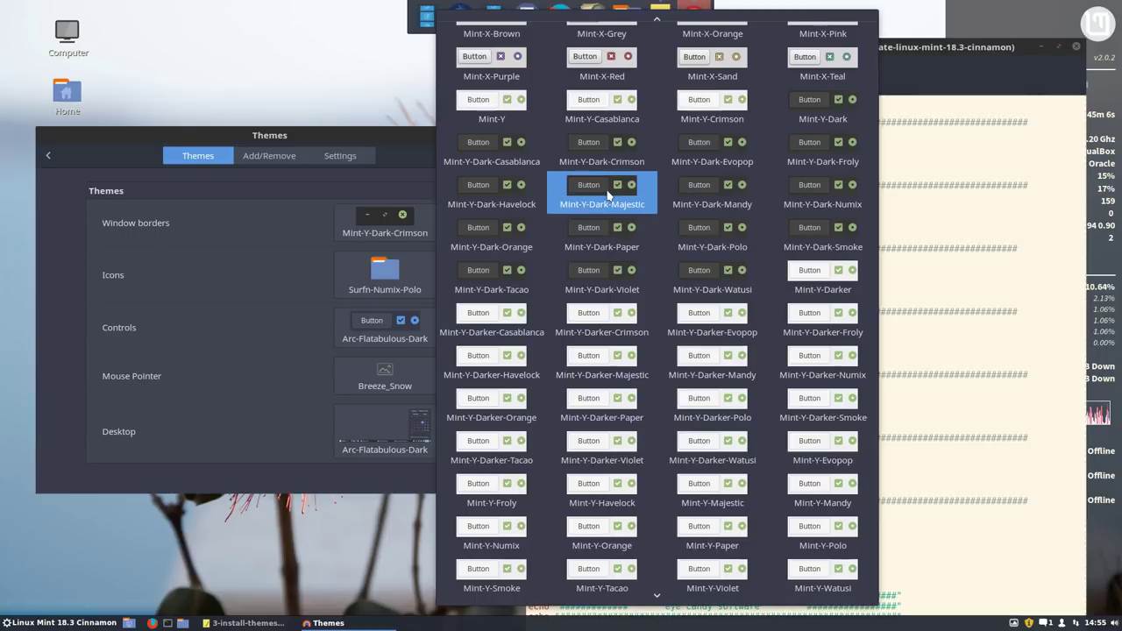
click(606, 160)
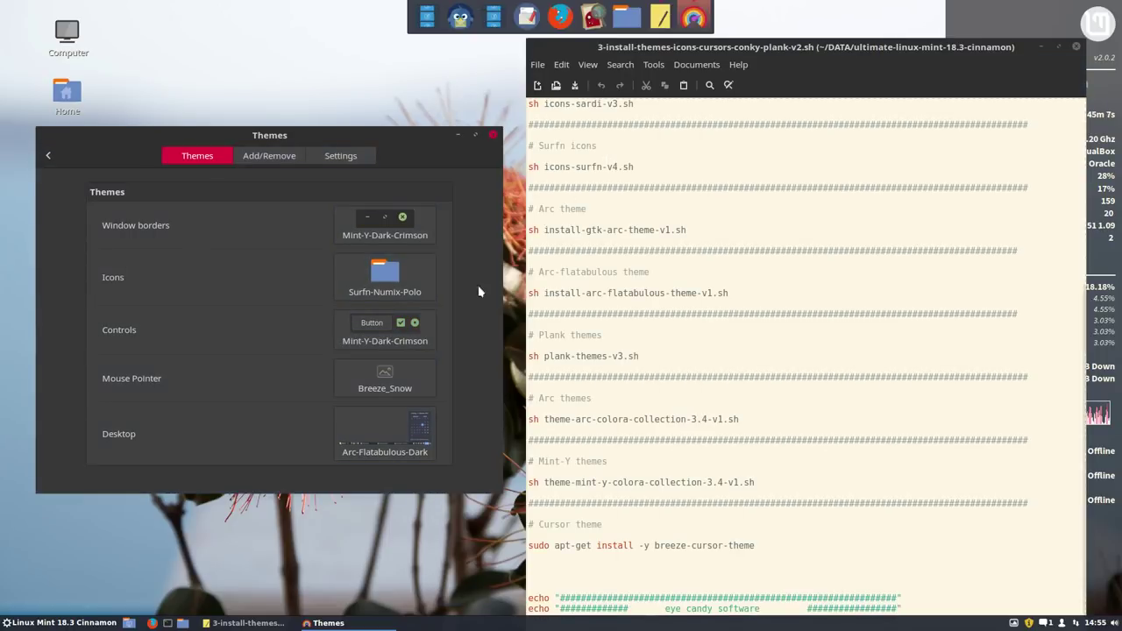
click(389, 430)
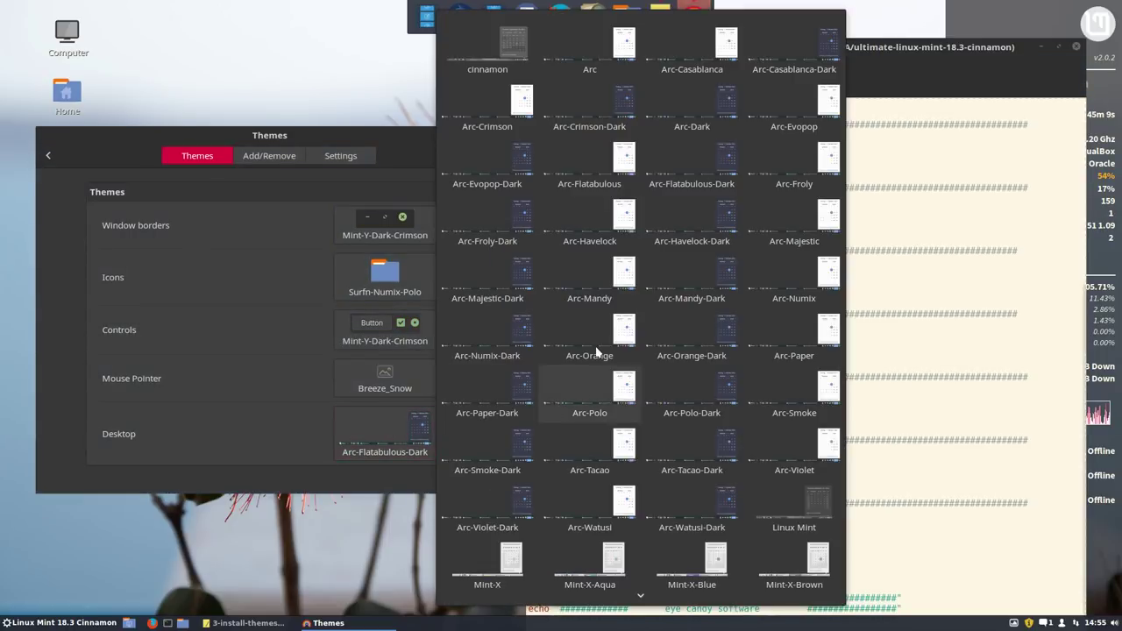
scroll(602, 504, down, 5)
scroll(597, 511, down, 2)
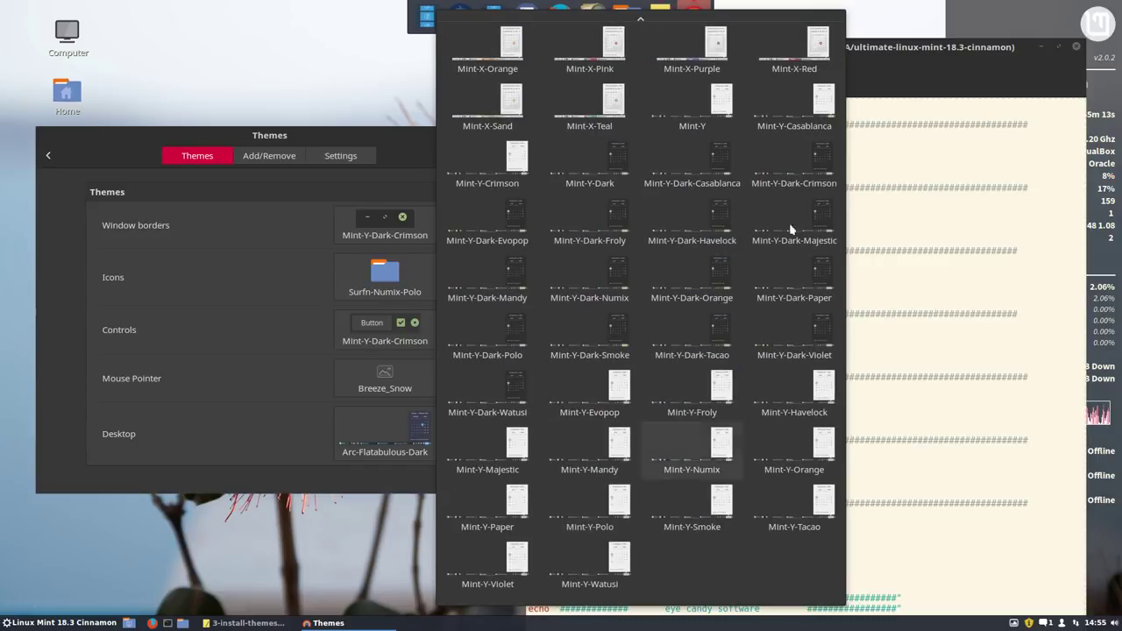
click(807, 168)
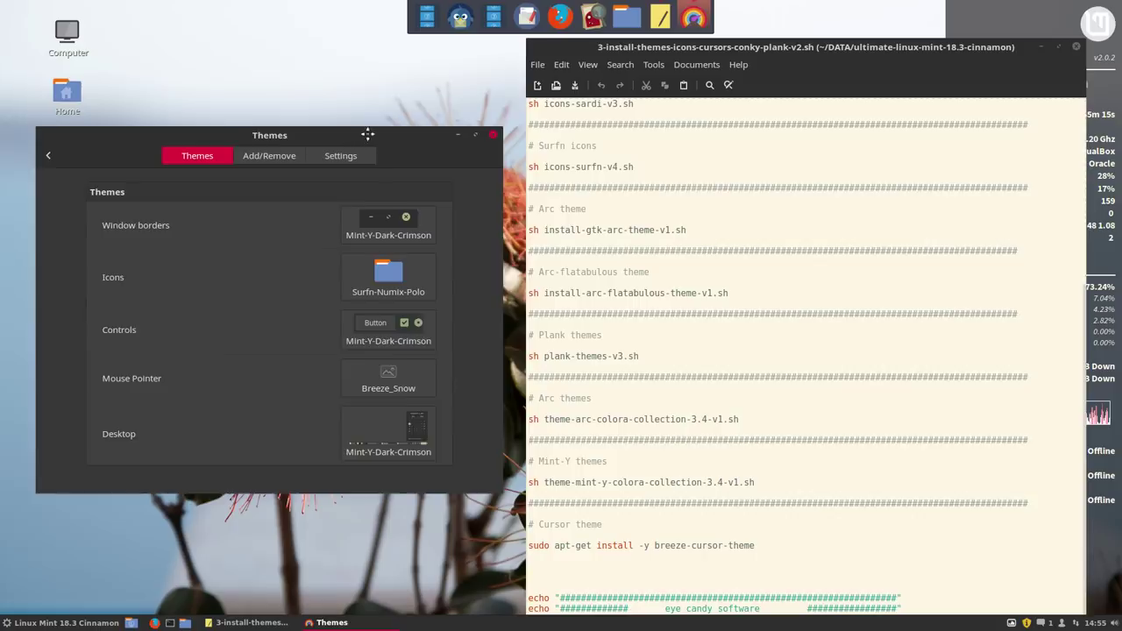
Preview the new look in the menu and review the Plank themes line in the script.
drag(368, 134, 569, 123)
click(61, 623)
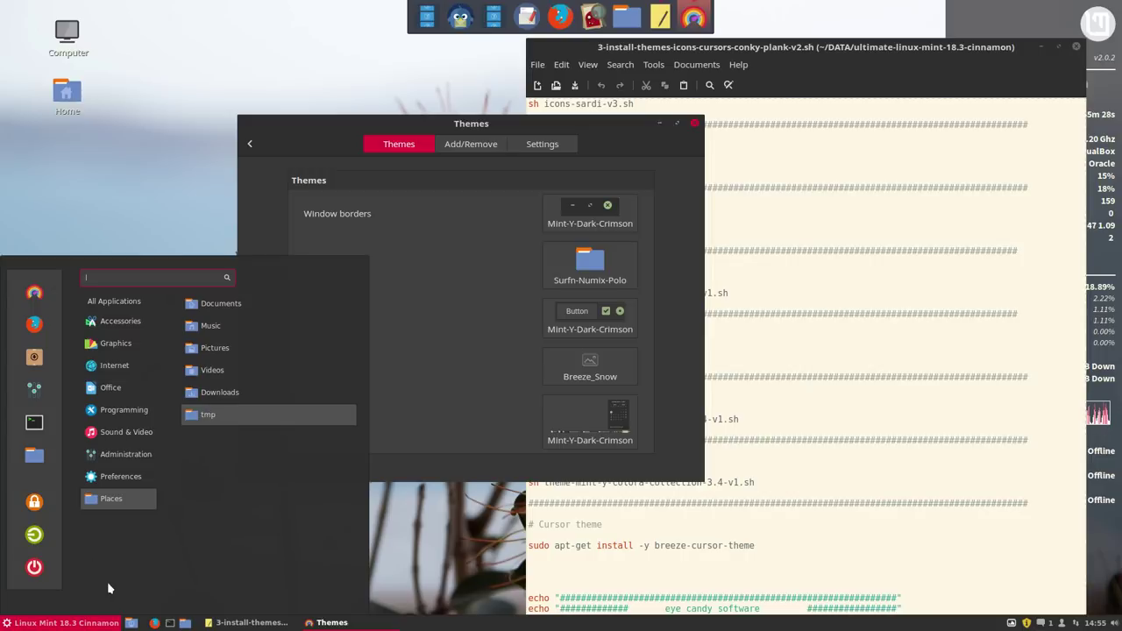
click(88, 624)
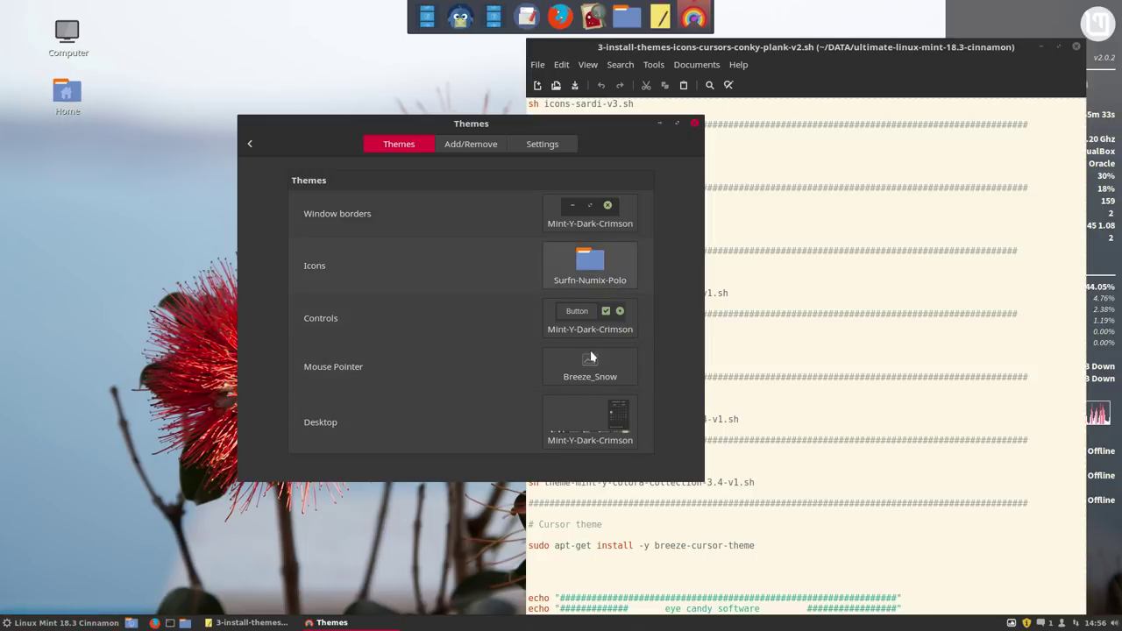
drag(612, 121, 481, 105)
click(764, 465)
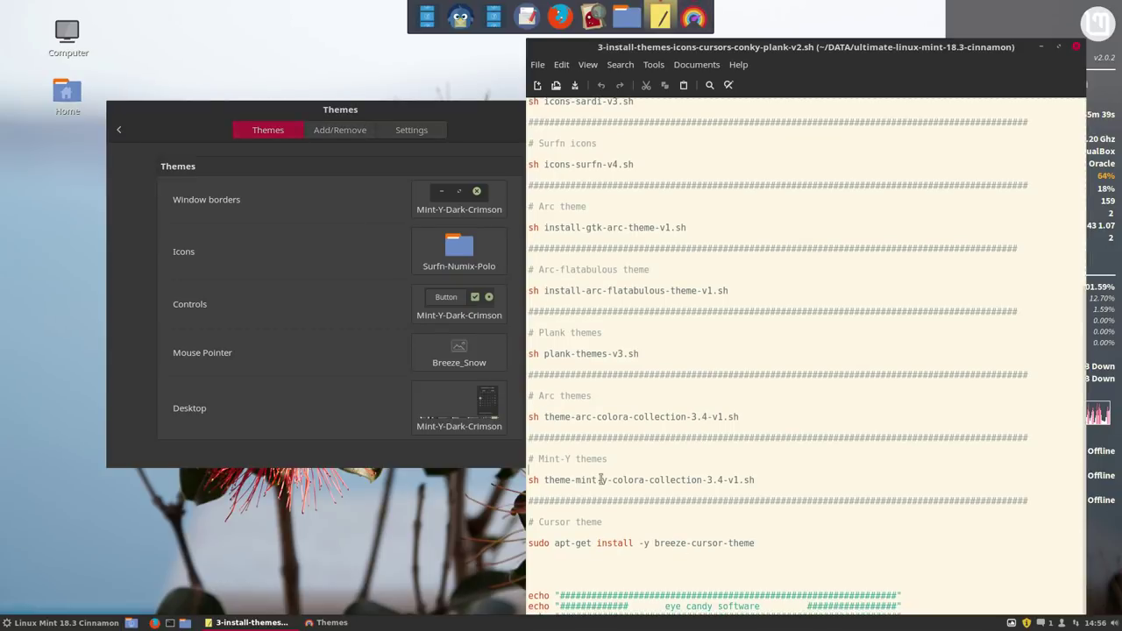
click(598, 353)
scroll(596, 298, up, 9)
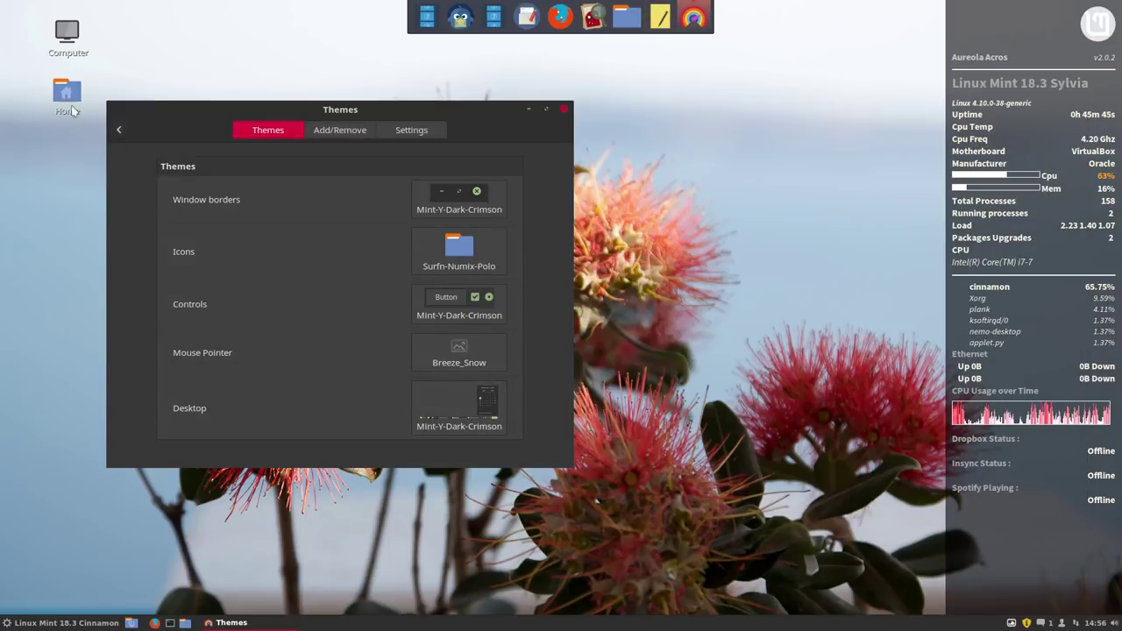
click(69, 112)
Display 4-install-distro-specific-software.sh from Home > DATA > ultimate-linux-mint-18.3-cinnamon in Xed.
double_click(68, 99)
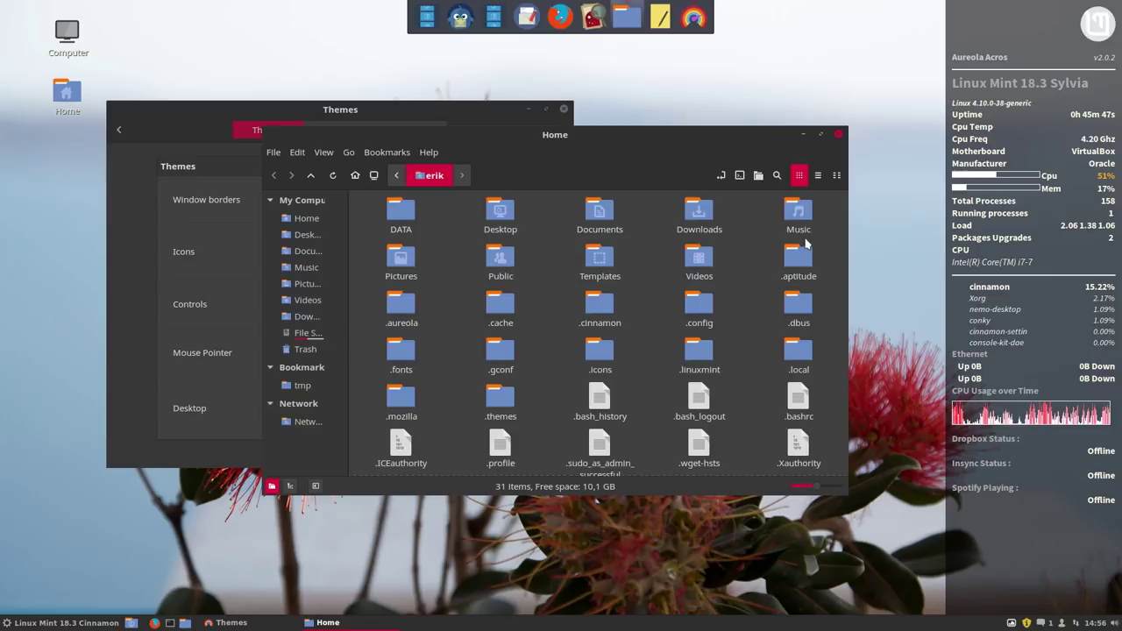
double_click(416, 213)
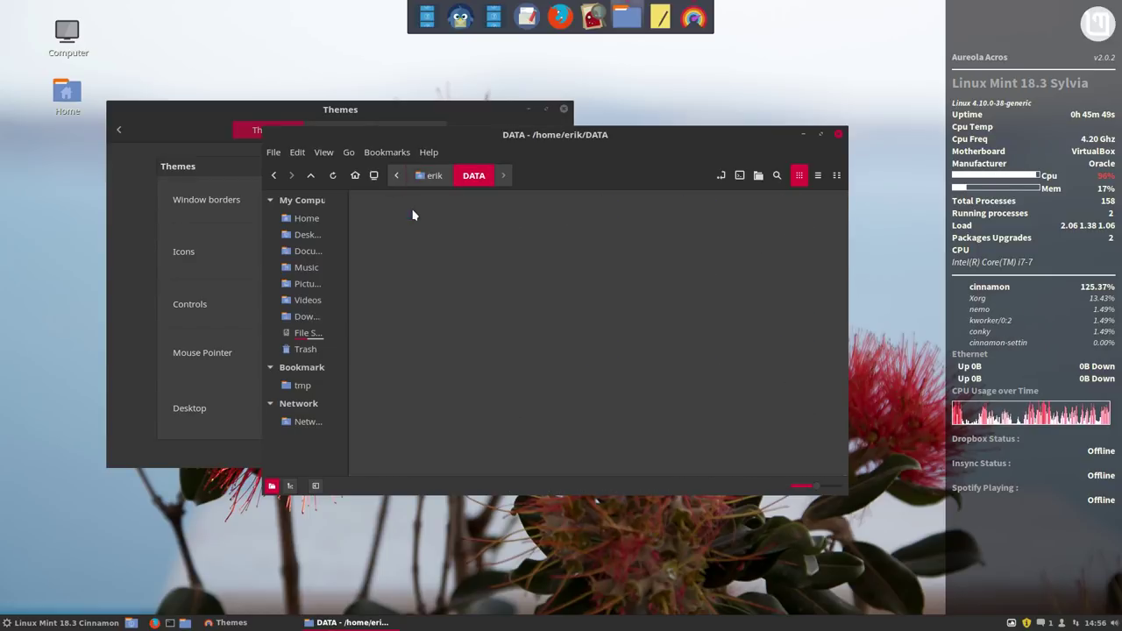
click(408, 215)
double_click(408, 219)
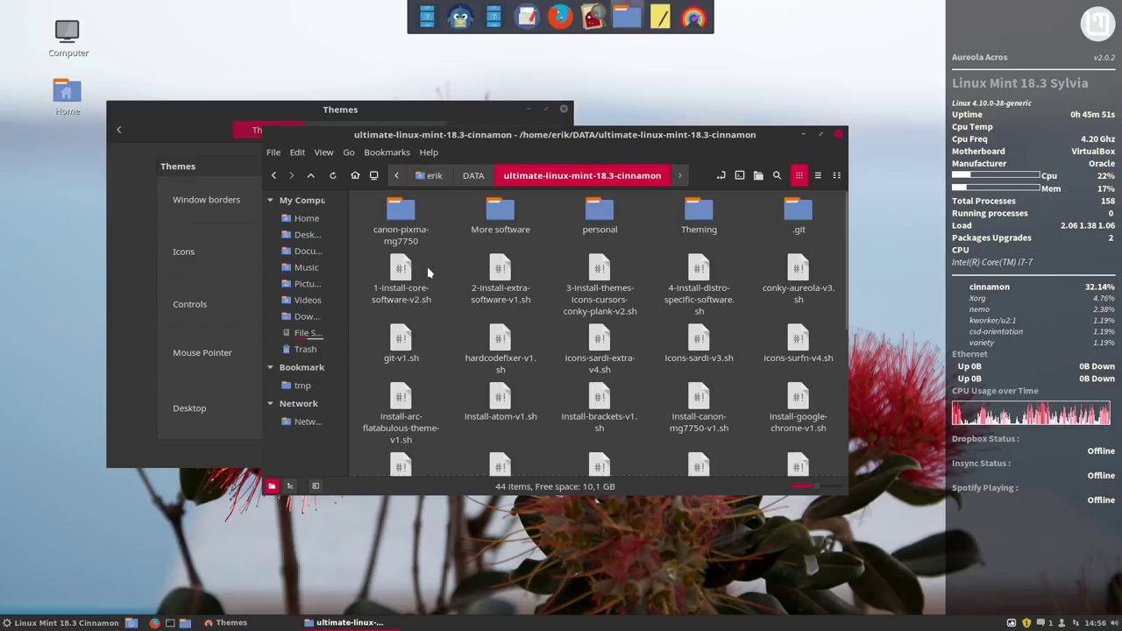
click(699, 274)
double_click(699, 275)
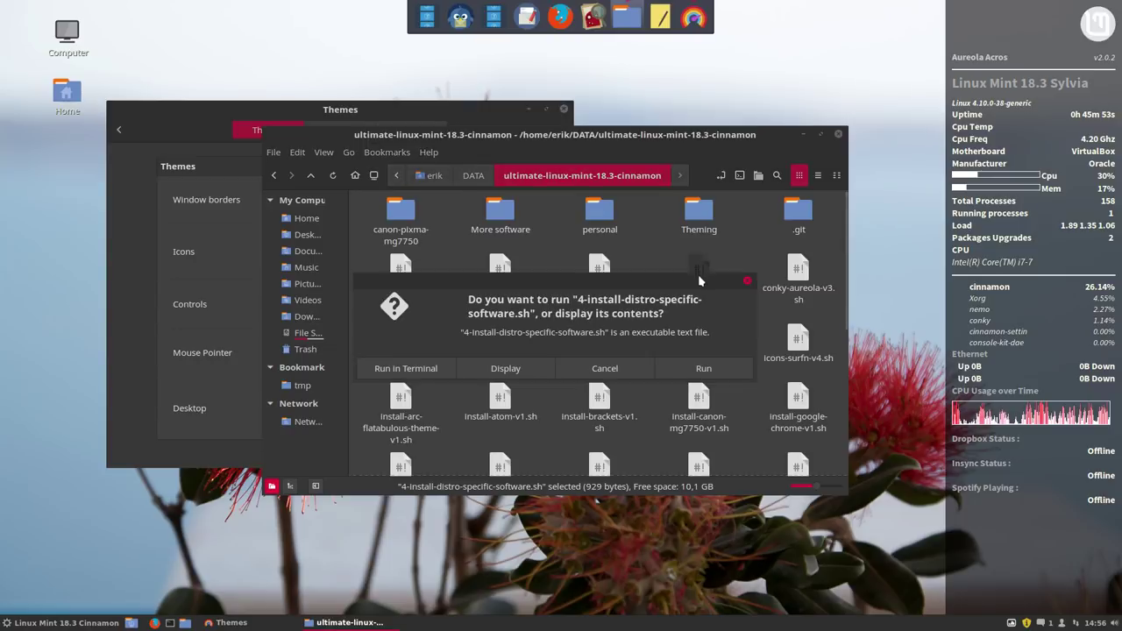
click(529, 372)
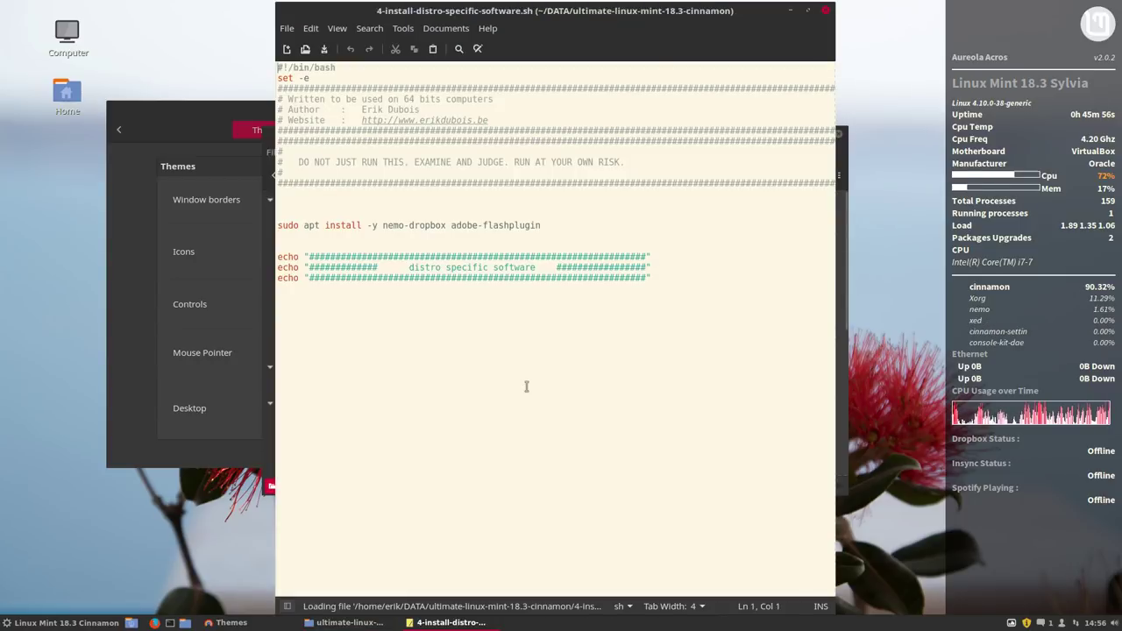
Close Xed, the Nemo window and the Themes window.
click(825, 11)
key(ctrl+w)
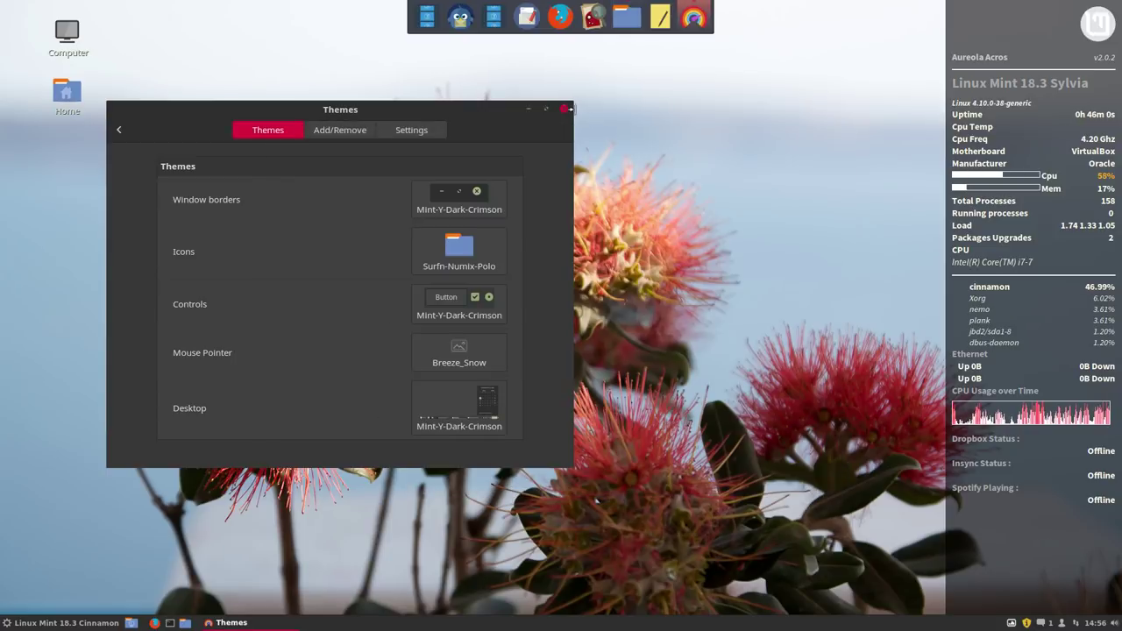
click(562, 112)
Dismiss the 'drop' menu search, then launch System Settings from the Preferences category.
click(75, 624)
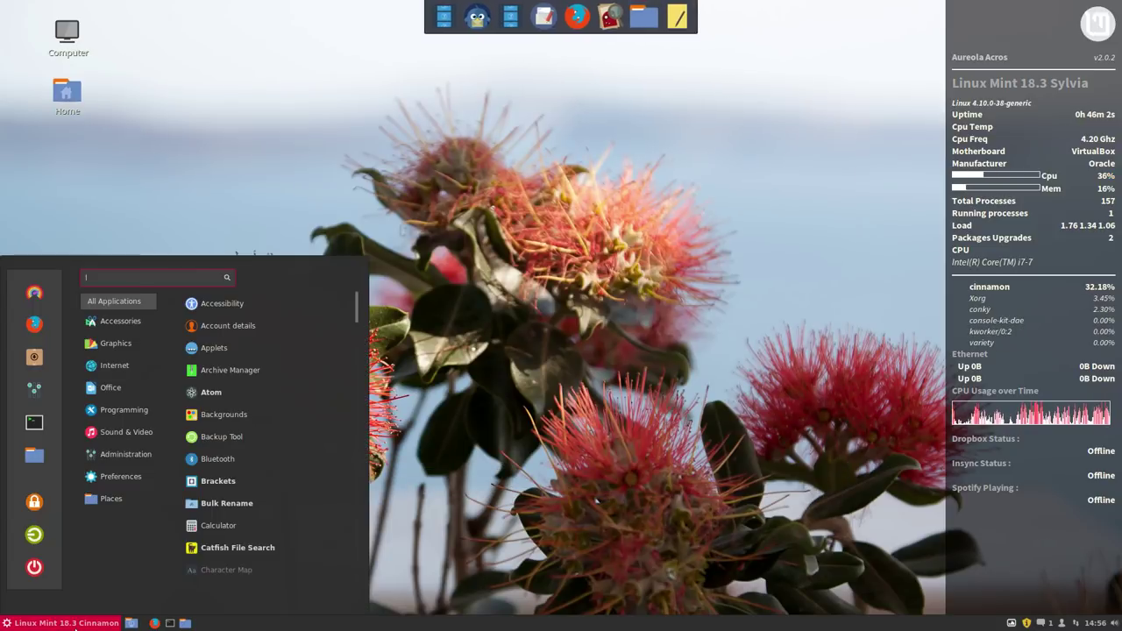
text(drop)
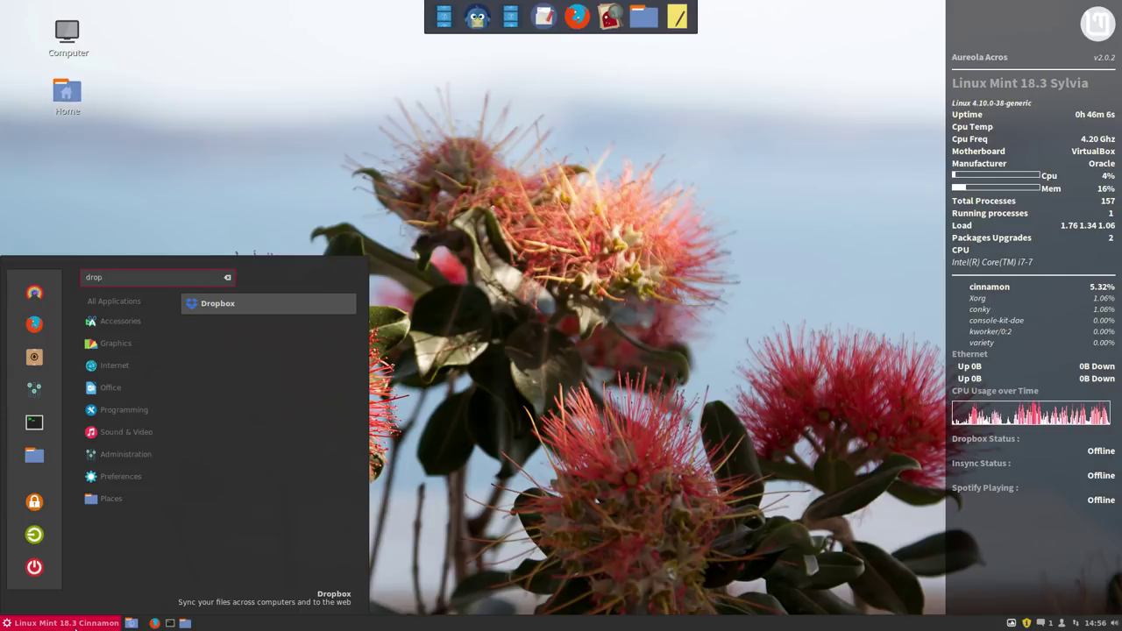
key(Return)
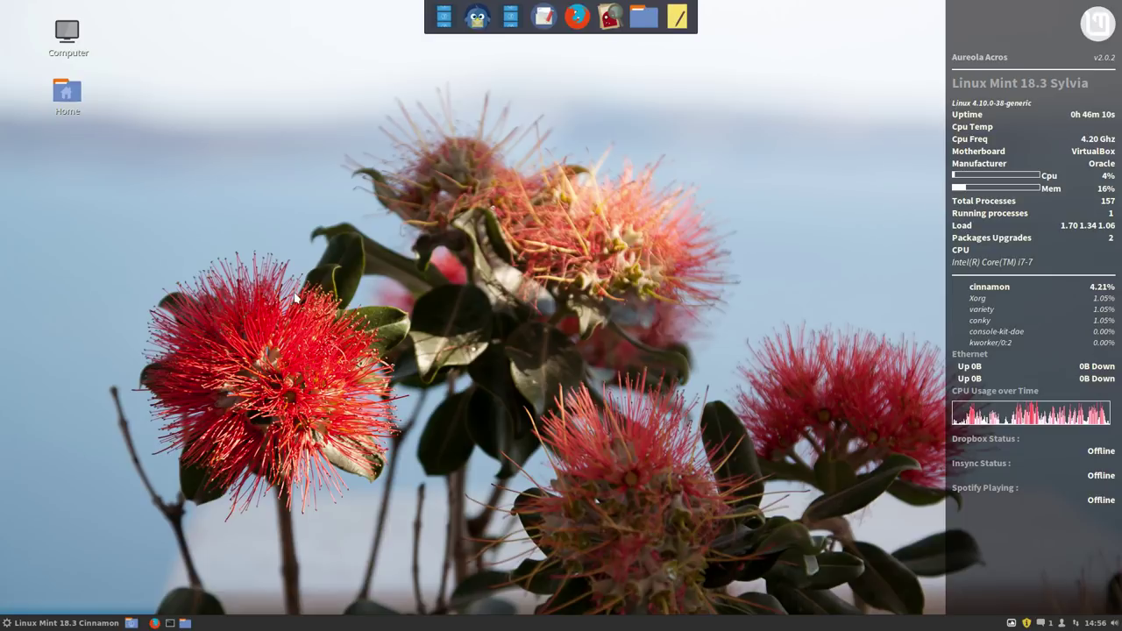
click(70, 623)
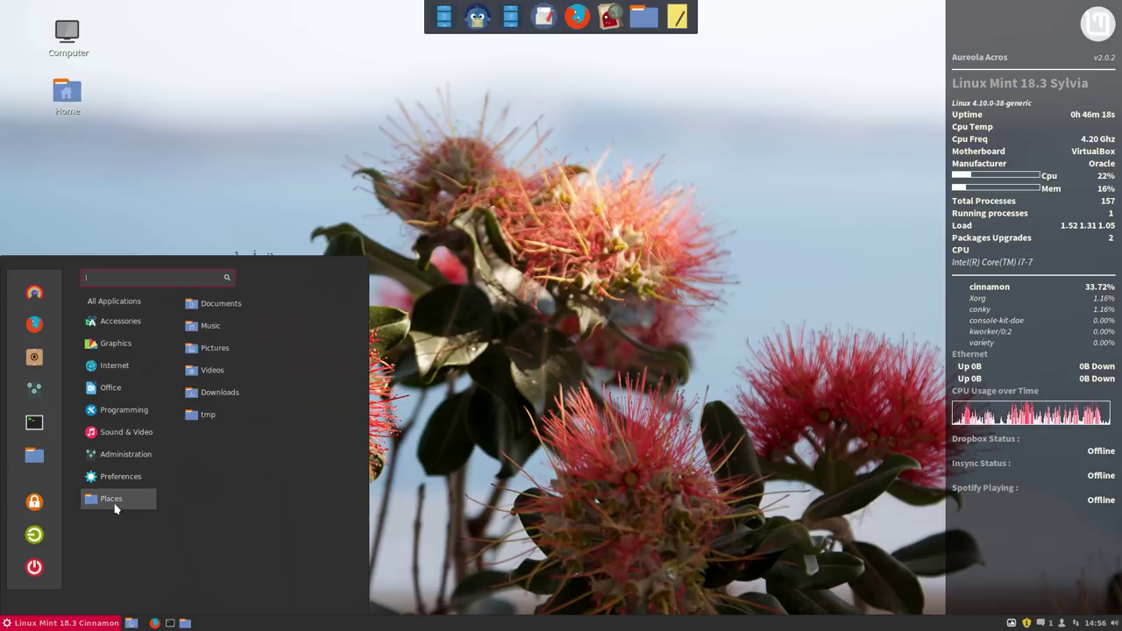
mouse_move(123, 480)
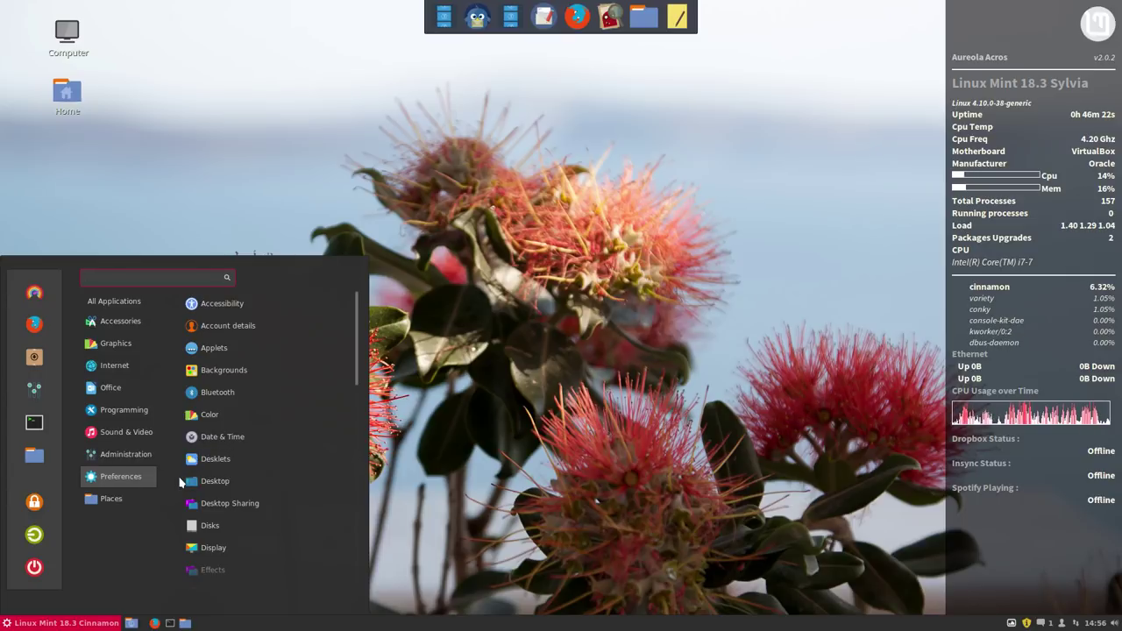
click(35, 390)
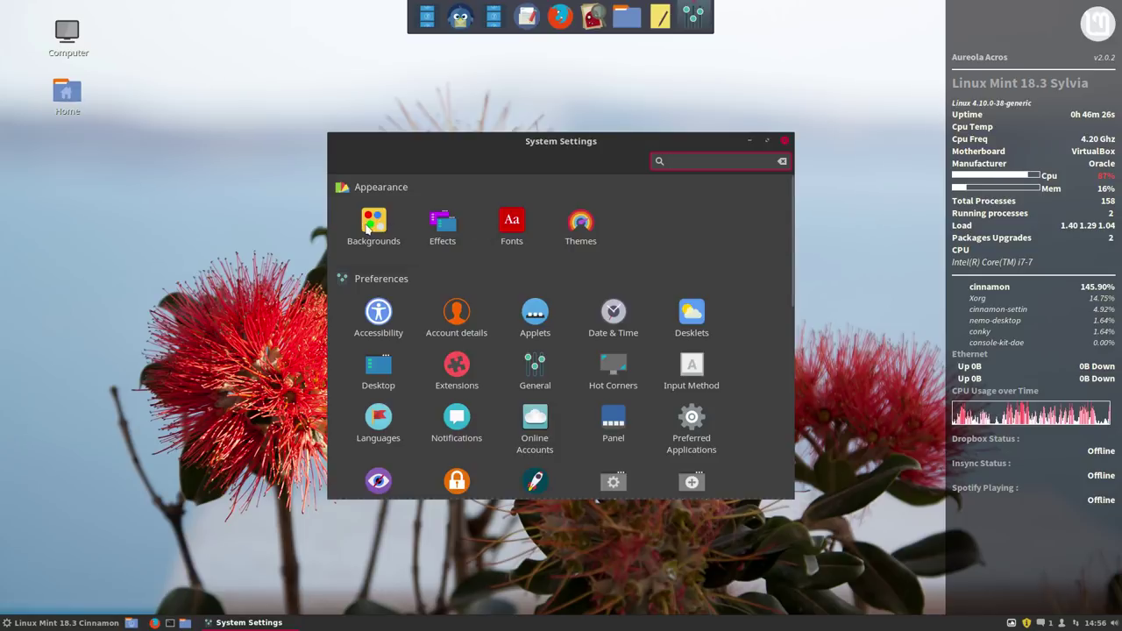
click(372, 223)
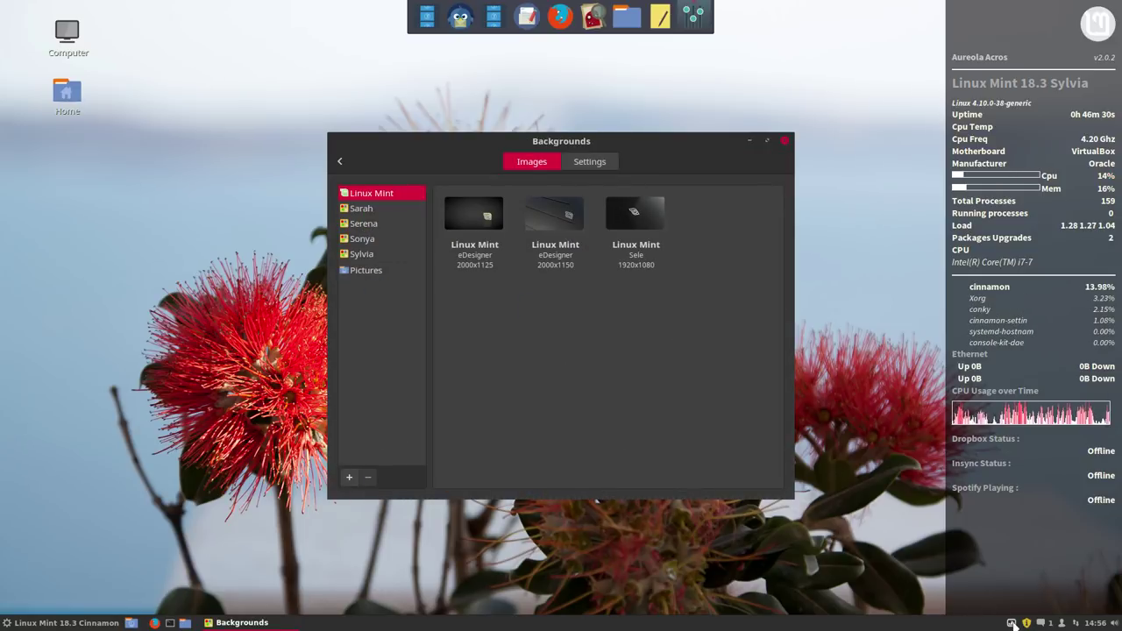
click(1011, 622)
click(912, 488)
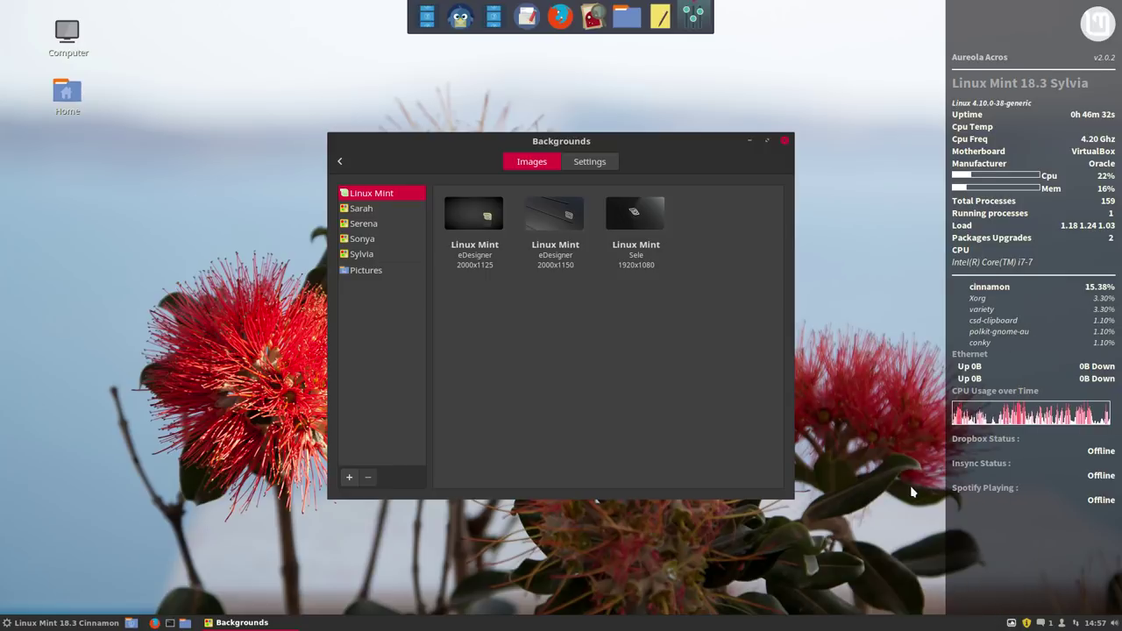
click(1012, 623)
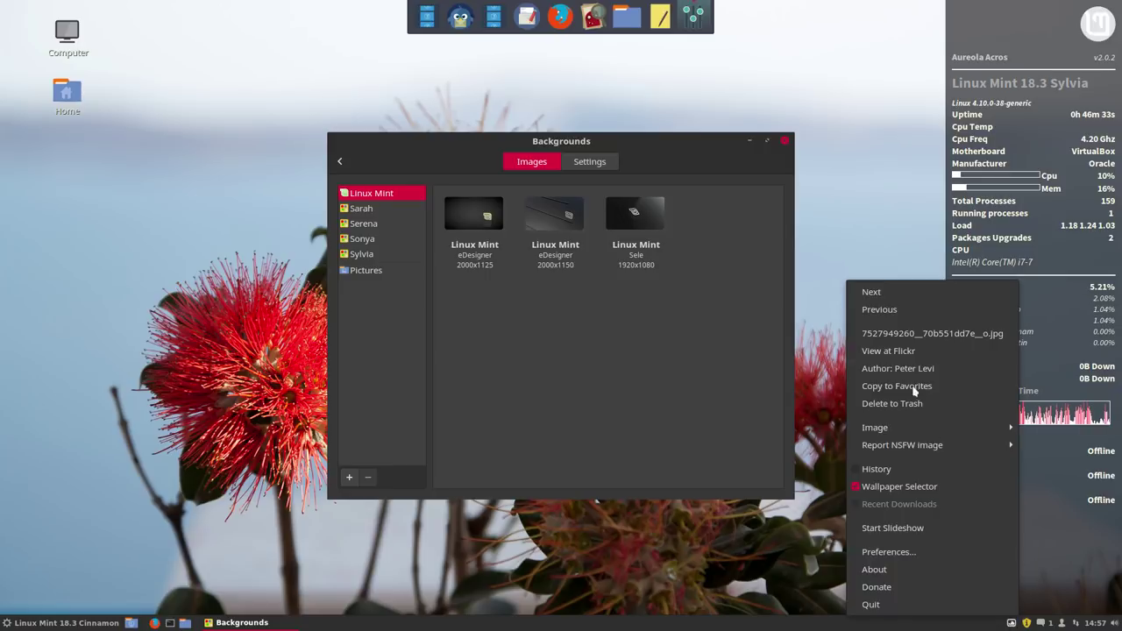
click(892, 313)
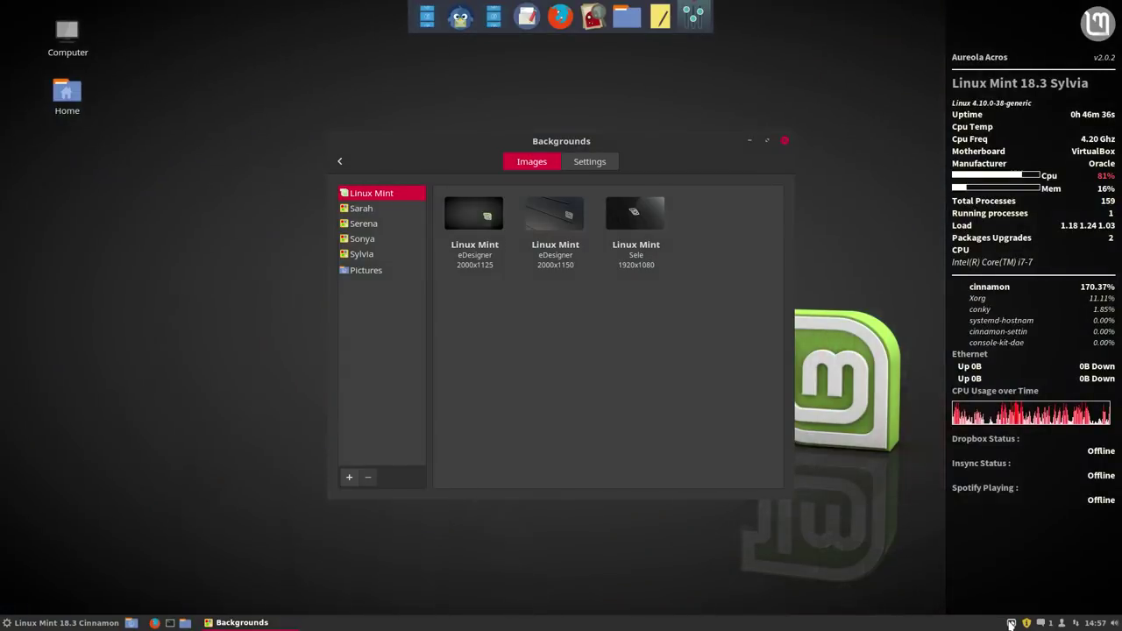
click(1012, 623)
click(888, 294)
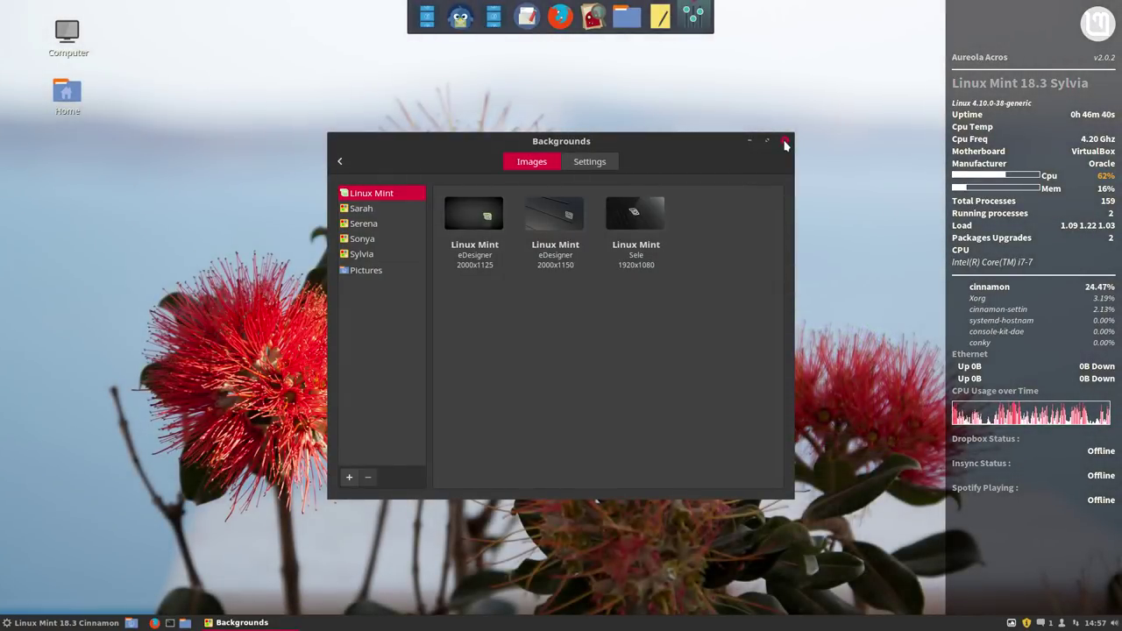
click(784, 143)
right_click(331, 319)
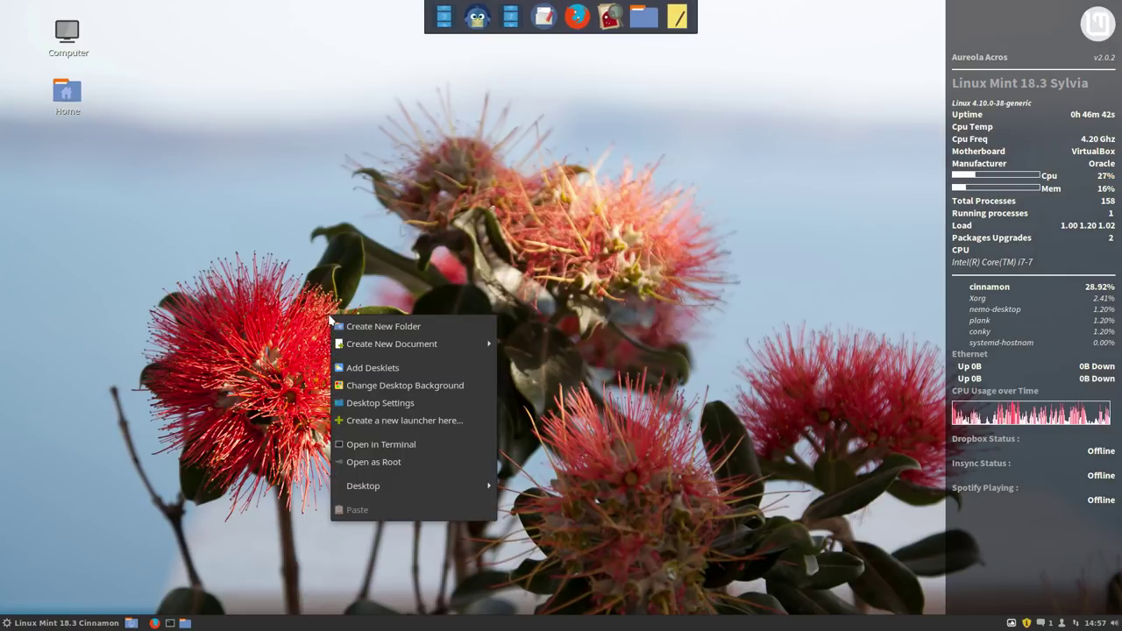
click(163, 444)
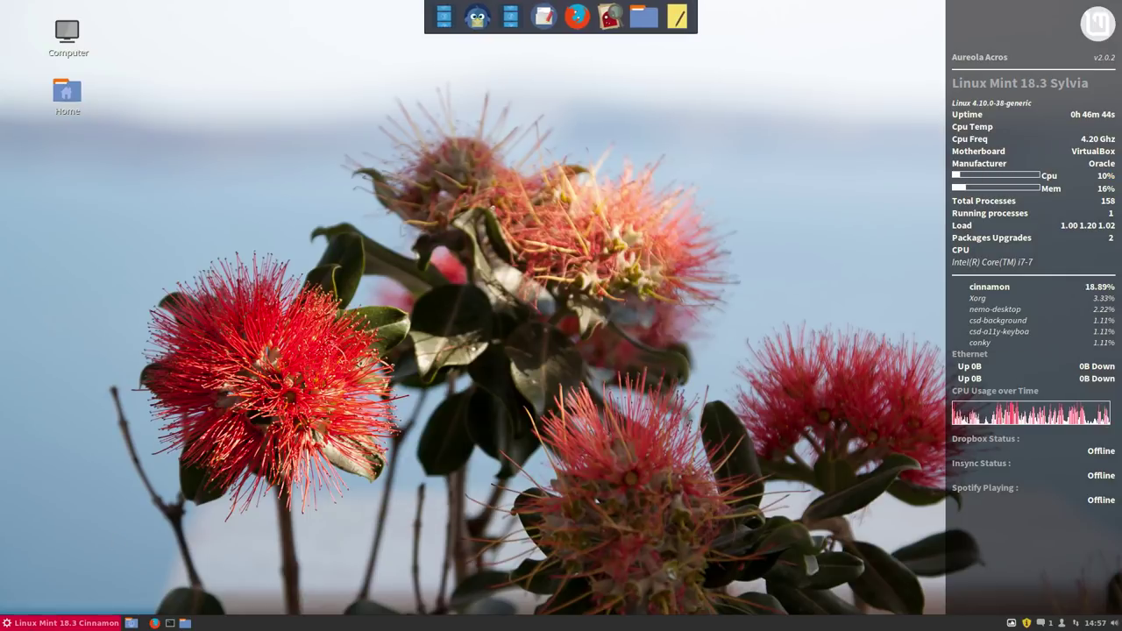
click(61, 622)
click(34, 389)
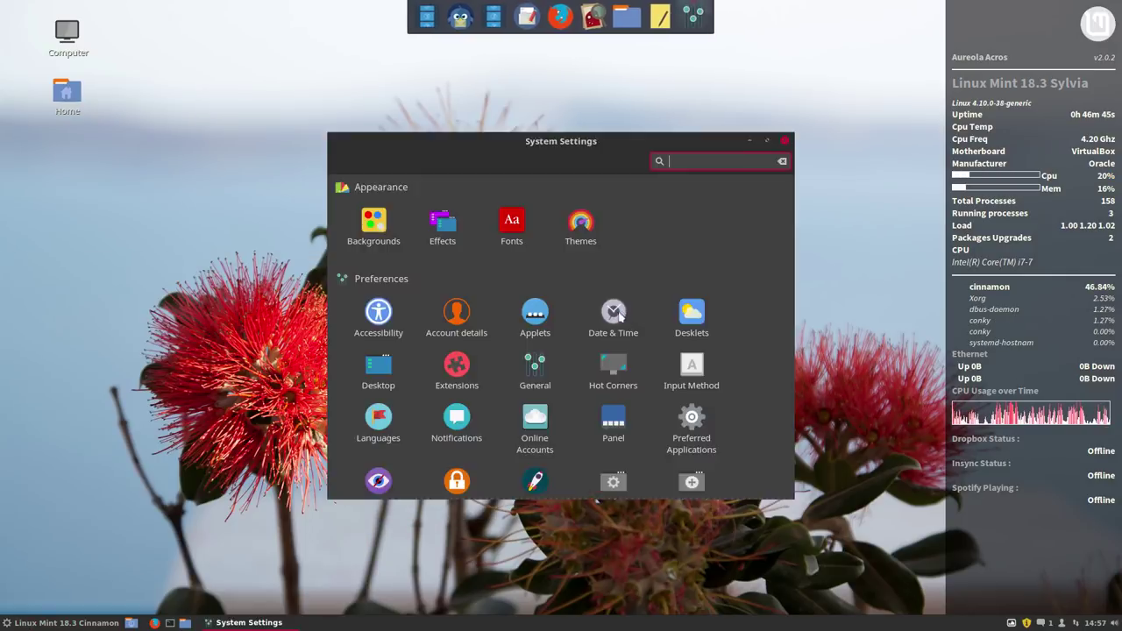
Turn on customized window effect settings and look over the Effects style options.
click(442, 221)
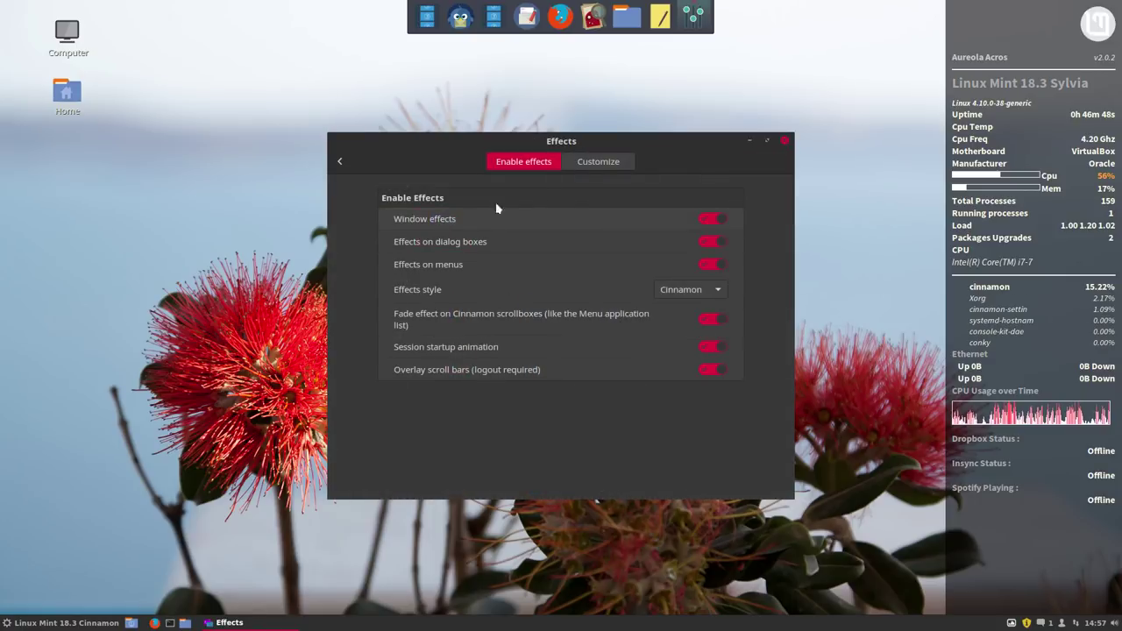
click(597, 166)
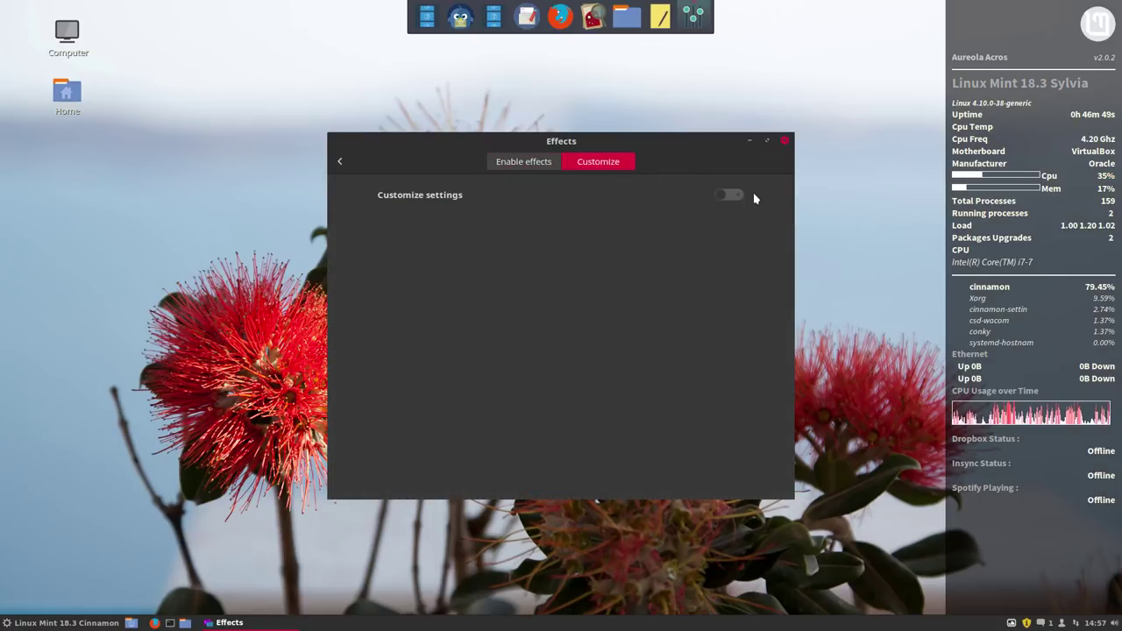
click(736, 194)
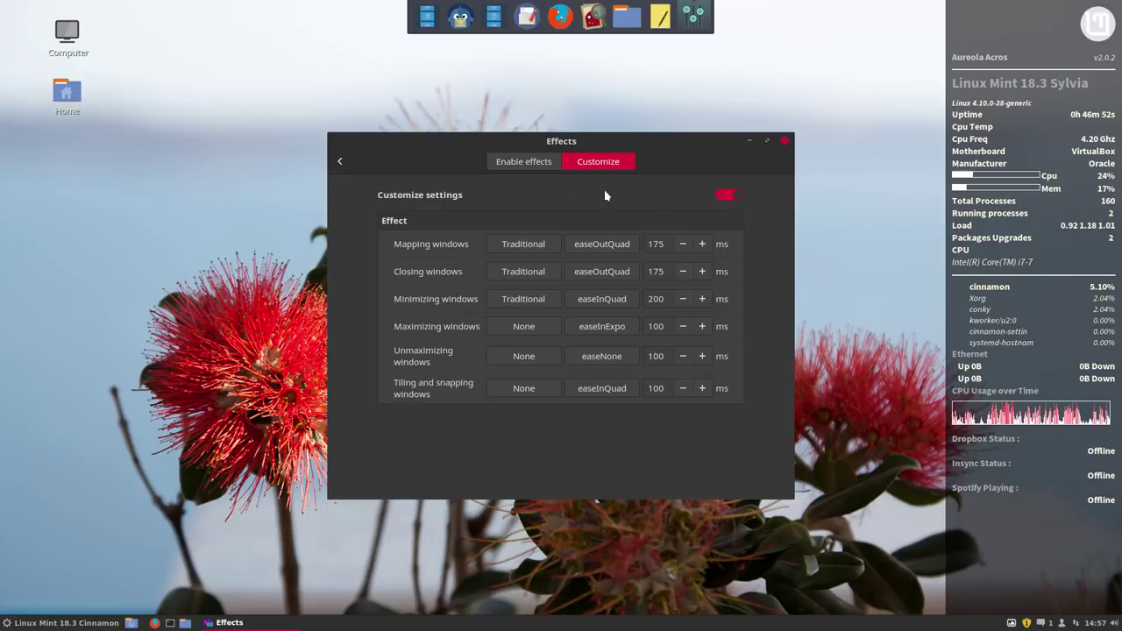
click(526, 165)
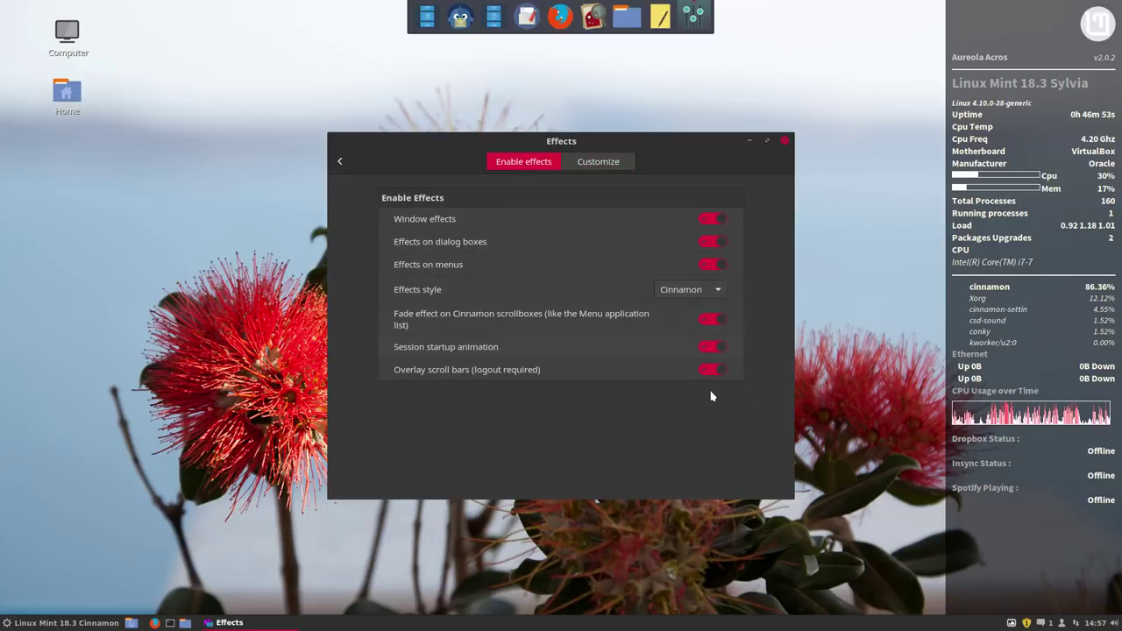
click(711, 290)
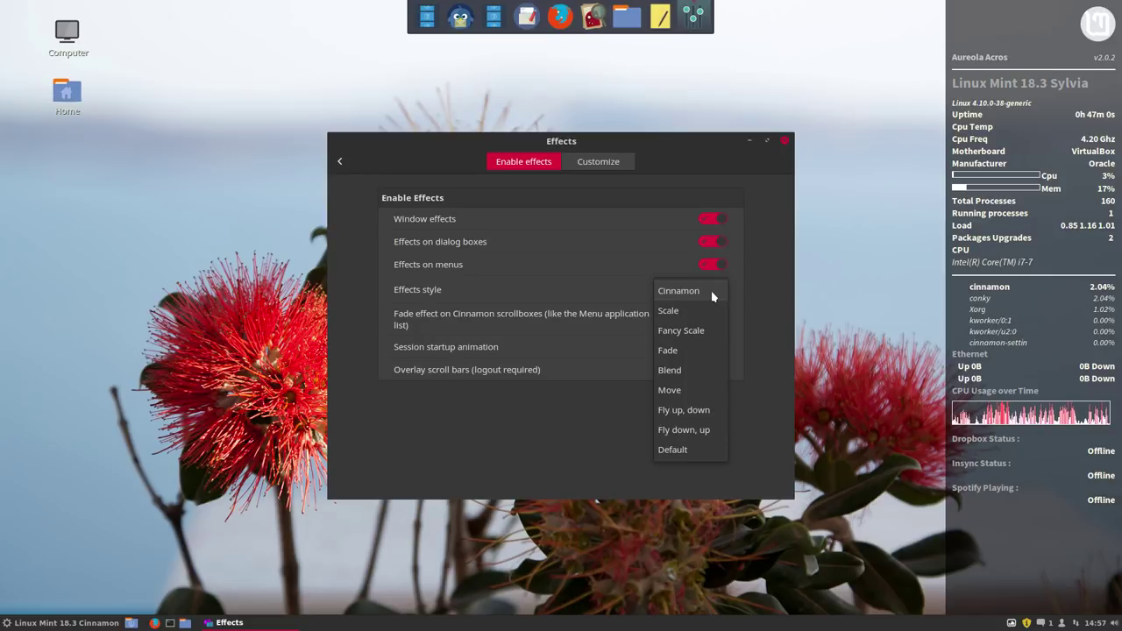
click(754, 277)
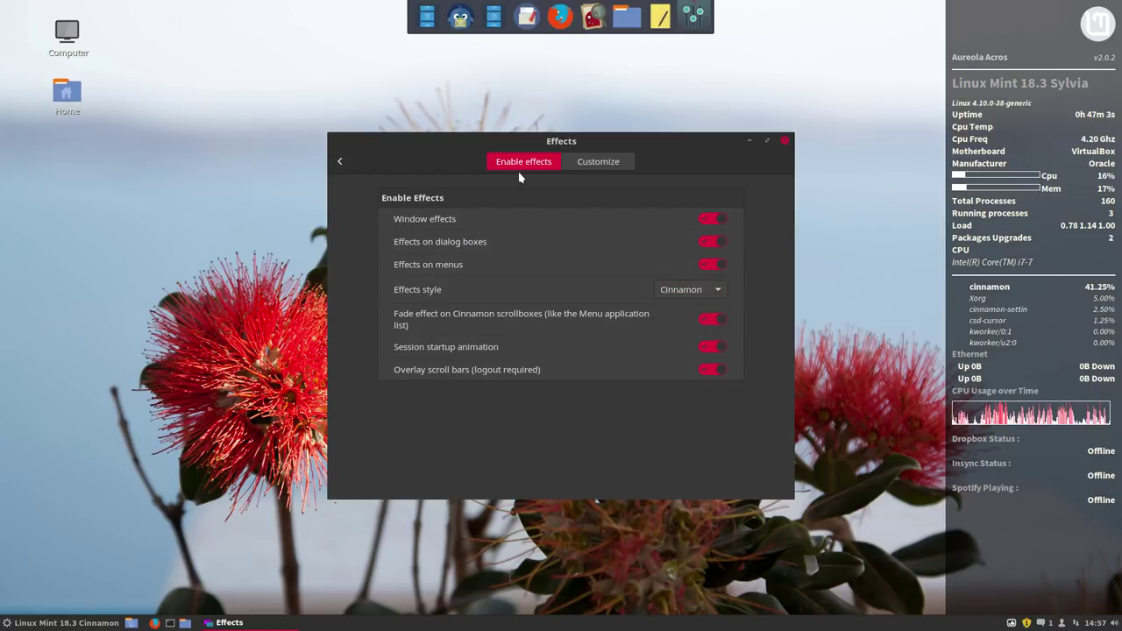
View the Fonts settings, then open the Themes page.
click(340, 161)
click(512, 222)
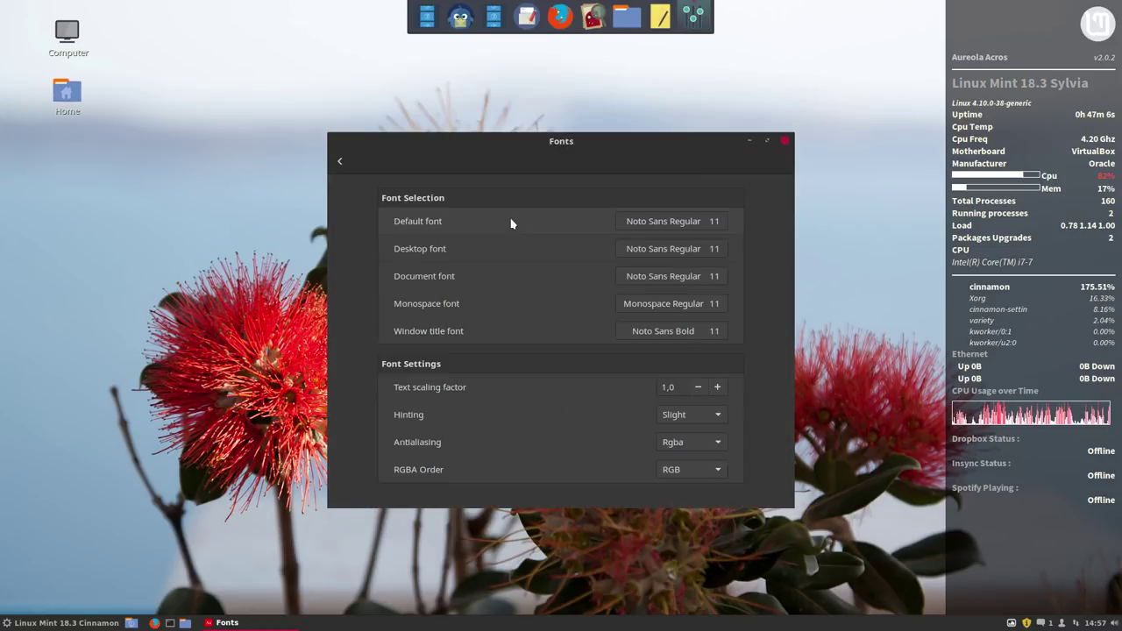
click(340, 162)
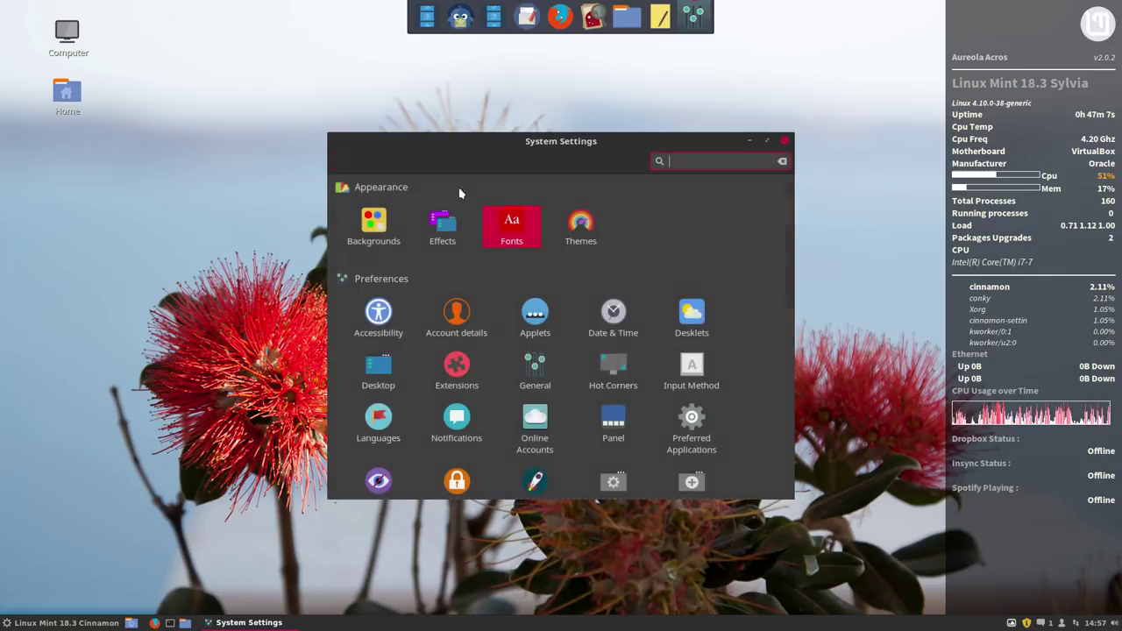
click(581, 228)
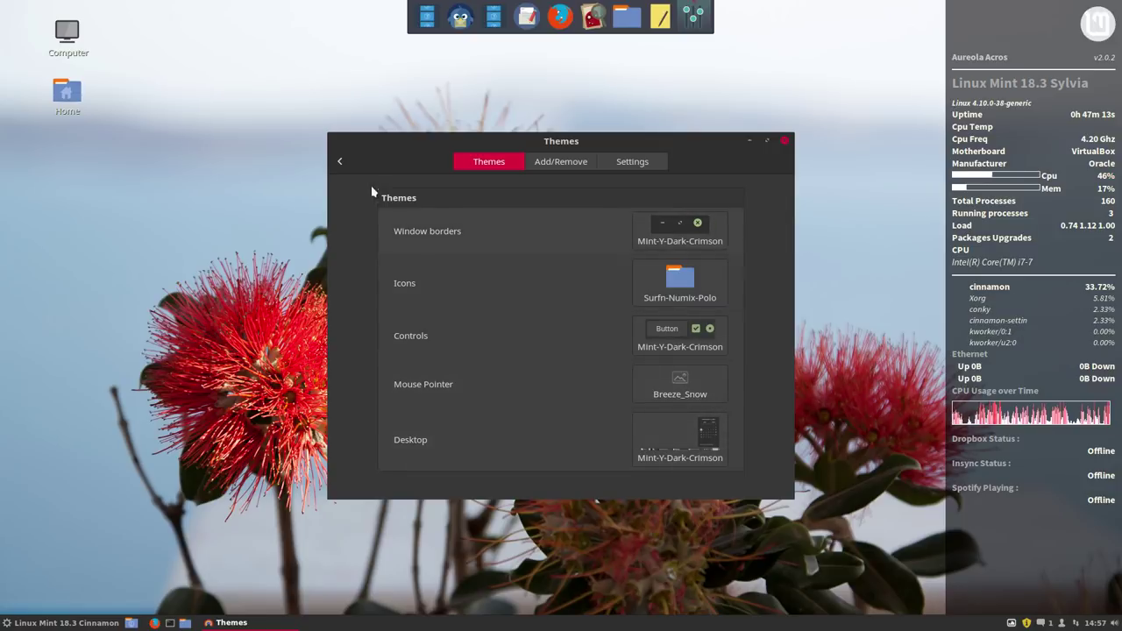
Browse the Accessibility keyboard, typing and mouse options and the Account details page.
click(340, 160)
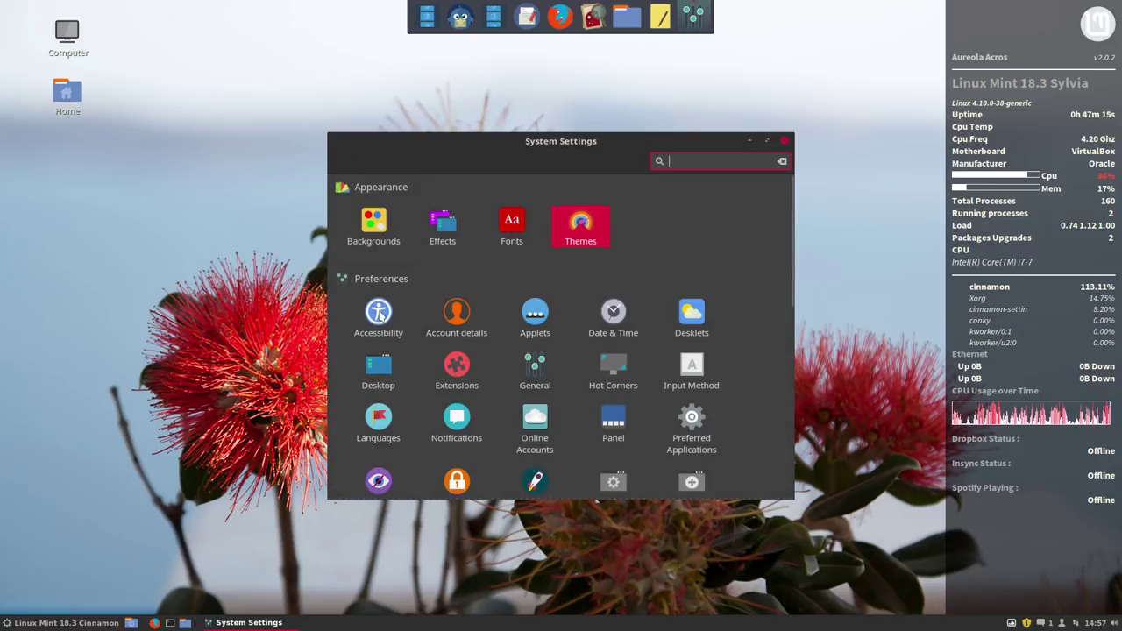
click(378, 313)
click(528, 157)
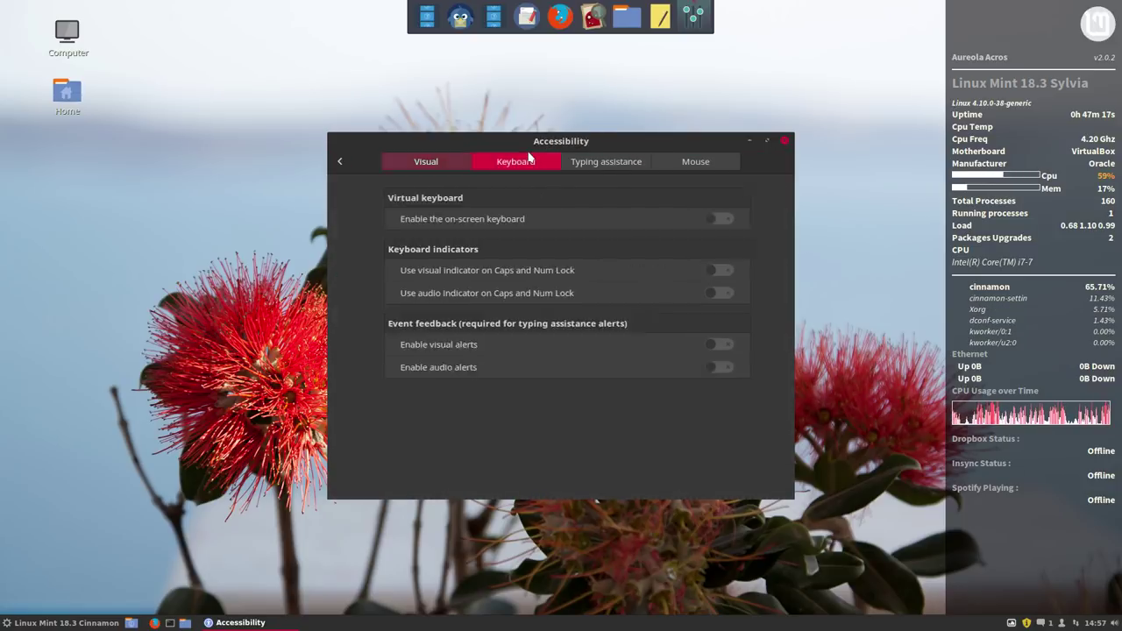
click(646, 166)
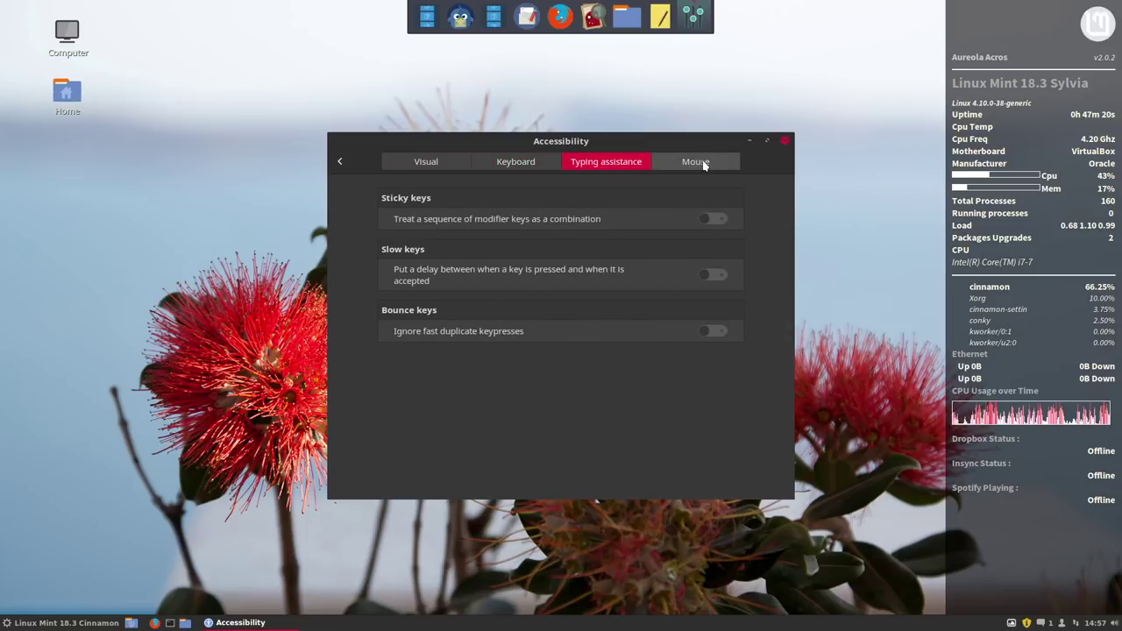
click(701, 162)
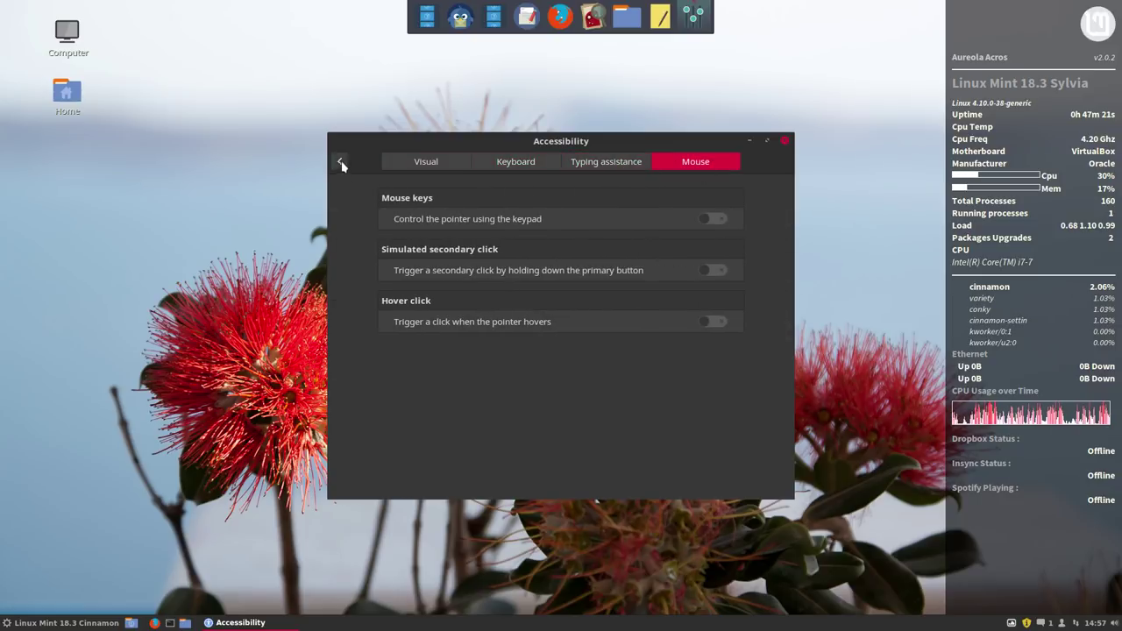
click(339, 164)
click(456, 317)
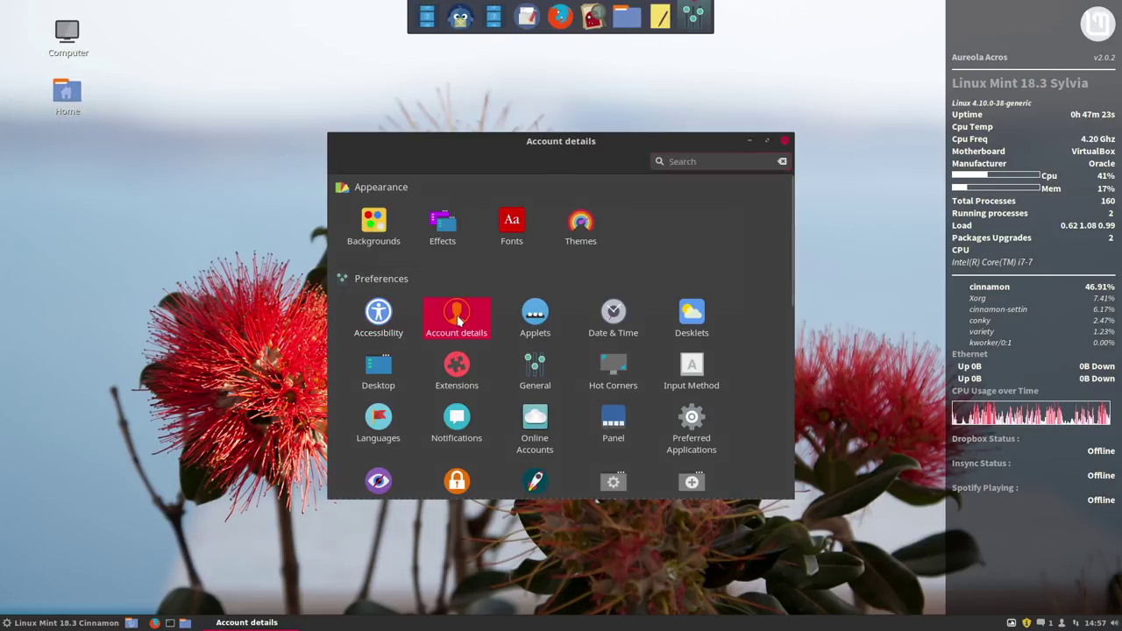
click(341, 168)
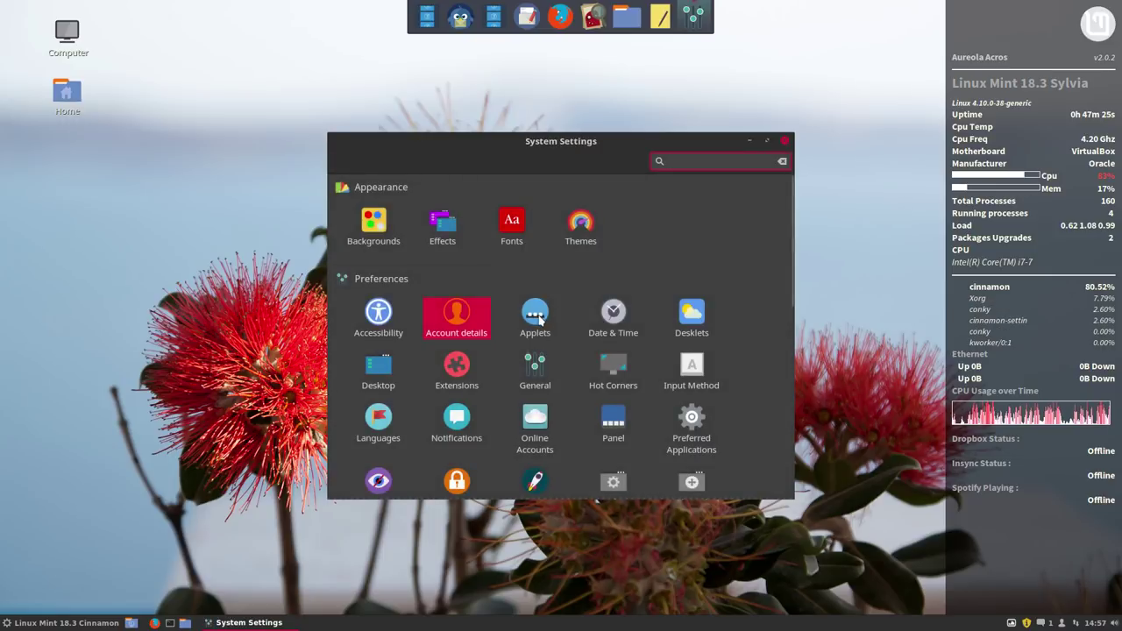
Open the Applets manager and scroll through the installed applets.
click(537, 315)
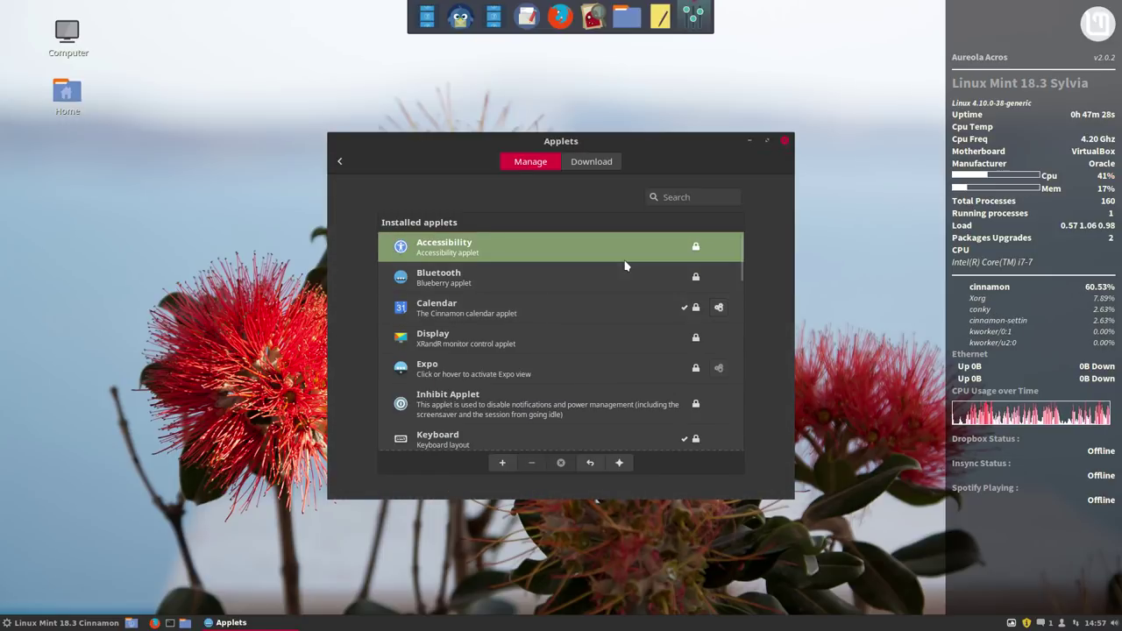
drag(629, 143, 589, 85)
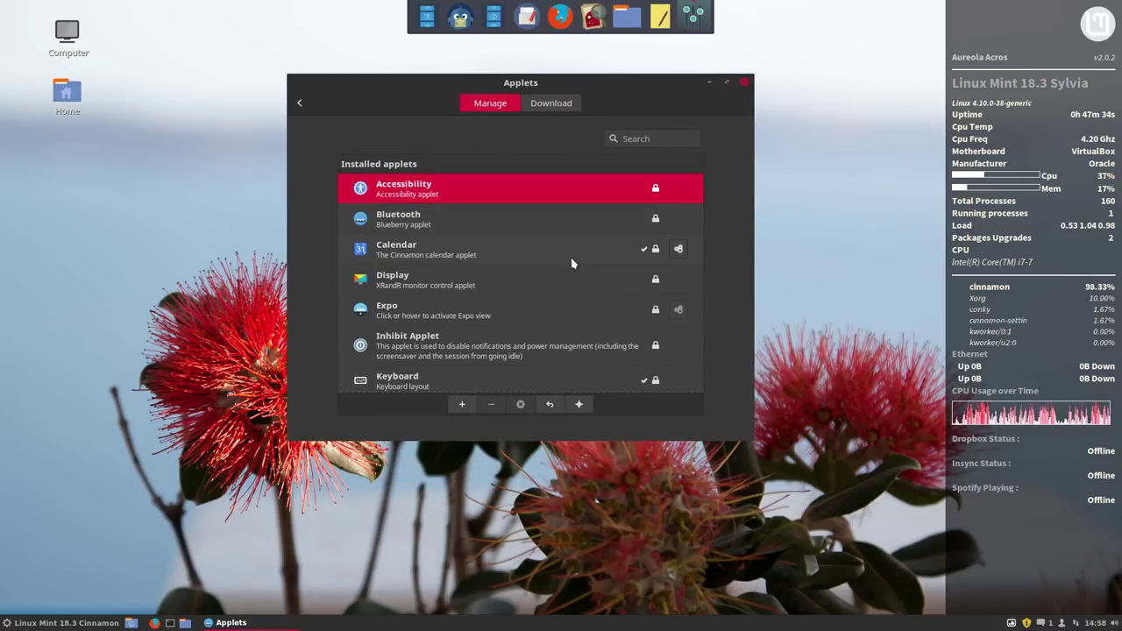
scroll(564, 272, down, 6)
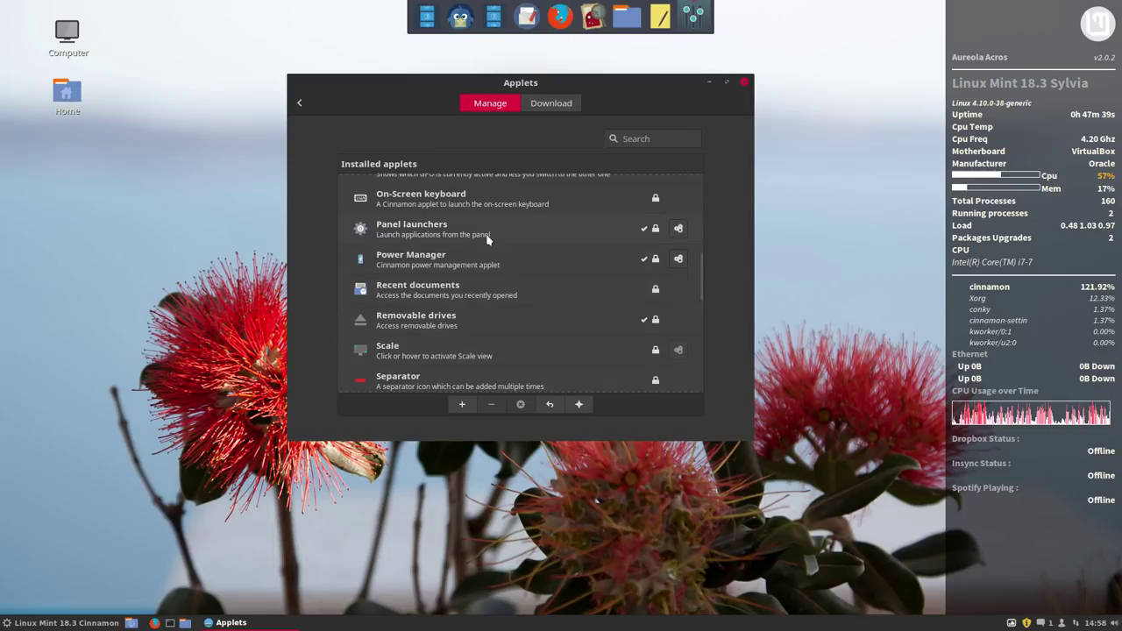
scroll(454, 250, up, 6)
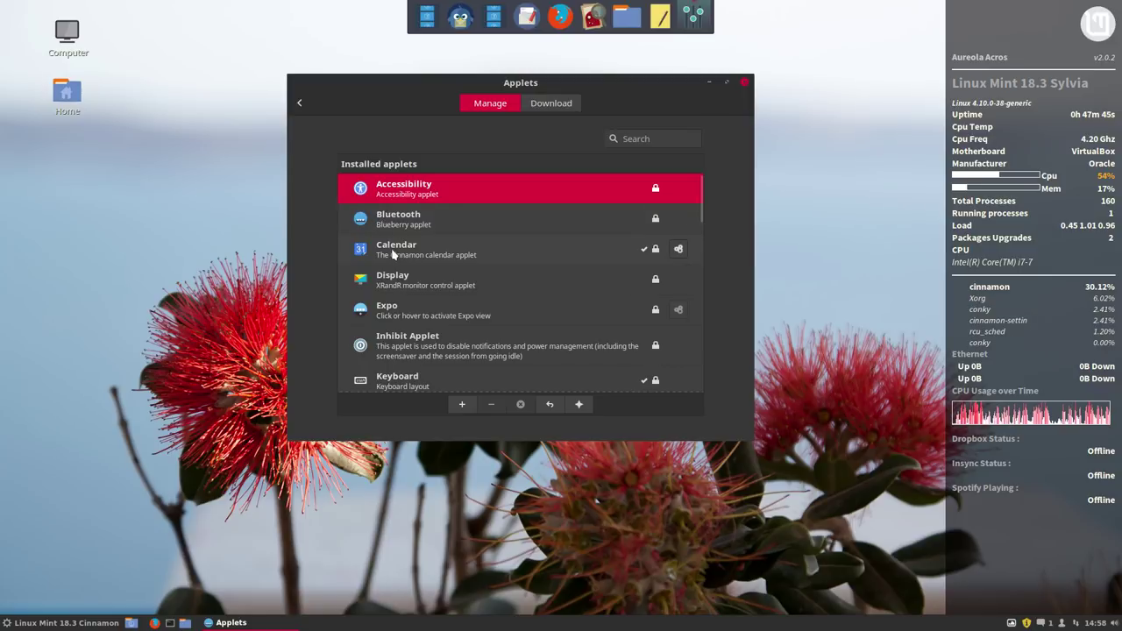
scroll(392, 252, down, 2)
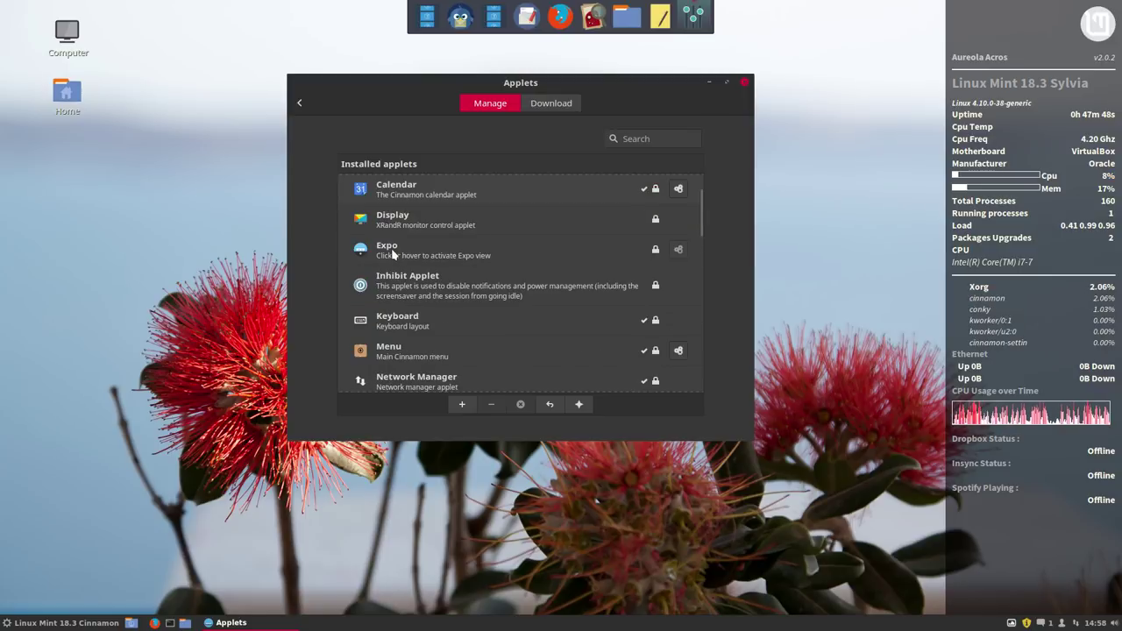
scroll(392, 253, down, 3)
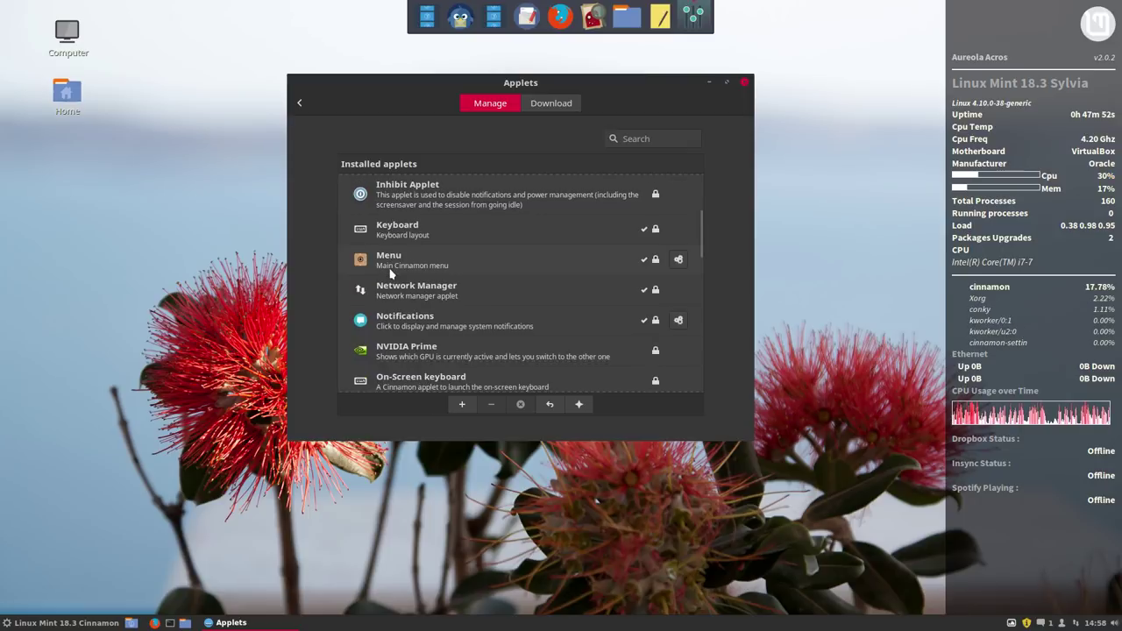
Inspect the Menu, Network Manager and NVIDIA Prime applets.
click(392, 270)
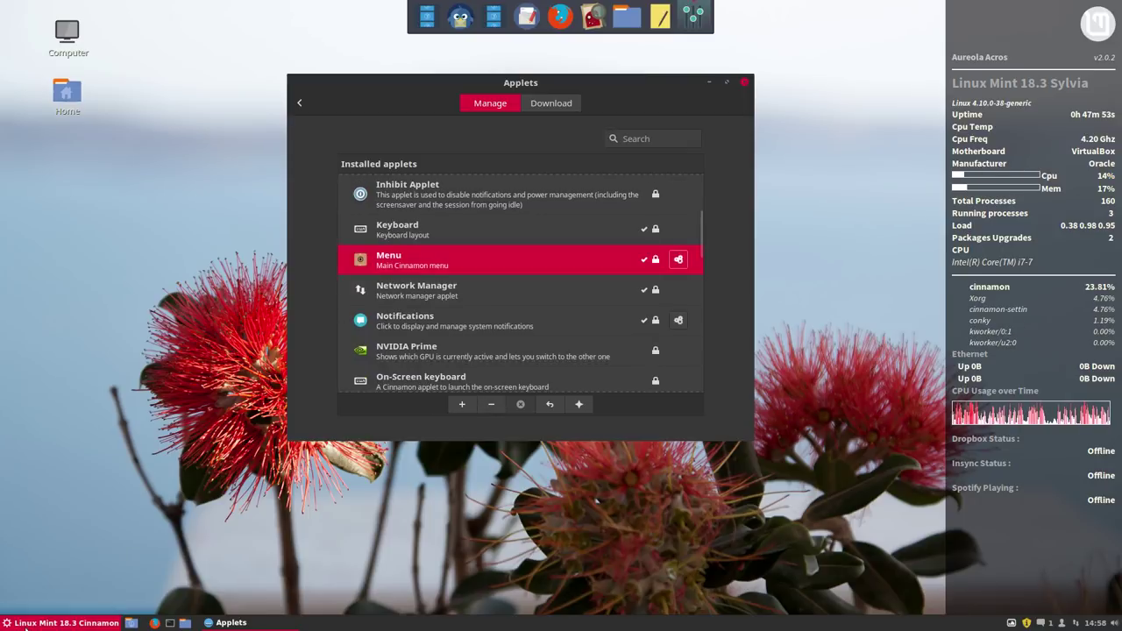
click(26, 624)
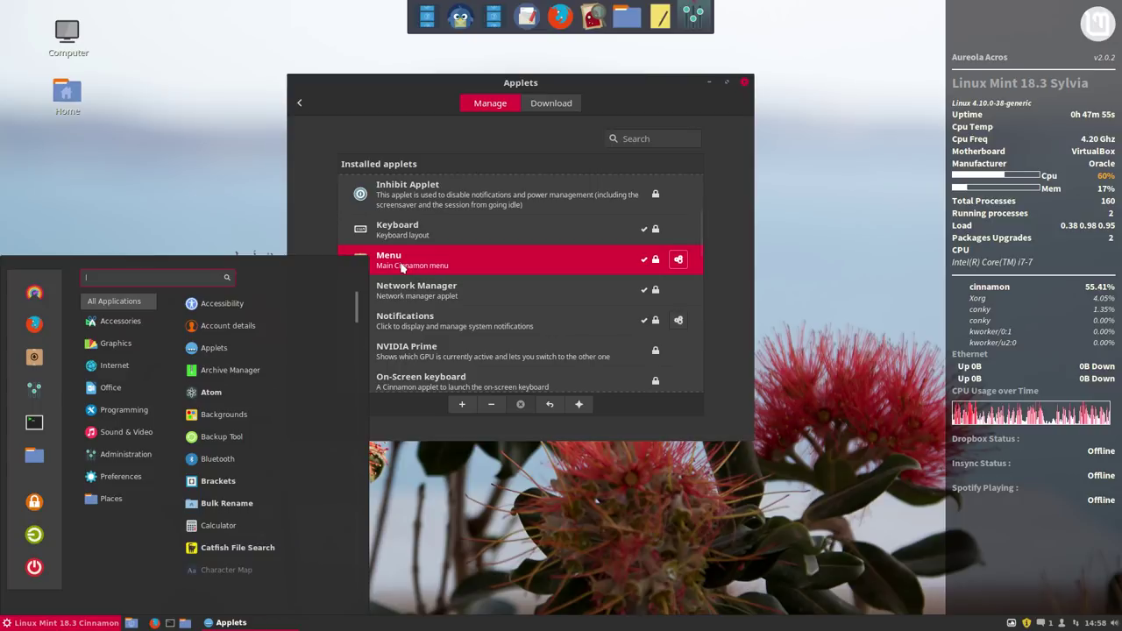
click(444, 294)
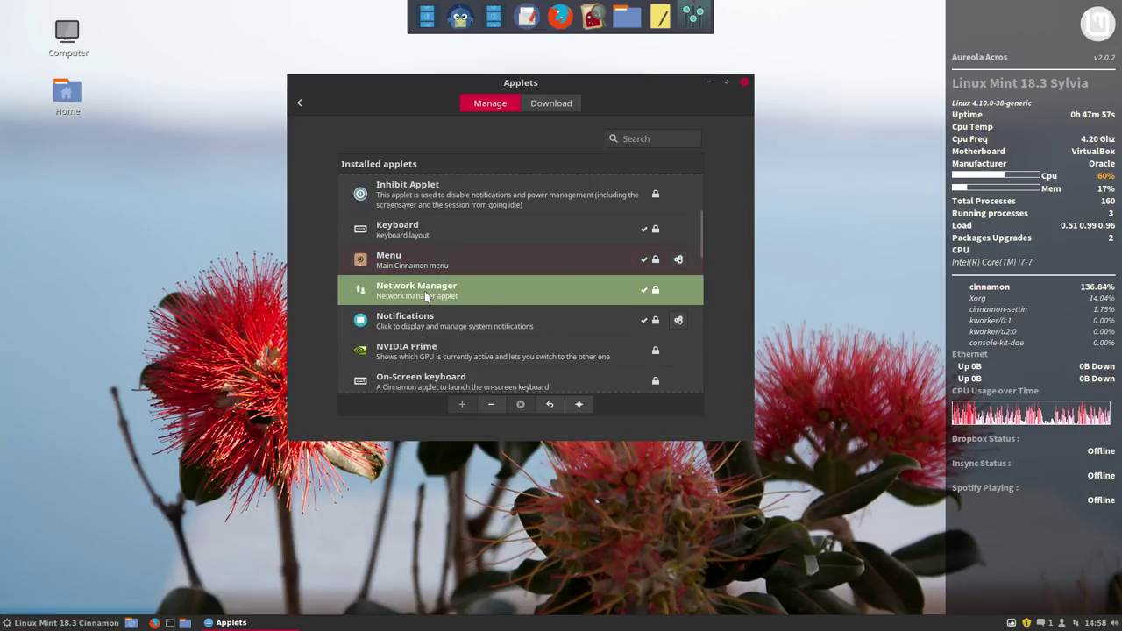
click(1075, 624)
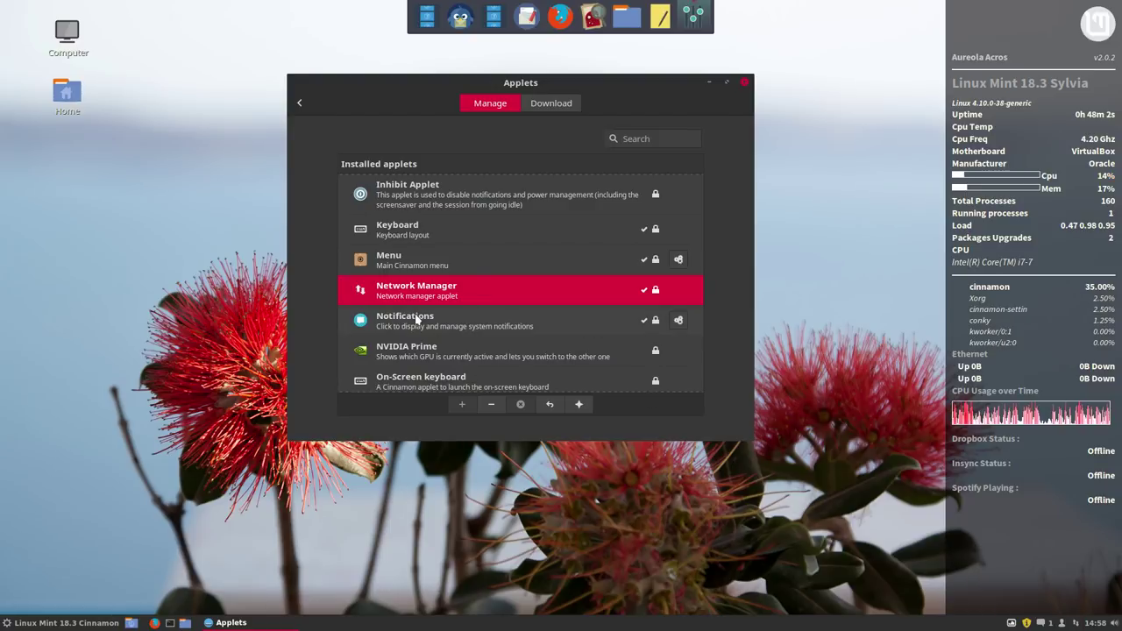
click(407, 355)
scroll(413, 324, down, 1)
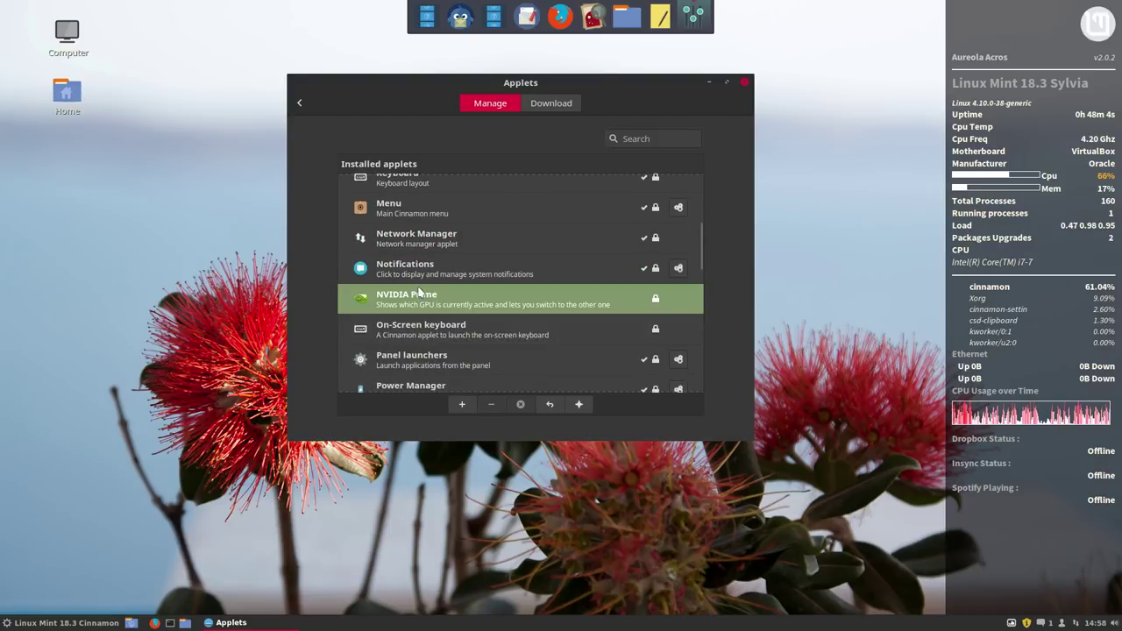
scroll(426, 386, down, 8)
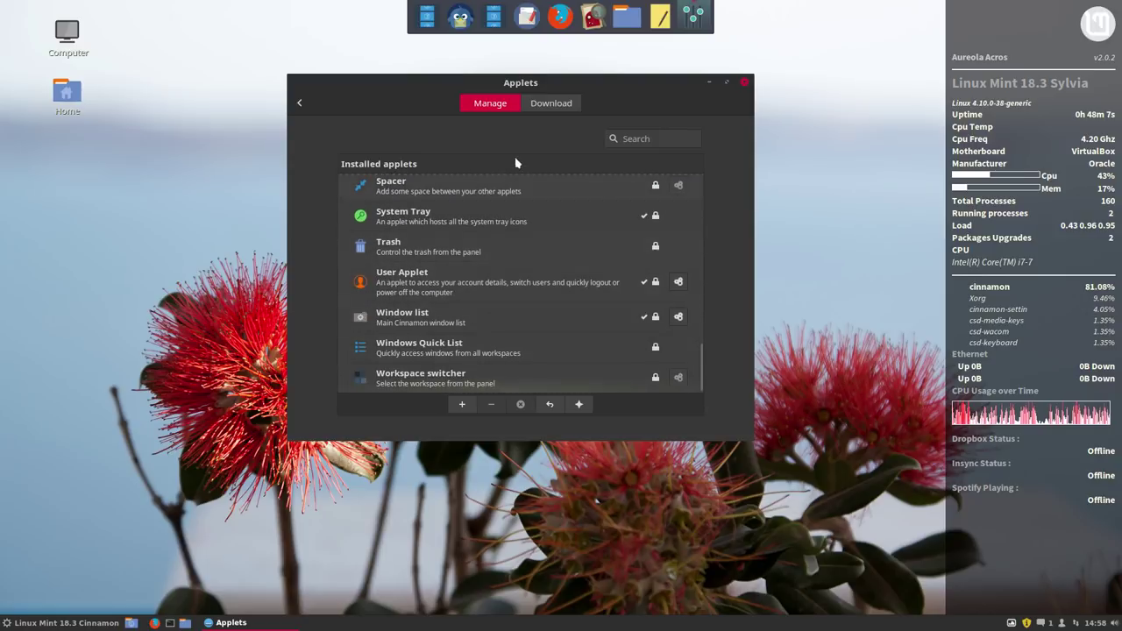
Try refreshing the downloadable applets, dismiss the download error, and return to the overview.
click(543, 104)
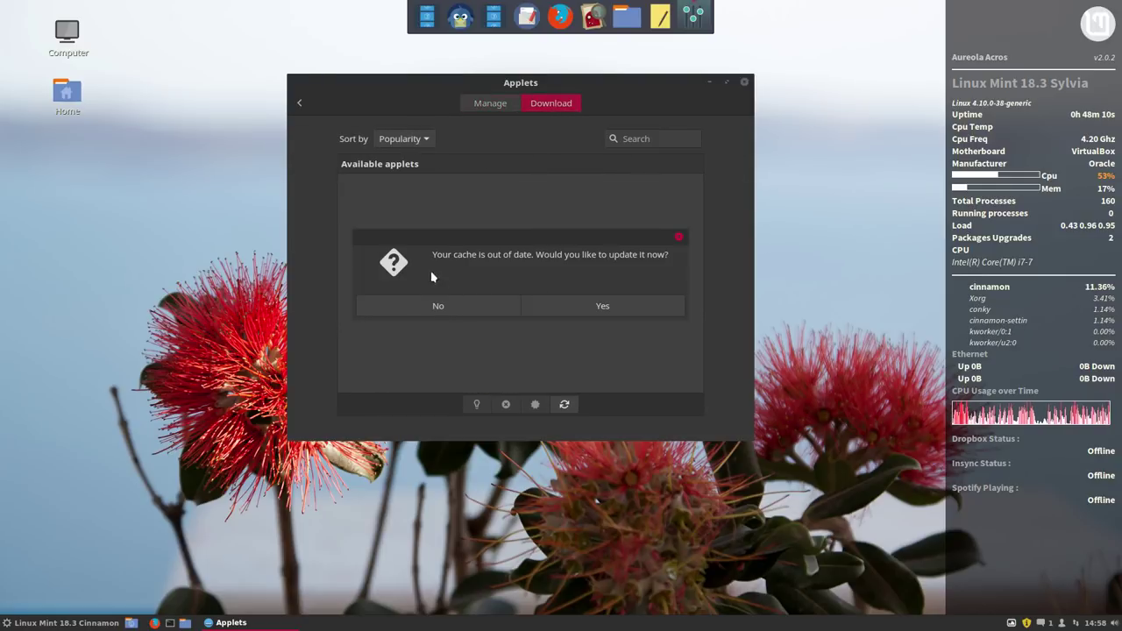
click(611, 306)
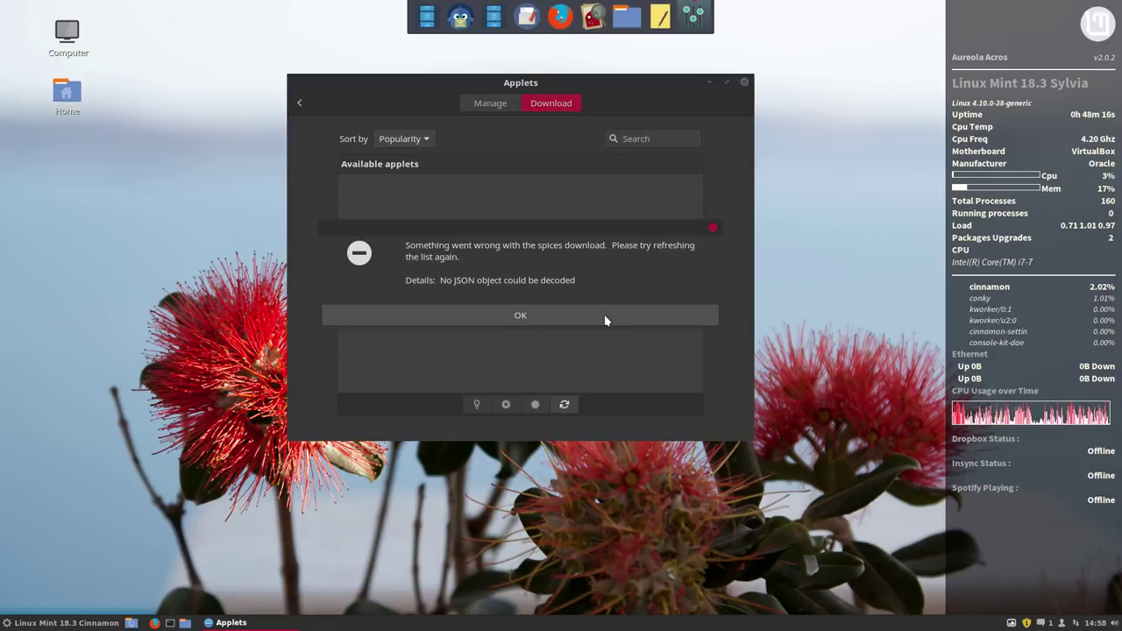
click(597, 319)
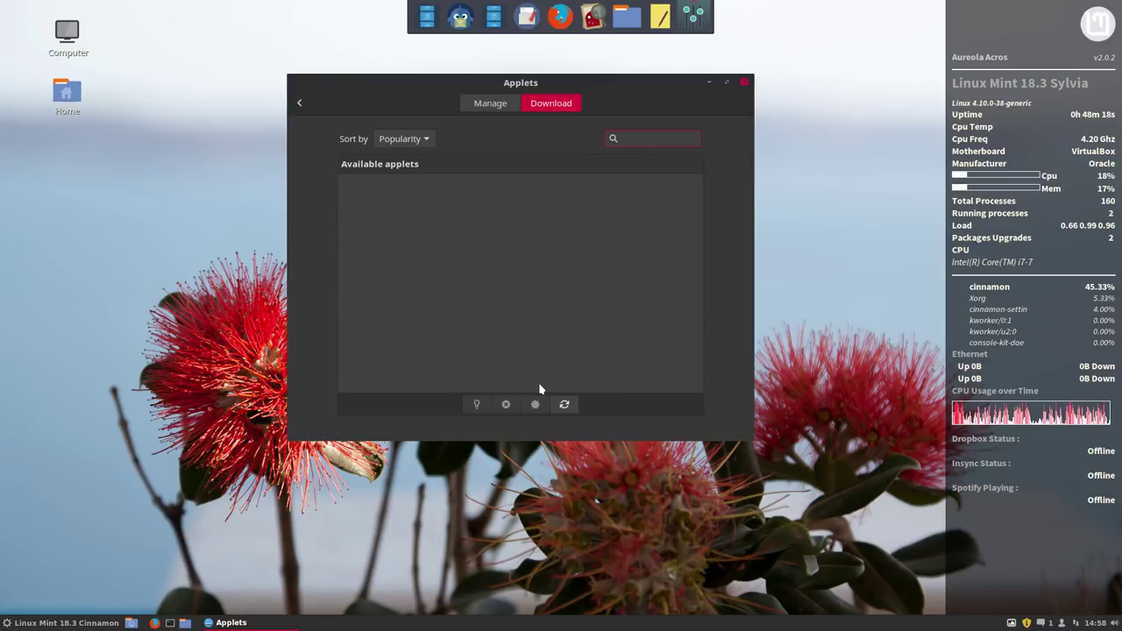
click(487, 104)
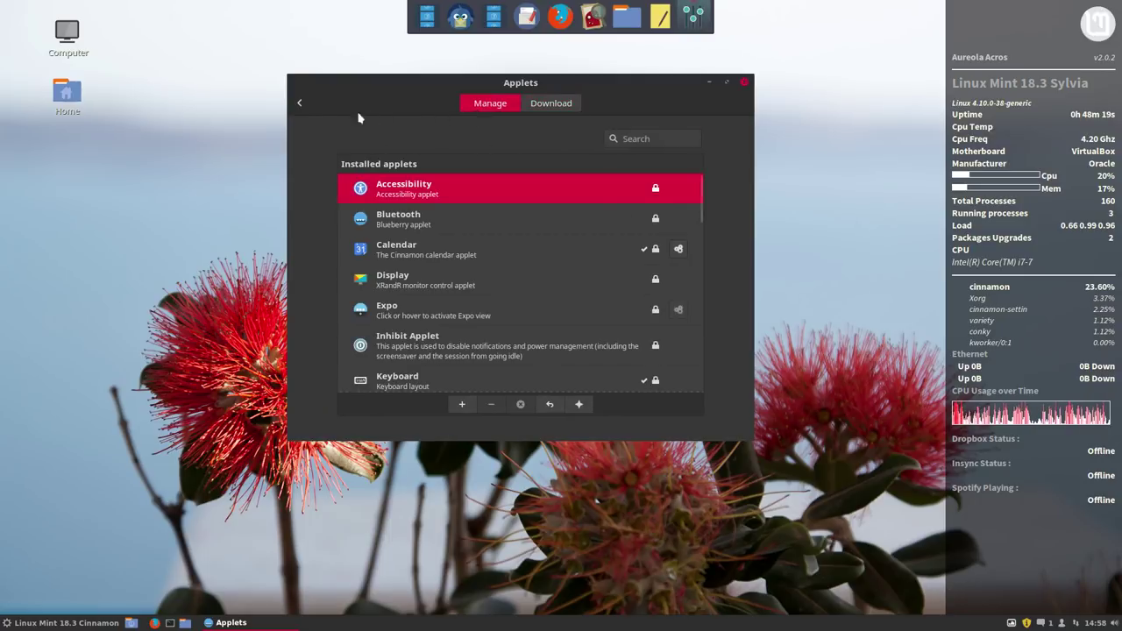
click(296, 106)
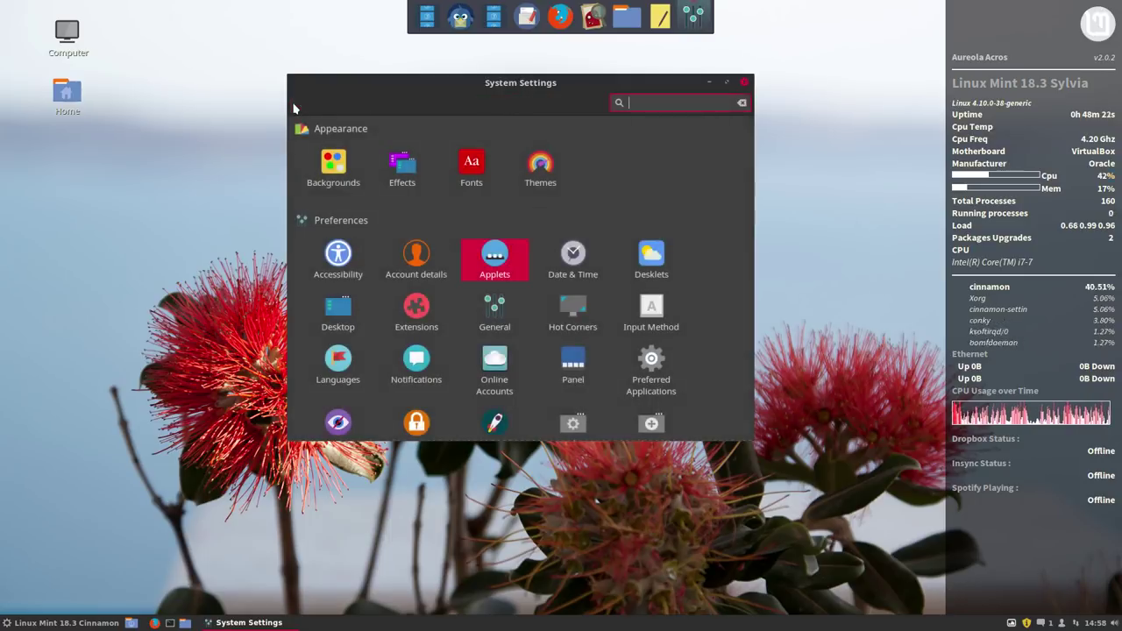
click(573, 256)
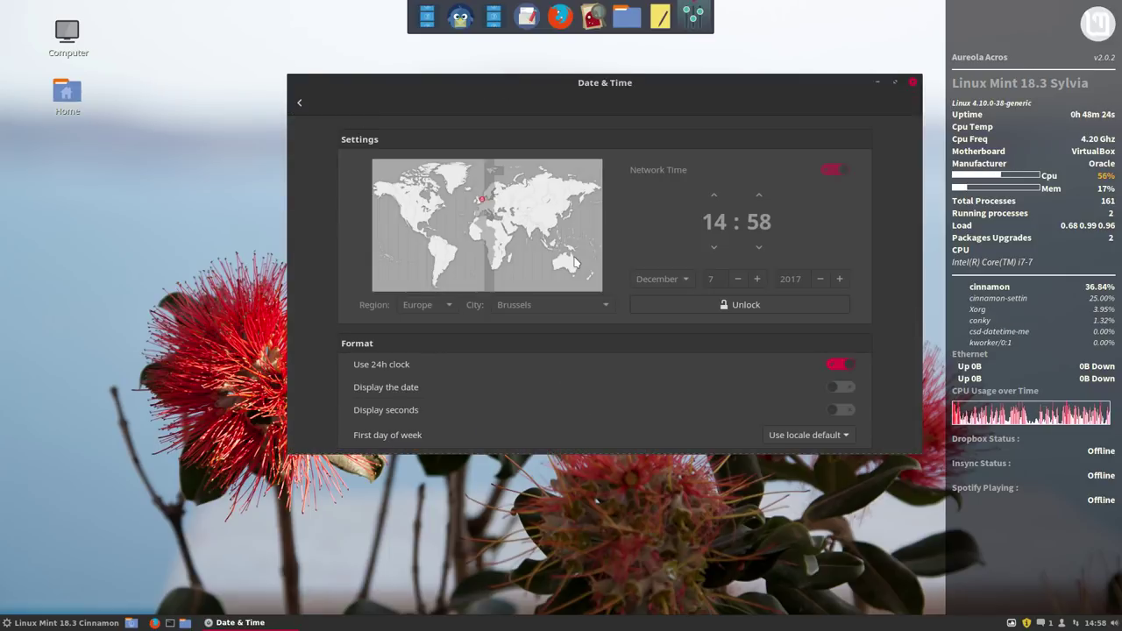
scroll(582, 401, down, 1)
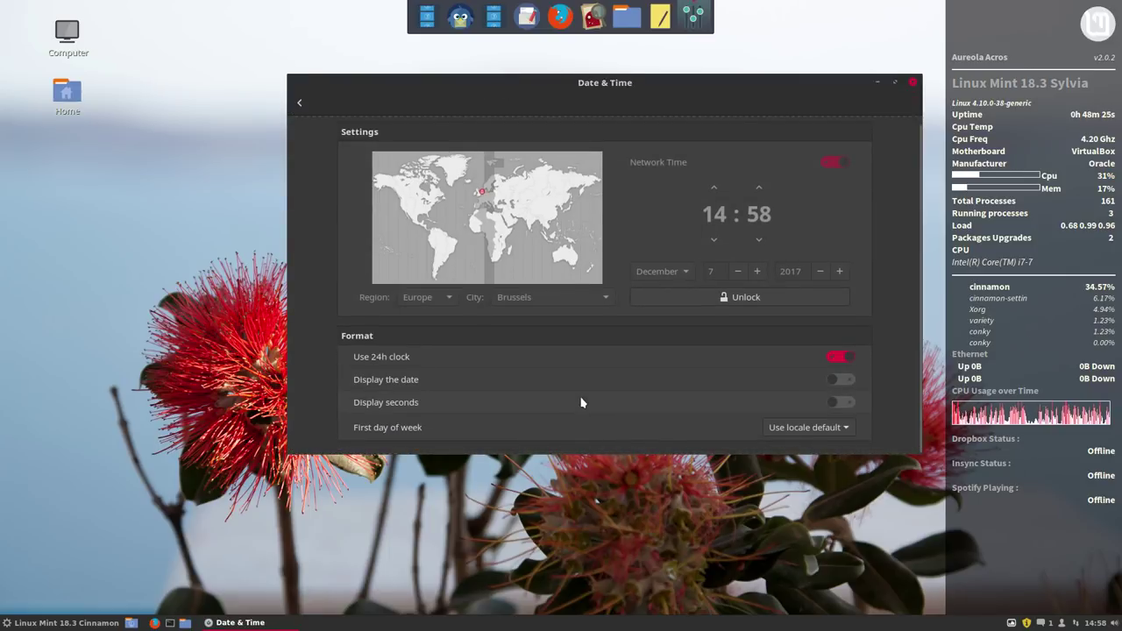
click(844, 379)
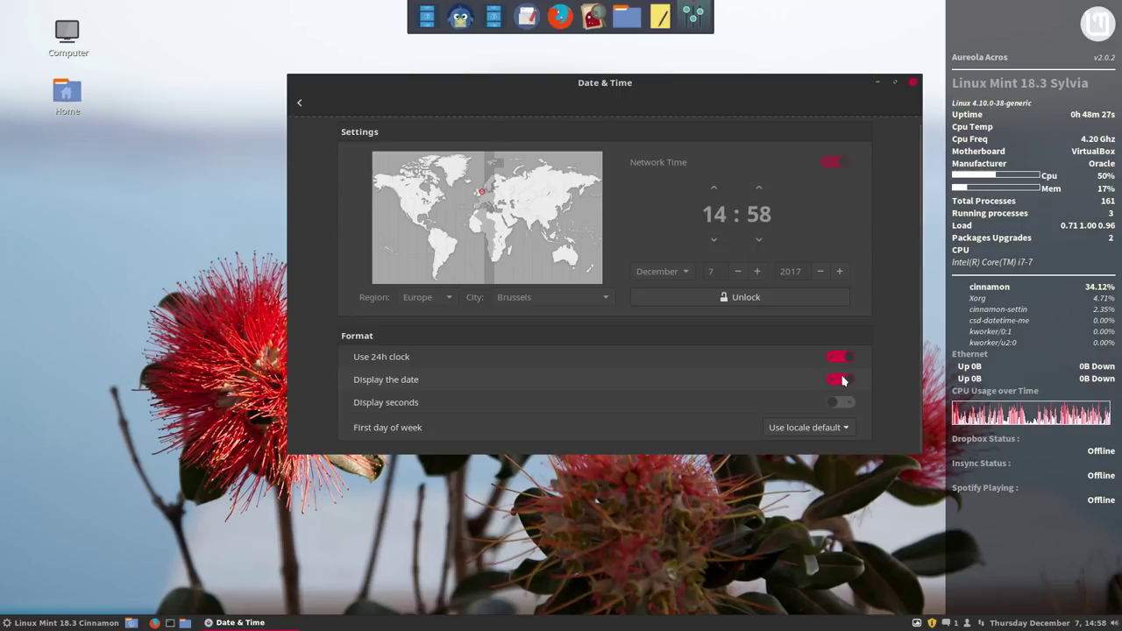
click(843, 379)
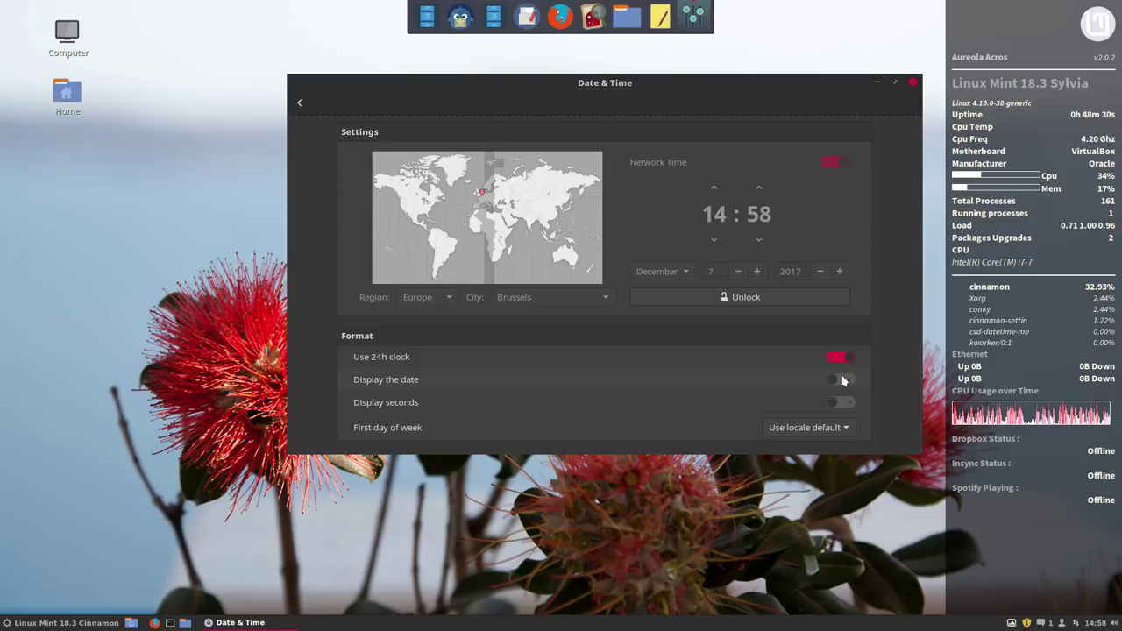
click(848, 403)
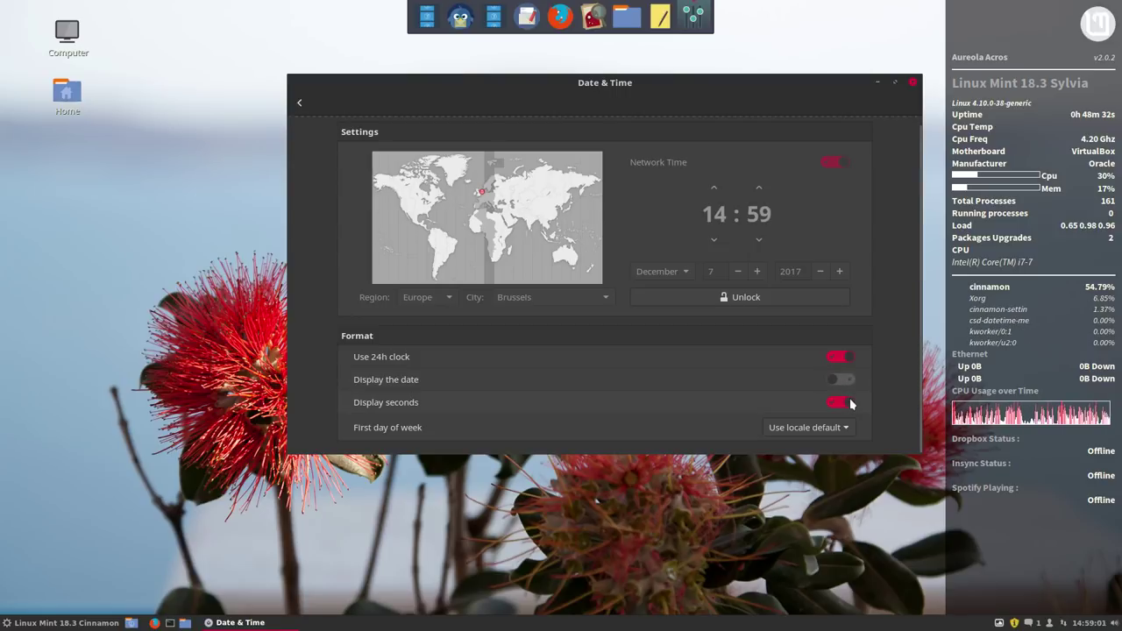
click(846, 403)
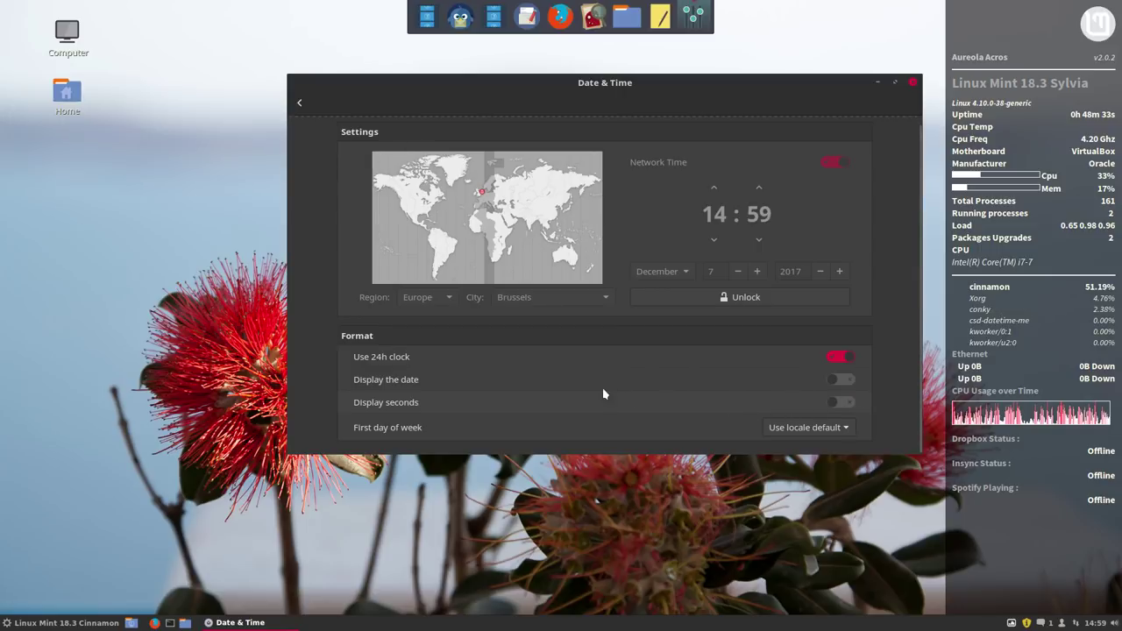
click(825, 437)
click(690, 469)
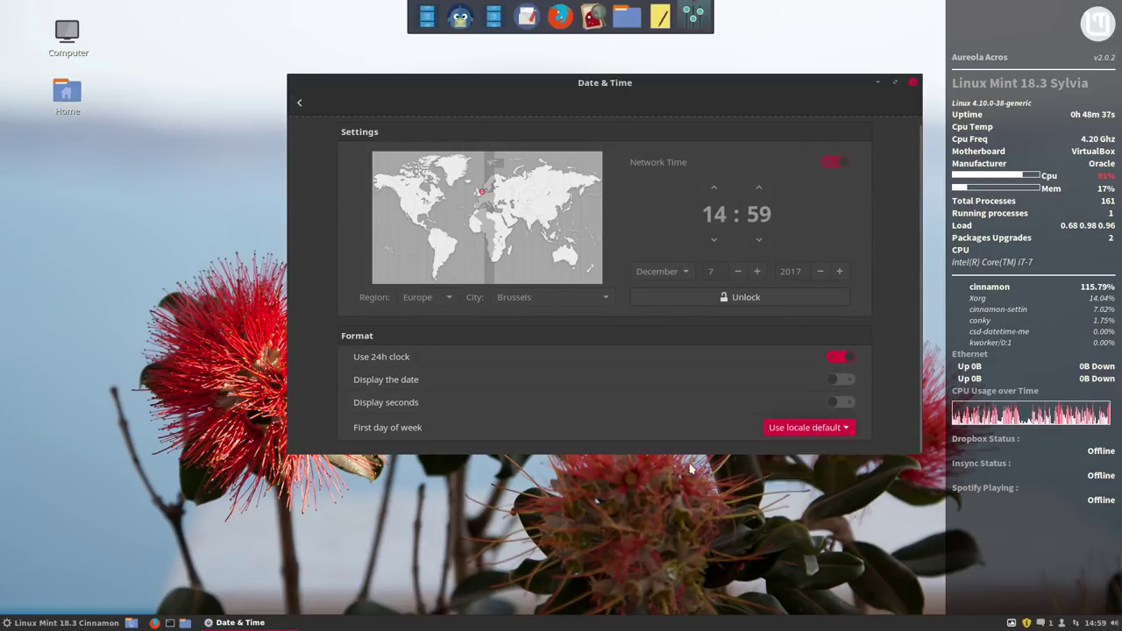
click(299, 103)
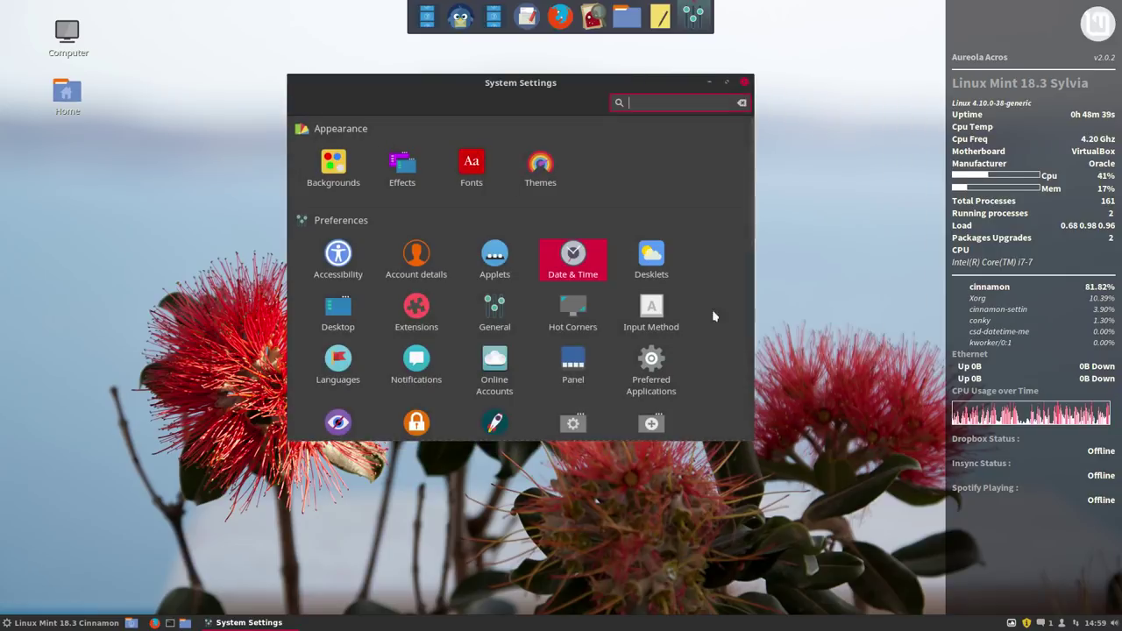
Add a Clock desklet and move it to the desktop's bottom-right corner.
click(653, 254)
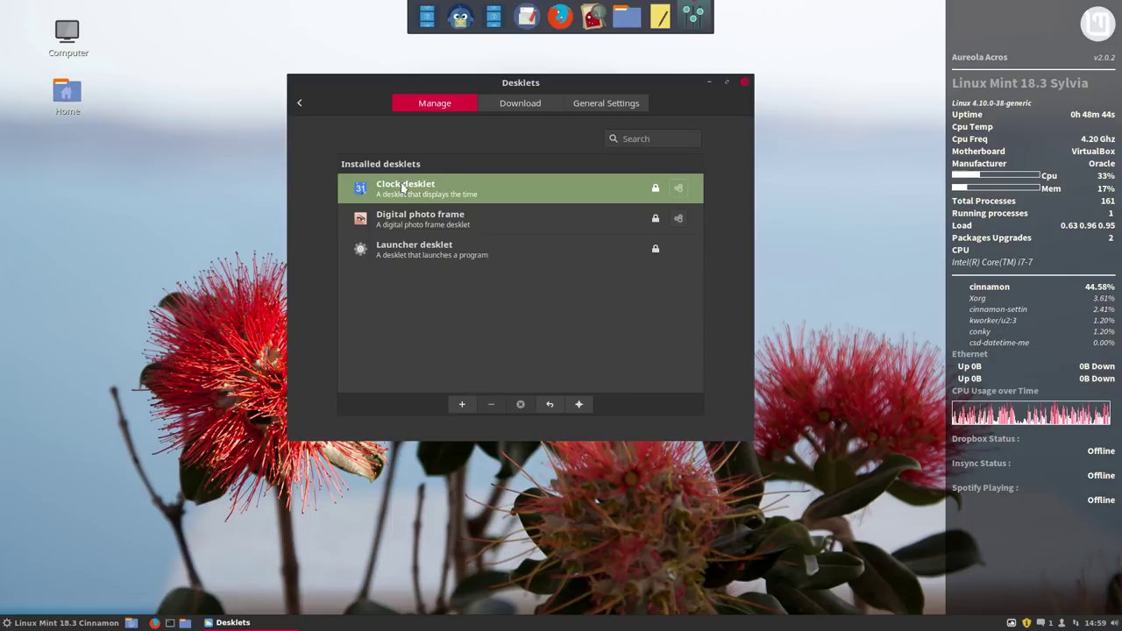
click(404, 188)
click(465, 405)
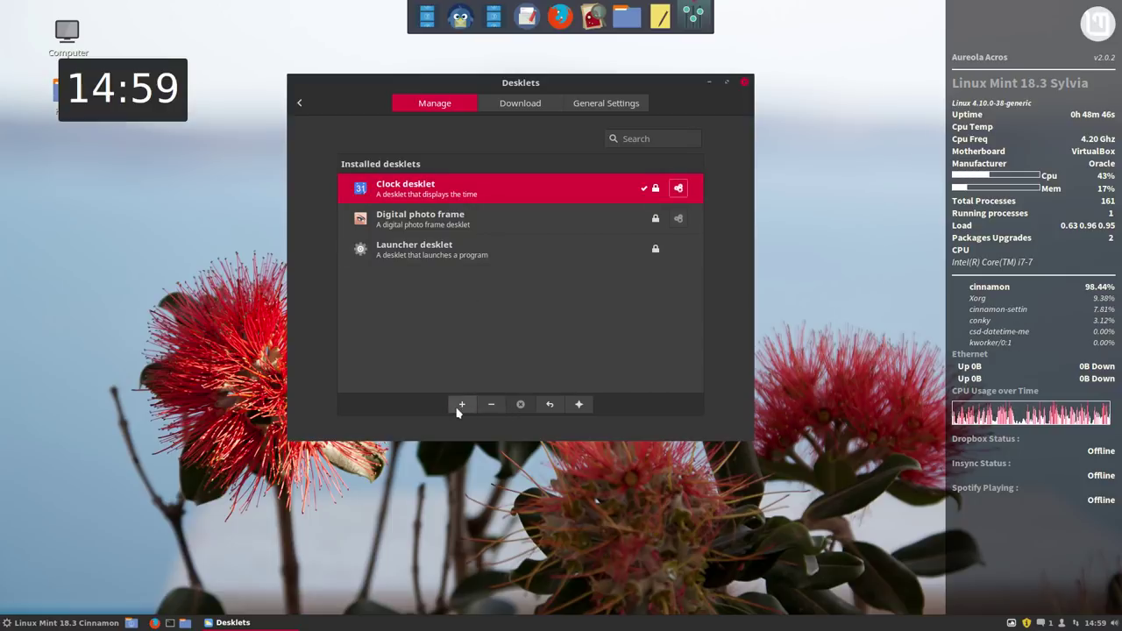
click(121, 149)
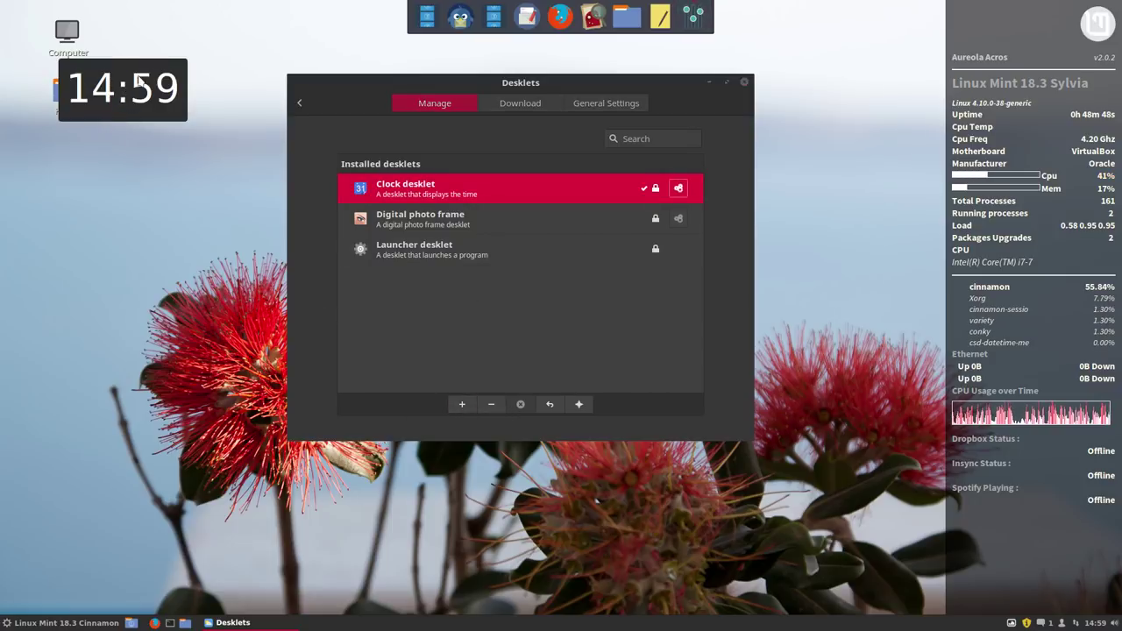
drag(140, 81, 102, 354)
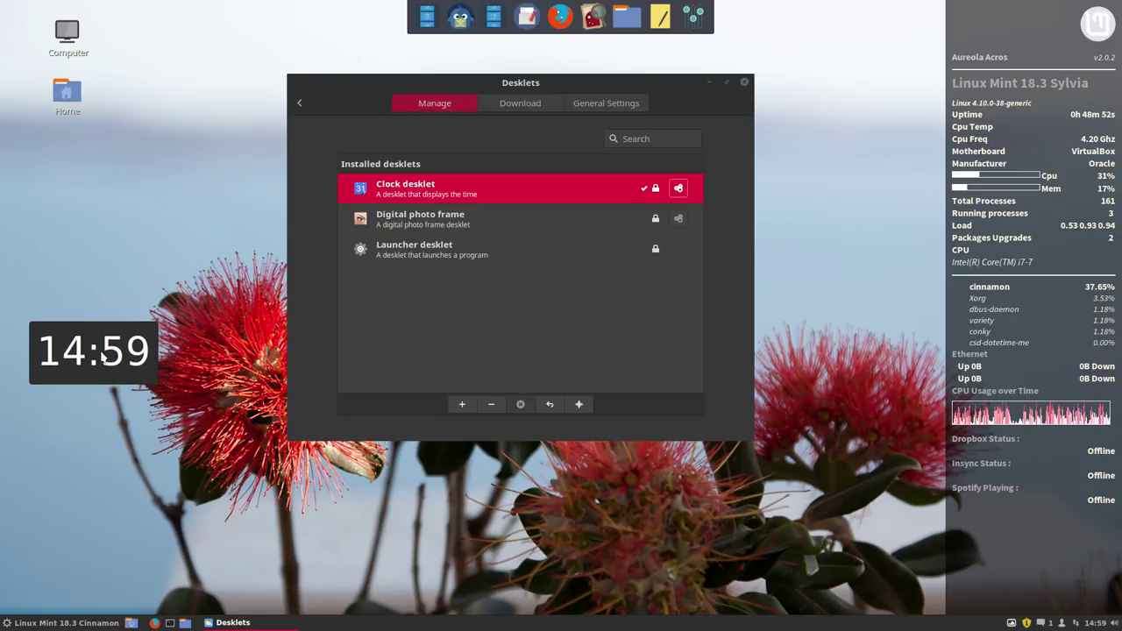
drag(388, 428, 1063, 562)
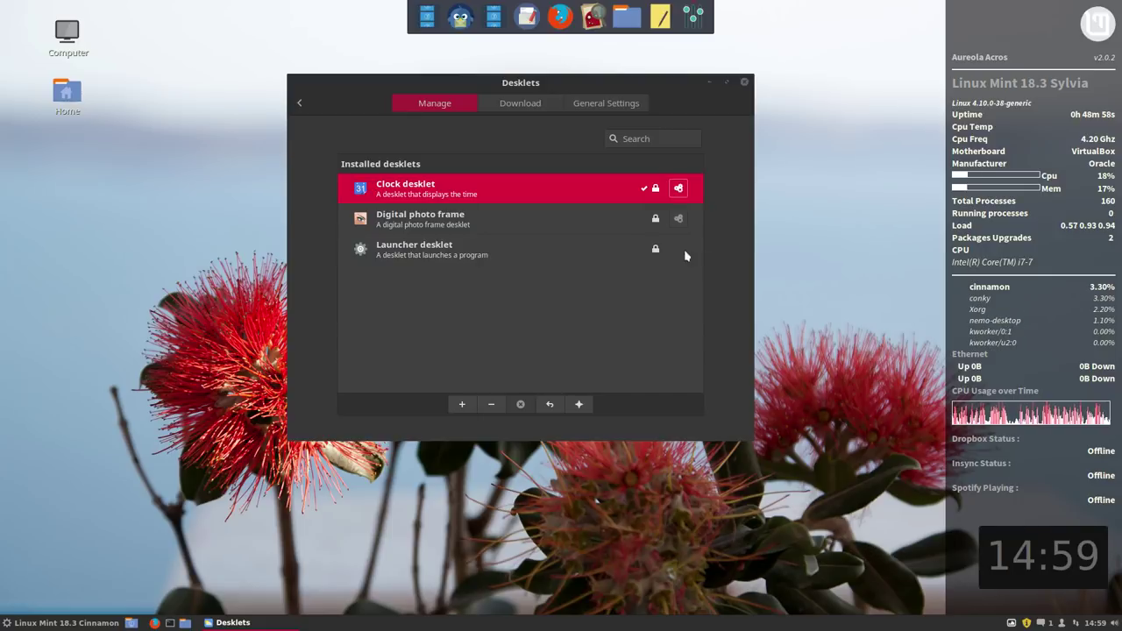
Look at the photo frame and Launcher desklets, try the failing desklet download, then view General Settings.
click(480, 226)
click(451, 248)
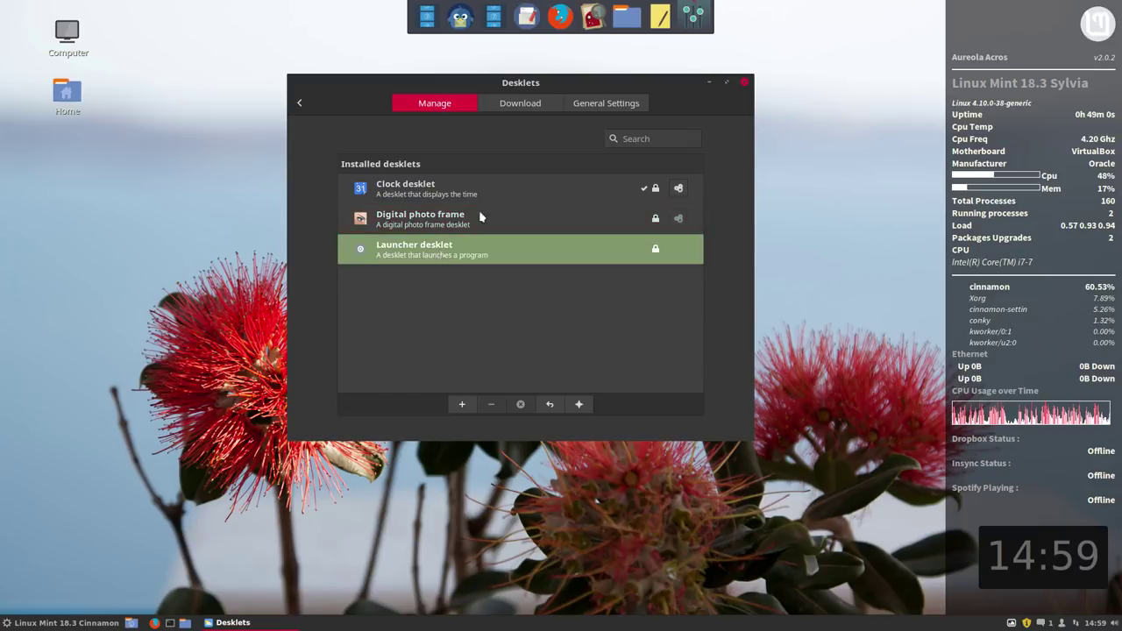
click(516, 104)
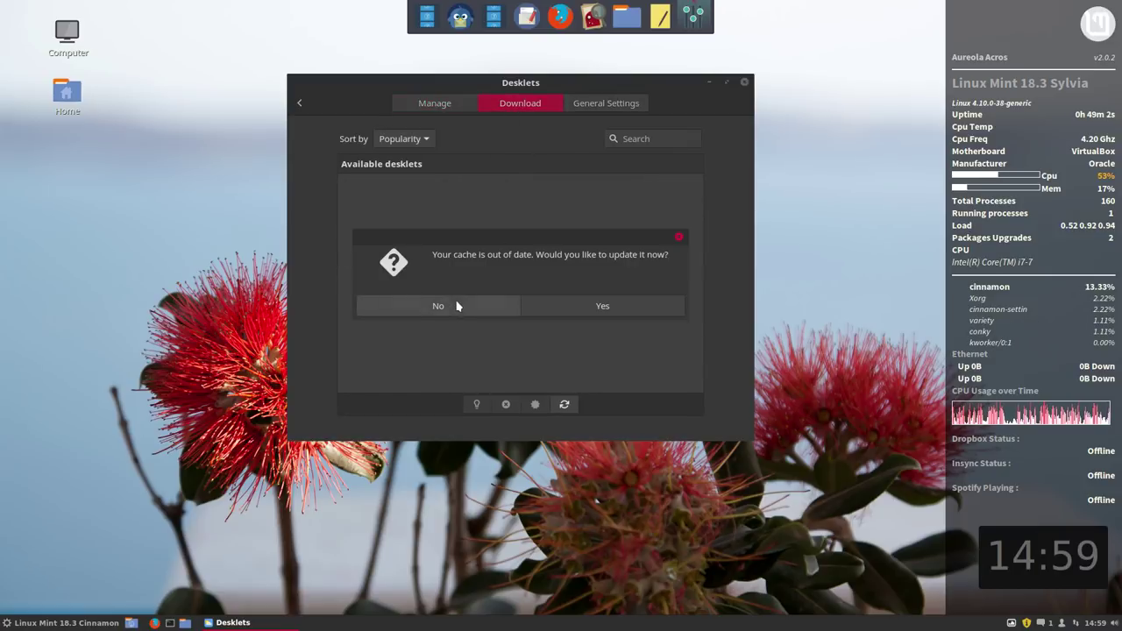
click(581, 313)
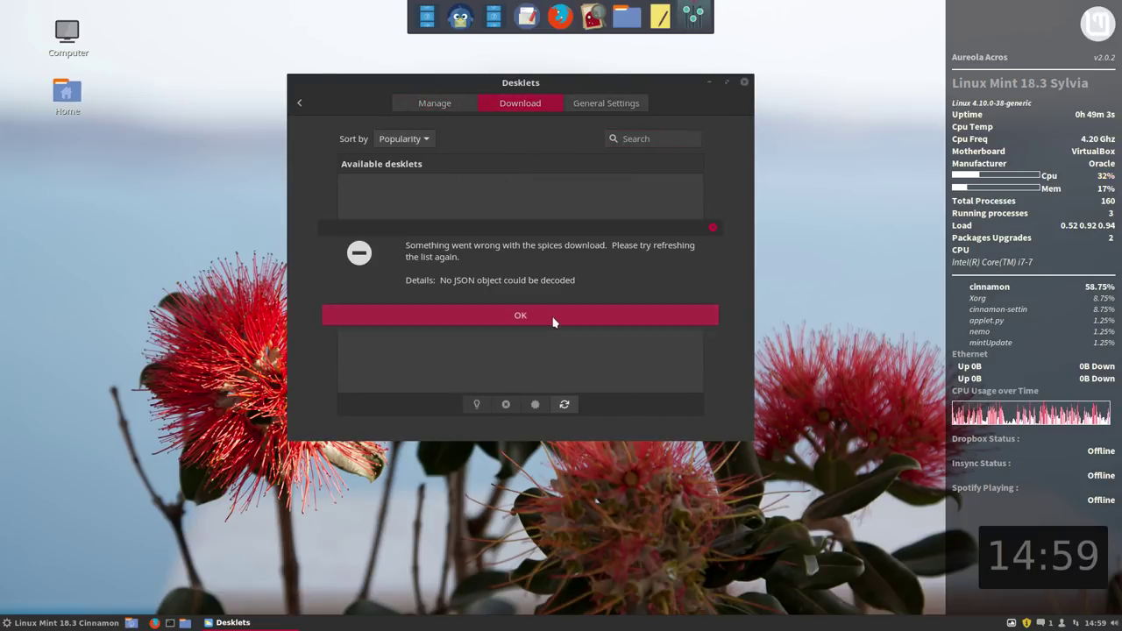
click(551, 317)
click(593, 106)
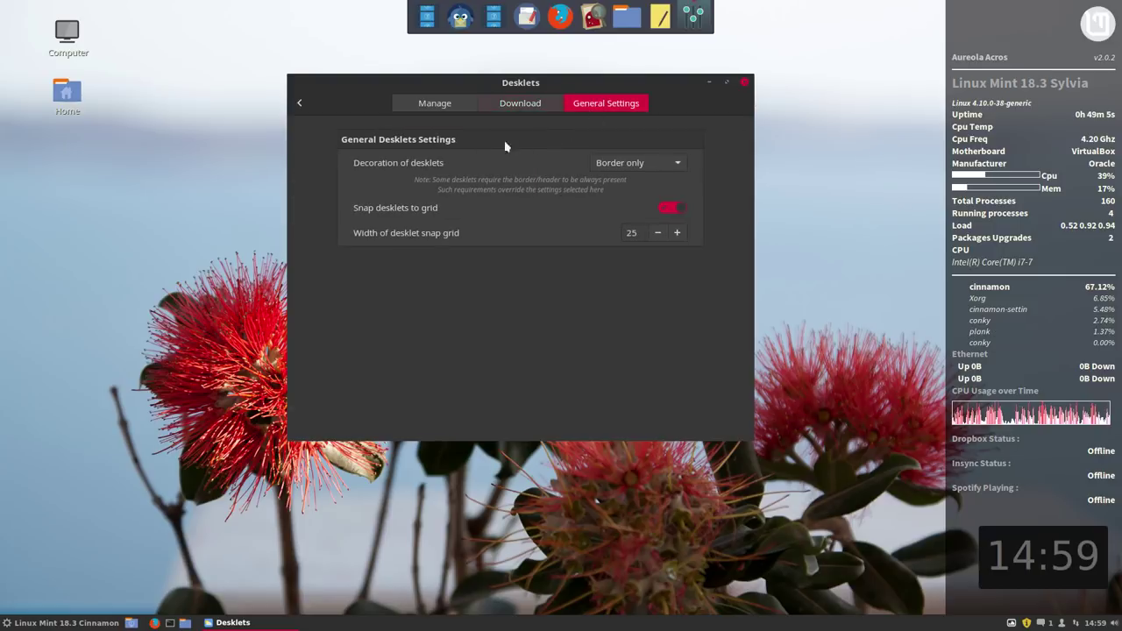
click(297, 102)
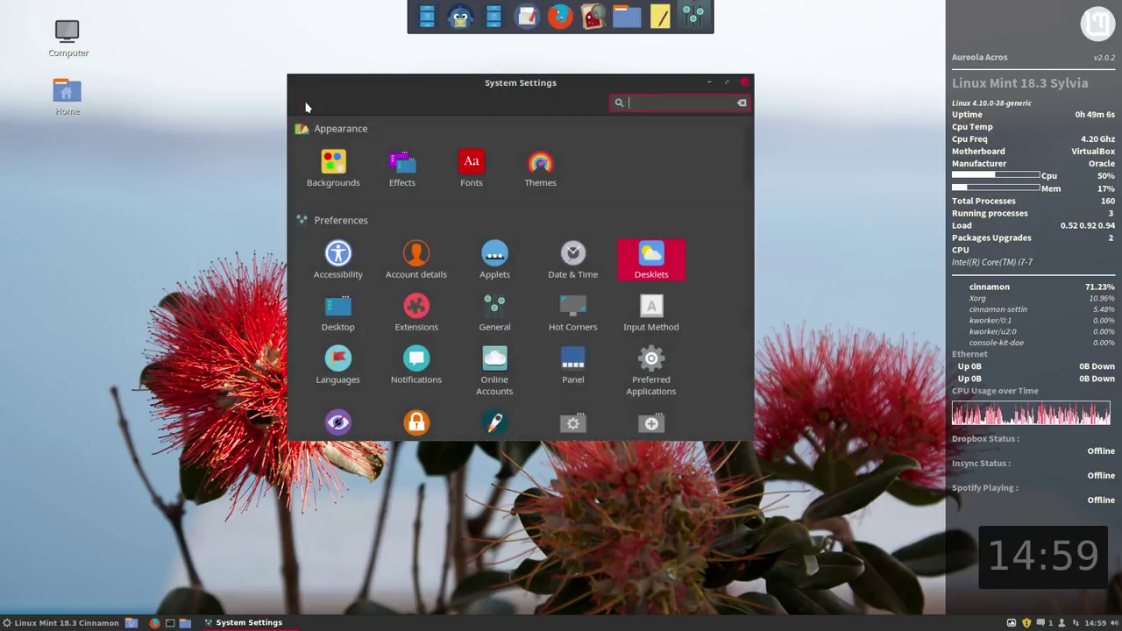
Switch off the Computer, Home and Mounted volumes desktop icons in Desktop settings.
click(336, 314)
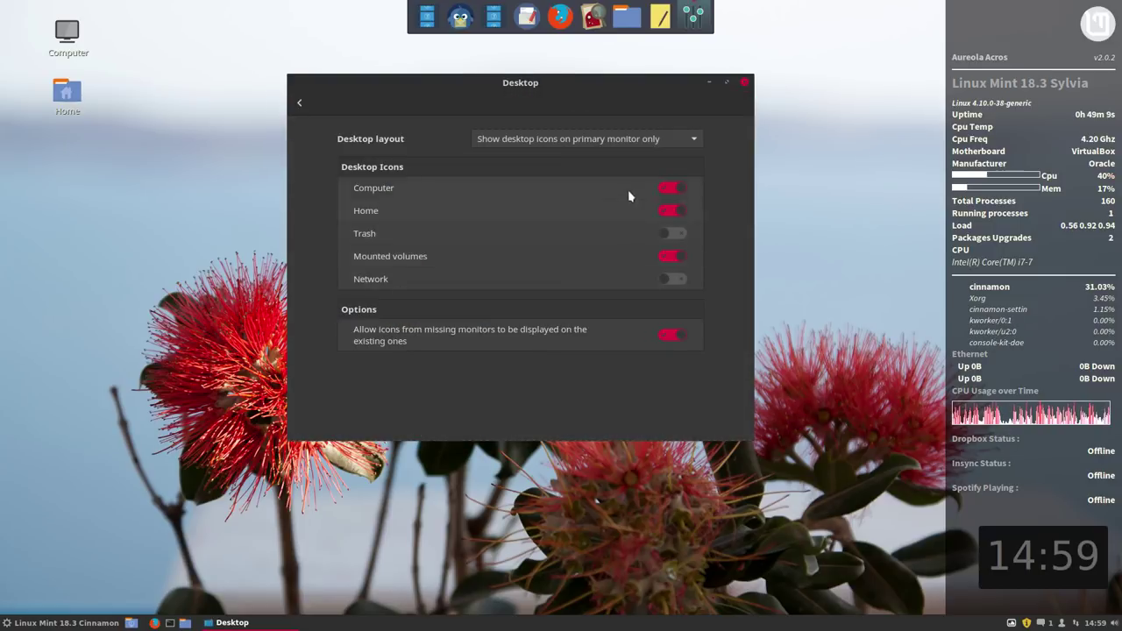
click(669, 187)
click(669, 211)
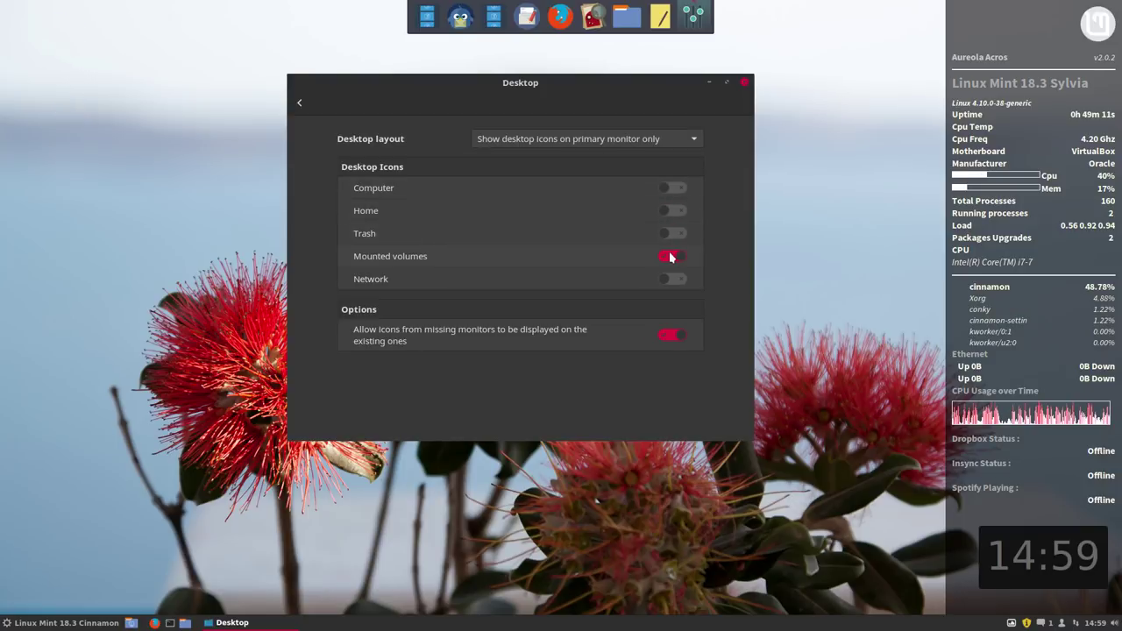
click(670, 256)
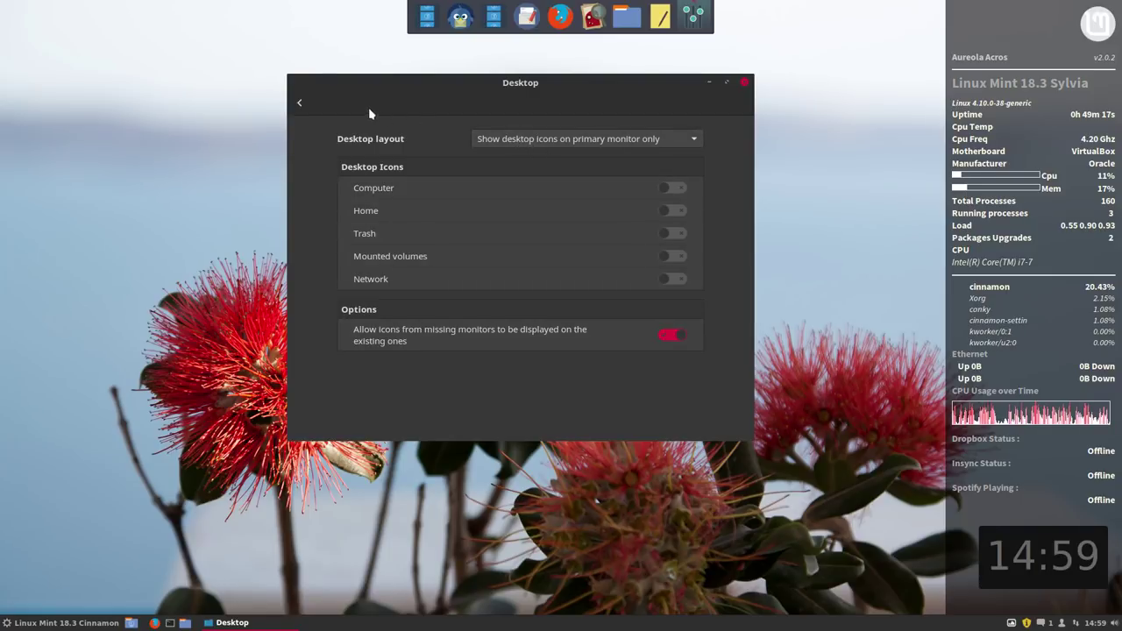
click(298, 103)
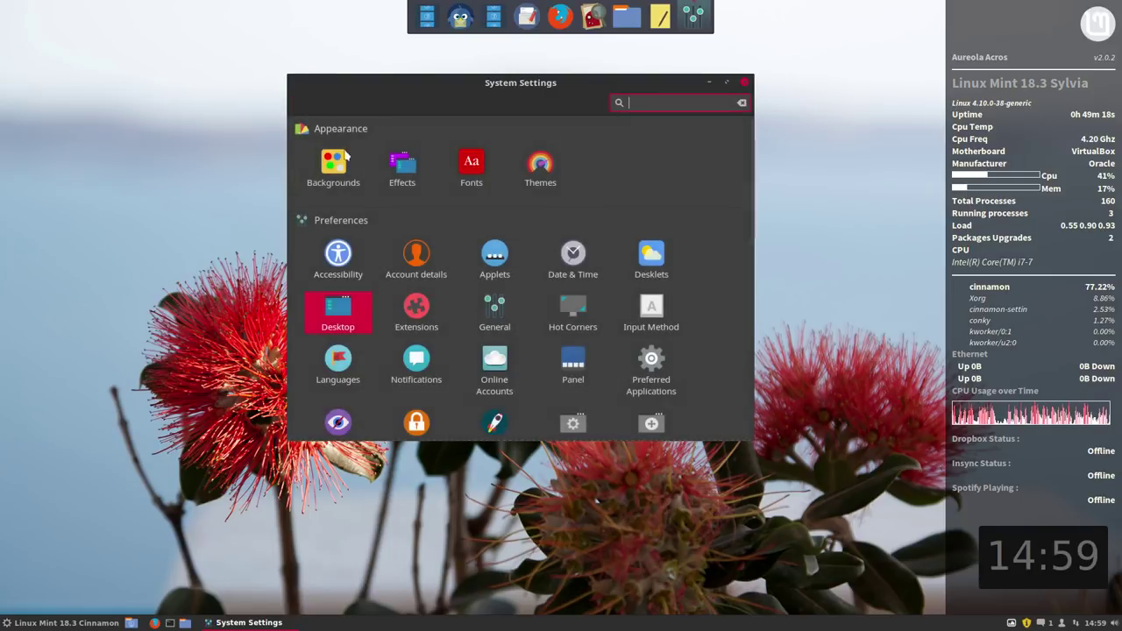
Check downloadable Extensions, accept the cache update, dismiss the error and return to the overview.
click(414, 317)
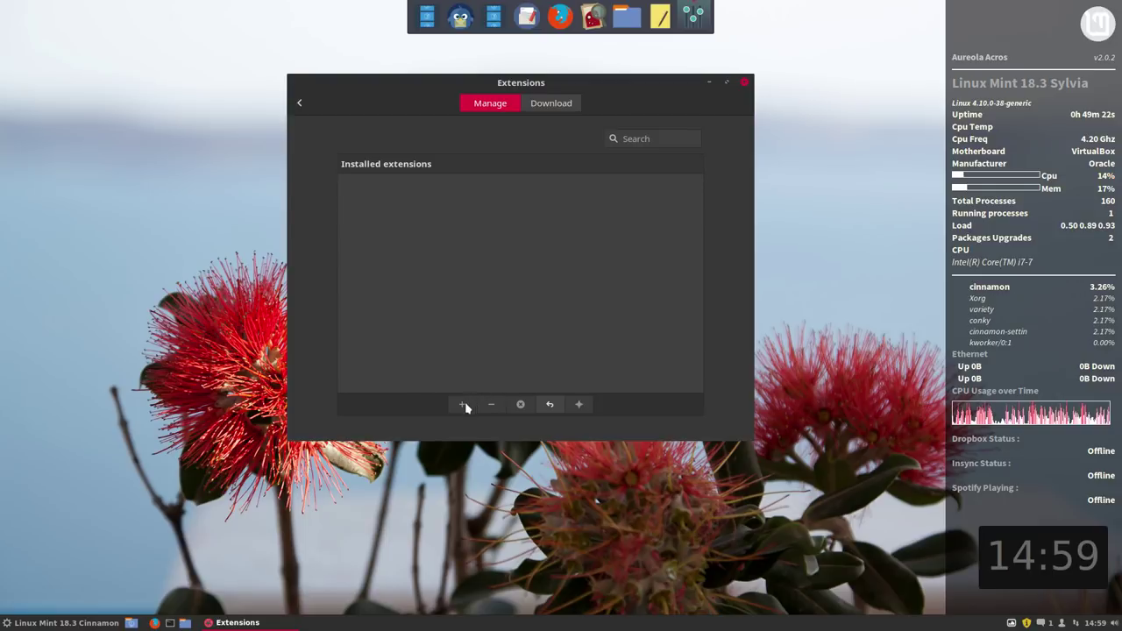
click(551, 103)
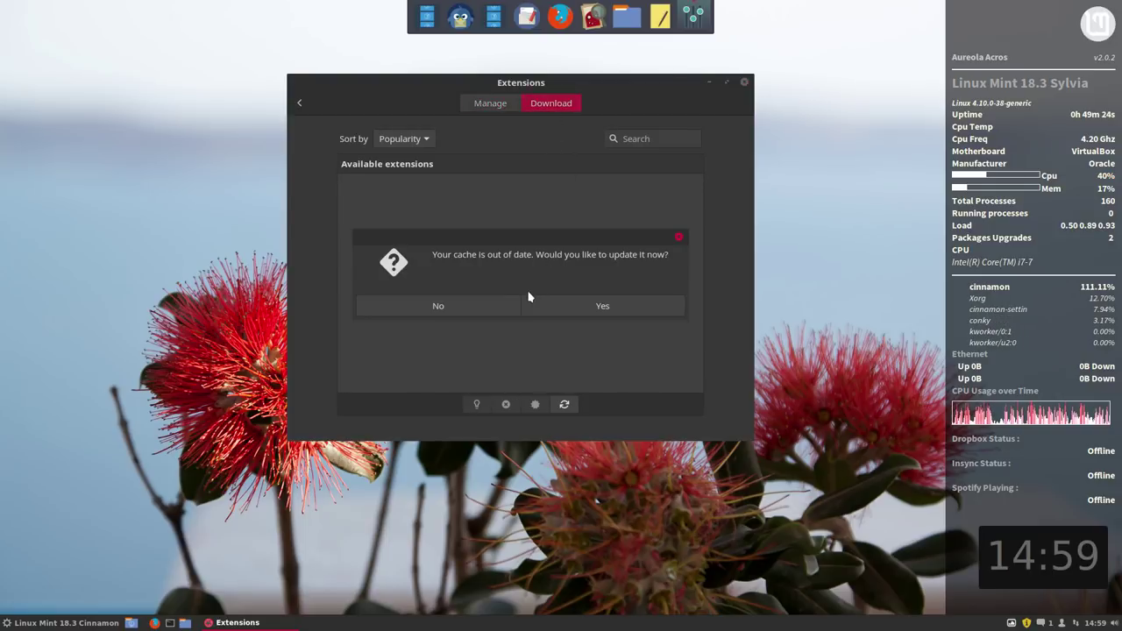
click(585, 303)
click(518, 317)
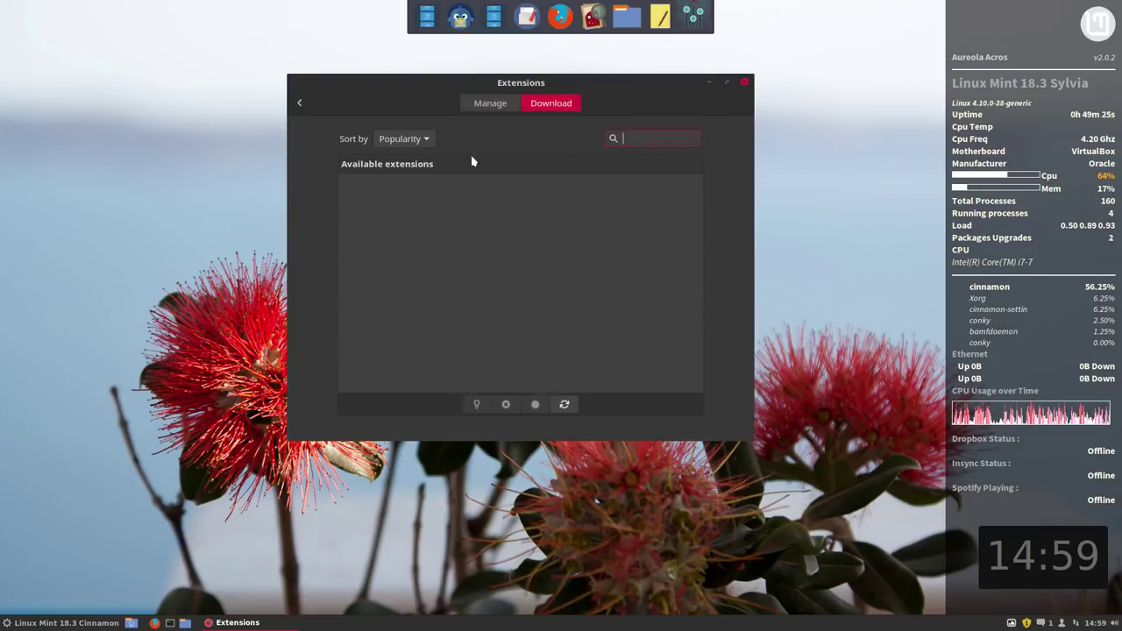
click(298, 104)
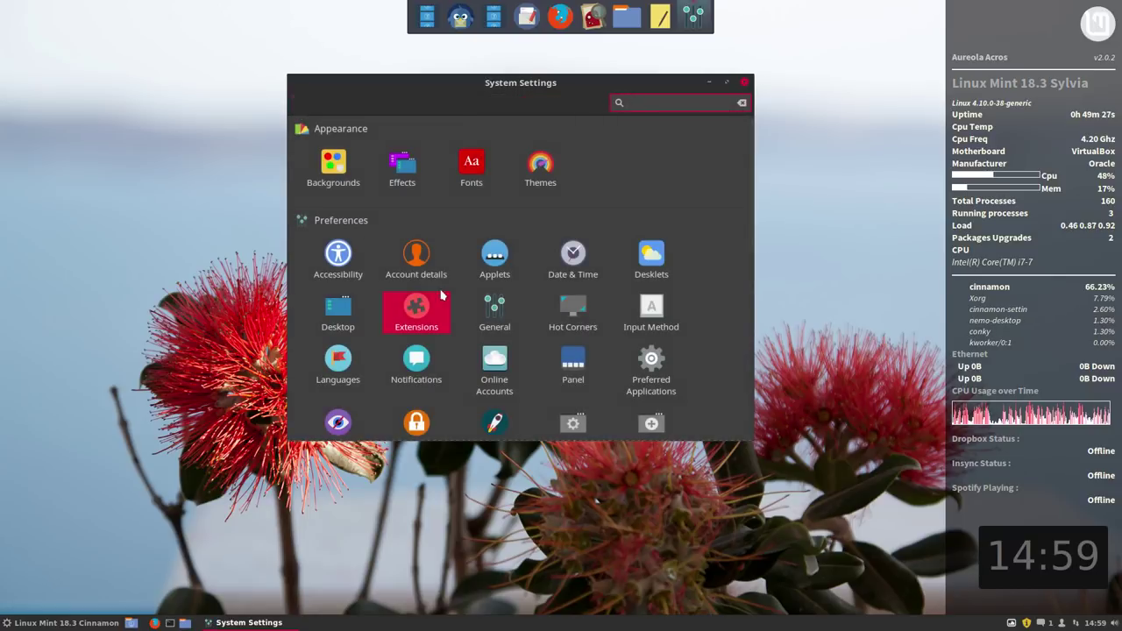
click(493, 314)
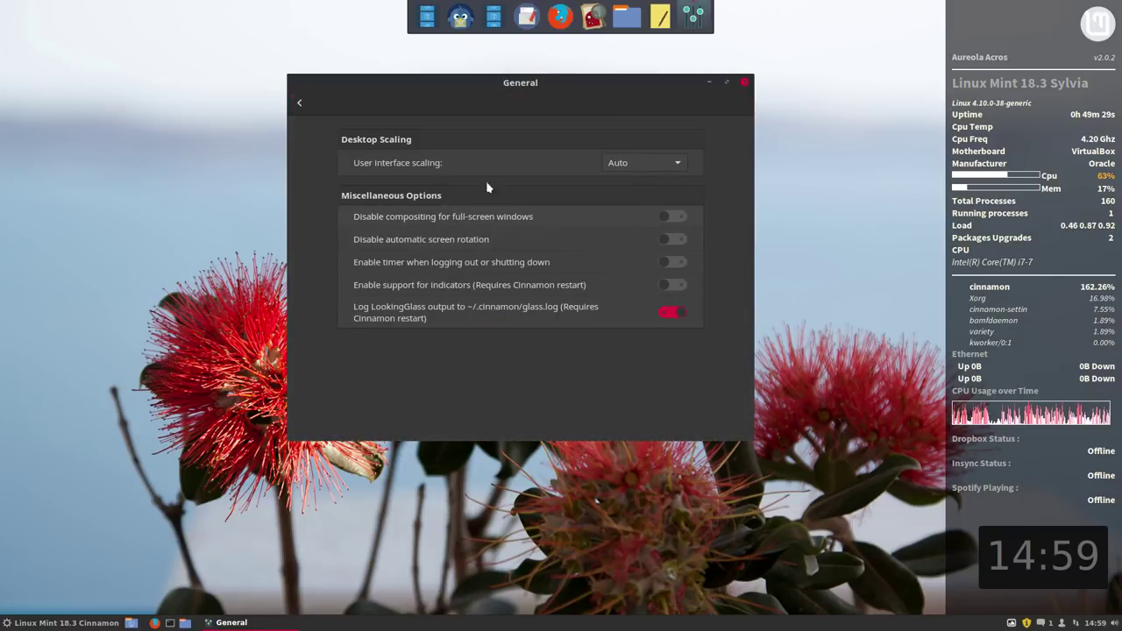
click(300, 104)
click(578, 313)
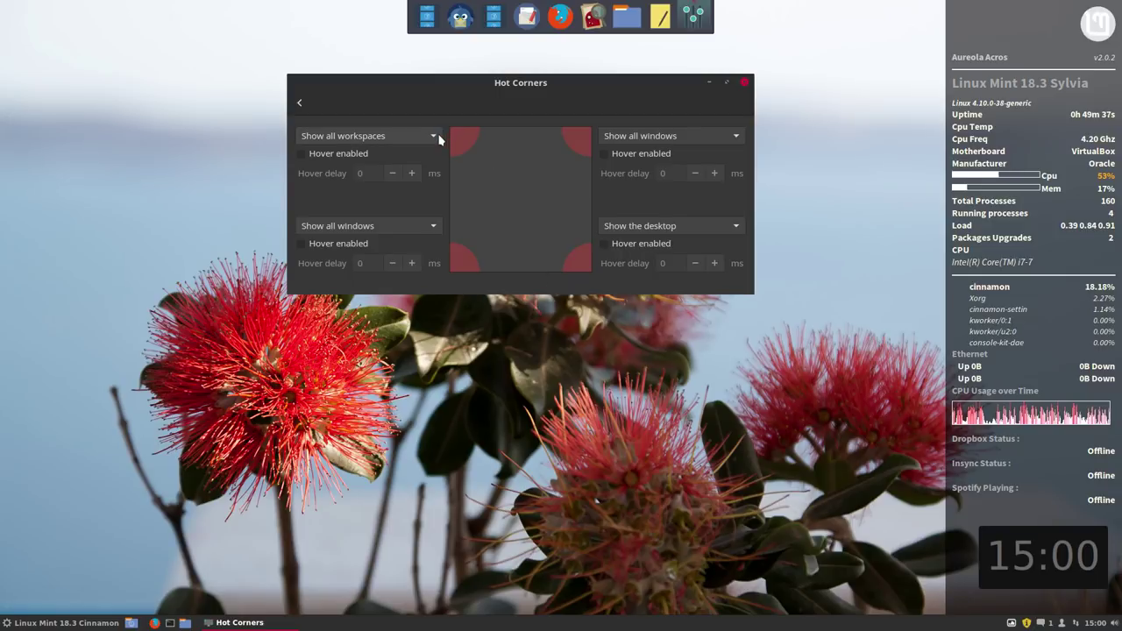
click(300, 104)
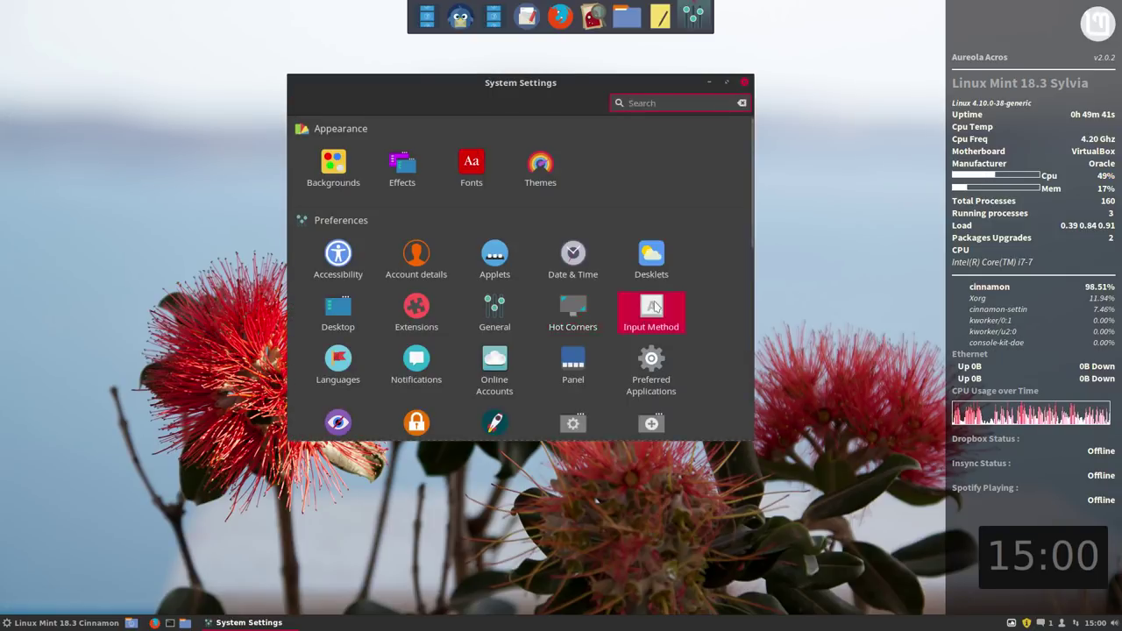
click(651, 309)
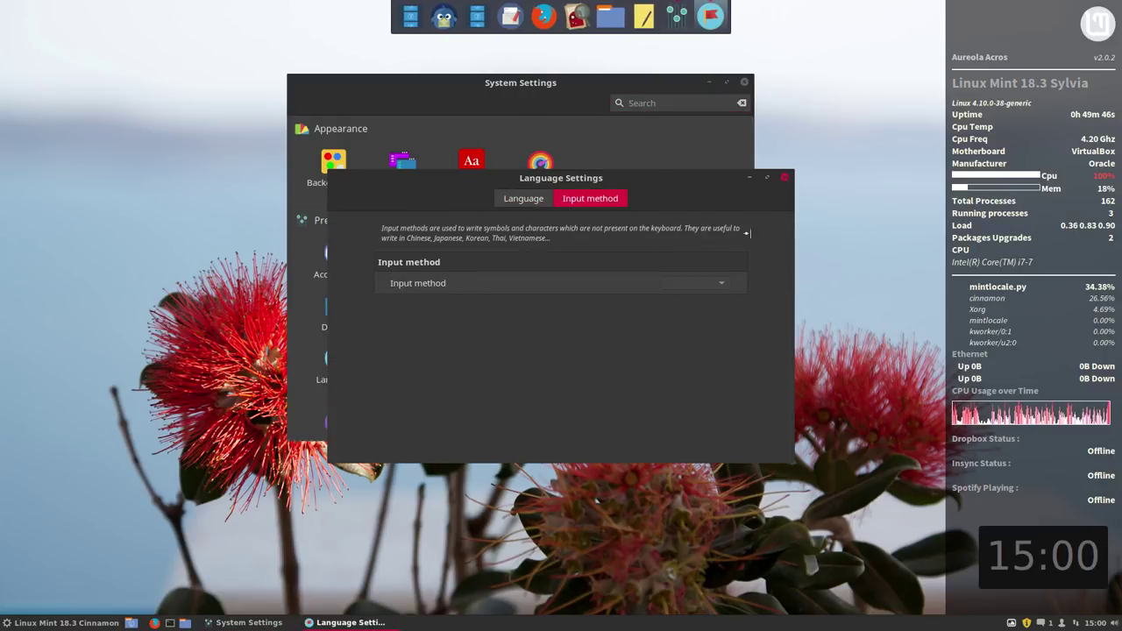
click(785, 178)
click(340, 360)
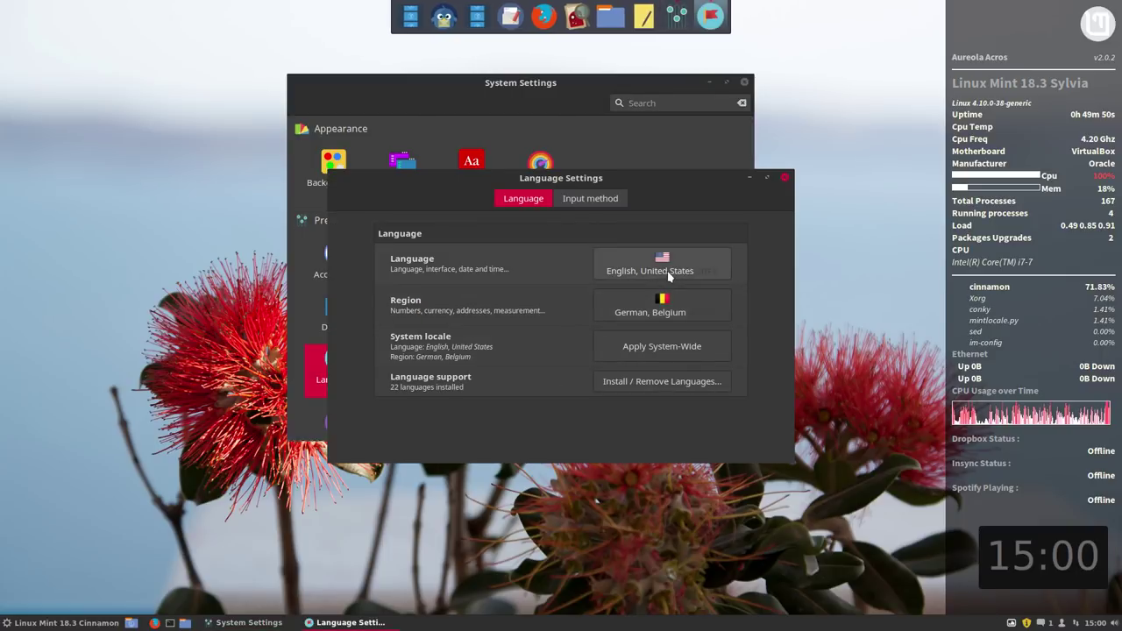
Apply English (United States) with German (Belgium) region system-wide and close Language Settings.
click(652, 349)
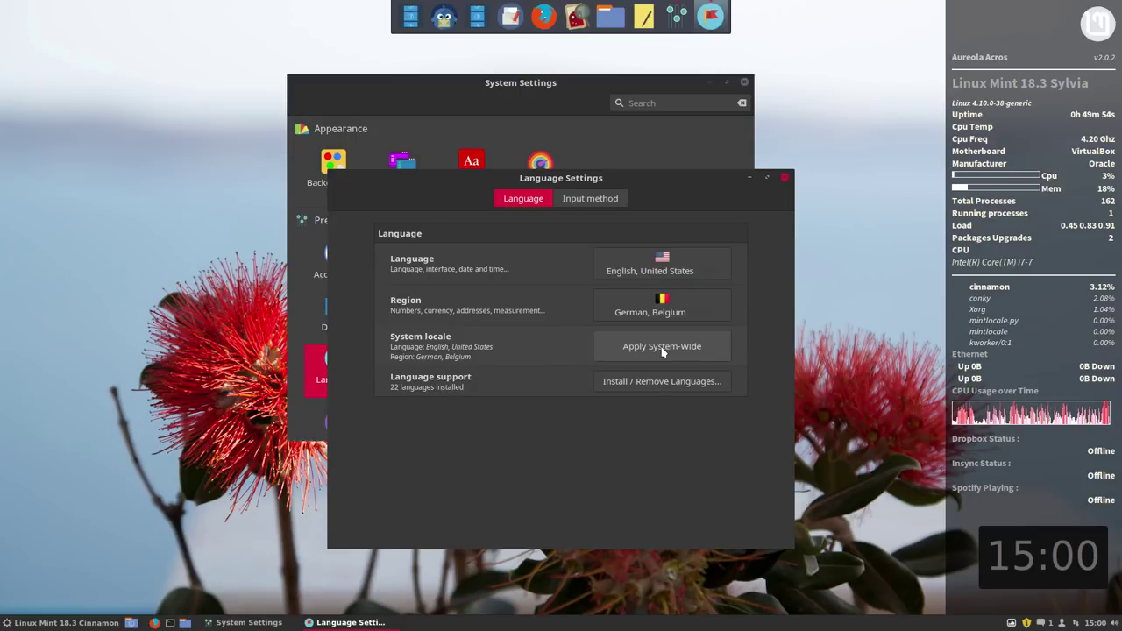
click(1095, 623)
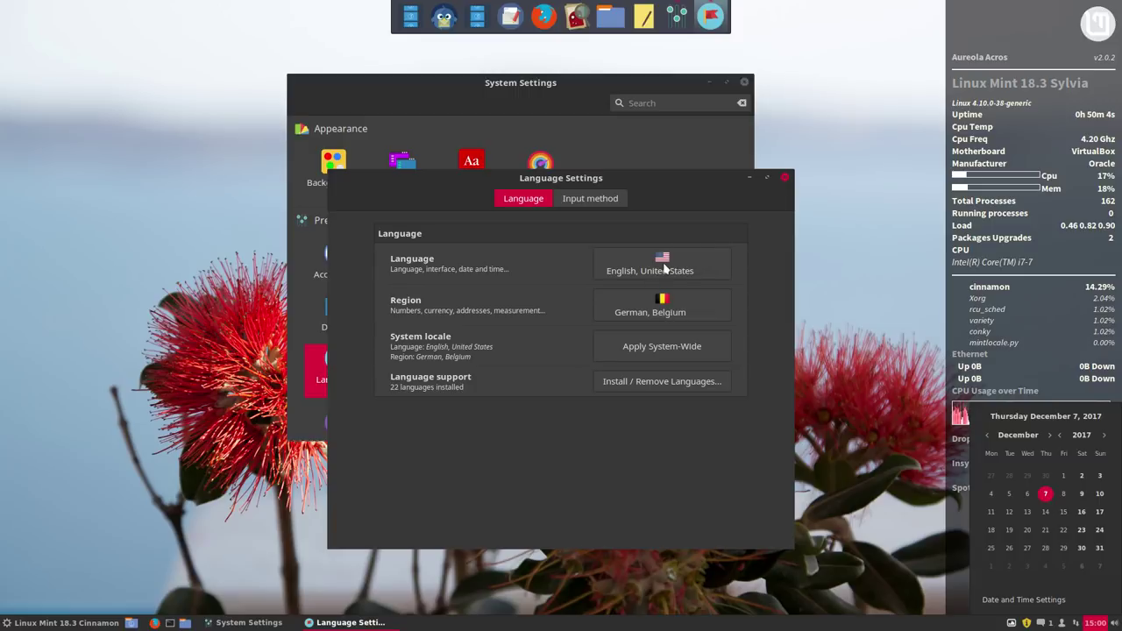
click(661, 316)
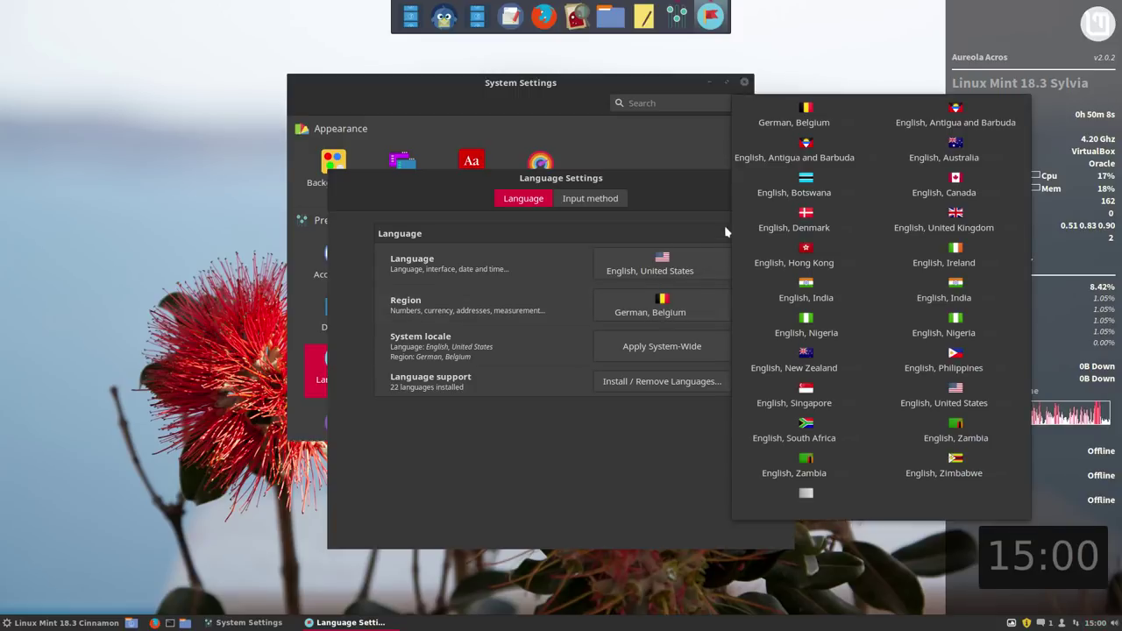
click(682, 230)
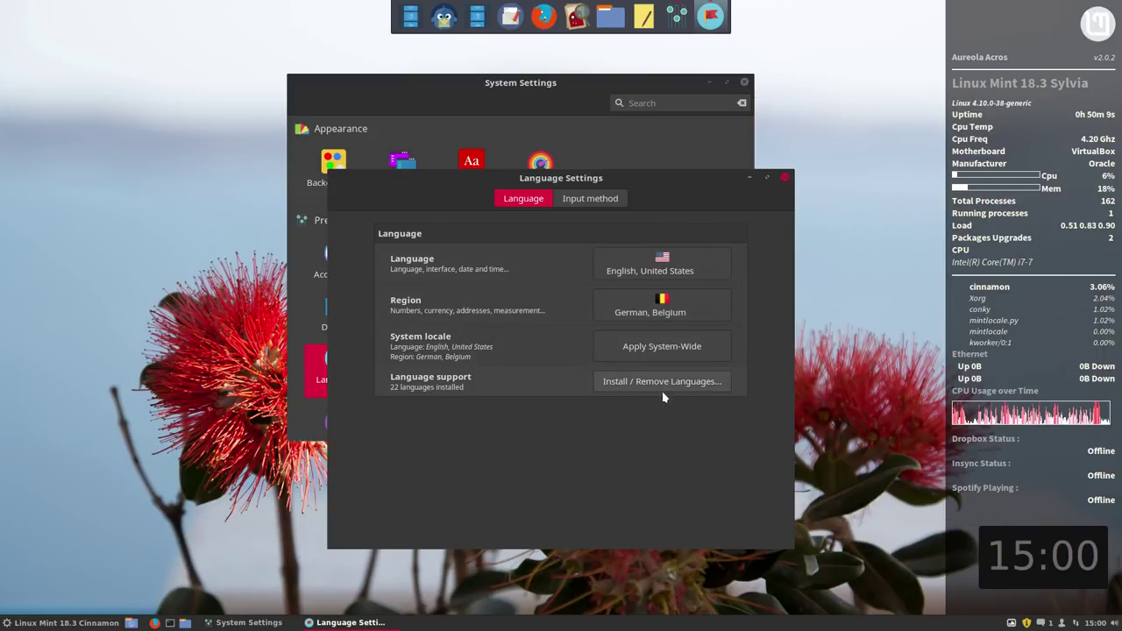
click(785, 180)
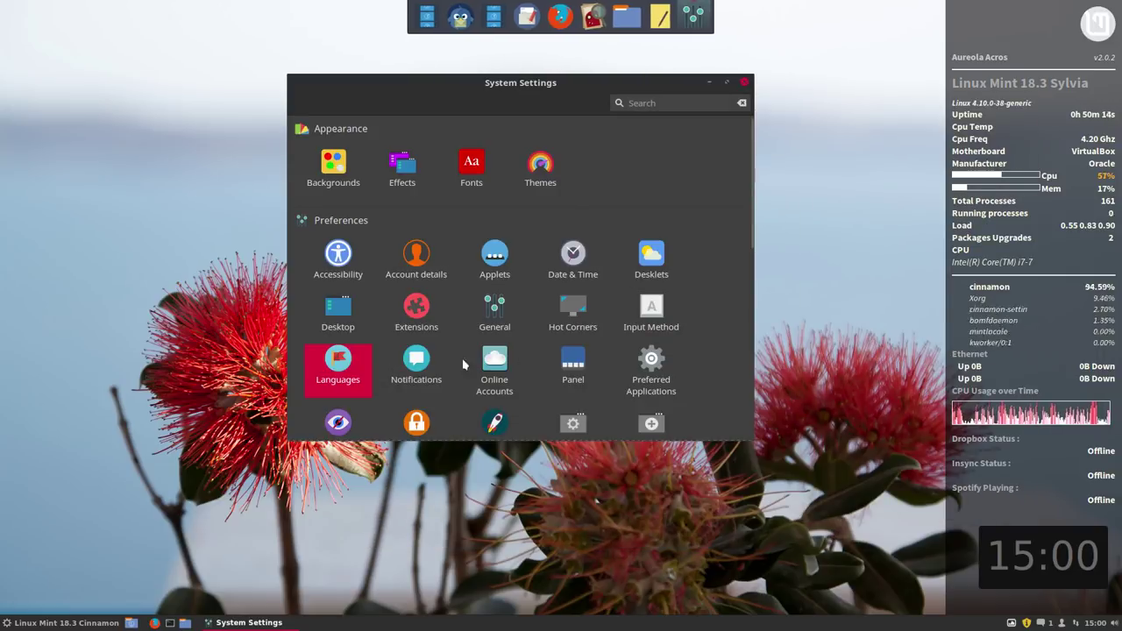
click(426, 367)
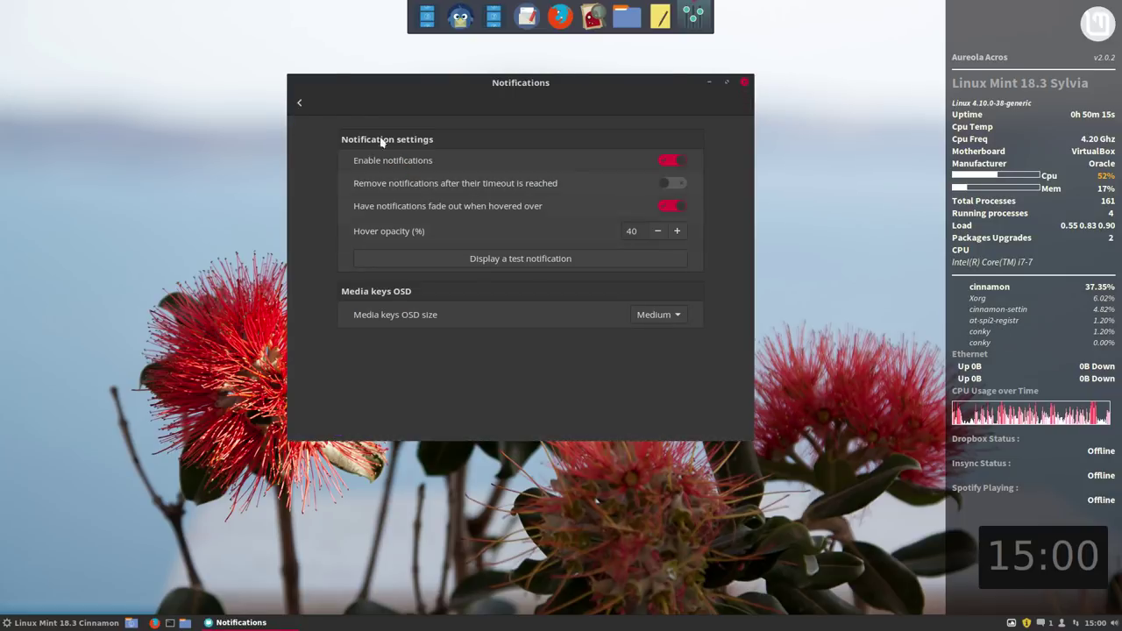
click(302, 104)
click(493, 357)
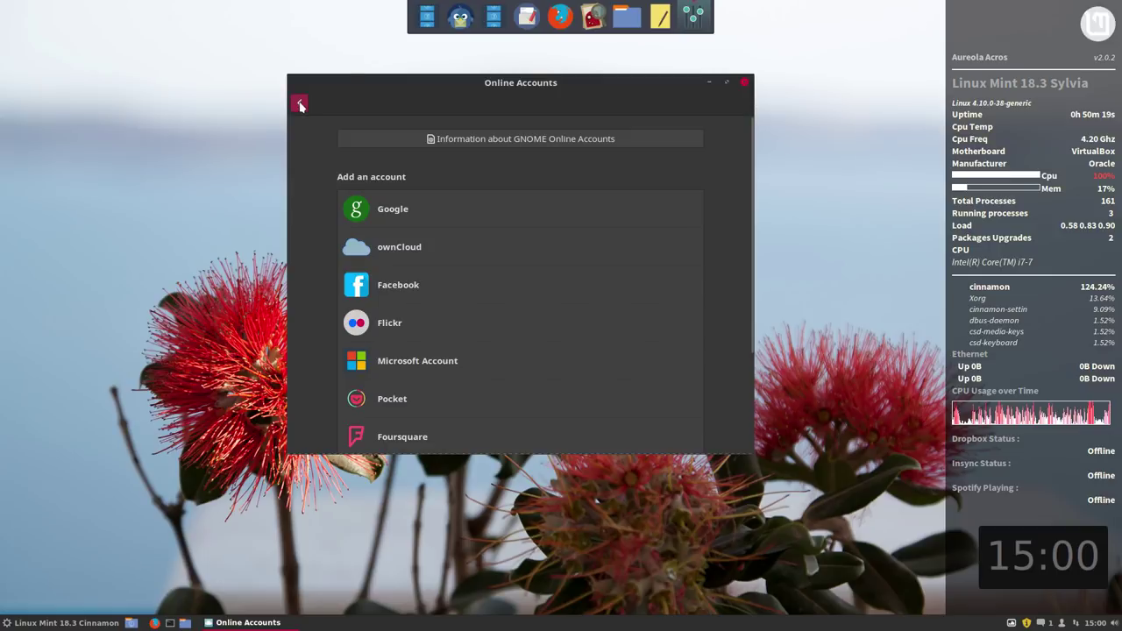
click(299, 103)
click(494, 363)
scroll(493, 366, down, 1)
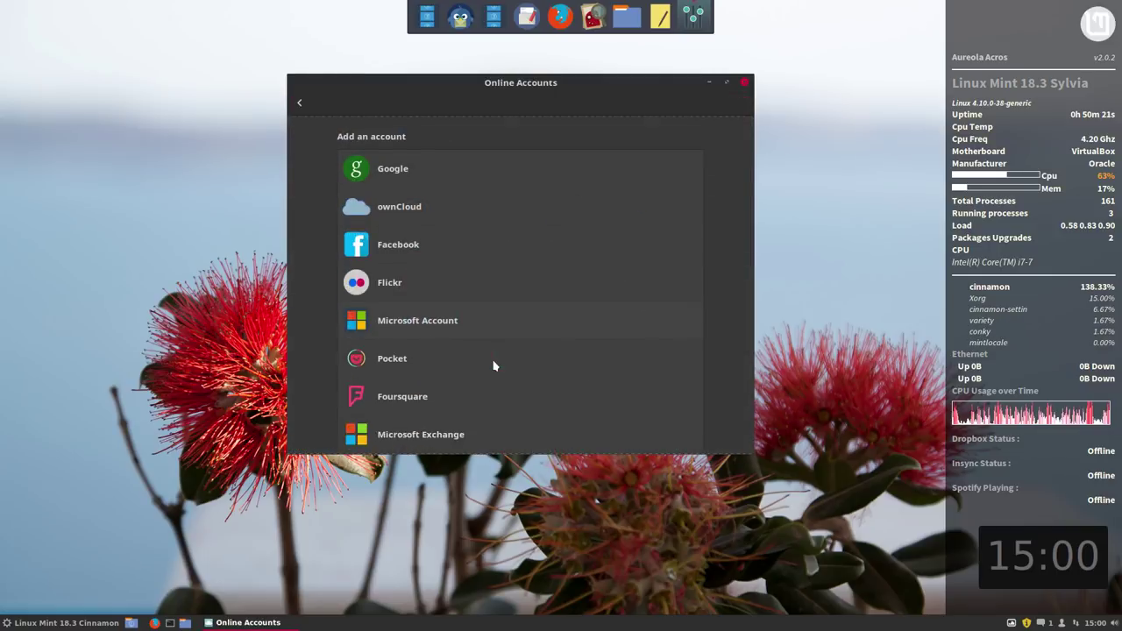
scroll(493, 367, down, 1)
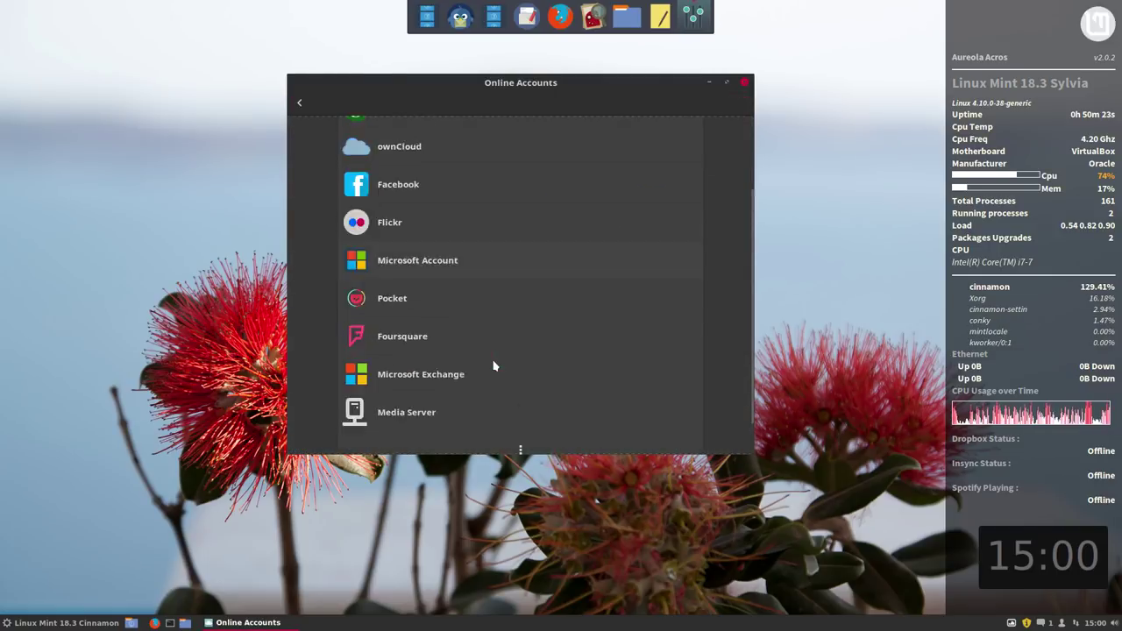
scroll(494, 366, up, 3)
click(299, 103)
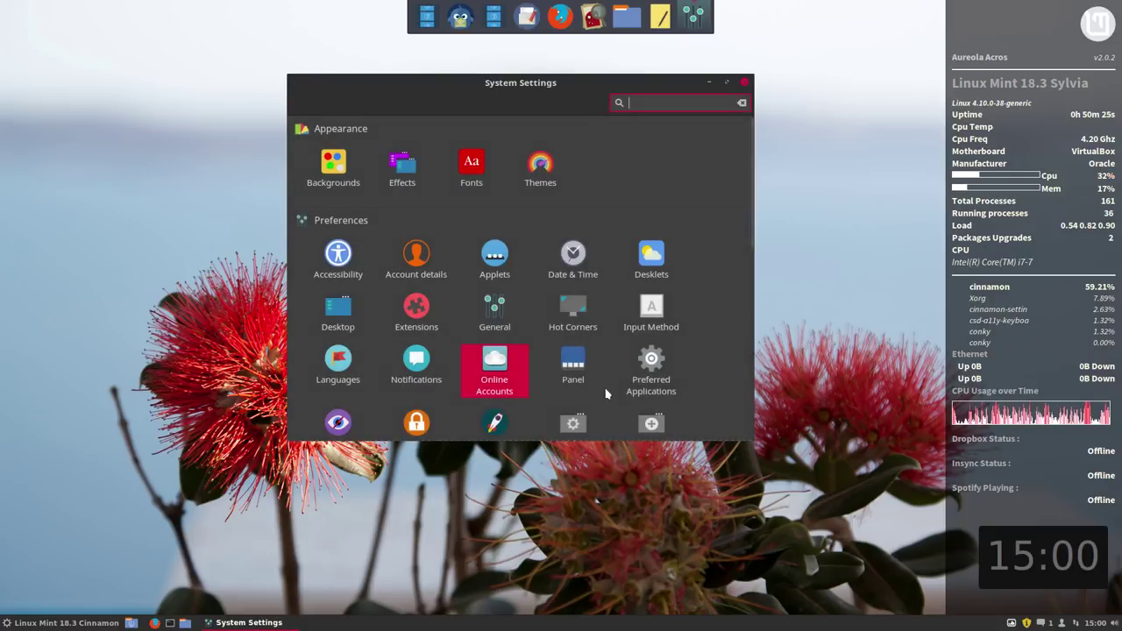
click(574, 363)
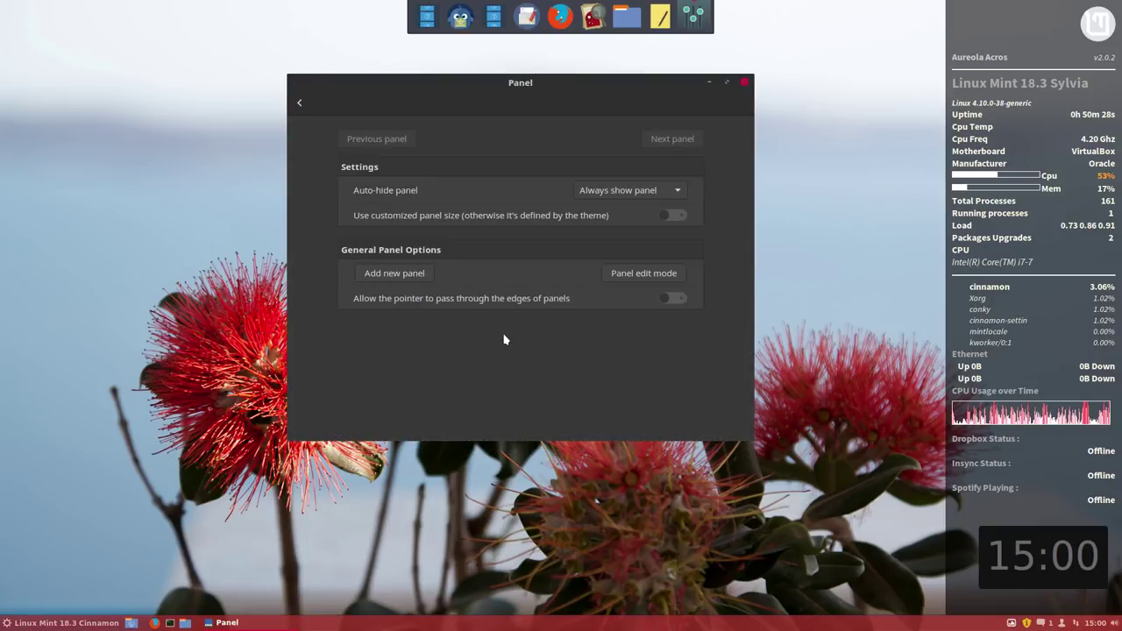
click(672, 194)
click(349, 137)
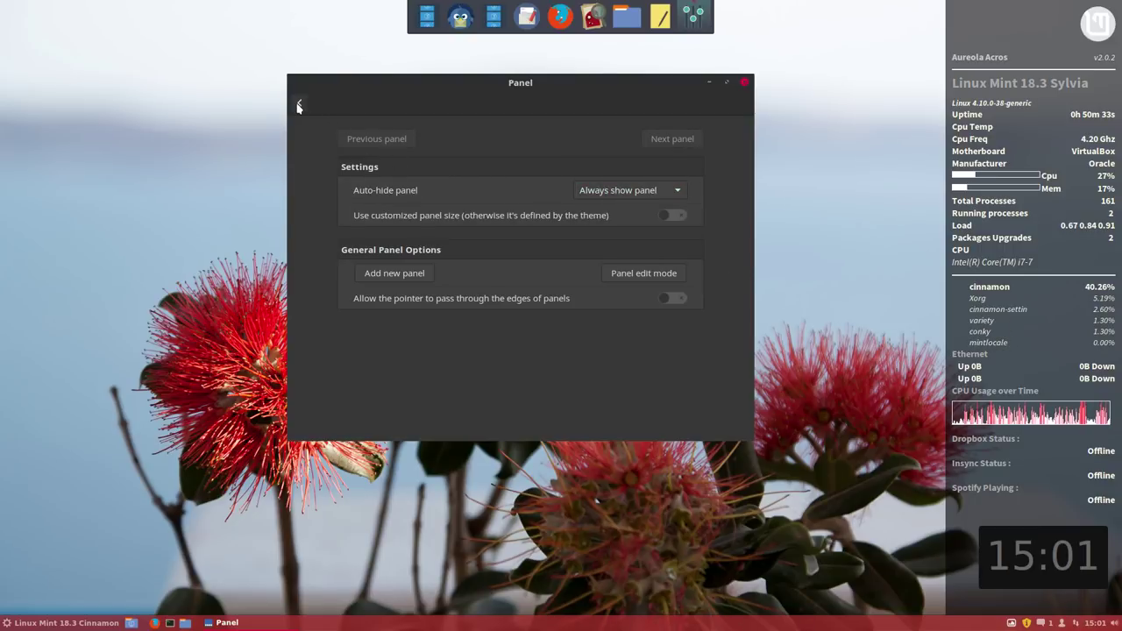
click(298, 105)
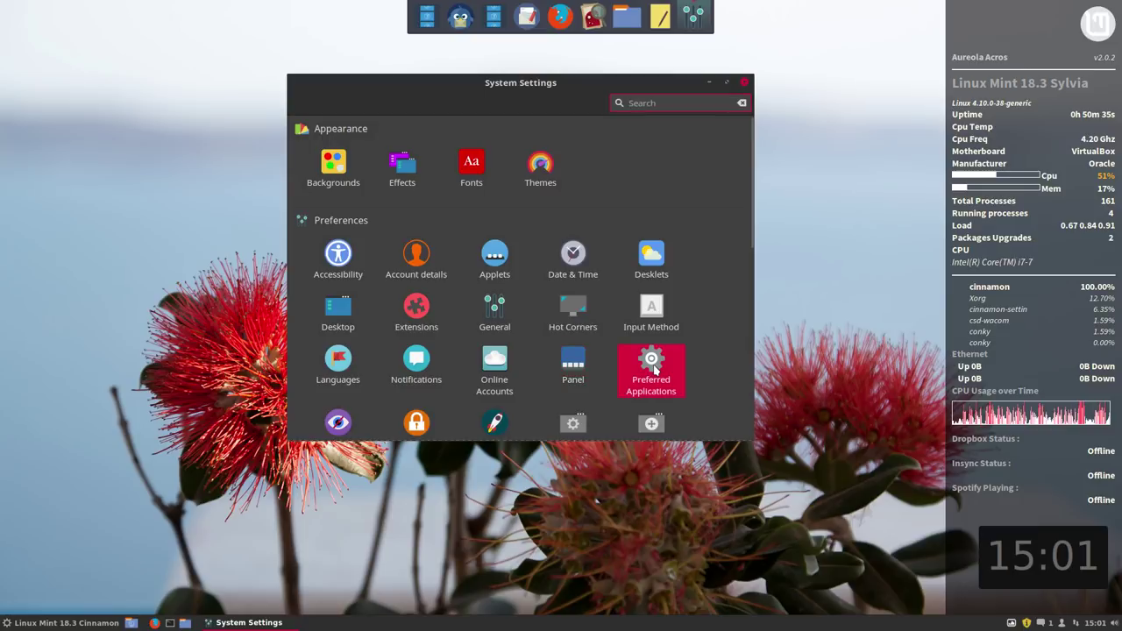
click(654, 368)
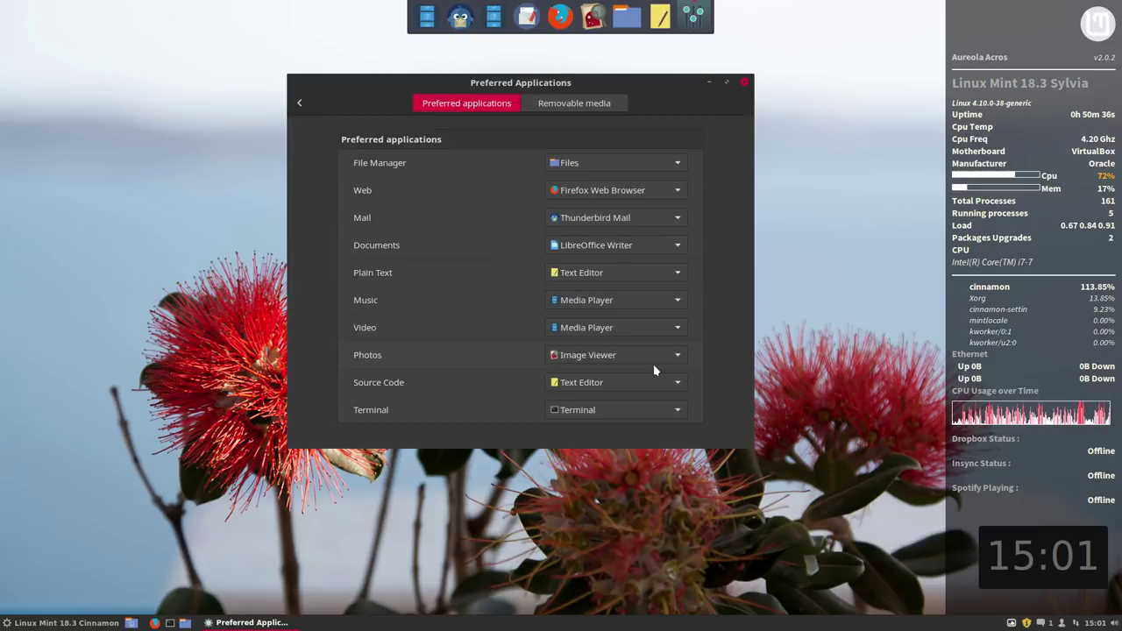
Make Vivaldi the web browser and Sublime Text the plain-text editor, keeping Files and Thunderbird.
click(577, 165)
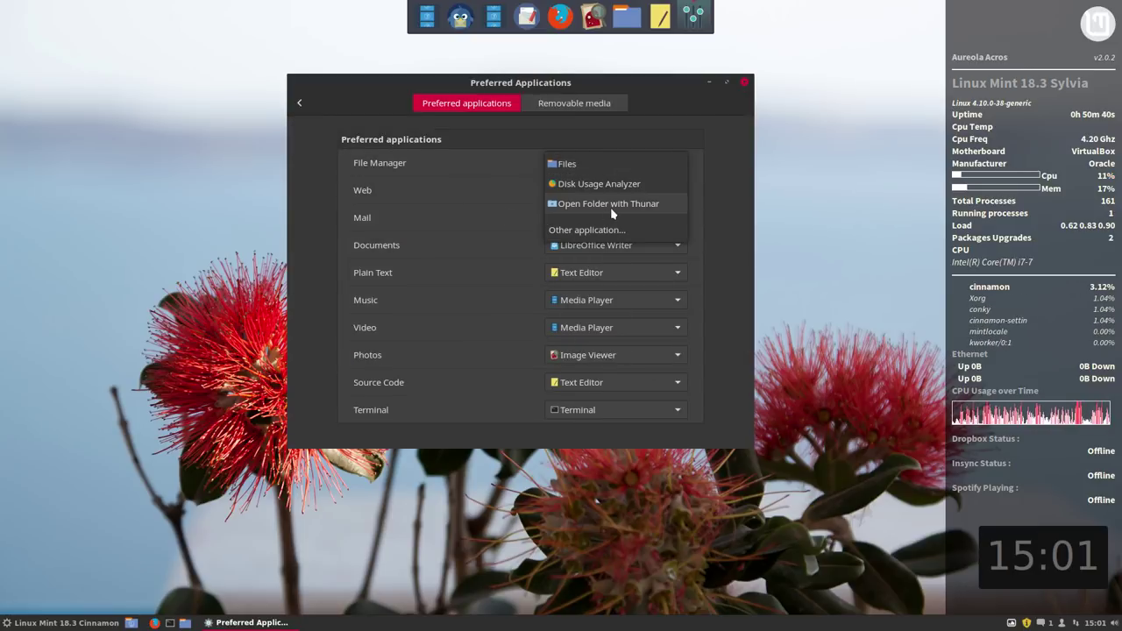
click(465, 210)
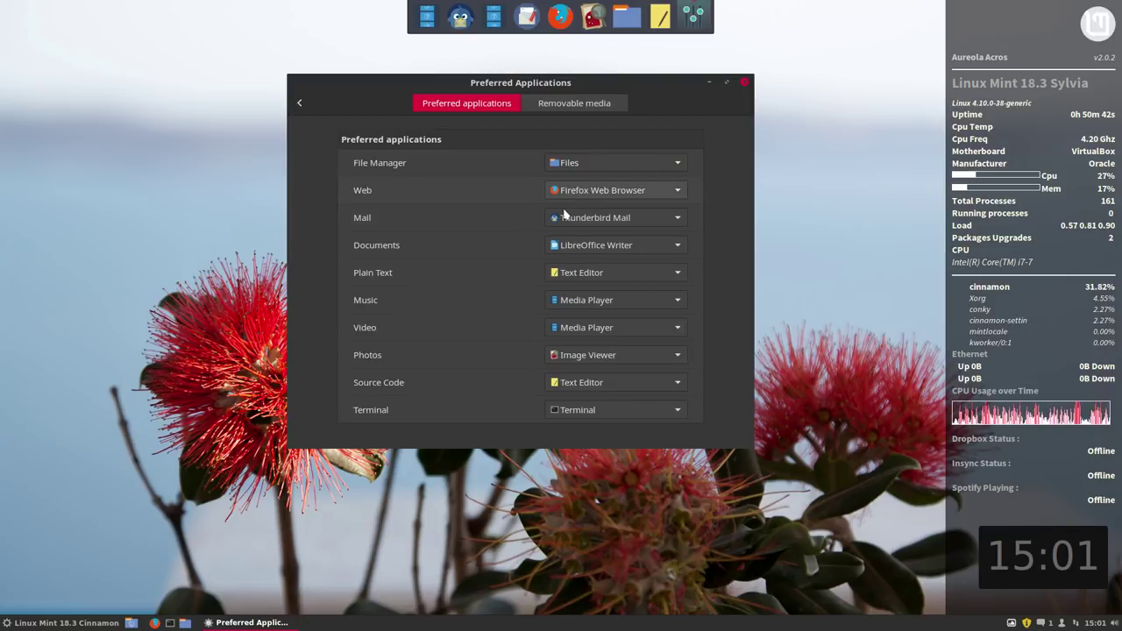
click(583, 192)
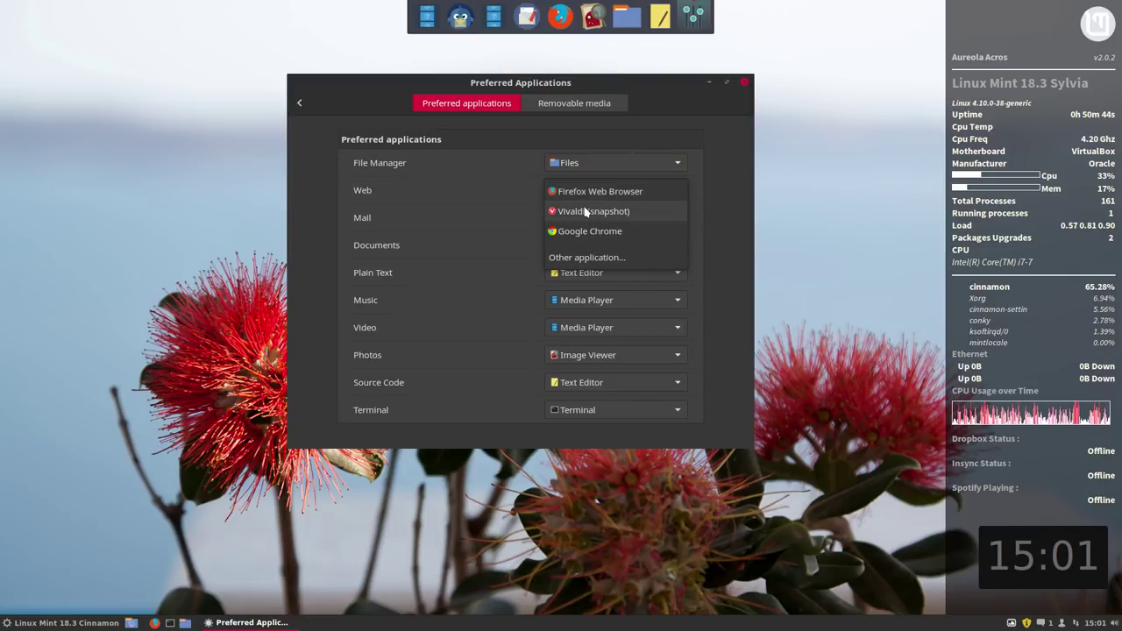
click(585, 212)
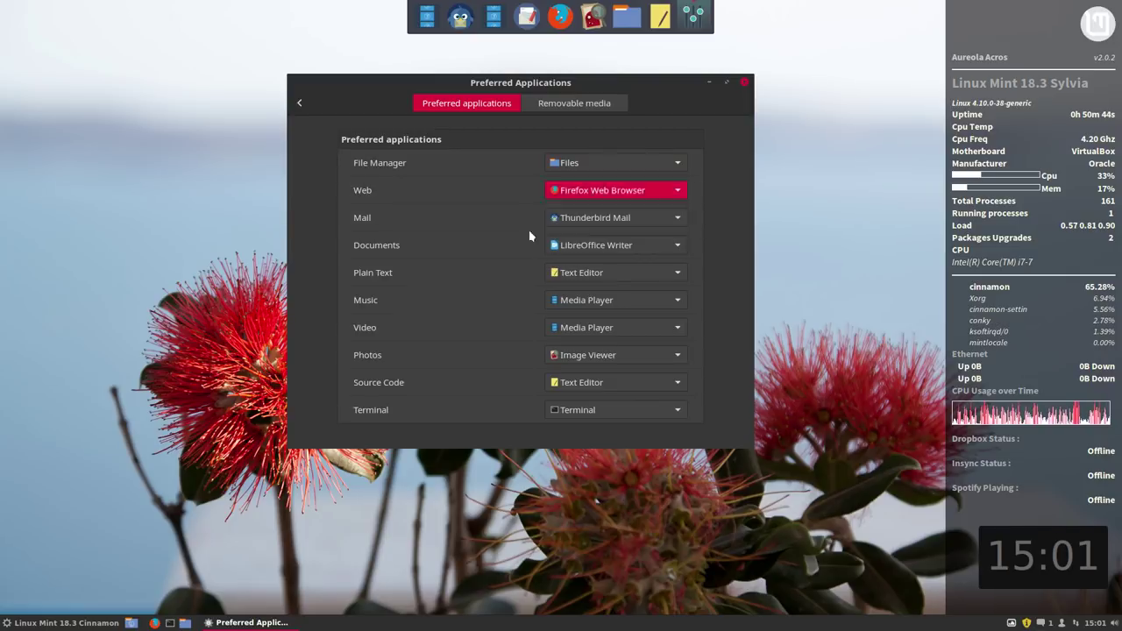
click(595, 220)
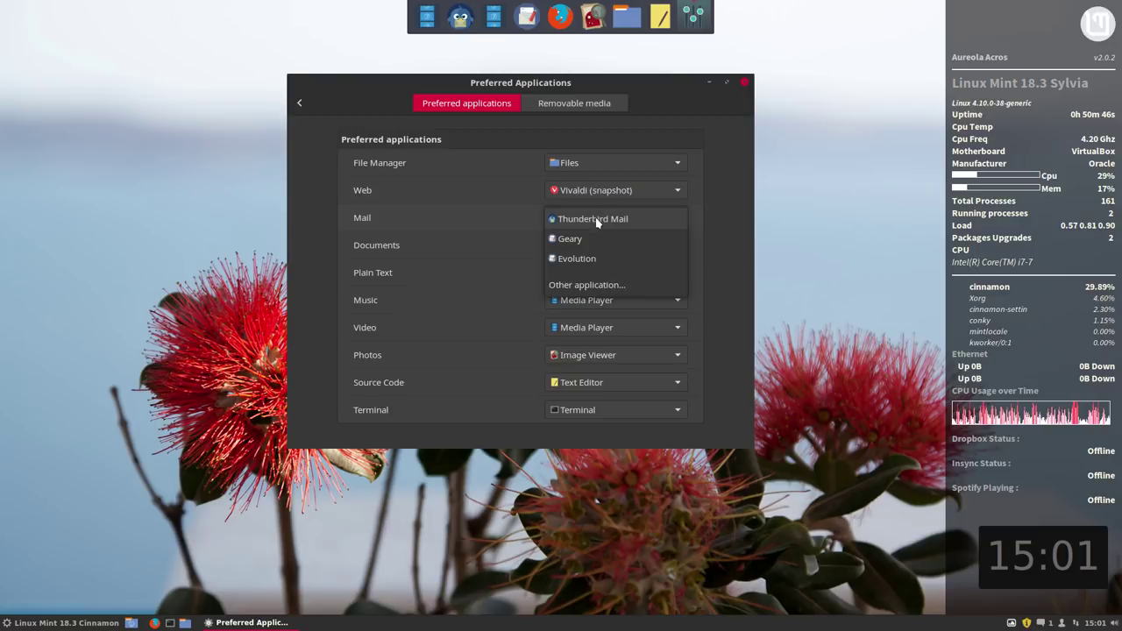
click(528, 284)
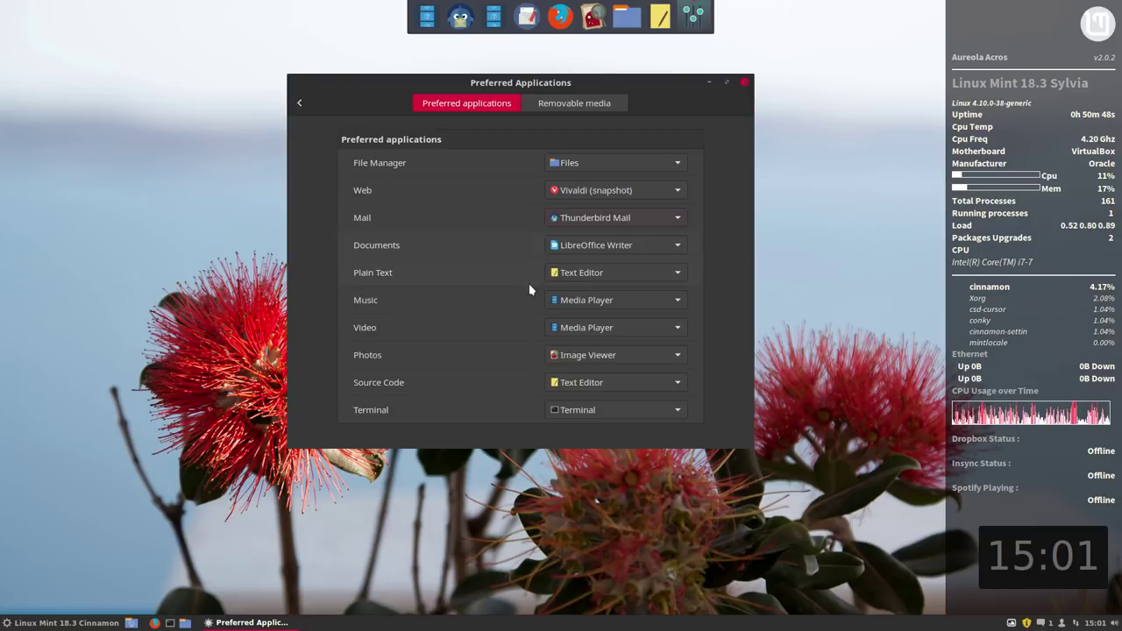
click(589, 274)
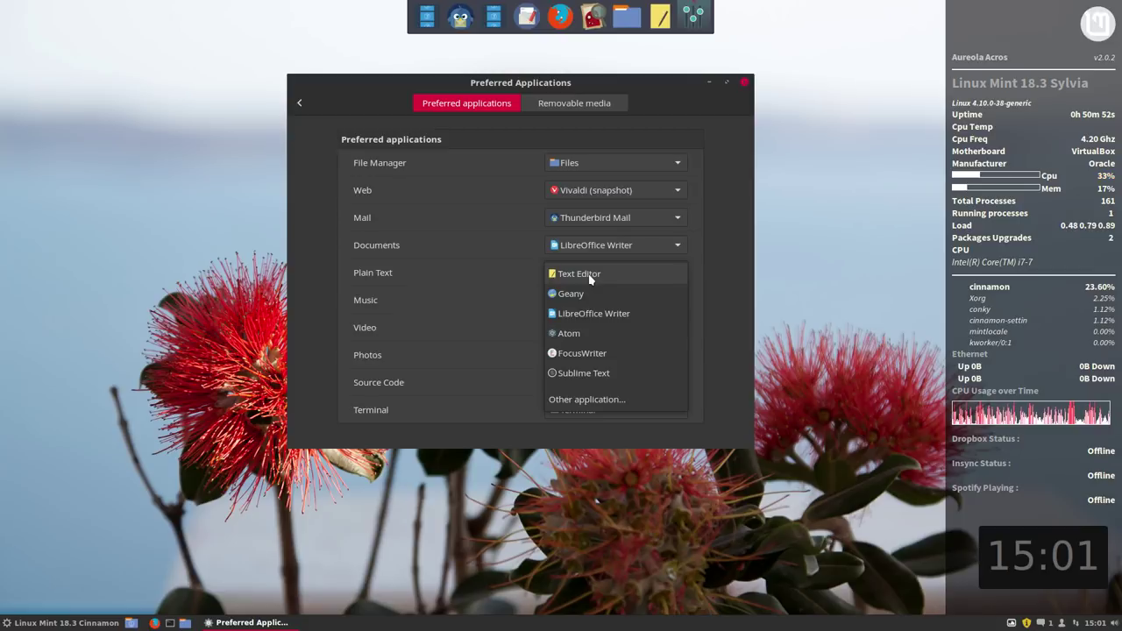
click(590, 373)
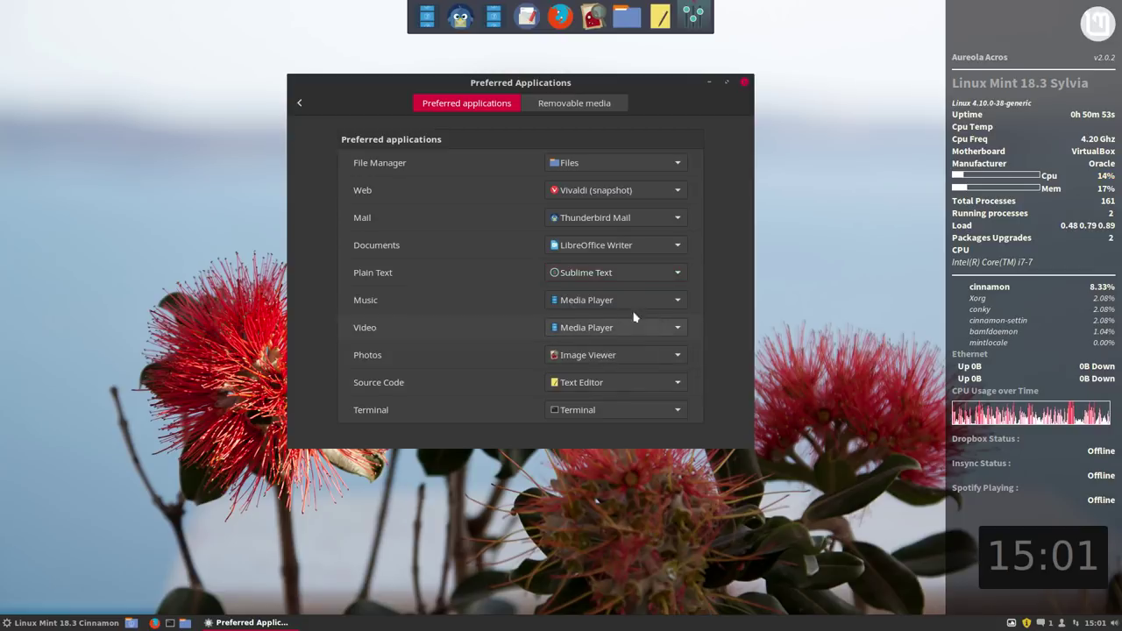
Make VLC the music and video player and Geany the source-code editor, keeping Image Viewer.
click(572, 305)
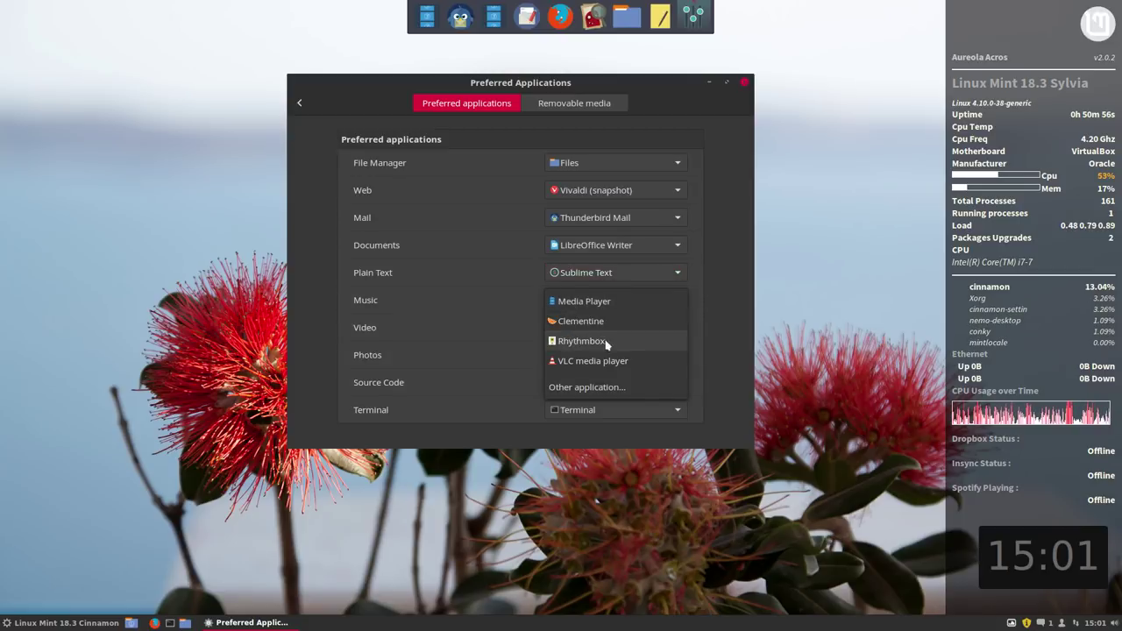
click(599, 371)
click(588, 329)
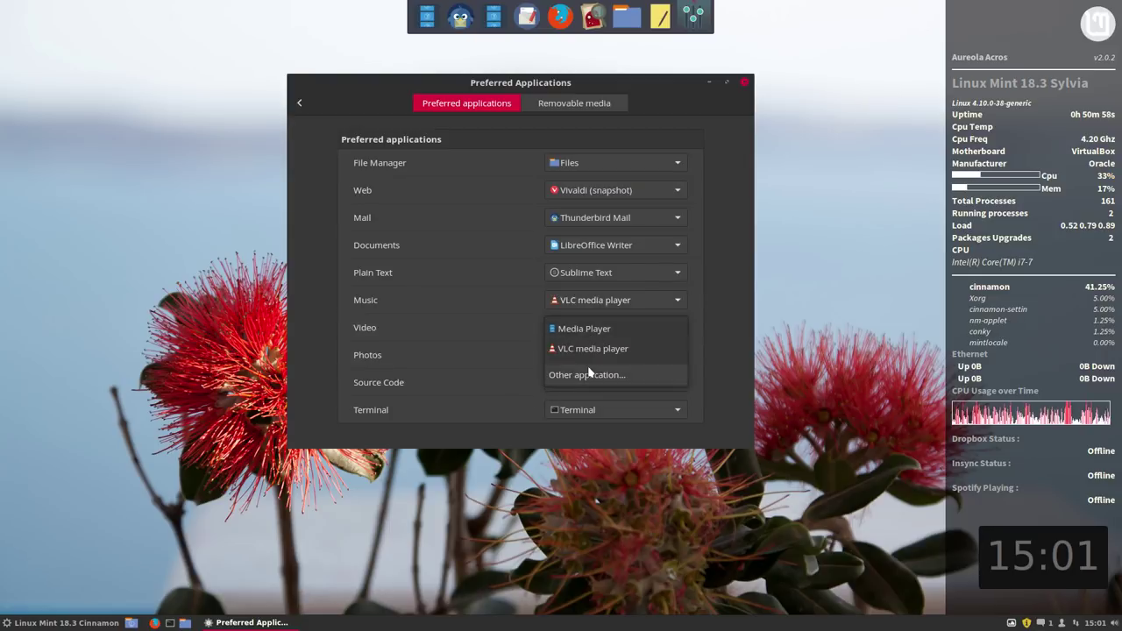
click(592, 356)
click(585, 356)
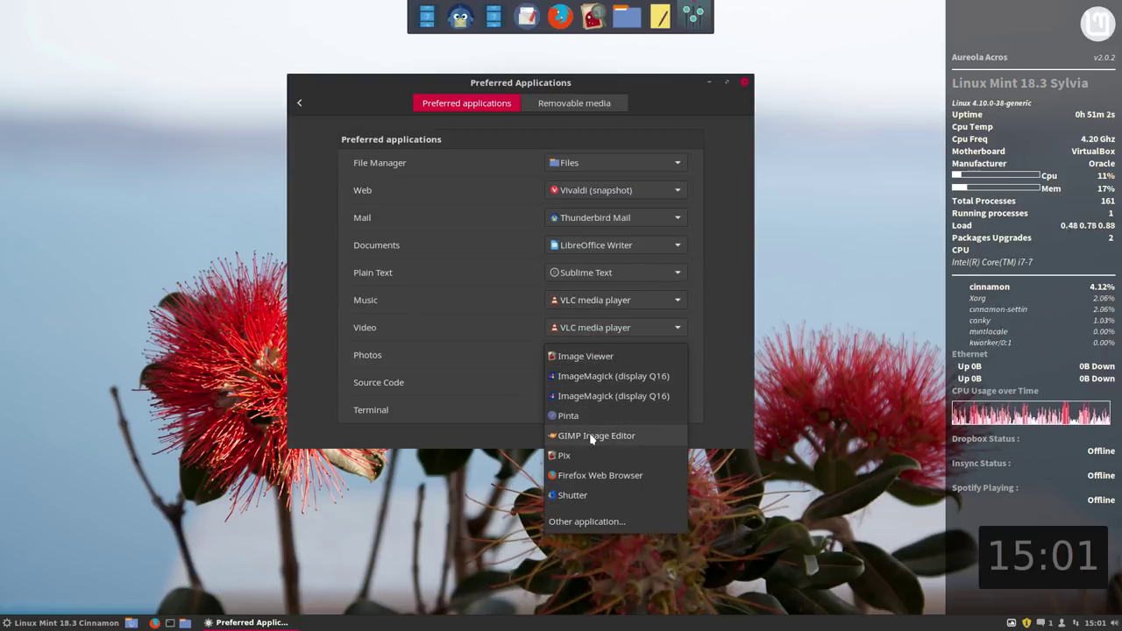
click(493, 342)
click(602, 354)
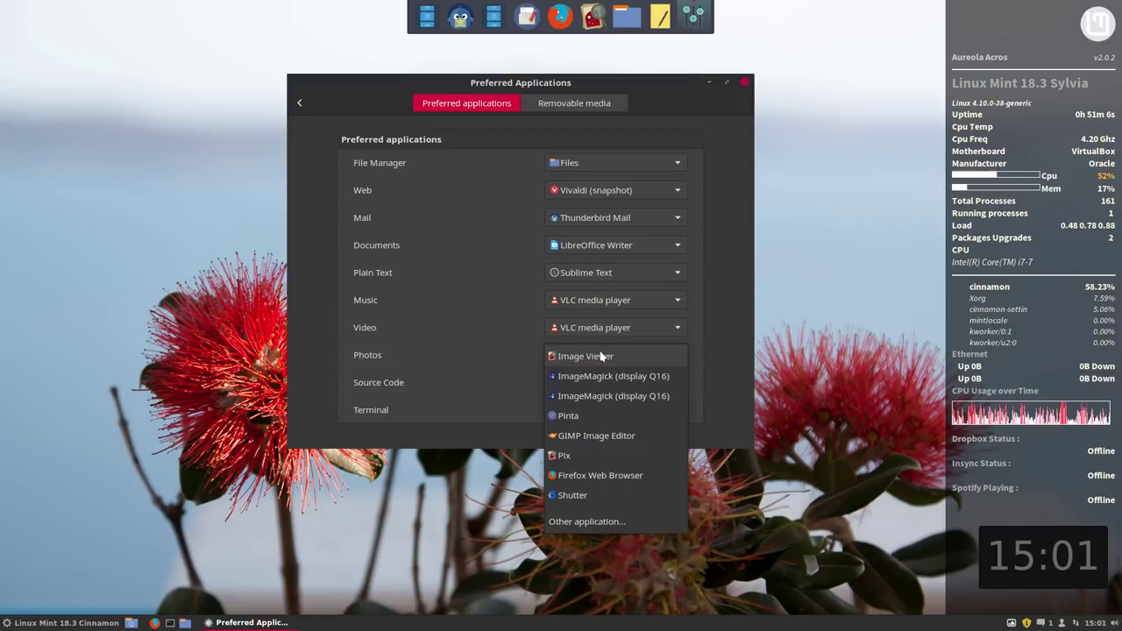
click(575, 357)
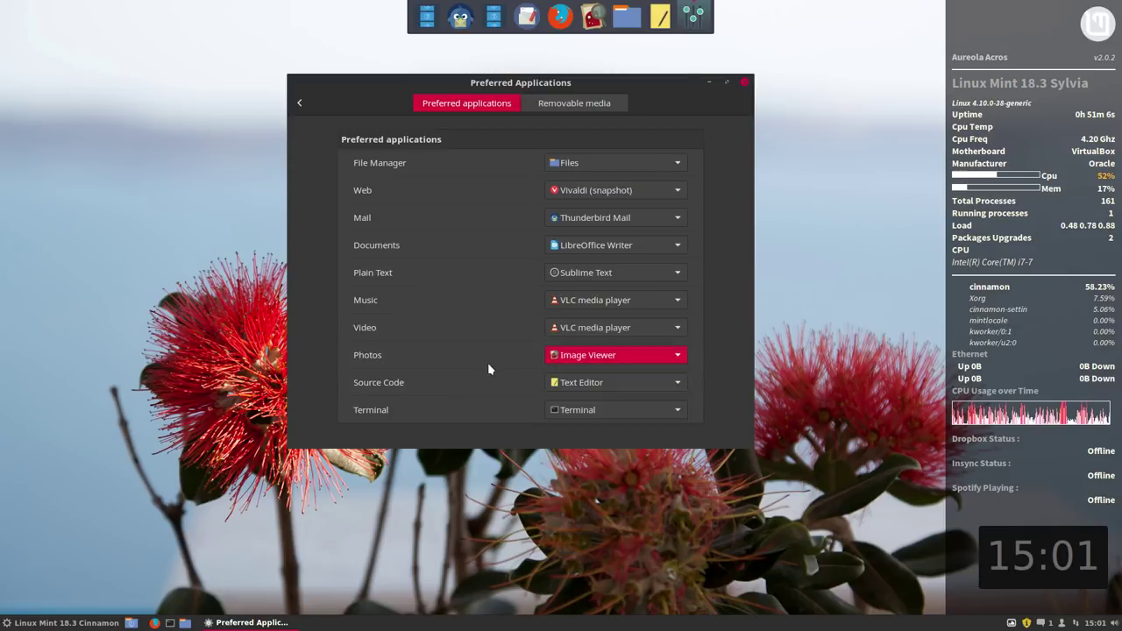
click(572, 386)
click(568, 401)
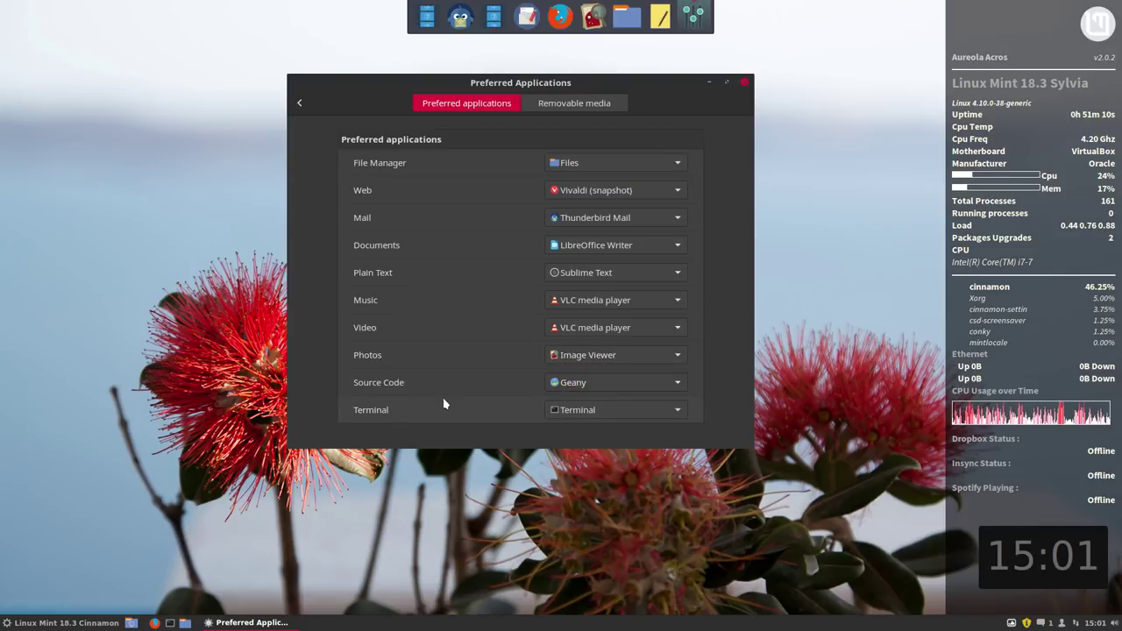
click(592, 103)
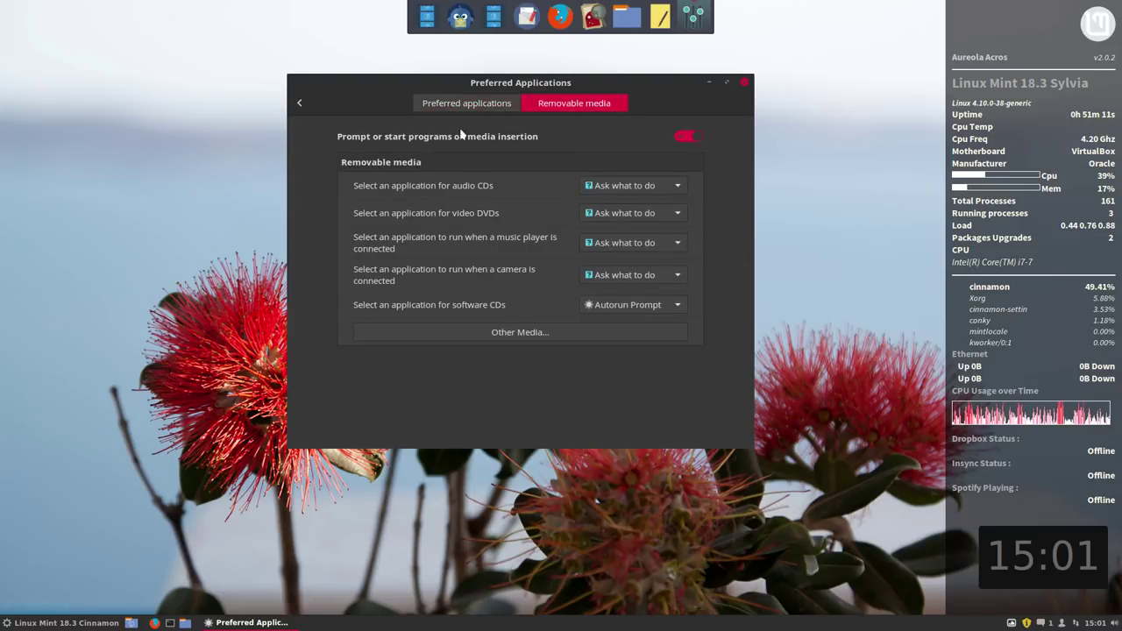
click(300, 102)
Glance over the Screensaver settings and return to the overview.
scroll(457, 326, down, 5)
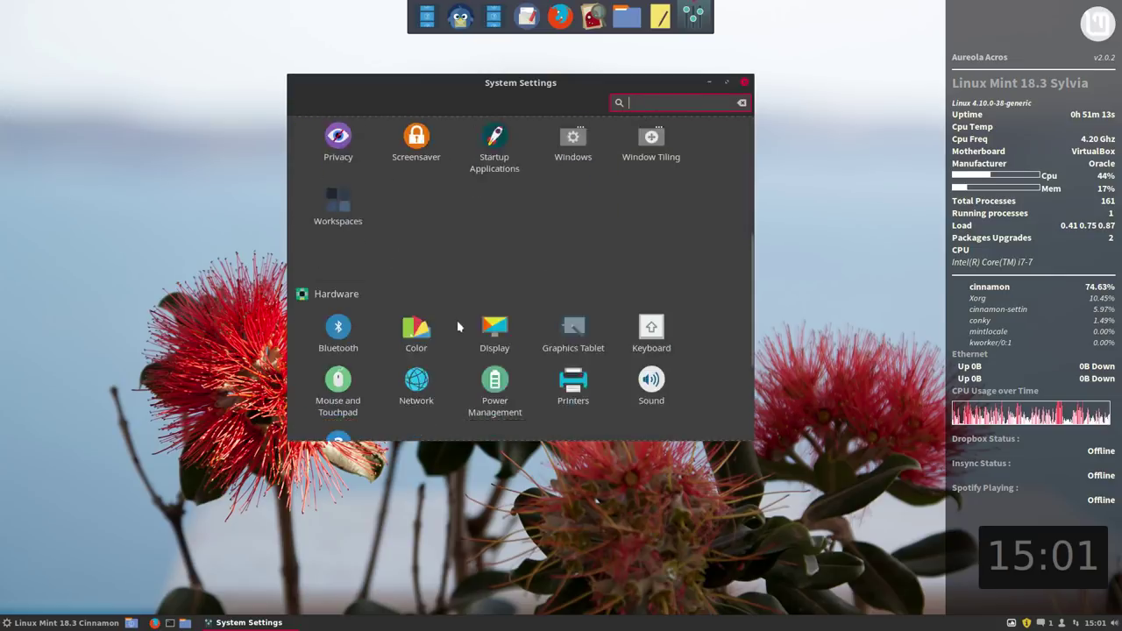
scroll(457, 326, down, 2)
scroll(390, 219, up, 4)
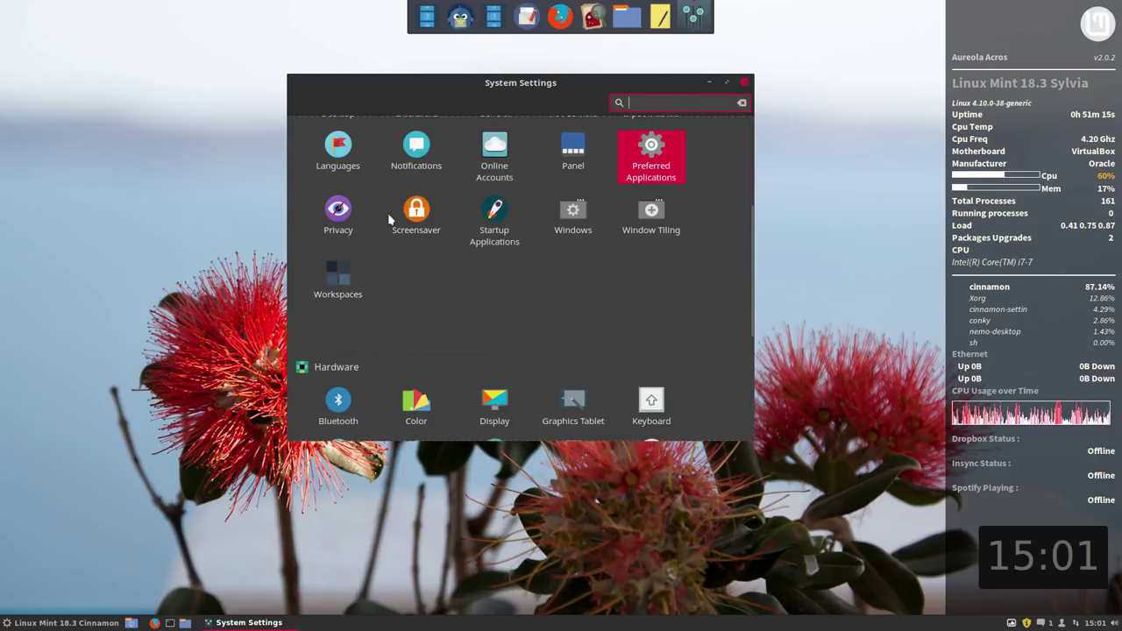
click(412, 215)
scroll(413, 218, down, 1)
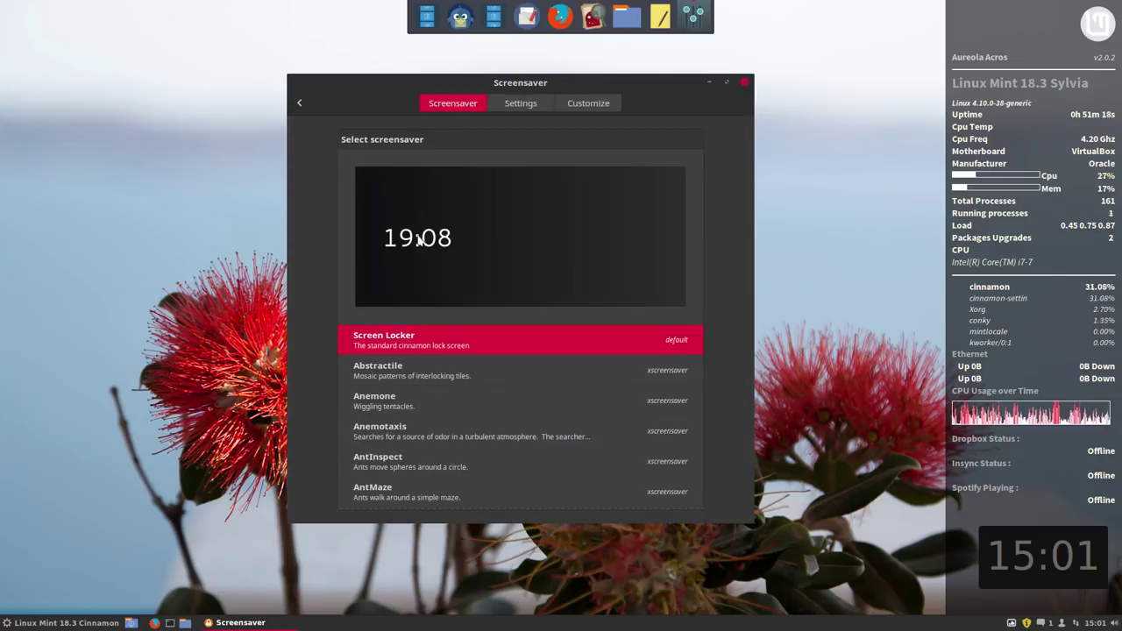
click(299, 104)
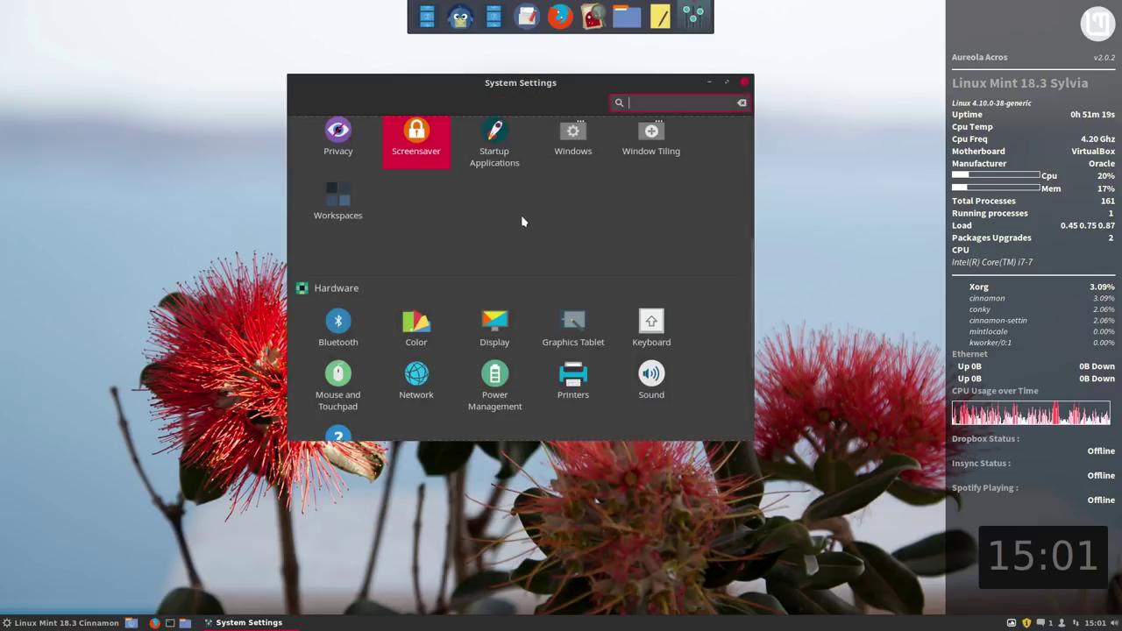
Add Plank as a startup application, select start-conky, then return to the overview.
click(487, 135)
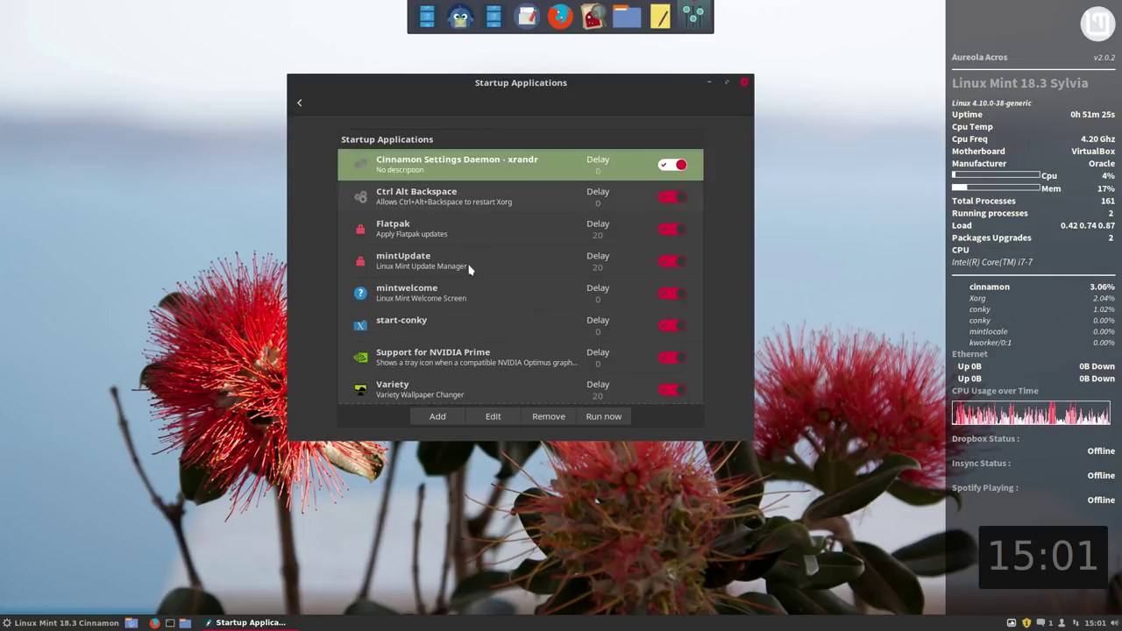
scroll(465, 278, down, 1)
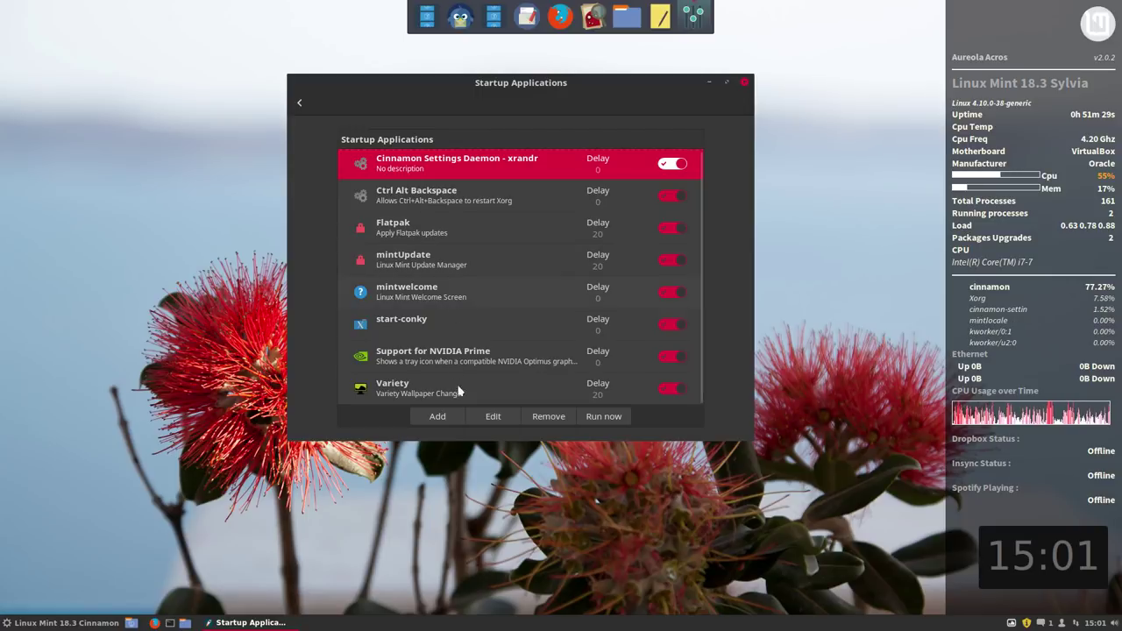
click(438, 417)
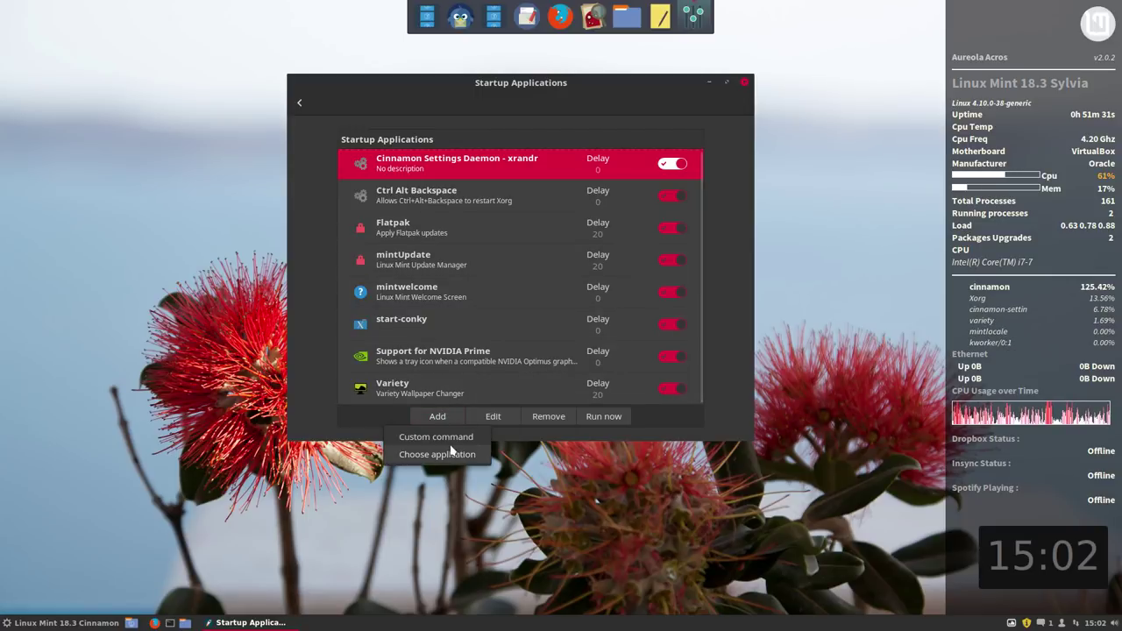
click(451, 454)
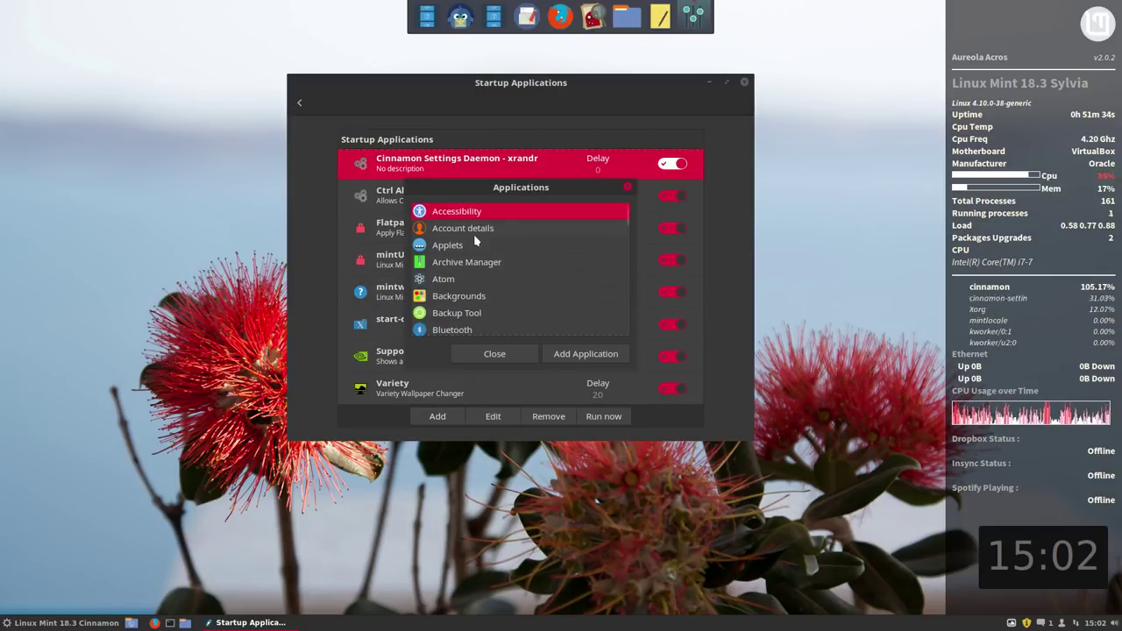
text(plan)
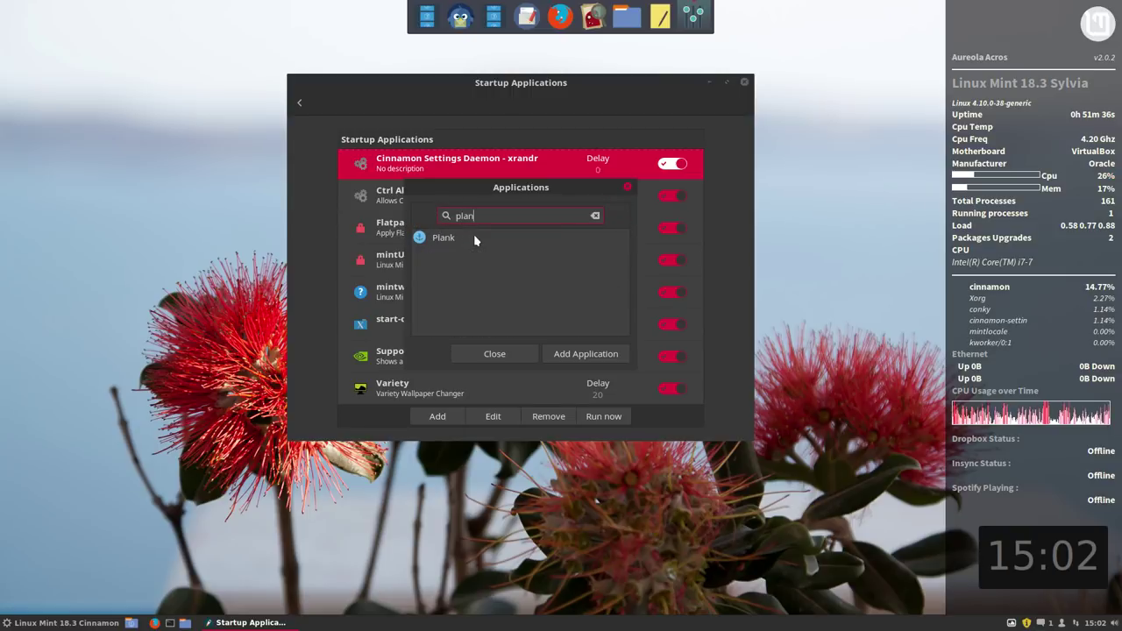
click(473, 237)
click(555, 354)
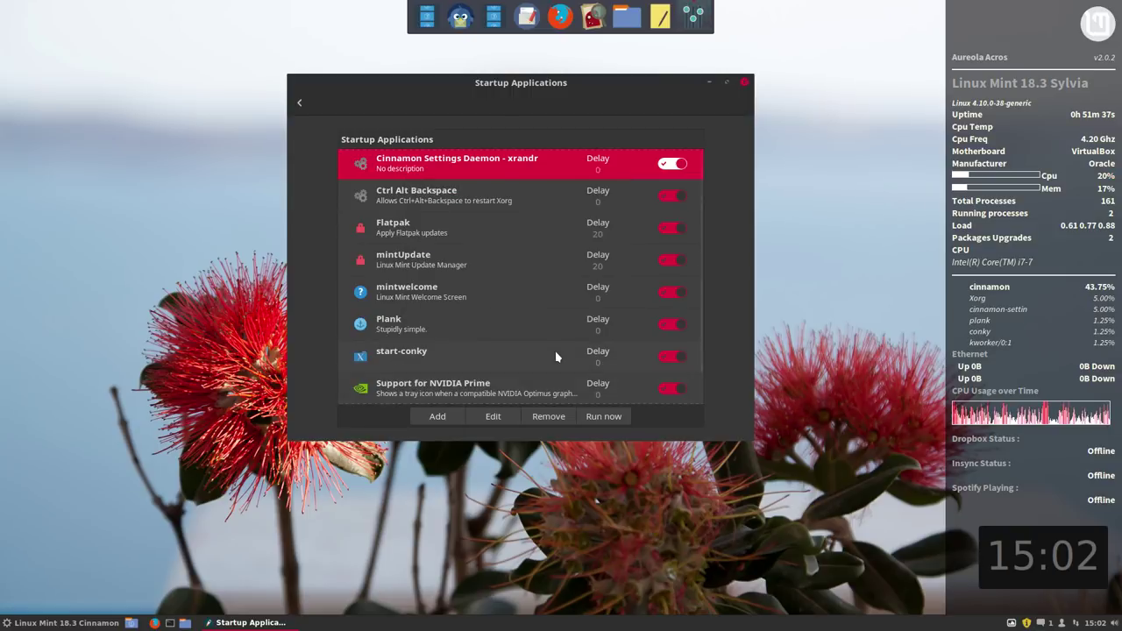
click(455, 326)
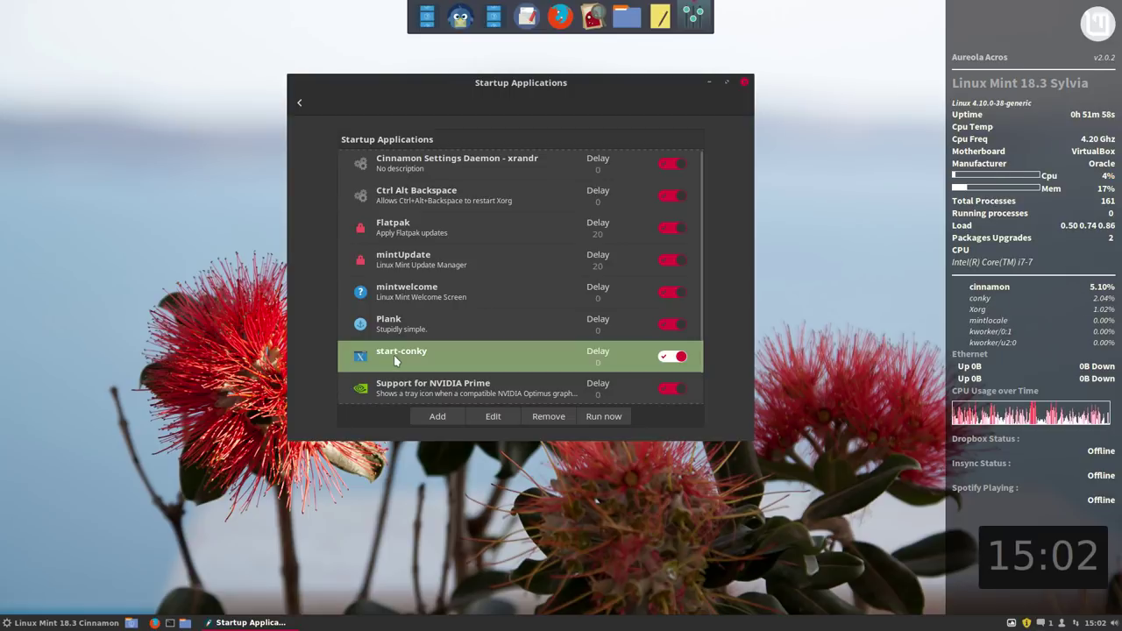
click(394, 355)
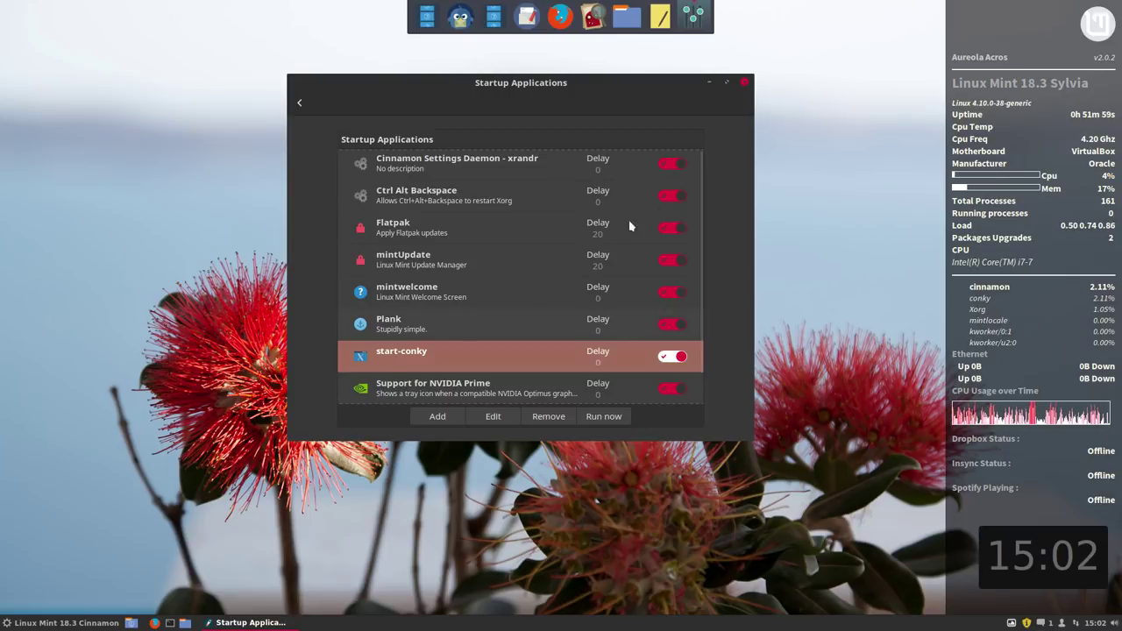
click(297, 102)
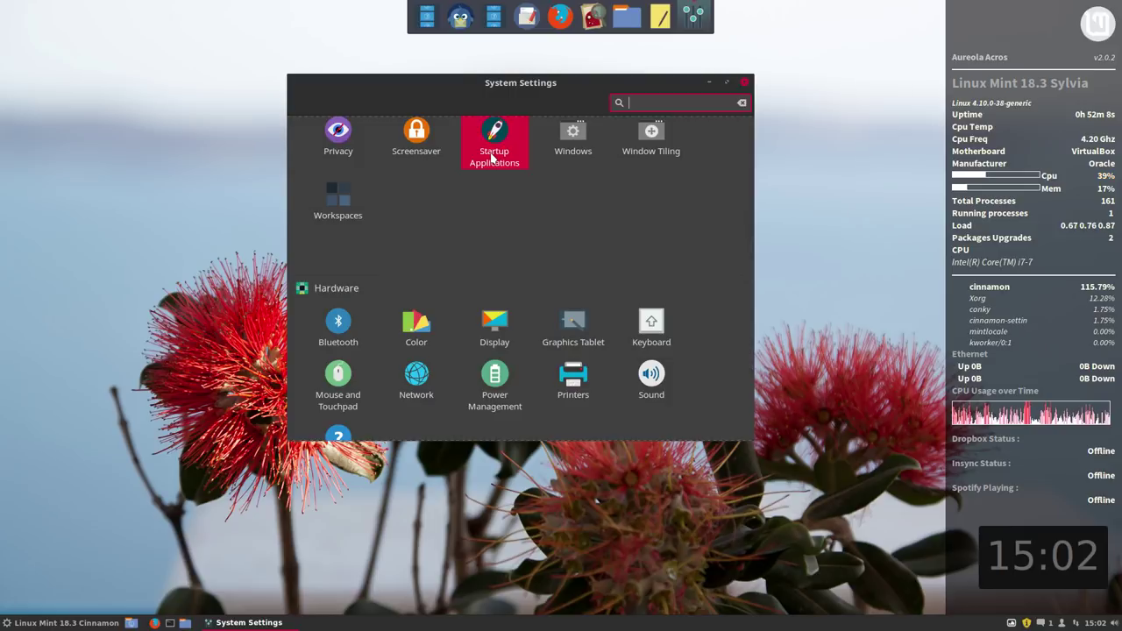
Inspect the titlebar button choices, then maximize and restore the Windows settings window.
click(574, 136)
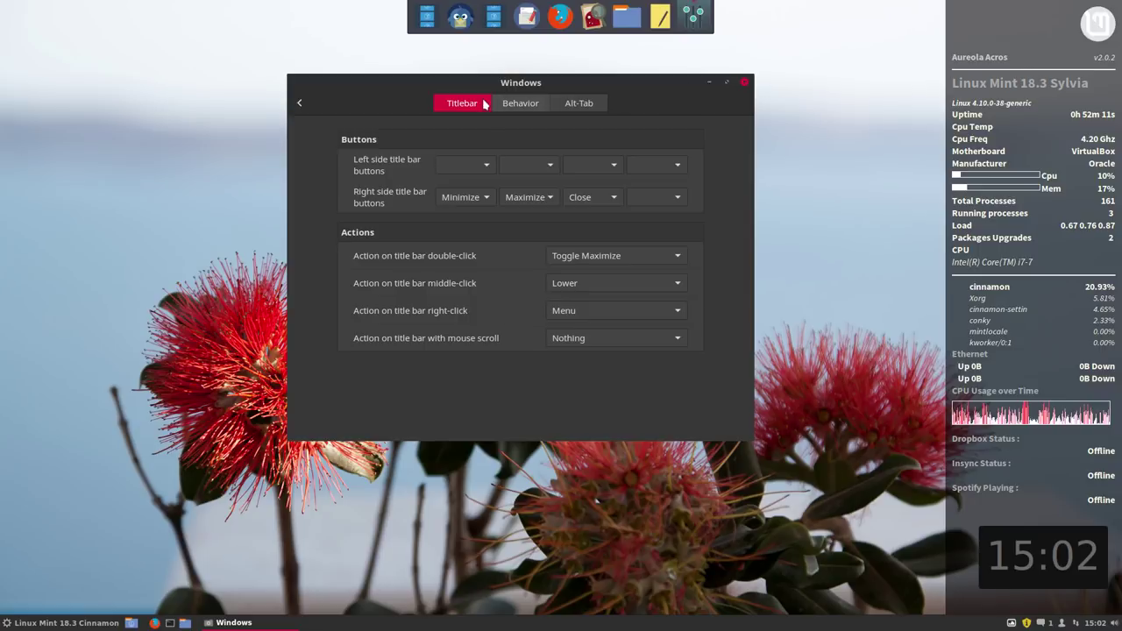
click(481, 167)
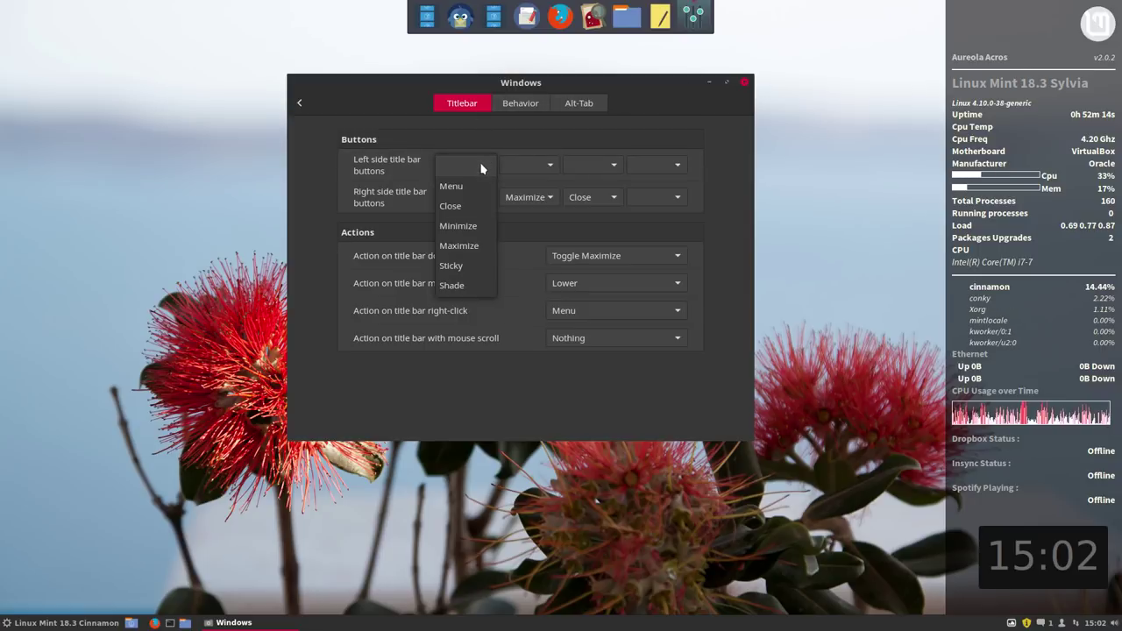
click(483, 142)
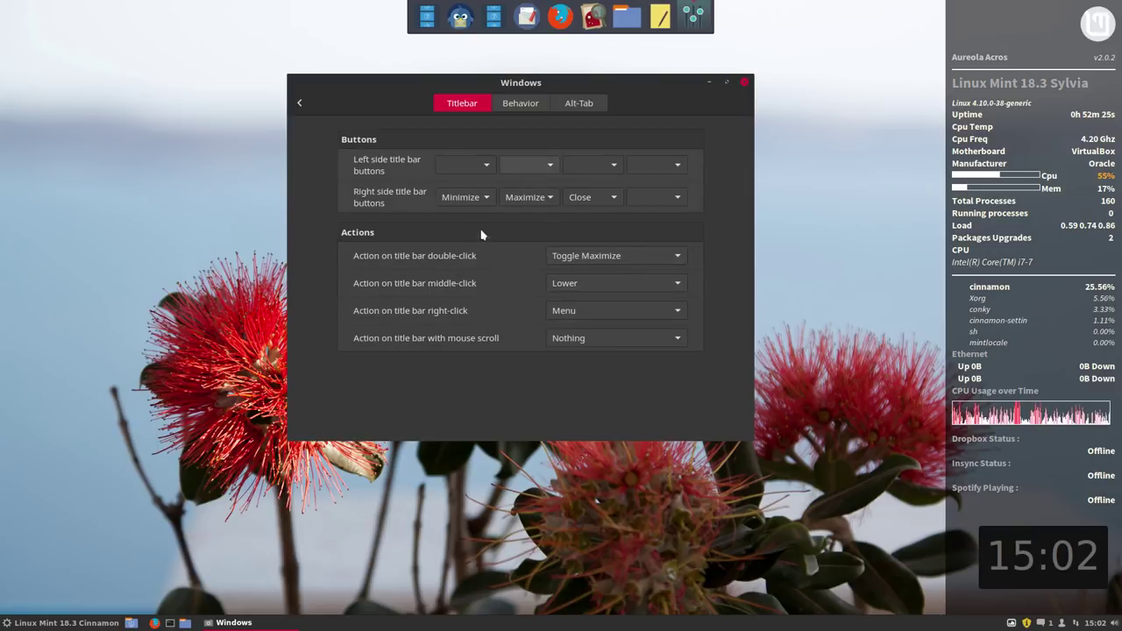
double_click(554, 89)
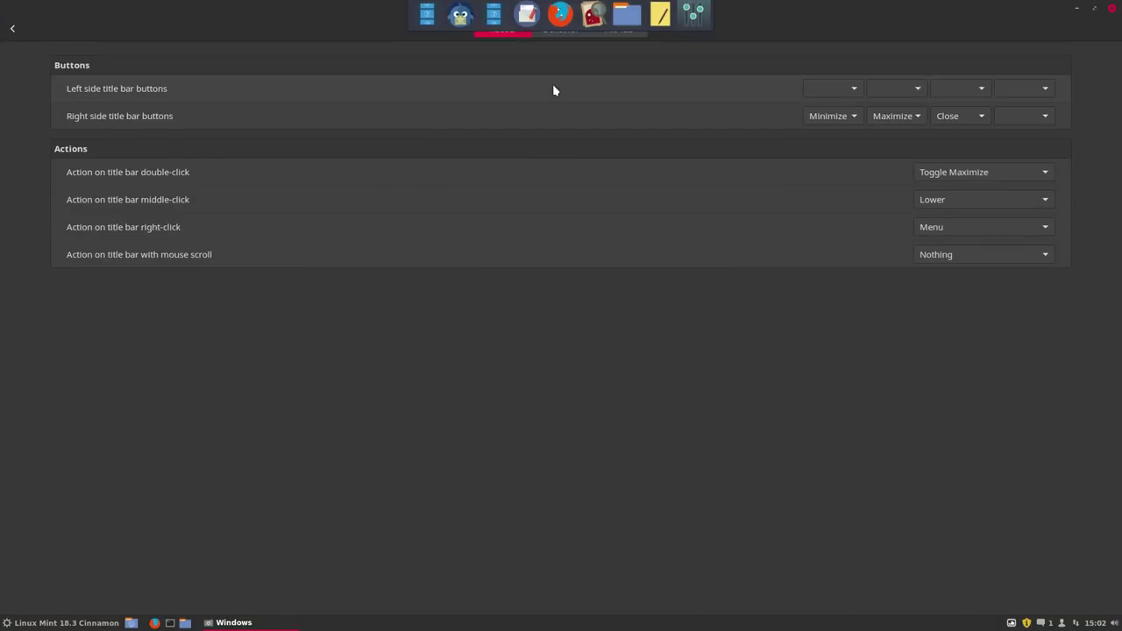
double_click(704, 8)
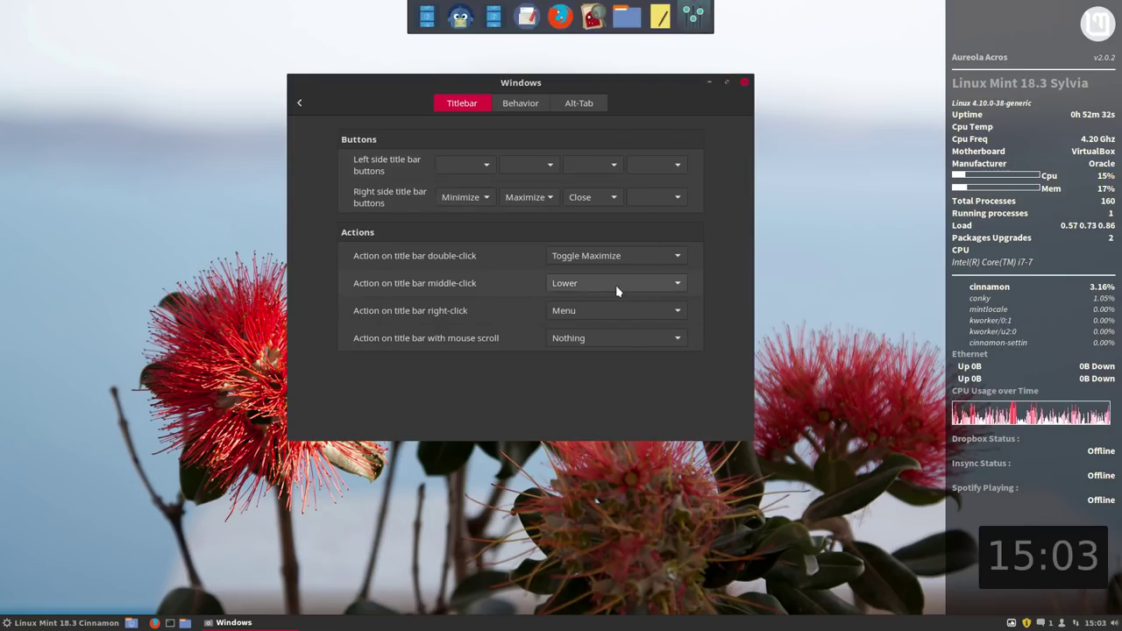
Review the Behavior tab and Alt-Tab switcher styles, then return to the overview.
click(523, 103)
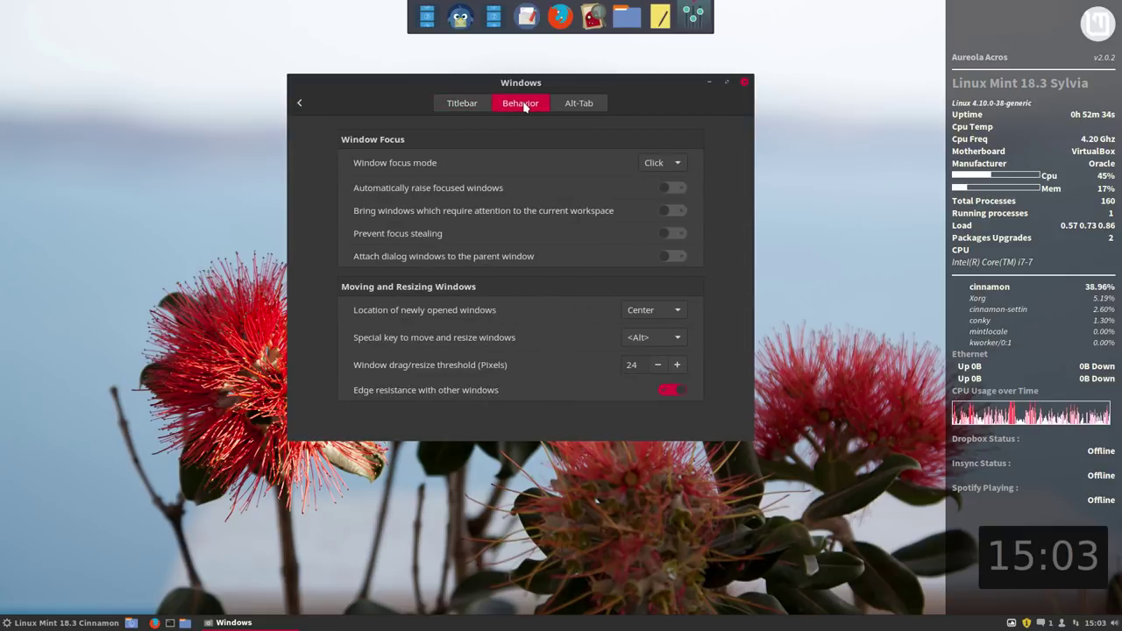
click(572, 109)
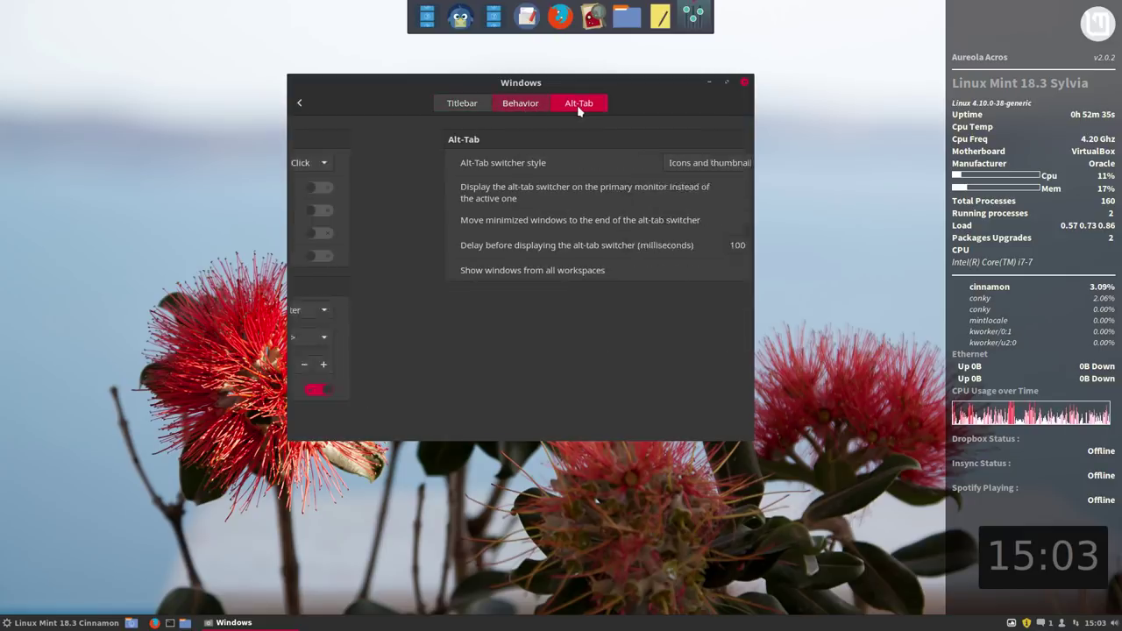
click(610, 164)
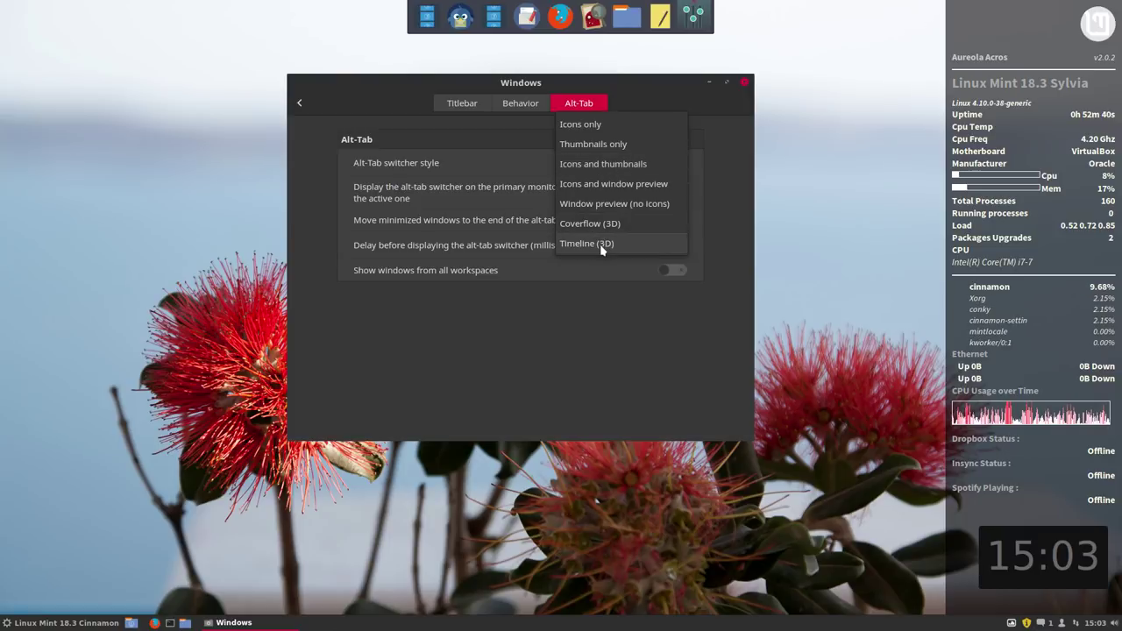
click(401, 126)
click(298, 103)
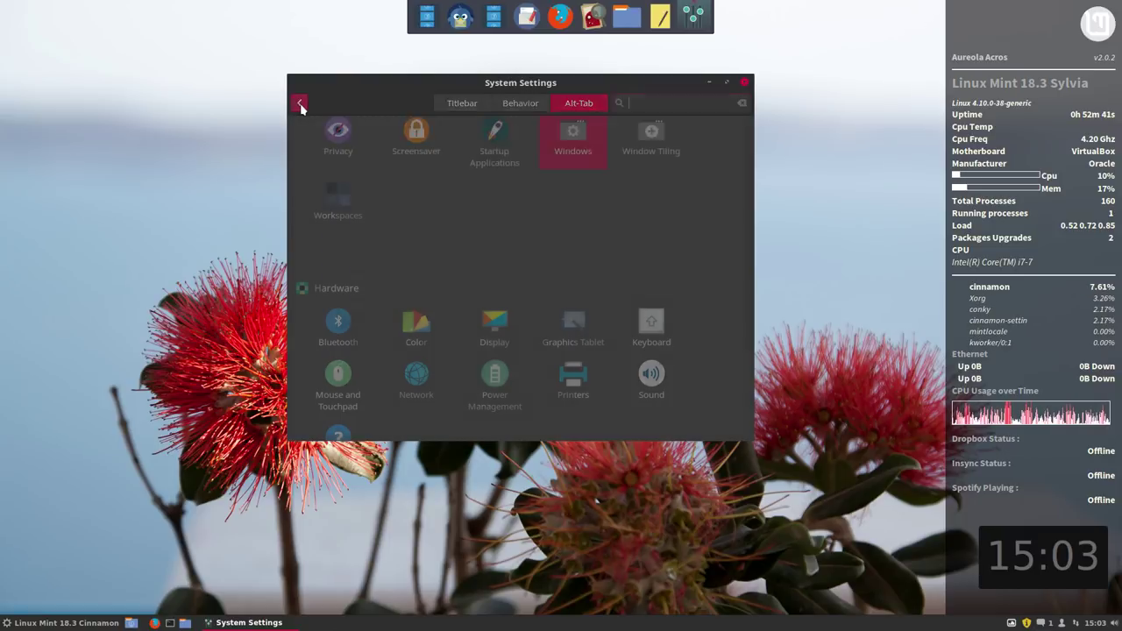
Enable 'Maximize, instead of tile, when dragging a window to the top edge' and test it.
click(651, 146)
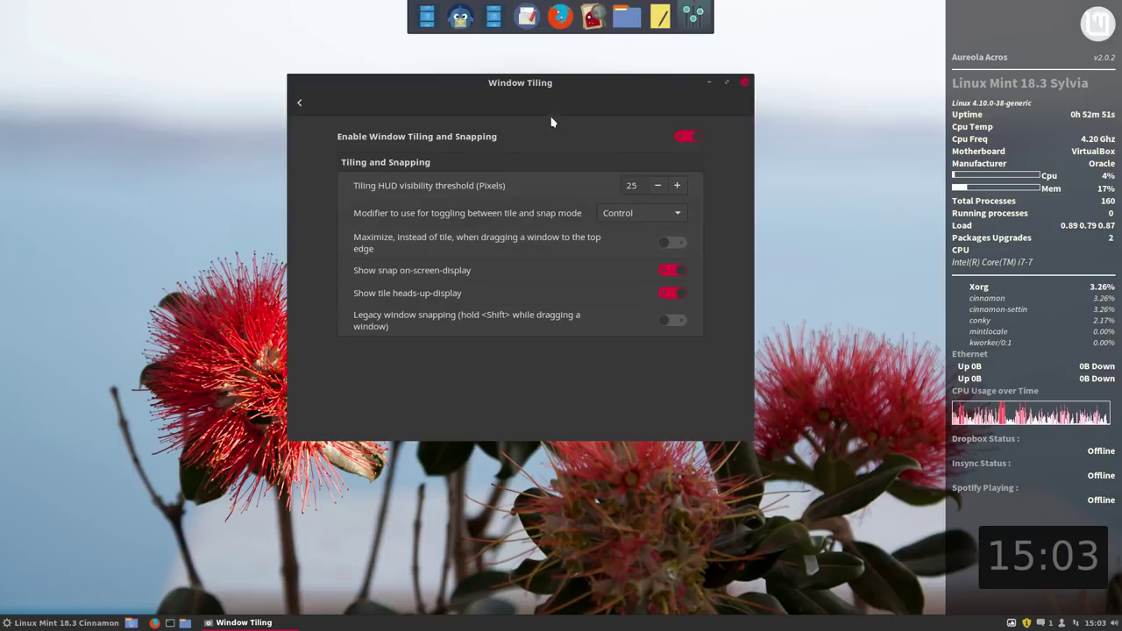
drag(541, 91, 333, 5)
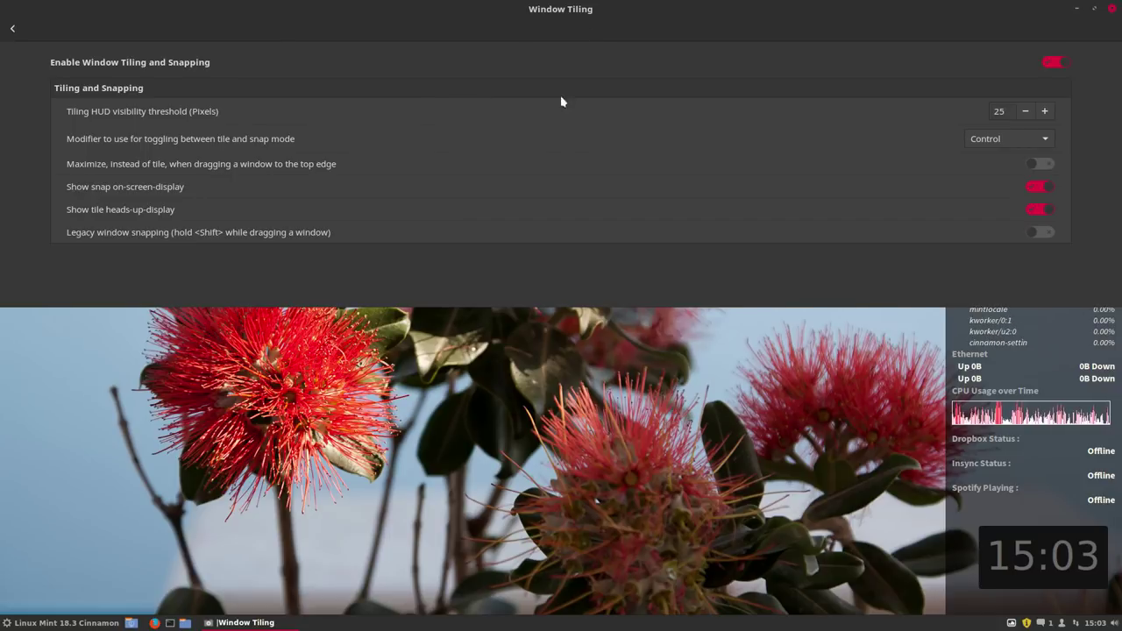
click(1043, 170)
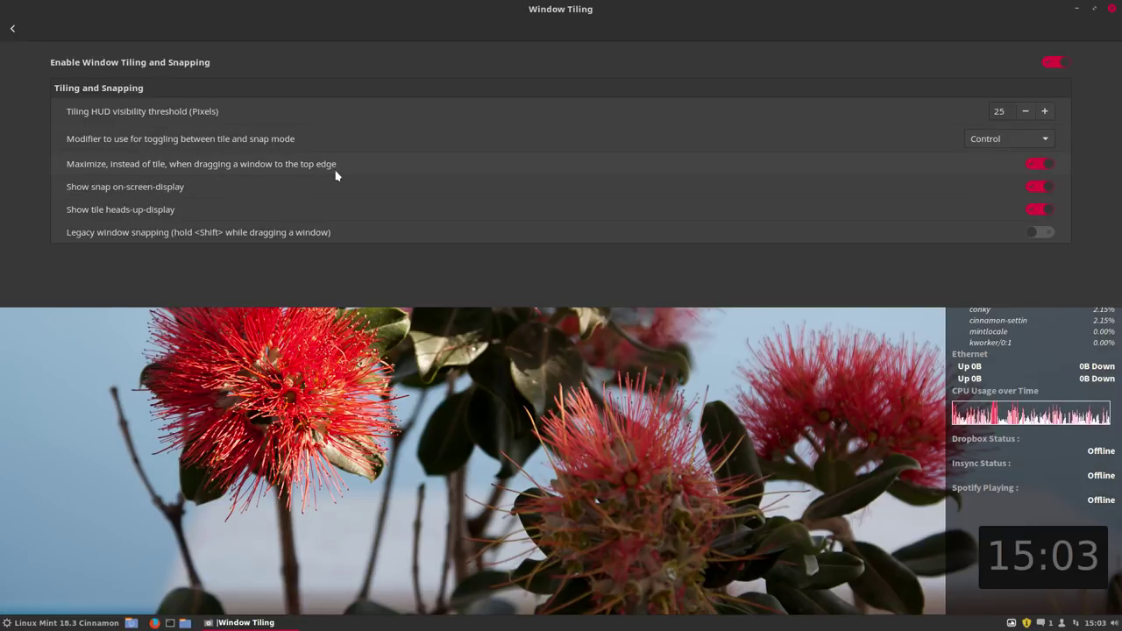
drag(586, 10, 552, 7)
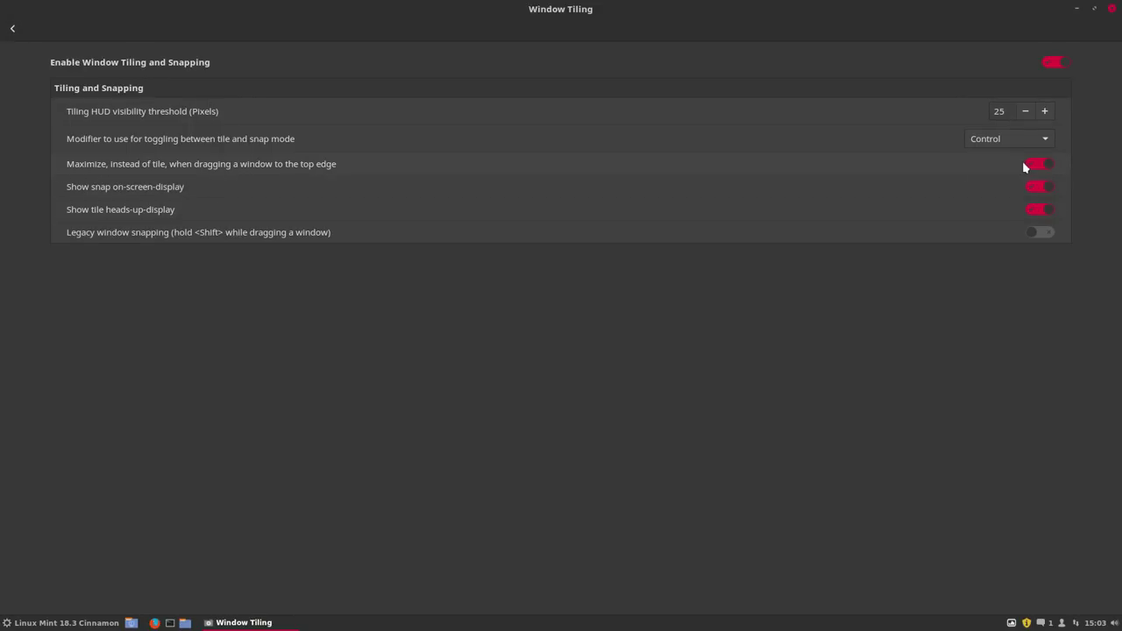
click(15, 32)
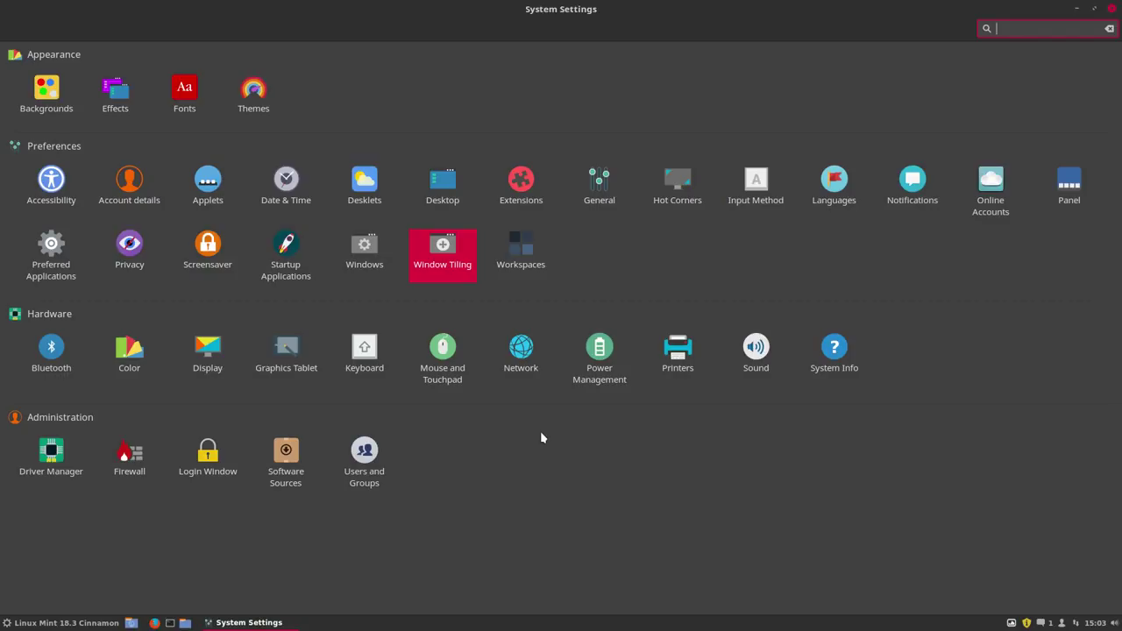
Look over the Workspaces and Color pages, returning to the overview after each.
click(517, 263)
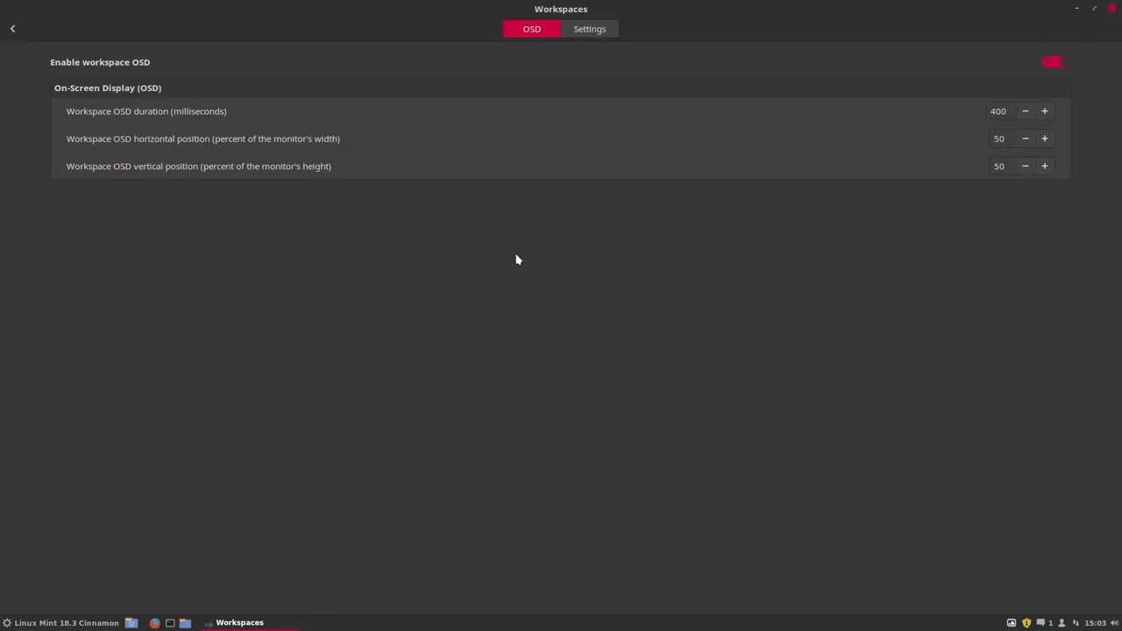
click(12, 30)
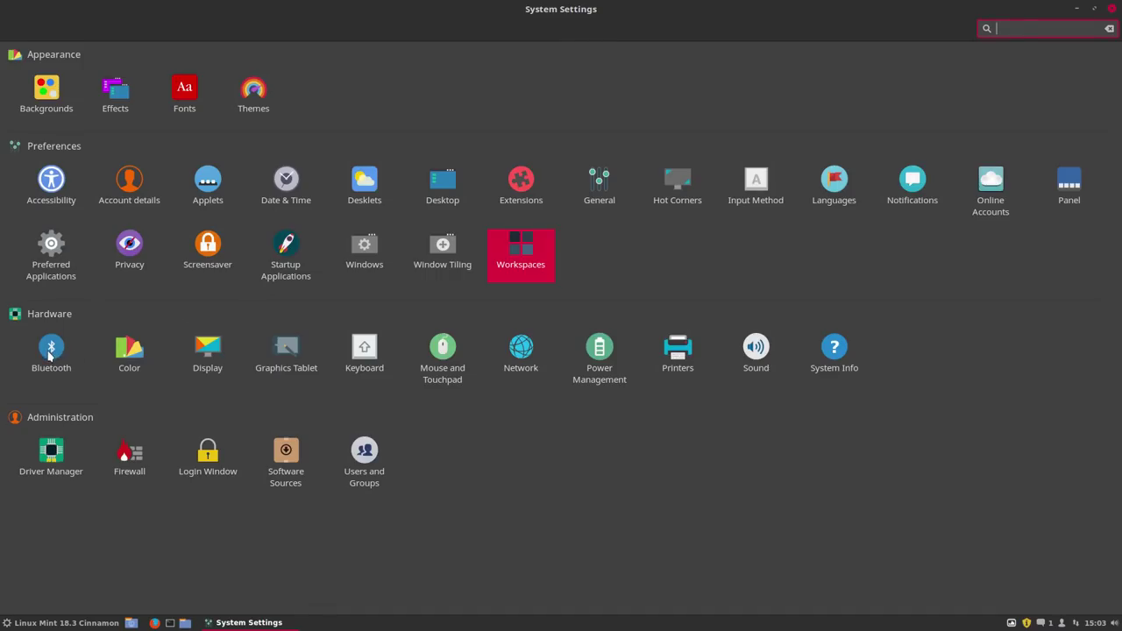
click(50, 353)
click(132, 354)
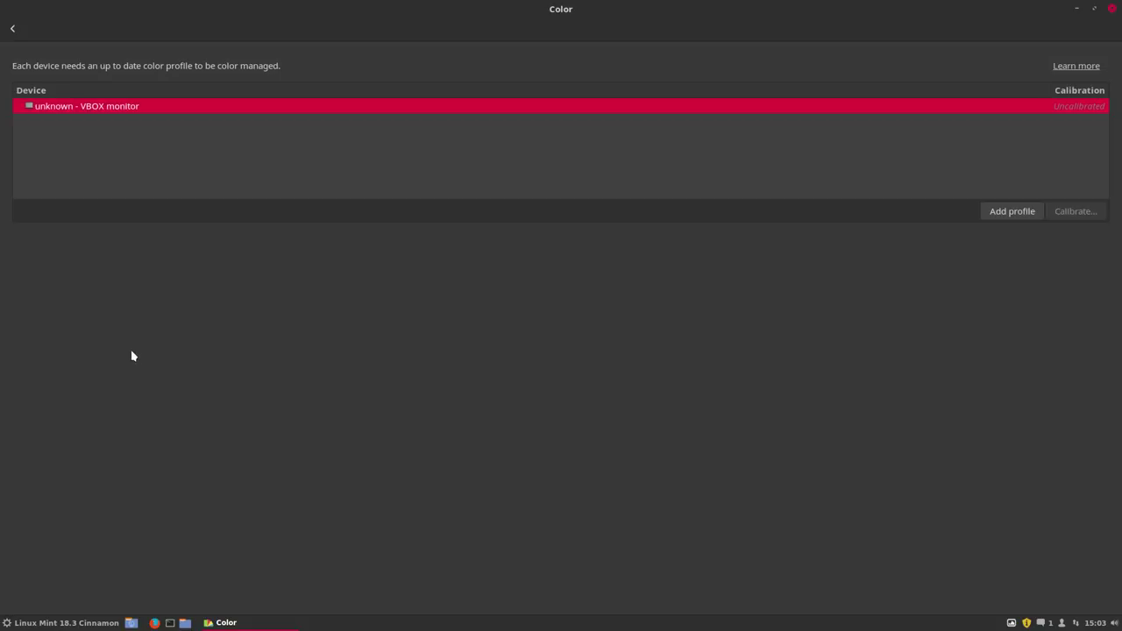
click(12, 30)
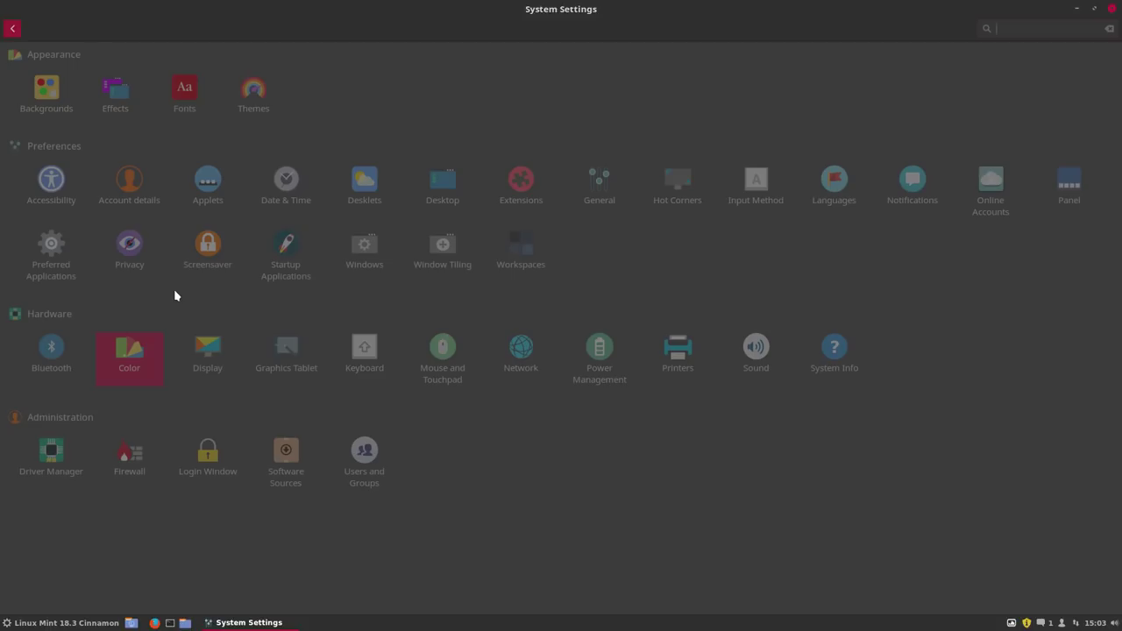
Check Display at 1920 x 1080, Normal rotation, then unmaximize and reposition the window.
click(207, 350)
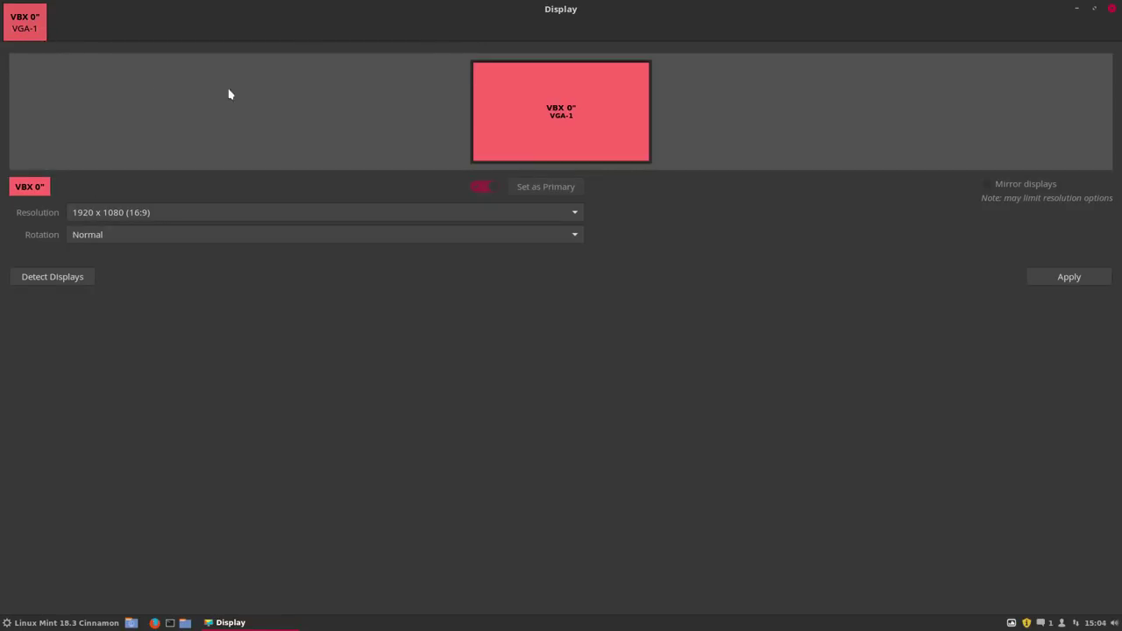
click(1094, 9)
click(333, 29)
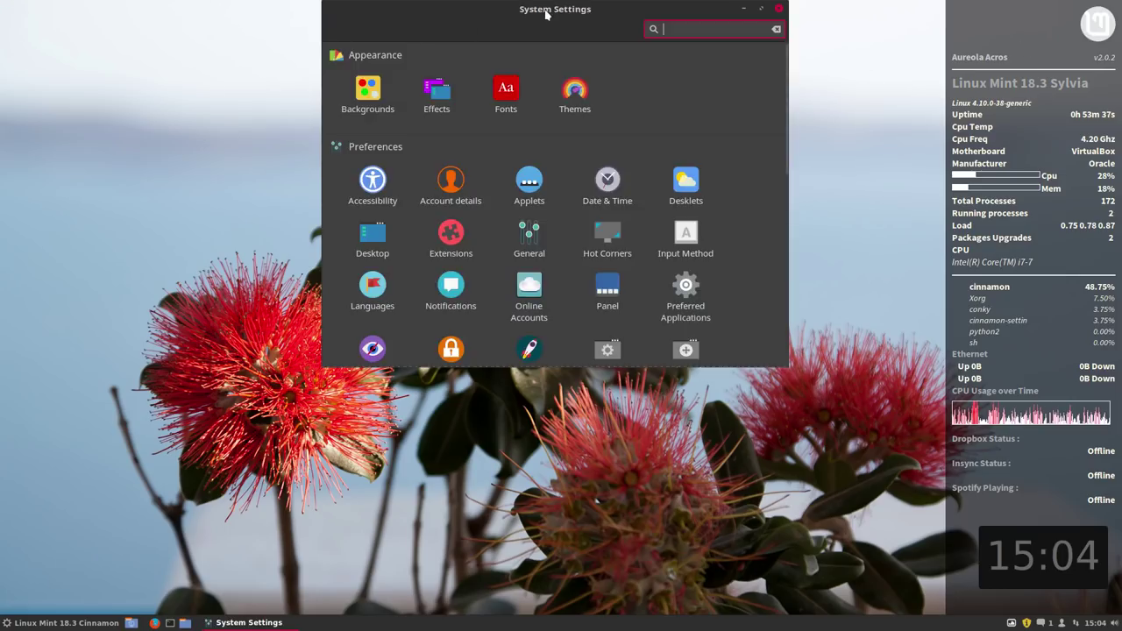
drag(546, 13, 287, 71)
Show the Keyboard Shortcuts list and save a Print Screen screenshot into Pictures.
scroll(247, 288, down, 5)
scroll(248, 287, down, 3)
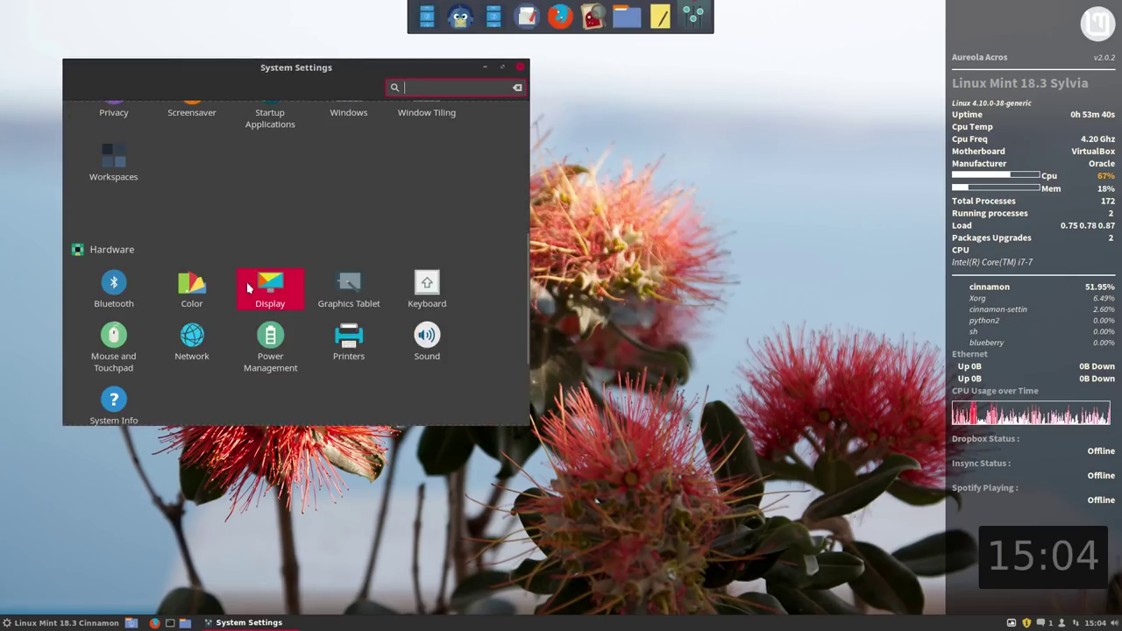
click(427, 290)
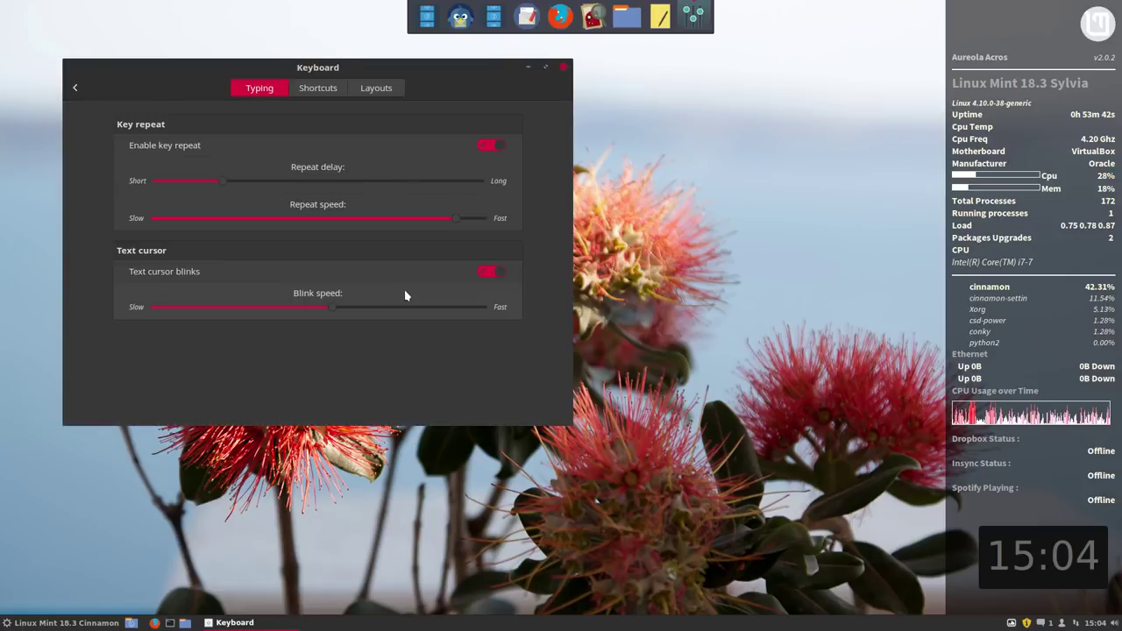
click(320, 88)
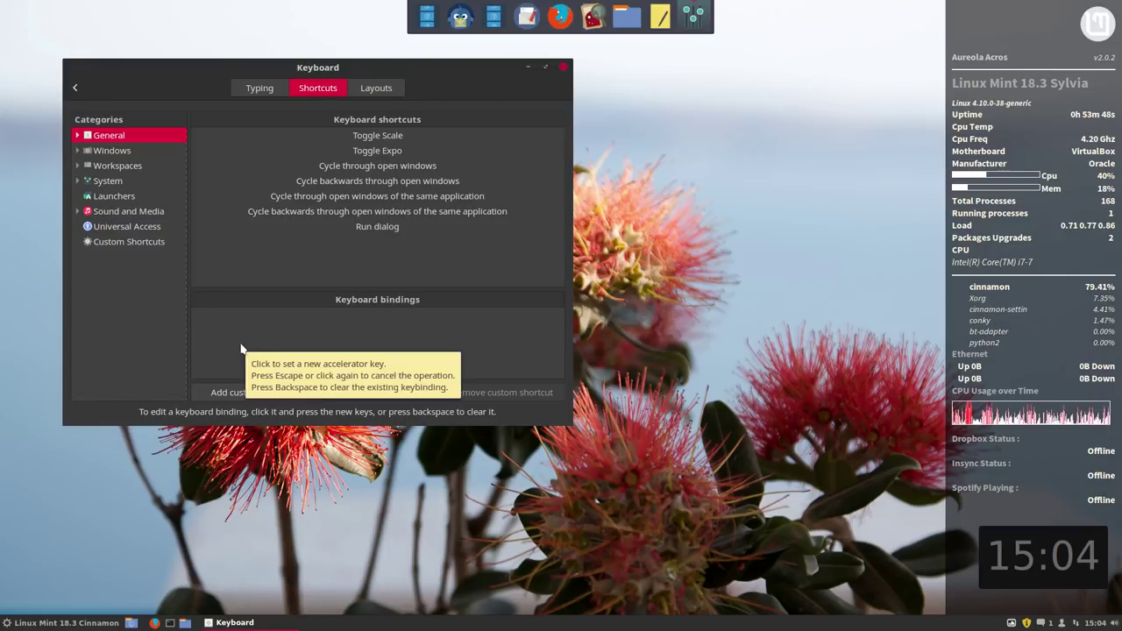
key(Print)
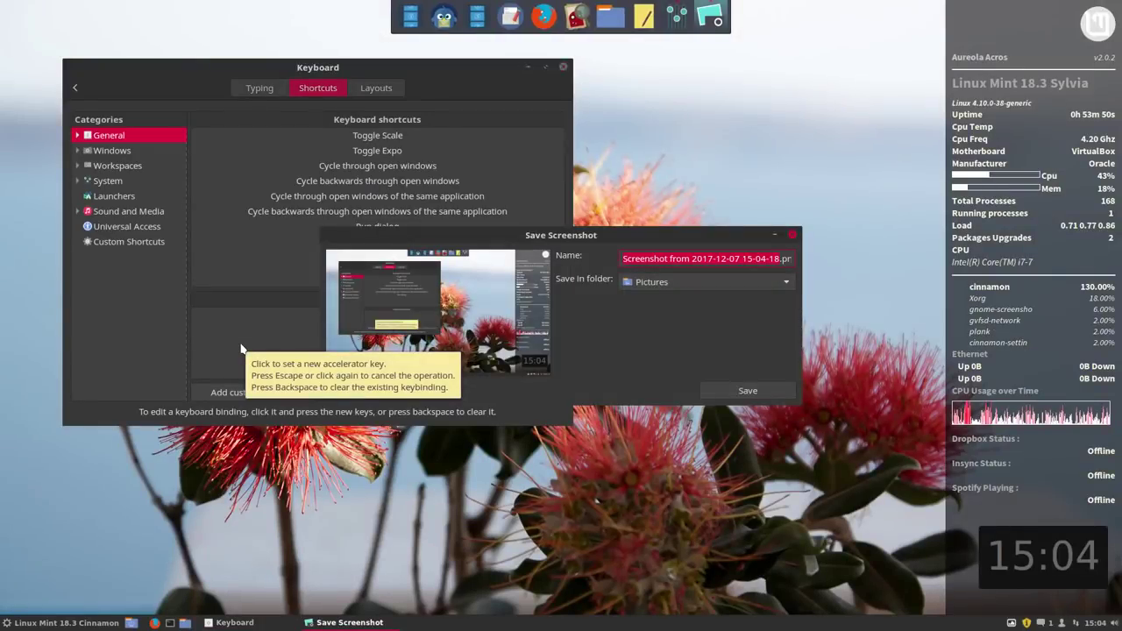
click(752, 392)
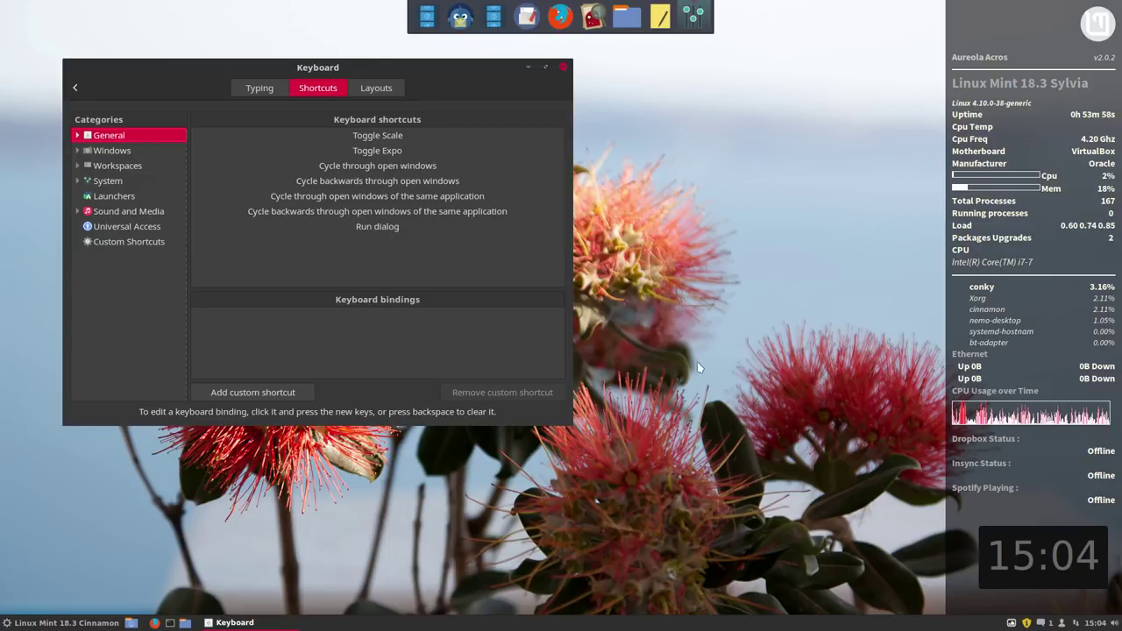
Confirm the screenshot in Nemo's Pictures folder, close Nemo, and show Keyboard Layouts.
click(629, 28)
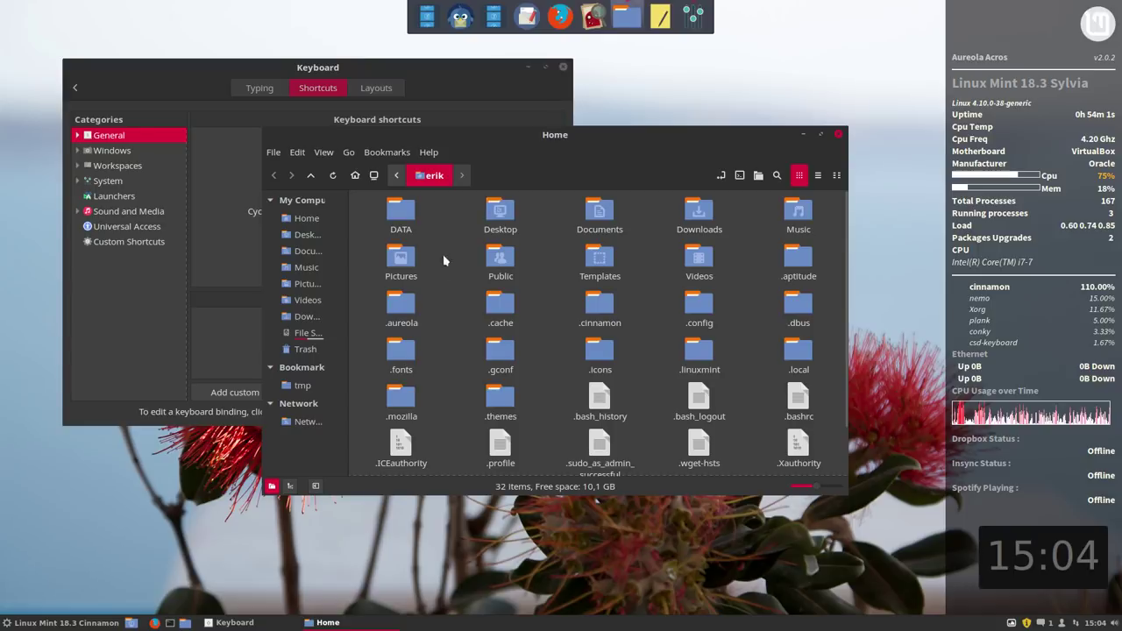
double_click(403, 263)
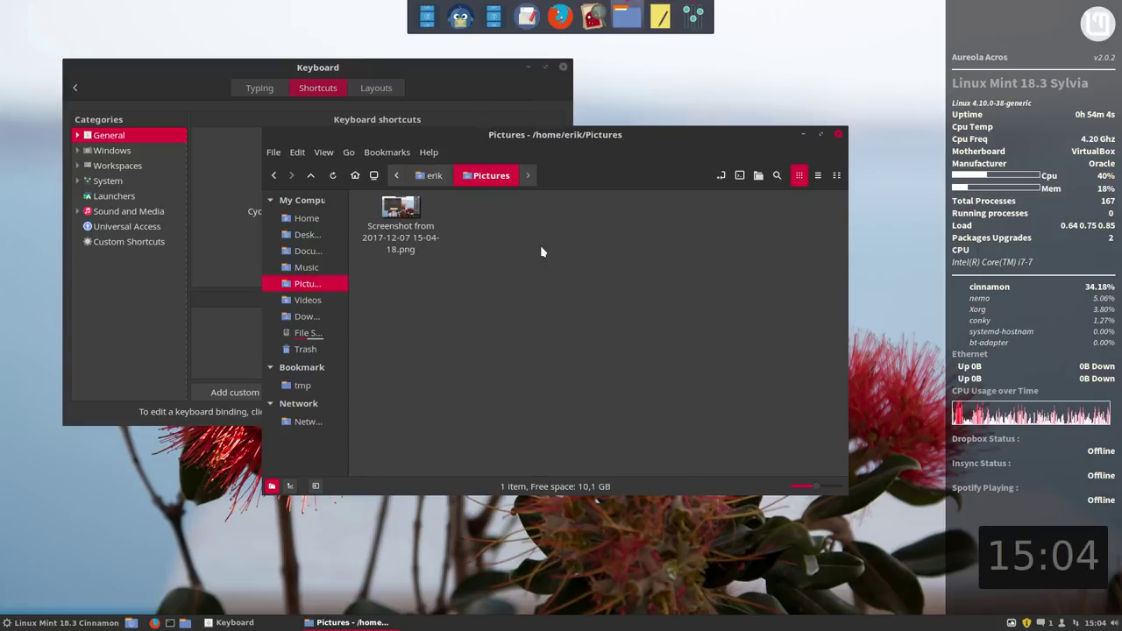
drag(627, 133, 847, 171)
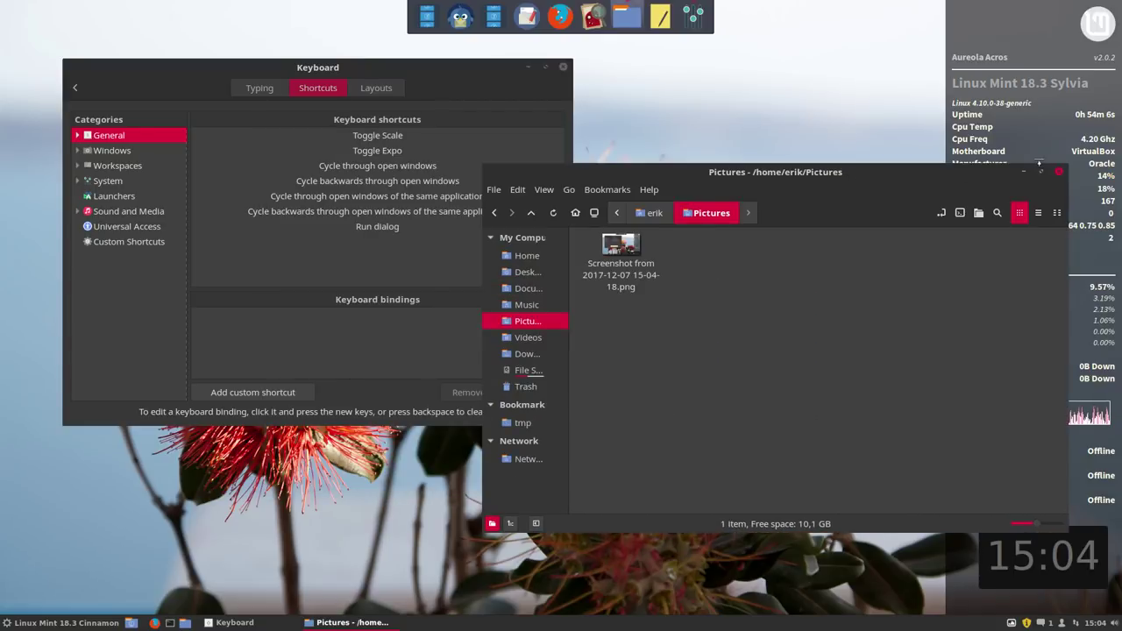
click(1060, 172)
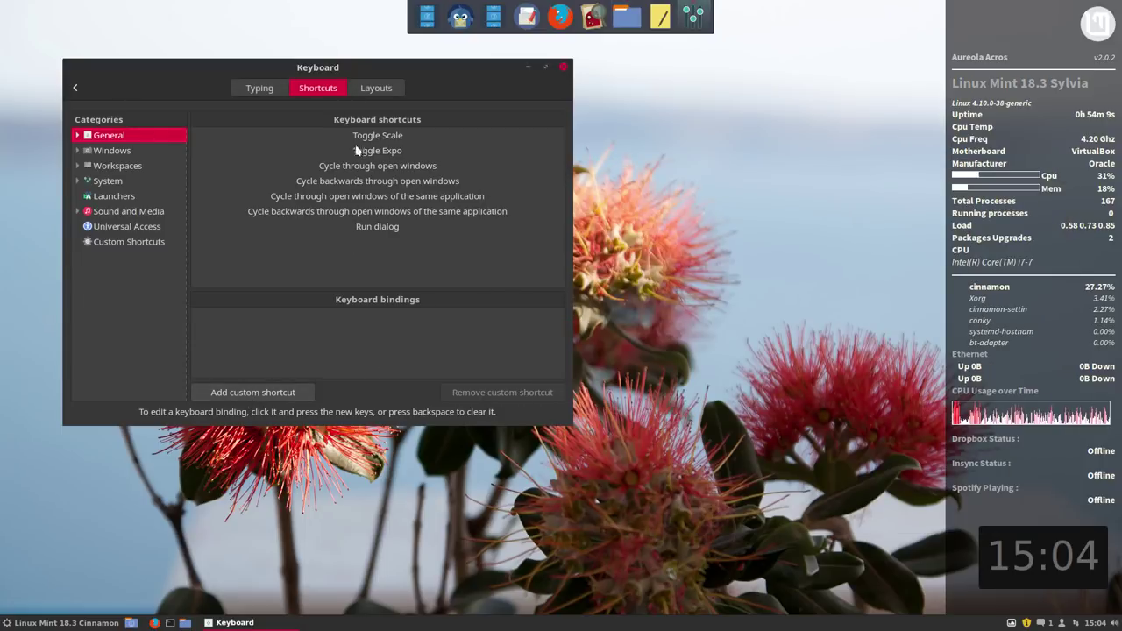
click(376, 88)
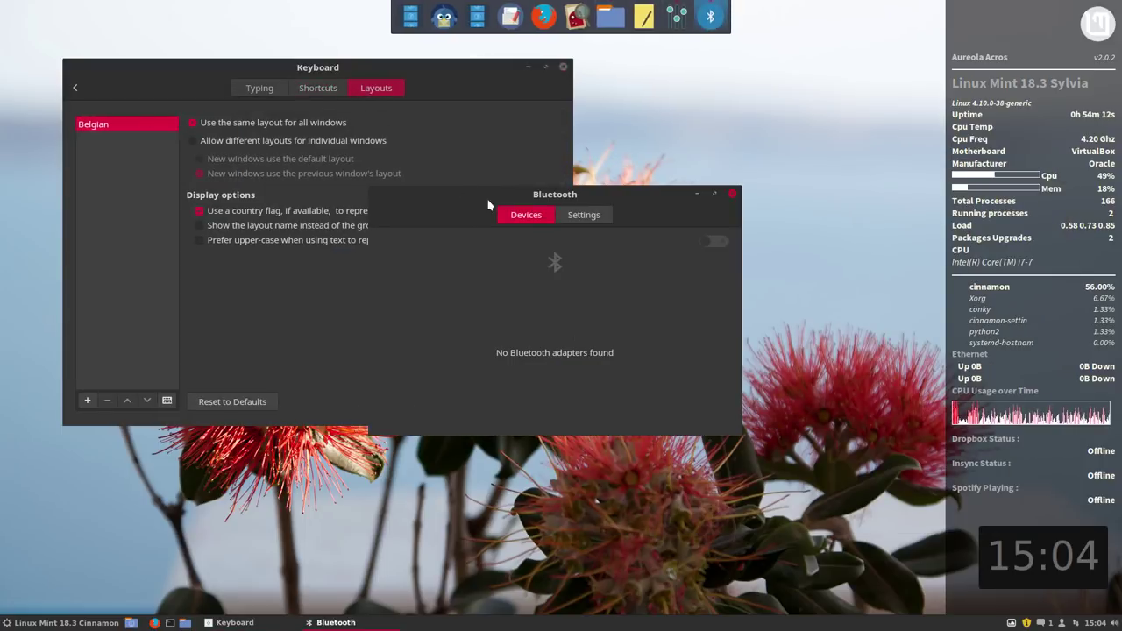
Close the Bluetooth popup, review the Touchpad tab in Mouse and Touchpad, and return.
click(732, 194)
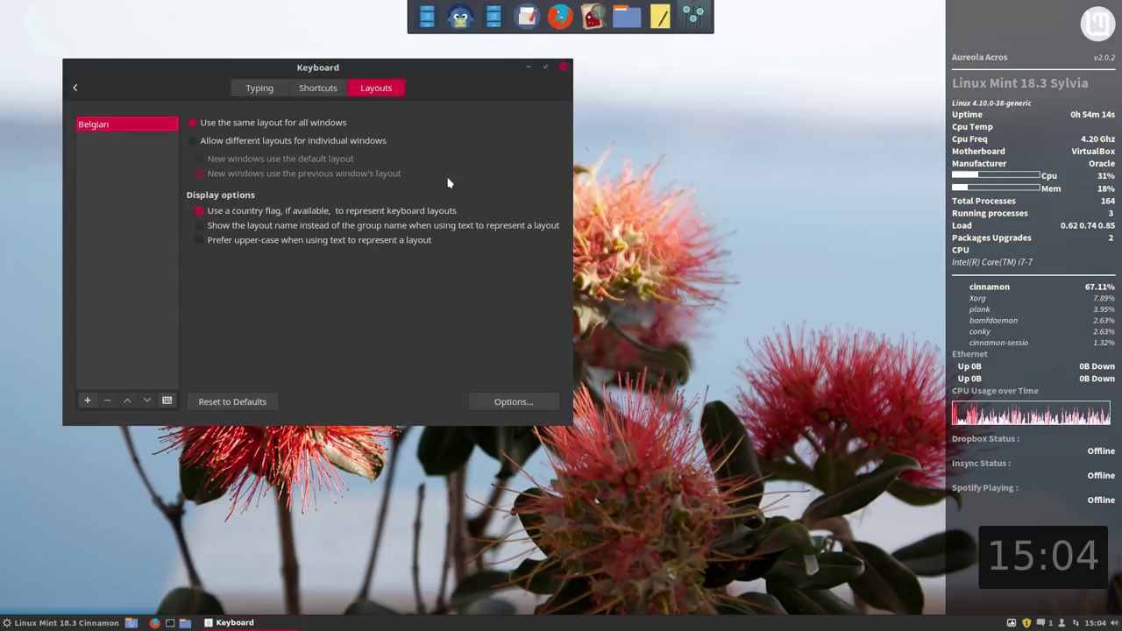
click(75, 88)
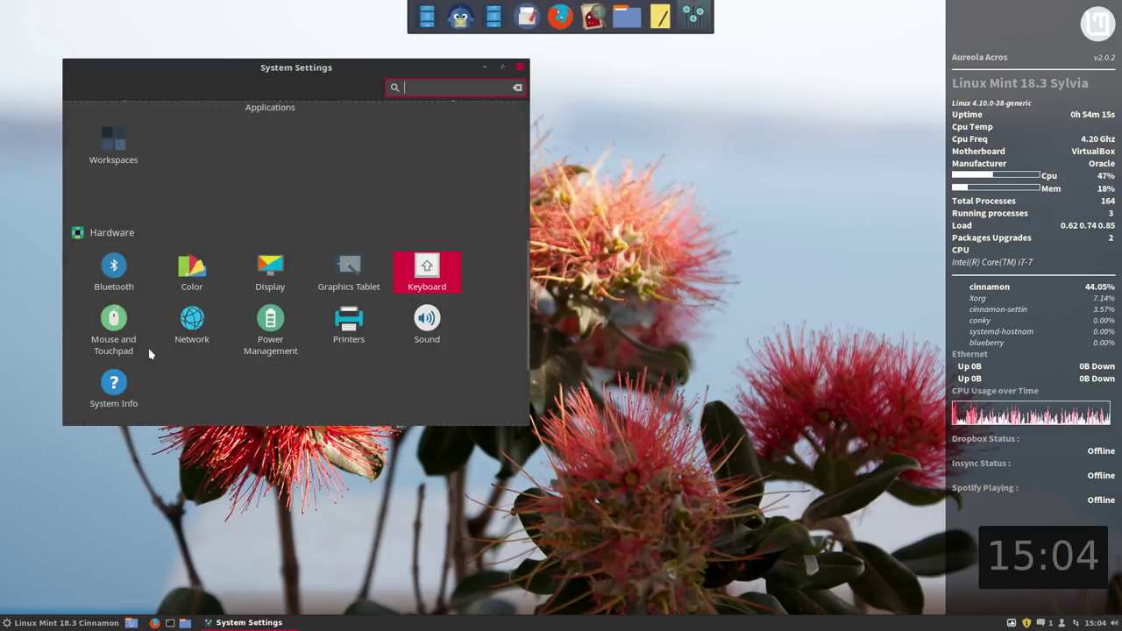
click(111, 320)
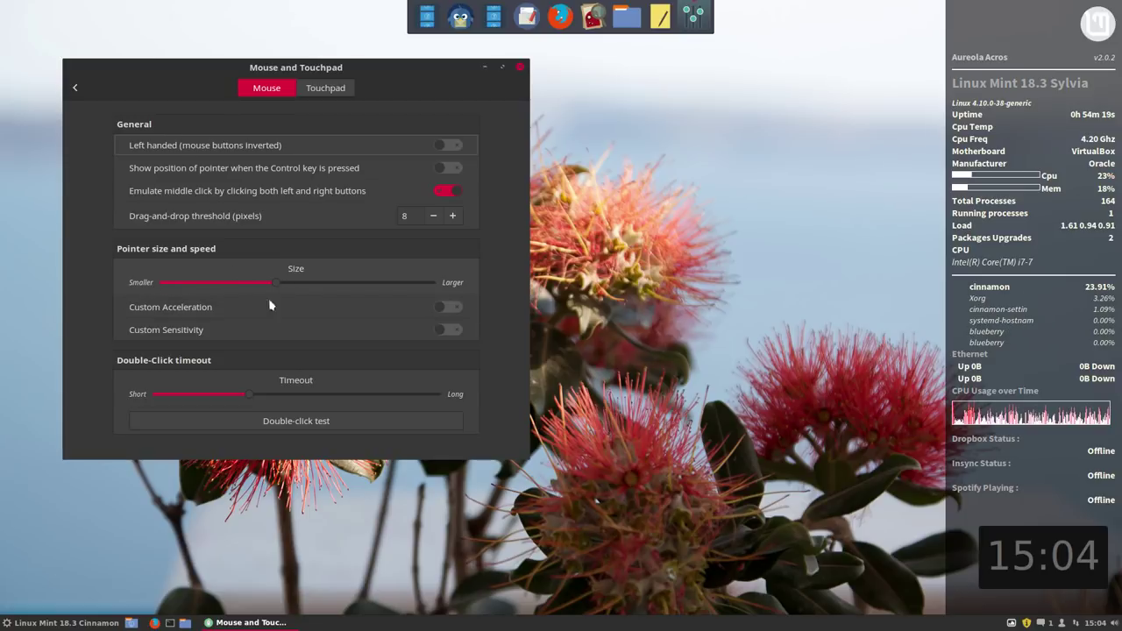
click(324, 92)
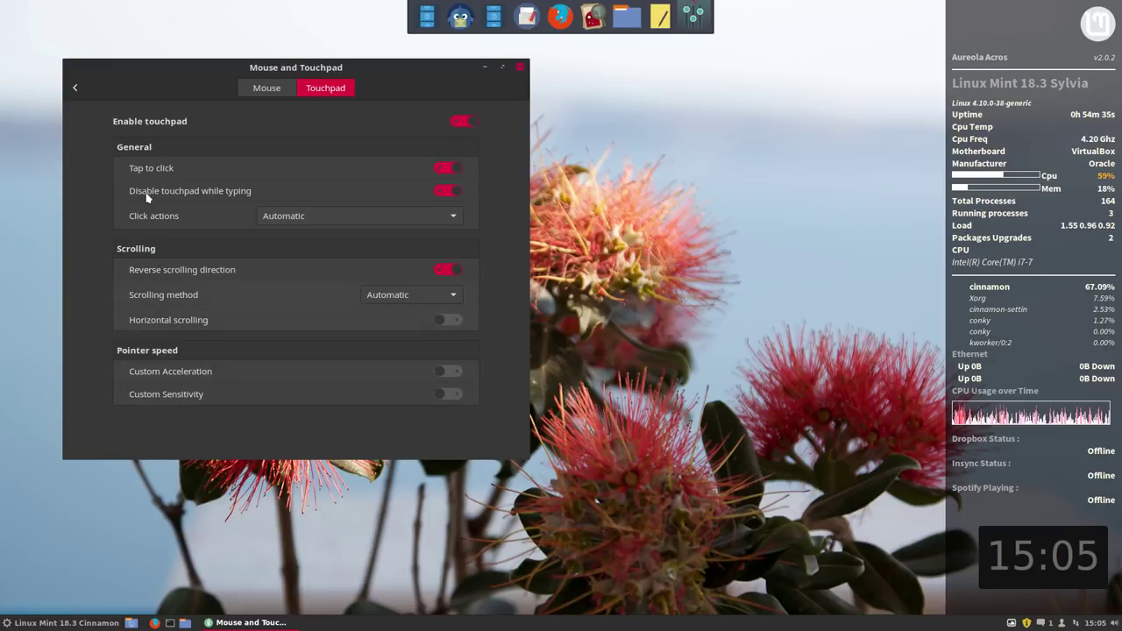
click(75, 87)
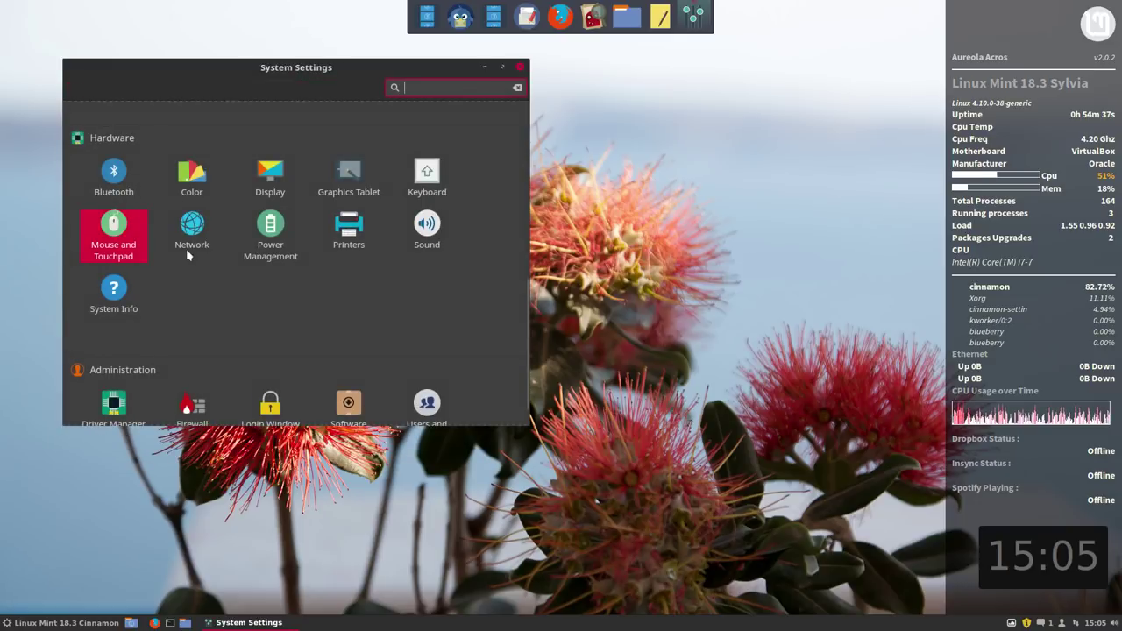
Look over the Network and Power Management pages, returning to the overview after each.
click(190, 221)
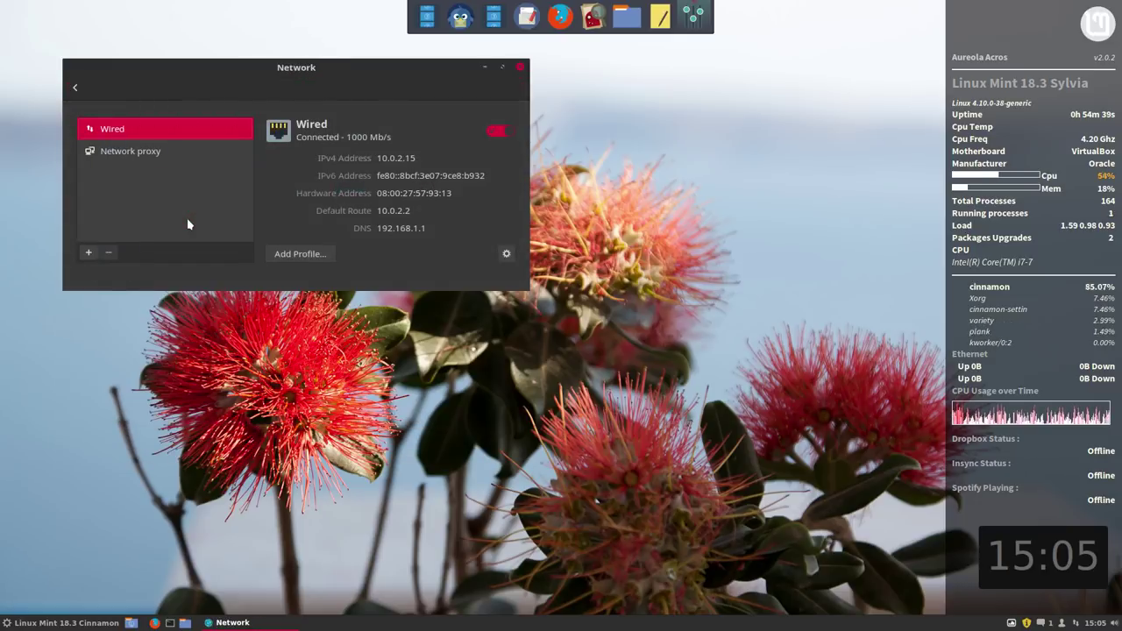
click(76, 90)
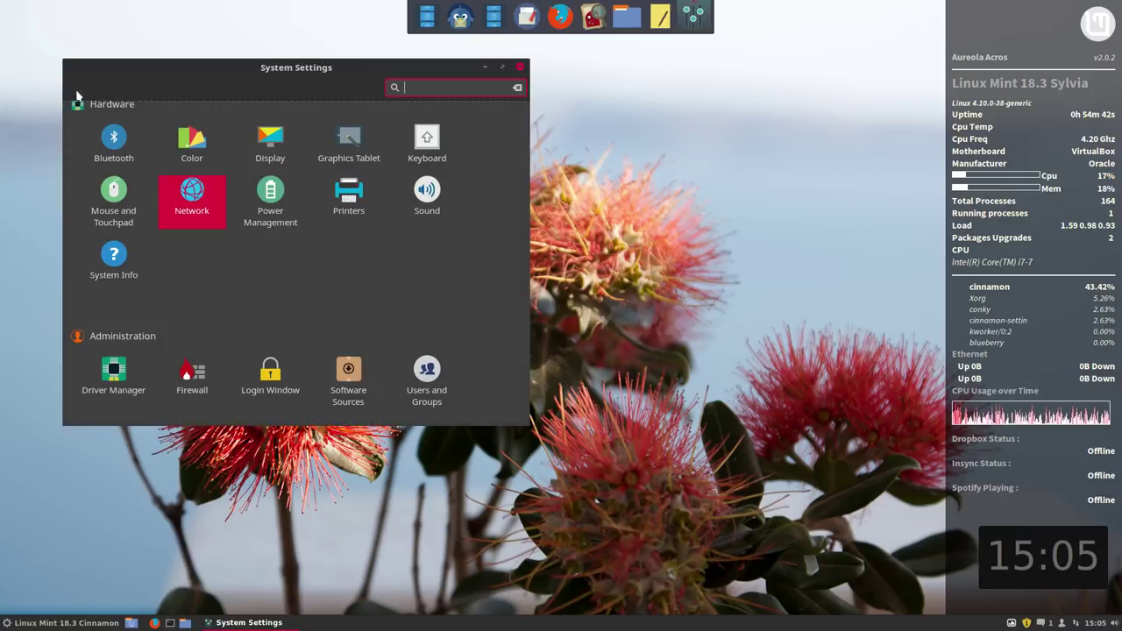
click(270, 193)
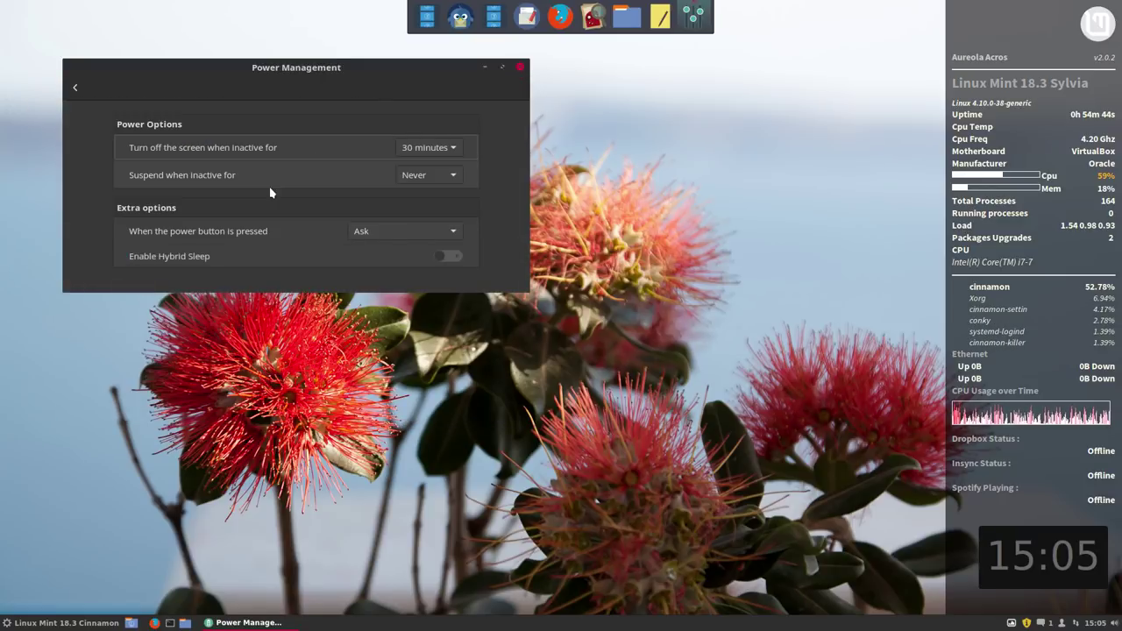
click(75, 89)
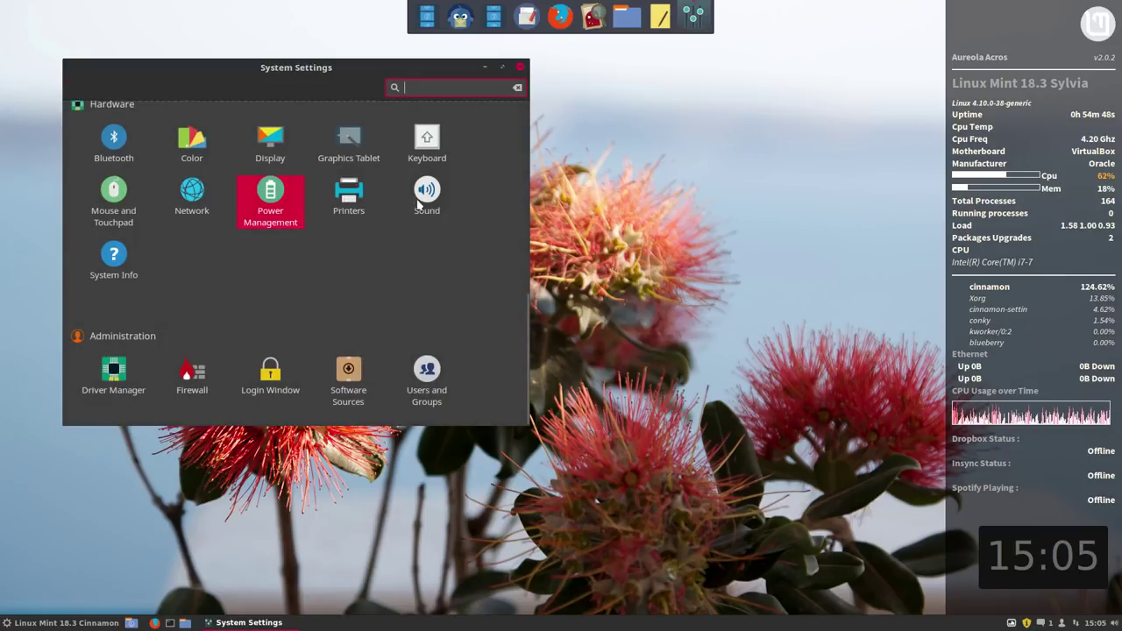
View System Info, then launch Driver Manager from the Administration section.
click(119, 264)
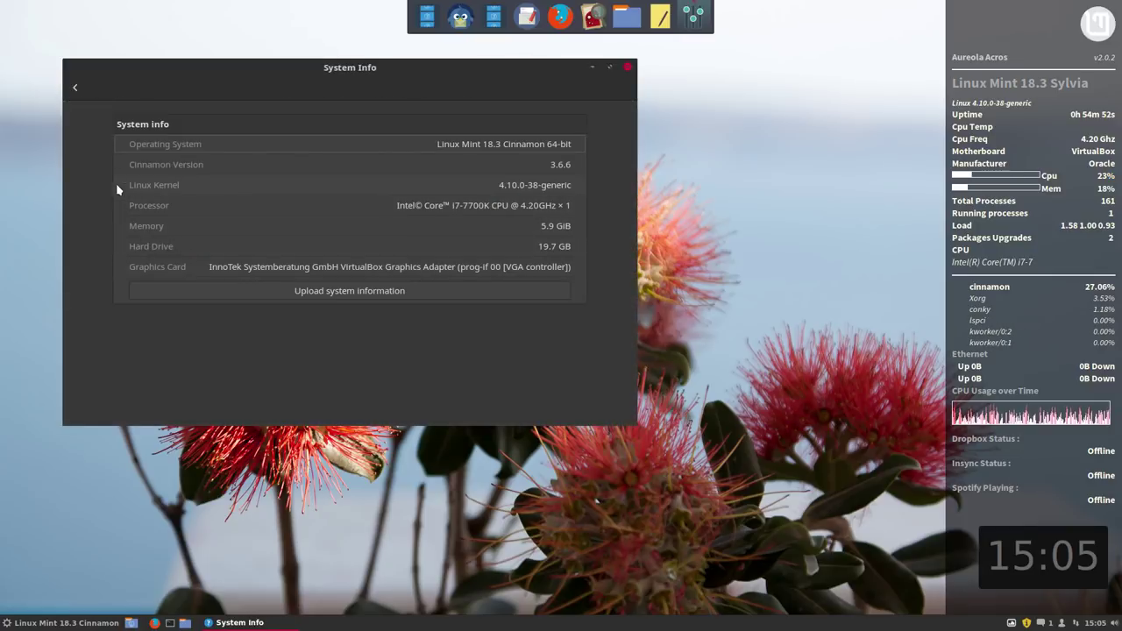
click(76, 88)
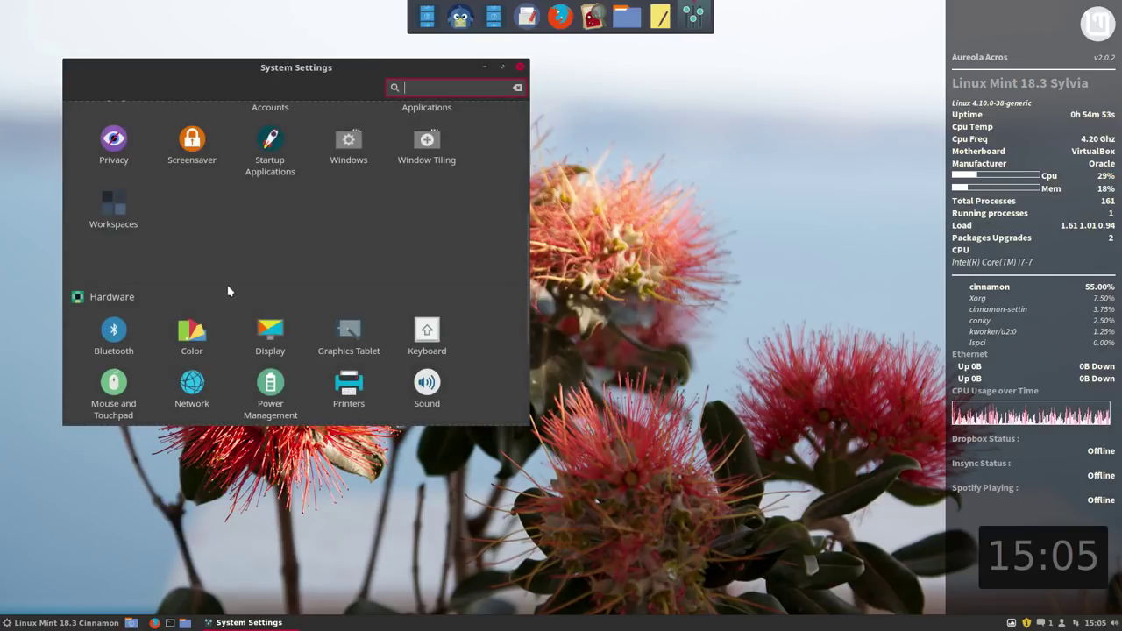
scroll(207, 351, down, 3)
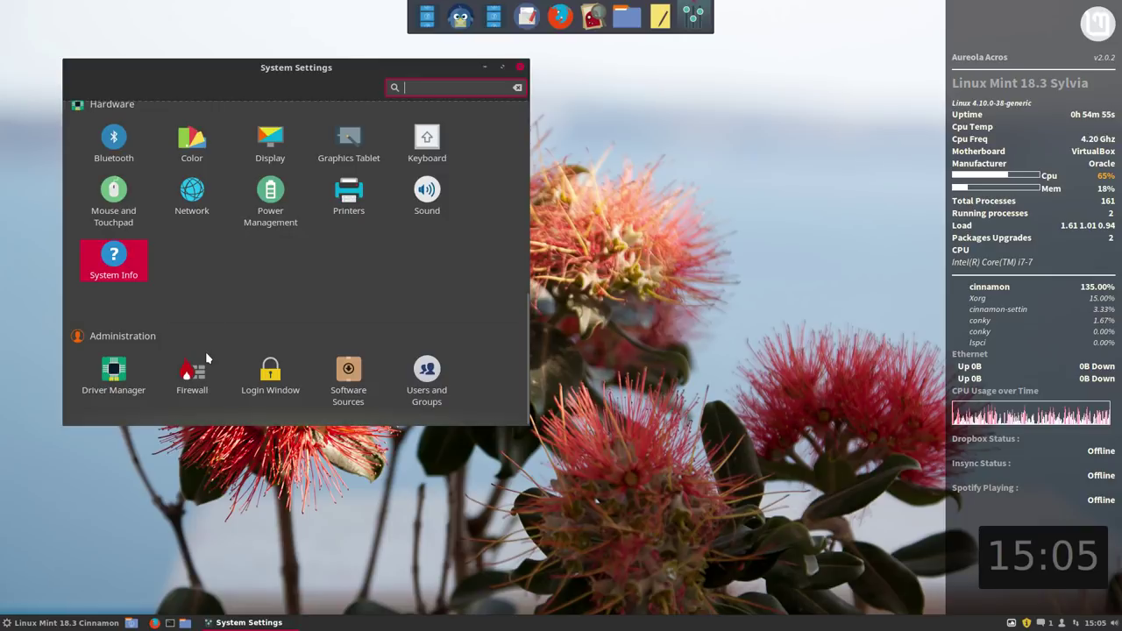
click(130, 372)
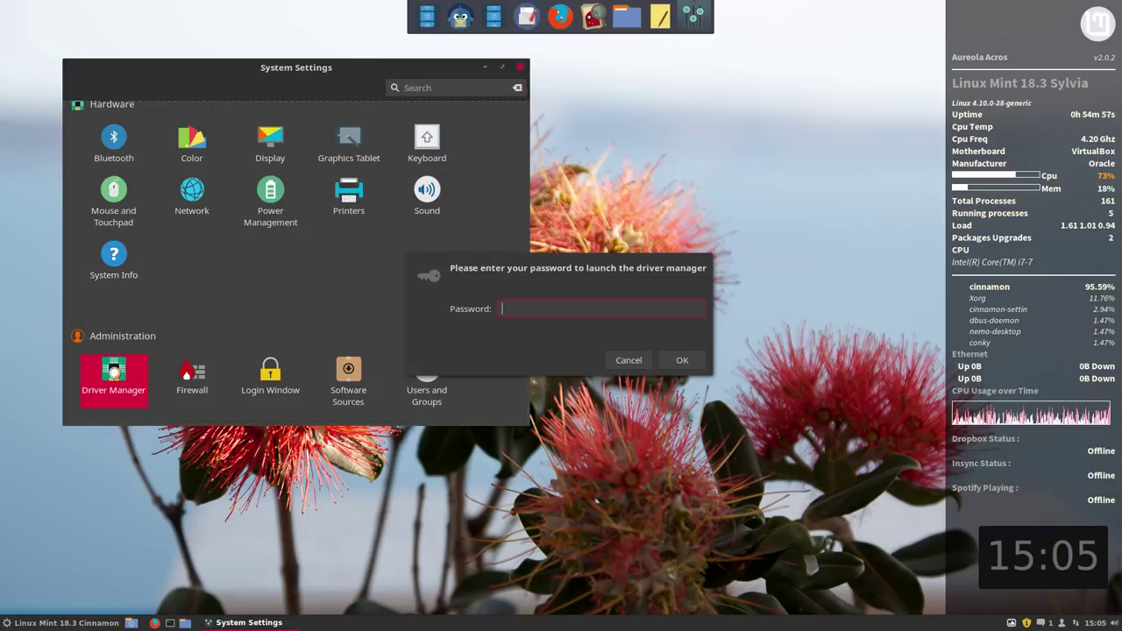
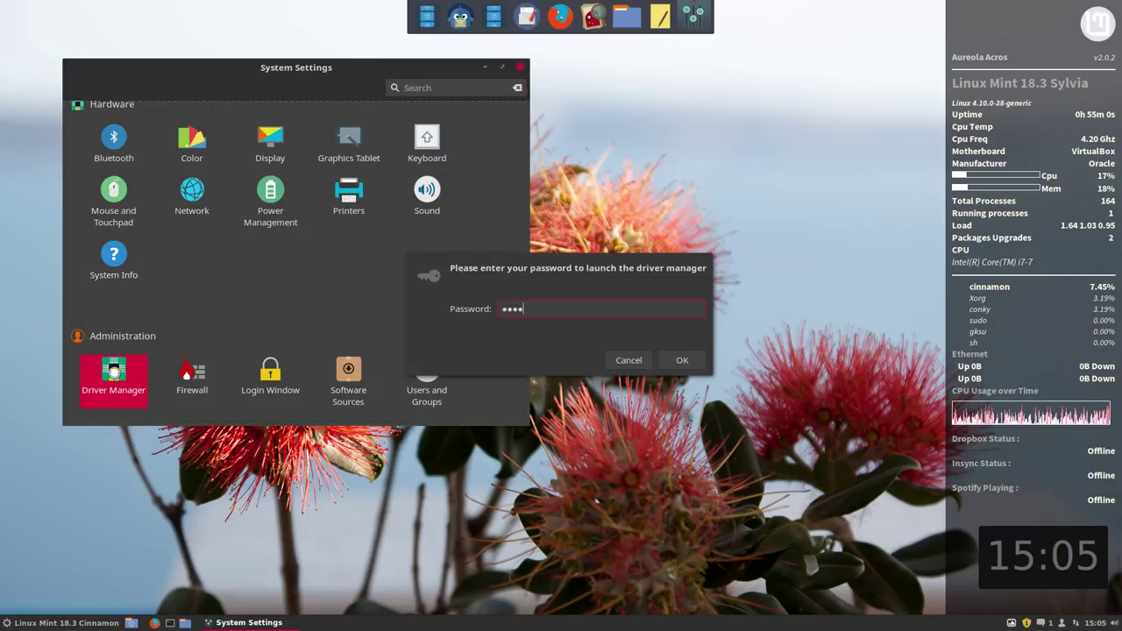
Authenticate Driver Manager, review drivers, leave intel-microcode unchanged and close it.
key(Return)
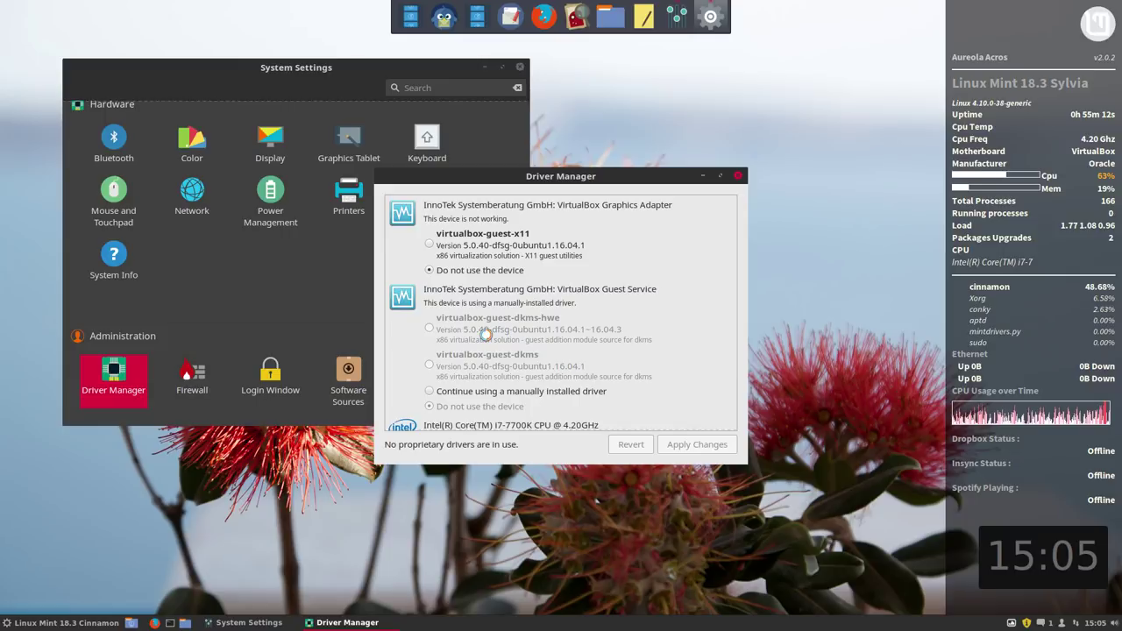
scroll(486, 335, down, 2)
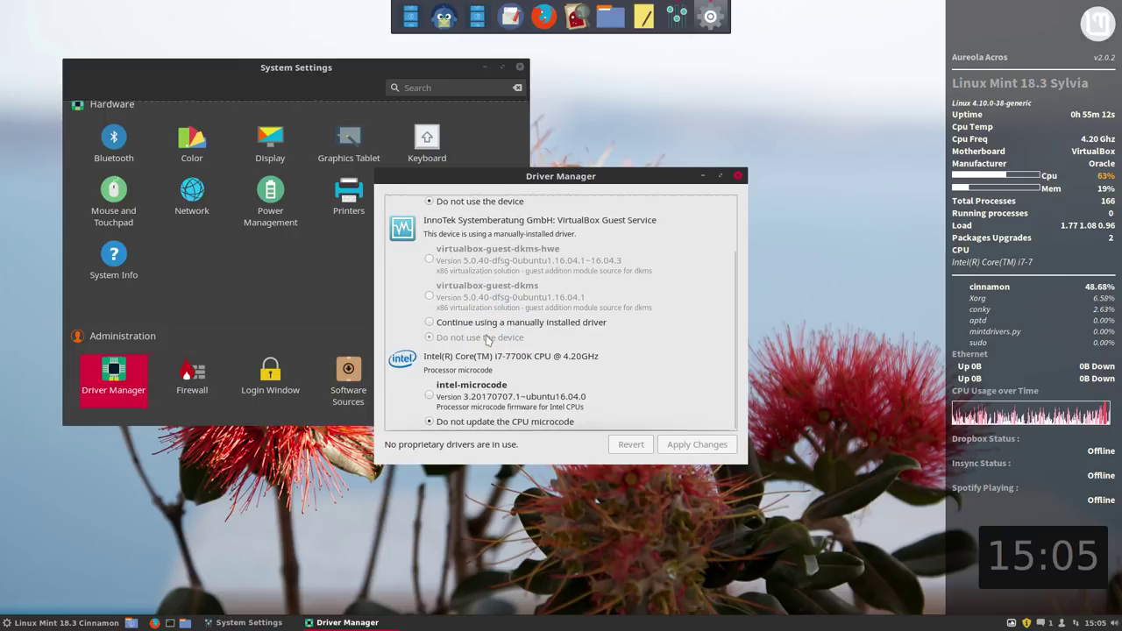
click(430, 397)
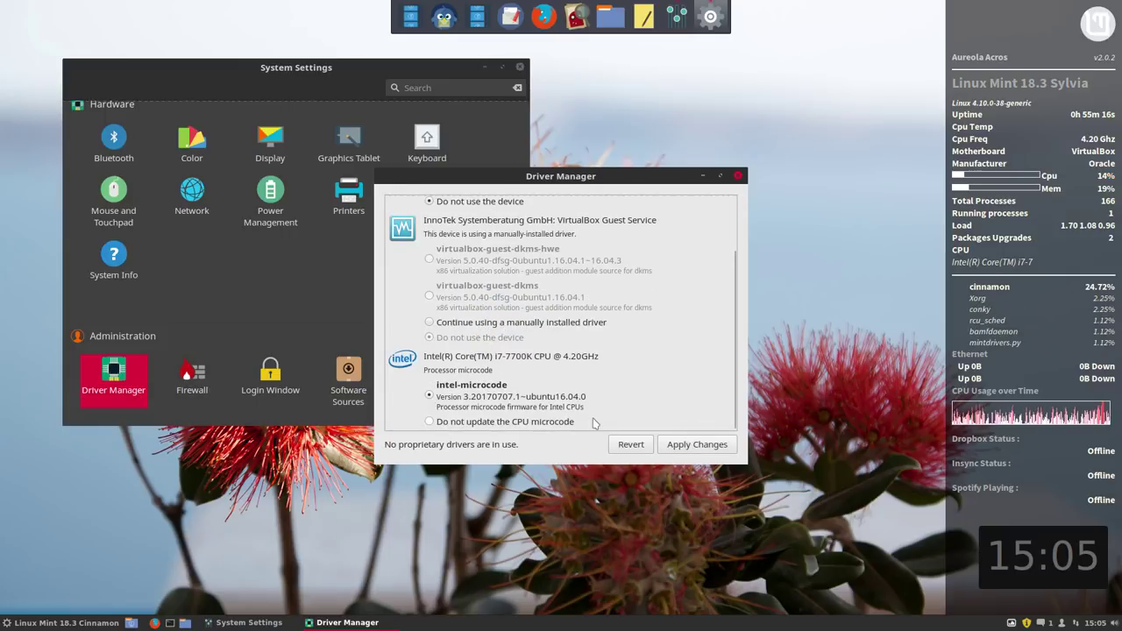
click(472, 424)
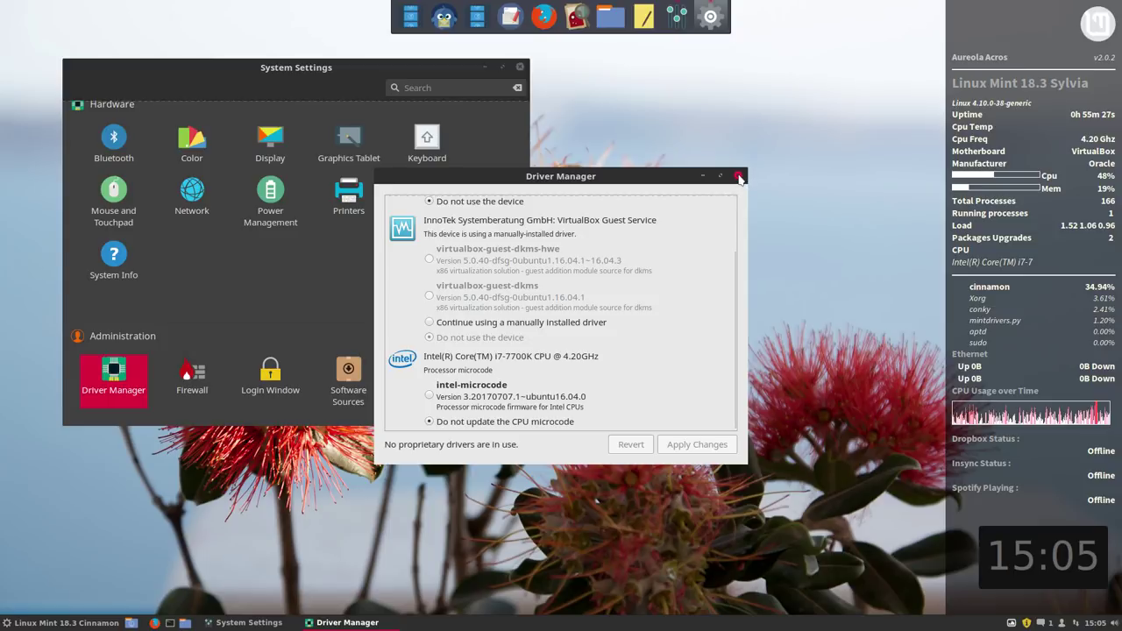
click(739, 176)
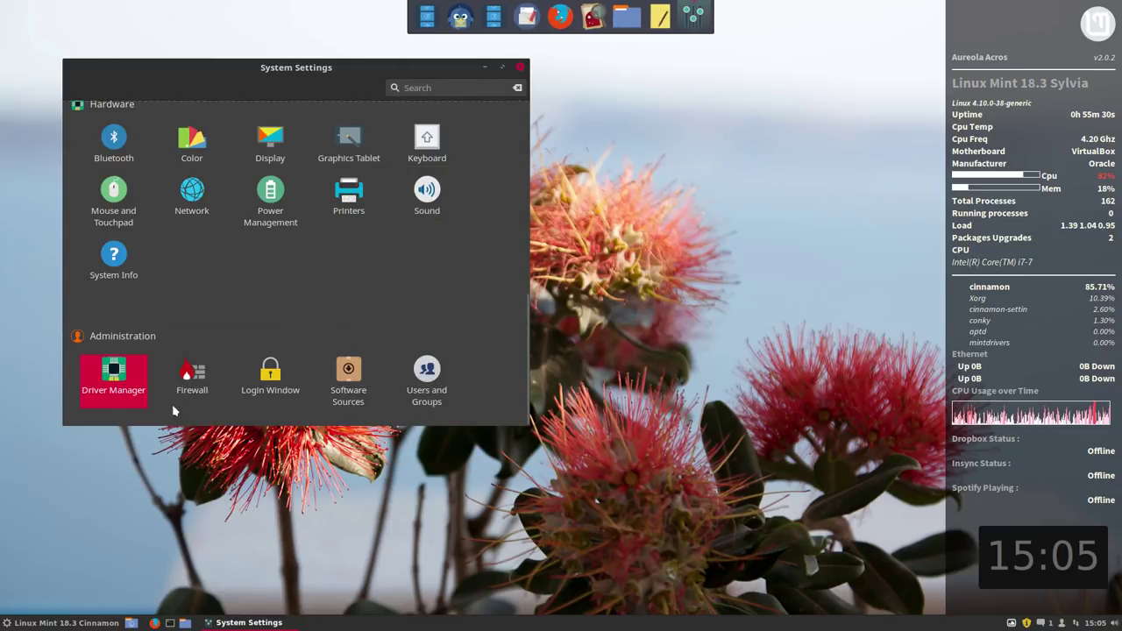
Cancel the Firewall authentication prompt and open Login Window settings instead.
click(113, 375)
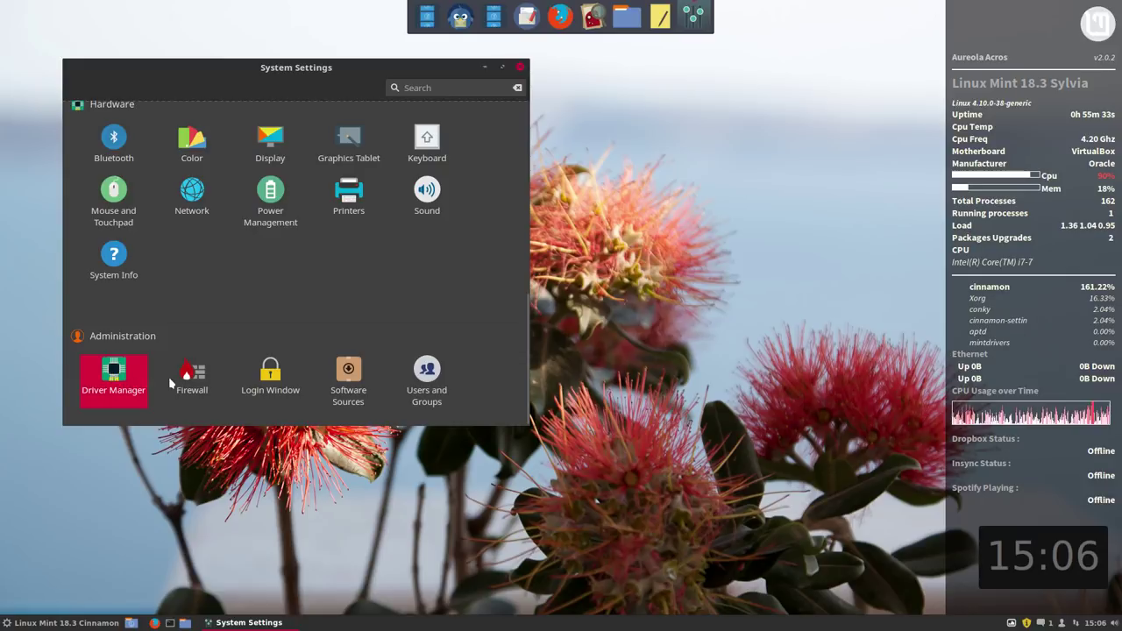
click(200, 383)
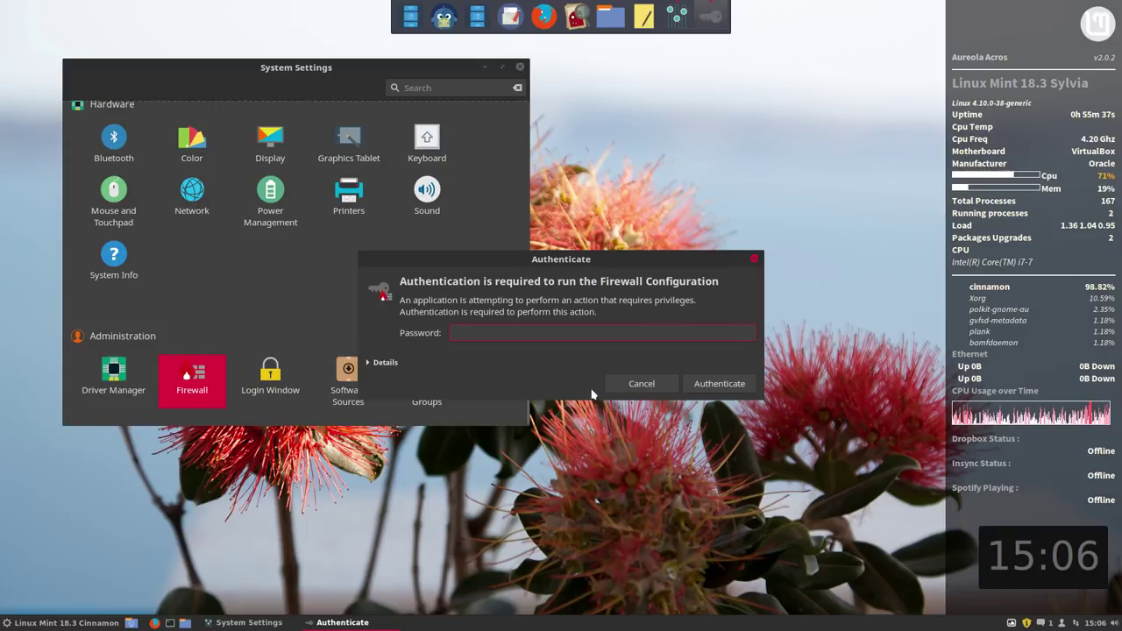
click(638, 386)
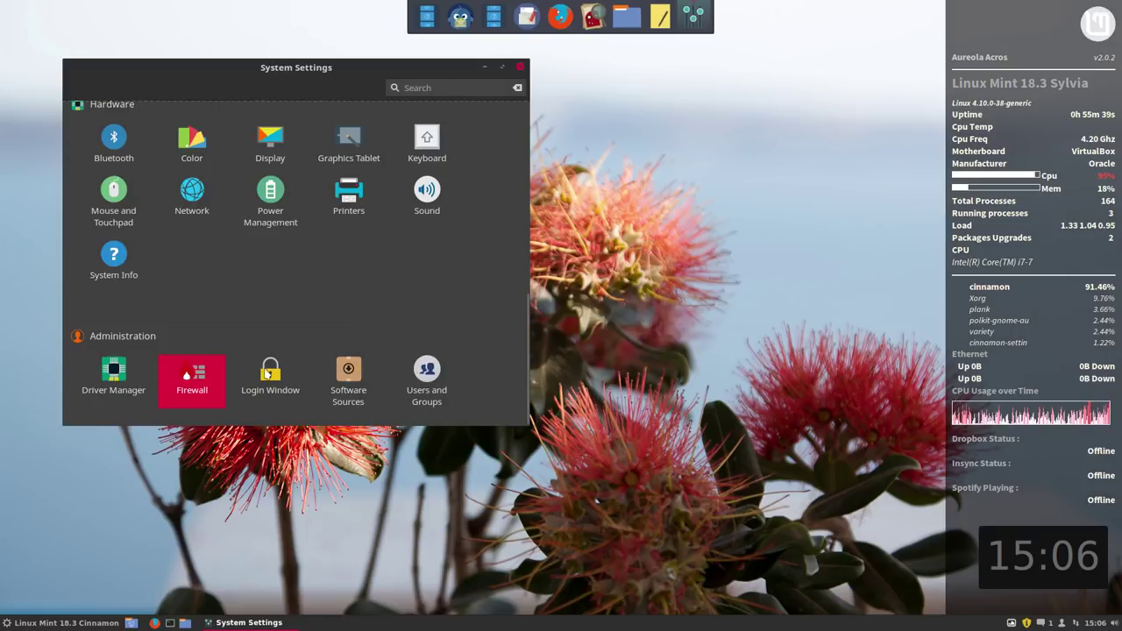
click(268, 374)
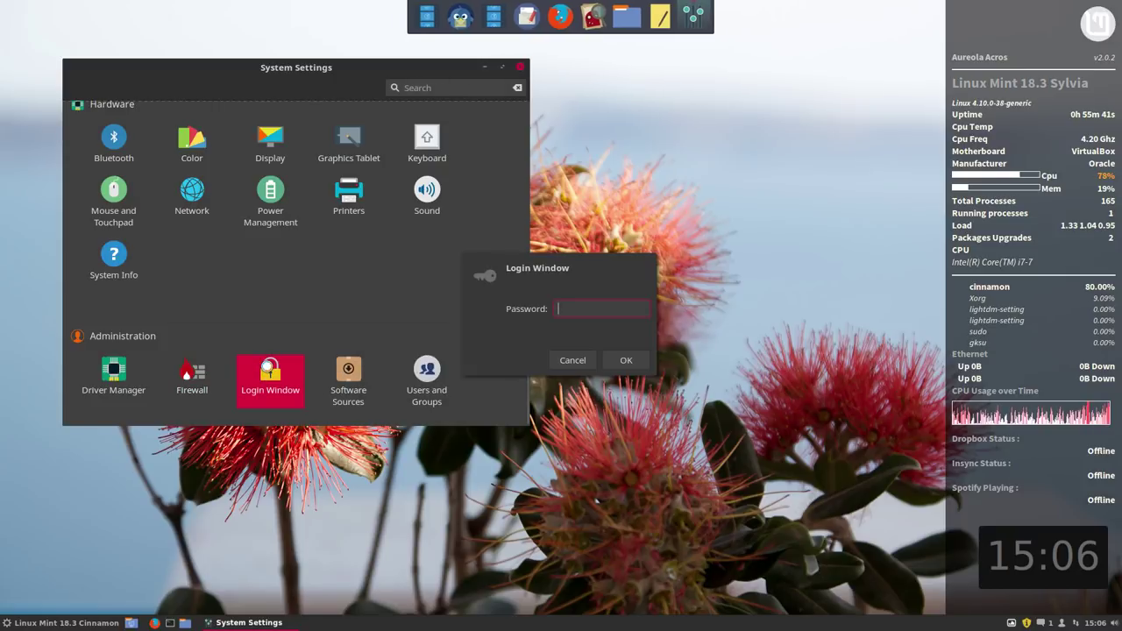
Authenticate, keep the GTK theme Arc-Flatabulous-Dark and leave the icon theme unchanged.
text(*****)
key(Return)
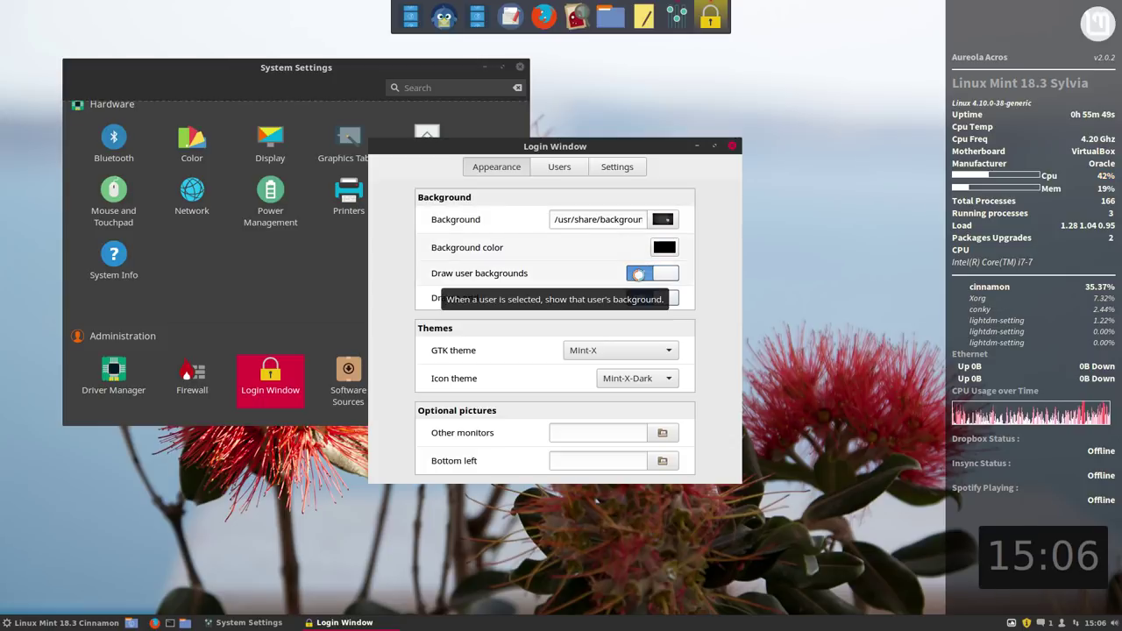
click(621, 350)
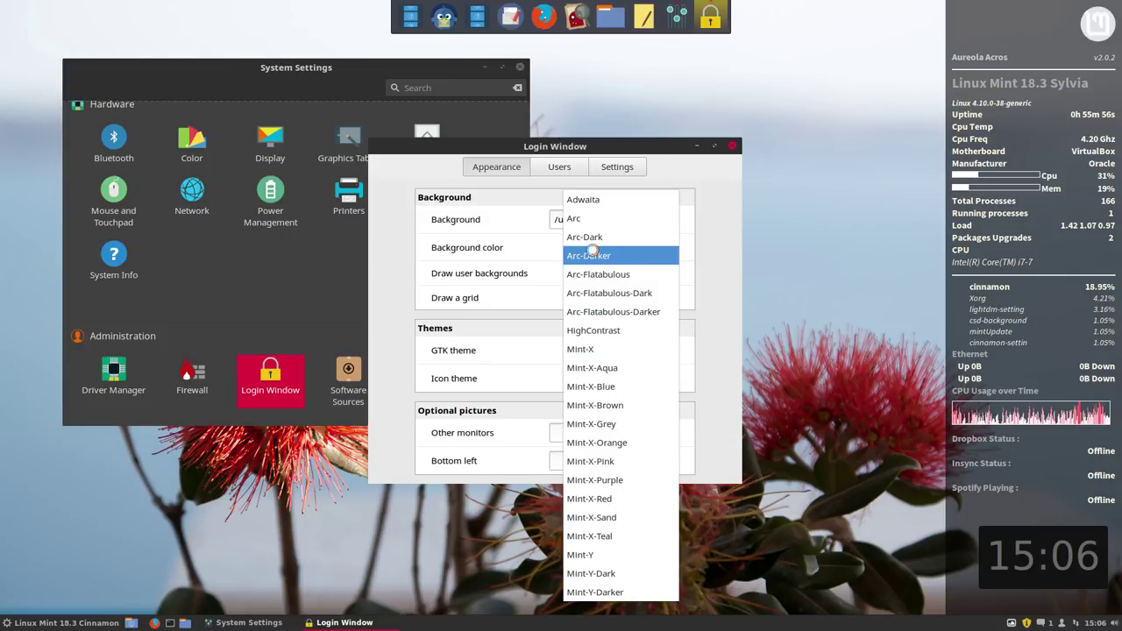
click(608, 292)
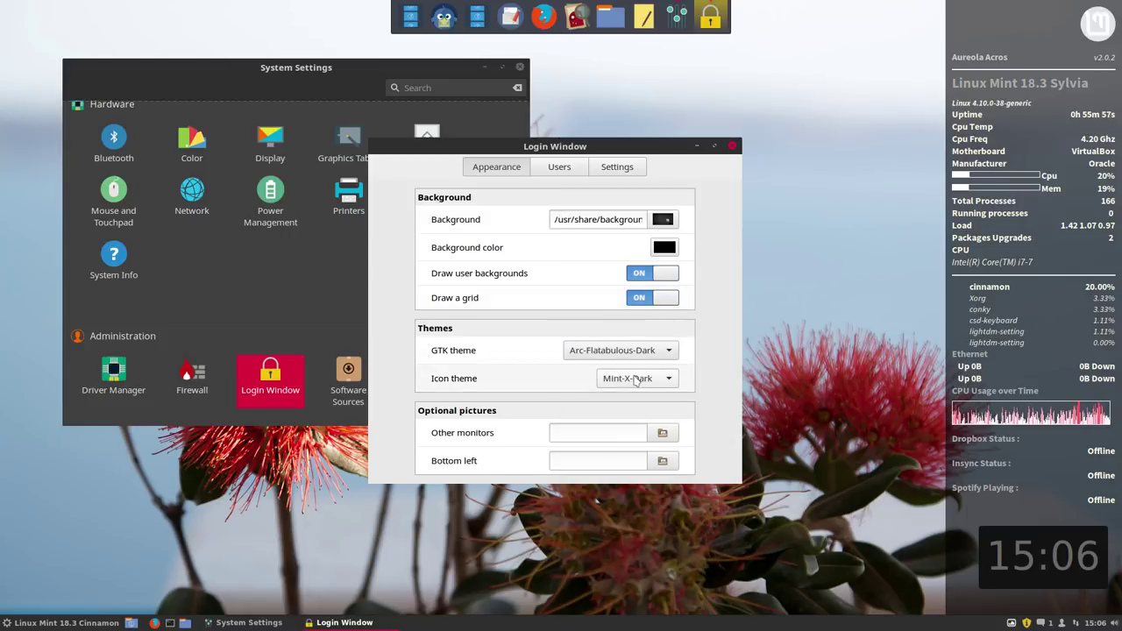
click(637, 379)
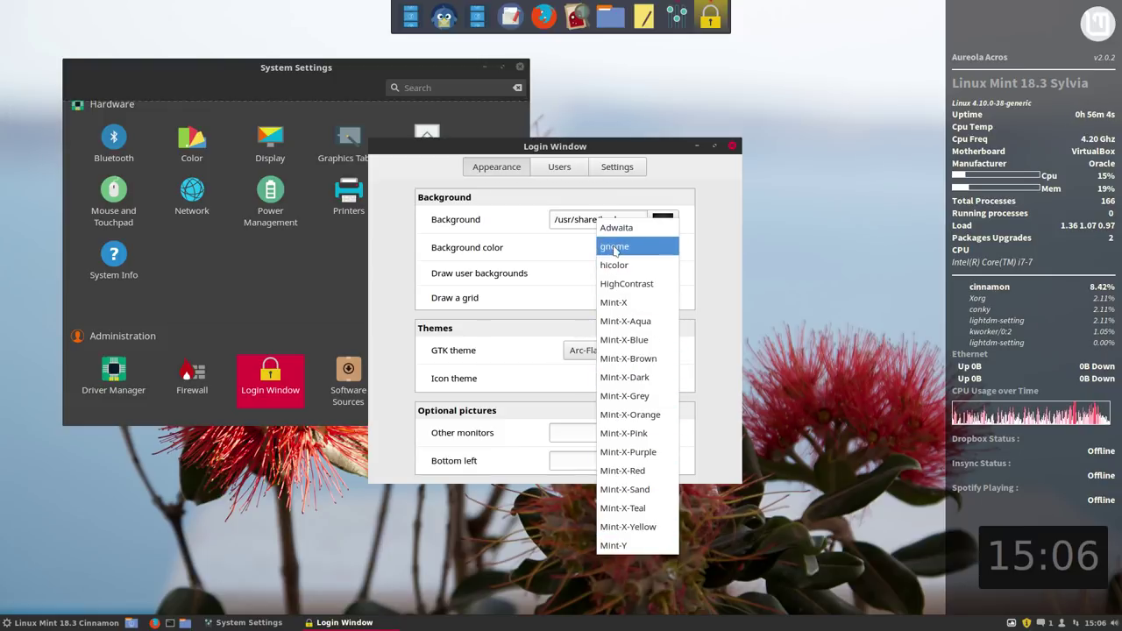
click(528, 392)
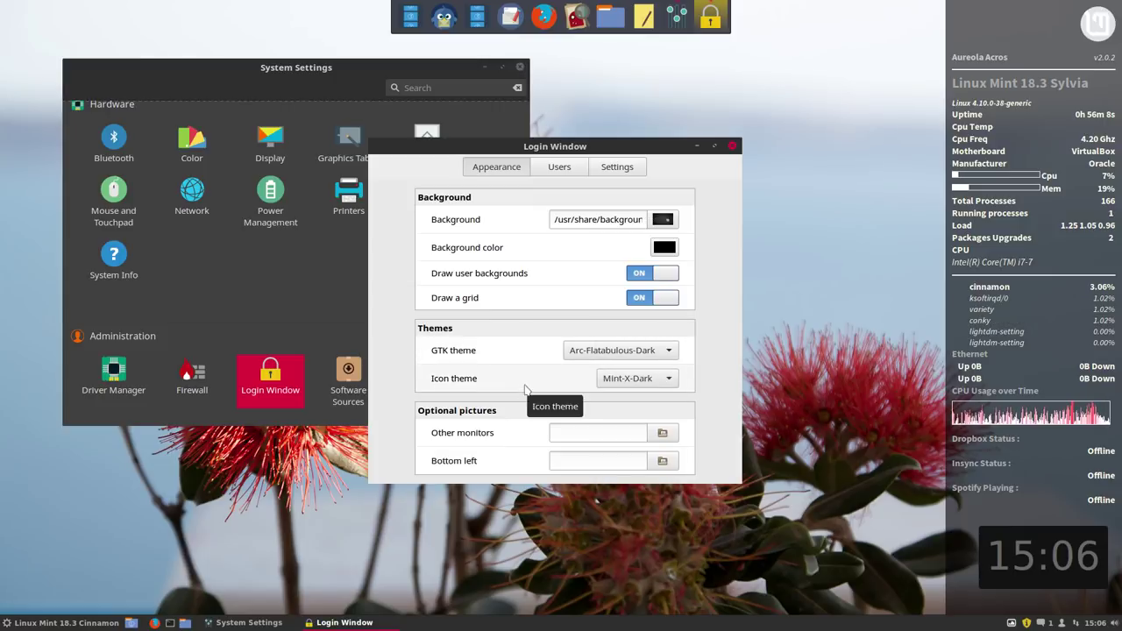
Review the Users and General options, leave HIDPI support on Auto, and close the window.
click(570, 171)
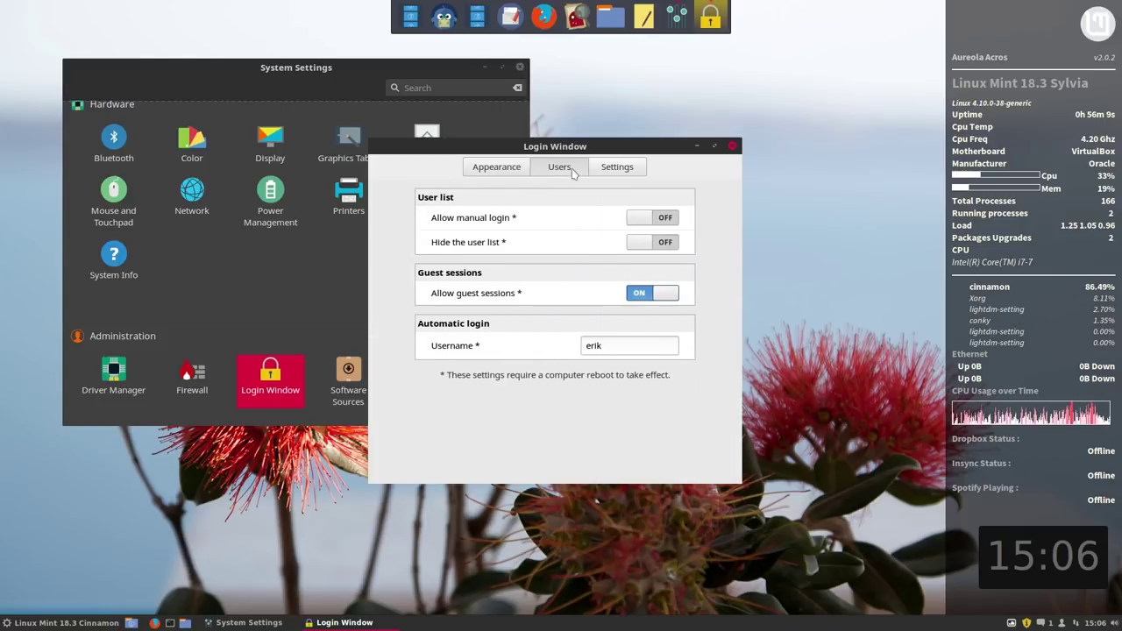
click(623, 168)
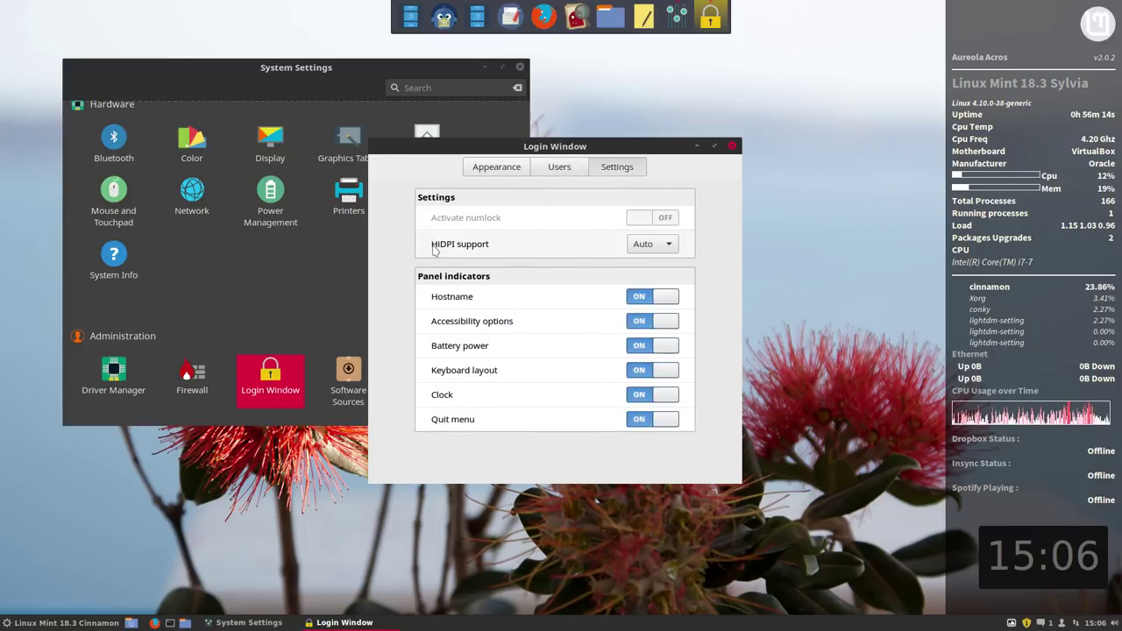
click(652, 251)
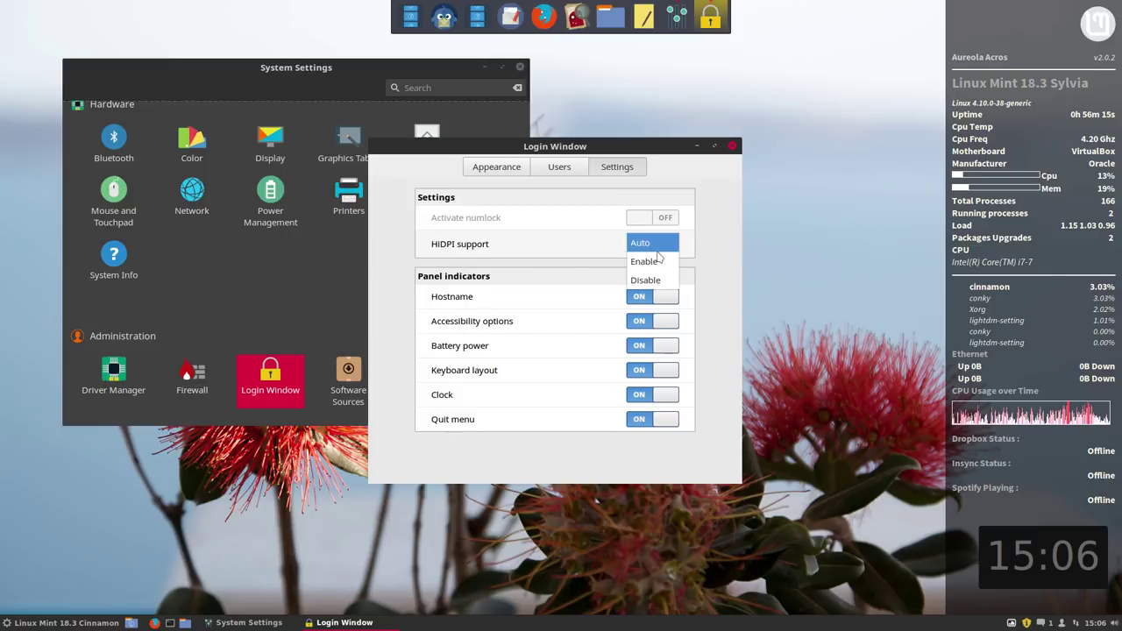
click(552, 254)
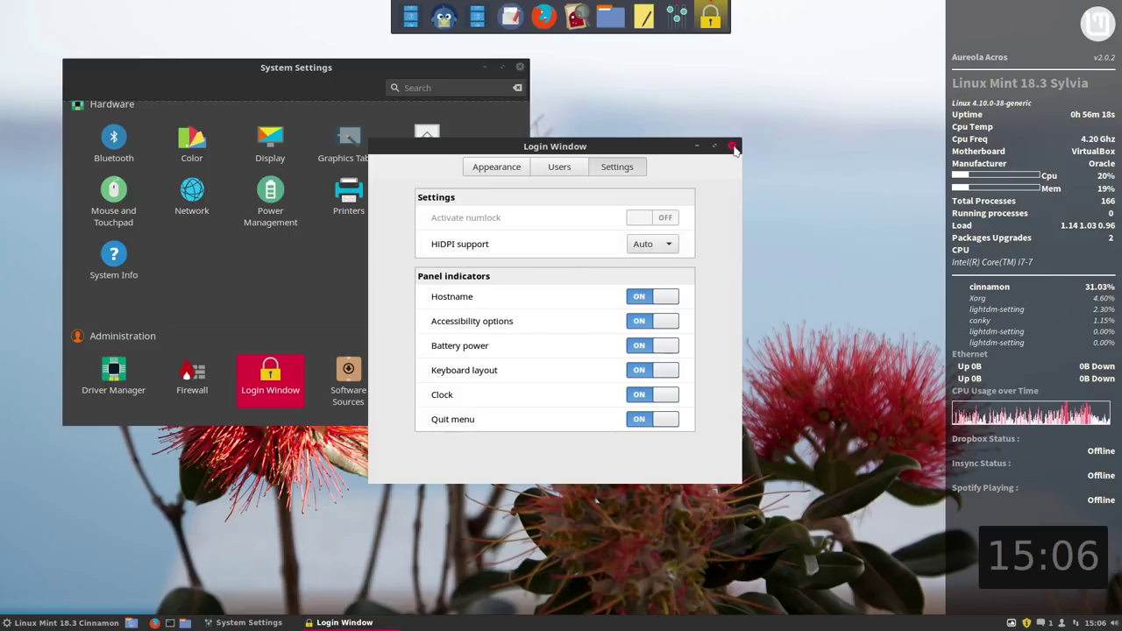
click(733, 148)
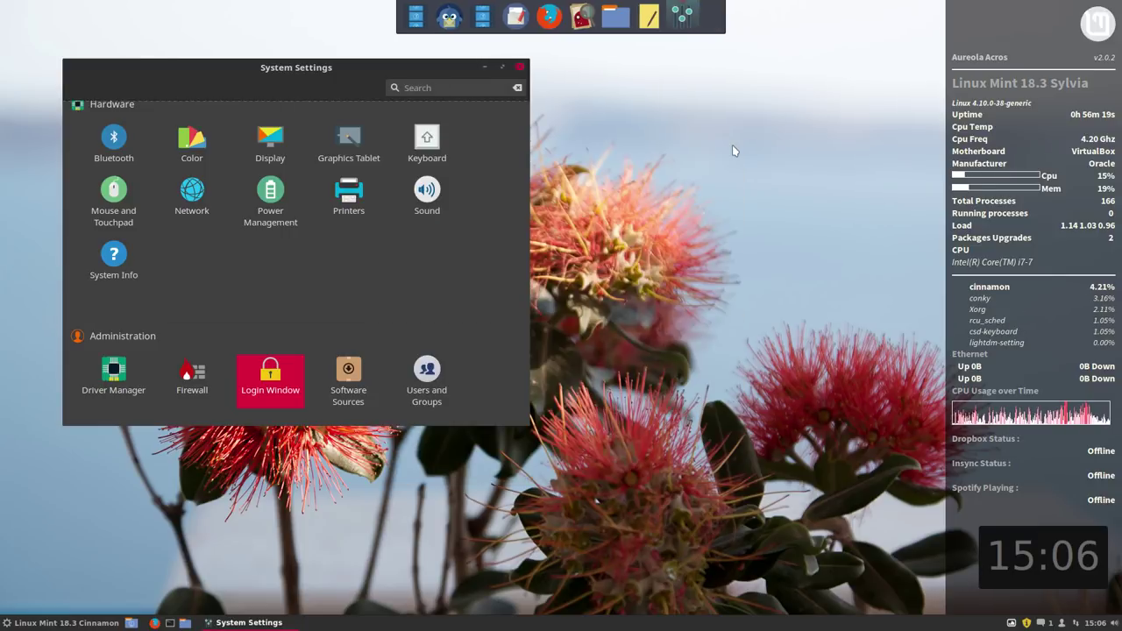
click(349, 373)
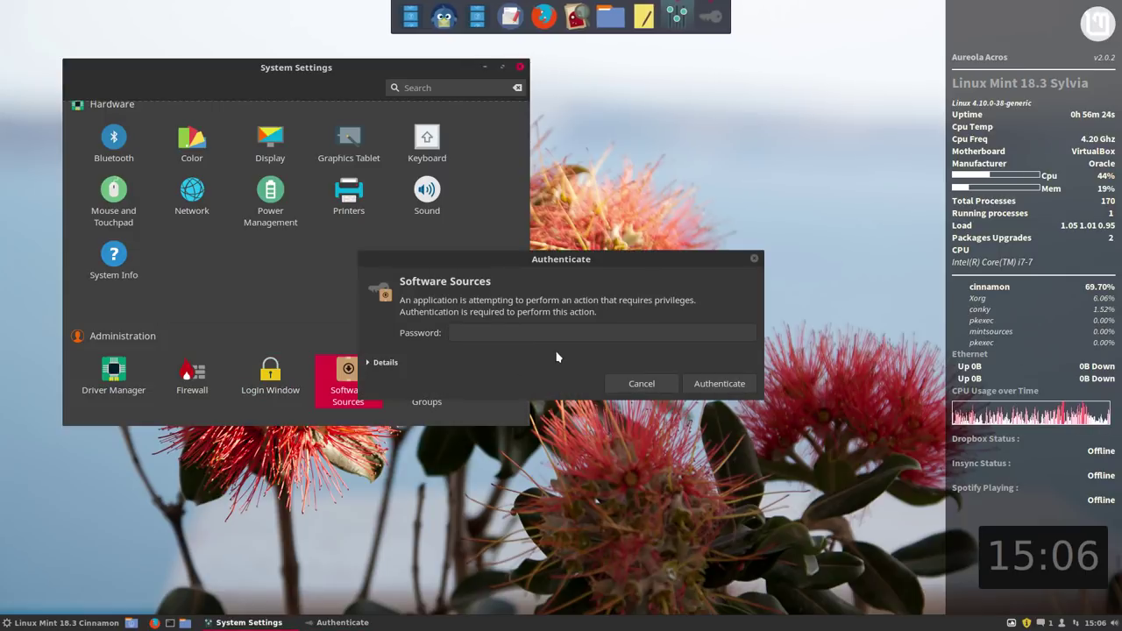
click(544, 333)
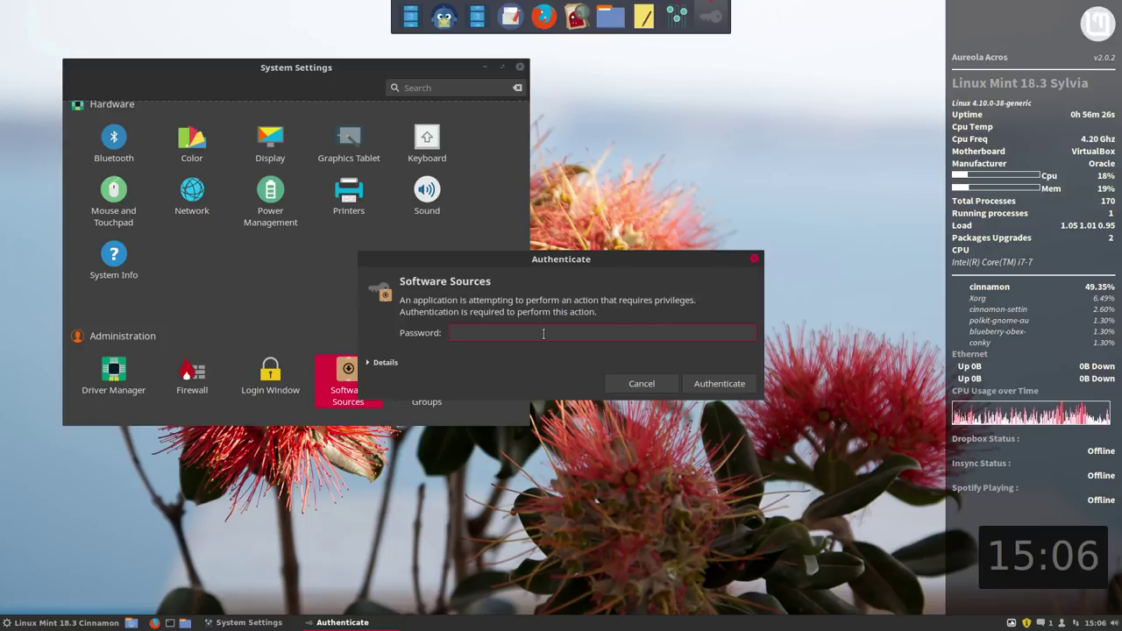
text(••••)
key(Return)
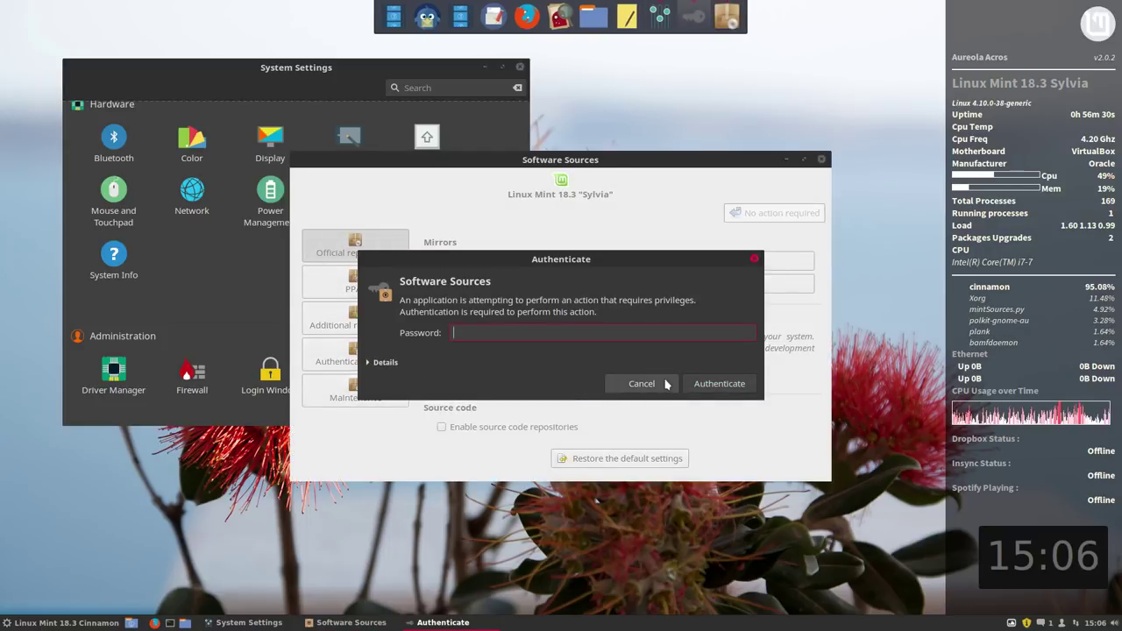
click(757, 262)
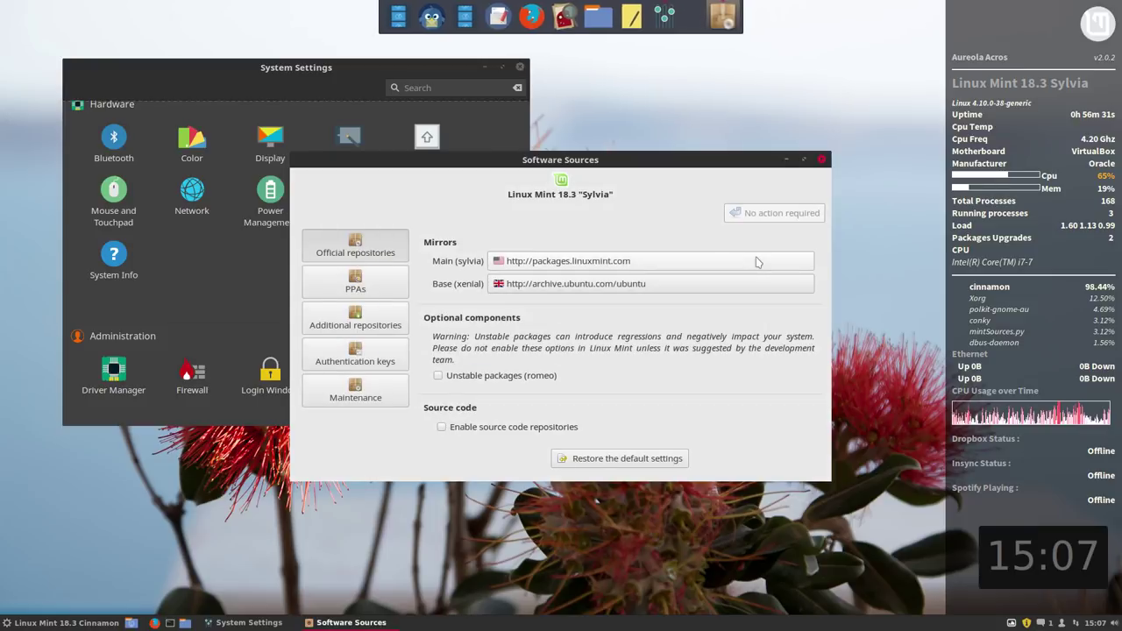
click(636, 256)
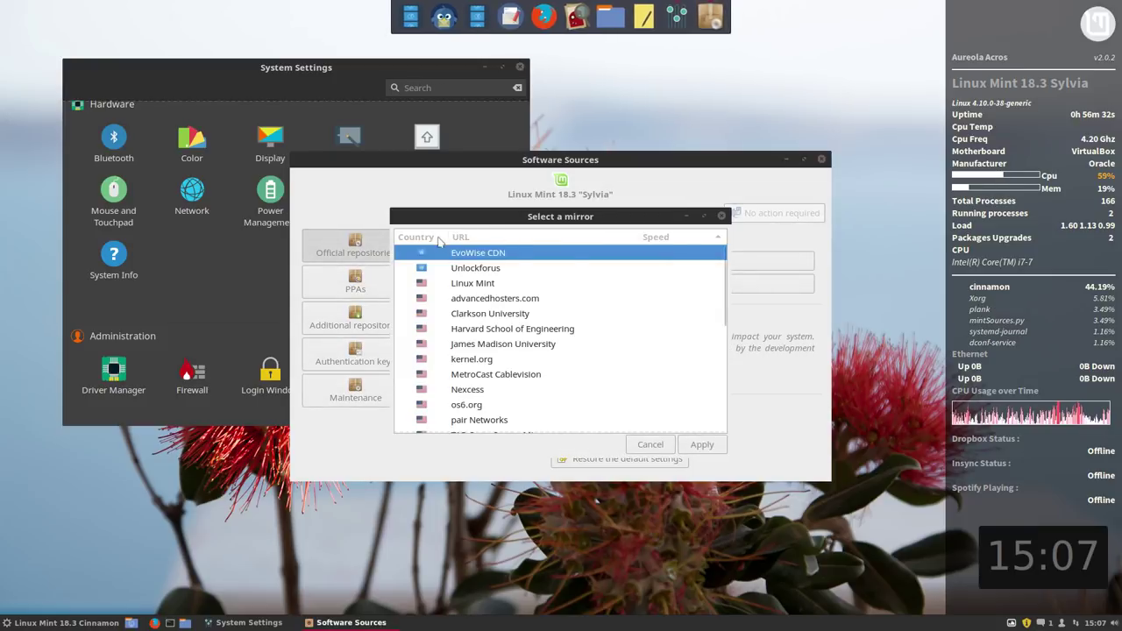
click(649, 446)
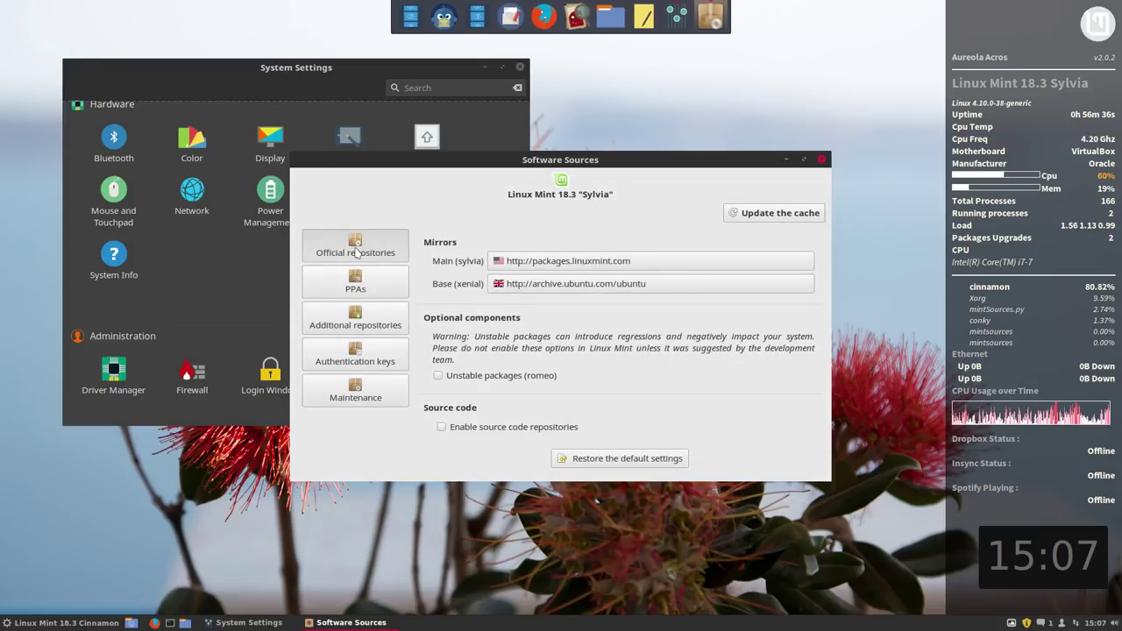
click(355, 281)
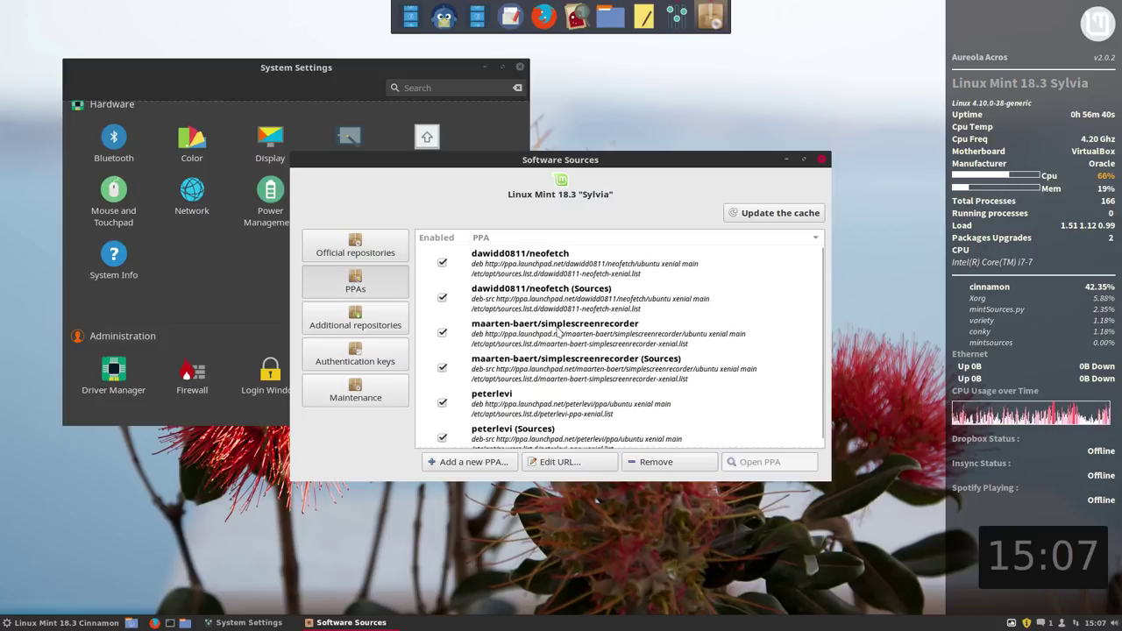
scroll(554, 384, down, 1)
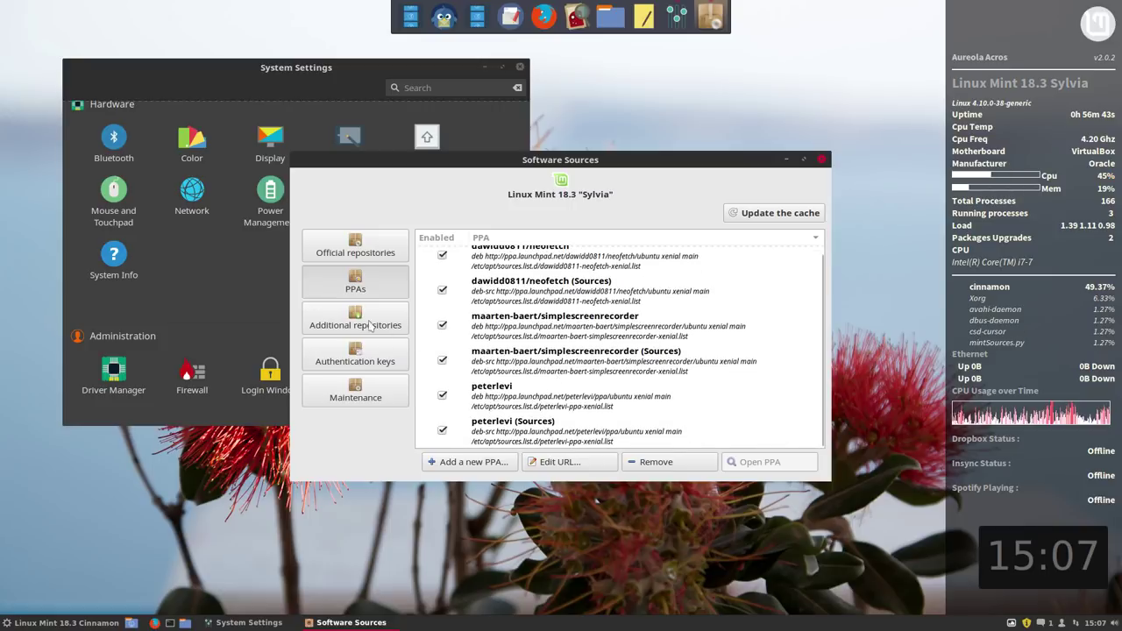
click(359, 321)
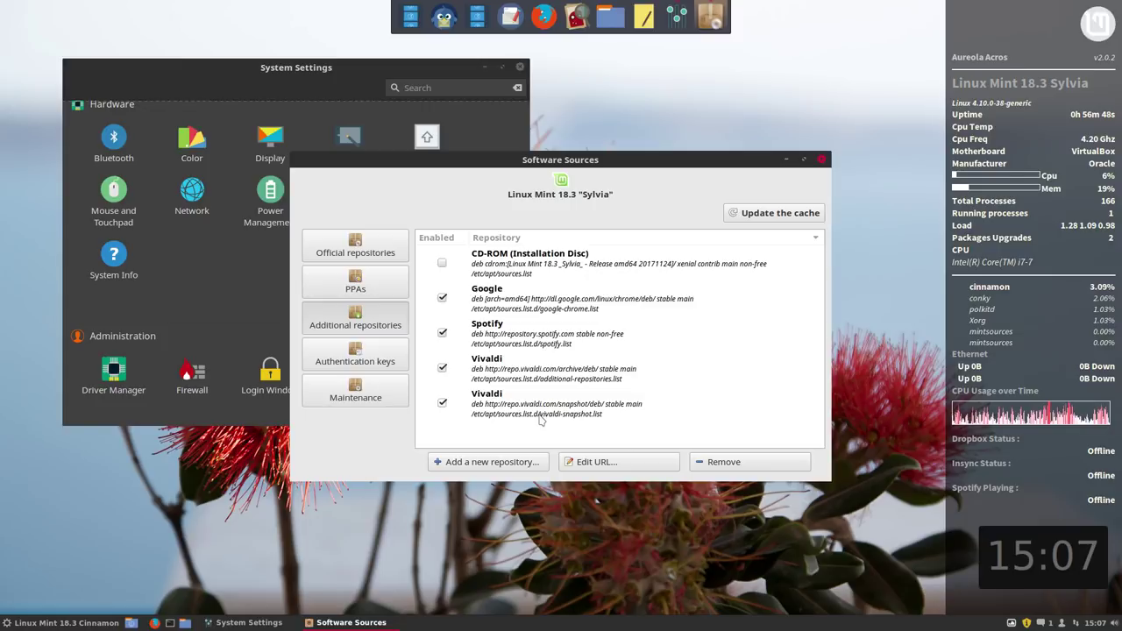
click(375, 363)
scroll(506, 375, down, 1)
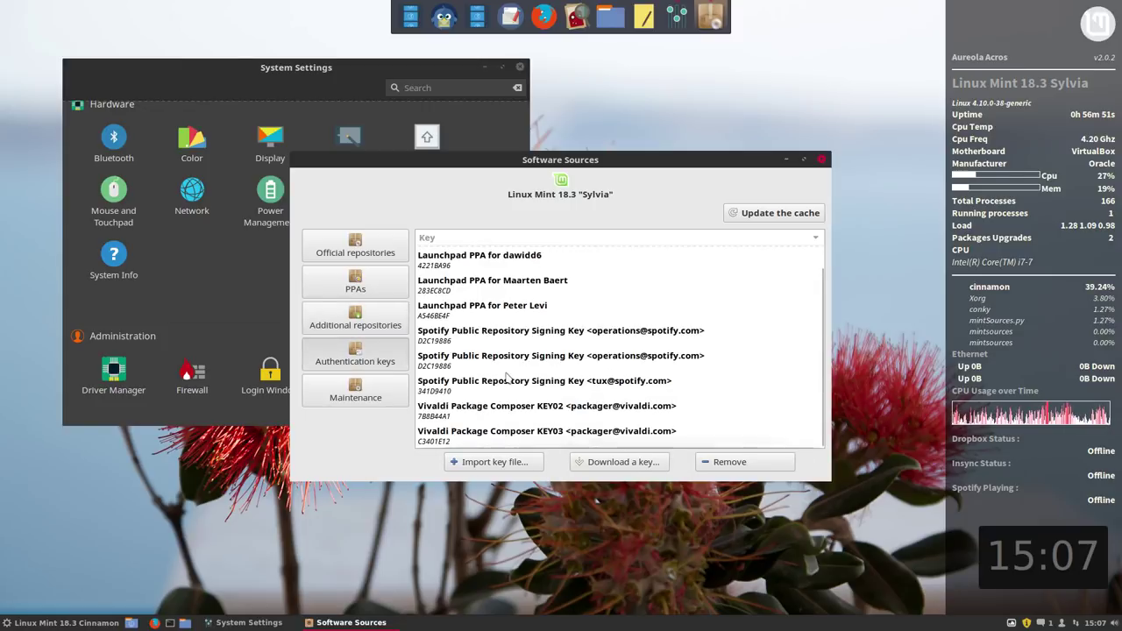
click(404, 397)
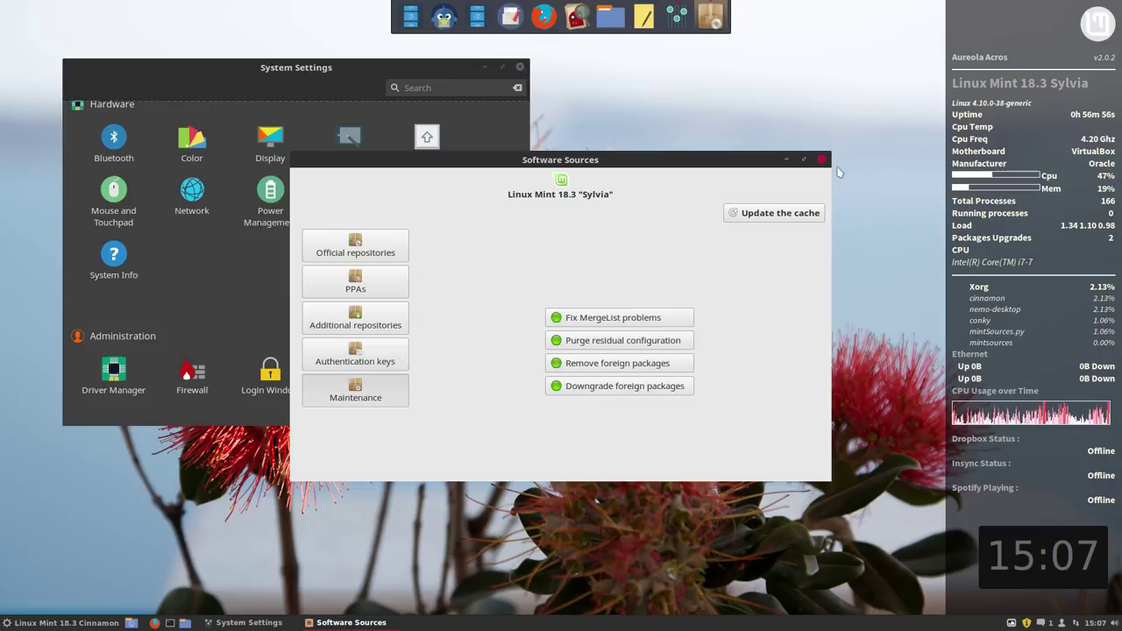
click(822, 160)
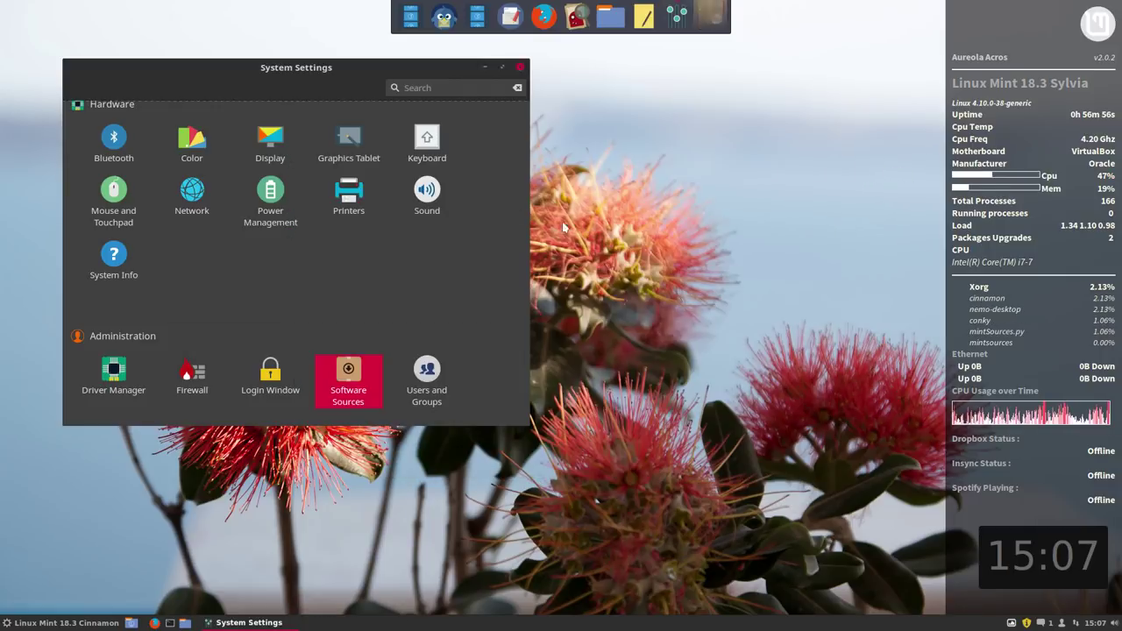
Close System Settings, switch Variety to the next wallpaper, and open Update Manager.
click(520, 67)
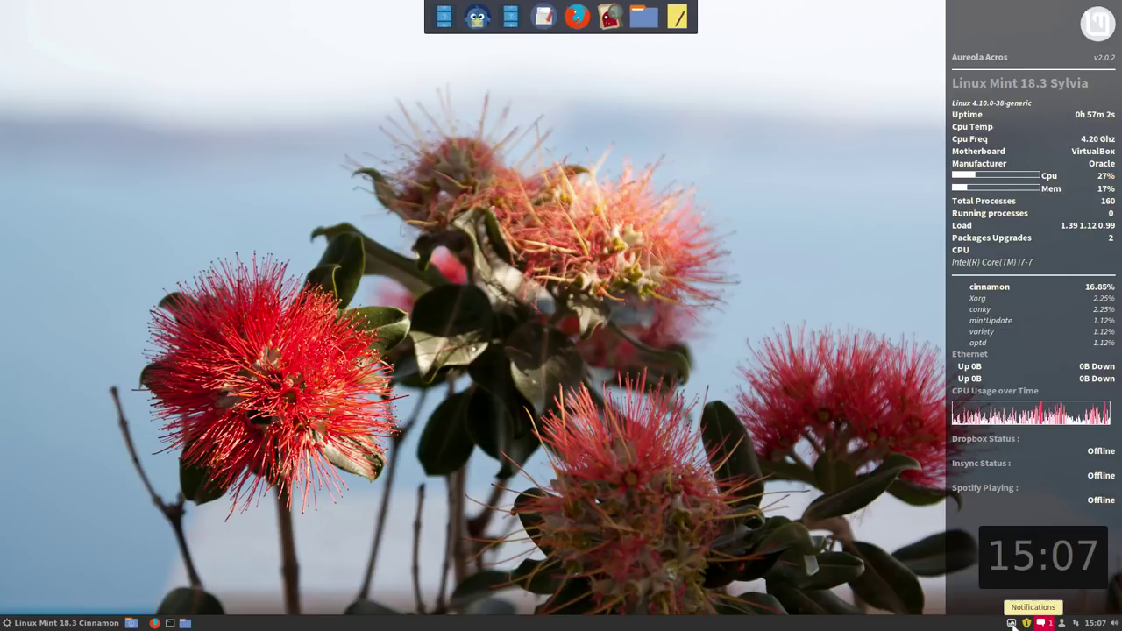
click(1012, 622)
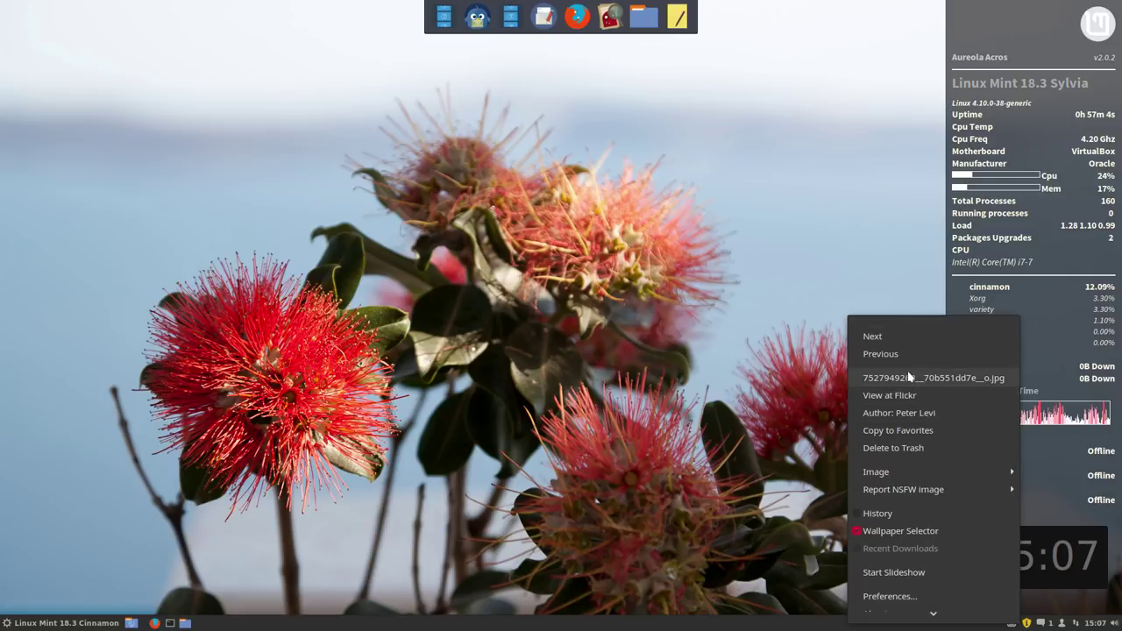
click(883, 339)
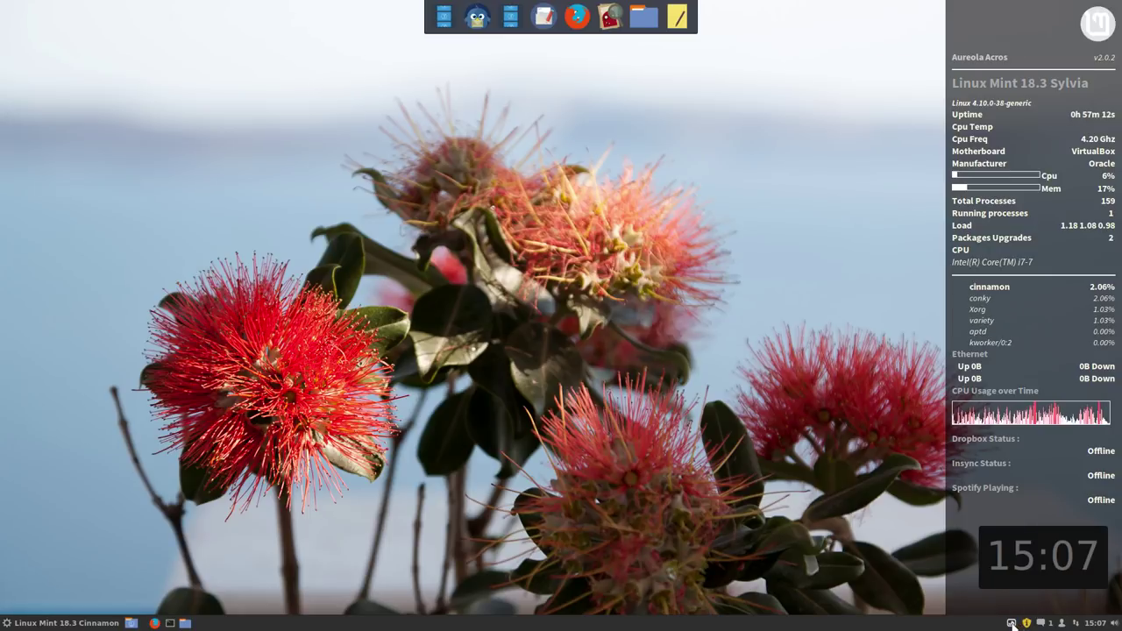
click(1012, 623)
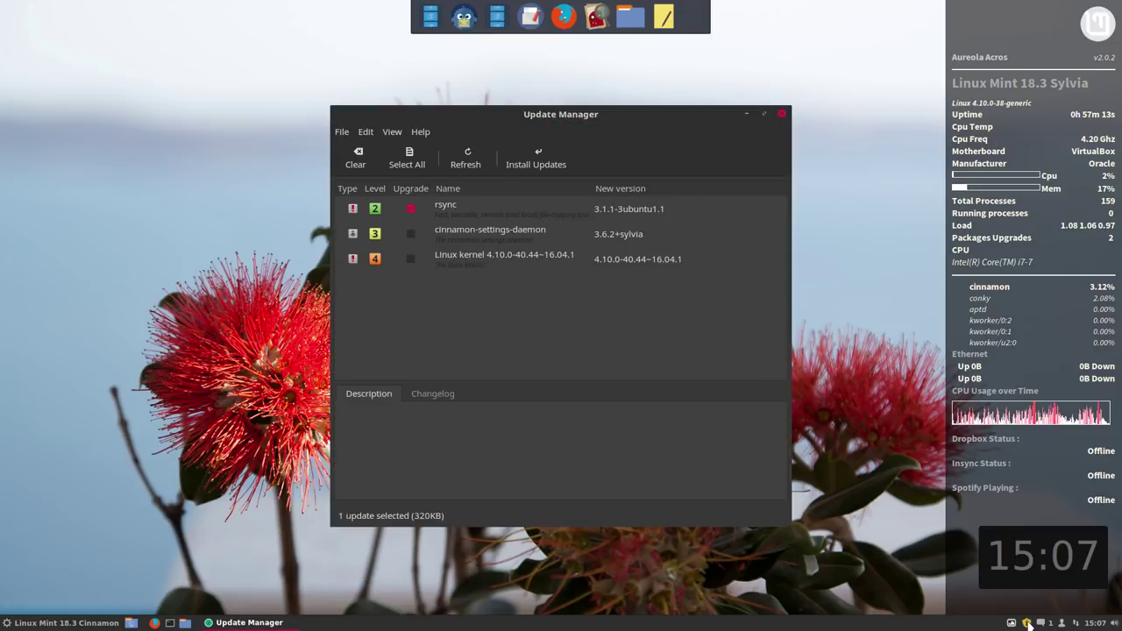
Mark cinnamon-settings-daemon and the Linux kernel update, refresh the list, and re-mark both.
click(411, 234)
click(410, 259)
click(466, 158)
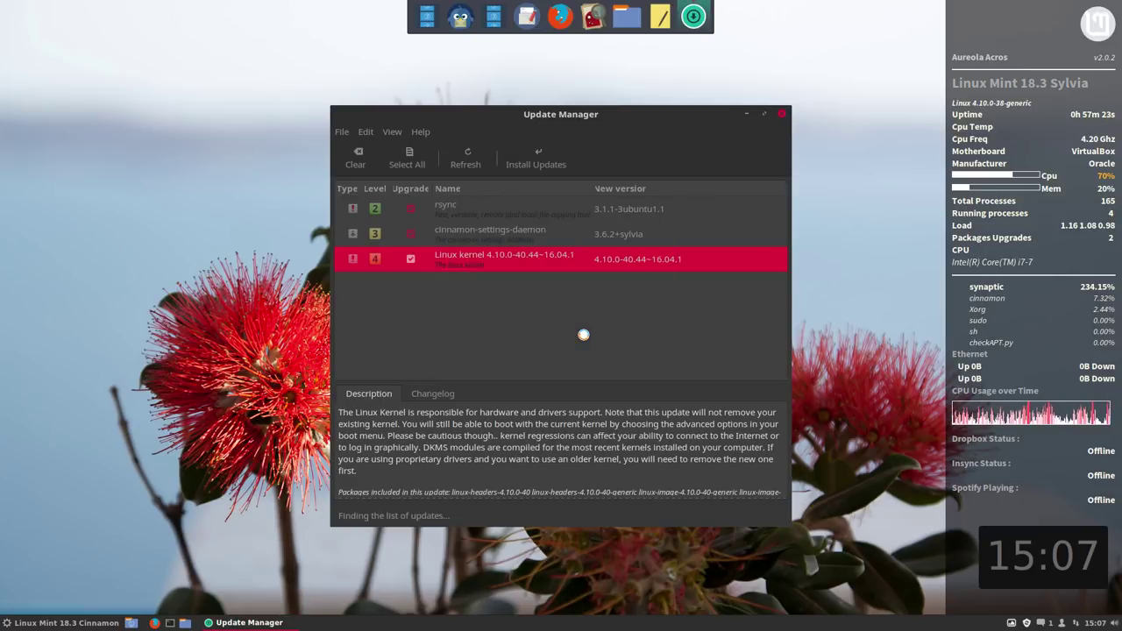
click(410, 234)
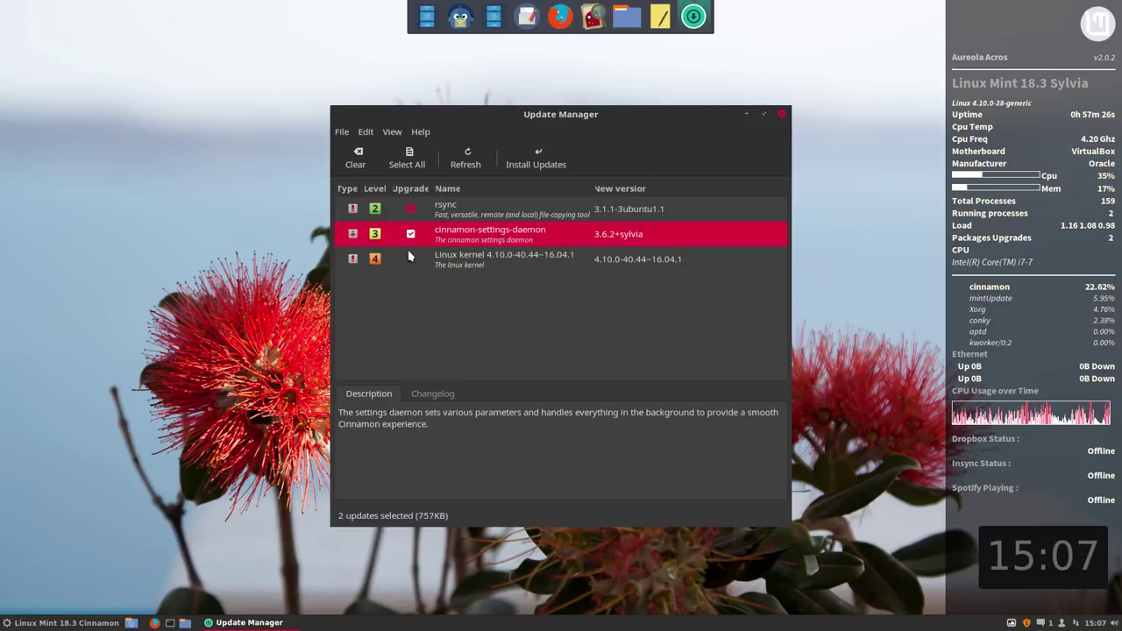
click(411, 259)
Install the three selected updates with the admin password, then close Update Manager.
click(526, 159)
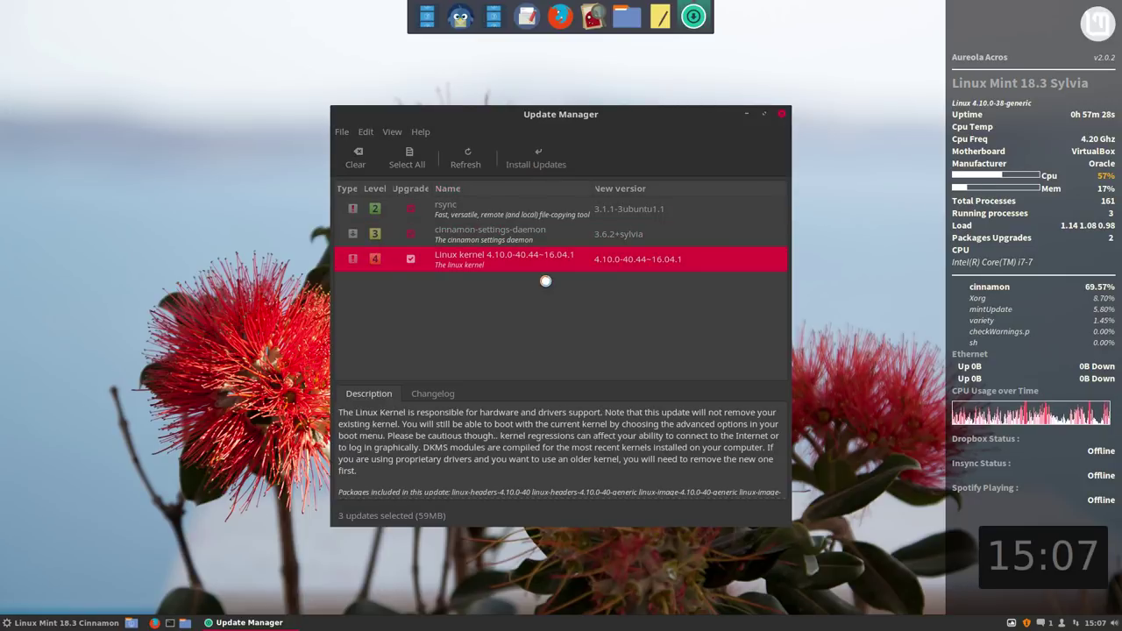
text(•••••)
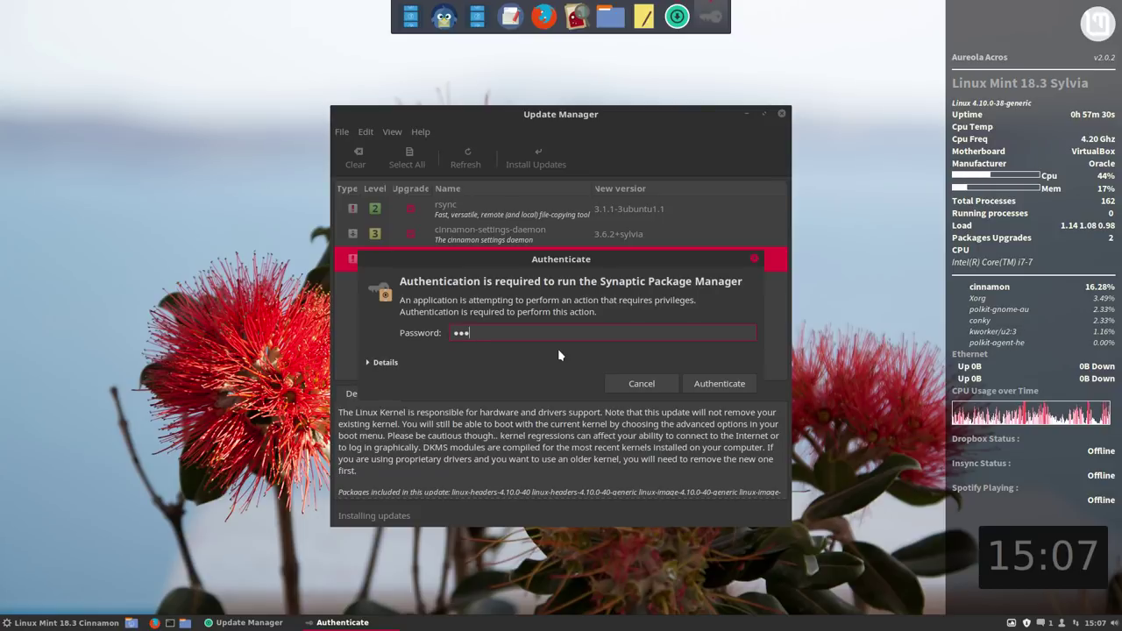
key(Return)
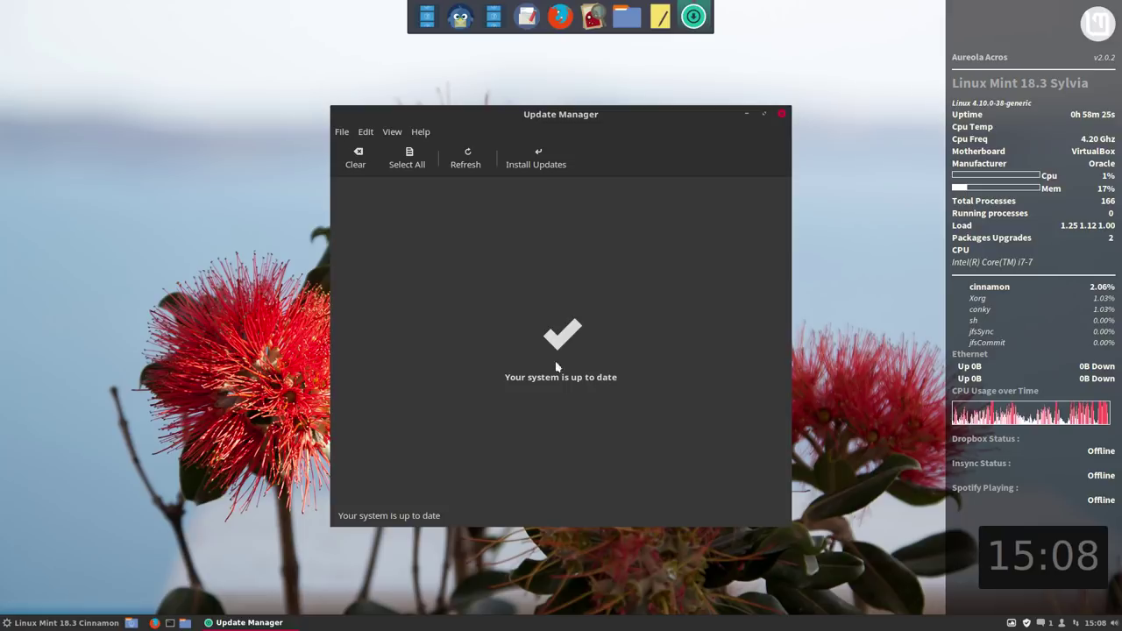
click(781, 114)
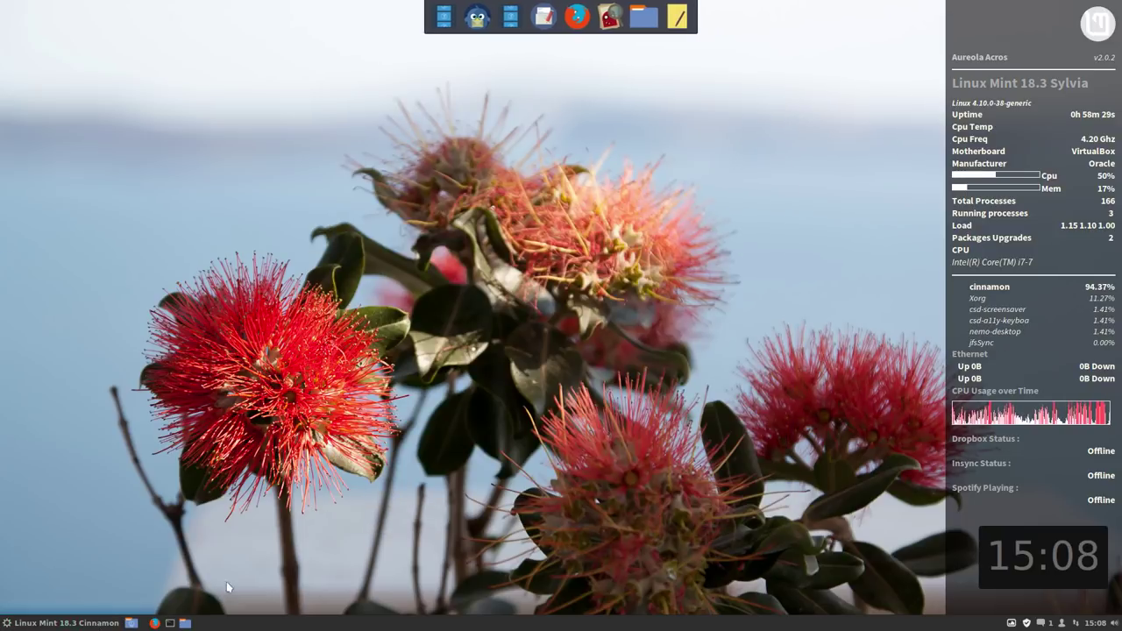
Restart the computer from the applications menu's shutdown options.
click(57, 625)
click(34, 567)
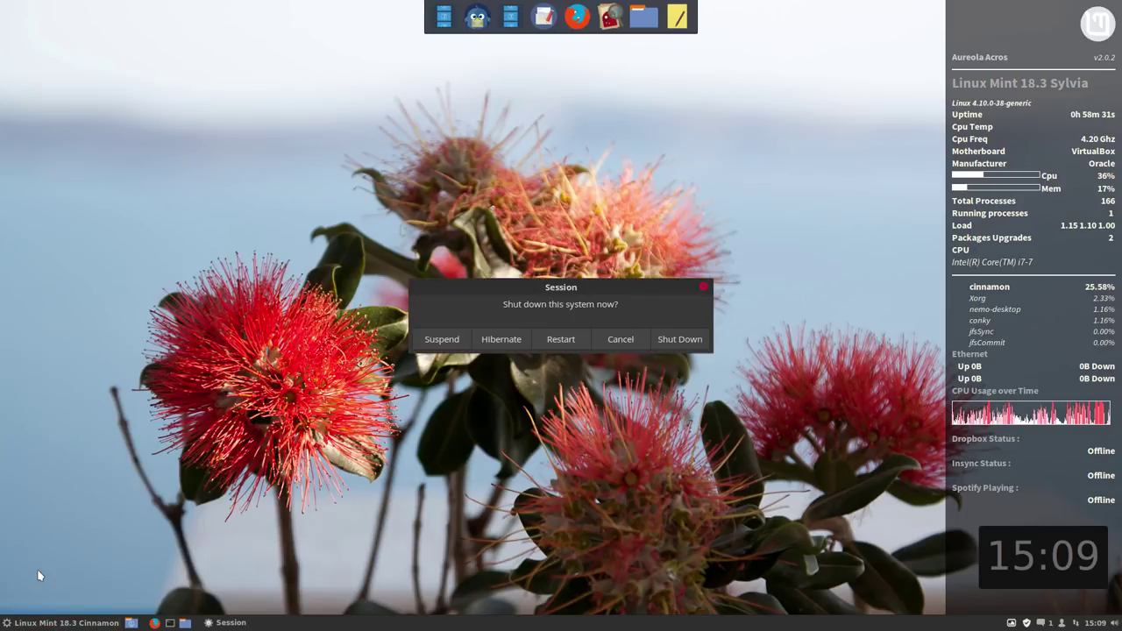
click(557, 348)
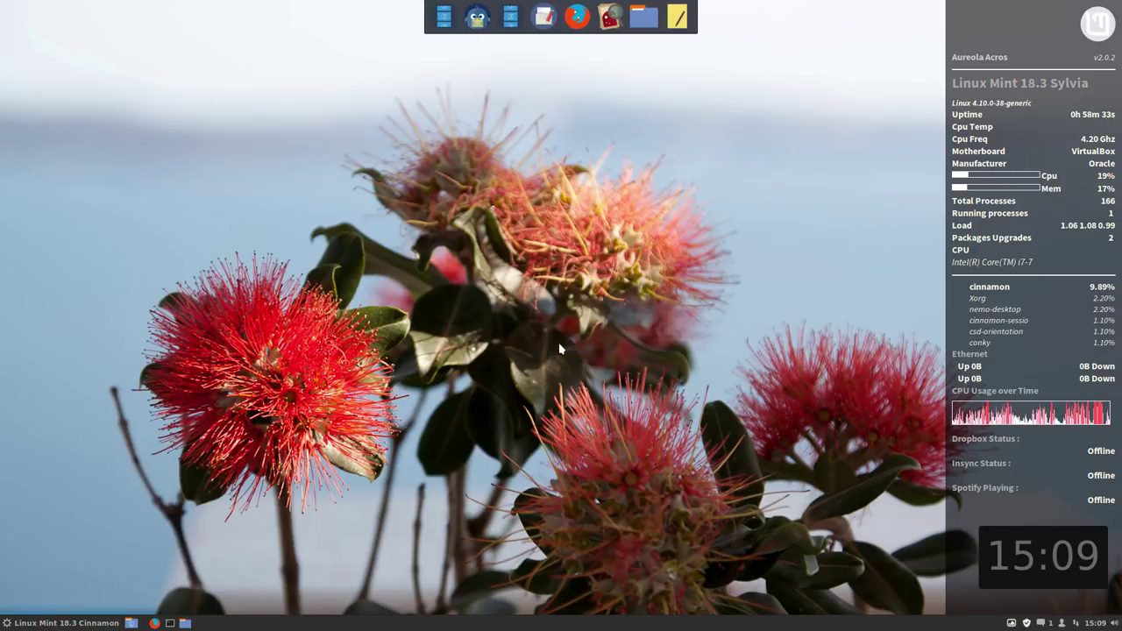
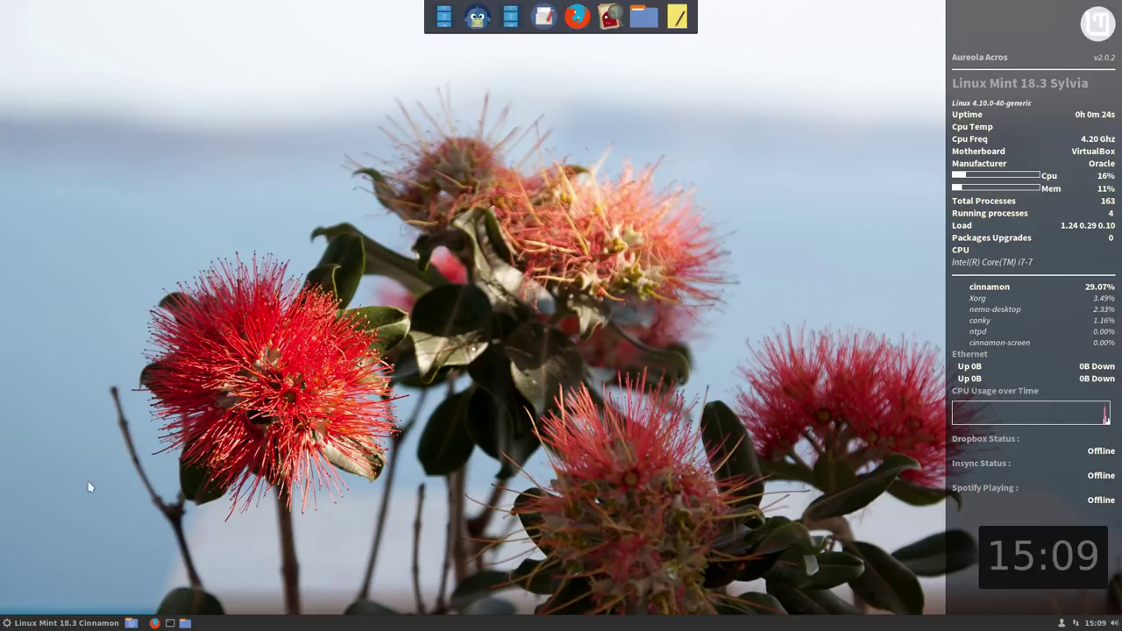
Close the Cinnamon menu and choose 'I will participate anonymously' in Variety's VRTY.ORG registration dialog.
key(super)
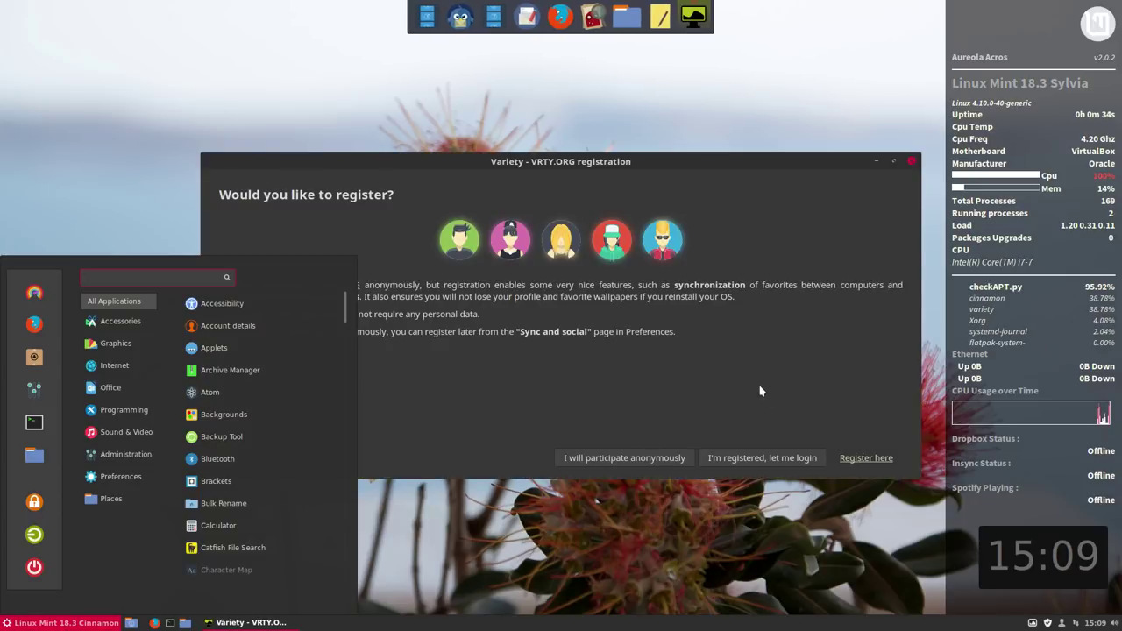
click(759, 396)
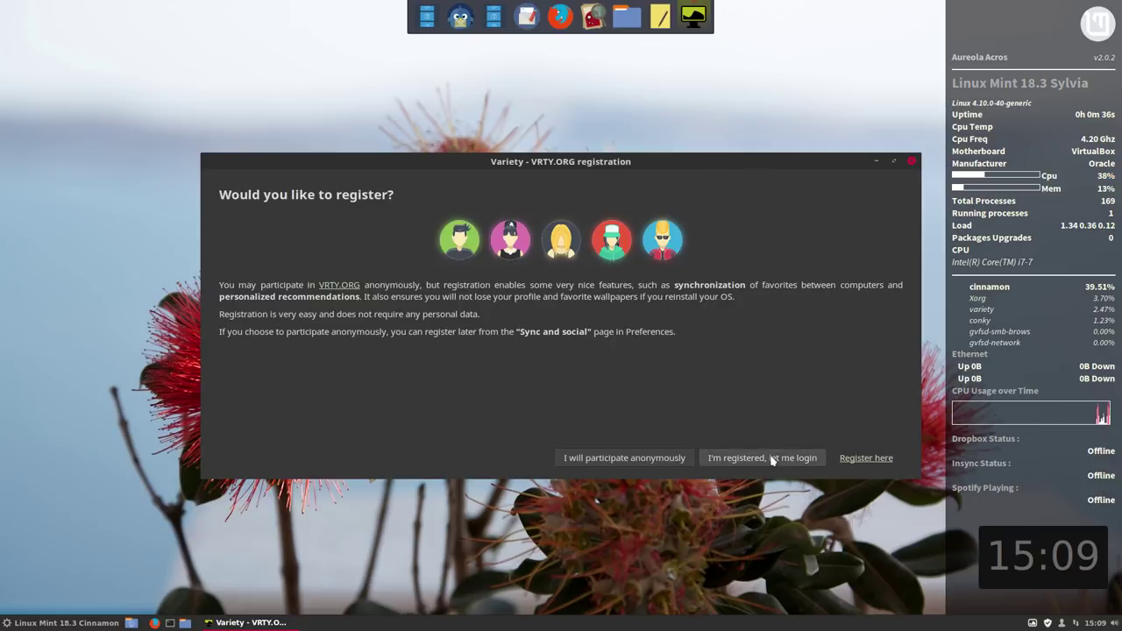
click(611, 457)
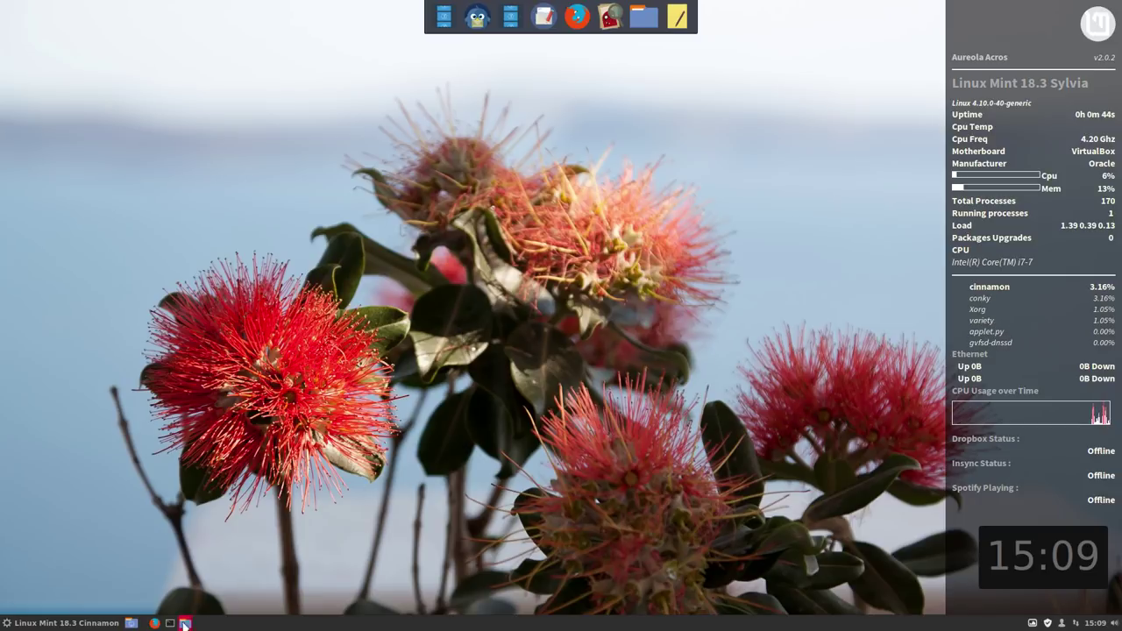
click(77, 623)
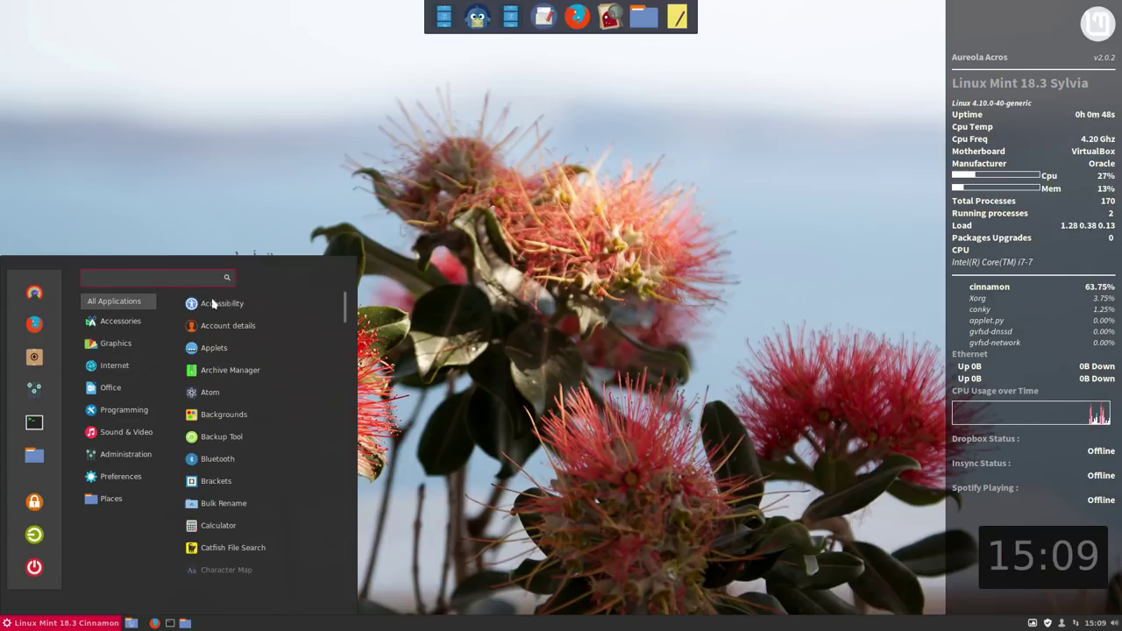
Dismiss the Mint menu and desktop context menu, then launch the Files file manager.
click(656, 445)
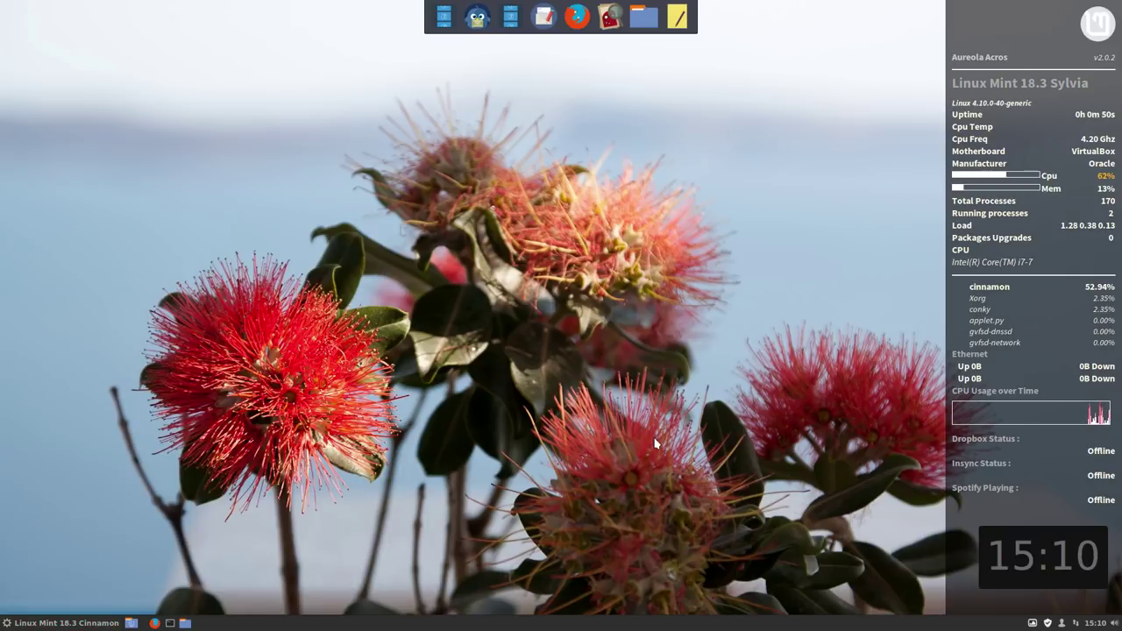
right_click(294, 220)
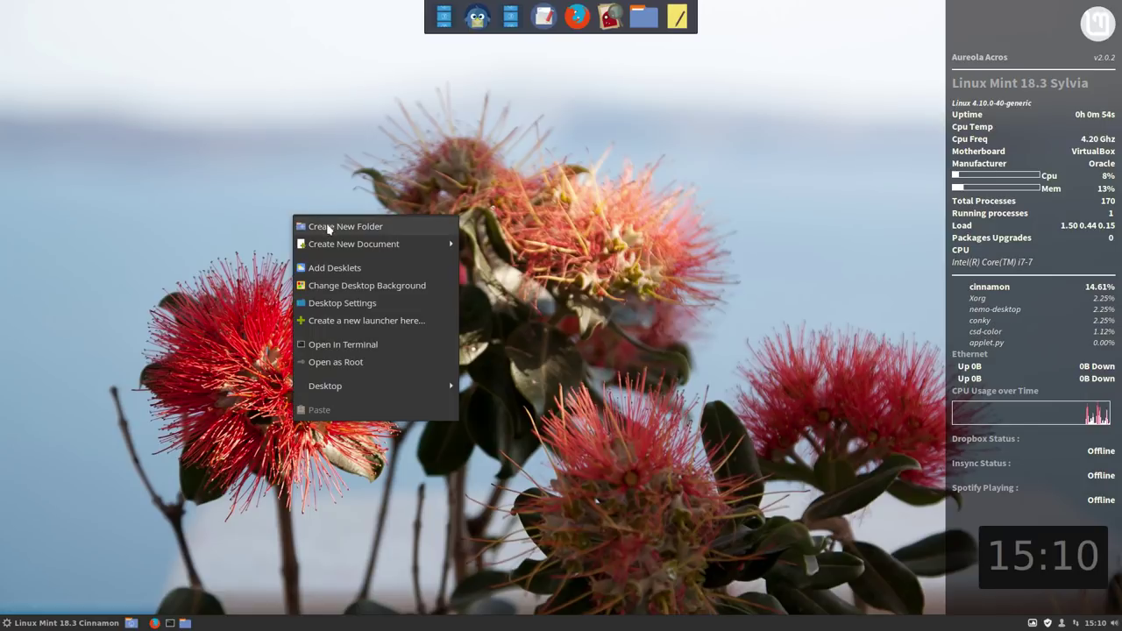
click(528, 158)
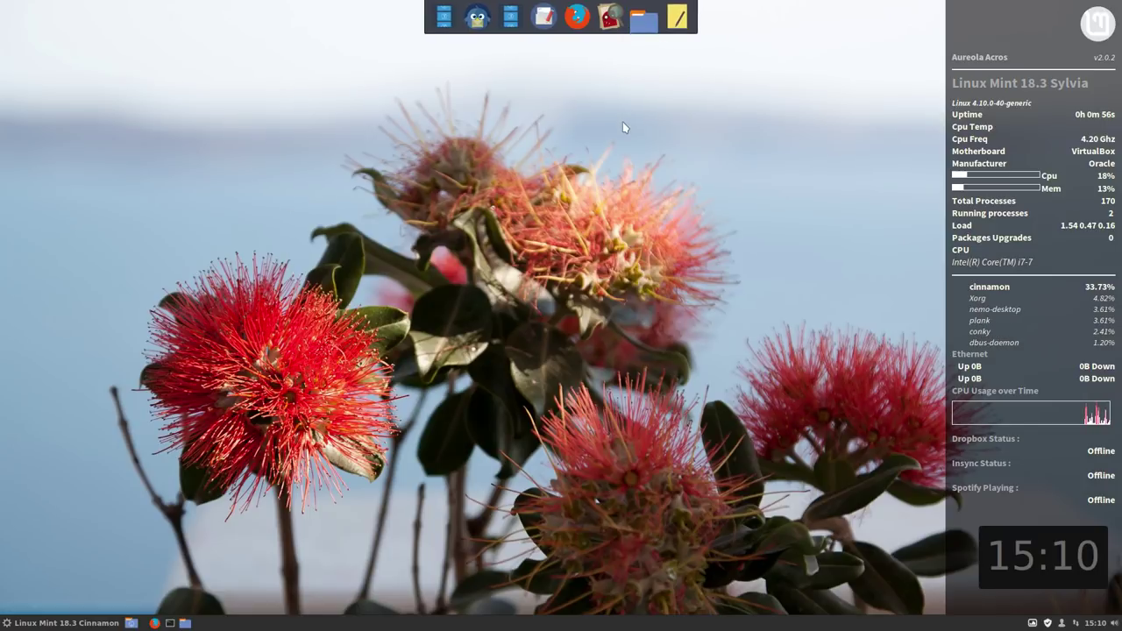
click(644, 17)
Open DATA > ultimate-linux-mint-18.3-cinnamon and inspect the kernel-update and colora theme scripts.
double_click(408, 215)
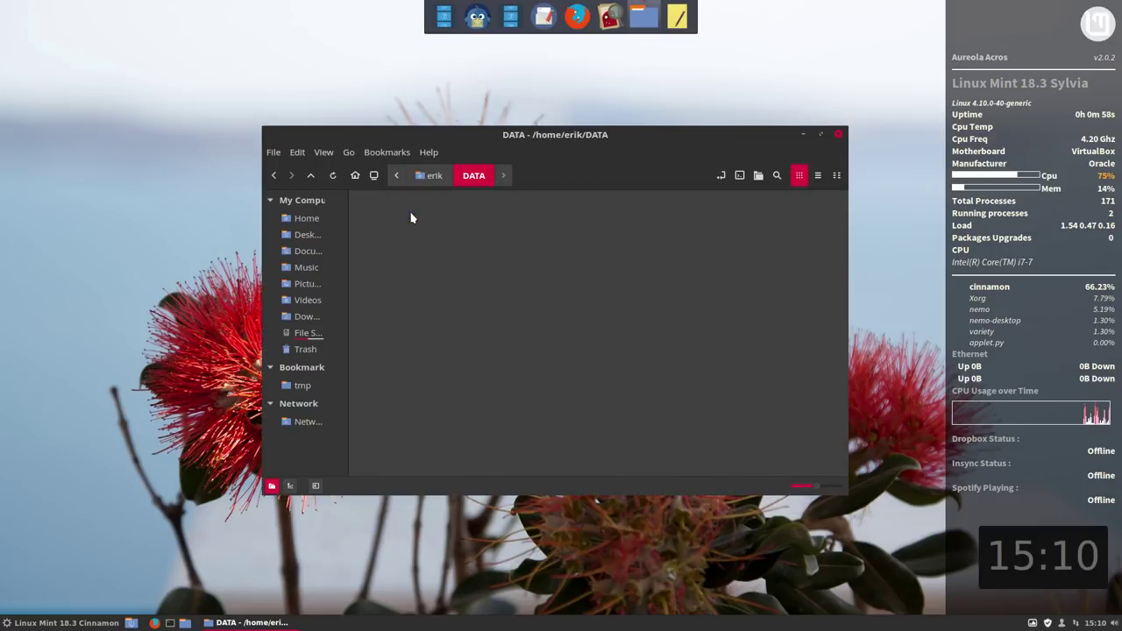
double_click(425, 231)
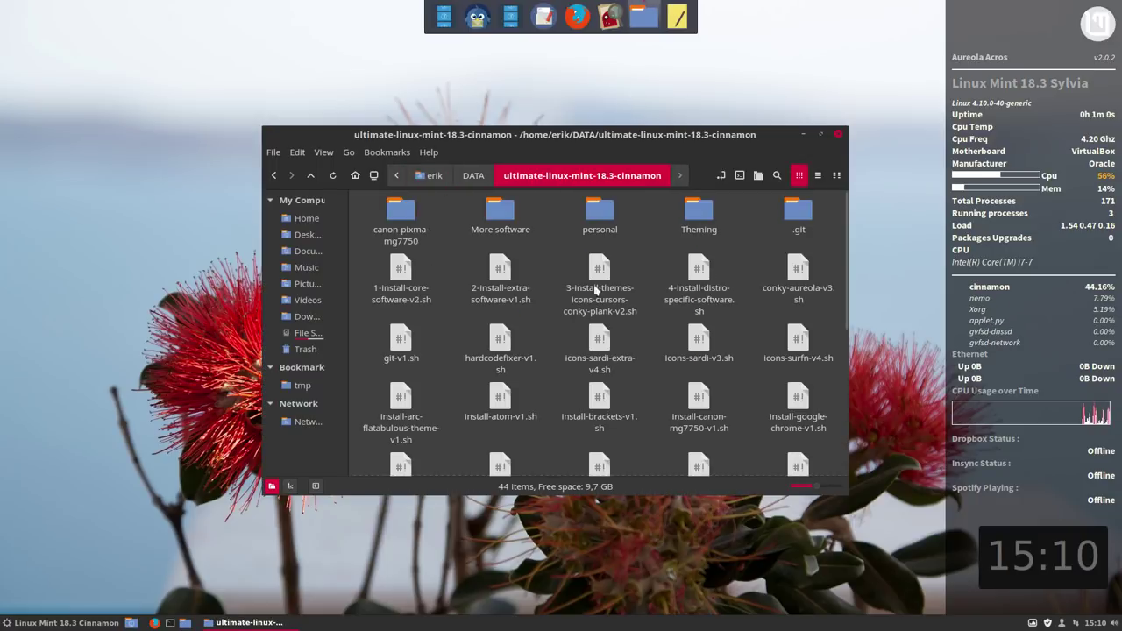
drag(363, 279, 819, 469)
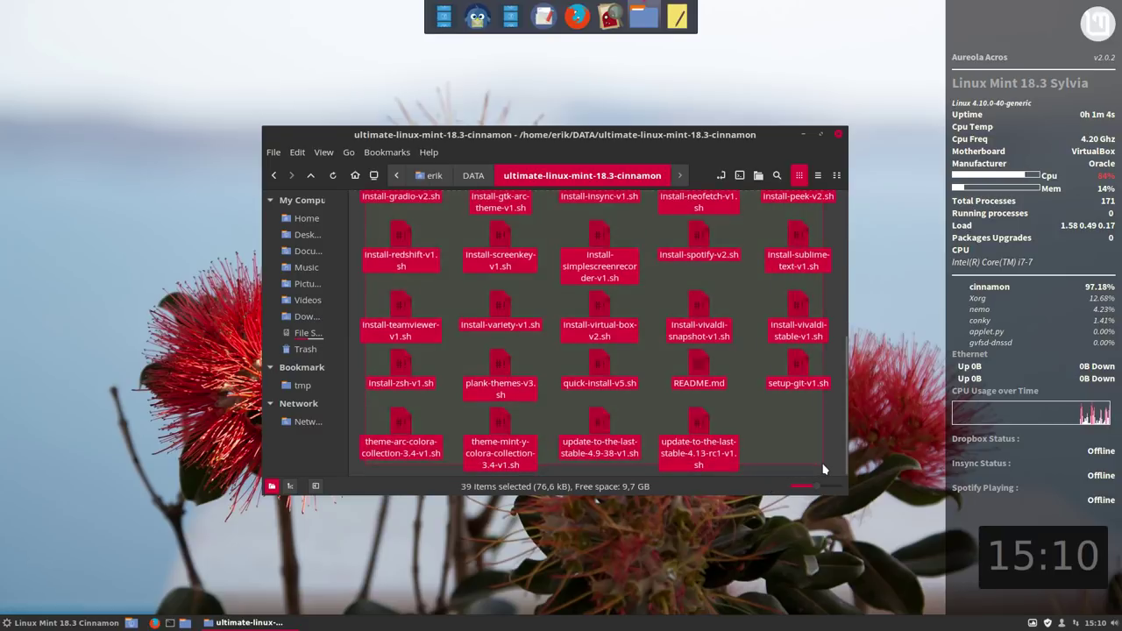
click(778, 437)
click(594, 436)
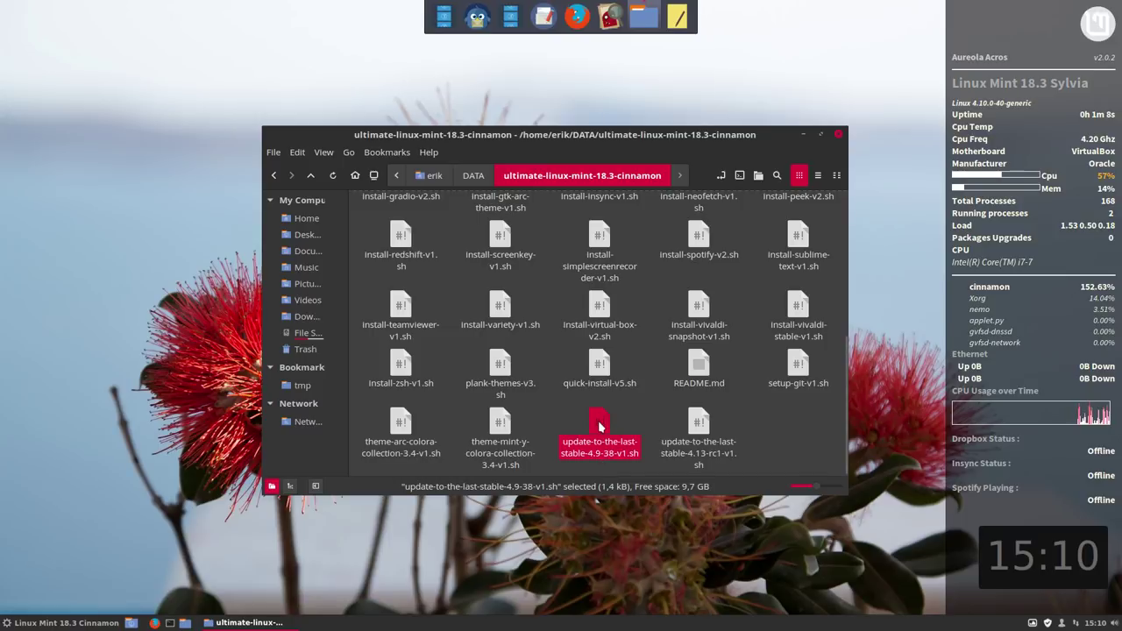
click(625, 430)
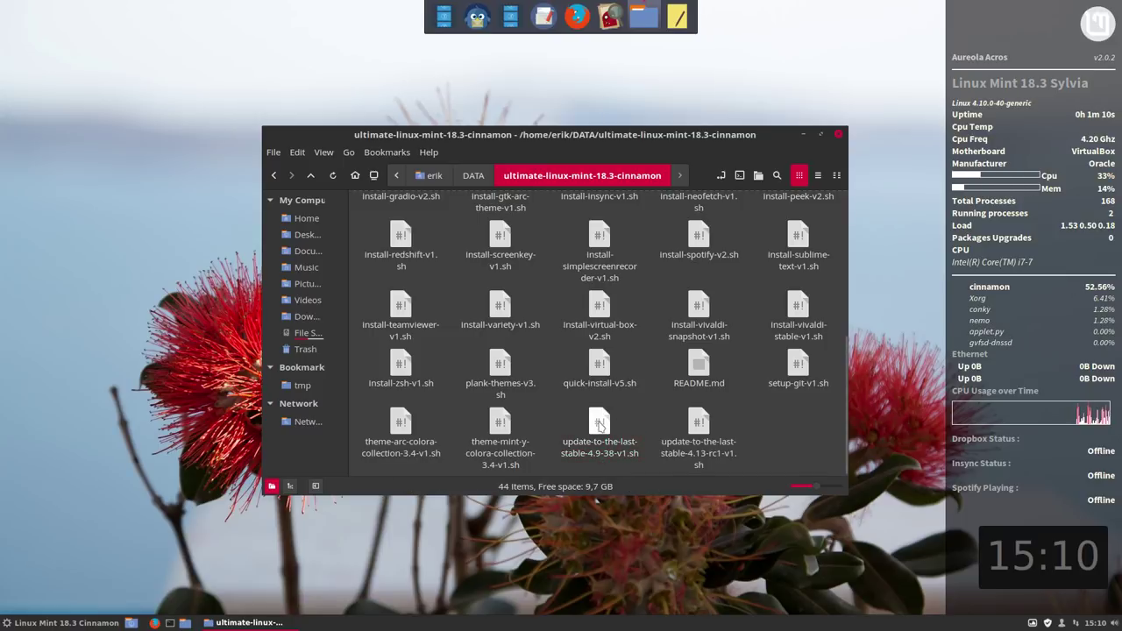
click(614, 427)
click(699, 427)
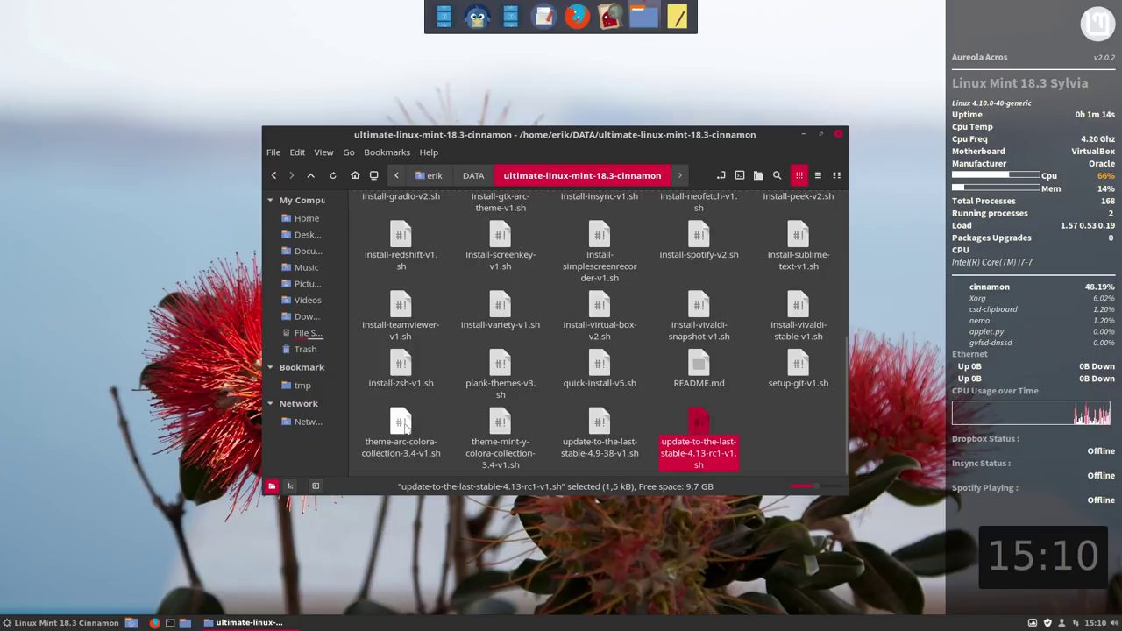
click(401, 423)
click(496, 425)
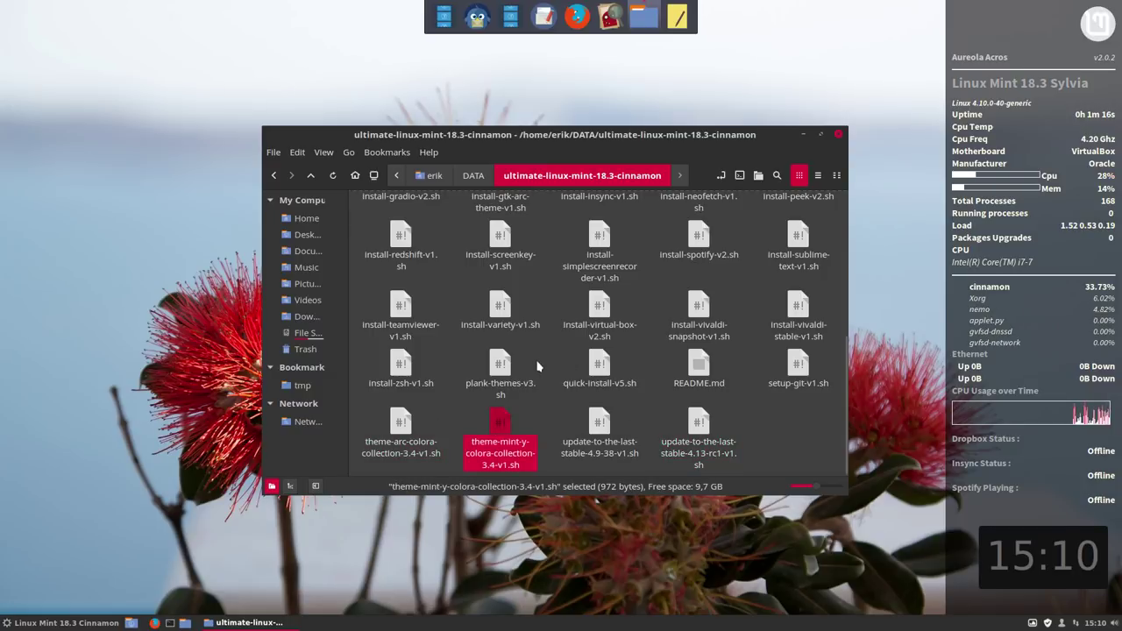
Inspect the plank-themes, install-zsh, Vivaldi stable/snapshot and VirtualBox install scripts.
click(514, 365)
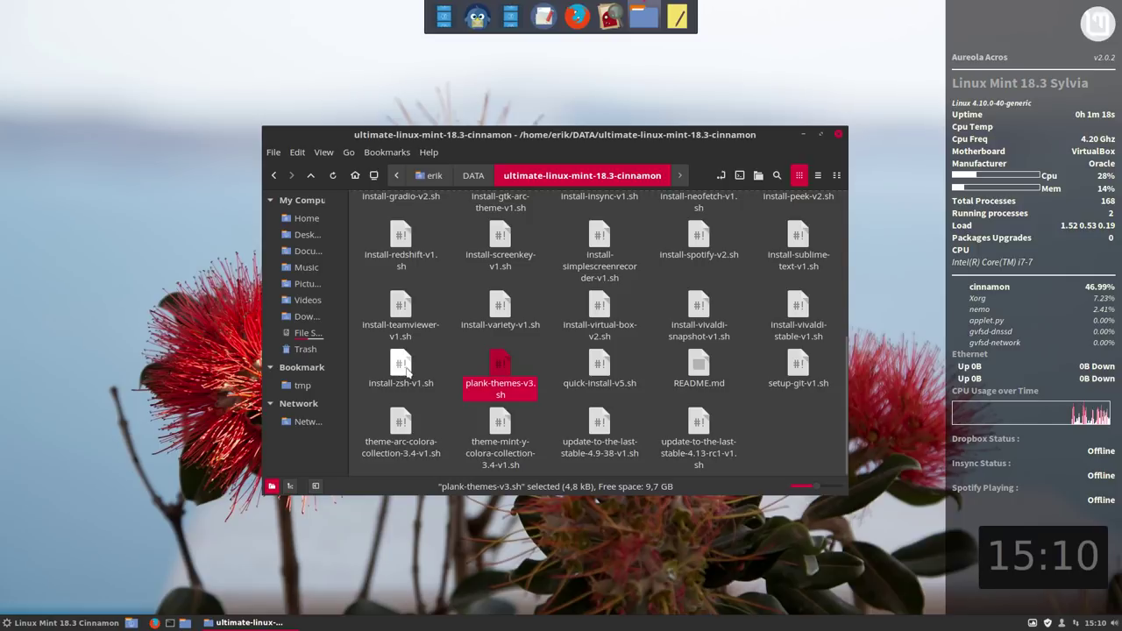
click(403, 368)
click(798, 309)
click(699, 311)
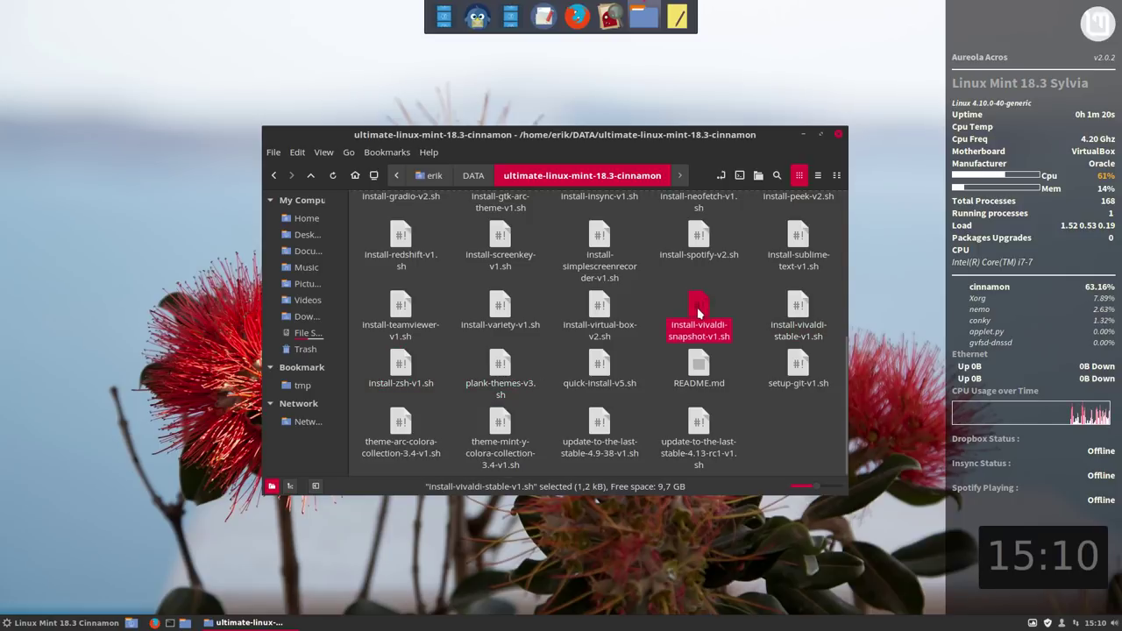
click(798, 308)
click(699, 308)
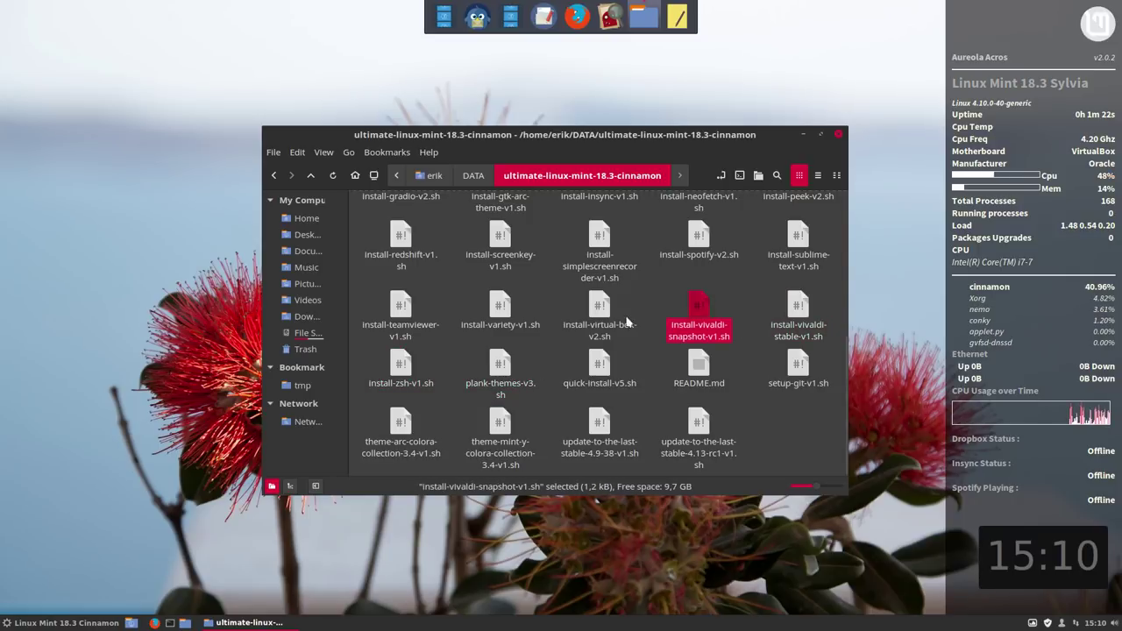
click(601, 308)
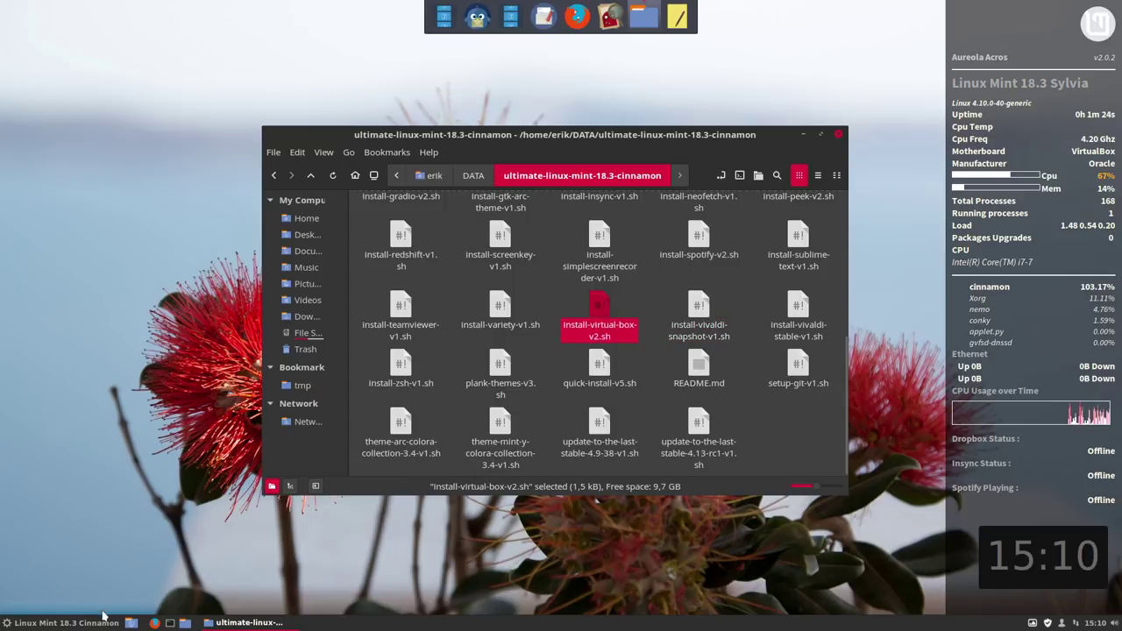
Search the menu for 'virt', then inspect the Variety, TeamViewer and Sublime Text install scripts.
click(109, 618)
text(virt)
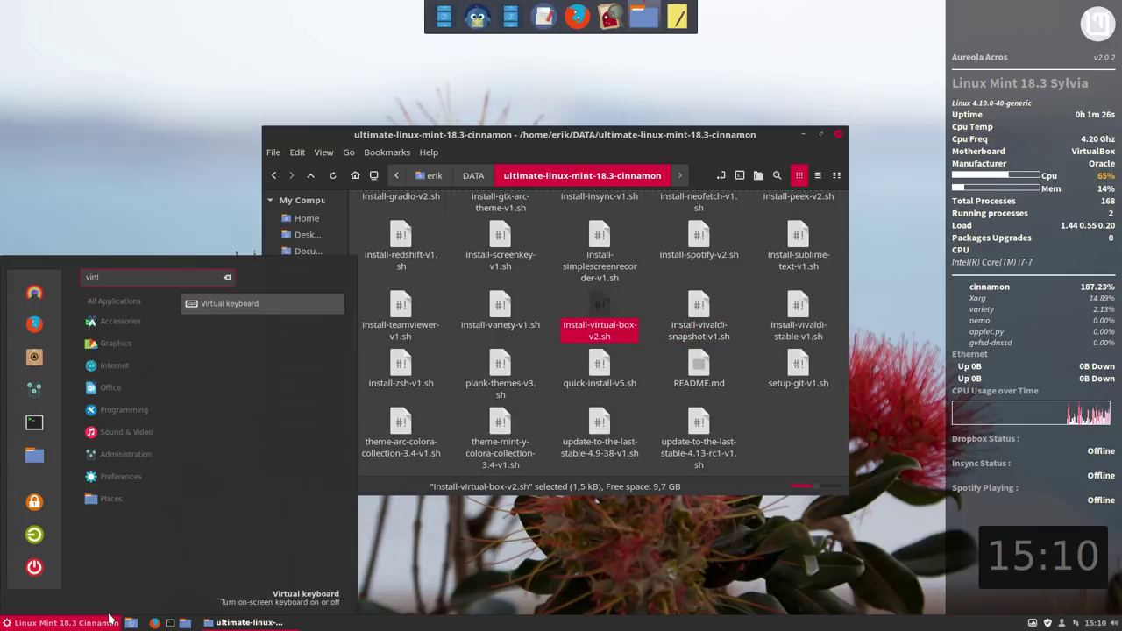
click(109, 618)
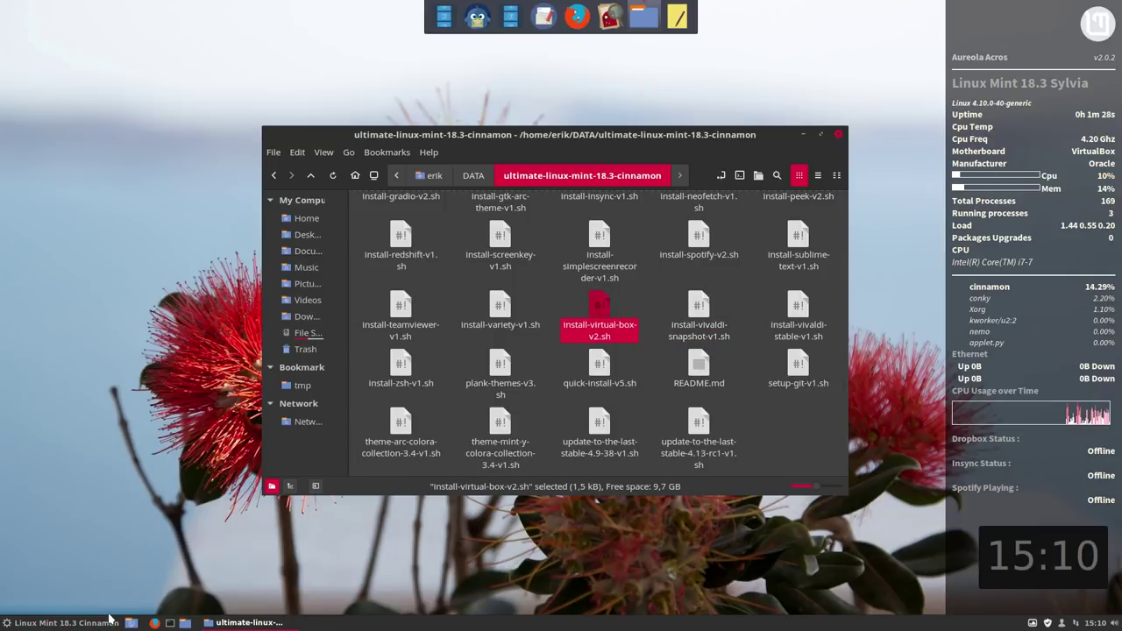
click(507, 326)
click(439, 328)
key(Left)
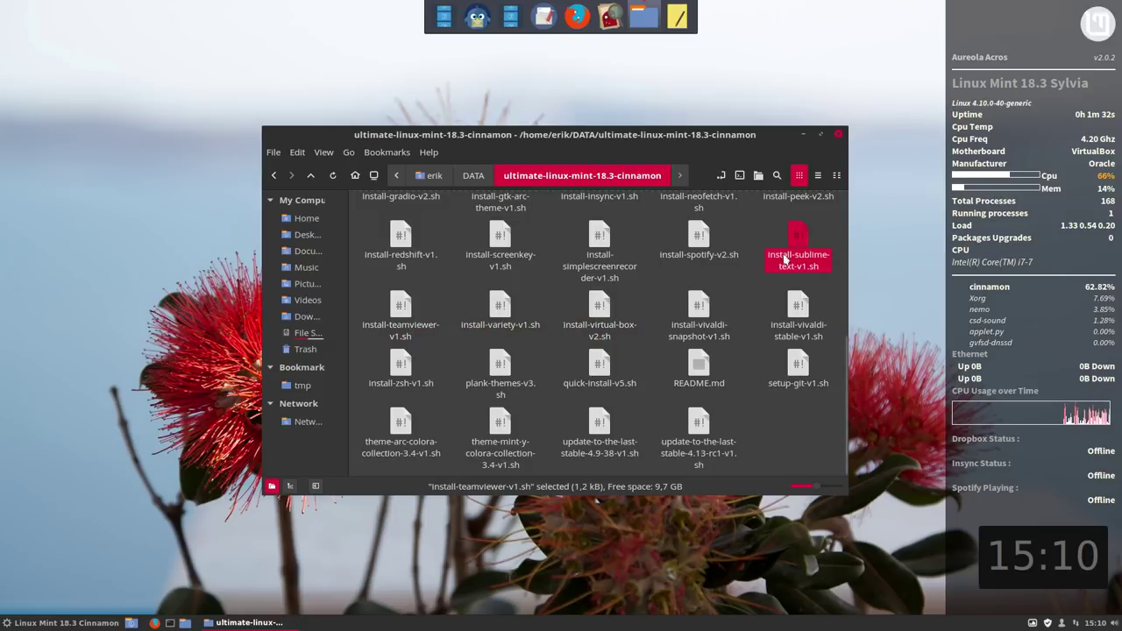
scroll(440, 305, up, 10)
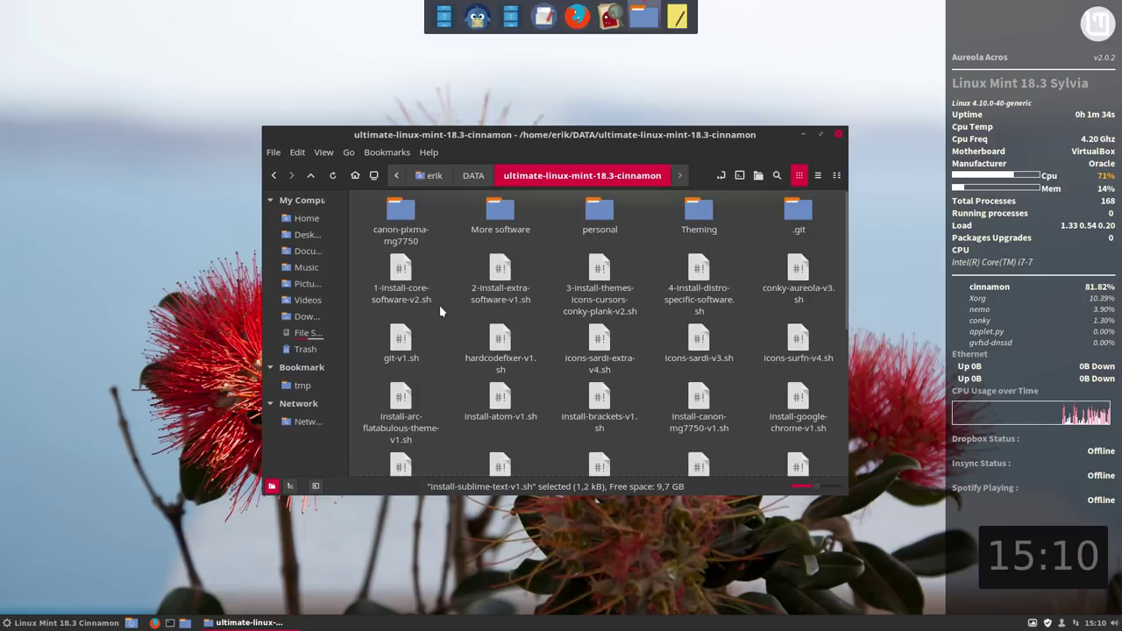
Look over the Theming and personal folders and open the More software folder.
click(698, 210)
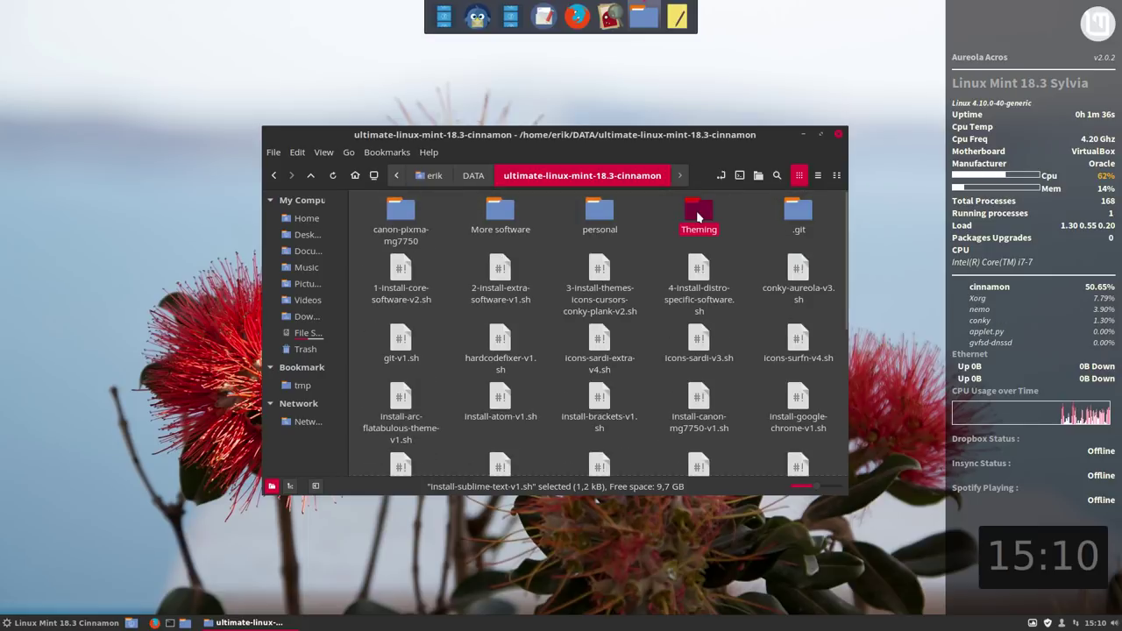
click(600, 208)
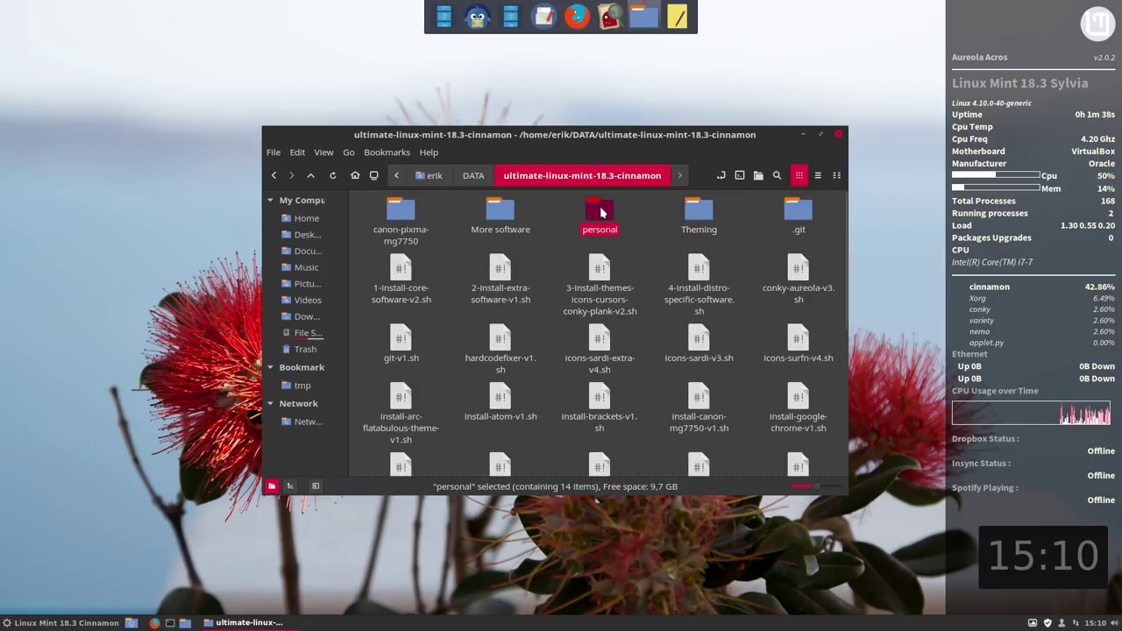
double_click(502, 213)
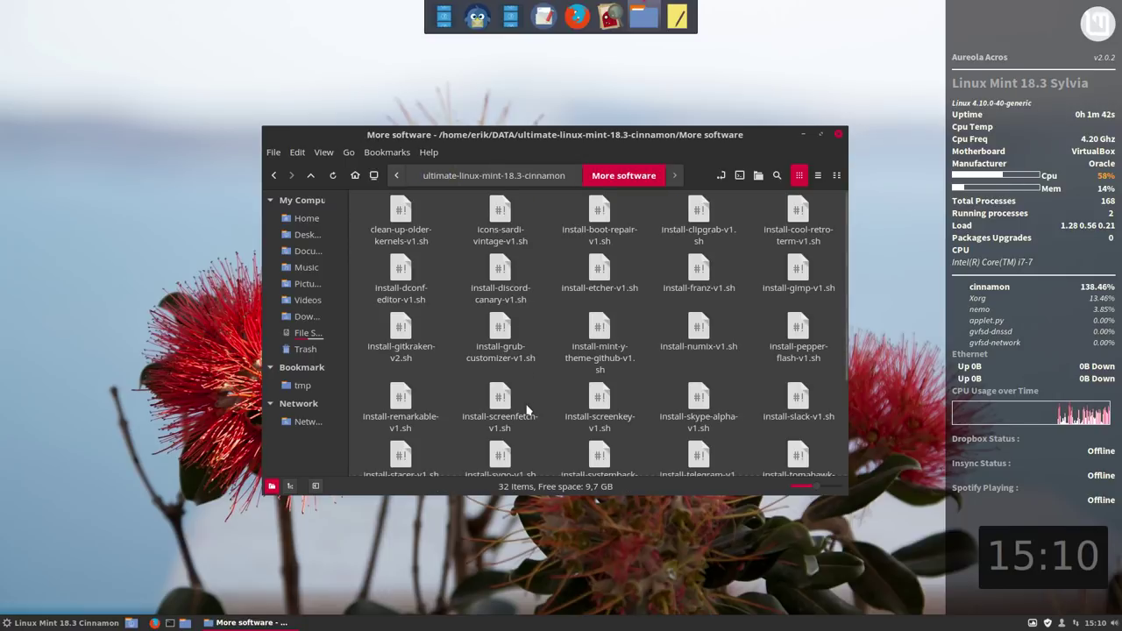
Inspect the install-numix and install-stacer scripts, then go back up to ultimate-linux-mint-18.3-cinnamon.
scroll(529, 408, down, 3)
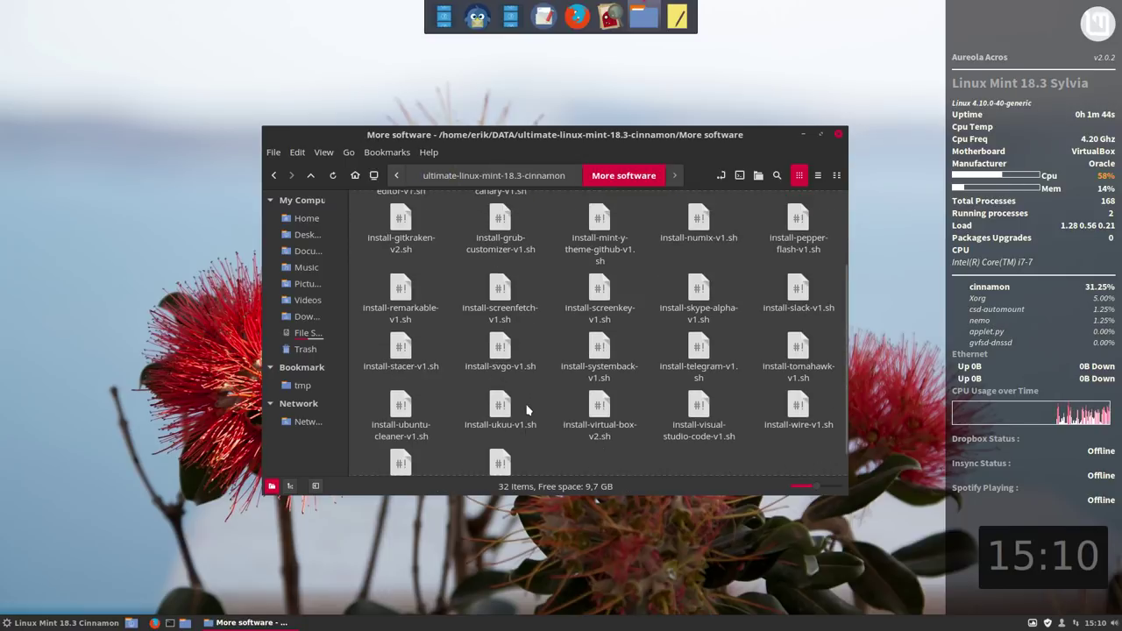
click(702, 220)
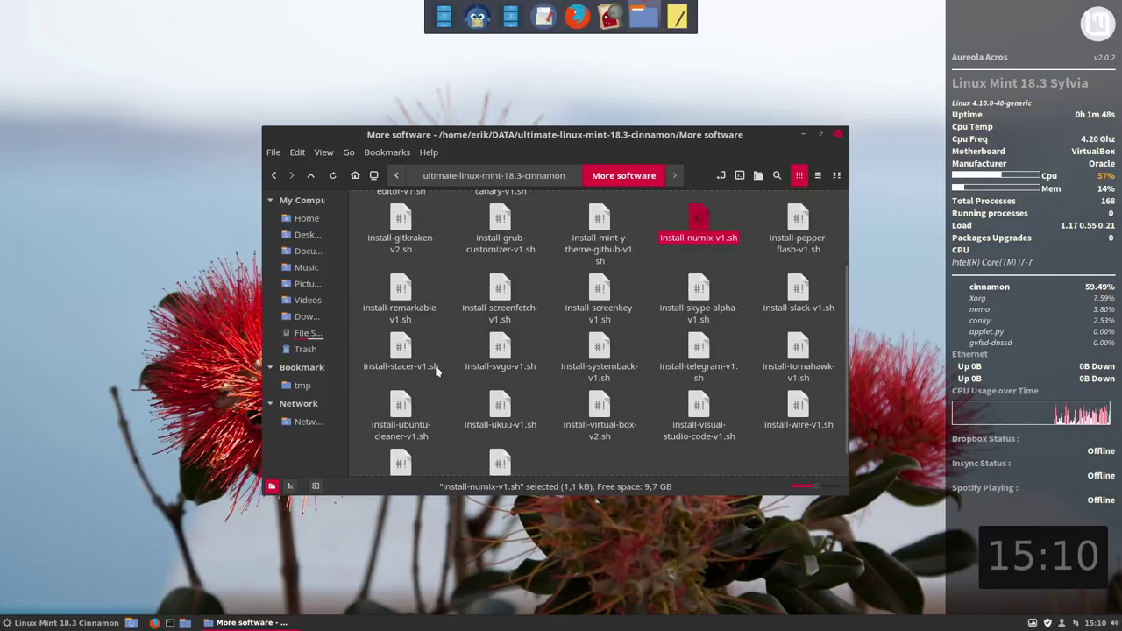
click(403, 355)
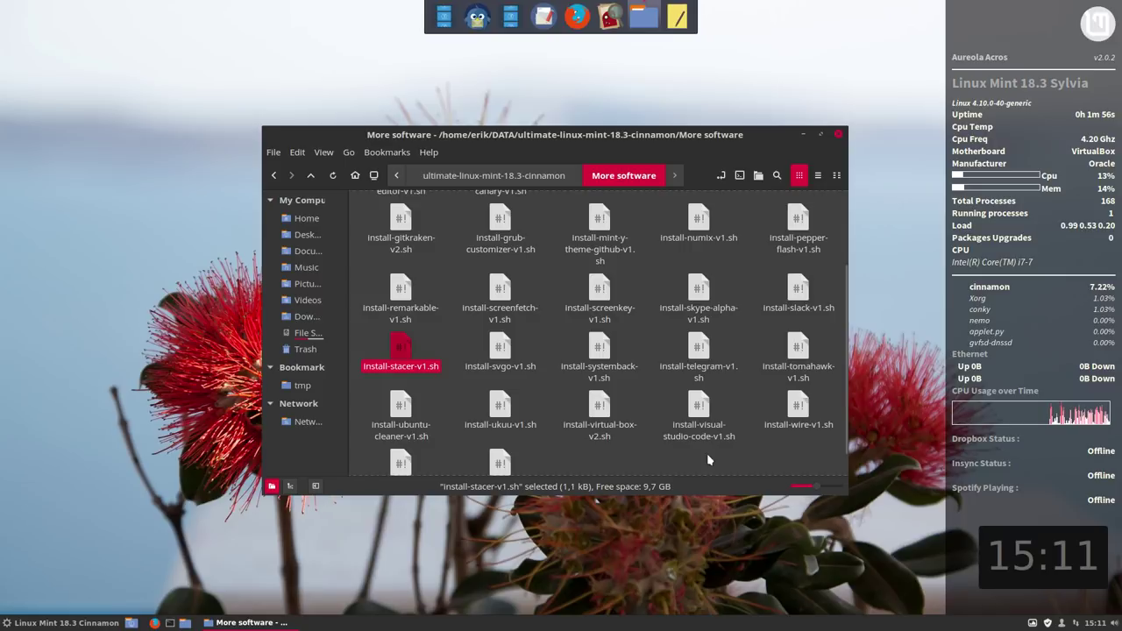
scroll(707, 454, down, 1)
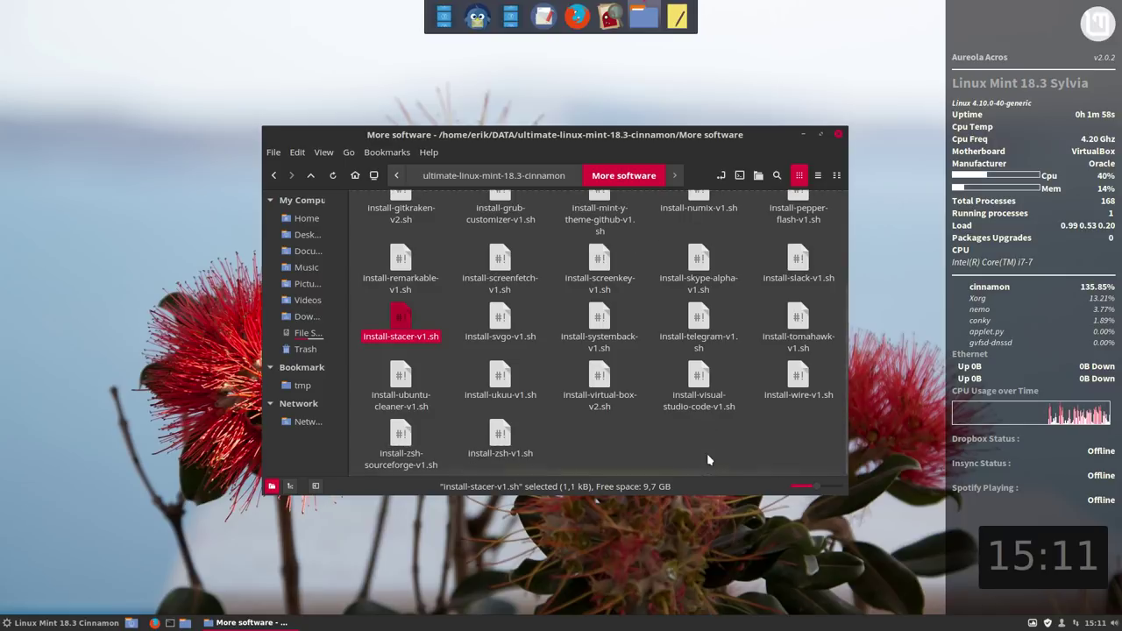
scroll(707, 453, up, 4)
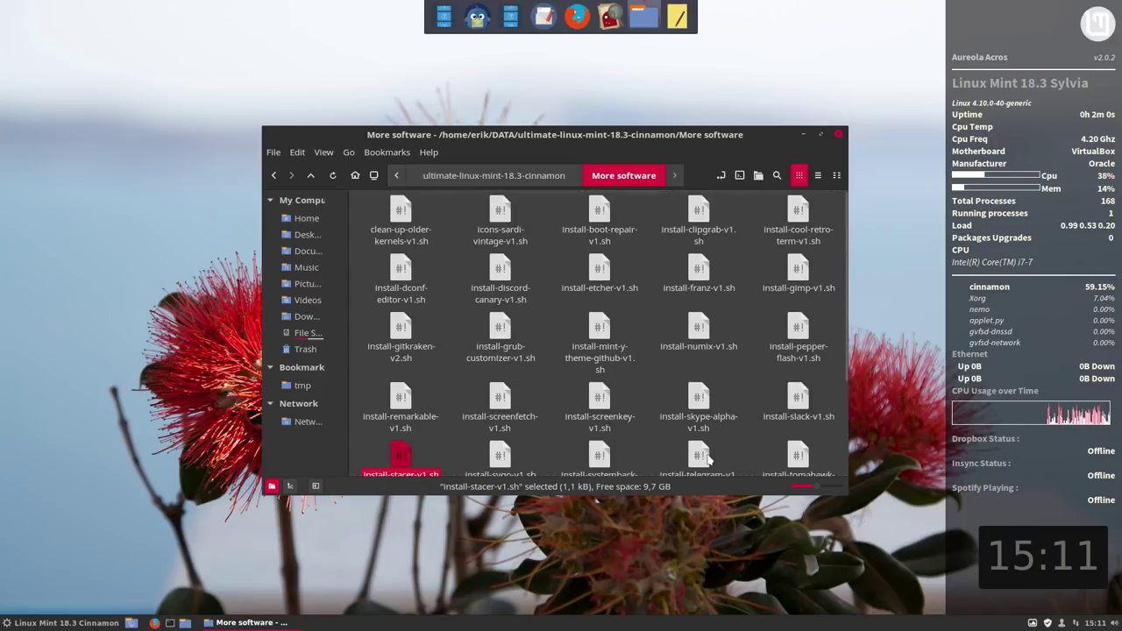
click(527, 179)
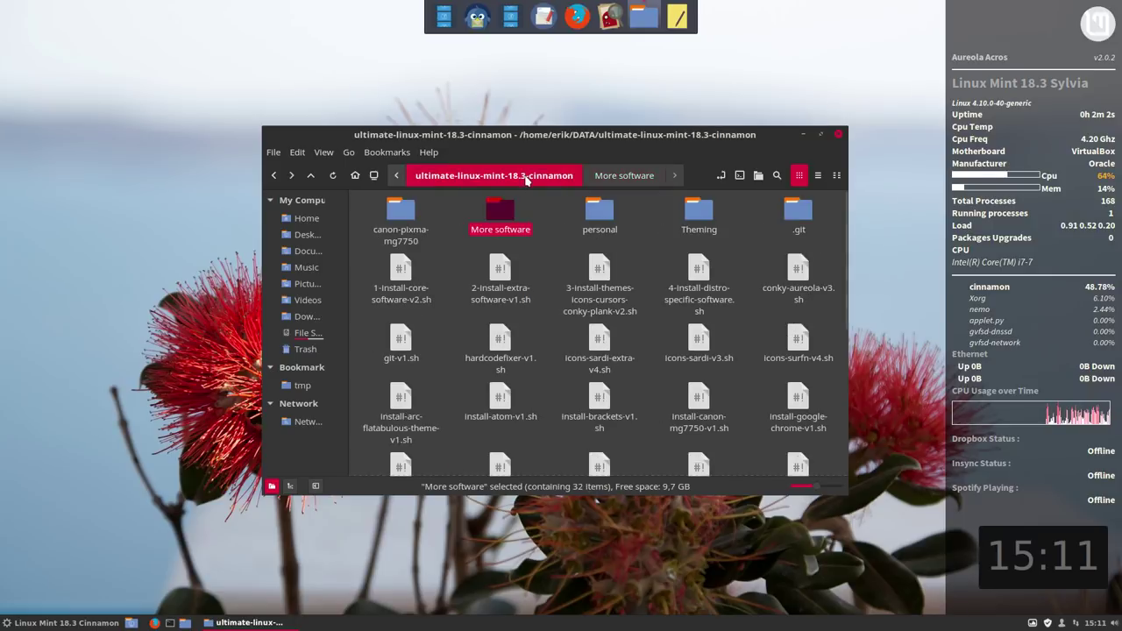
key(Left)
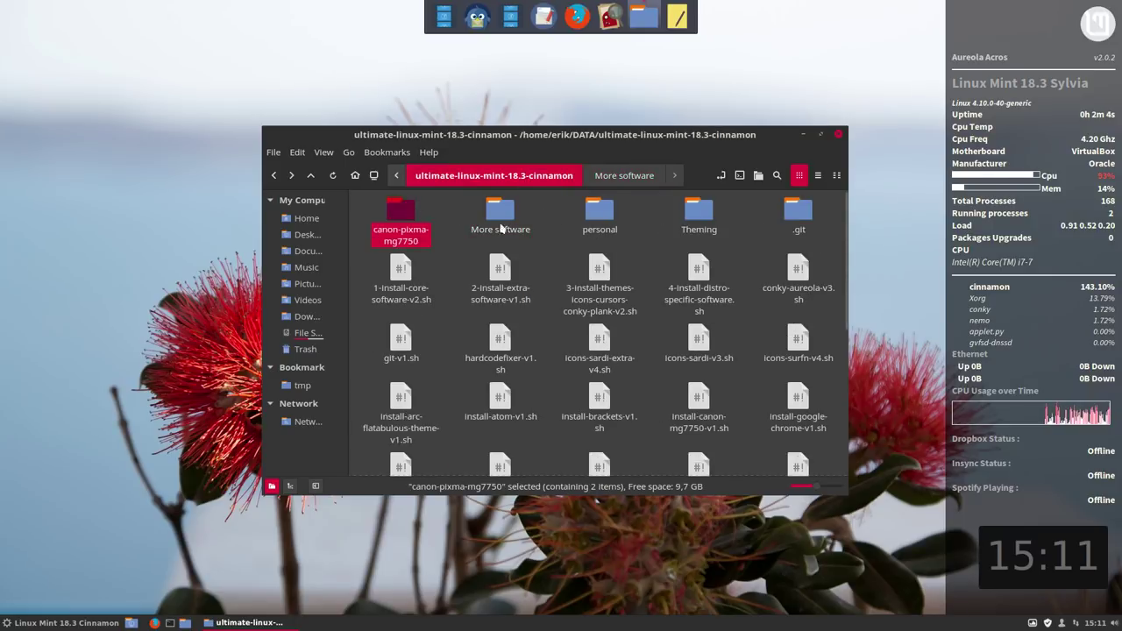
Open the personal folder with Nemo on the right half and a terminal on the left.
double_click(602, 214)
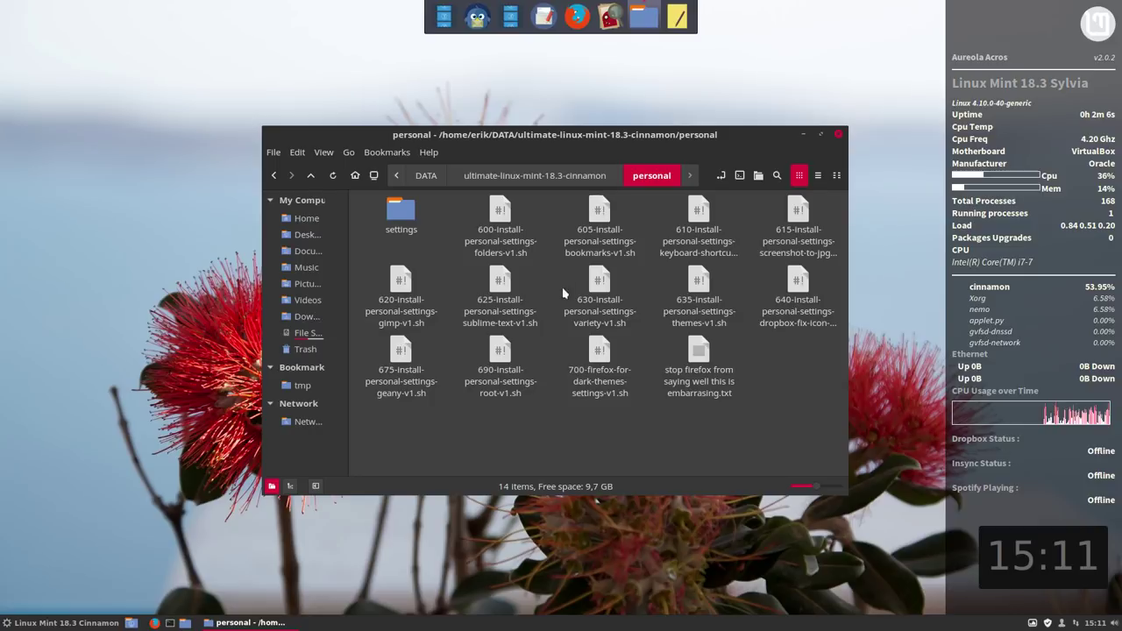
drag(629, 137, 1119, 213)
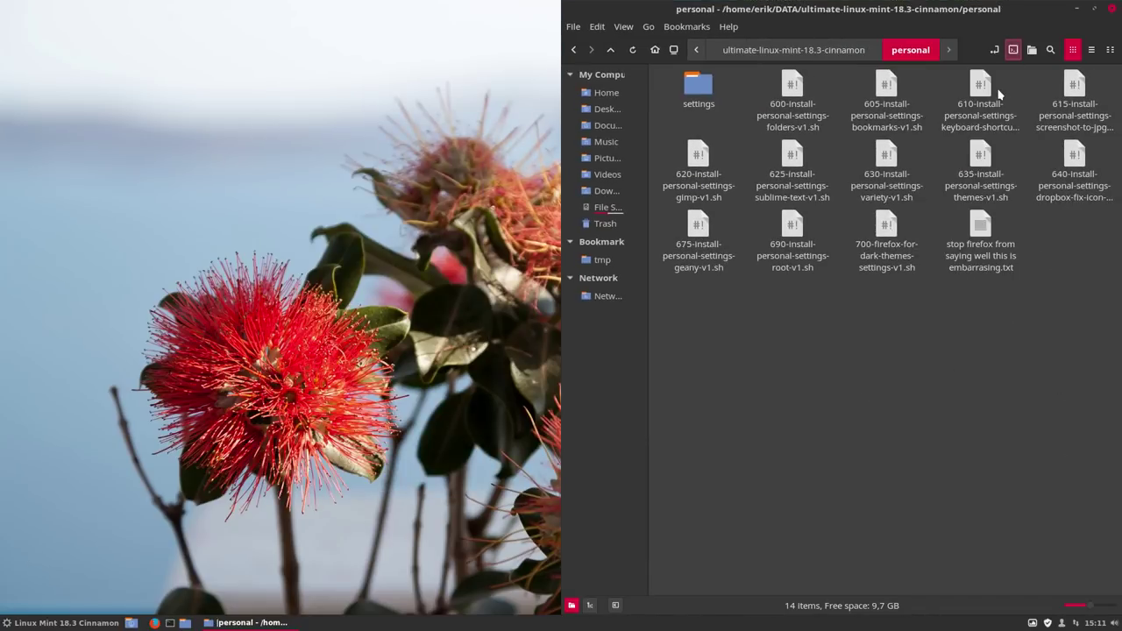
key(ctrl+alt+t)
drag(653, 156, 2, 226)
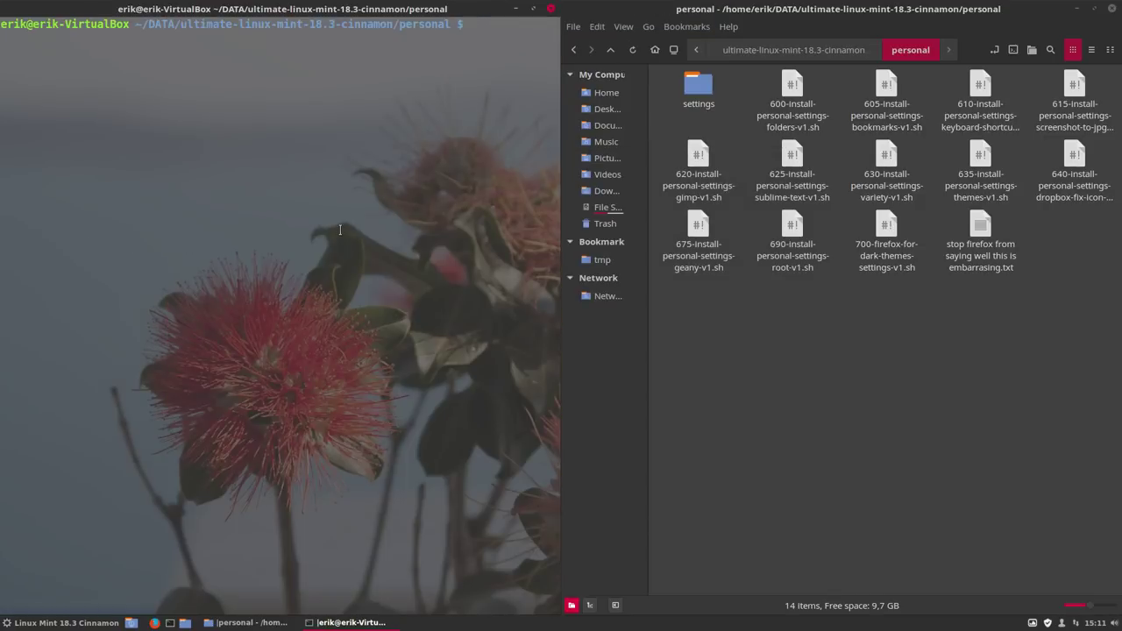
Run ./600-install-personal-settings-folders-v1.sh in the terminal, then open that script from Nemo.
text(./600)
key(Tab)
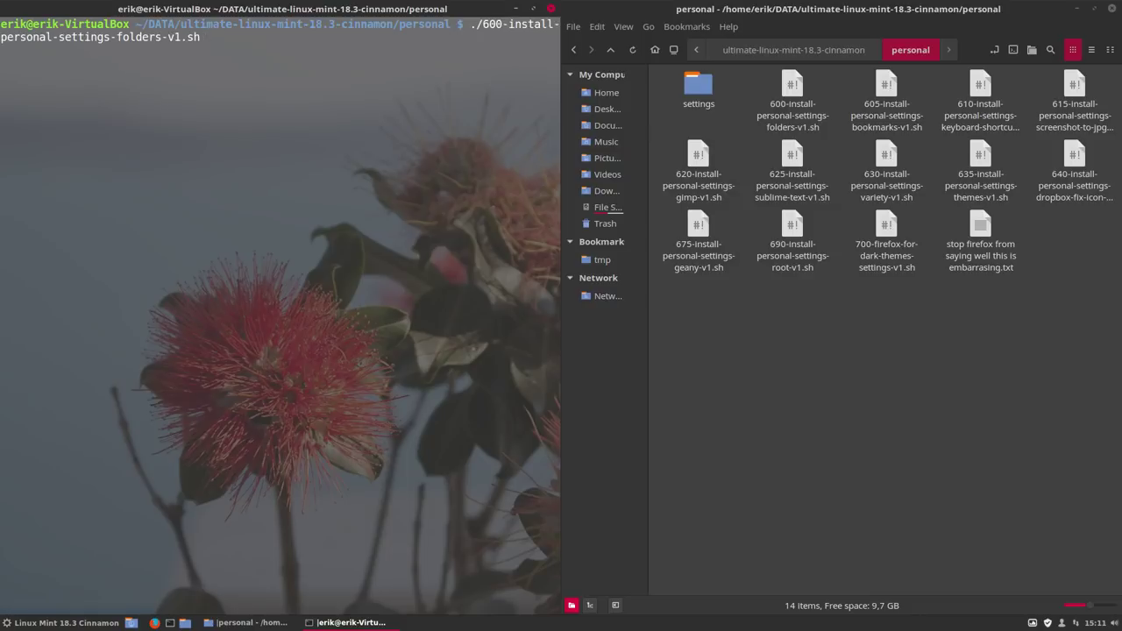
key(Return)
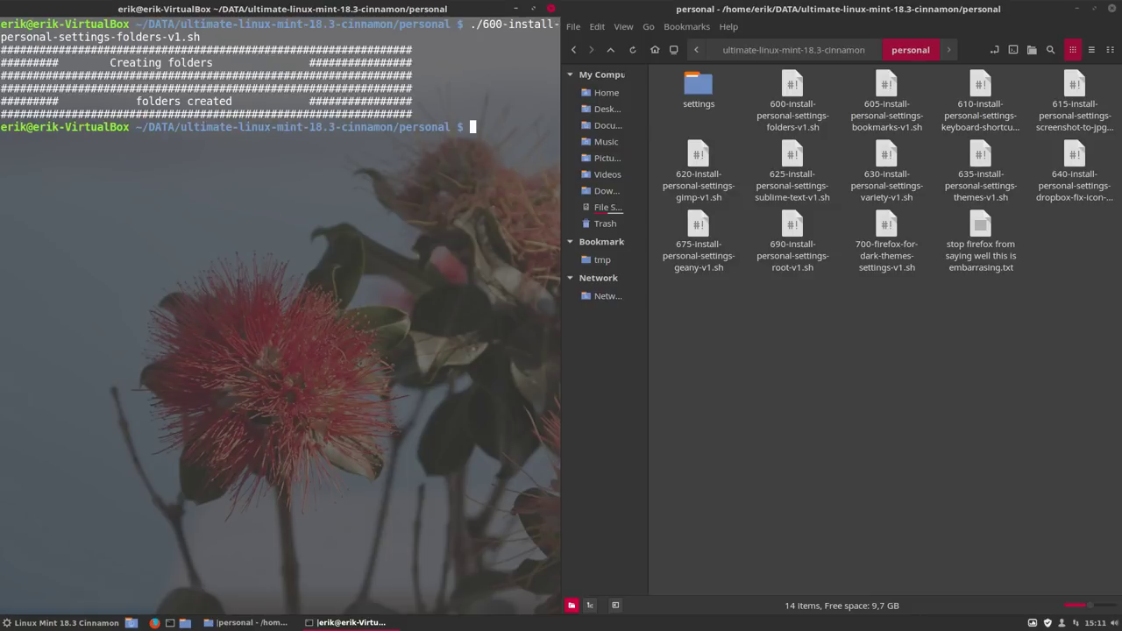
double_click(785, 87)
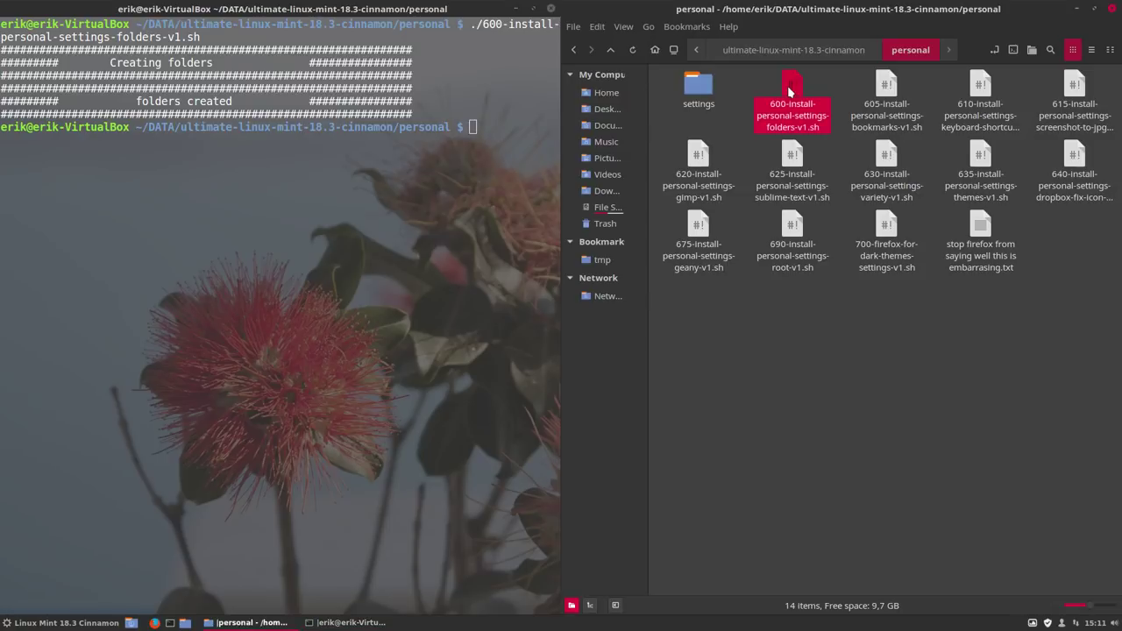
Display the 600 script in Geany instead of running it, maximized to fill the screen.
click(788, 365)
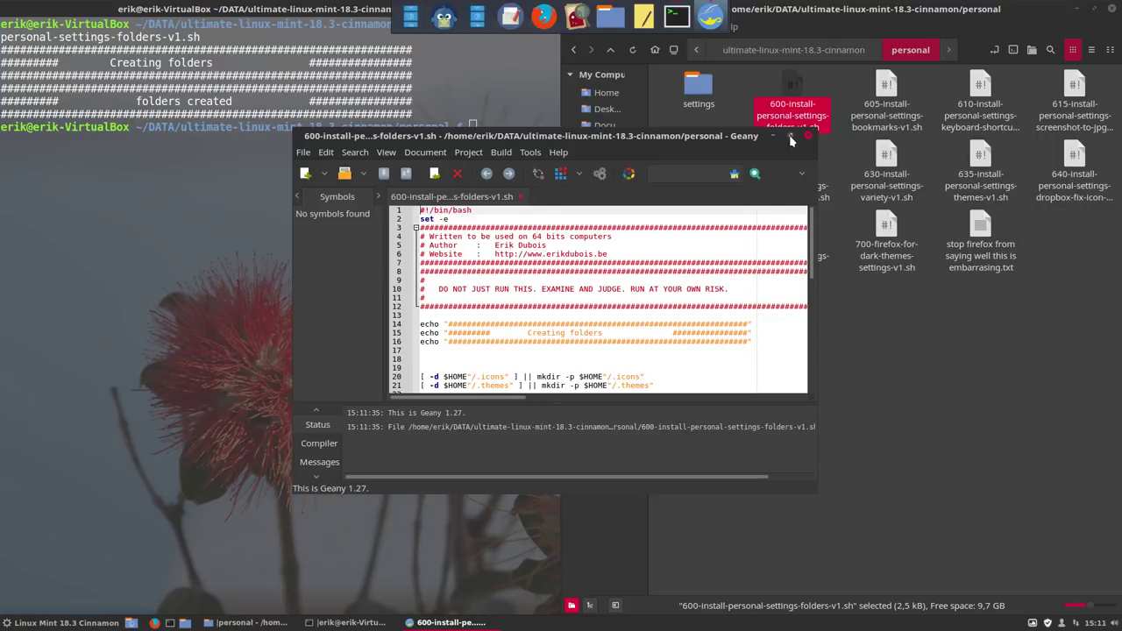
click(791, 136)
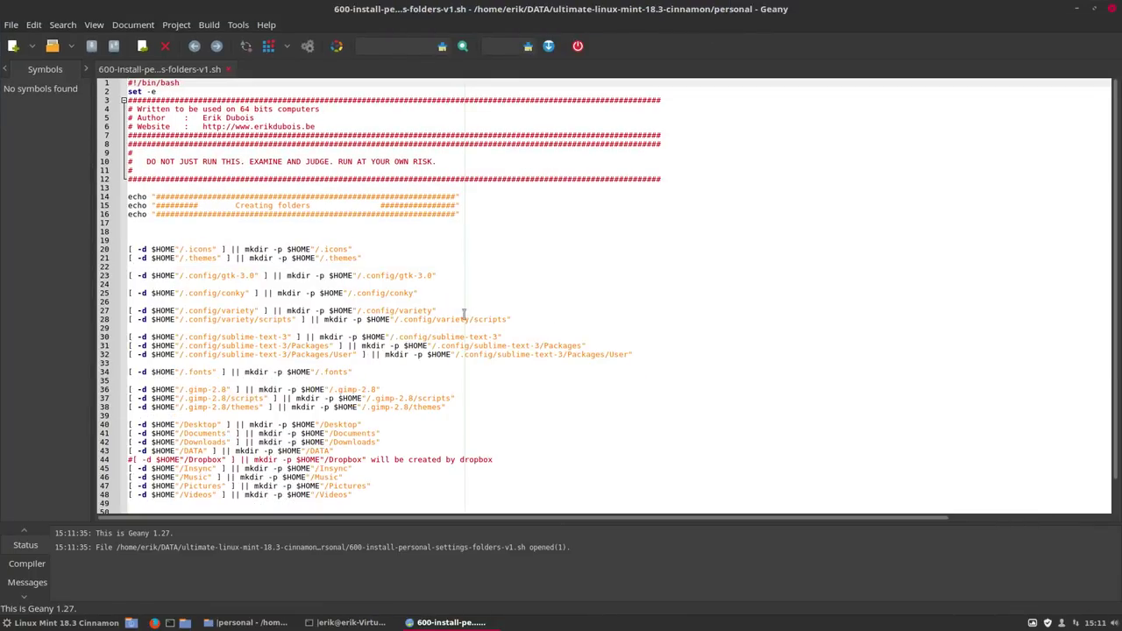
scroll(435, 336, up, 6)
scroll(435, 336, down, 8)
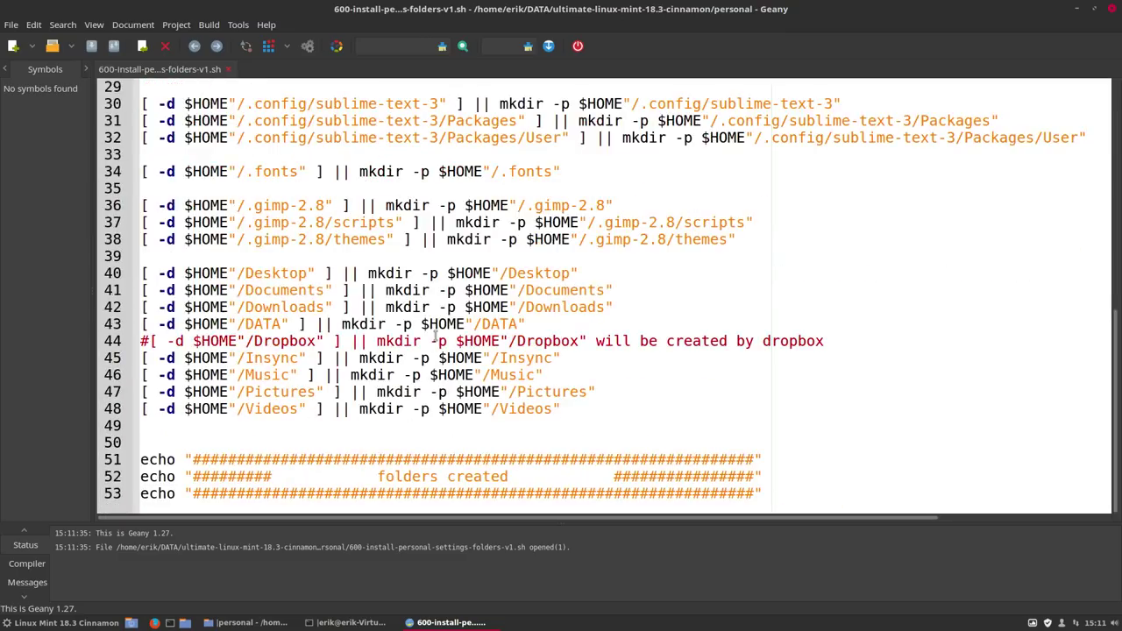
scroll(435, 336, up, 10)
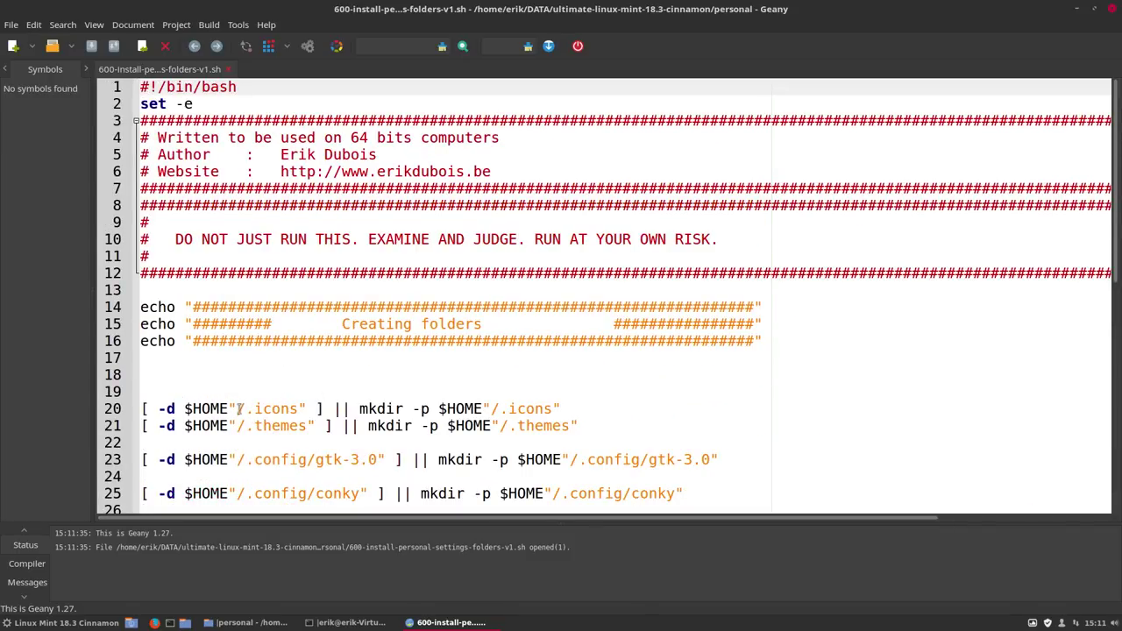
Highlight the -d test and mkdir $HOME"/.icons" target on line 20 of the script.
drag(238, 408, 303, 408)
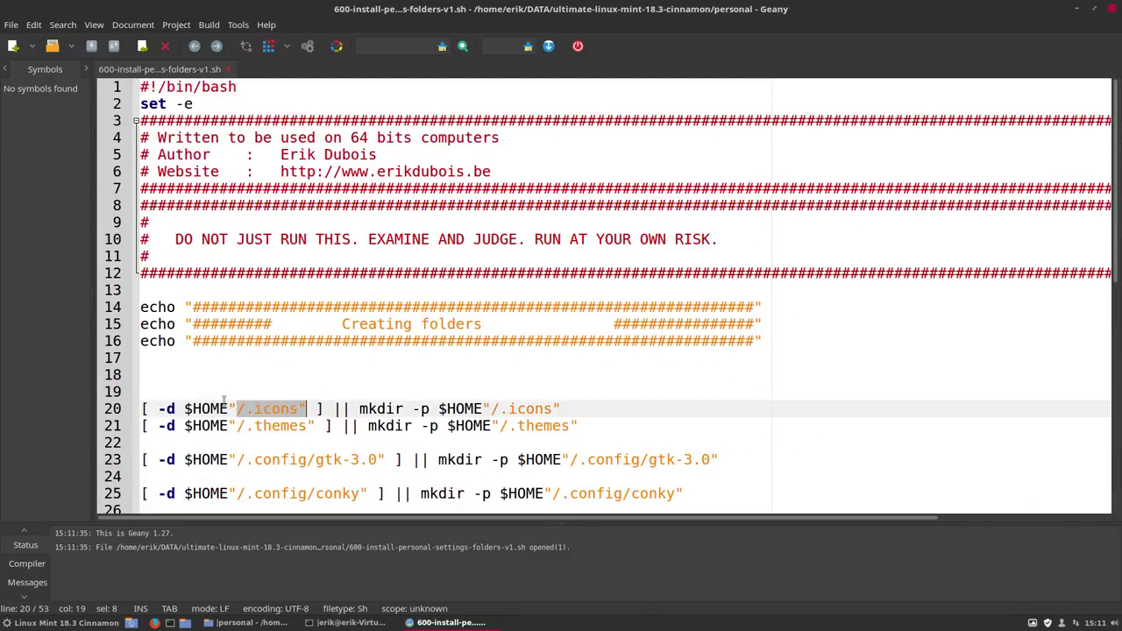
click(226, 408)
drag(159, 409, 186, 409)
click(230, 408)
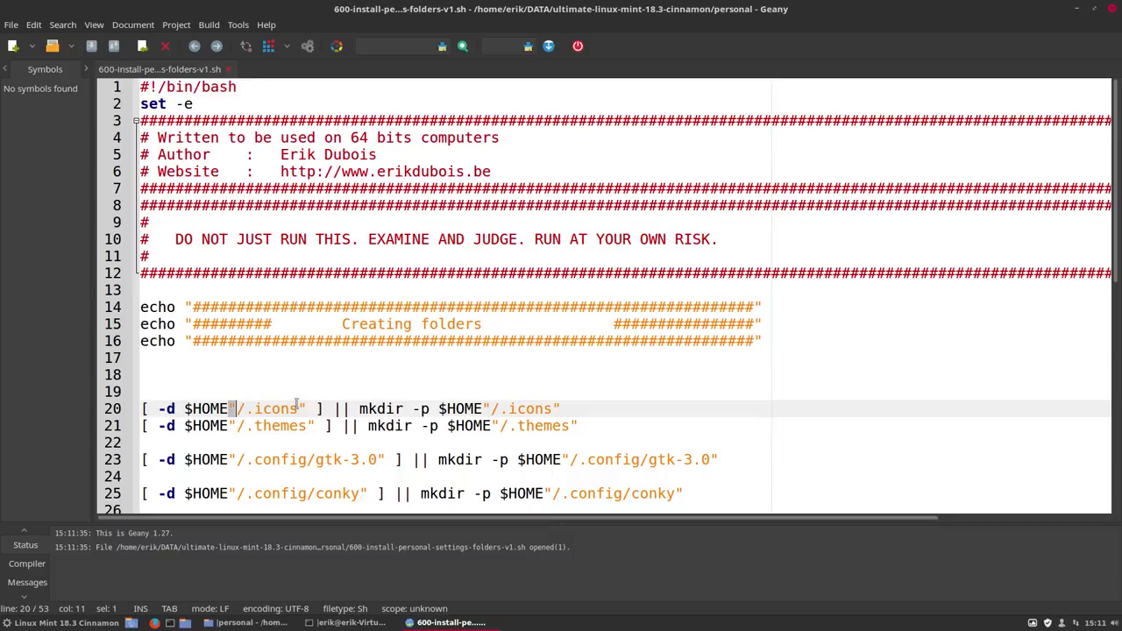
click(316, 409)
drag(429, 408, 583, 407)
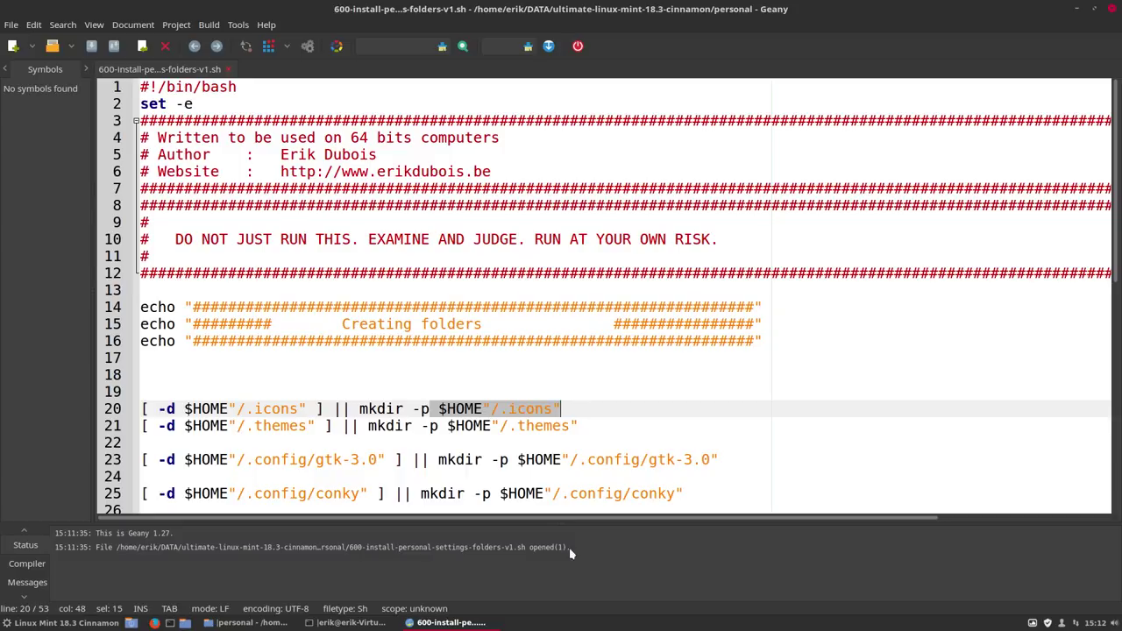
click(282, 409)
click(282, 425)
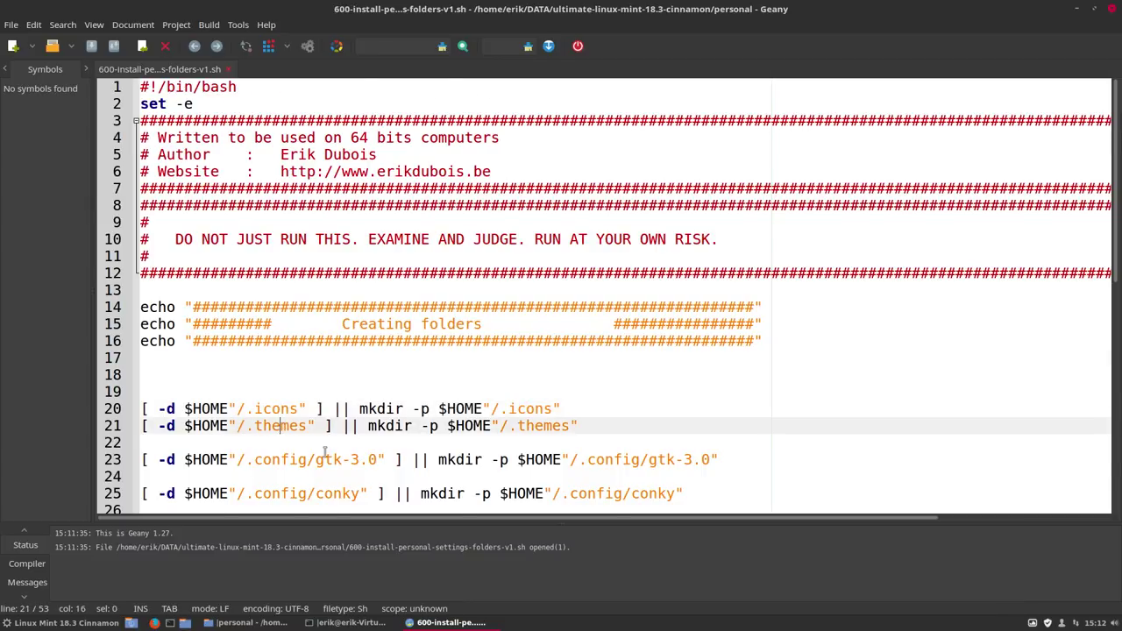
Scroll down to the Desktop and Documents folder lines, then close Geany.
scroll(272, 292, down, 7)
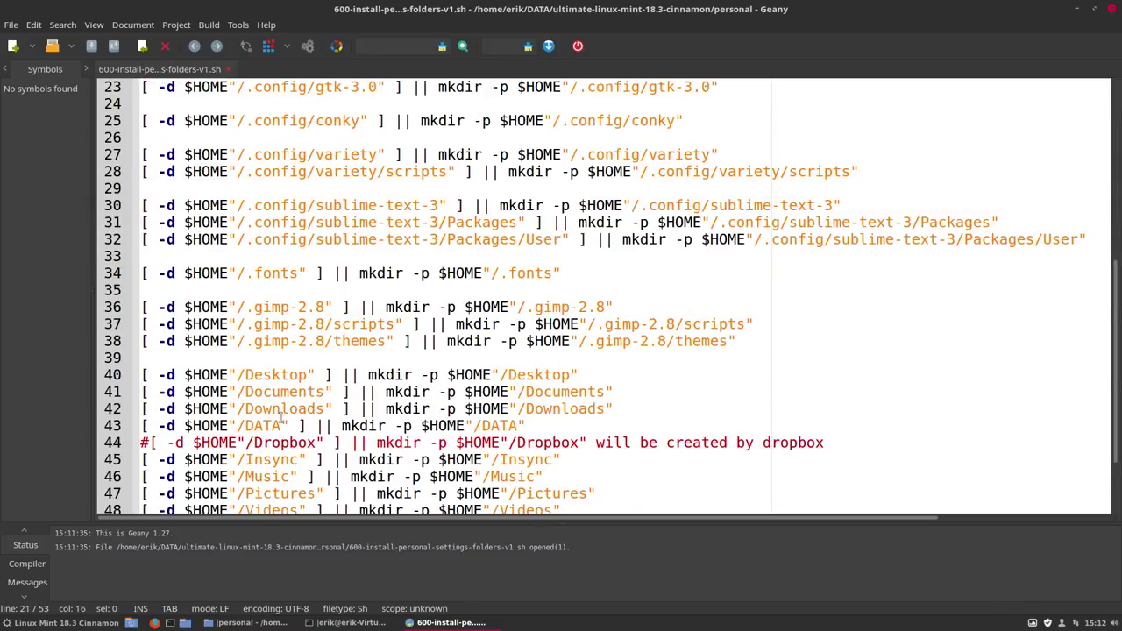
scroll(282, 418, down, 2)
click(260, 274)
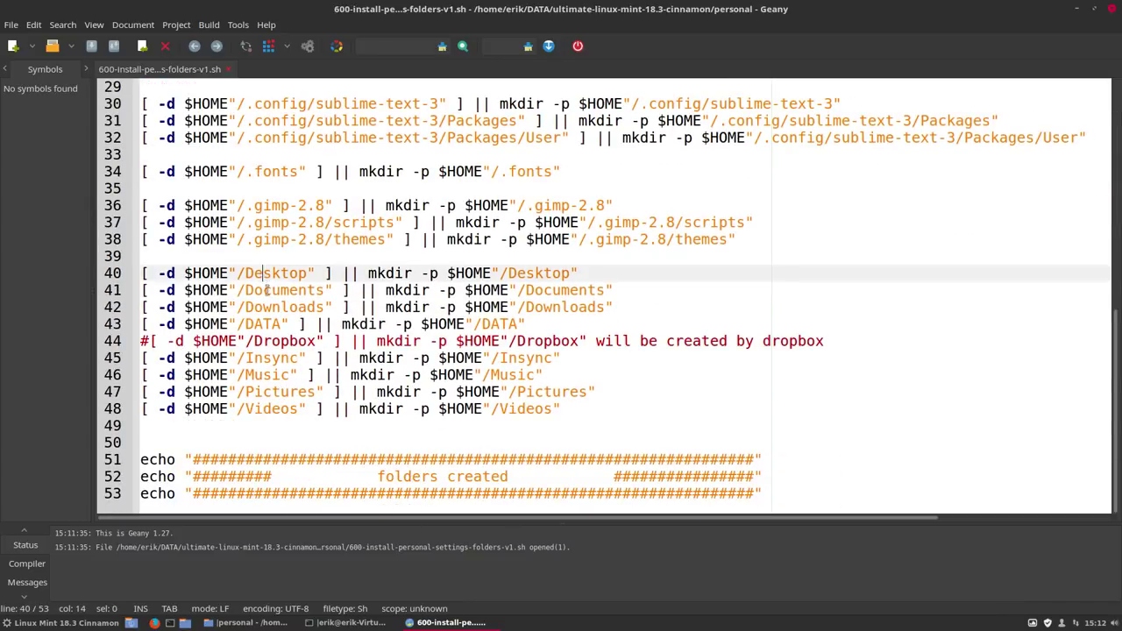
click(265, 294)
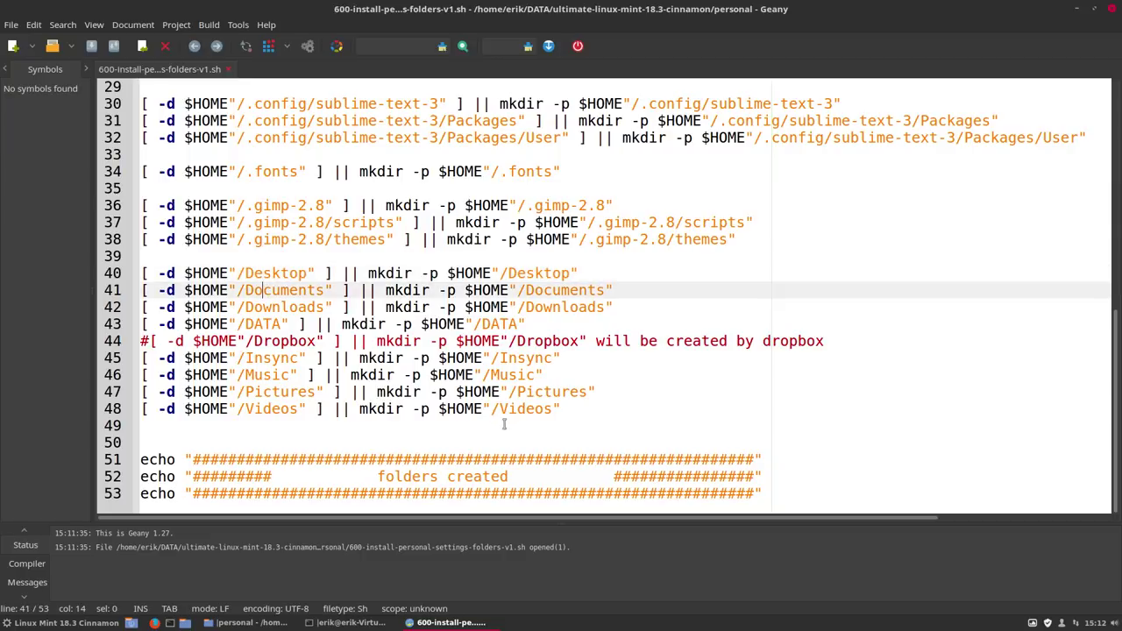
click(1113, 12)
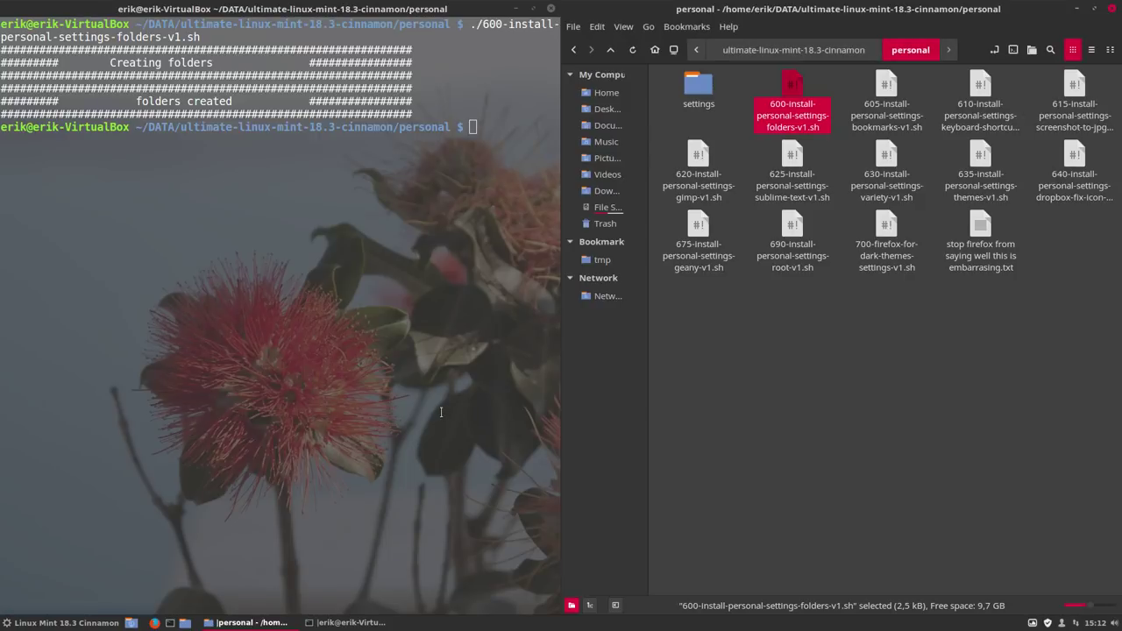
Run ./605-install-personal-settings-bookmarks-v1.sh from the personal folder and widen Nemo's sidebar to show the bookmarks.
click(607, 93)
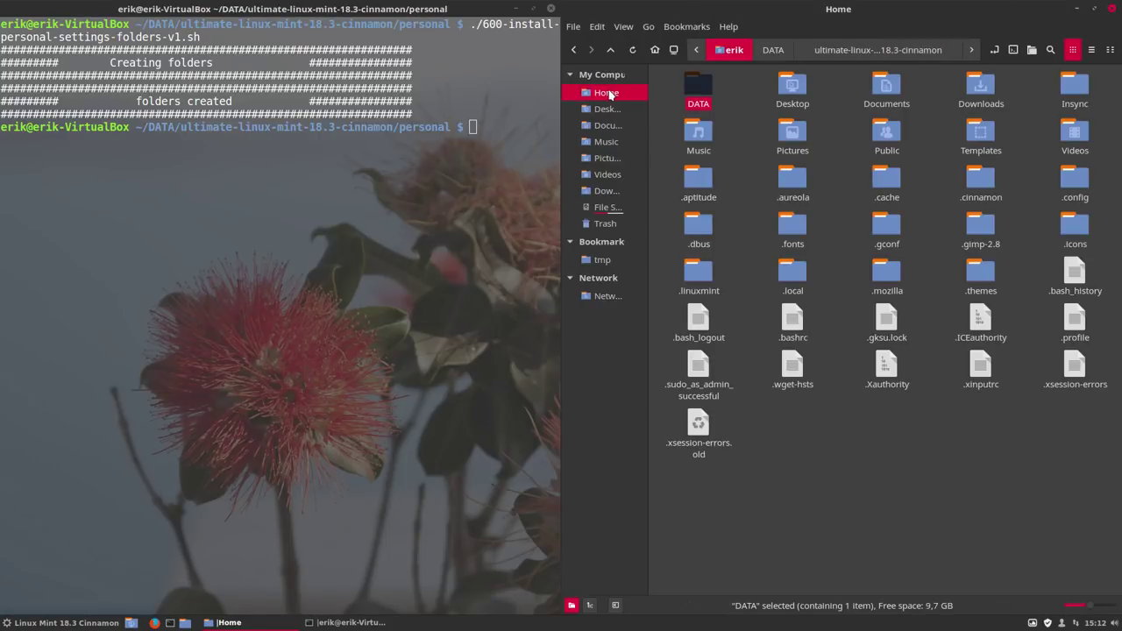
click(574, 51)
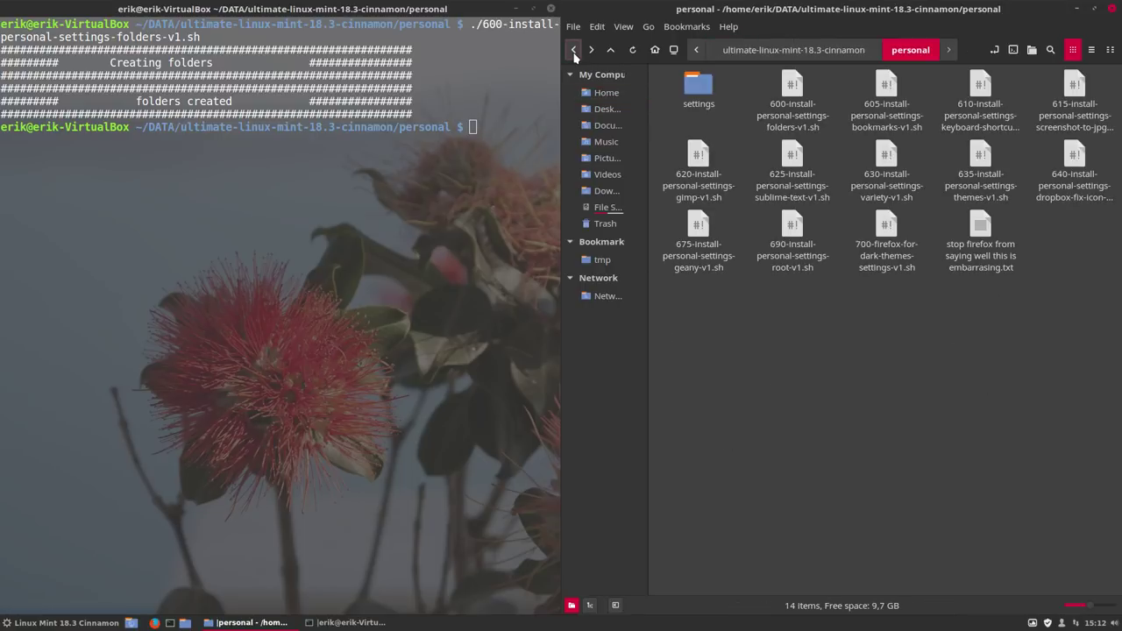
click(376, 234)
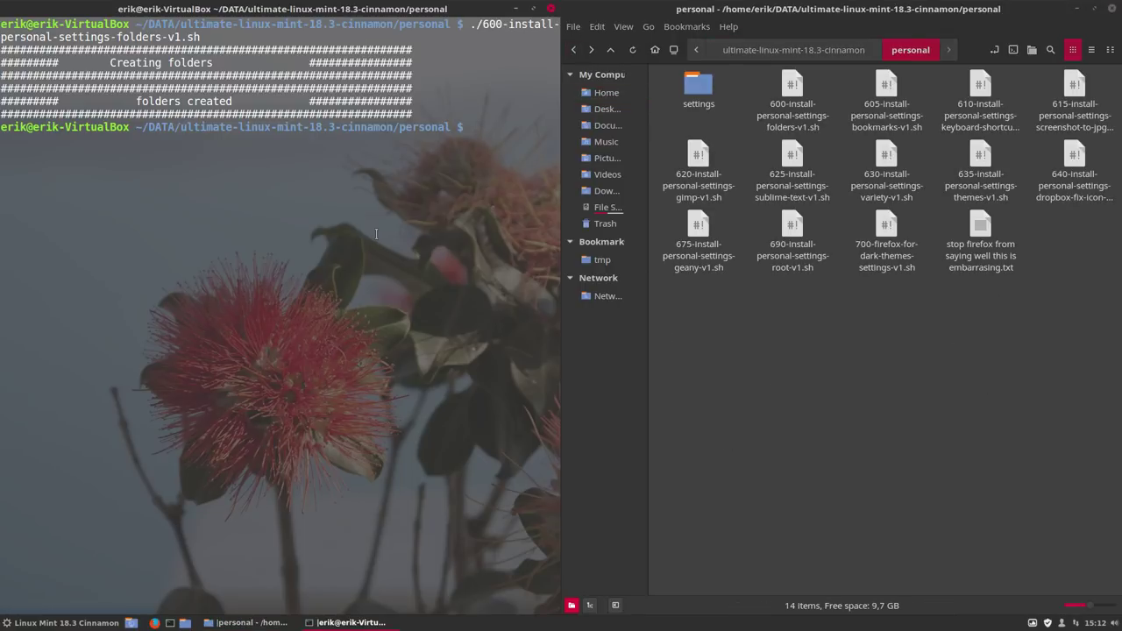
text(./605)
key(Tab)
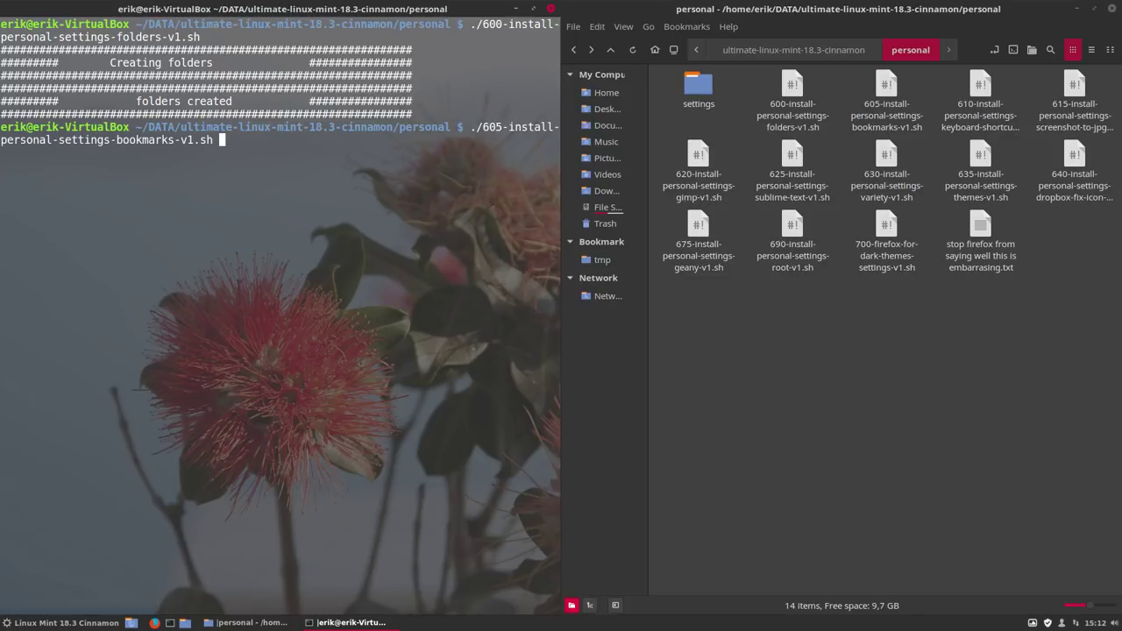
key(Return)
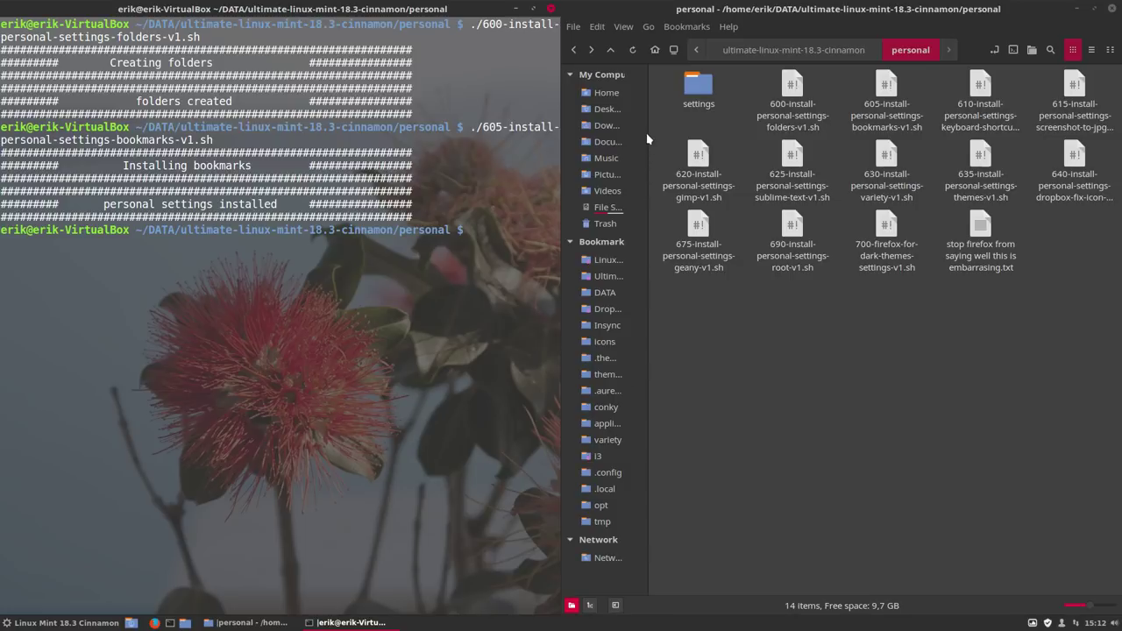
drag(648, 134, 710, 135)
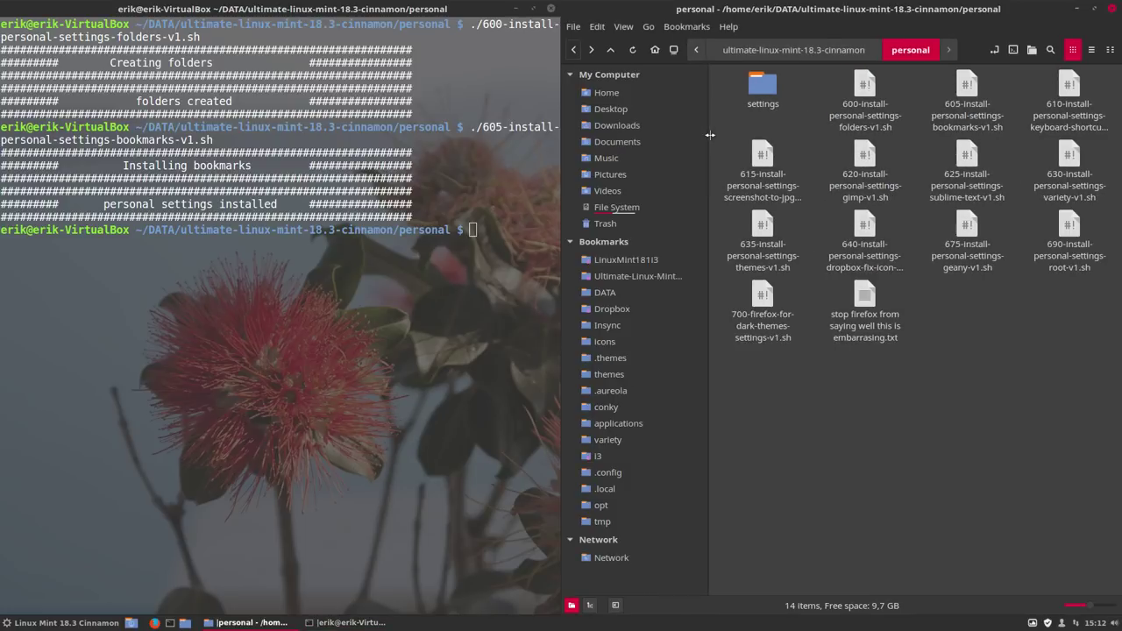
Try the new sidebar bookmarks: LinuxMint181i3 (not found), .config, .local and /opt.
click(616, 260)
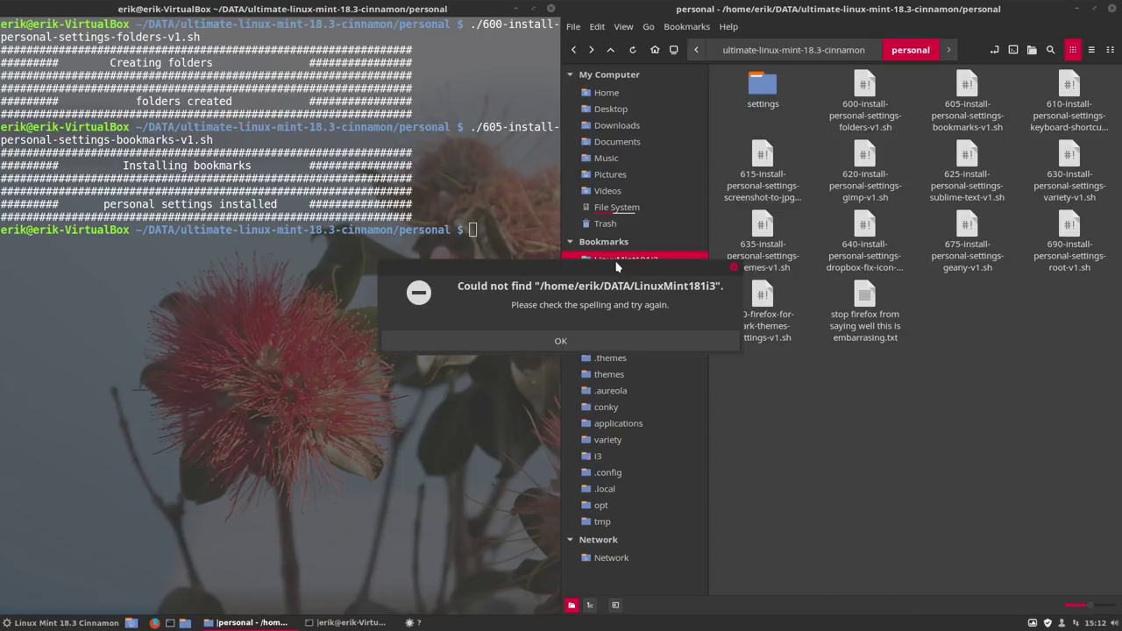
click(606, 339)
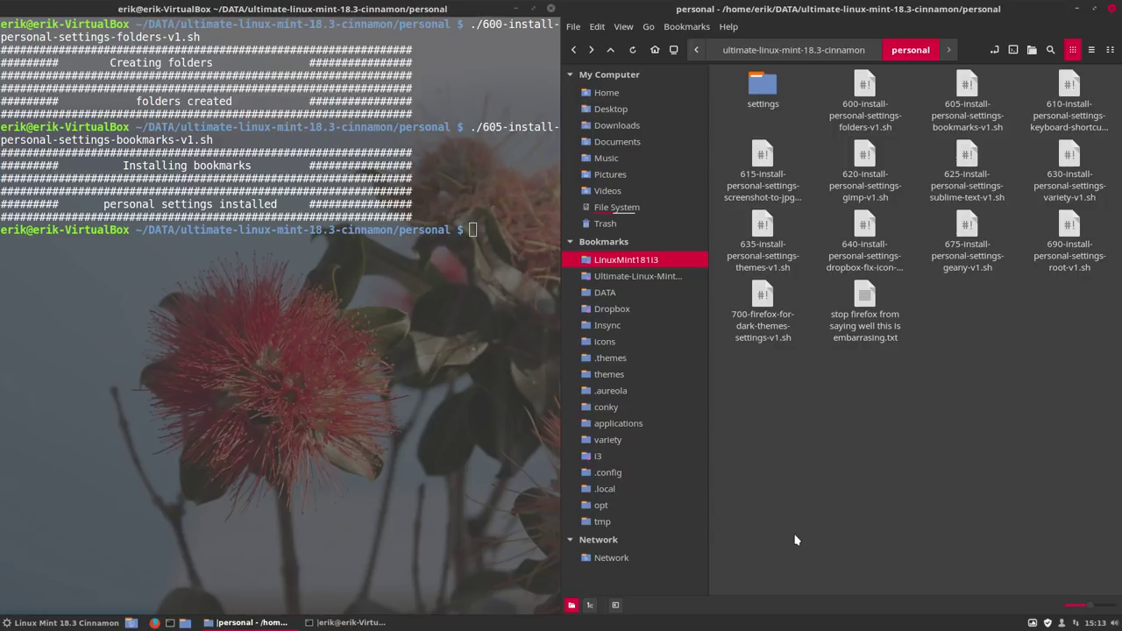
click(607, 472)
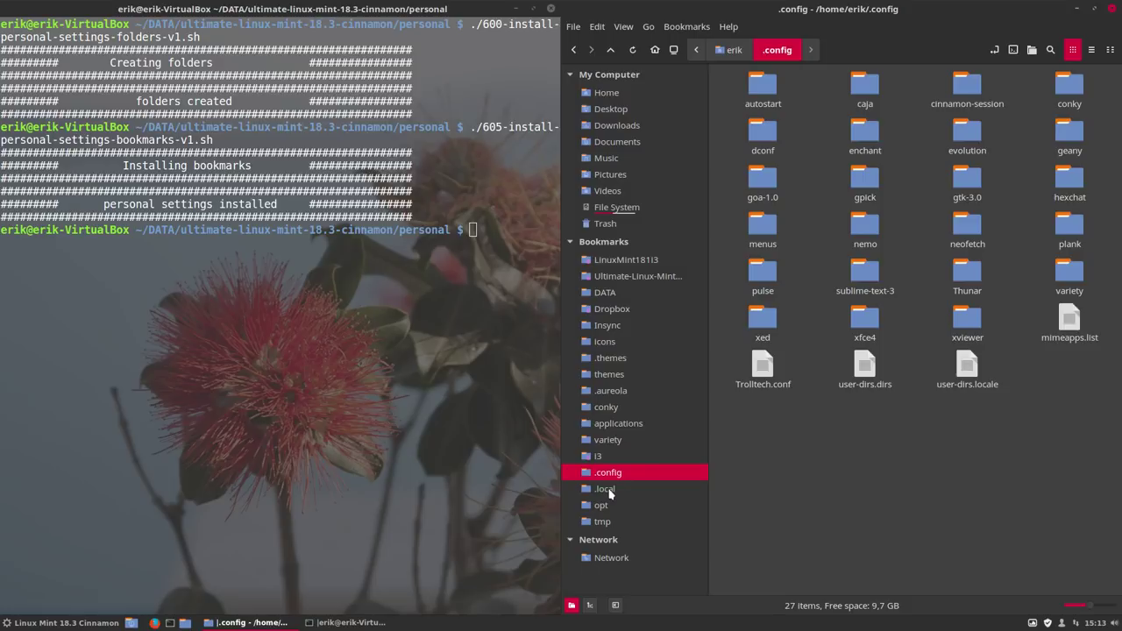
click(609, 491)
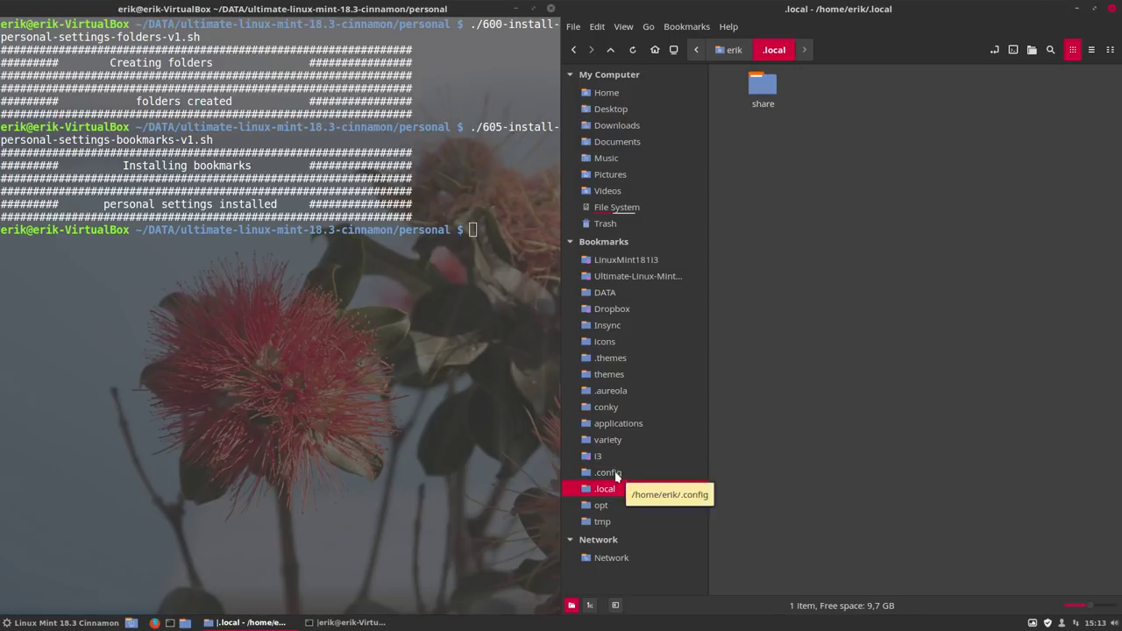
click(610, 475)
click(605, 506)
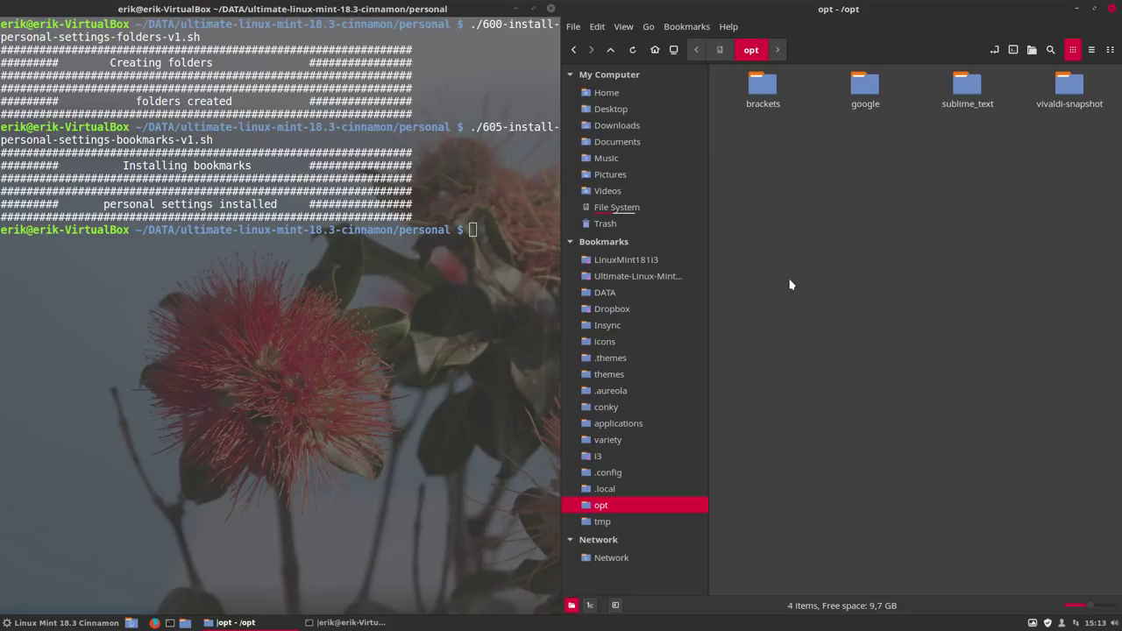
Select and deselect all the folders inside /opt.
key(ctrl+a)
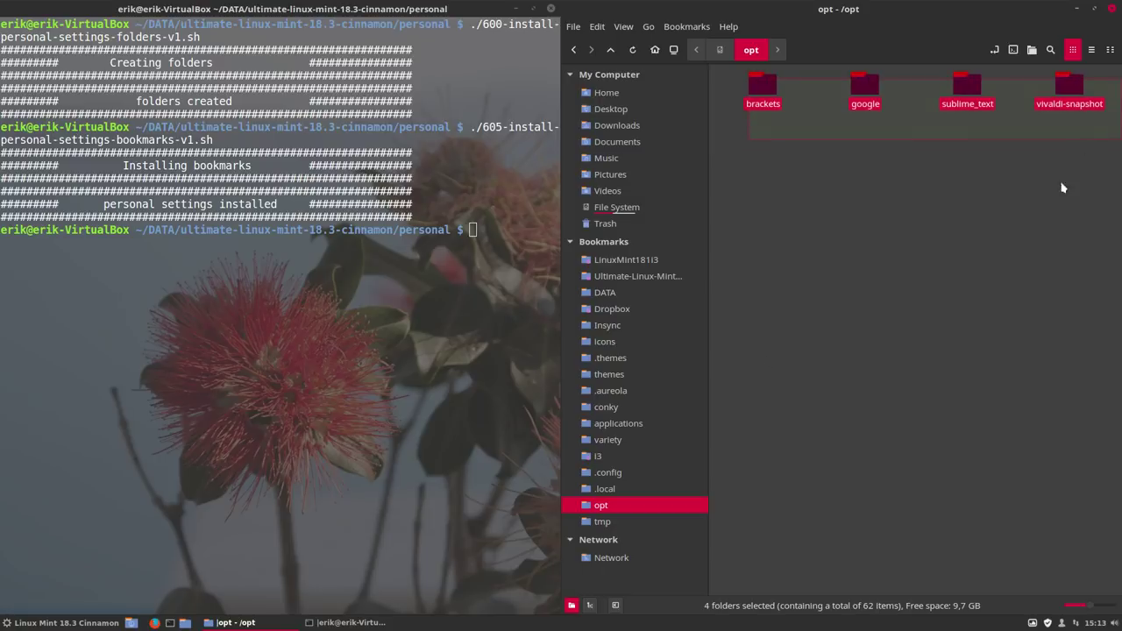
click(1042, 213)
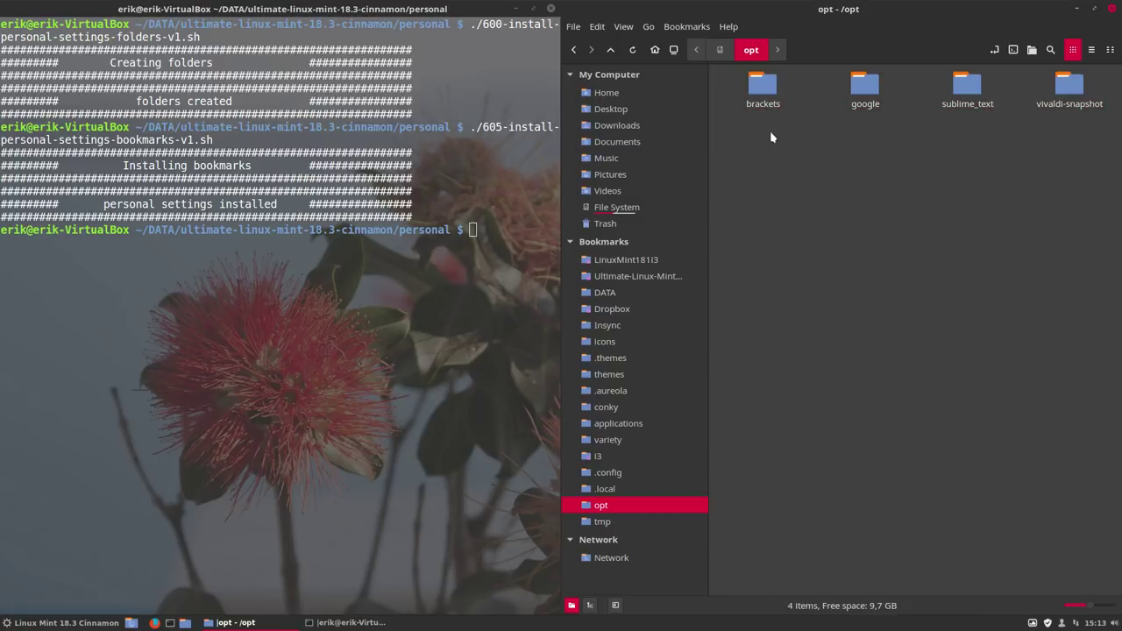
key(ctrl+a)
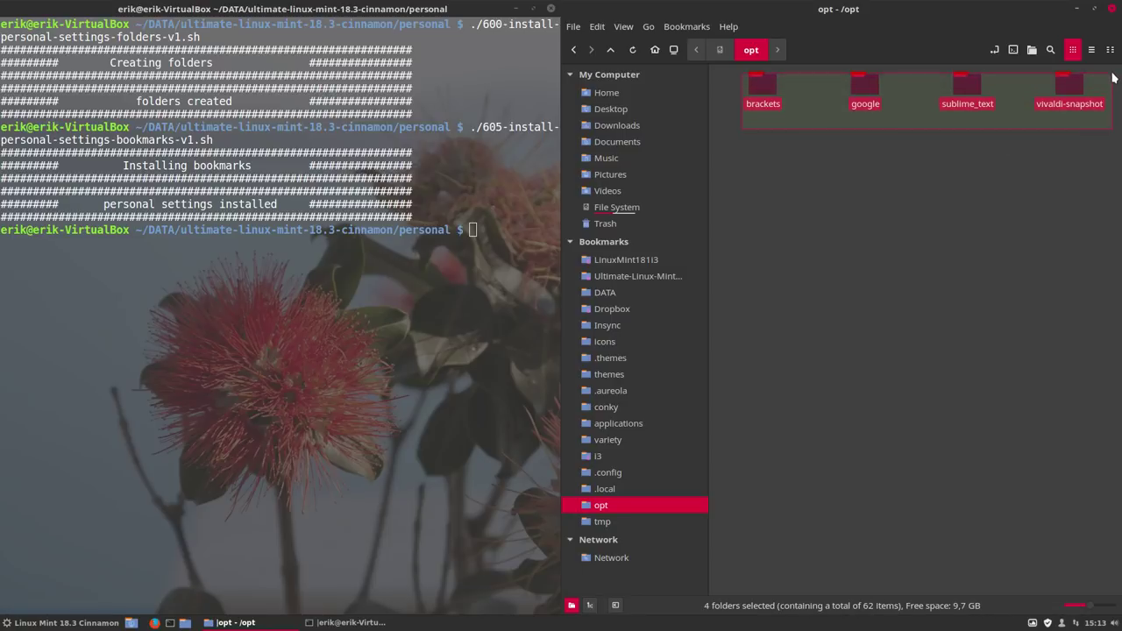
click(1086, 181)
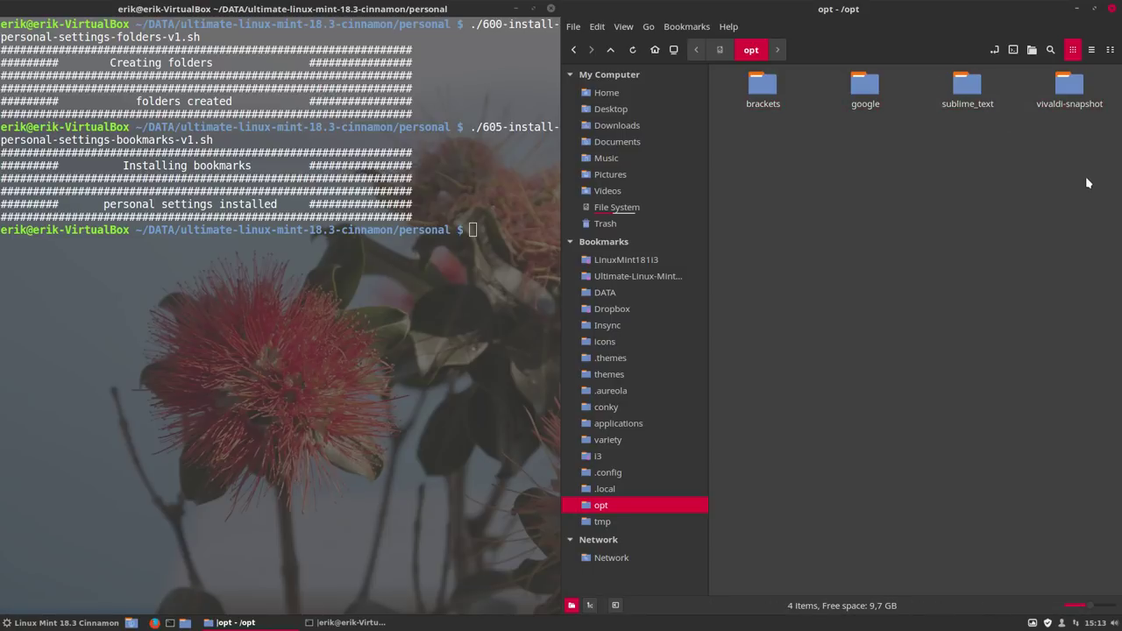
text(0)
Go back through history to the personal folder and select the keyboard-shortcuts install script.
click(574, 51)
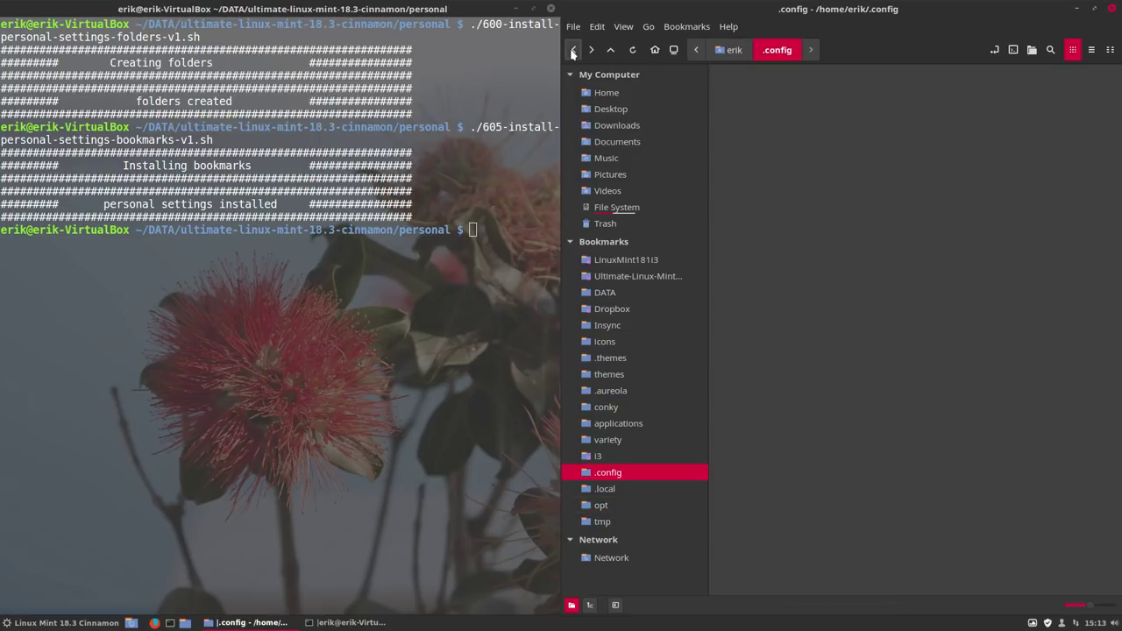
click(573, 51)
click(574, 50)
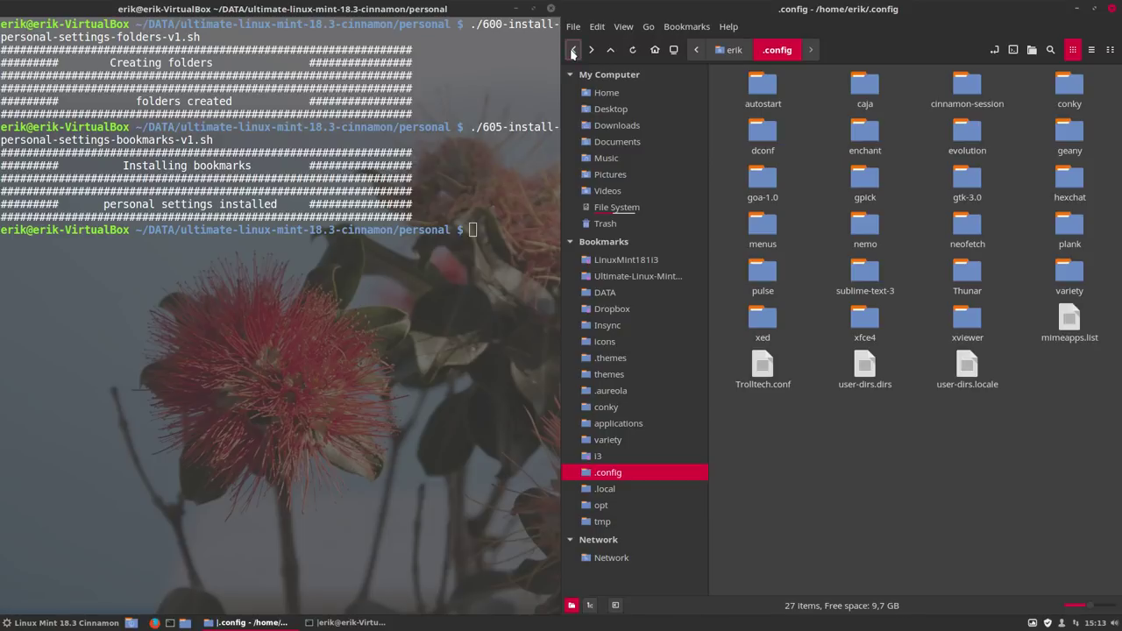
click(573, 51)
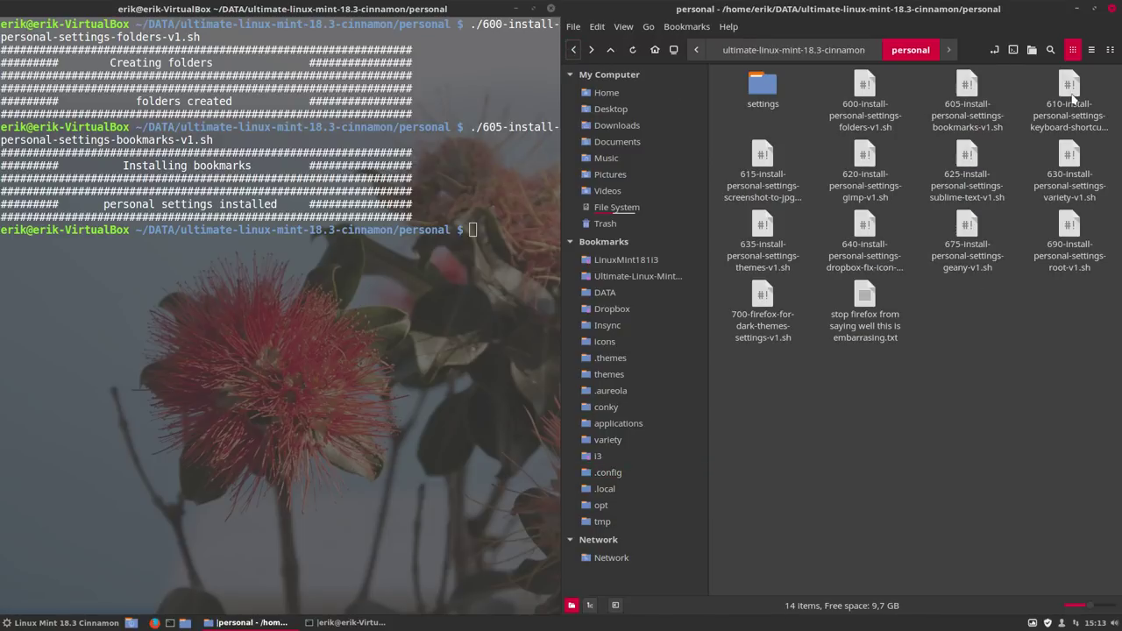
click(1037, 132)
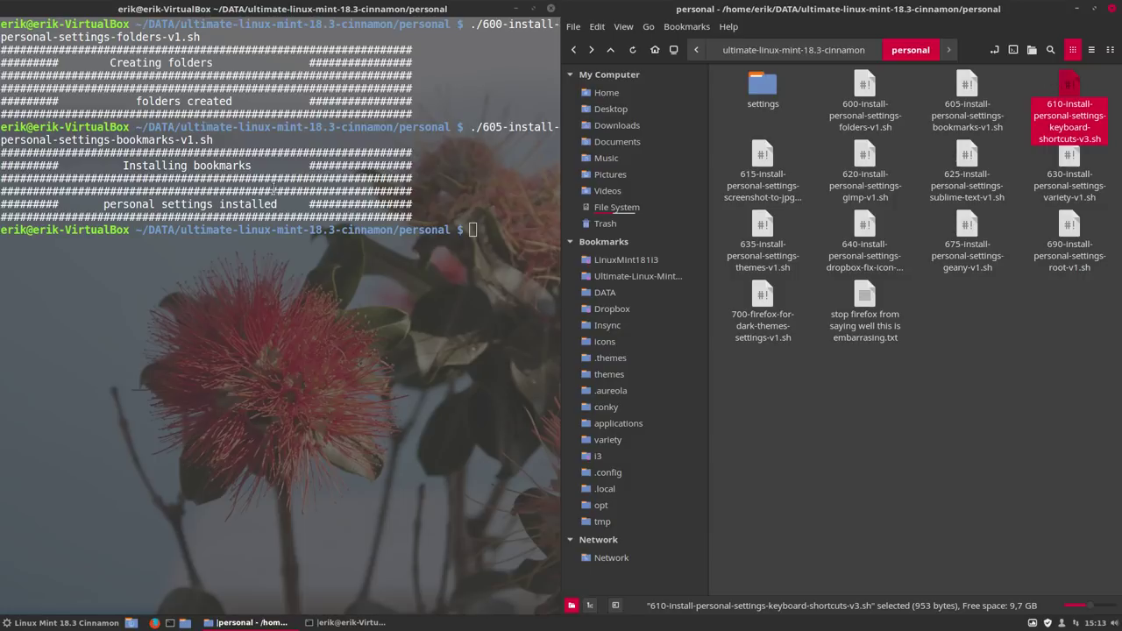
Run ./610-install-personal-settings-keyboard-shortcuts-v3.sh in the terminal, supplying the sudo password.
click(274, 188)
text(.)
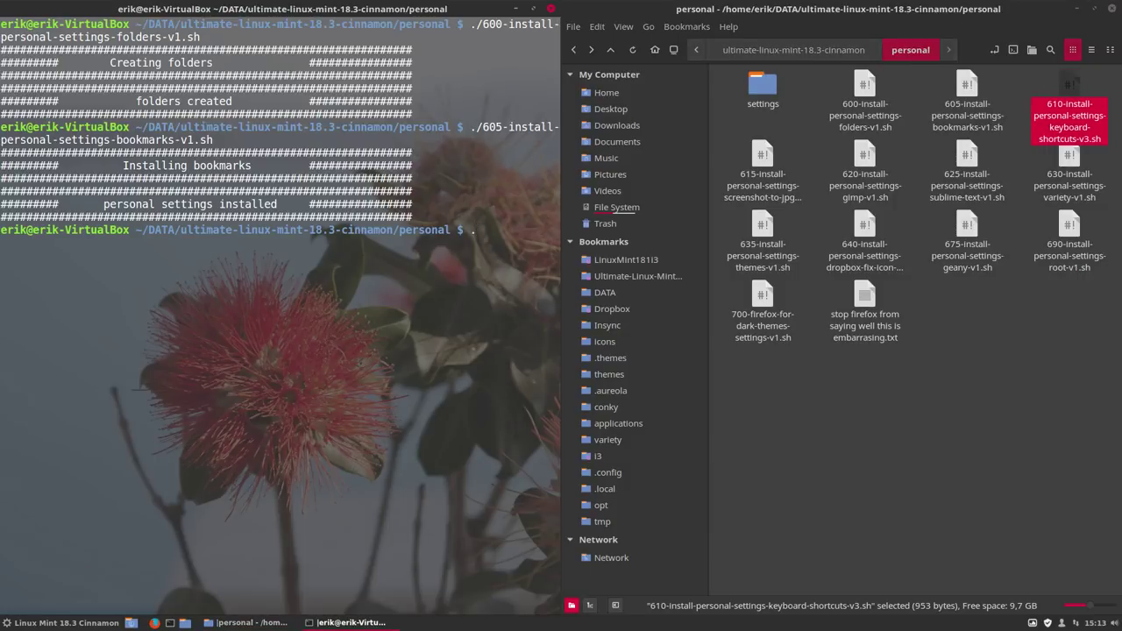
text(/610)
key(Tab)
key(Return)
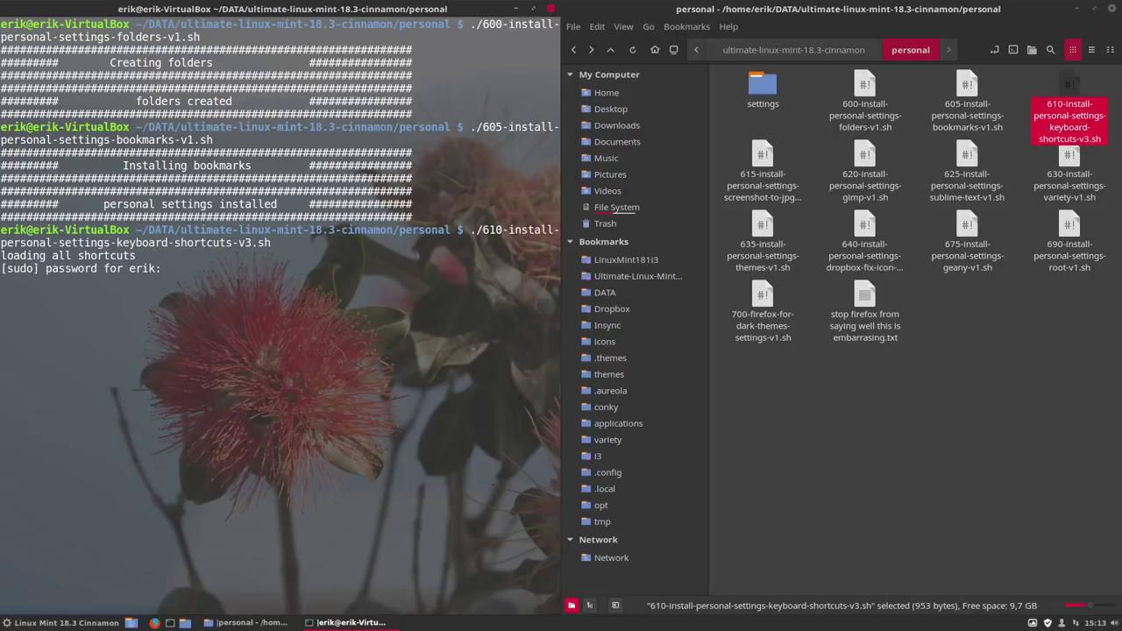
key(Return)
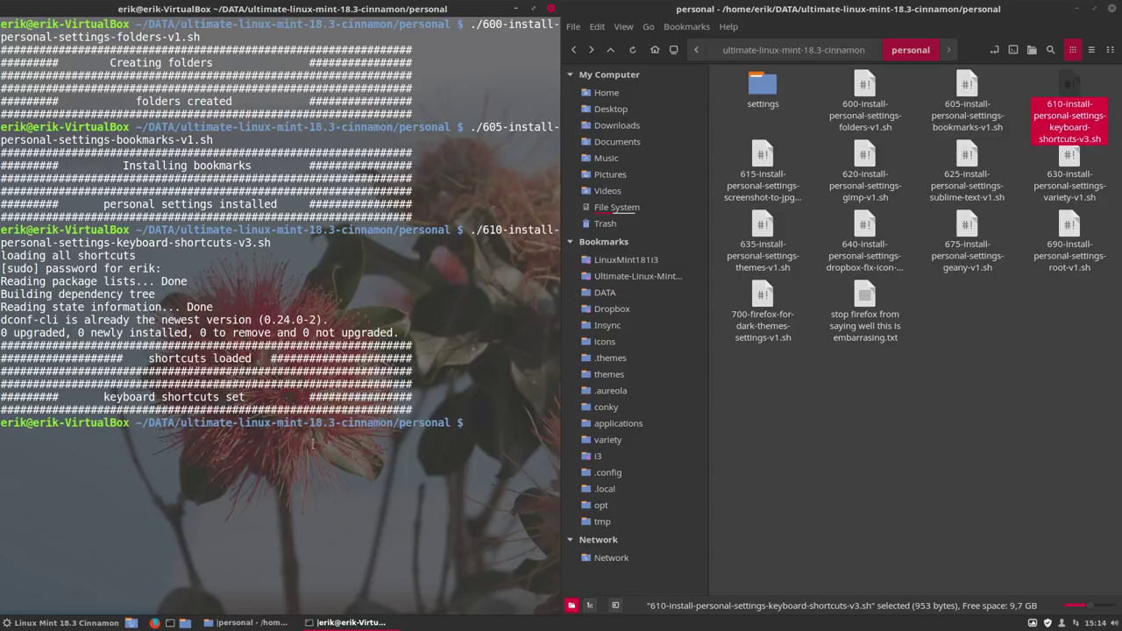
key(super)
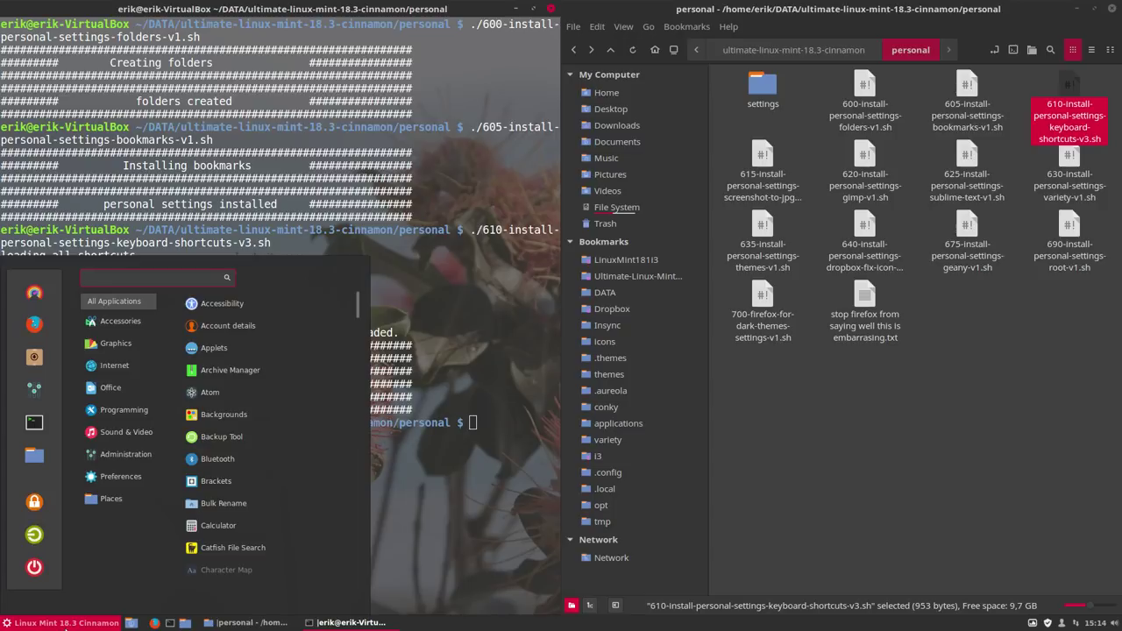
Open Keyboard settings' custom shortcuts and test the Shift+Ctrl+Escape system monitor binding.
text(key)
key(Return)
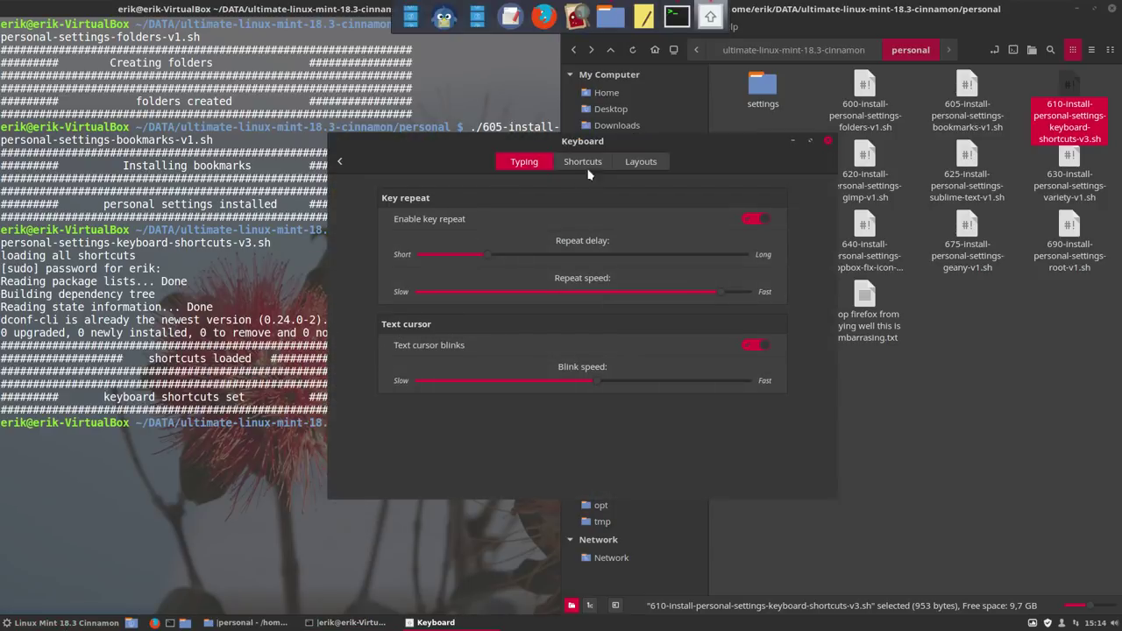
click(589, 161)
click(395, 315)
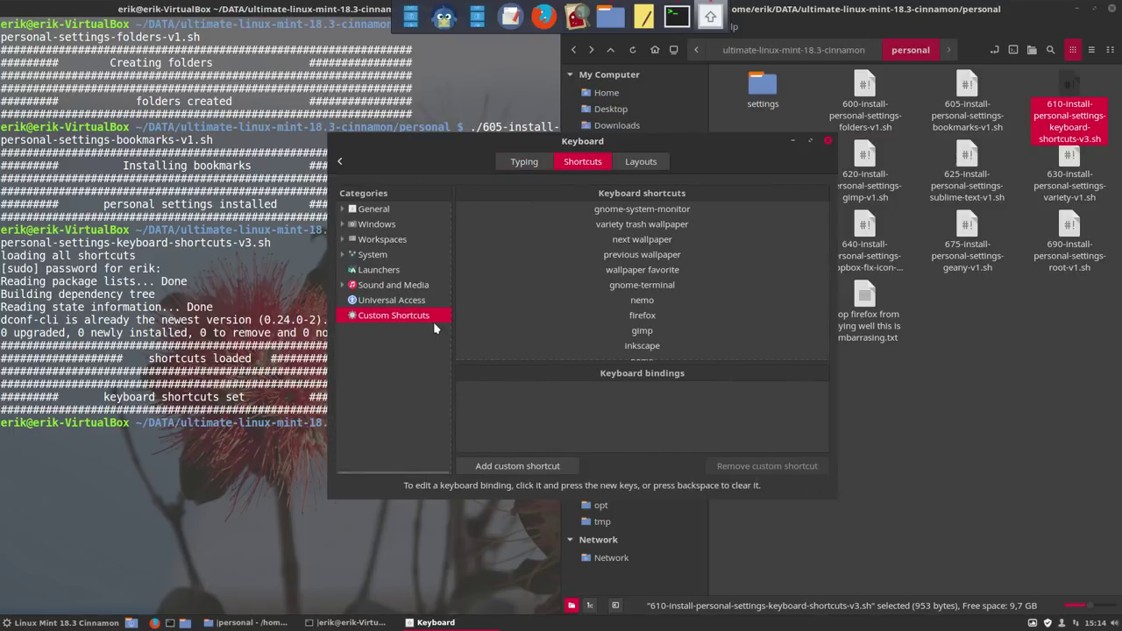
click(659, 210)
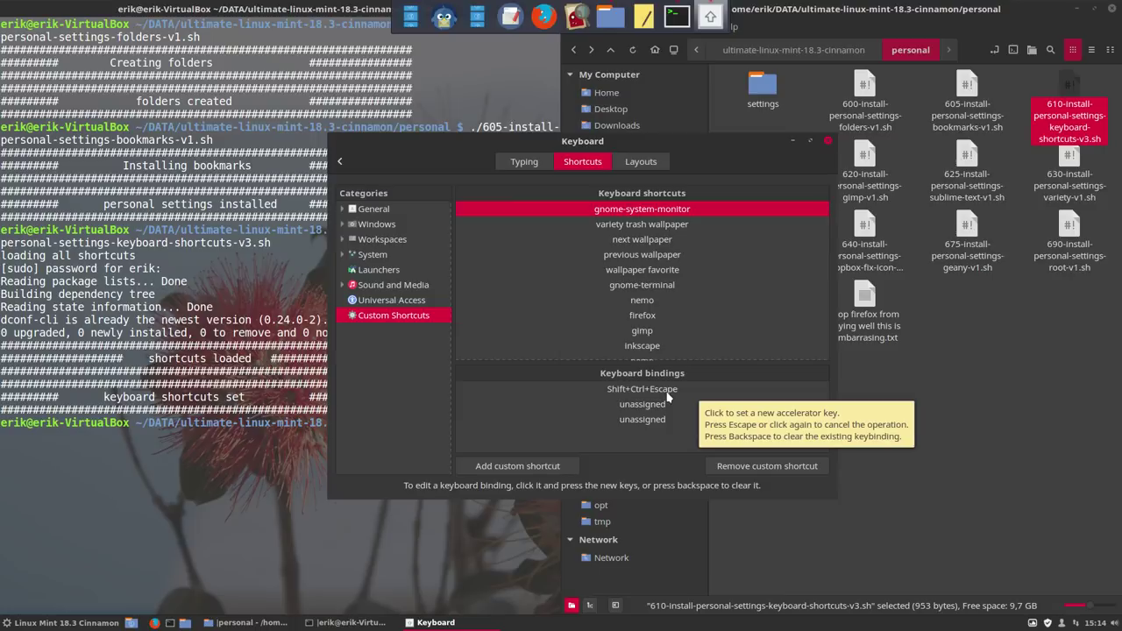
key(shift+ctrl+Escape)
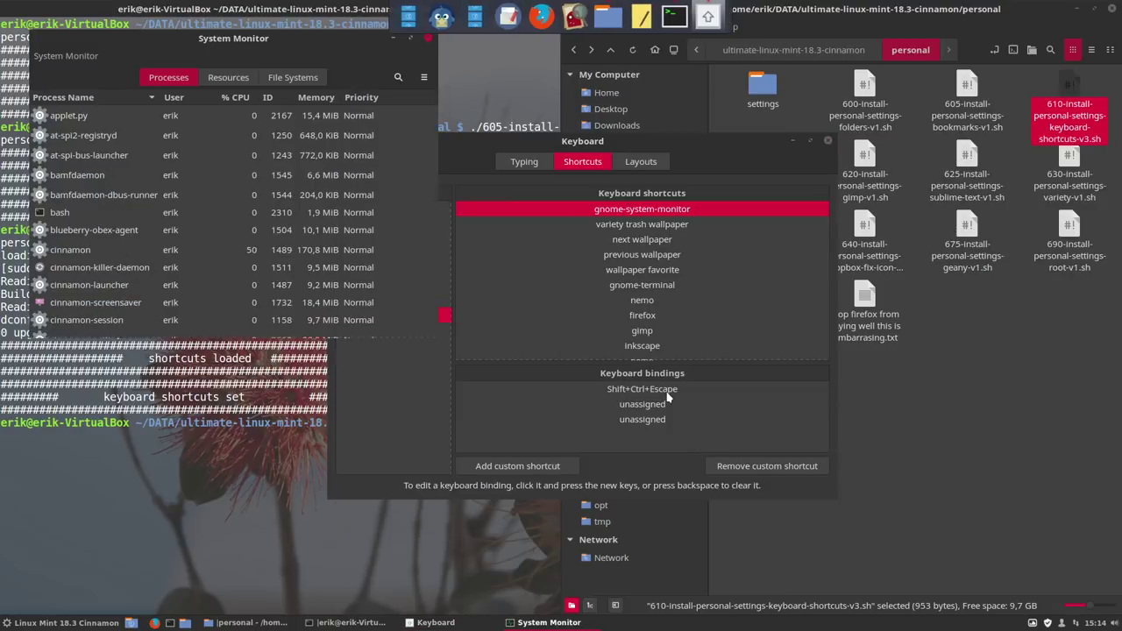
drag(246, 38, 307, 222)
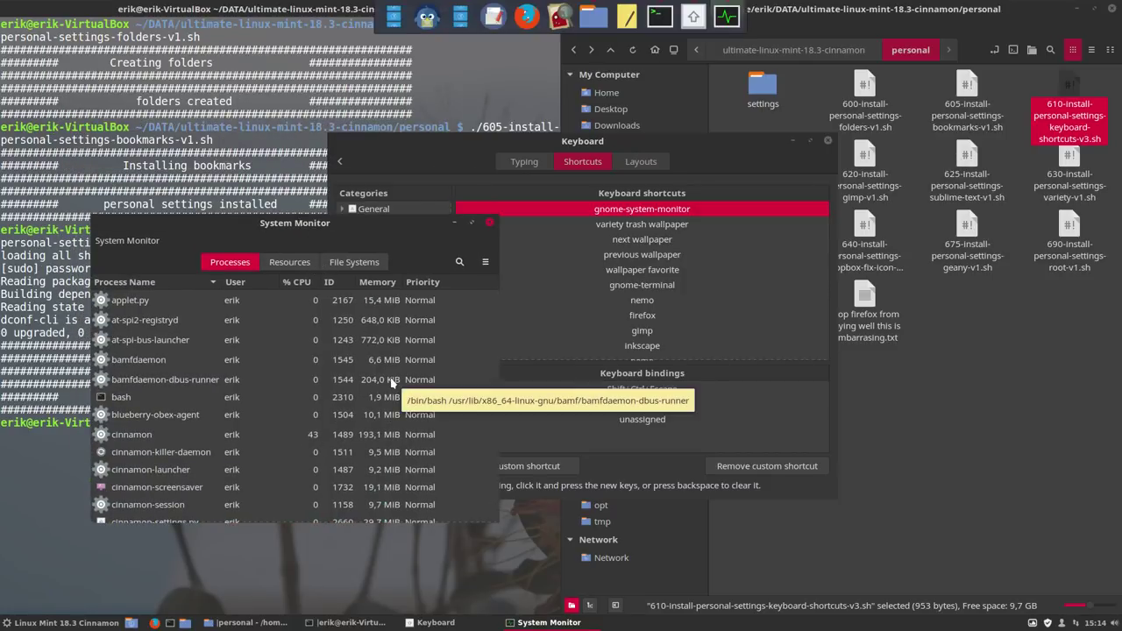
click(491, 222)
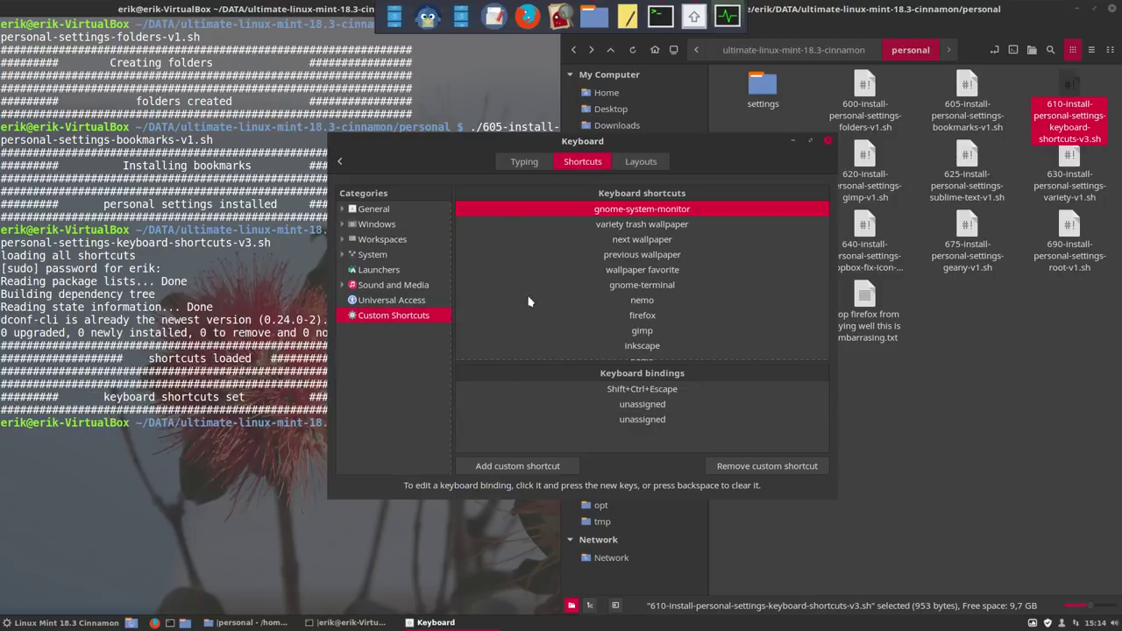
Check the Variety wallpaper bindings and test Super+Return terminal and Super+Shift+Return file manager shortcuts.
click(618, 226)
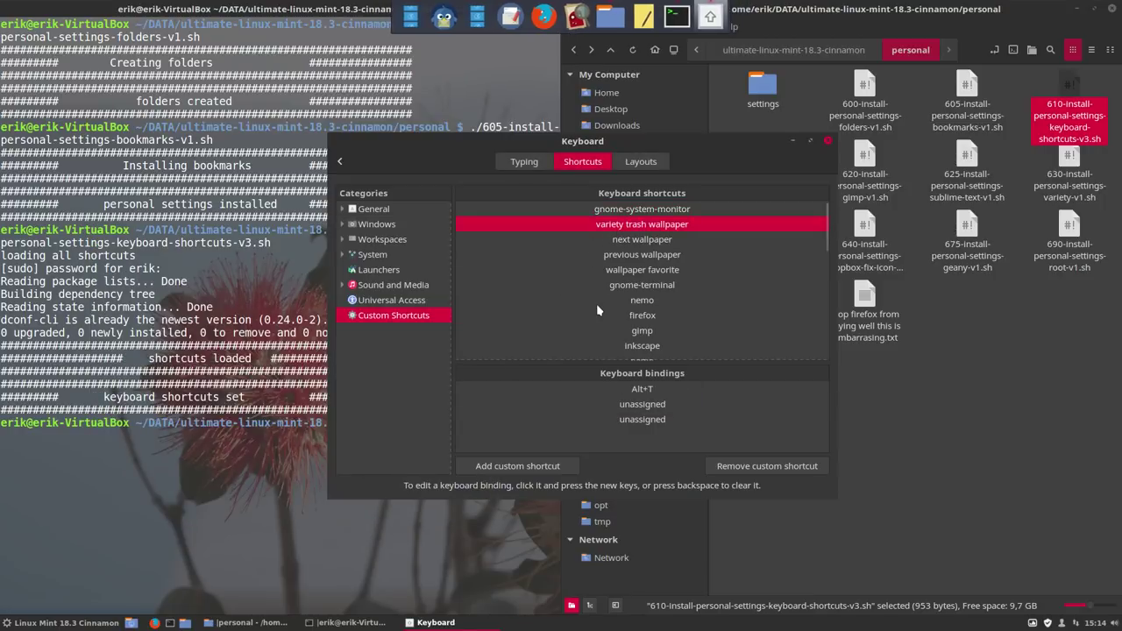
click(626, 241)
click(633, 271)
click(633, 287)
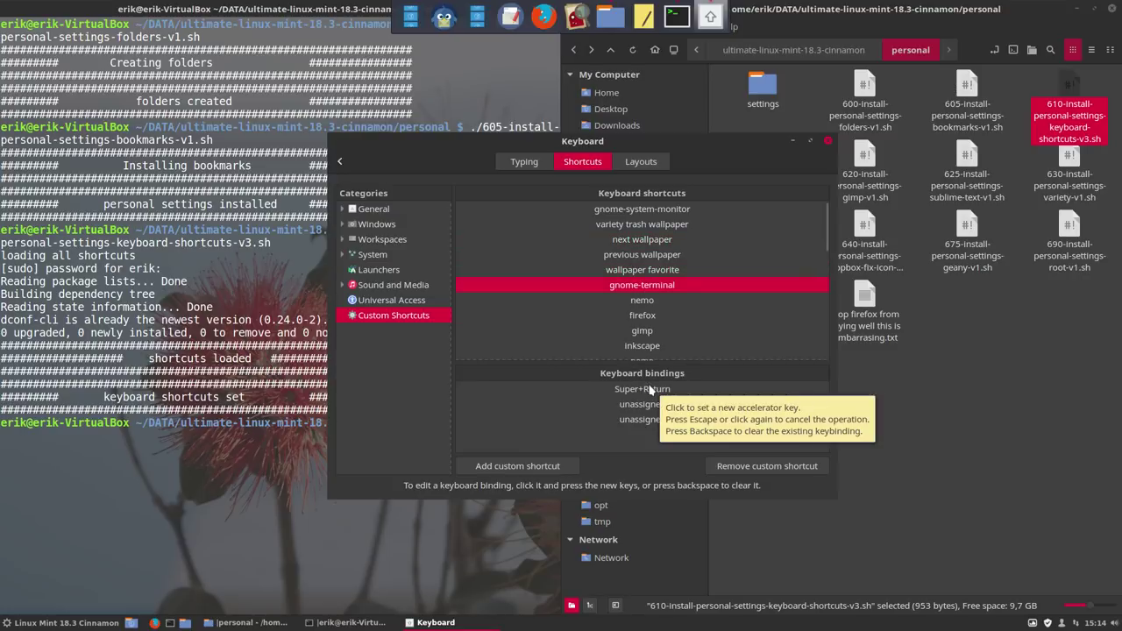
key(super+Return)
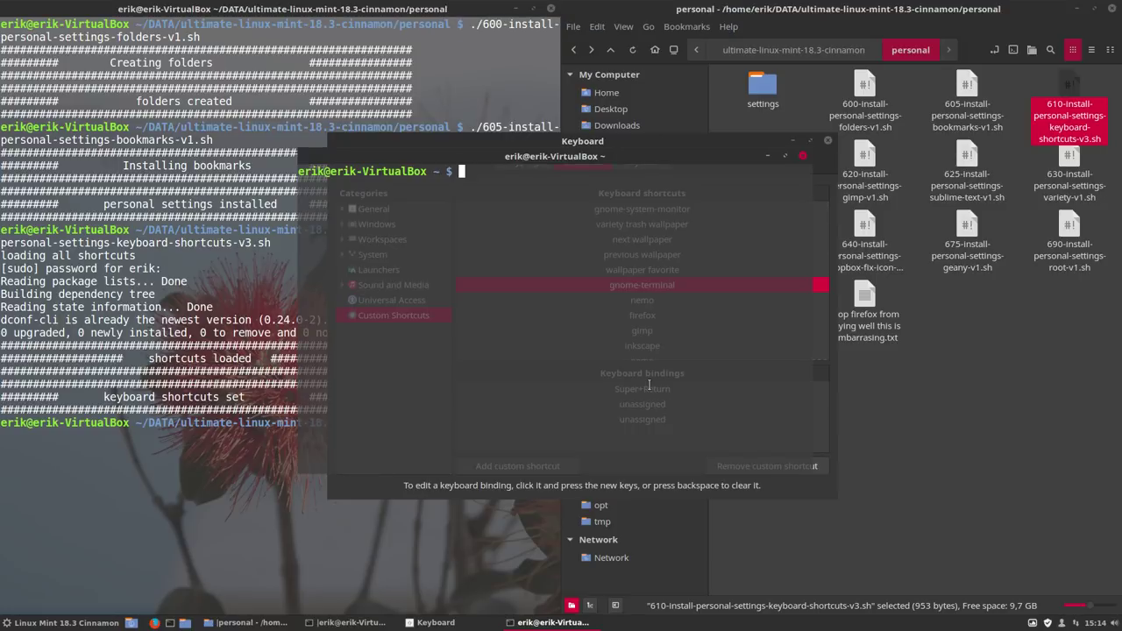
key(super+shift+Return)
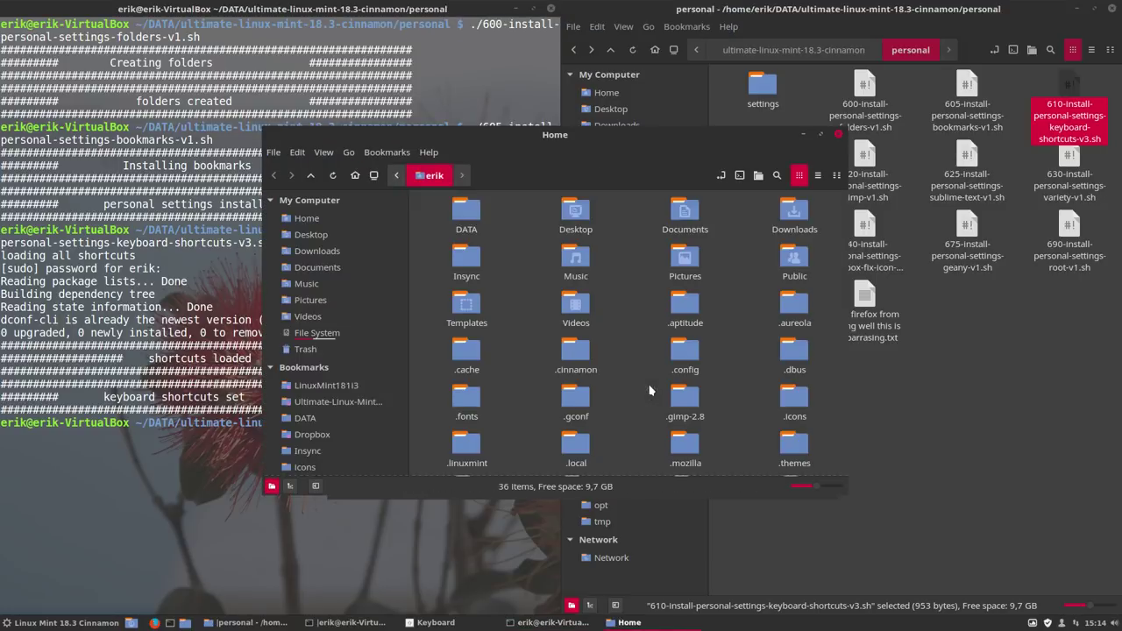
click(839, 134)
click(804, 156)
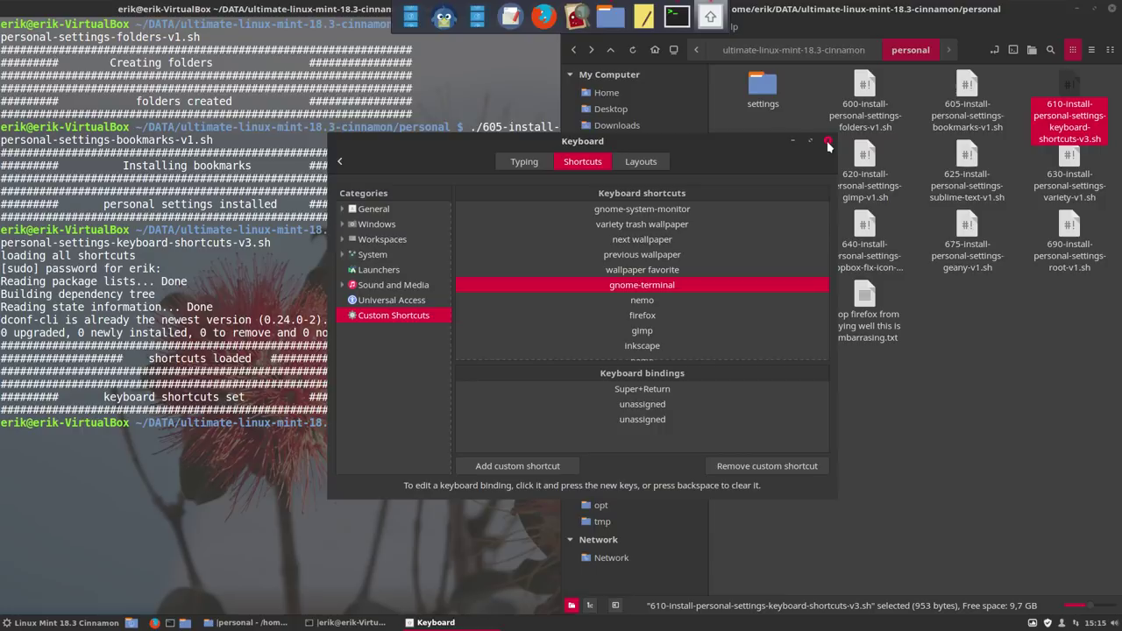
Test the Super+F4 gimp shortcut, switch GIMP to Single-Window Mode, and close it.
click(677, 334)
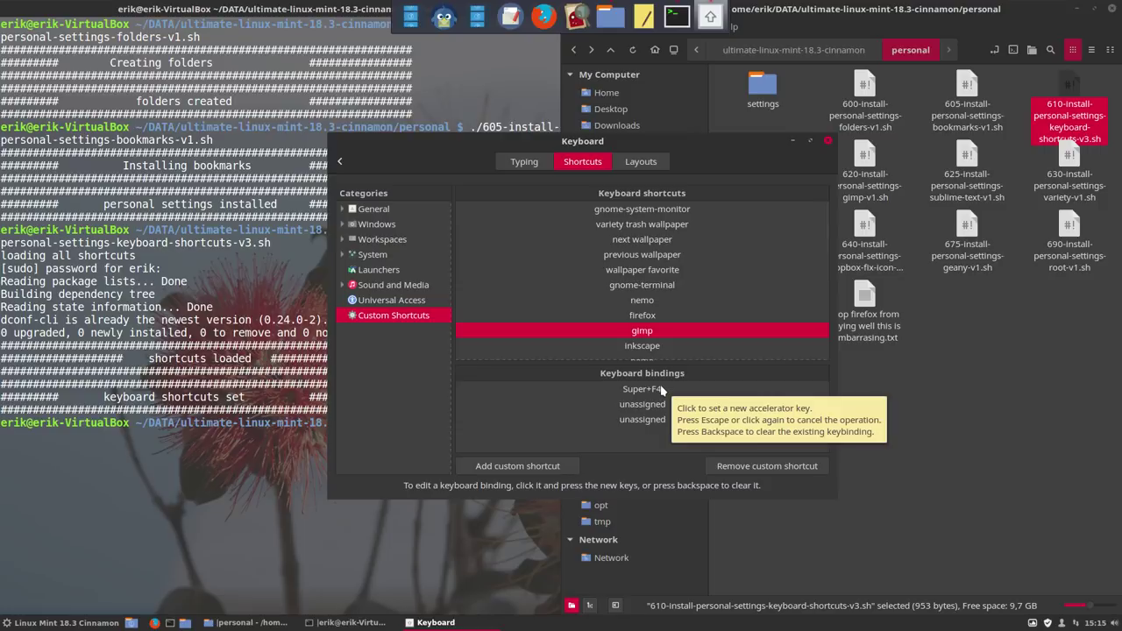
key(super+F4)
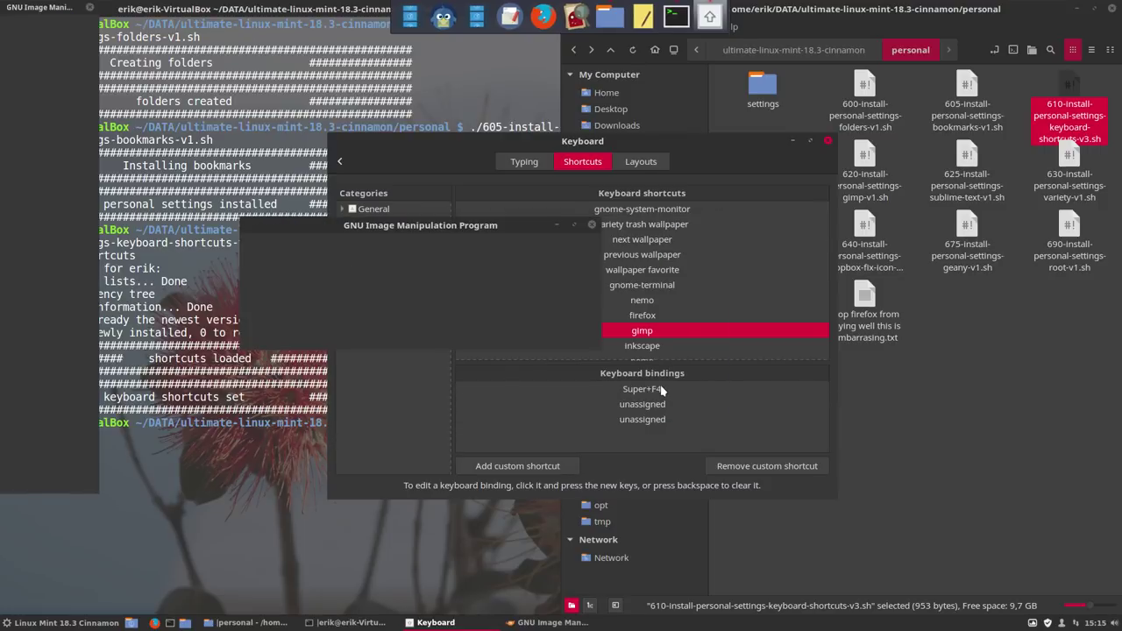
click(536, 245)
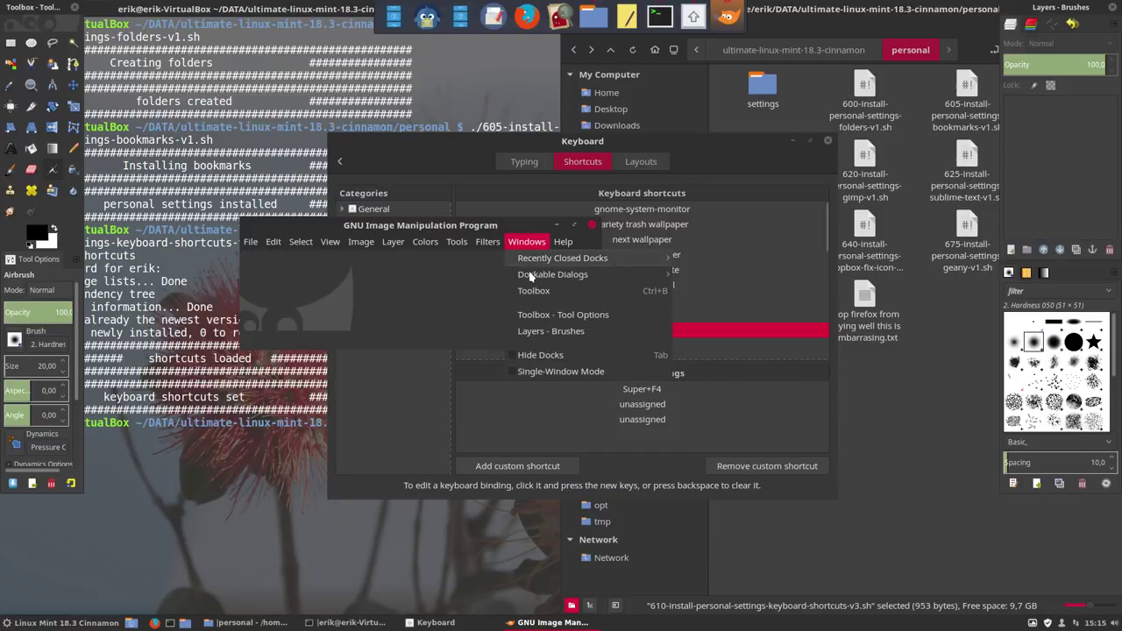
mouse_move(527, 241)
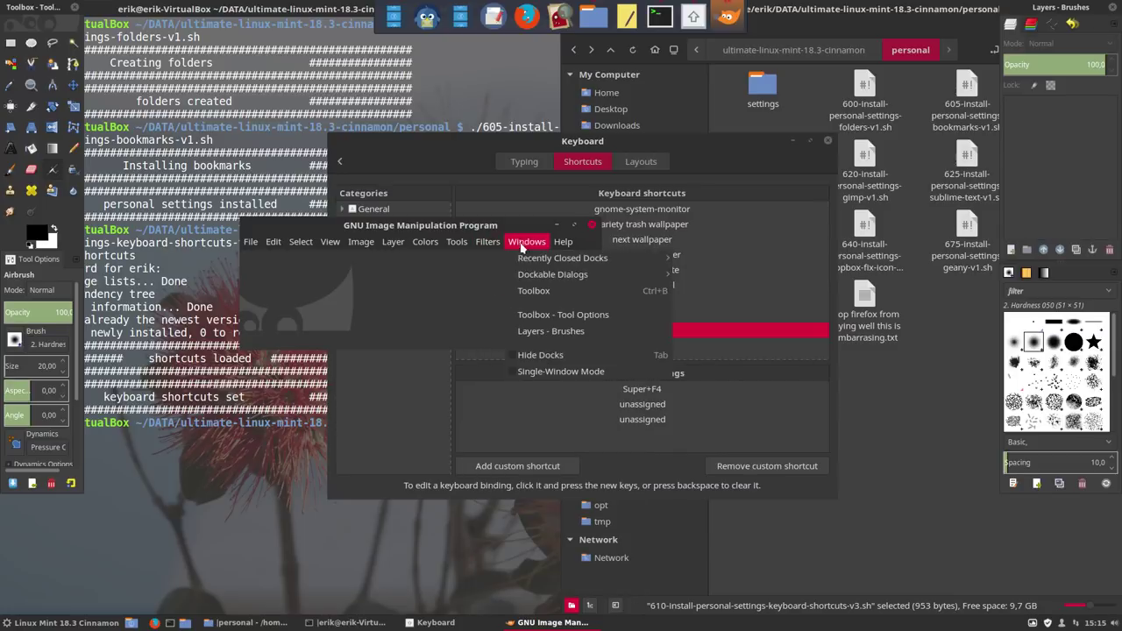
click(612, 368)
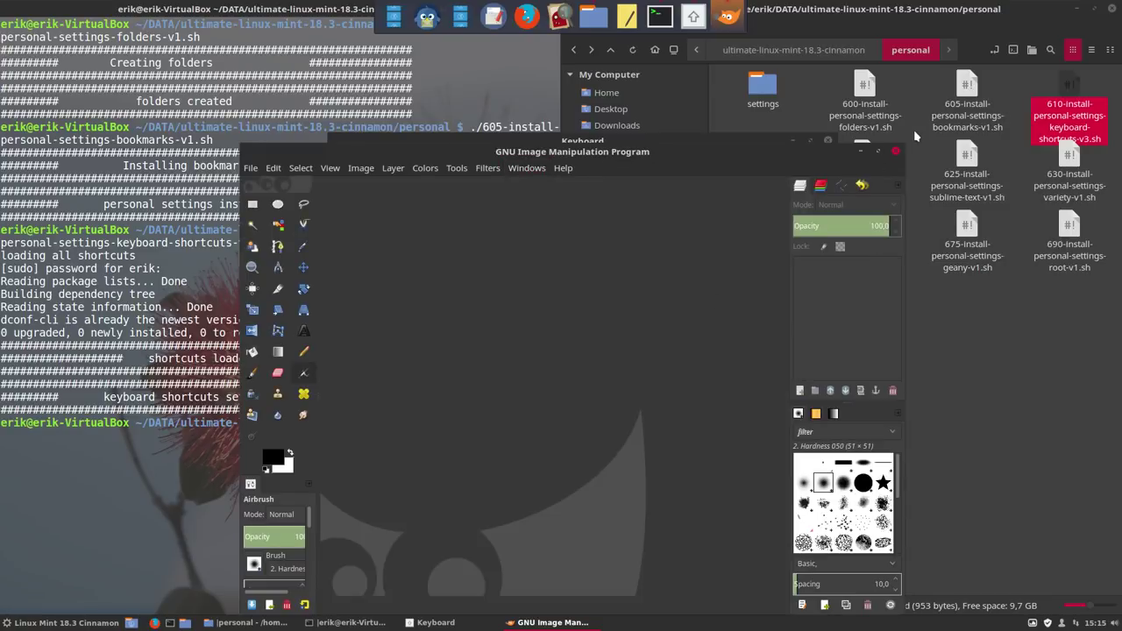
click(899, 154)
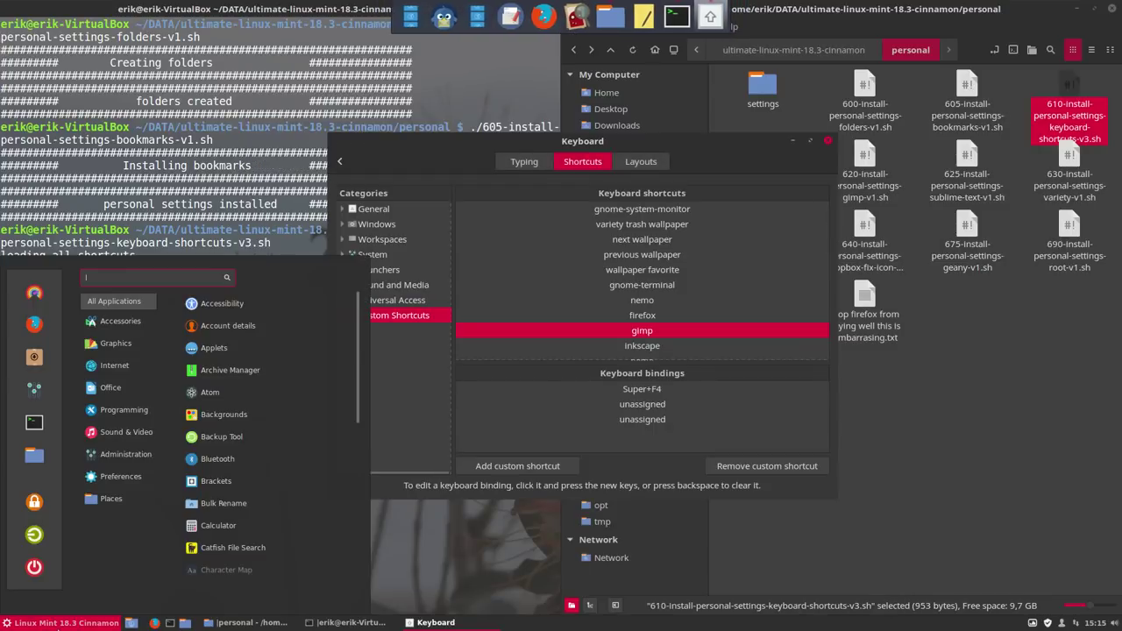
Launch GIMP by searching 'gimp' in the application menu, then close it.
click(58, 622)
text(gimp)
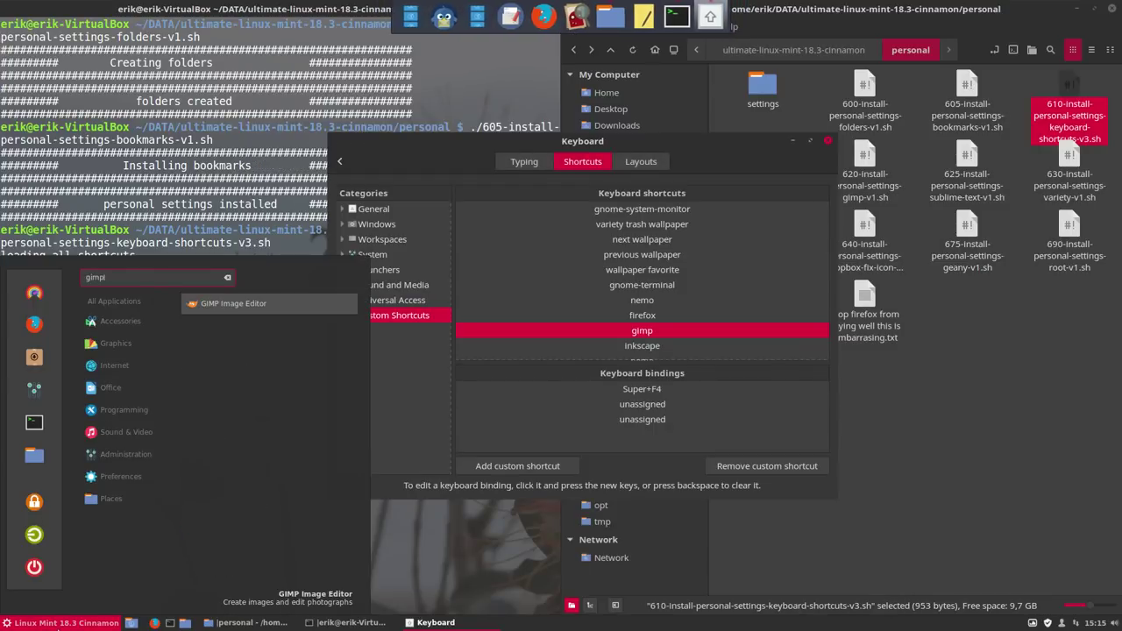
key(Return)
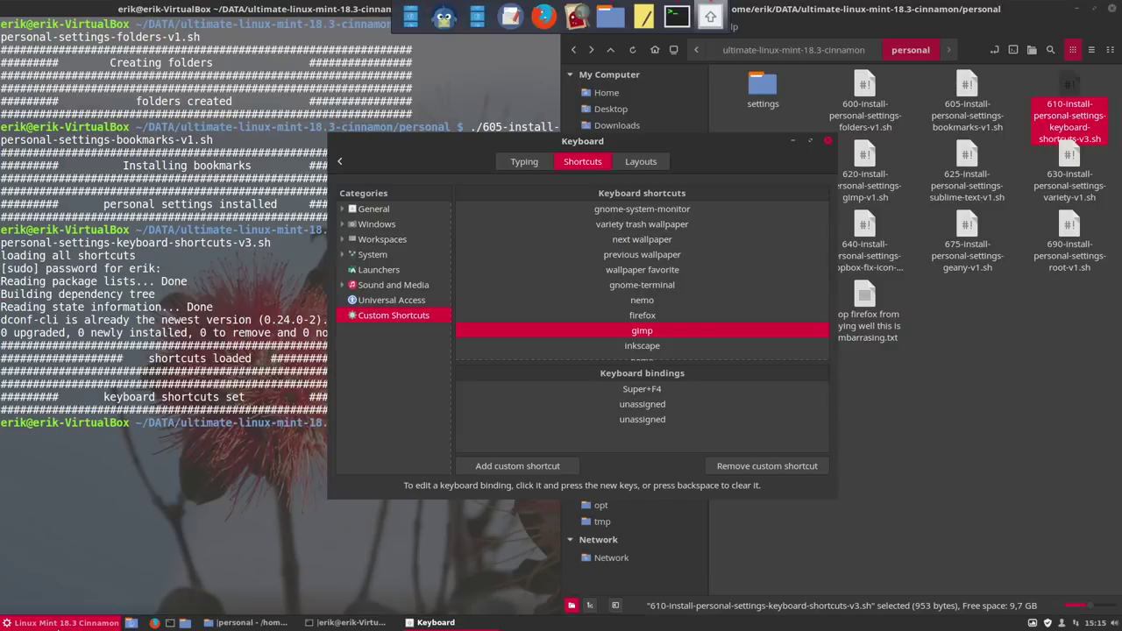
click(57, 623)
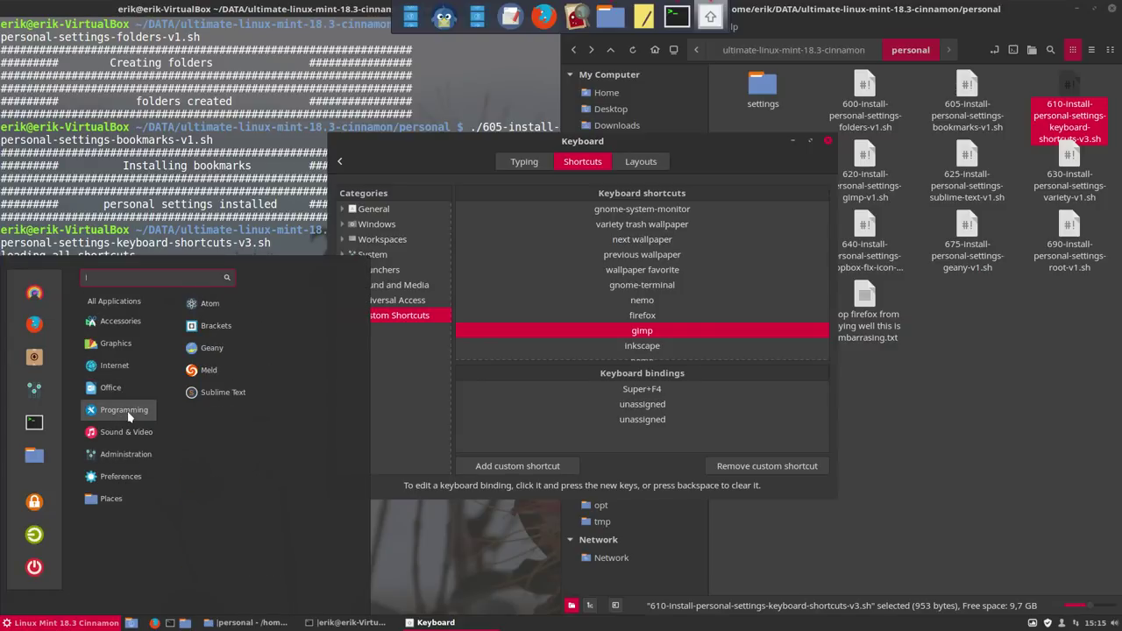
mouse_move(121, 375)
mouse_move(124, 346)
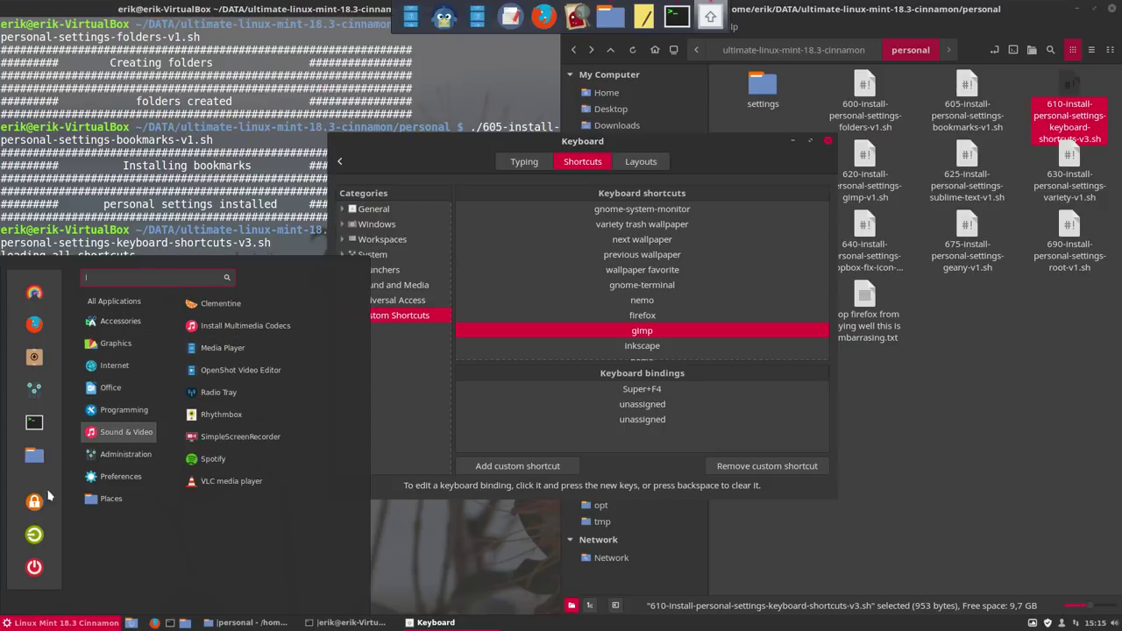
key(Escape)
click(55, 626)
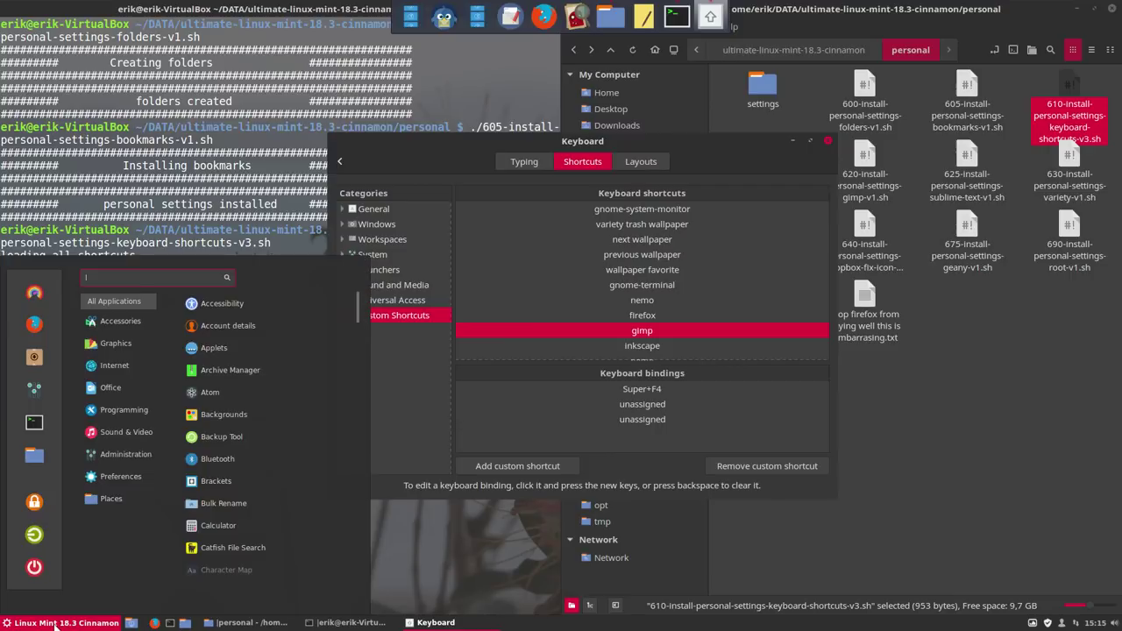
text(gimp)
key(Return)
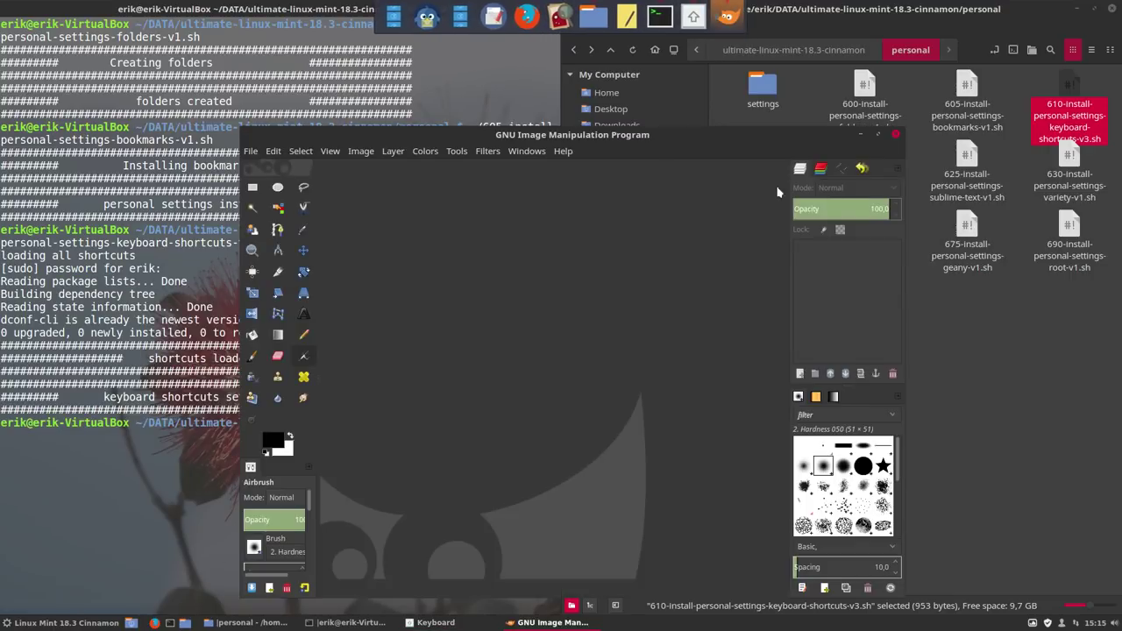
click(896, 134)
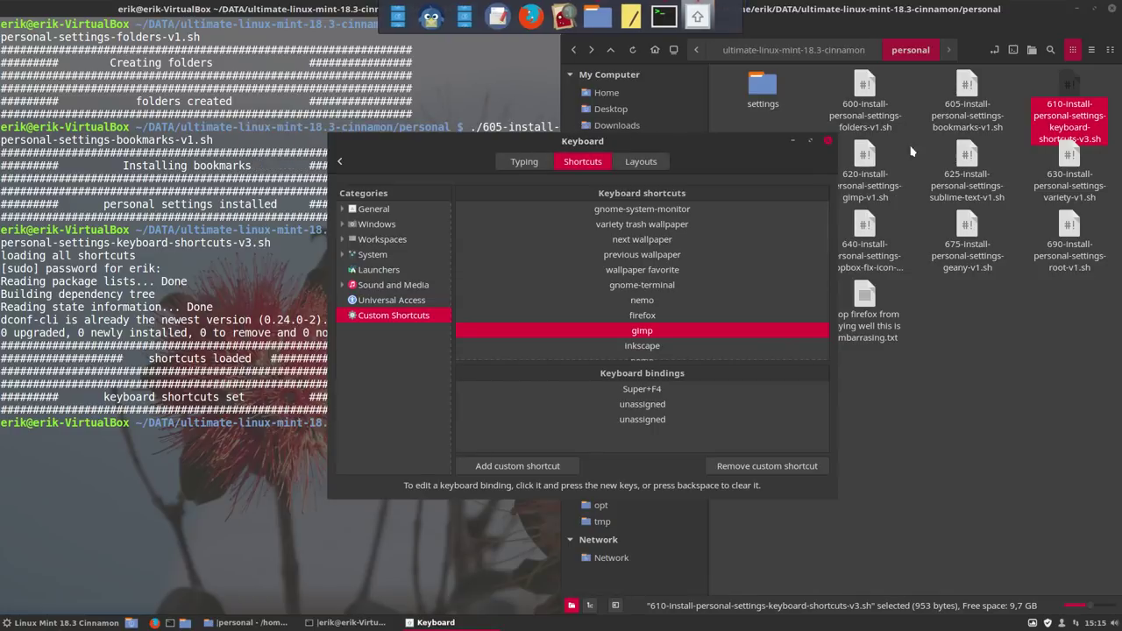
View the 610 keyboard-shortcuts script in Geany, noting its dconf_load.sh call, then close it.
click(827, 141)
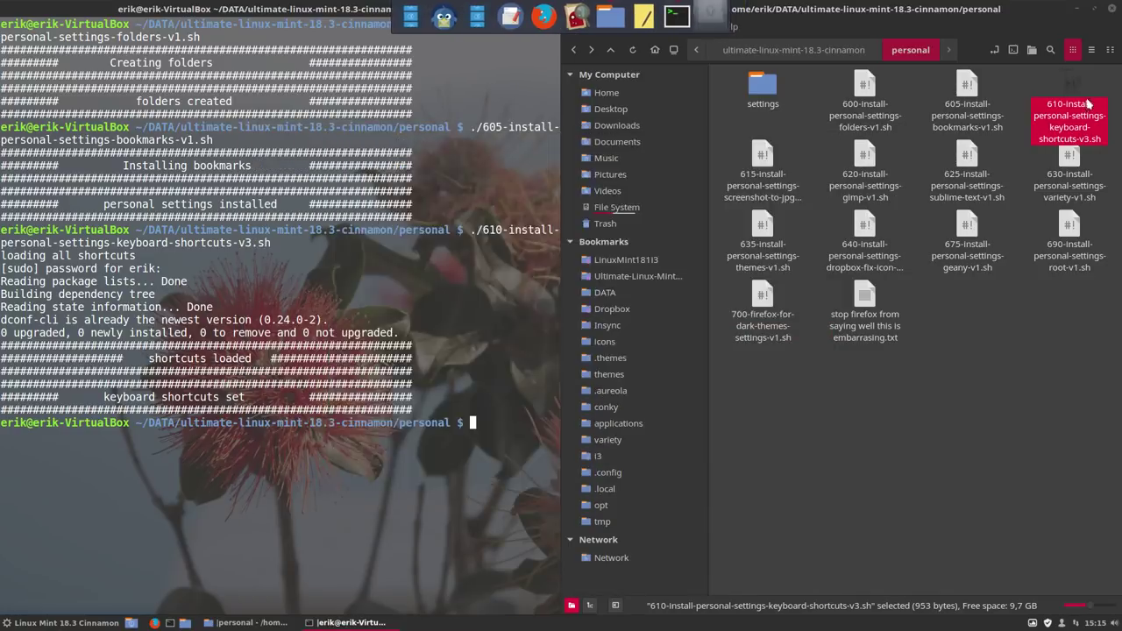
double_click(1083, 101)
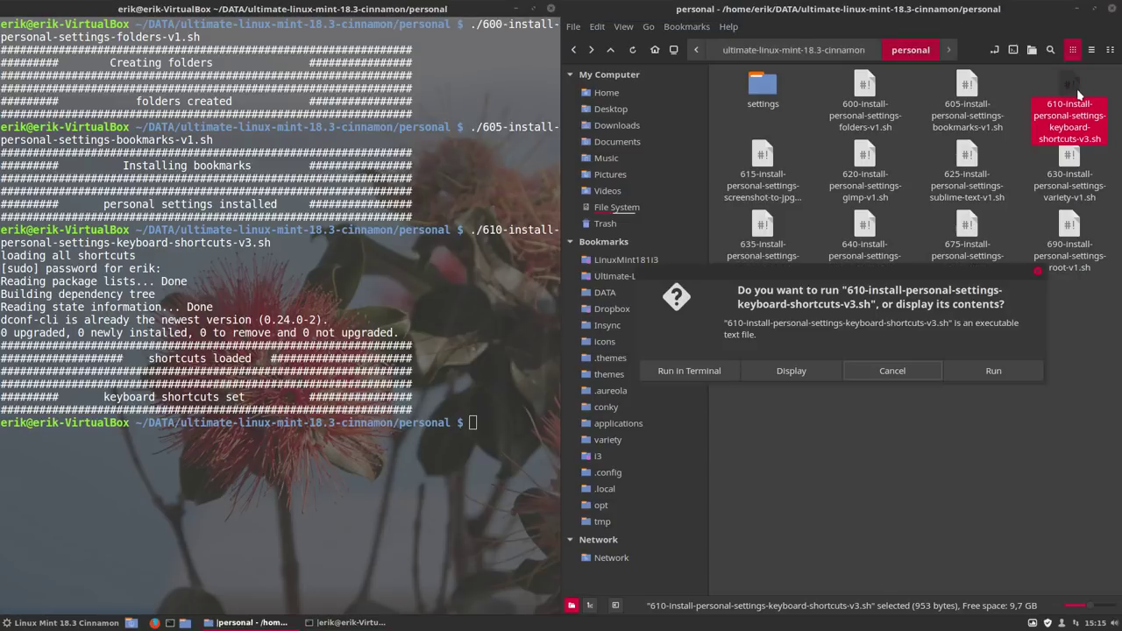
click(789, 371)
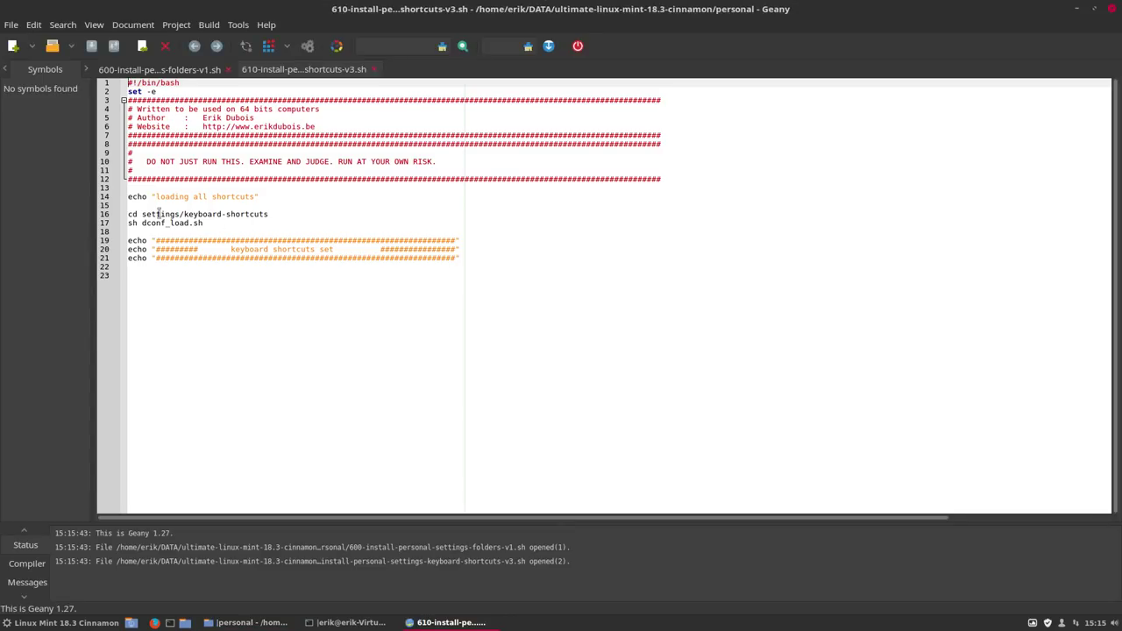
drag(138, 223, 204, 222)
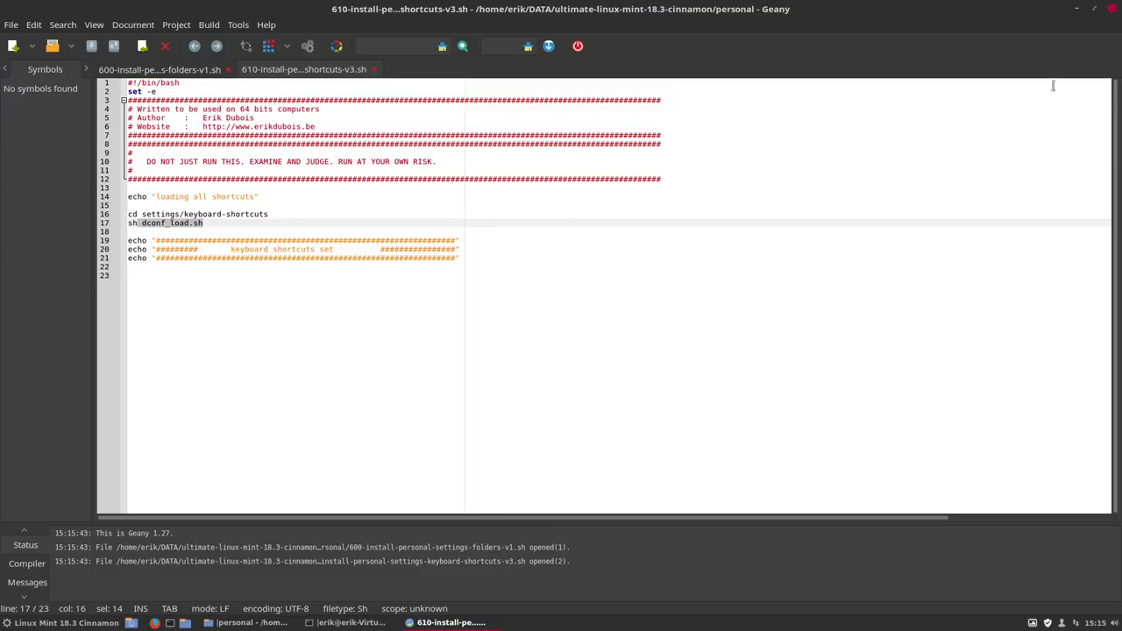
click(1112, 9)
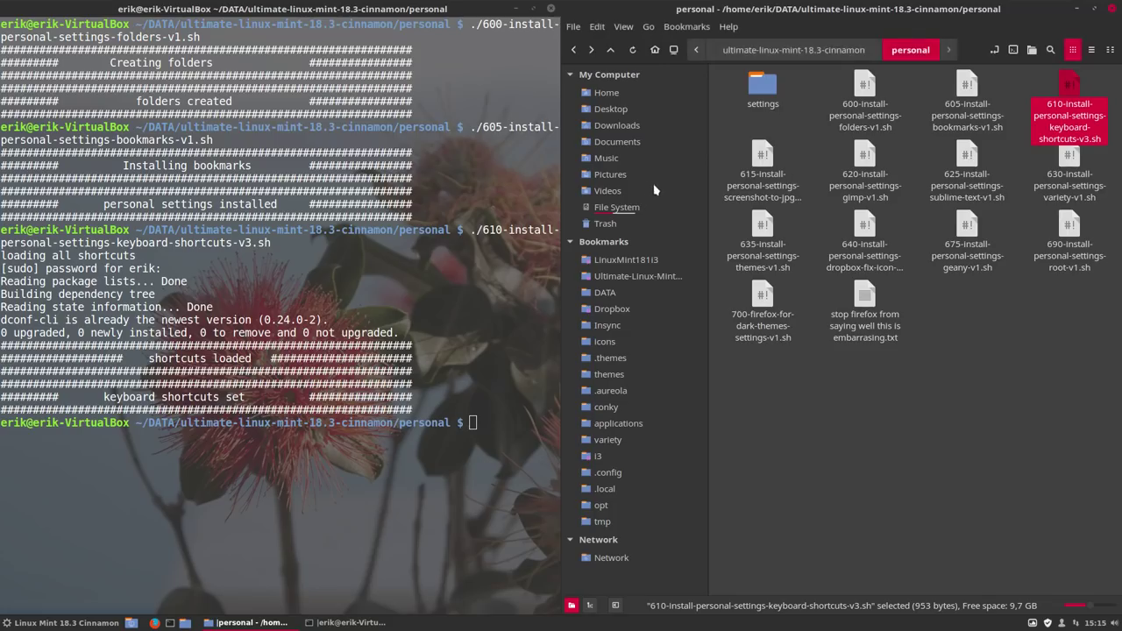
Peek into the settings folder, return to personal, and select the 615 screenshot script.
double_click(761, 87)
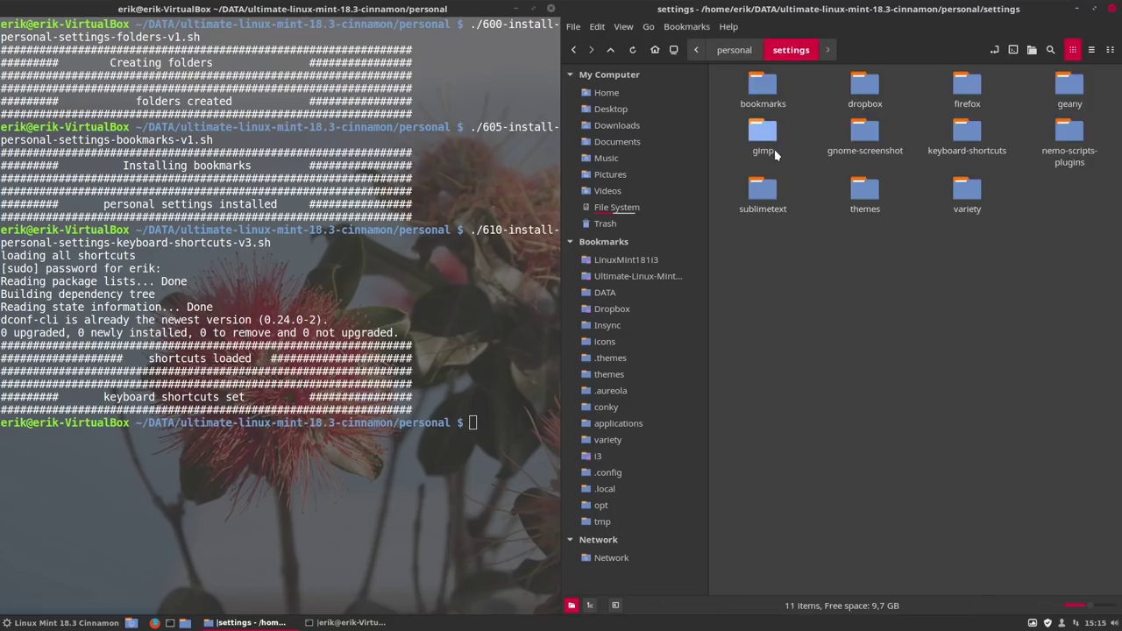
click(735, 51)
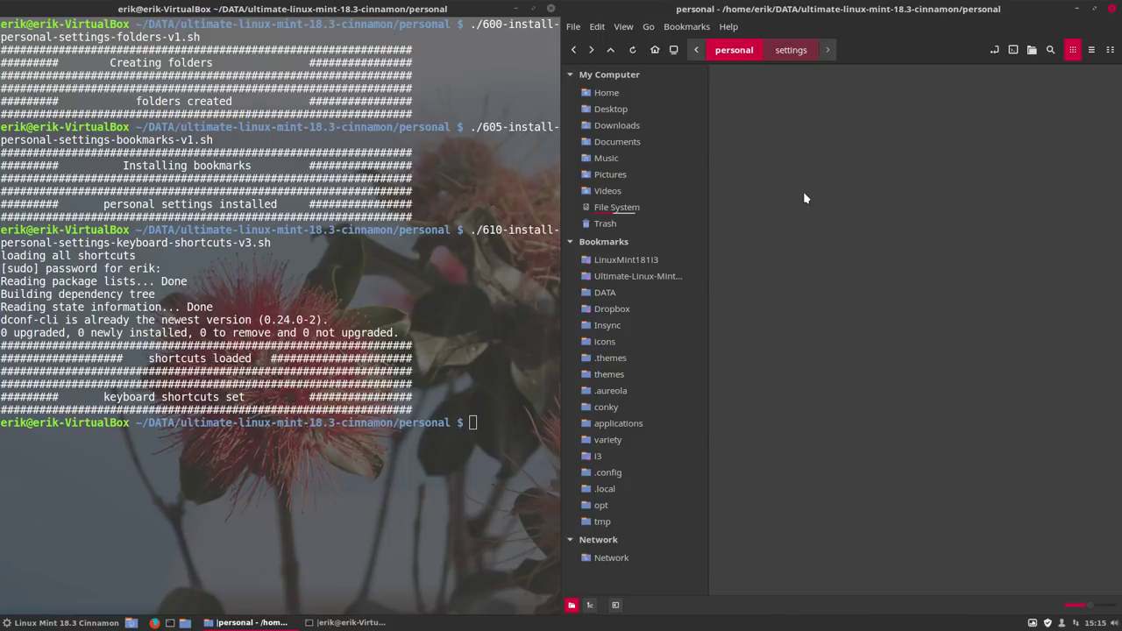
click(770, 163)
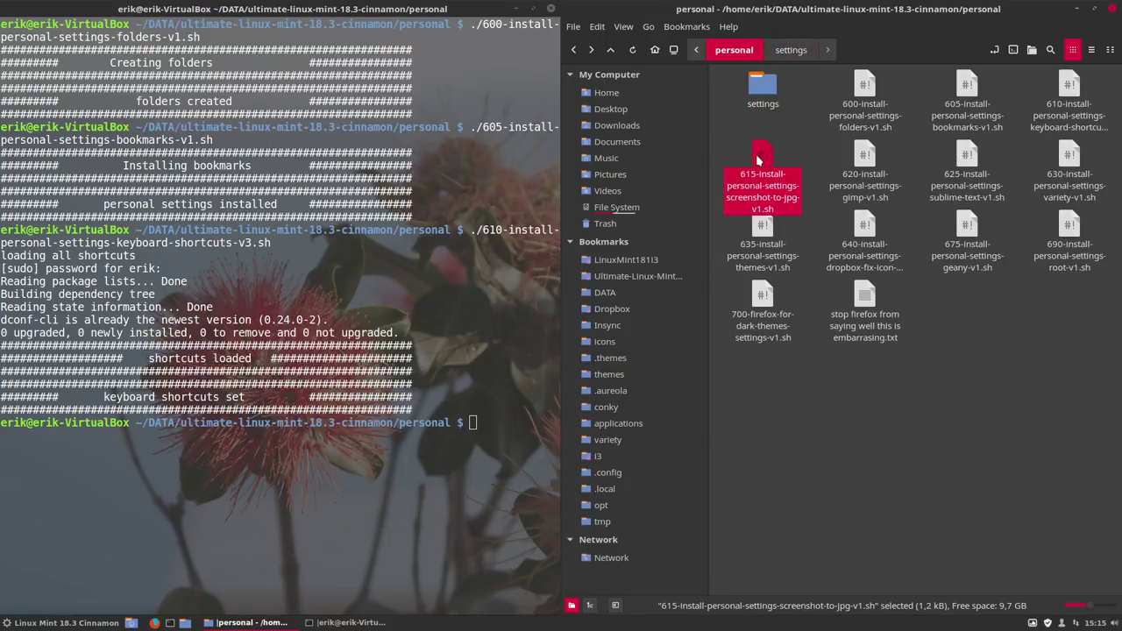
Run the 615 screenshot-to-jpg and 620 gimp settings scripts in the terminal.
drag(759, 160, 369, 447)
text(./)
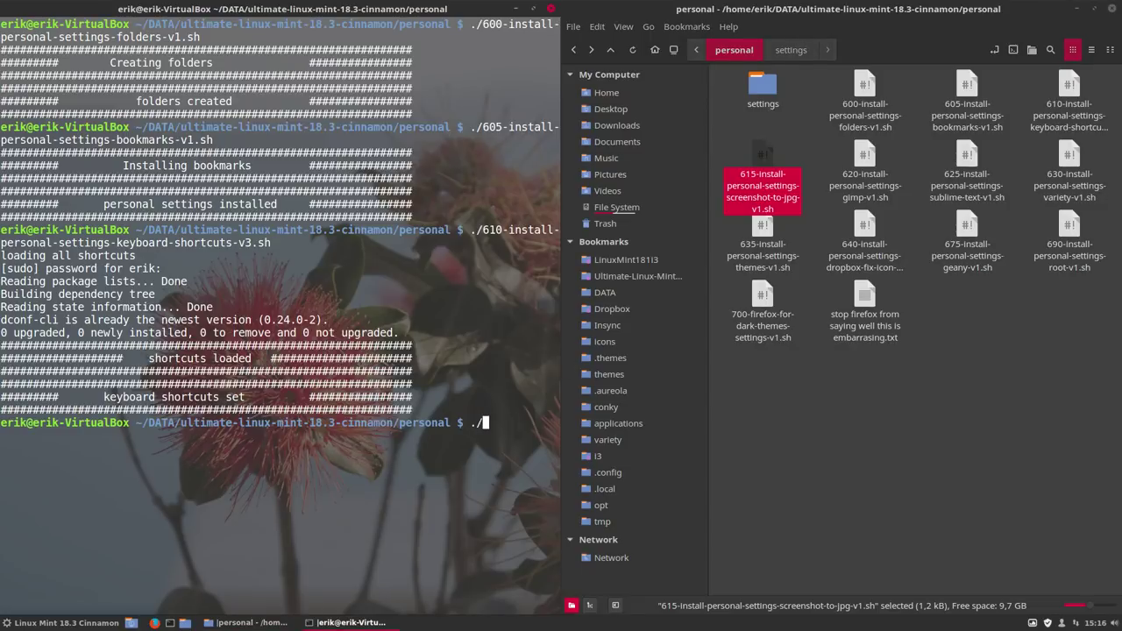
text(615)
key(Tab)
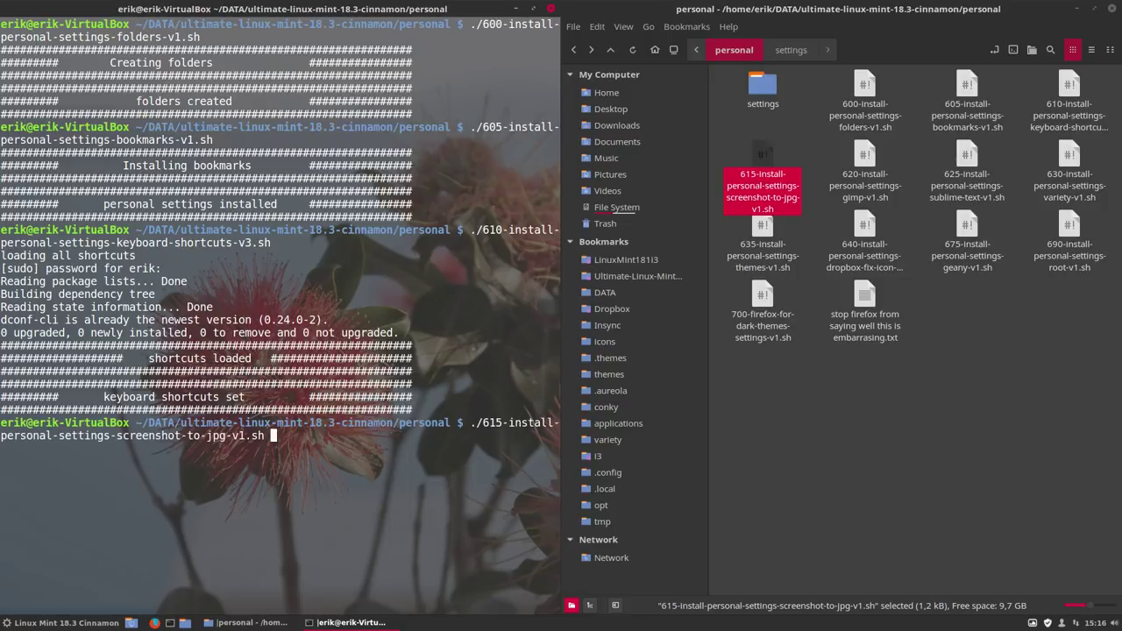
key(Return)
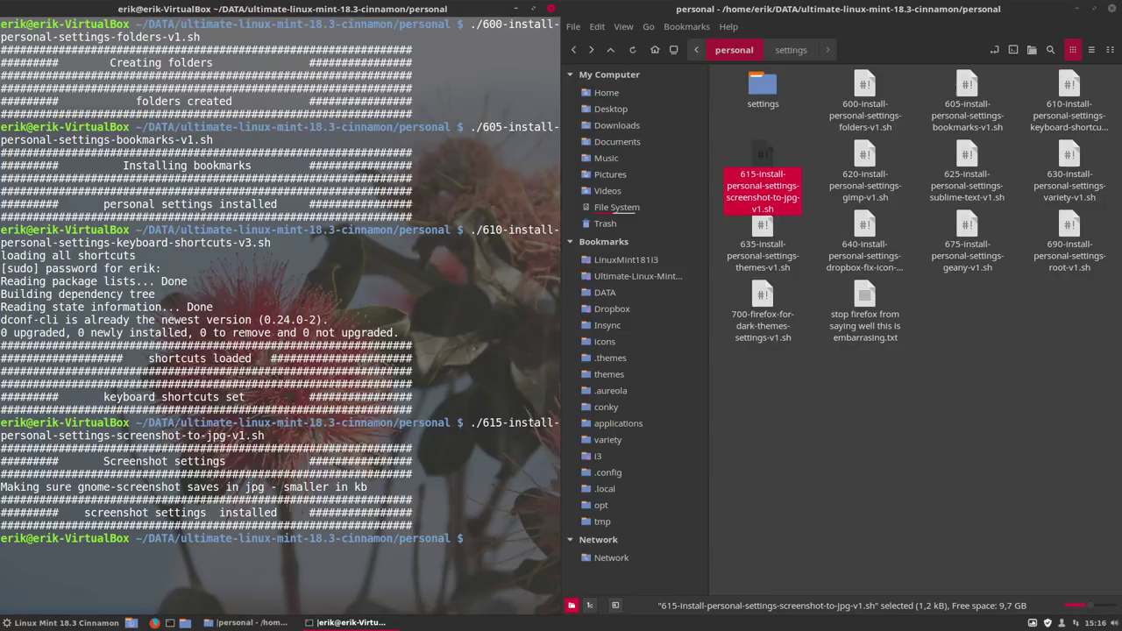
text(./620)
key(Tab)
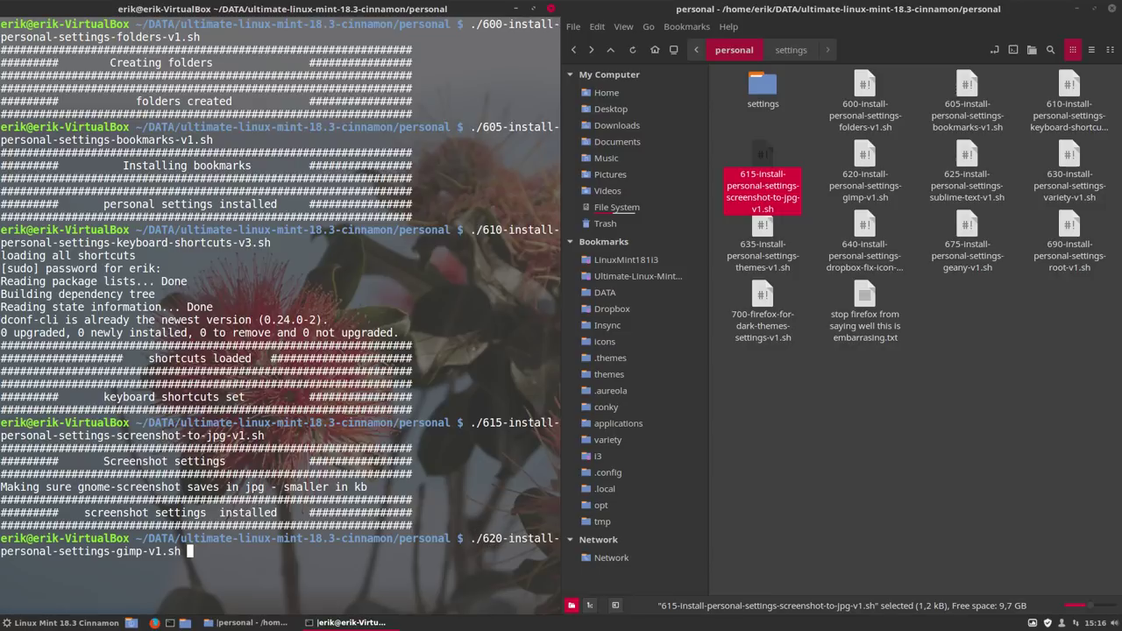
key(Return)
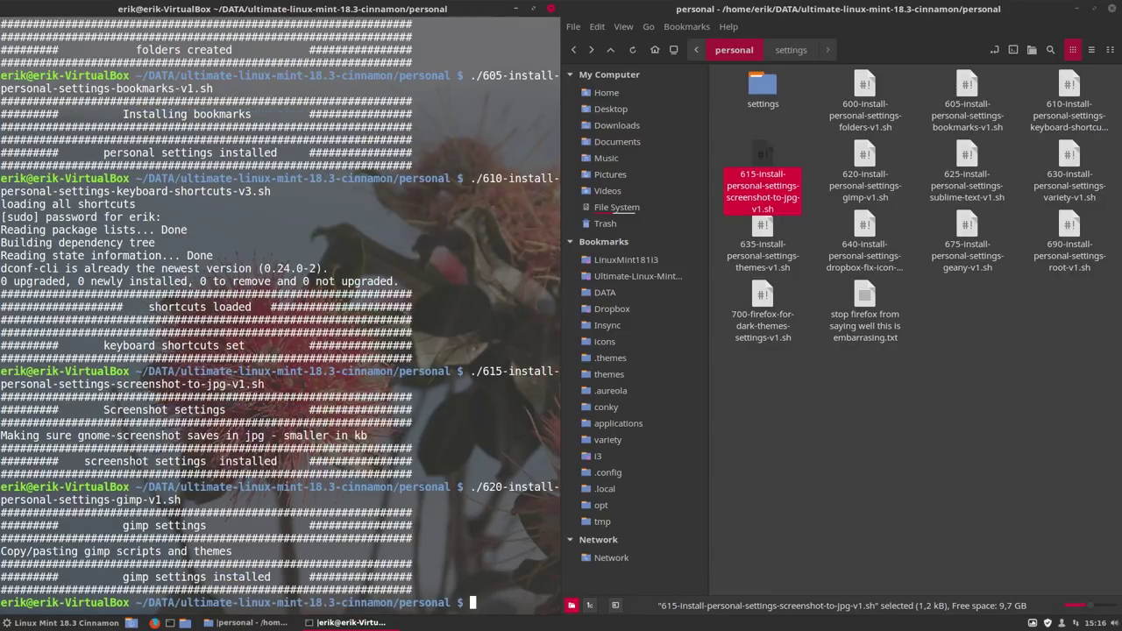
Run the 625 sublime-text and 630 variety install scripts, fixing a typo in ./630.
text(./625)
key(Tab)
key(Return)
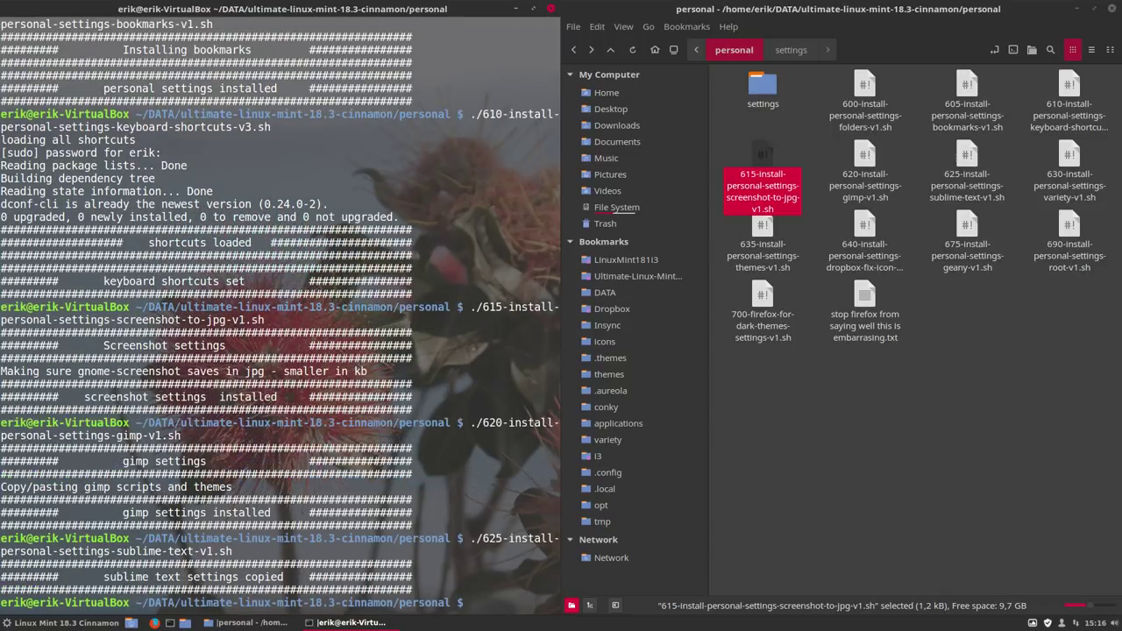
text(./630)
key(BackSpace)
key(BackSpace)
key(BackSpace)
key(BackSpace)
text(/630)
key(Tab)
key(Return)
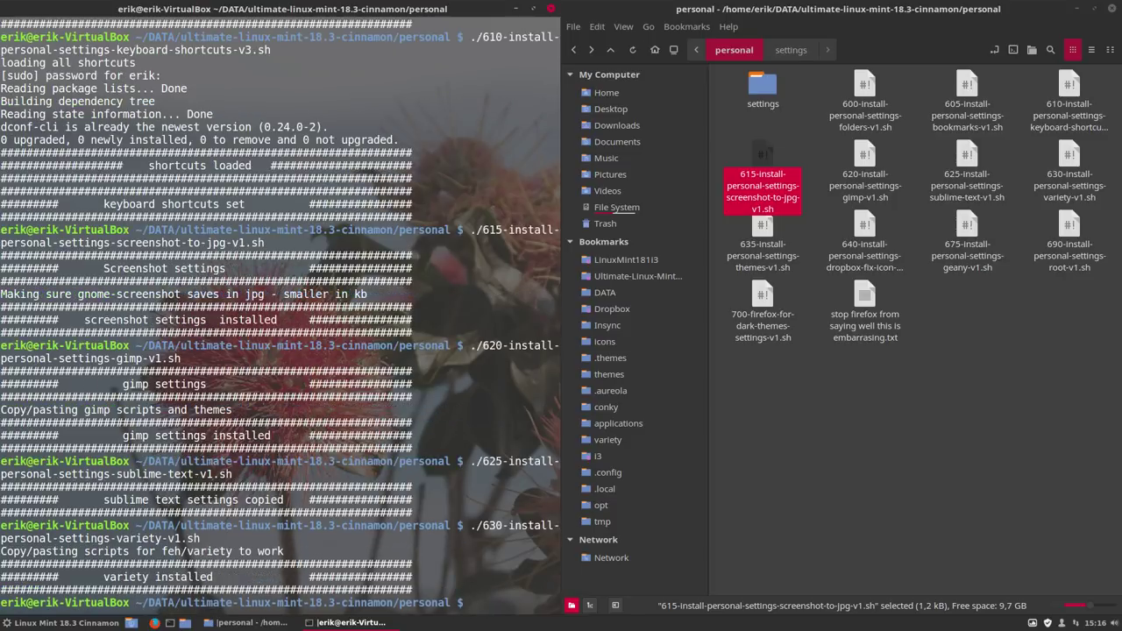
click(1032, 622)
Quit Variety from its tray menu and relaunch it via the menu search 'va'.
click(903, 602)
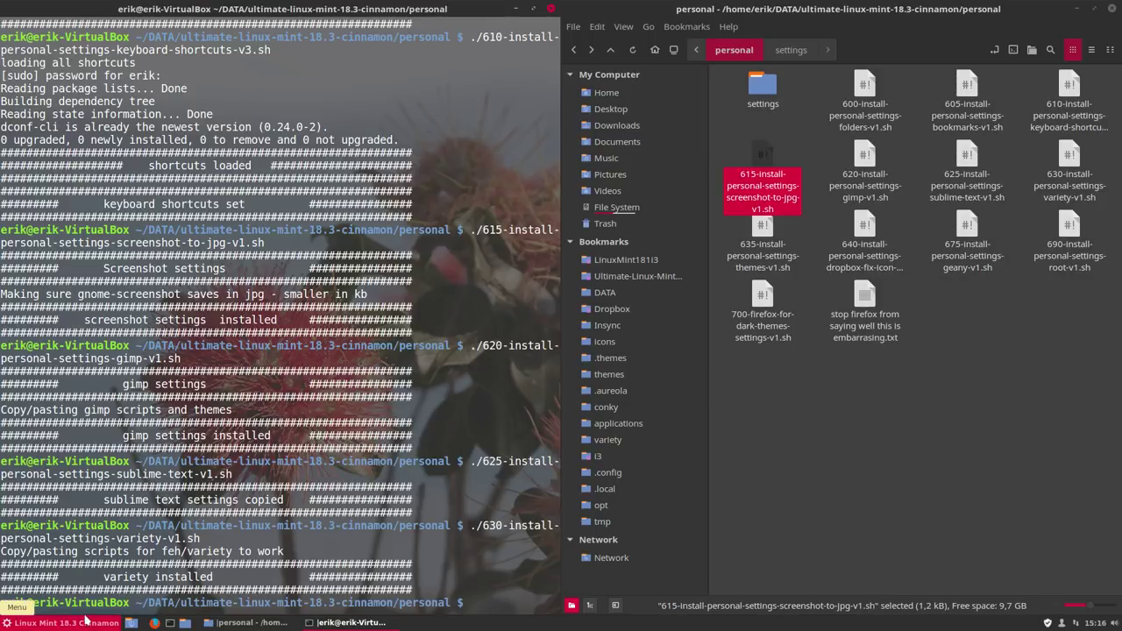
click(53, 625)
text(variety)
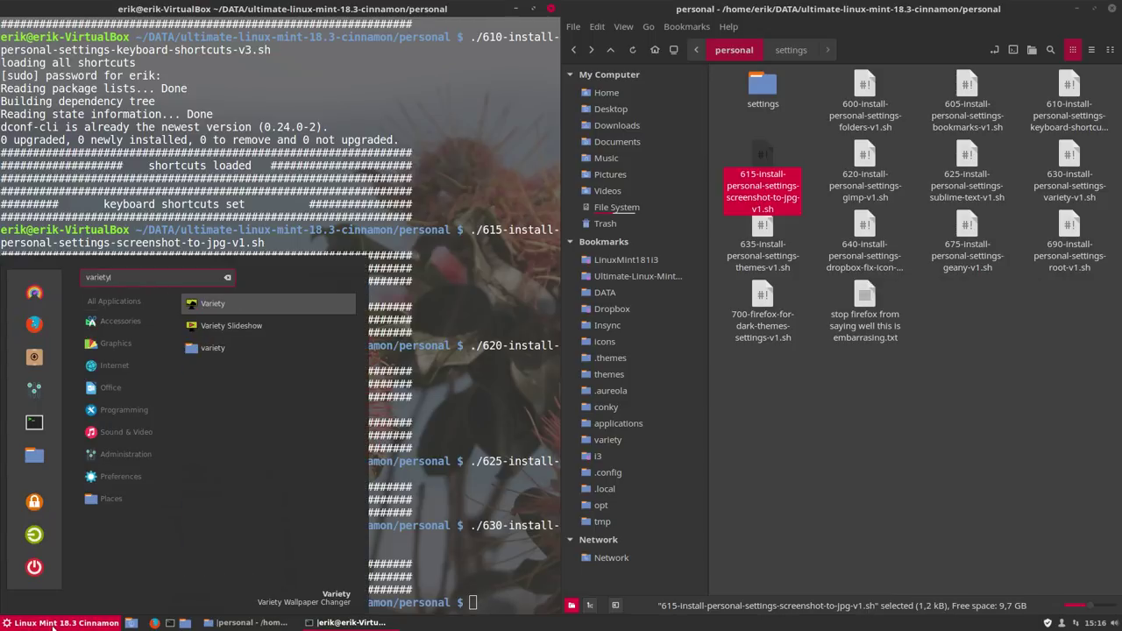
key(Return)
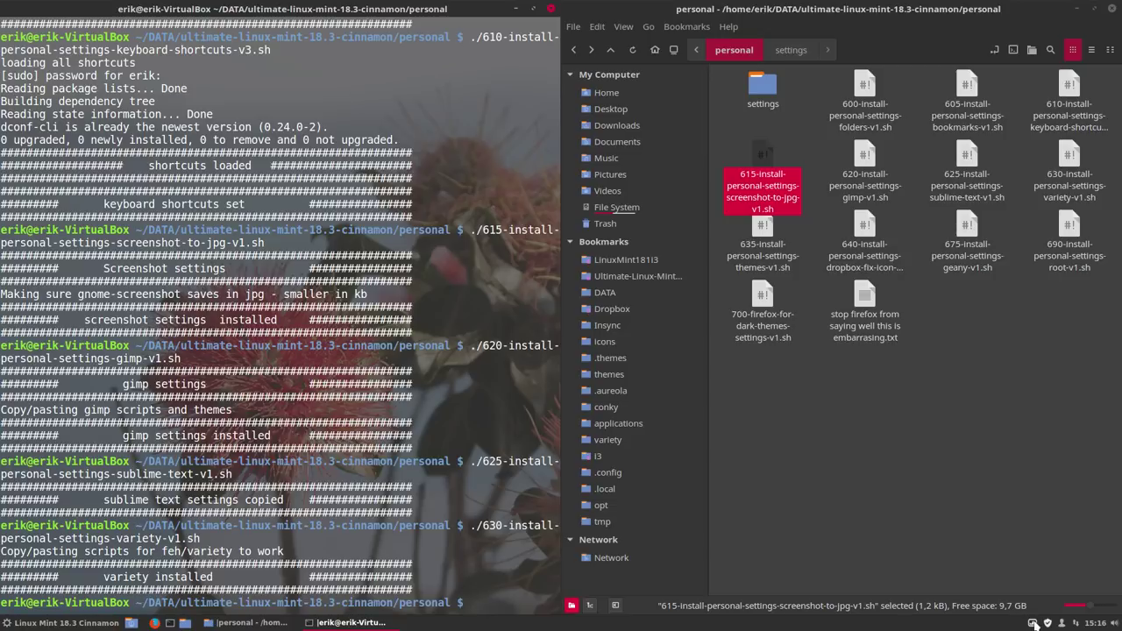
click(1035, 623)
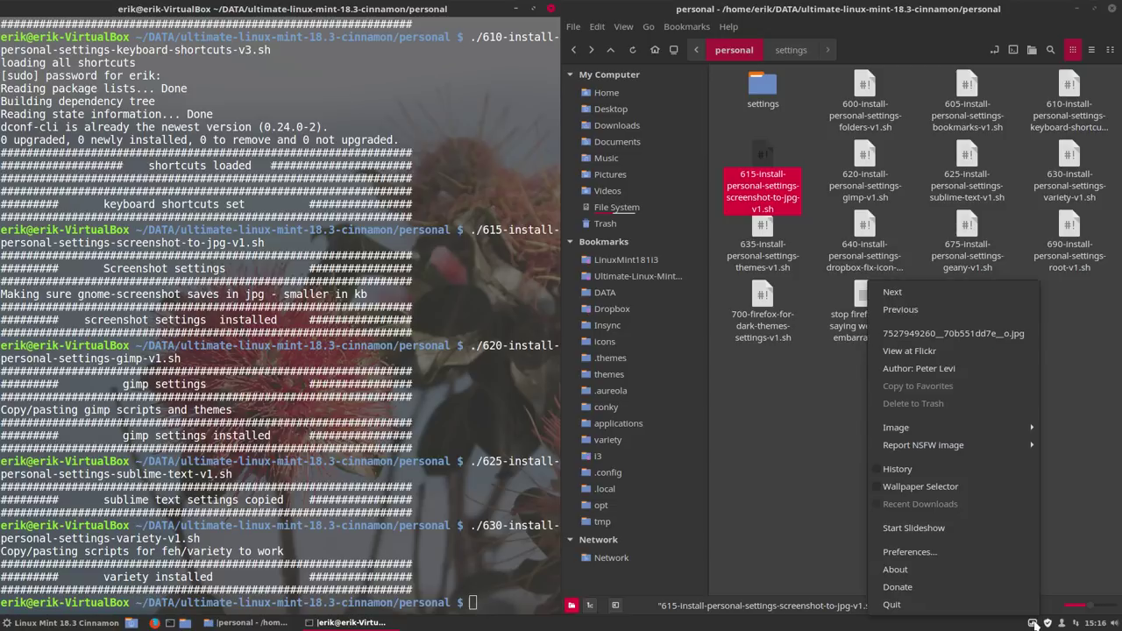
click(878, 488)
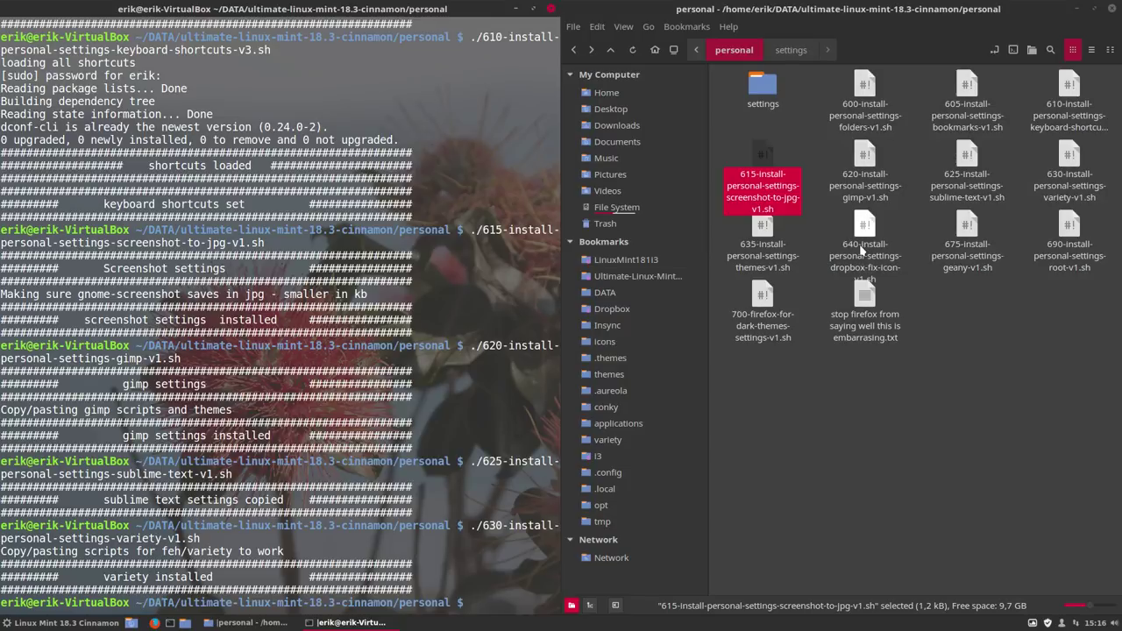
click(759, 242)
Review the 635 themes script copying settings.ini to ~/.config/gtk-3.0, close it, and select the 640 script.
double_click(759, 242)
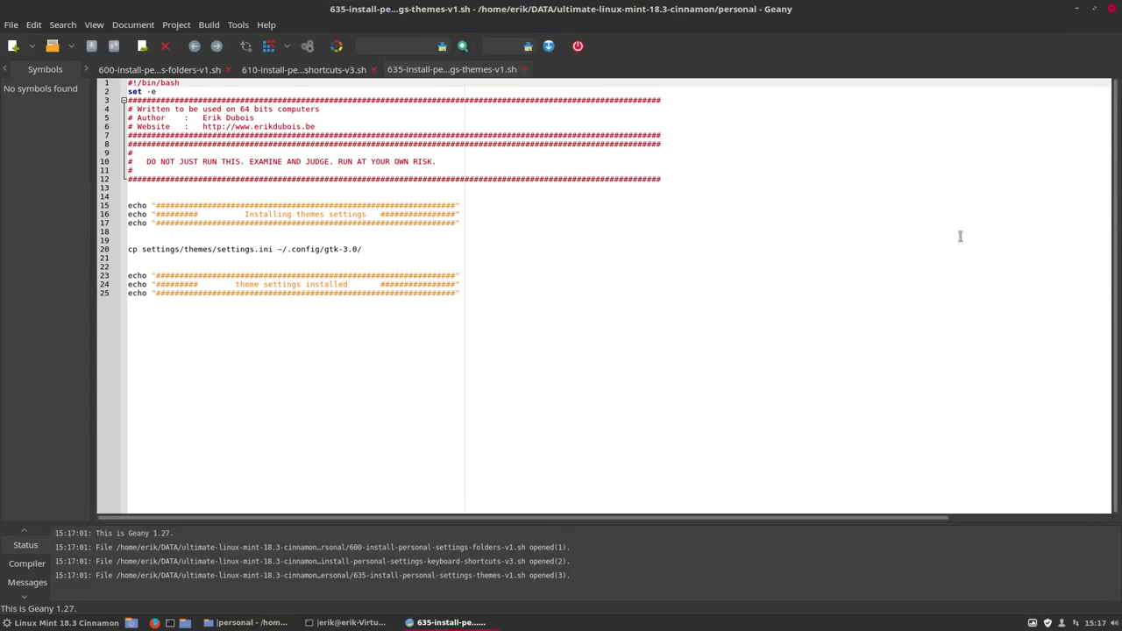
click(1114, 11)
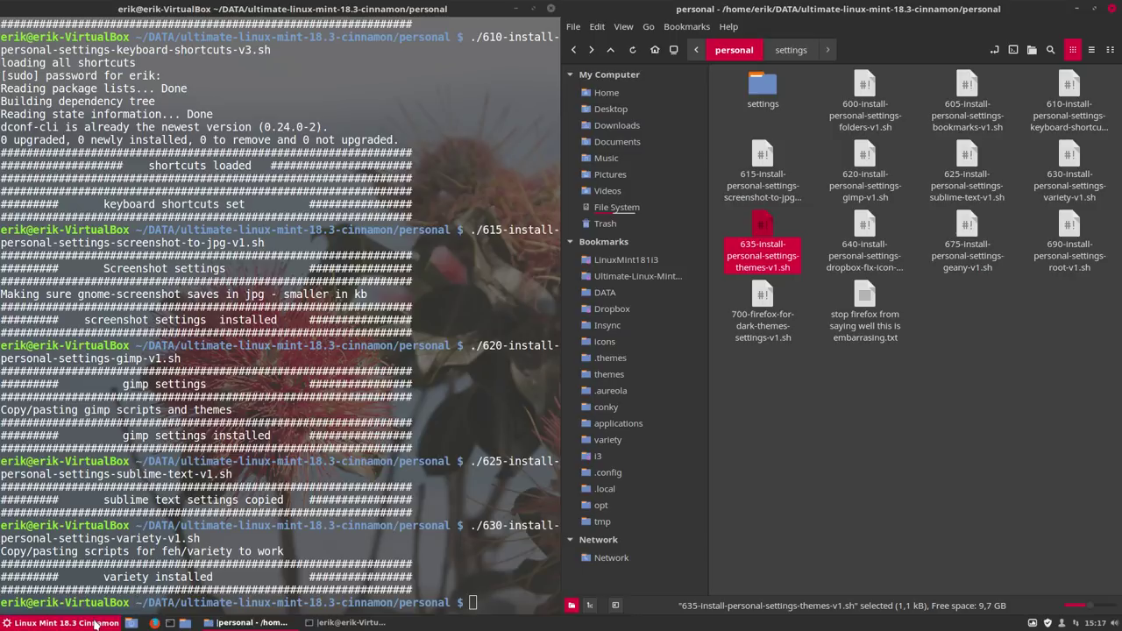
click(117, 622)
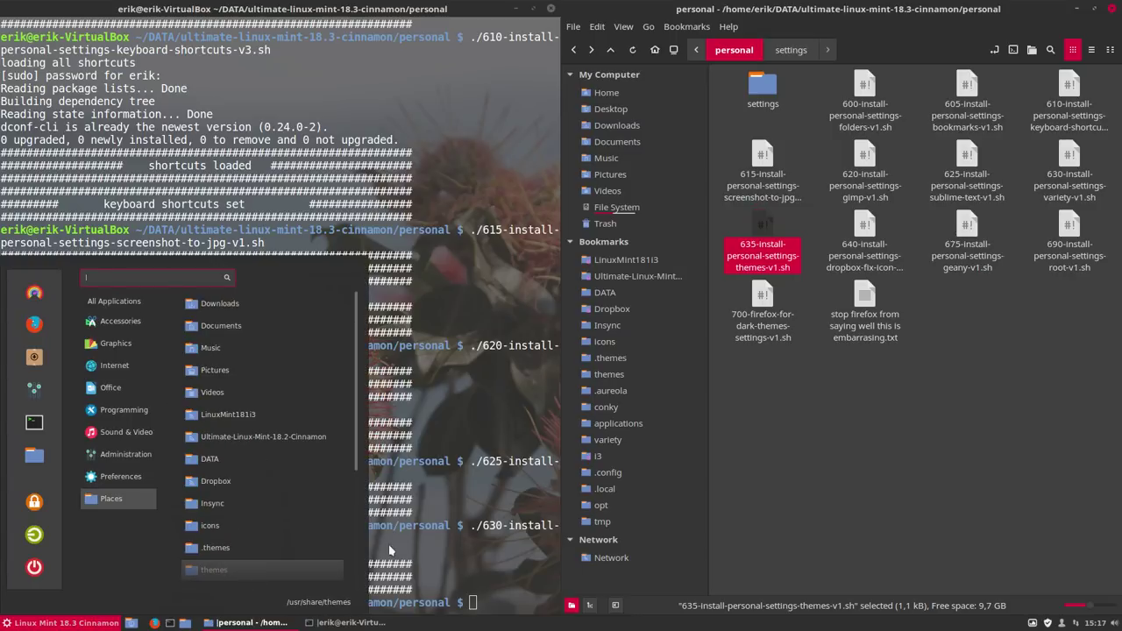
click(768, 244)
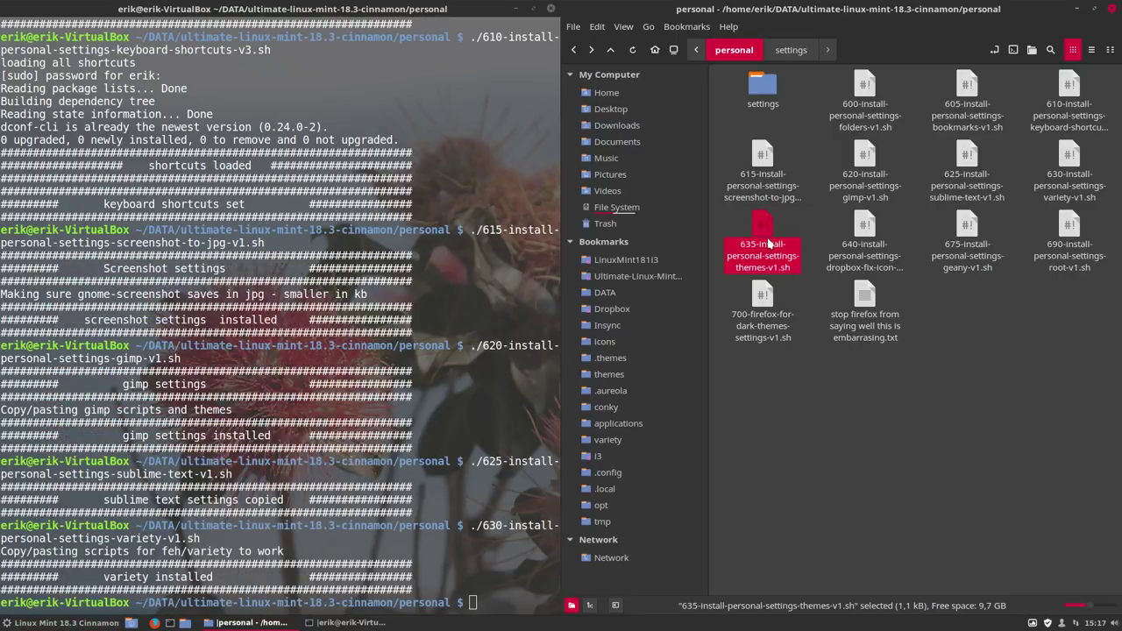
click(867, 229)
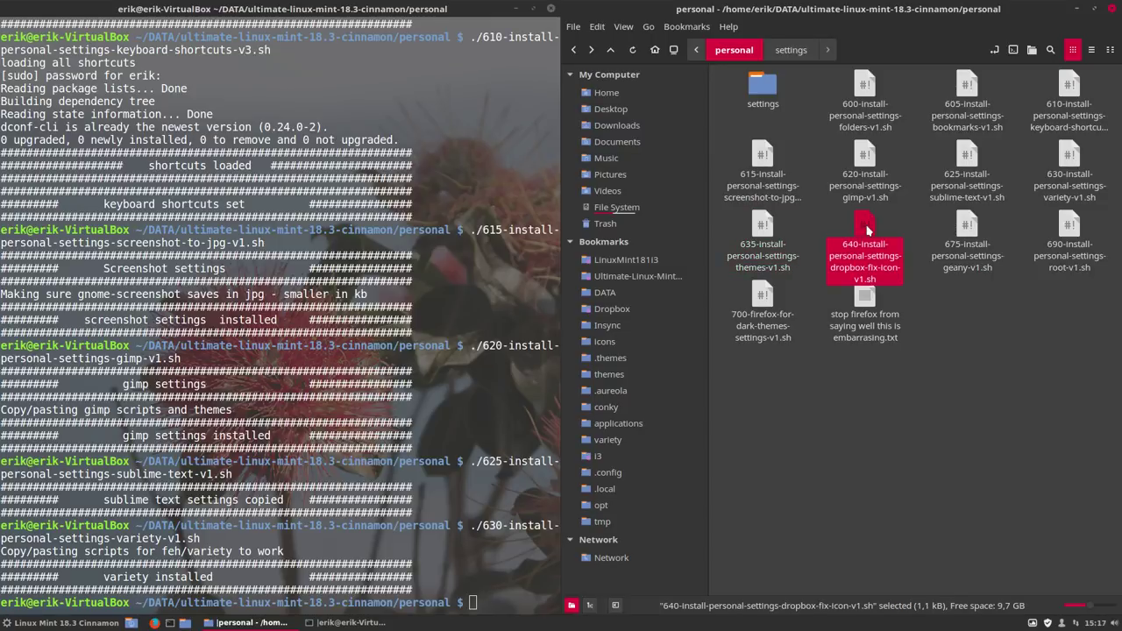
Display the 640 dropbox-fix-icon script in Geany, then launch Dropbox and accept its daemon download.
double_click(866, 230)
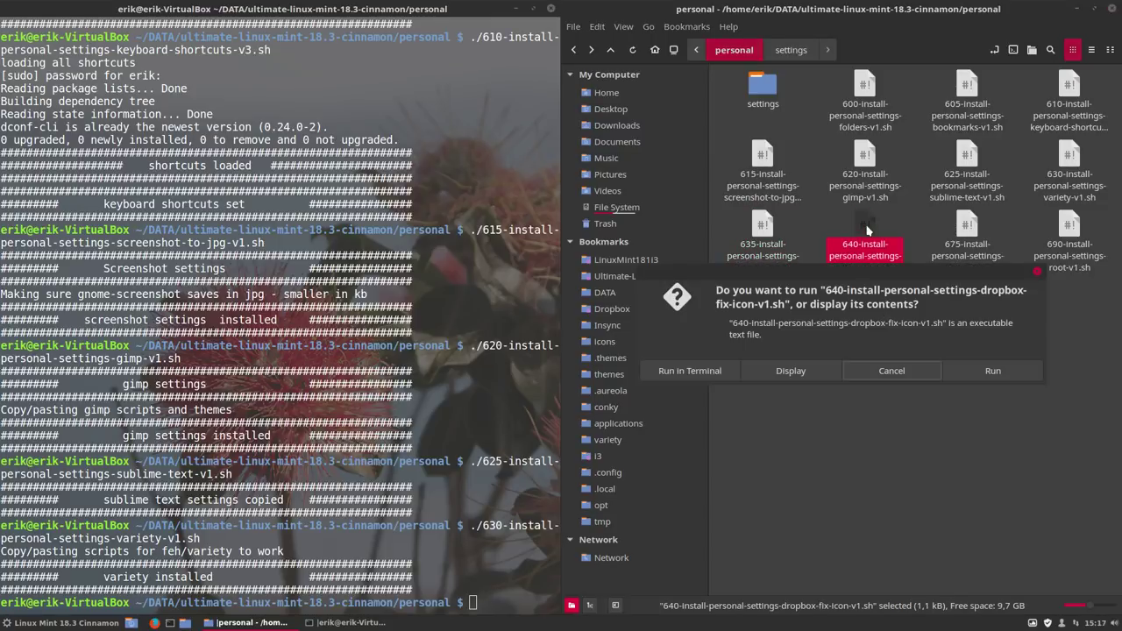
click(789, 371)
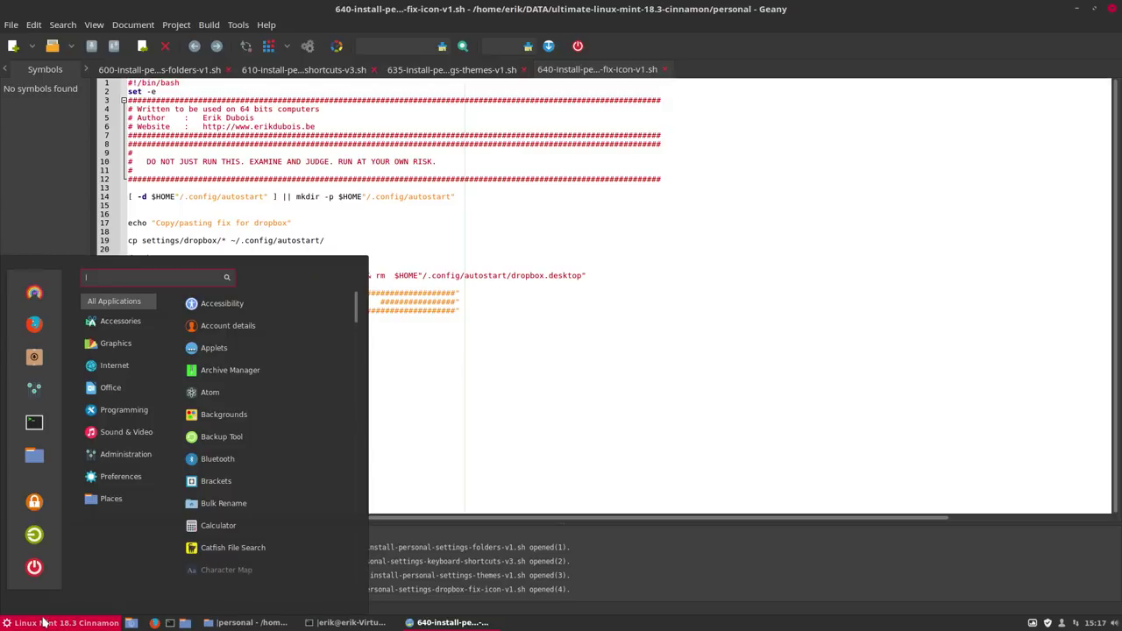
text(drop)
key(Return)
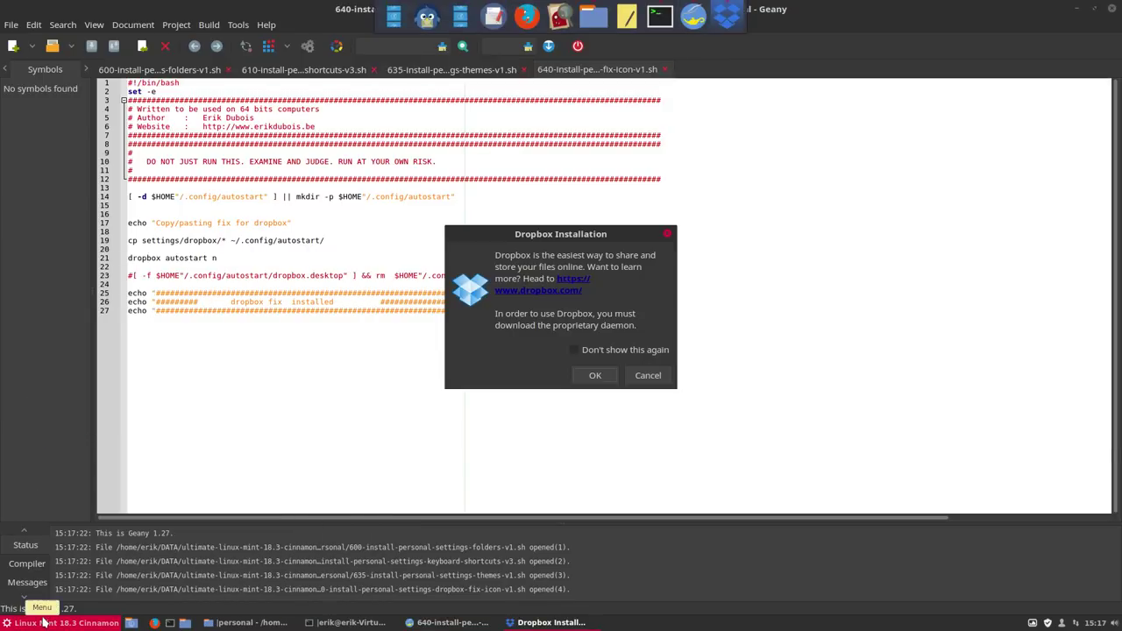
click(595, 375)
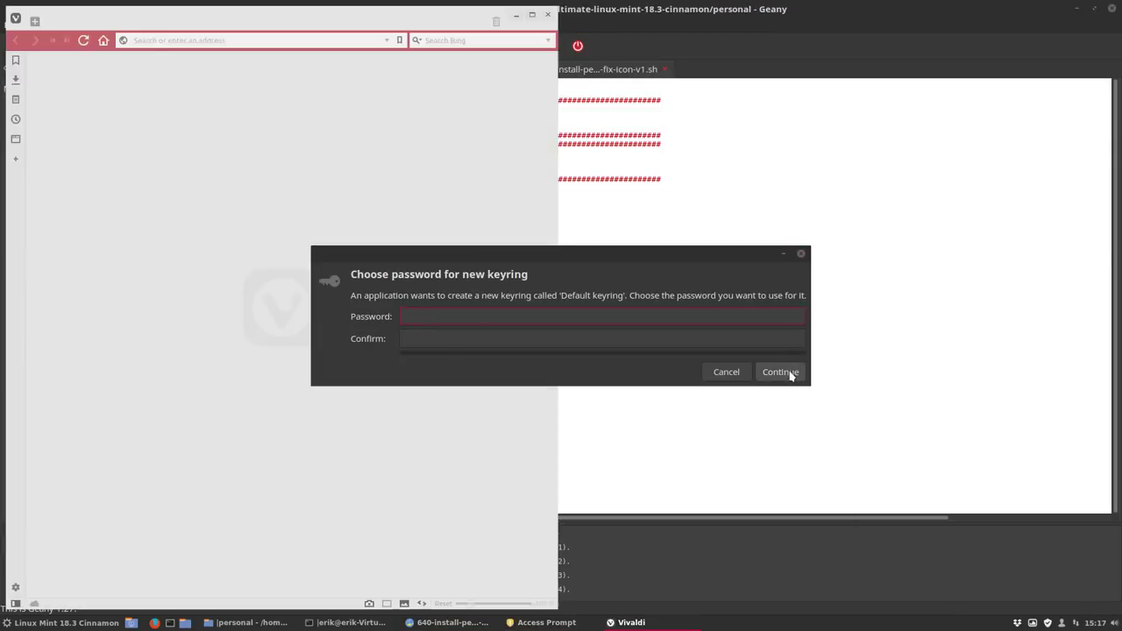
Skip the keyring password with unencrypted storage, then close the Dropbox sign-in window and Geany.
click(780, 372)
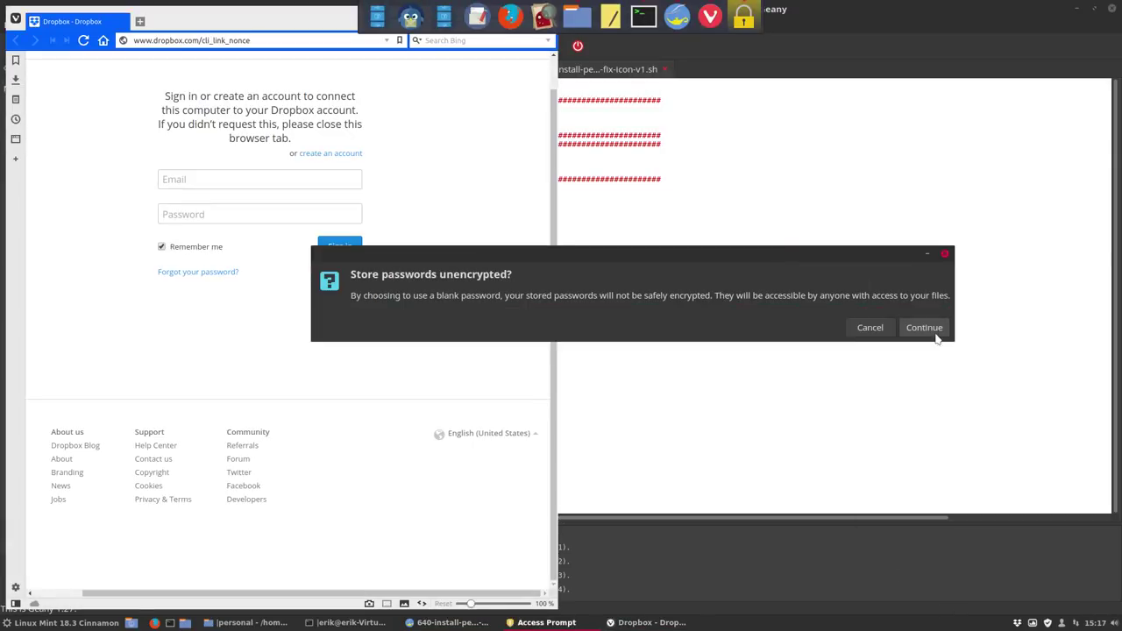
click(925, 328)
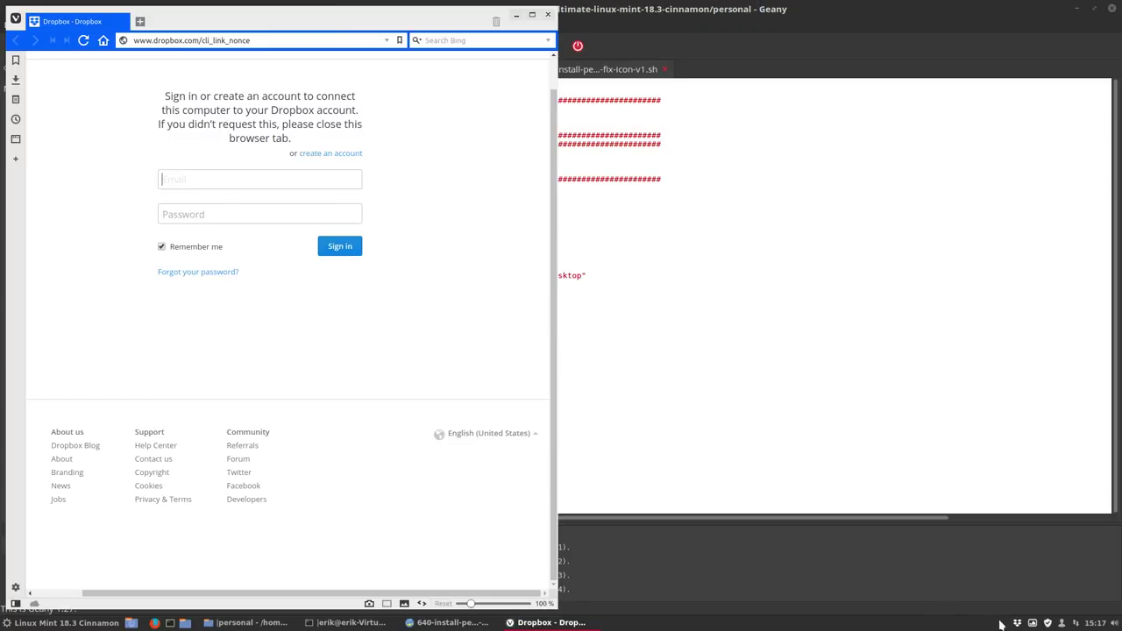
mouse_move(1017, 623)
click(547, 14)
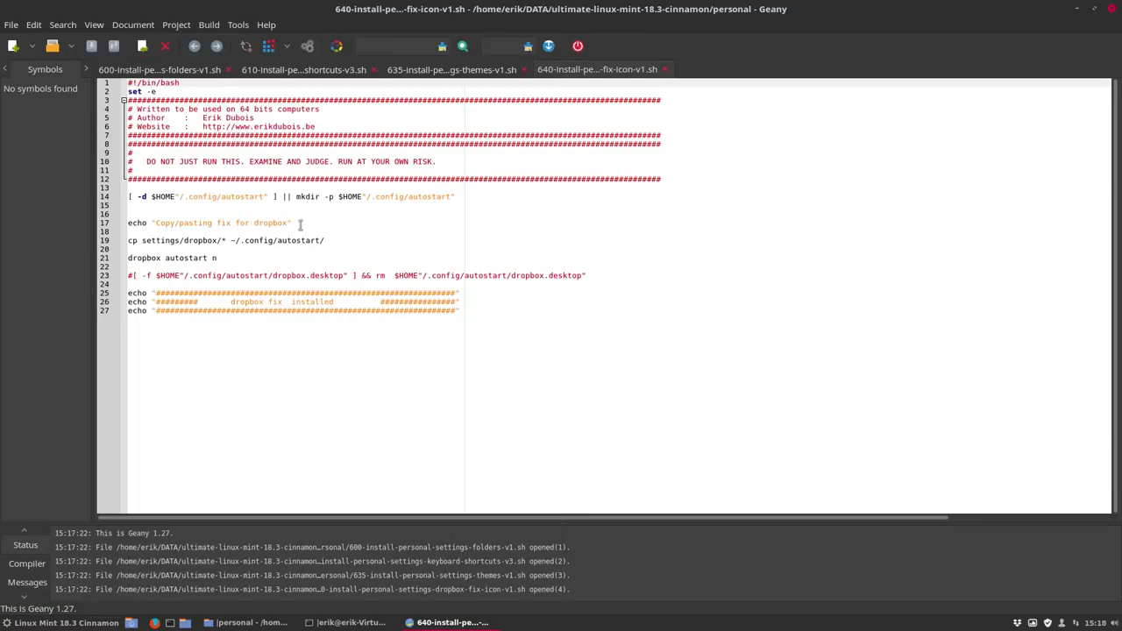
click(1114, 11)
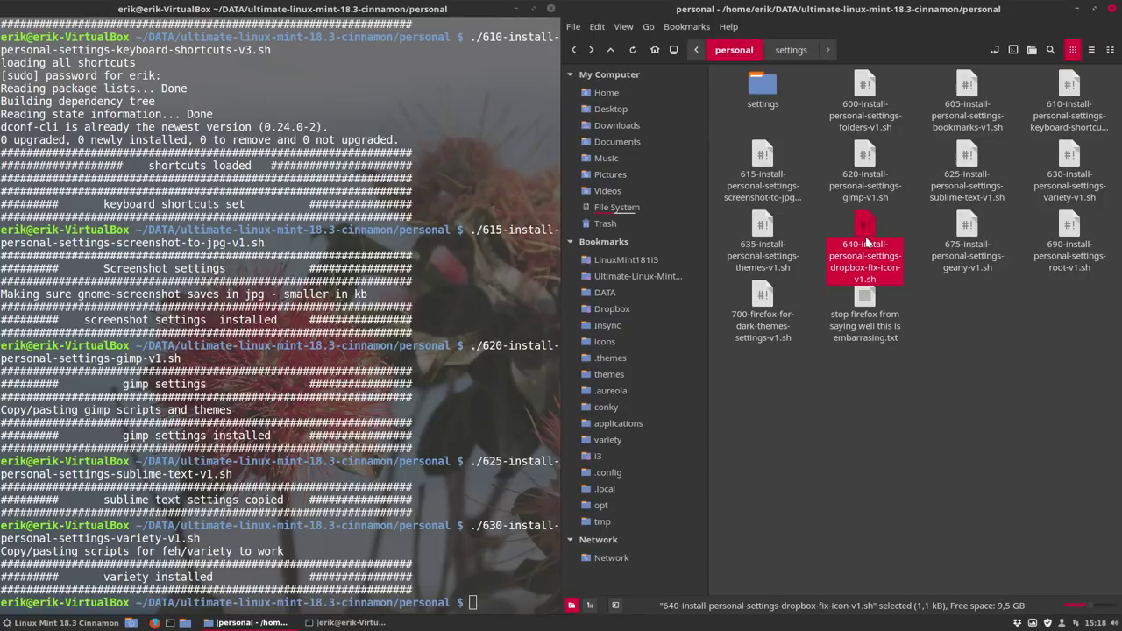
Run ./675-install-personal-settings-geany-v1.sh in the terminal.
click(963, 235)
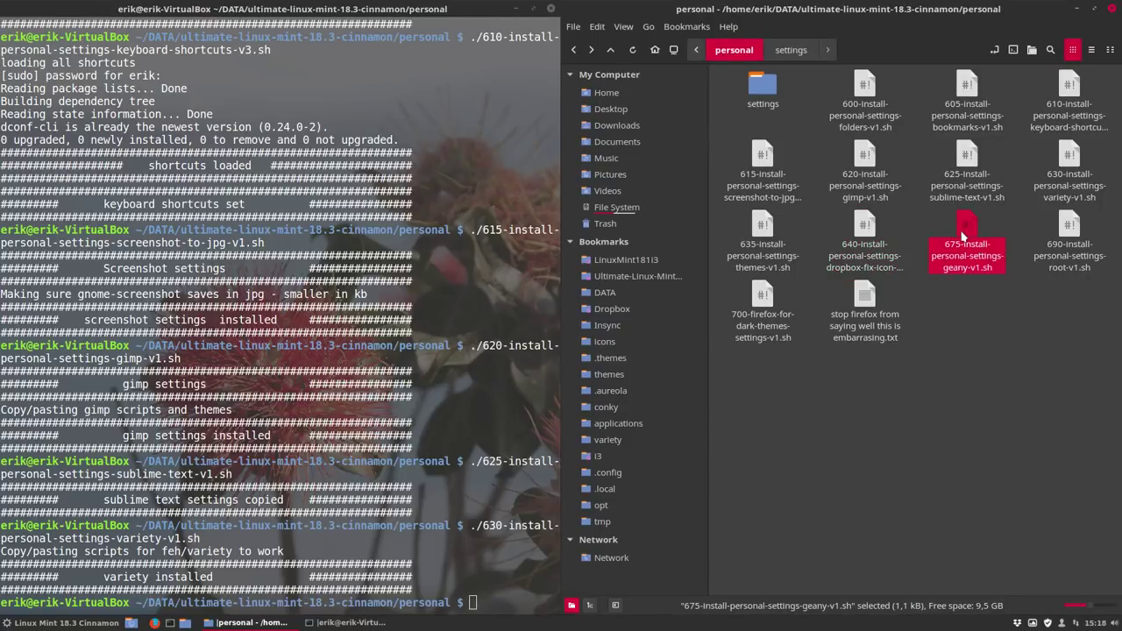
click(472, 603)
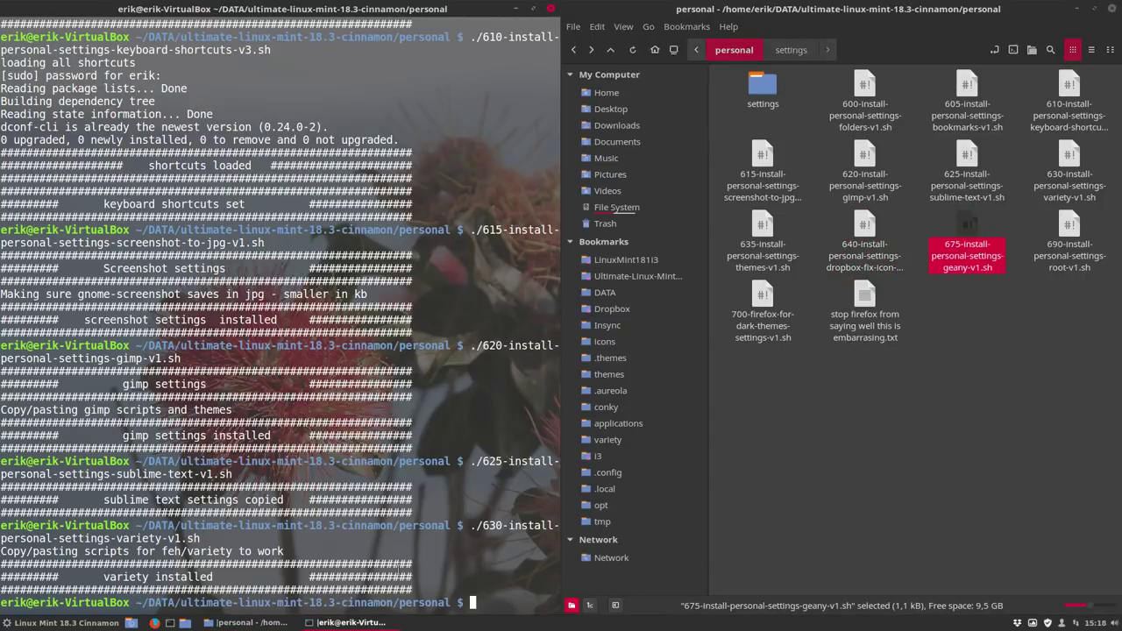
text(./675)
key(Tab)
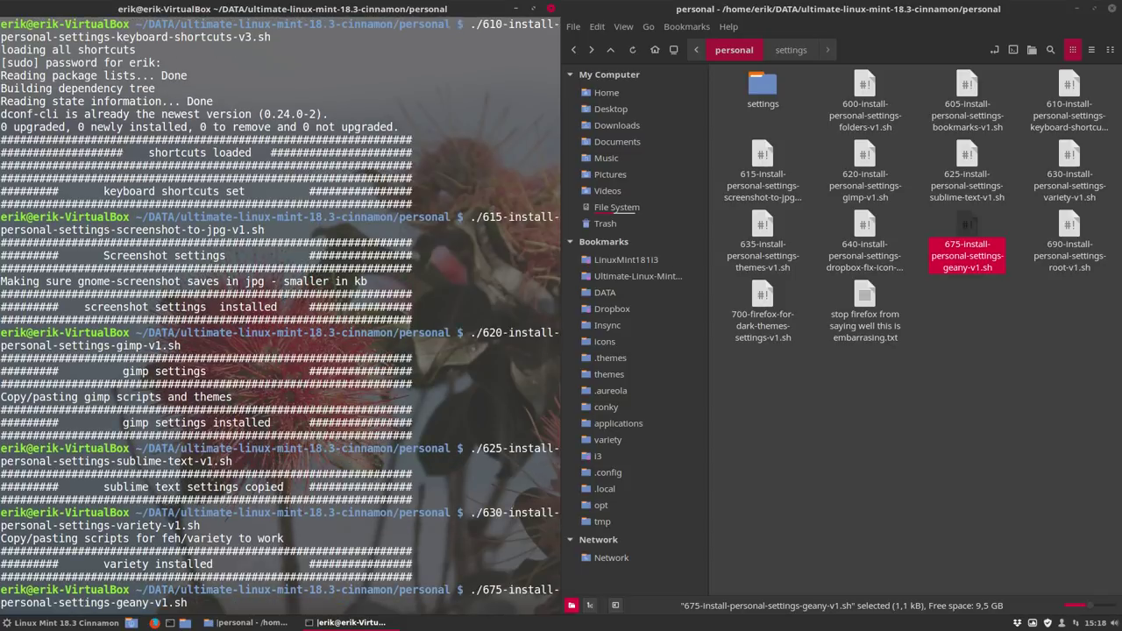
key(Return)
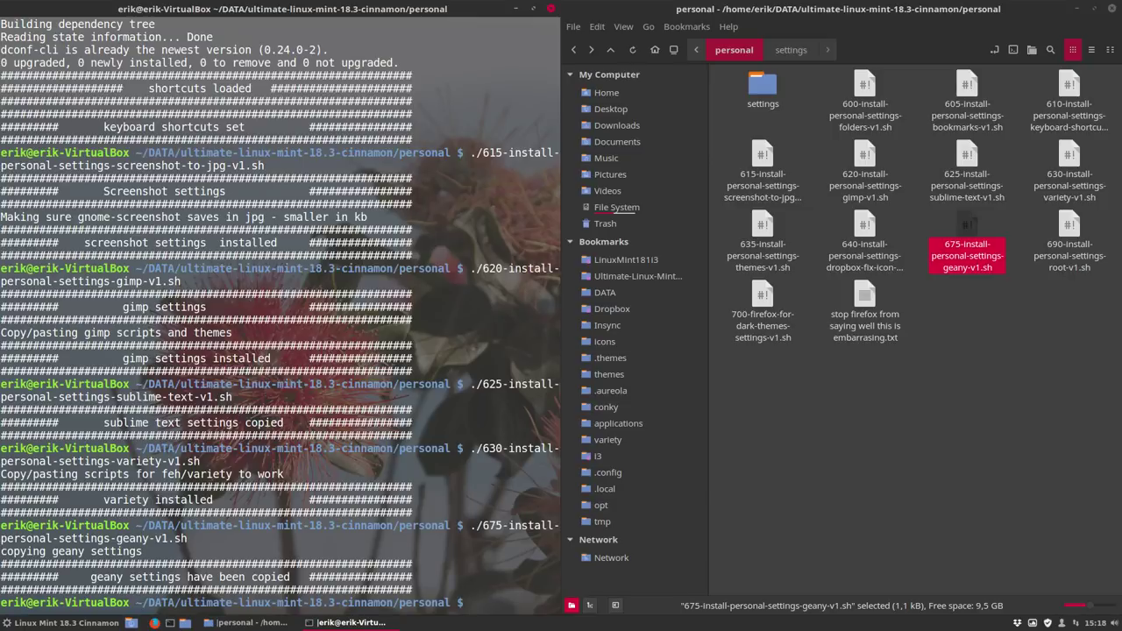
Browse into settings/geany and select its colorschemes folder.
double_click(763, 85)
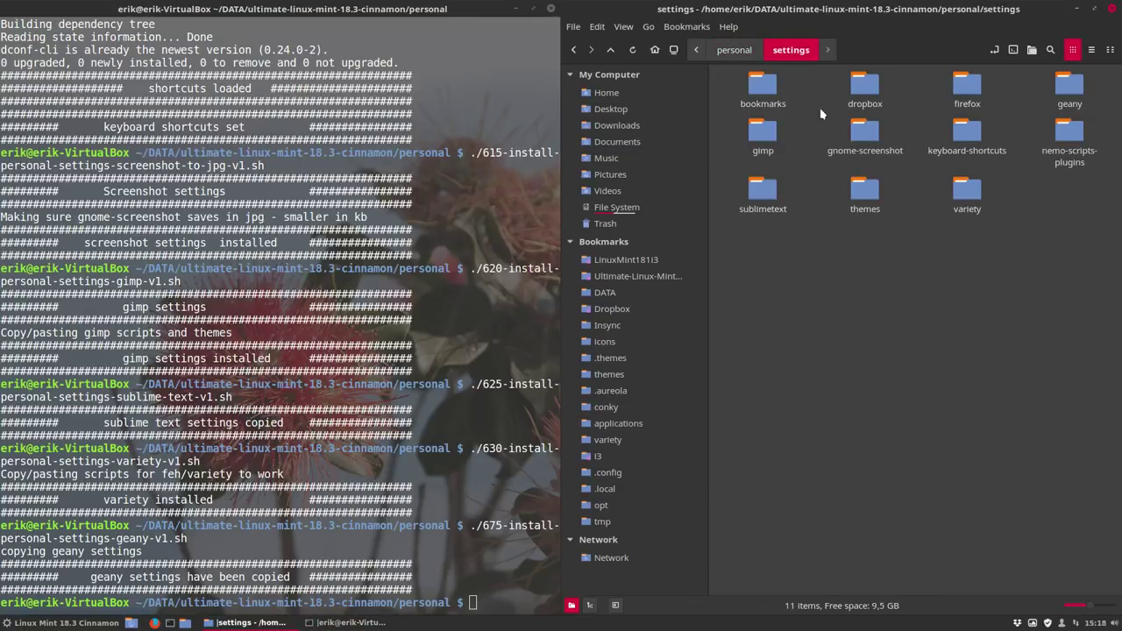
double_click(1073, 90)
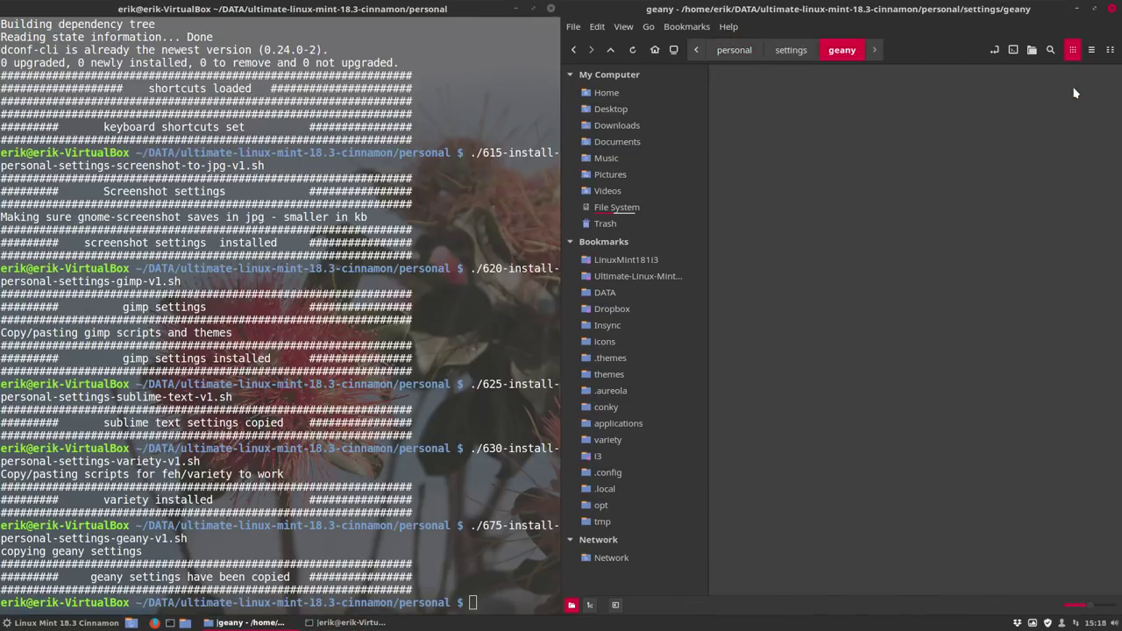
click(752, 92)
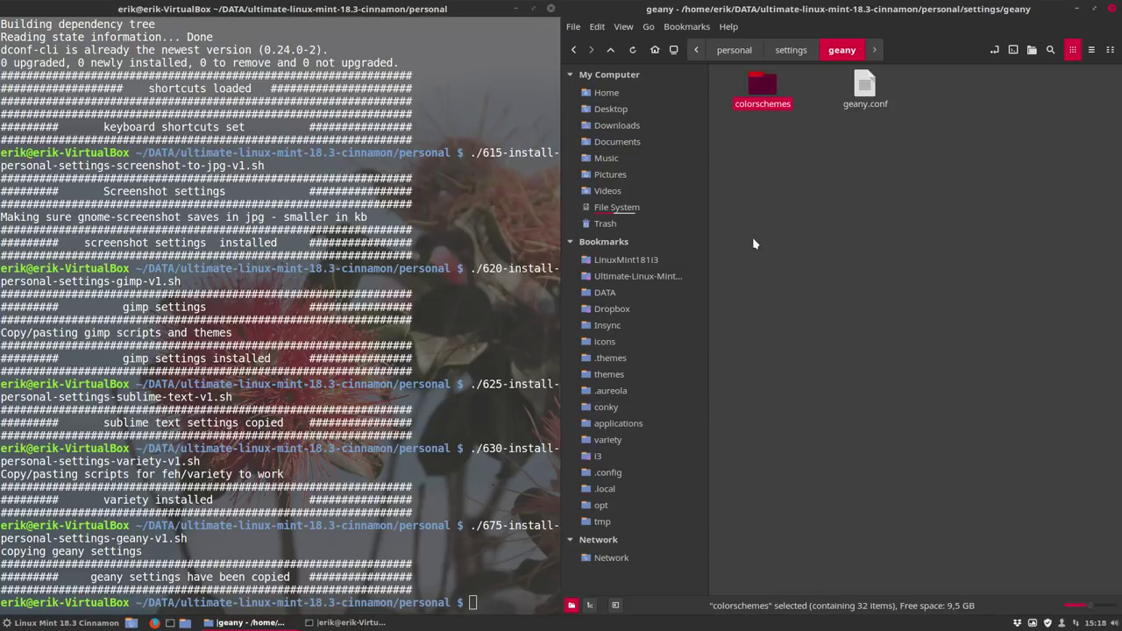
Launch Geany from the menu search 'gea', then close it.
click(91, 625)
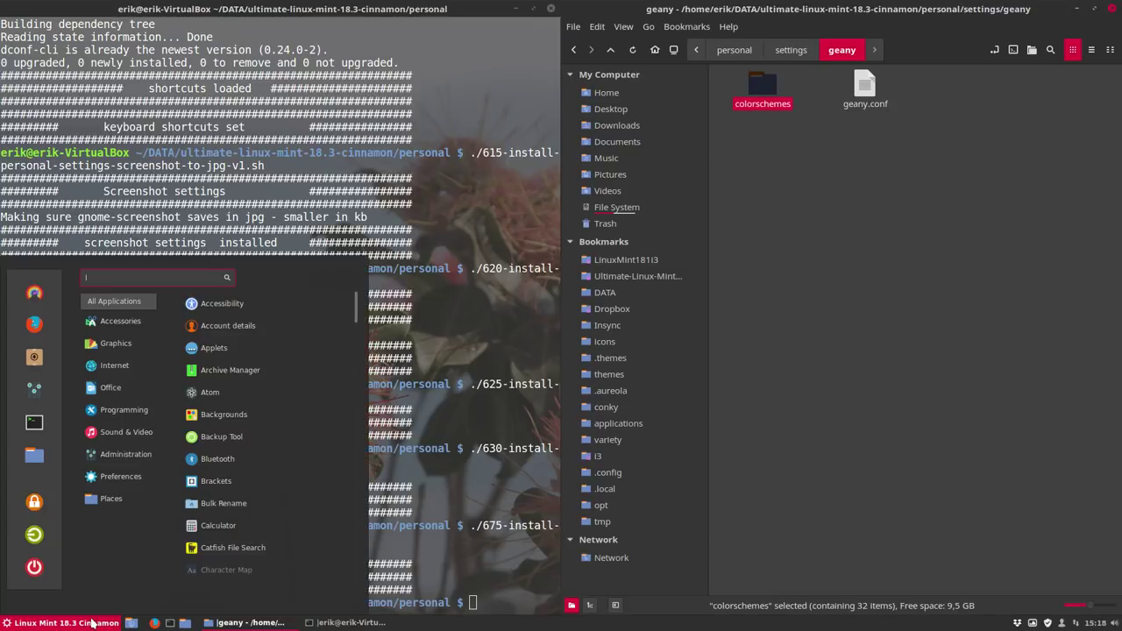
text(gea)
key(Return)
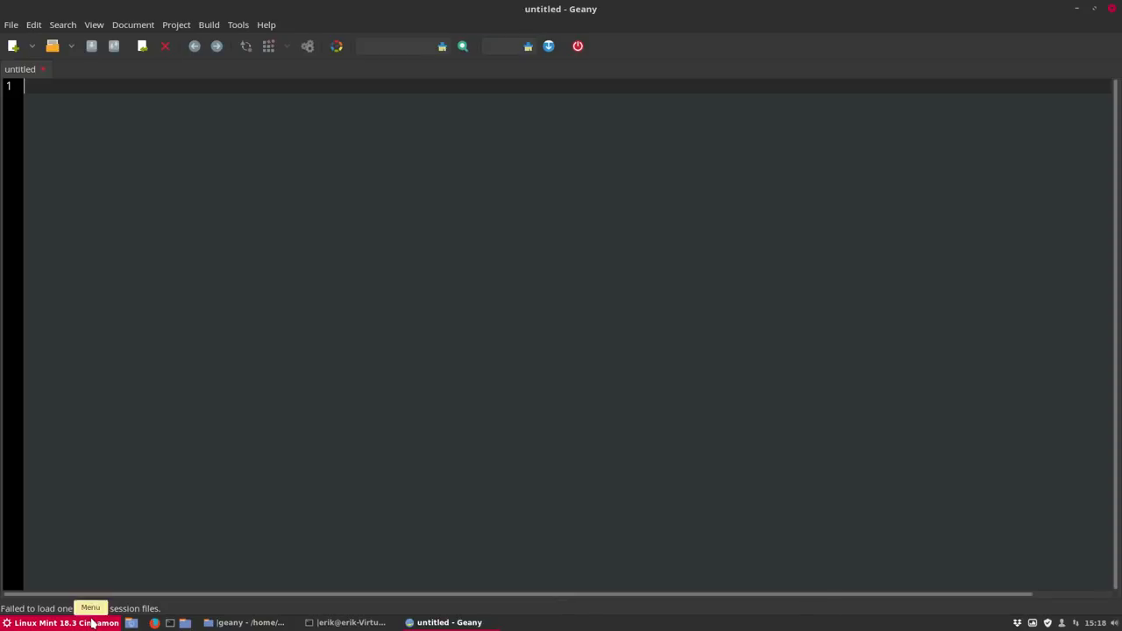
click(42, 70)
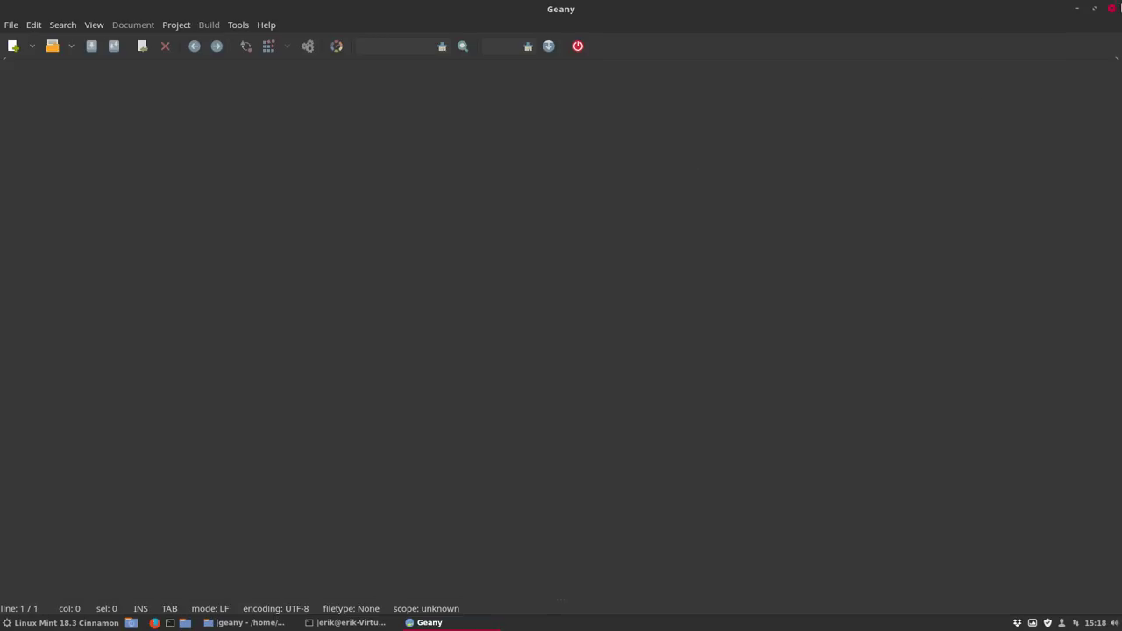
click(1113, 9)
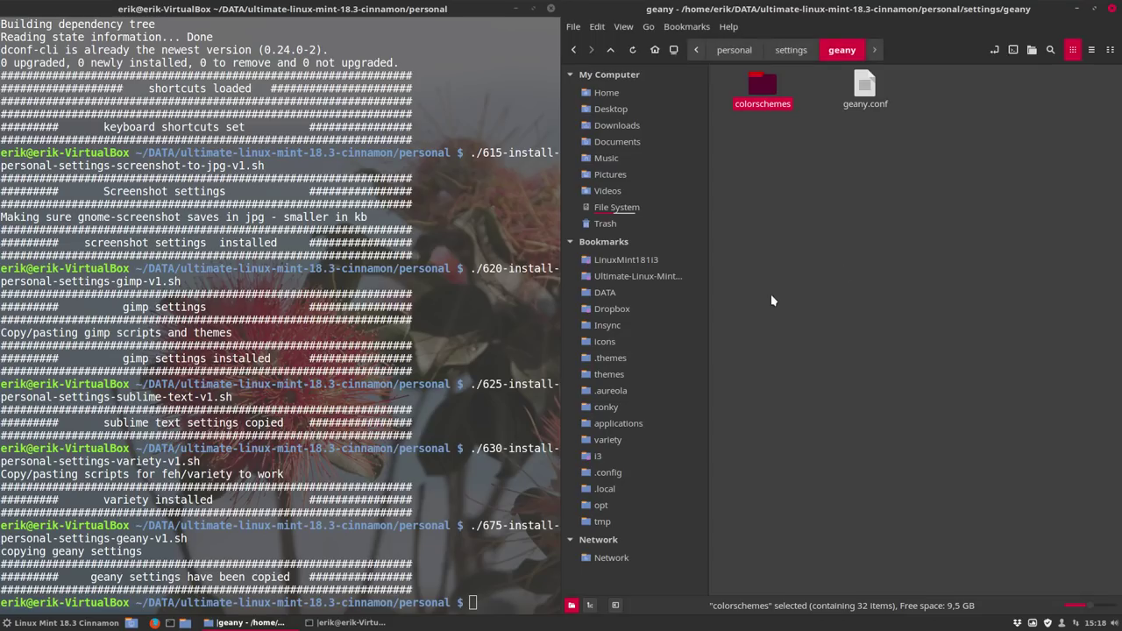
Go up to the personal folder, glance into settings, and return to personal.
click(697, 51)
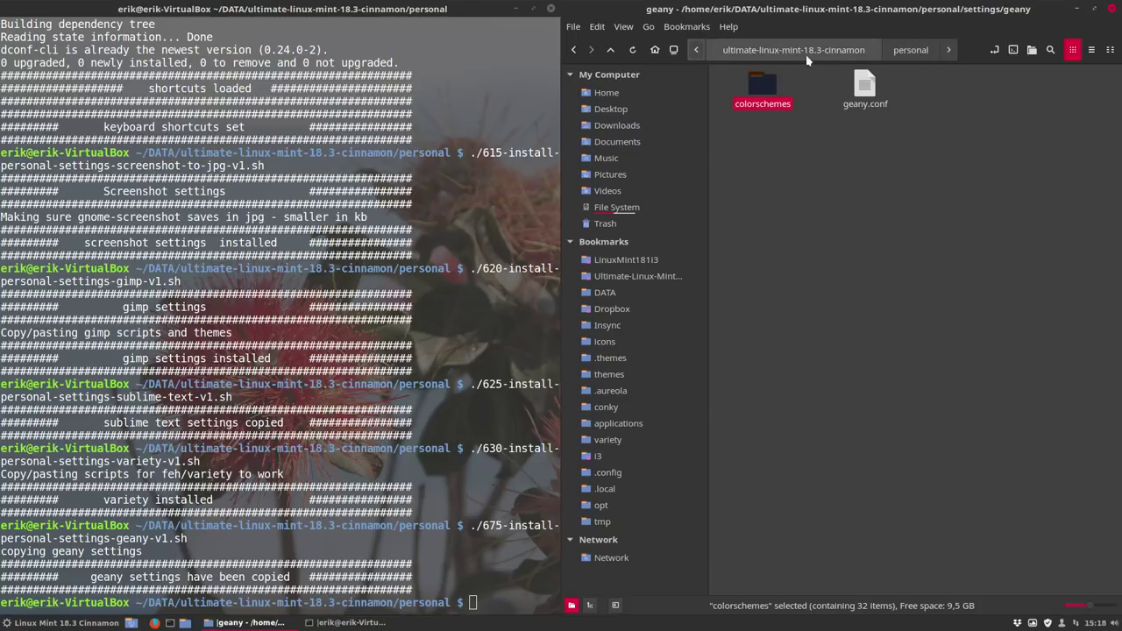
click(895, 51)
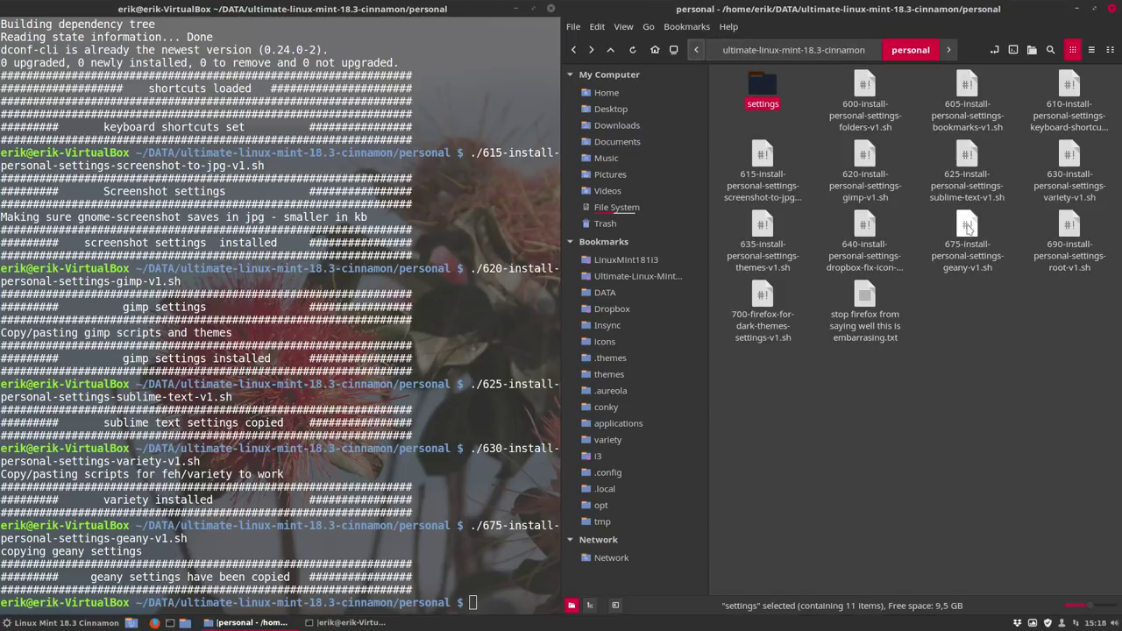
click(1065, 235)
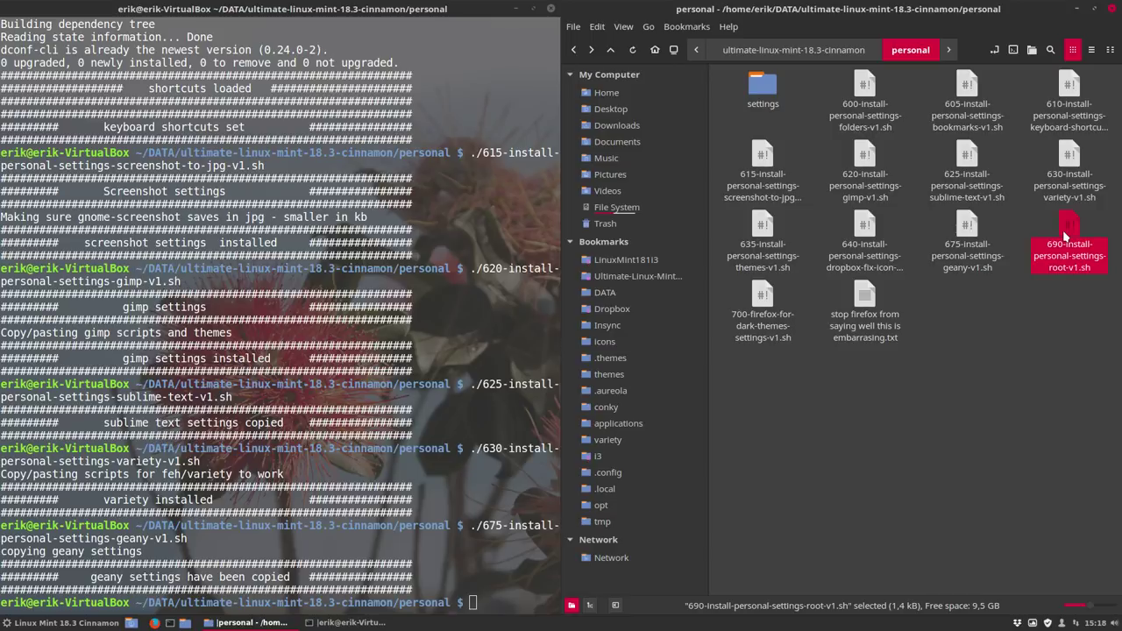
double_click(763, 88)
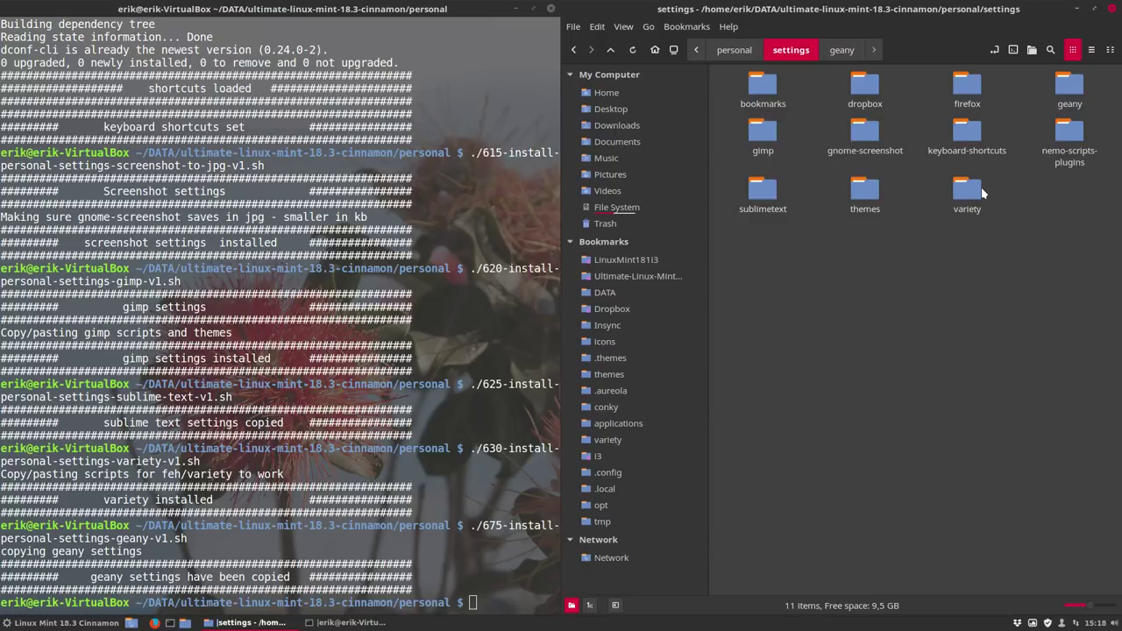
click(733, 50)
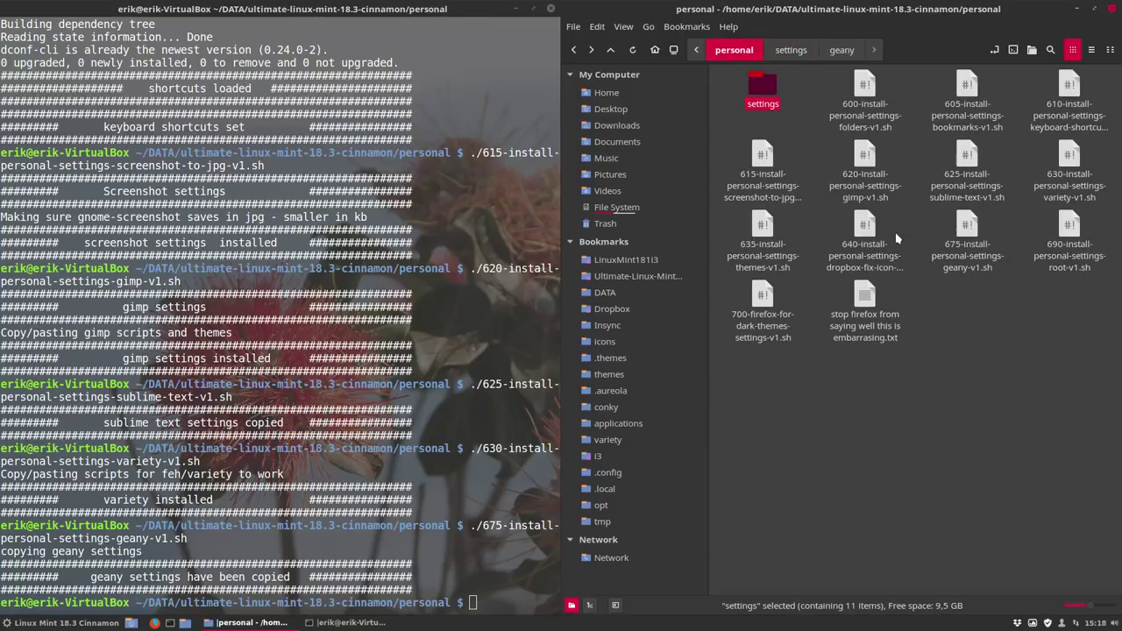
Display the 690 root script in Geany, selecting its commented-out lines 19–27, then close it.
double_click(1068, 230)
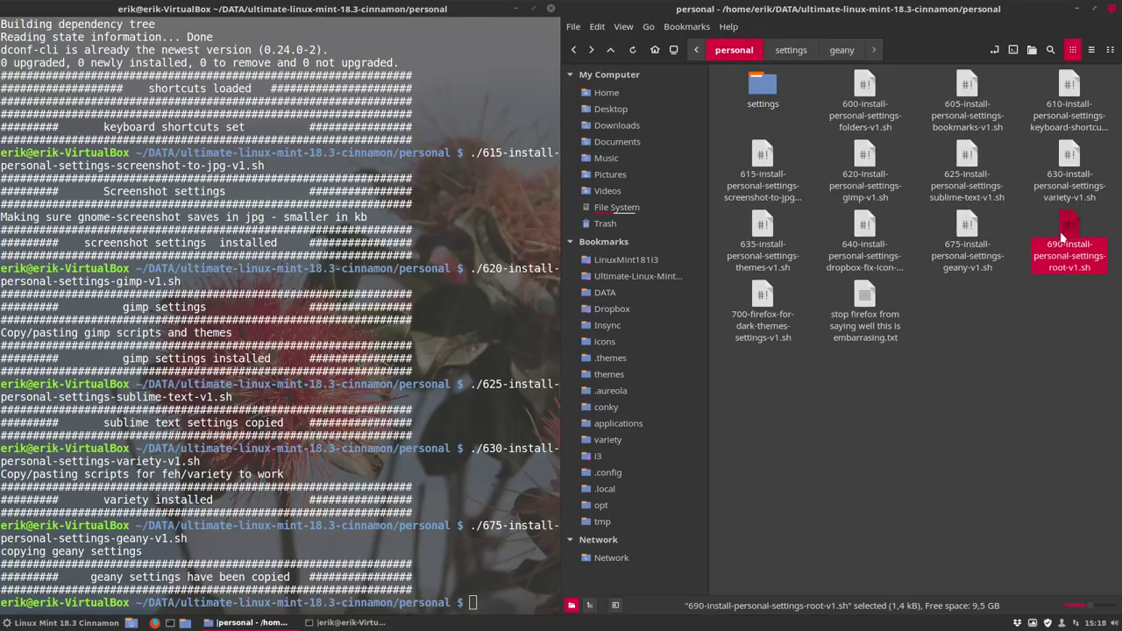
click(794, 365)
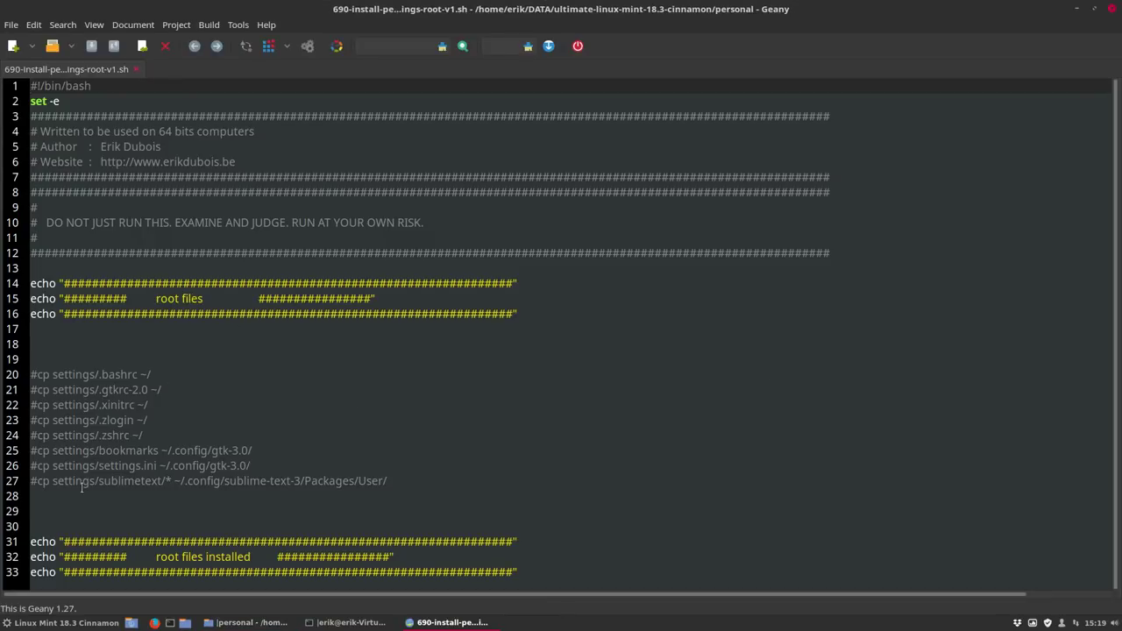
drag(47, 496, 594, 339)
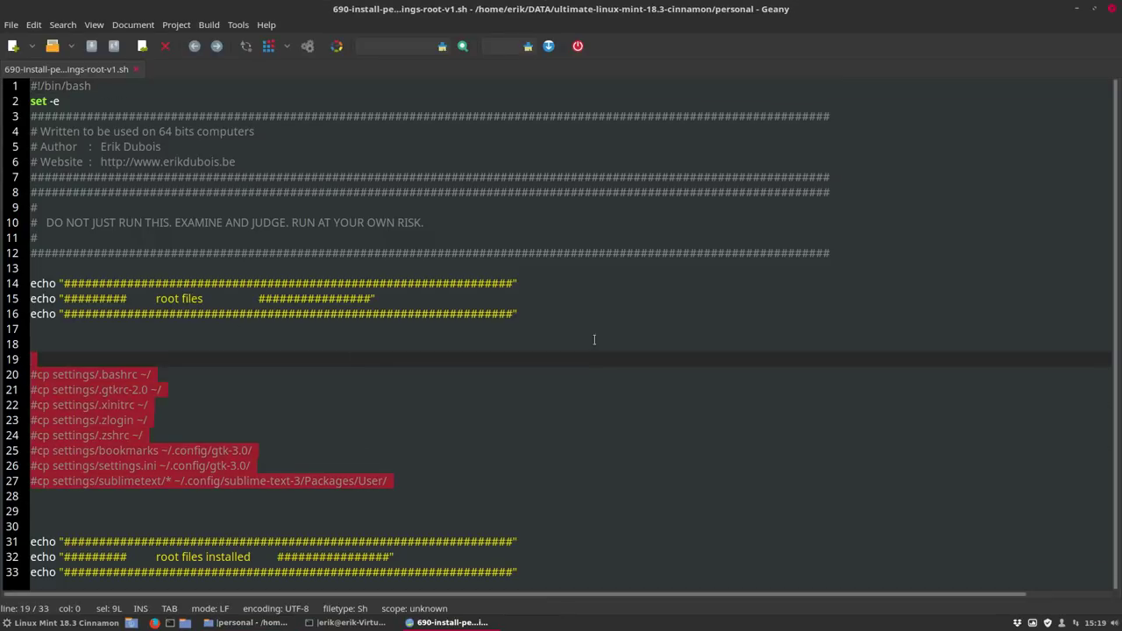
click(1112, 10)
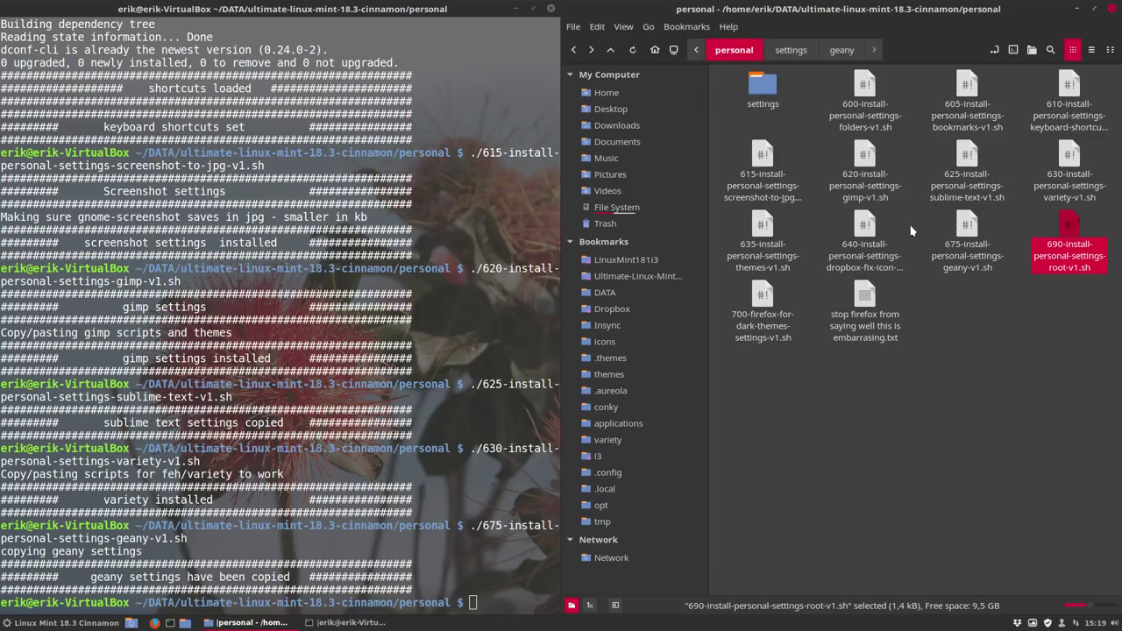
click(763, 298)
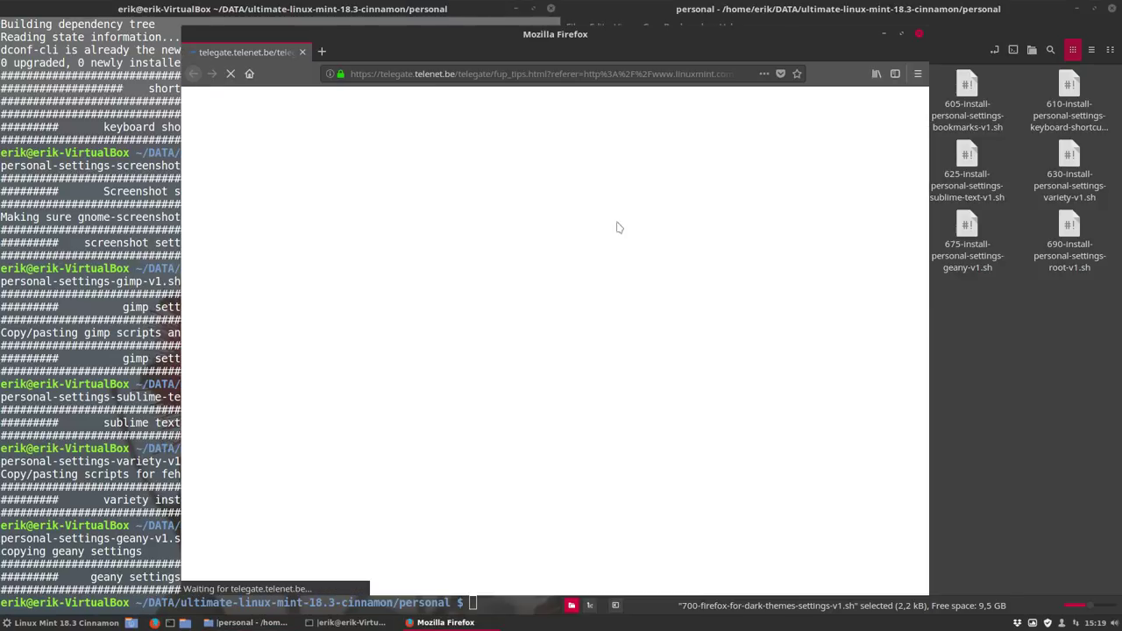
Close the Firefox reminder and run ./700-firefox-for-dark-themes-settings-v1.sh in the terminal.
click(919, 36)
click(788, 404)
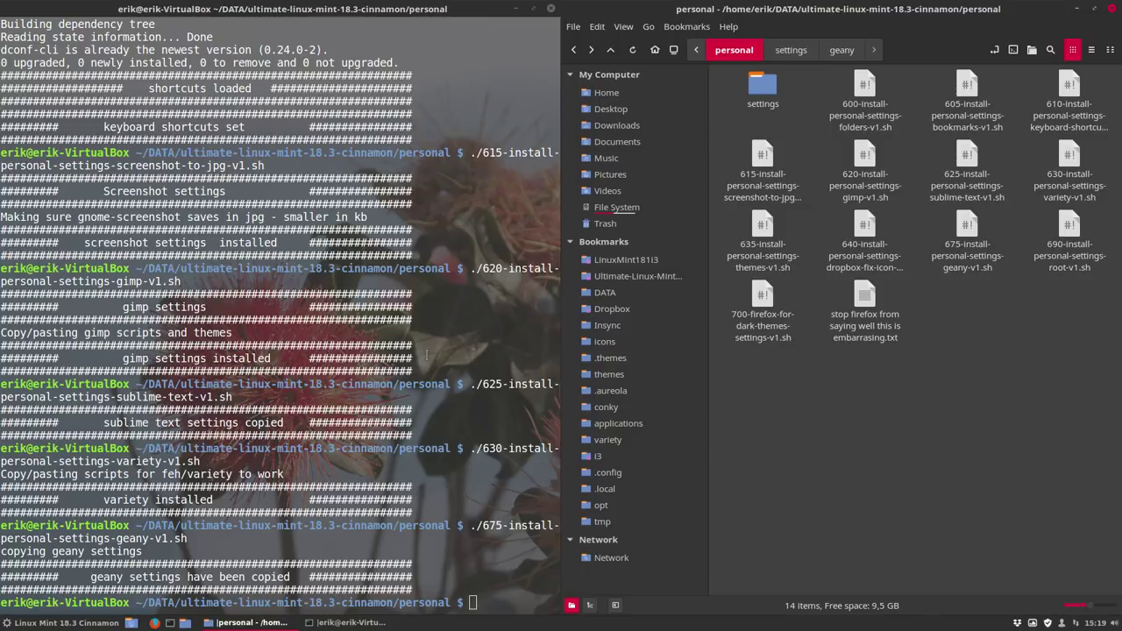
click(329, 451)
text(.)
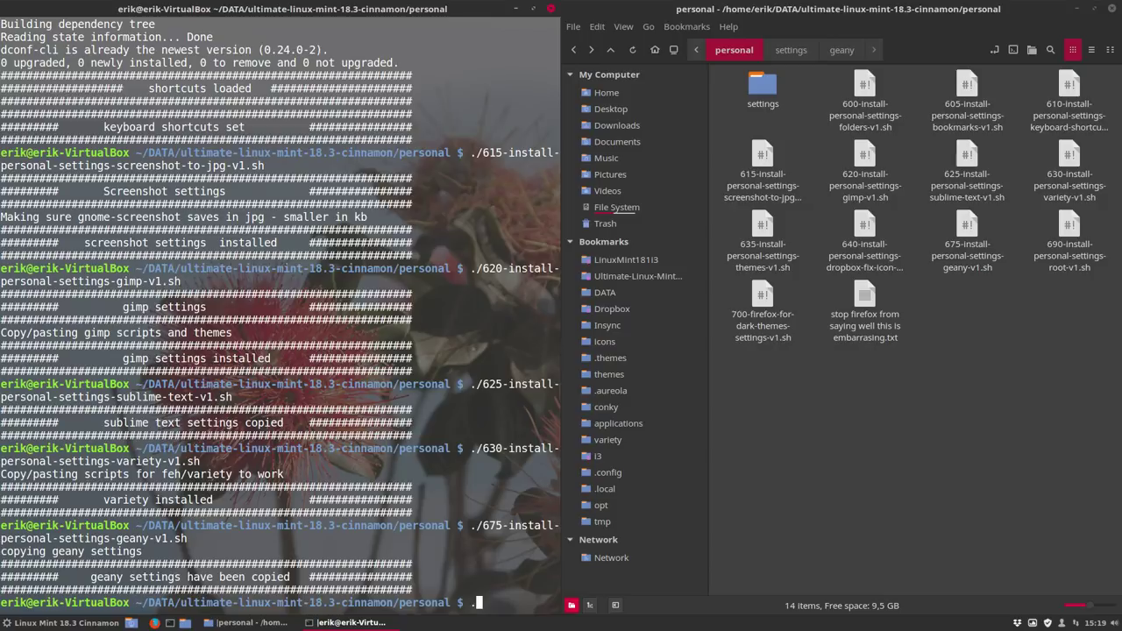
text(/7)
key(Tab)
key(Return)
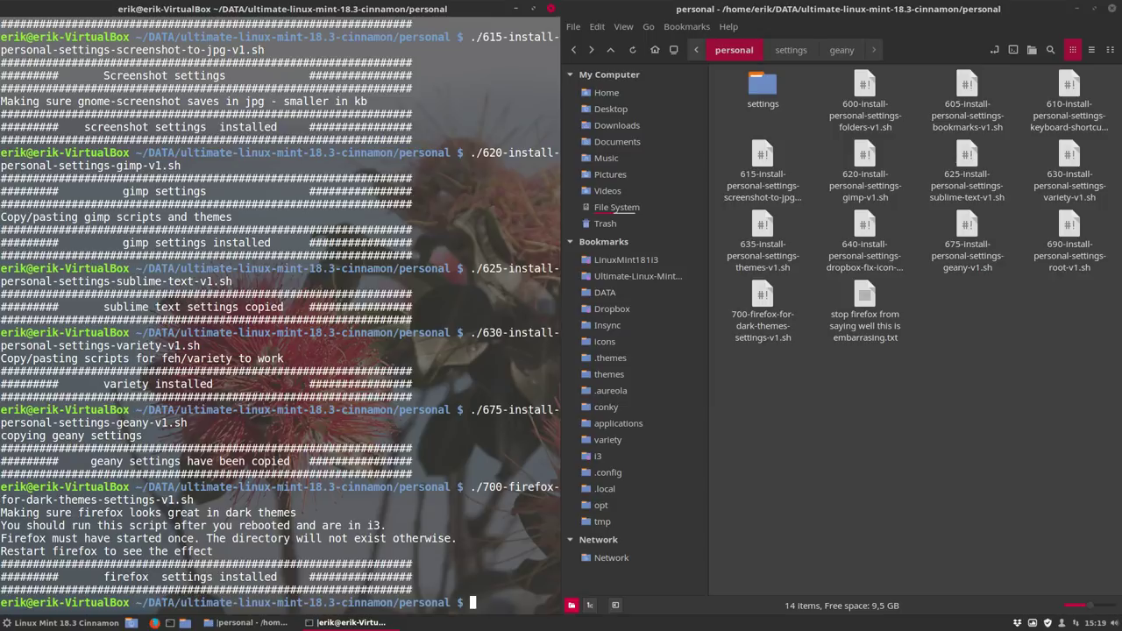
Go up to the ultimate-linux-mint-18.3-cinnamon folder in Nemo.
click(698, 51)
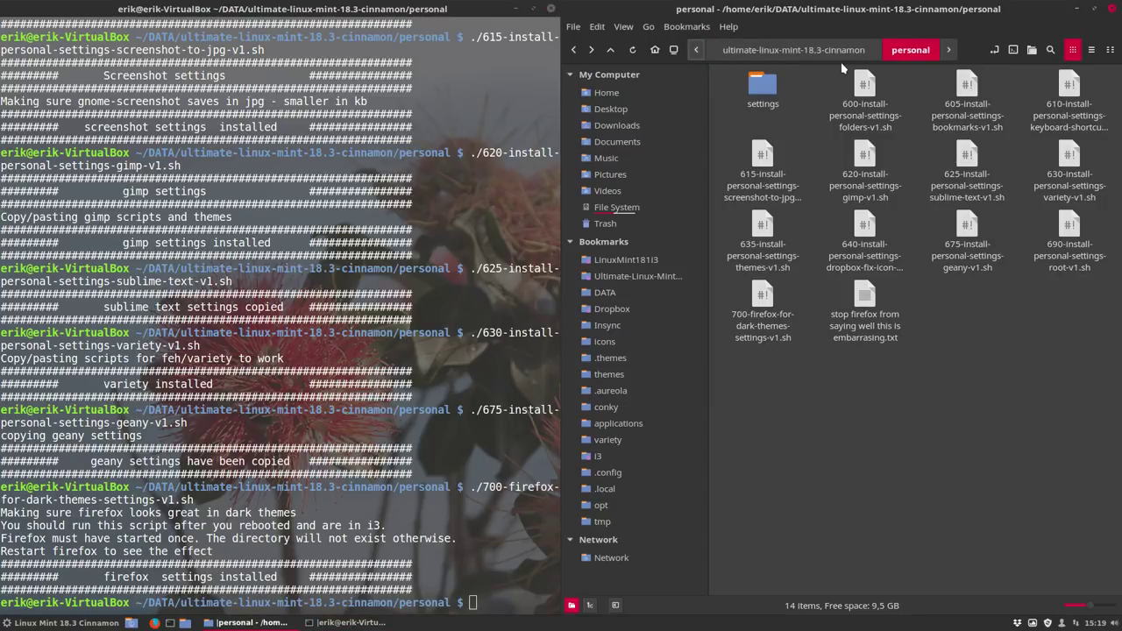
click(840, 54)
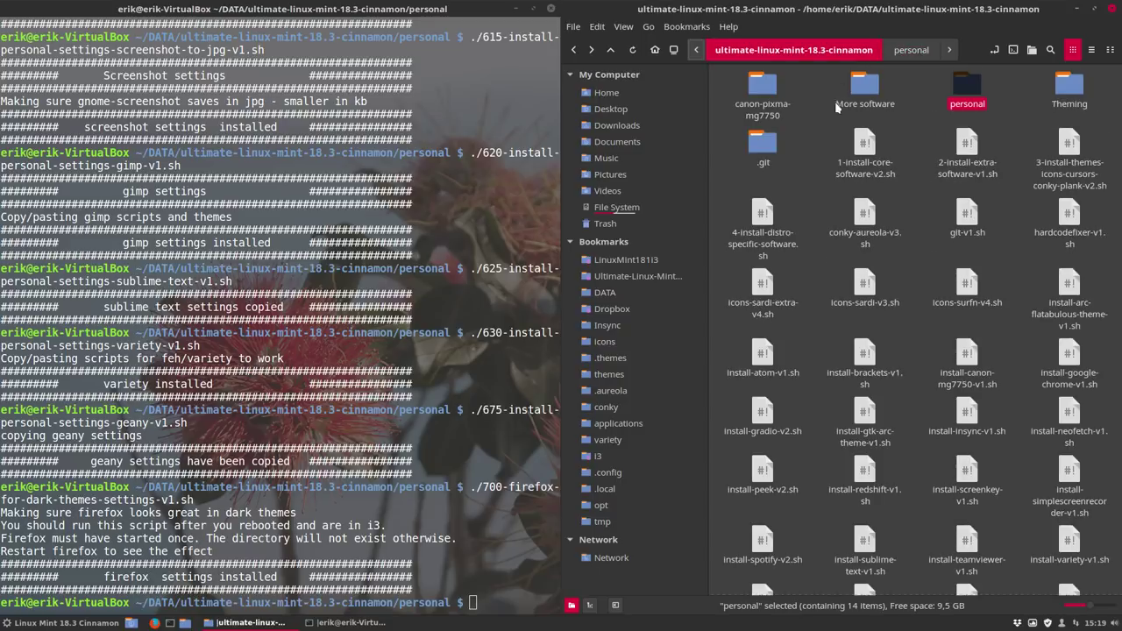
click(812, 207)
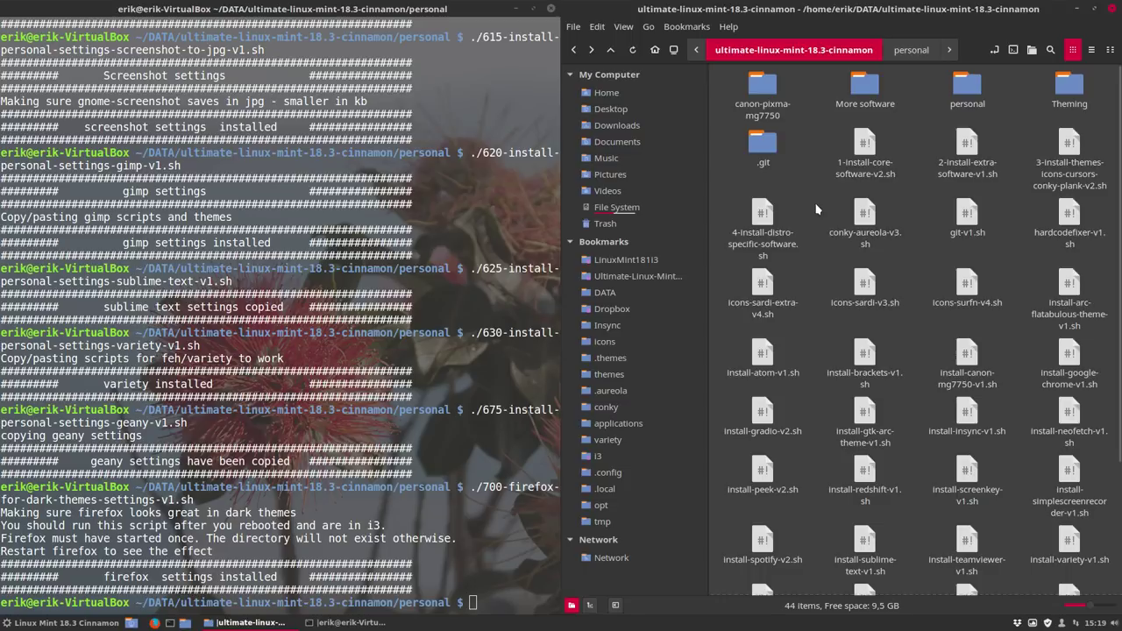
Set the icon theme to Sardi-Flexible in System Settings > Themes.
click(46, 624)
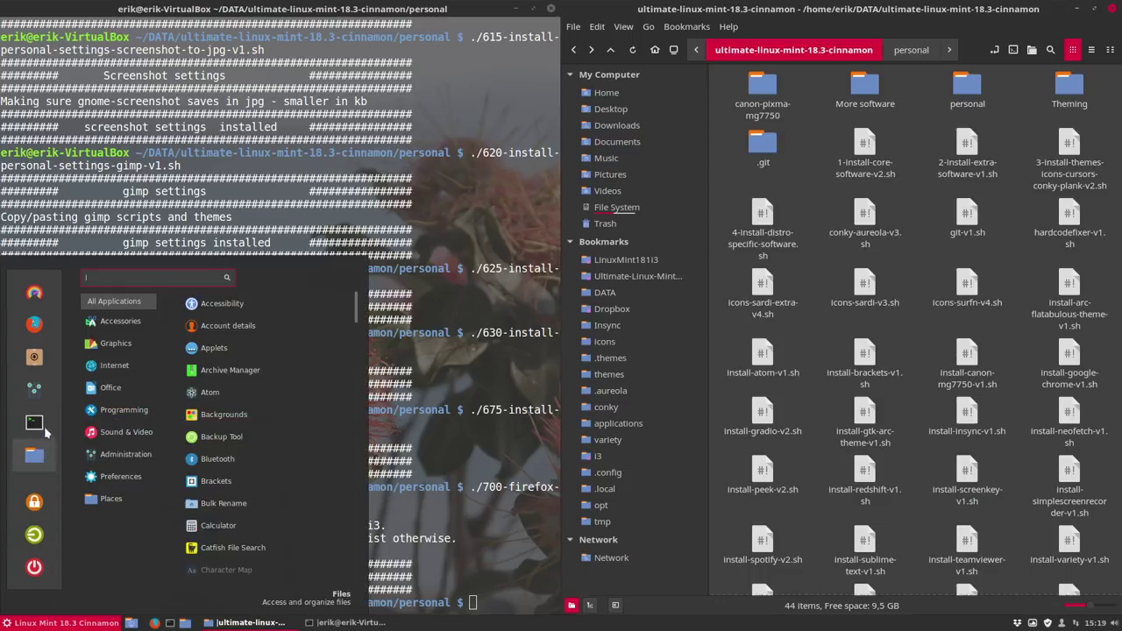
mouse_move(151, 360)
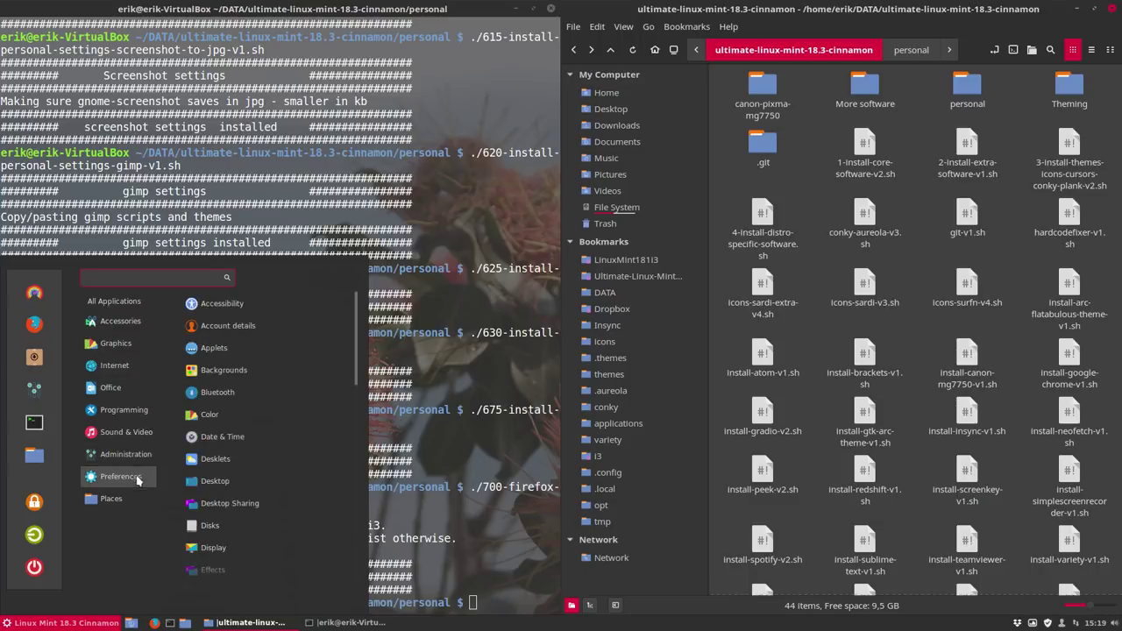
mouse_move(114, 498)
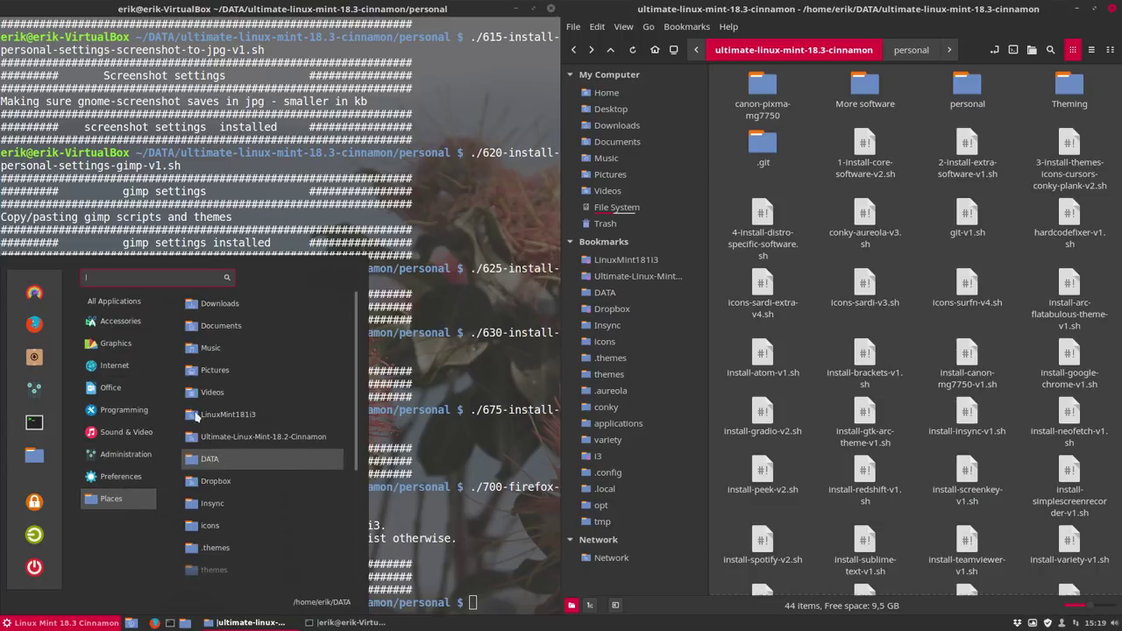
mouse_move(114, 300)
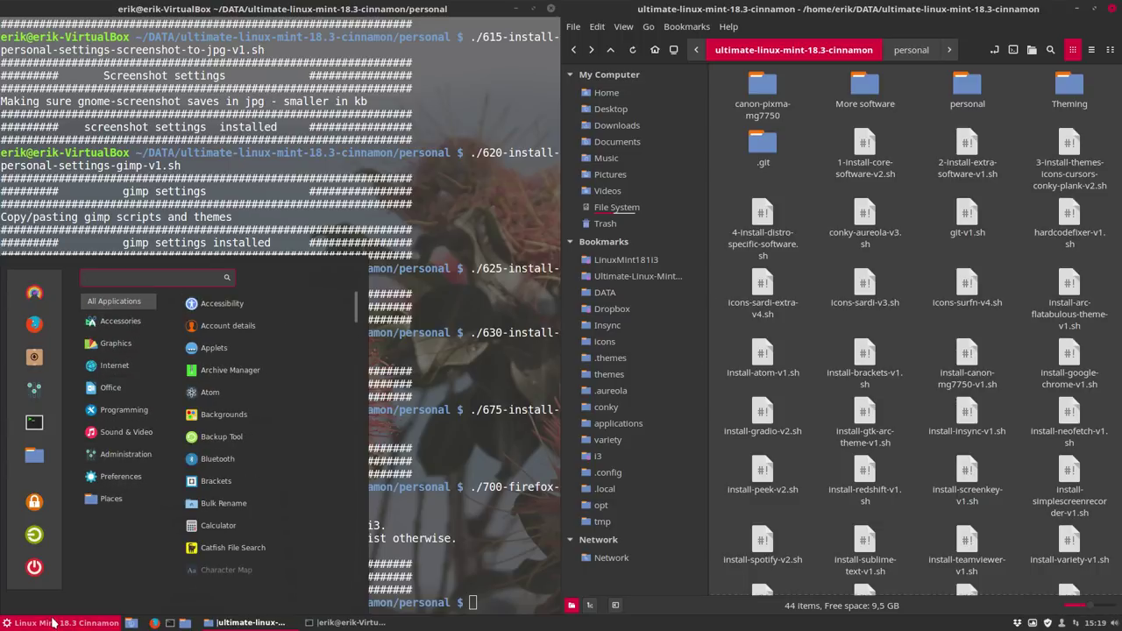
click(34, 390)
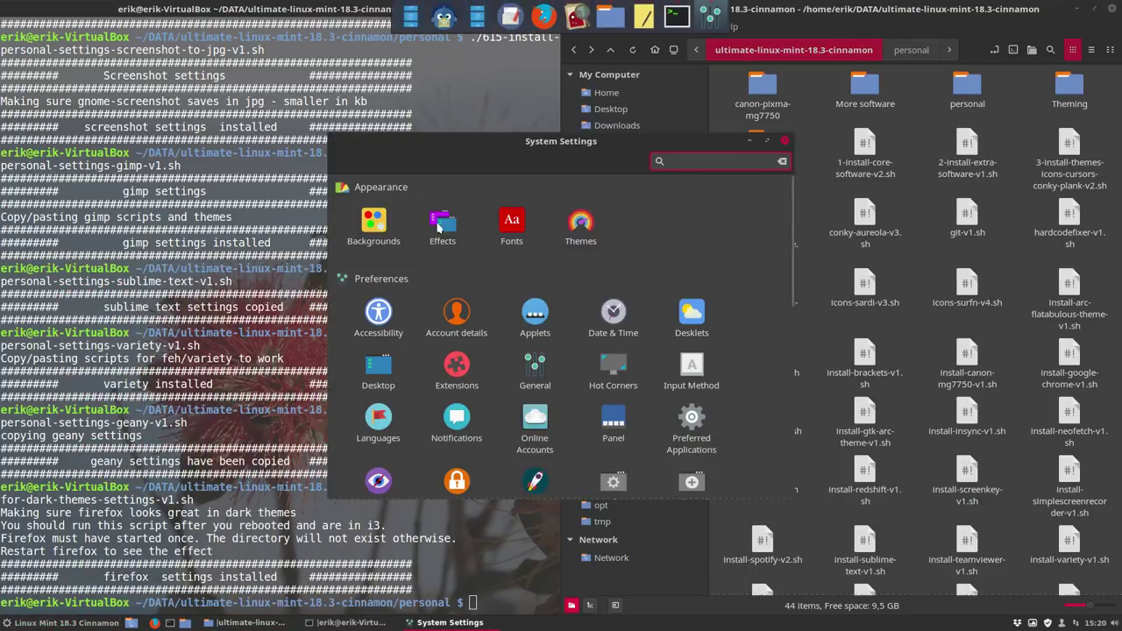
click(581, 226)
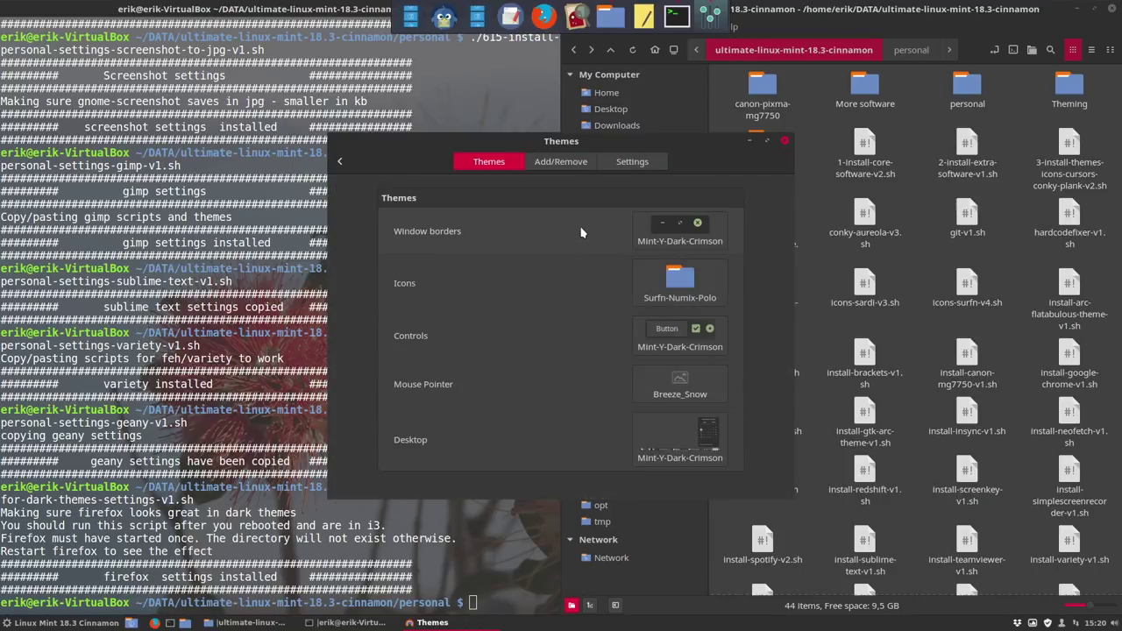
click(676, 279)
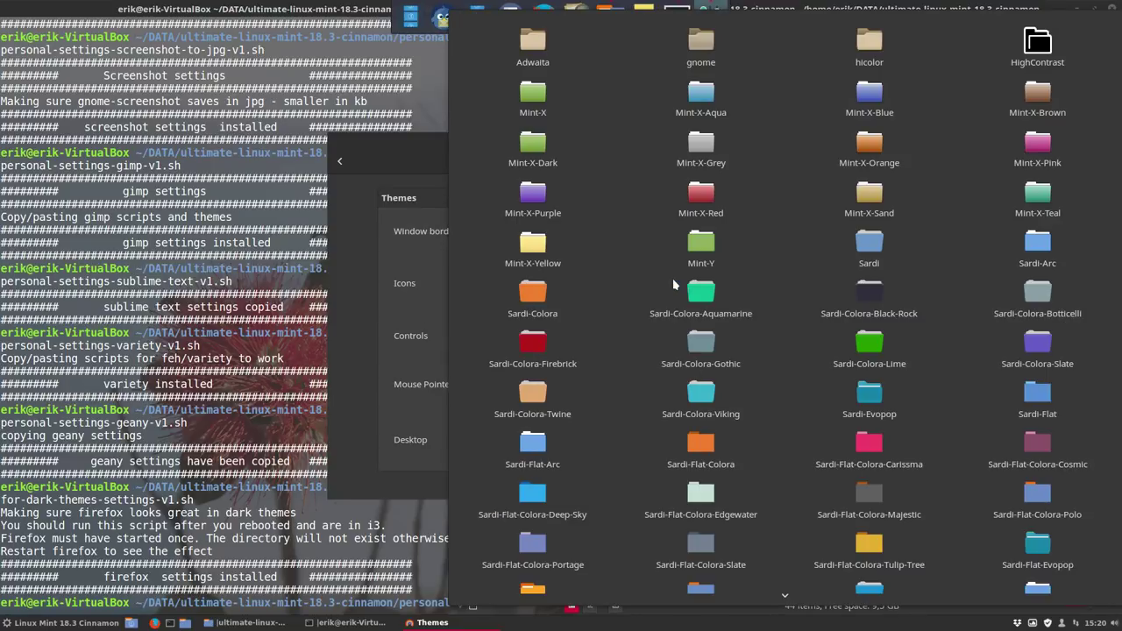
scroll(627, 432, down, 3)
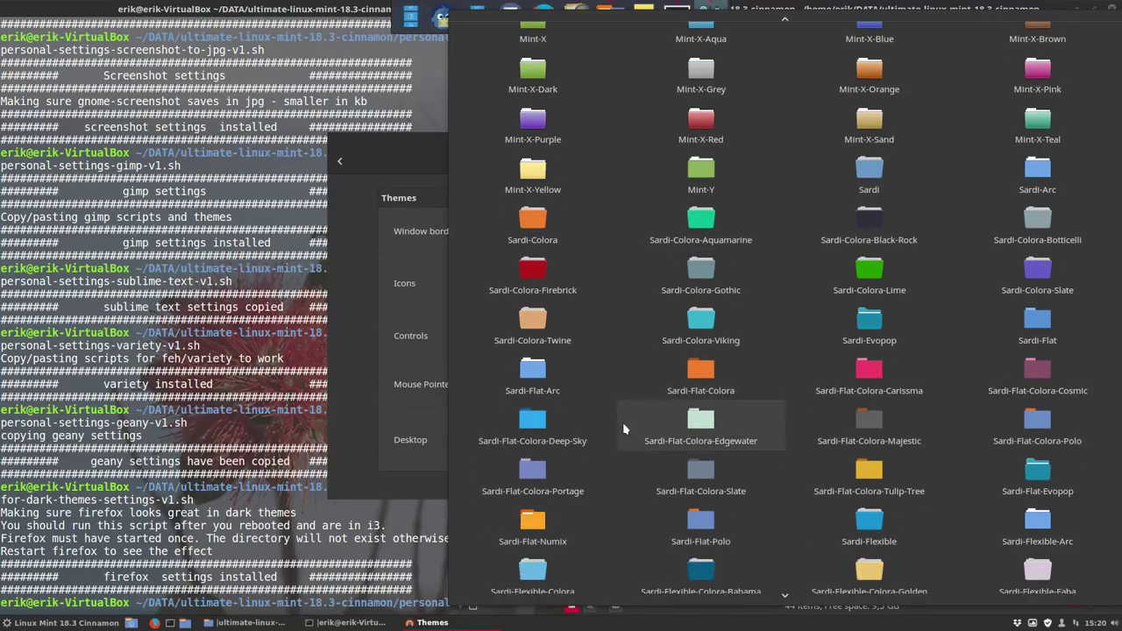
scroll(622, 428, down, 5)
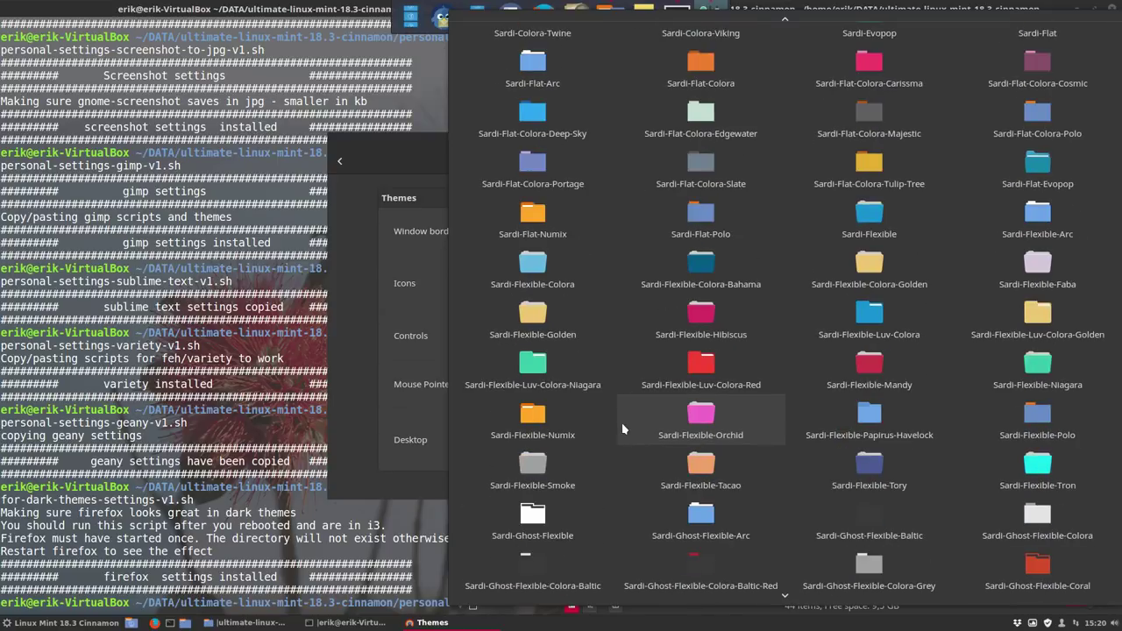
click(869, 221)
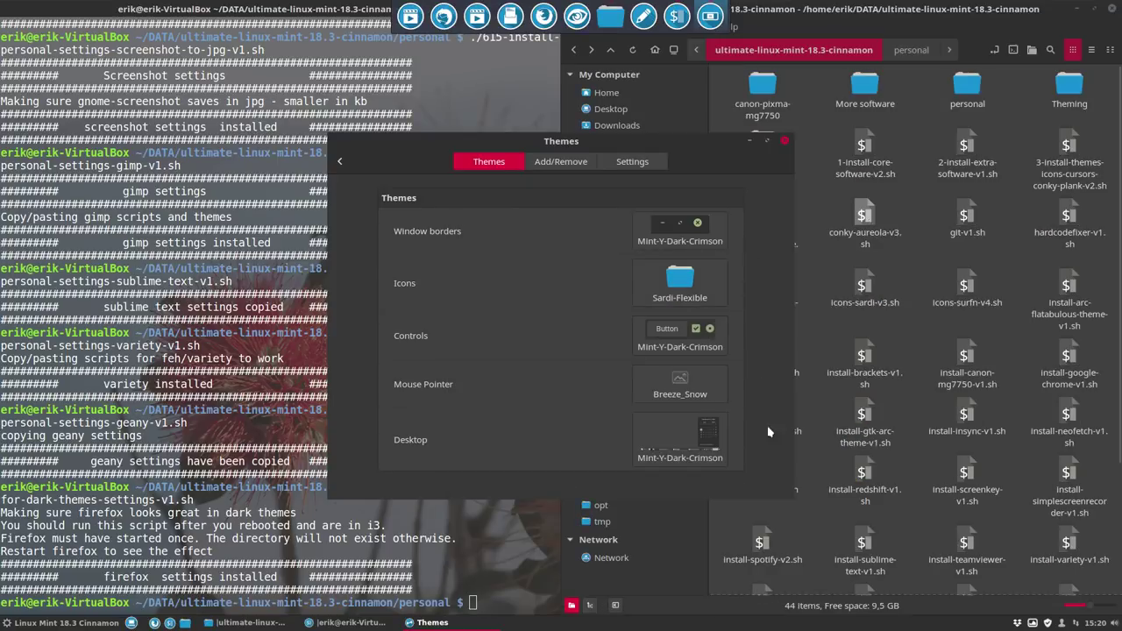
Close Themes and the terminal, and minimize the file manager.
click(786, 141)
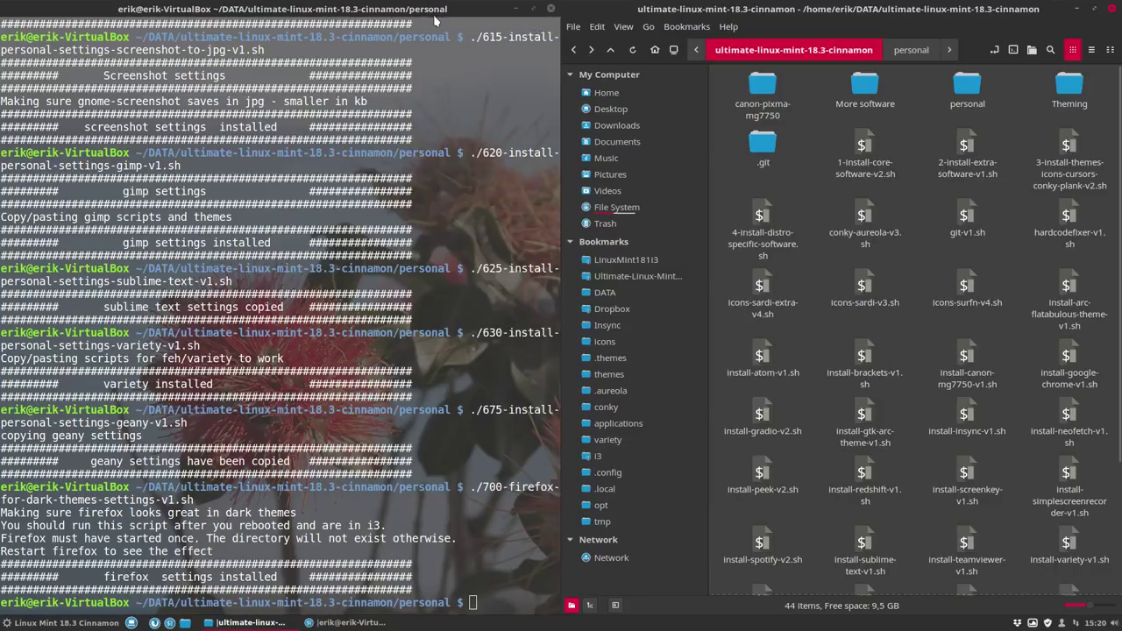
click(1079, 9)
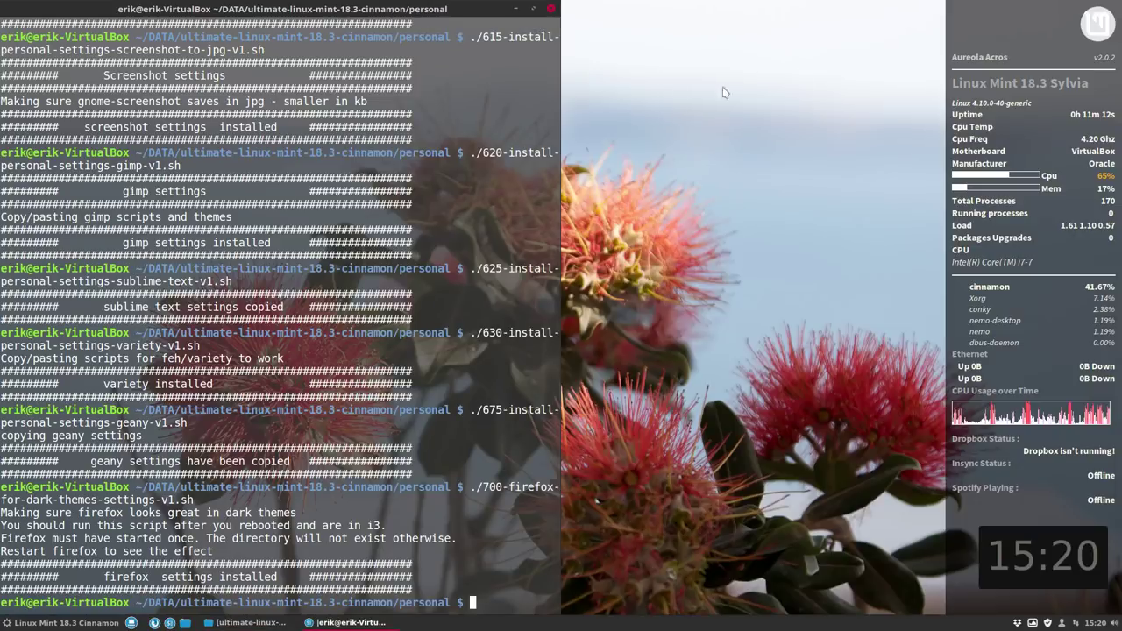
click(551, 9)
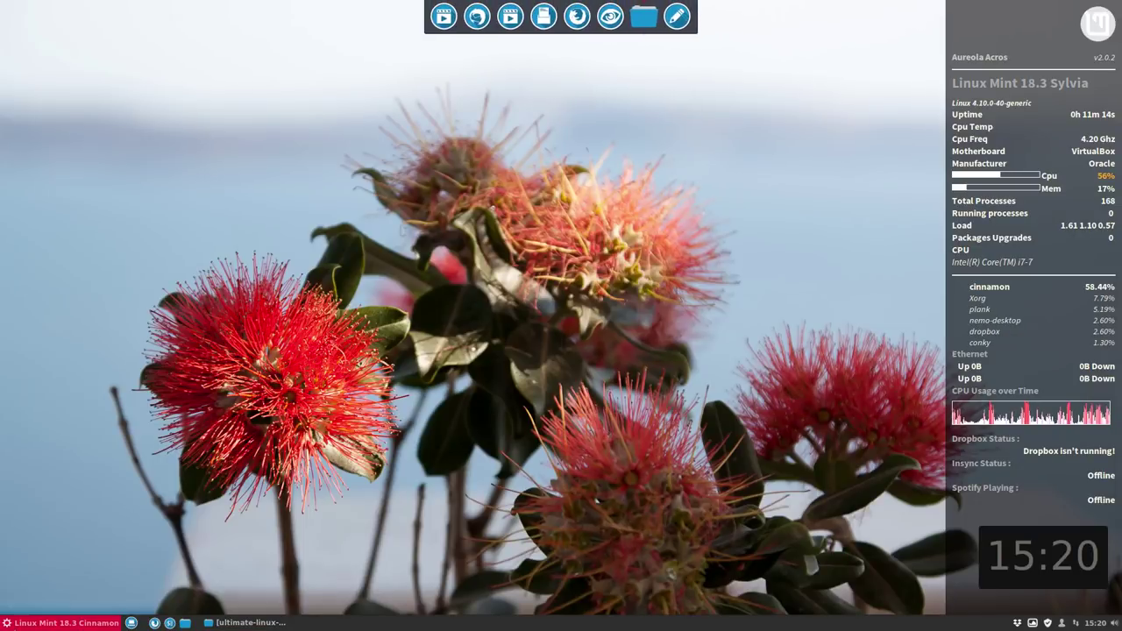
Scroll through All Applications in the menu, then launch the file manager at Home.
click(61, 622)
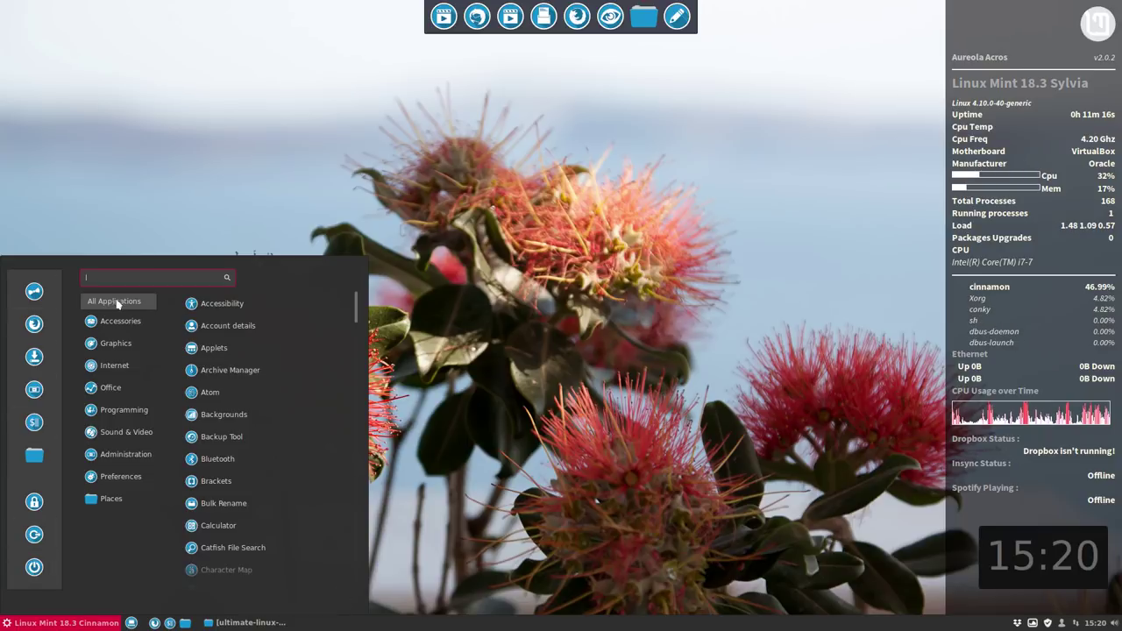
scroll(256, 408, down, 4)
scroll(256, 411, down, 15)
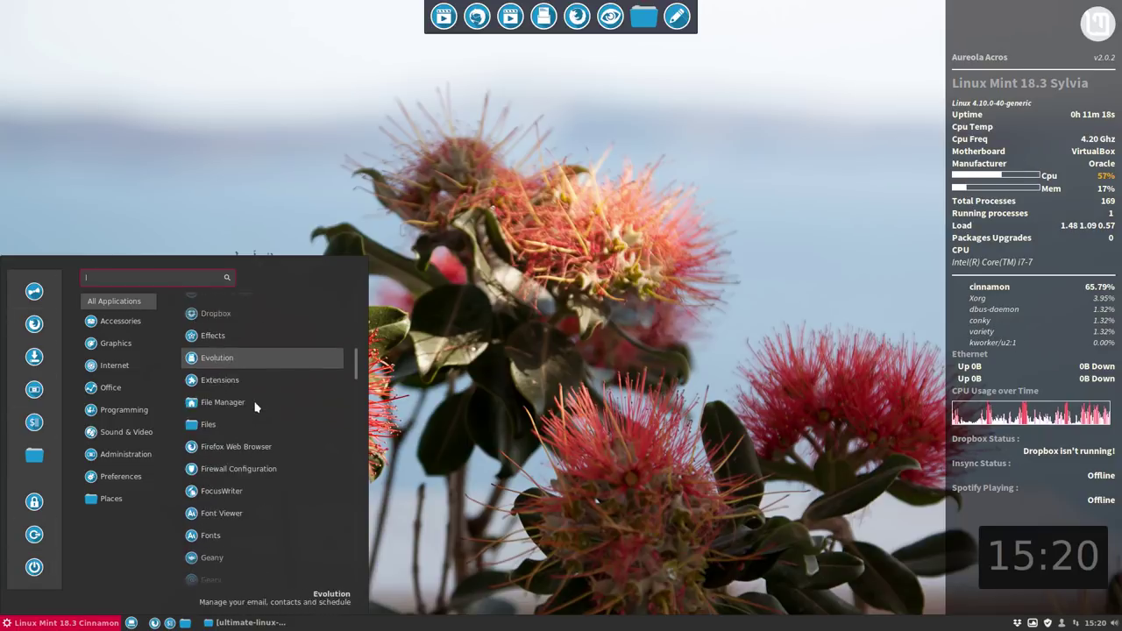
scroll(255, 419, down, 12)
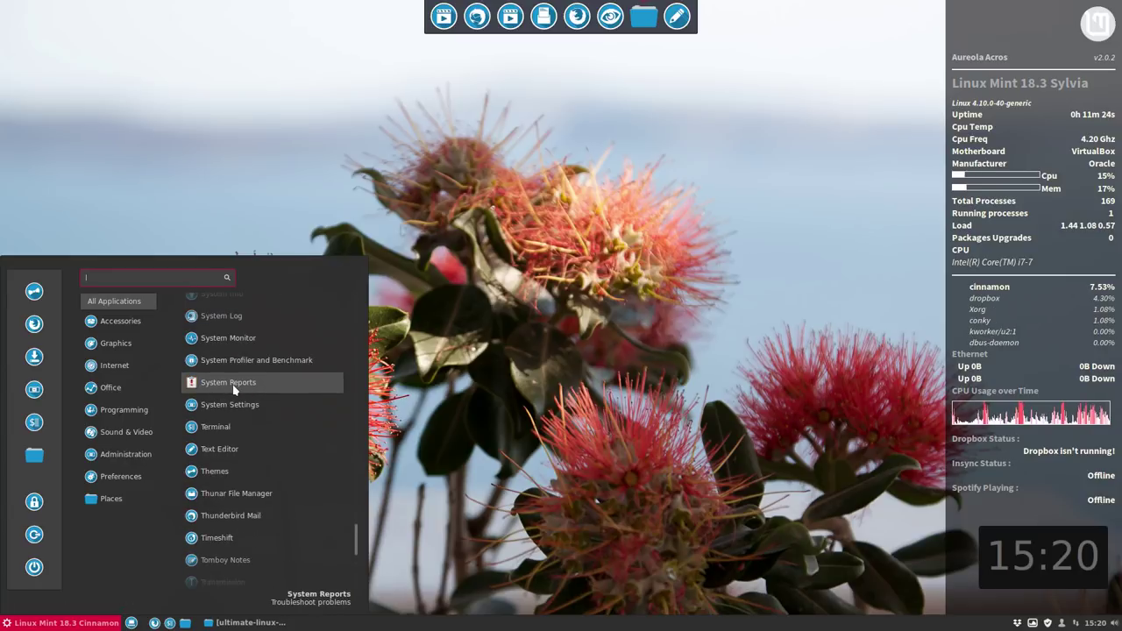
scroll(234, 390, down, 6)
scroll(234, 391, up, 6)
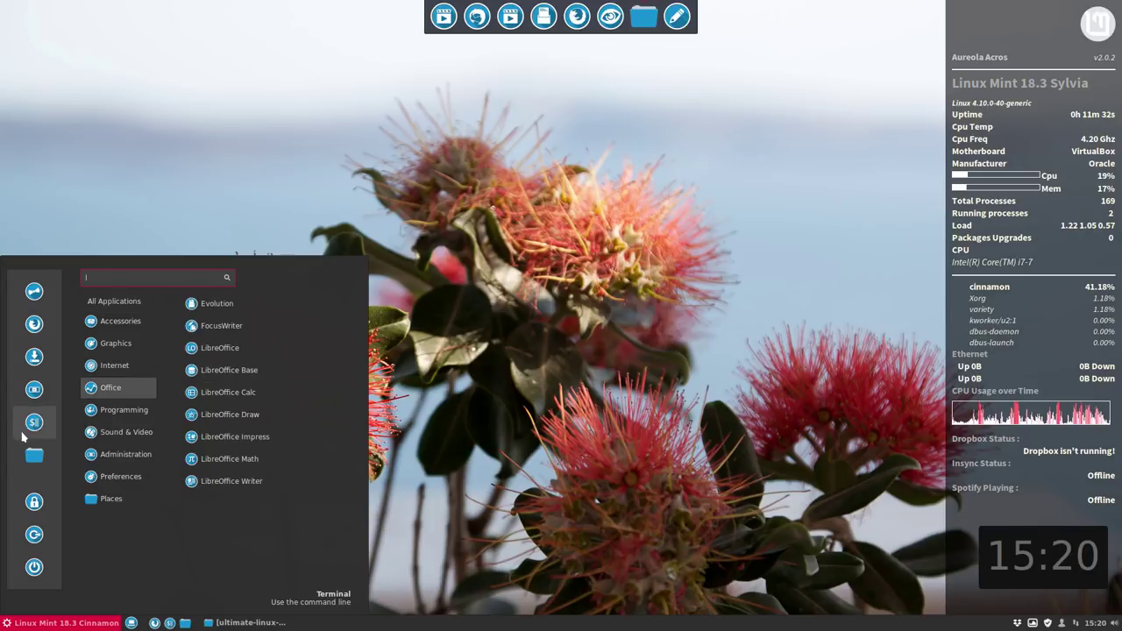
click(35, 456)
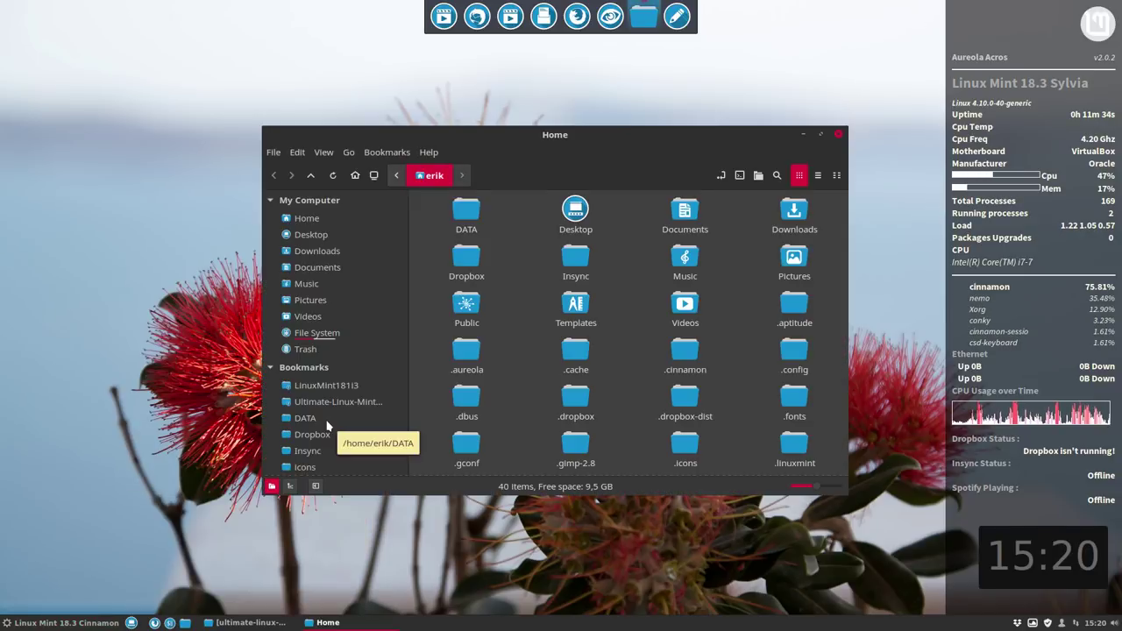
Maximize Nemo and browse File System > usr > share, glancing into icons before opening applications.
click(307, 334)
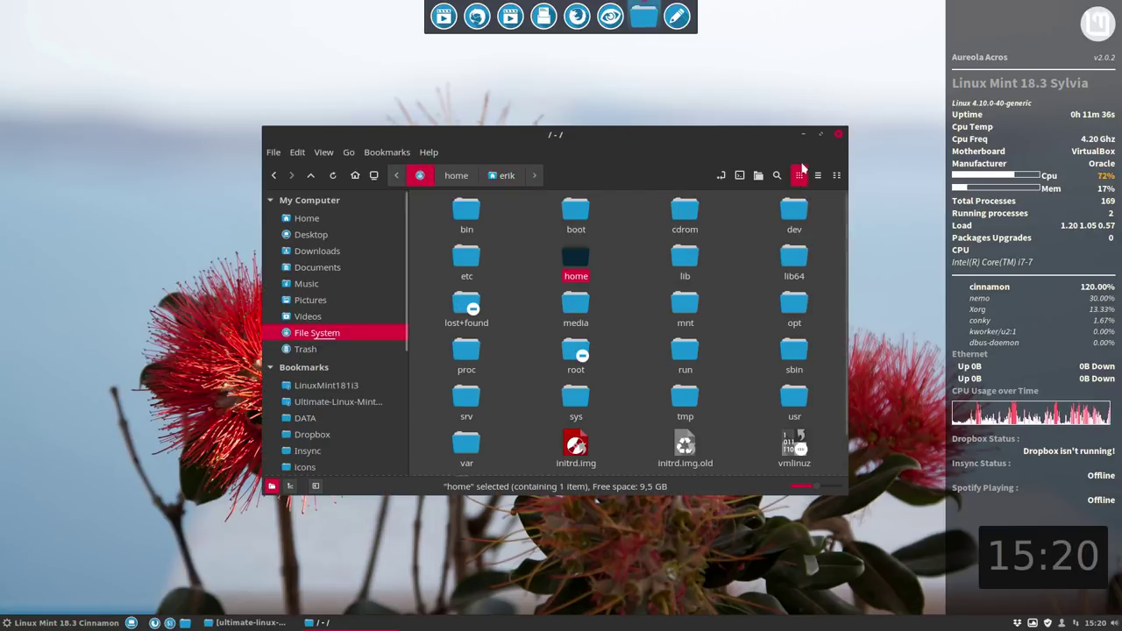
click(822, 135)
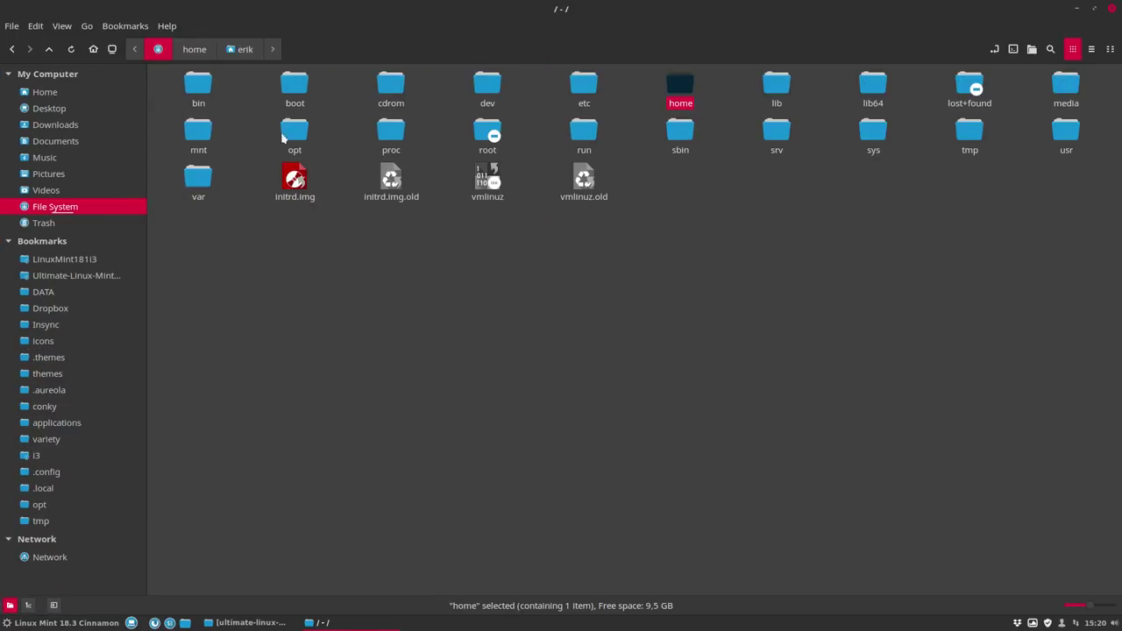
double_click(1066, 131)
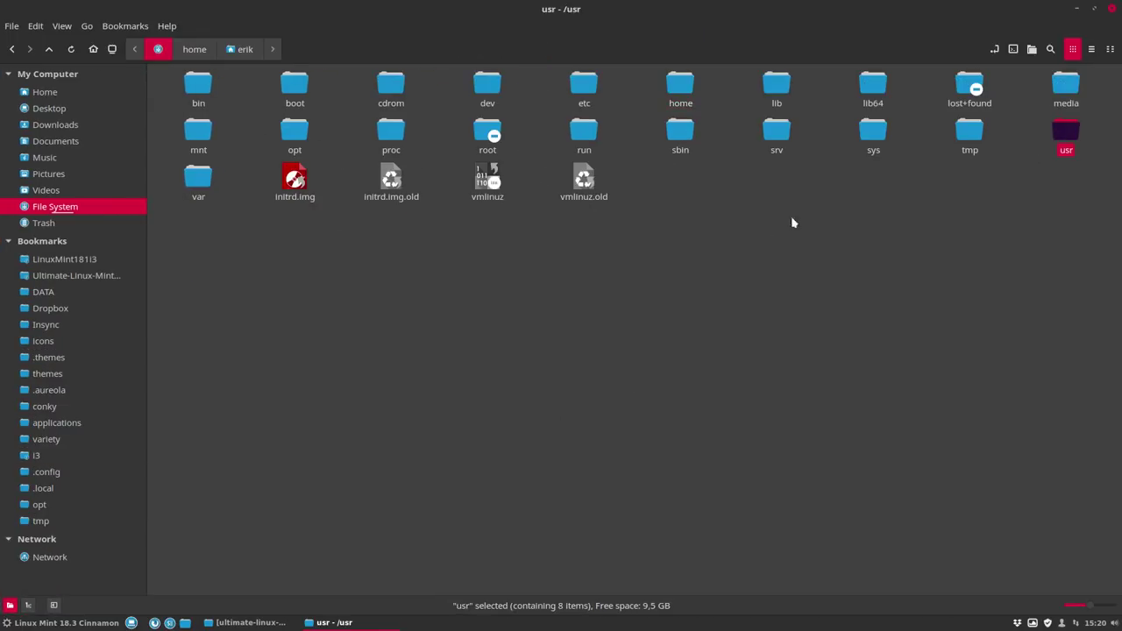
text(shar)
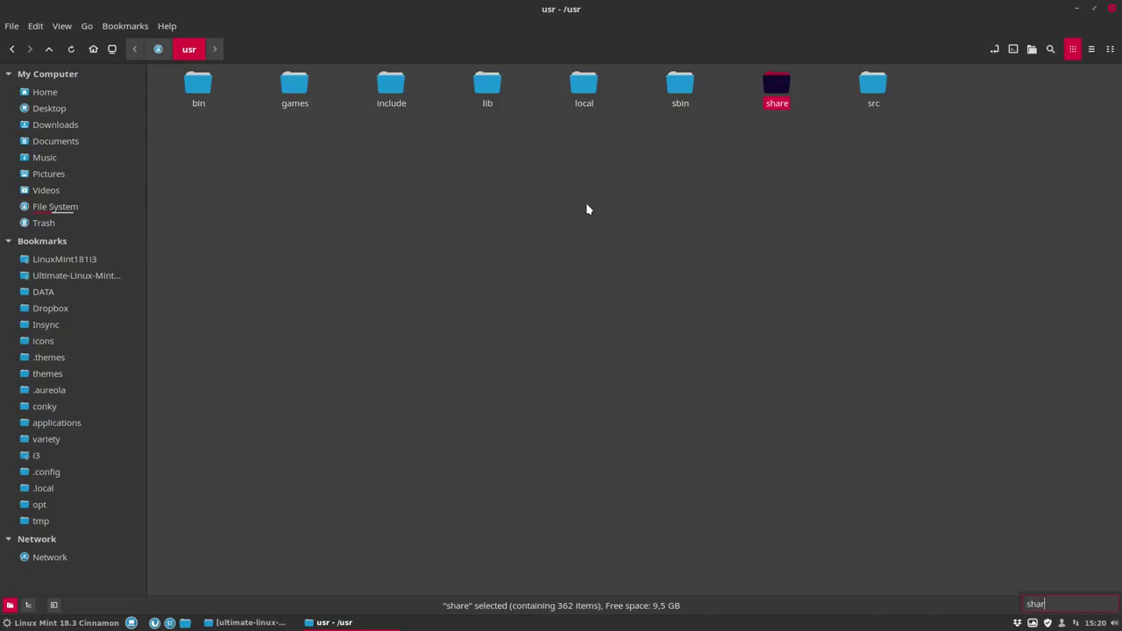
key(Return)
text(icons)
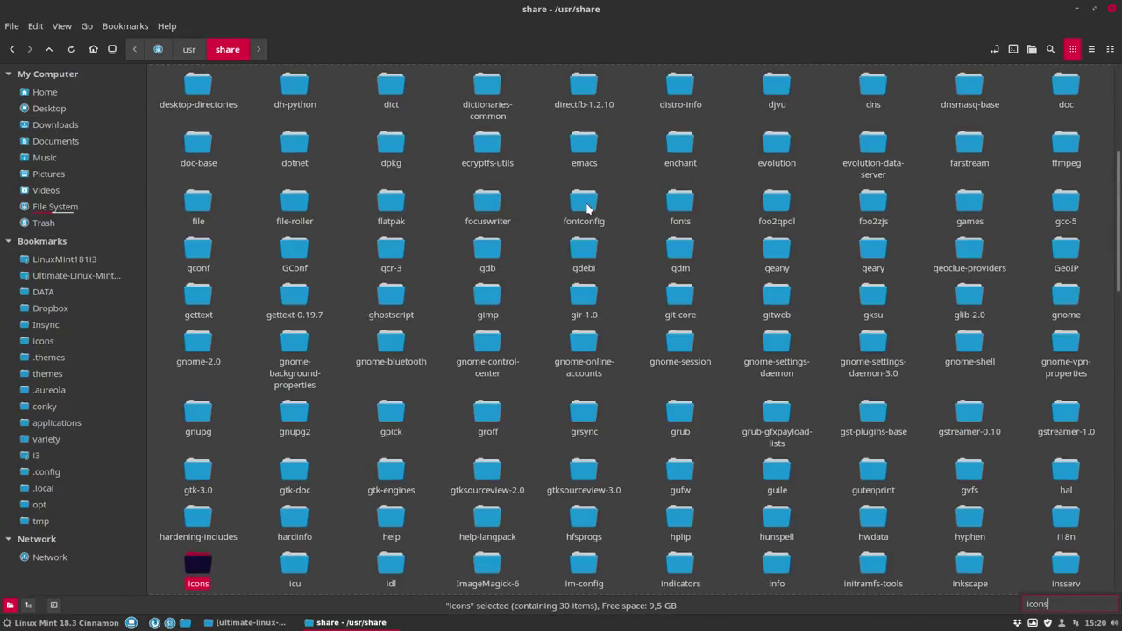
key(Return)
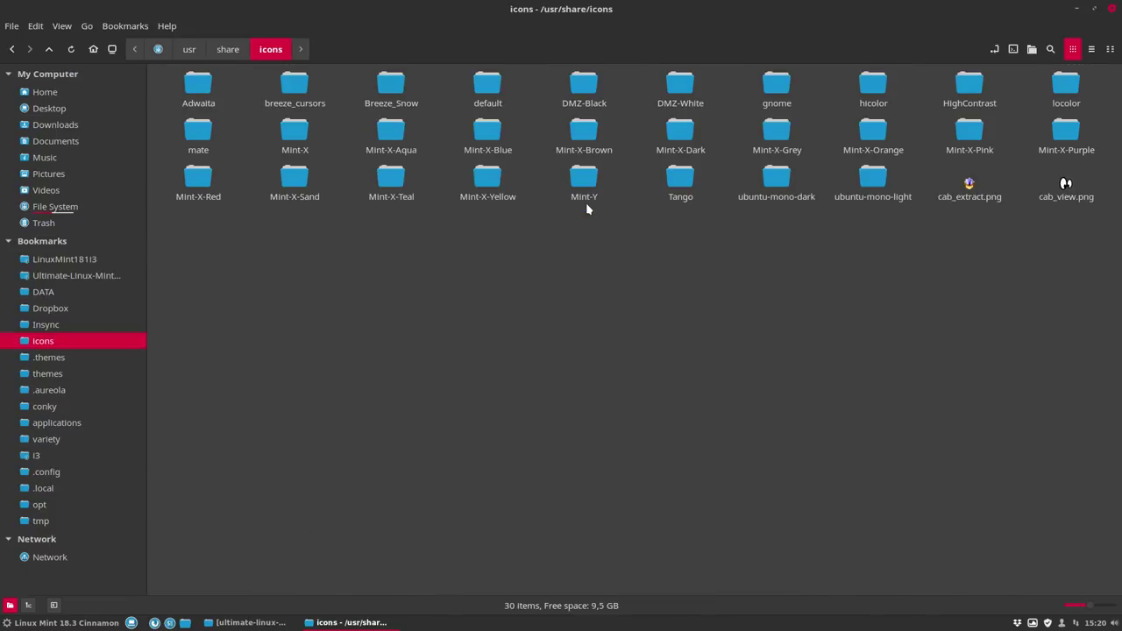
click(227, 50)
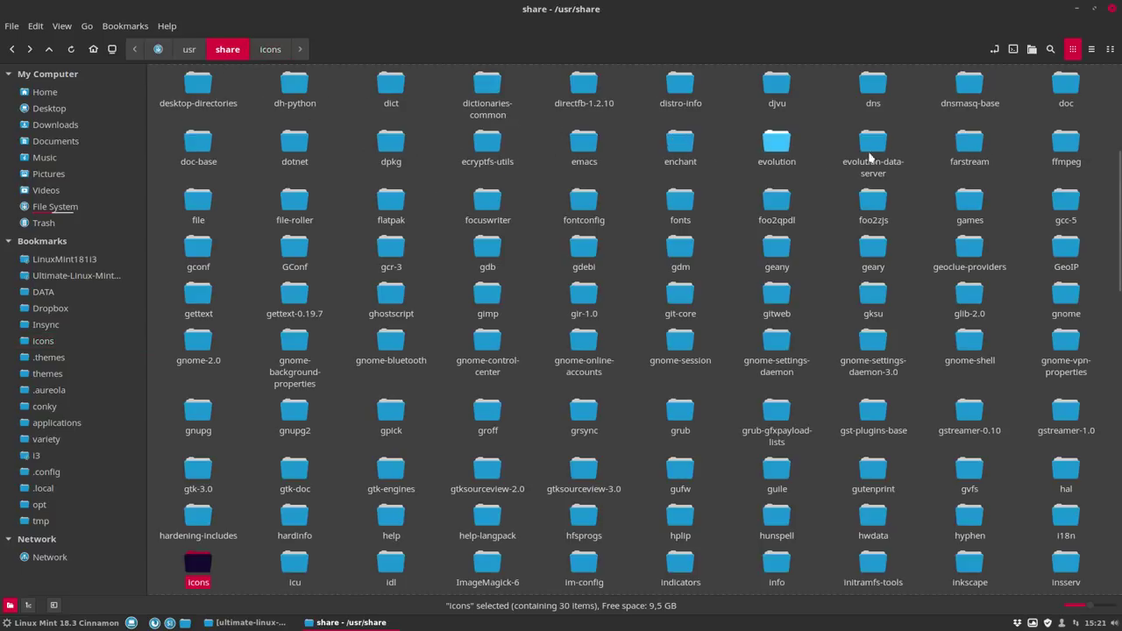
scroll(552, 161, up, 5)
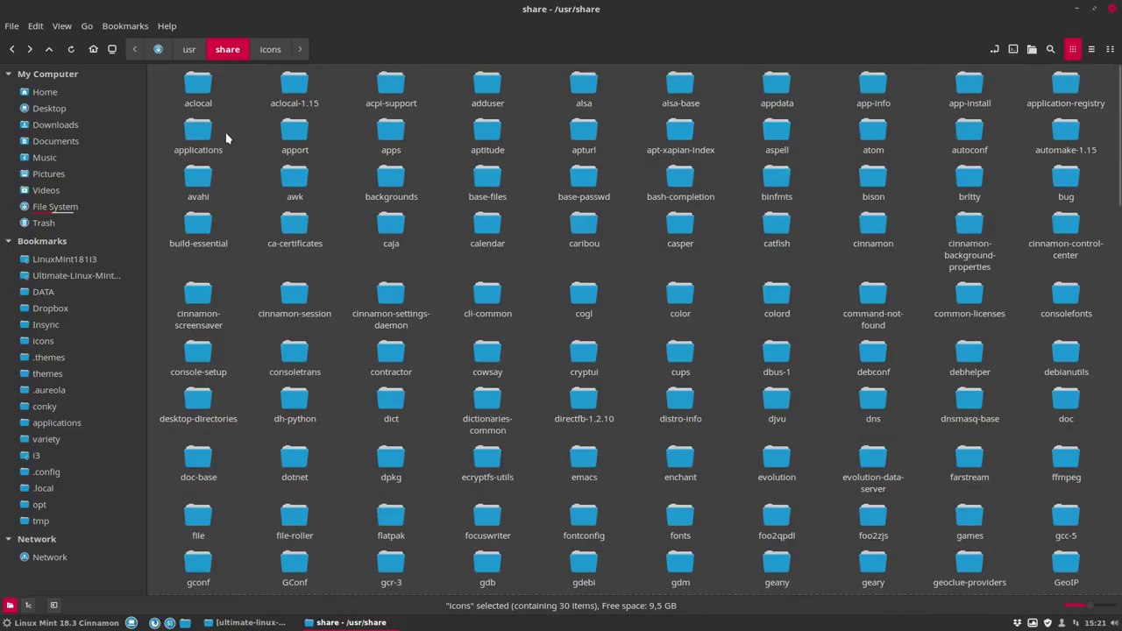
double_click(198, 132)
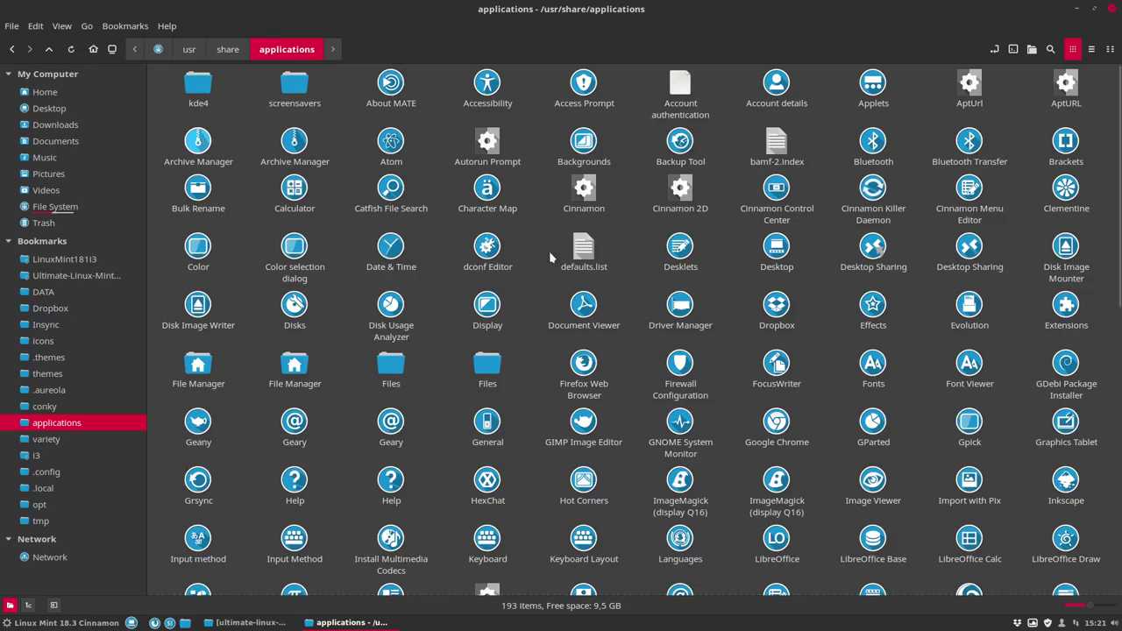
Launch the System Reports application from its launcher, then close its window.
scroll(198, 131, down, 10)
scroll(874, 412, down, 2)
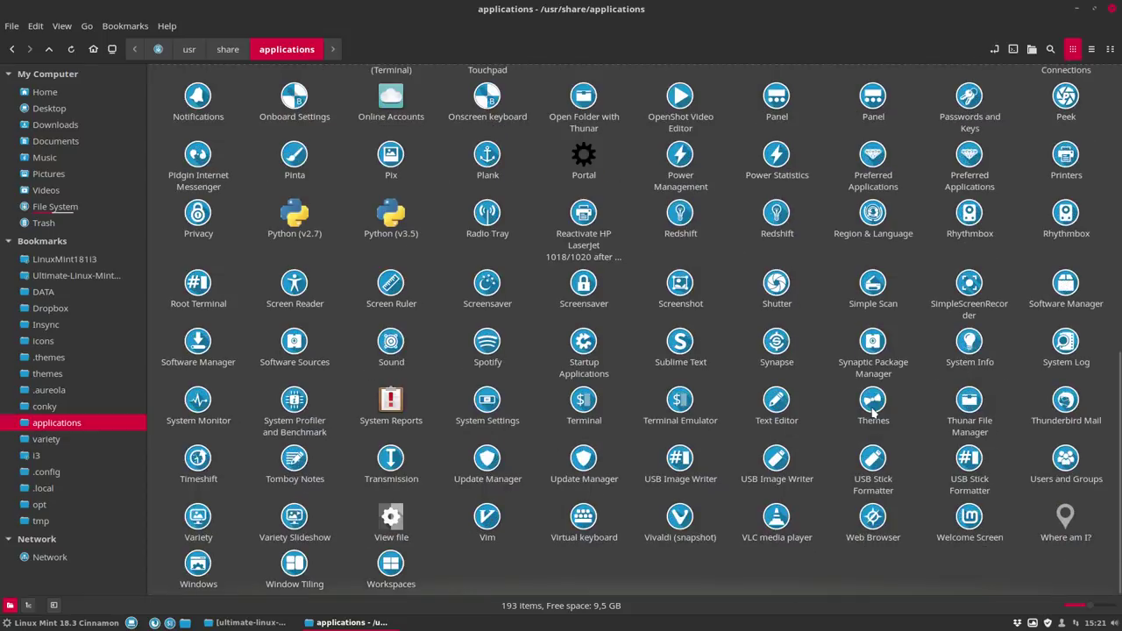
click(580, 164)
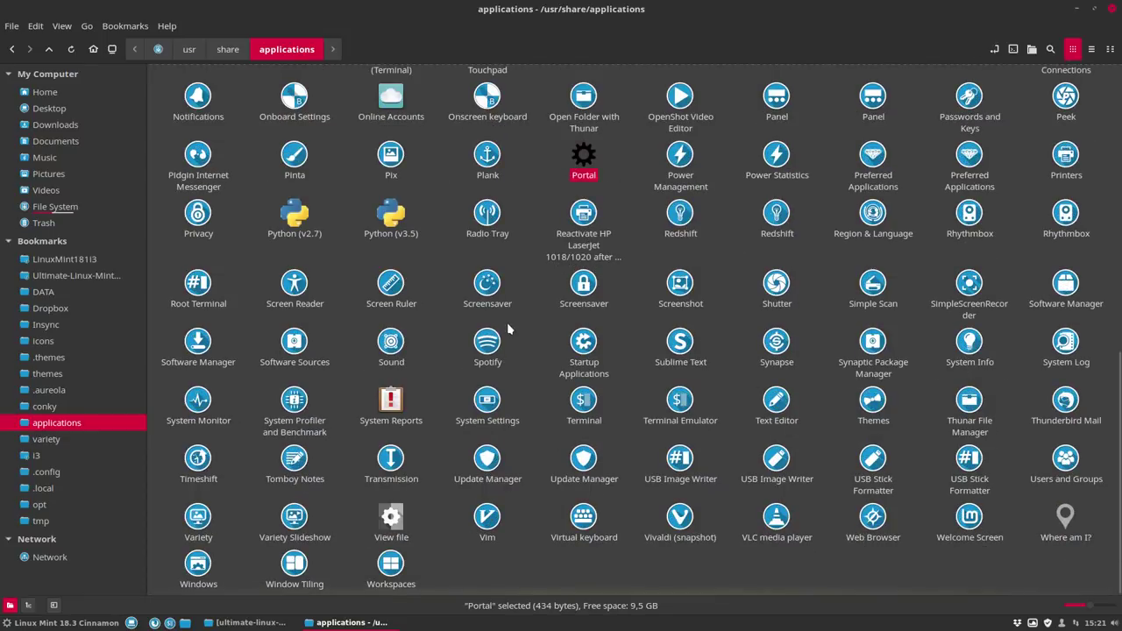
click(391, 401)
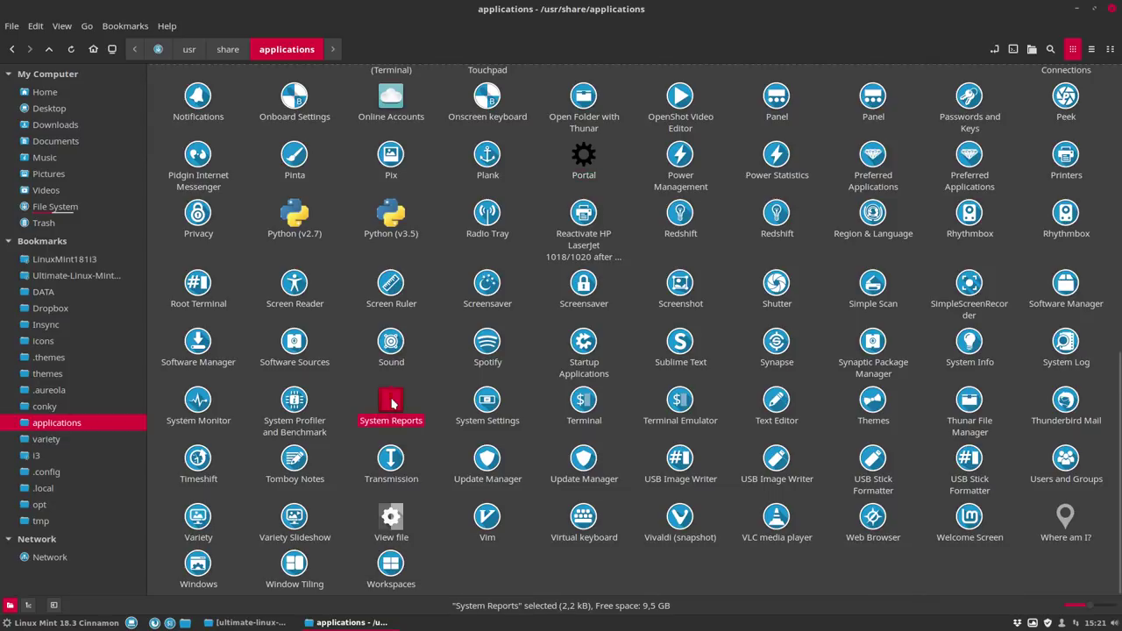
right_click(392, 402)
mouse_move(492, 219)
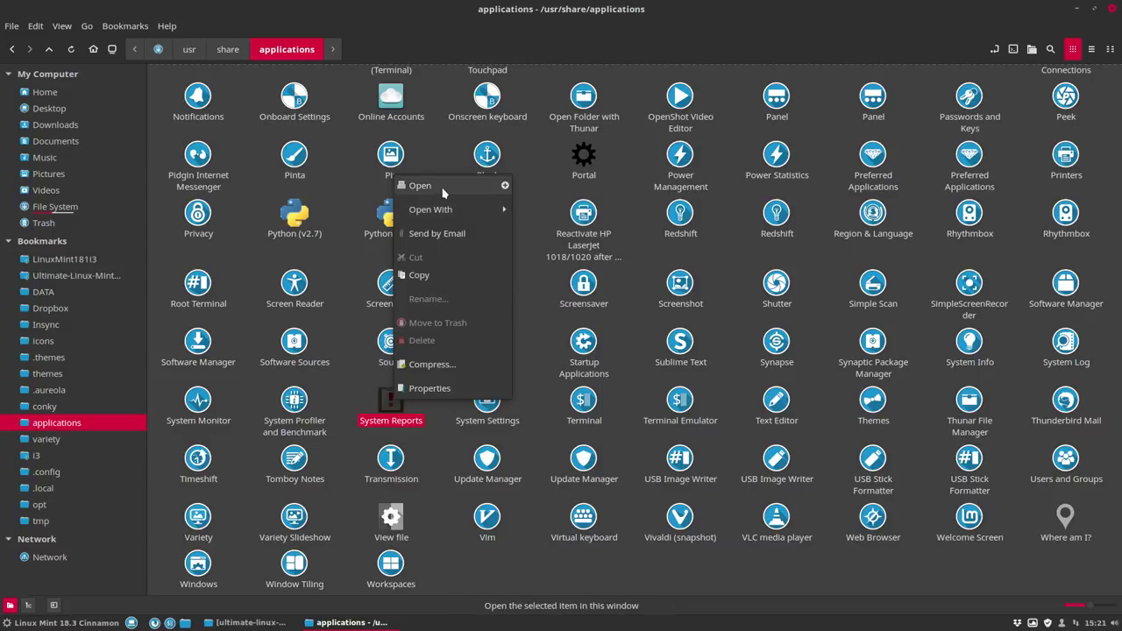
key(Escape)
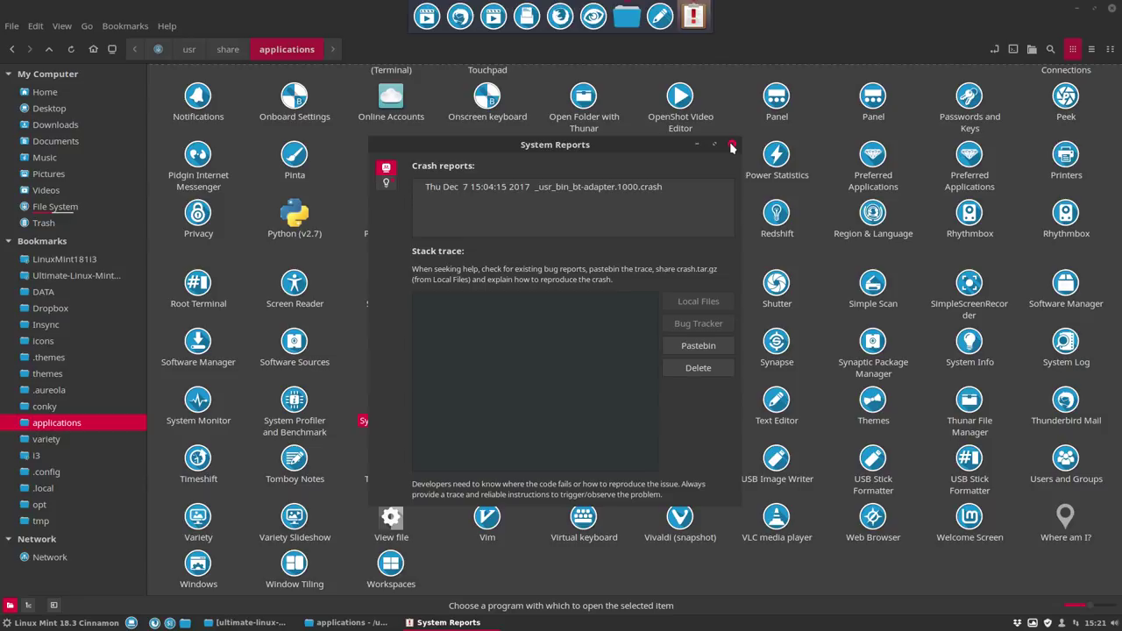
click(732, 148)
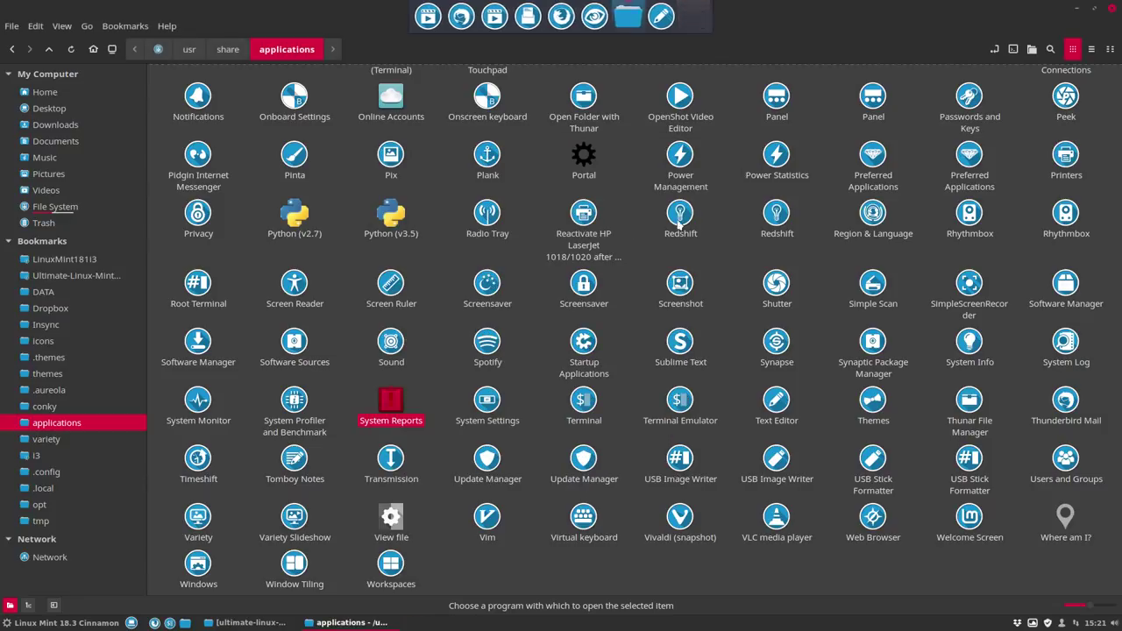
Choose Other Application for mintreport.desktop and pick Sublime Text in the chooser.
right_click(394, 403)
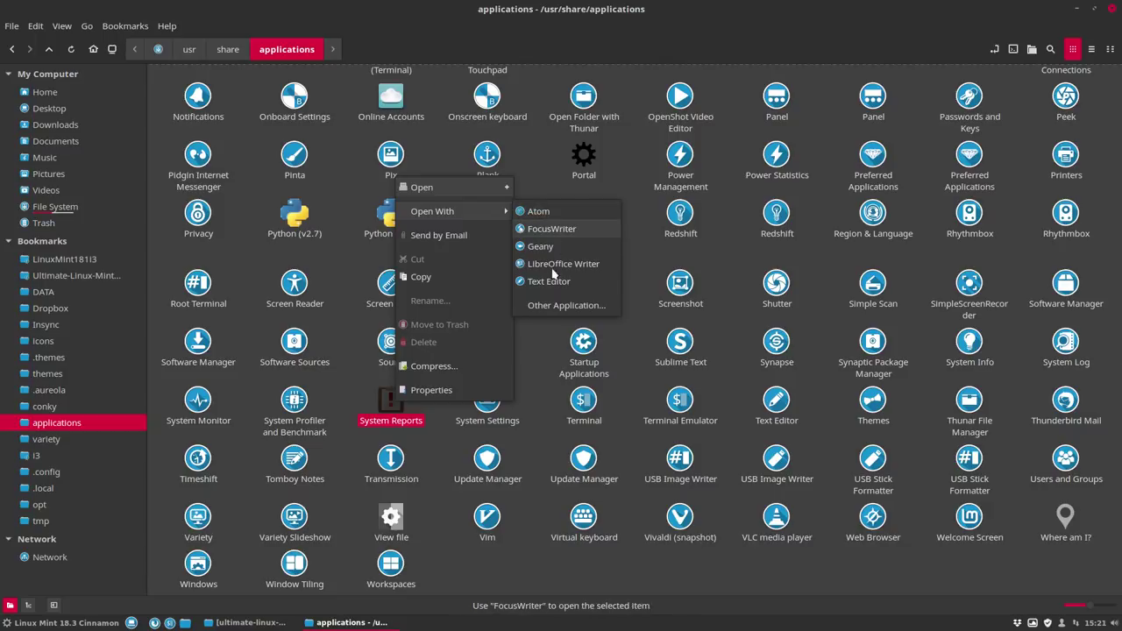
click(584, 316)
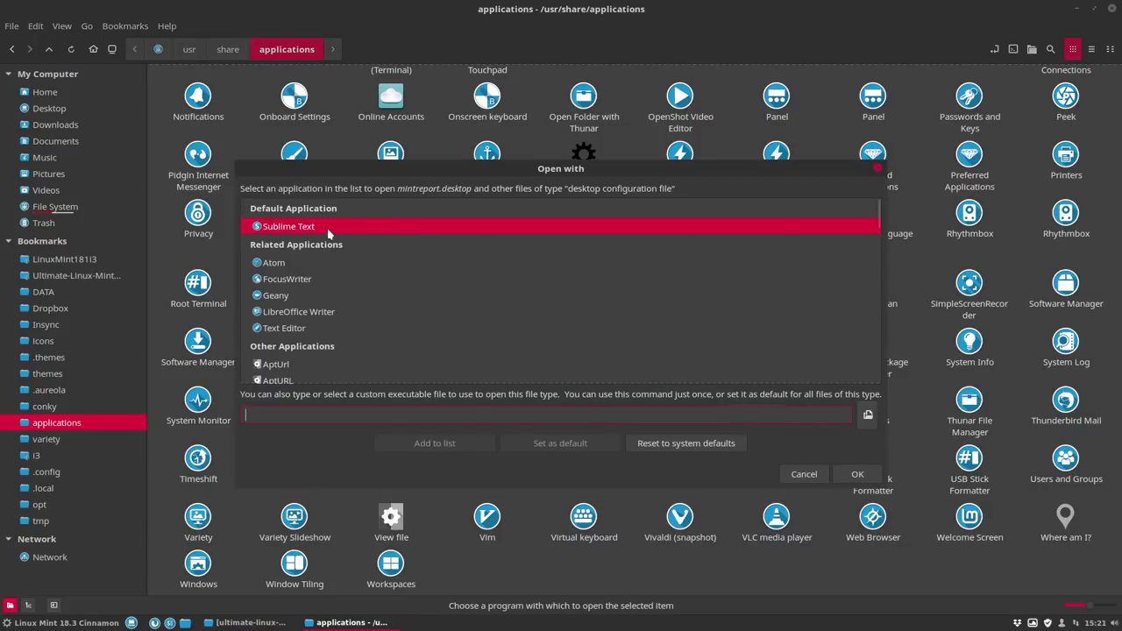
click(329, 230)
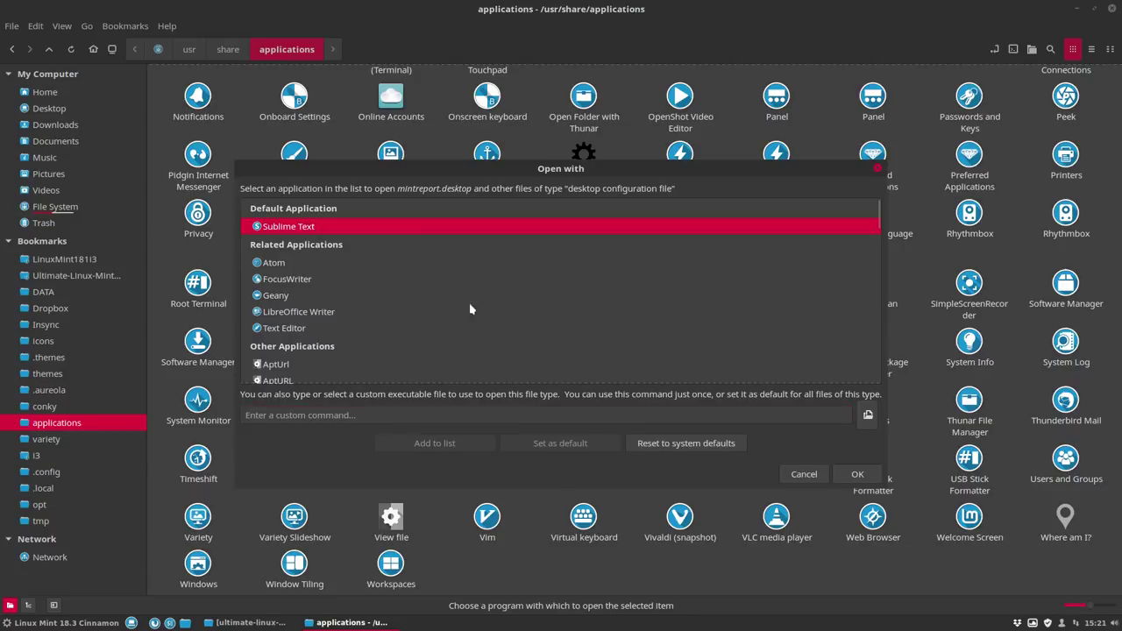
Open mintreport.desktop in maximized Sublime Text with the Adaptive theme and a larger font.
click(855, 476)
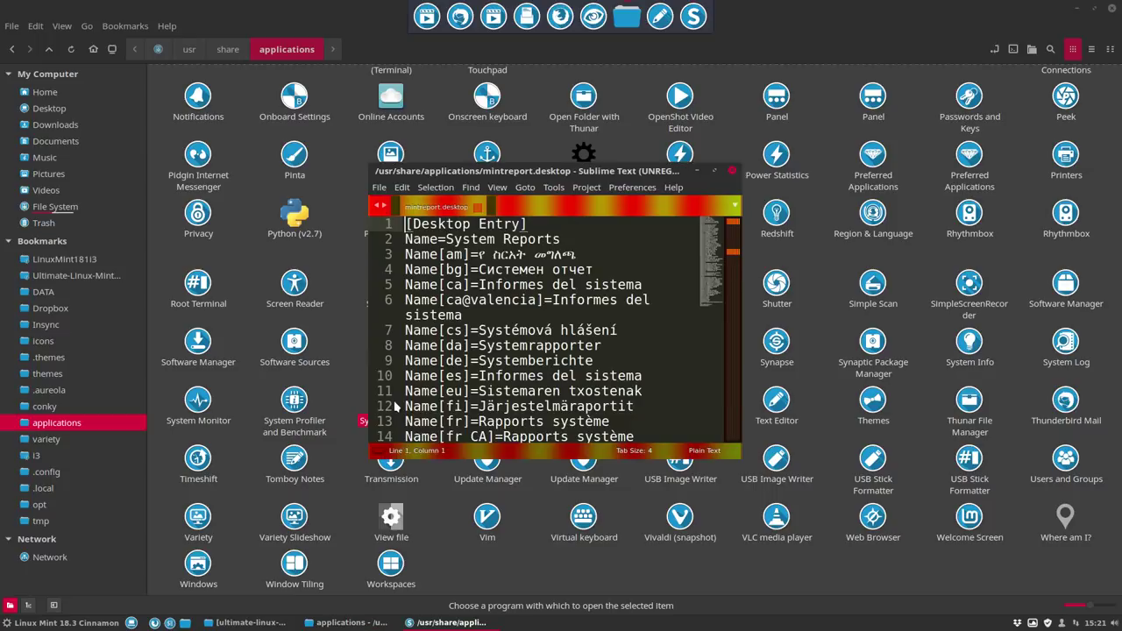
right_click(395, 406)
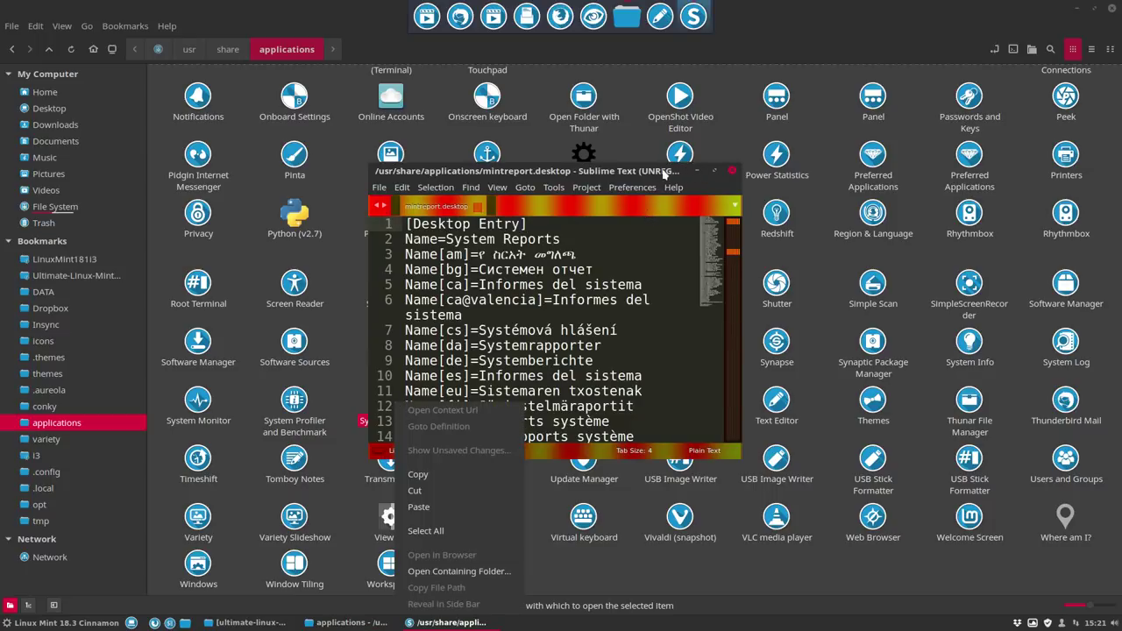
click(663, 175)
click(714, 171)
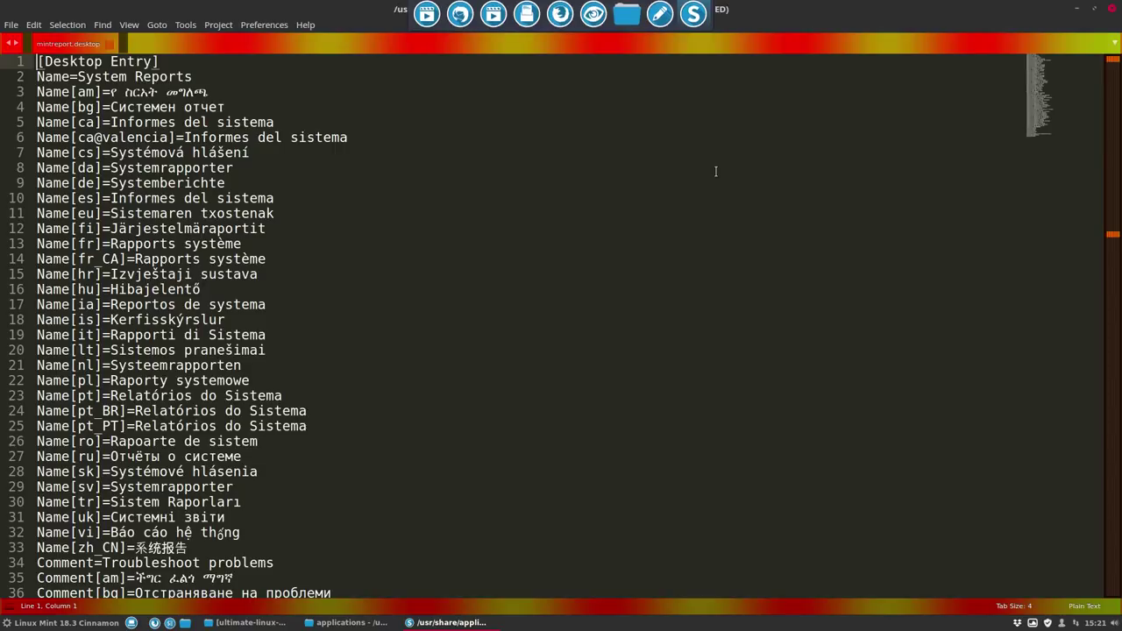
click(259, 26)
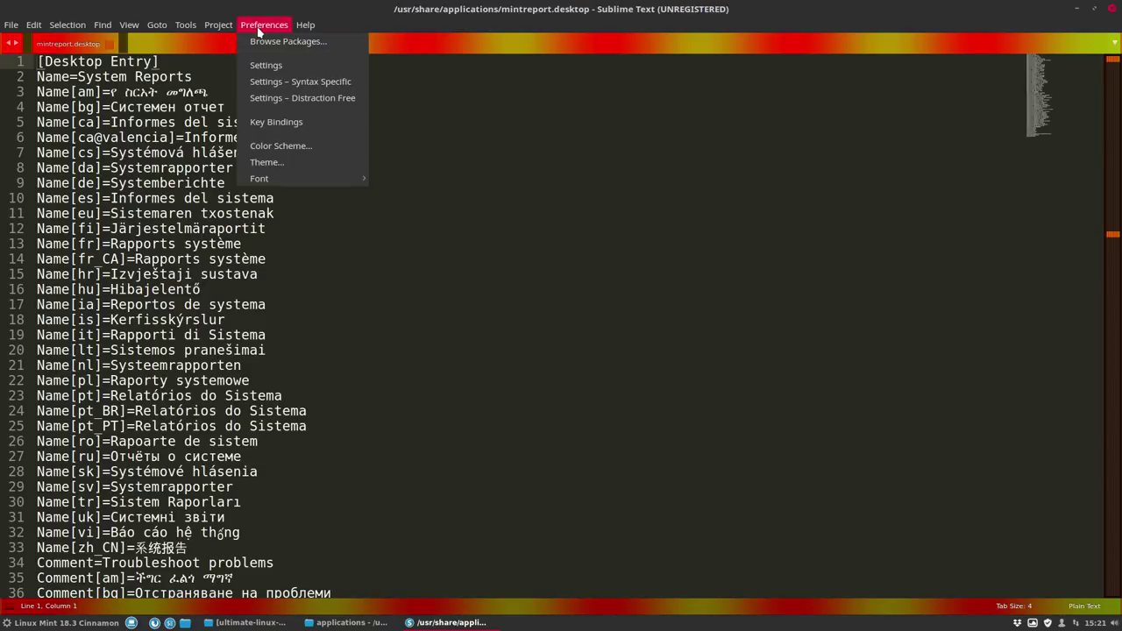
click(285, 162)
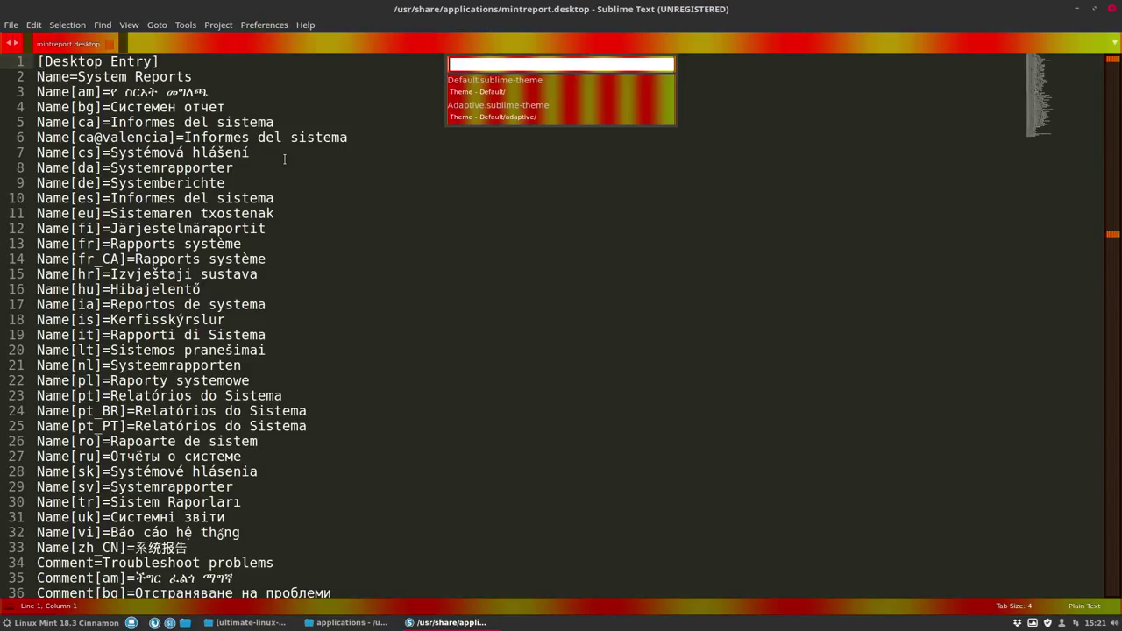
click(495, 113)
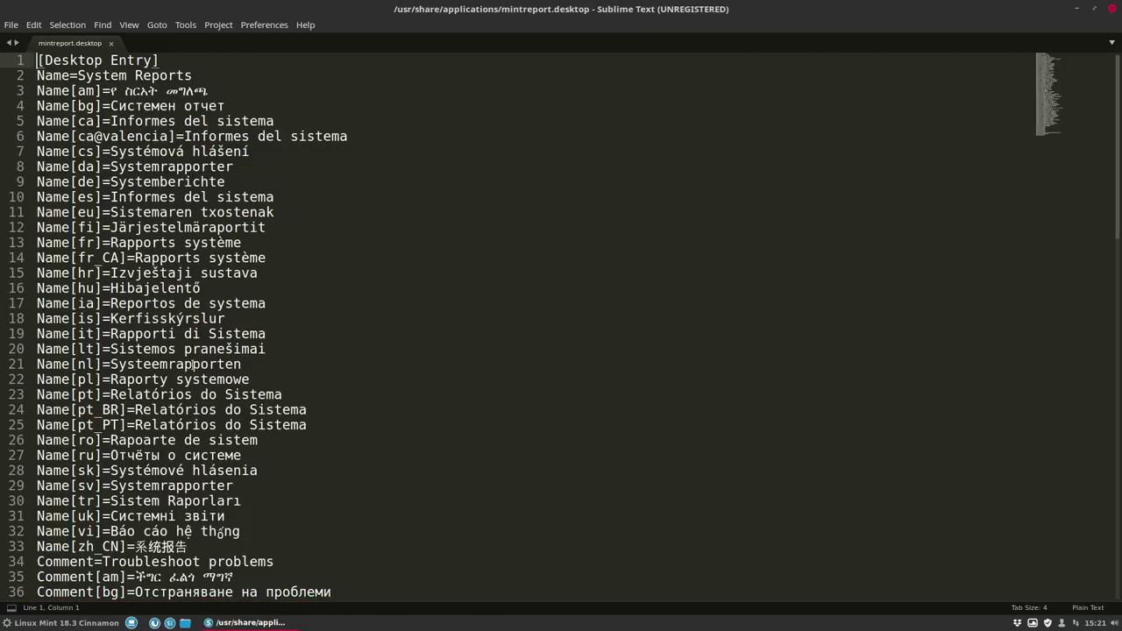
key(ctrl+equal)
key(ctrl+equal)
Highlight mintreport on the Icon line, then deselect it and close Sublime Text.
scroll(235, 383, down, 15)
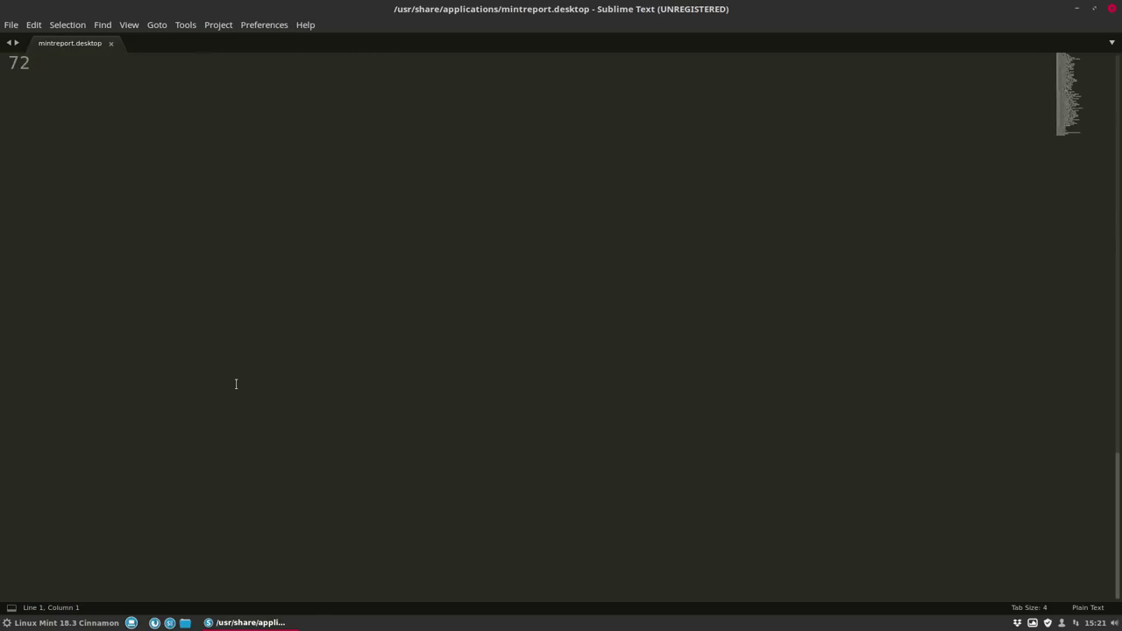
scroll(235, 383, up, 6)
scroll(235, 383, up, 4)
scroll(235, 384, down, 6)
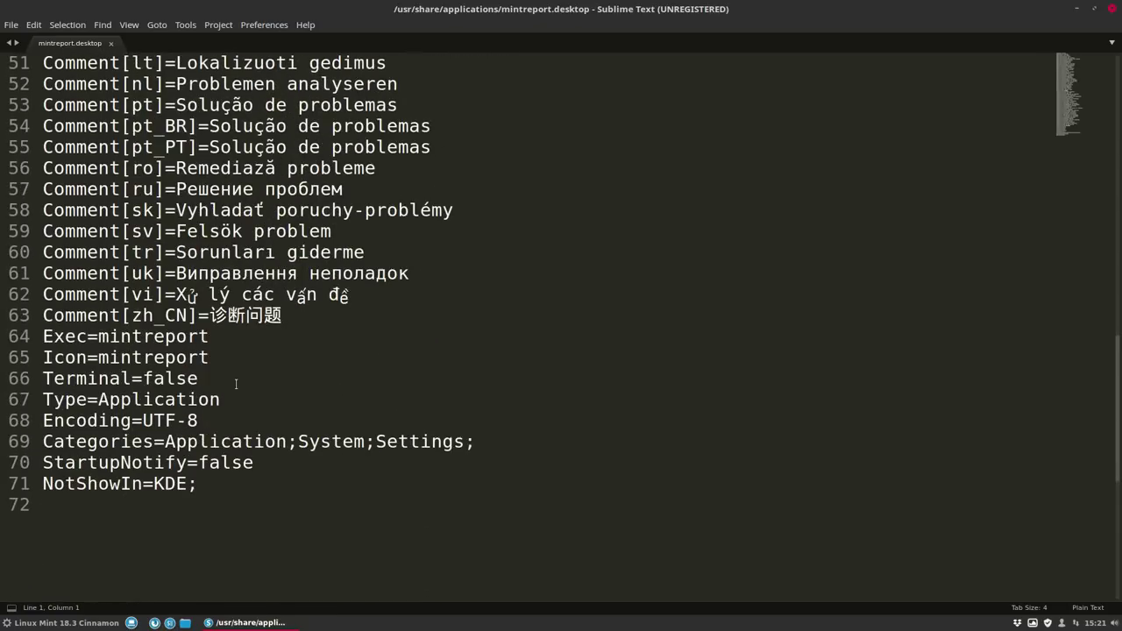
drag(103, 356, 210, 354)
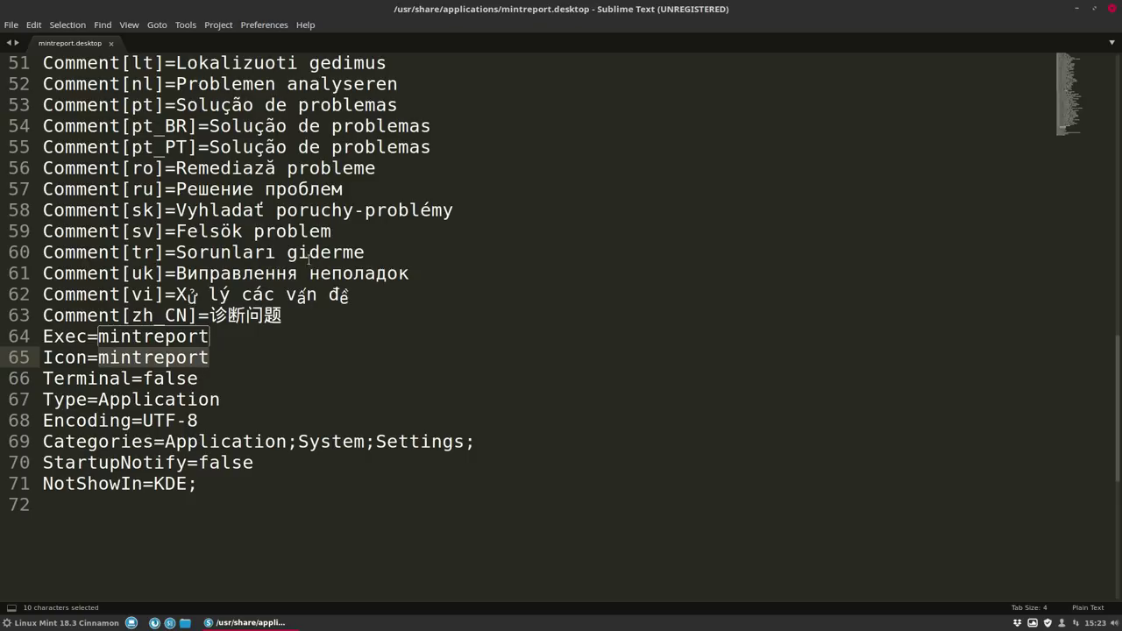
click(308, 254)
click(1112, 9)
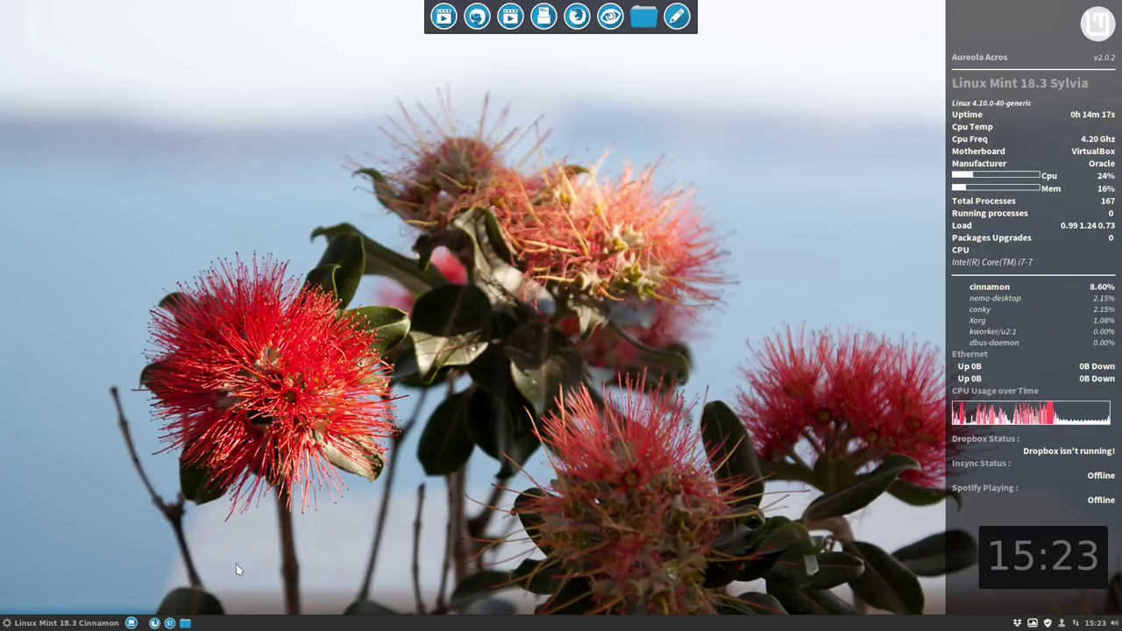
Open a new Nemo window and navigate from File System into /usr.
key(super+e)
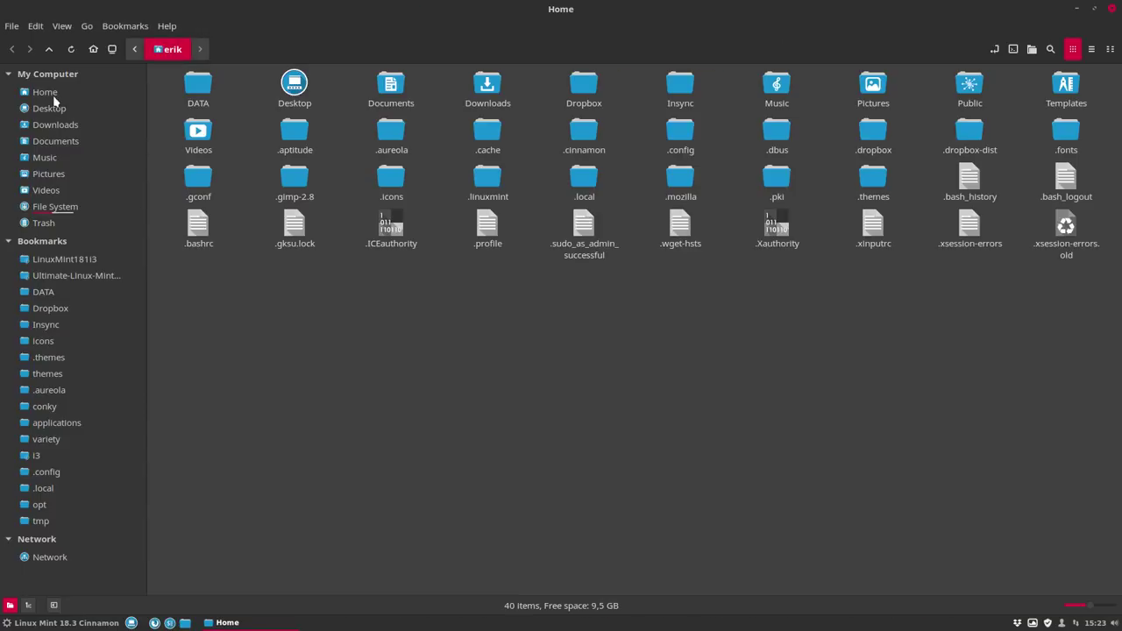
click(49, 209)
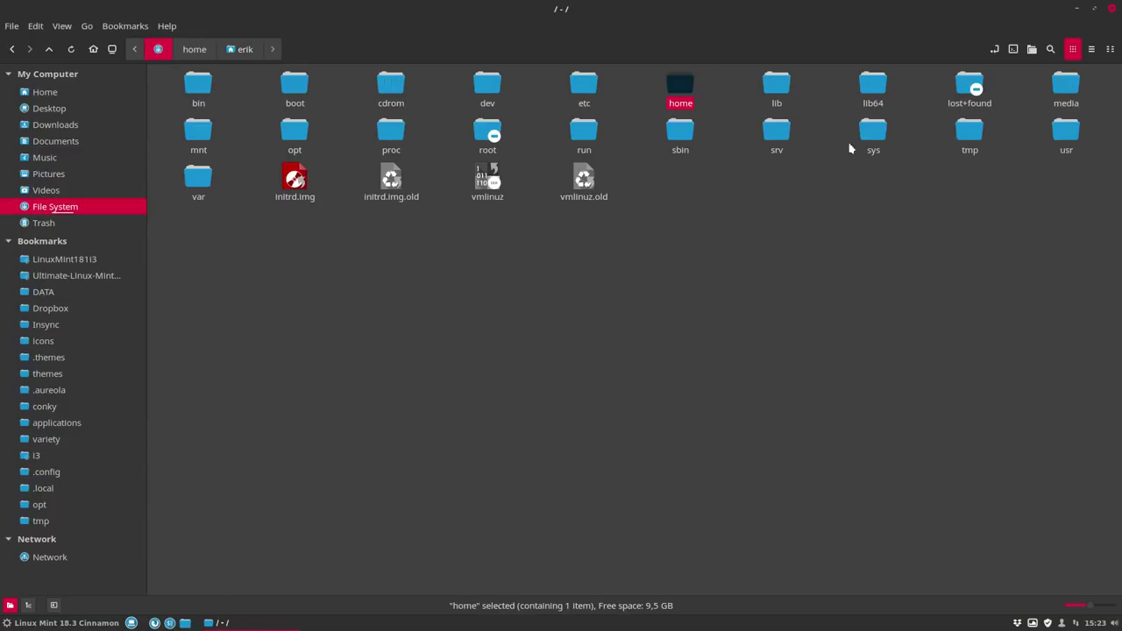
double_click(1067, 131)
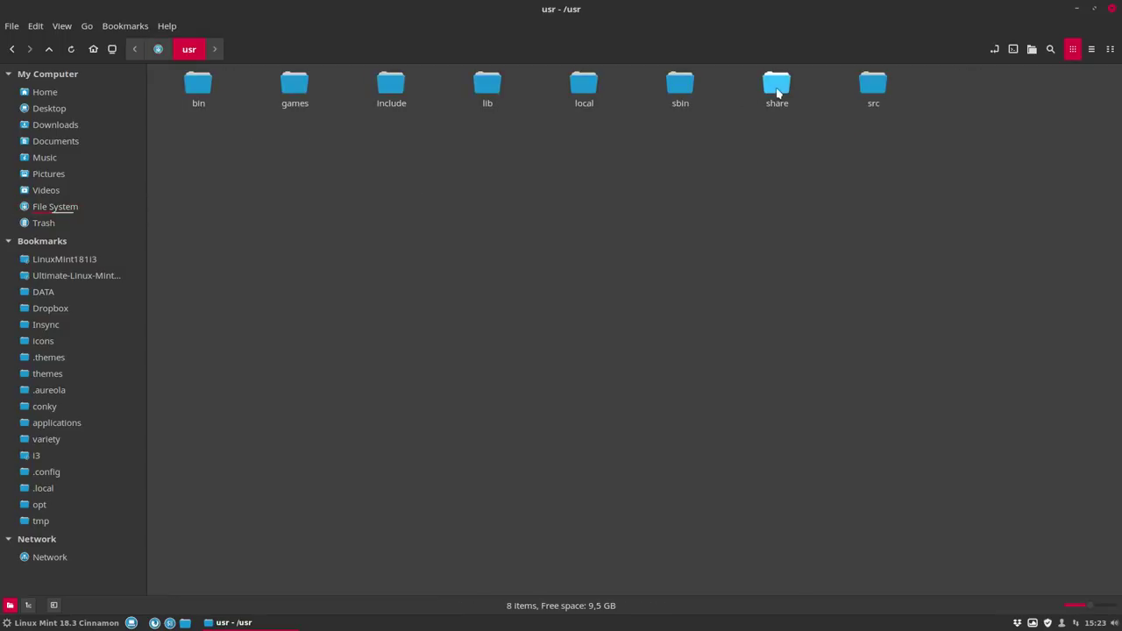
Go into share > applications and open the Portal launcher file in Text Editor.
double_click(777, 88)
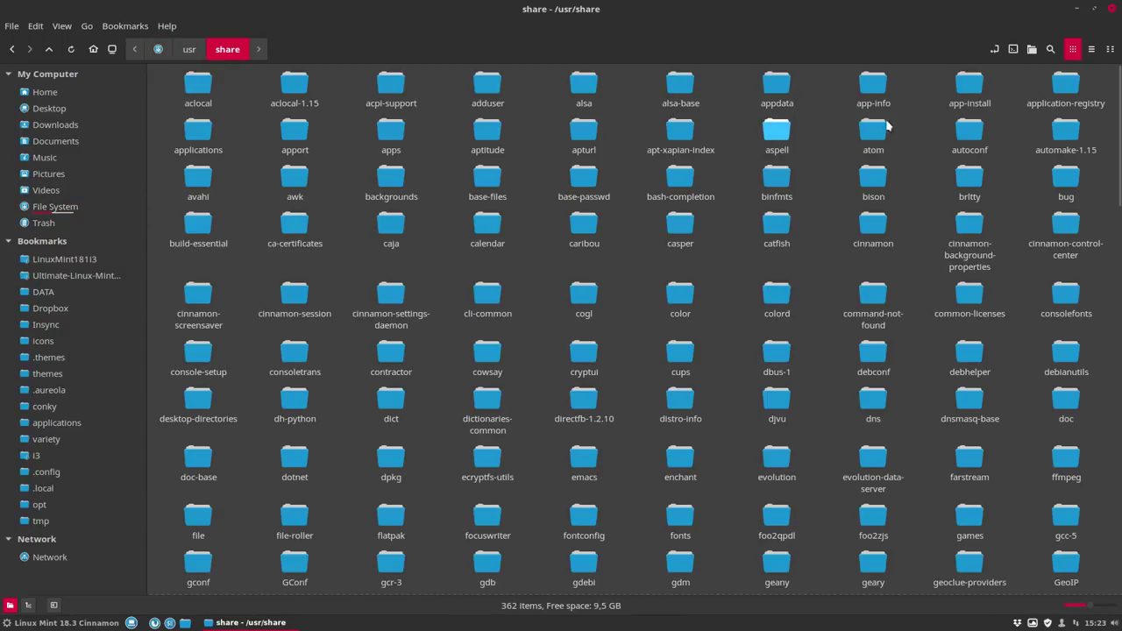
click(208, 140)
double_click(207, 136)
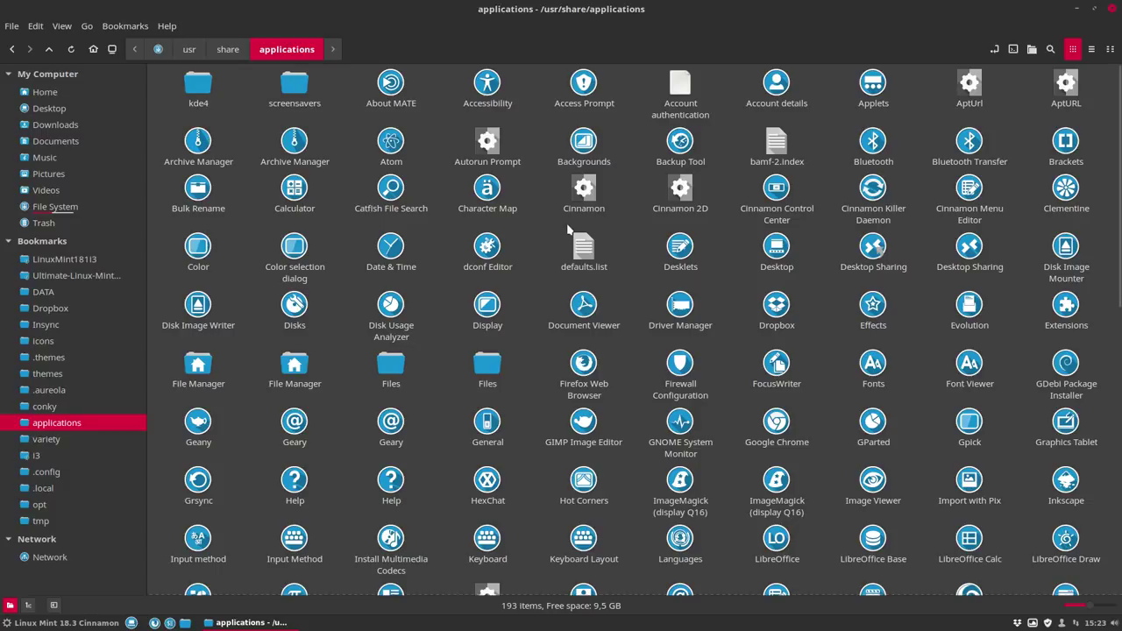
scroll(574, 259, down, 5)
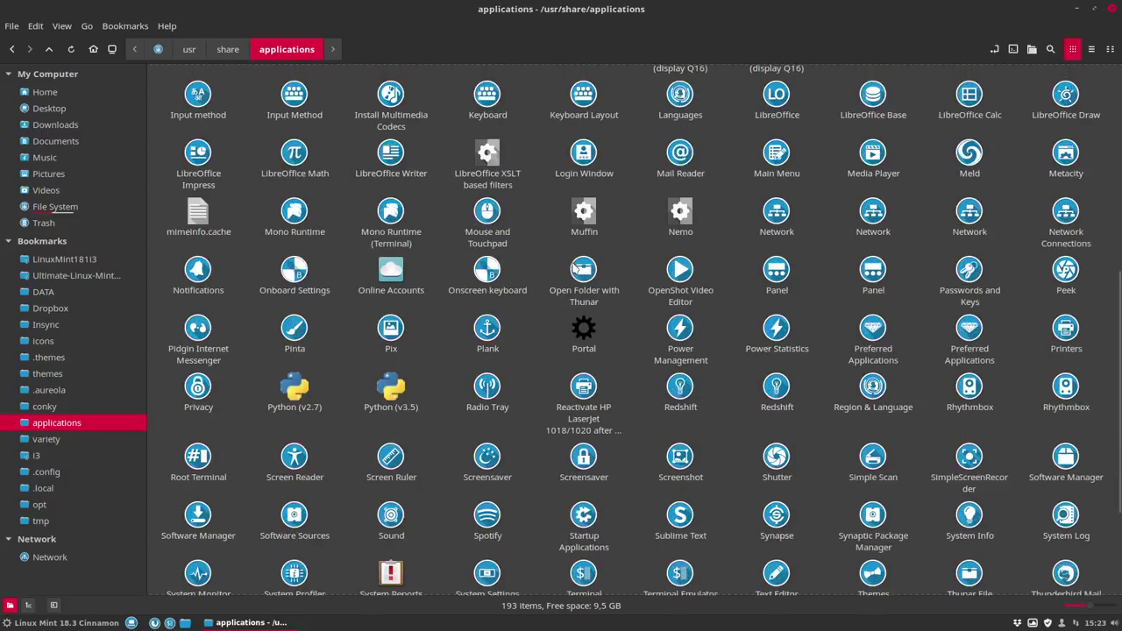
click(580, 337)
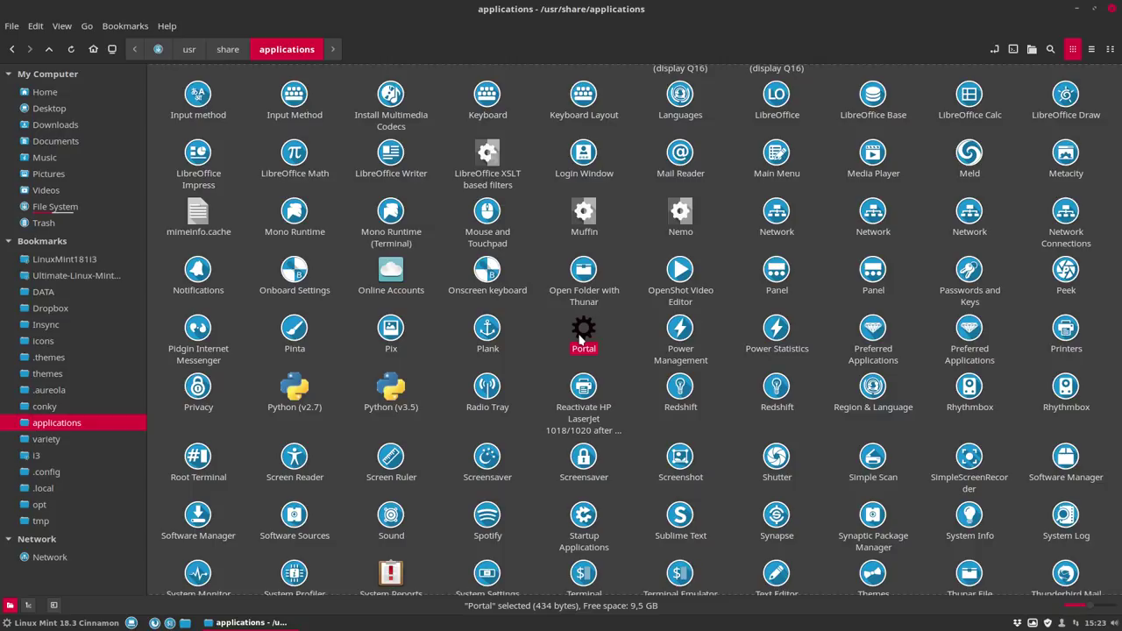
right_click(580, 338)
mouse_move(618, 370)
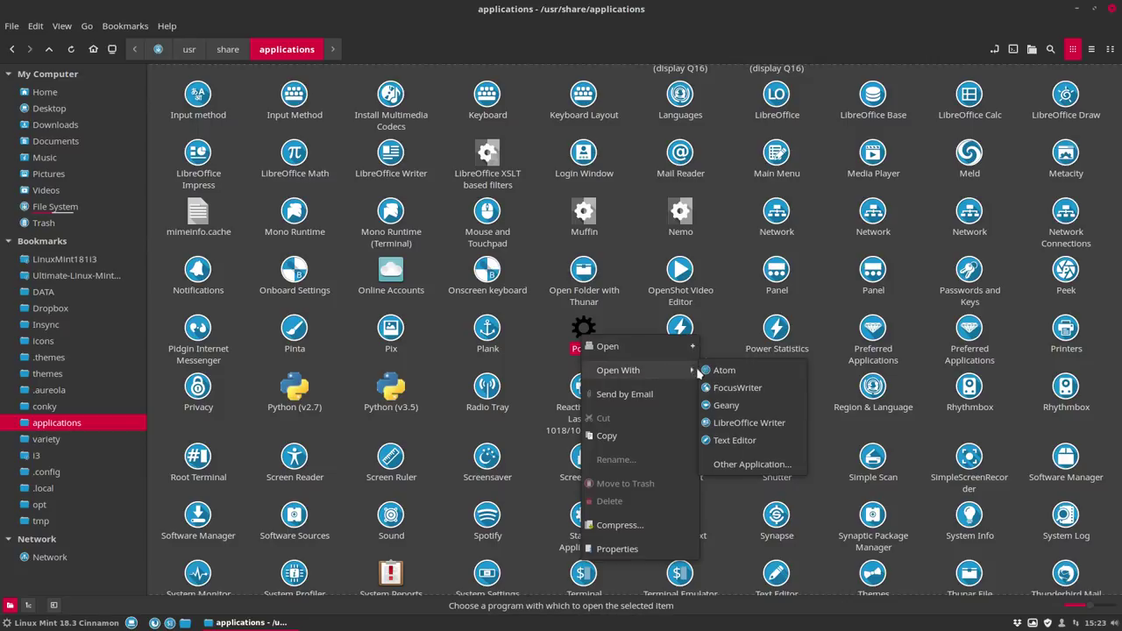
click(730, 440)
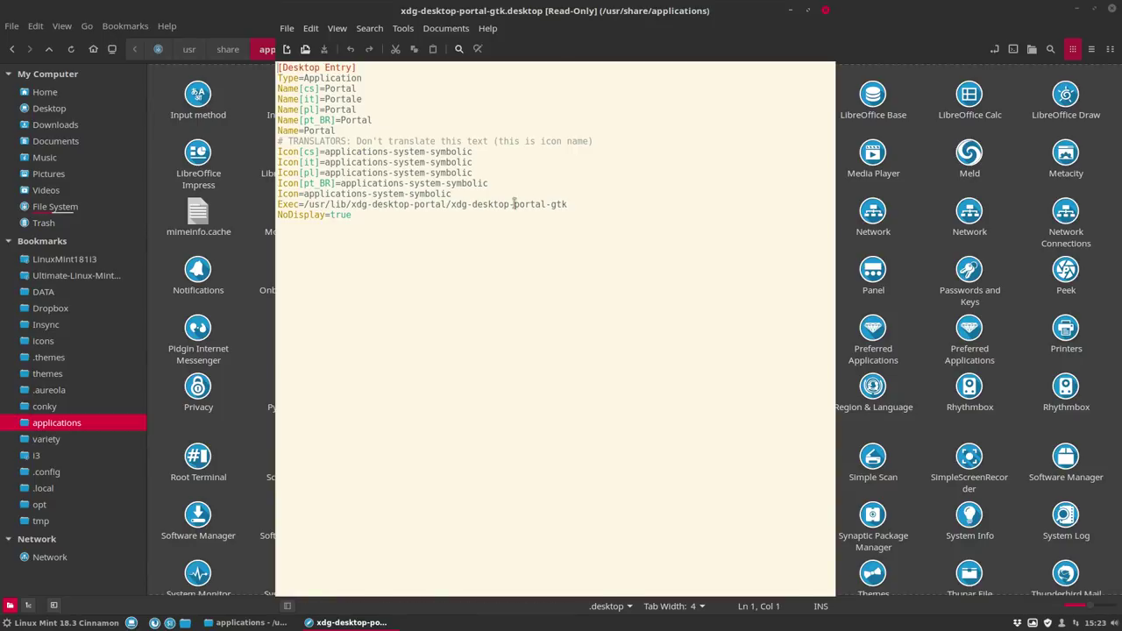
Search the application menu for 'portlal', abandon it, and close the xdg-desktop-portal-gtk.desktop file.
click(578, 205)
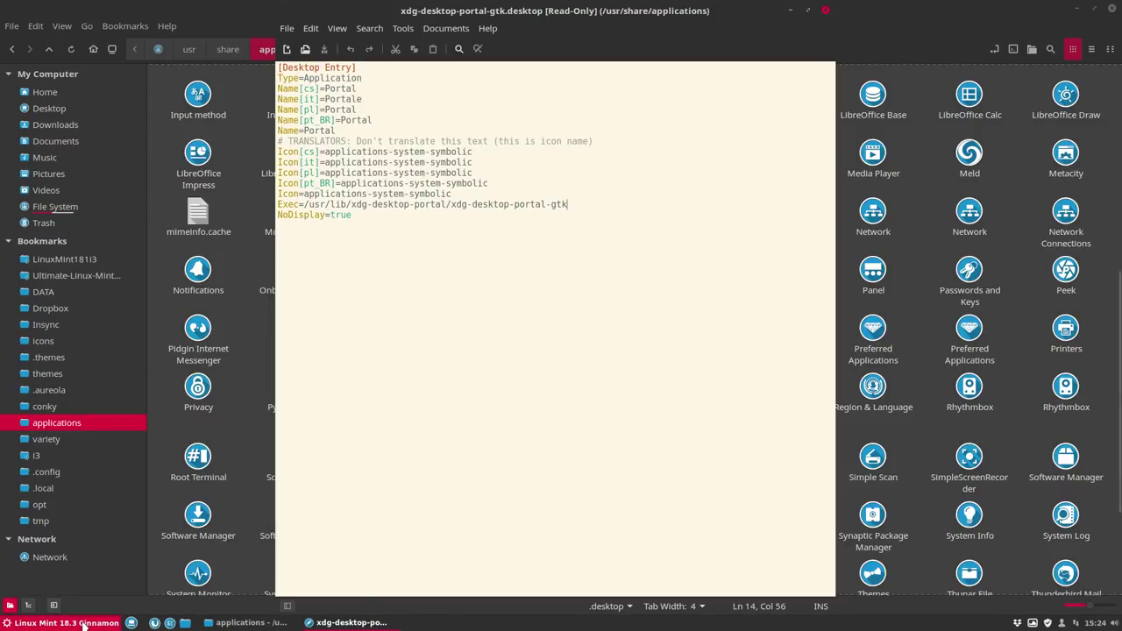
click(84, 624)
text(portl)
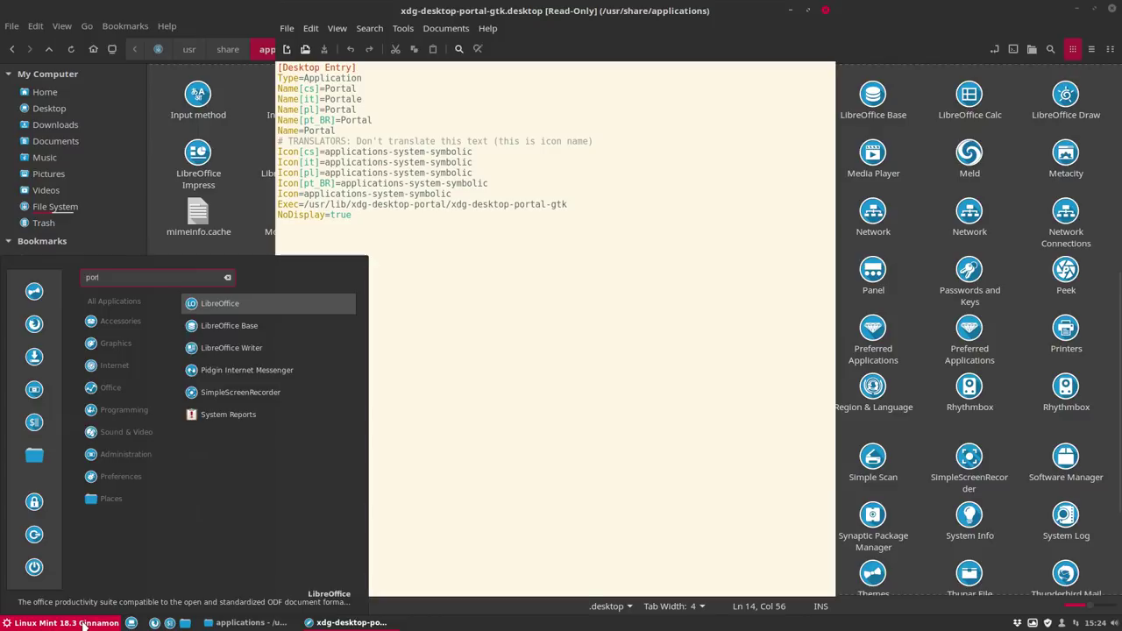
key(BackSpace)
text(al)
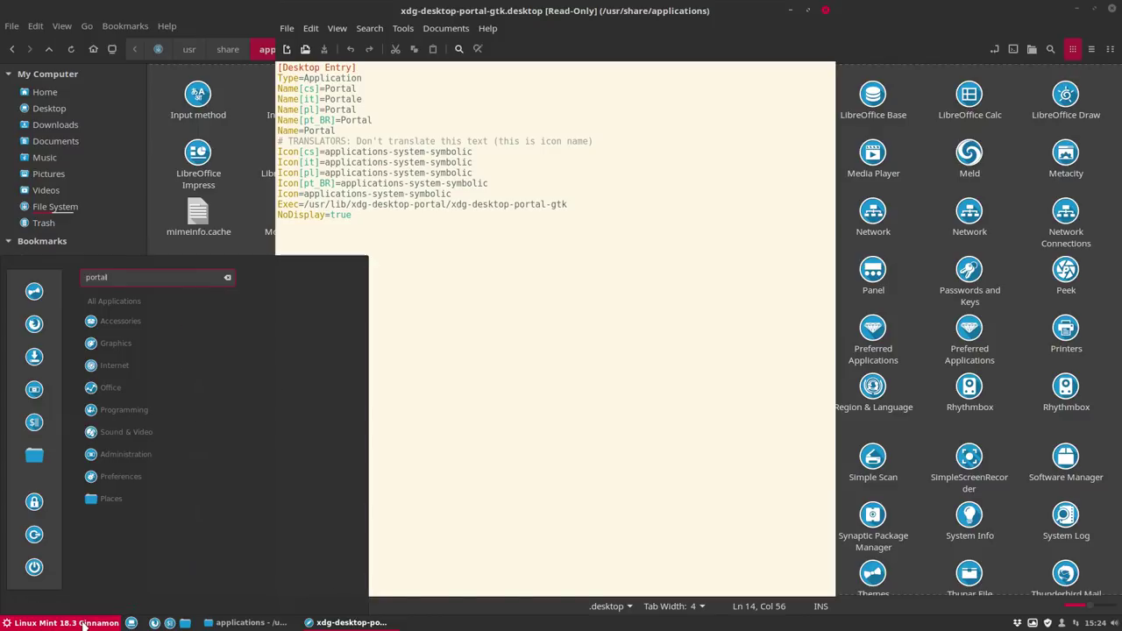
key(BackSpace)
key(BackSpace)
key(BackSpace)
key(BackSpace)
key(BackSpace)
key(BackSpace)
text(xfgg)
key(BackSpace)
key(BackSpace)
key(BackSpace)
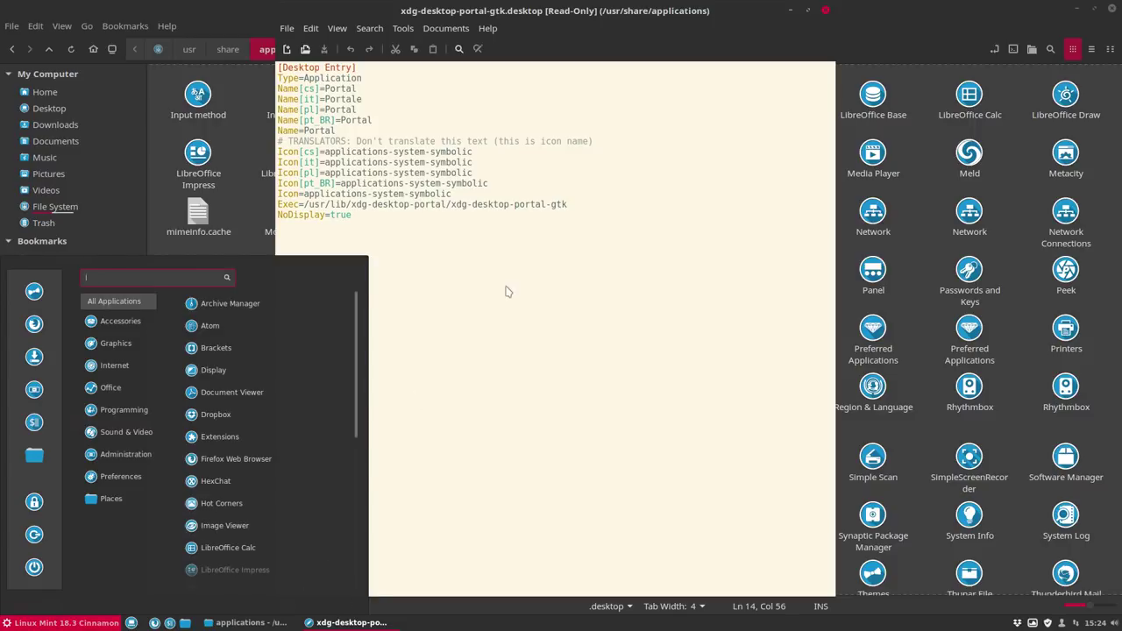
click(507, 288)
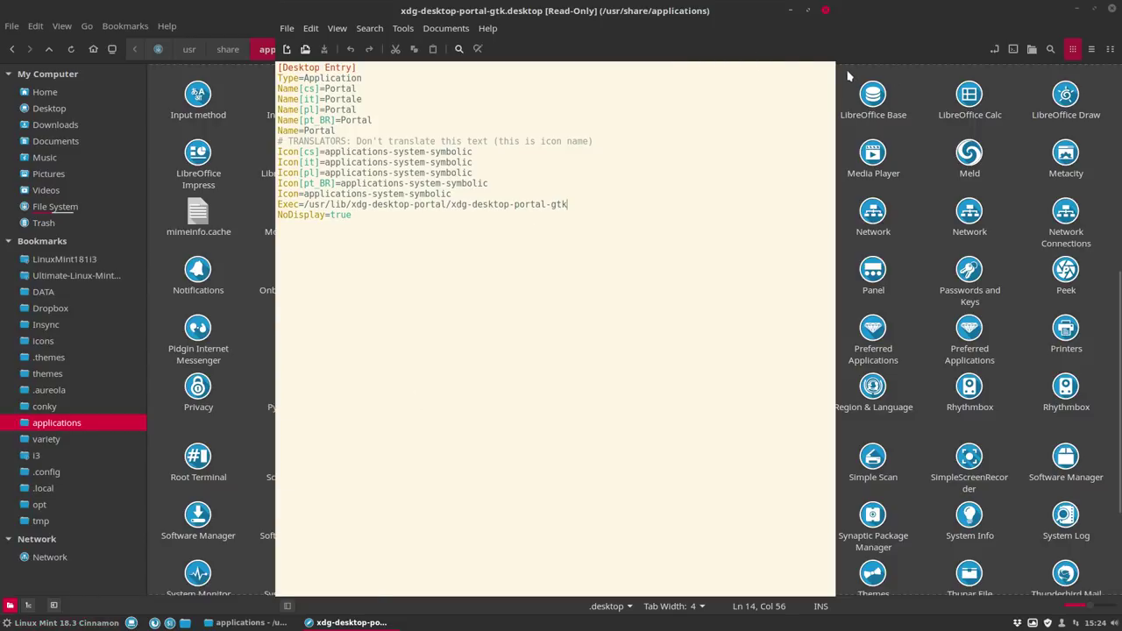
click(825, 10)
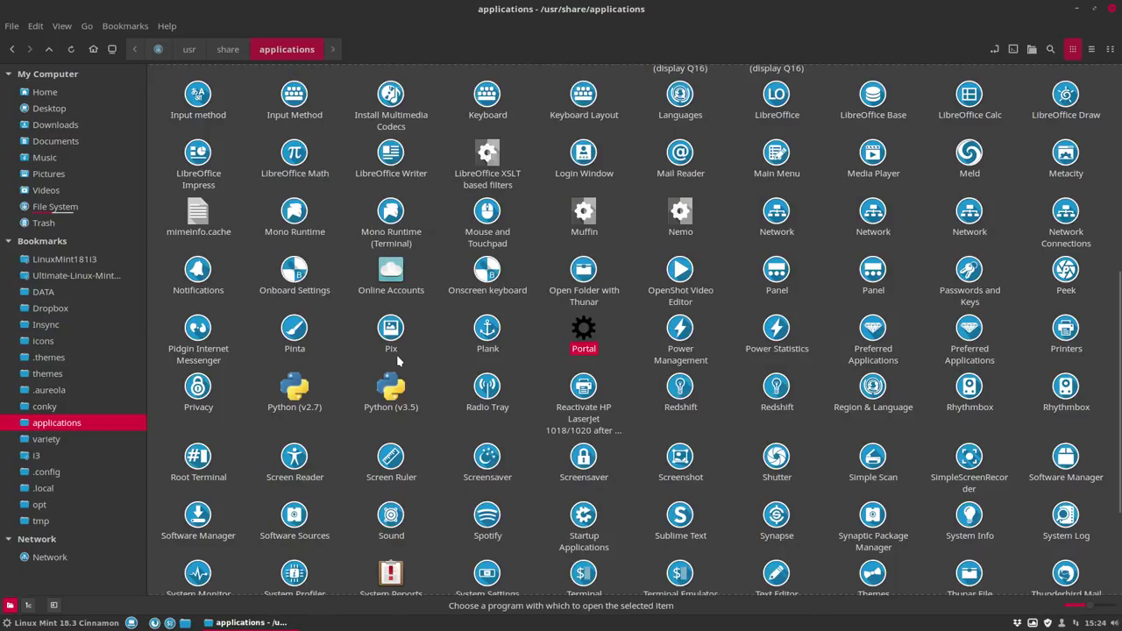
Set Atom as the default application for Python (v3.5)'s desktop file via Other Application.
click(392, 395)
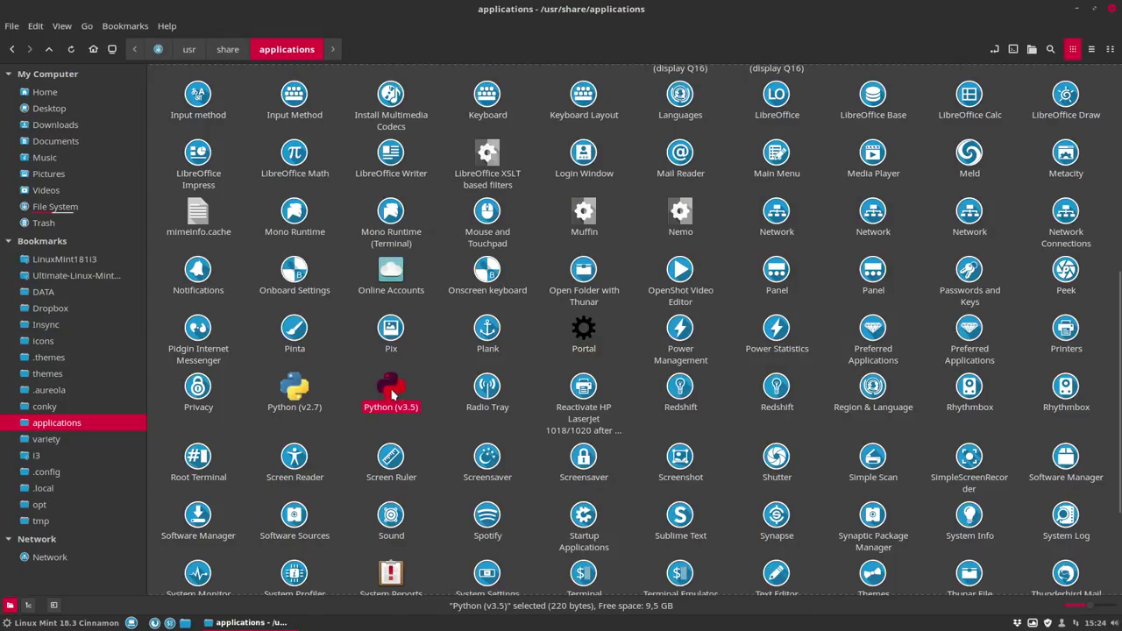
right_click(393, 396)
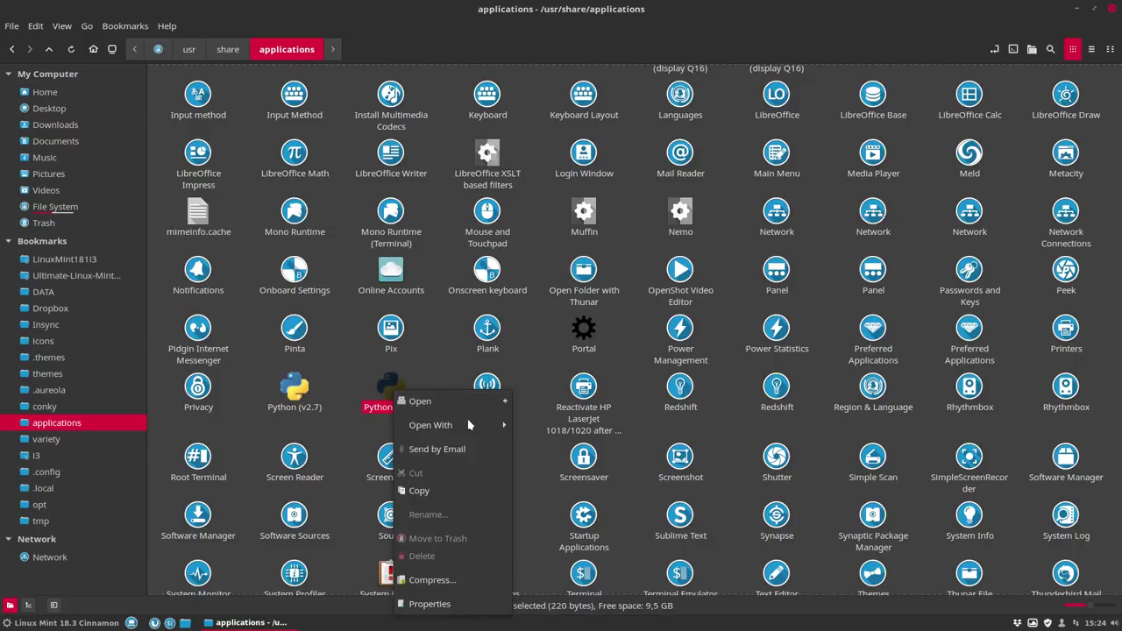
mouse_move(482, 426)
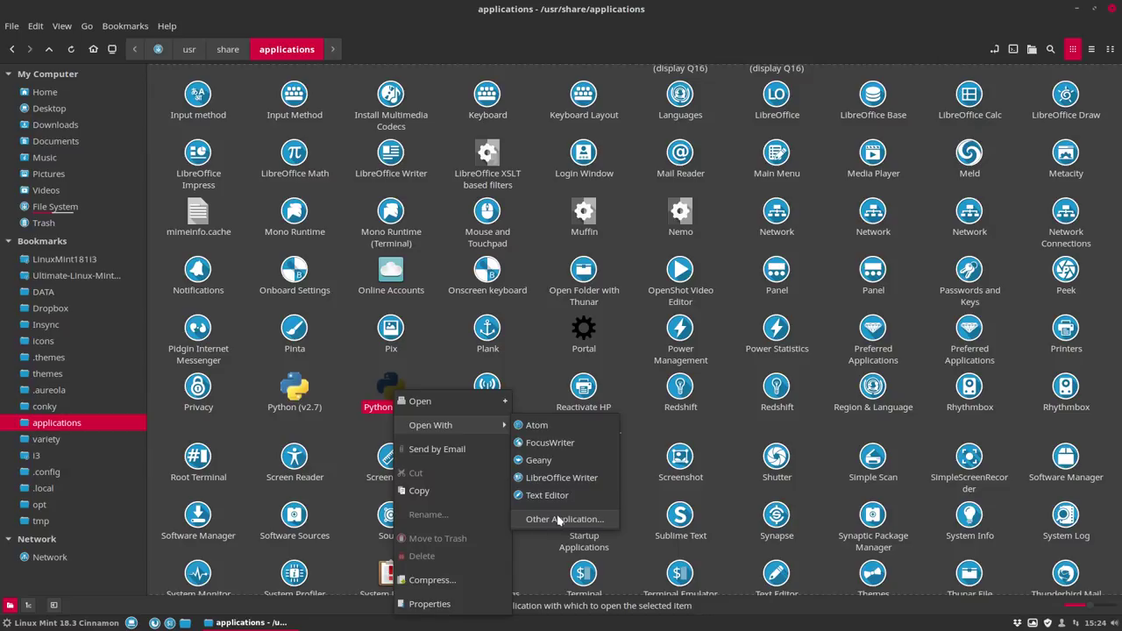
click(505, 401)
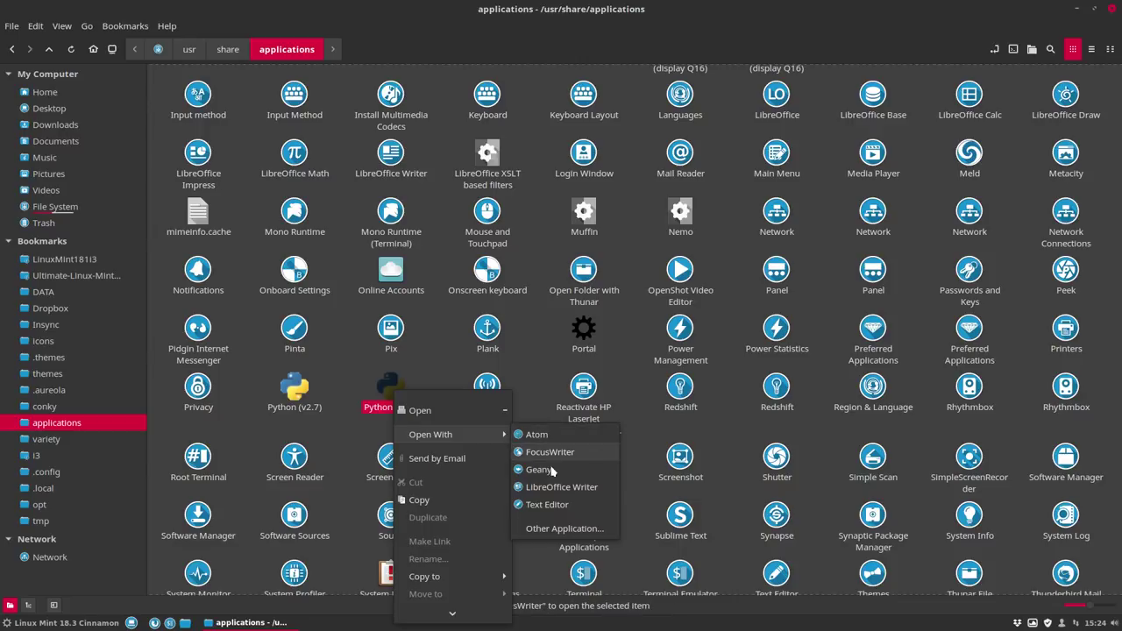
click(557, 531)
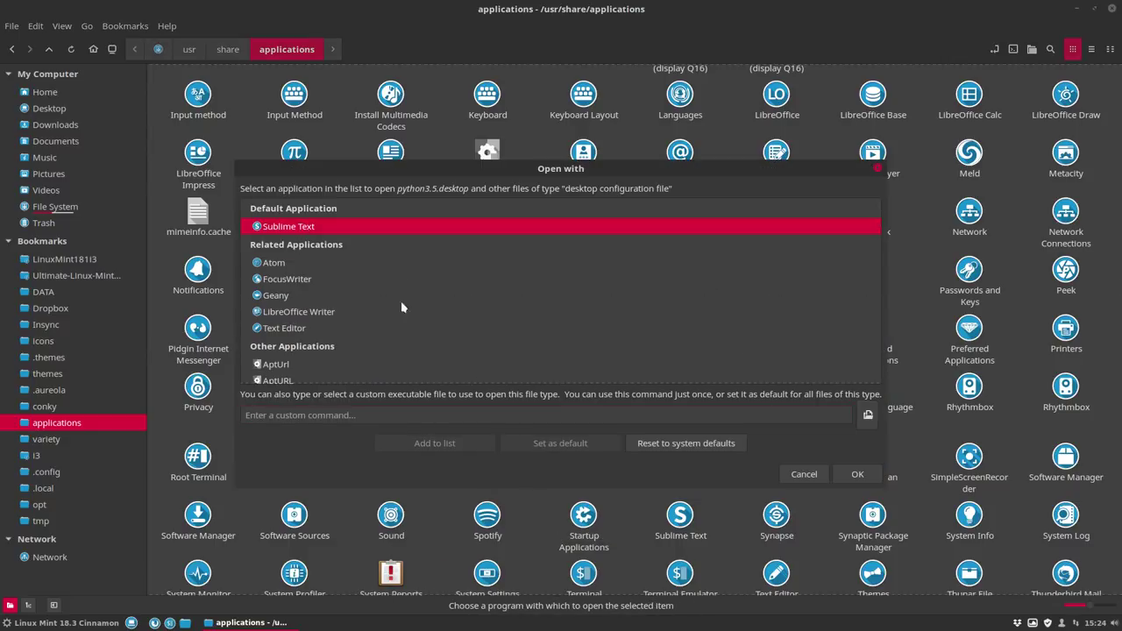
click(287, 265)
click(560, 442)
click(857, 473)
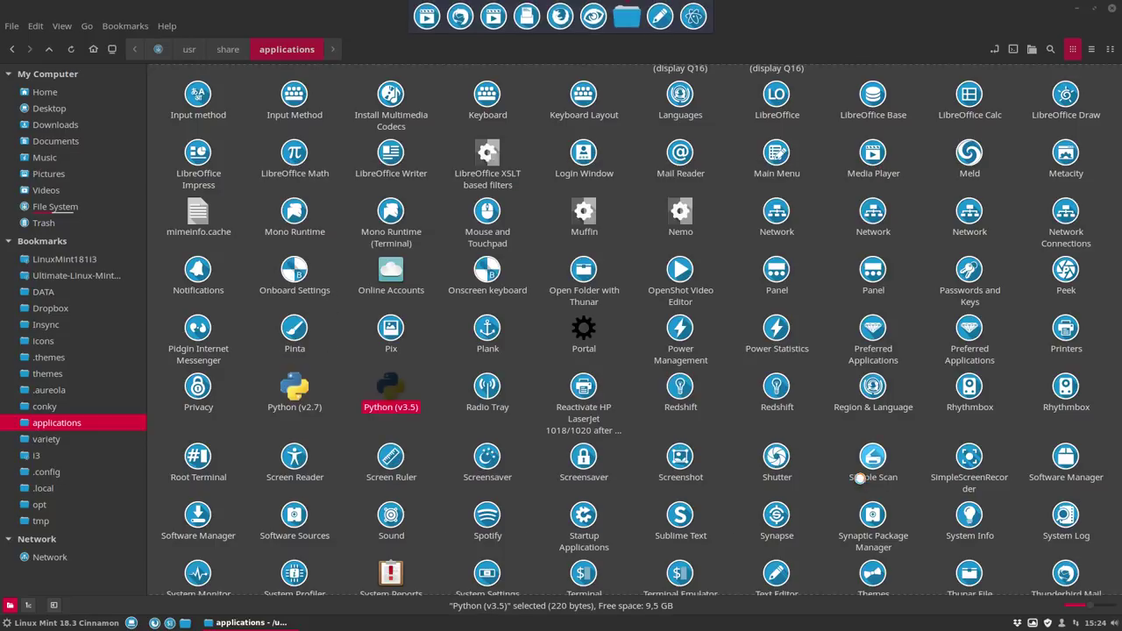
Open python3.5.desktop with Sublime Text from the Open With menu.
right_click(391, 392)
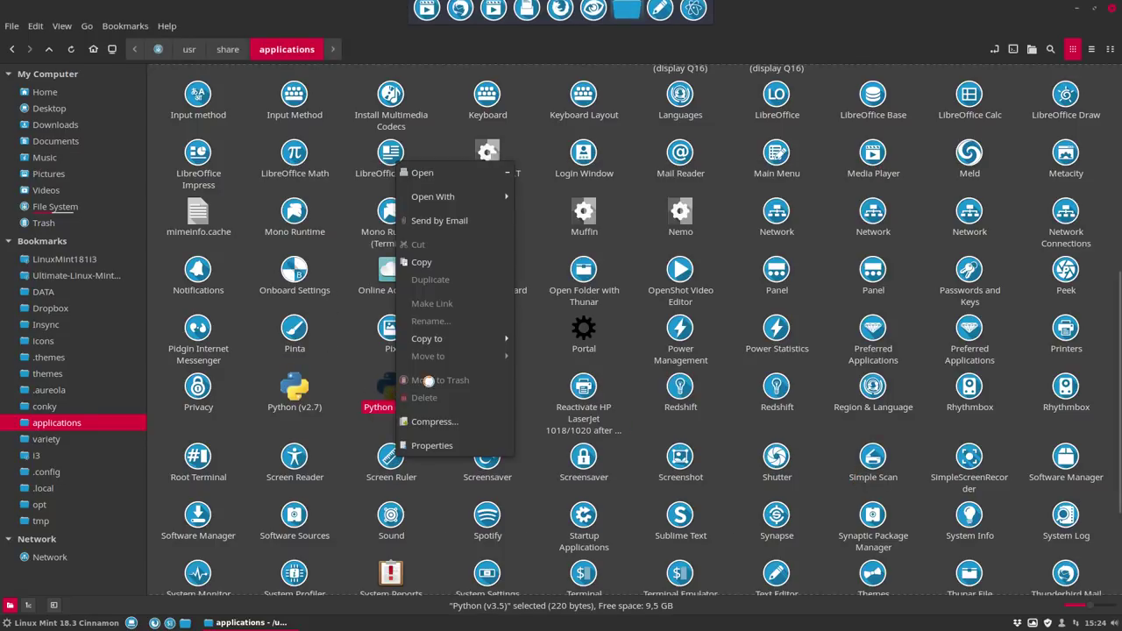
mouse_move(459, 196)
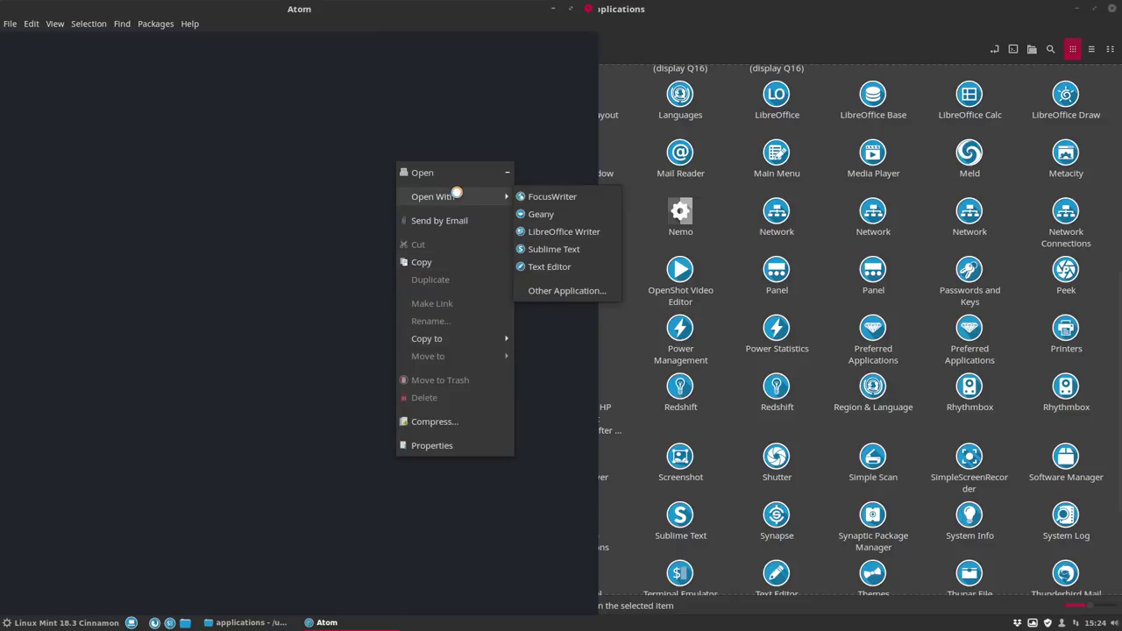
click(548, 250)
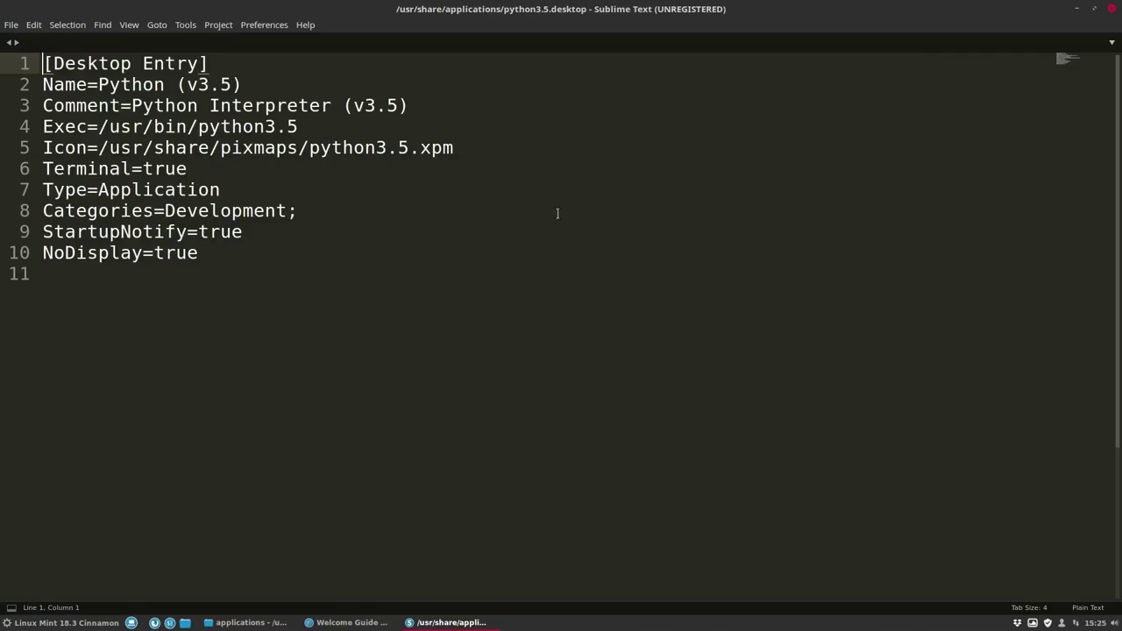
Change the Icon line to Icon=python, save with the admin password, and close Sublime Text and Atom.
drag(99, 149, 309, 150)
key(BackSpace)
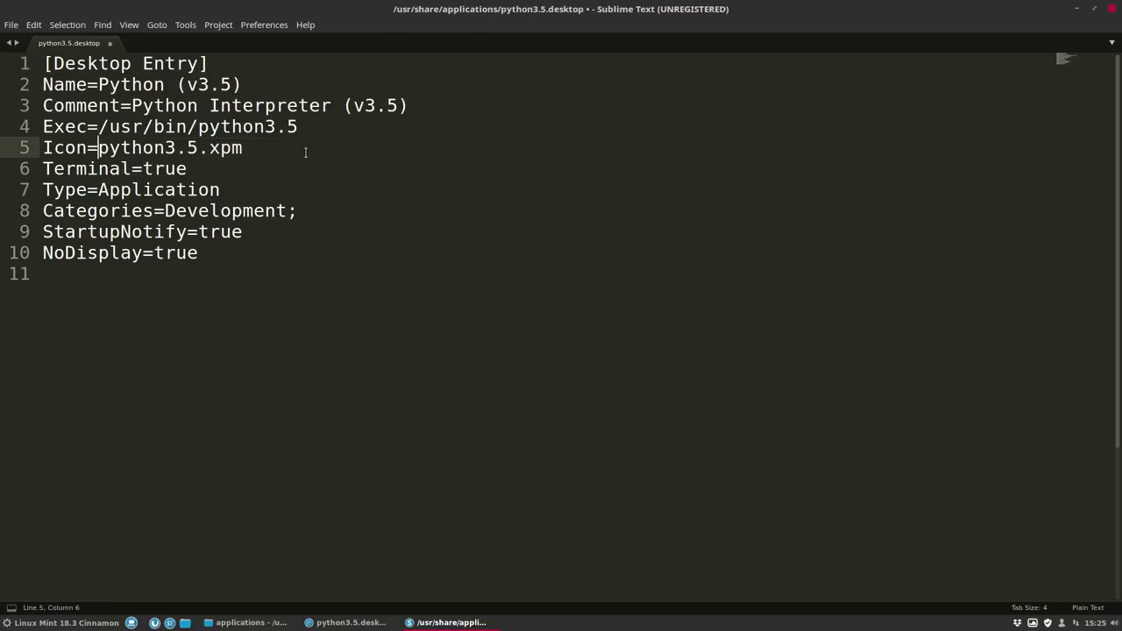
click(299, 151)
key(BackSpace)
key(BackSpace)
key(BackSpace)
key(BackSpace)
key(BackSpace)
key(BackSpace)
key(BackSpace)
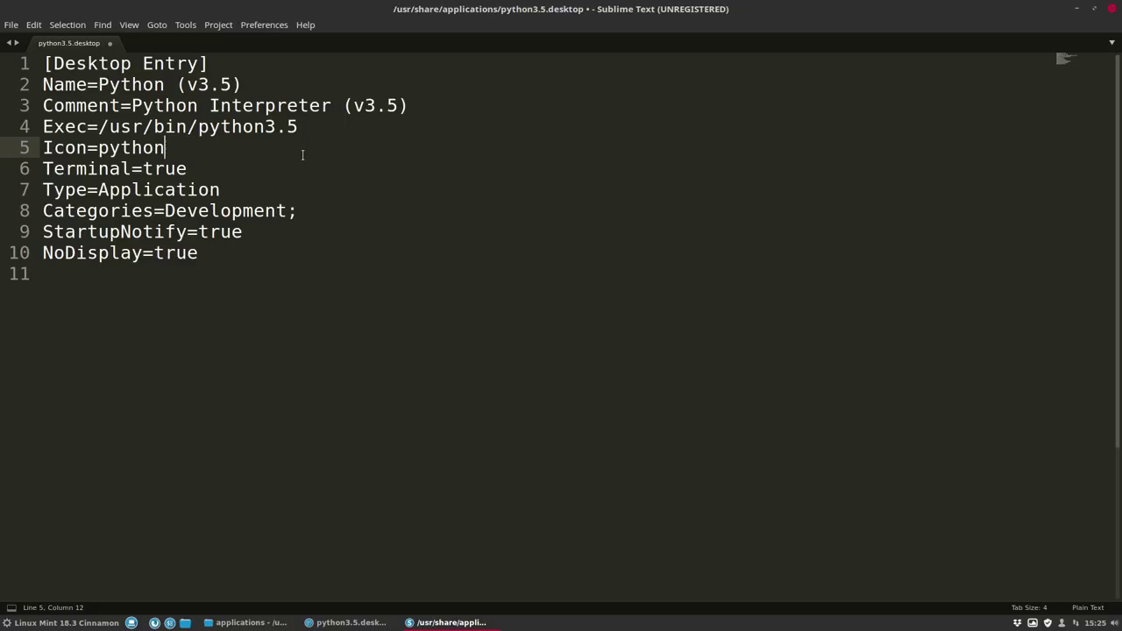
key(ctrl+s)
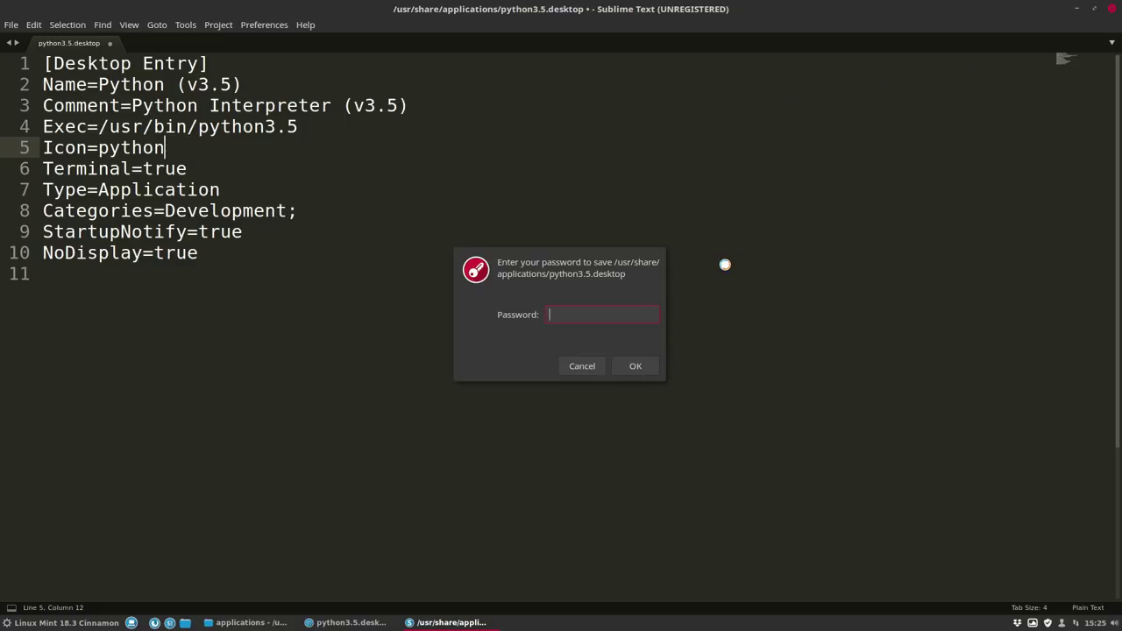
key(Return)
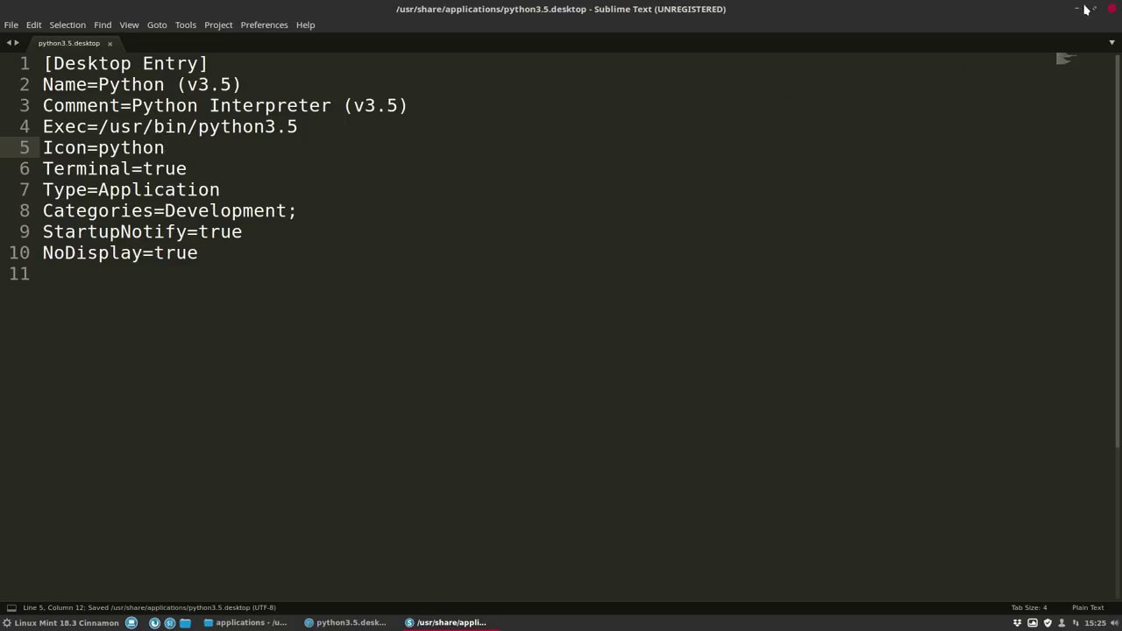
click(1111, 9)
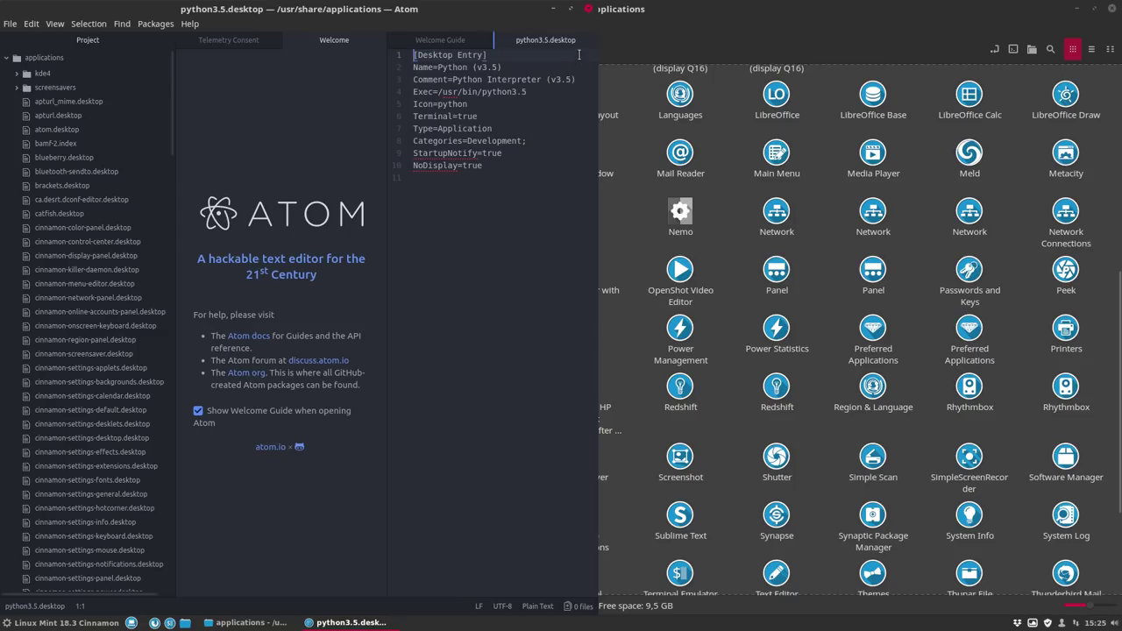
click(589, 9)
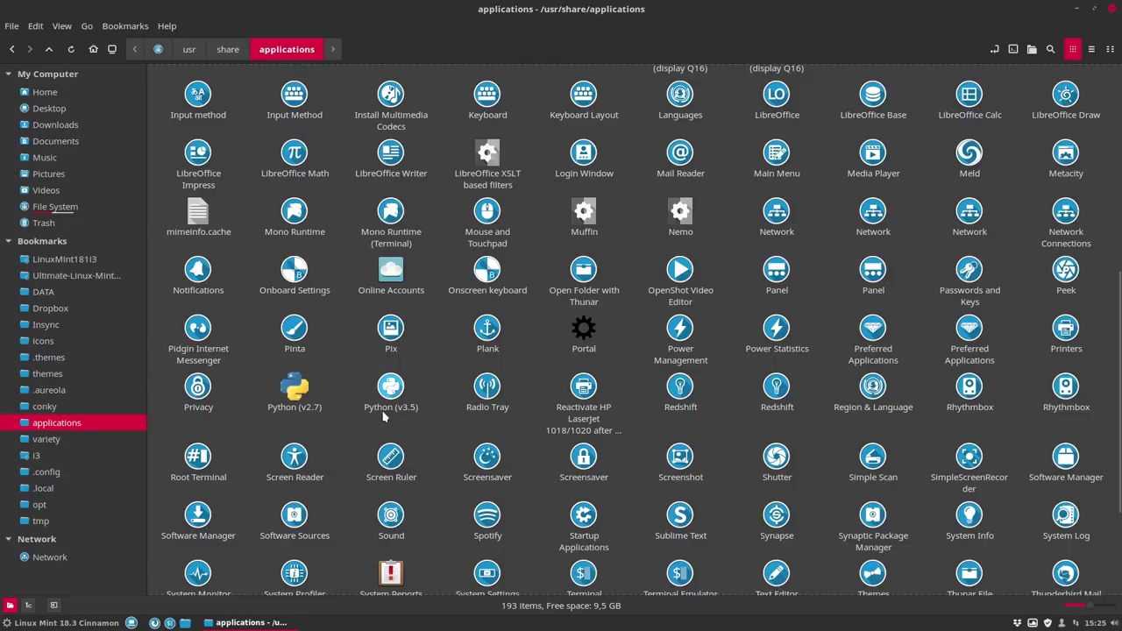
Open mintreport.desktop in Sublime Text, scroll through its entry, then minimize the editor.
click(299, 399)
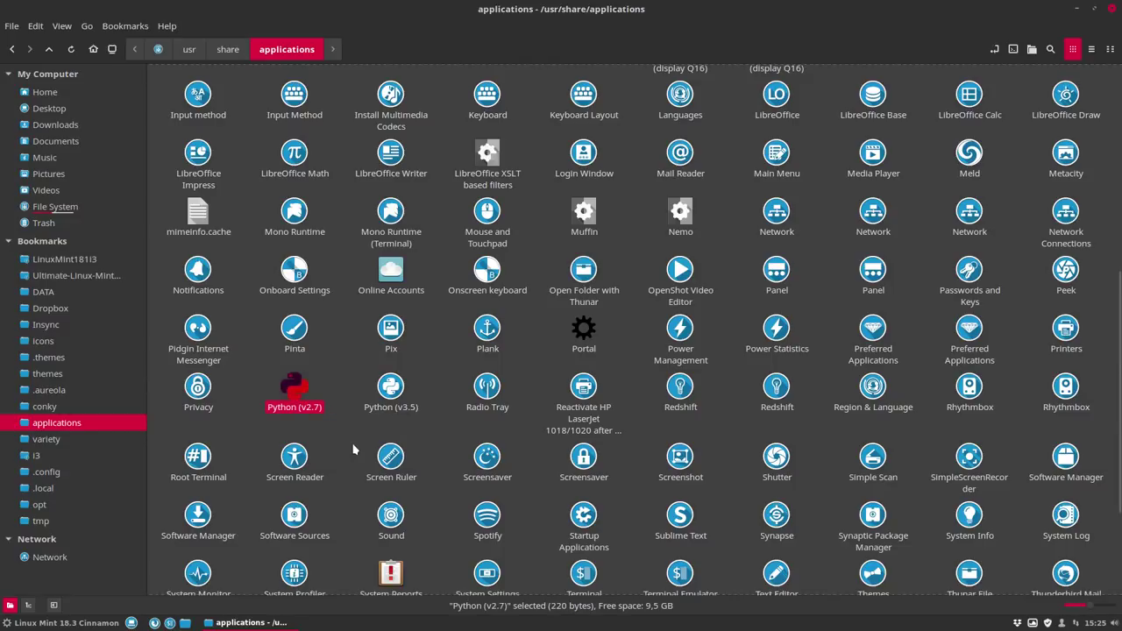
scroll(353, 449, down, 4)
click(391, 412)
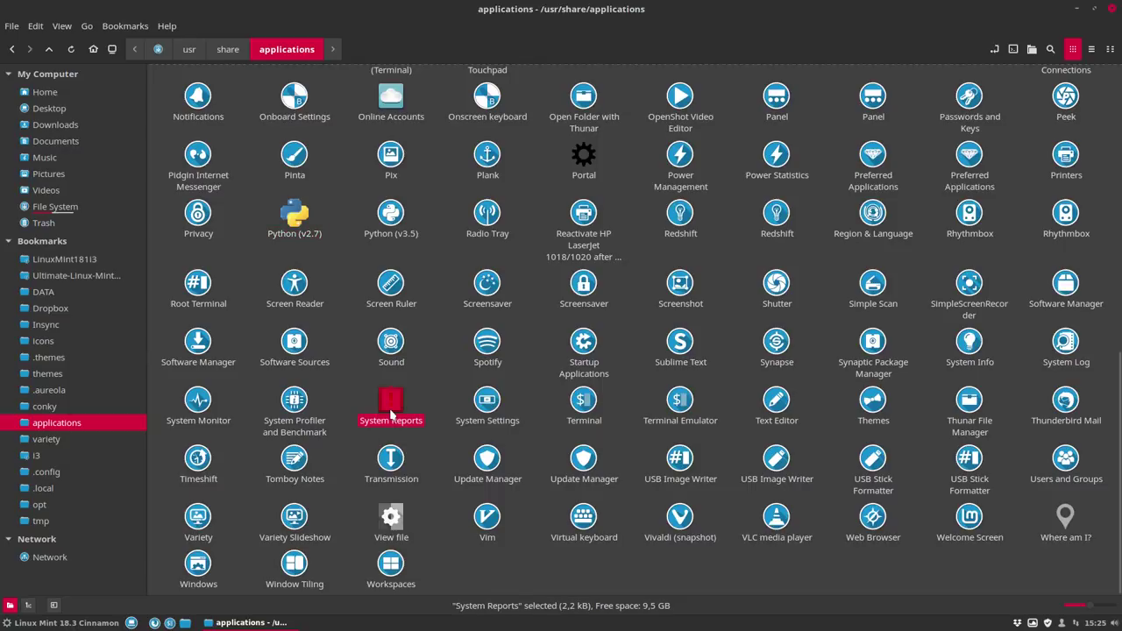
right_click(391, 412)
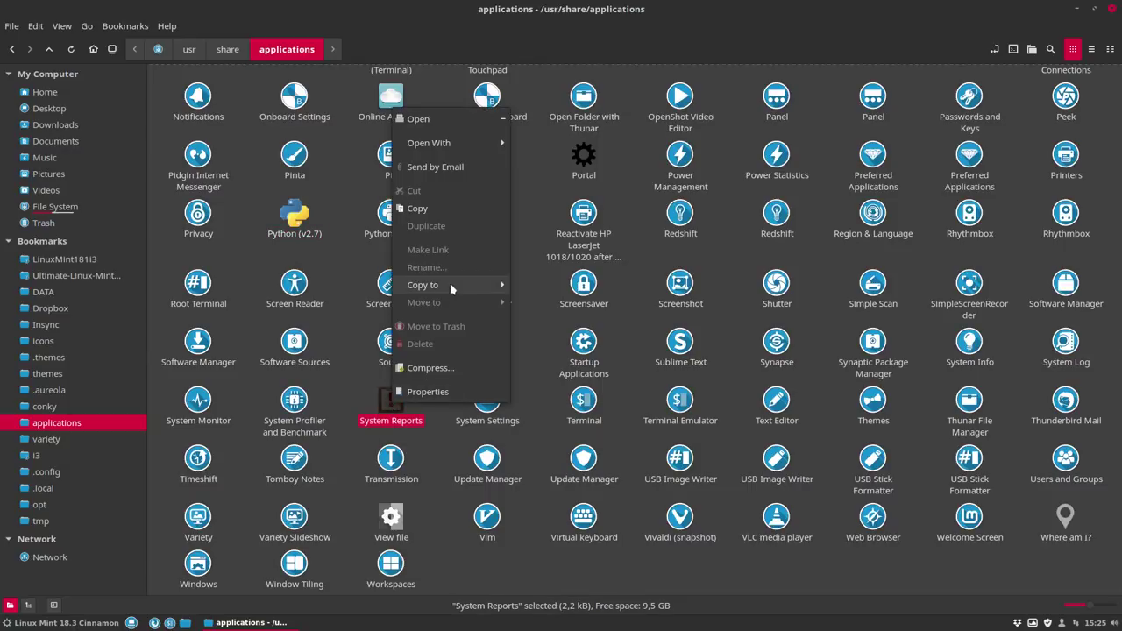
mouse_move(466, 138)
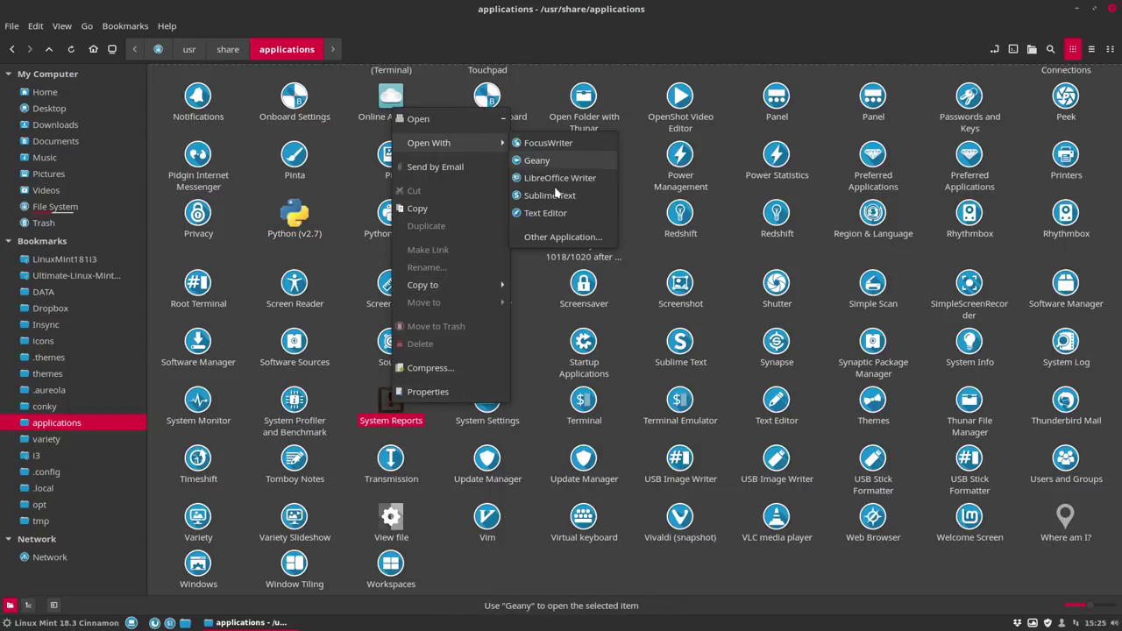
click(606, 195)
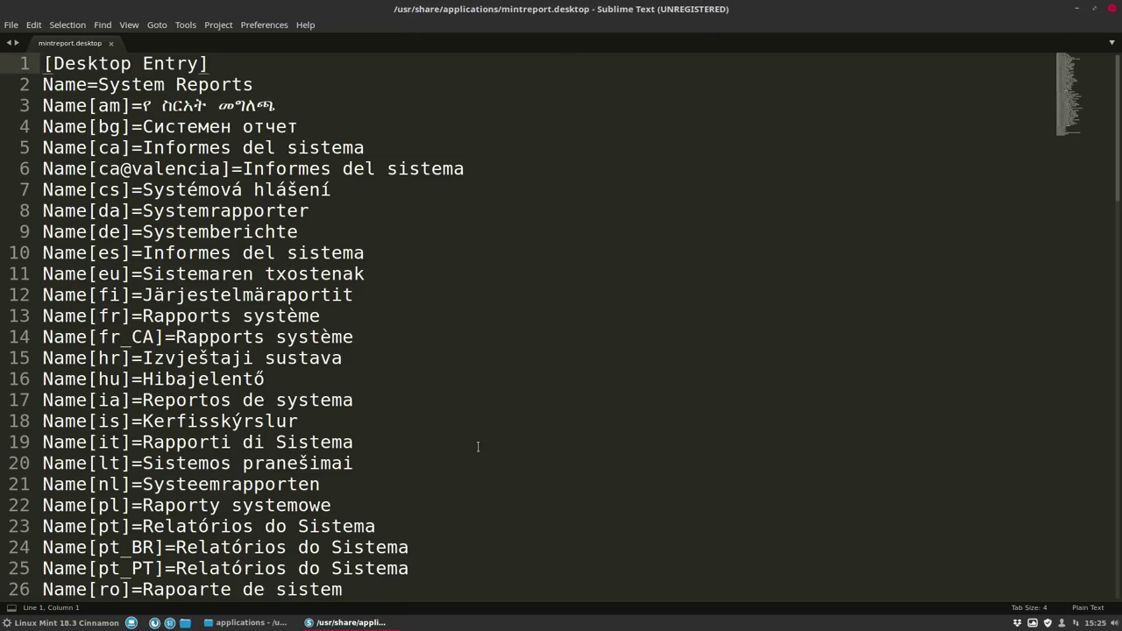
scroll(478, 447, down, 20)
scroll(303, 417, up, 5)
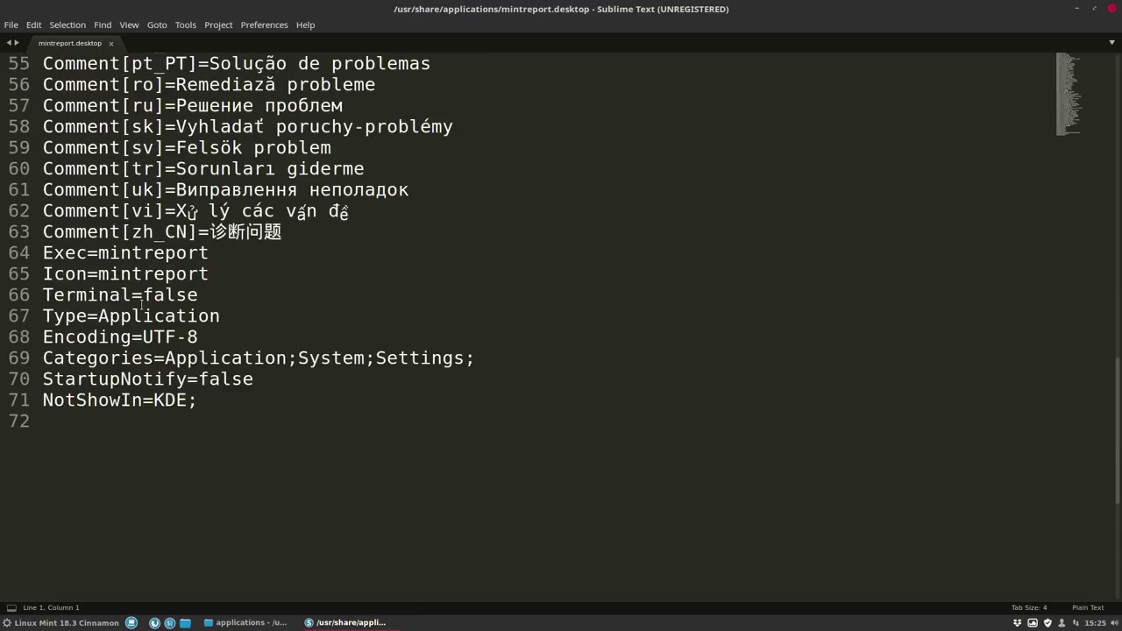
click(1076, 9)
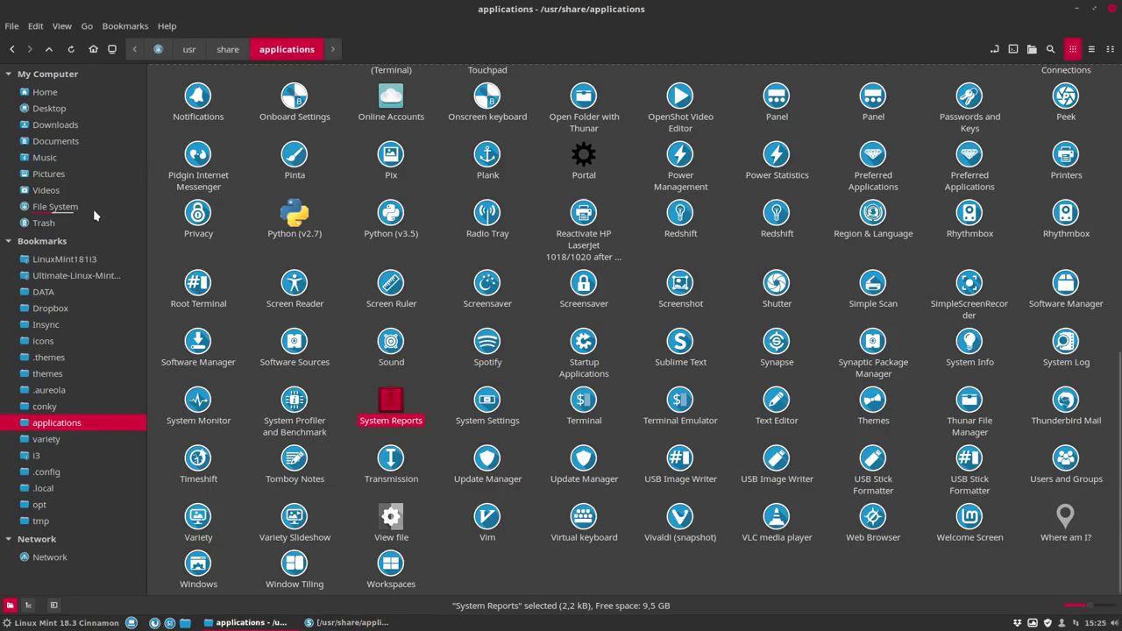
Go up to /usr/share and jump to the icons folder by typing 'icons'.
key(BackSpace)
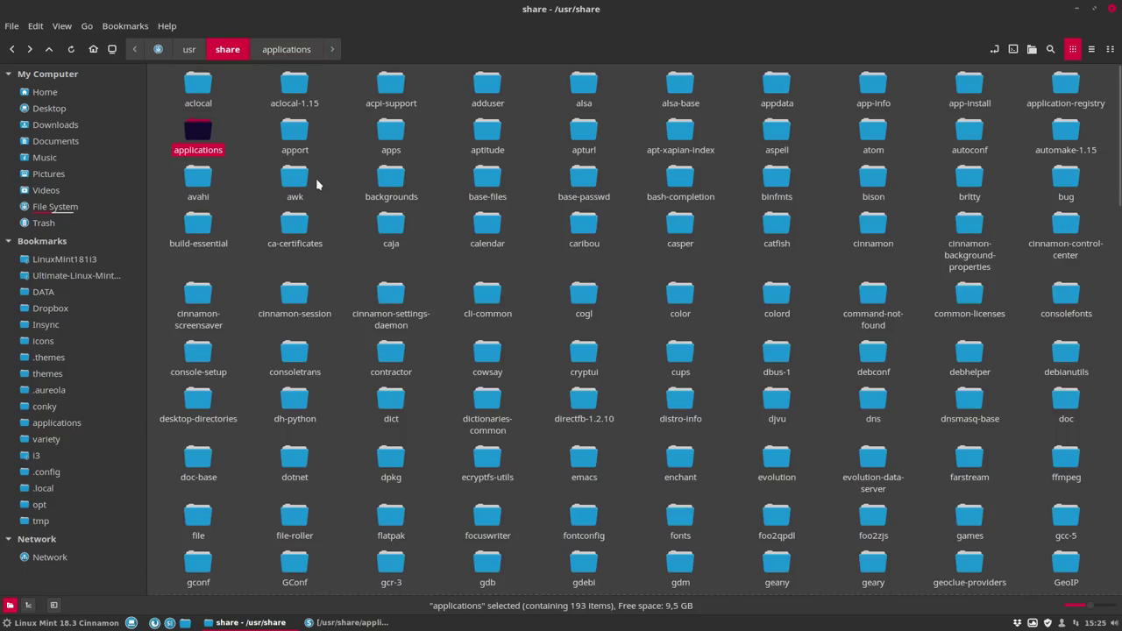
text(icons)
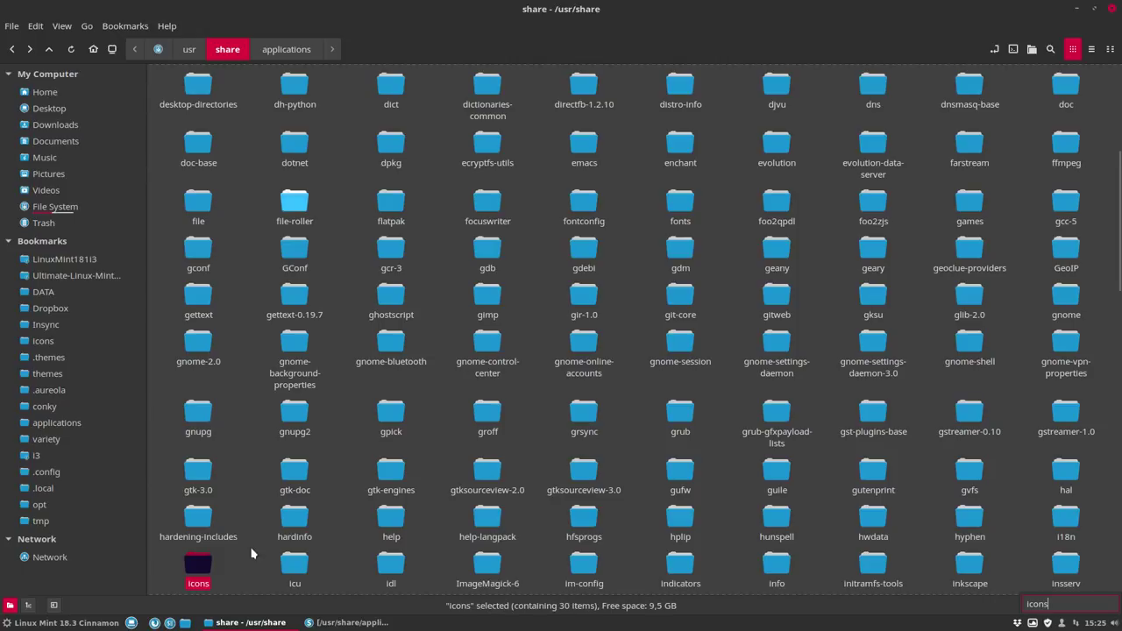
double_click(200, 563)
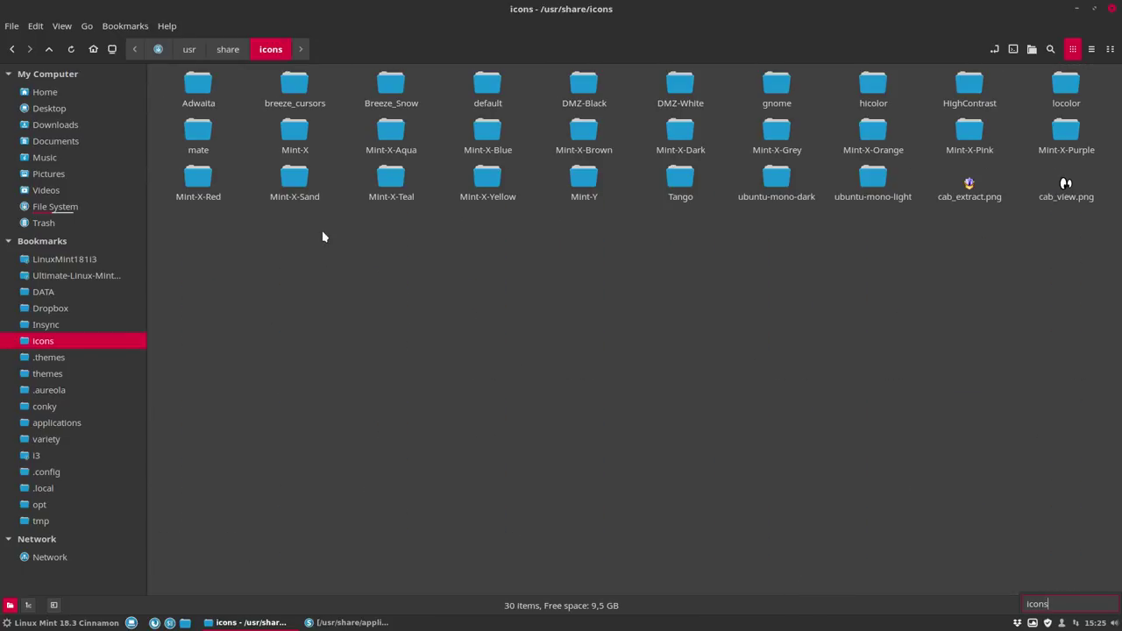
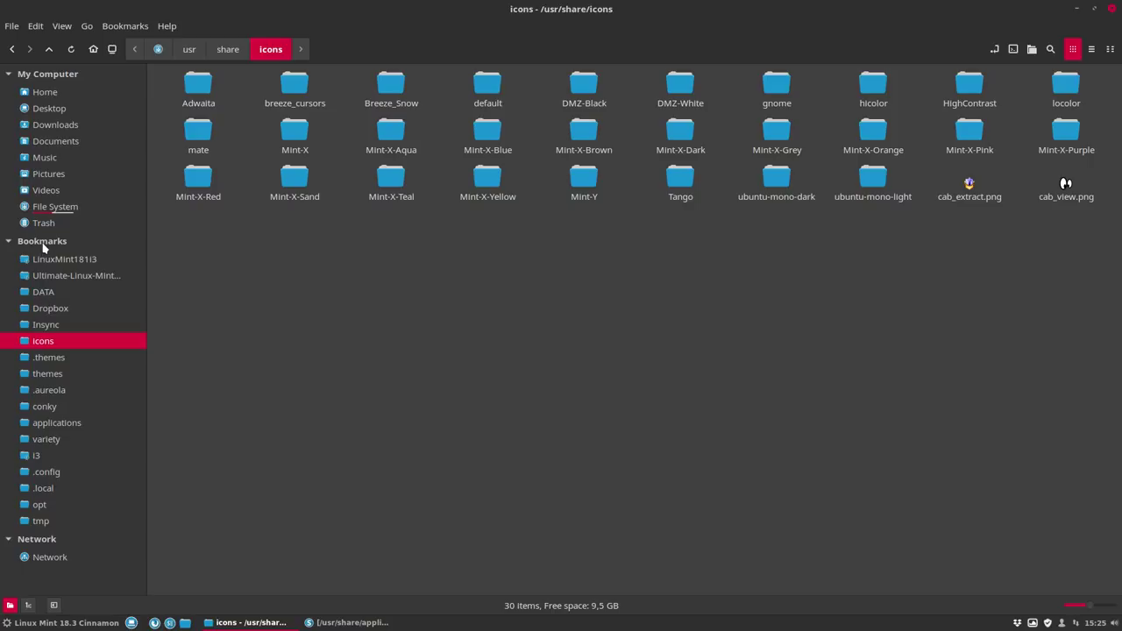
Bookmark the hidden .icons folder from Home in the sidebar and open it through the new bookmark.
click(75, 95)
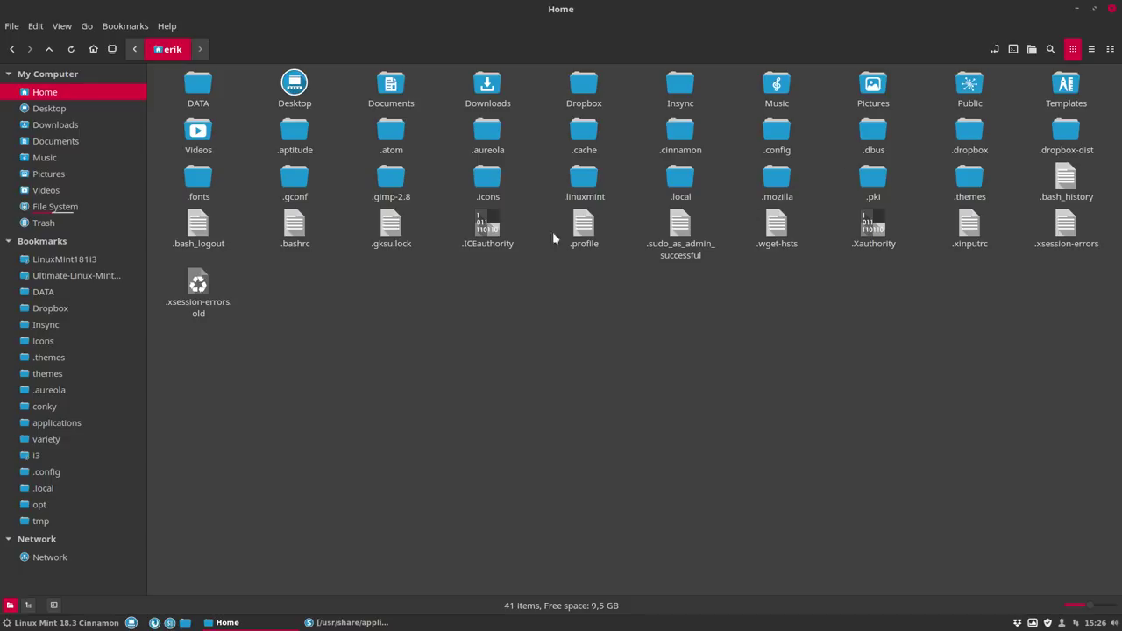
drag(487, 182, 90, 338)
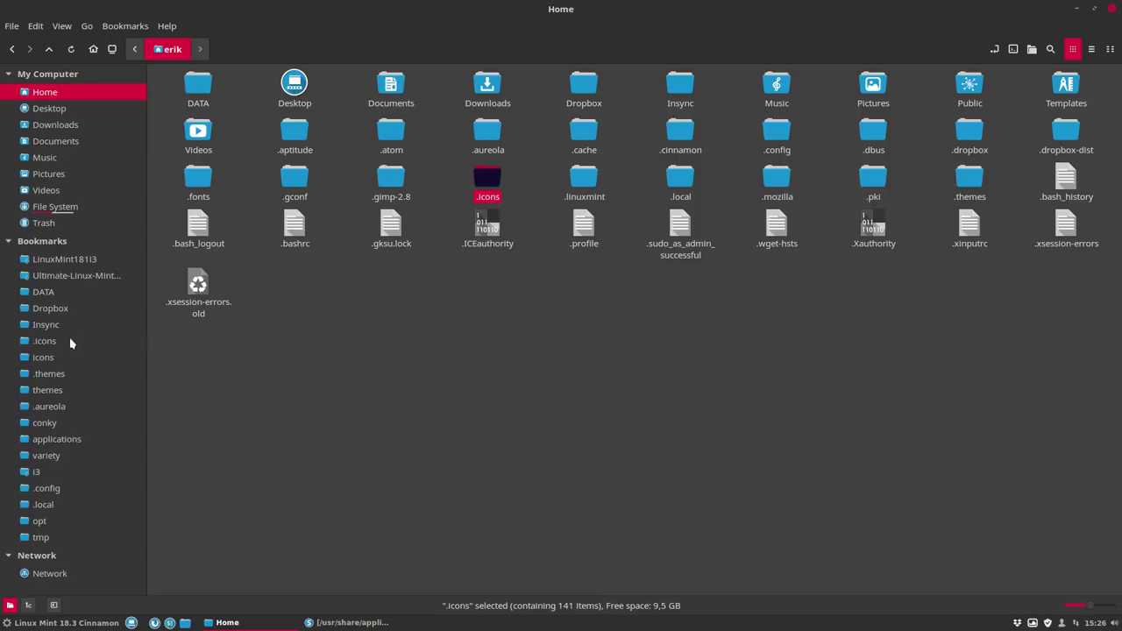
click(75, 342)
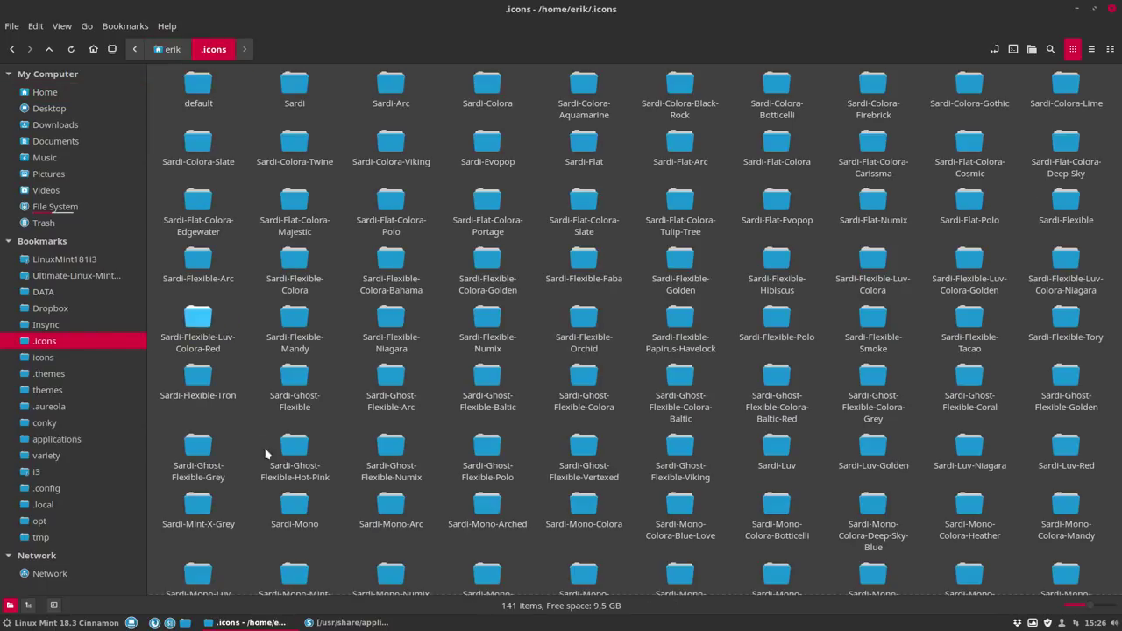
scroll(289, 395, down, 5)
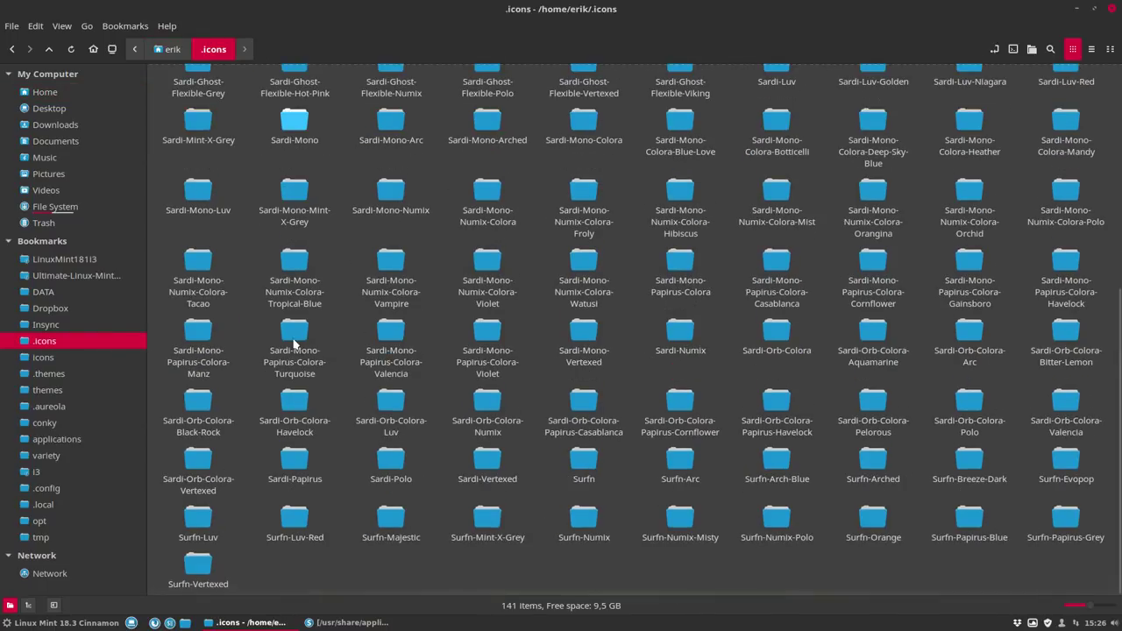
scroll(298, 349, up, 5)
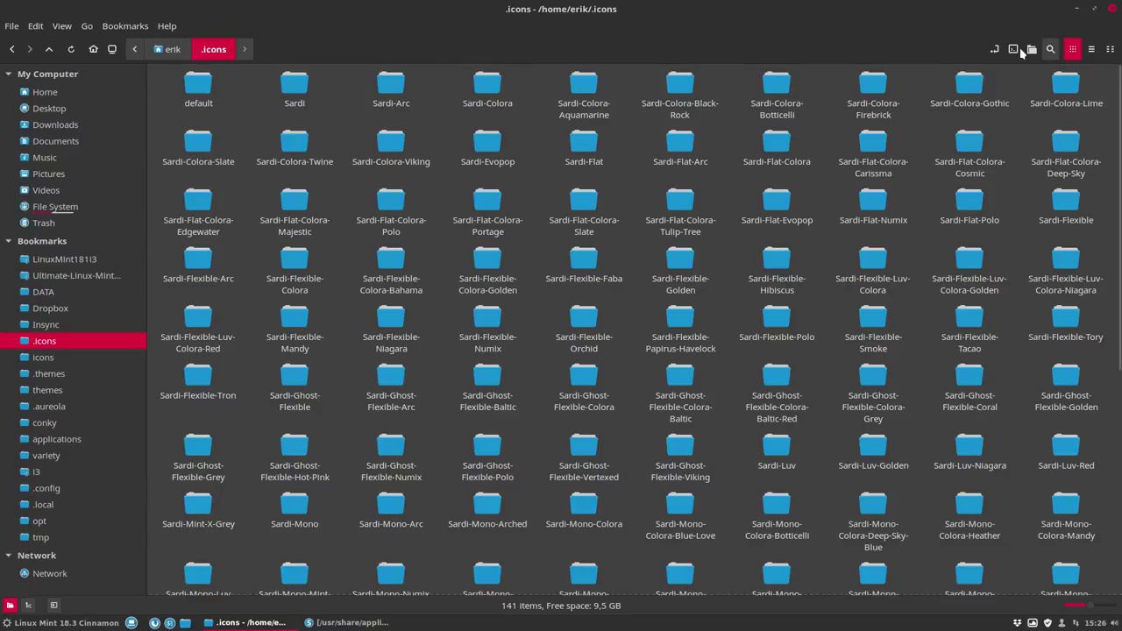
click(1050, 49)
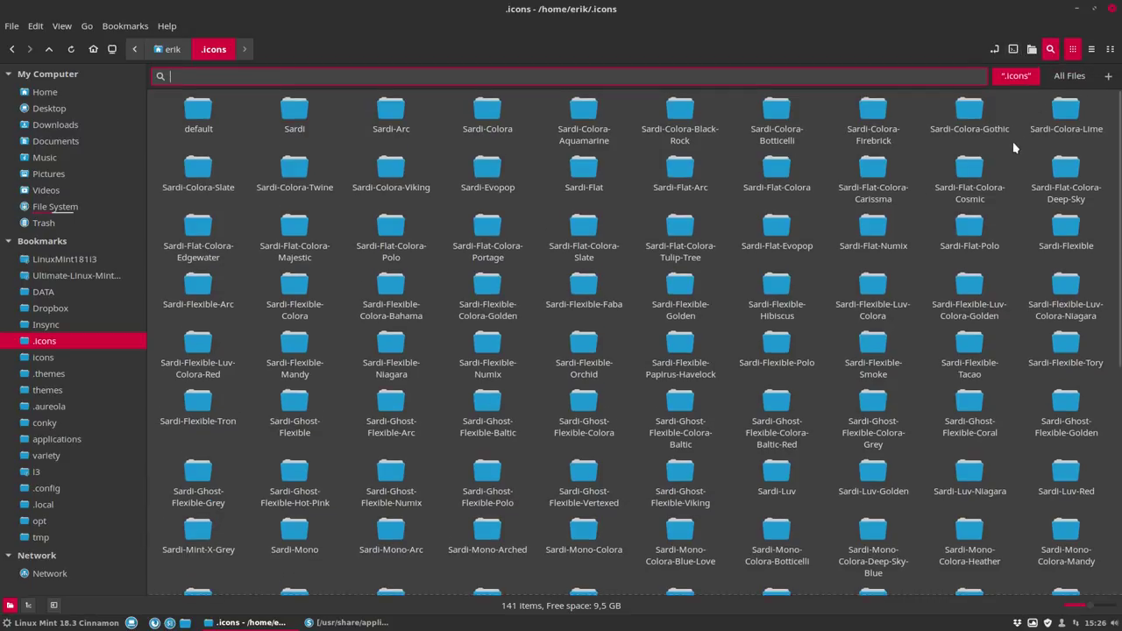
Search .icons for 'report' in icon view and check that tools-report-bug.svg links to bug-buddy.svg.
text(repor)
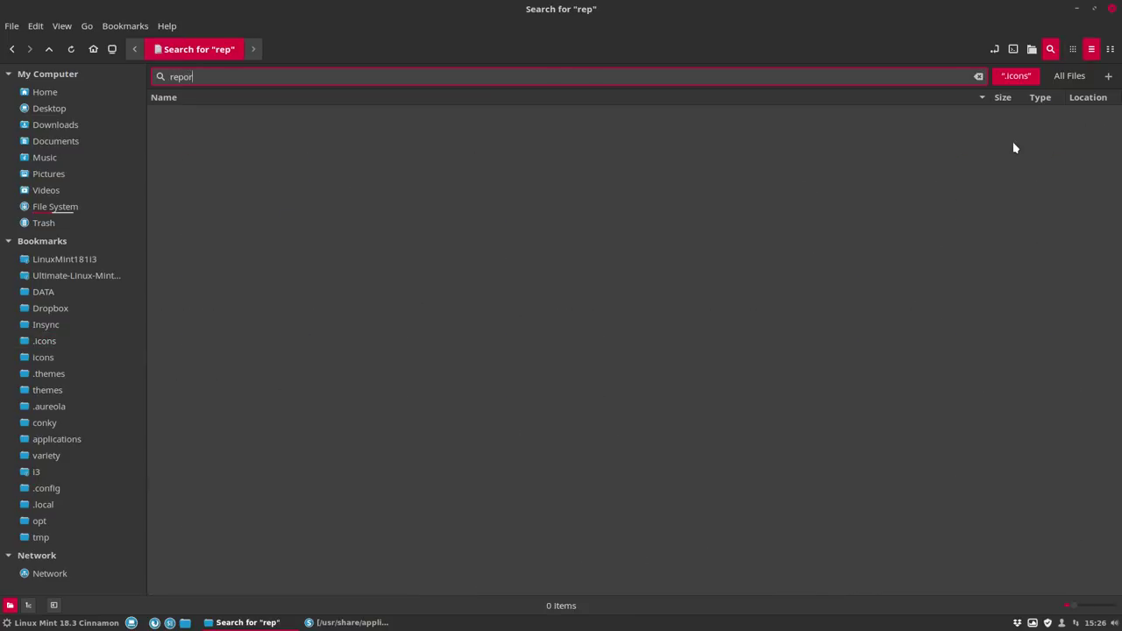
text(t)
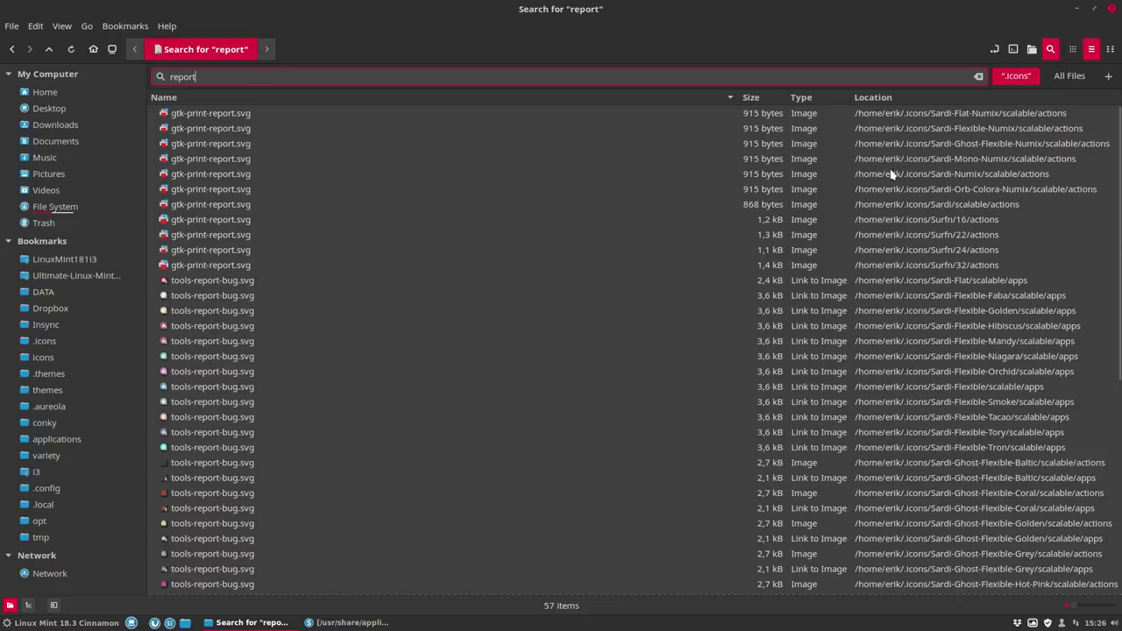
click(1071, 77)
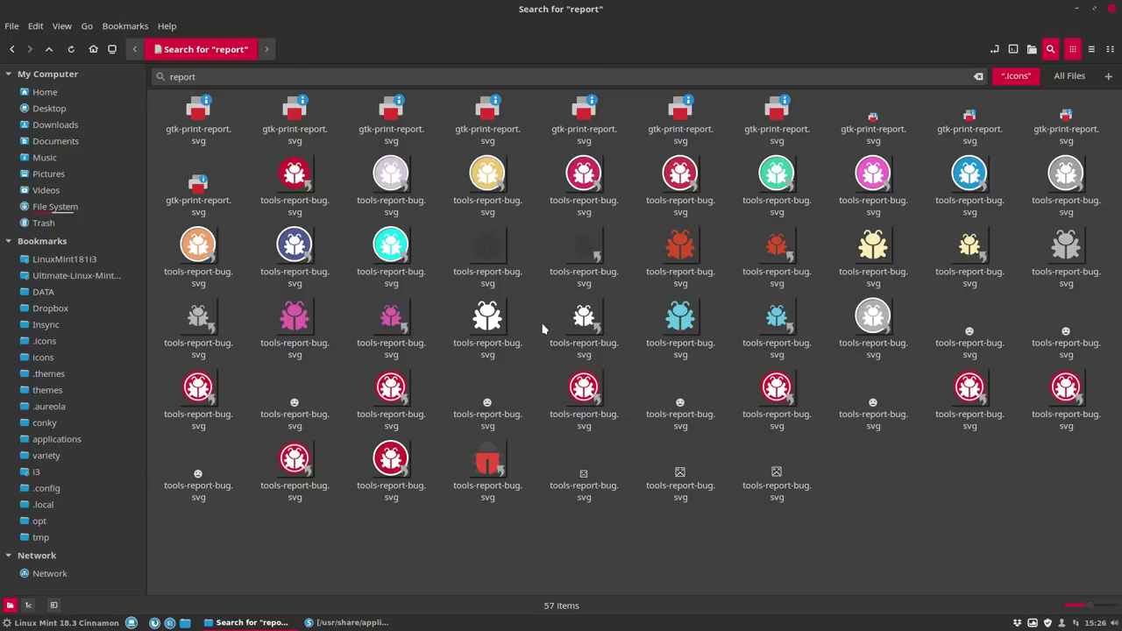
click(391, 180)
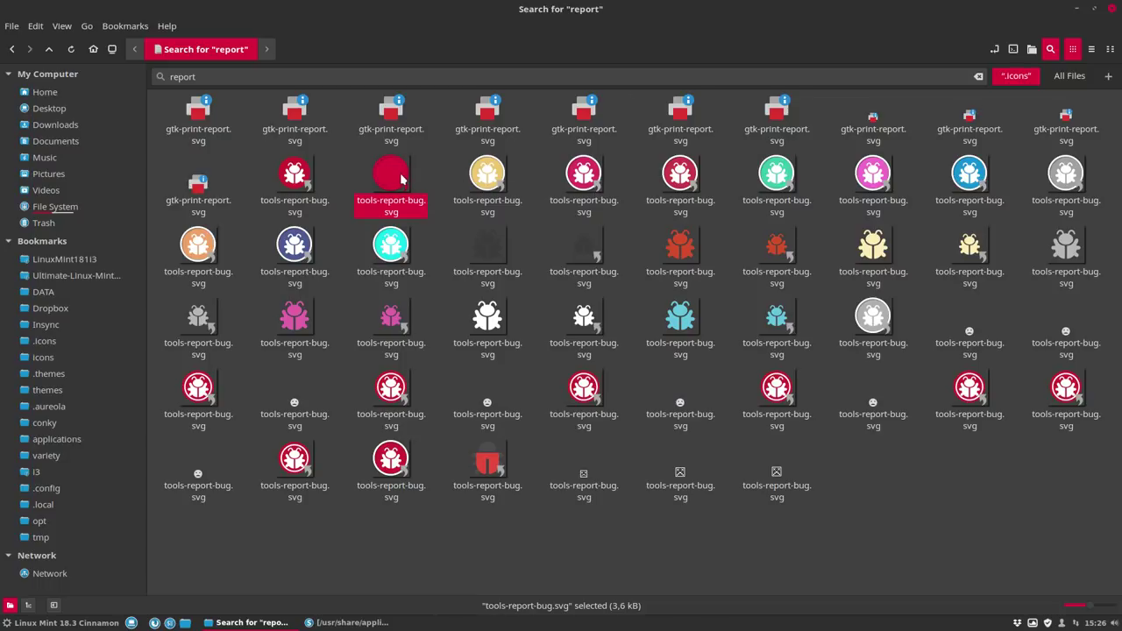
click(304, 183)
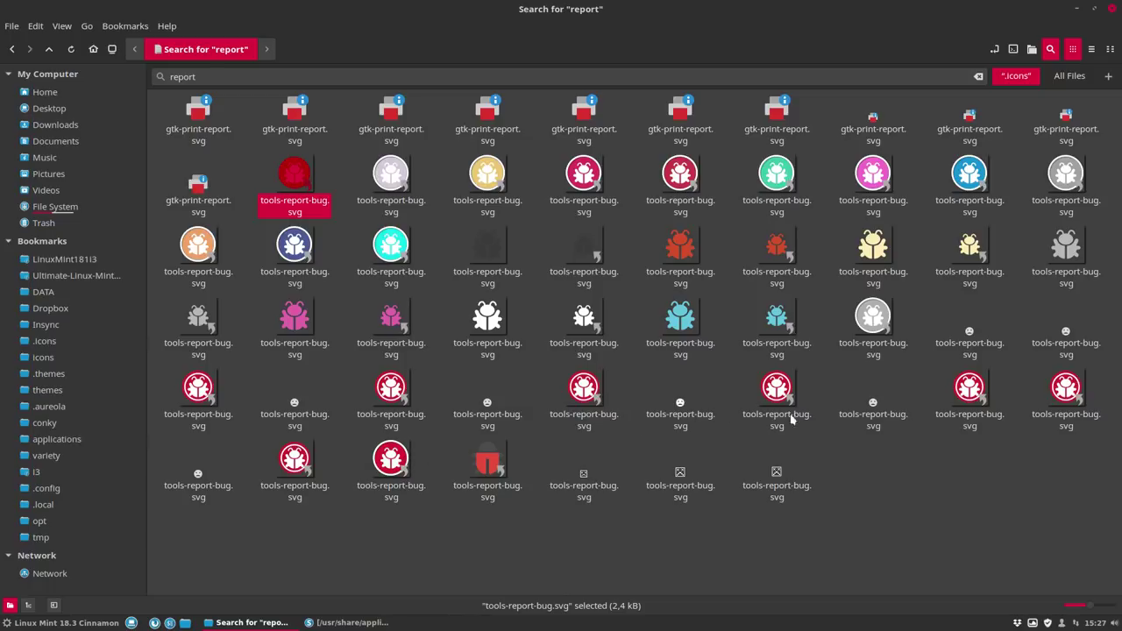
click(969, 395)
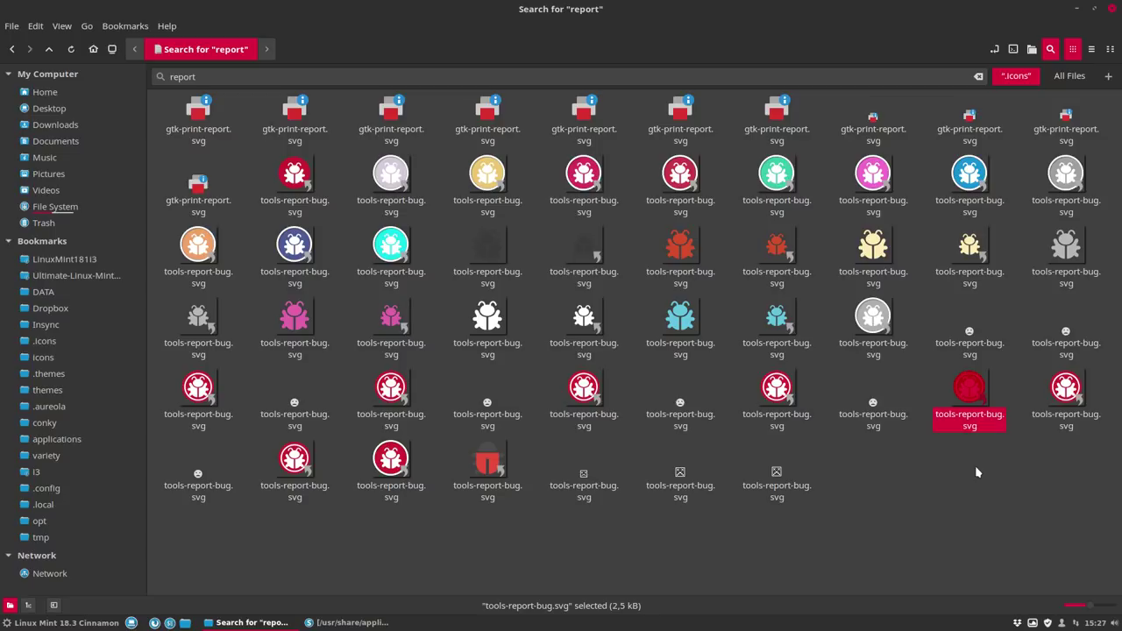
right_click(969, 391)
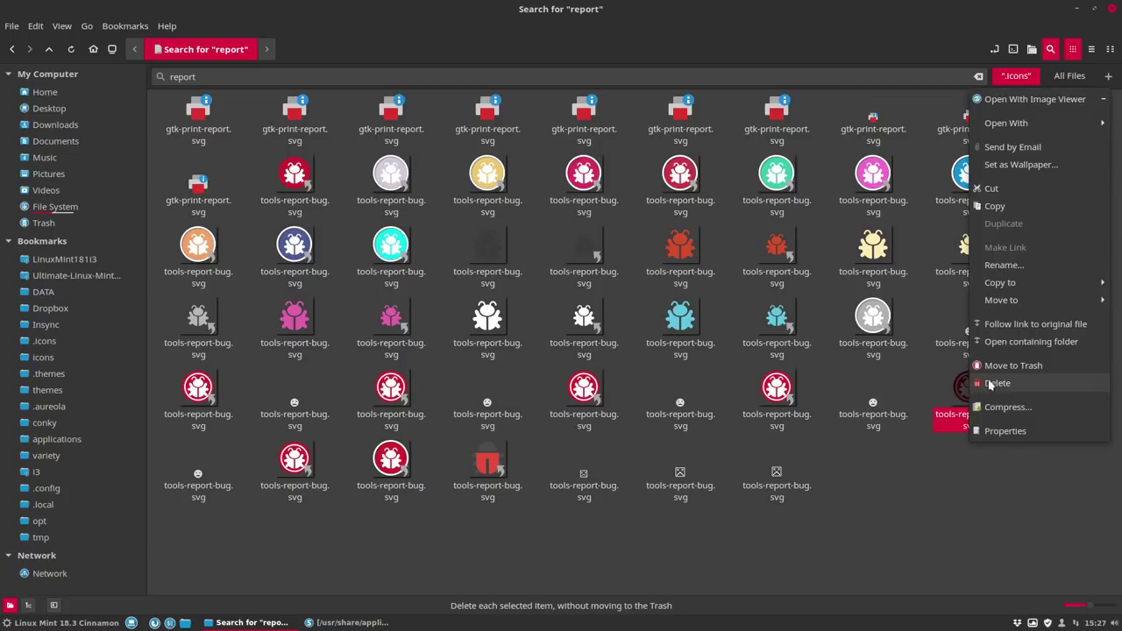
click(1005, 431)
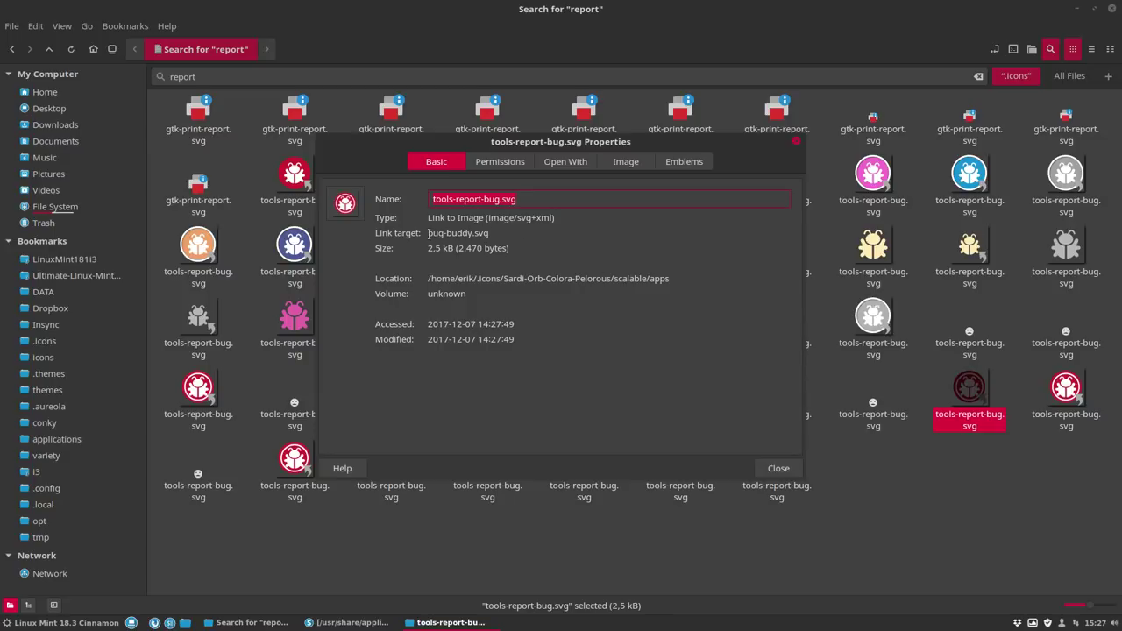
drag(457, 234, 471, 234)
click(796, 141)
Replace the search term with 'bug-buddy' to list the bug-buddy.svg links.
click(230, 74)
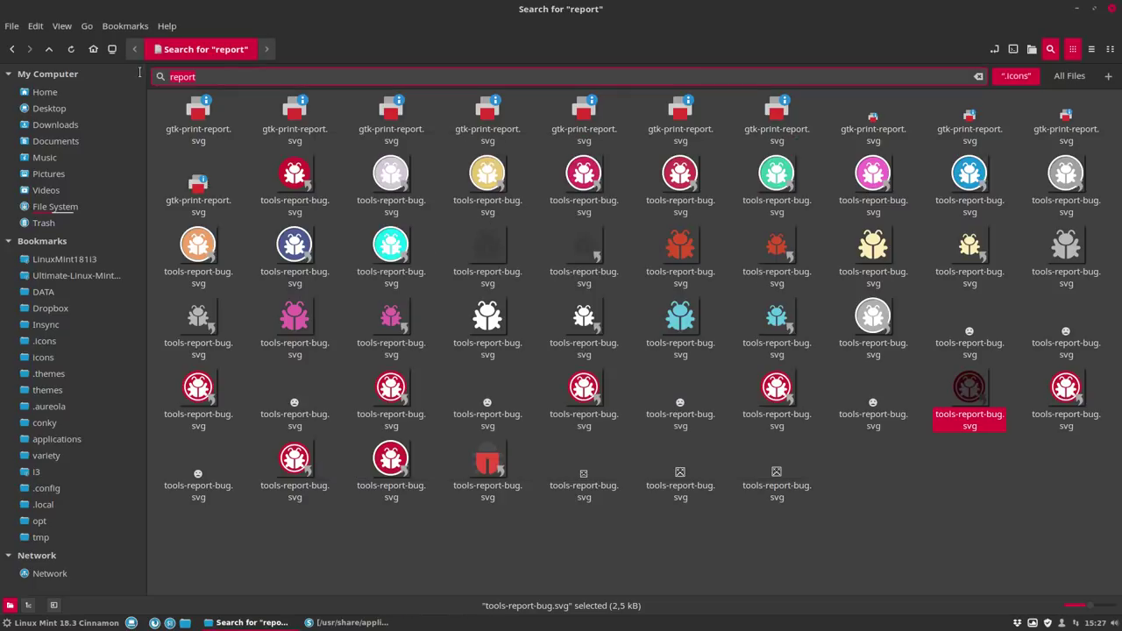
key(ctrl+a)
text(bug-buddy)
key(Return)
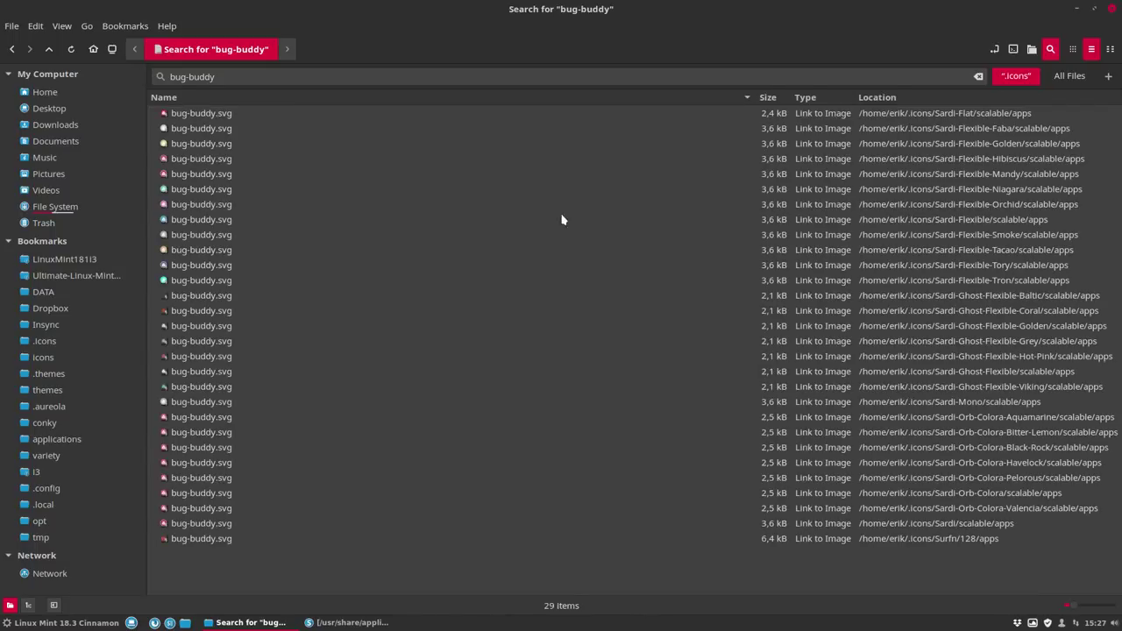
Check a bug-buddy.svg file's properties to find that its link target is kbugster.svg.
click(812, 118)
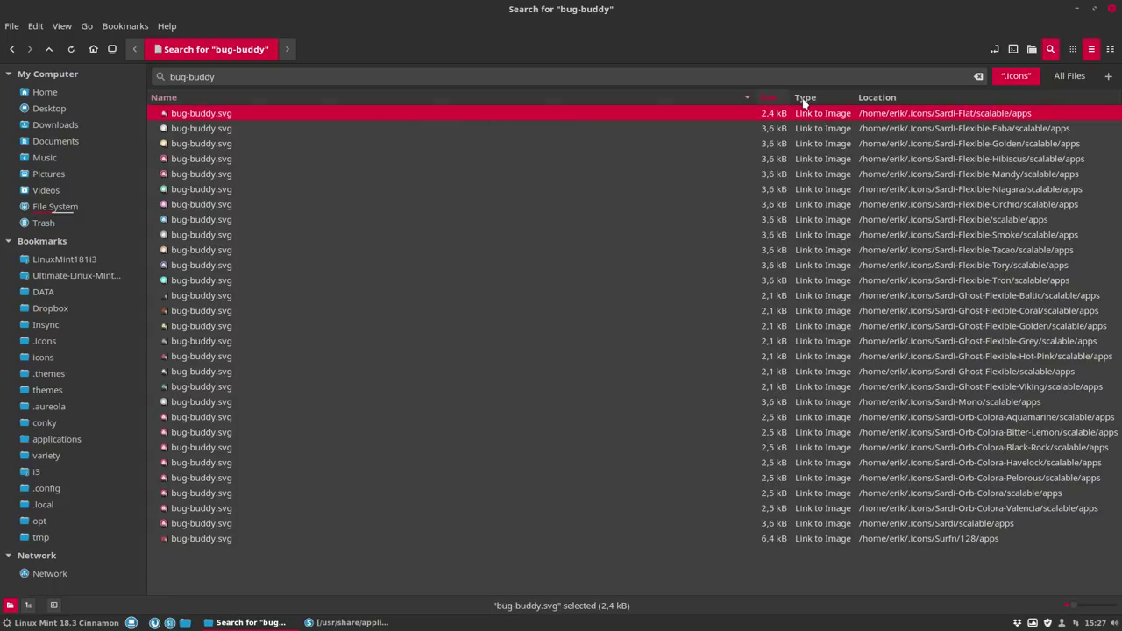
right_click(213, 111)
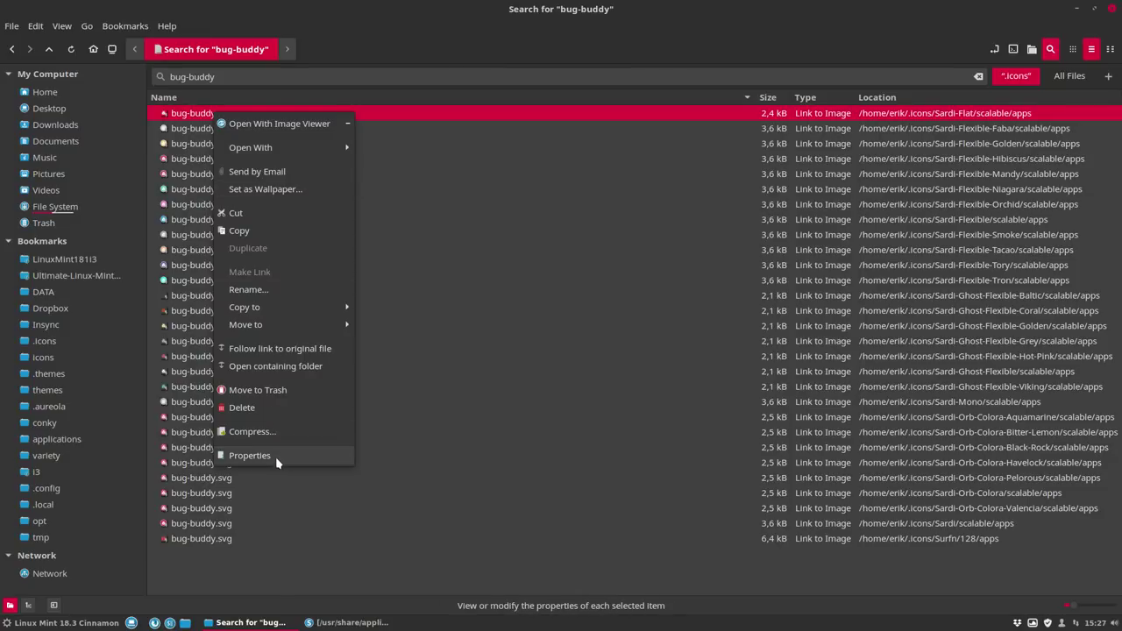
click(320, 455)
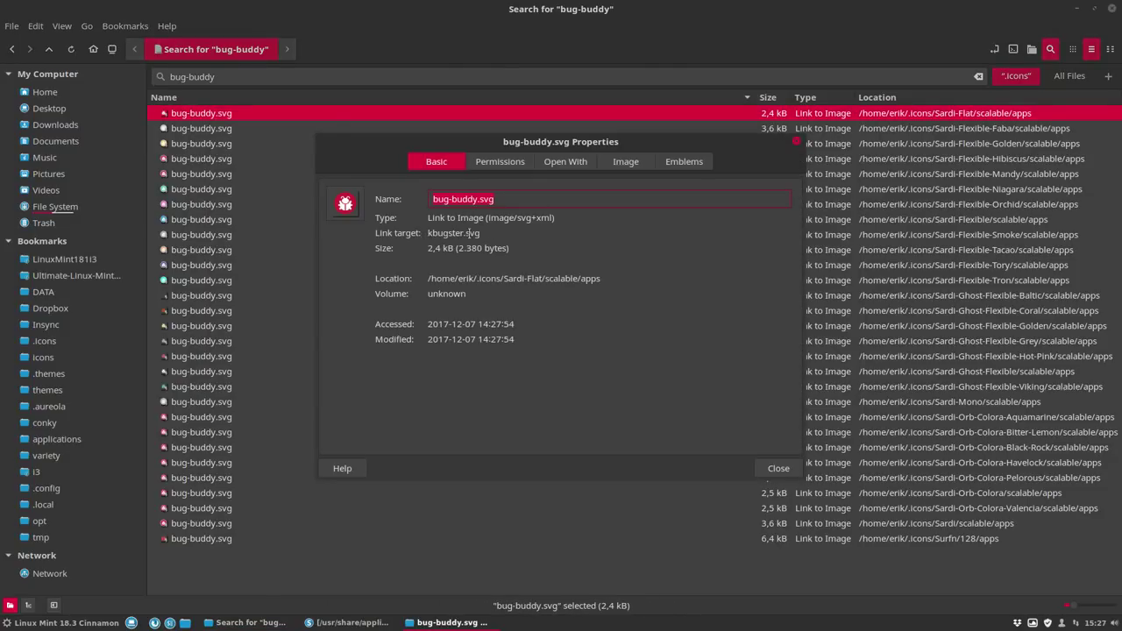
click(164, 98)
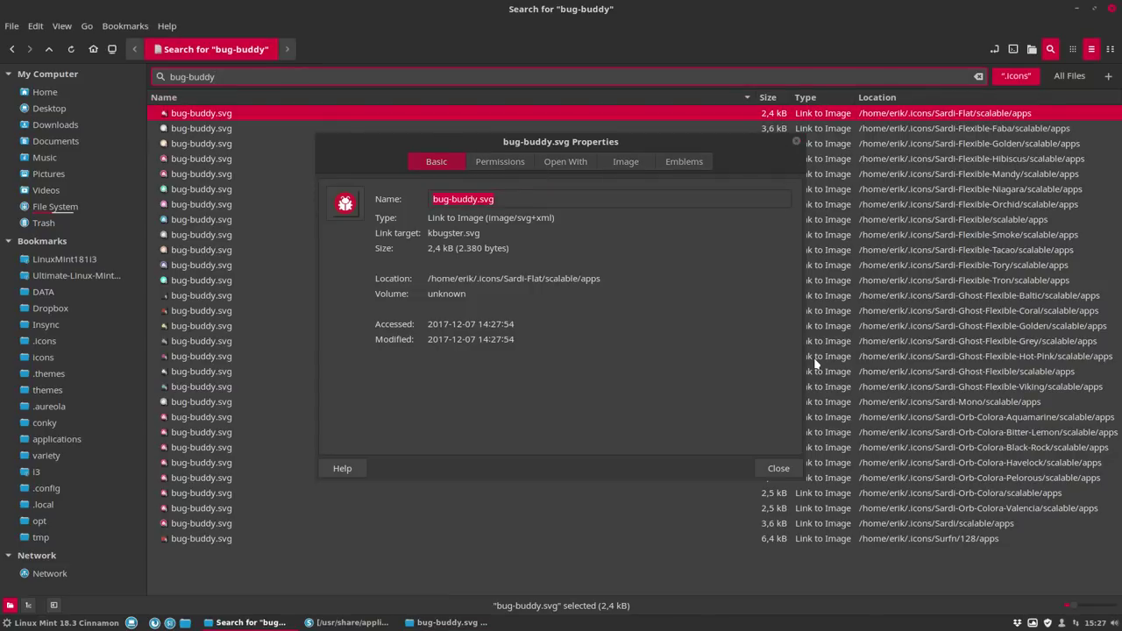
click(784, 469)
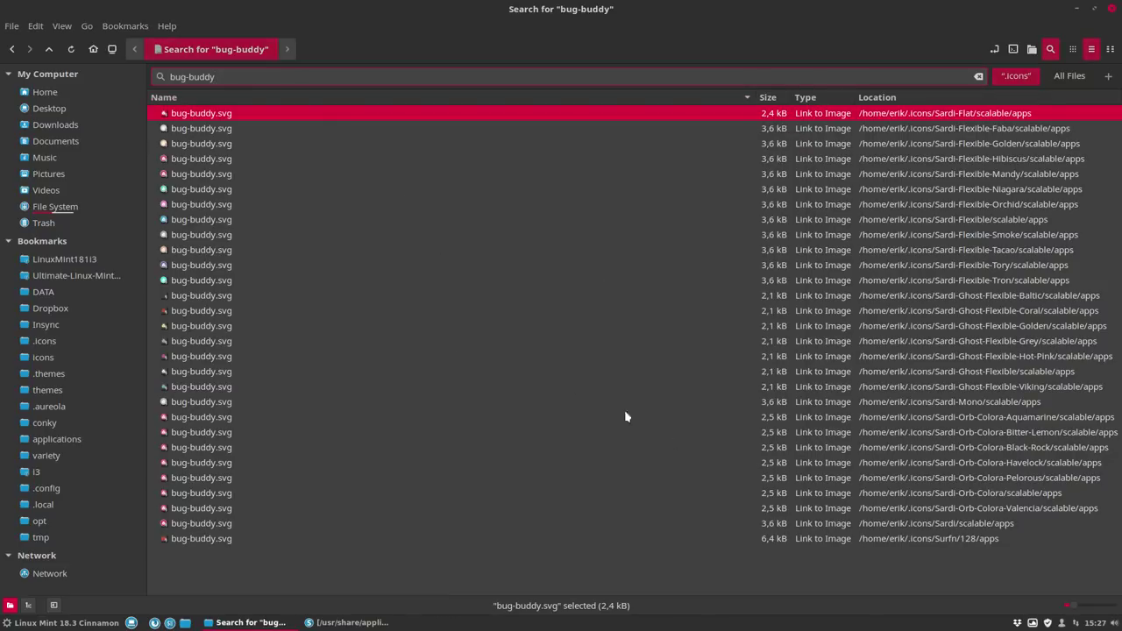
Search for 'kbugster' and show the 29 kbugster.svg results as icons.
triple_click(153, 65)
text(k)
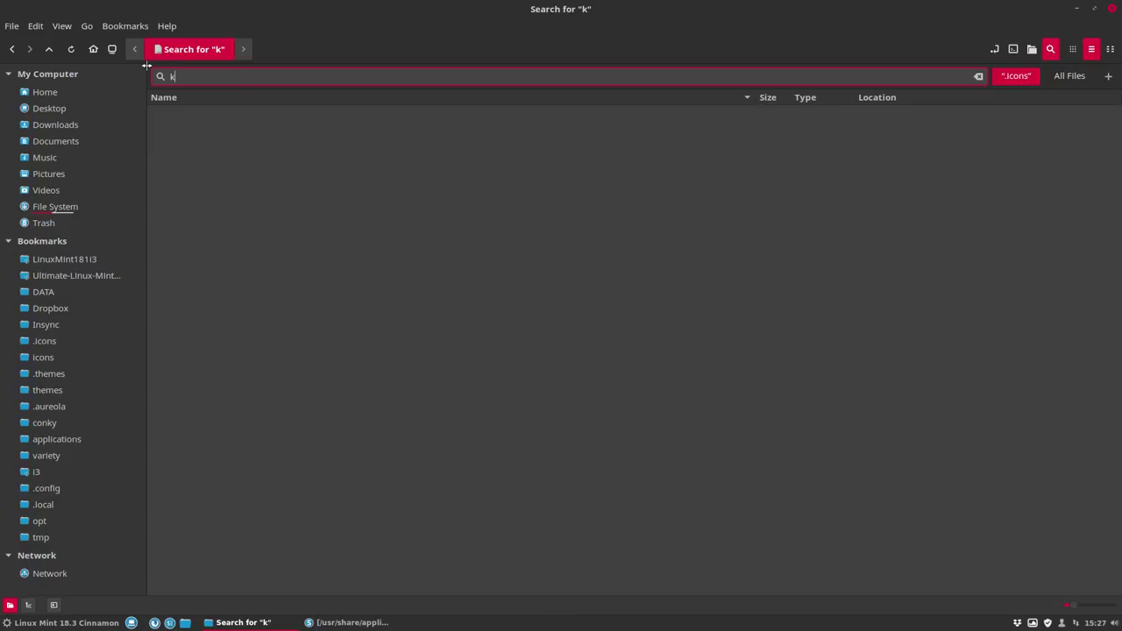
text(bugste)
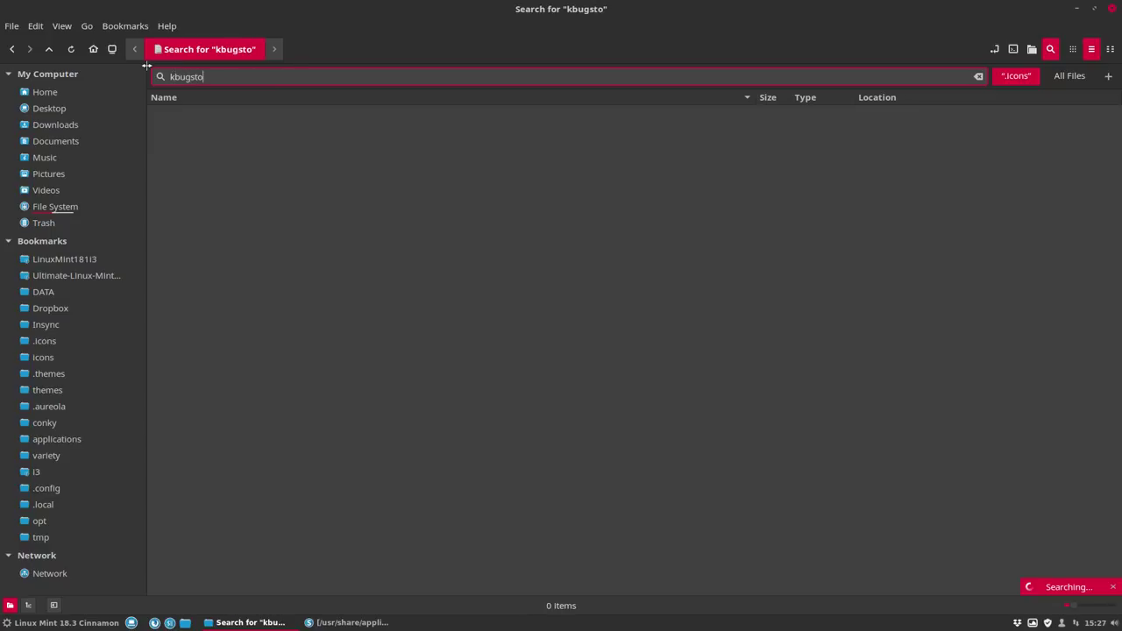
key(BackSpace)
key(BackSpace)
text(ter)
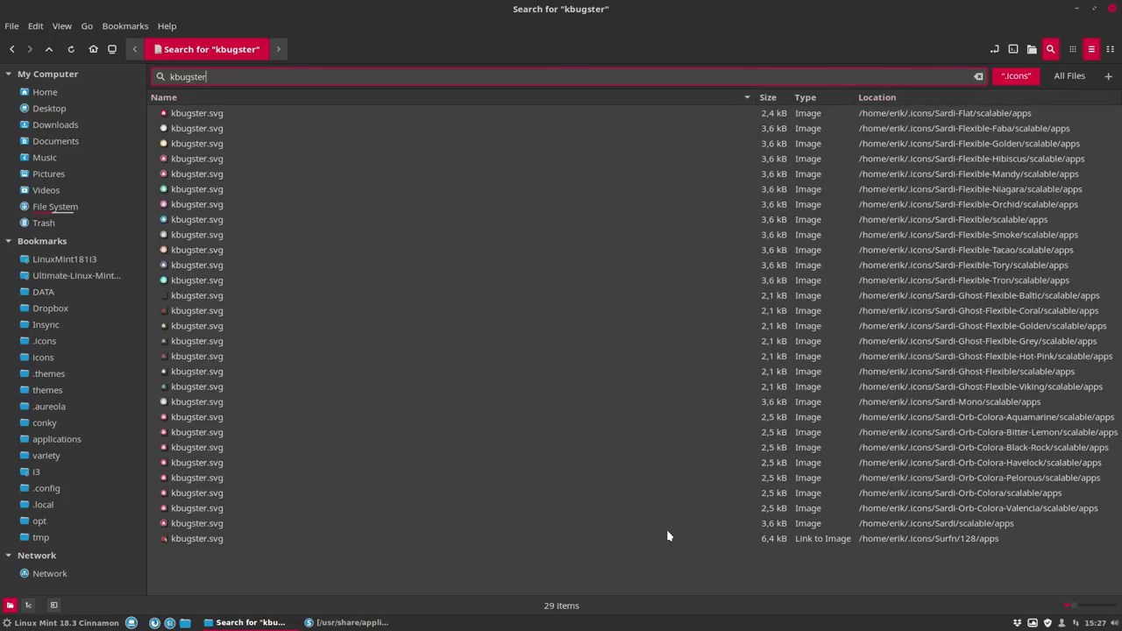
click(1074, 49)
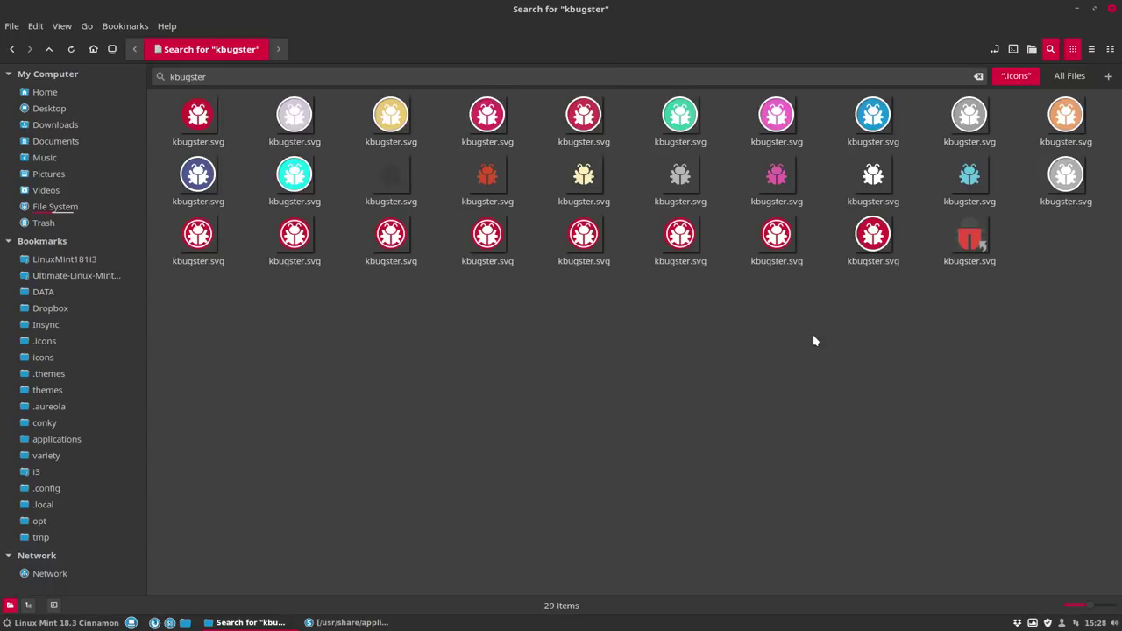
Minimize the file manager, then open and dismiss the desktop context menu.
click(1078, 12)
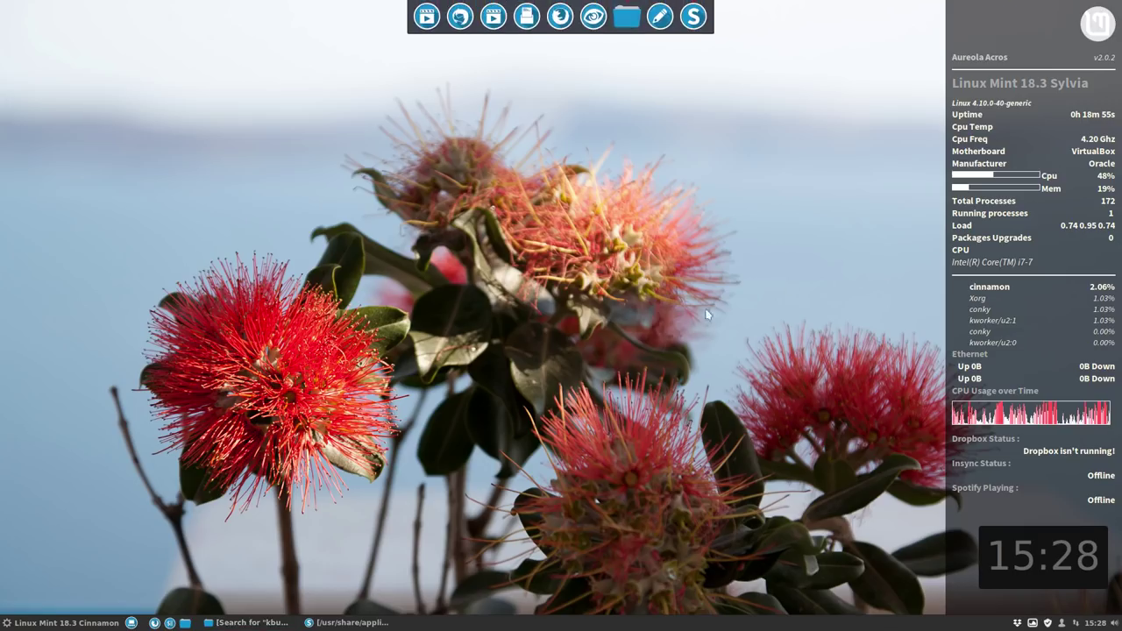
right_click(208, 408)
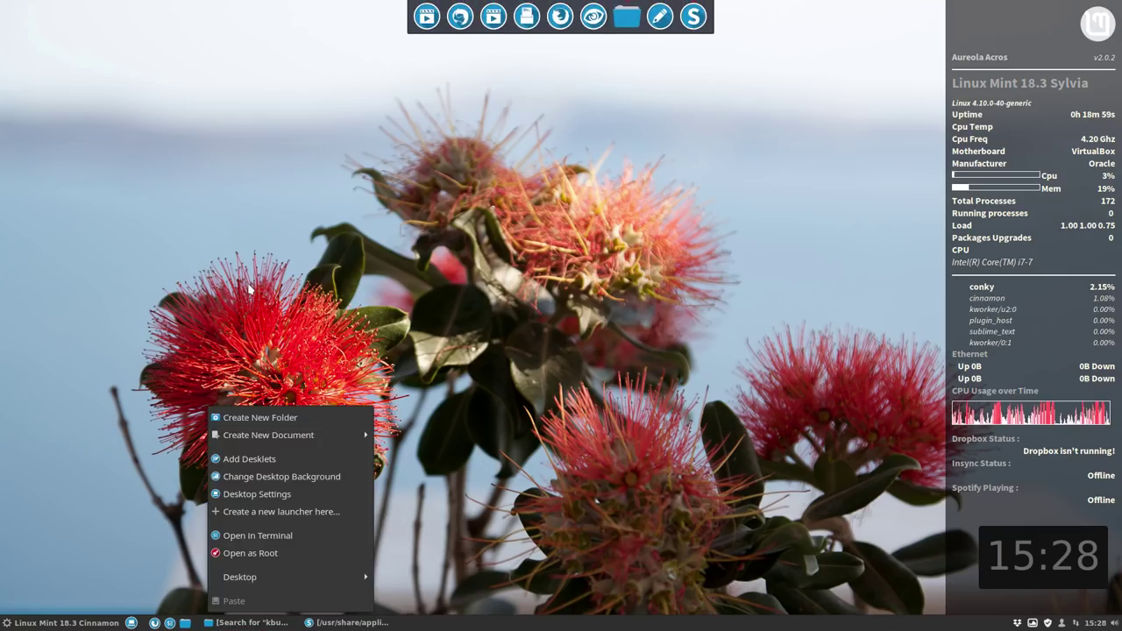
click(583, 92)
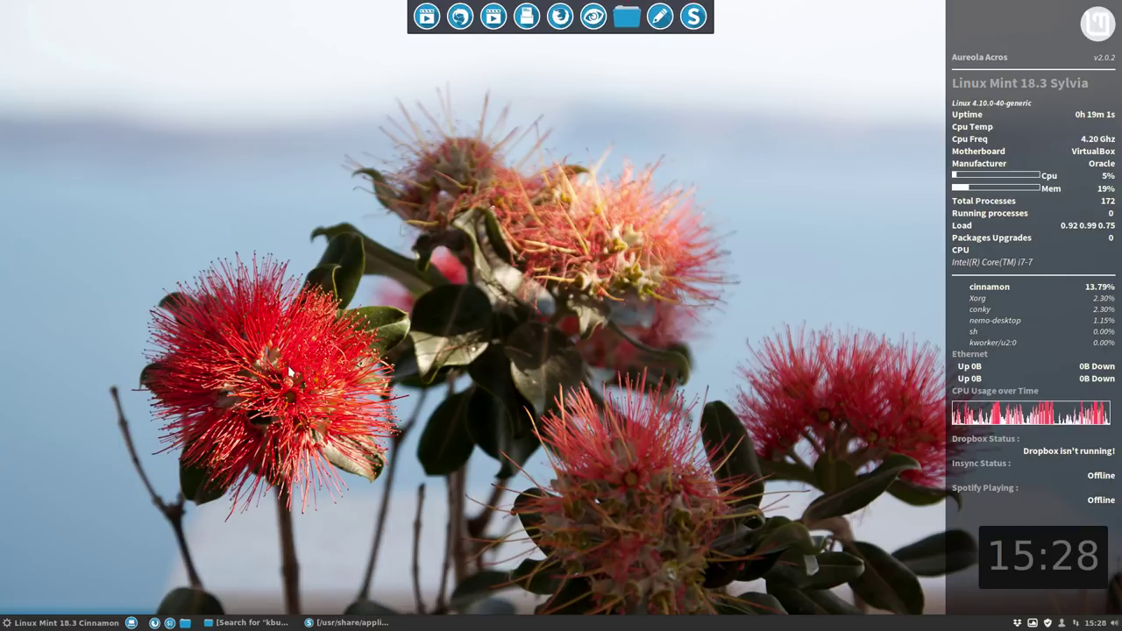
Open Computer from the file manager's quick locations and navigate from the root into /usr/share.
right_click(630, 30)
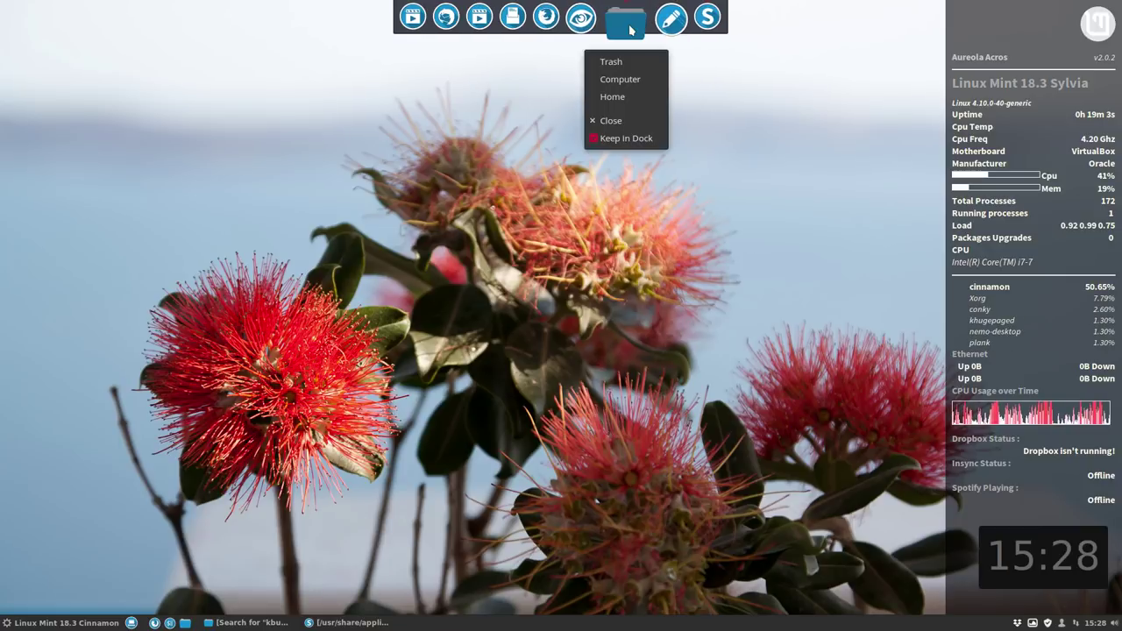
click(599, 173)
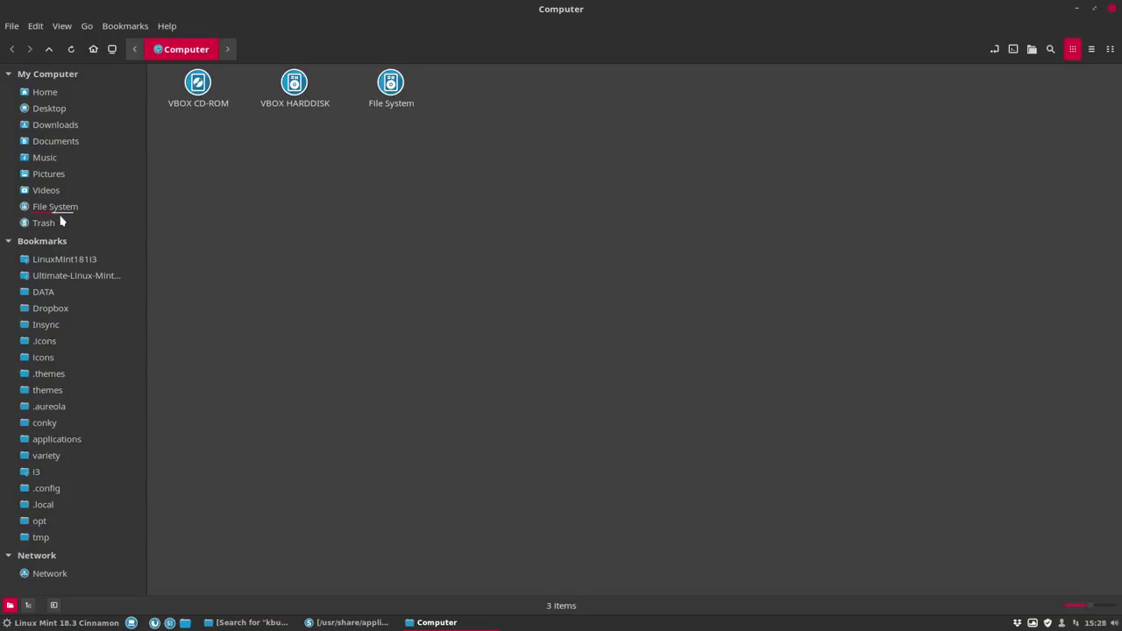
click(60, 210)
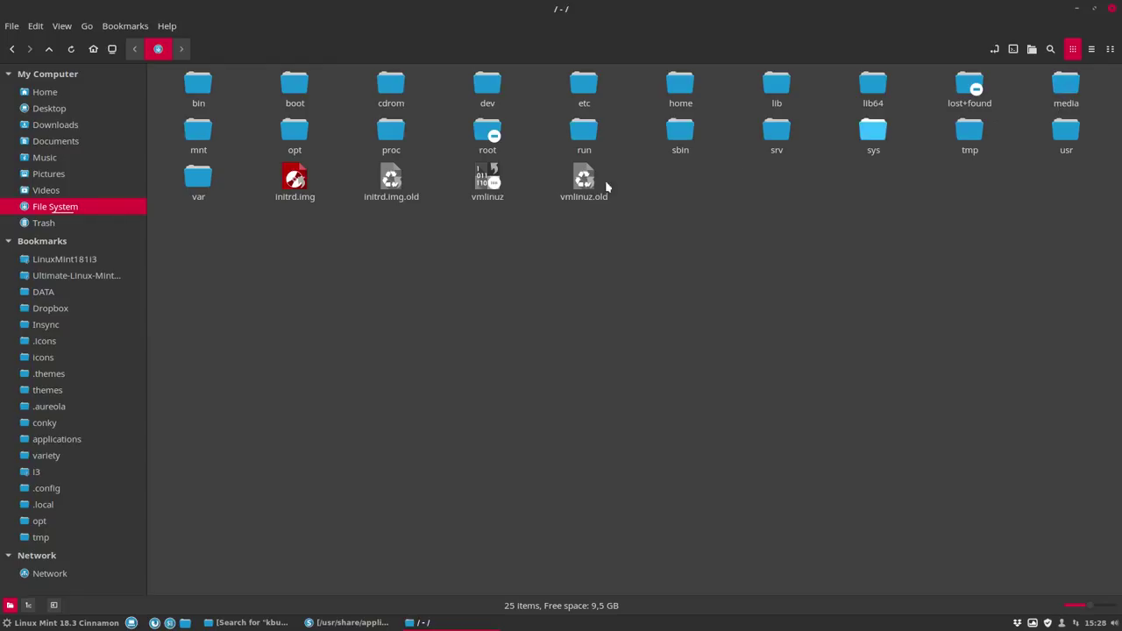
double_click(1062, 131)
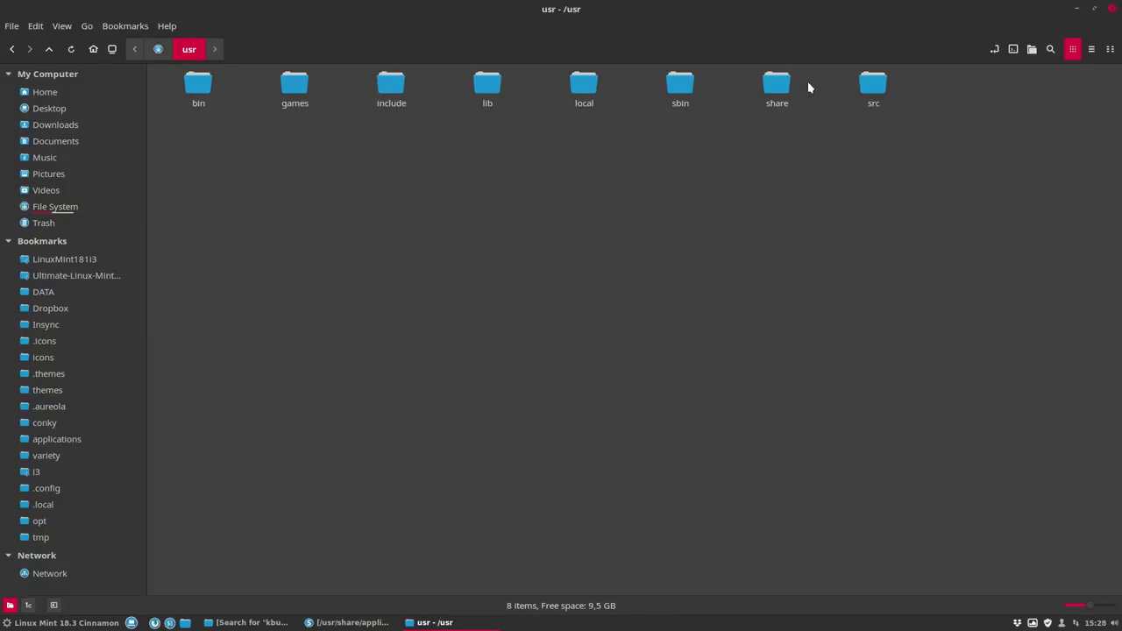
double_click(772, 88)
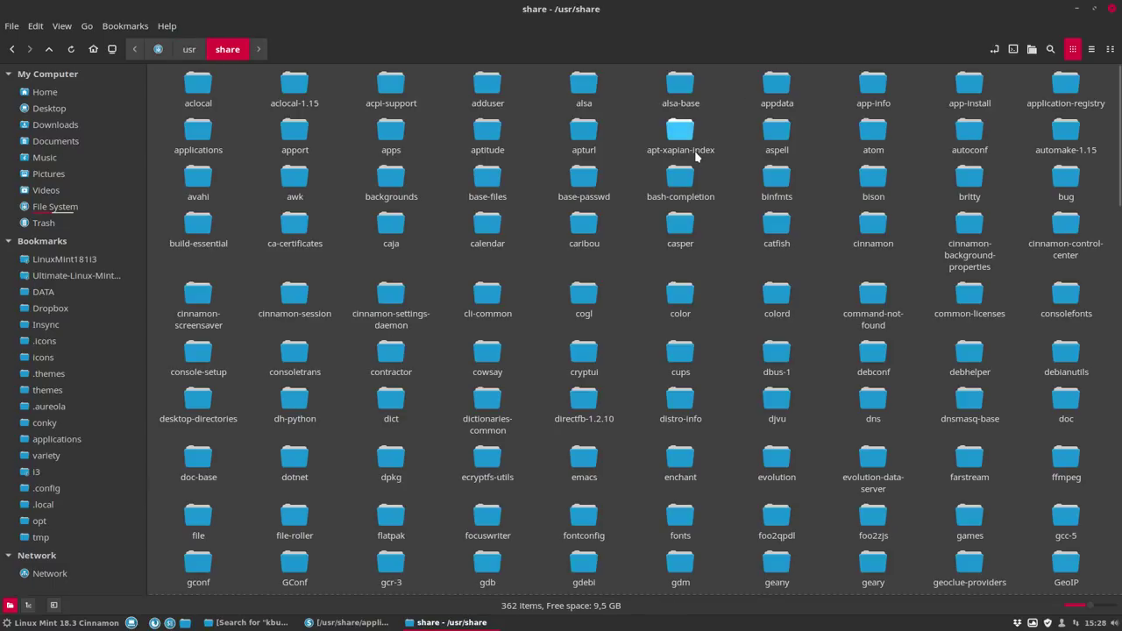
Open the System Reports launcher in a text editor and read its Icon=mintreport line.
double_click(200, 133)
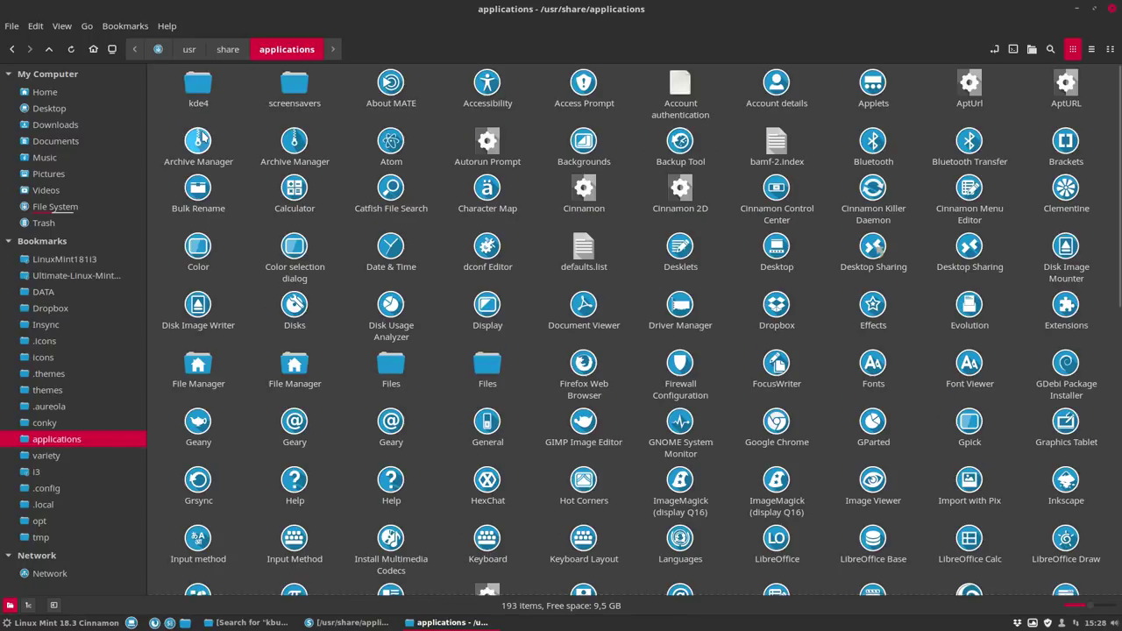
scroll(391, 412, down, 10)
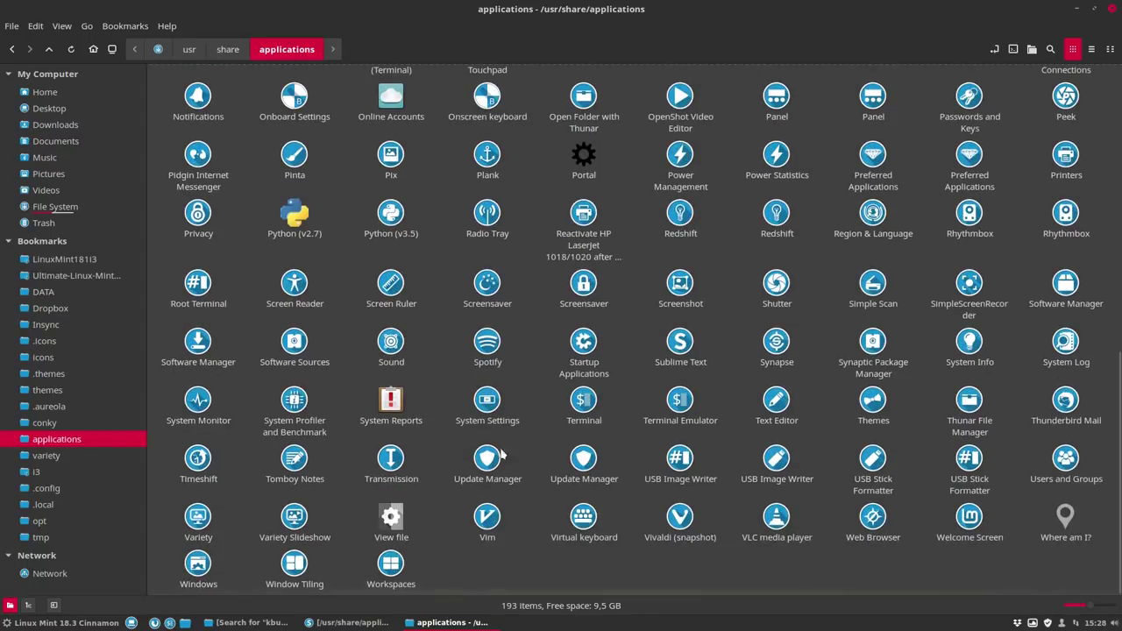
click(388, 404)
right_click(388, 405)
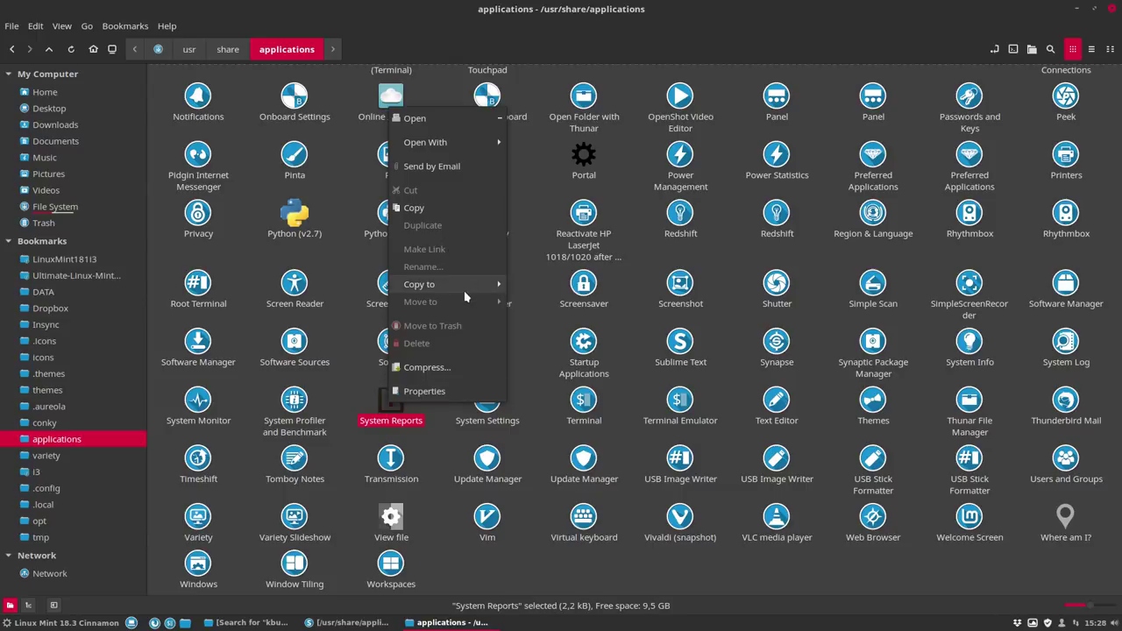
mouse_move(466, 288)
mouse_move(456, 151)
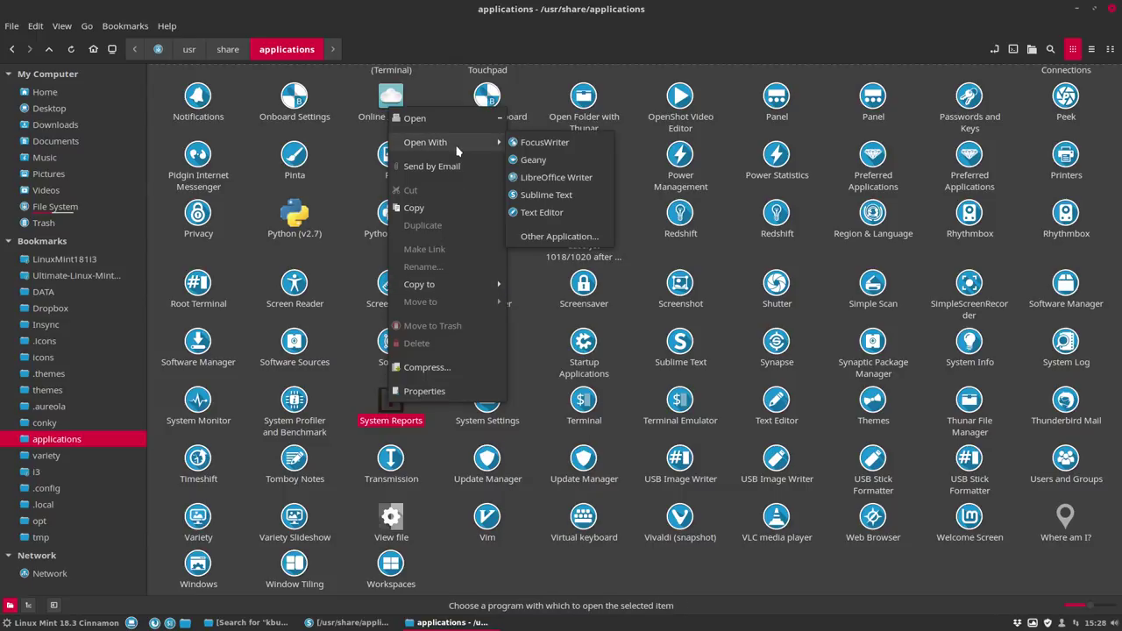
click(542, 213)
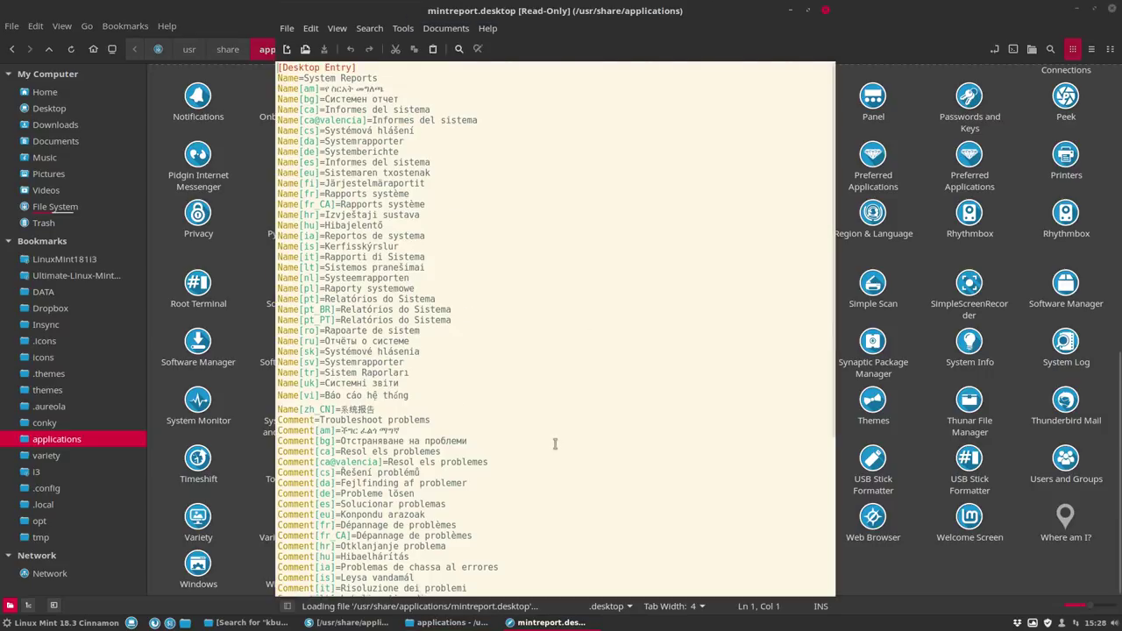
scroll(554, 440, down, 7)
drag(304, 528, 356, 528)
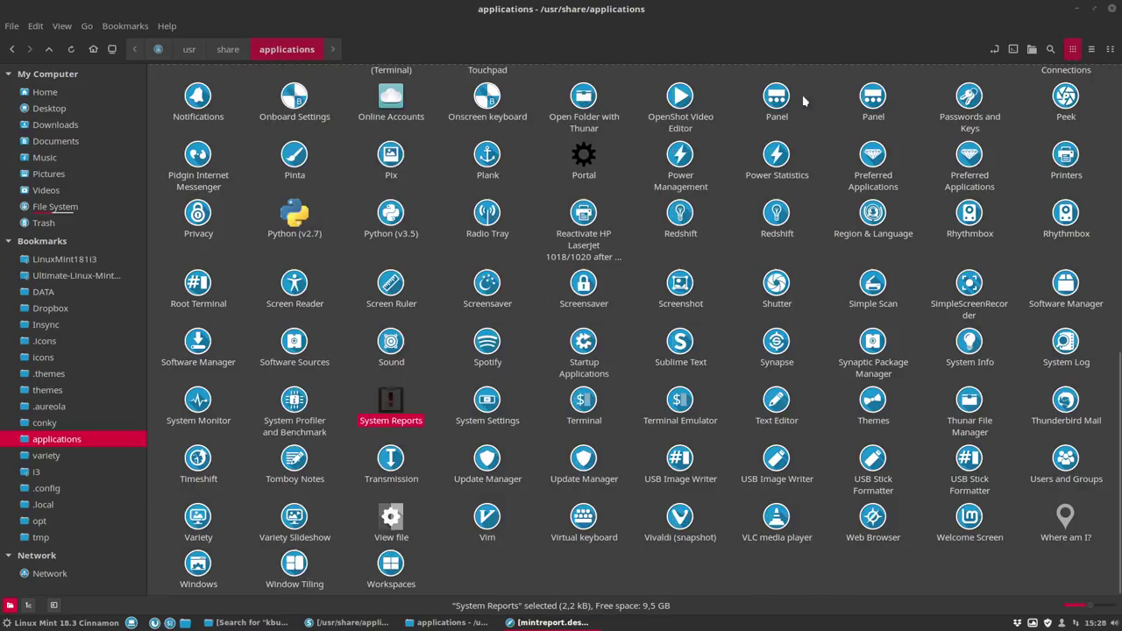
click(825, 10)
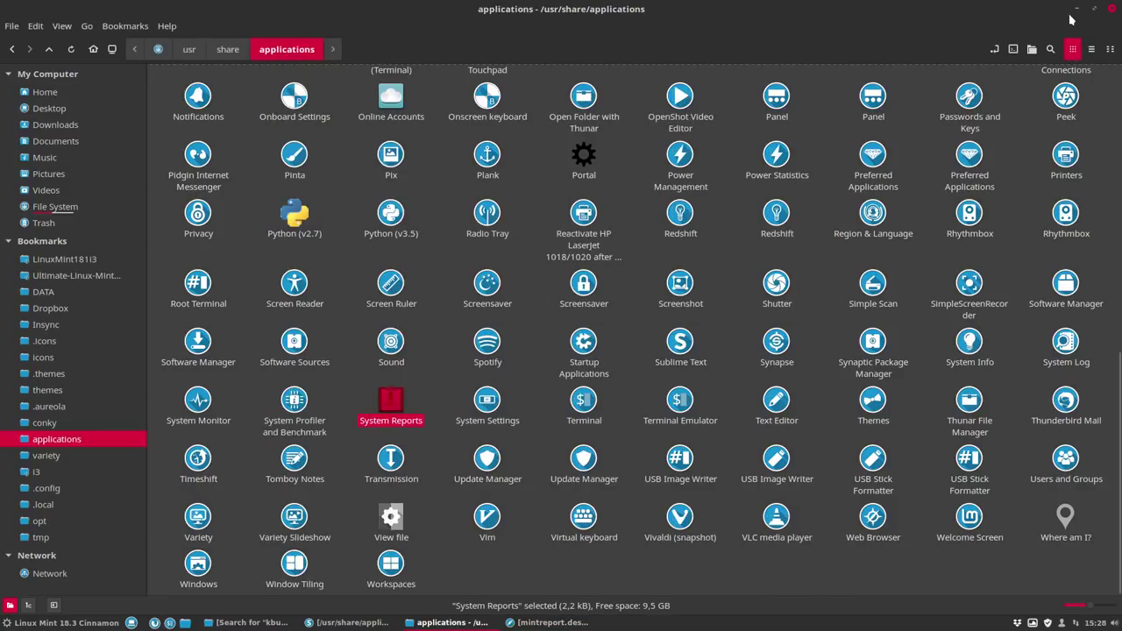
Switch back to the kbugster search window and go back to the .icons folder.
click(1079, 11)
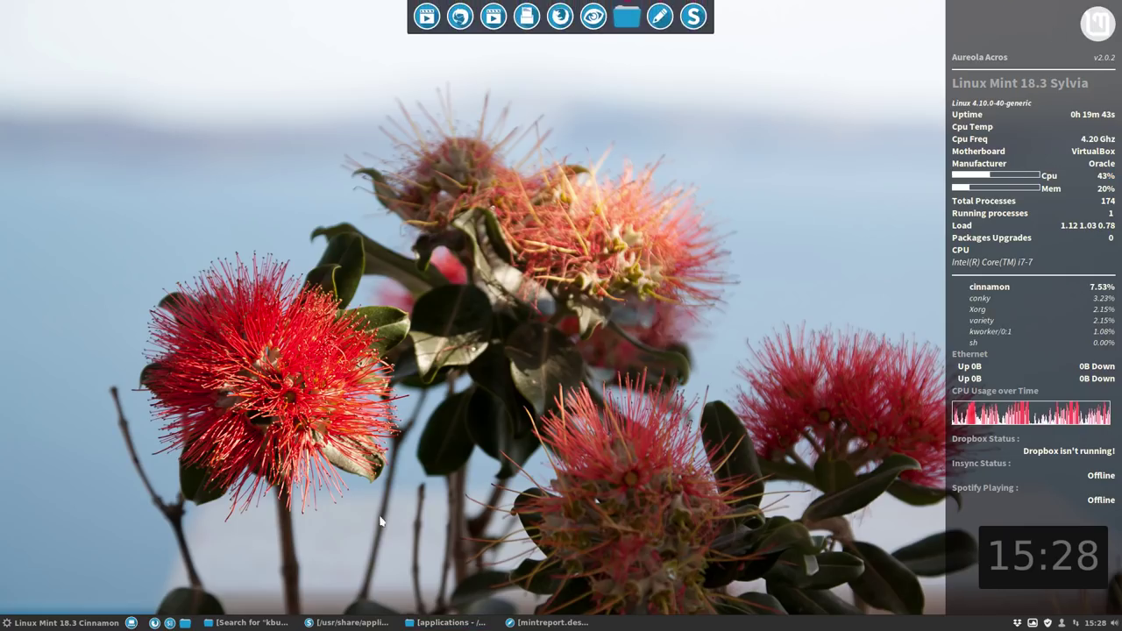
click(370, 625)
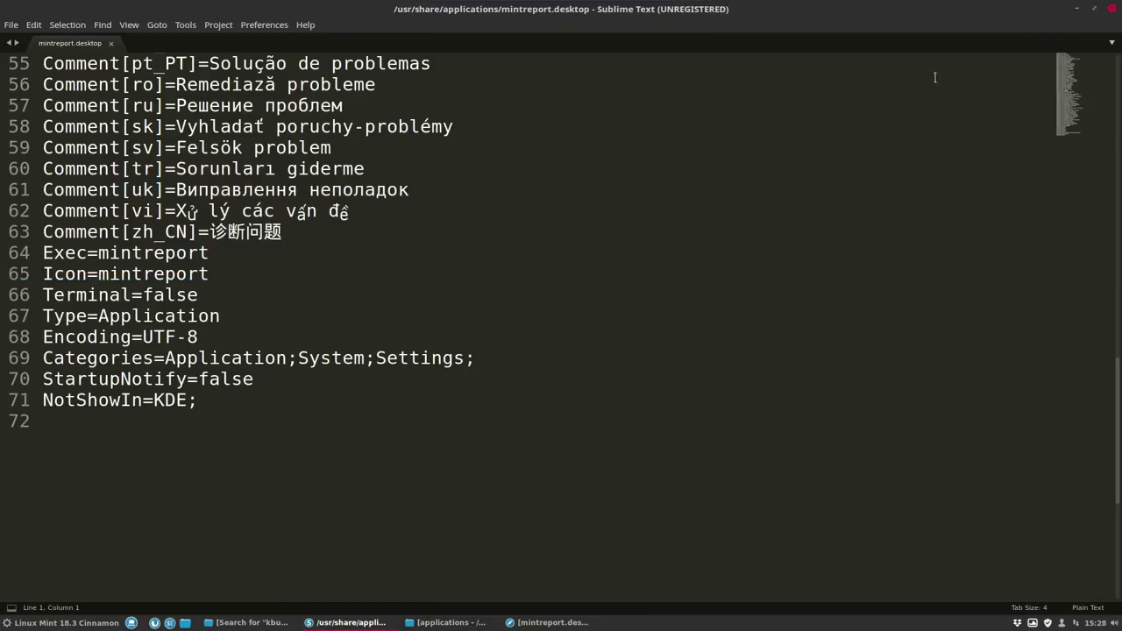
click(1078, 11)
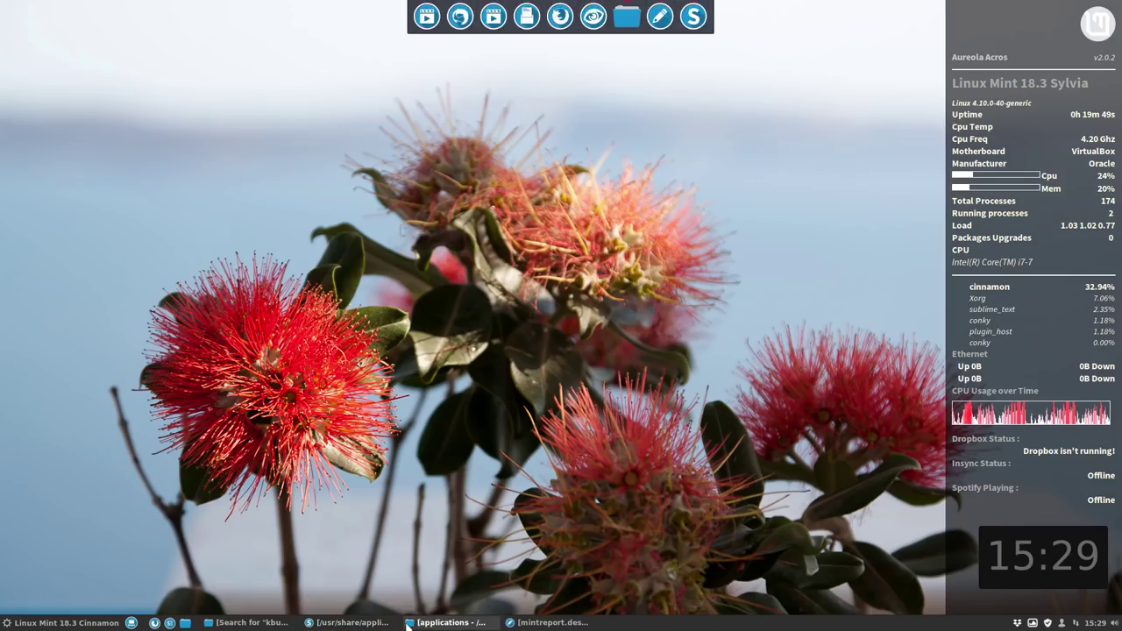
click(250, 623)
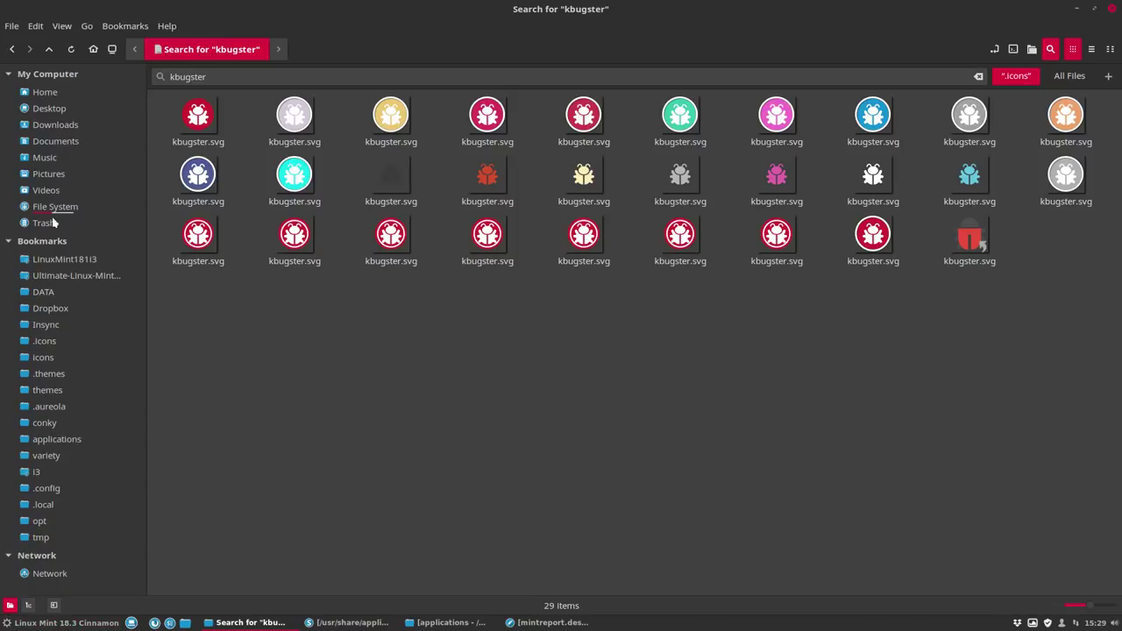
click(11, 51)
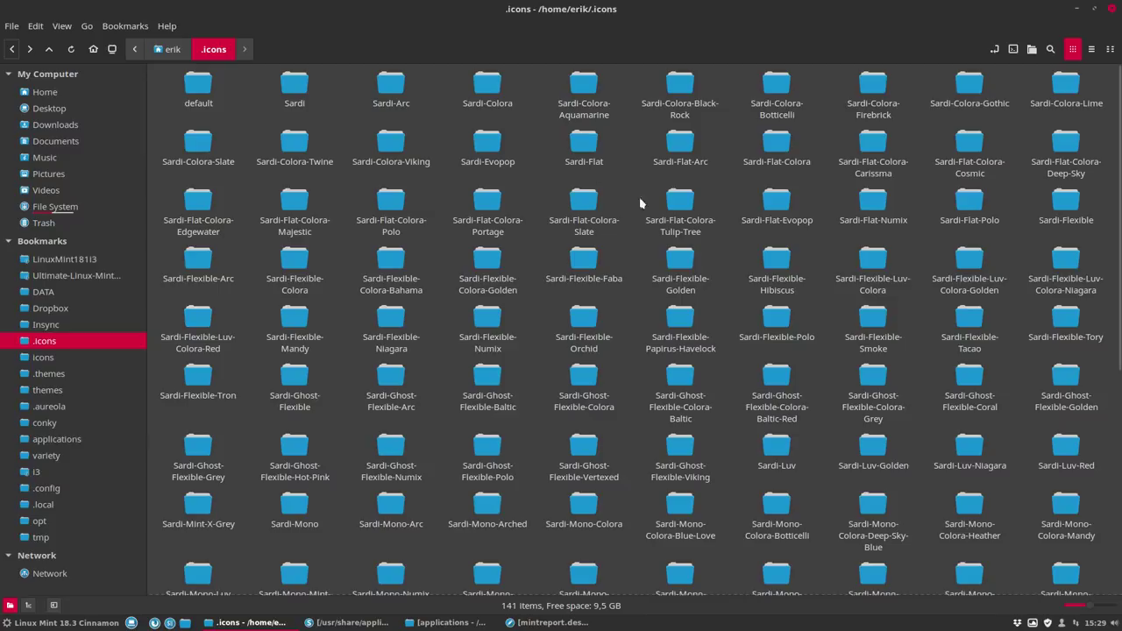
Navigate into Sardi-Flexible/scalable/apps, which lists 3,494 SVG app icons.
click(679, 261)
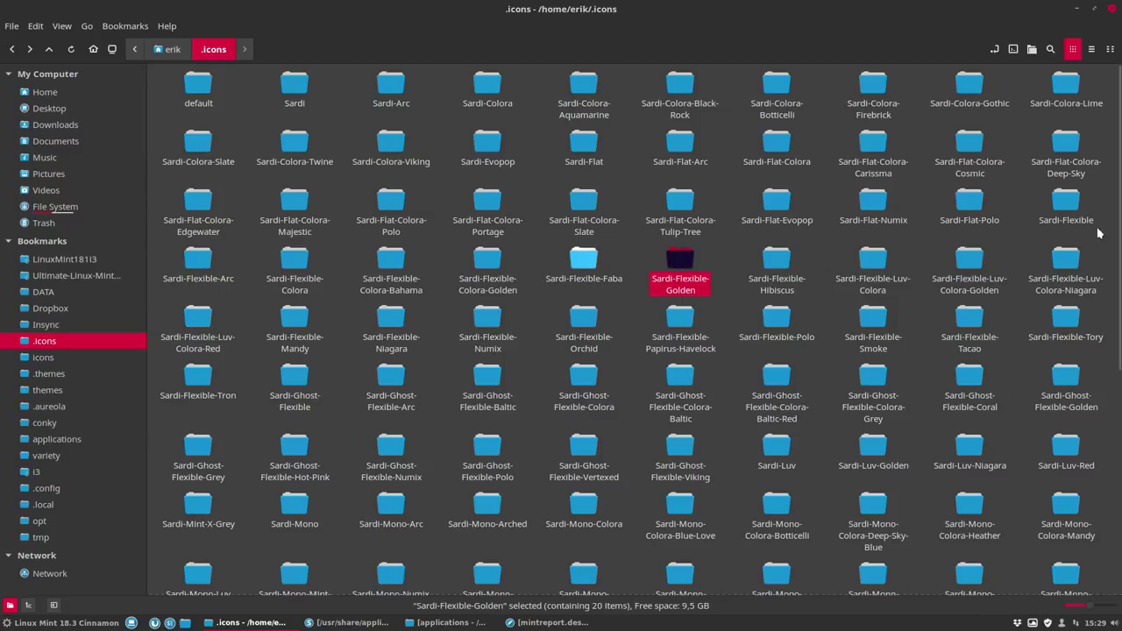
click(1077, 203)
double_click(1070, 205)
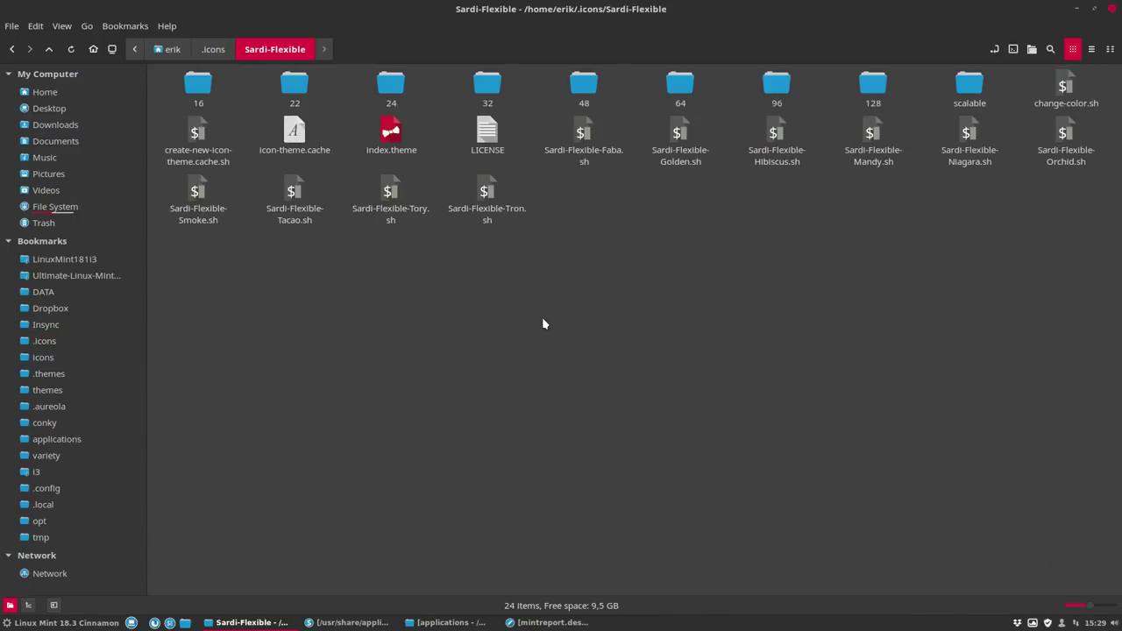
double_click(971, 97)
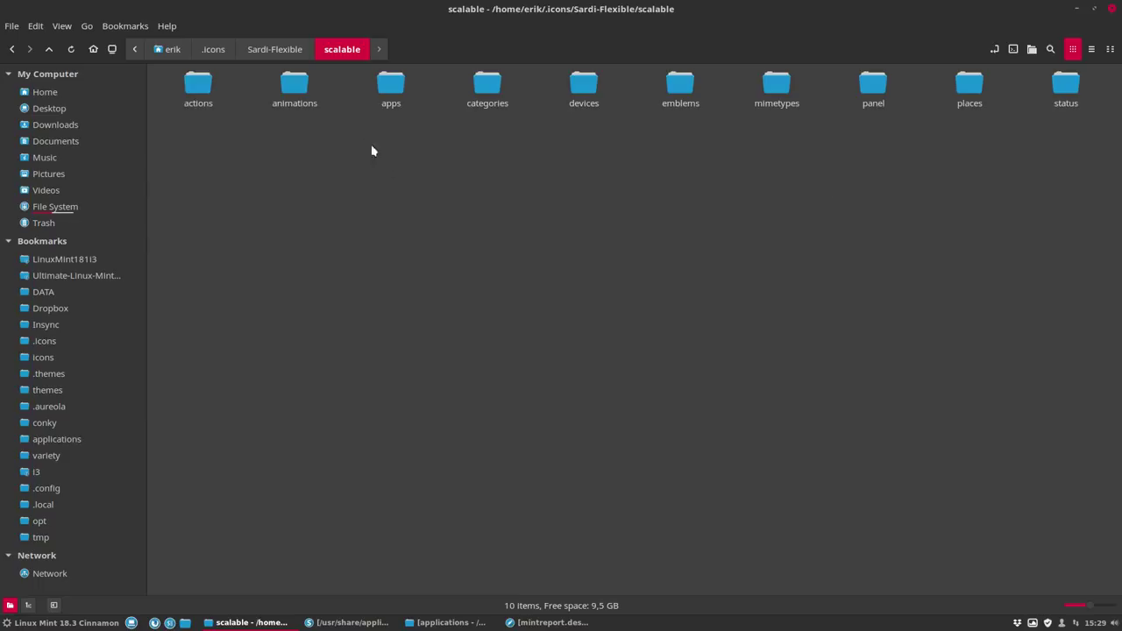
double_click(391, 83)
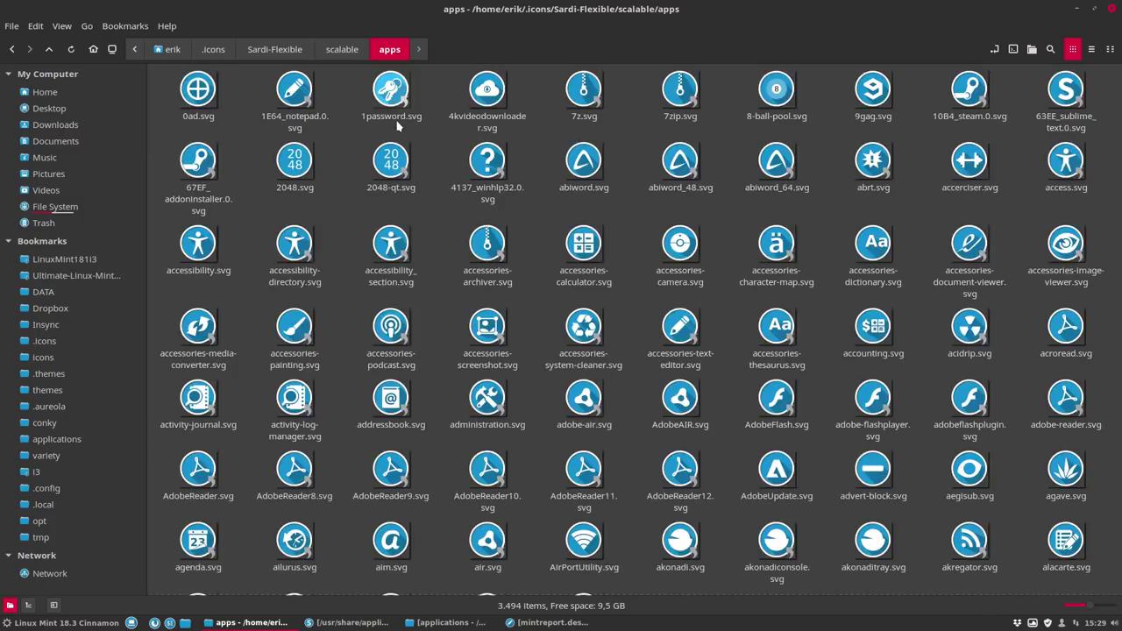
click(371, 626)
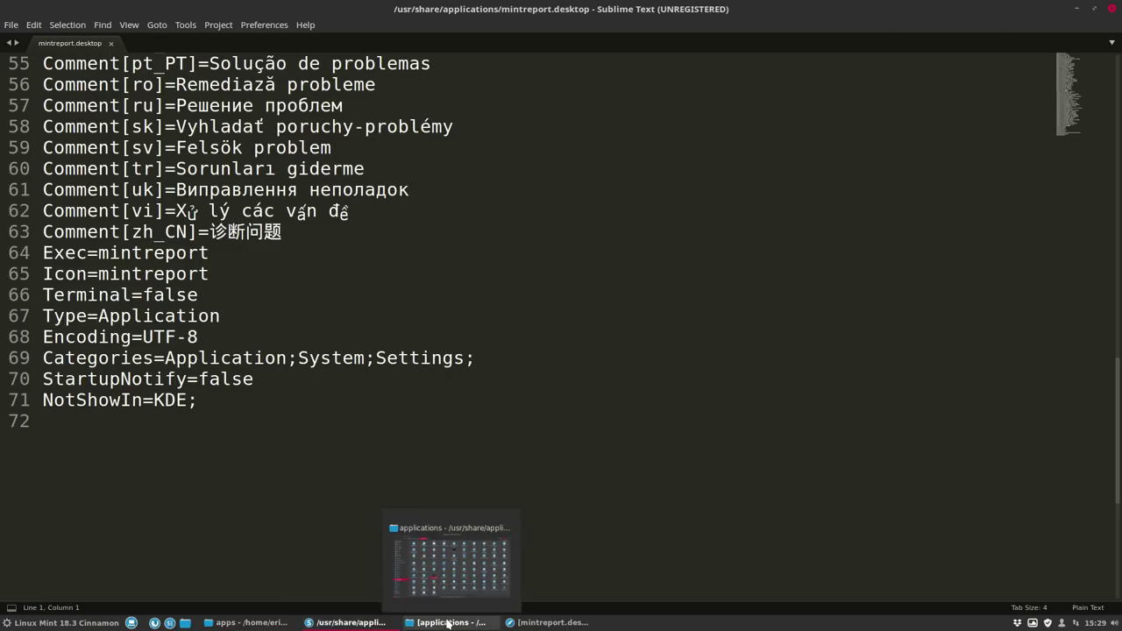
click(447, 622)
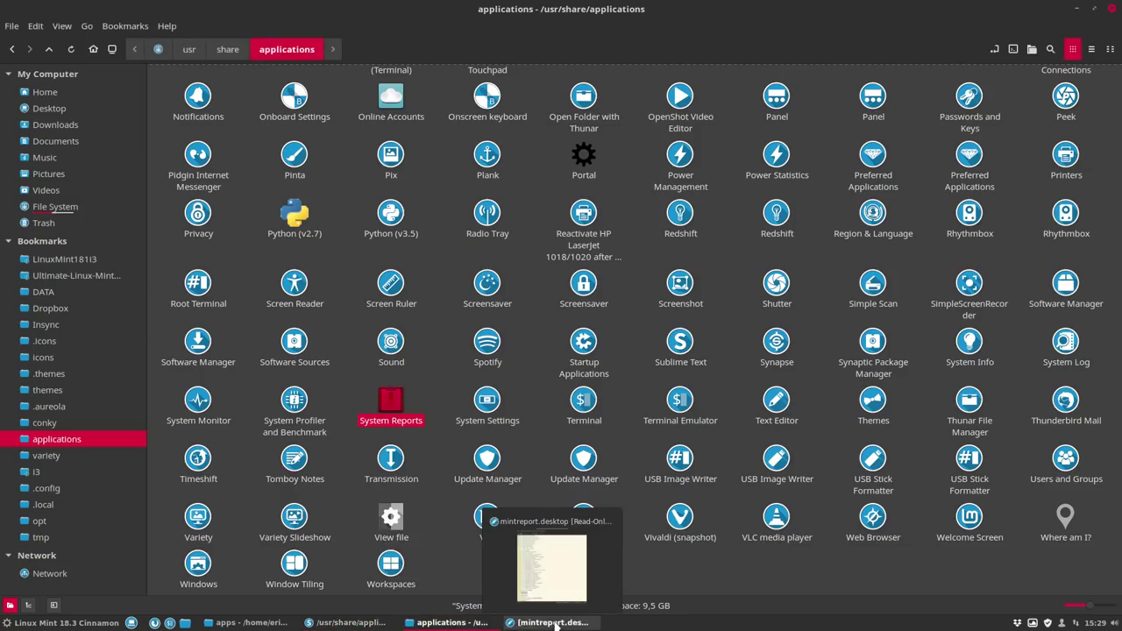
click(552, 624)
click(552, 624)
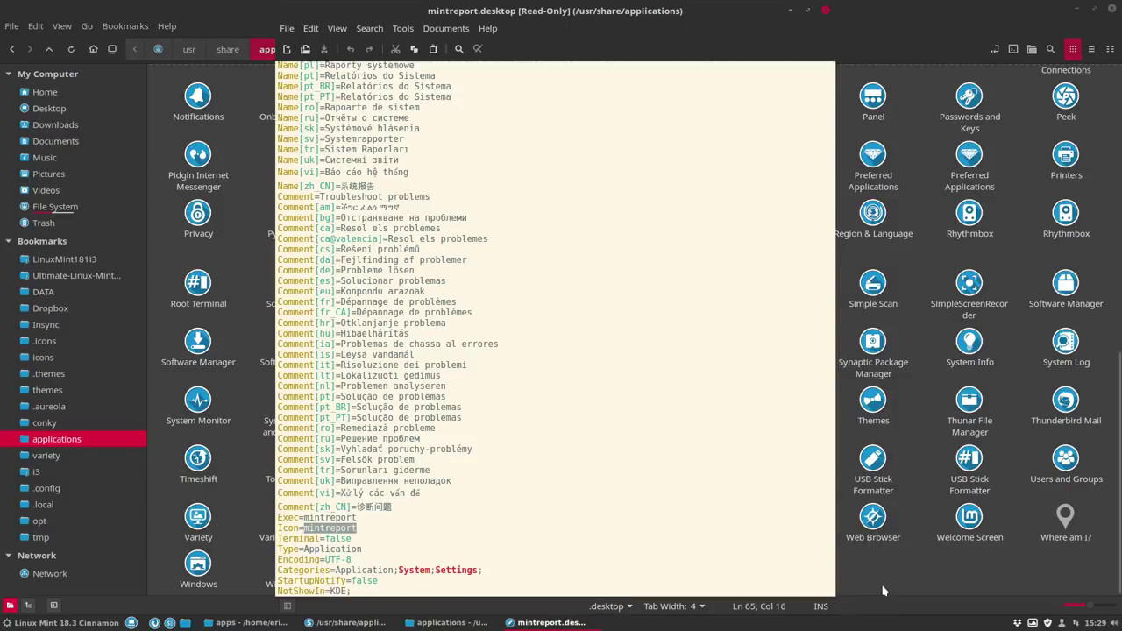
click(1051, 50)
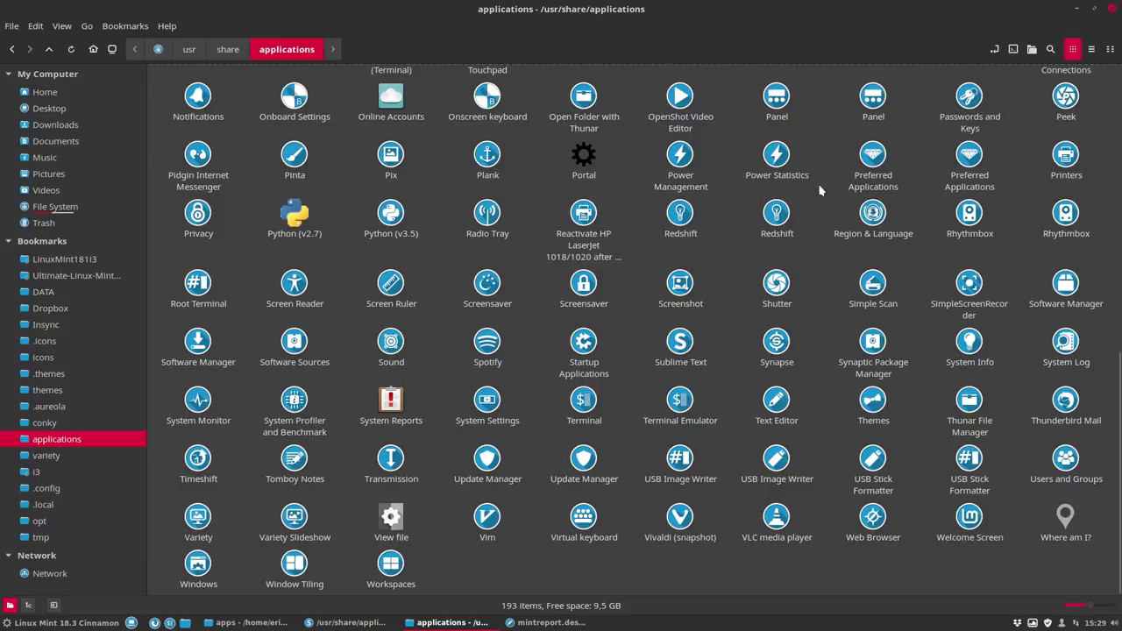
click(541, 626)
click(541, 626)
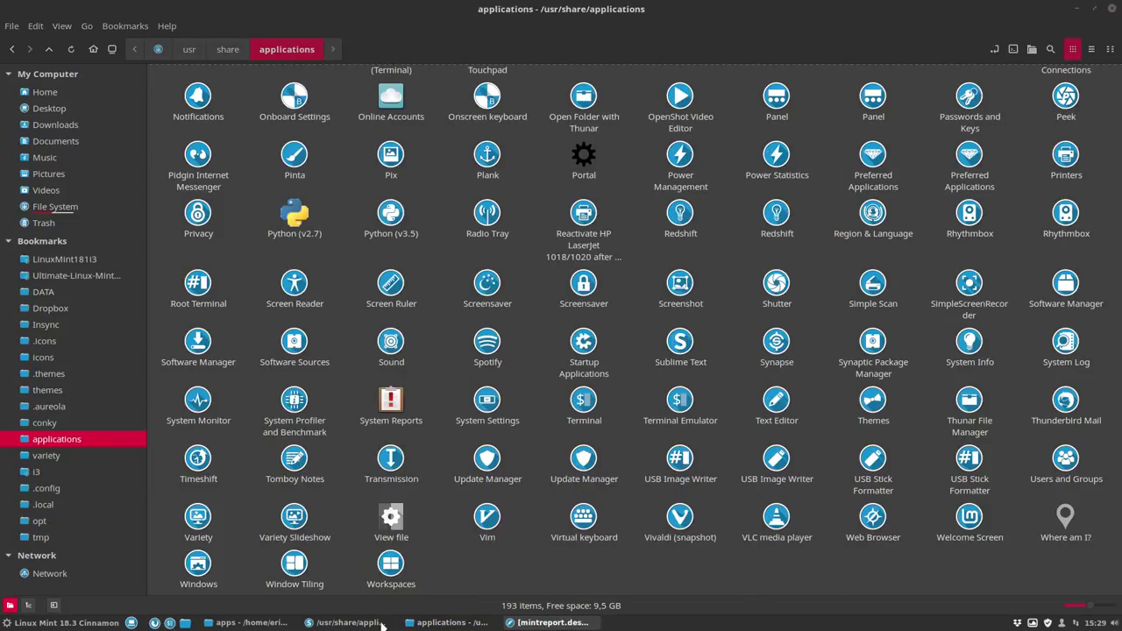
click(267, 623)
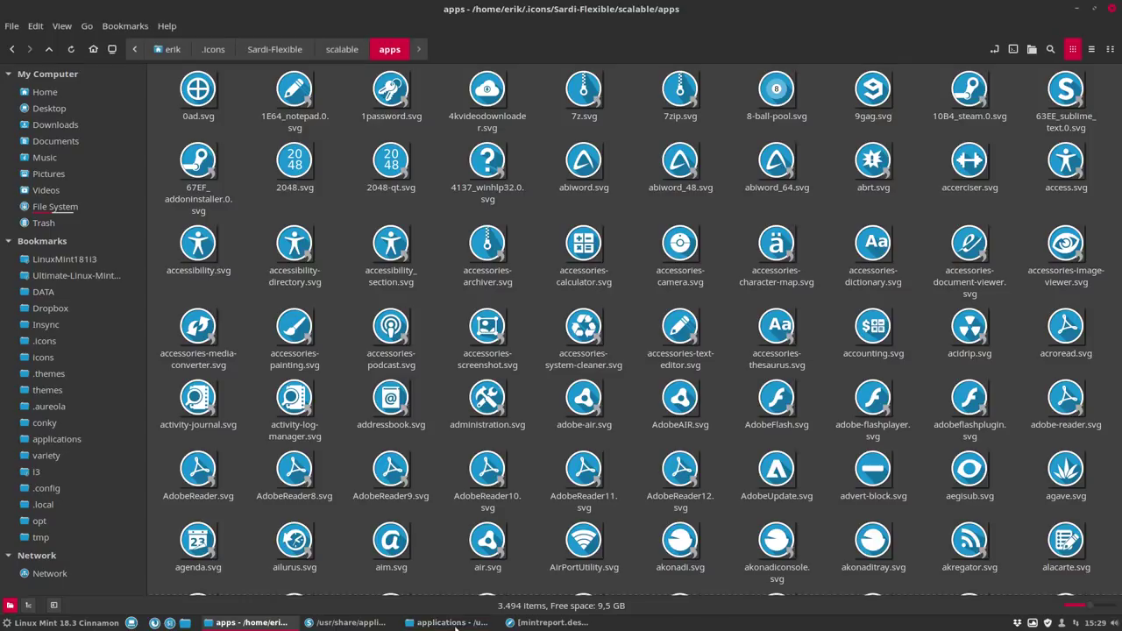
mouse_move(455, 628)
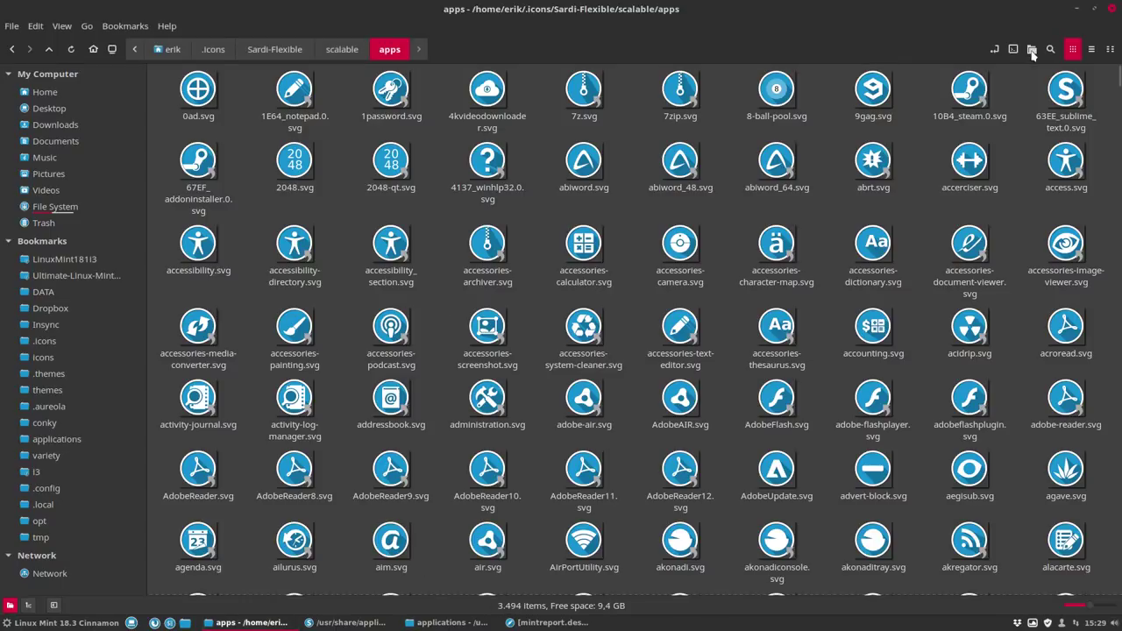
Search the apps folder for 'kbu' to confirm kbugster.svg exists, then return to the full listing.
click(1051, 50)
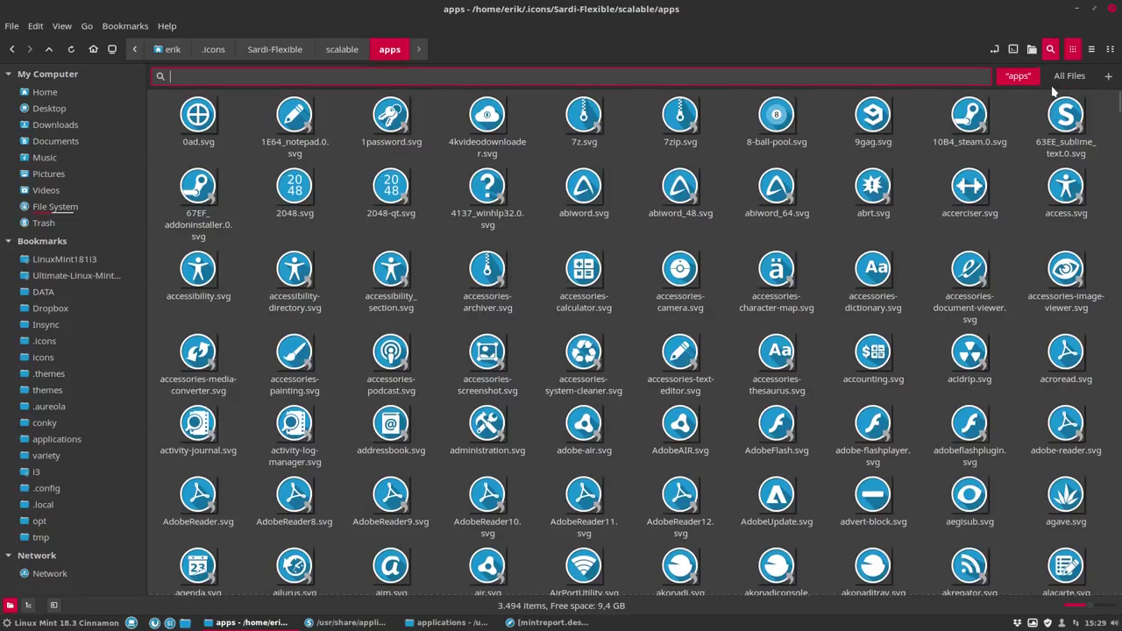
text(kbu)
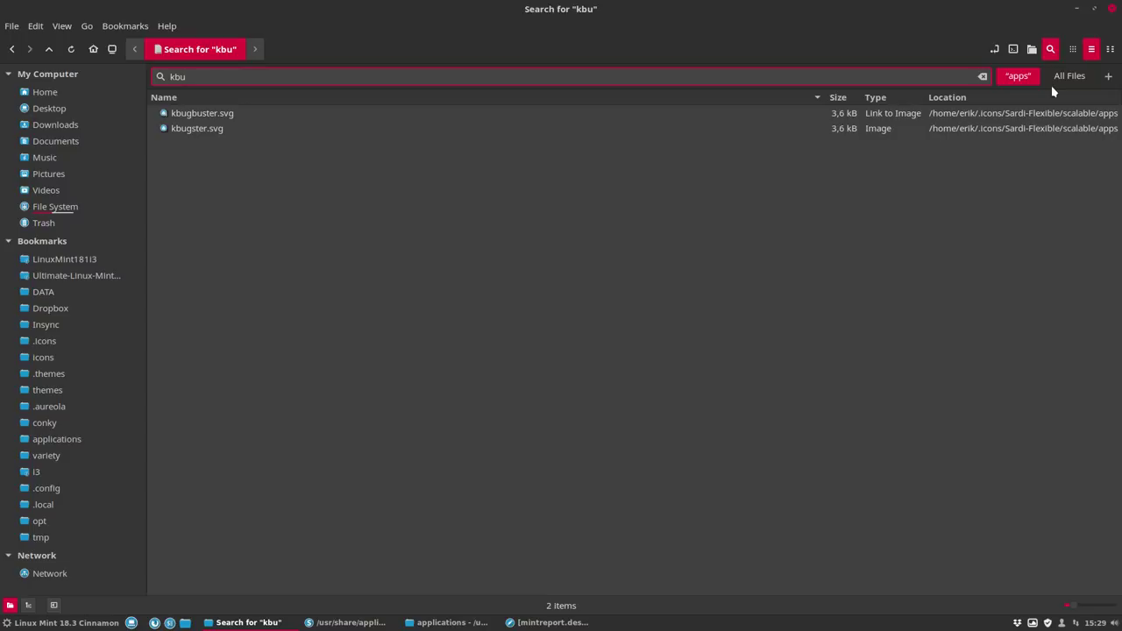
click(221, 132)
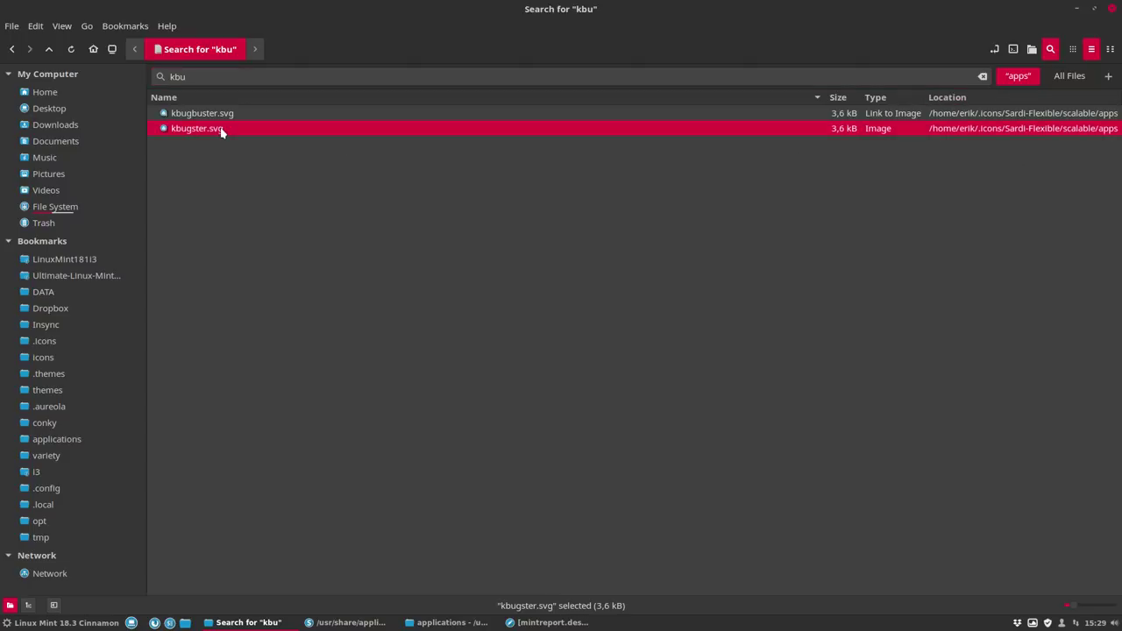
click(12, 49)
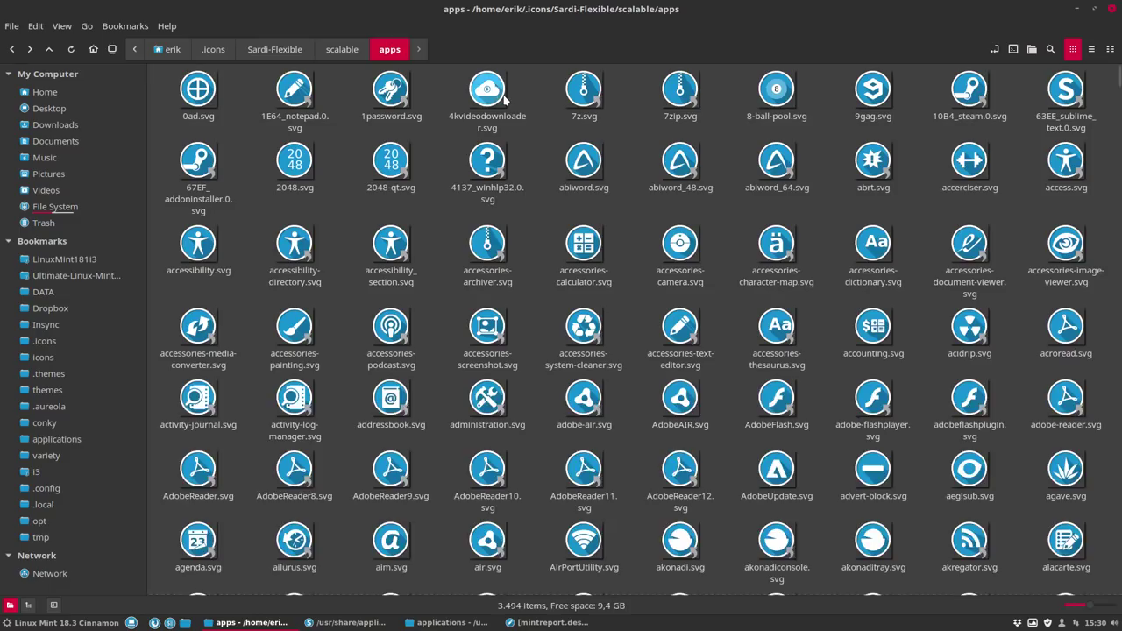
right_click(532, 106)
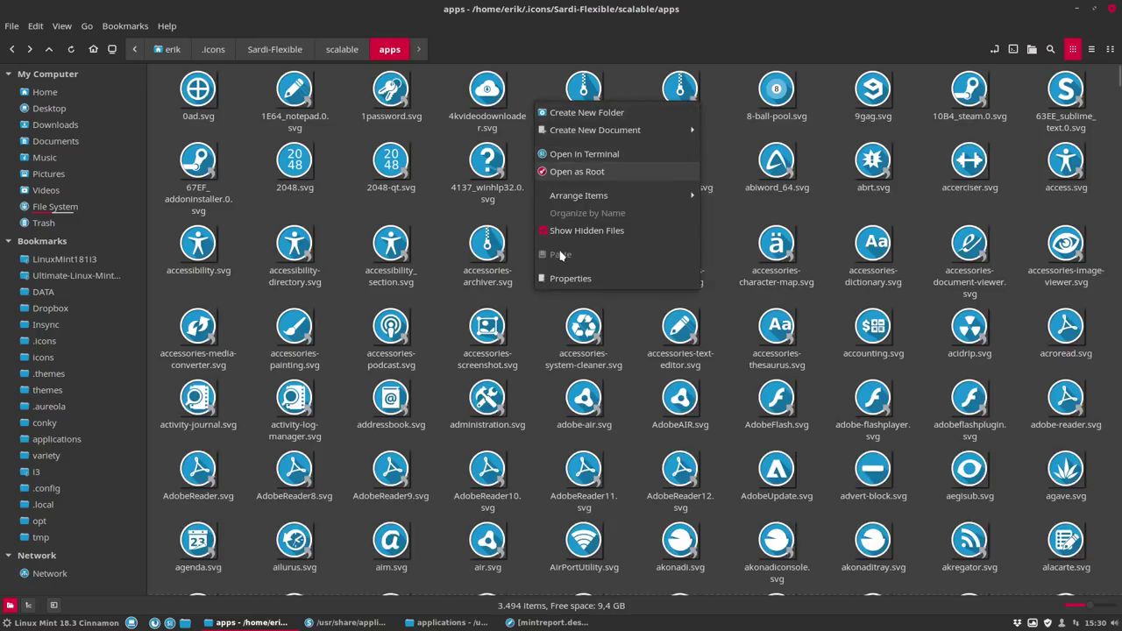
Run ln -s kbugster.svg mintreport.svg in the apps folder's terminal, then hide the terminal.
click(579, 158)
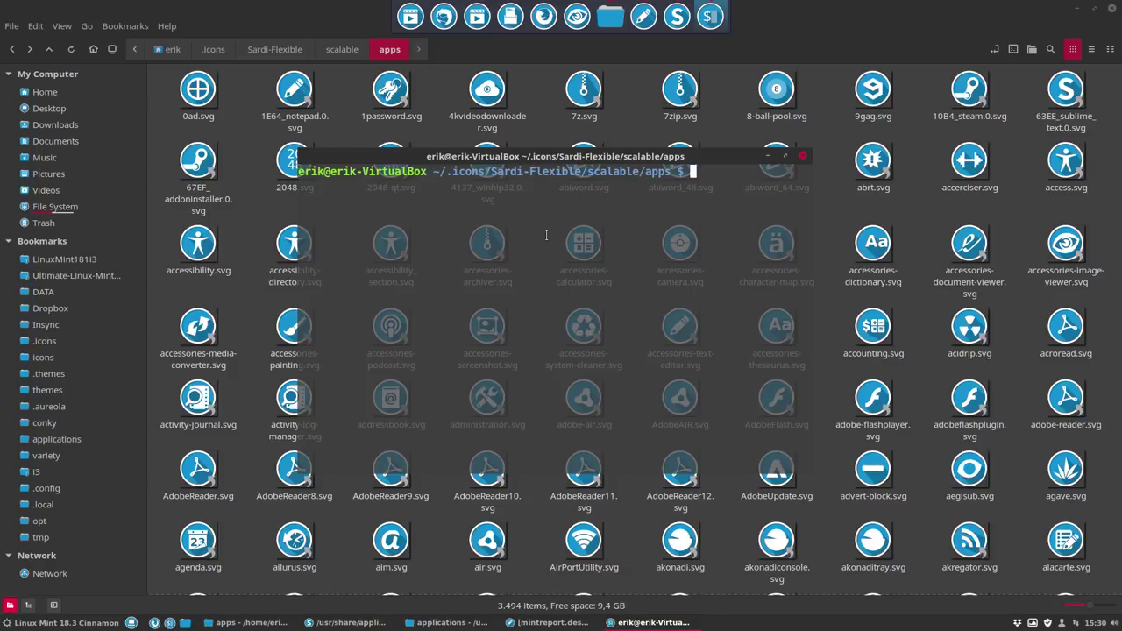
text(l)
key(BackSpace)
text(ln -s kbugs)
key(Tab)
text(mint)
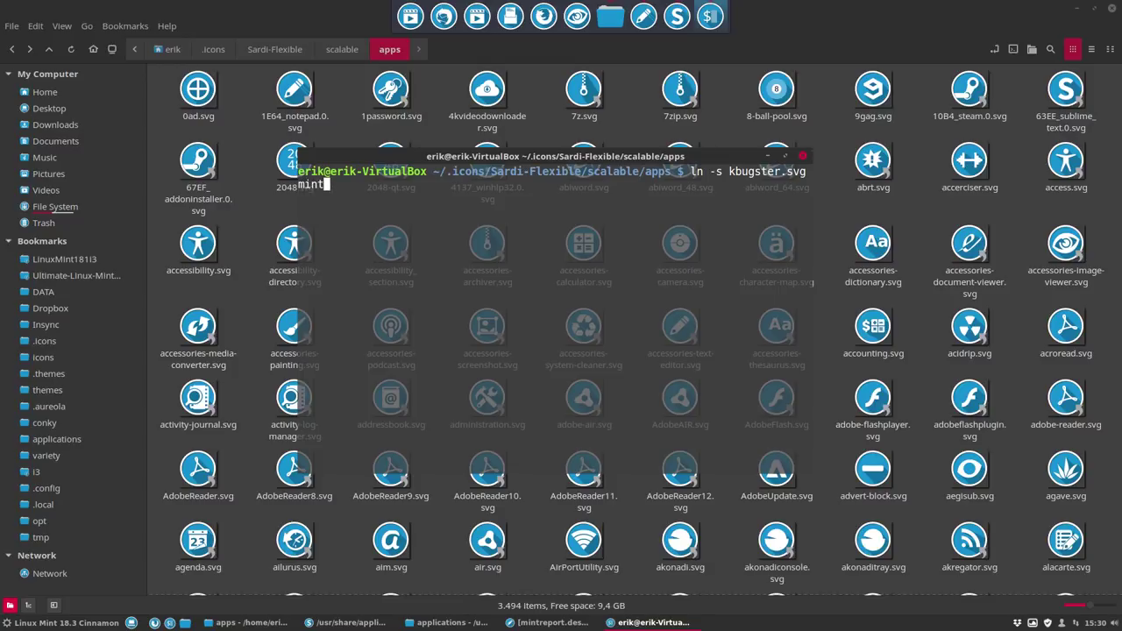
text(report.svg)
key(Return)
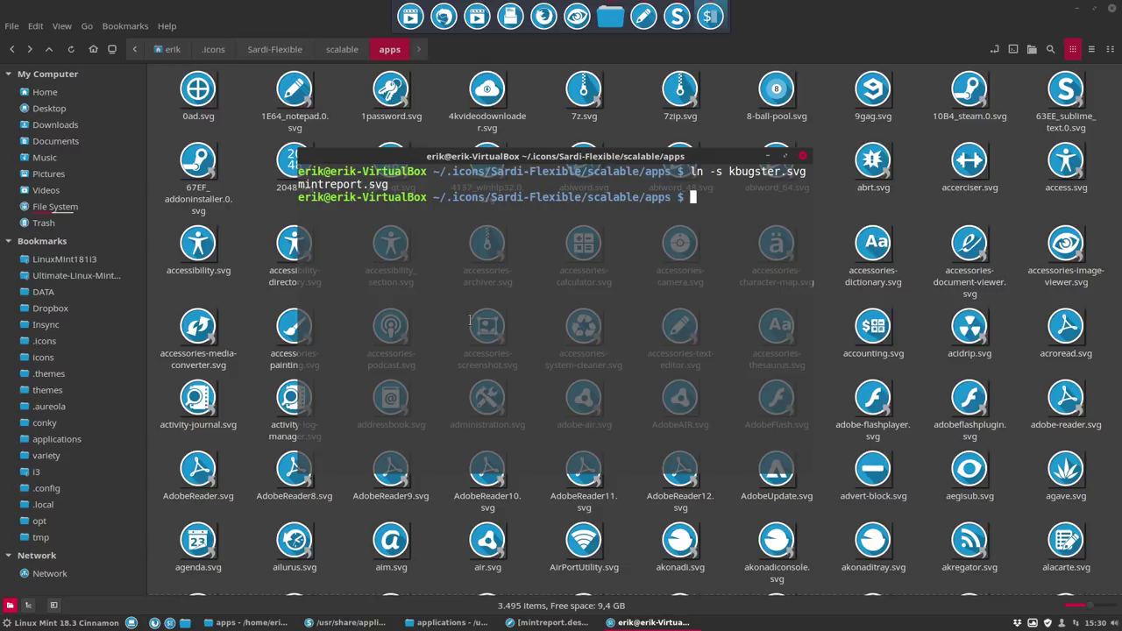
click(734, 136)
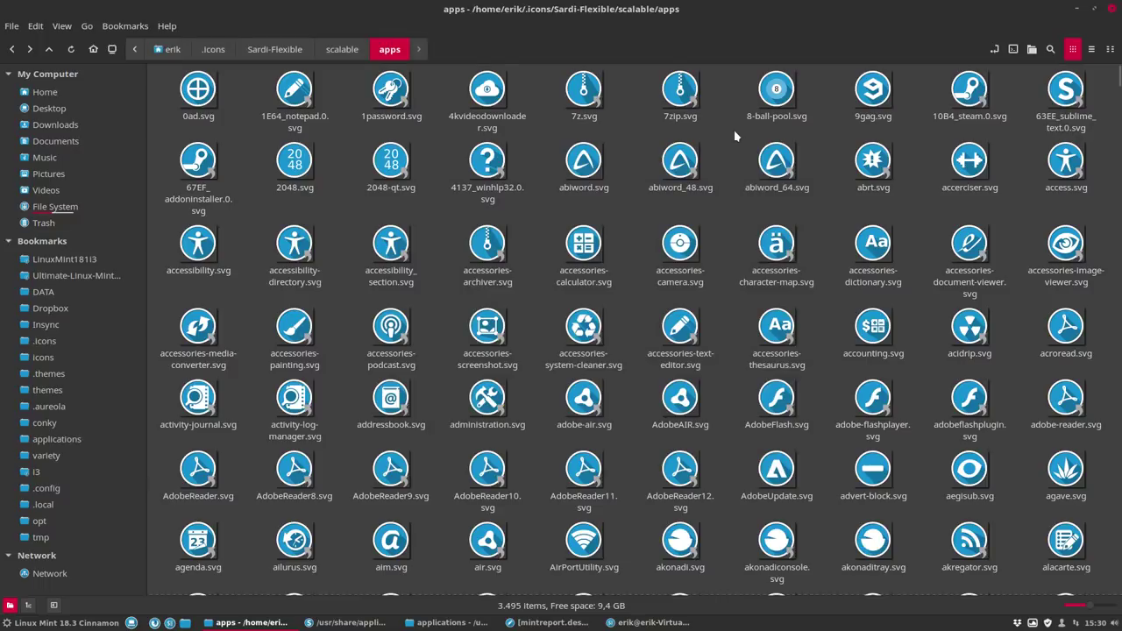
Find mintreport.svg via 'minrep', confirm it shows the kbugster bug icon, then switch to applications.
text(minreport)
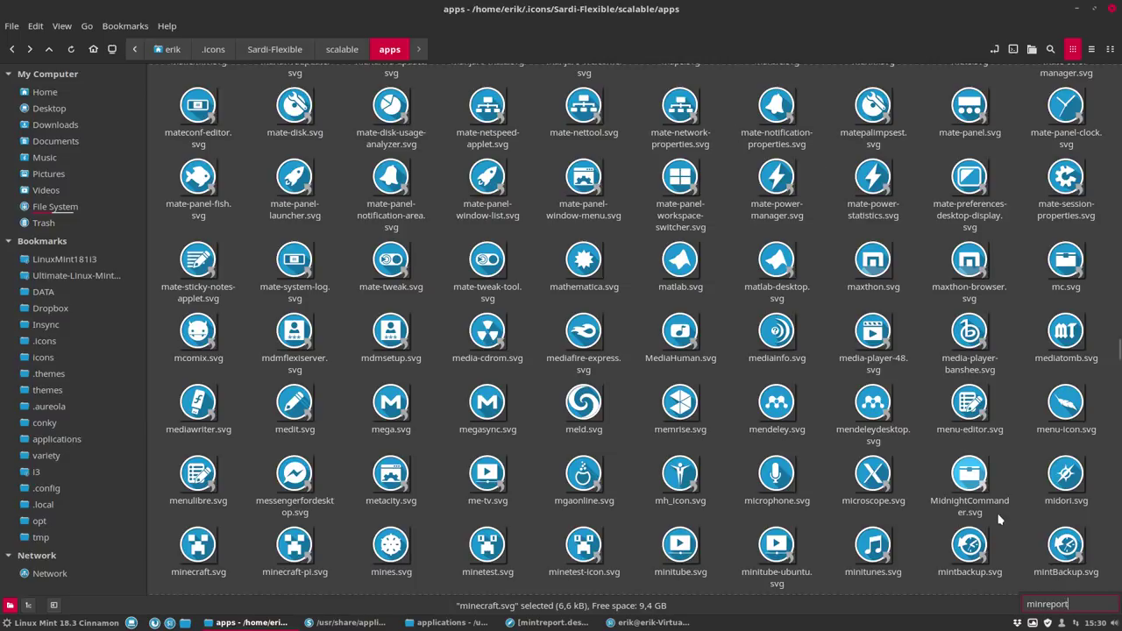
scroll(998, 520, down, 2)
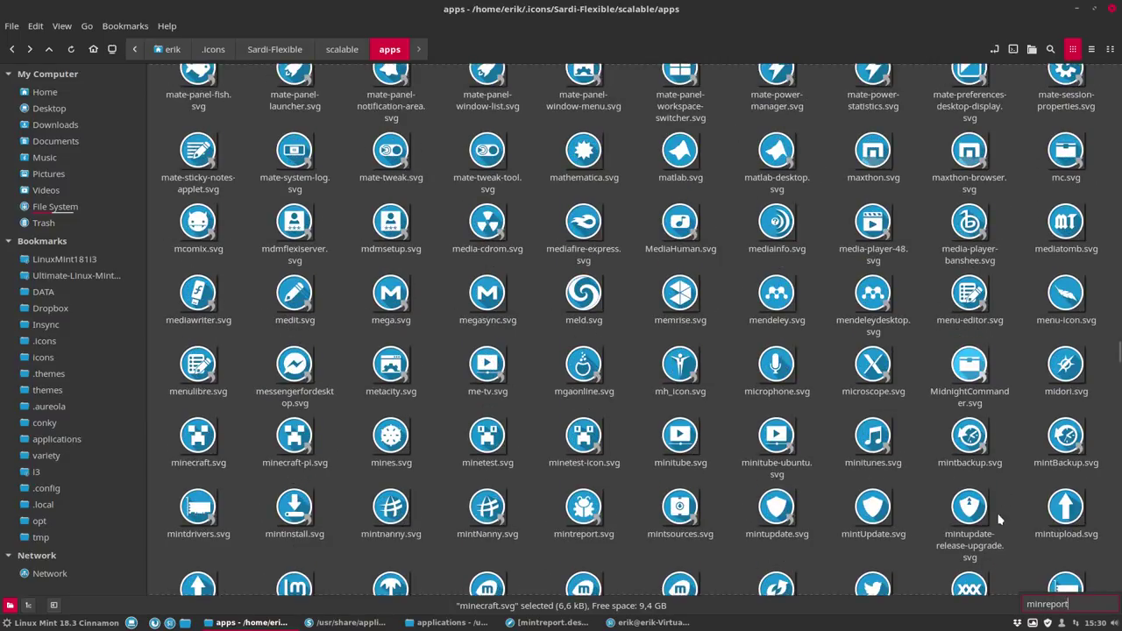
click(581, 513)
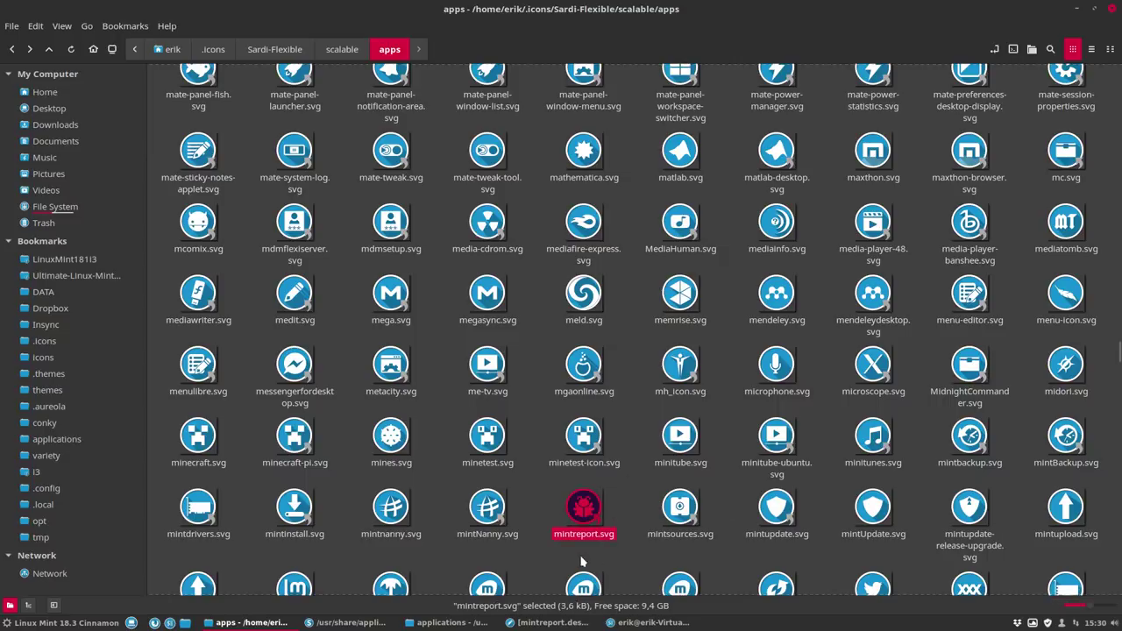
click(612, 555)
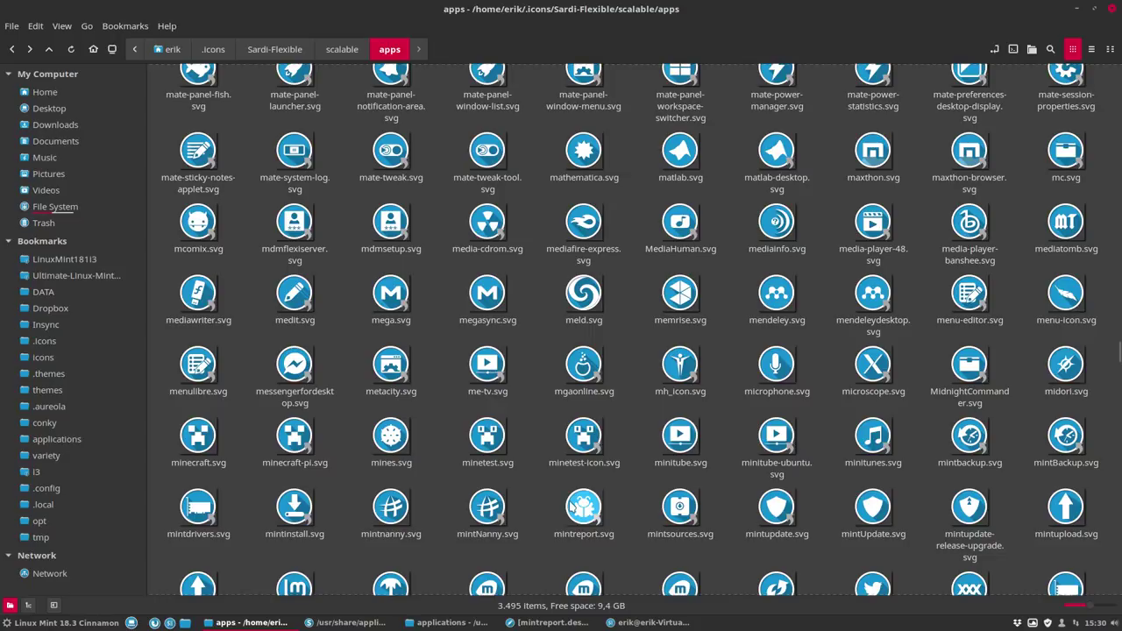
click(448, 622)
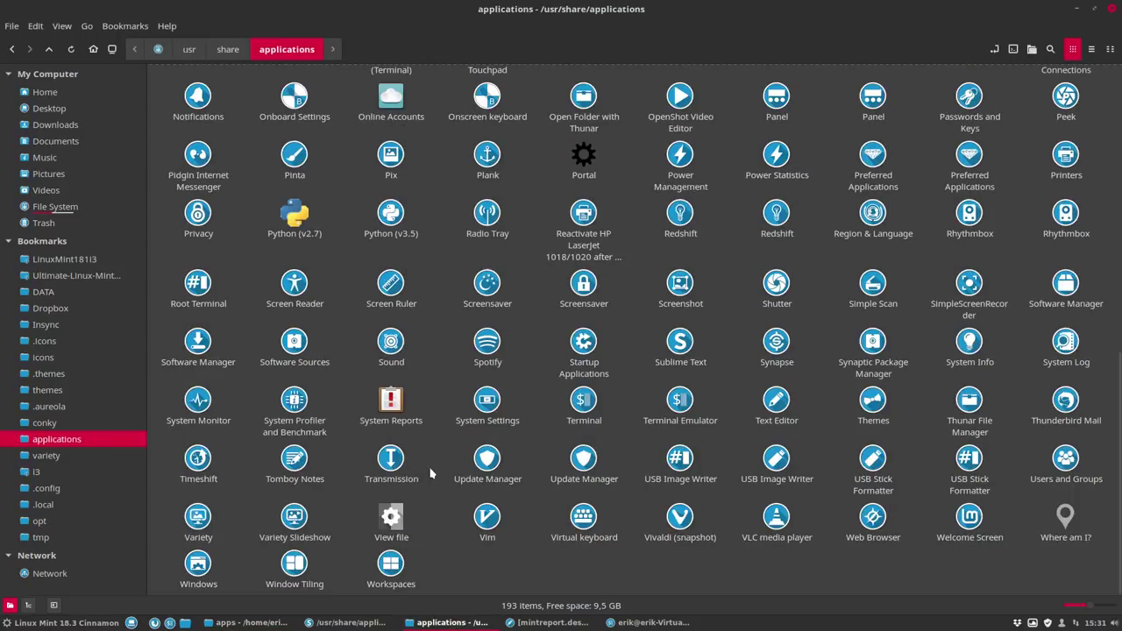
Open the System Reports launcher in Sublime Text, confirm Icon=mintreport, then return to the Sardi-Flexible apps window.
click(391, 409)
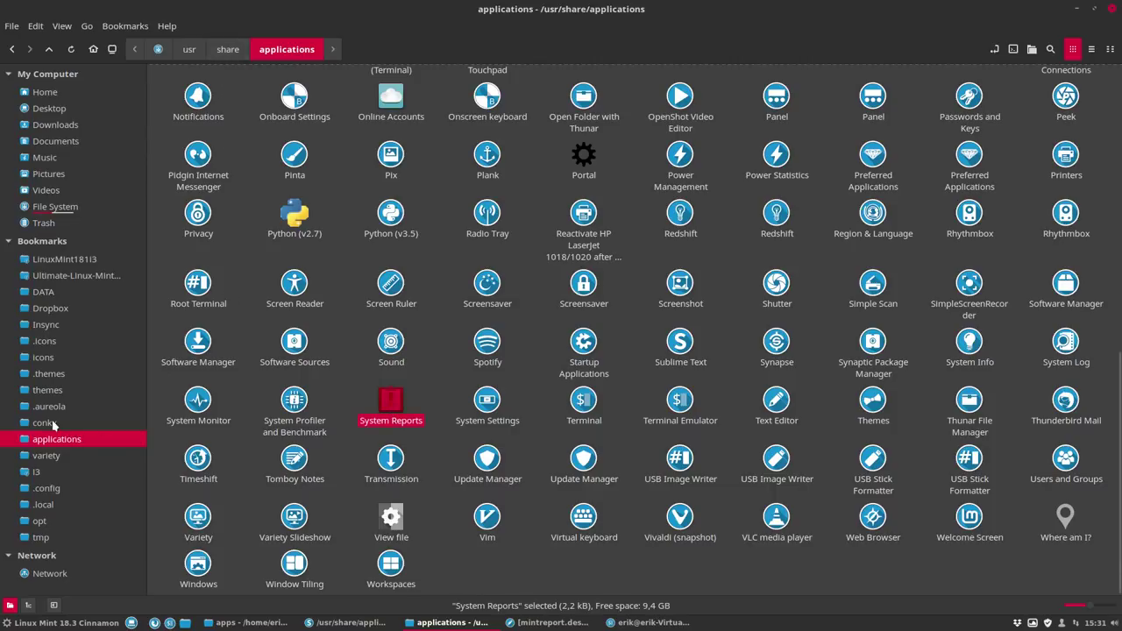
click(43, 423)
click(54, 440)
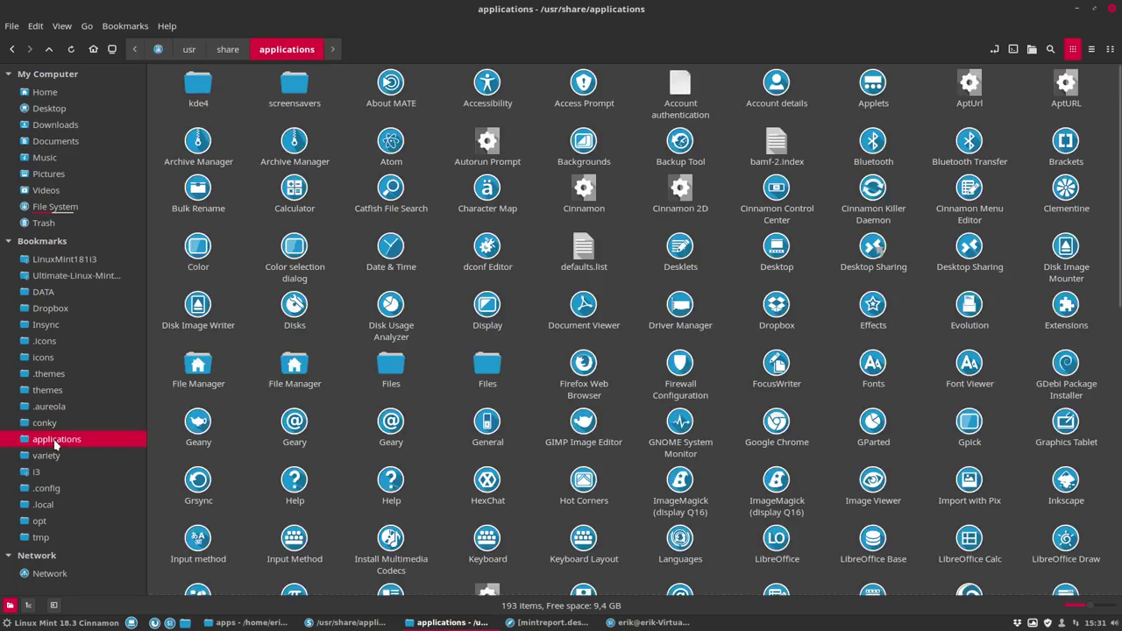
scroll(357, 501, down, 5)
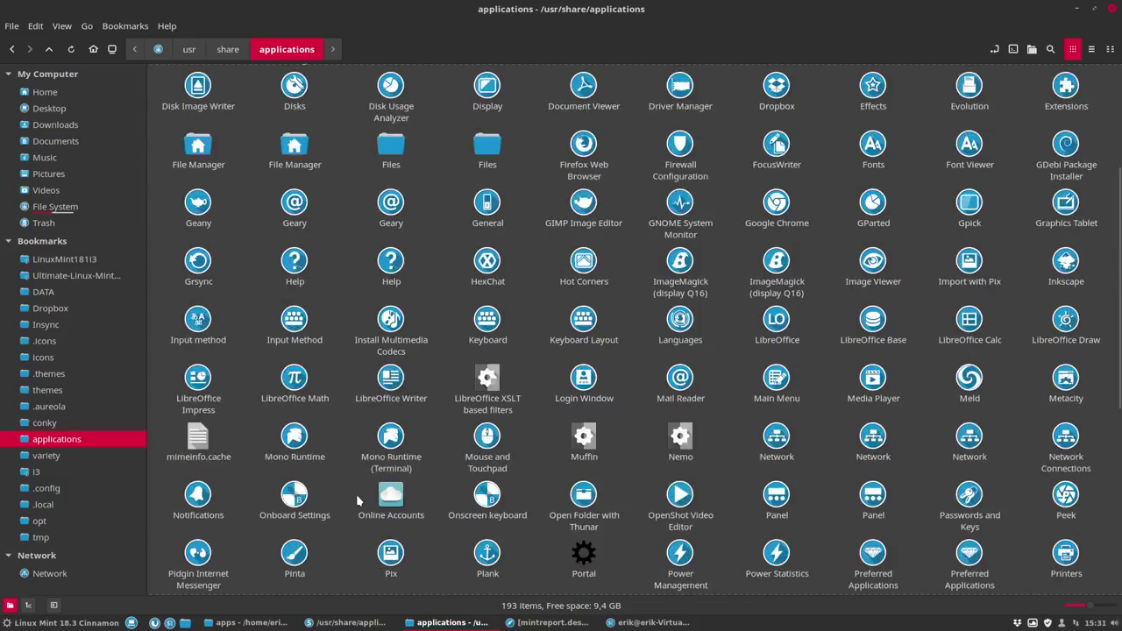
scroll(357, 501, down, 1)
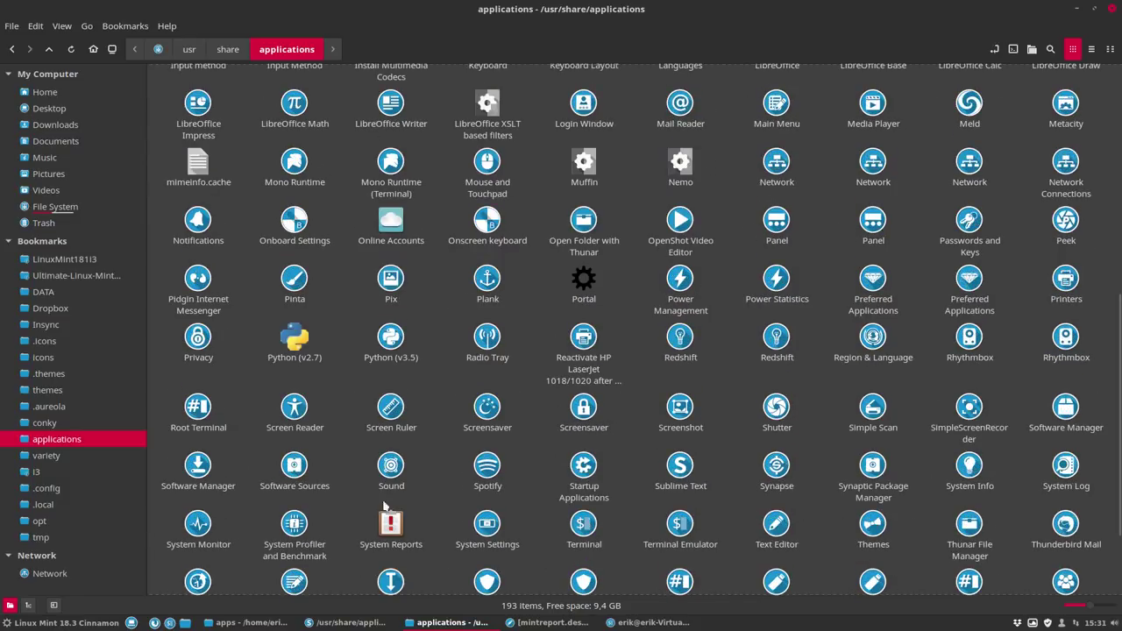
click(393, 527)
right_click(393, 527)
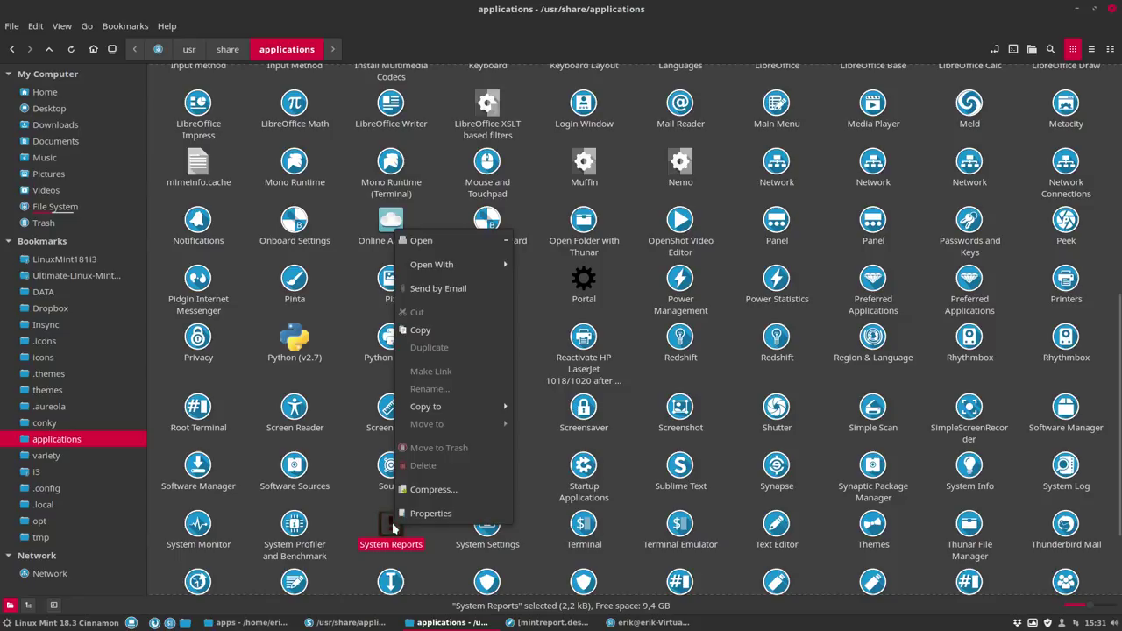
mouse_move(461, 275)
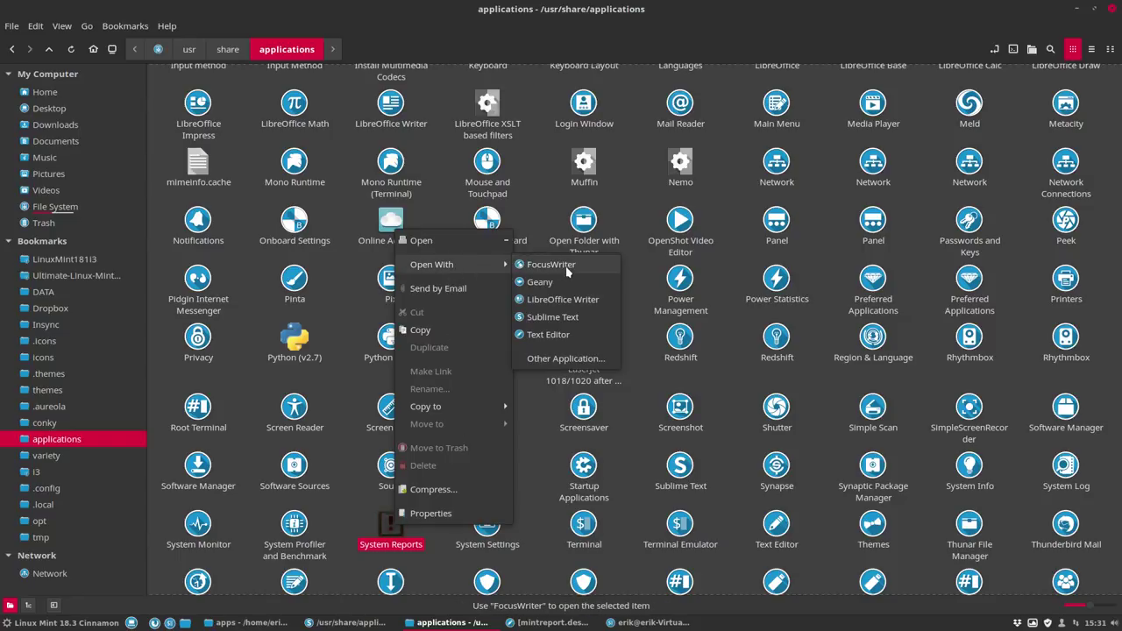
click(562, 318)
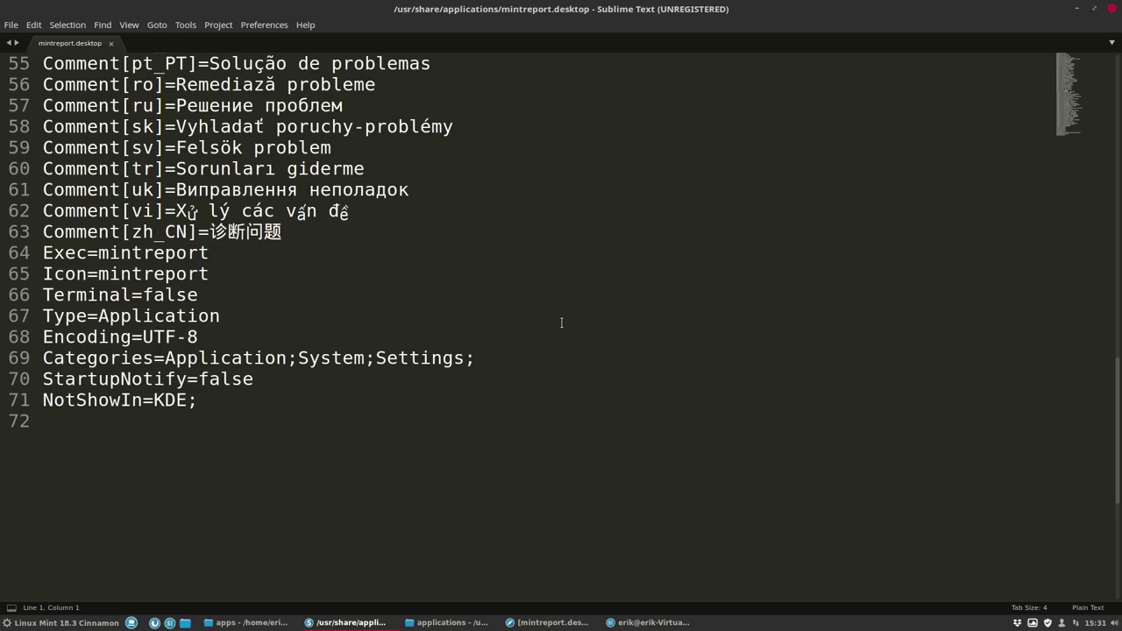
drag(93, 273, 208, 274)
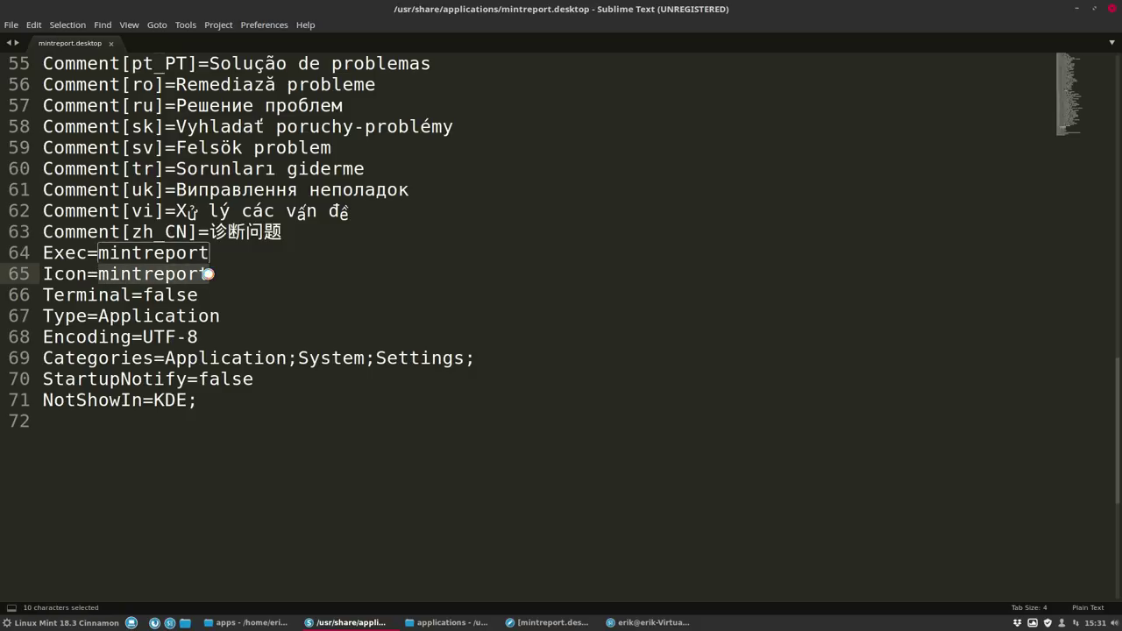
click(1112, 8)
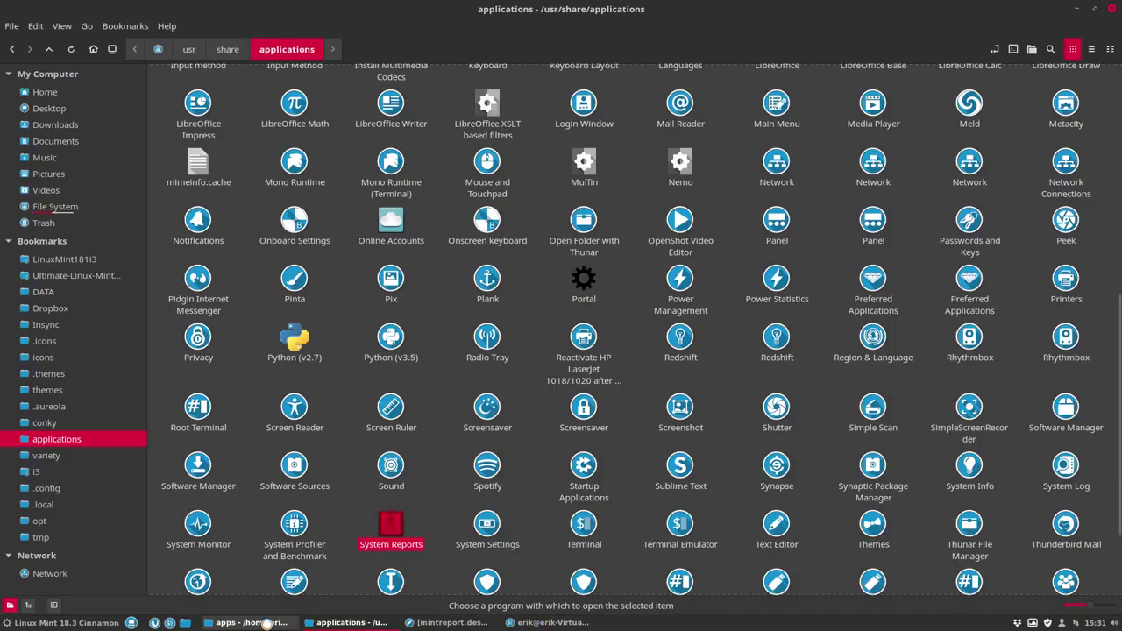
click(254, 622)
mouse_move(263, 623)
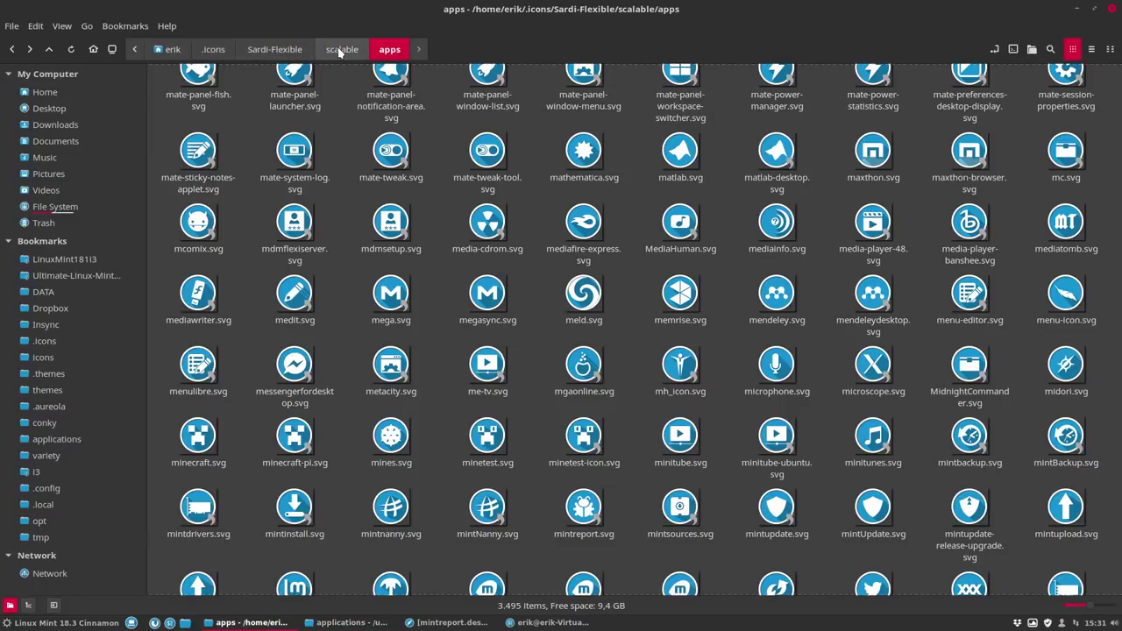
Run ./create-new-icon-theme.cache.sh in the Sardi-Flexible folder to rebuild the icon cache, then hide the terminal.
click(340, 49)
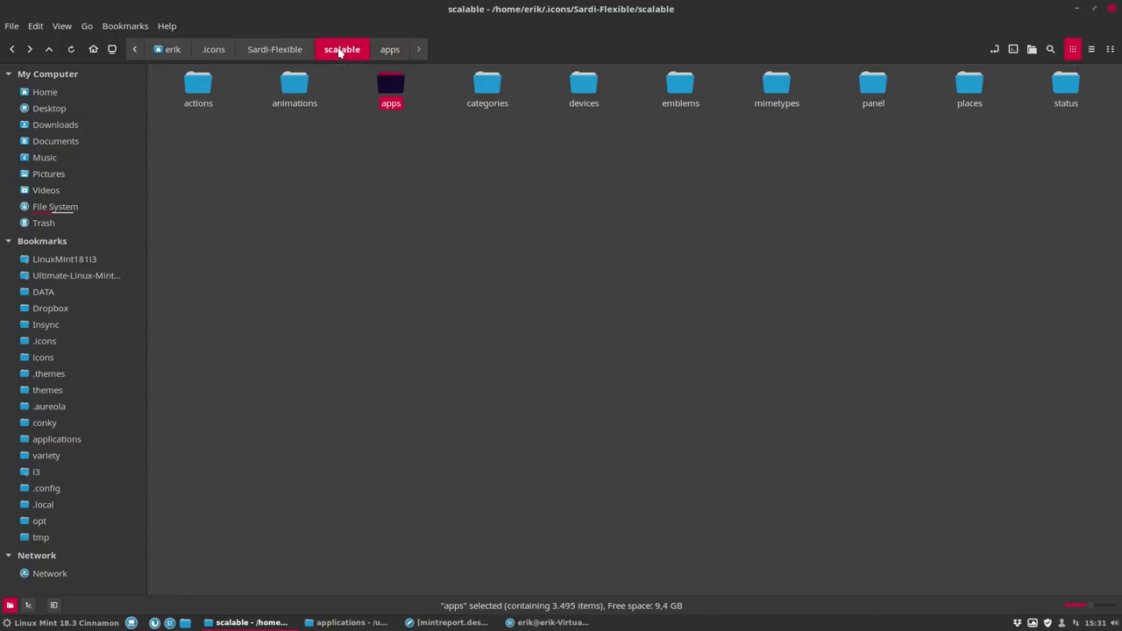
click(283, 51)
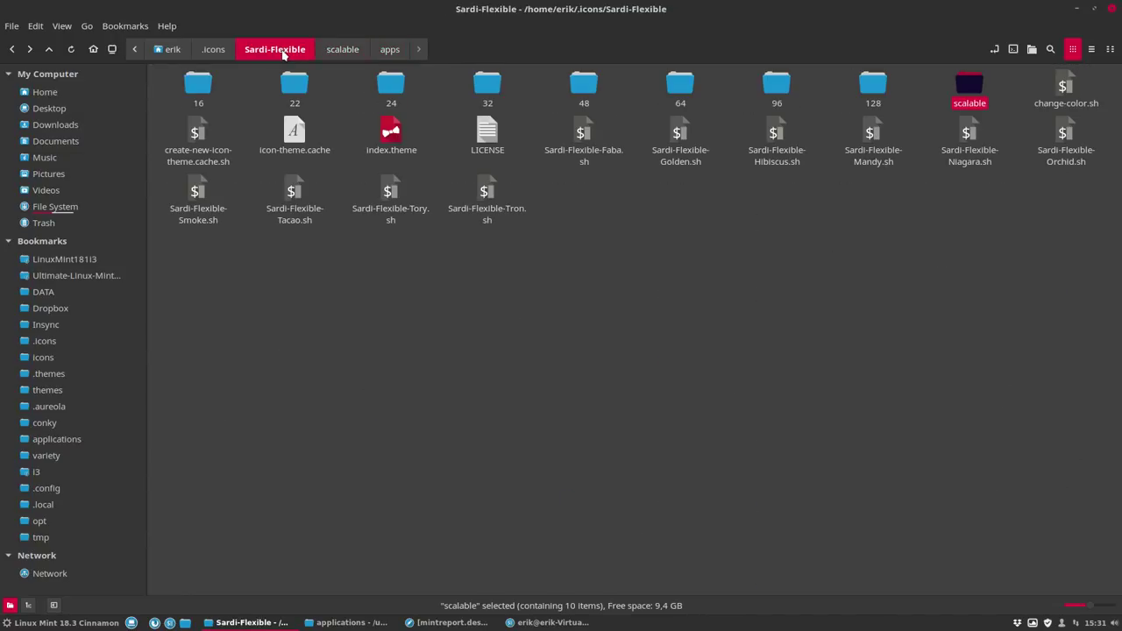
click(282, 140)
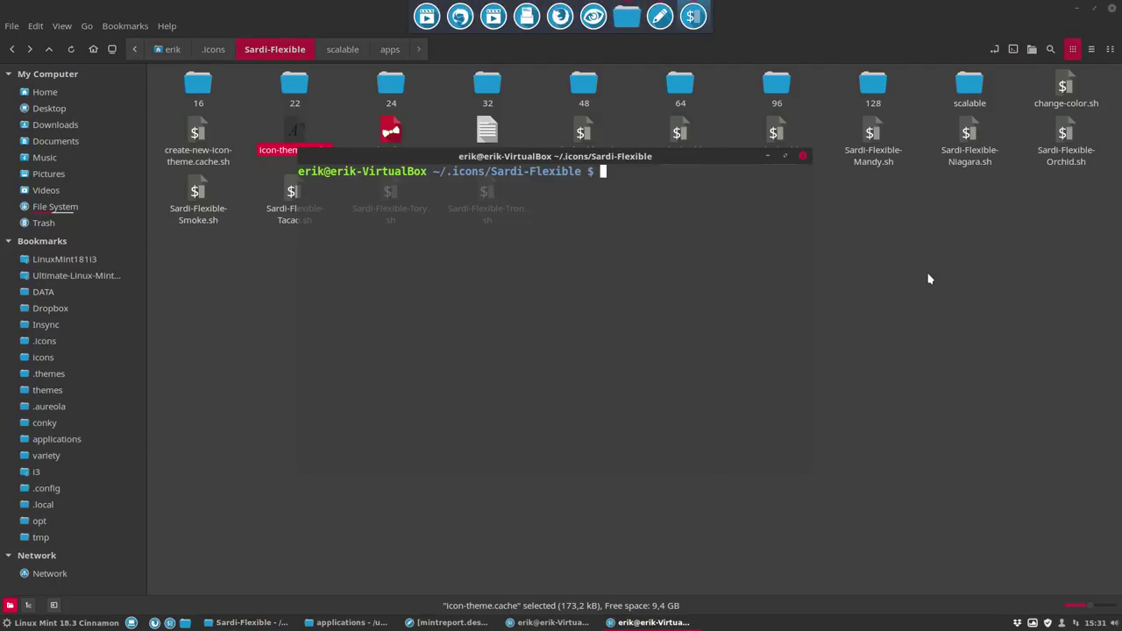
text(./cr)
key(Tab)
key(Return)
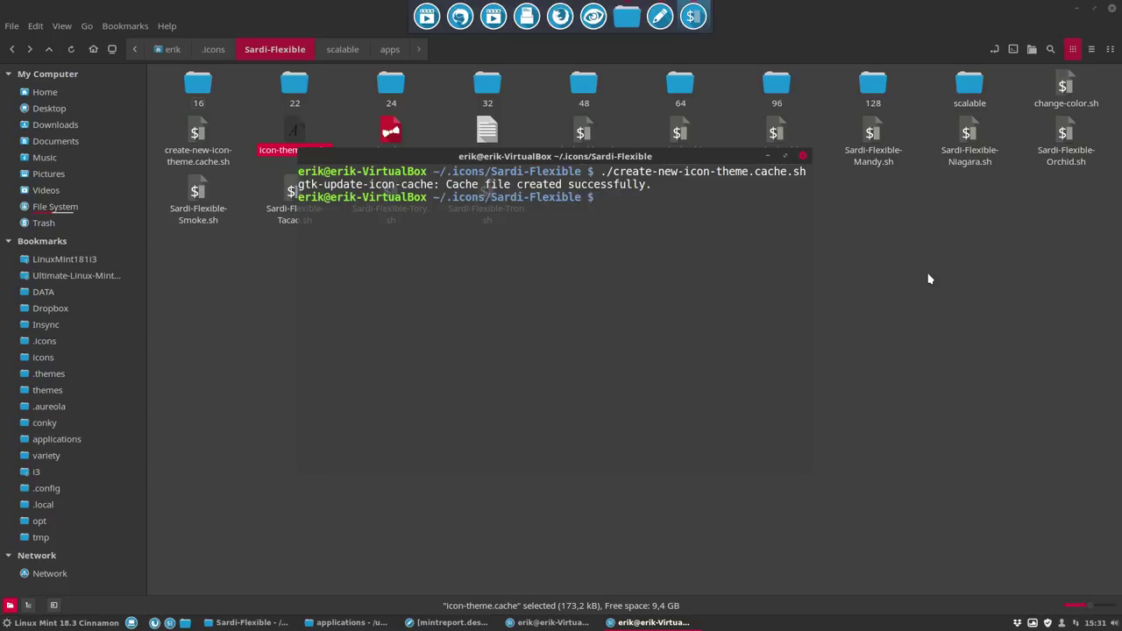
click(198, 133)
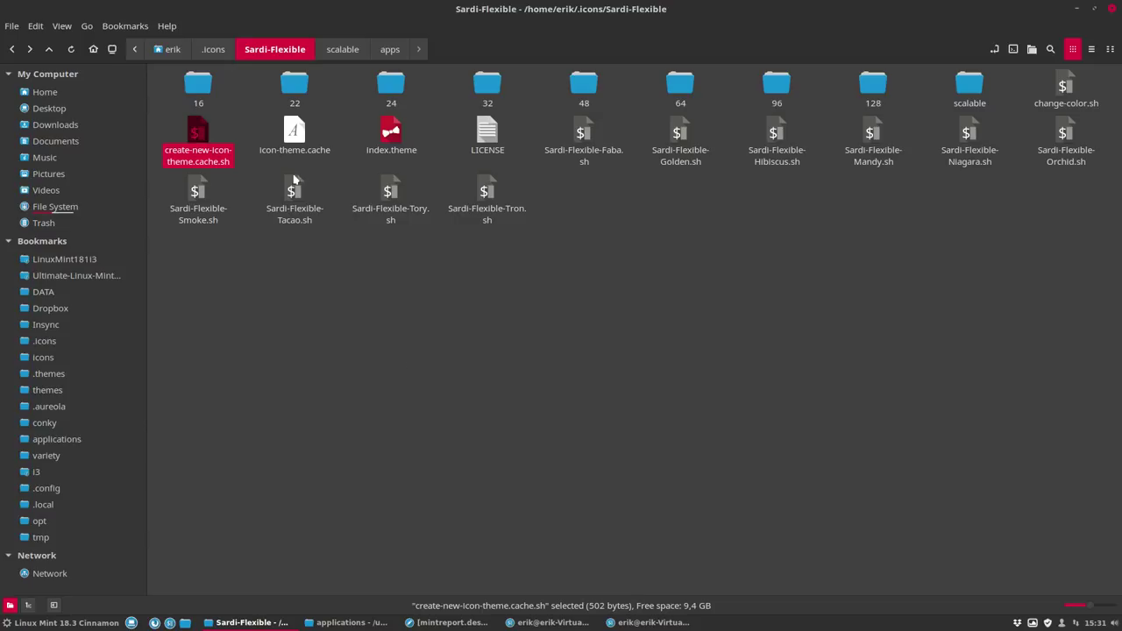
click(369, 624)
Confirm System Reports in /usr/share/applications shows the new bug icon, then open the Mint menu.
click(426, 528)
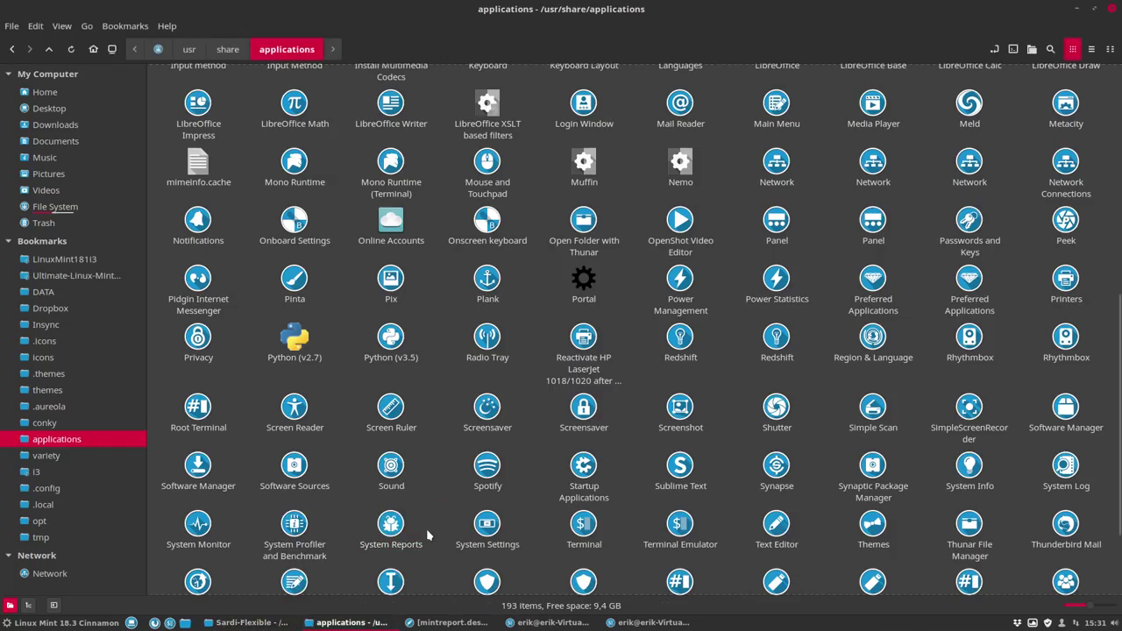
click(391, 529)
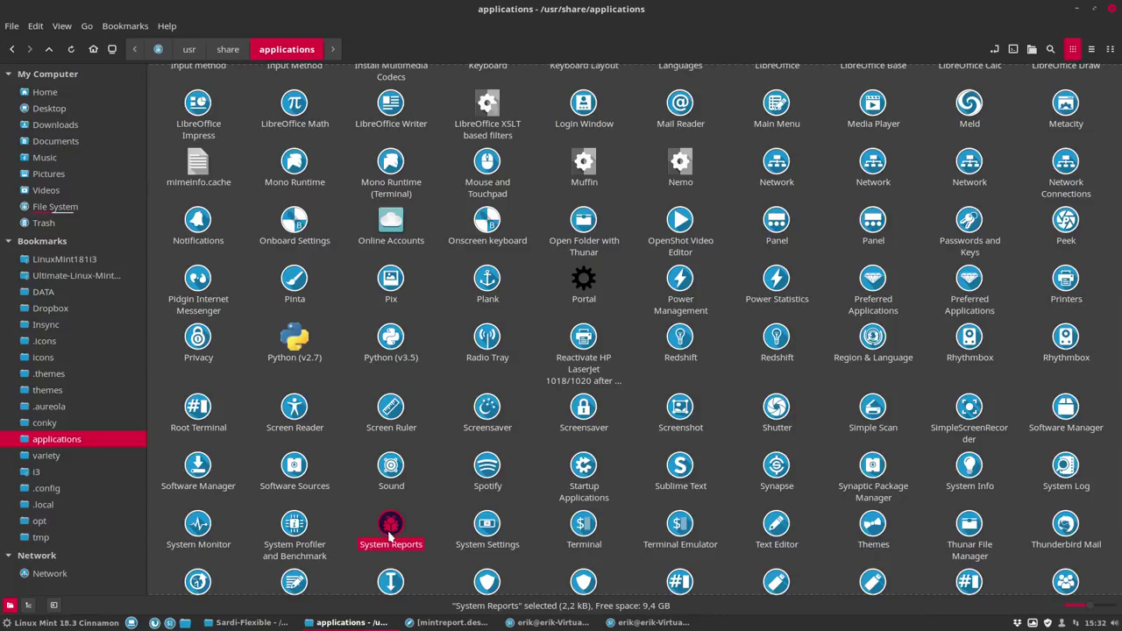
click(356, 516)
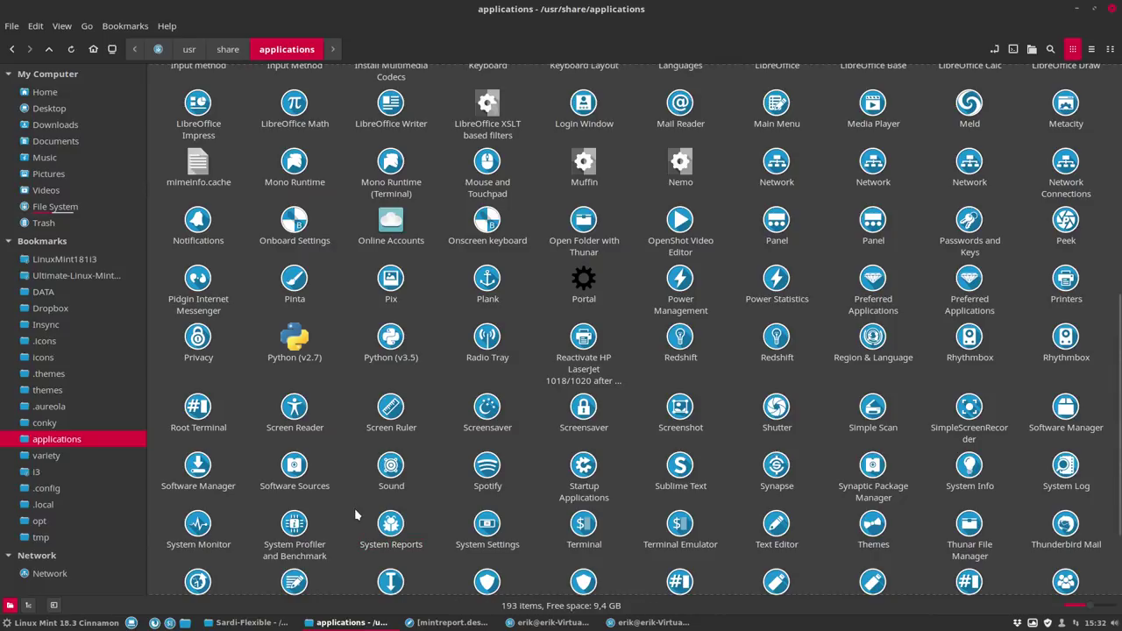
click(61, 623)
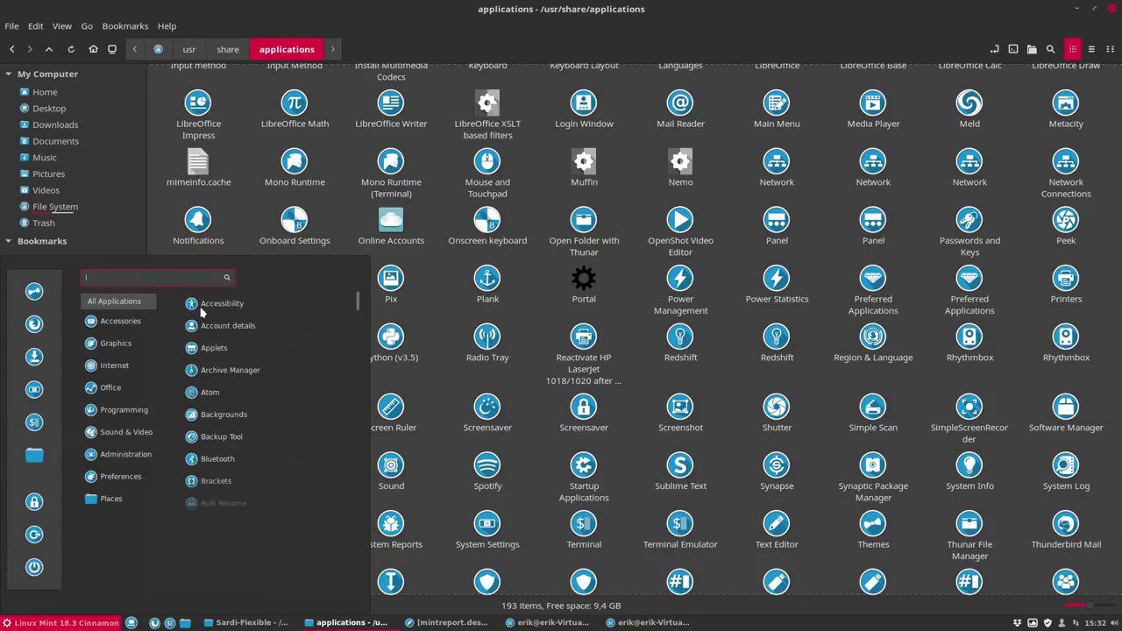
scroll(228, 351, down, 3)
scroll(237, 380, down, 5)
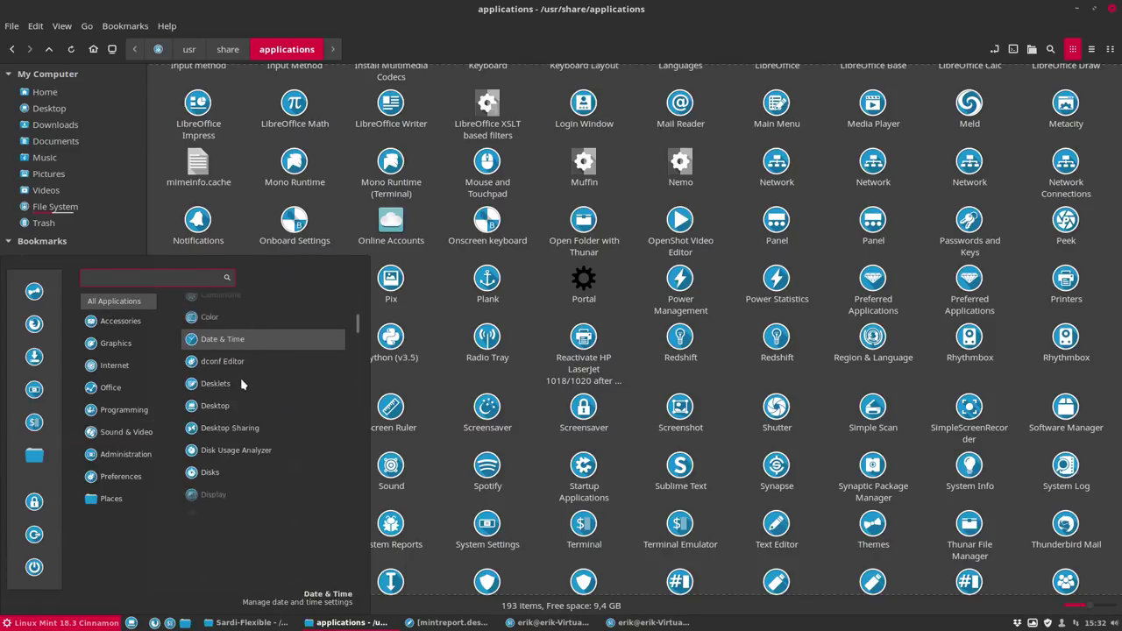
scroll(242, 383, down, 4)
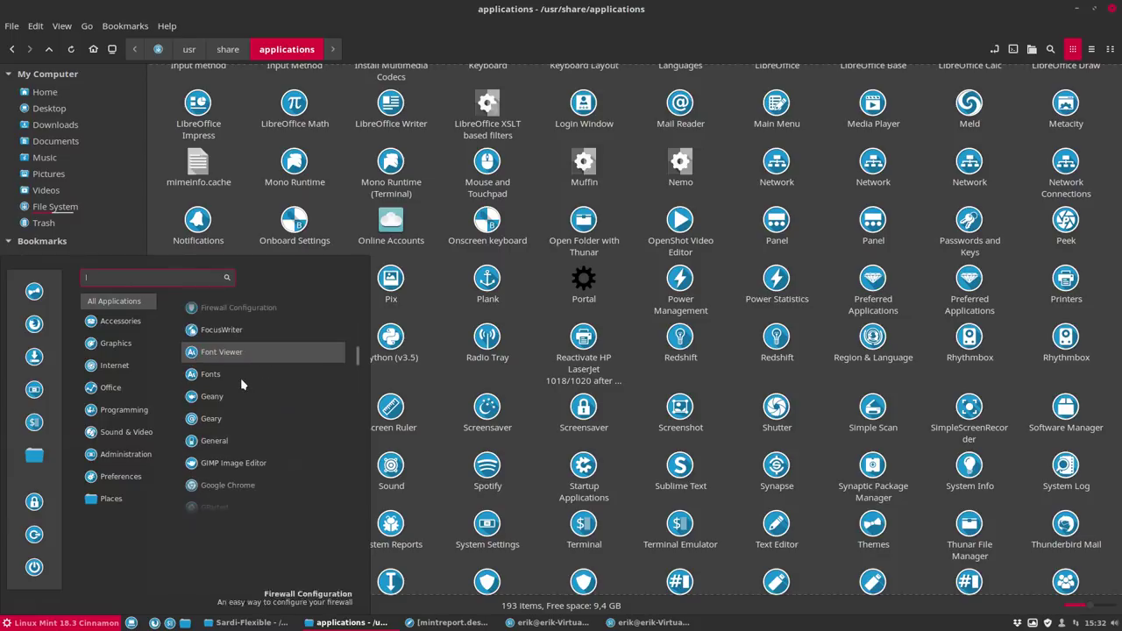
scroll(240, 378, down, 5)
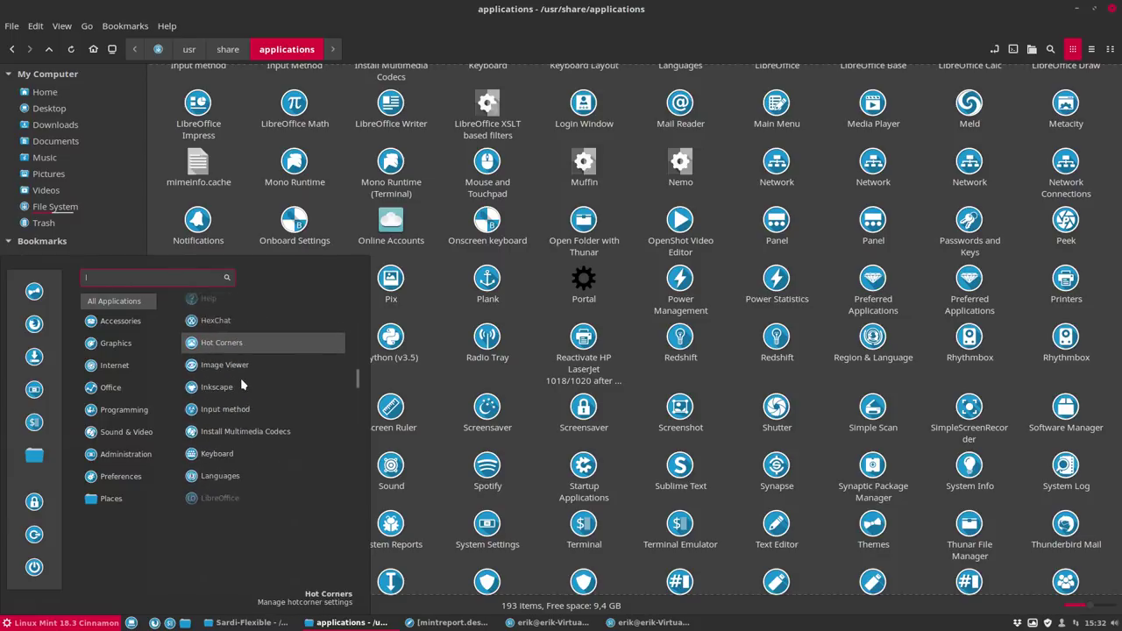
scroll(242, 383, down, 6)
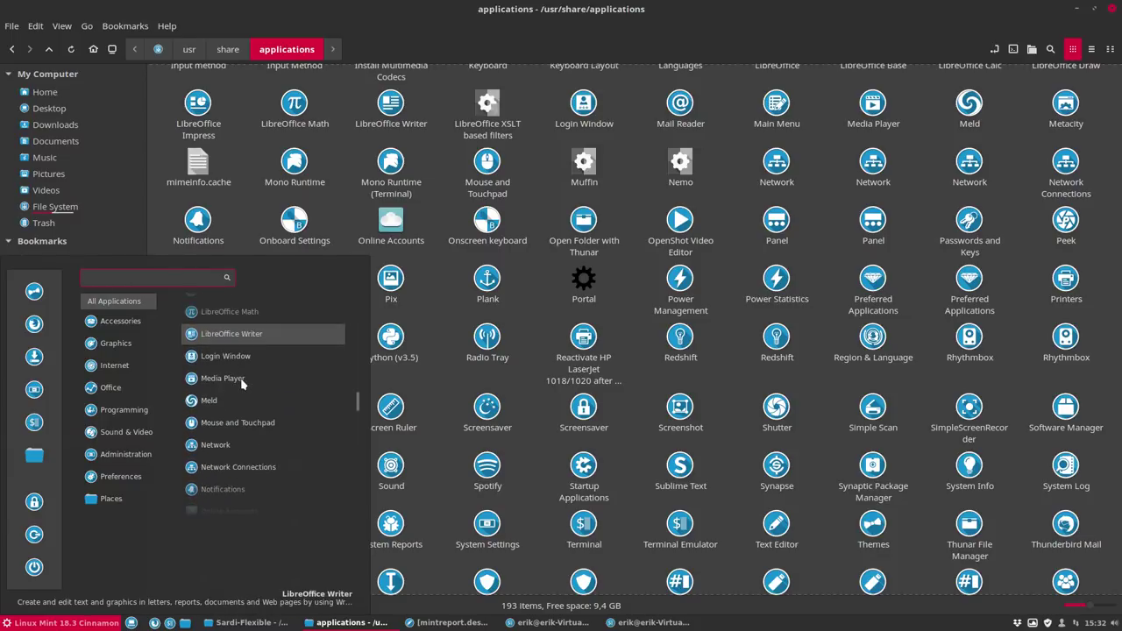
scroll(242, 384, down, 6)
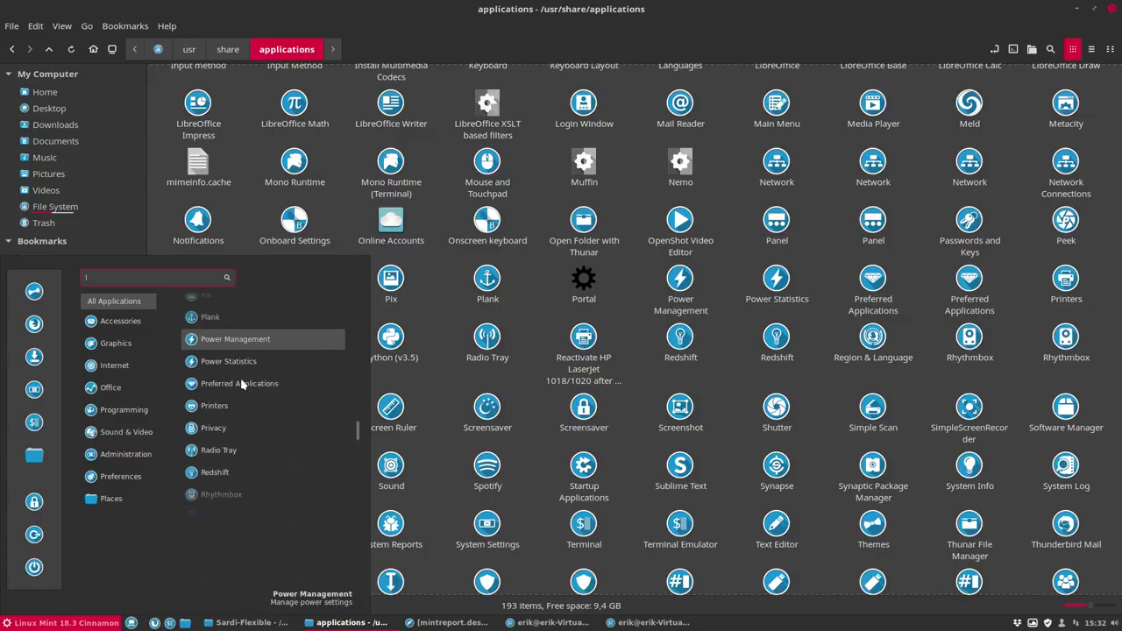
scroll(241, 378, down, 6)
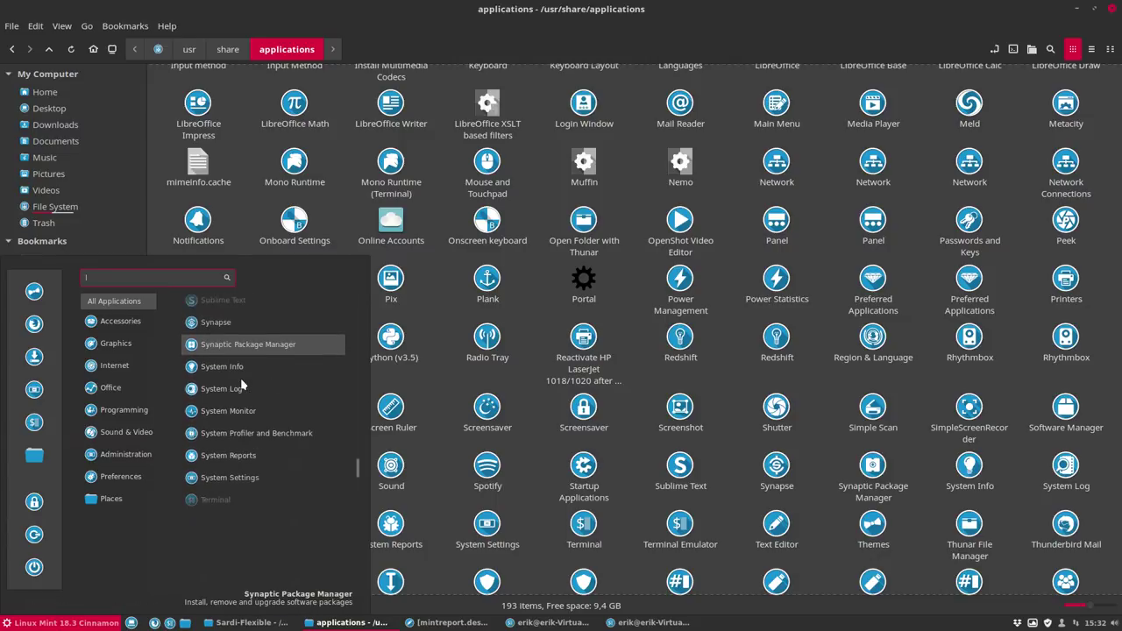
scroll(241, 377, down, 4)
scroll(240, 377, down, 4)
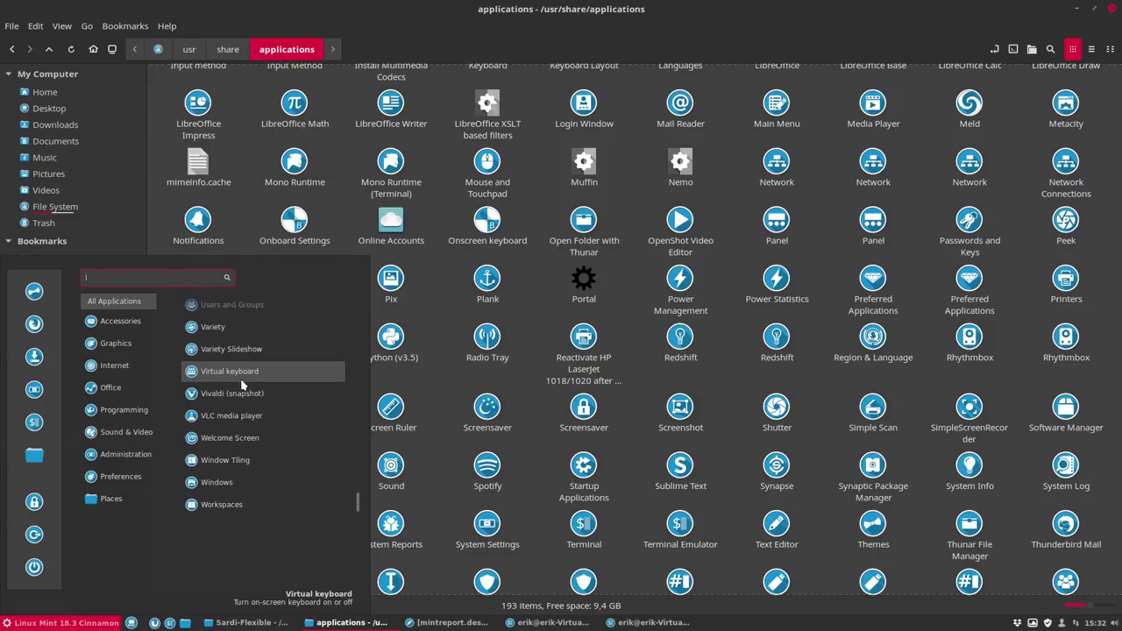
scroll(242, 492, up, 7)
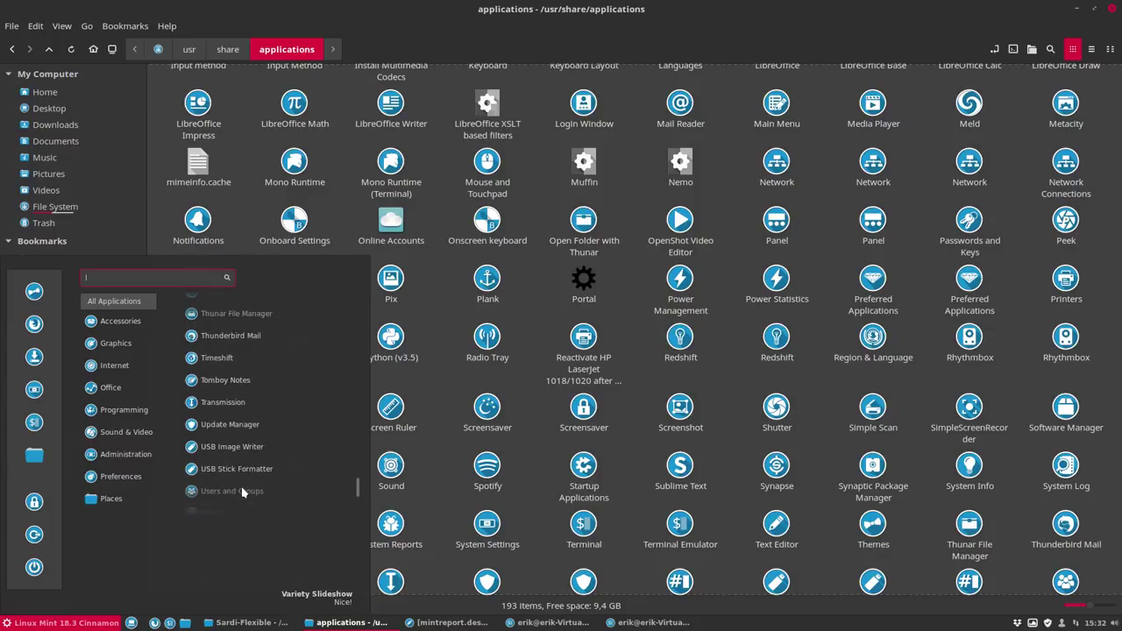
scroll(242, 492, up, 3)
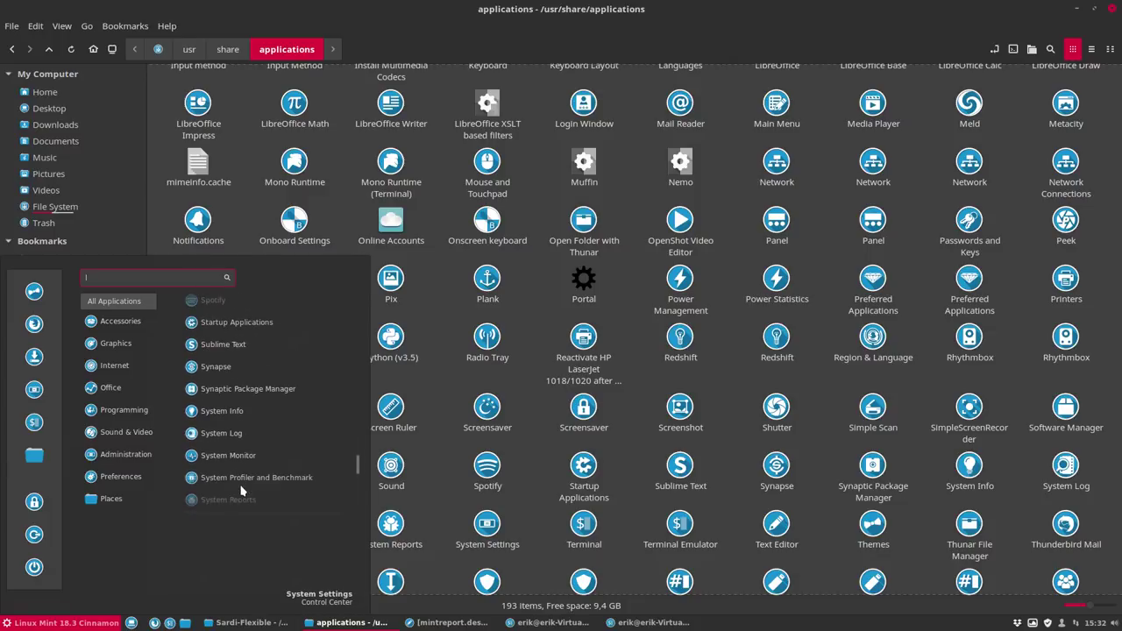
scroll(242, 492, down, 2)
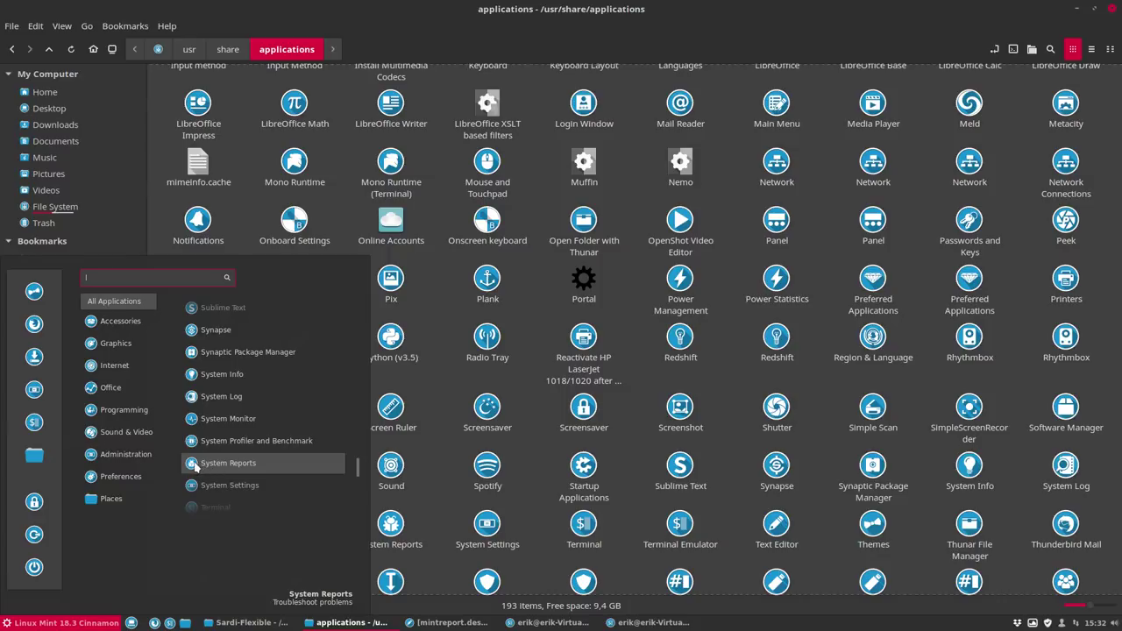
scroll(215, 469, up, 10)
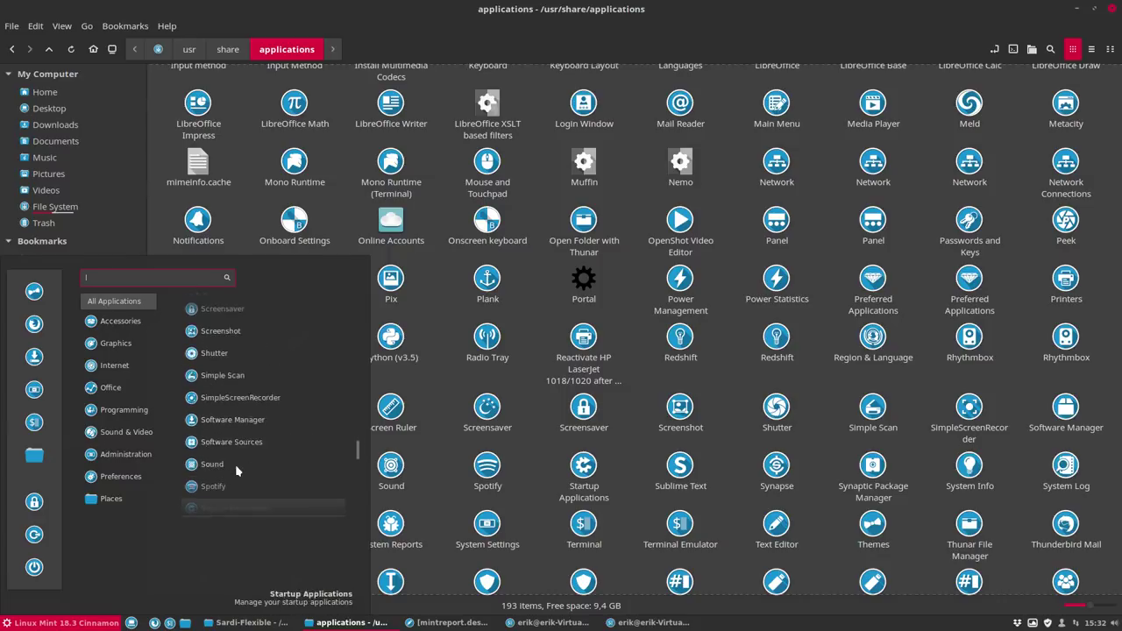
scroll(235, 472, up, 10)
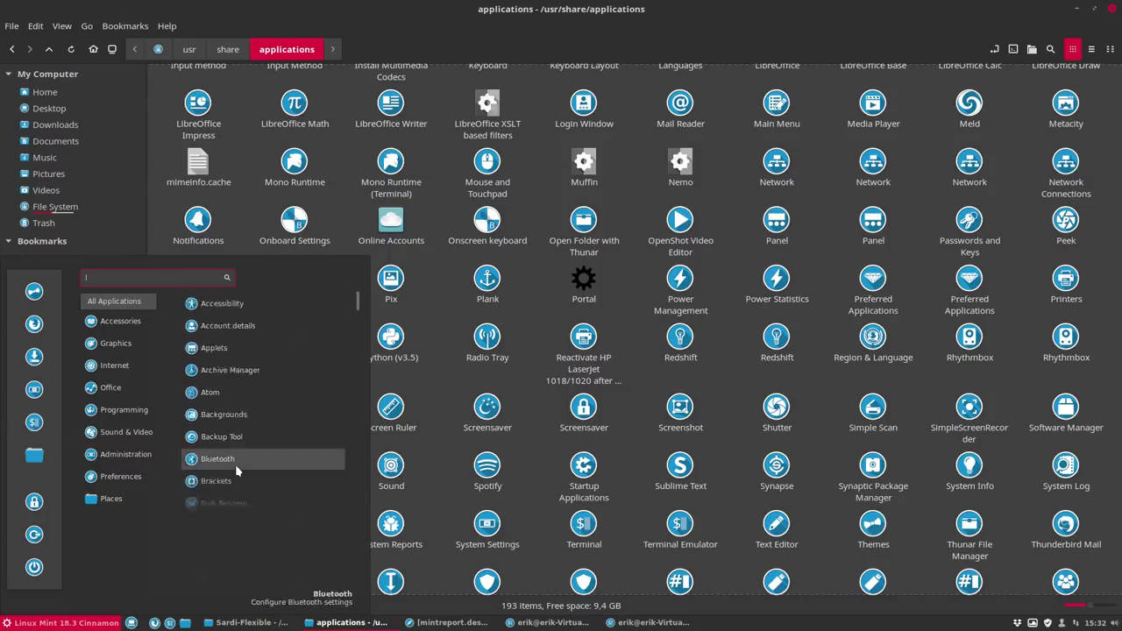
click(442, 329)
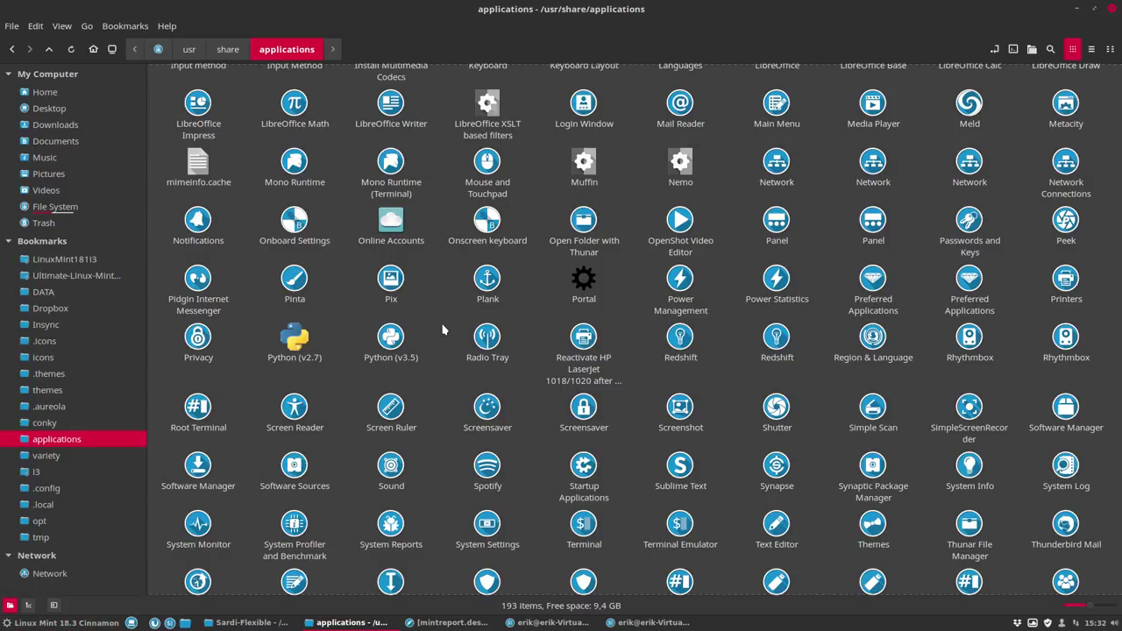
Close the share, Sardi-Flexible and terminal windows, then open a new Home folder window.
click(224, 53)
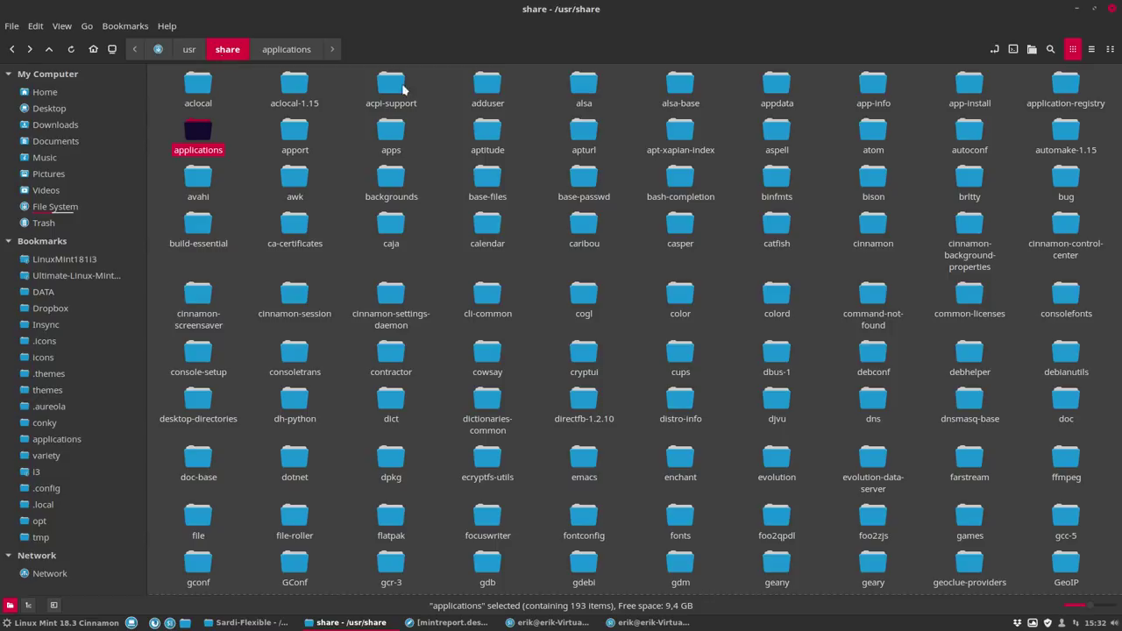
click(1112, 8)
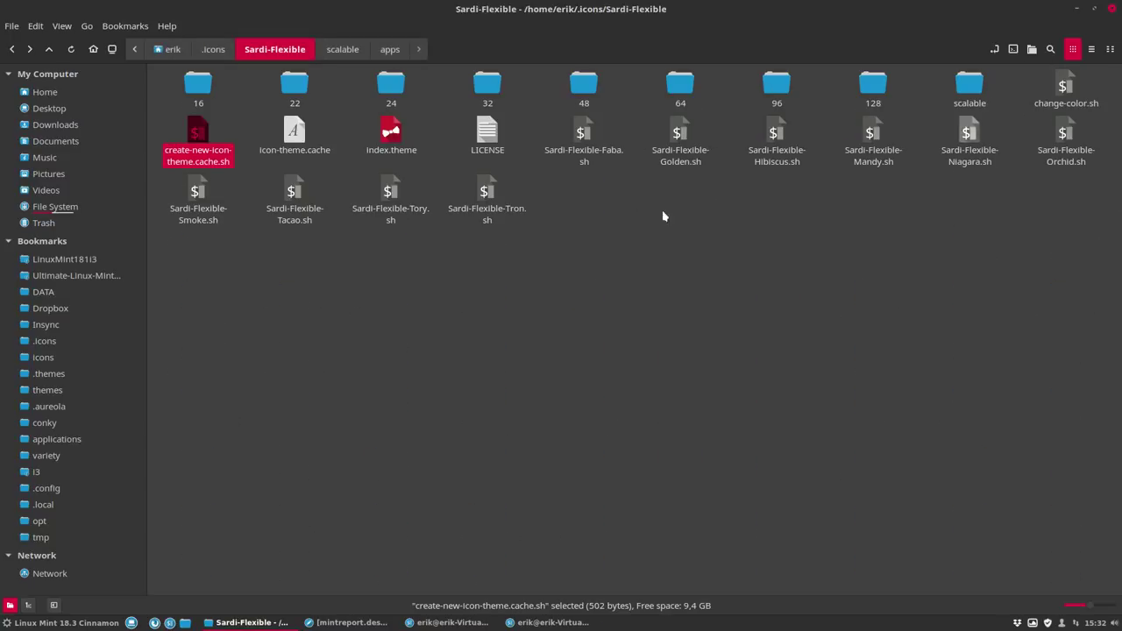
click(672, 215)
click(1112, 8)
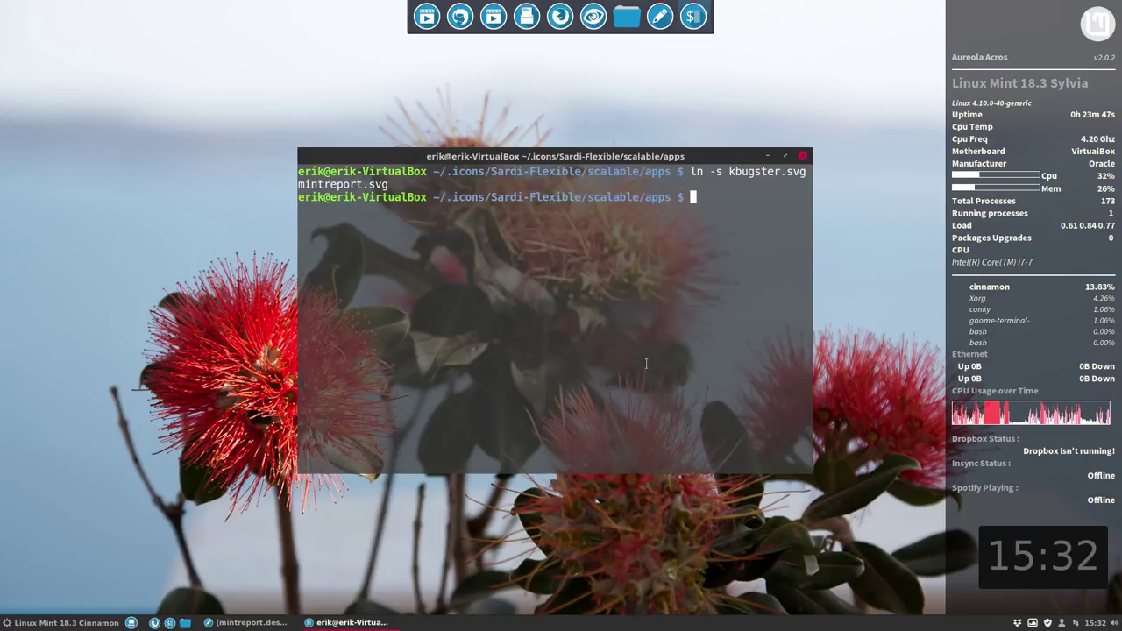
click(802, 157)
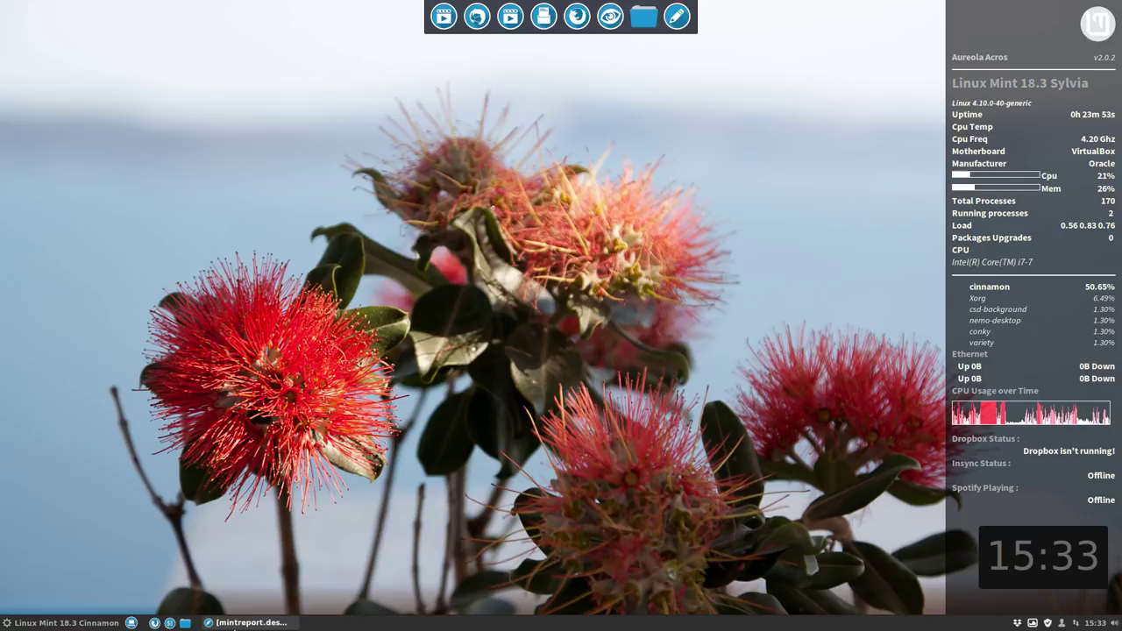
click(185, 622)
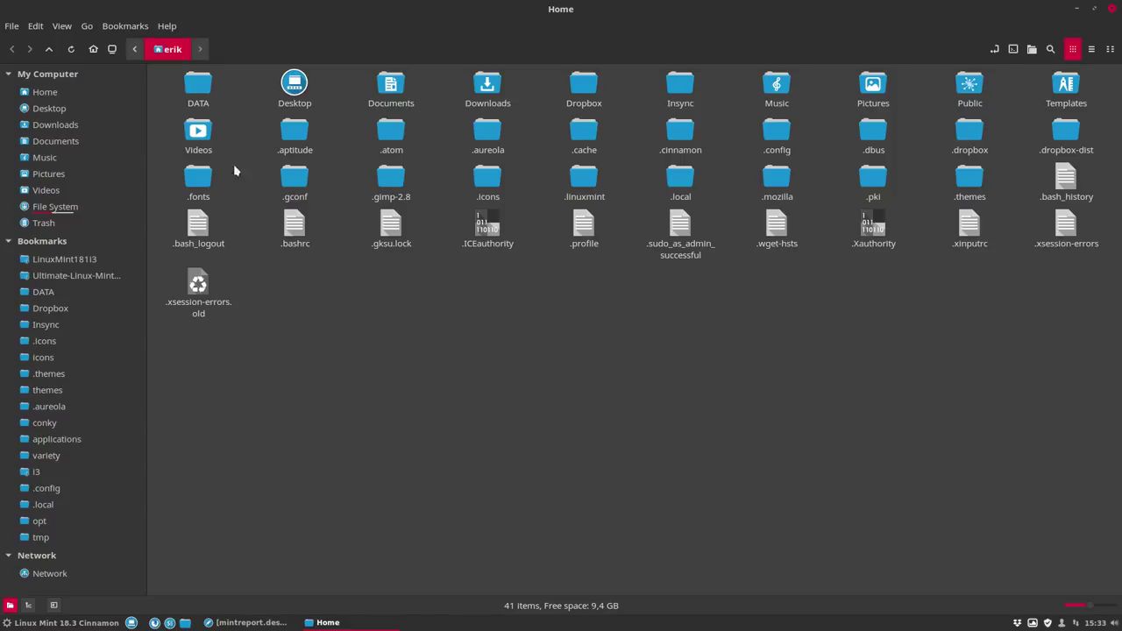
Open DATA/ultimate-linux-mint-18.3-cinnamon and rename the arc colora-collection script from 3.4 to 3.6.
double_click(204, 93)
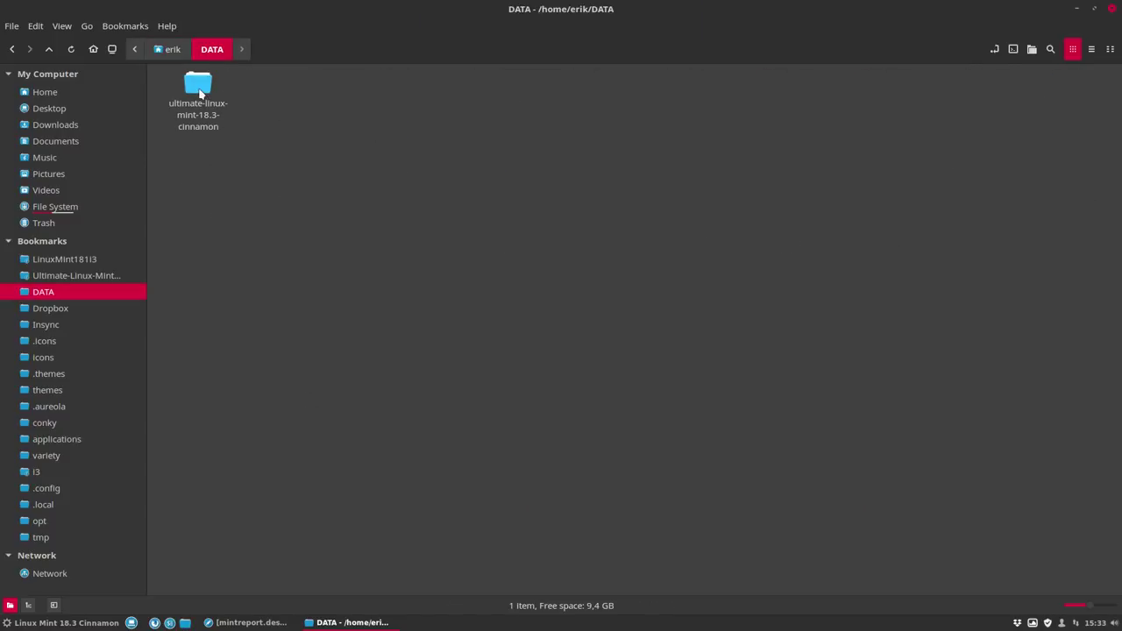
double_click(207, 94)
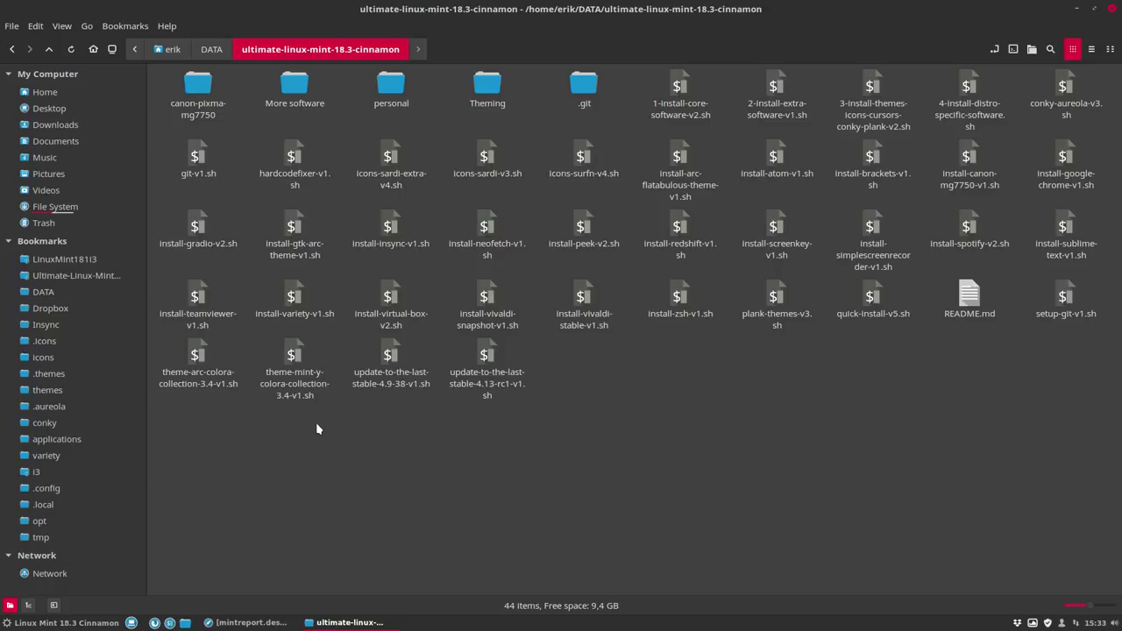
click(200, 368)
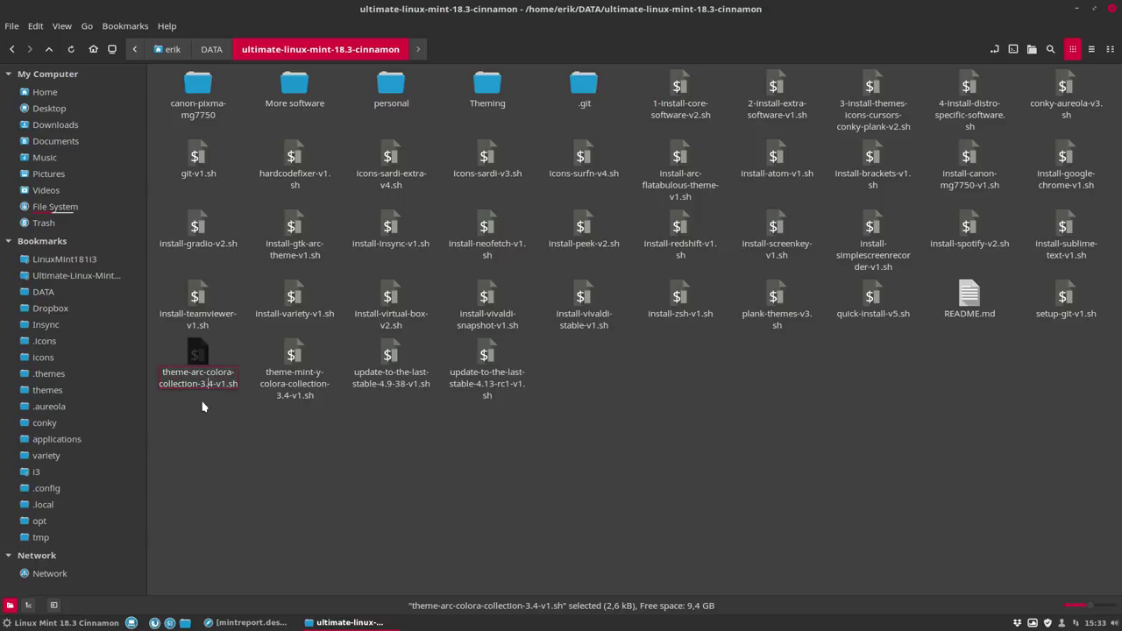
key(BackSpace)
text(6)
key(Return)
Rename the mint-y colora-collection script from version 3.4 to 3.6 as well.
key(Right)
key(F2)
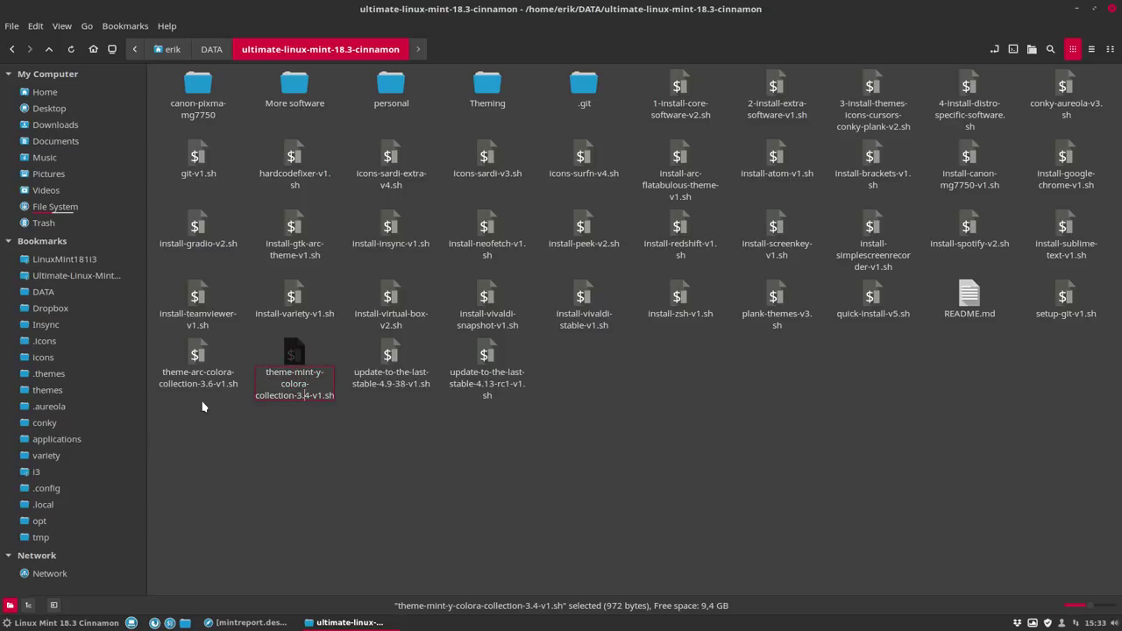
key(BackSpace)
text(4)
key(Return)
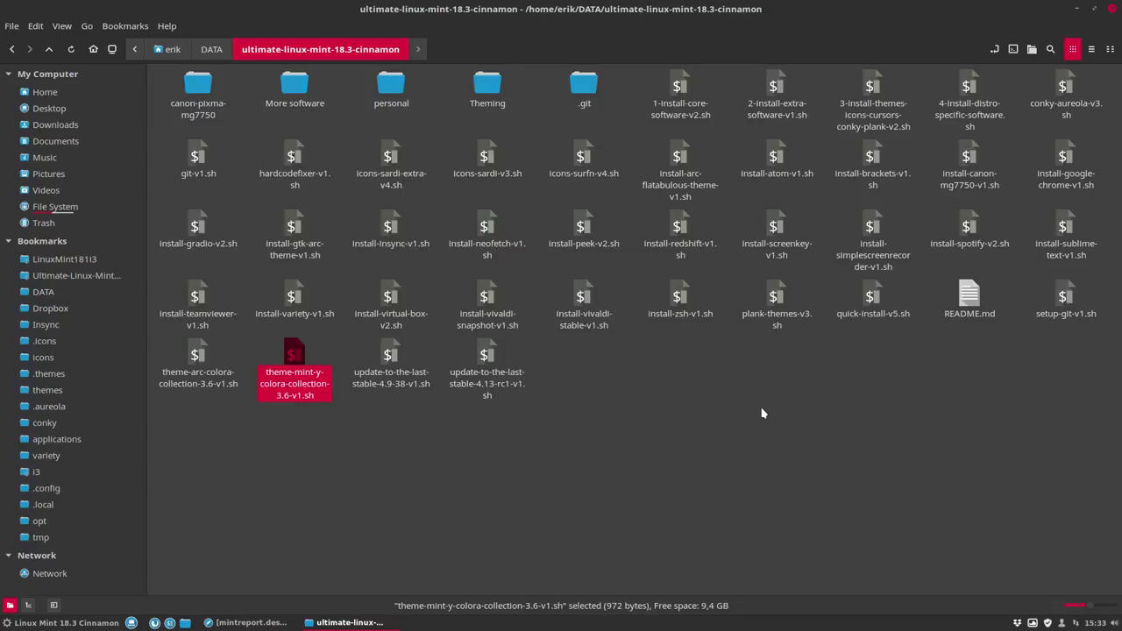
click(392, 455)
click(382, 355)
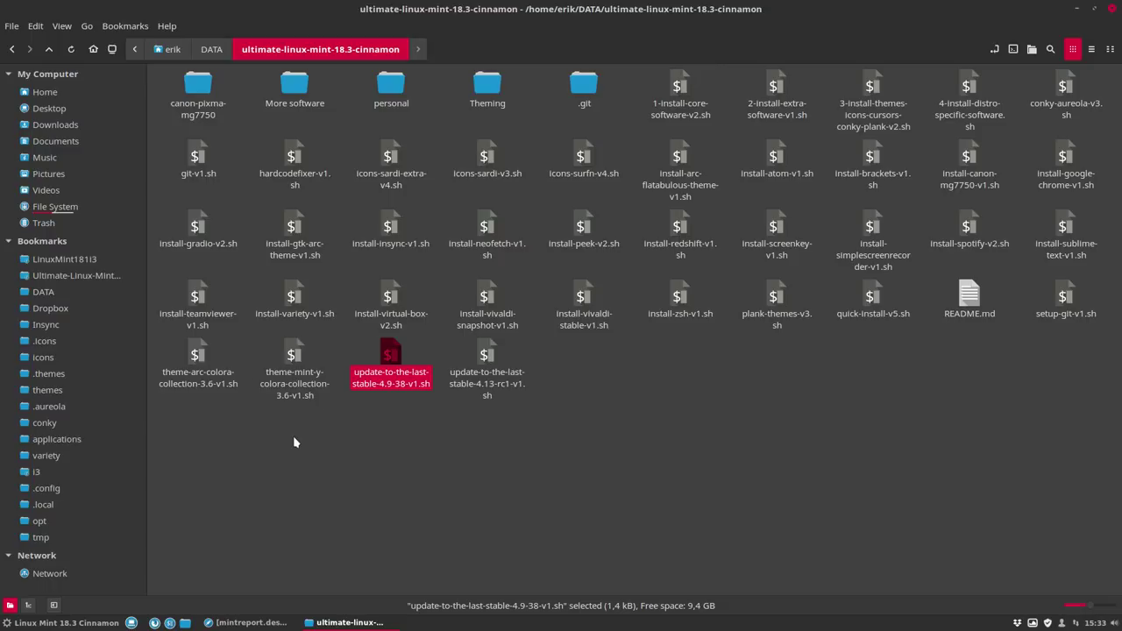
right_click(554, 473)
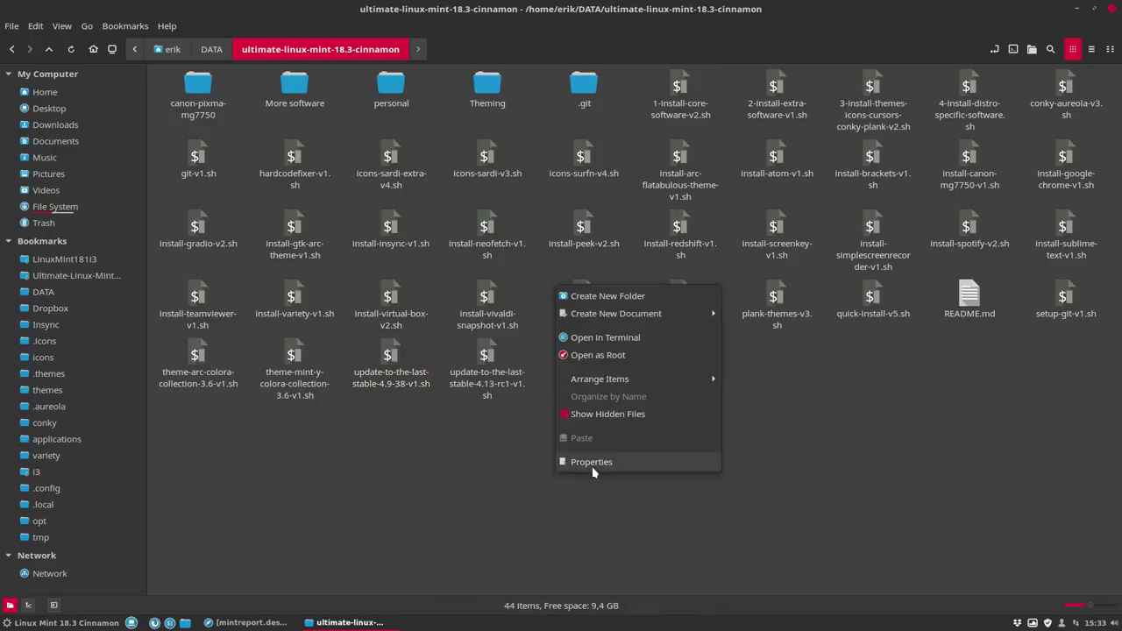
click(605, 338)
text(./git-v1.sh)
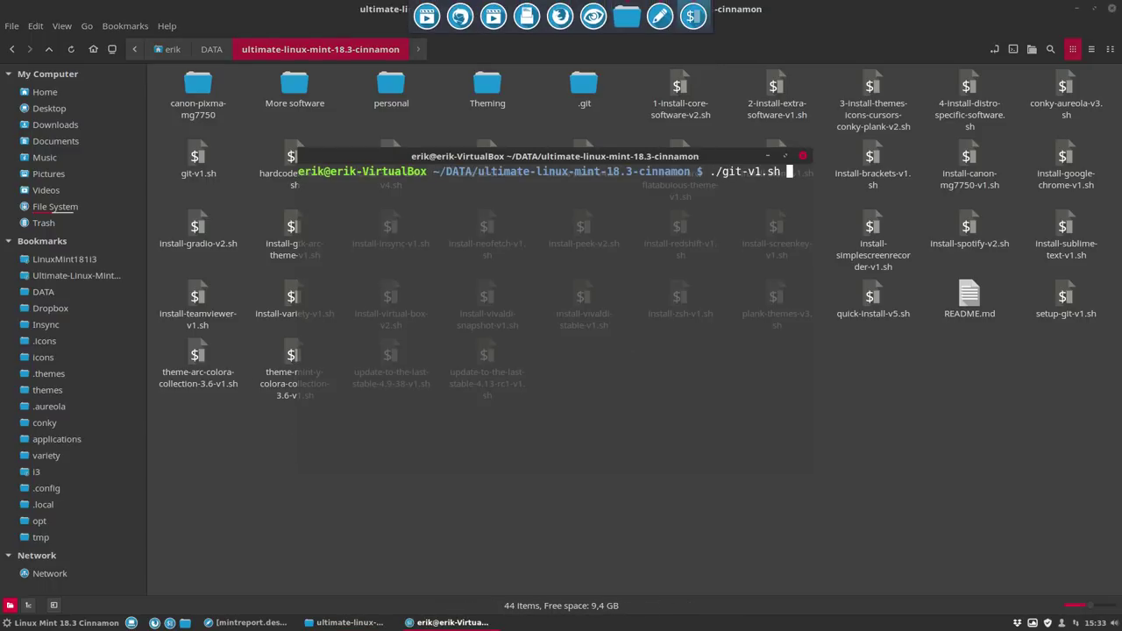
key(Return)
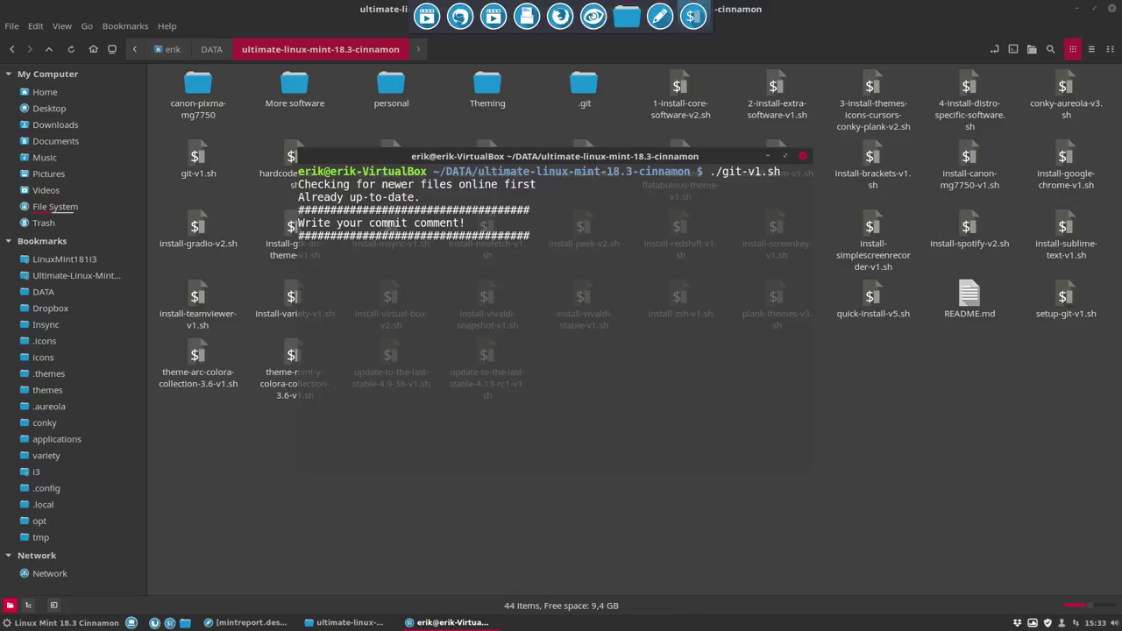
text(cinnamon 3.4 to 3.6)
key(Return)
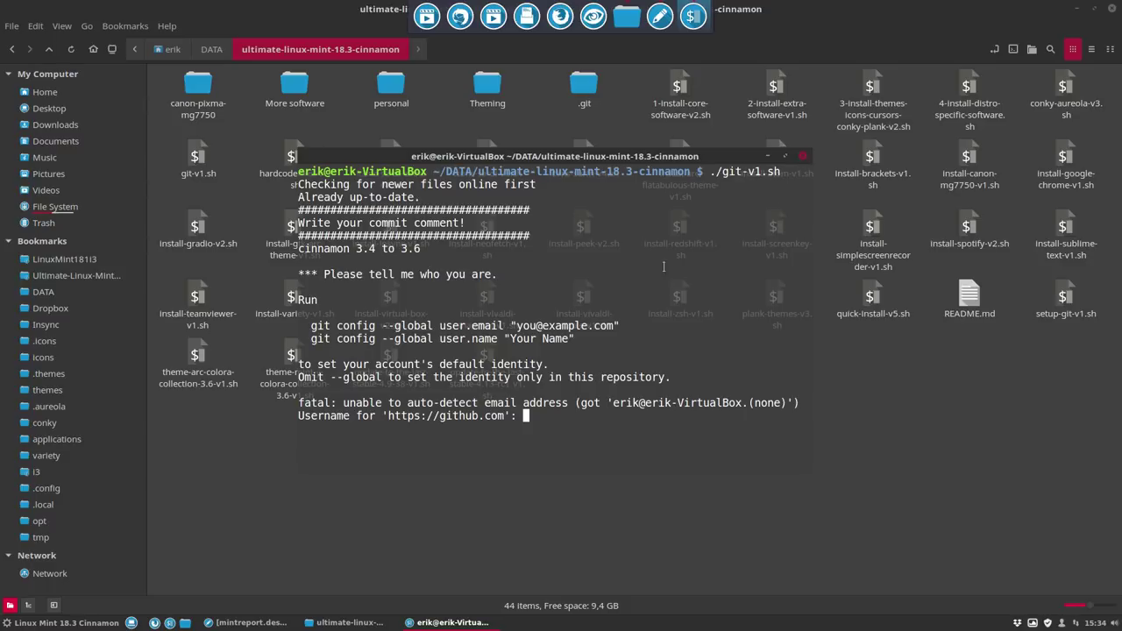
key(alt+F4)
click(725, 360)
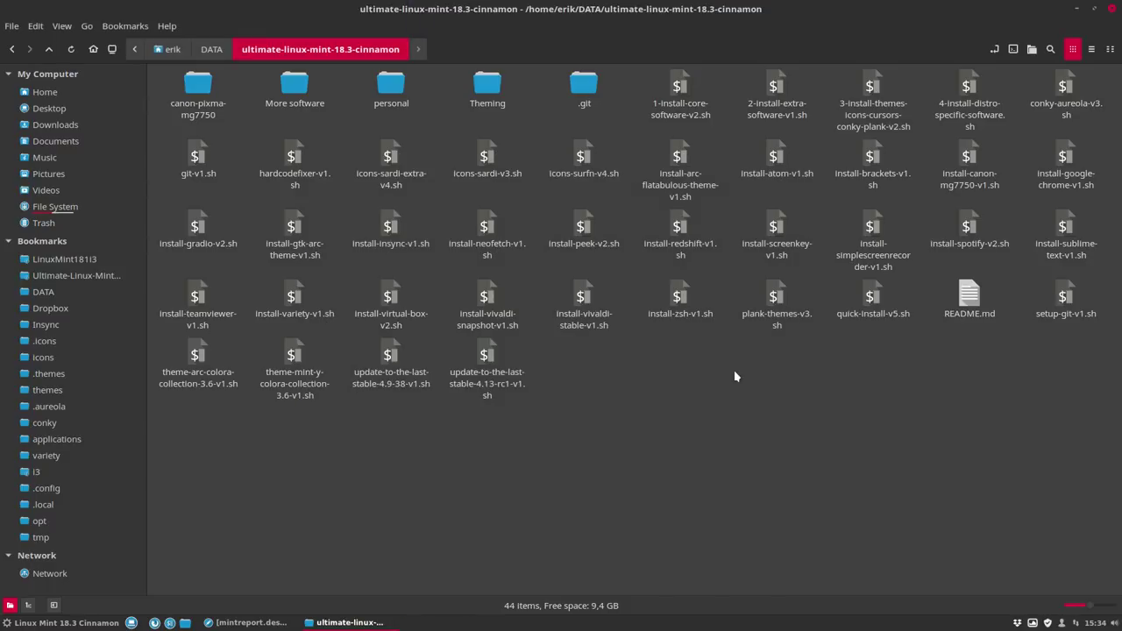
click(1065, 303)
double_click(1065, 303)
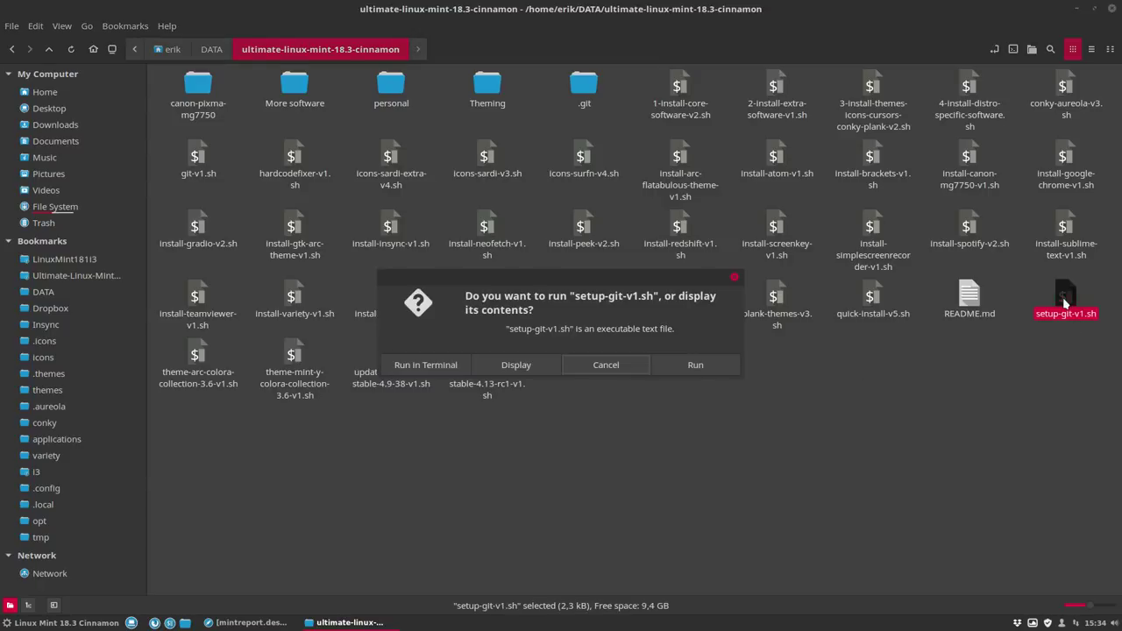
click(541, 370)
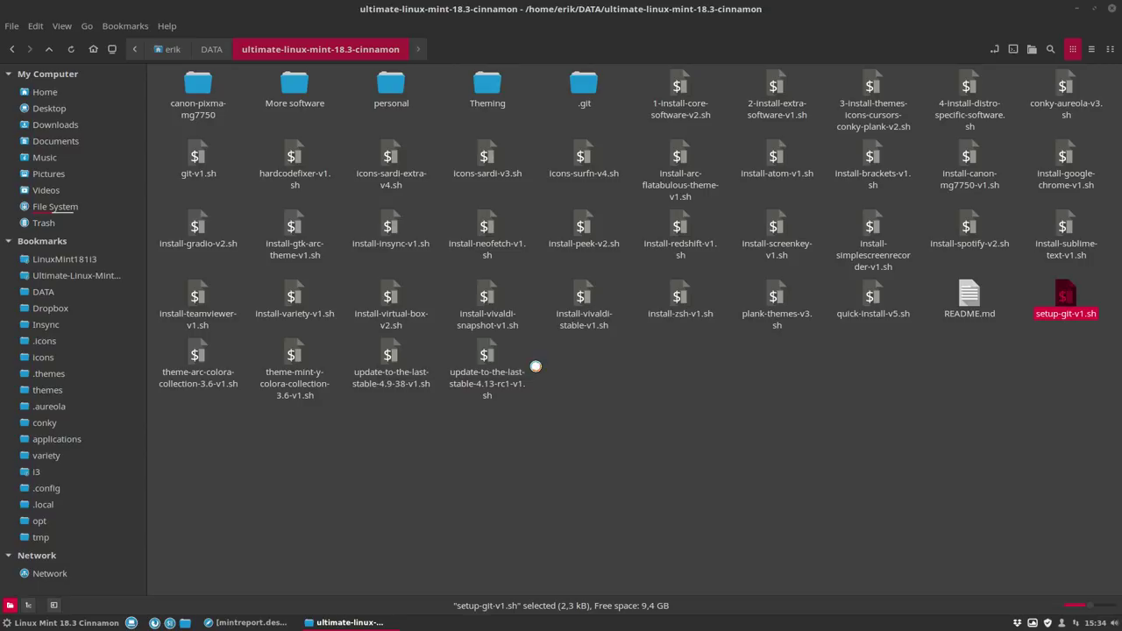
scroll(399, 476, down, 10)
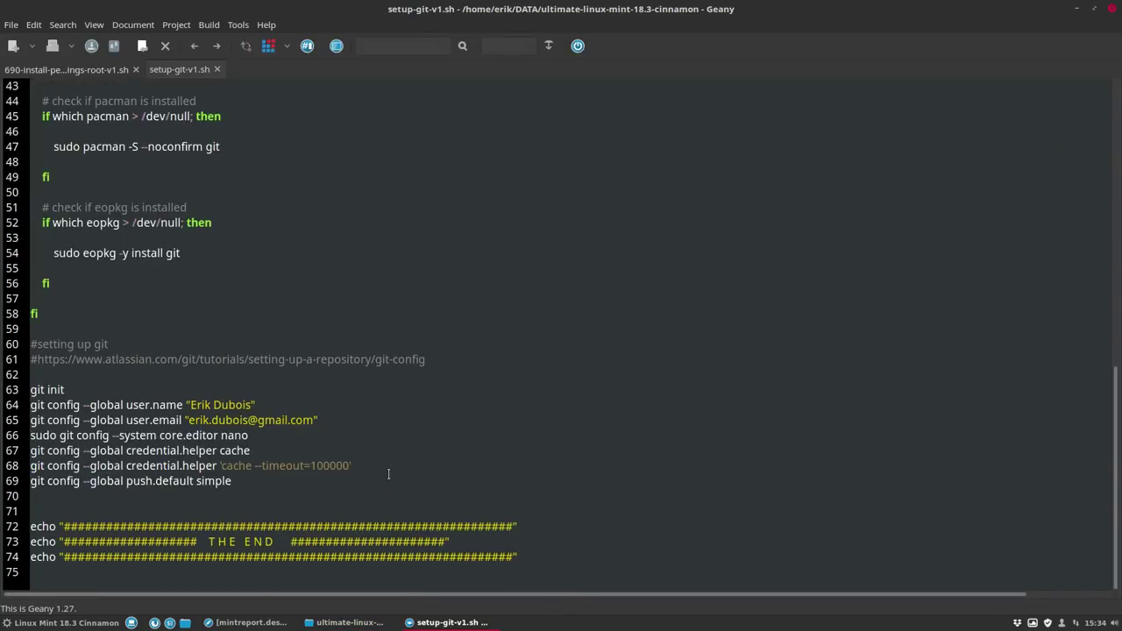
drag(187, 404, 272, 399)
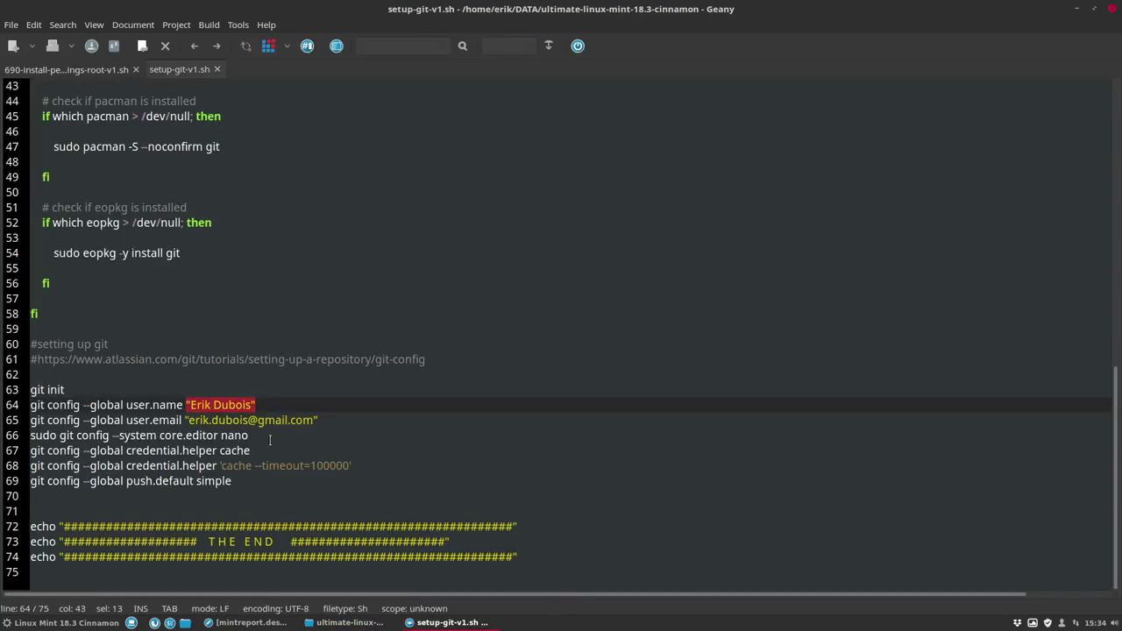
drag(185, 420, 322, 420)
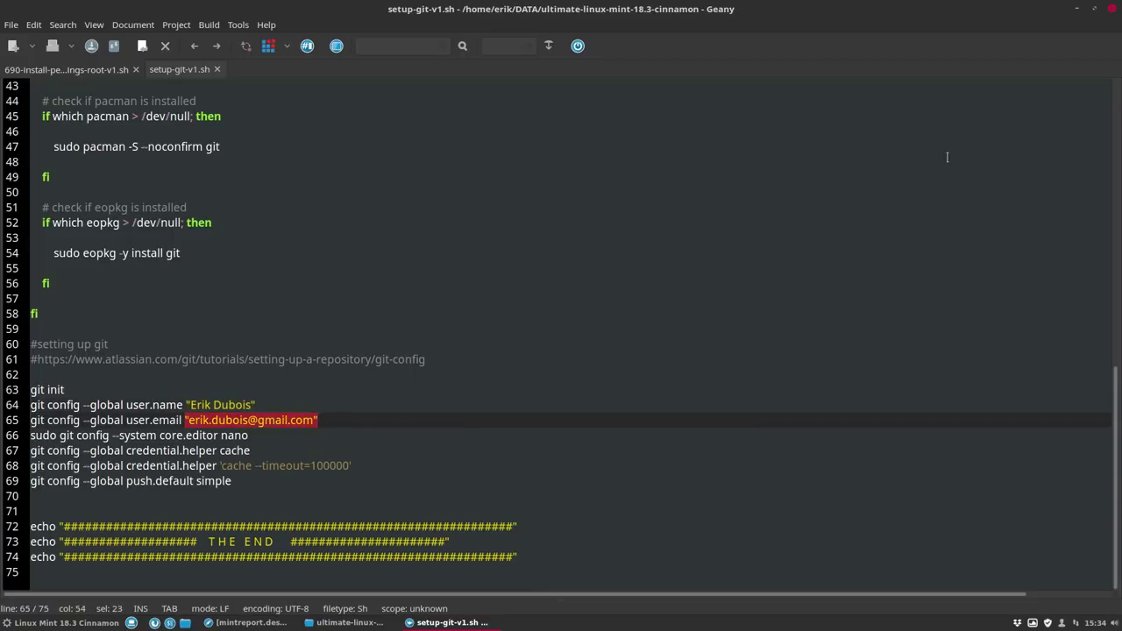
click(1111, 10)
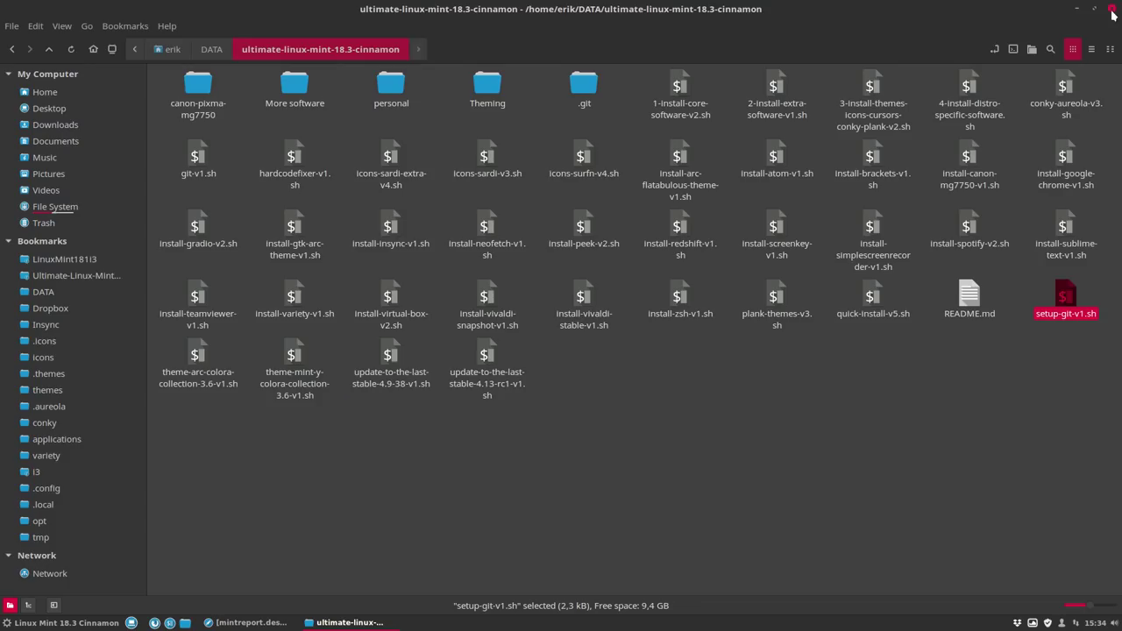
right_click(626, 418)
In a terminal in the repo folder, run setup-git-v1.sh and git-v1.sh, entering the administrator password.
click(678, 466)
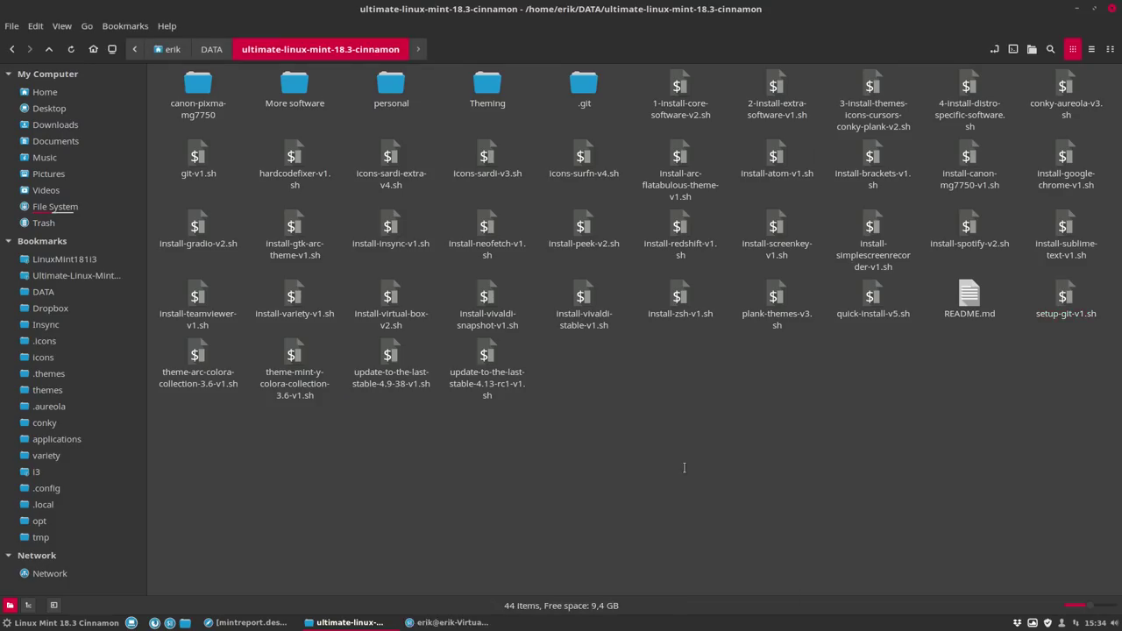
text(./set)
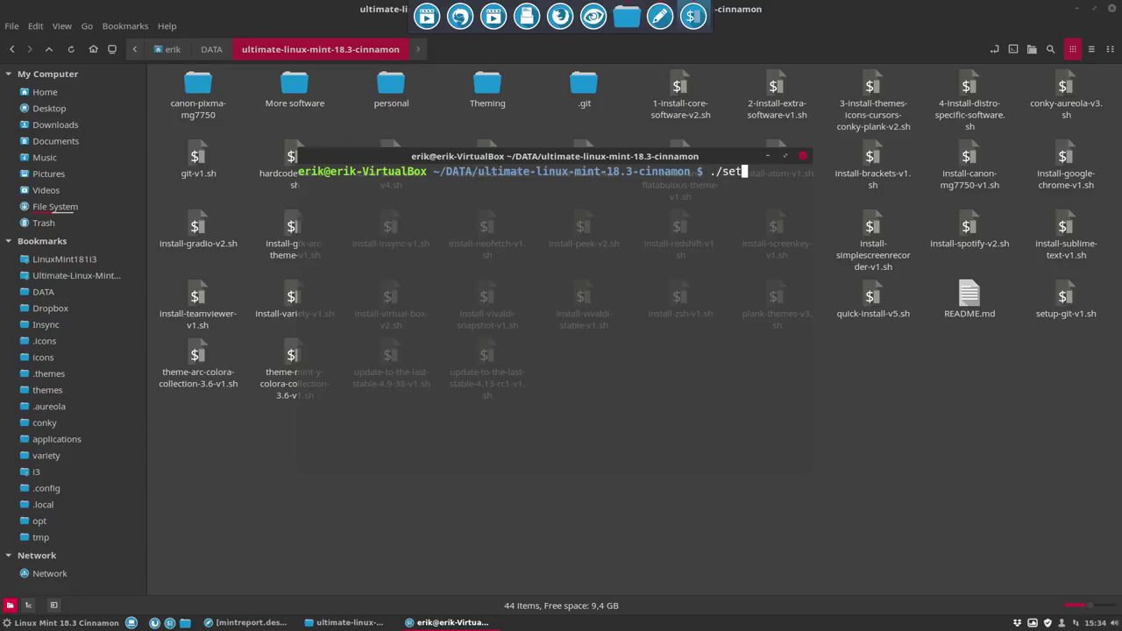
key(Tab)
key(Return)
key(Return)
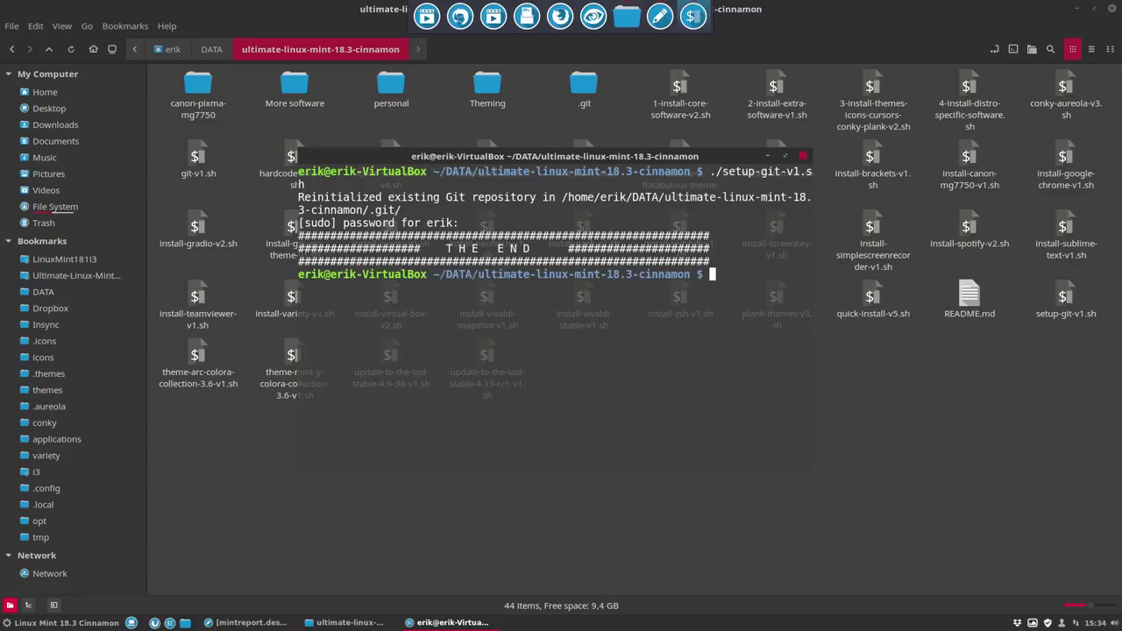
text(./g)
key(Tab)
key(Return)
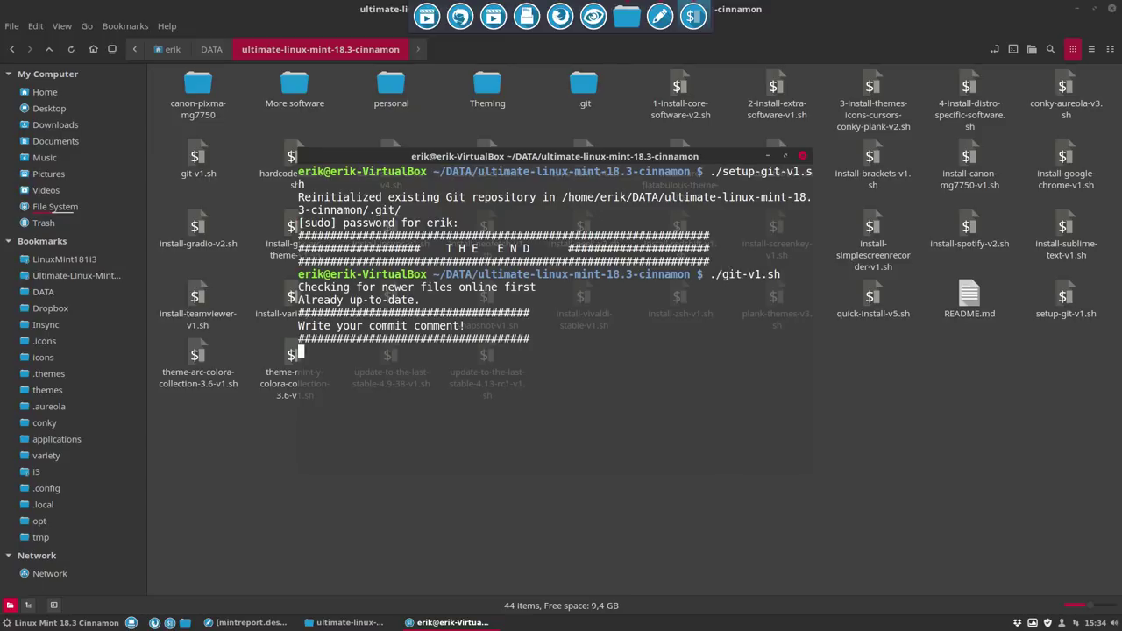
Commit with the comment 'cinnamon 3.4 to 3.6' and enter the GitHub username to push.
text(cinnamon 3.4 to 3.6)
key(Return)
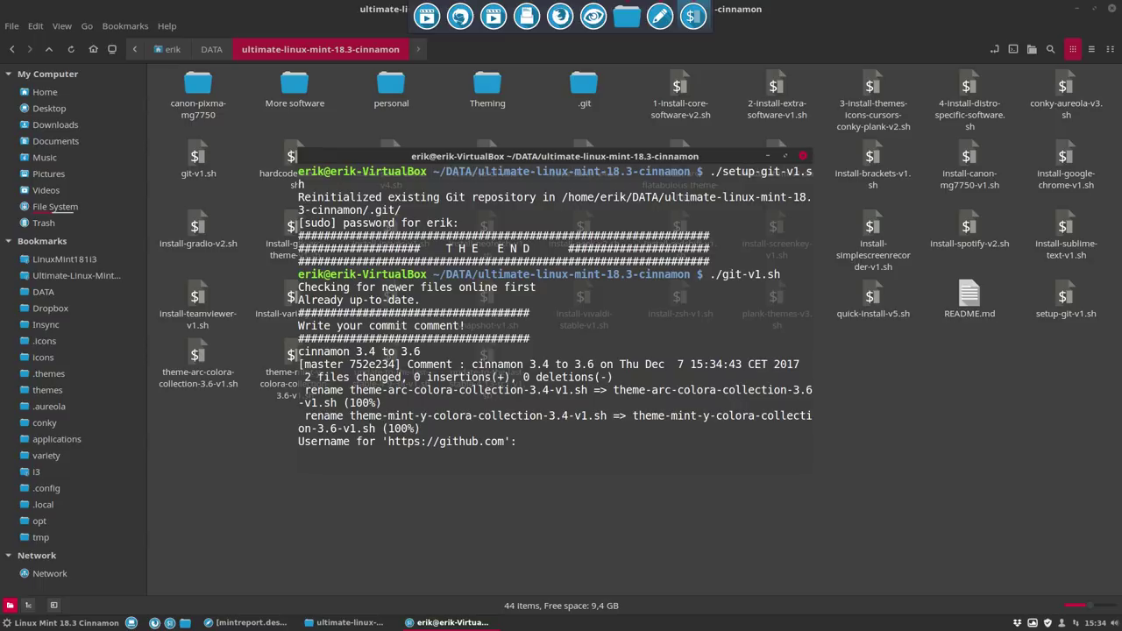
text(erikdubois)
key(Return)
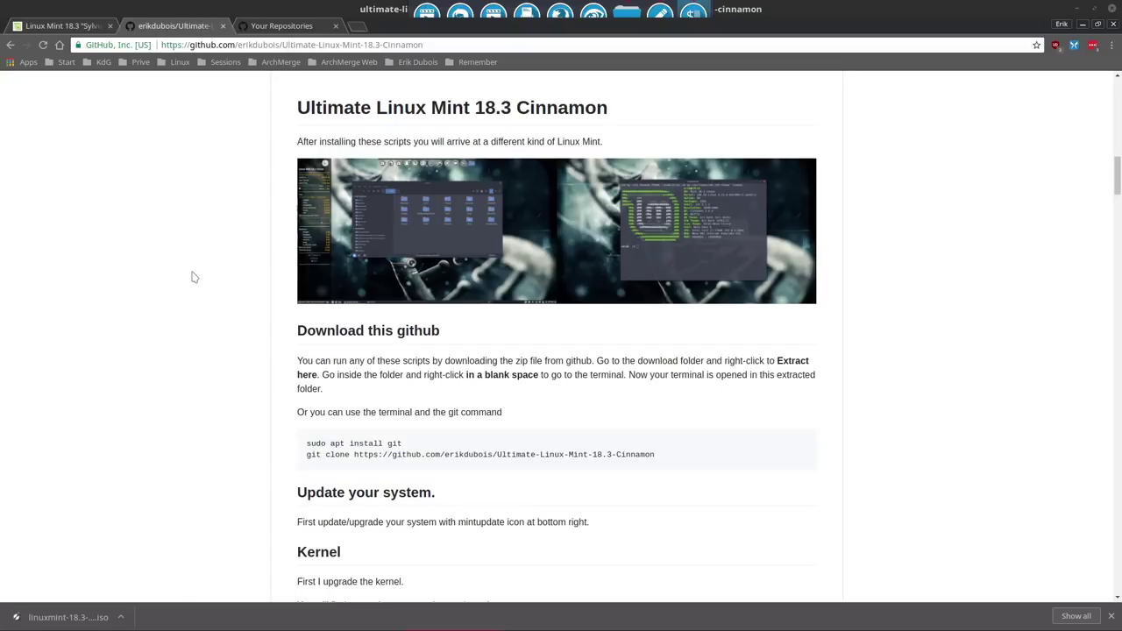
Reload the GitHub repo page to confirm both colora-collection-3.6 scripts, then close the terminal.
scroll(195, 277, up, 10)
scroll(195, 277, down, 3)
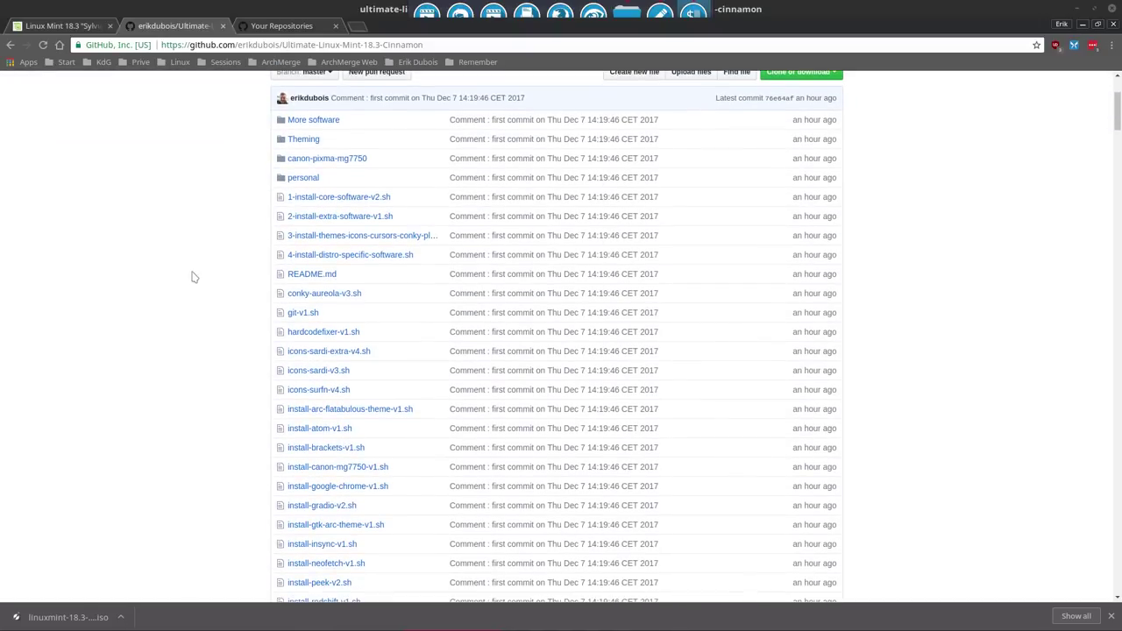
scroll(194, 277, down, 5)
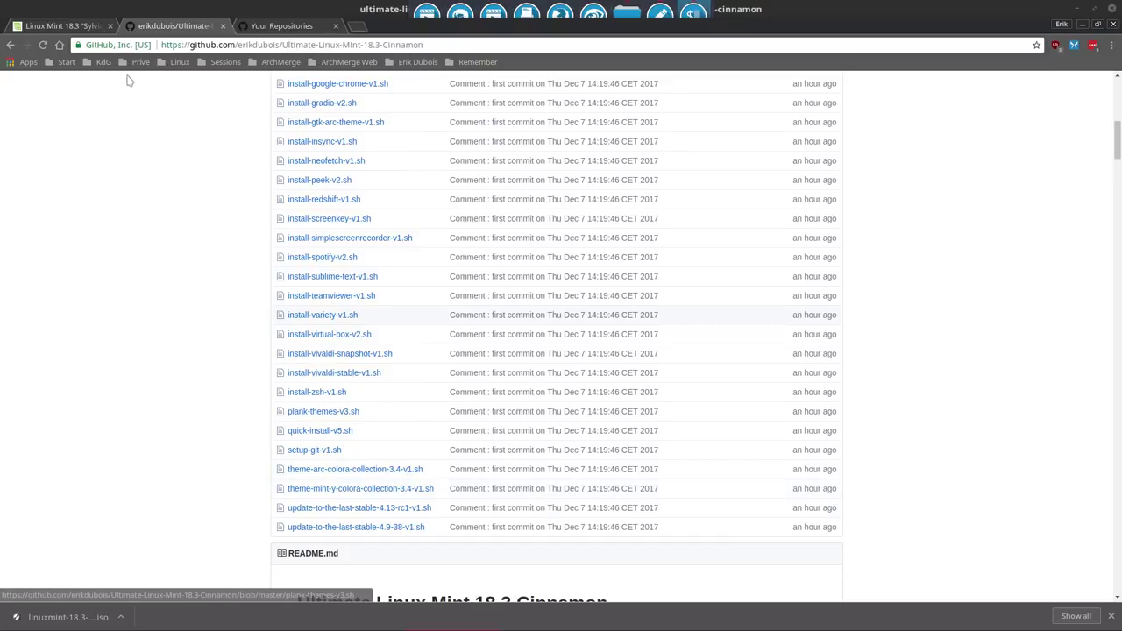
click(42, 45)
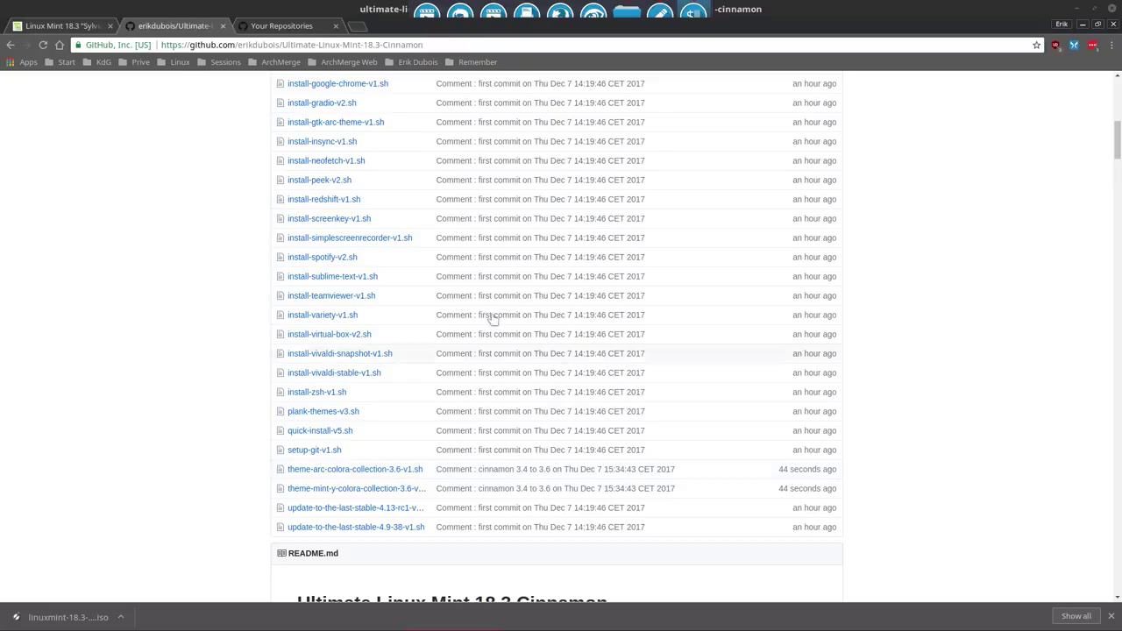
key(alt+Tab)
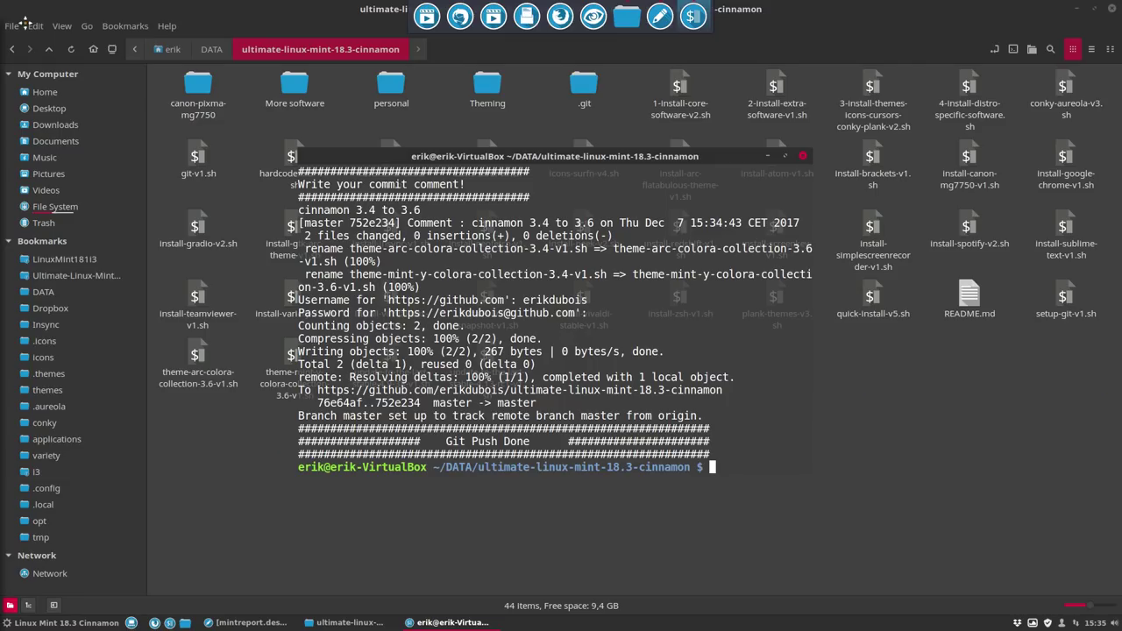
click(803, 158)
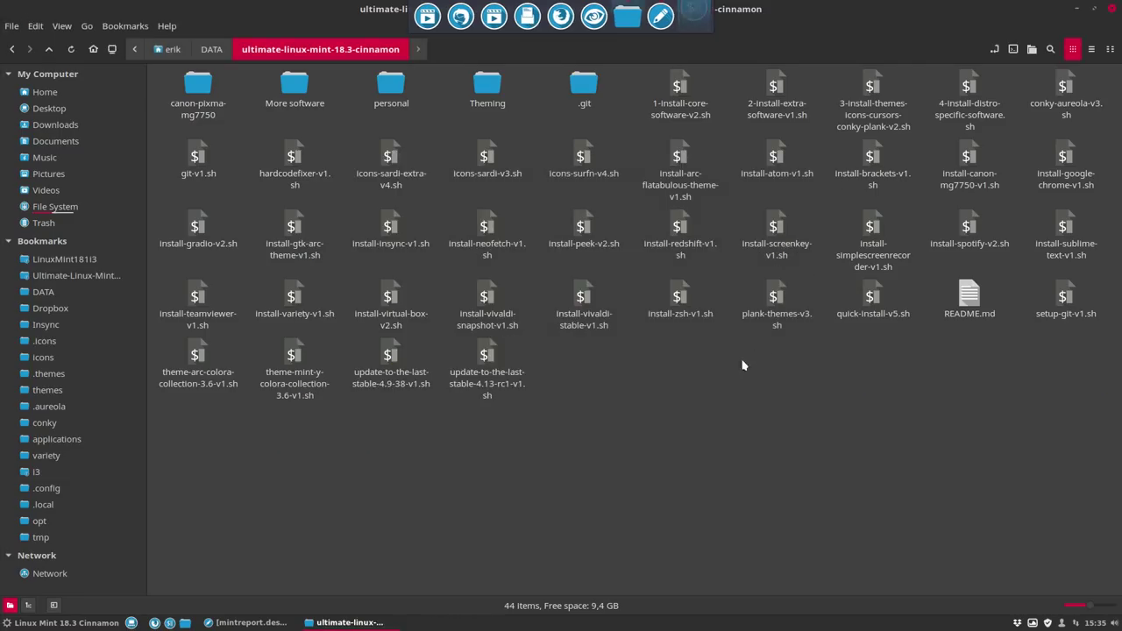
Display update-to-the-last-stable-4.9-38-v1.sh in Geany and select the kernel.ubuntu.com mainline URL on line 15.
double_click(390, 356)
click(517, 365)
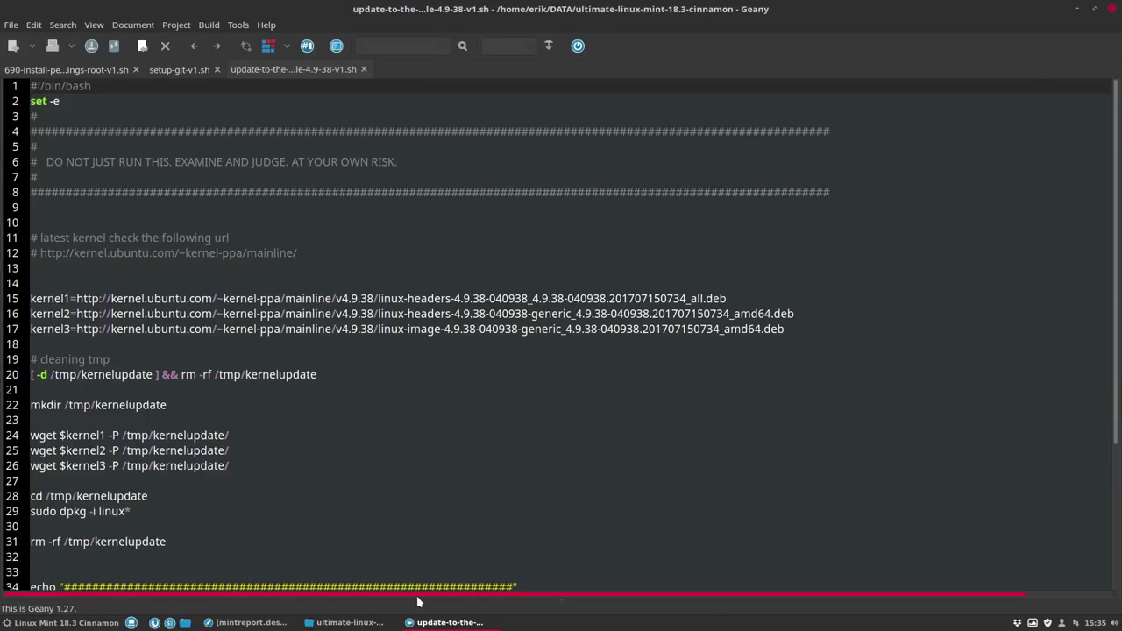
click(60, 298)
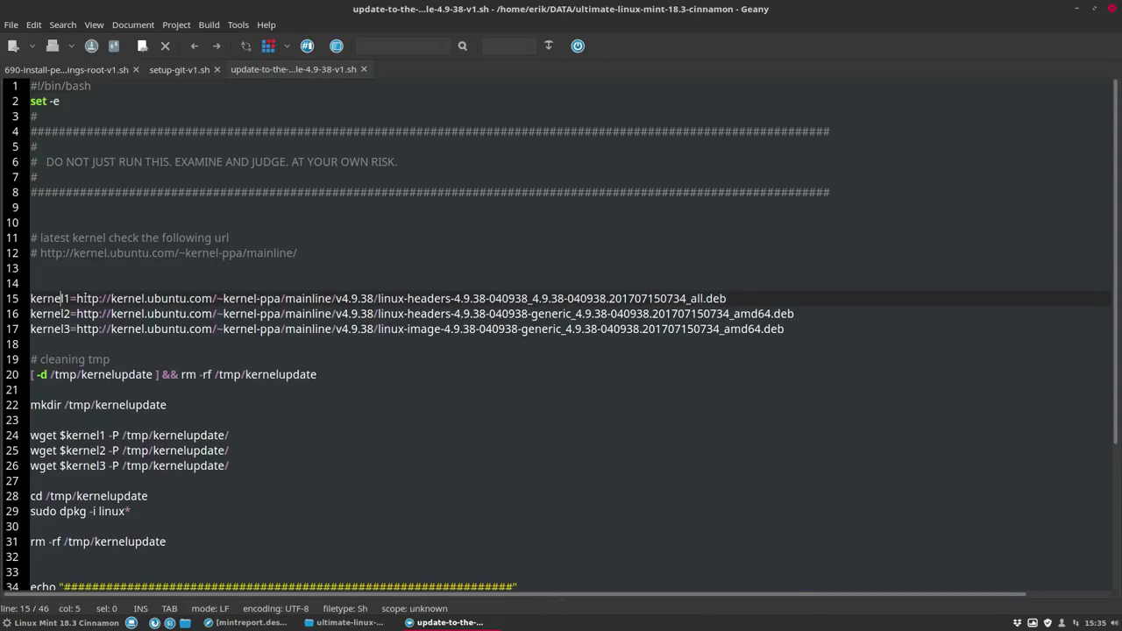
drag(77, 298, 332, 299)
key(ctrl+c)
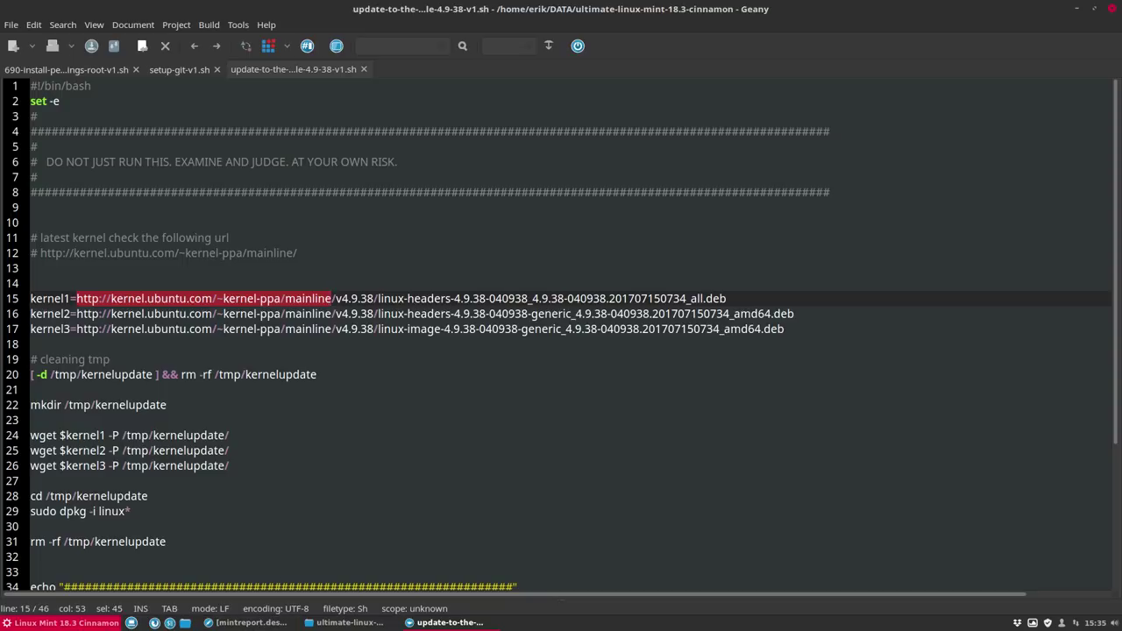
click(83, 624)
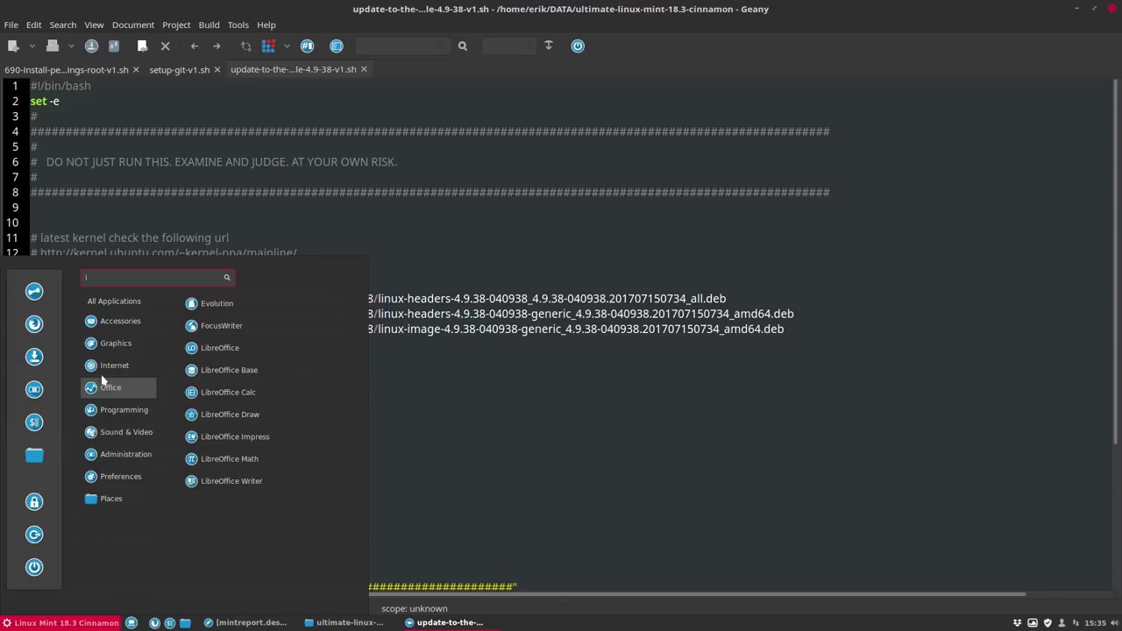
Launch Google Chrome maximized and paste the kernel mainline address into the omnibox.
mouse_move(114, 372)
click(227, 370)
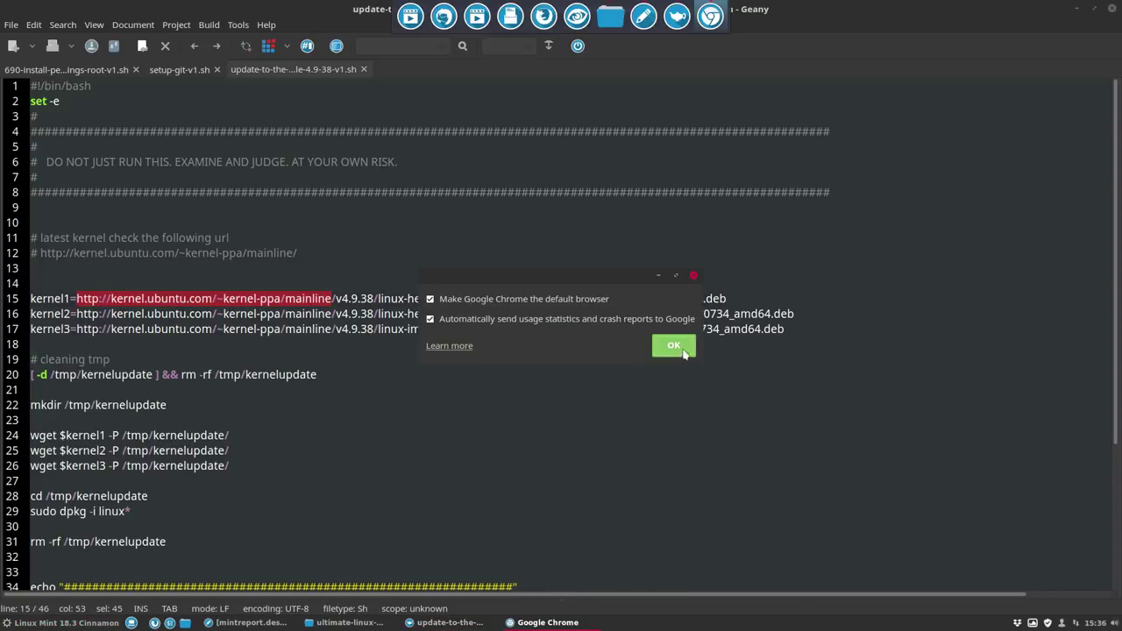
click(670, 347)
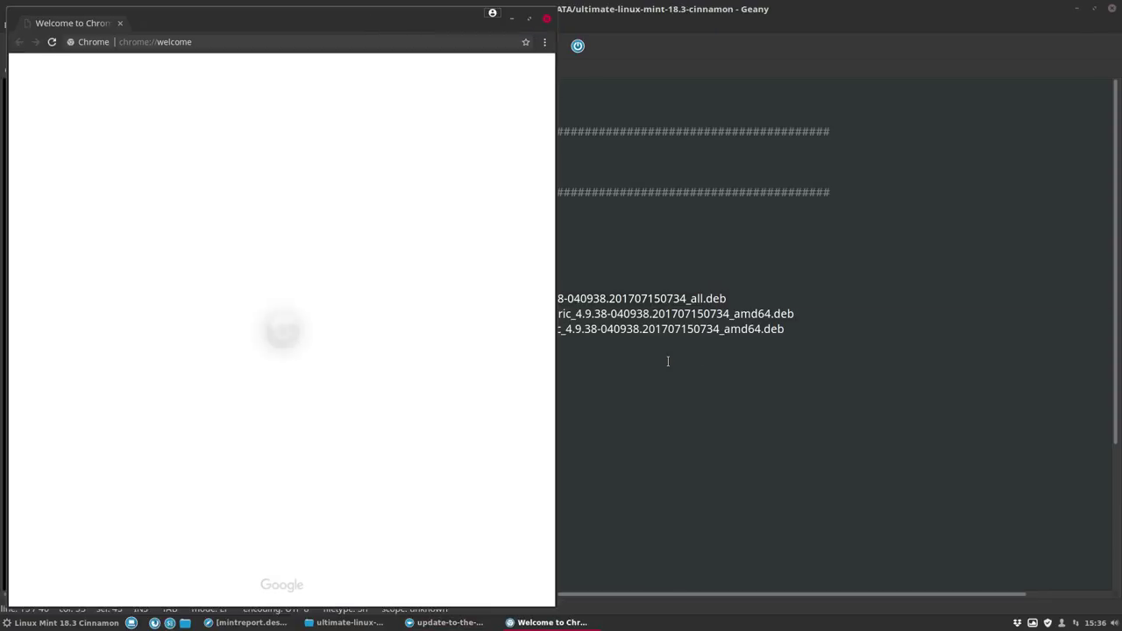
click(530, 19)
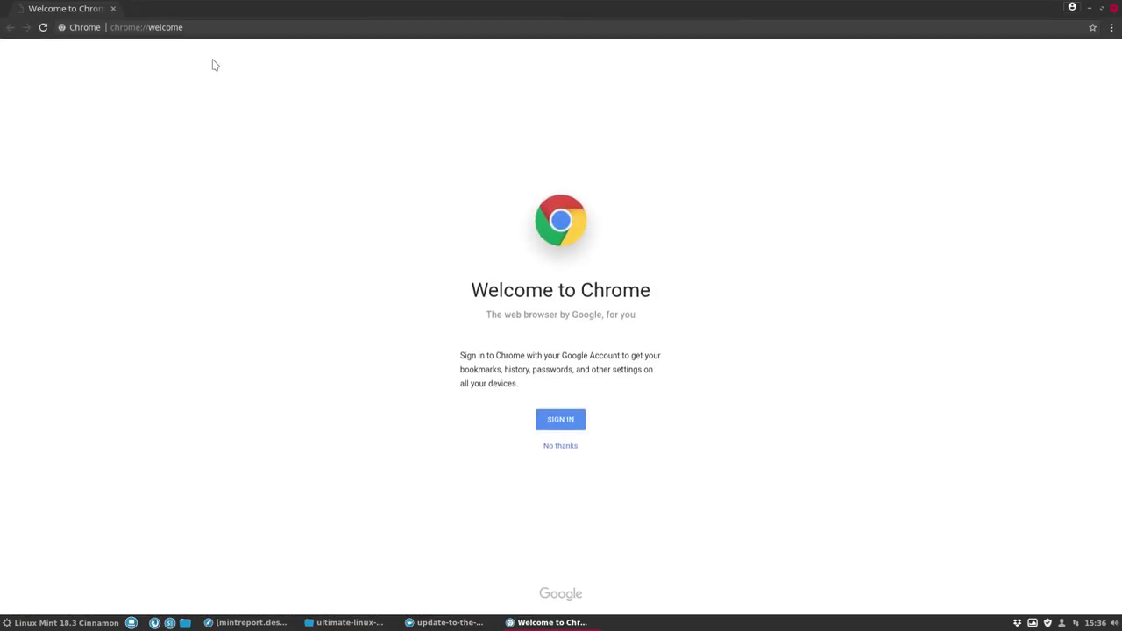
click(204, 24)
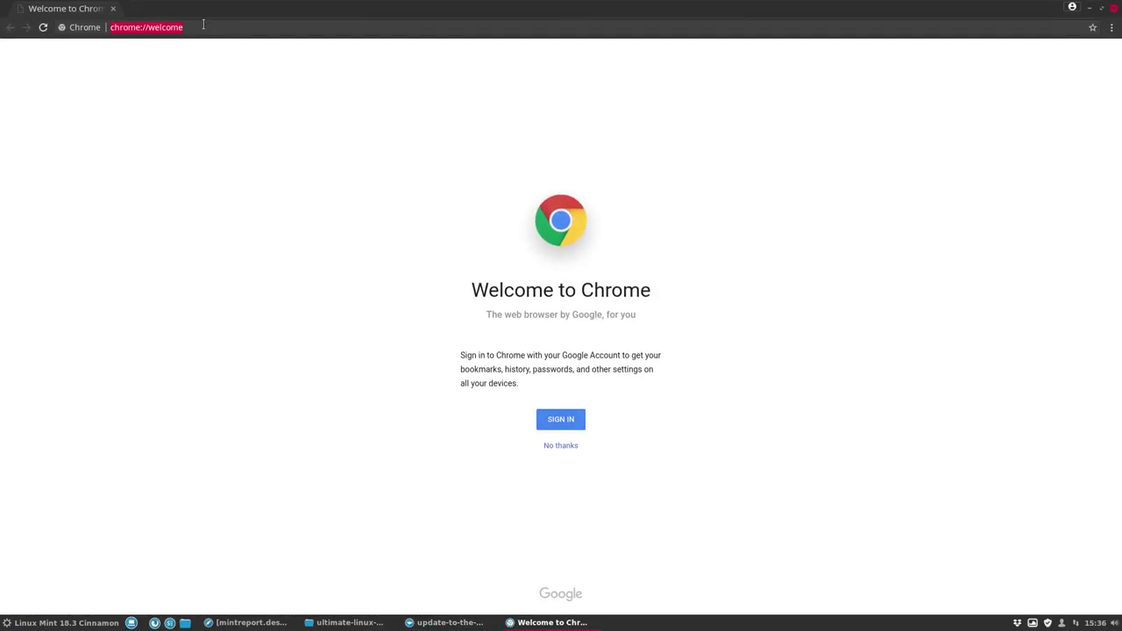
key(ctrl+v)
key(Return)
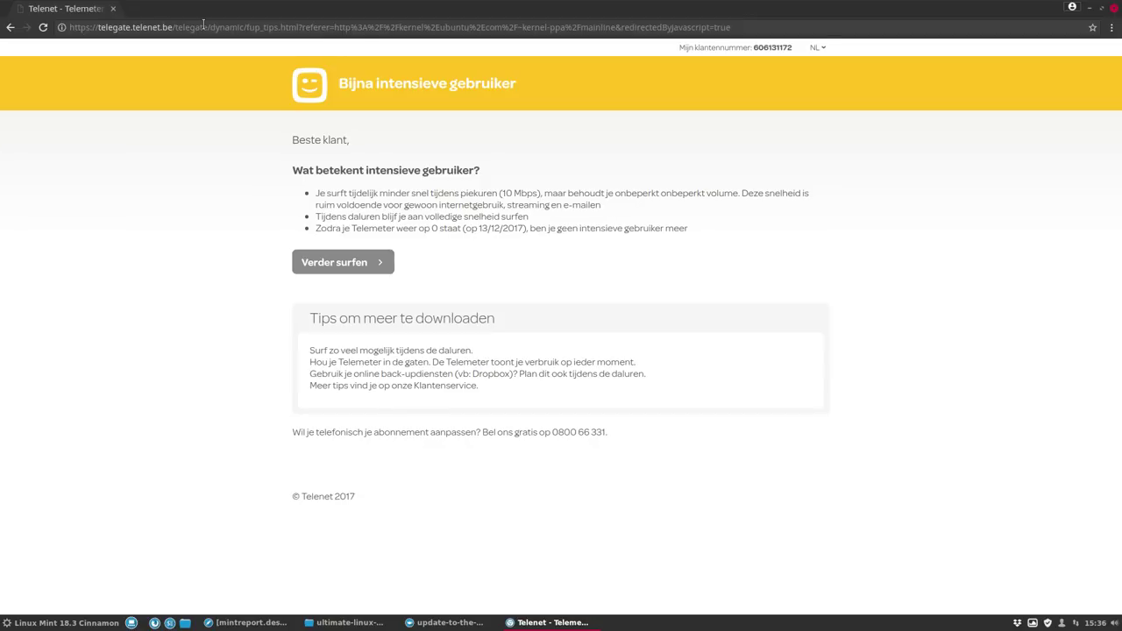
Get past the provider's usage warning, reload the mainline listing, and minimize the browser.
click(326, 262)
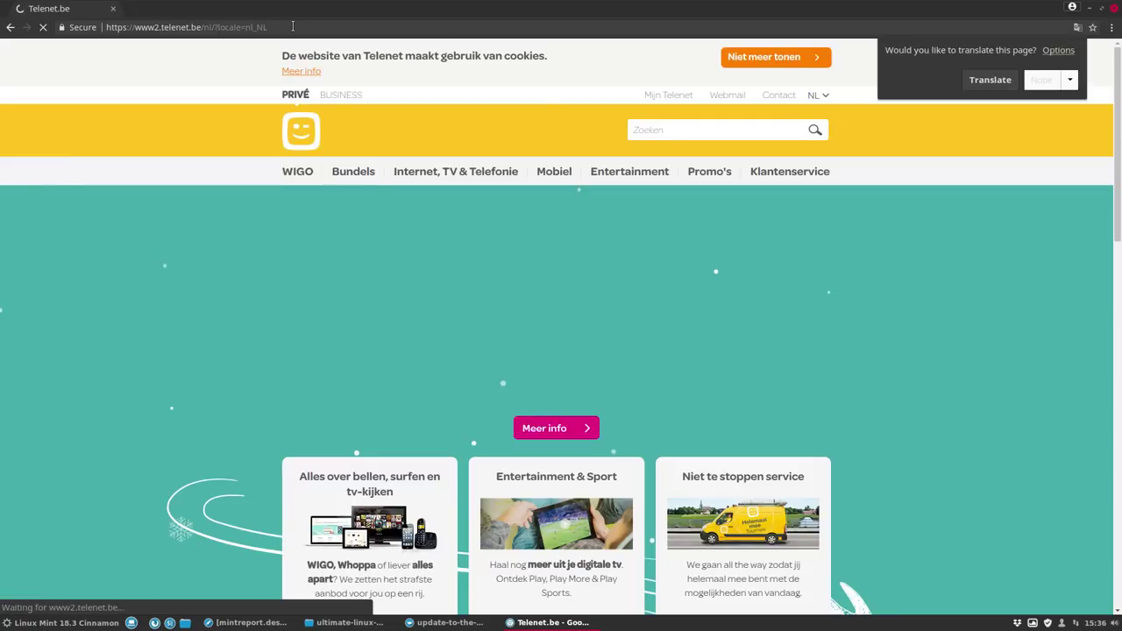
click(293, 26)
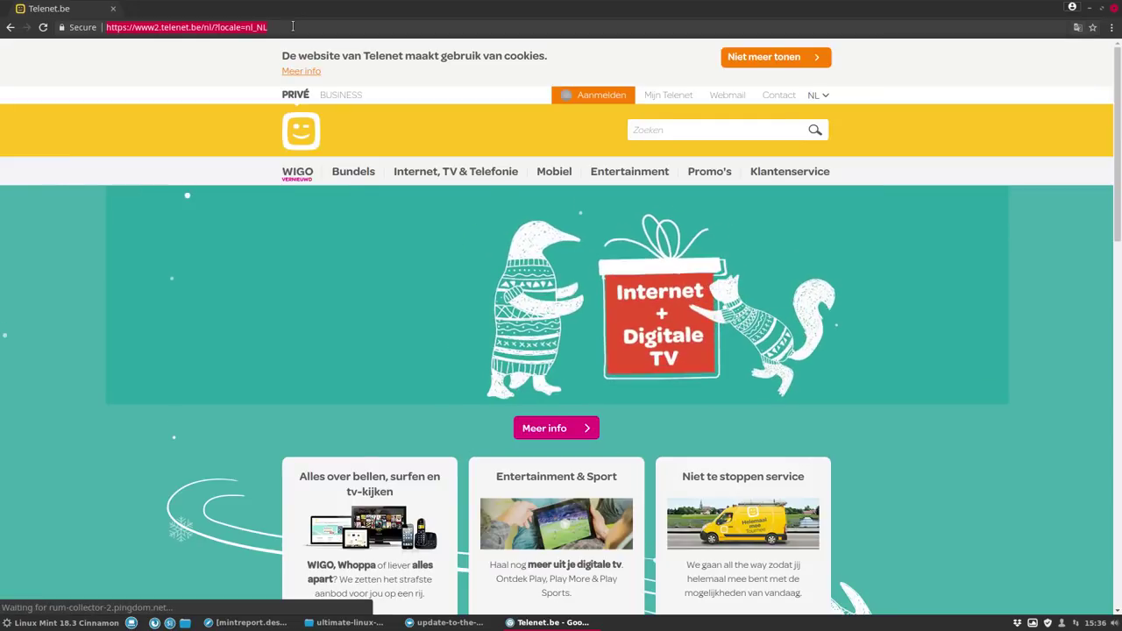
key(ctrl+v)
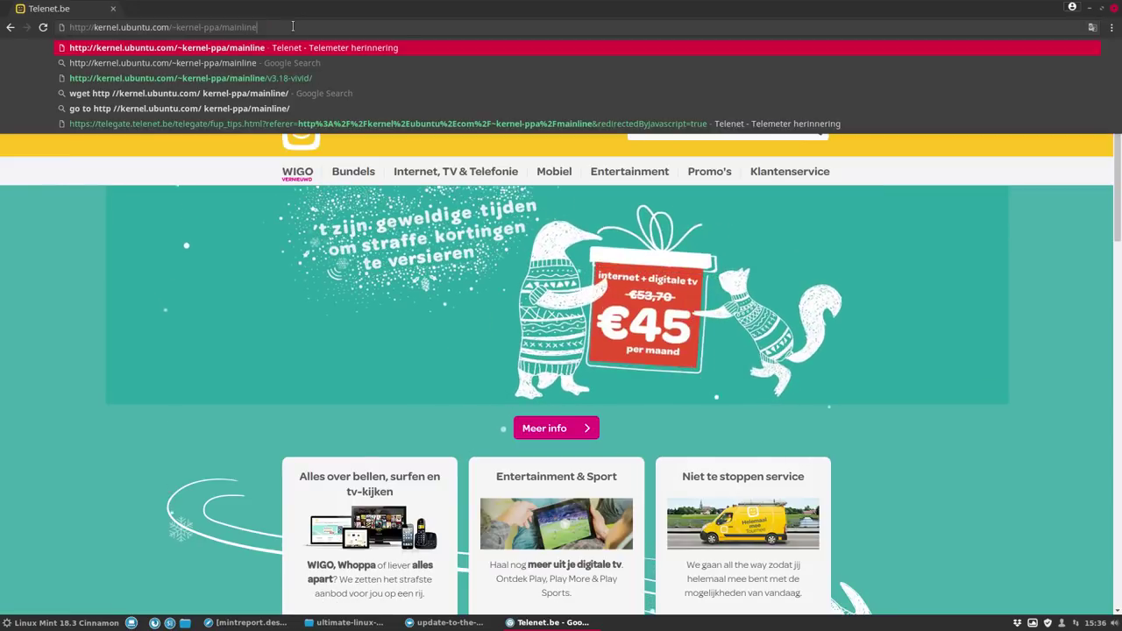
key(Return)
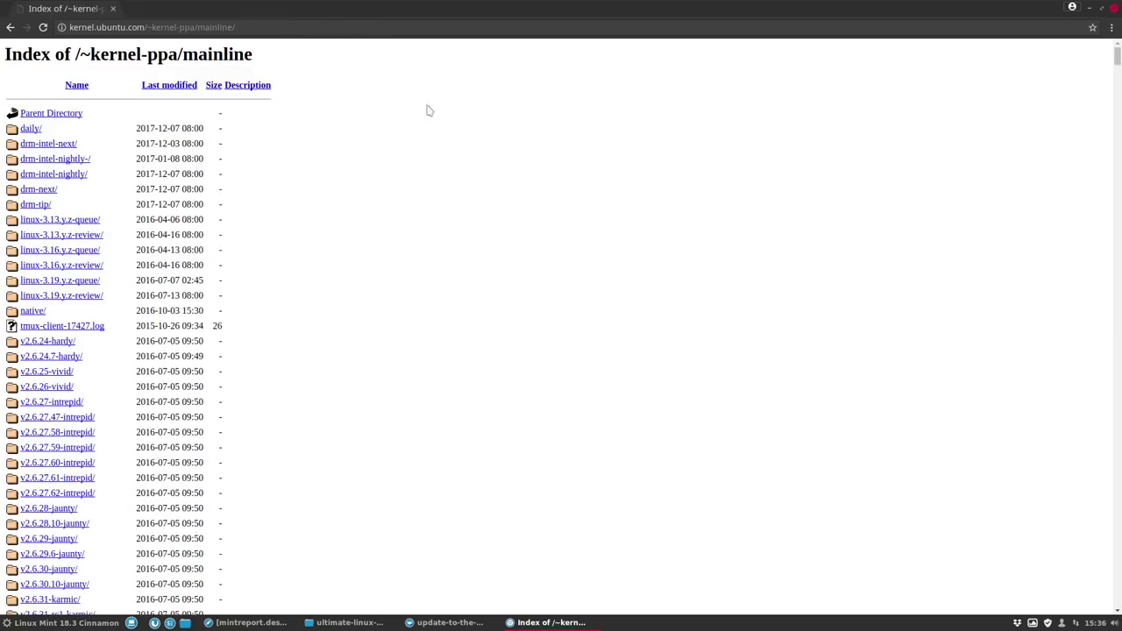
mouse_move(595, 14)
click(1089, 8)
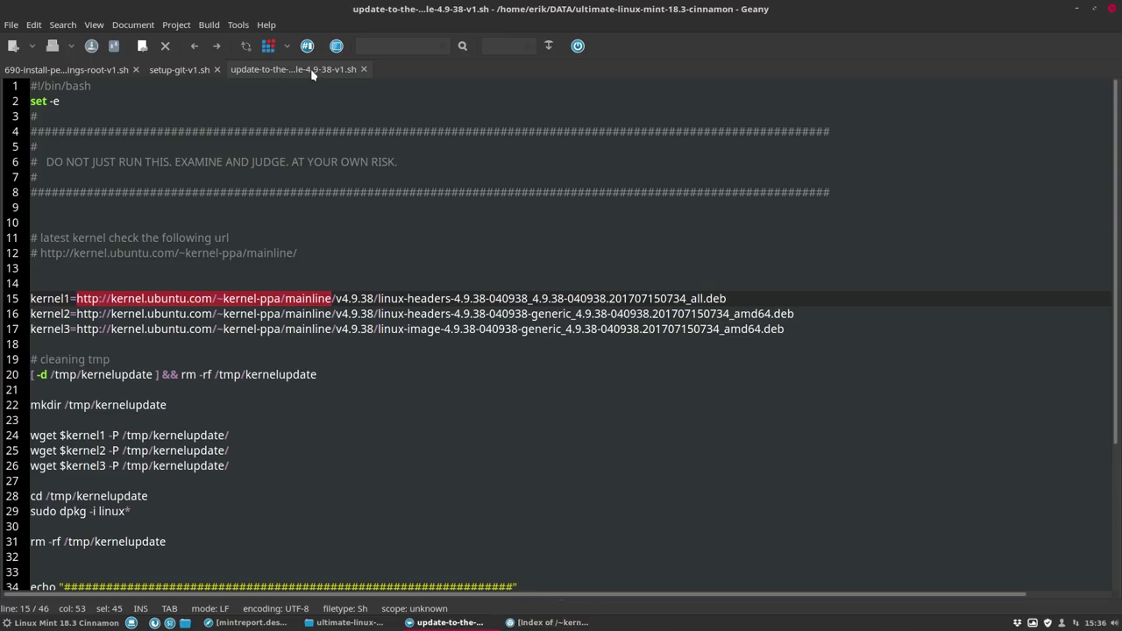
Bring Chrome's kernel mainline listing forward and scroll to the newest entries, v4.15-rc1 and v4.15-rc2.
click(1077, 9)
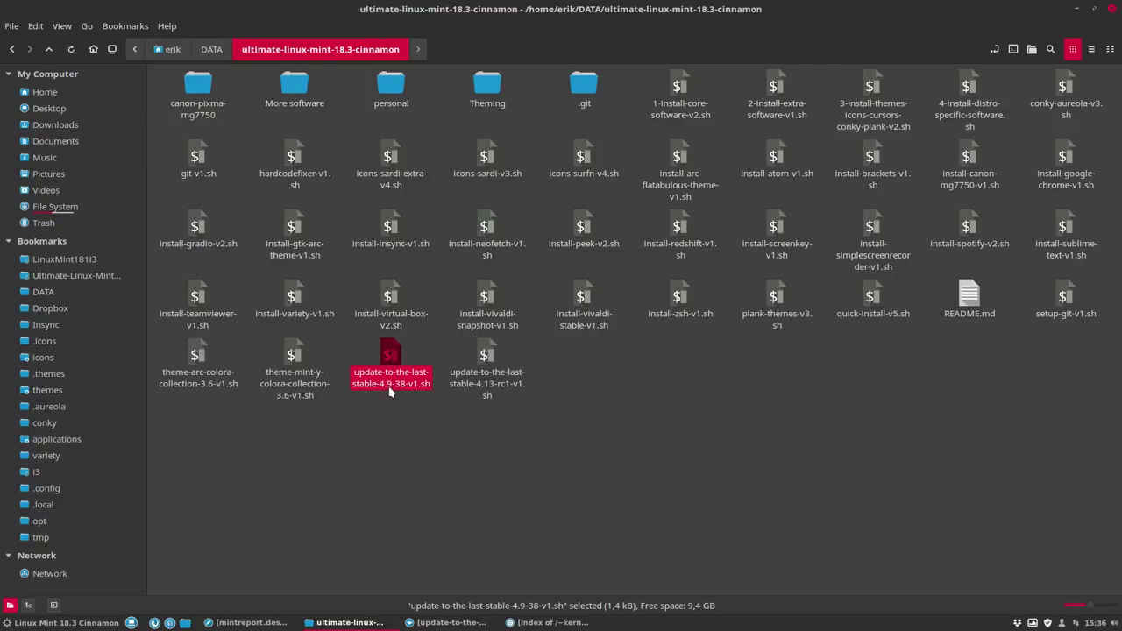
click(1077, 9)
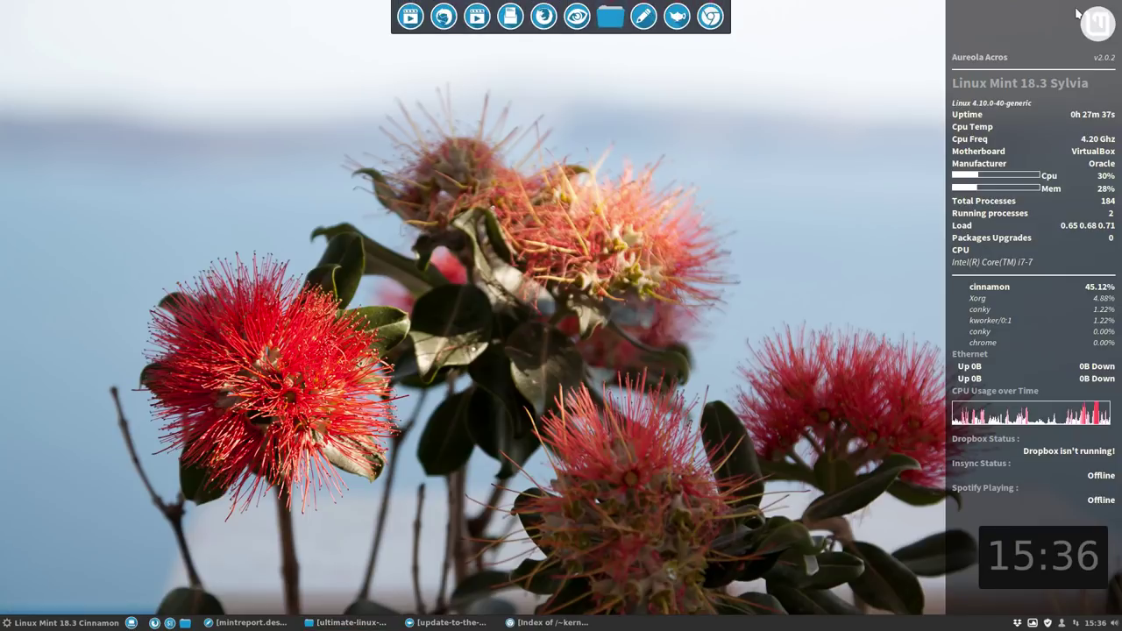
click(527, 624)
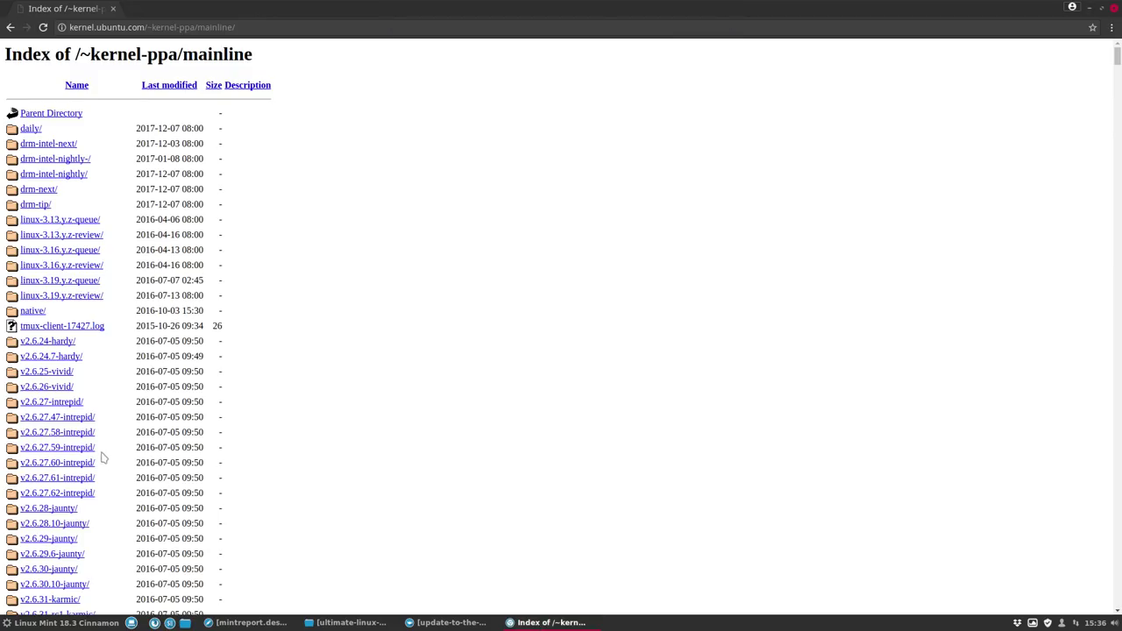
scroll(88, 447, down, 15)
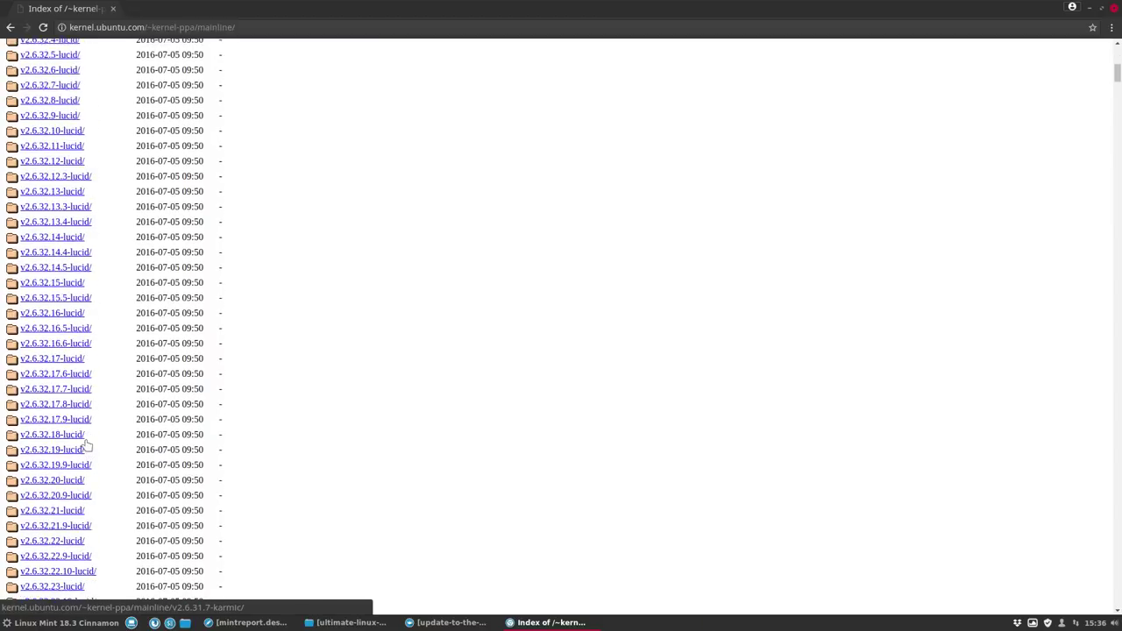
scroll(88, 447, down, 20)
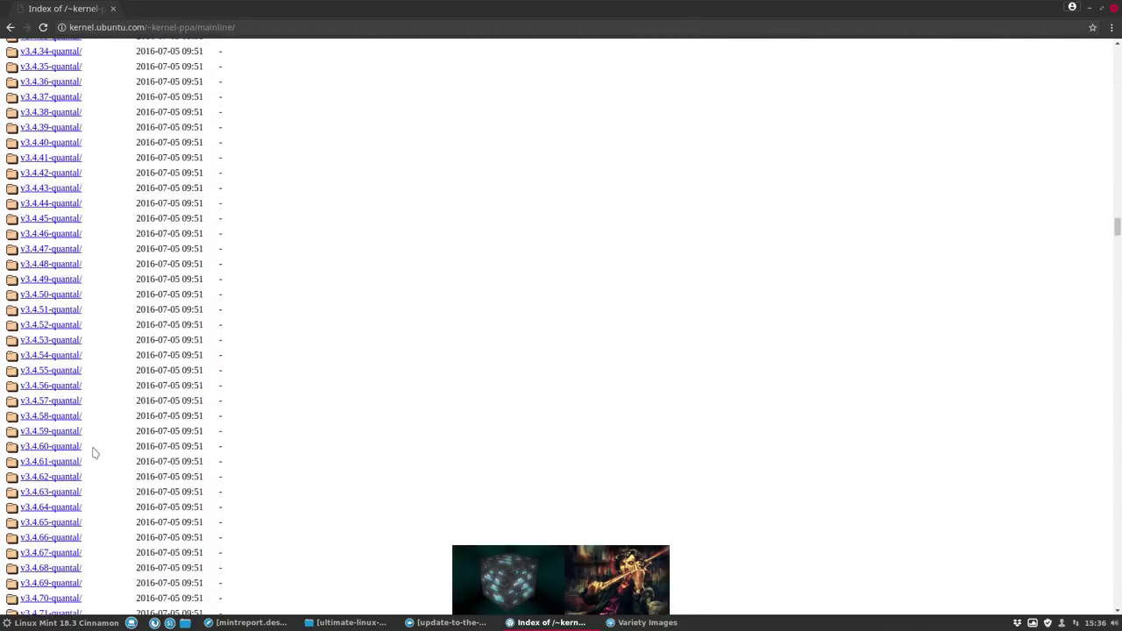
scroll(95, 453, down, 20)
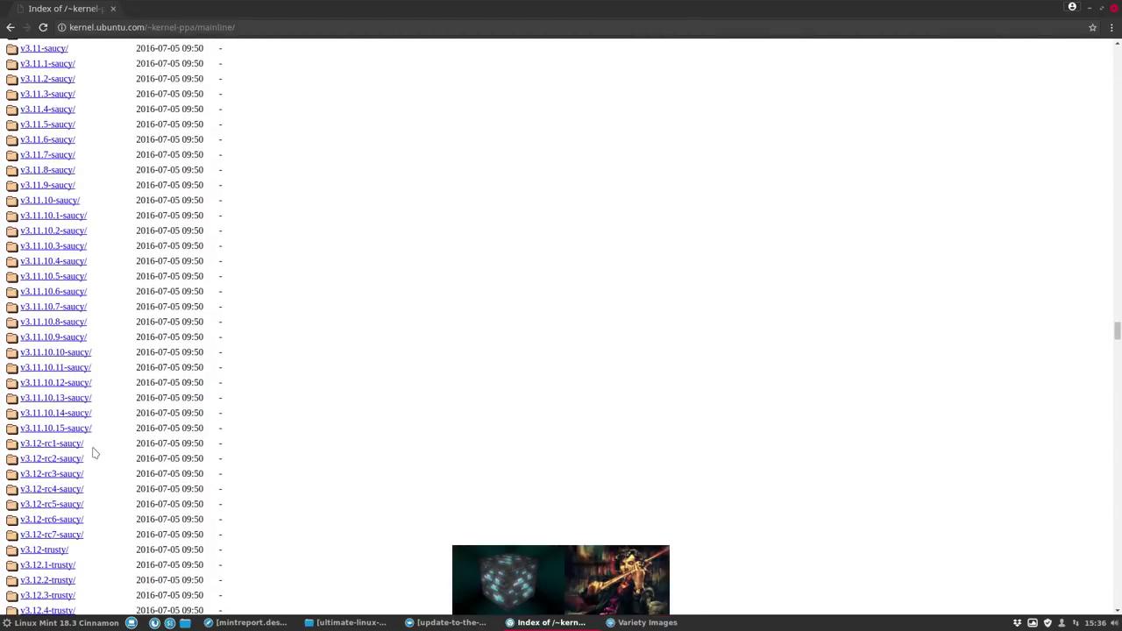
scroll(95, 452, up, 5)
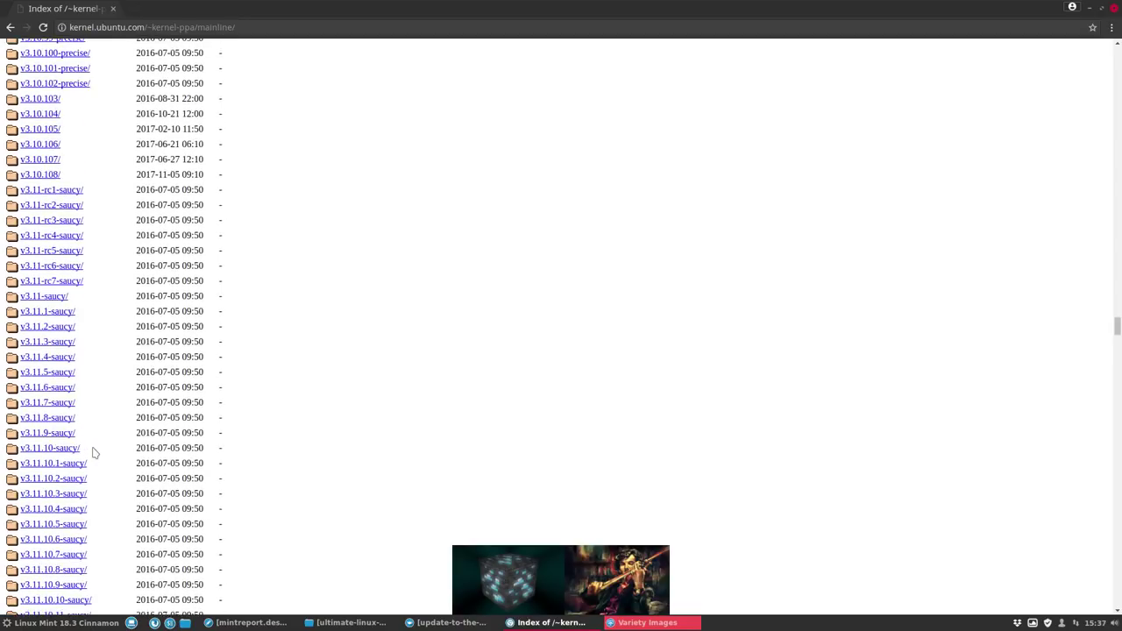
scroll(95, 453, up, 2)
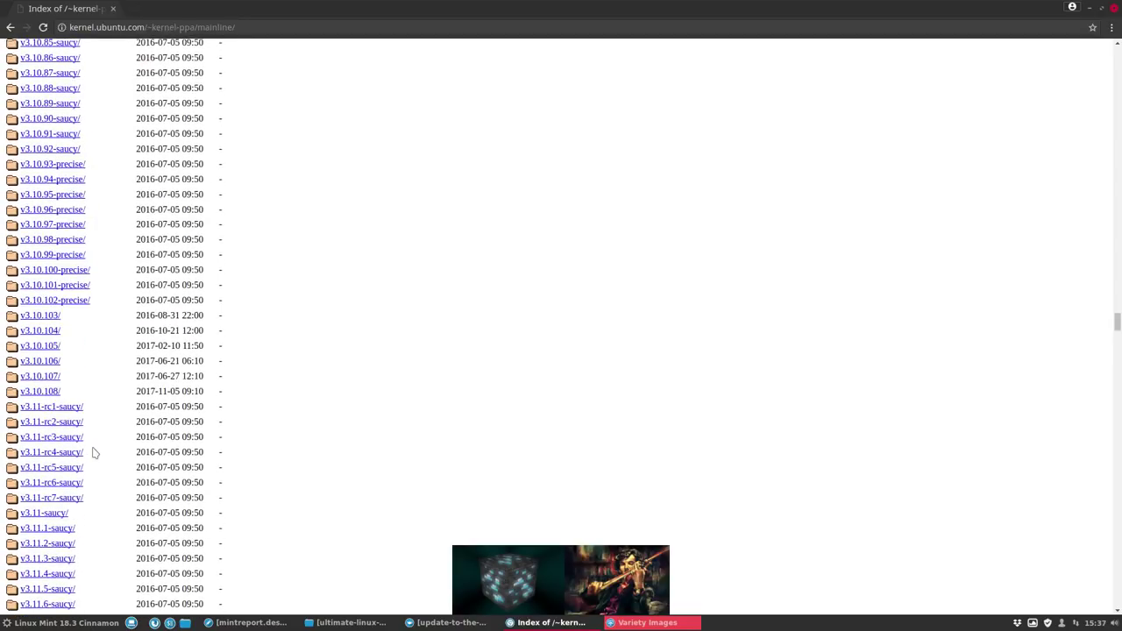
scroll(94, 453, up, 4)
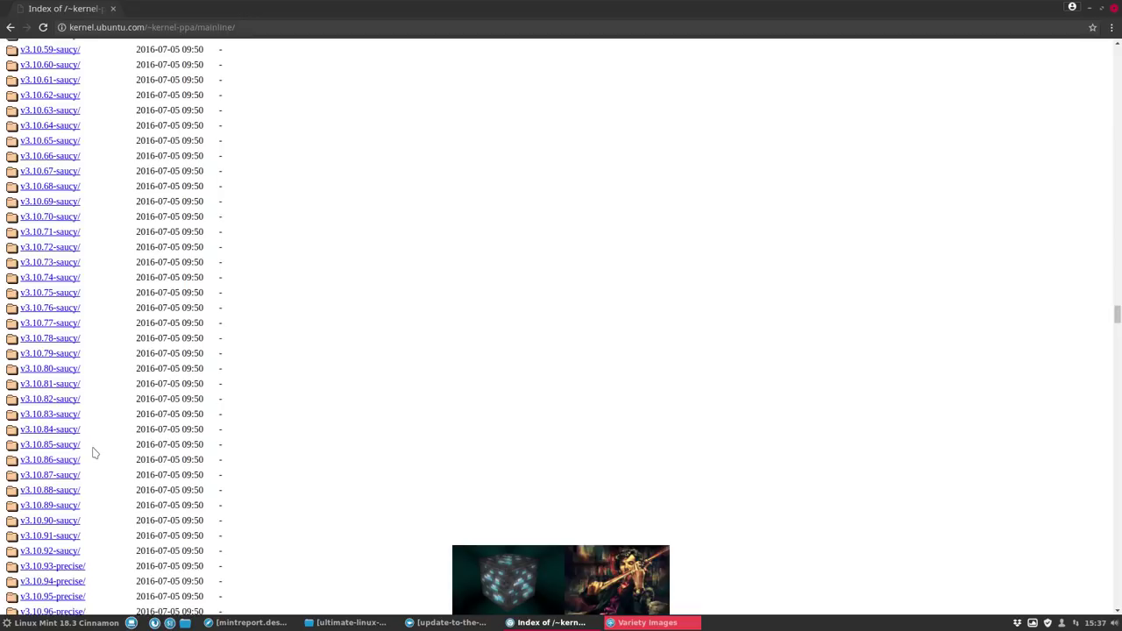
scroll(95, 453, up, 5)
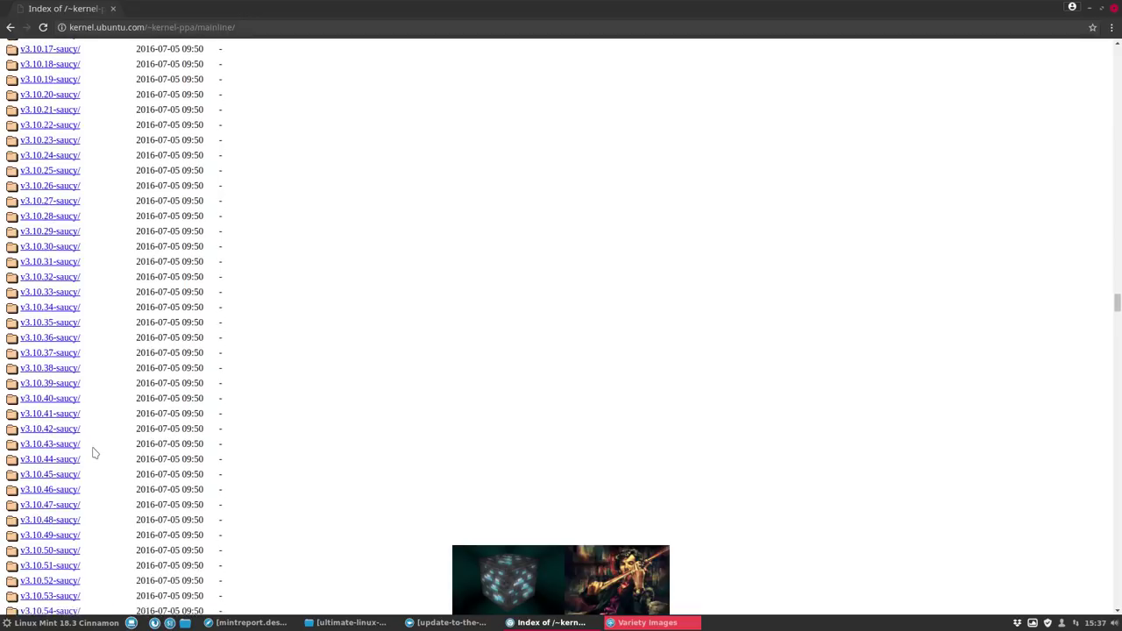
scroll(95, 453, up, 6)
scroll(95, 452, up, 5)
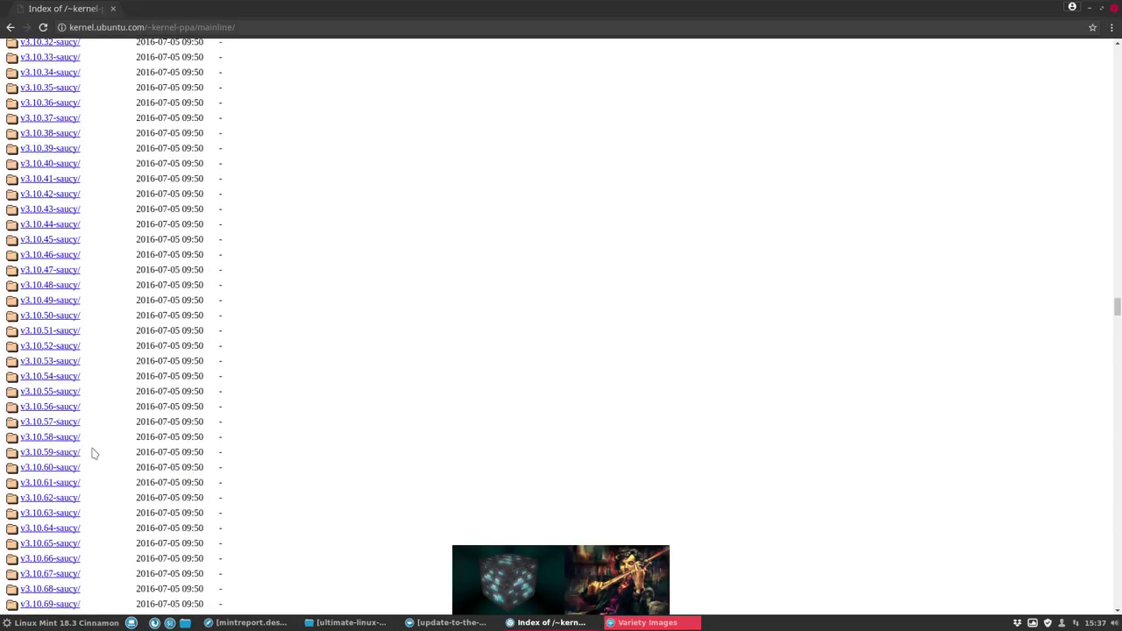
scroll(94, 453, down, 10)
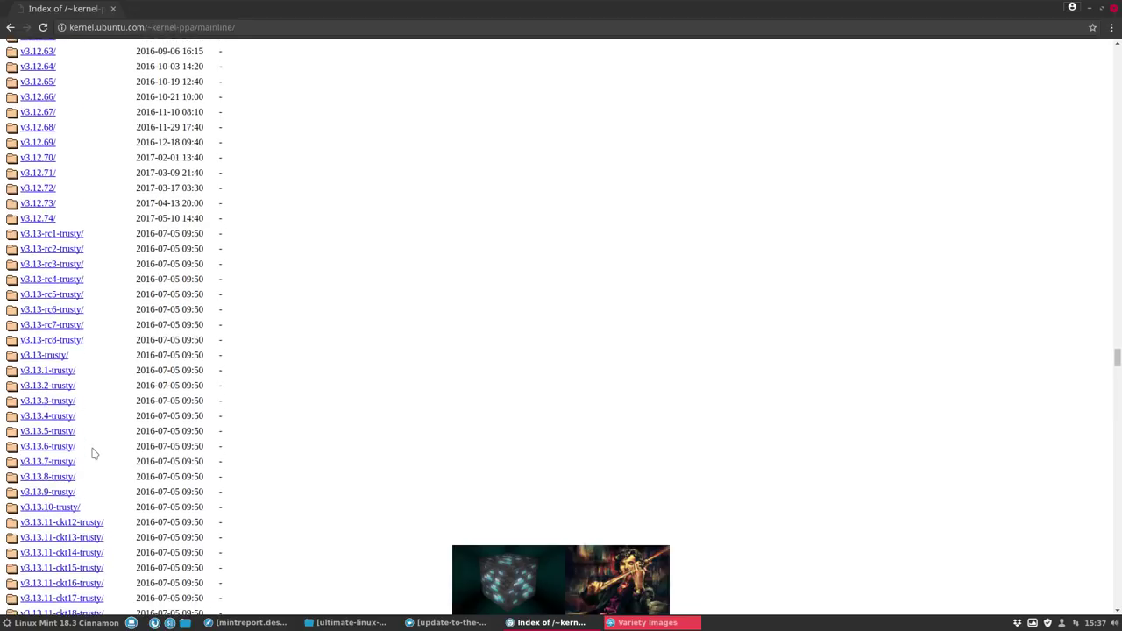
scroll(93, 452, down, 3)
scroll(93, 452, down, 6)
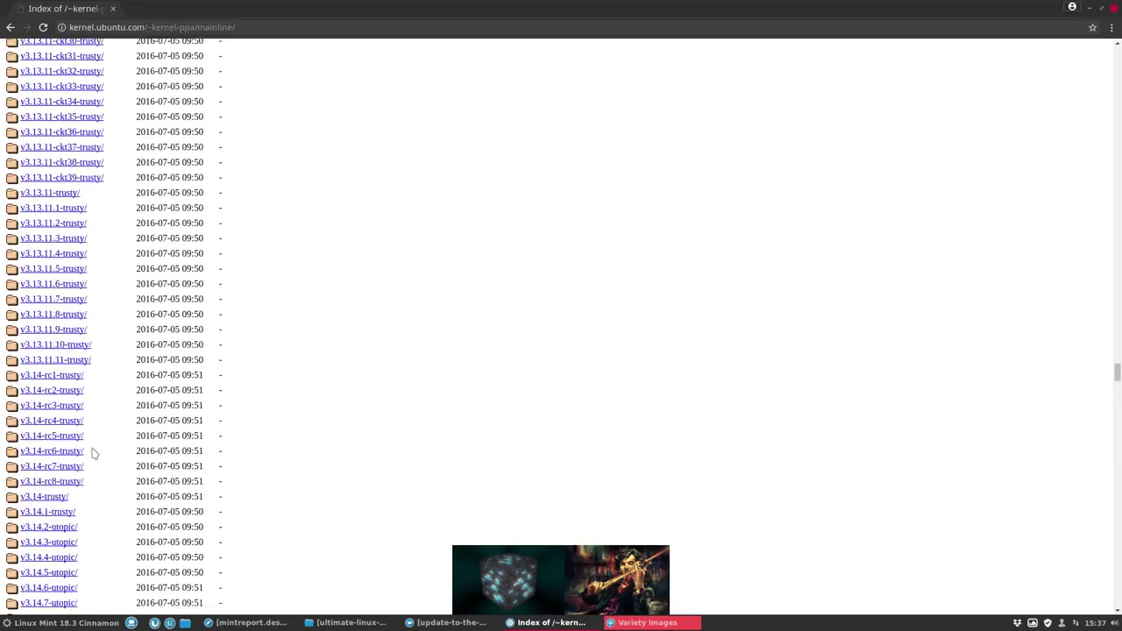
scroll(94, 452, down, 20)
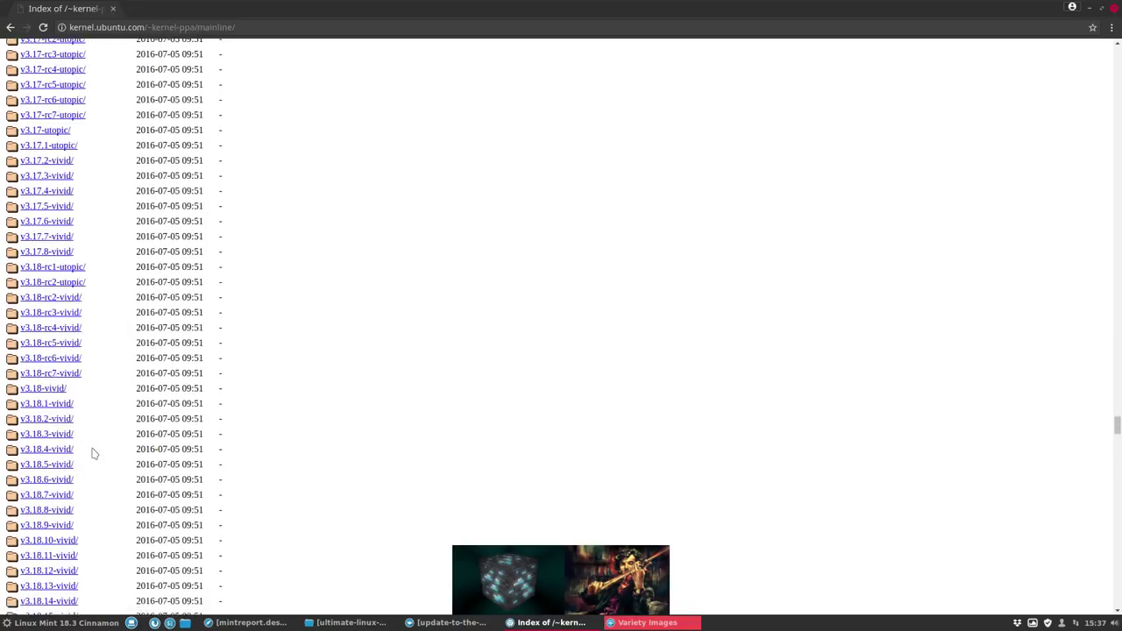
scroll(94, 452, down, 15)
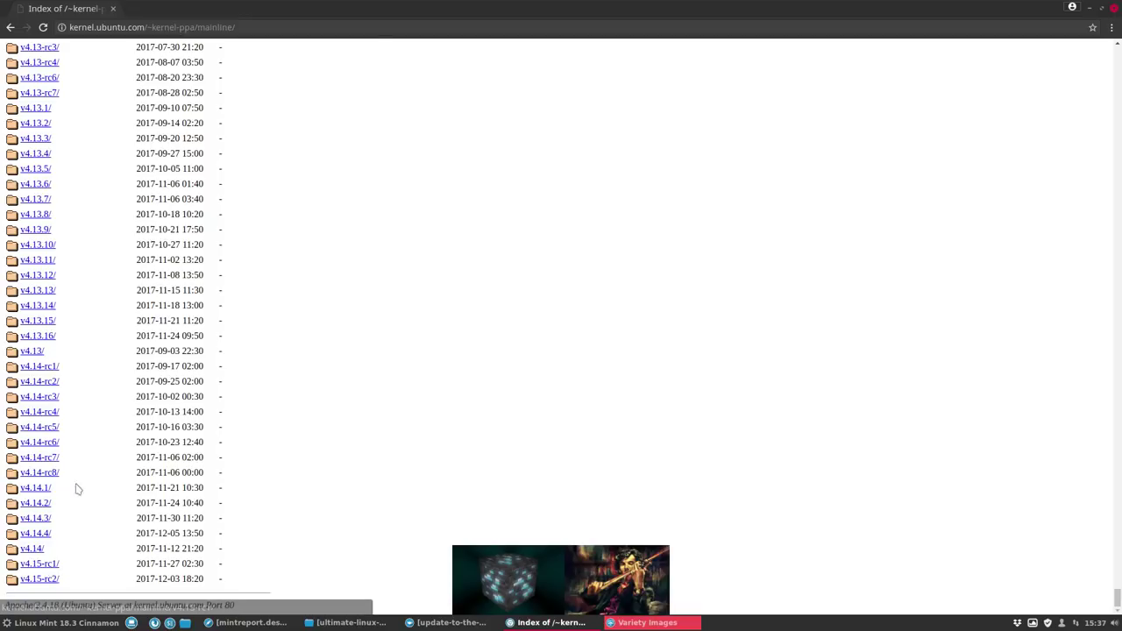
Scroll back up the mainline listing to show the v3.19.8-ckt and v4.0 folders.
scroll(78, 474, up, 3)
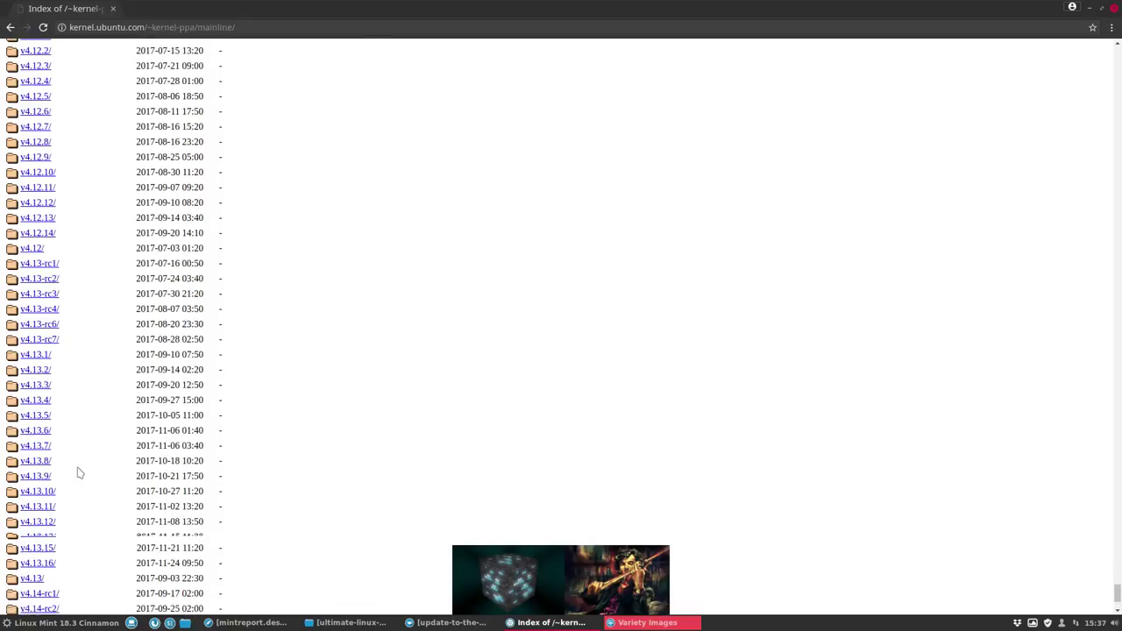
scroll(78, 473, up, 20)
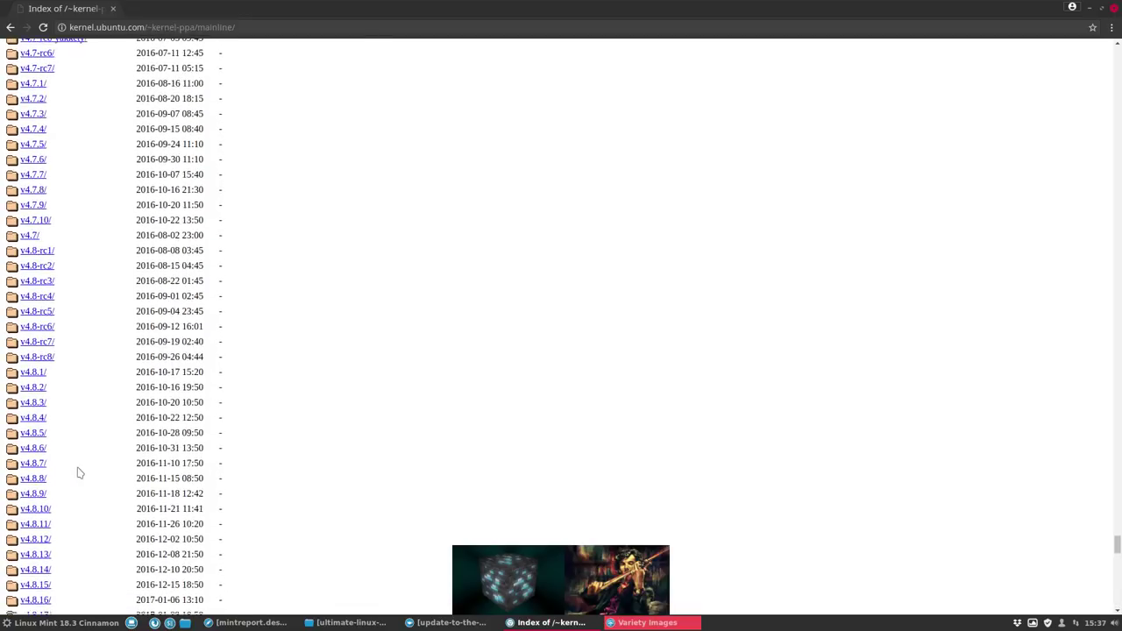
scroll(78, 474, down, 19)
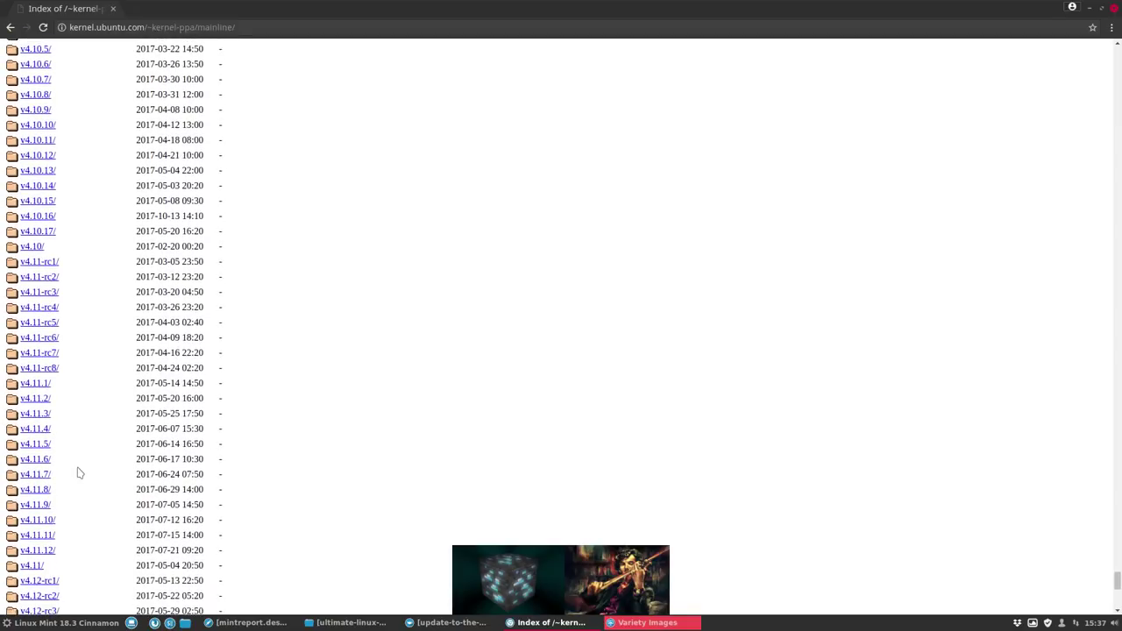
scroll(78, 473, up, 20)
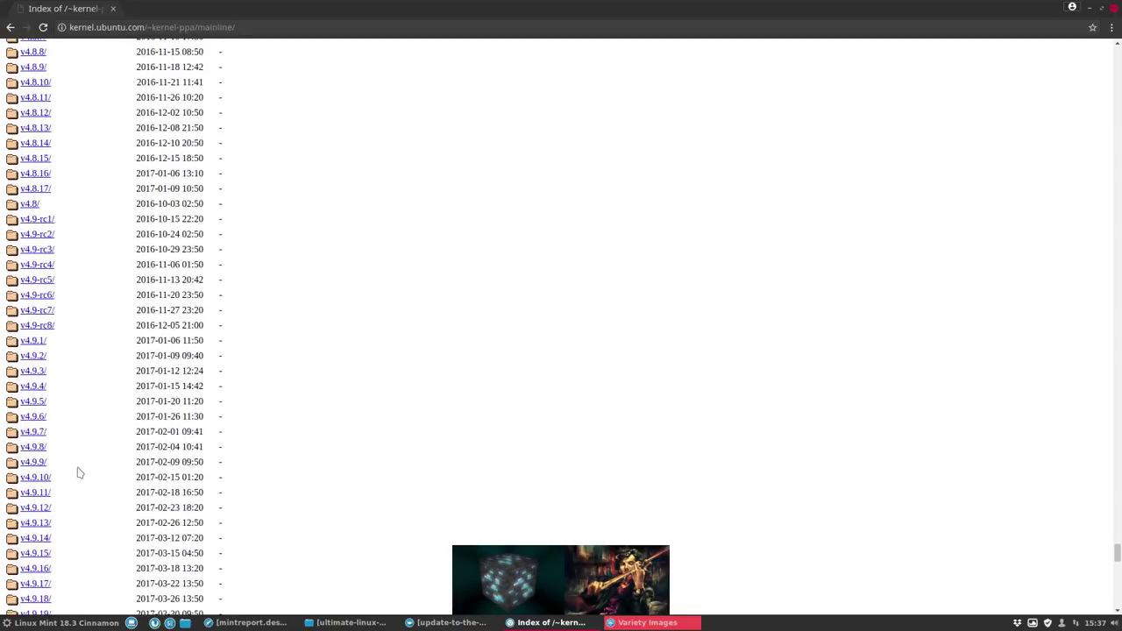
scroll(78, 473, up, 15)
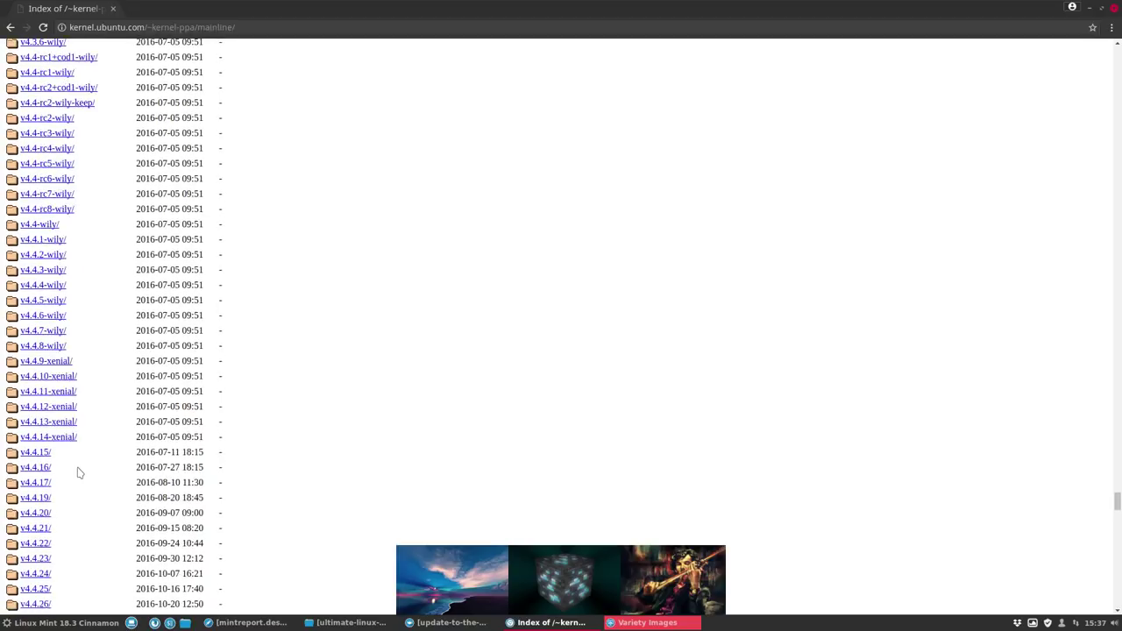
scroll(78, 474, up, 20)
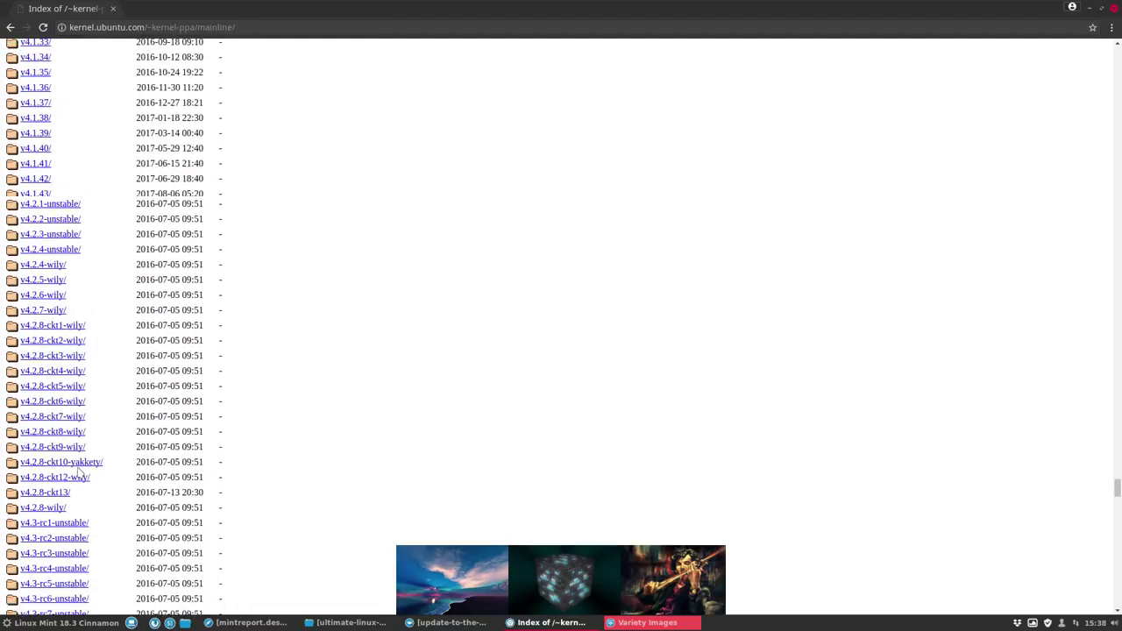
scroll(78, 473, up, 20)
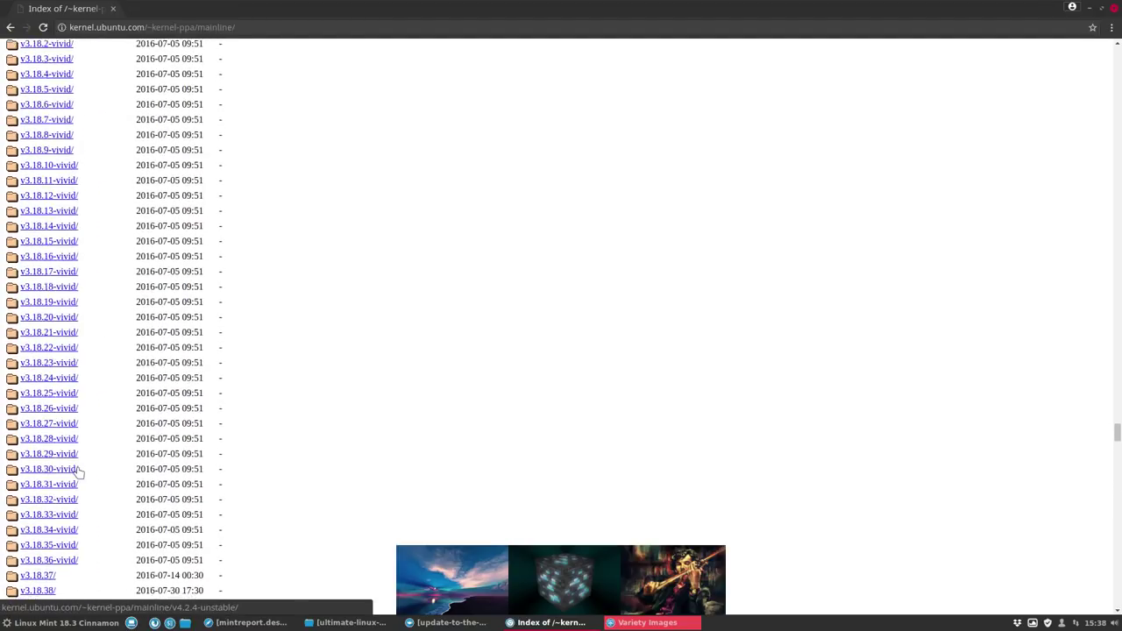
scroll(78, 474, down, 20)
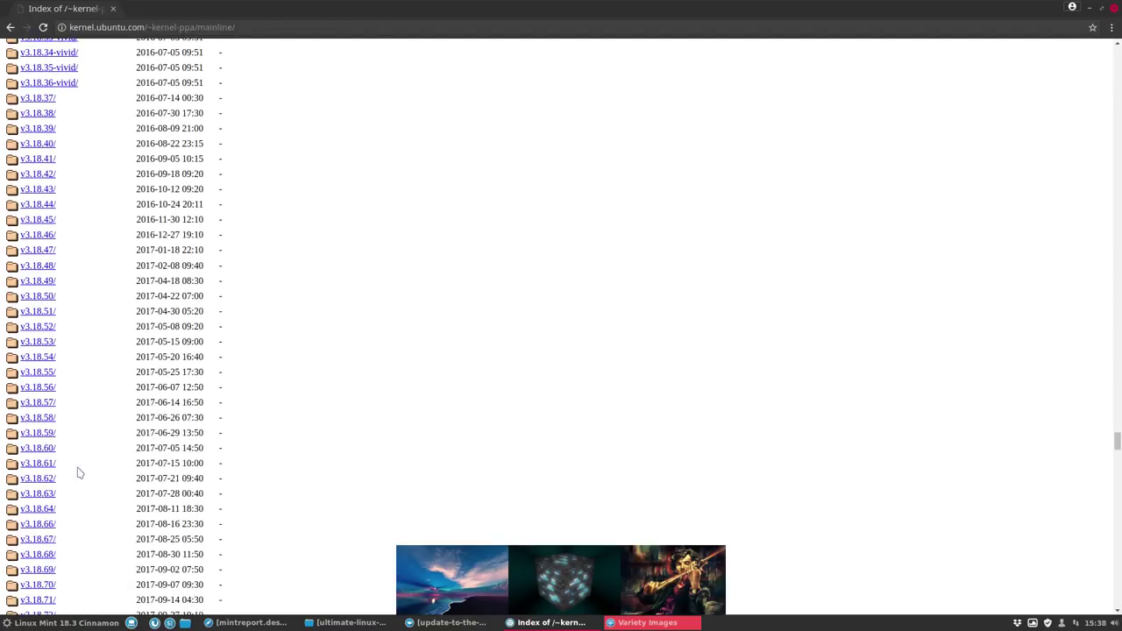
scroll(78, 474, down, 15)
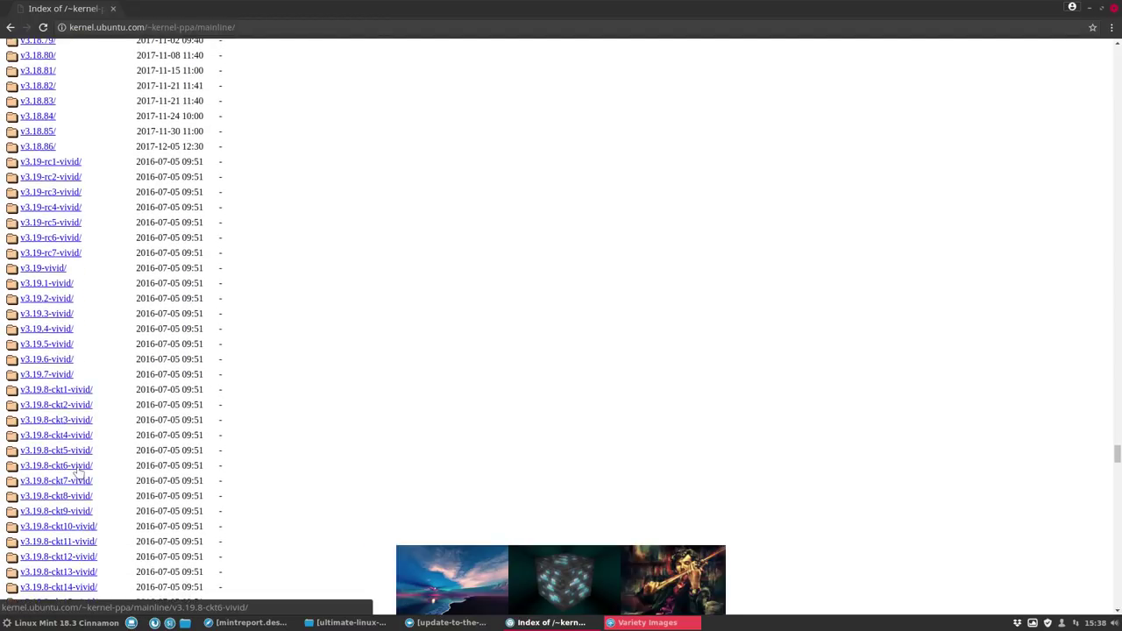
scroll(78, 474, down, 6)
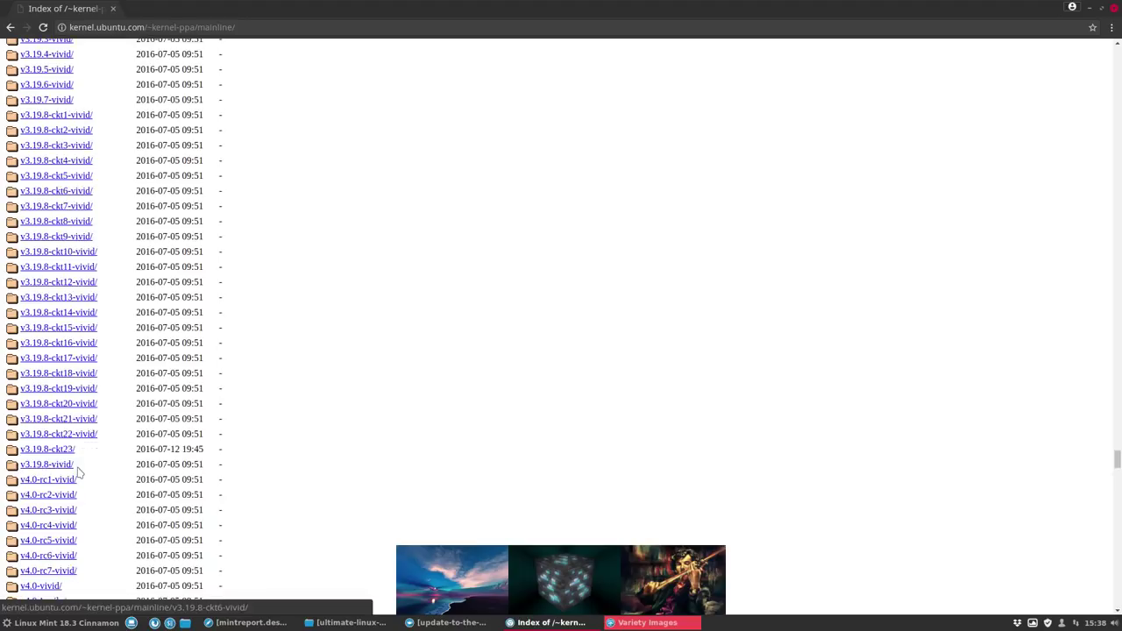
scroll(78, 473, down, 2)
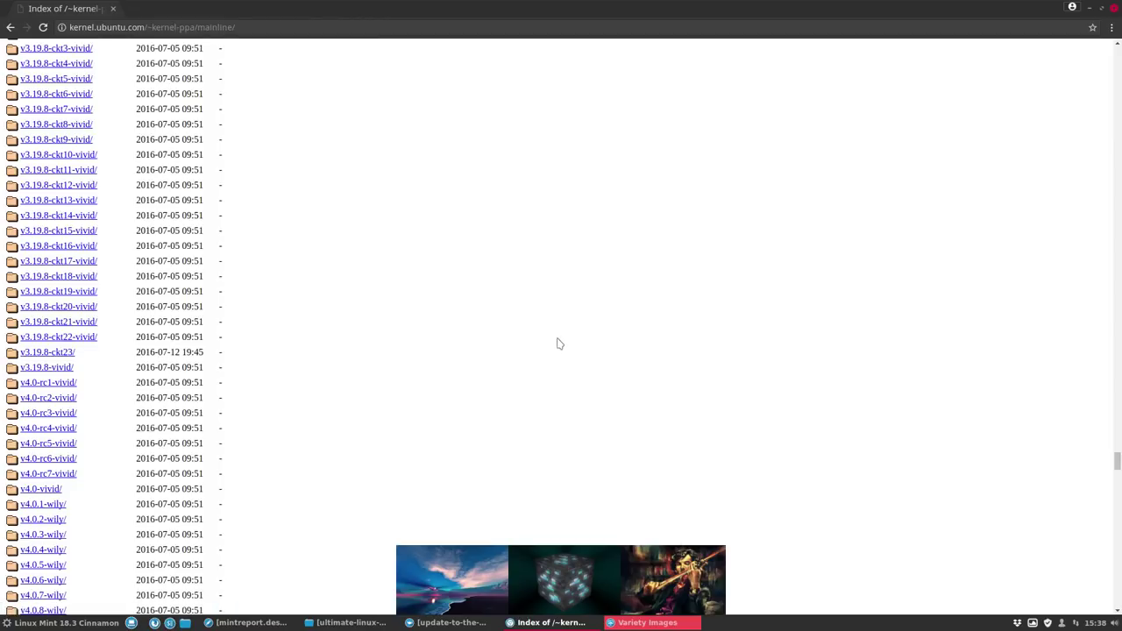
Minimize Chrome to reveal the desktop and close the Variety wallpaper thumbnail strip.
right_click(548, 583)
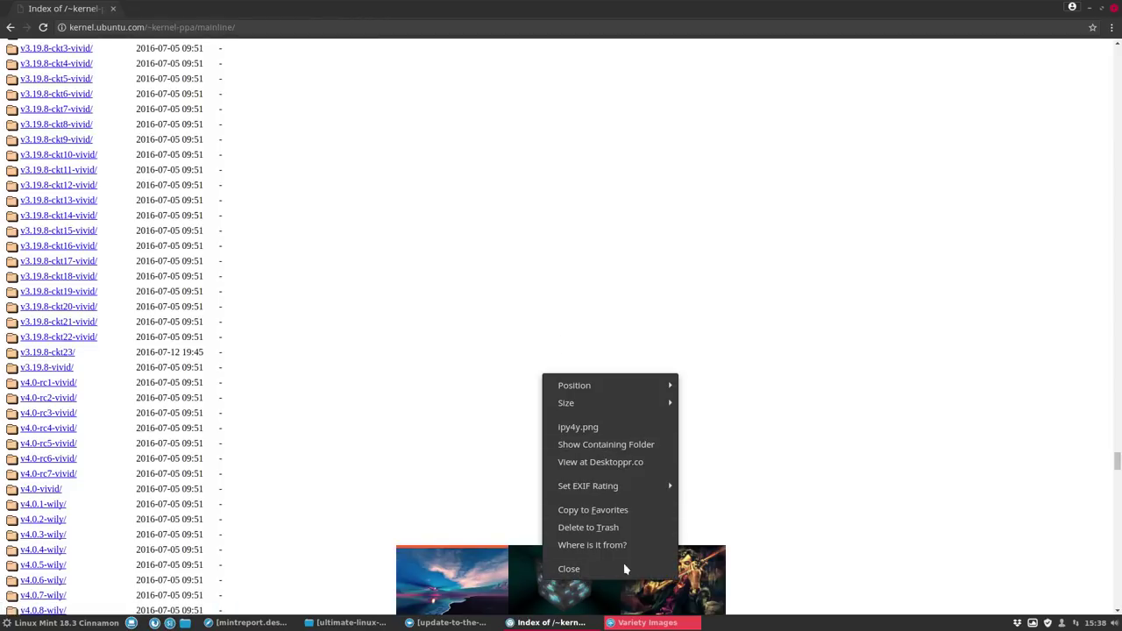
click(694, 587)
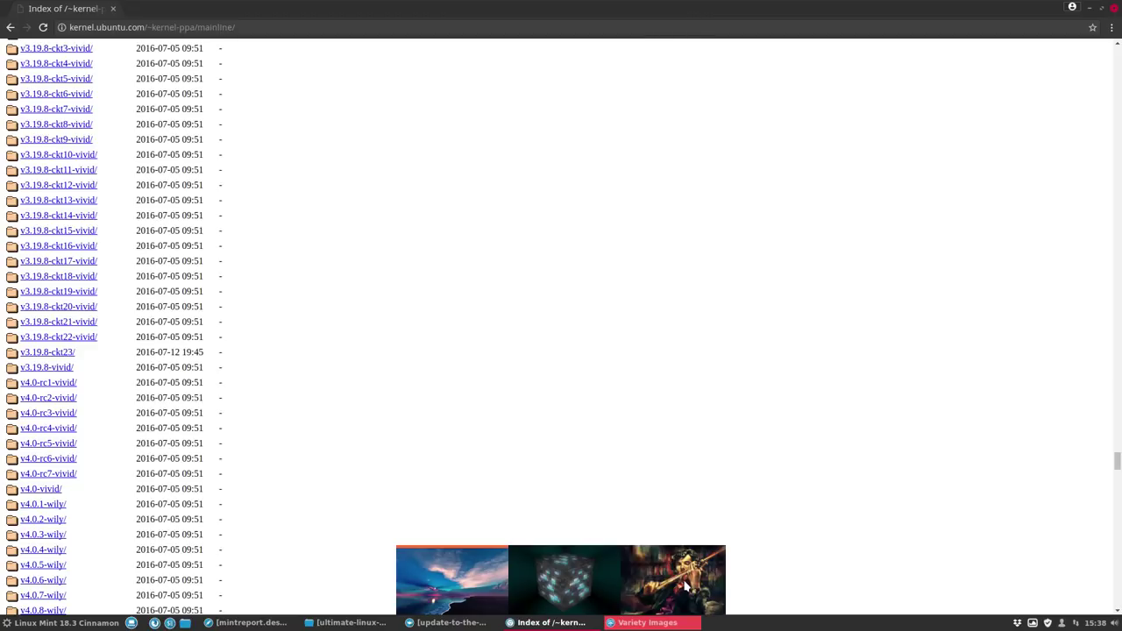
right_click(686, 587)
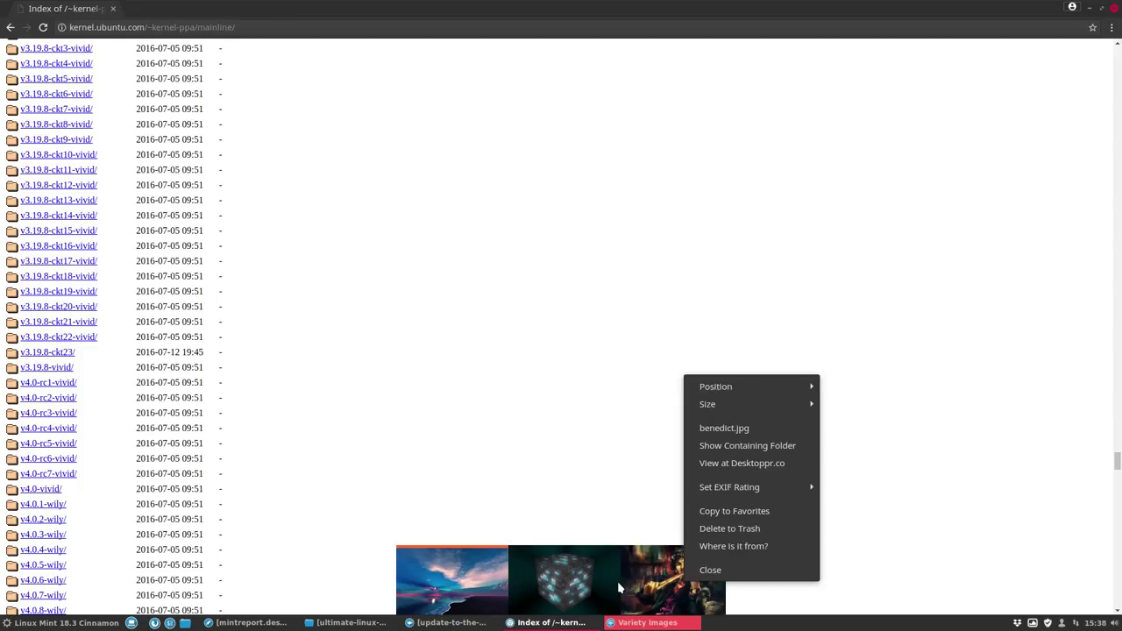
click(708, 577)
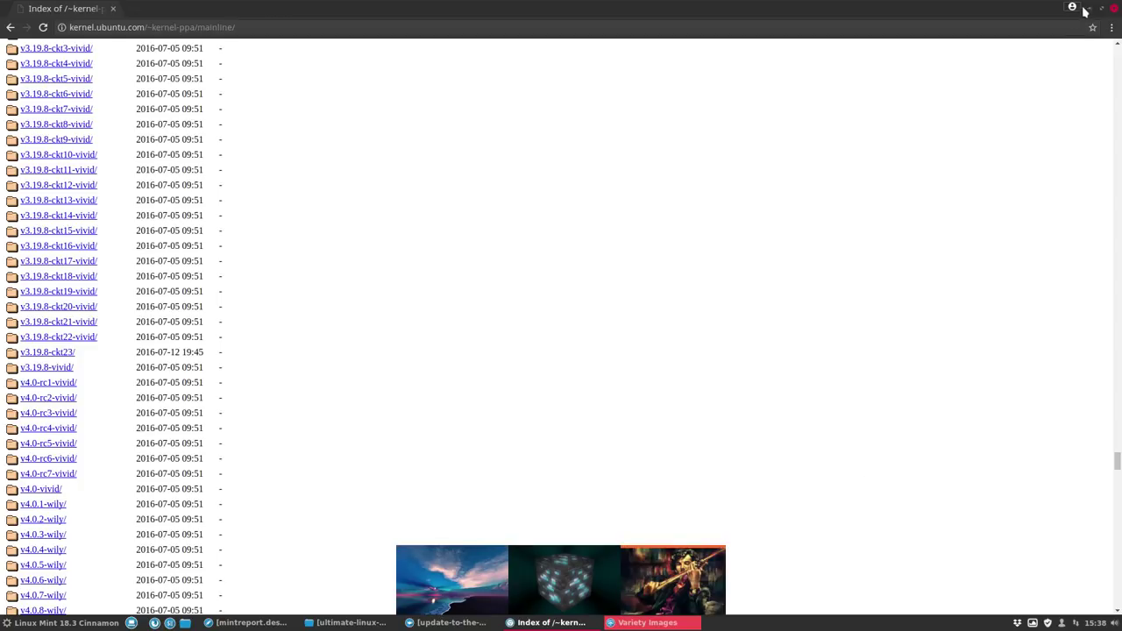
click(1089, 8)
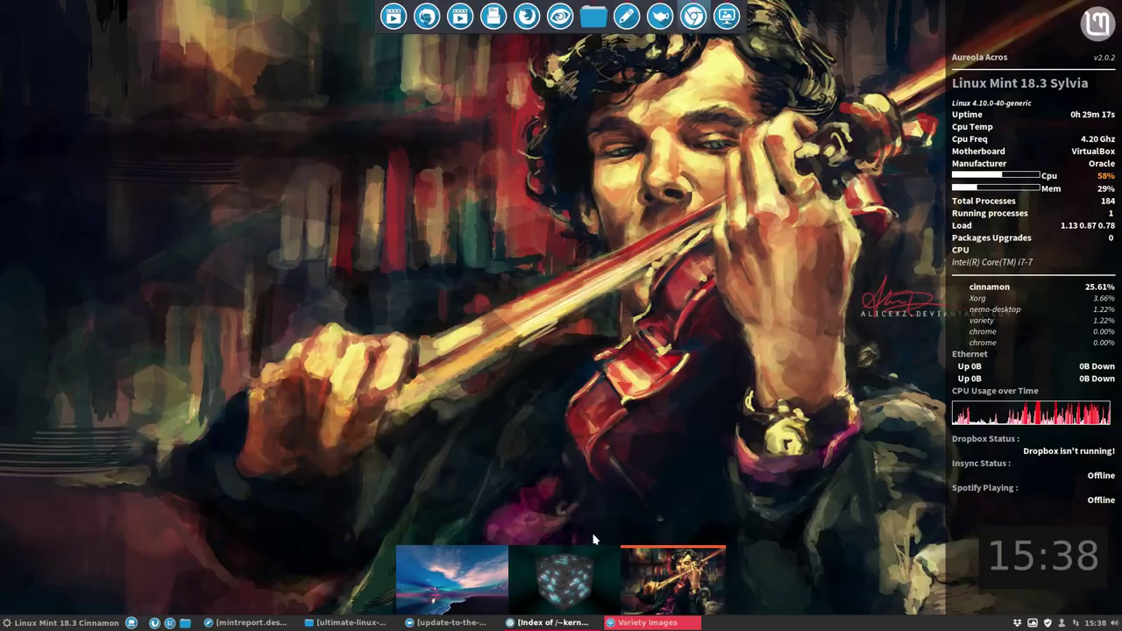
right_click(673, 589)
click(707, 577)
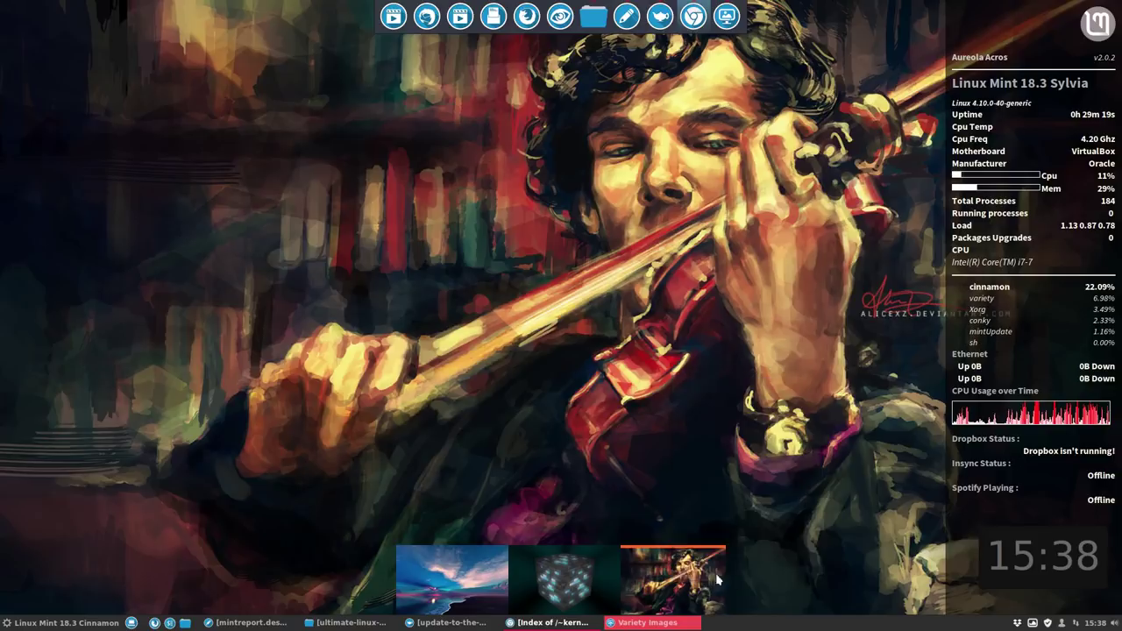
Cycle Variety to the next wallpaper, glowing__mist, then back to the benedict.jpg violinist painting.
click(1037, 625)
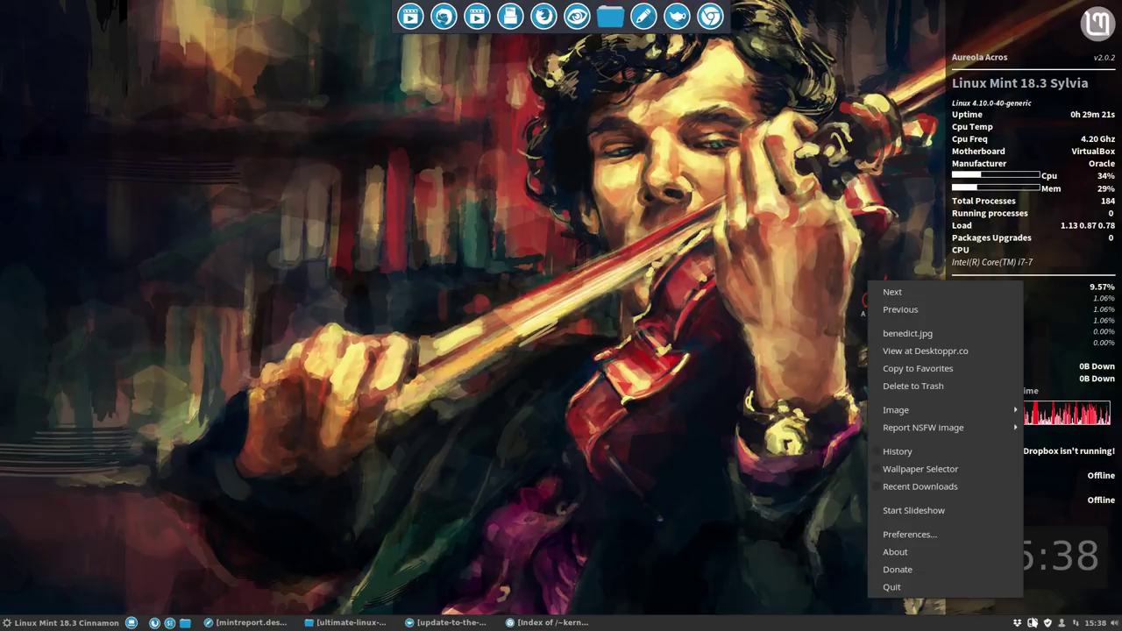
click(914, 298)
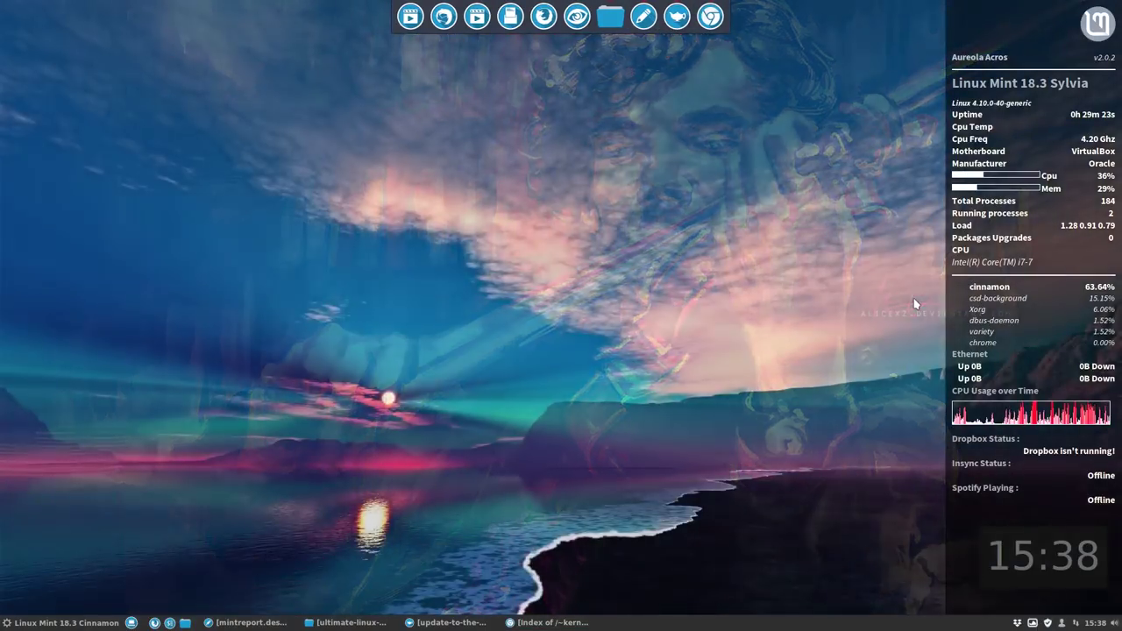
click(1033, 624)
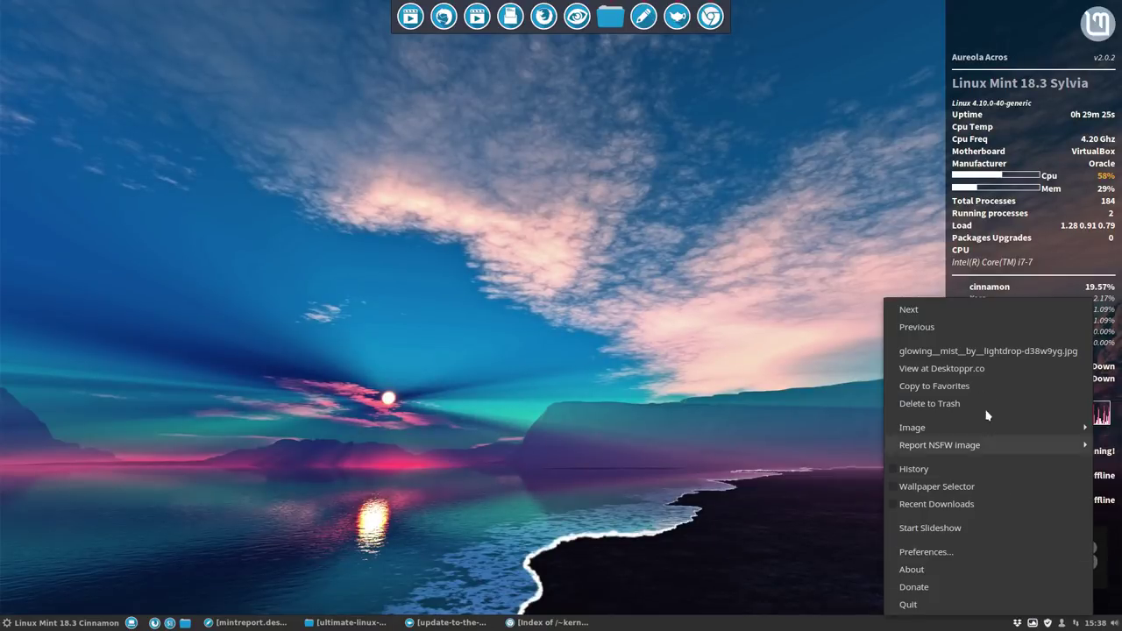
click(911, 329)
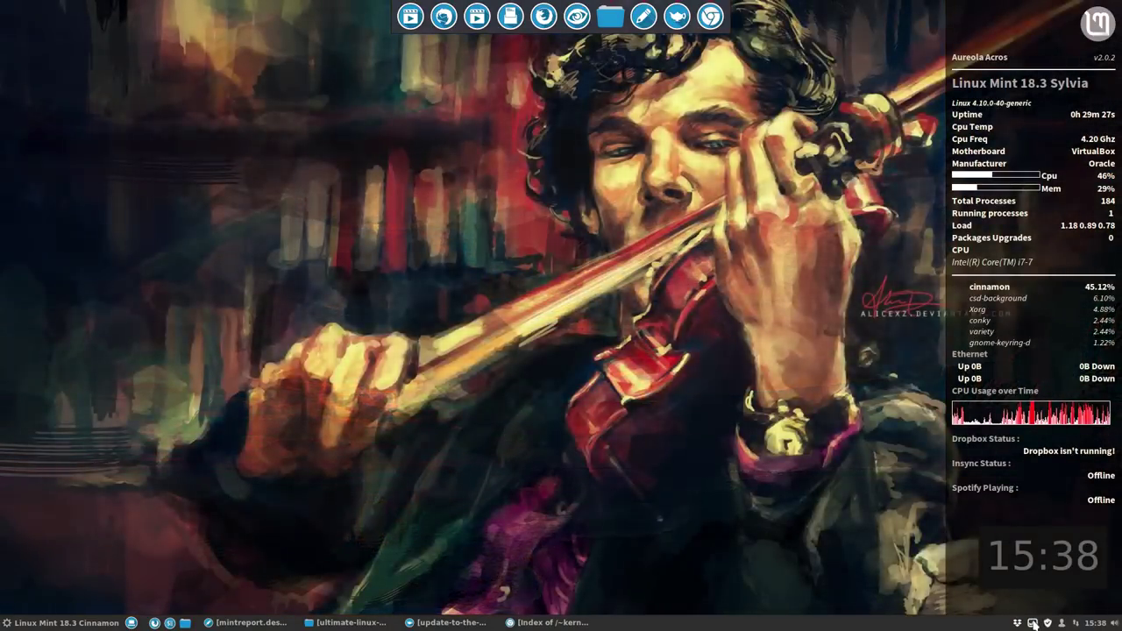
click(1035, 624)
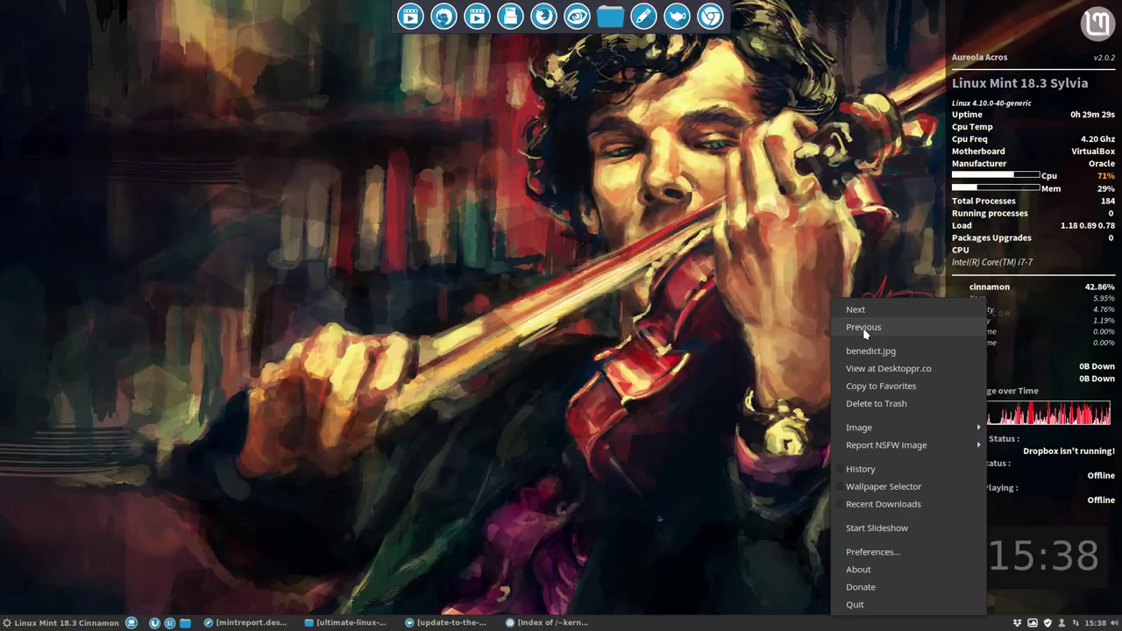
click(534, 333)
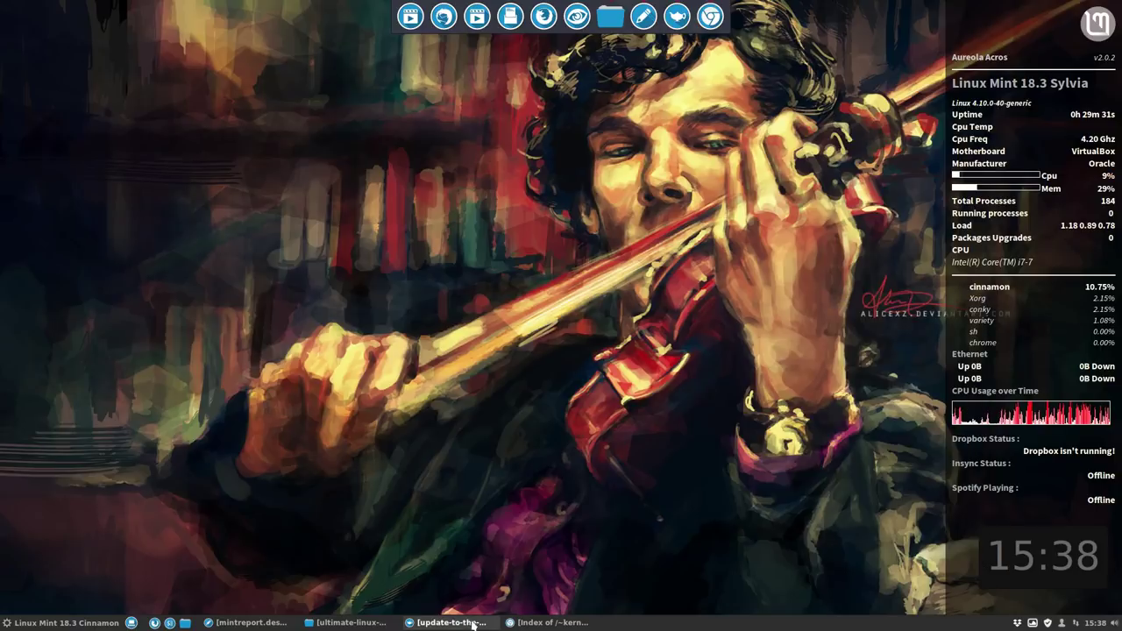
Close the kernel listing browser window and return to the kernel update script in Geany.
click(513, 622)
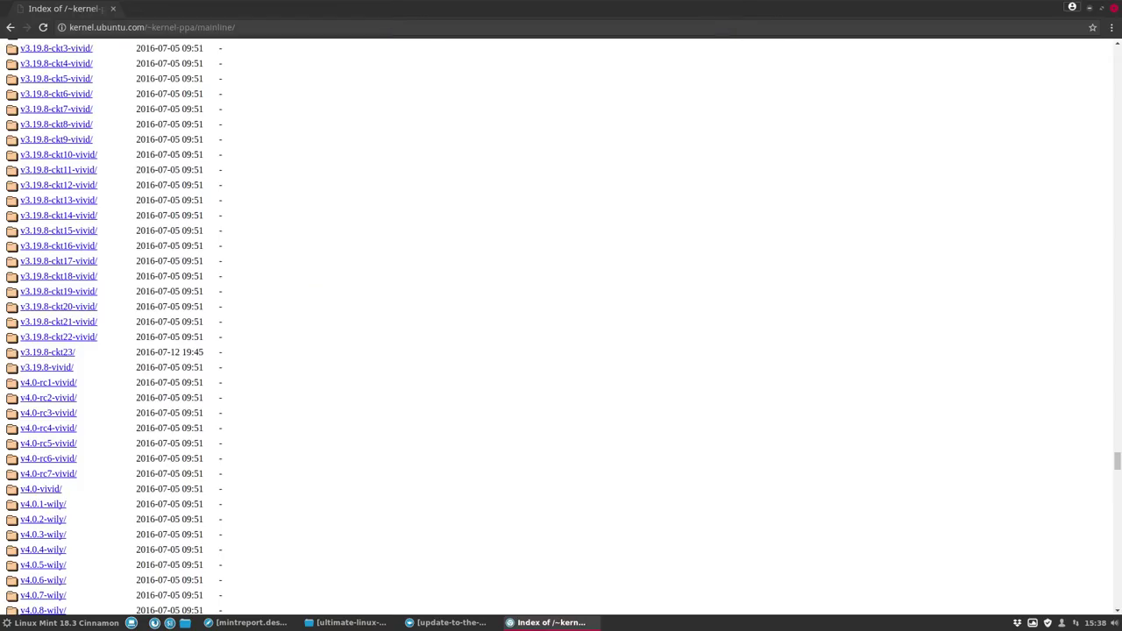
click(1116, 11)
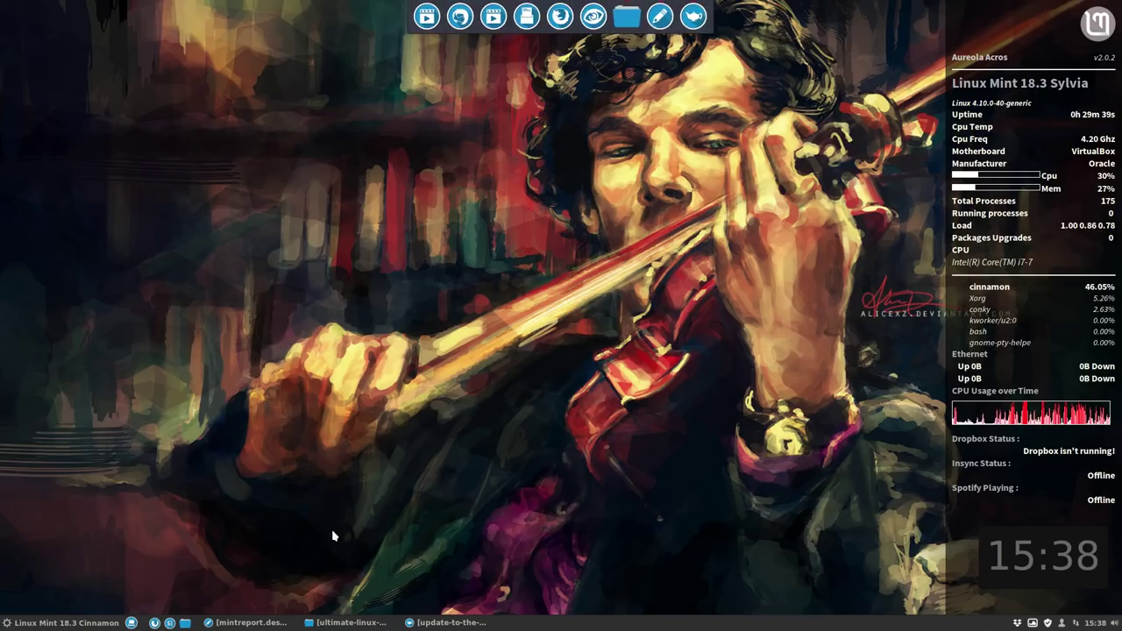
click(461, 623)
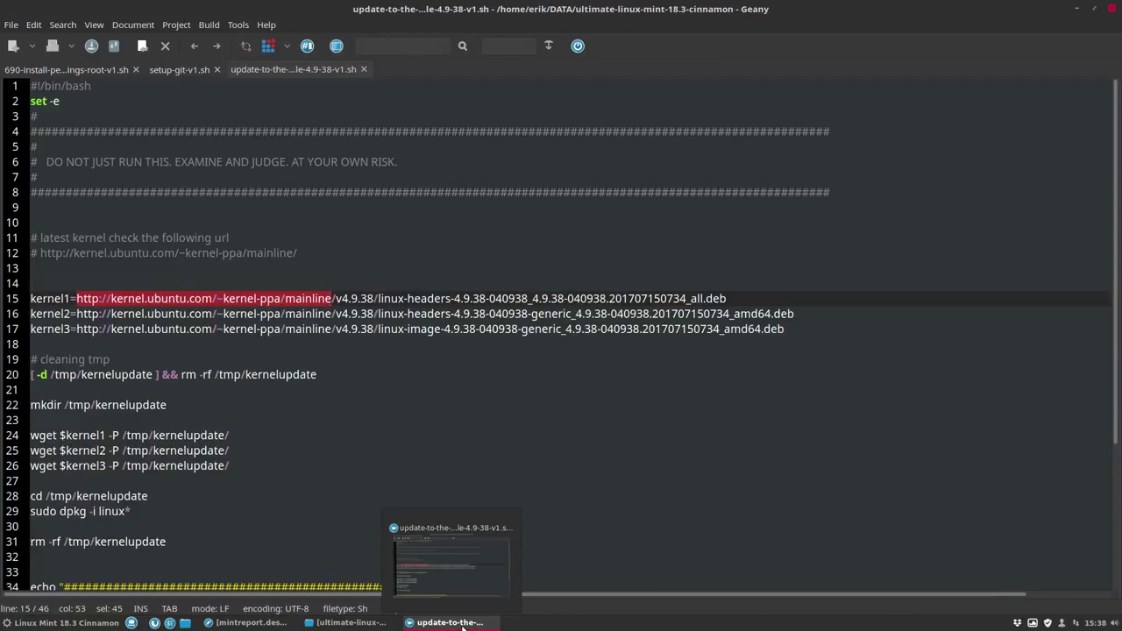
Scroll through the 4.9.38 update script around line 24, then close Geany.
click(308, 432)
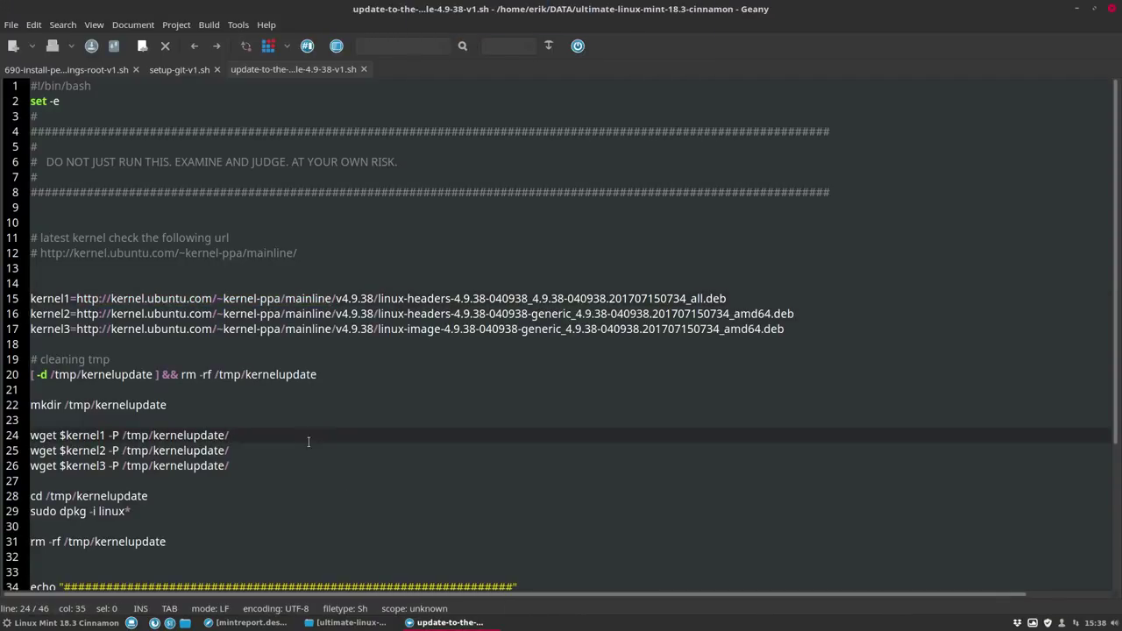
scroll(270, 465, down, 4)
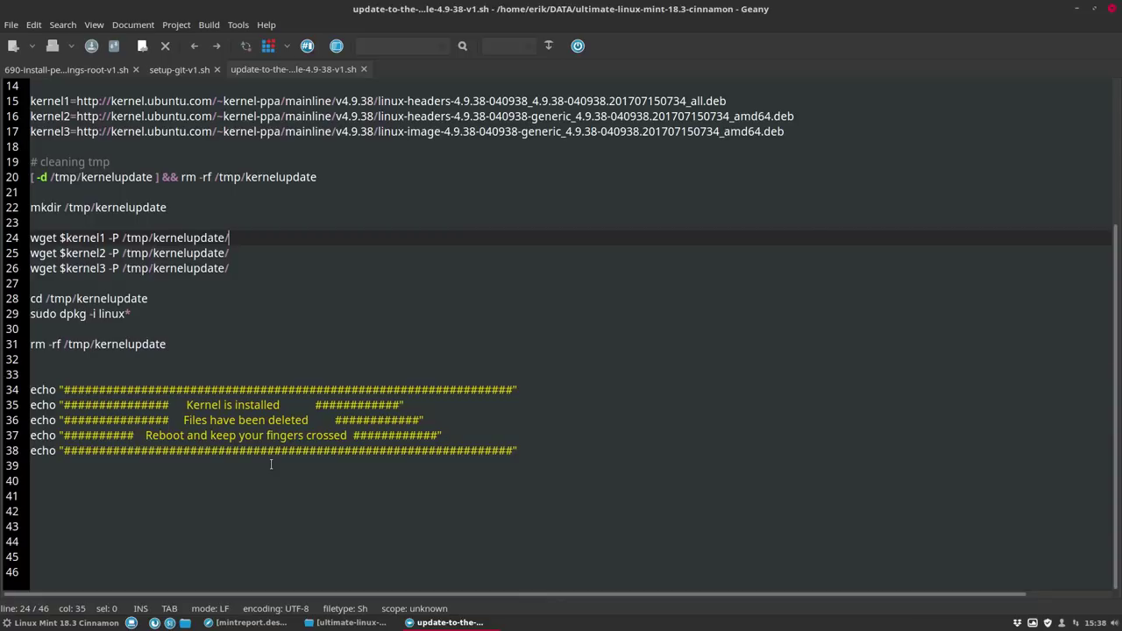
scroll(270, 465, up, 4)
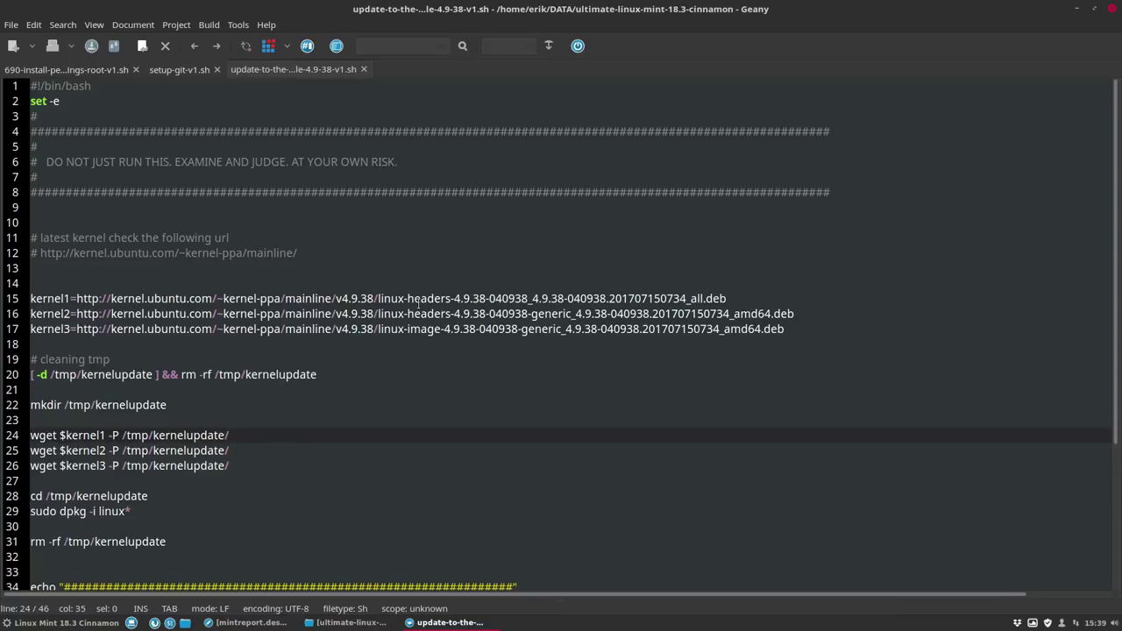
click(1114, 10)
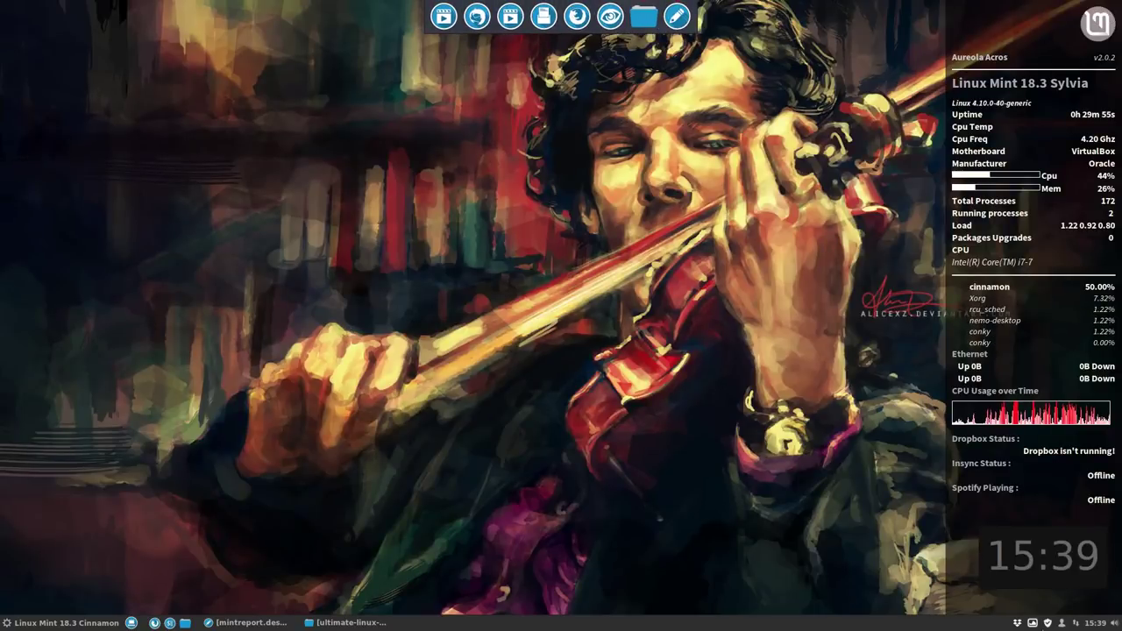
Open Update Manager's View > Linux kernels list and accept the kernels warning.
click(1035, 622)
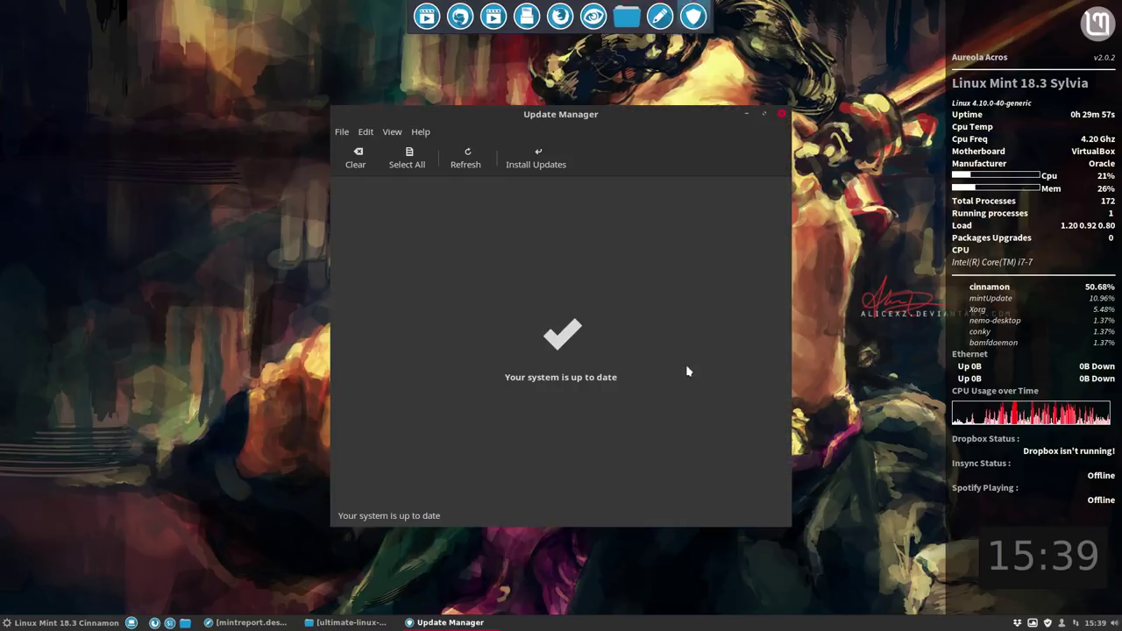
click(395, 134)
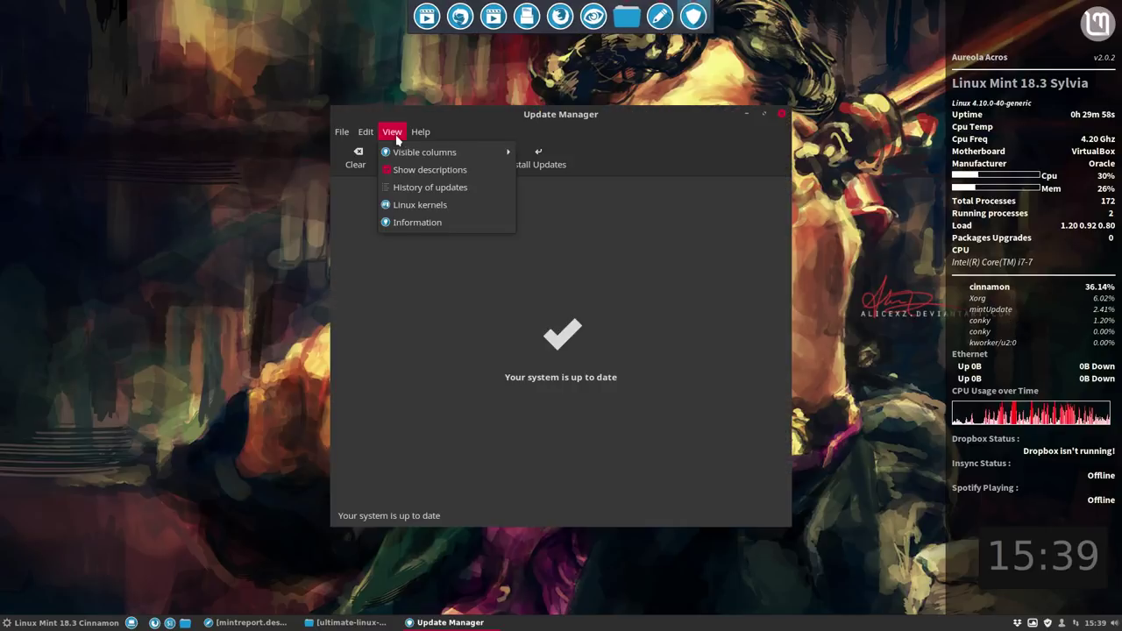
click(405, 205)
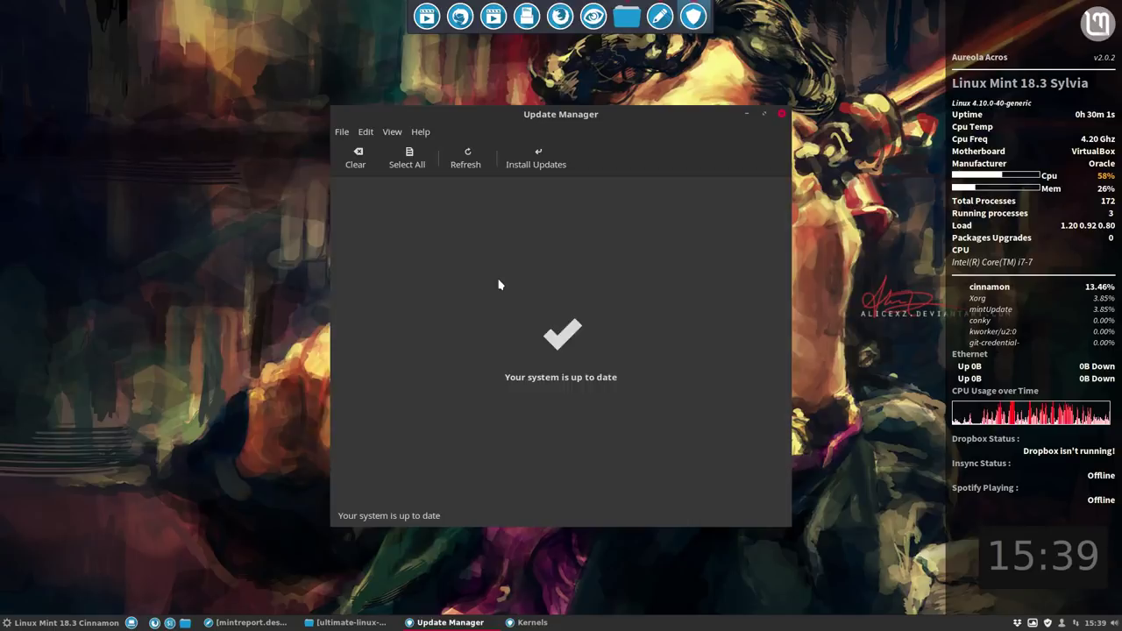
drag(538, 119, 308, 64)
click(684, 450)
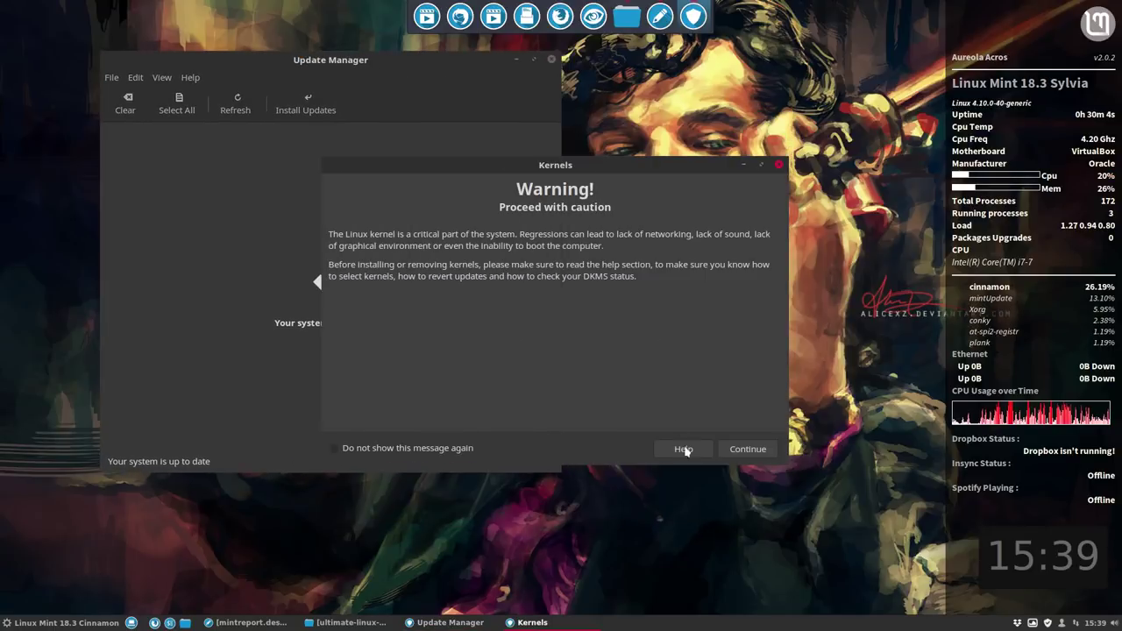
click(748, 449)
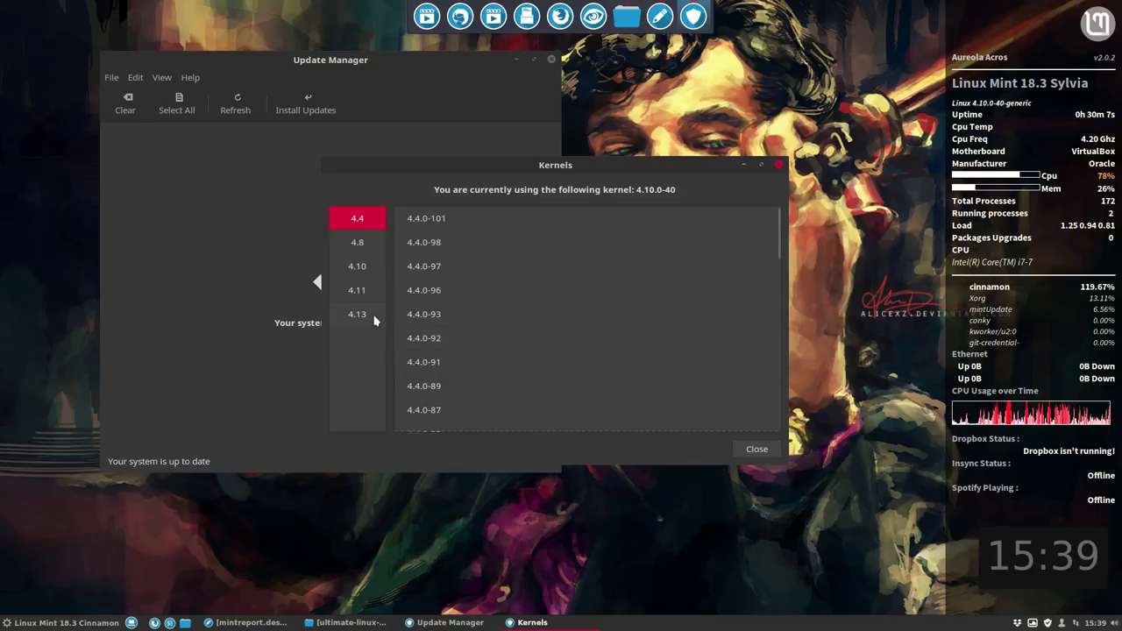
Browse the kernel tabs 4.8, 4.10, 4.11 and 4.13, then back down to 4.4.
click(356, 244)
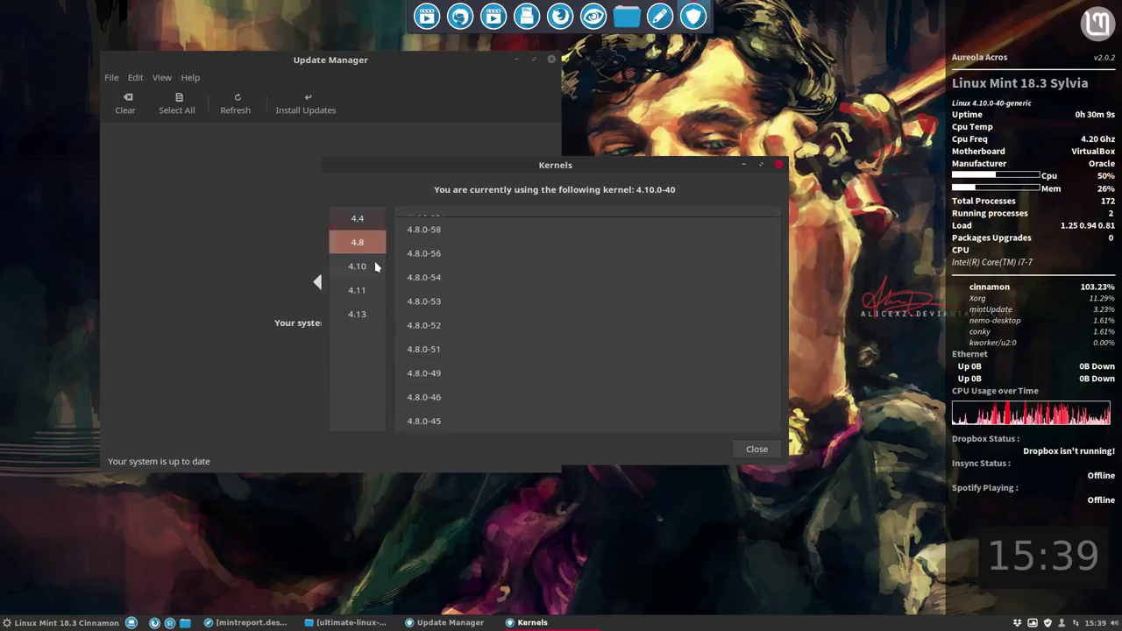
click(366, 266)
click(362, 291)
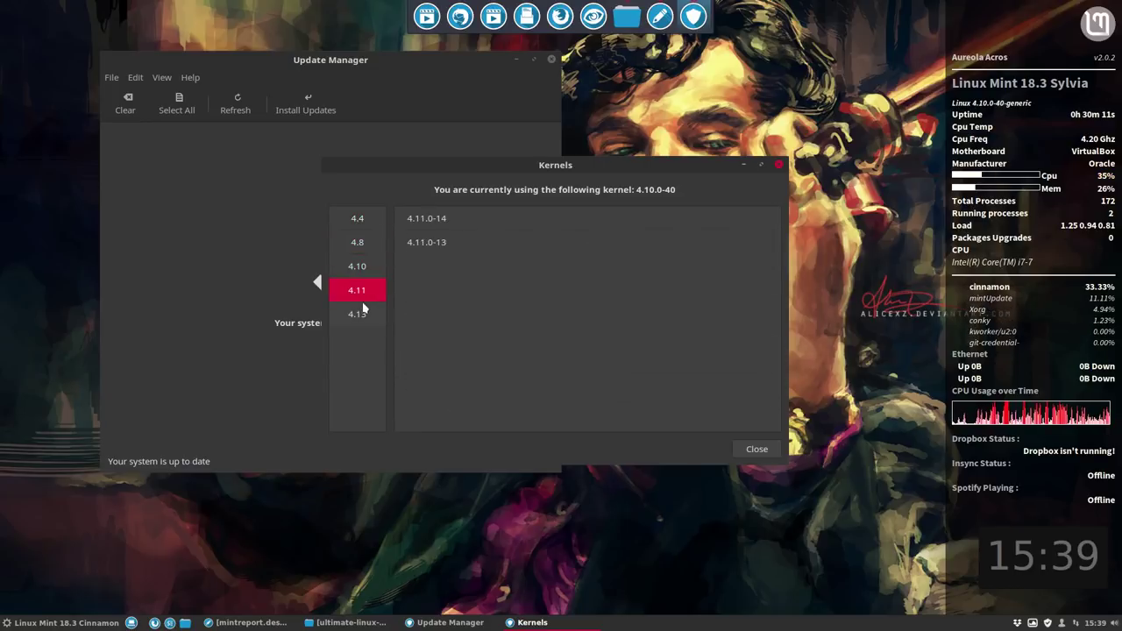
click(369, 314)
click(368, 290)
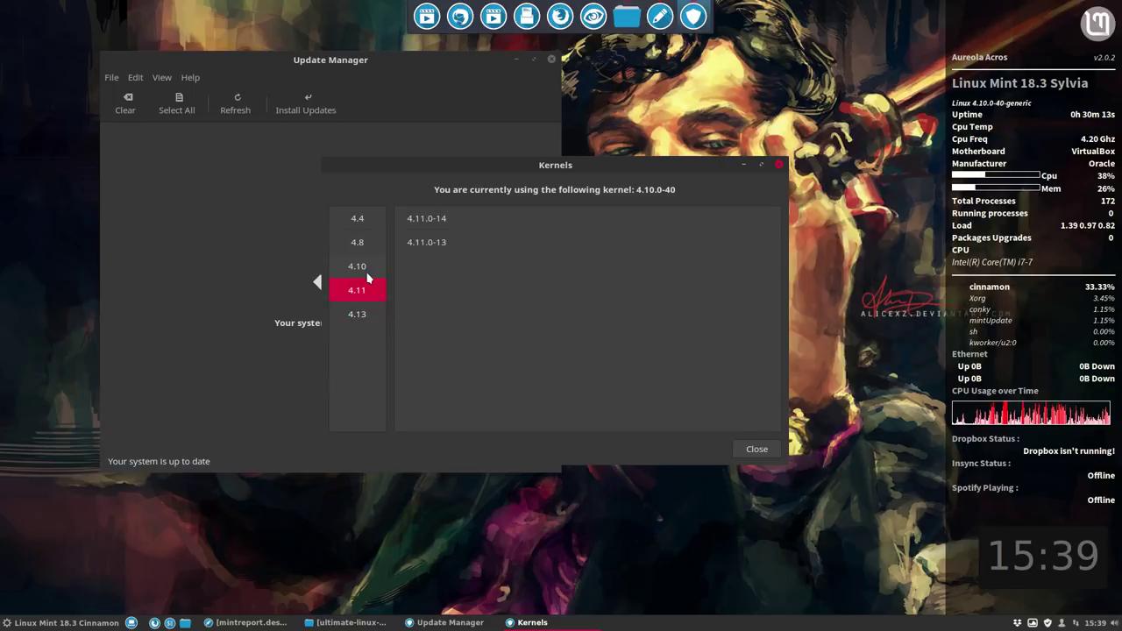
click(366, 266)
click(363, 244)
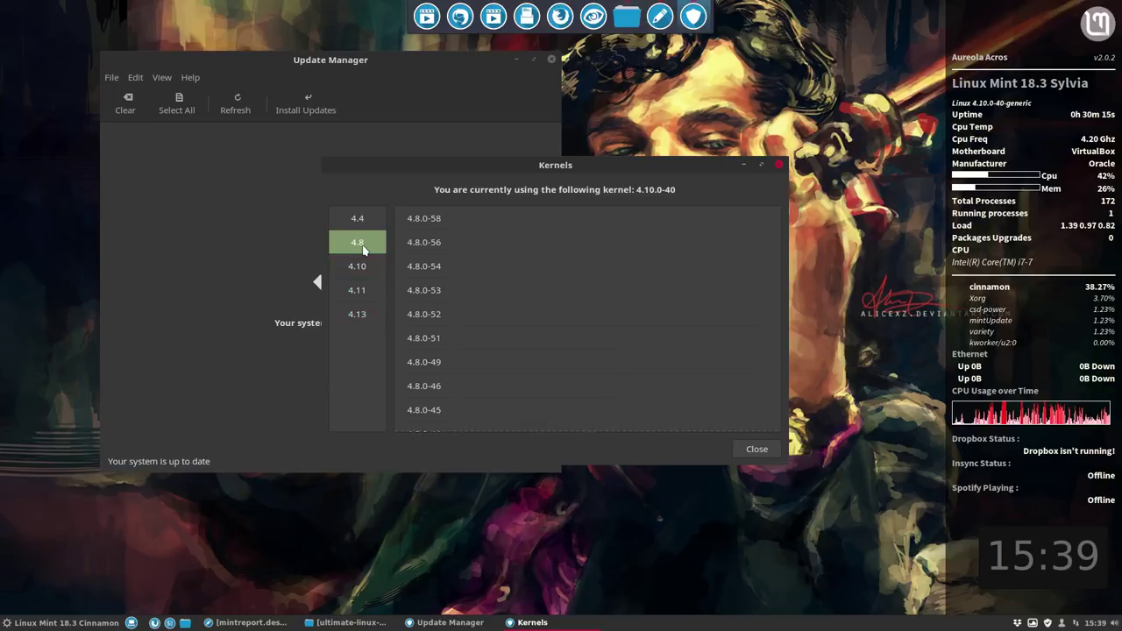
click(360, 221)
Browse 4.8 through 4.13 again, expand kernel 4.13.0-16's details, then close the Kernels window.
scroll(411, 294, down, 3)
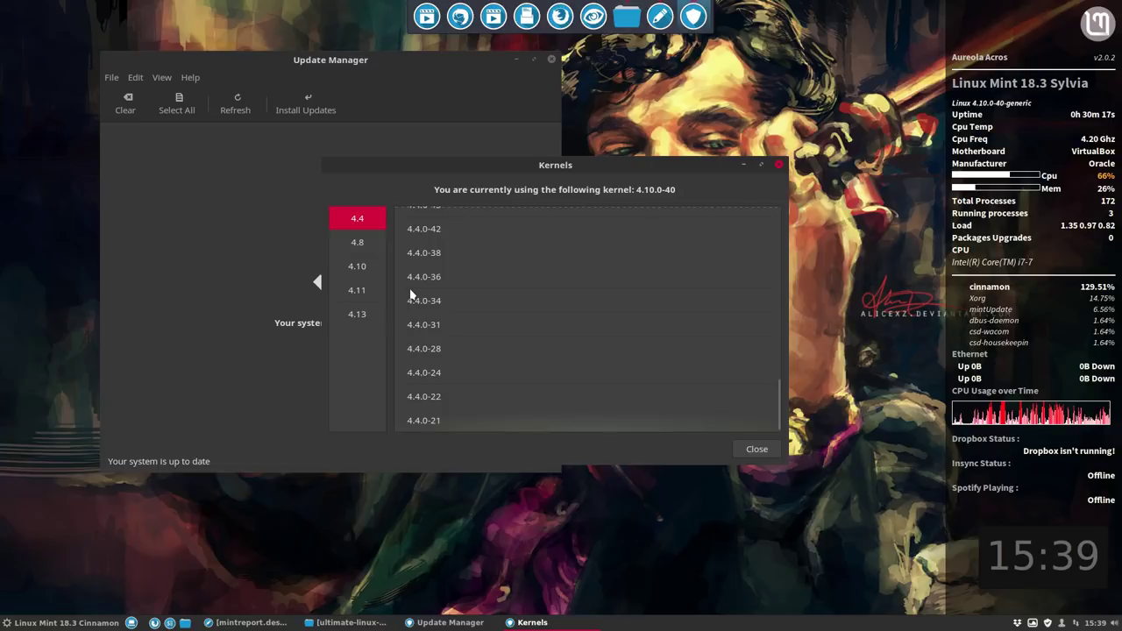
click(364, 245)
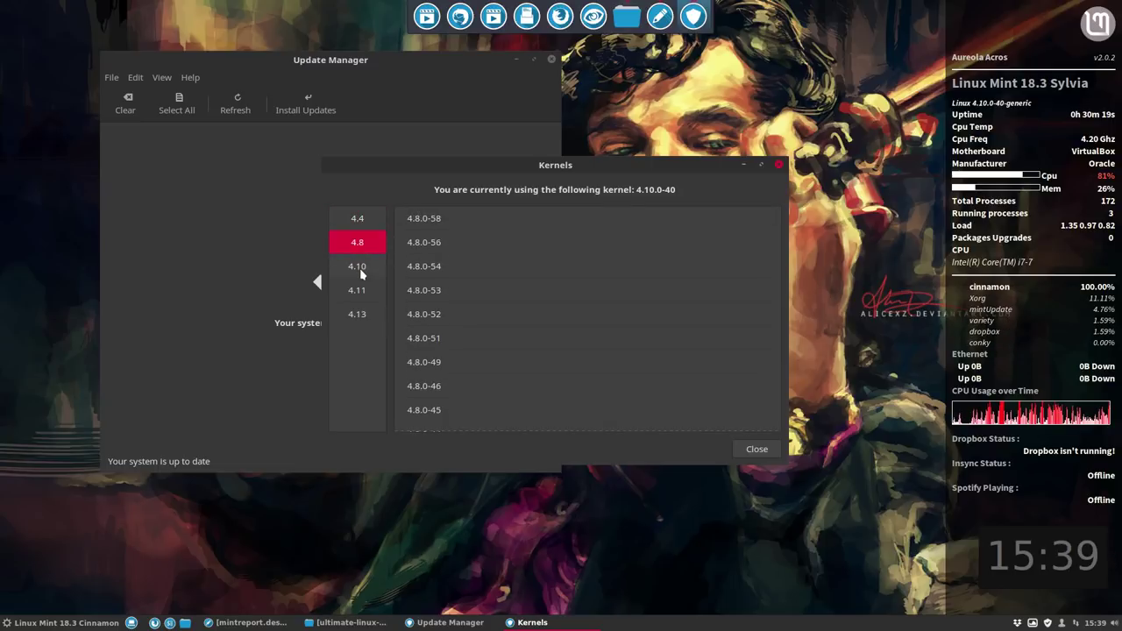
click(360, 267)
scroll(435, 346, down, 3)
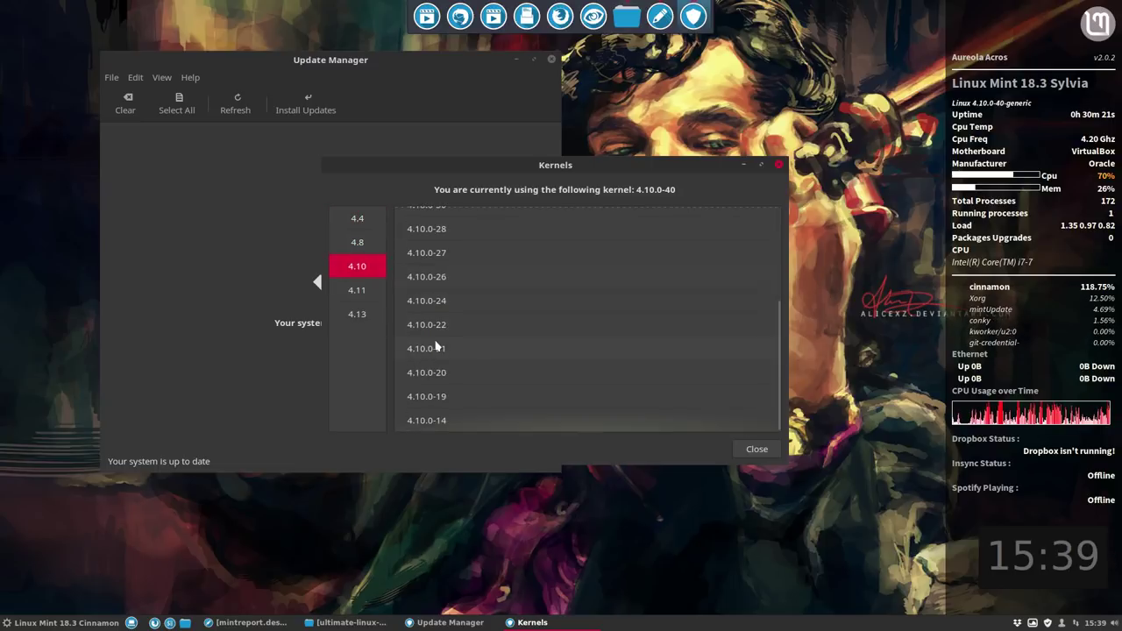
click(360, 295)
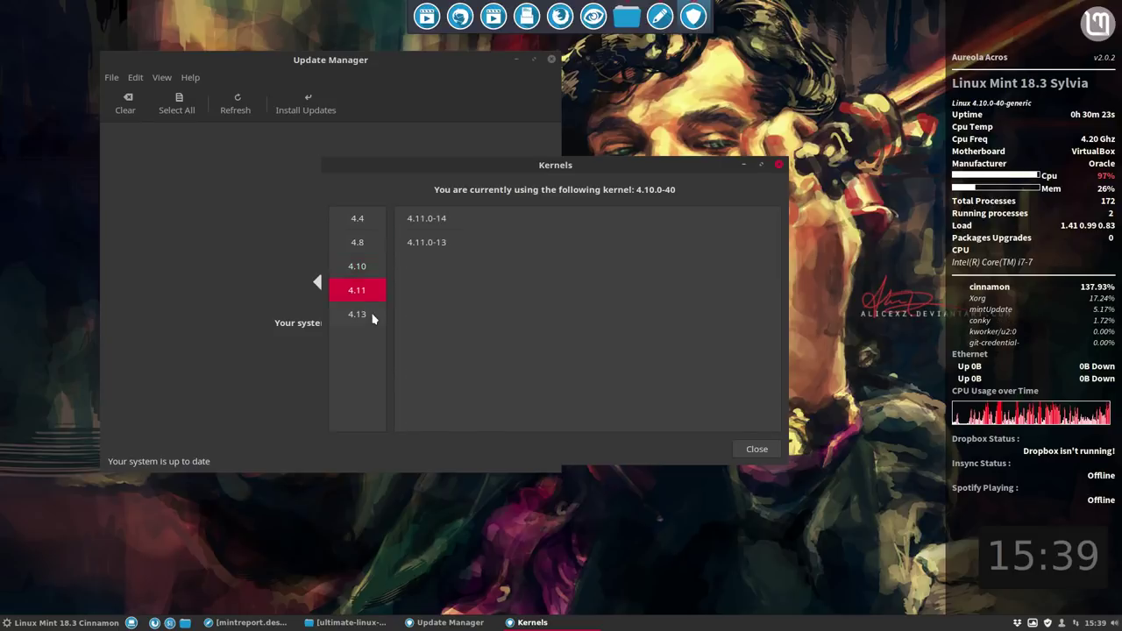
click(364, 319)
click(436, 241)
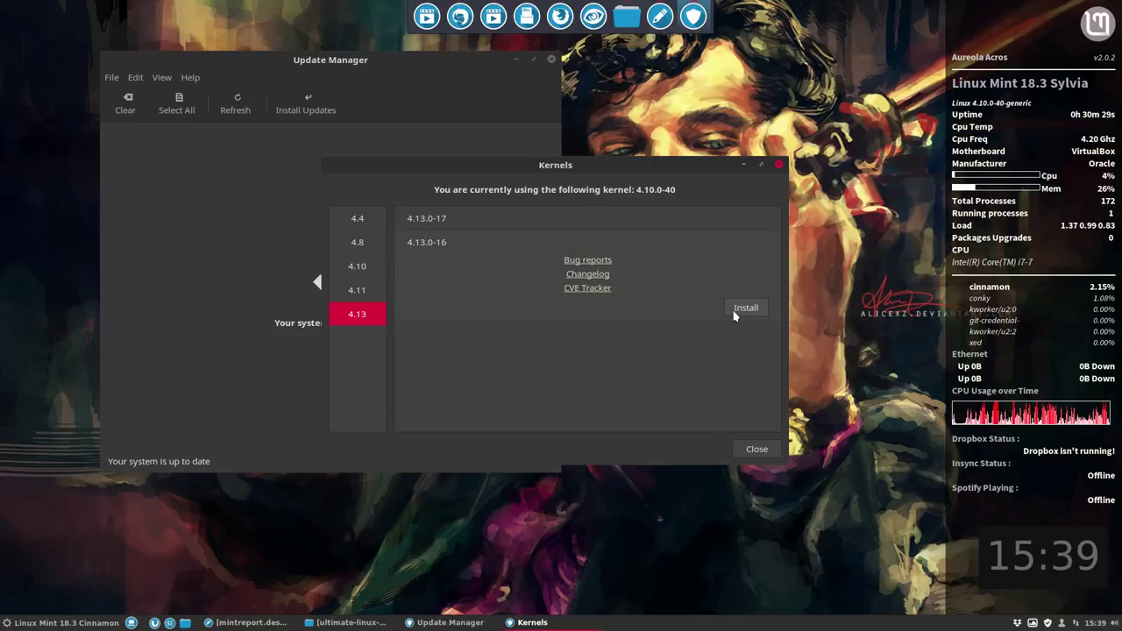
drag(559, 169, 543, 280)
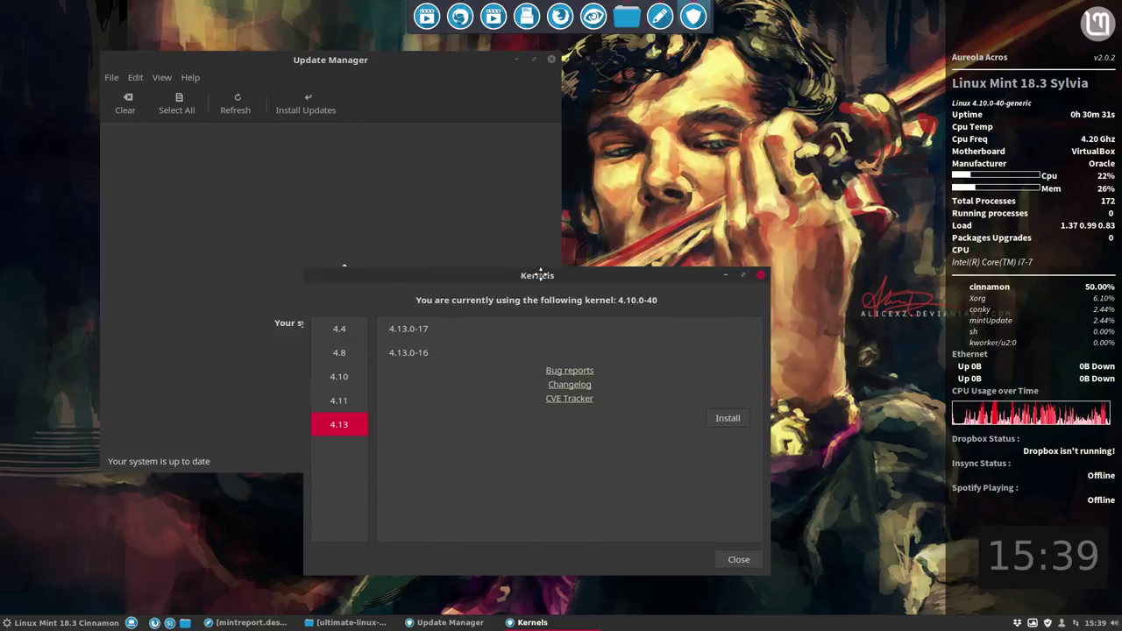
click(761, 277)
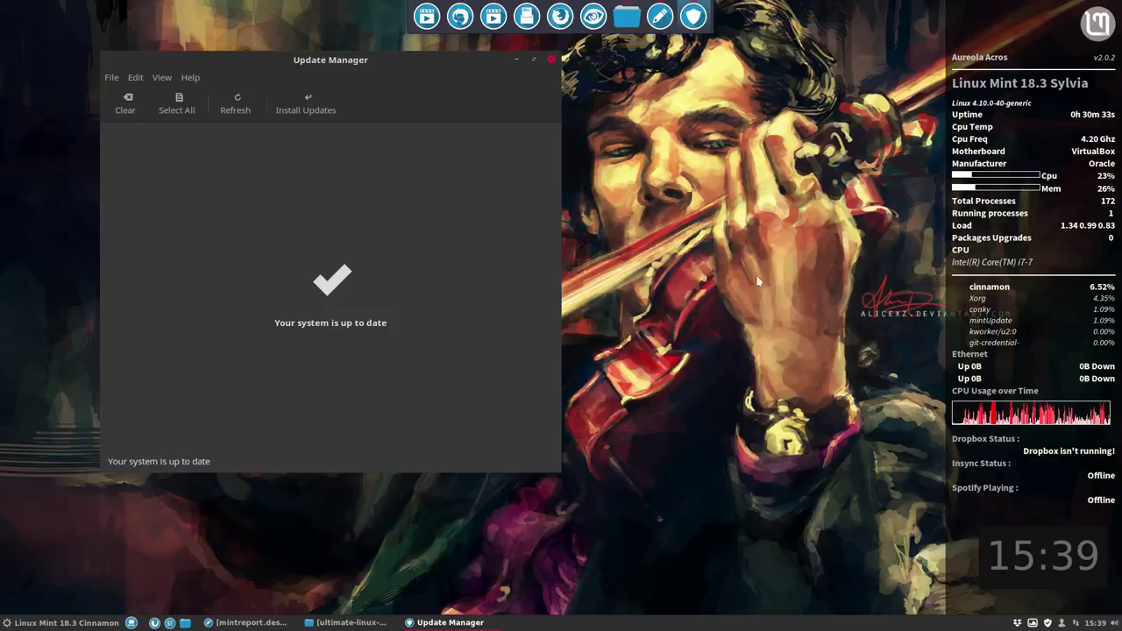
Close Update Manager and the mintreport.desktop editor with Ctrl+Q.
click(550, 60)
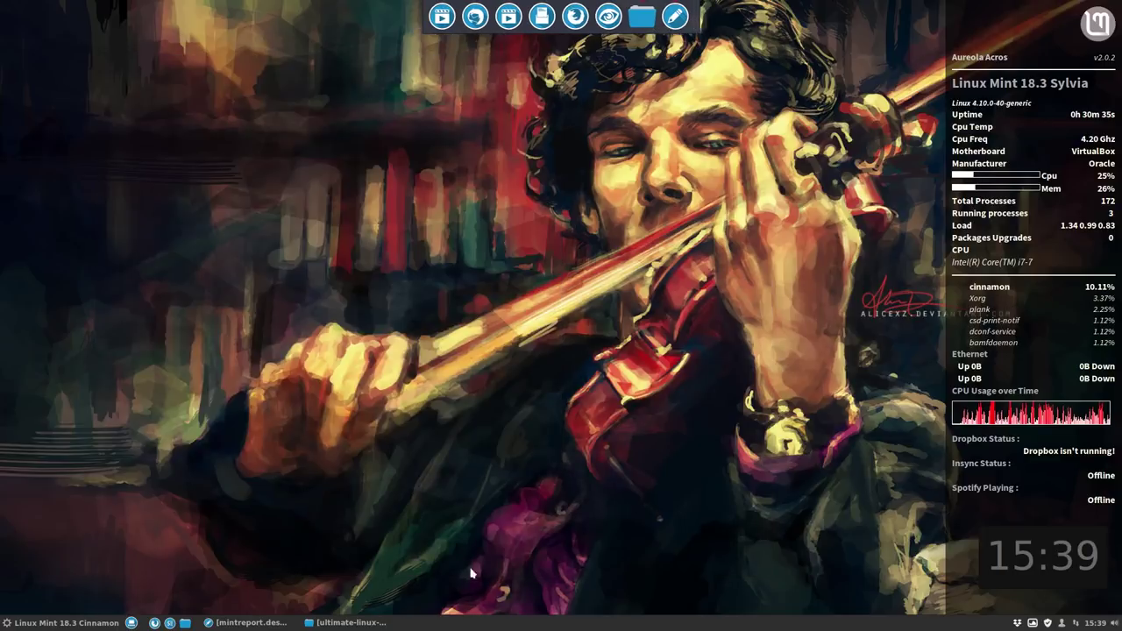
mouse_move(336, 627)
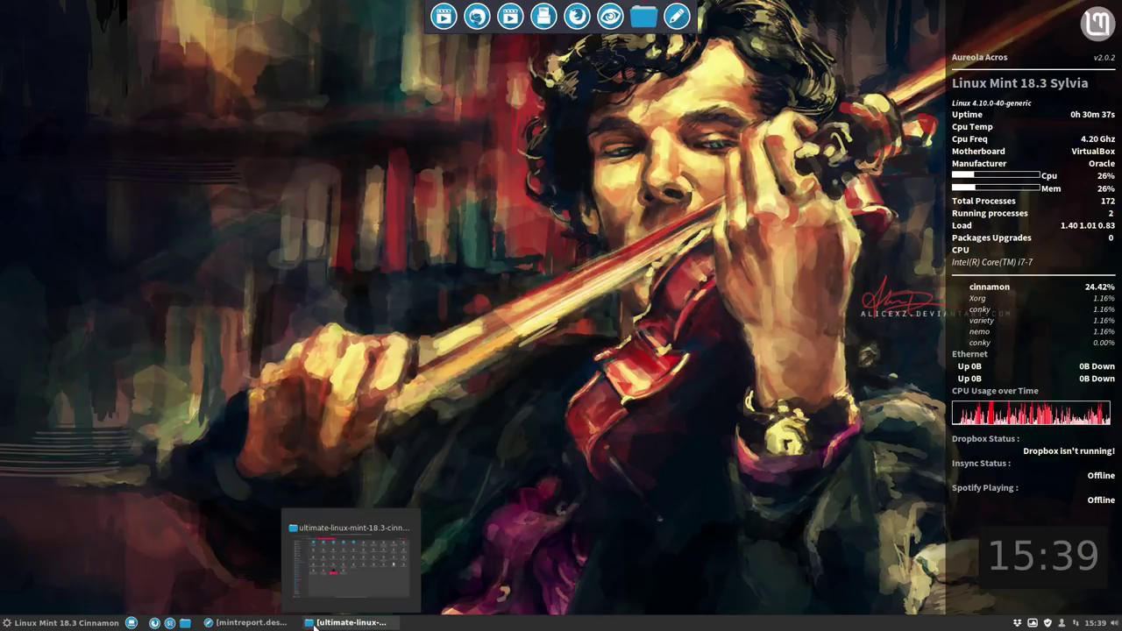
click(248, 623)
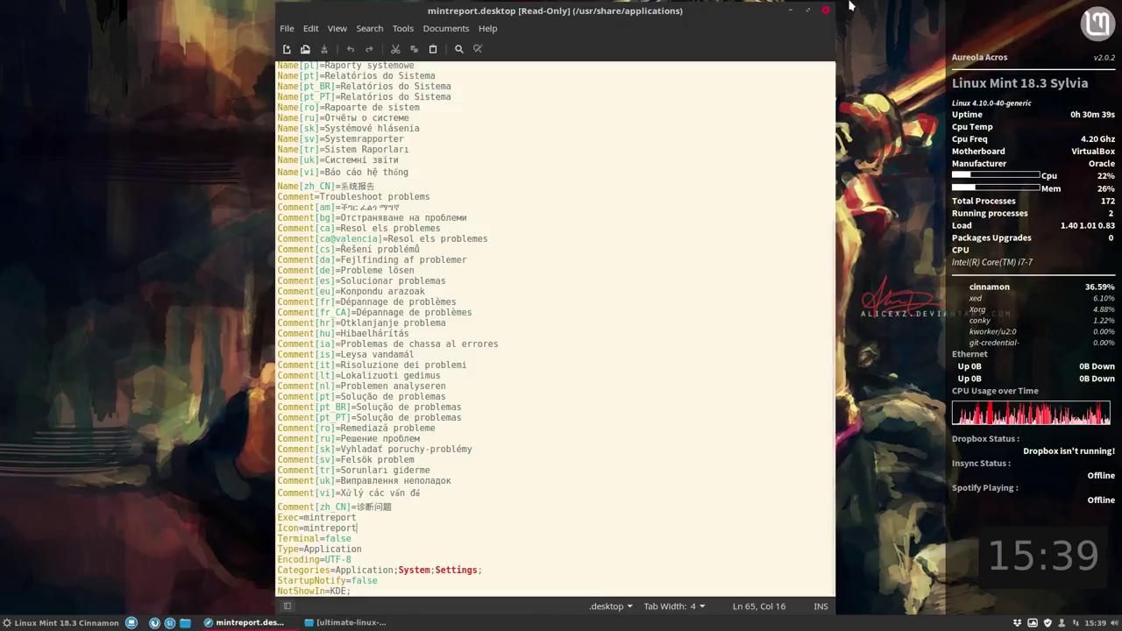
key(ctrl+q)
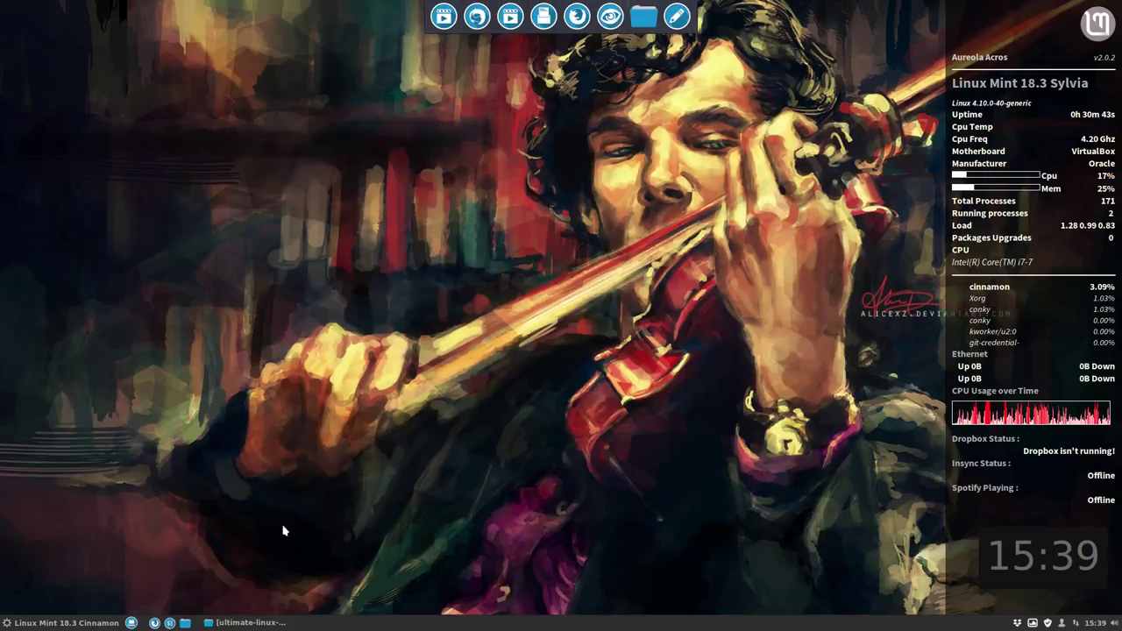
Select both update-to-the-last-stable kernel scripts in the repo folder and delete them.
click(250, 623)
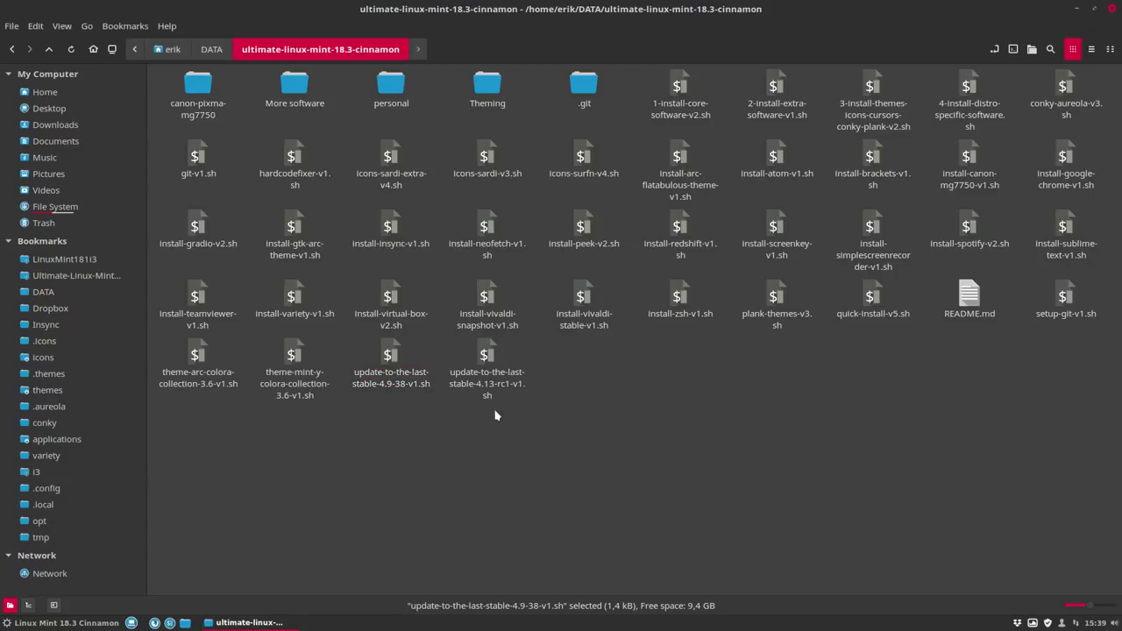
drag(383, 412, 535, 338)
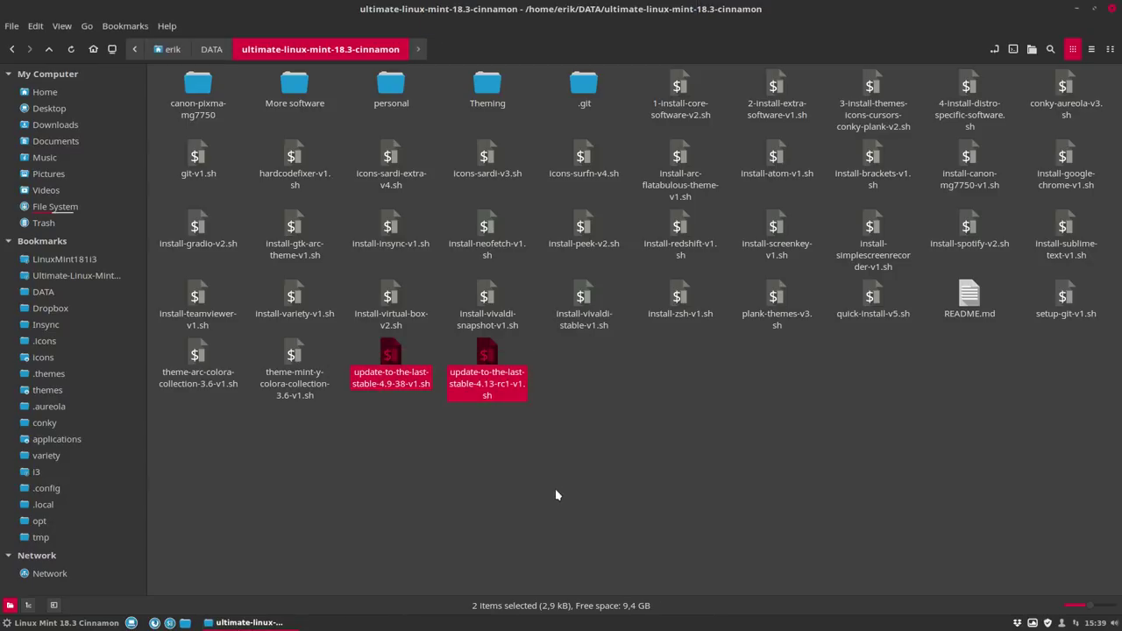
key(Delete)
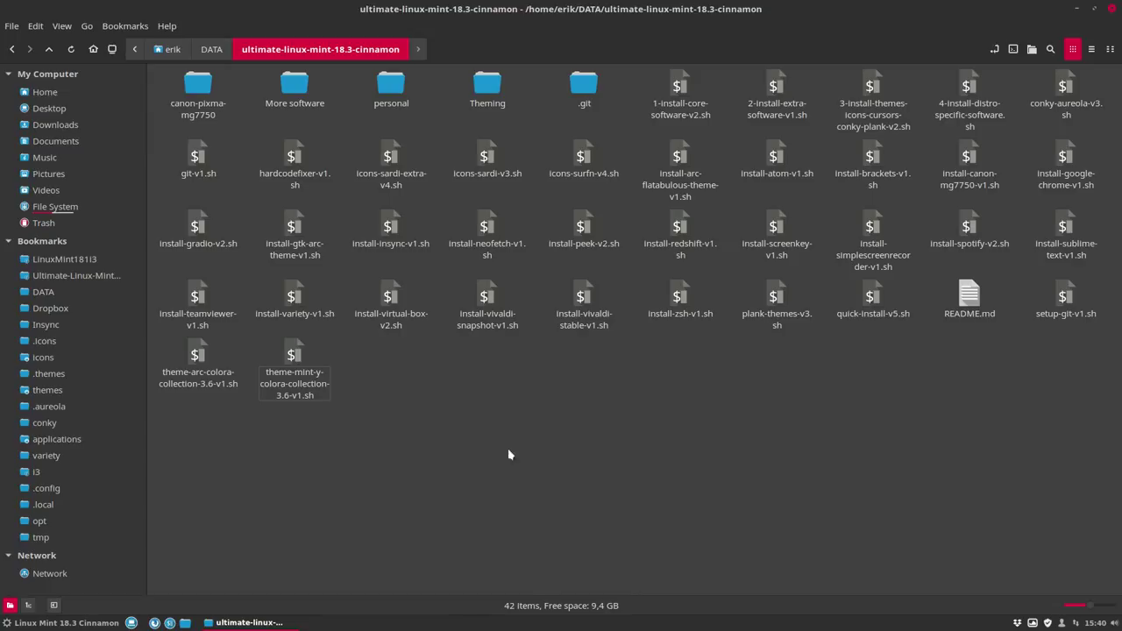
right_click(467, 399)
Run ./git-v1.sh in a terminal with commit comment 'deleted the kernel scripts', then close it.
click(535, 446)
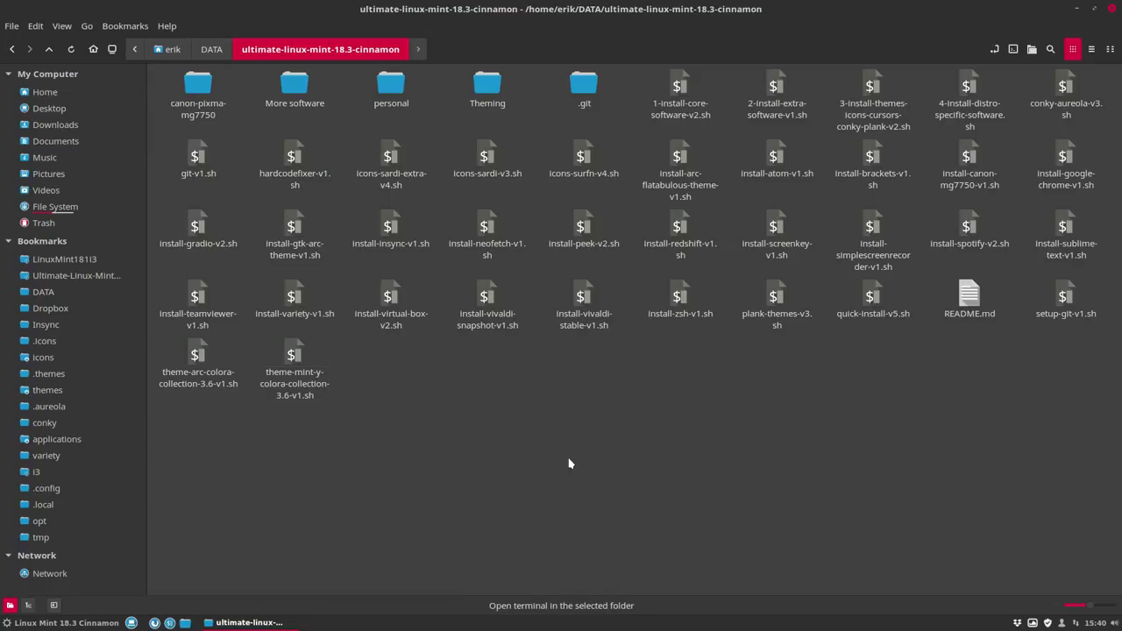
text(/)
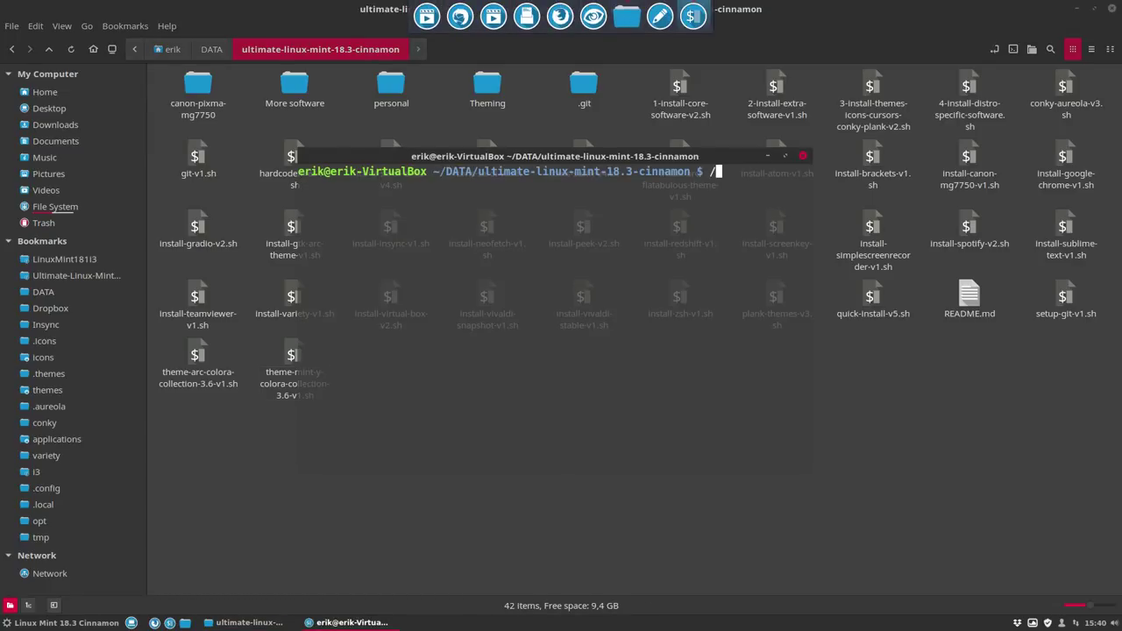
text(./git-v1.sh)
key(Return)
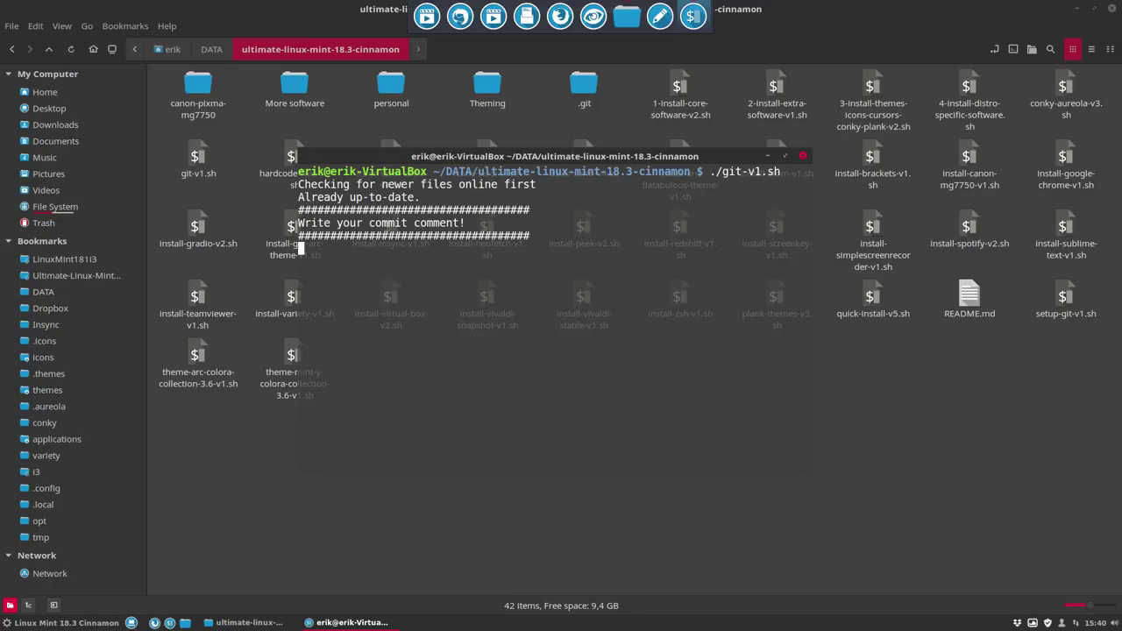
text(deleted the kerne )
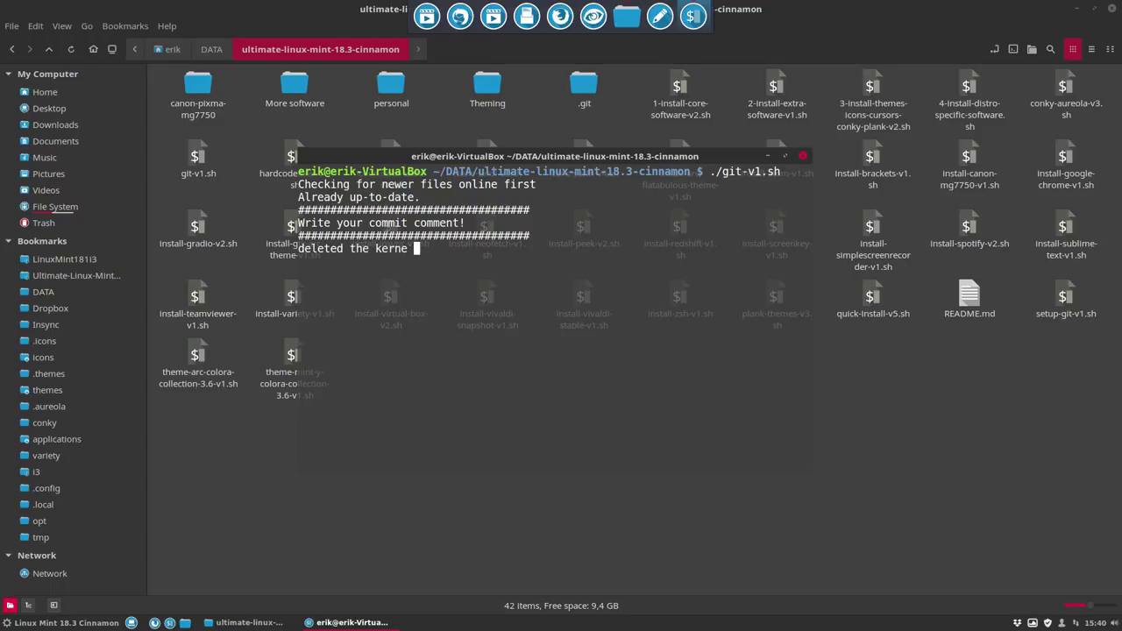
text(l scripts)
key(Return)
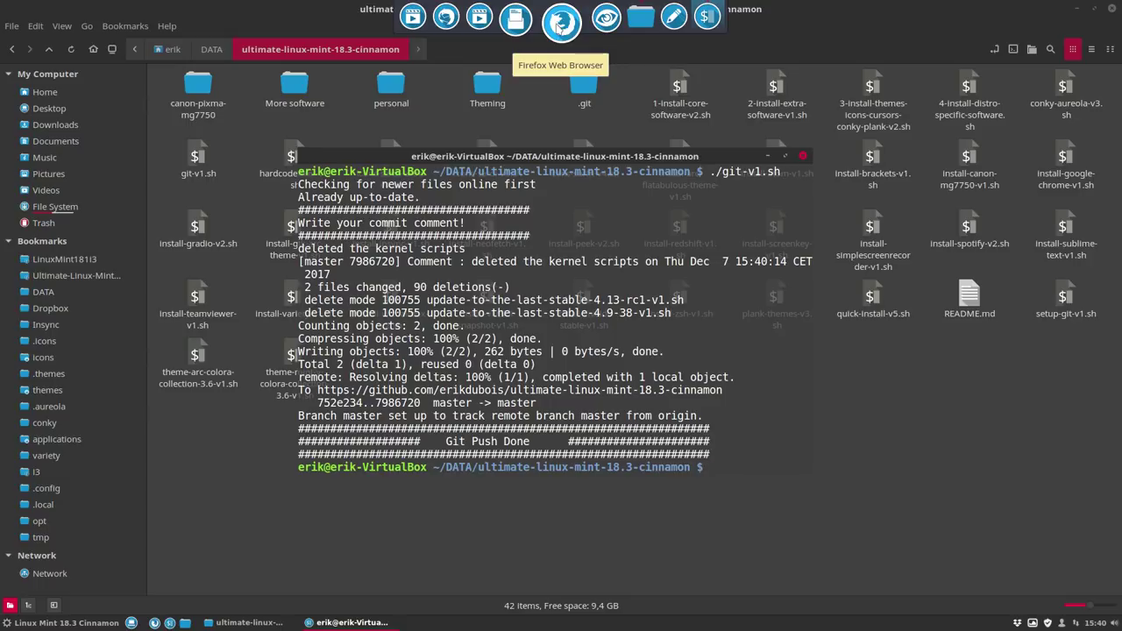
click(802, 156)
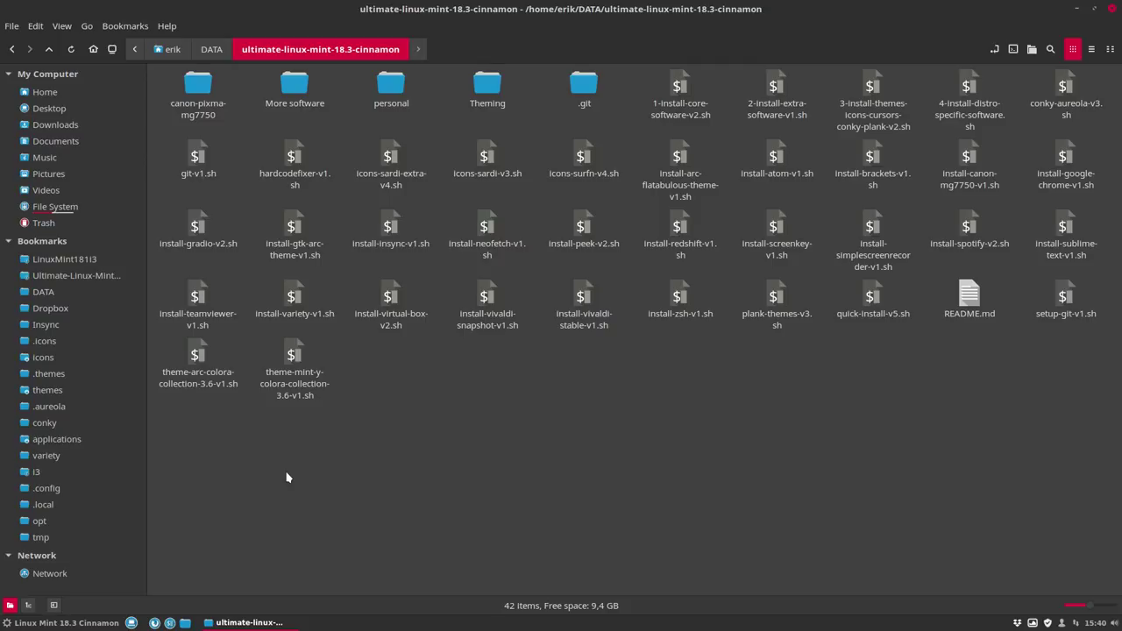
Close Firefox and launch Google Chrome from the Internet menu, ready to search Google.
click(154, 620)
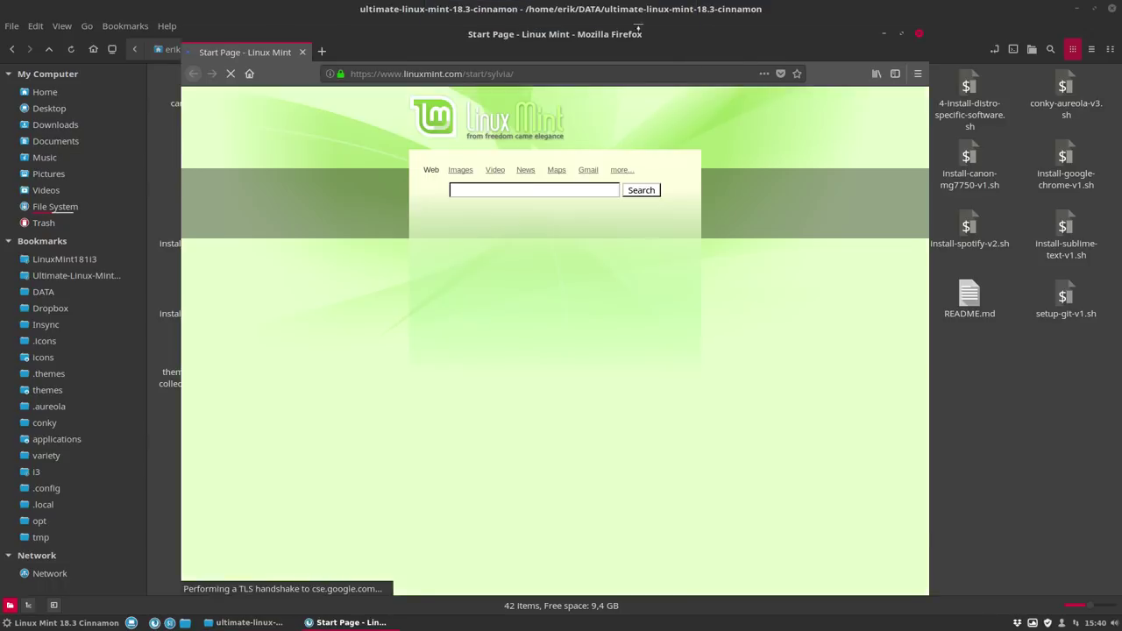
click(919, 36)
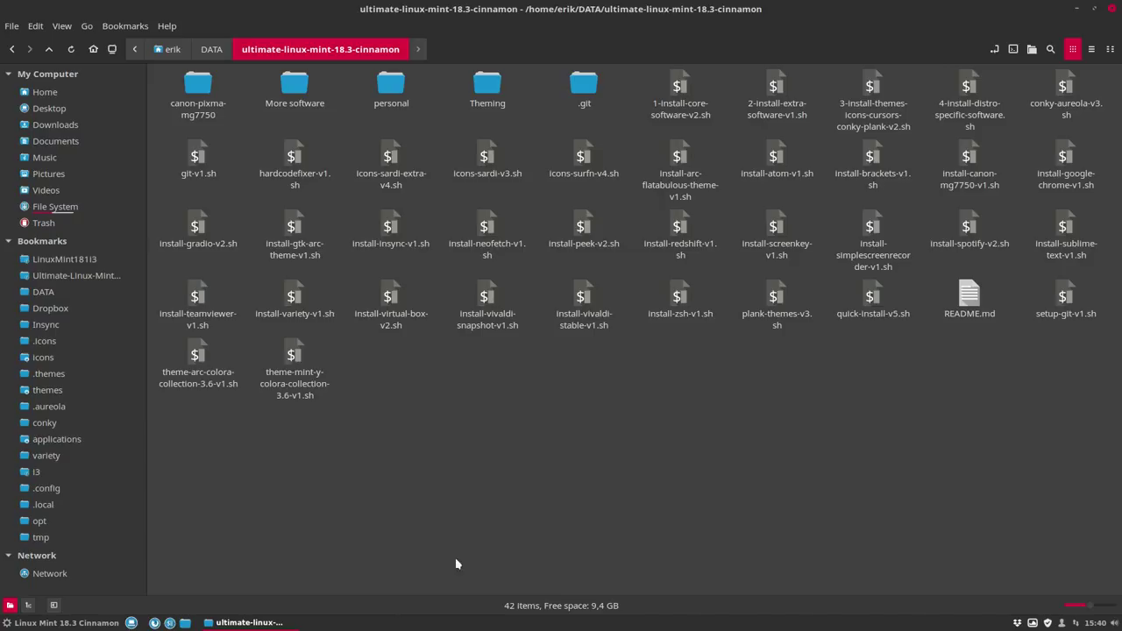
key(super)
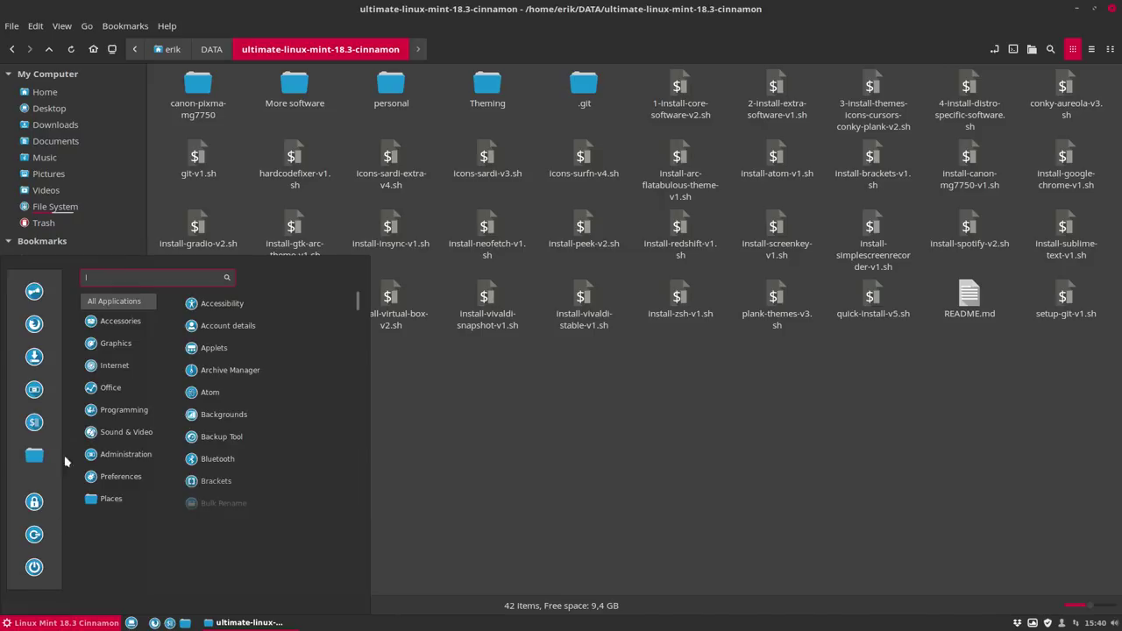
click(228, 370)
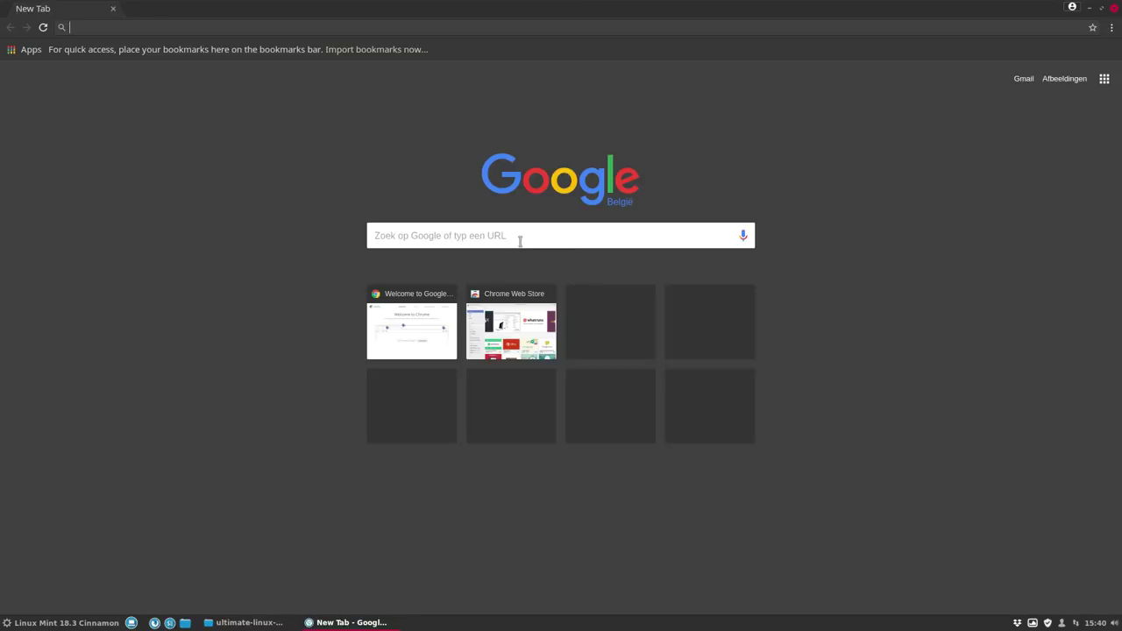
click(509, 237)
Search Google for 'halo icons github' and open the Halo-icons repository result.
text(halo cion)
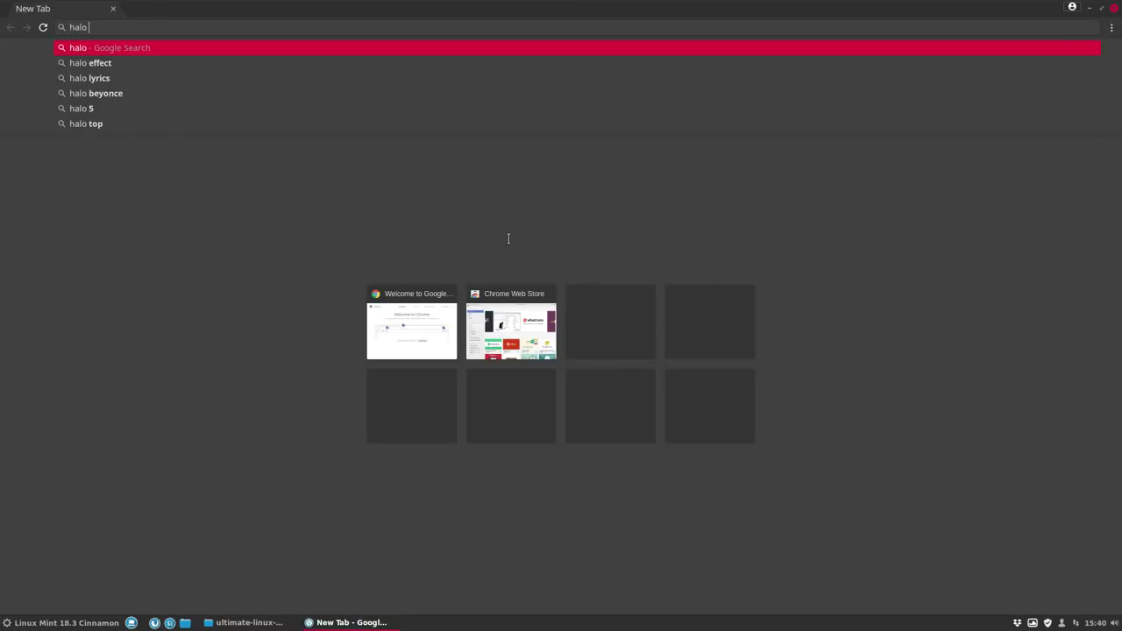
key(BackSpace)
key(BackSpace)
key(BackSpace)
key(BackSpace)
text(icons t)
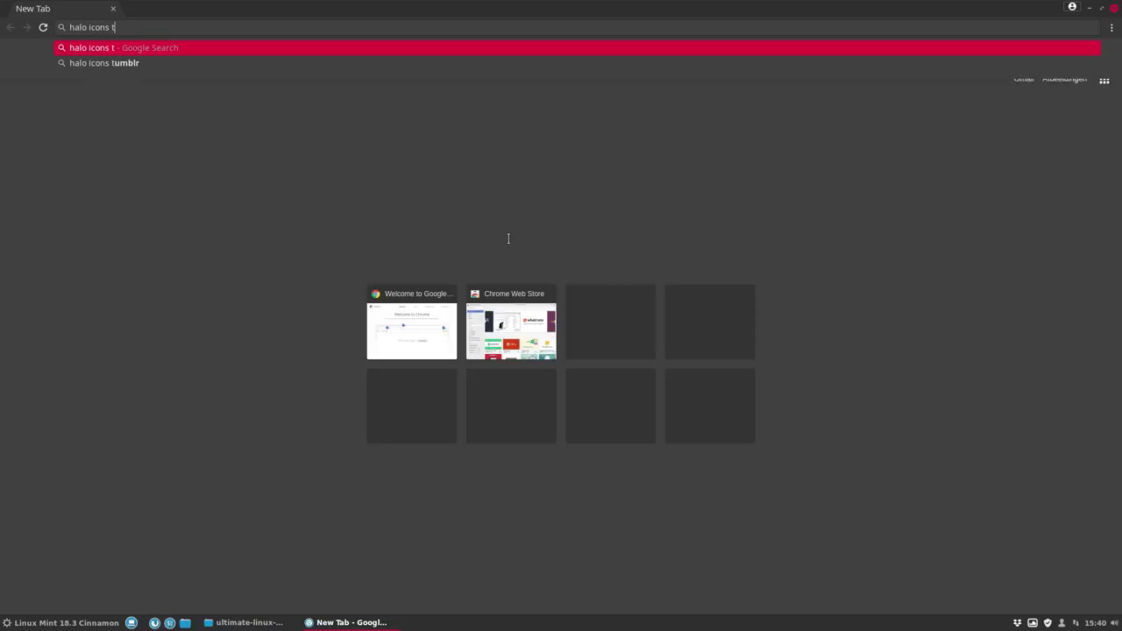
key(BackSpace)
text(github)
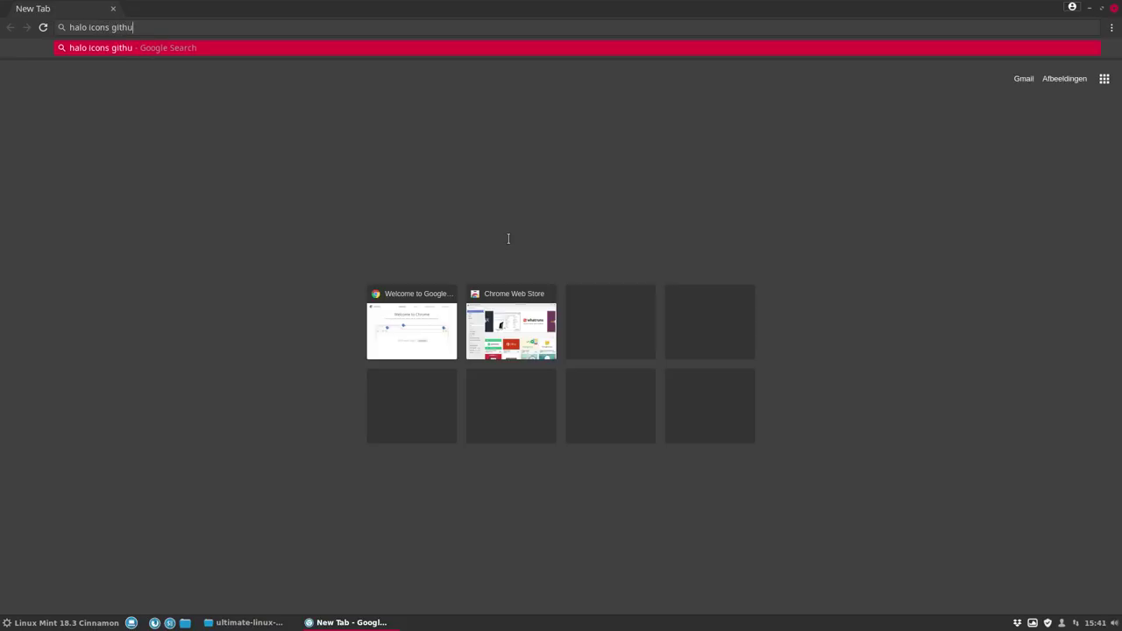
key(Return)
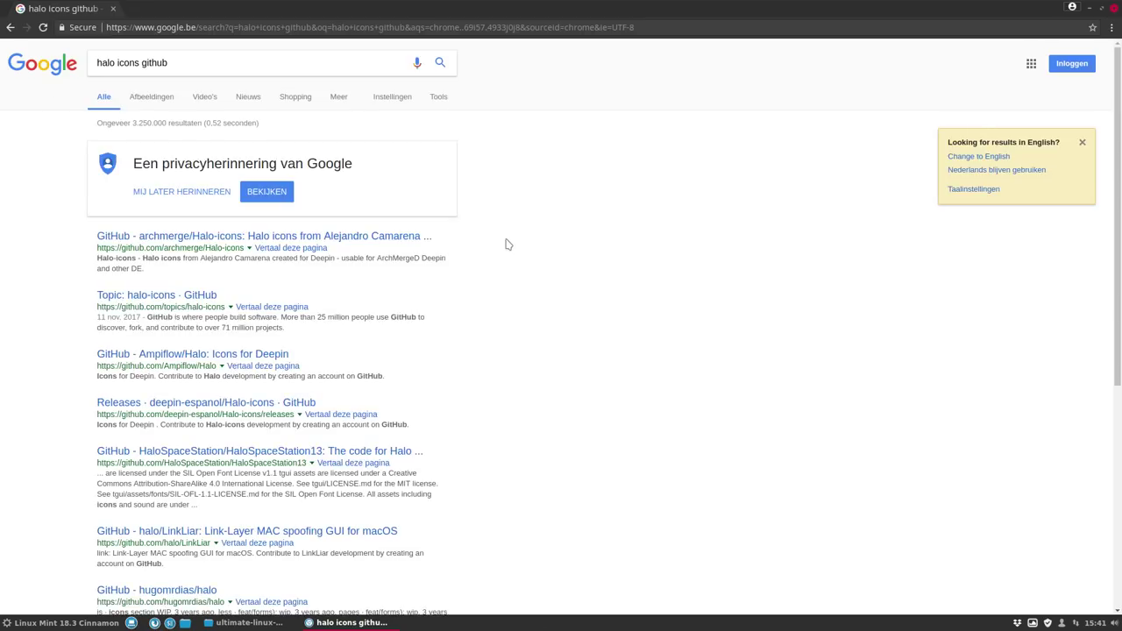
click(211, 242)
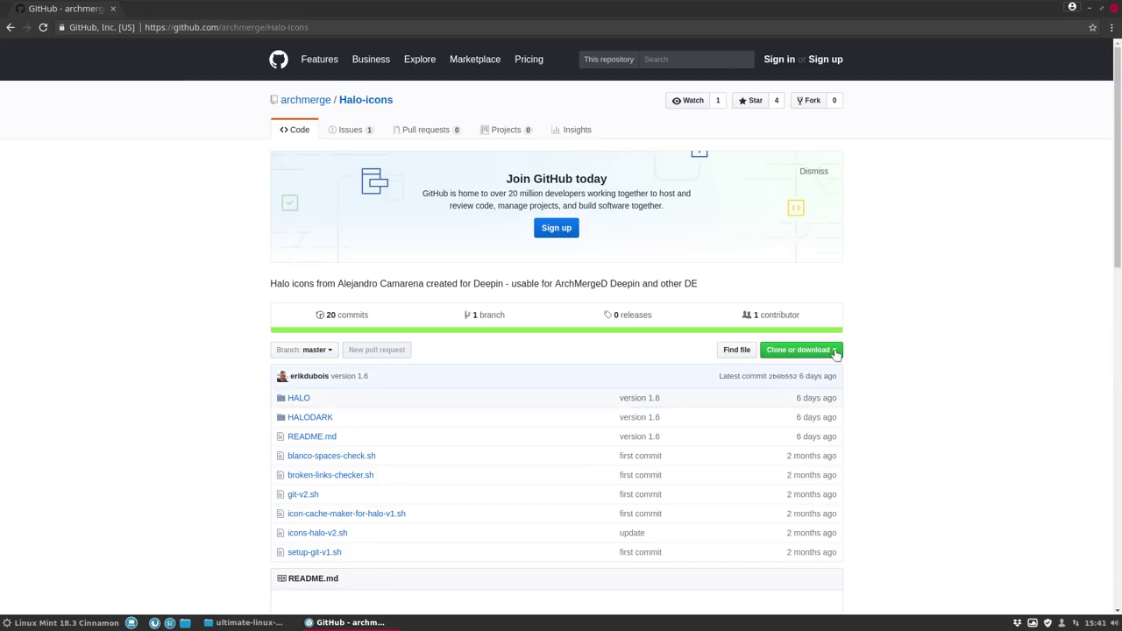
Download the repository as Halo-icons-master.zip and show it in its folder.
click(835, 355)
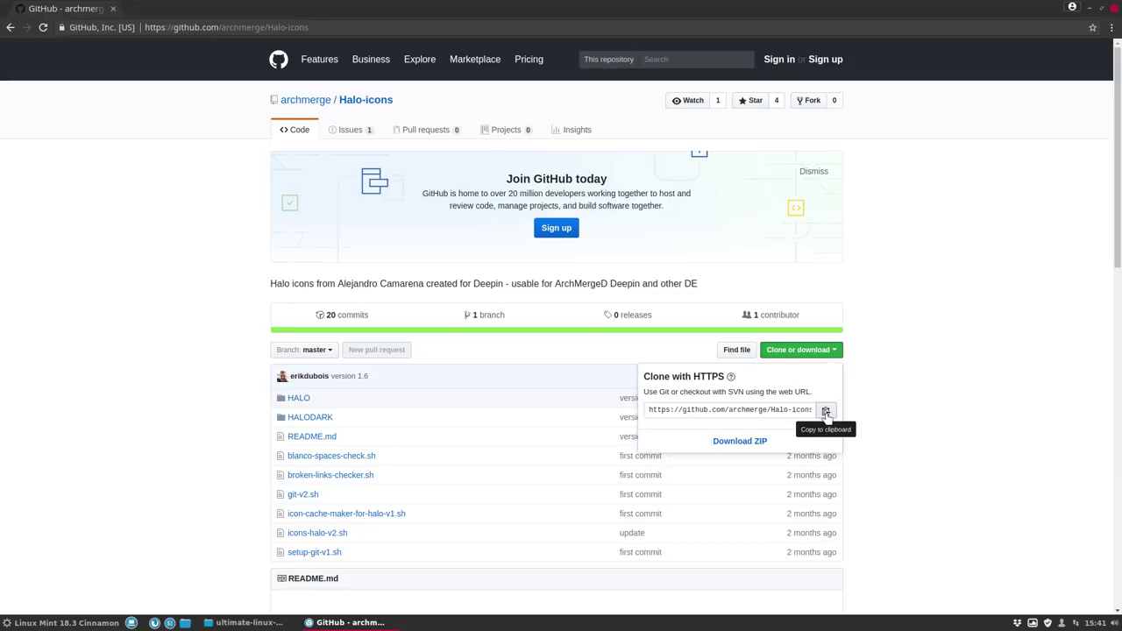
click(825, 412)
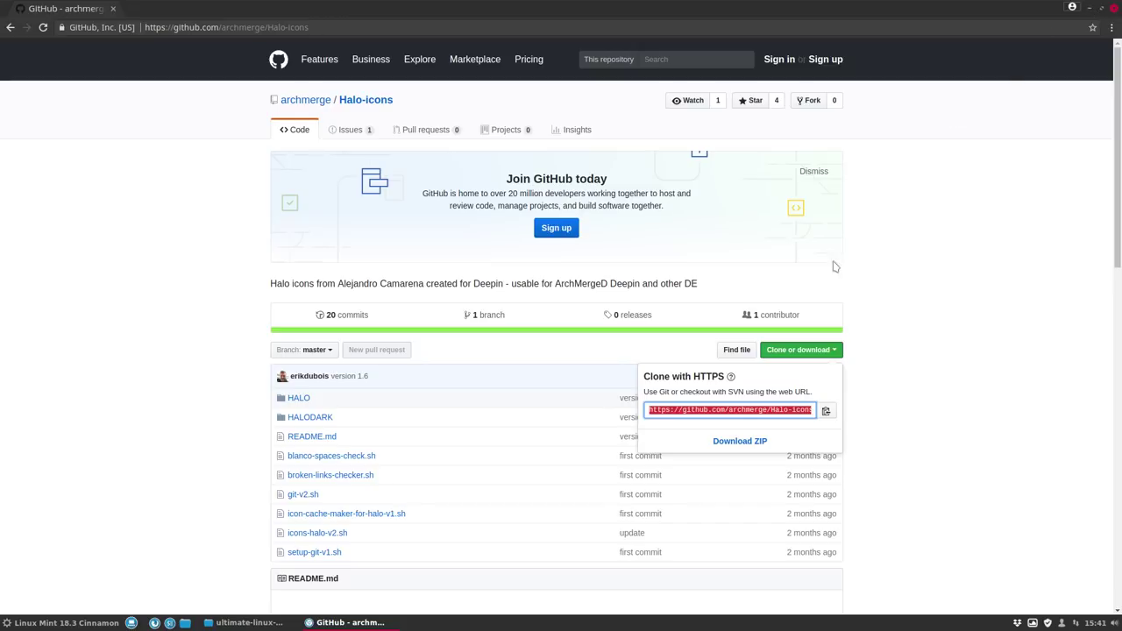
click(717, 442)
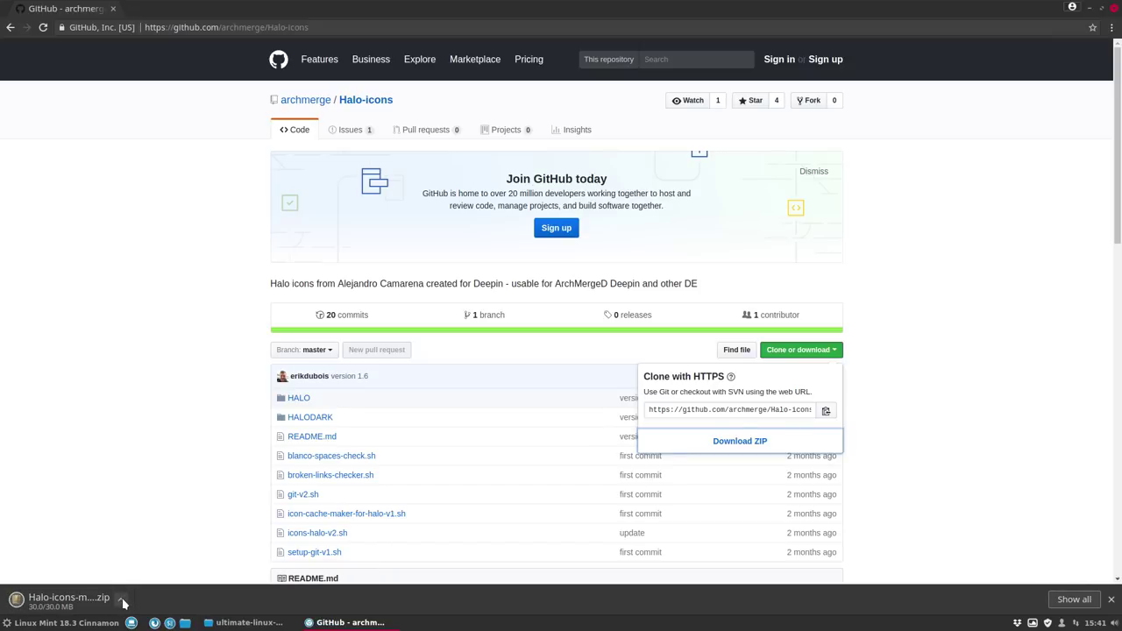
click(123, 603)
click(178, 558)
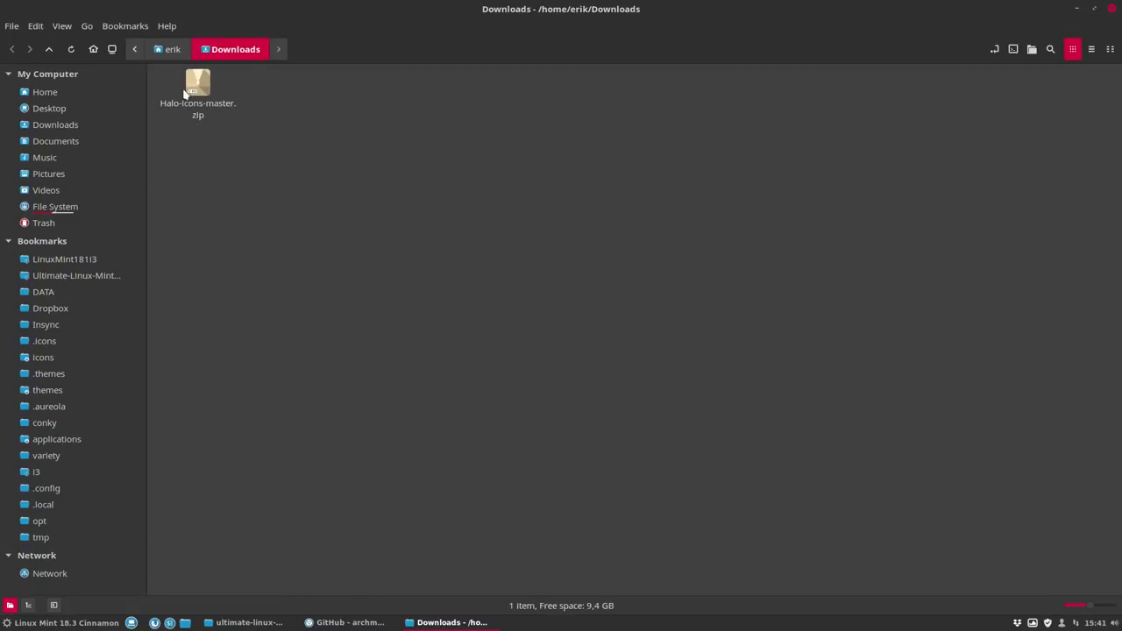
Extract Halo-icons-master.zip here in the Downloads folder.
click(189, 91)
right_click(188, 93)
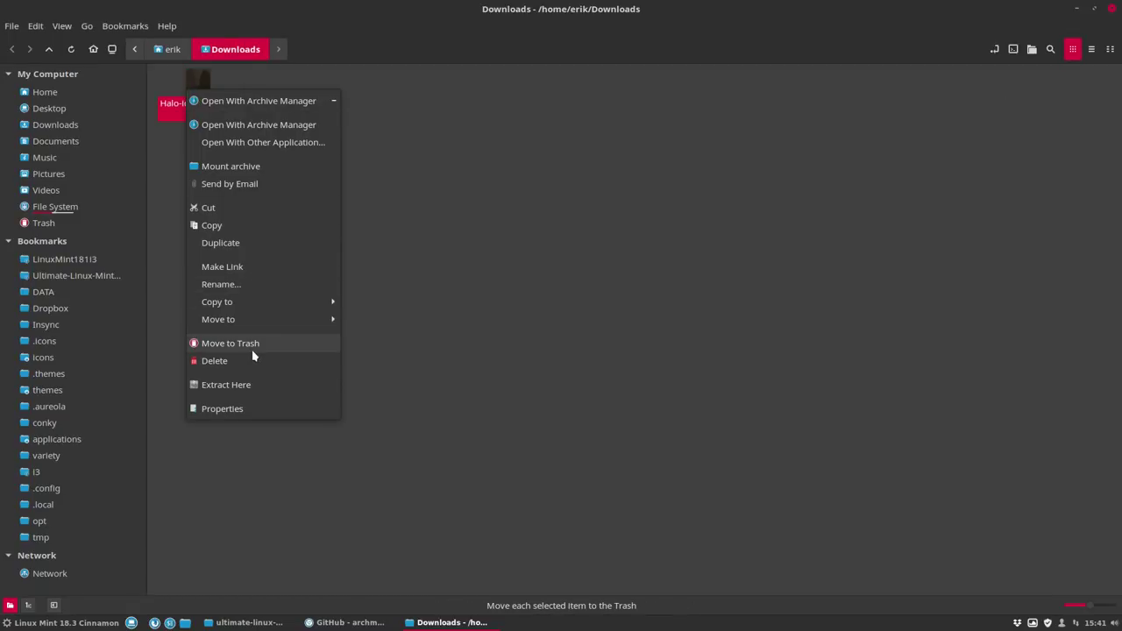
click(256, 386)
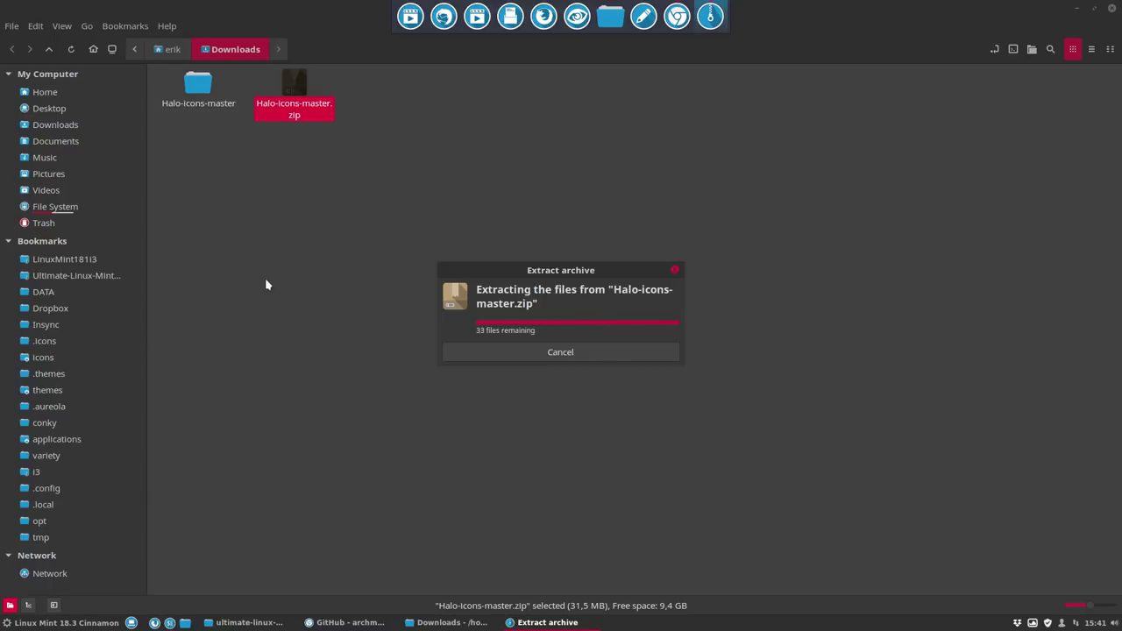
Copy the HALO and HALODARK folders from Halo-icons-master into ~/.icons.
double_click(195, 84)
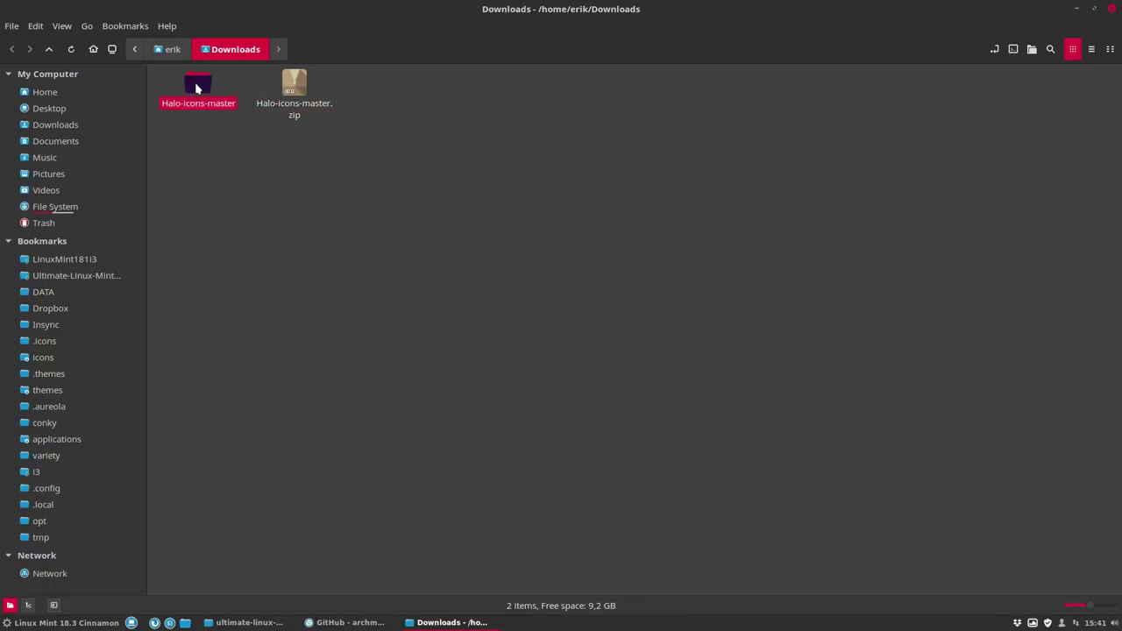
drag(180, 155, 323, 65)
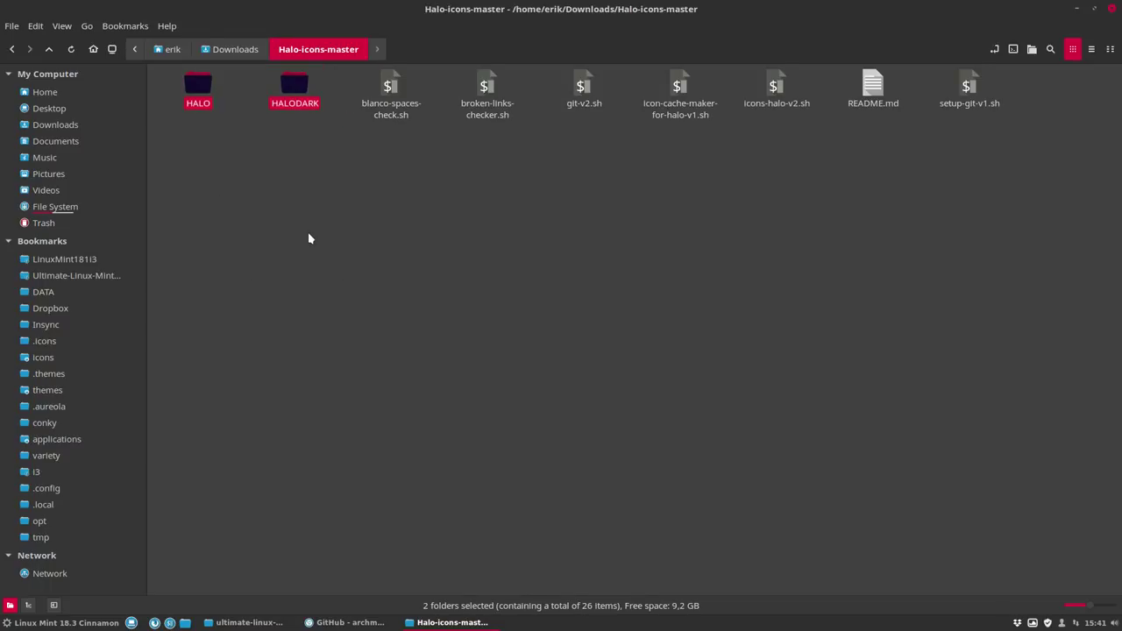
key(ctrl+c)
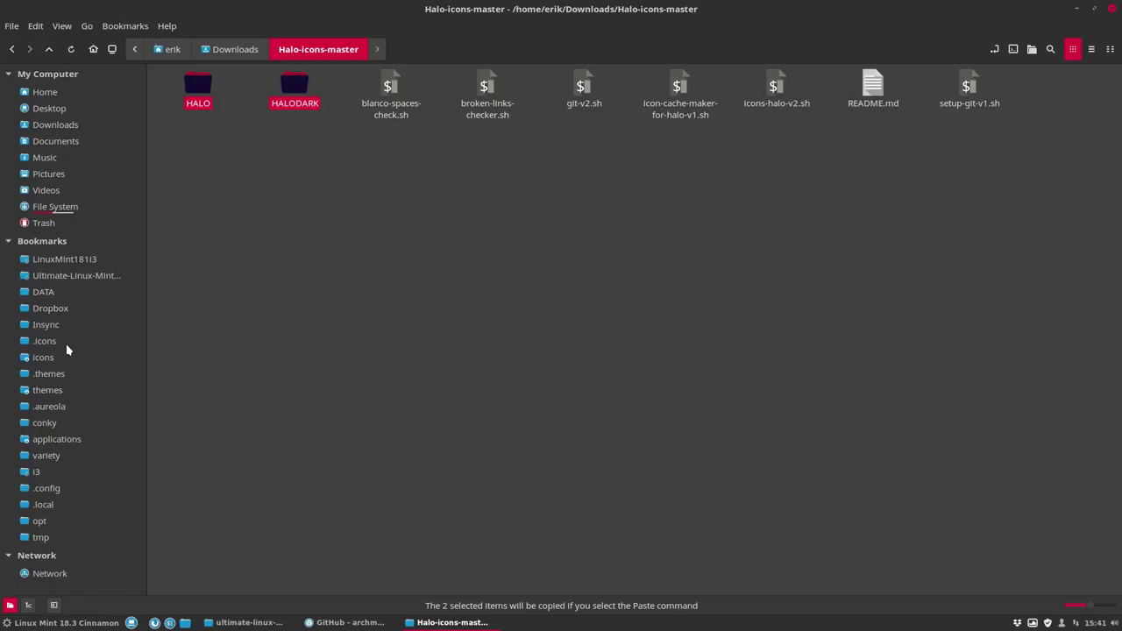
click(65, 344)
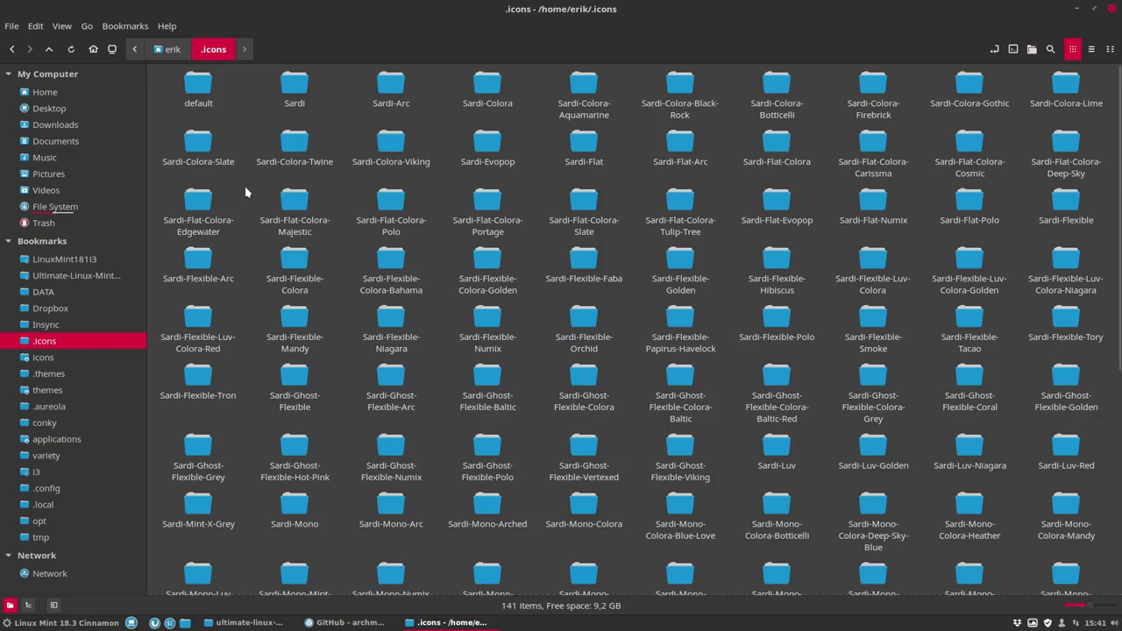
key(ctrl+v)
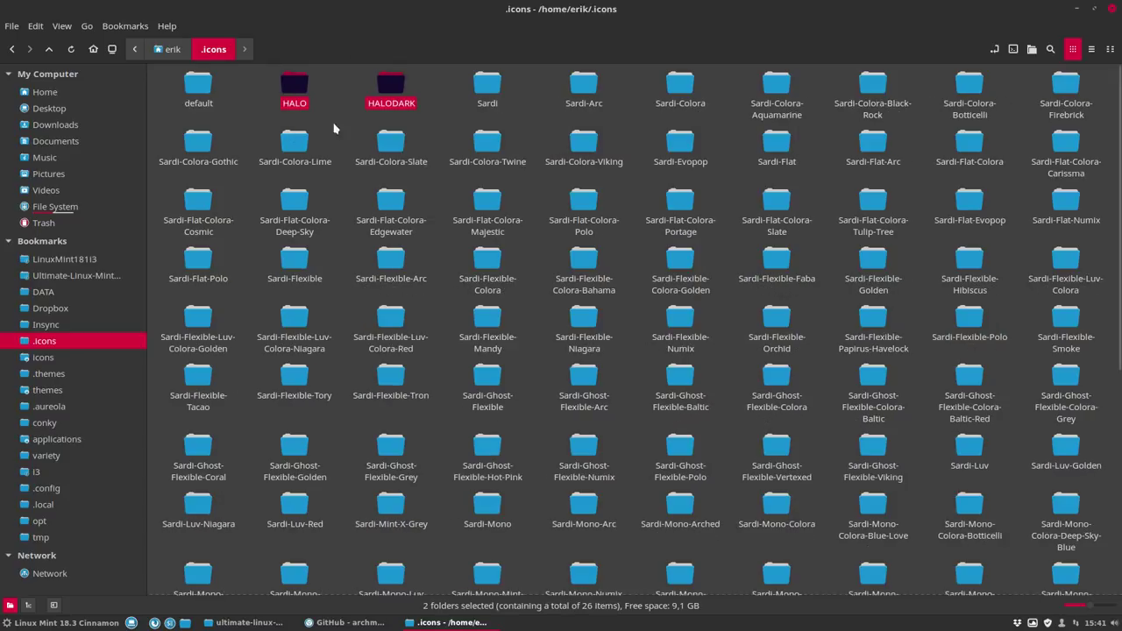
click(62, 622)
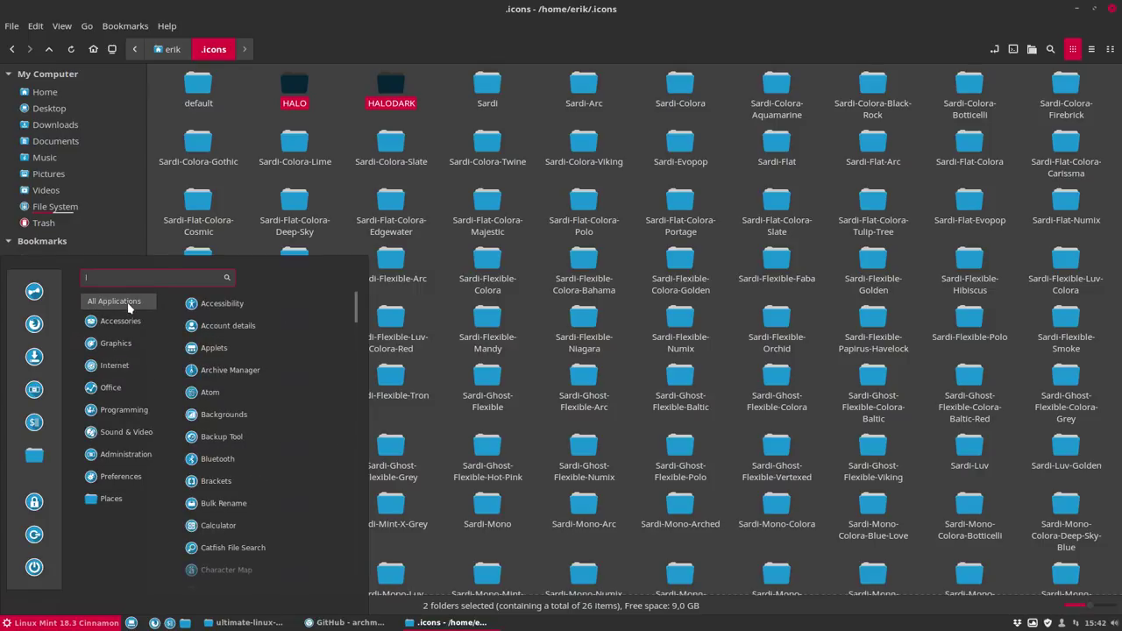
In Themes, set icons to HALO and window borders to Arc-Polo-Darker.
click(469, 349)
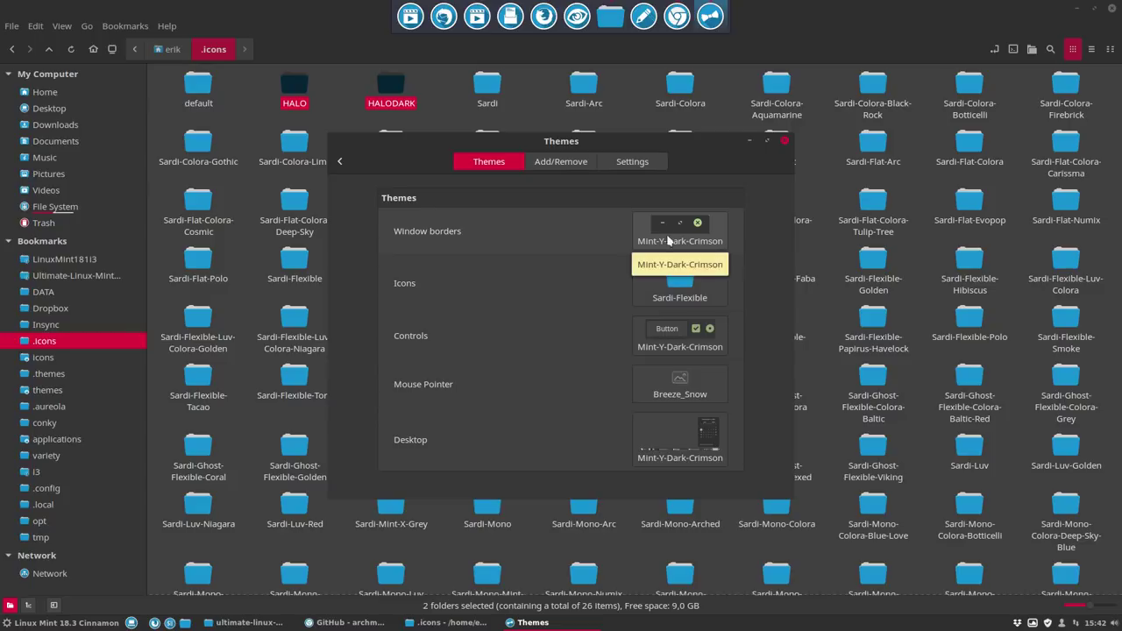
click(675, 279)
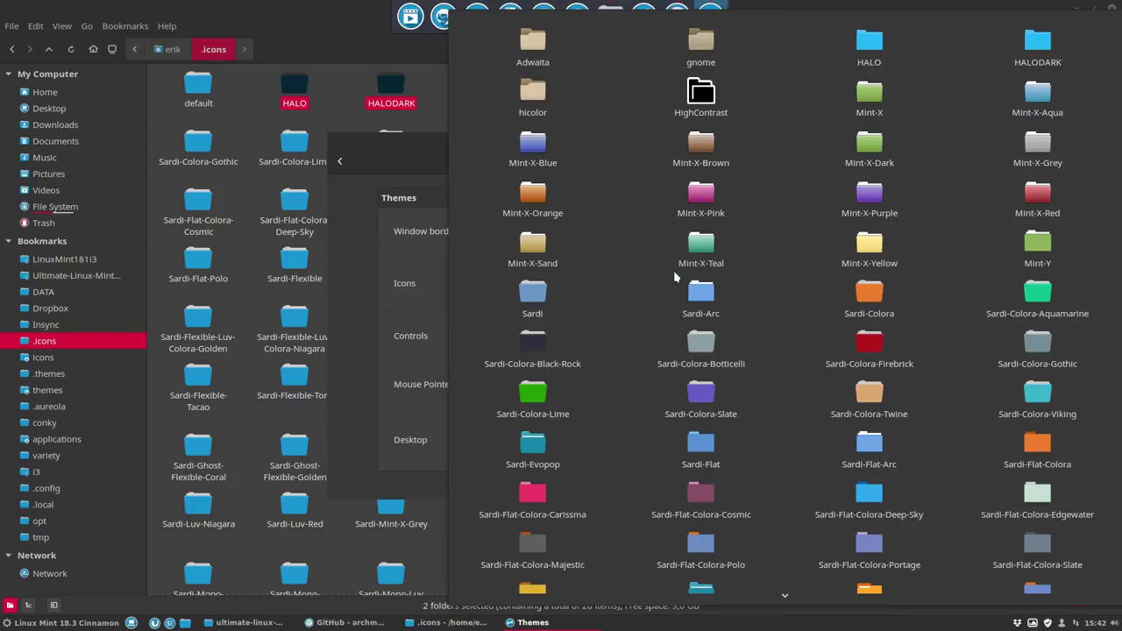
click(892, 52)
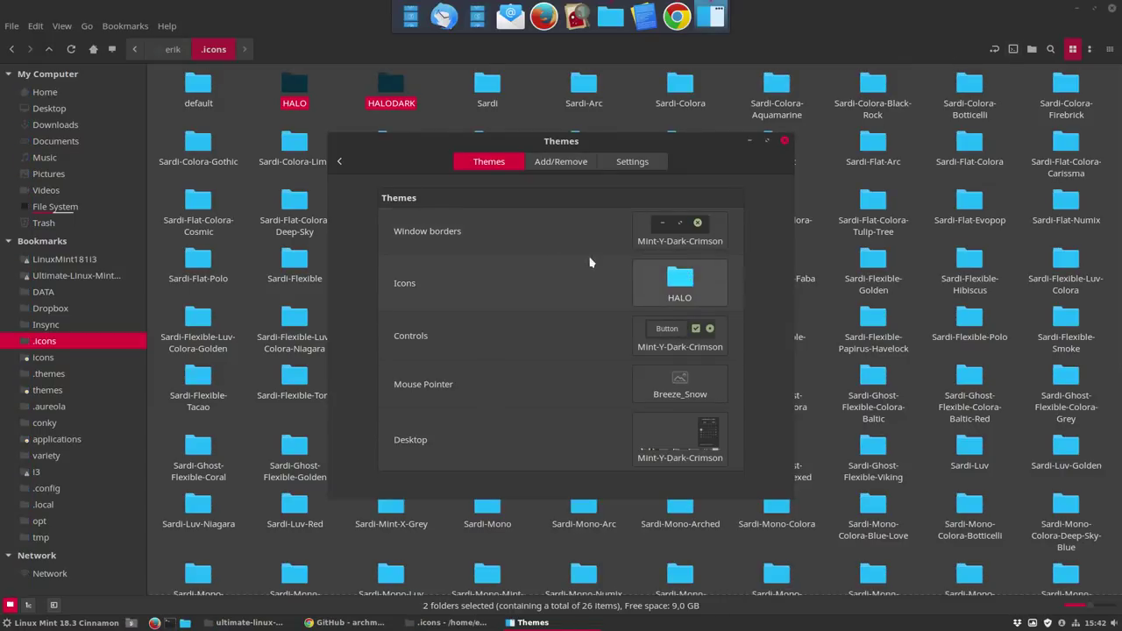
click(685, 235)
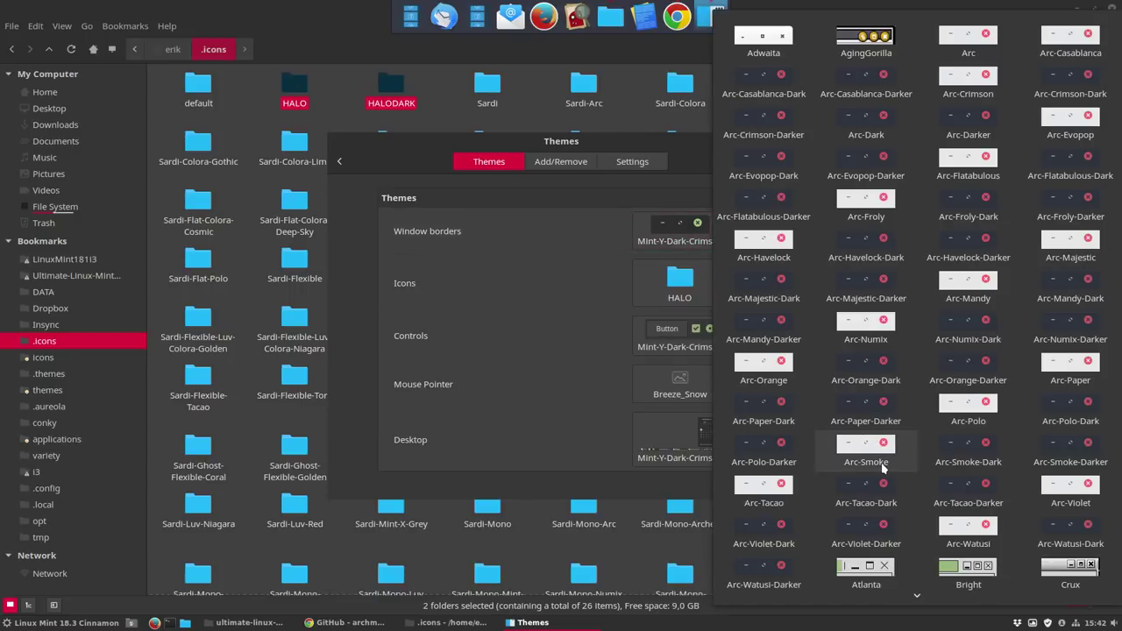
click(775, 454)
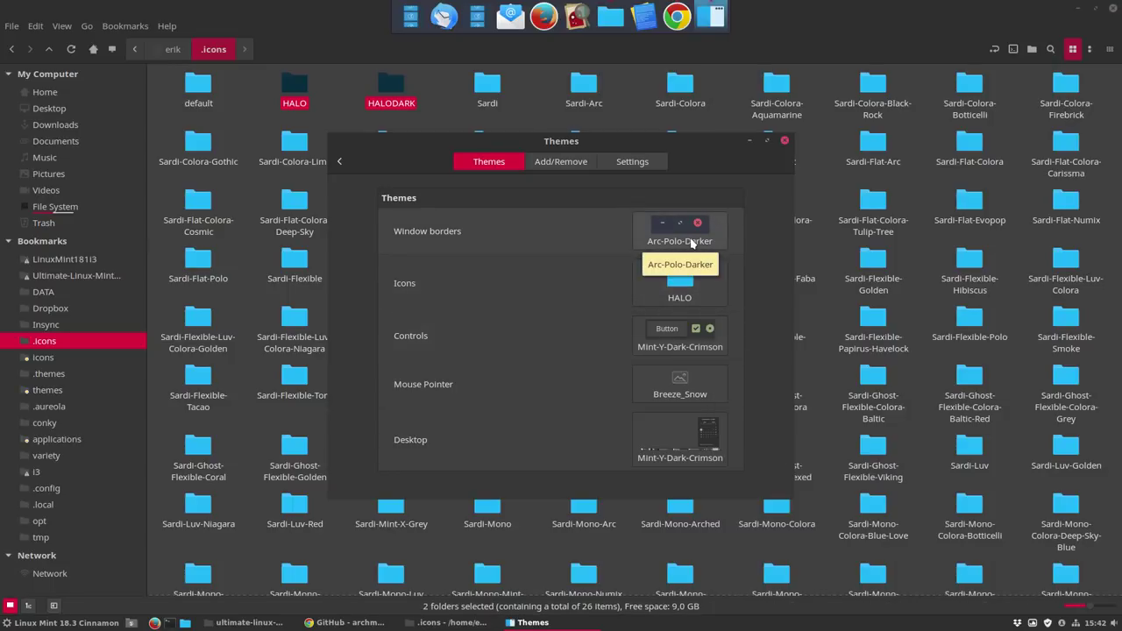
Set both the controls and desktop themes to Arc-Polo-Dark, then close Themes.
click(709, 343)
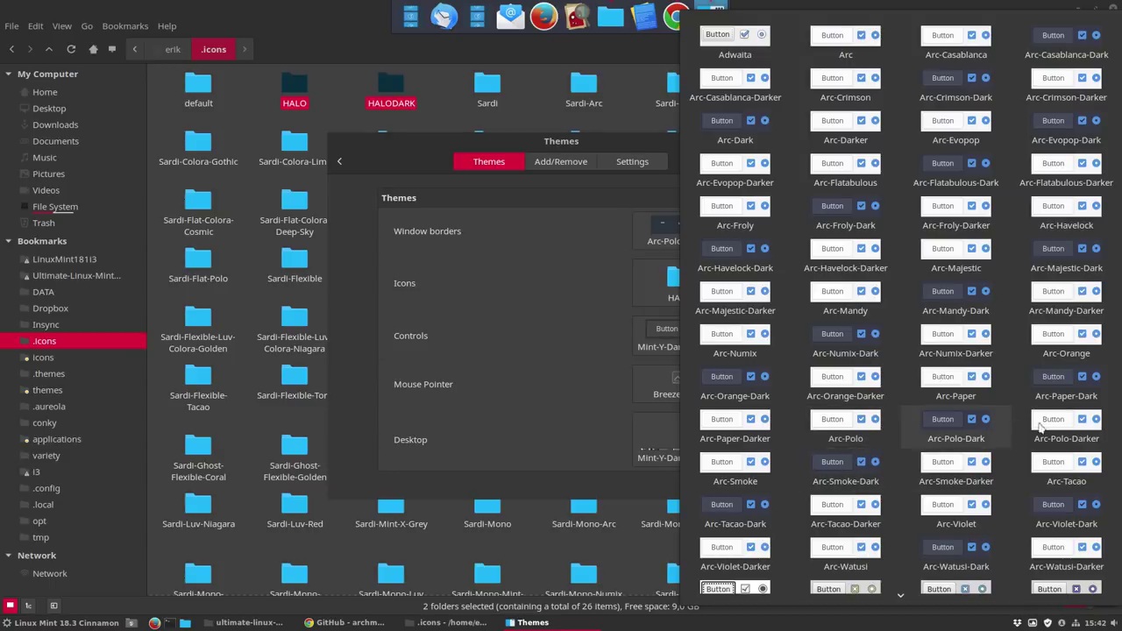
click(965, 438)
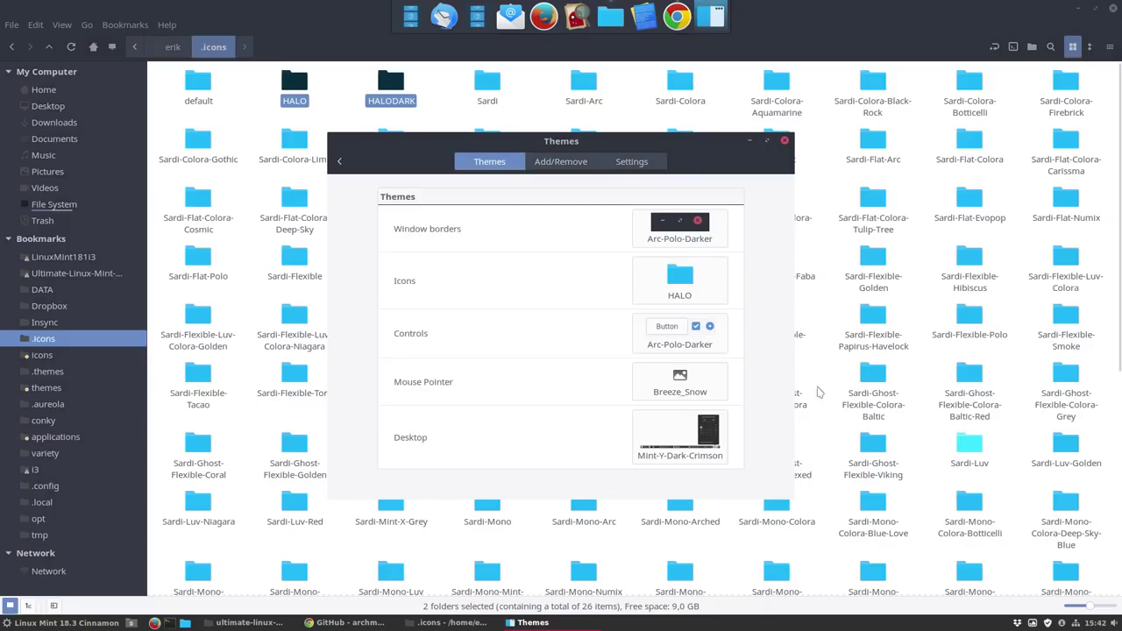
click(670, 346)
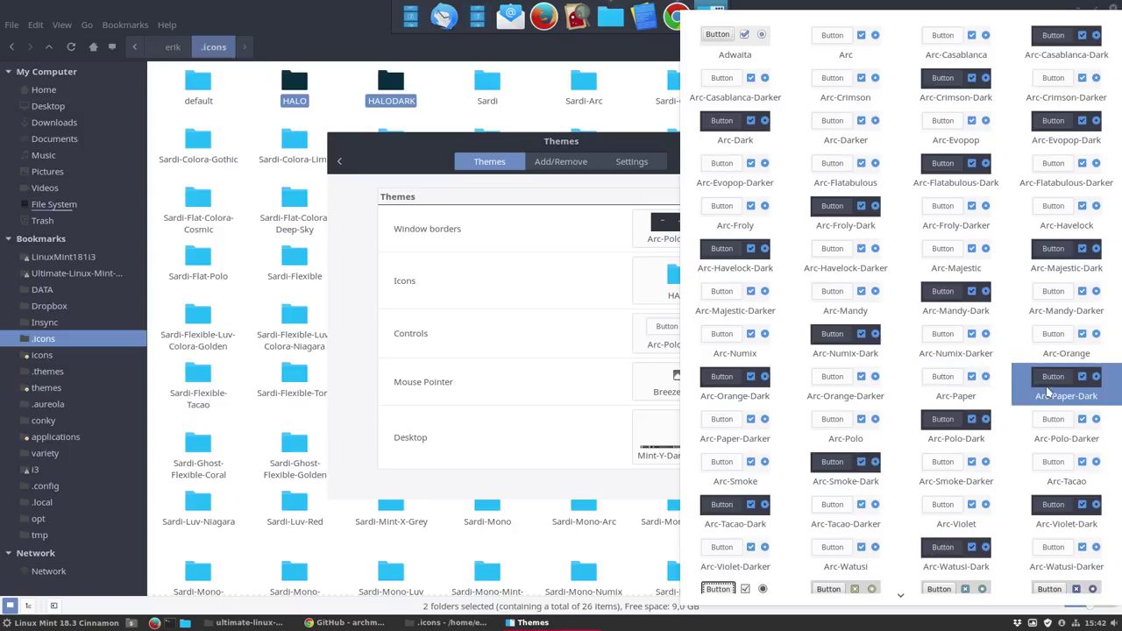
click(945, 423)
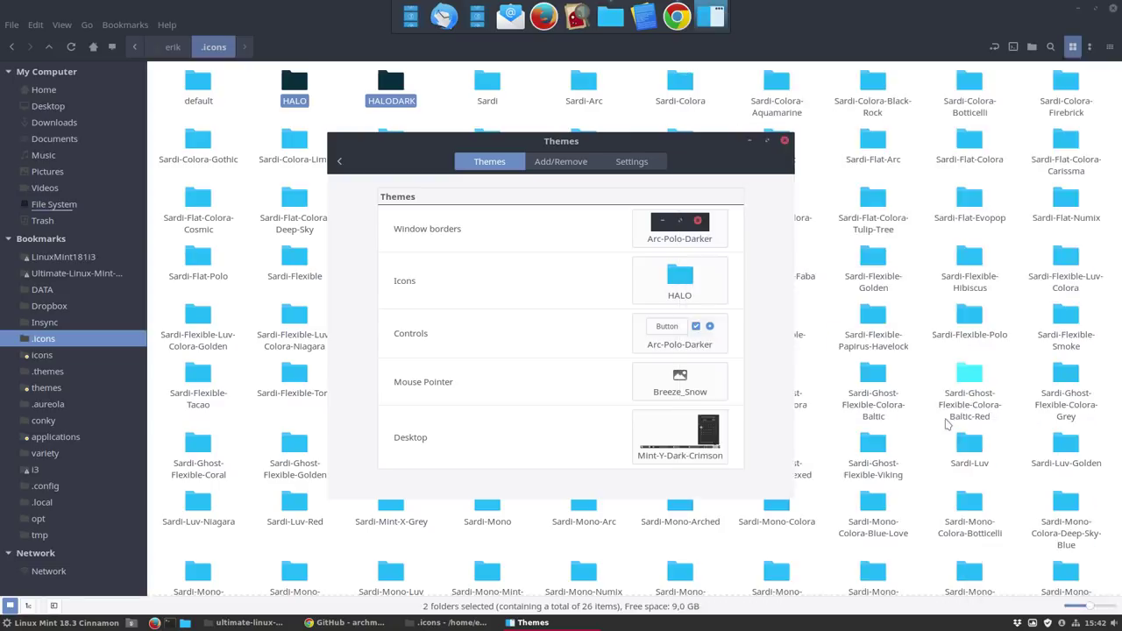
click(666, 430)
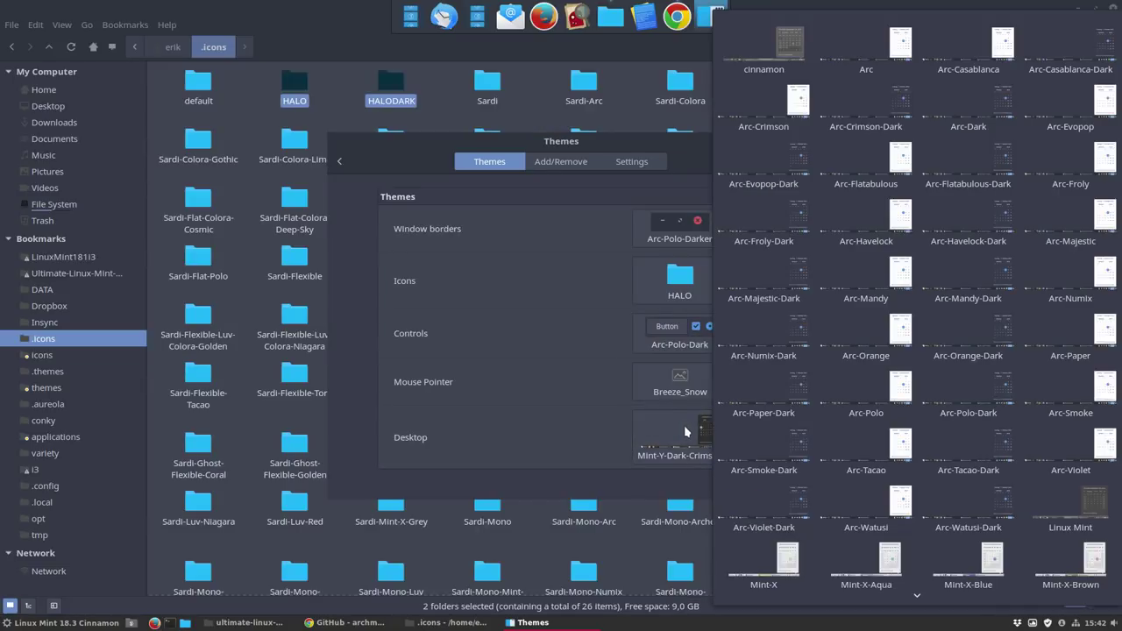
click(968, 399)
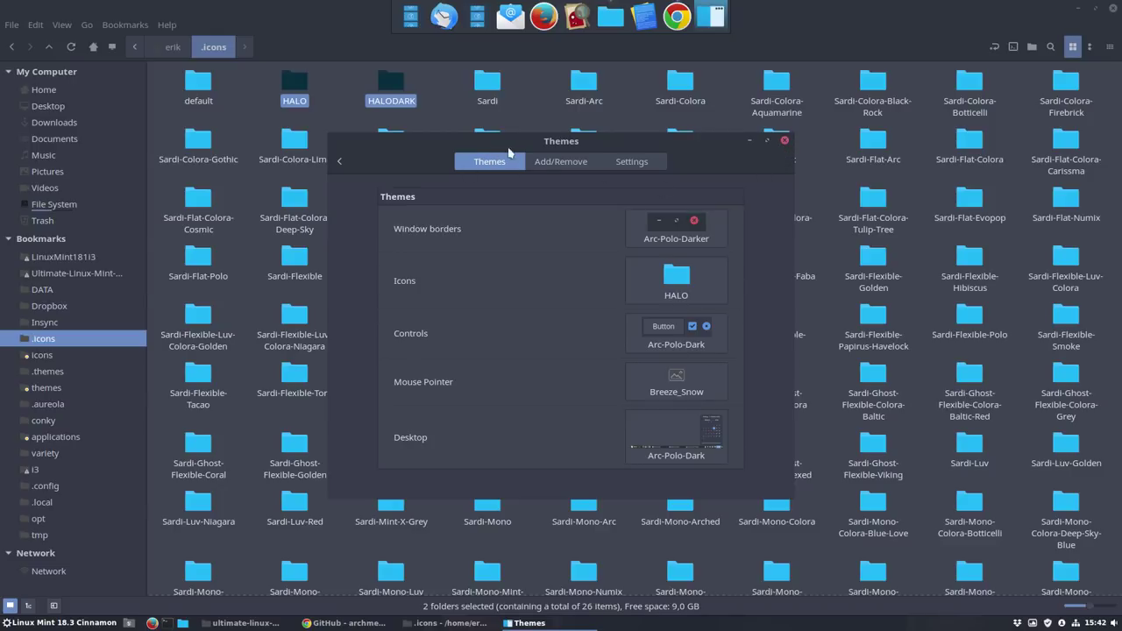
click(785, 140)
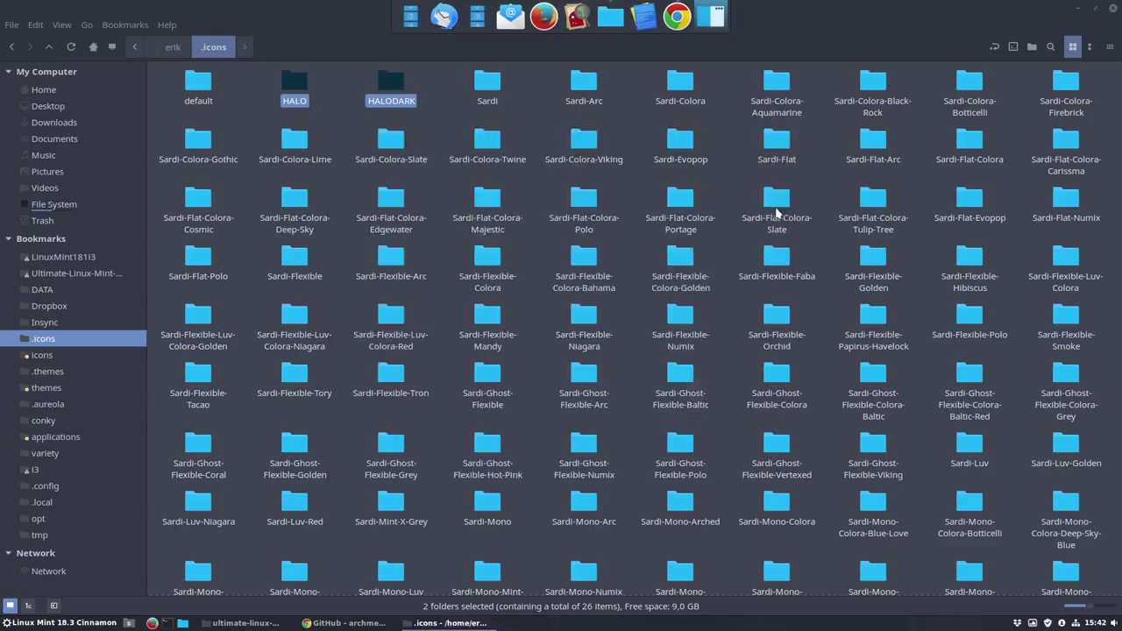
Close the file manager windows and minimize the Chrome GitHub page to reveal the desktop.
click(821, 77)
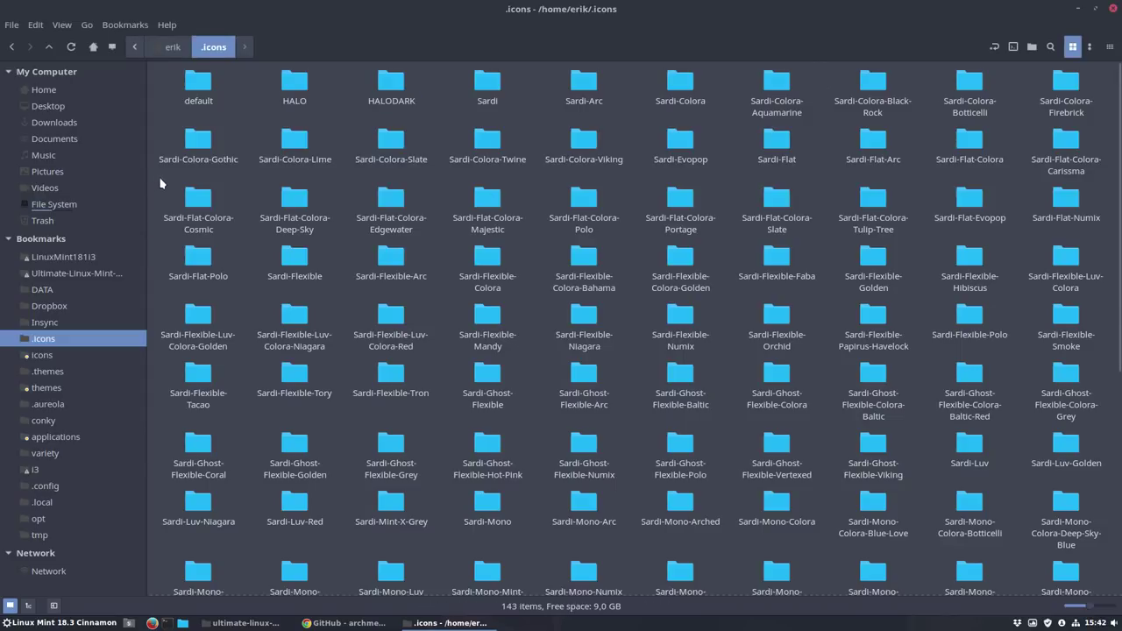
click(1112, 8)
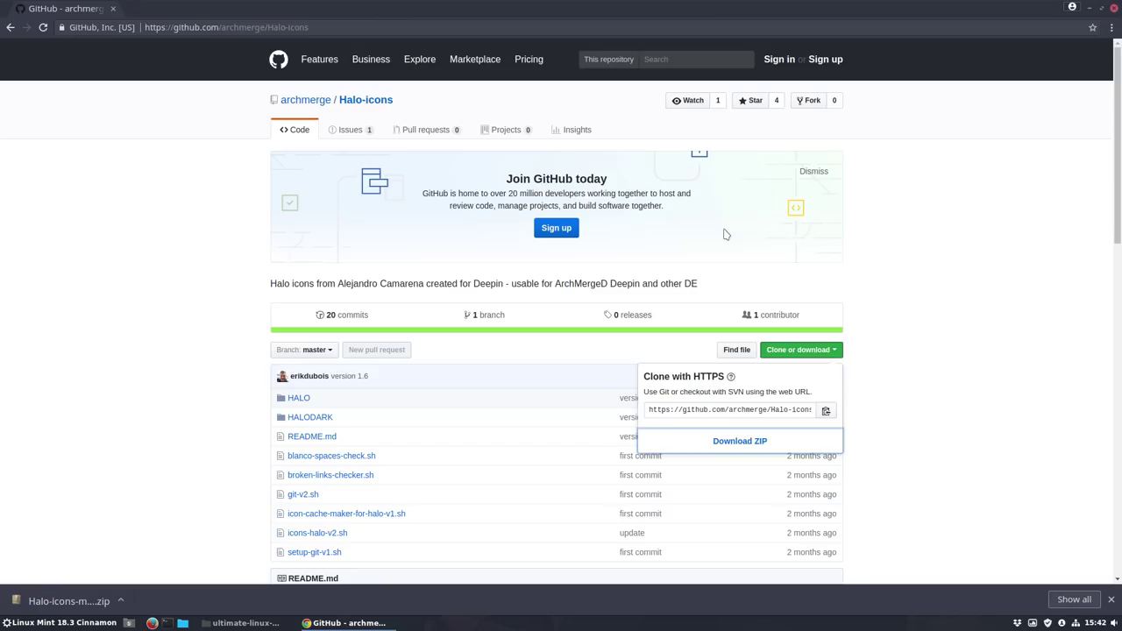
click(1089, 8)
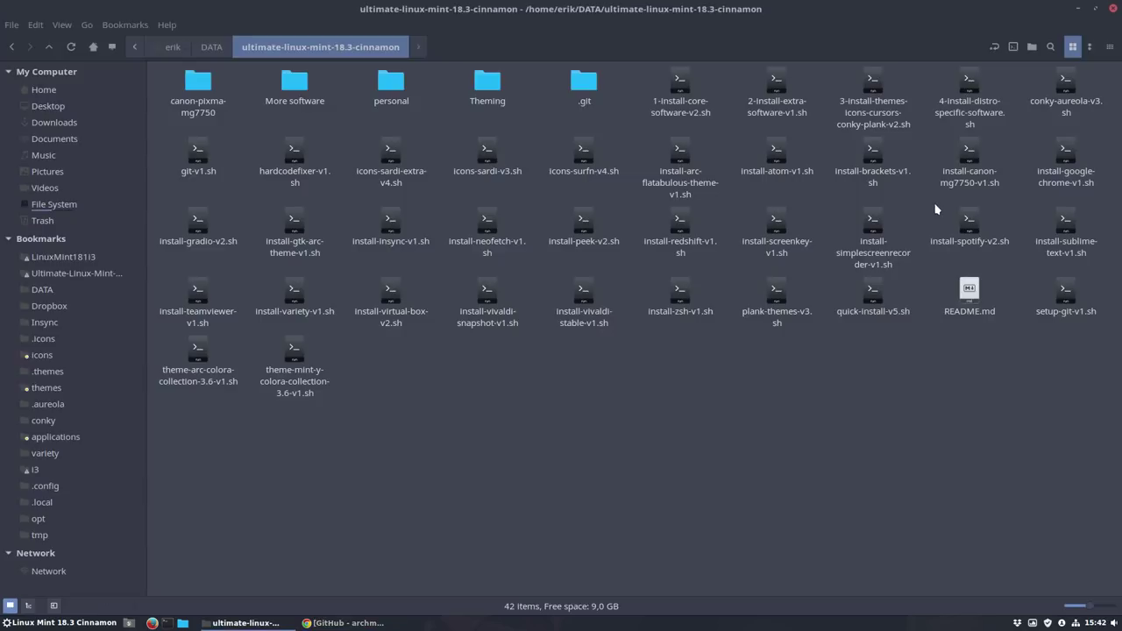
click(1114, 11)
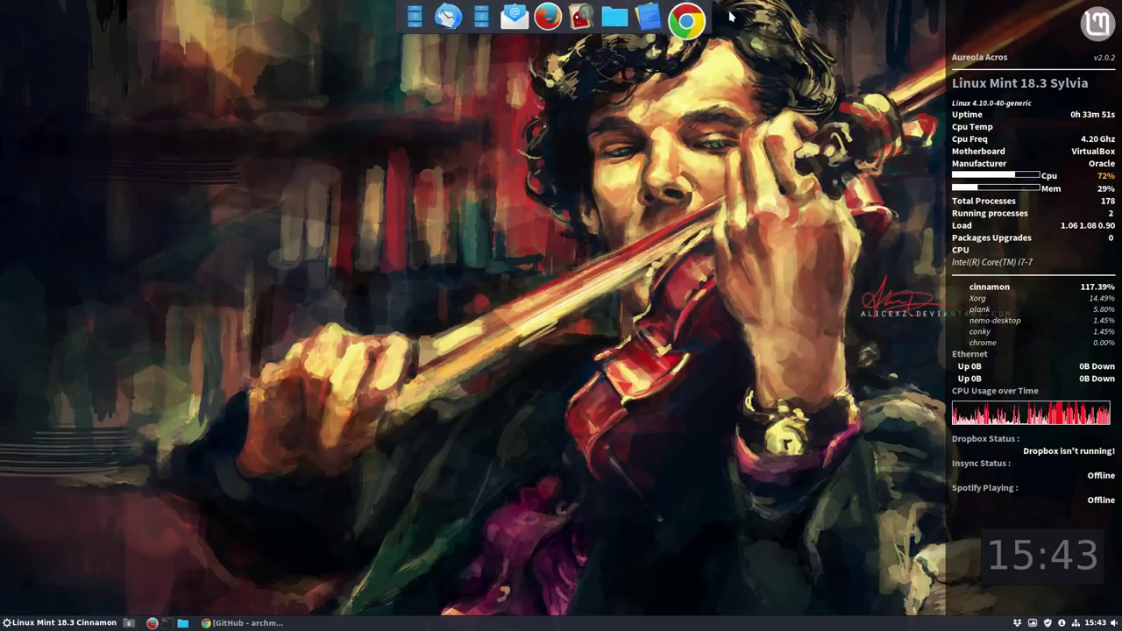
Scroll through All Applications in the Cinnamon menu to preview the Halo icons.
click(64, 626)
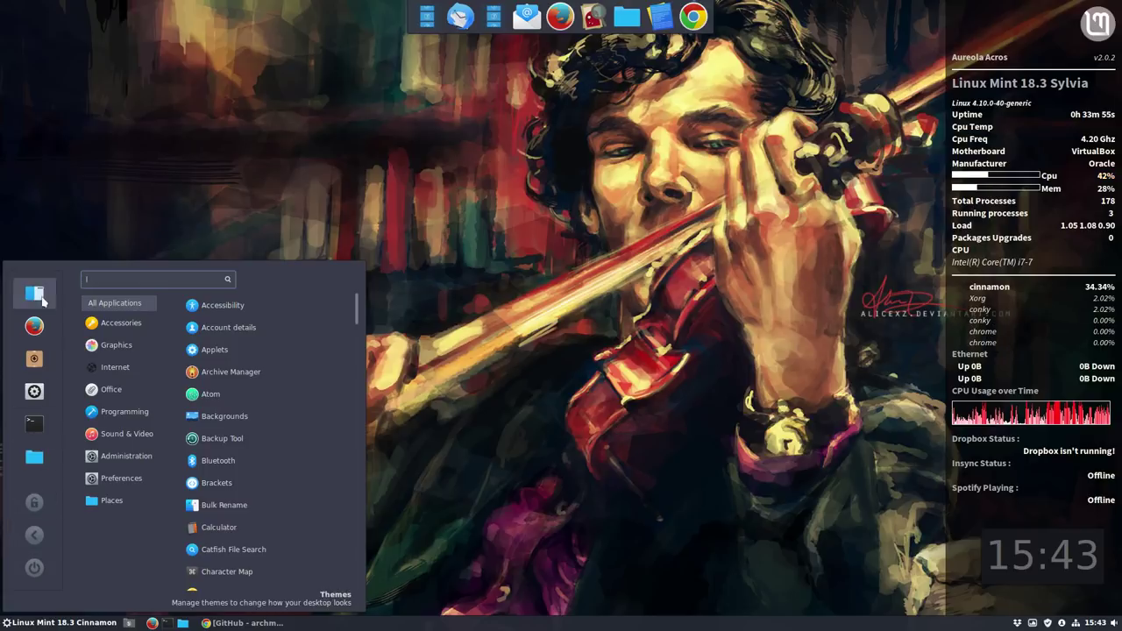
mouse_move(92, 368)
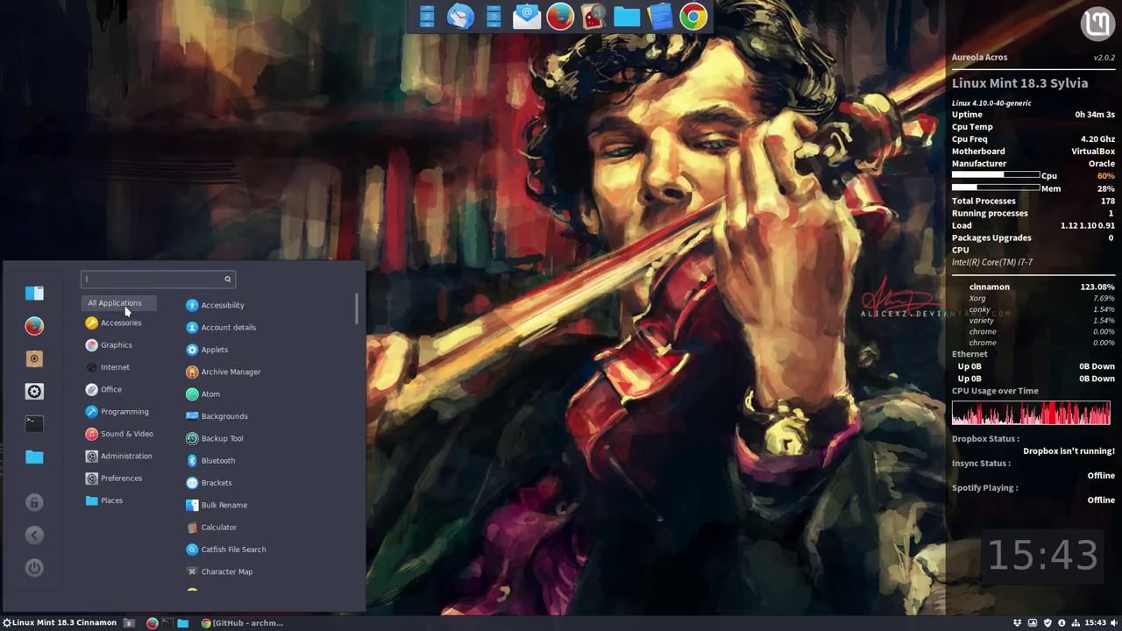
scroll(264, 377, down, 6)
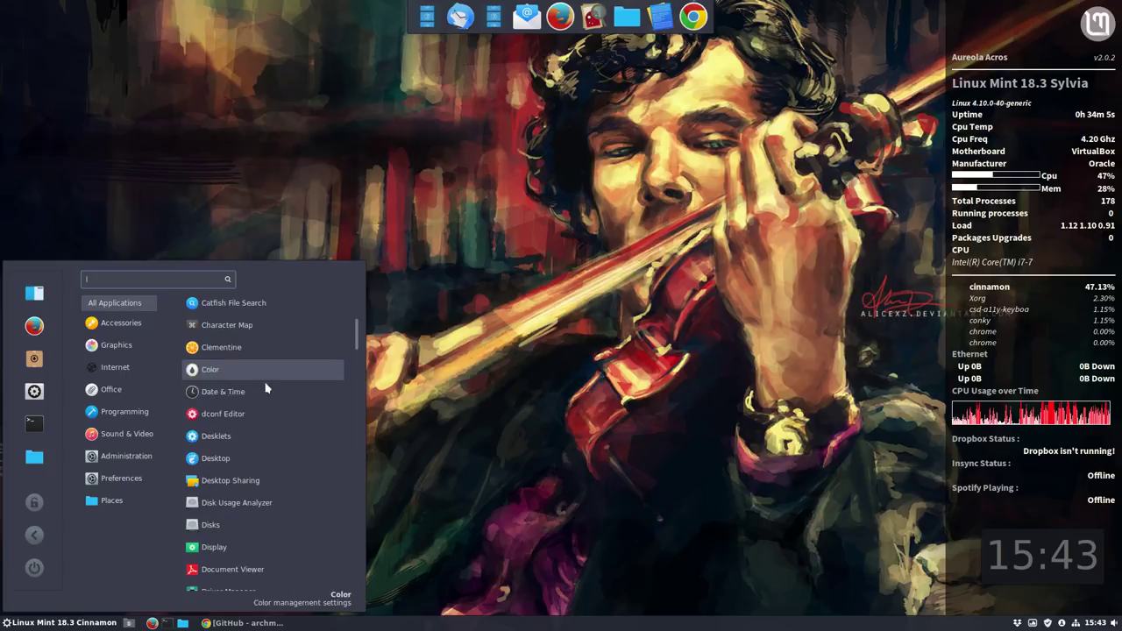
scroll(278, 408, down, 5)
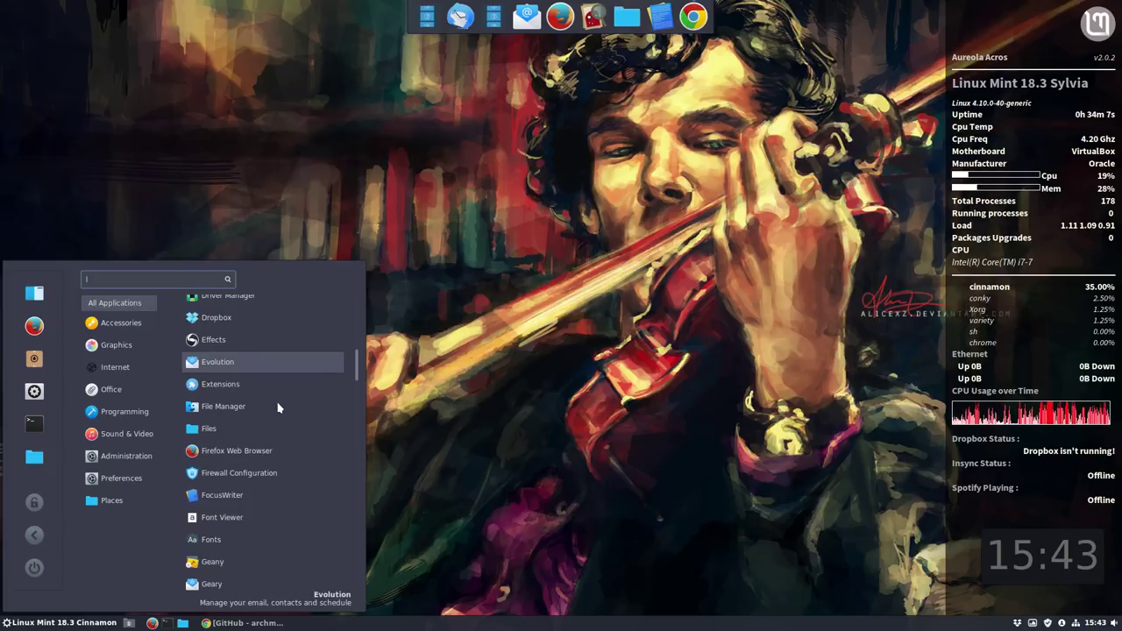
scroll(278, 407, up, 3)
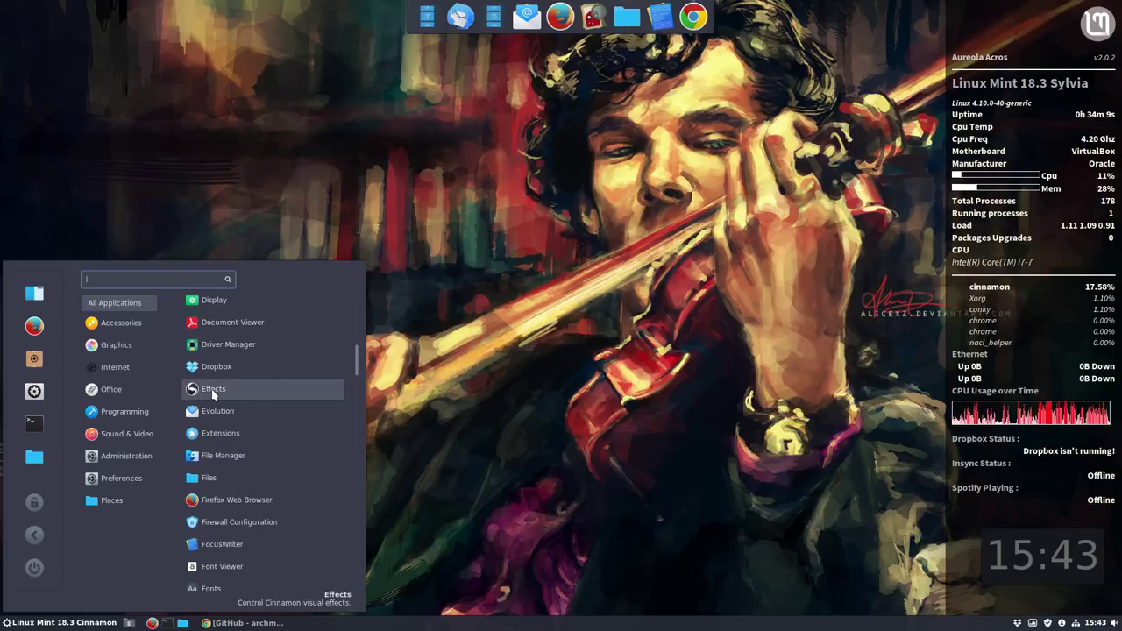
scroll(234, 433, down, 5)
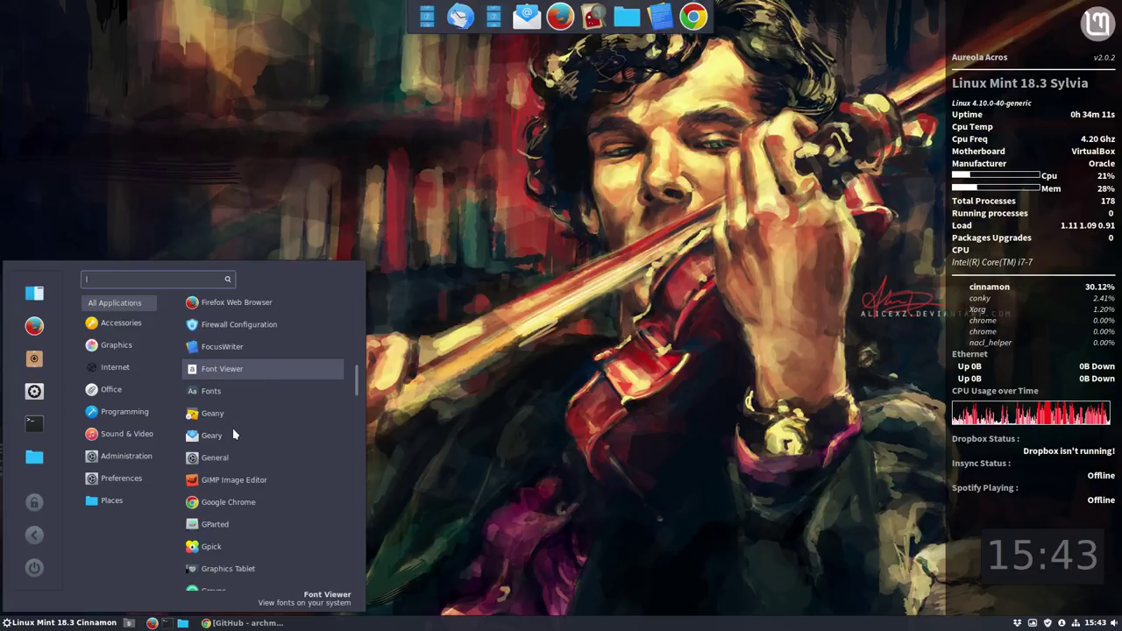
scroll(234, 433, down, 5)
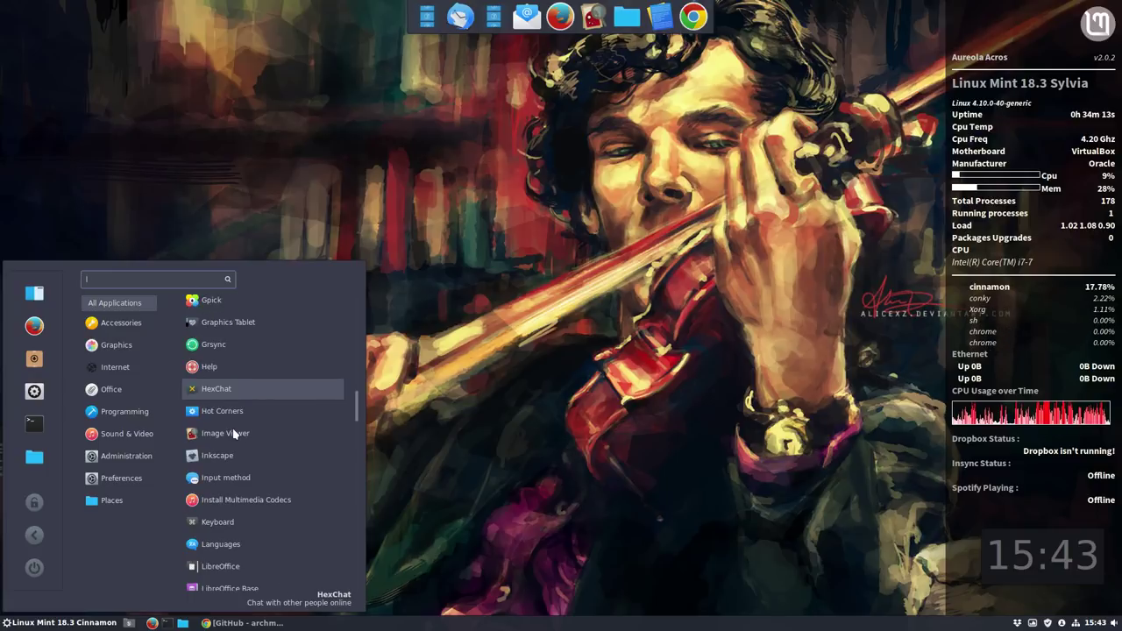
scroll(234, 433, down, 5)
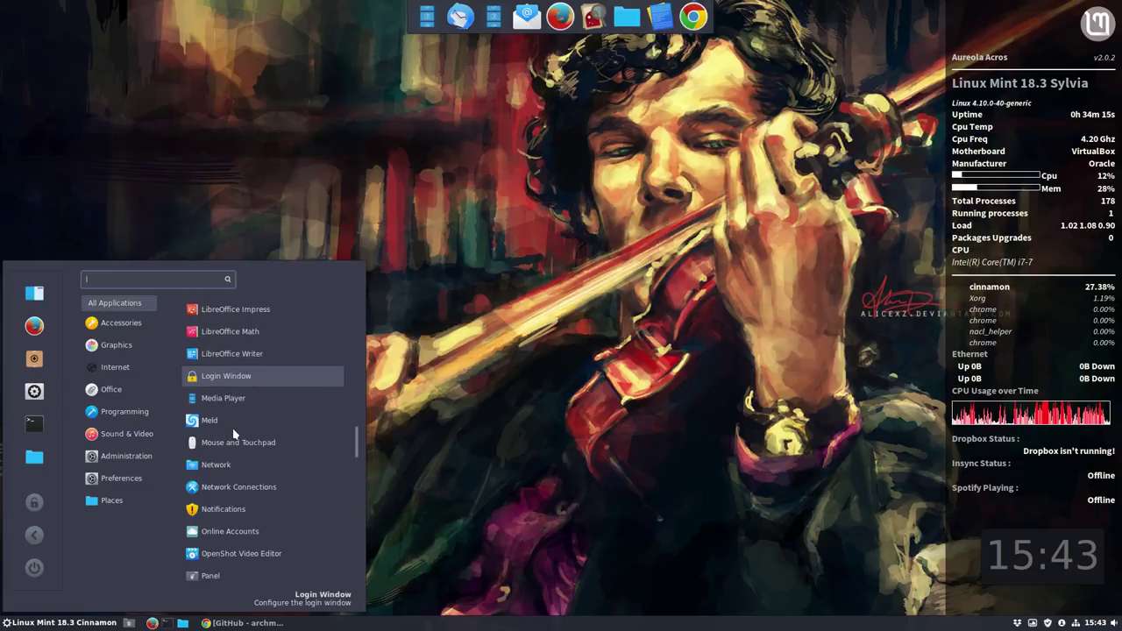
scroll(232, 428, down, 5)
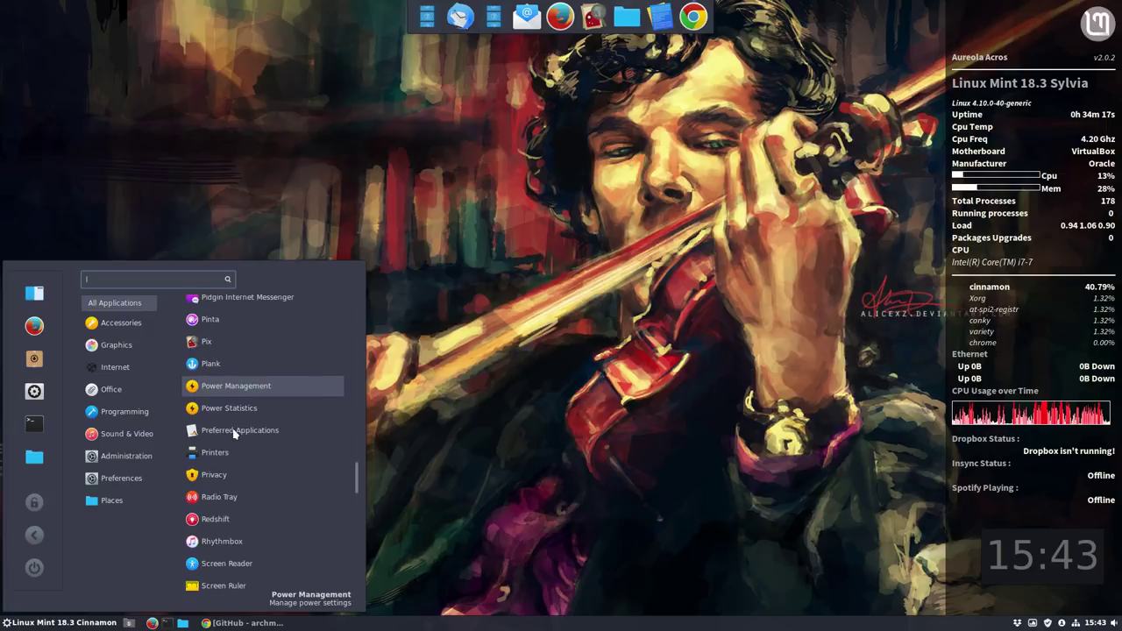
scroll(234, 434, down, 4)
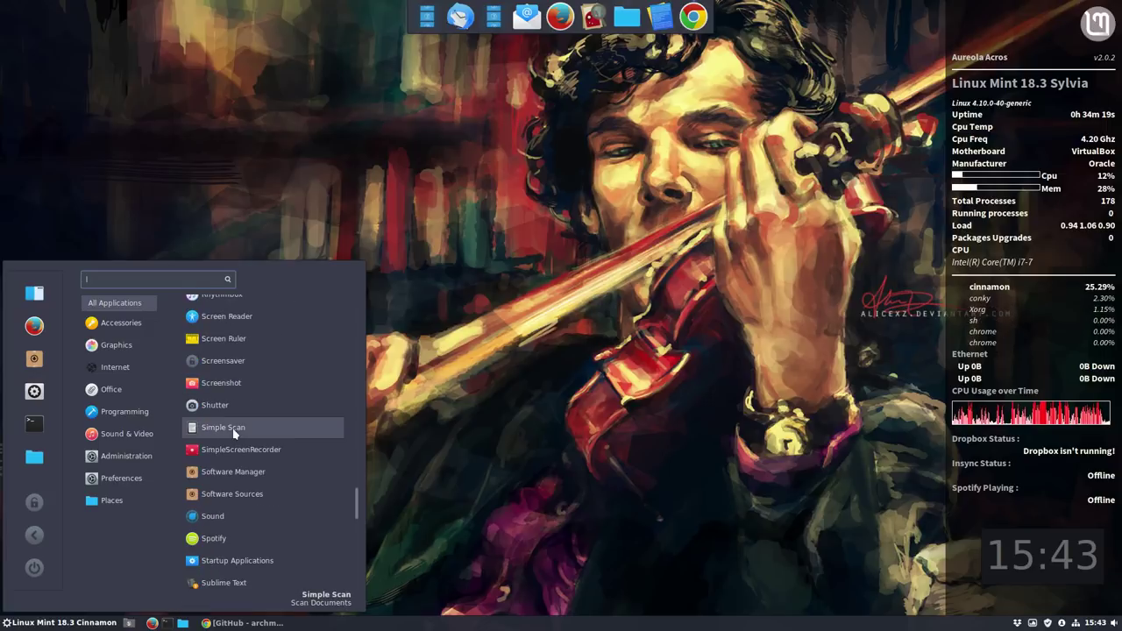
scroll(232, 428, down, 4)
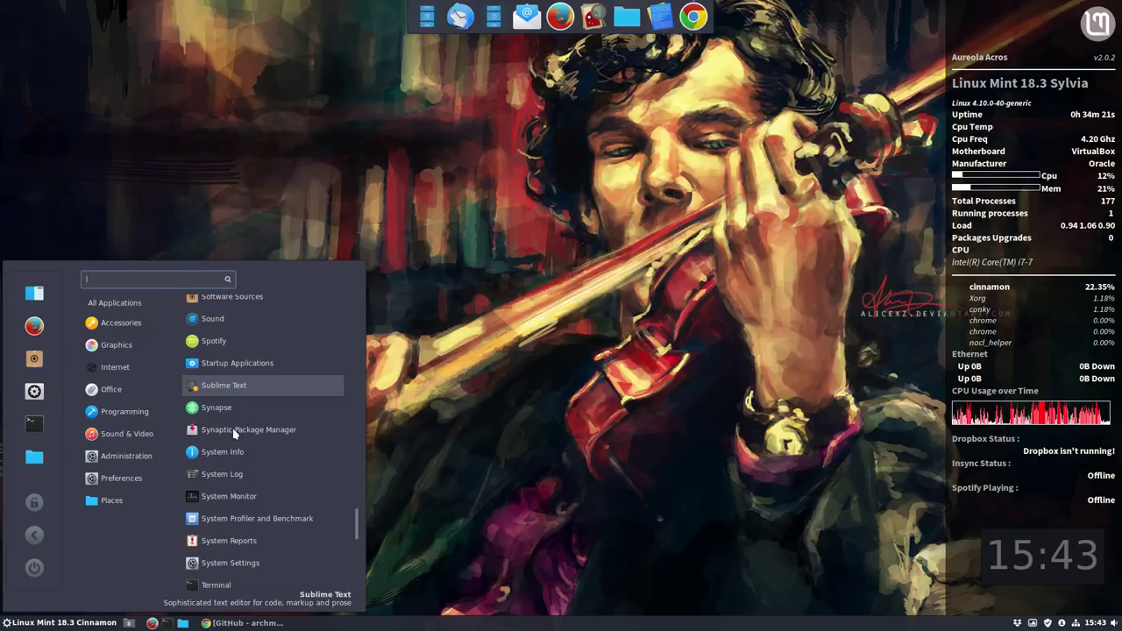
scroll(233, 428, down, 6)
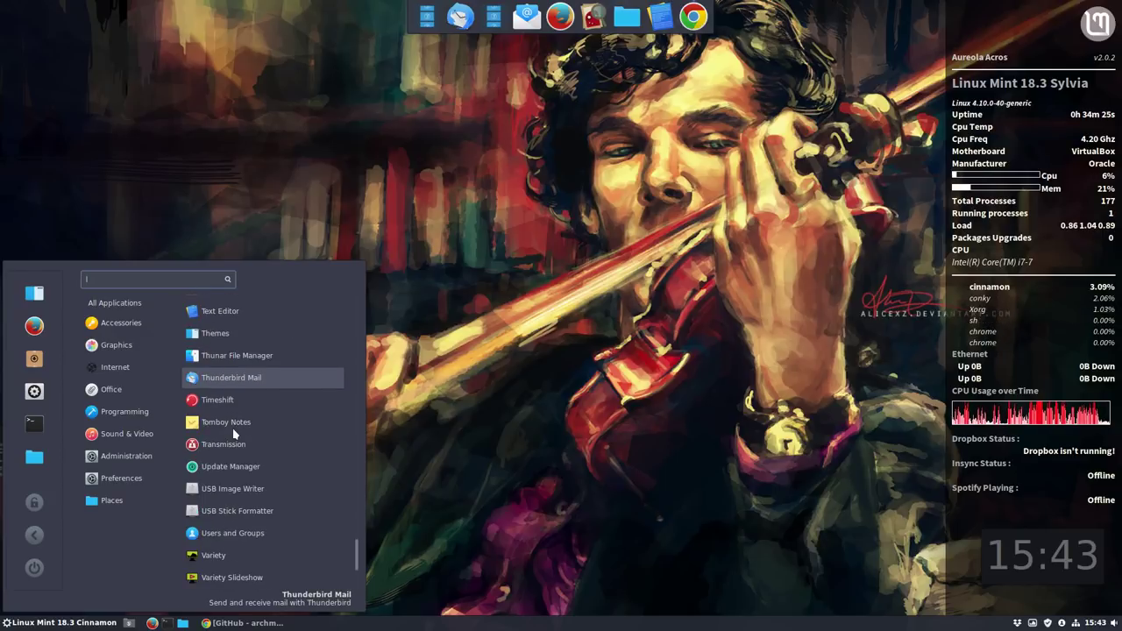
scroll(232, 427, down, 2)
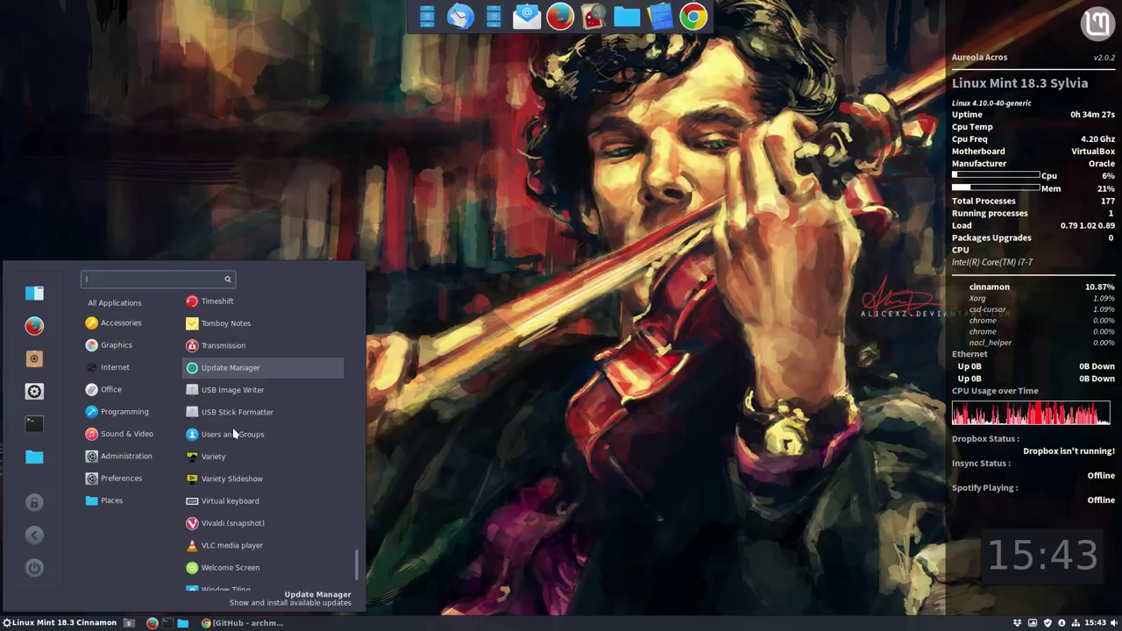
scroll(233, 427, down, 1)
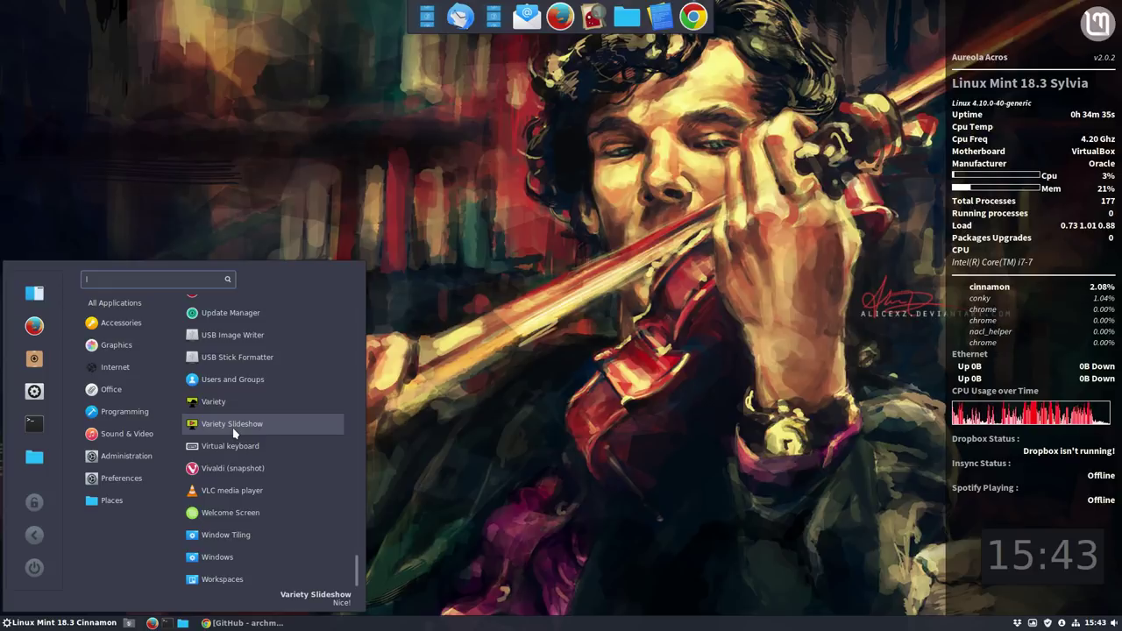
scroll(233, 378, up, 2)
click(497, 224)
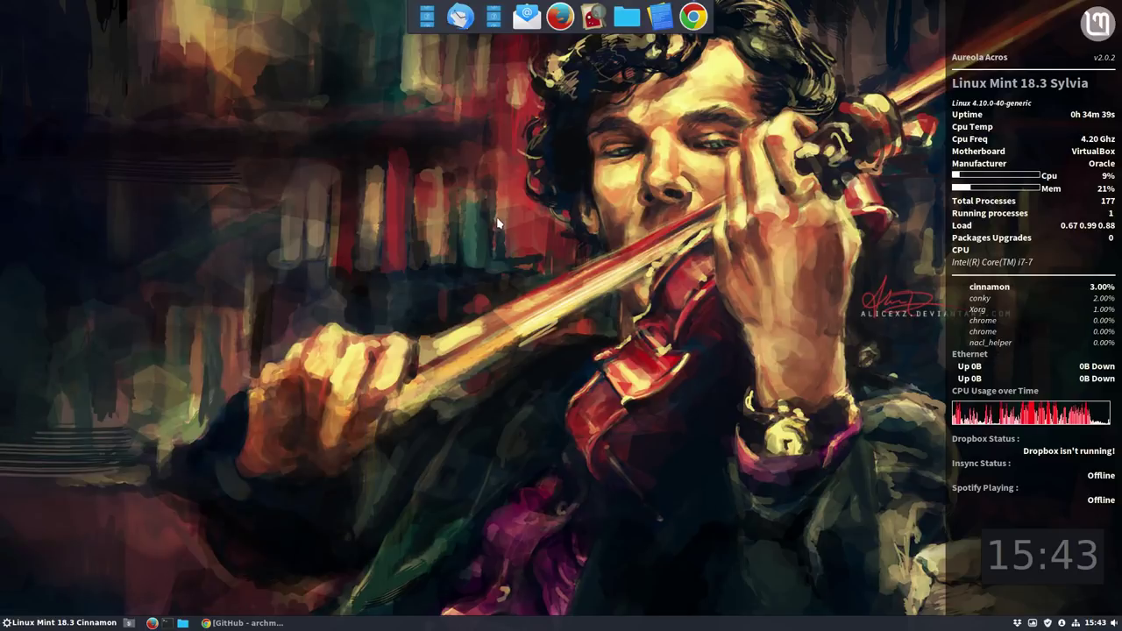
click(42, 622)
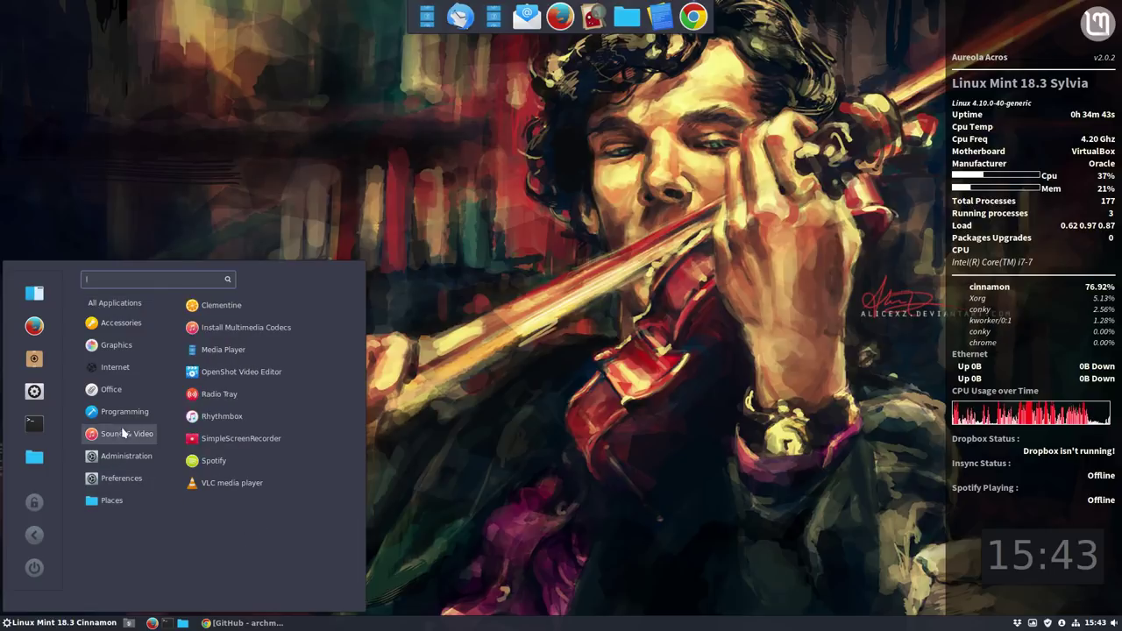
Open the Home folder in Nemo, then show the menu's Internet applications list.
mouse_move(114, 302)
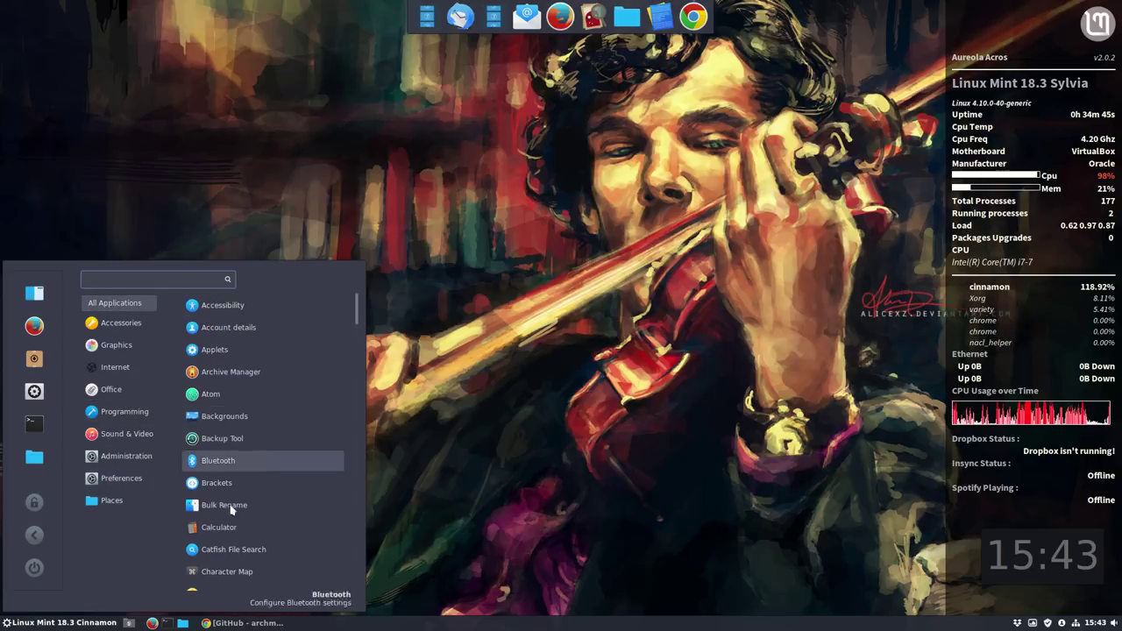
click(483, 405)
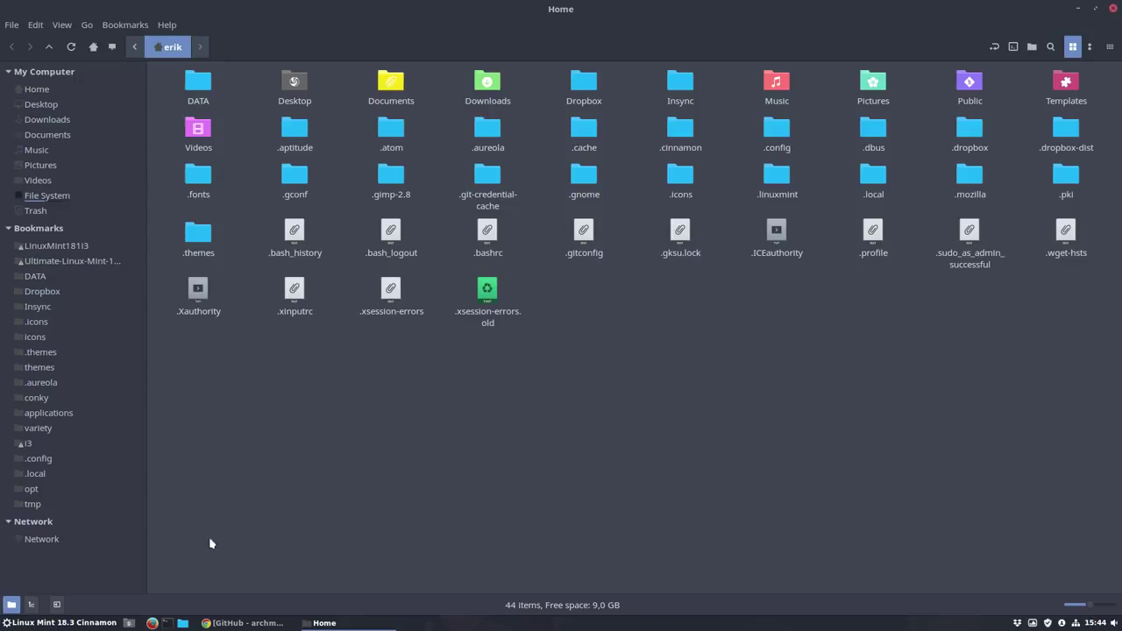
click(70, 624)
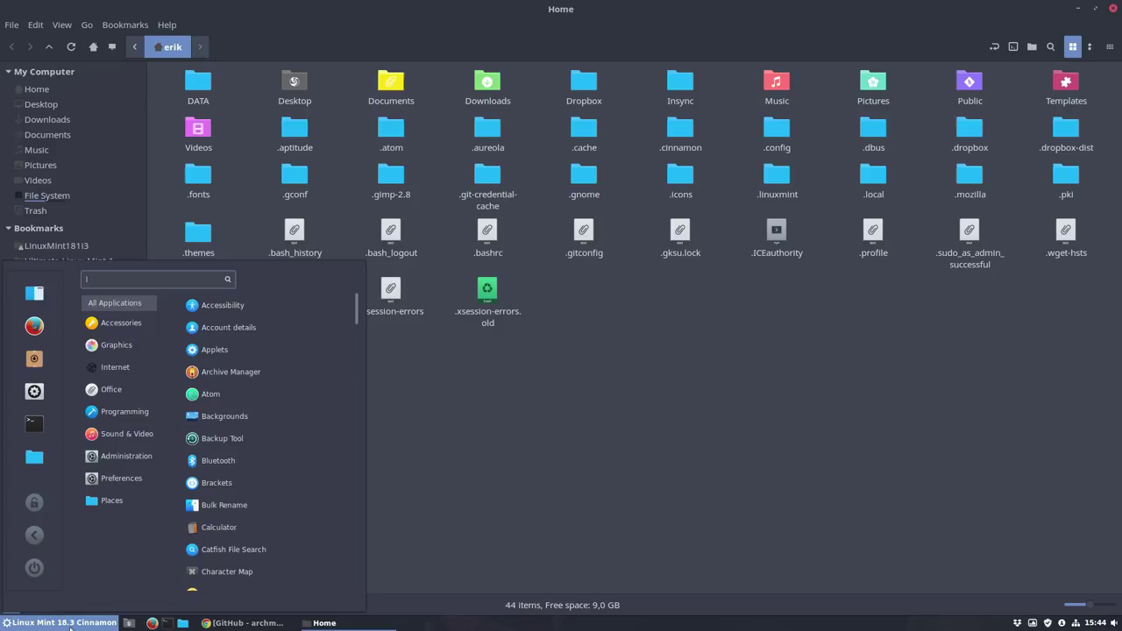
mouse_move(115, 367)
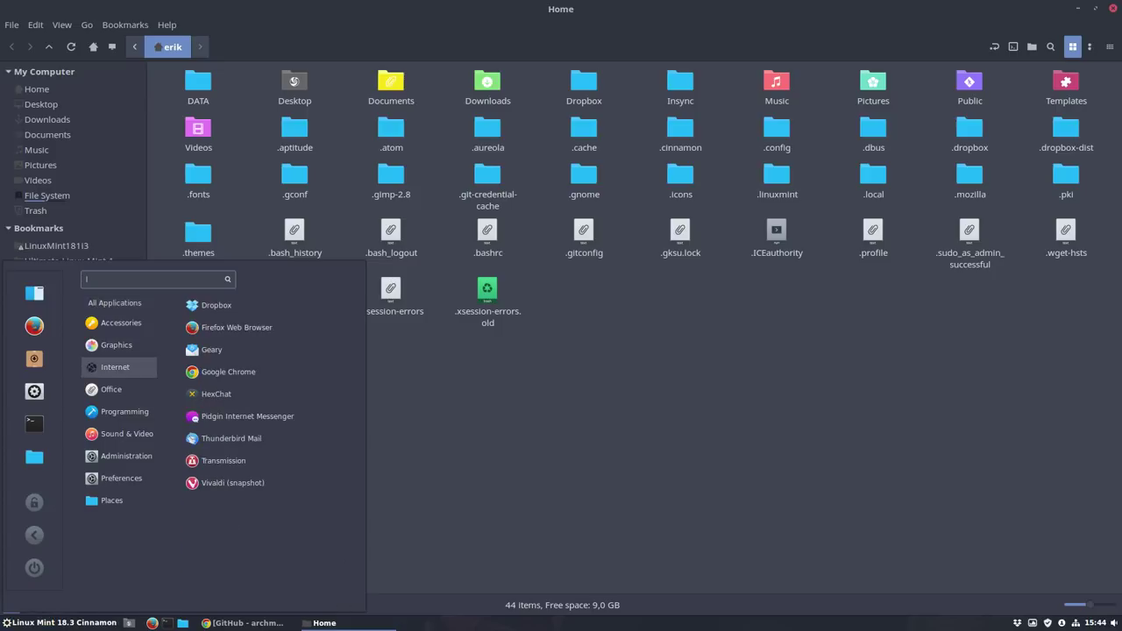